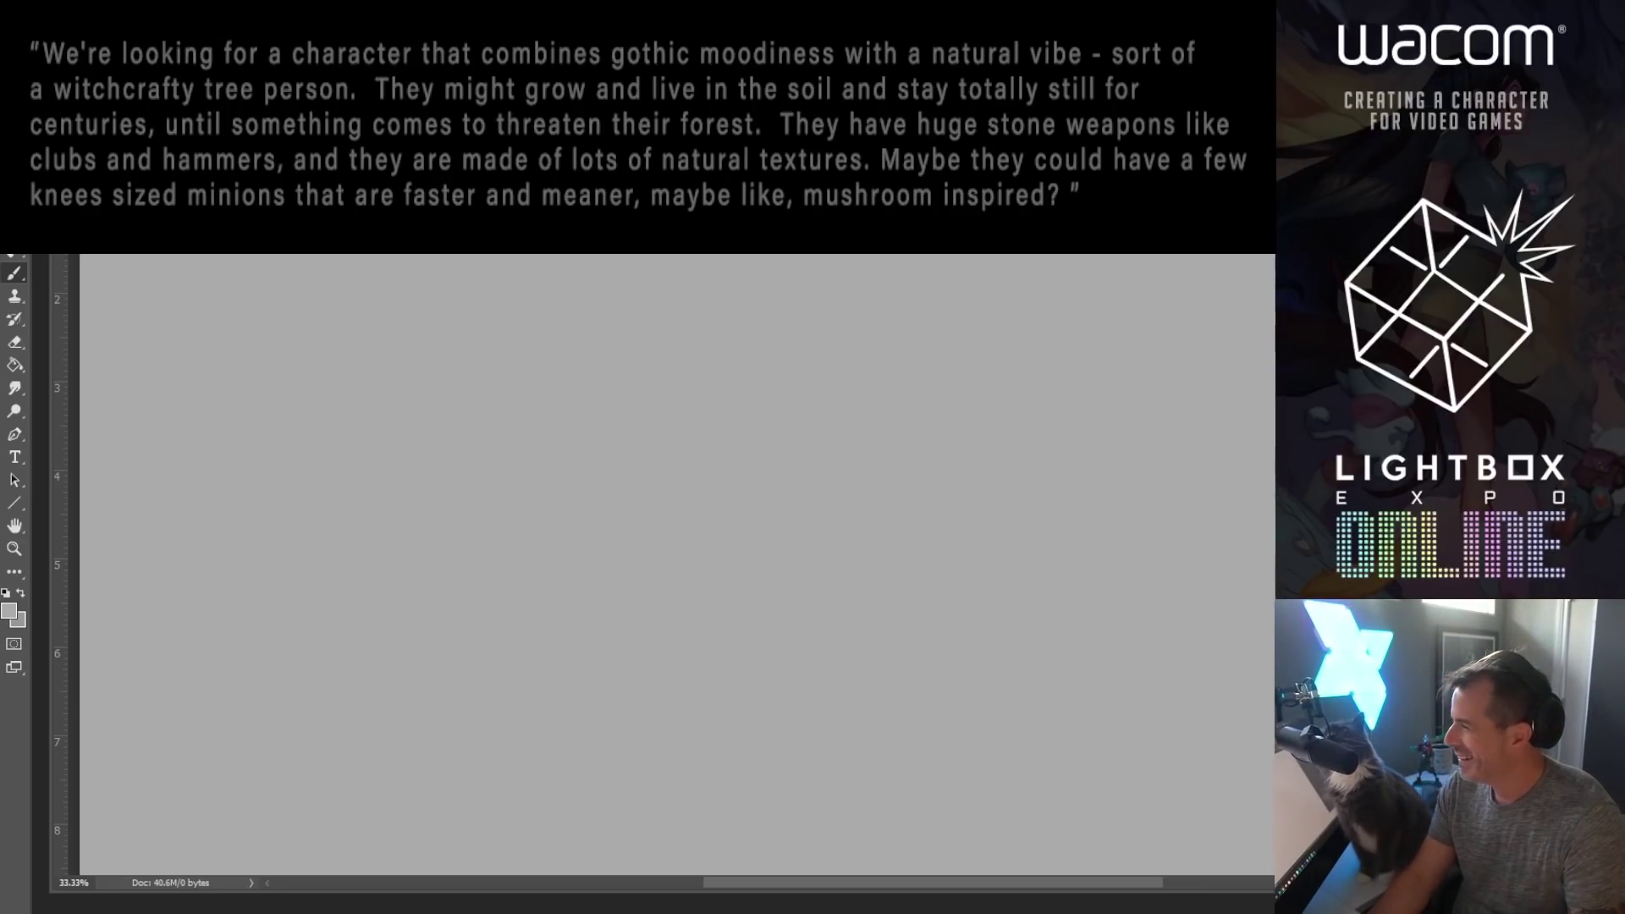
Step: Switch to the web browser and look through the artwork thumbnails in the open ArtStation portfolio
key(alt+Tab)
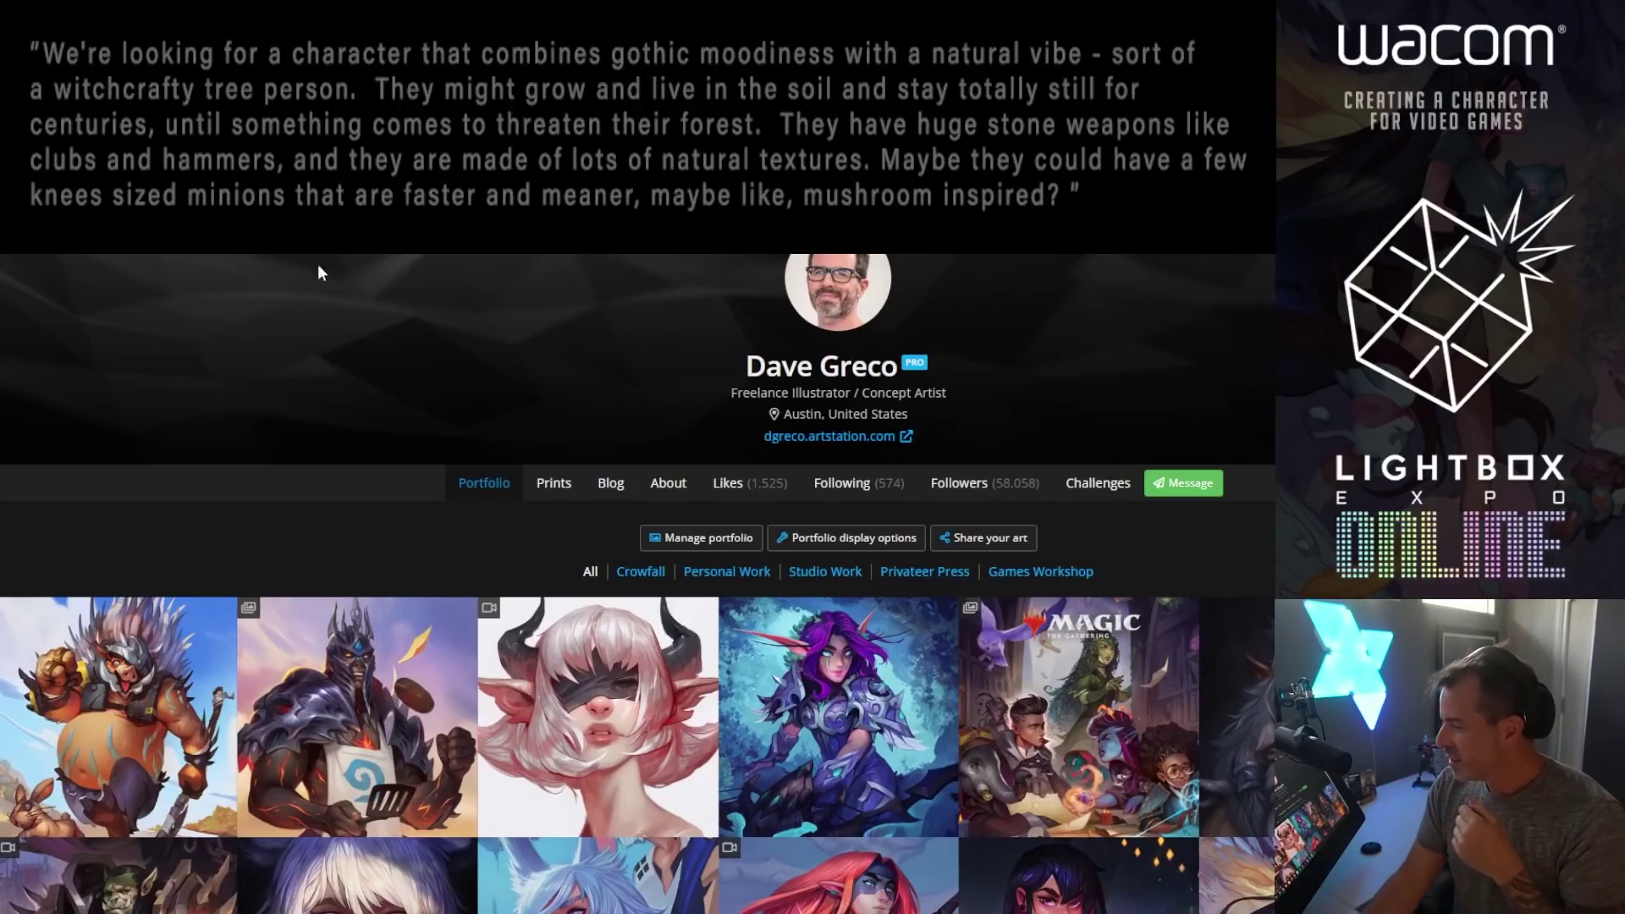
scroll(298, 281, down, 2)
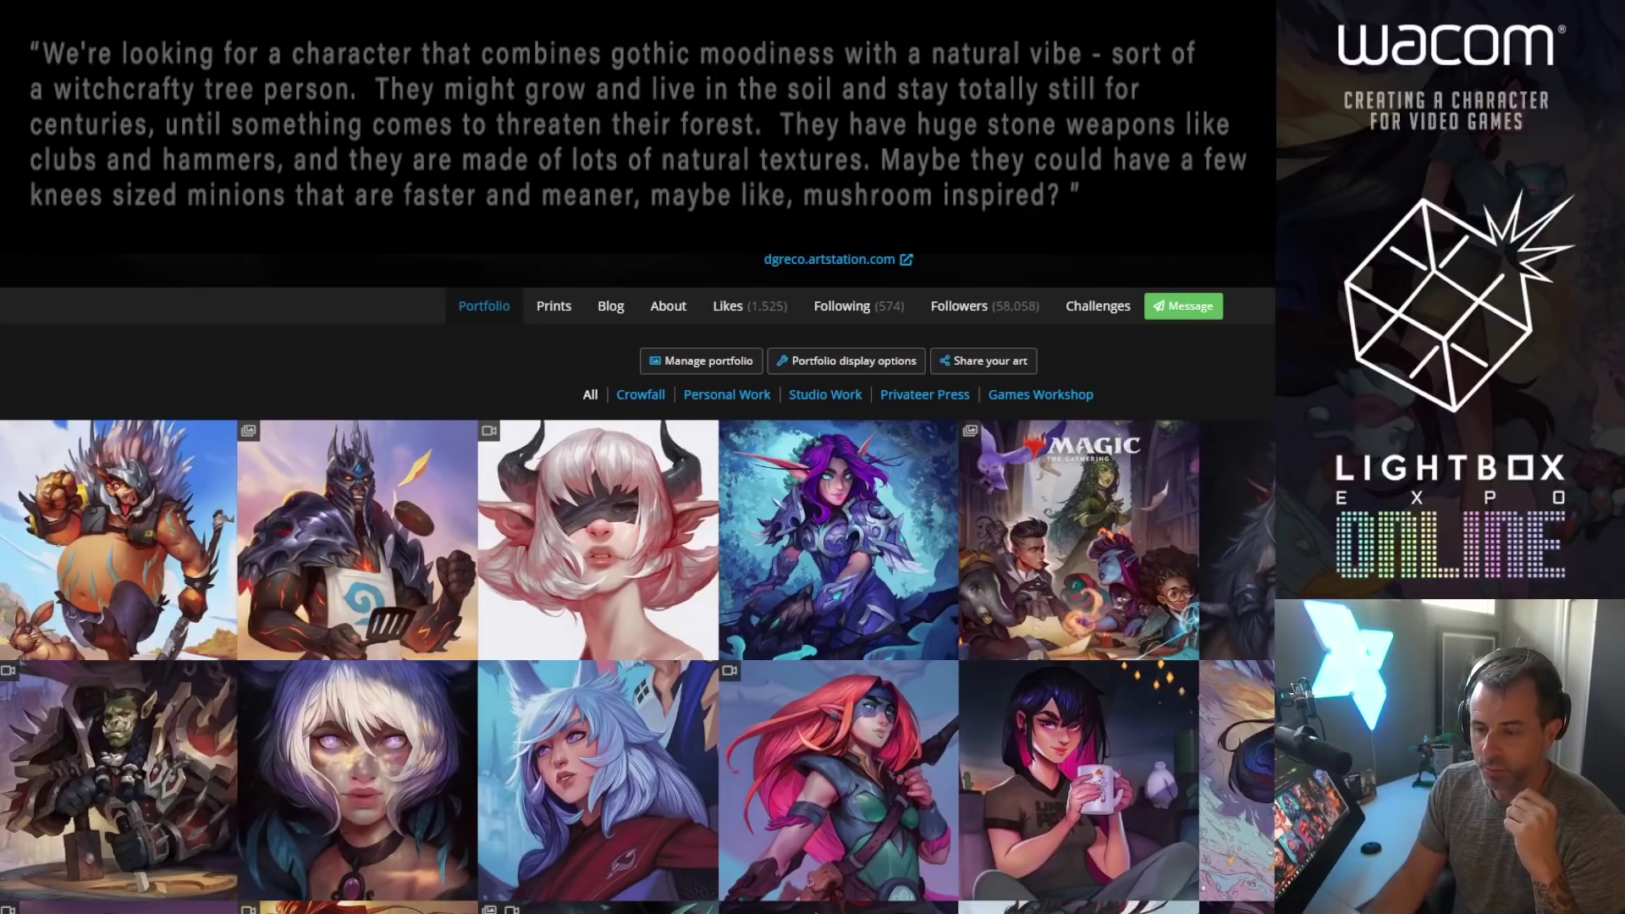
scroll(364, 550, down, 3)
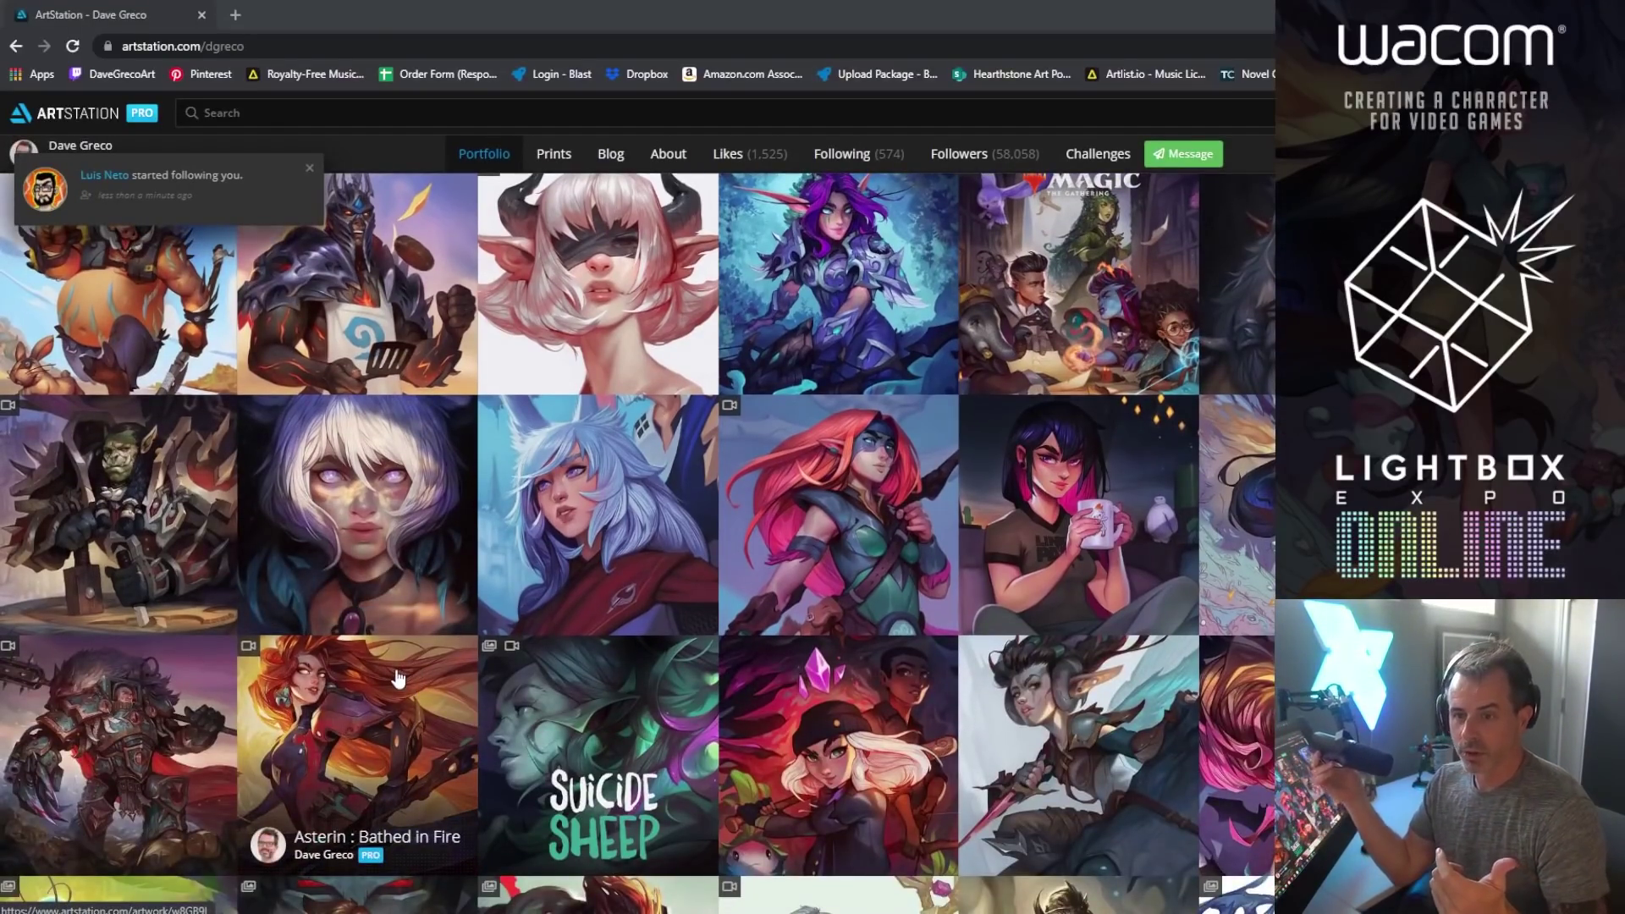
scroll(398, 677, down, 2)
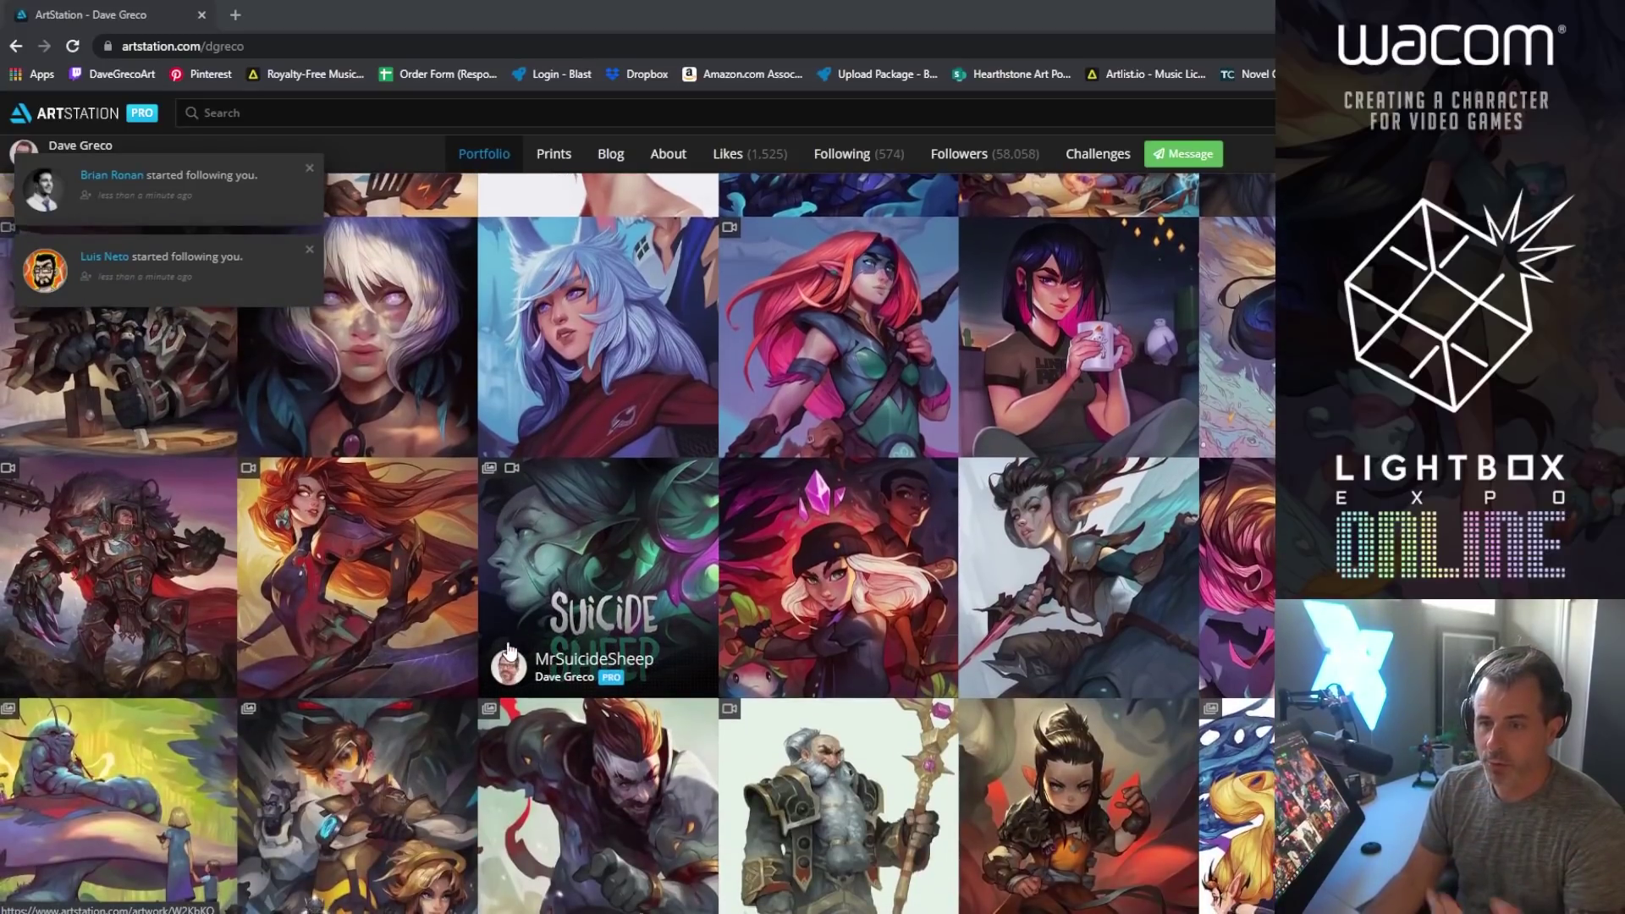
scroll(508, 650, down, 1)
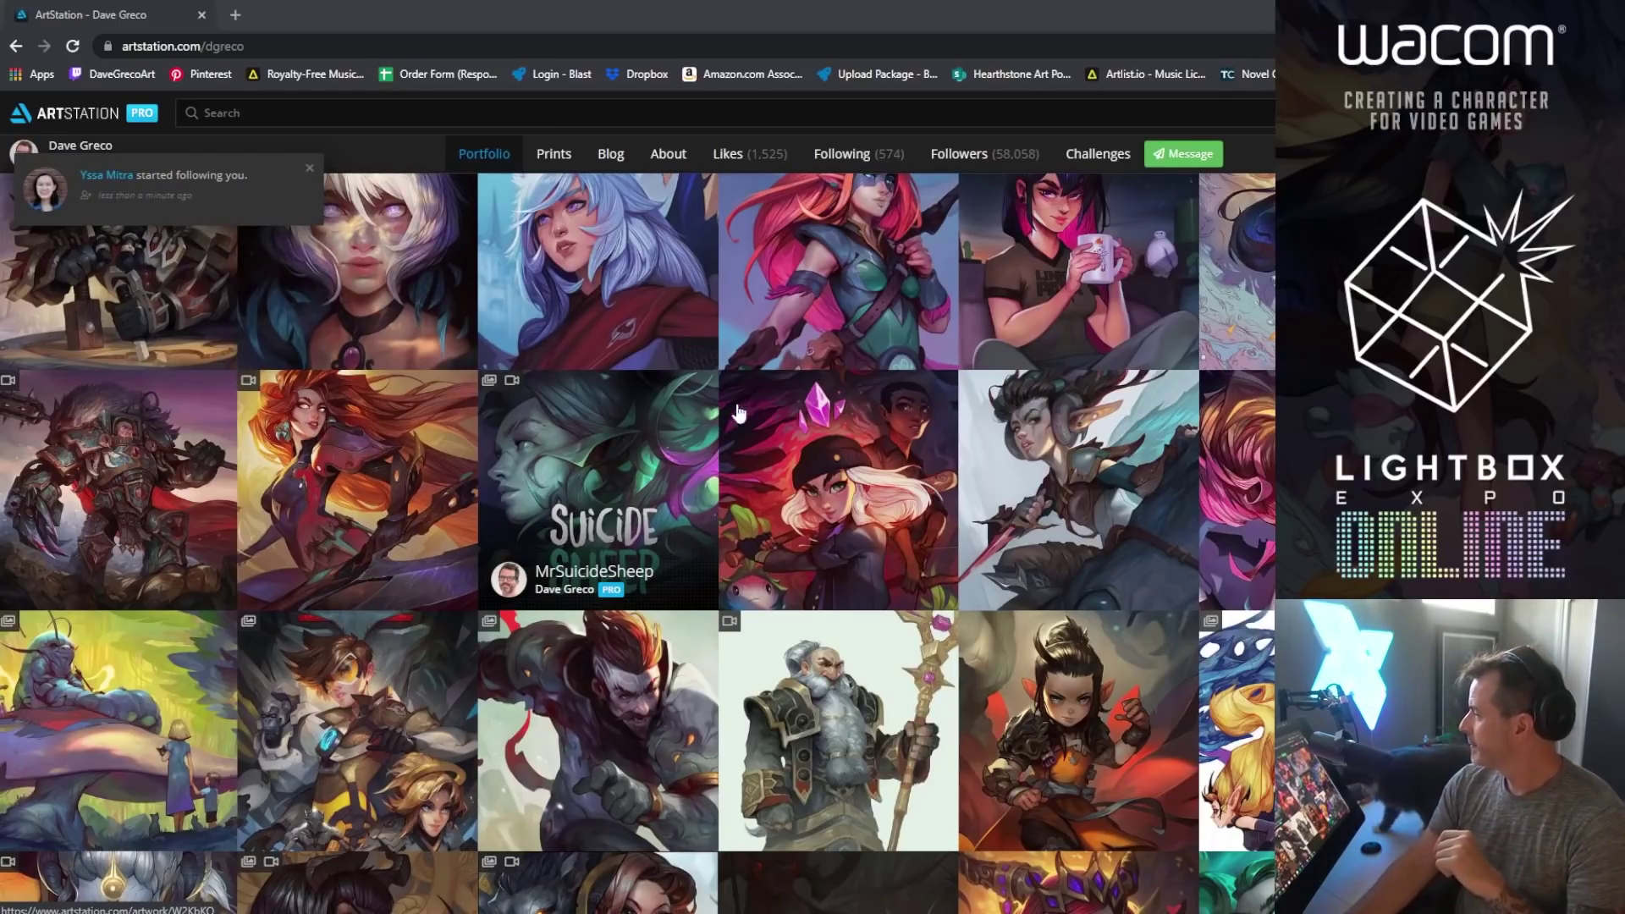
Step: Return to Photoshop, switch from the reference image board to the blank grey demo_1.psd canvas, and check the brush presets
key(alt+Tab)
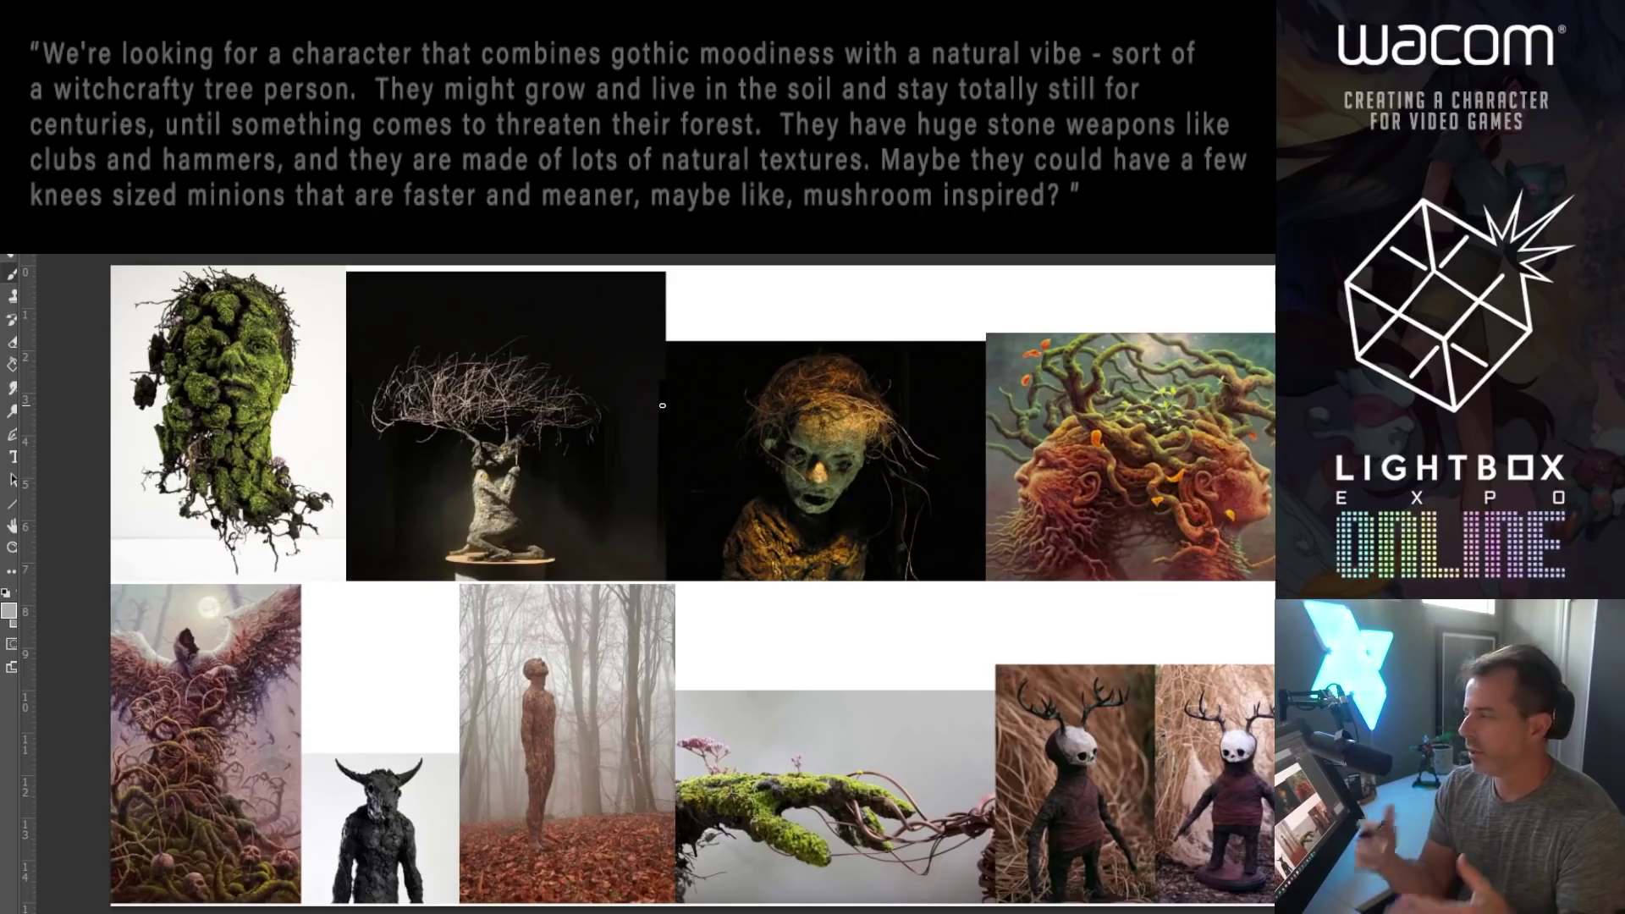
key(ctrl+Tab)
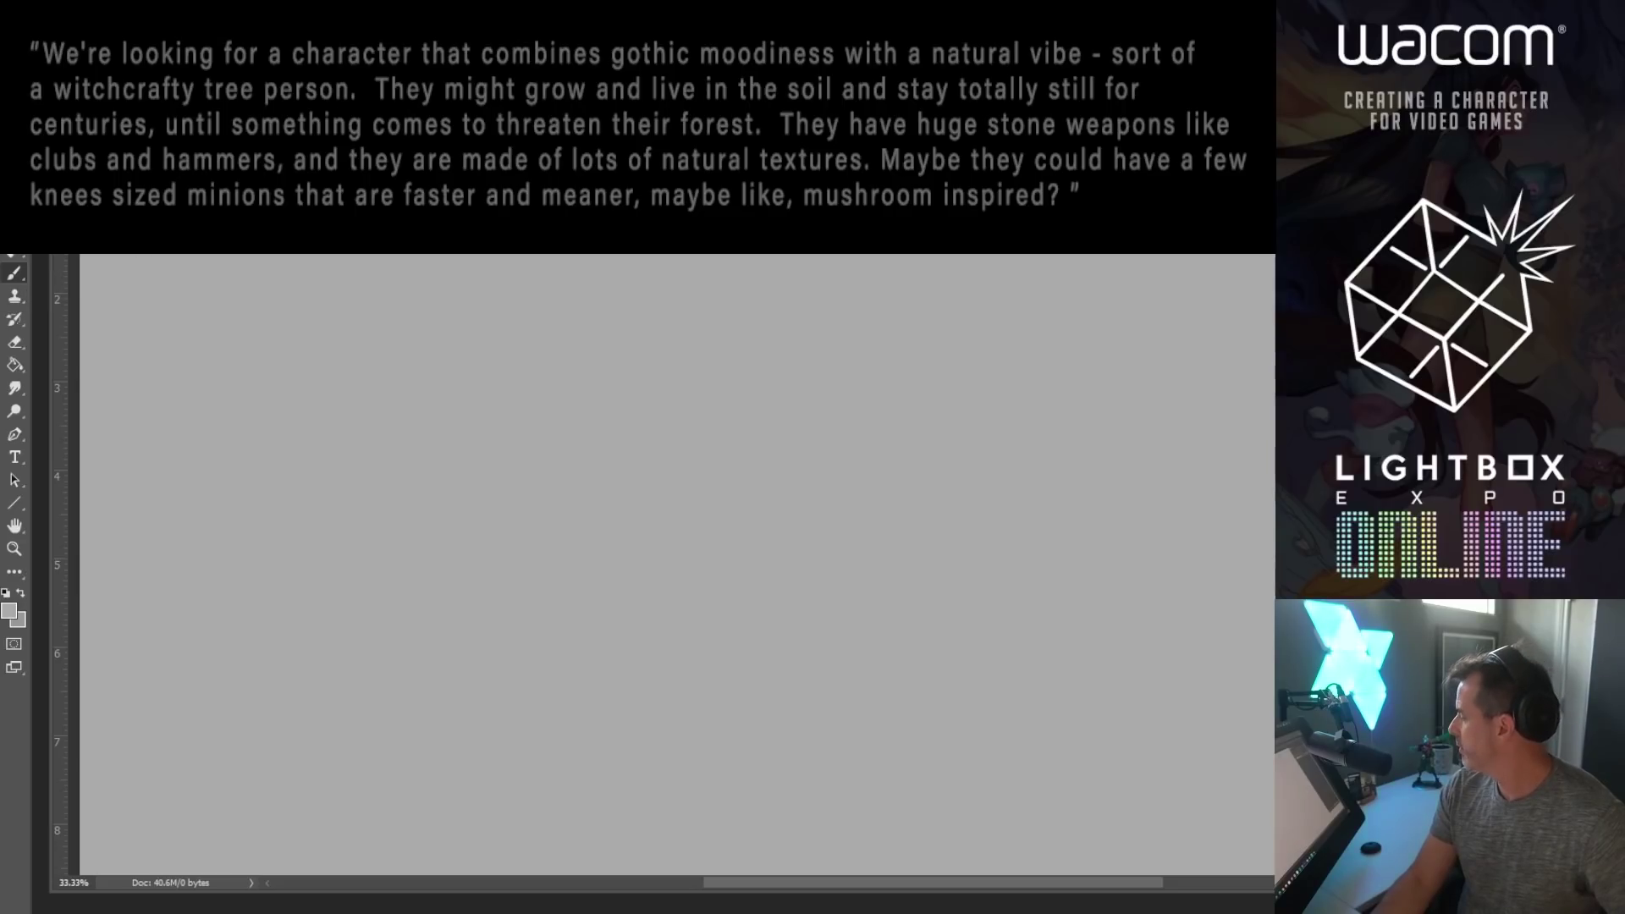
scroll(653, 432, up, 1)
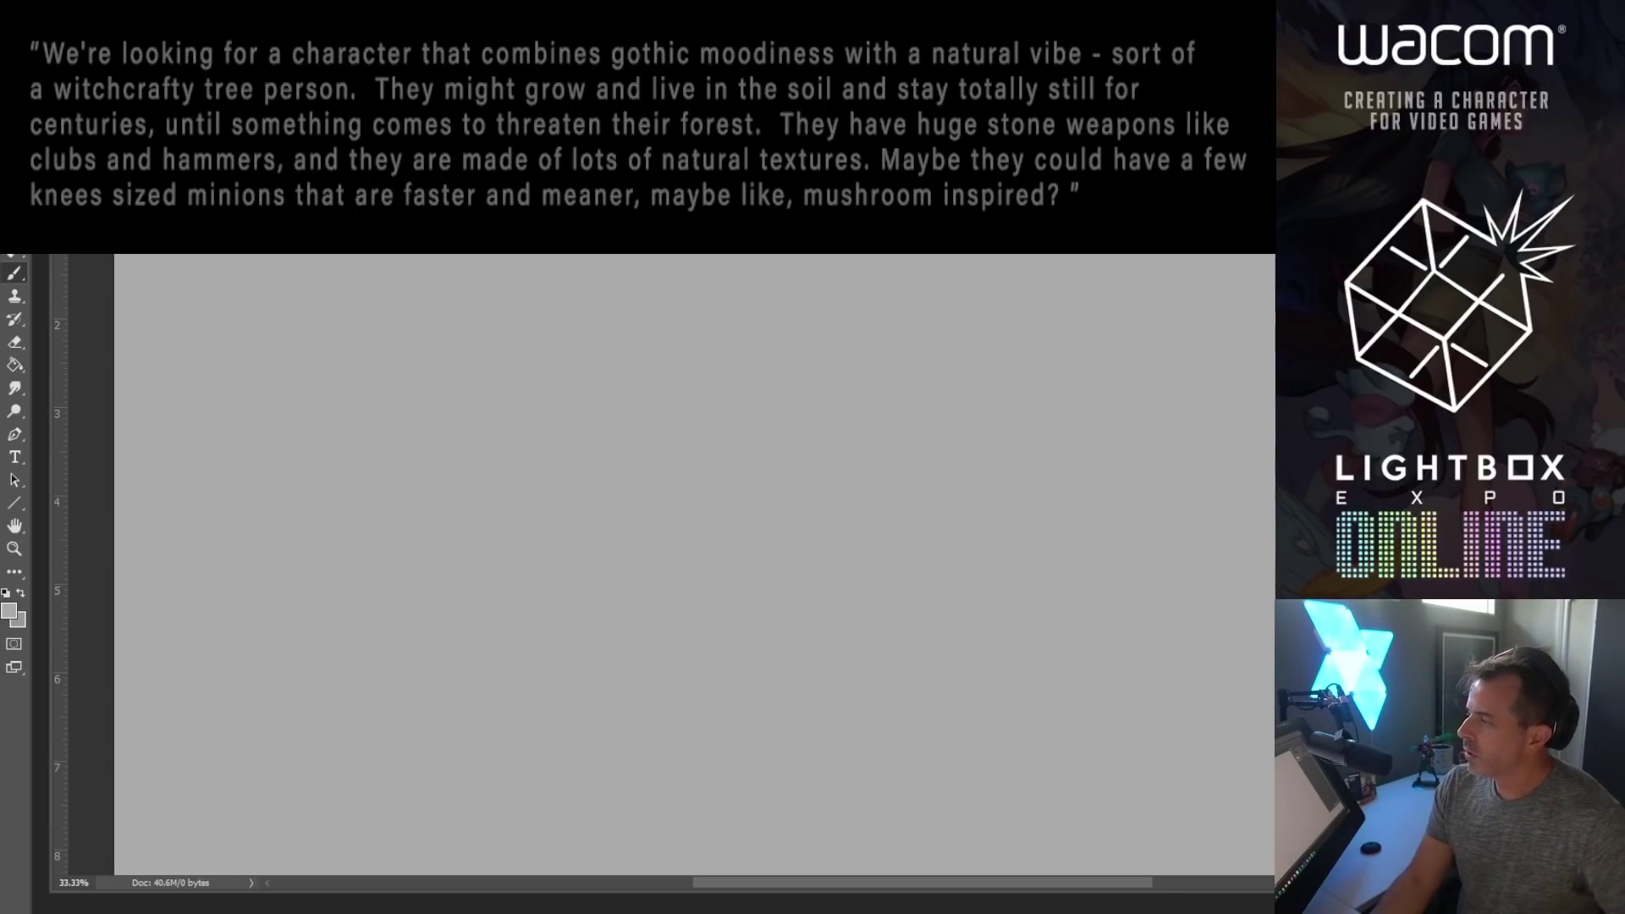
key(F5)
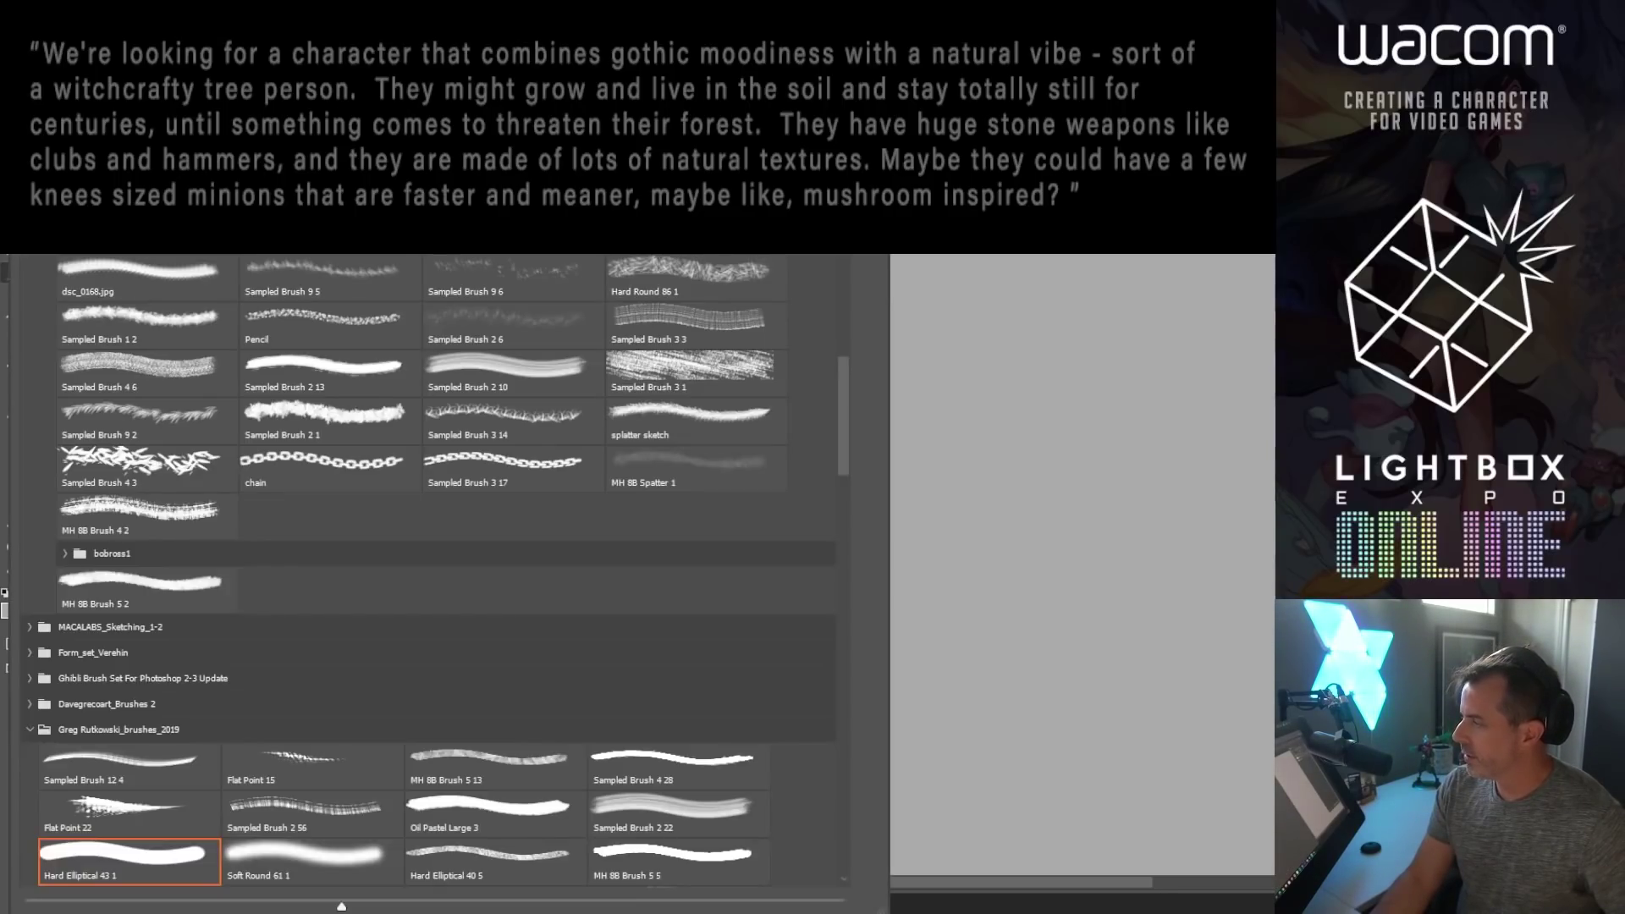
key(F5)
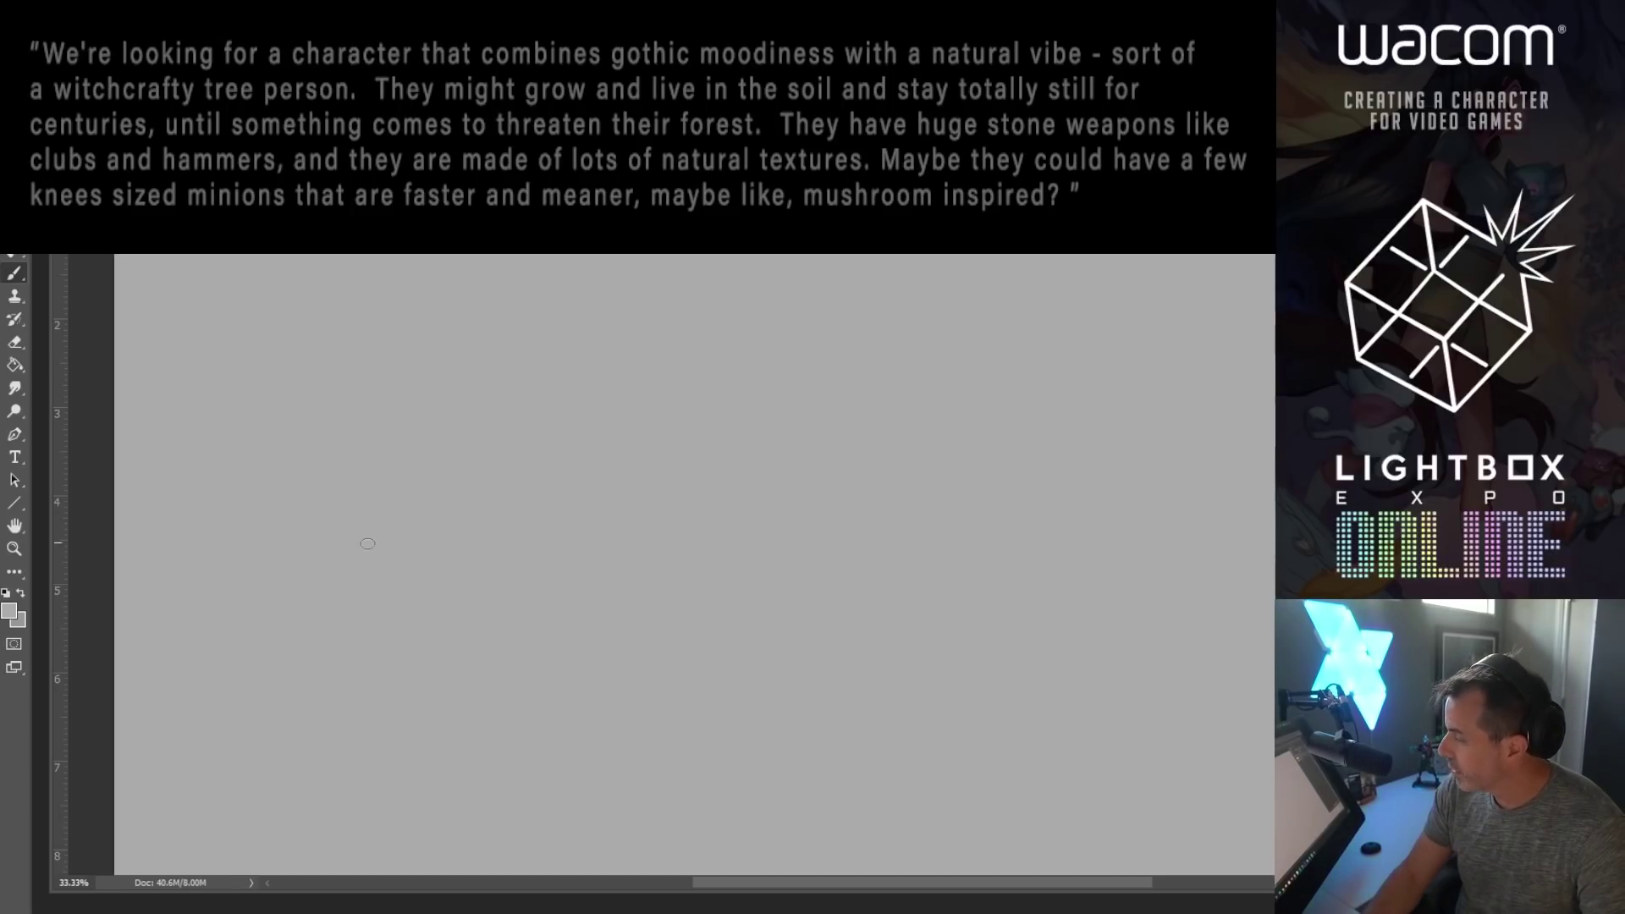
Step: Set the foreground colour to a neutral dark grey
click(9, 610)
click(1228, 485)
key(Return)
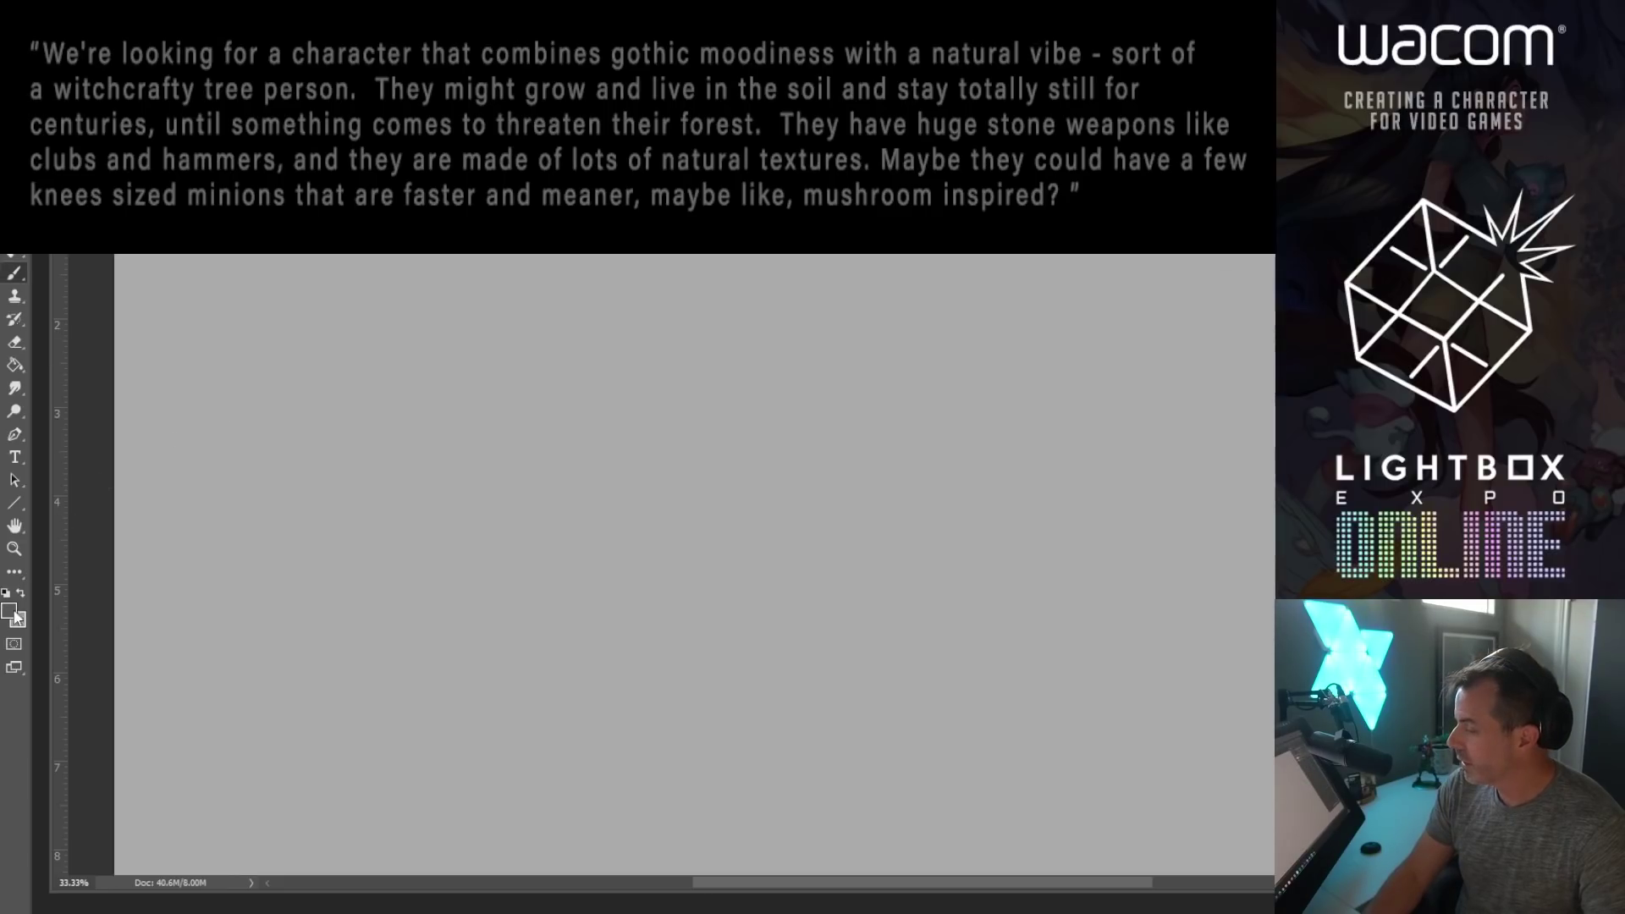
click(8, 613)
click(1229, 521)
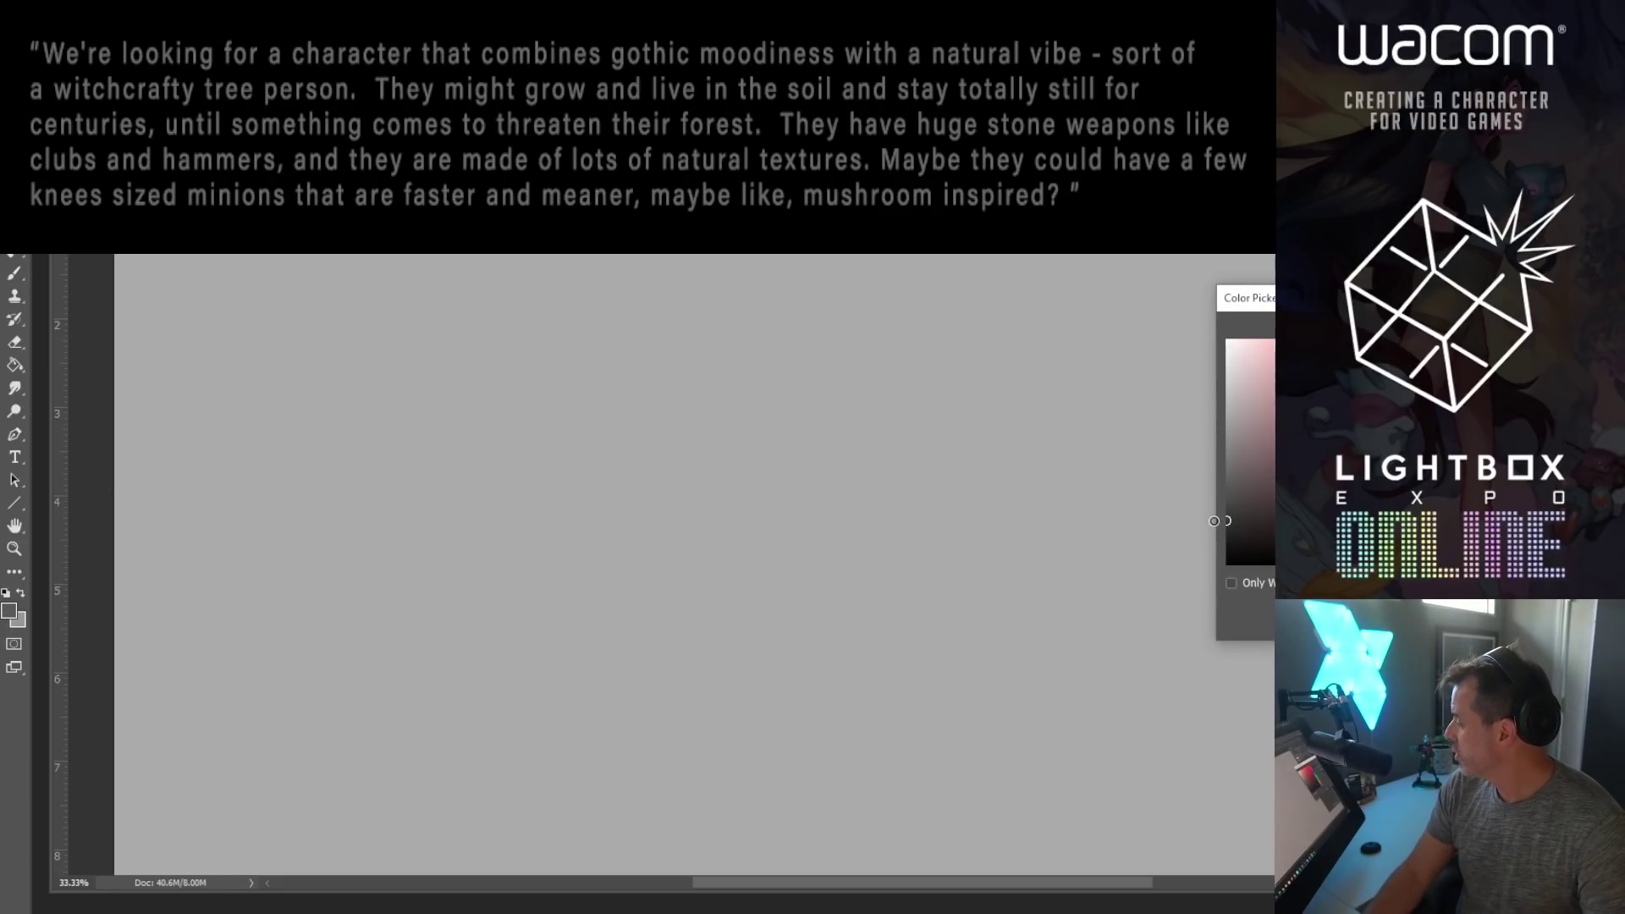
key(Return)
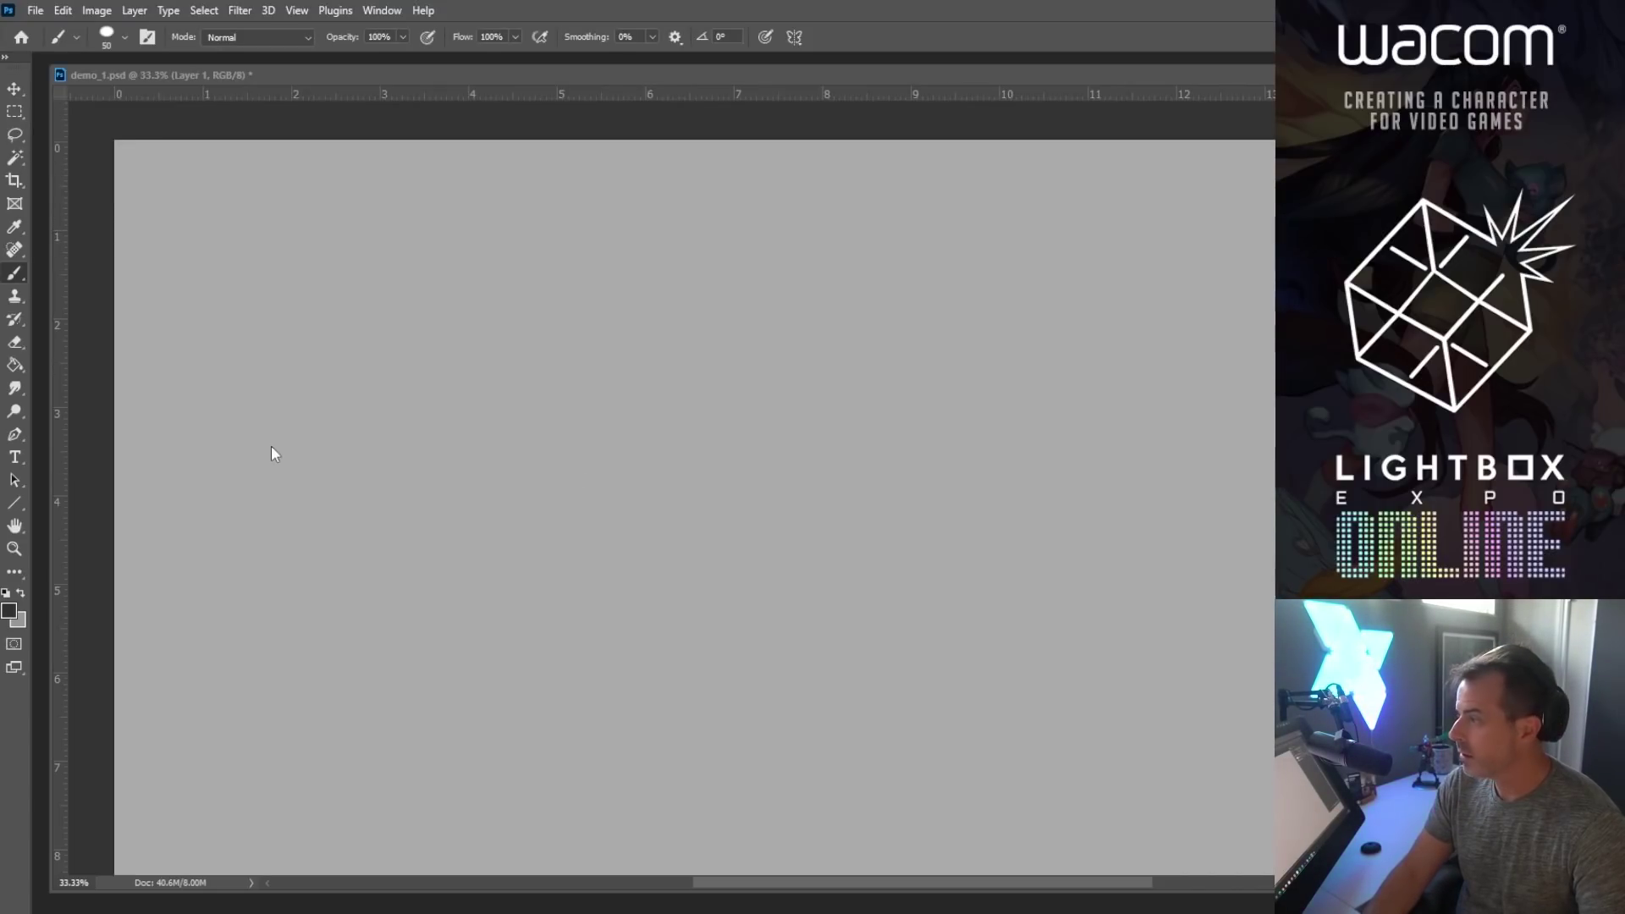
Step: Brush in the head, torso and arms of a small standing figure silhouette near the canvas's upper-left corner
click(14, 112)
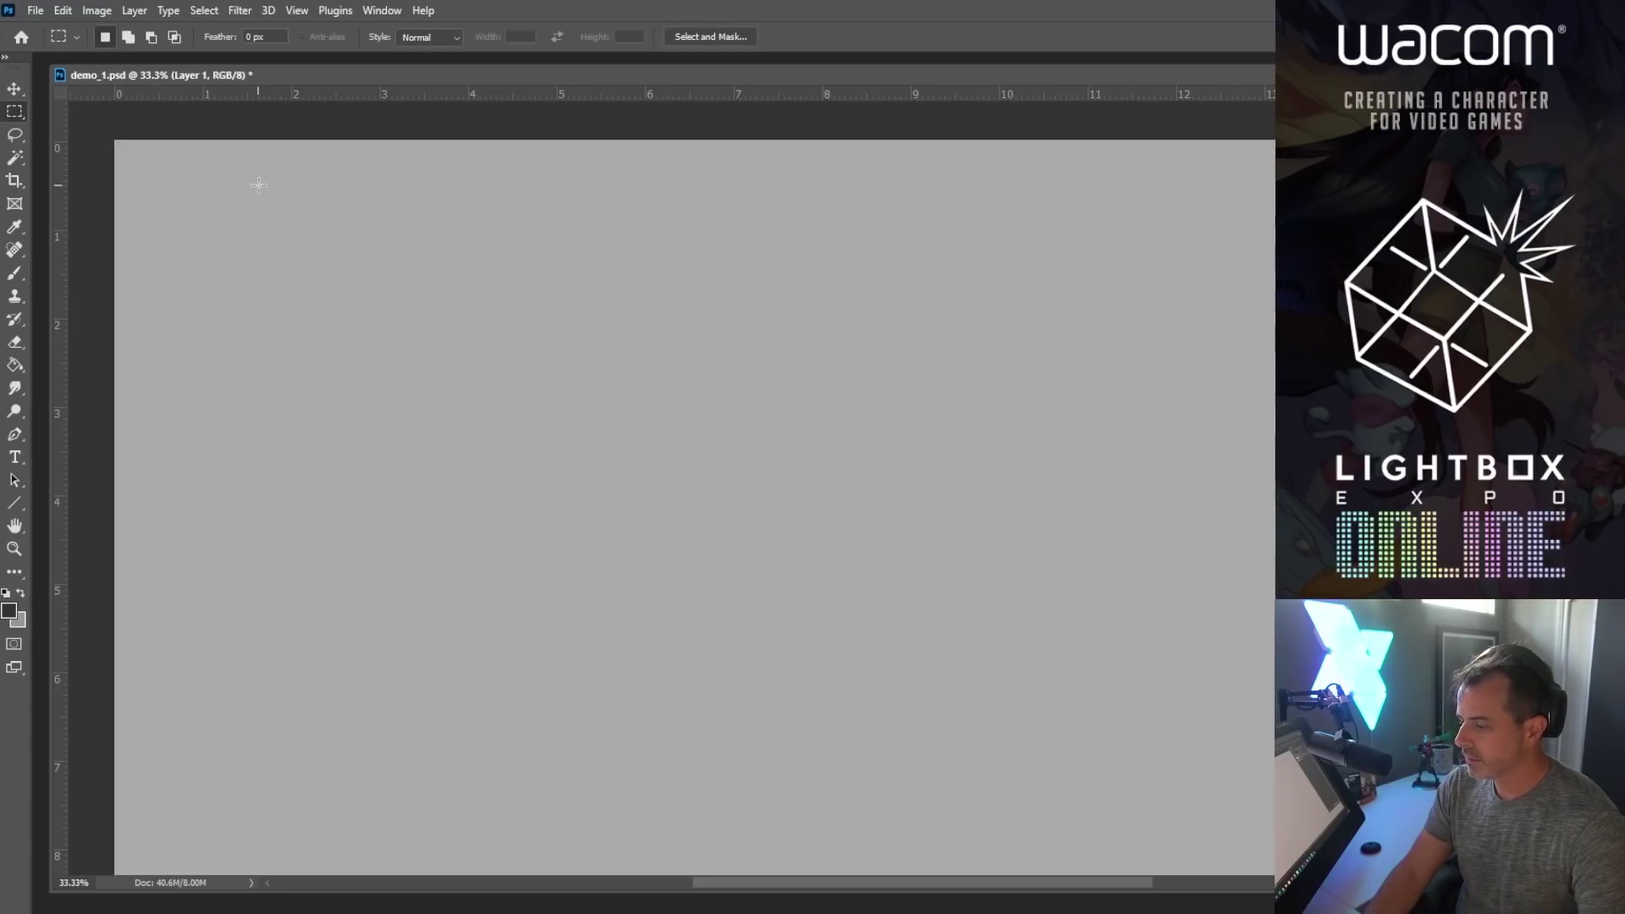
drag(777, 463, 703, 428)
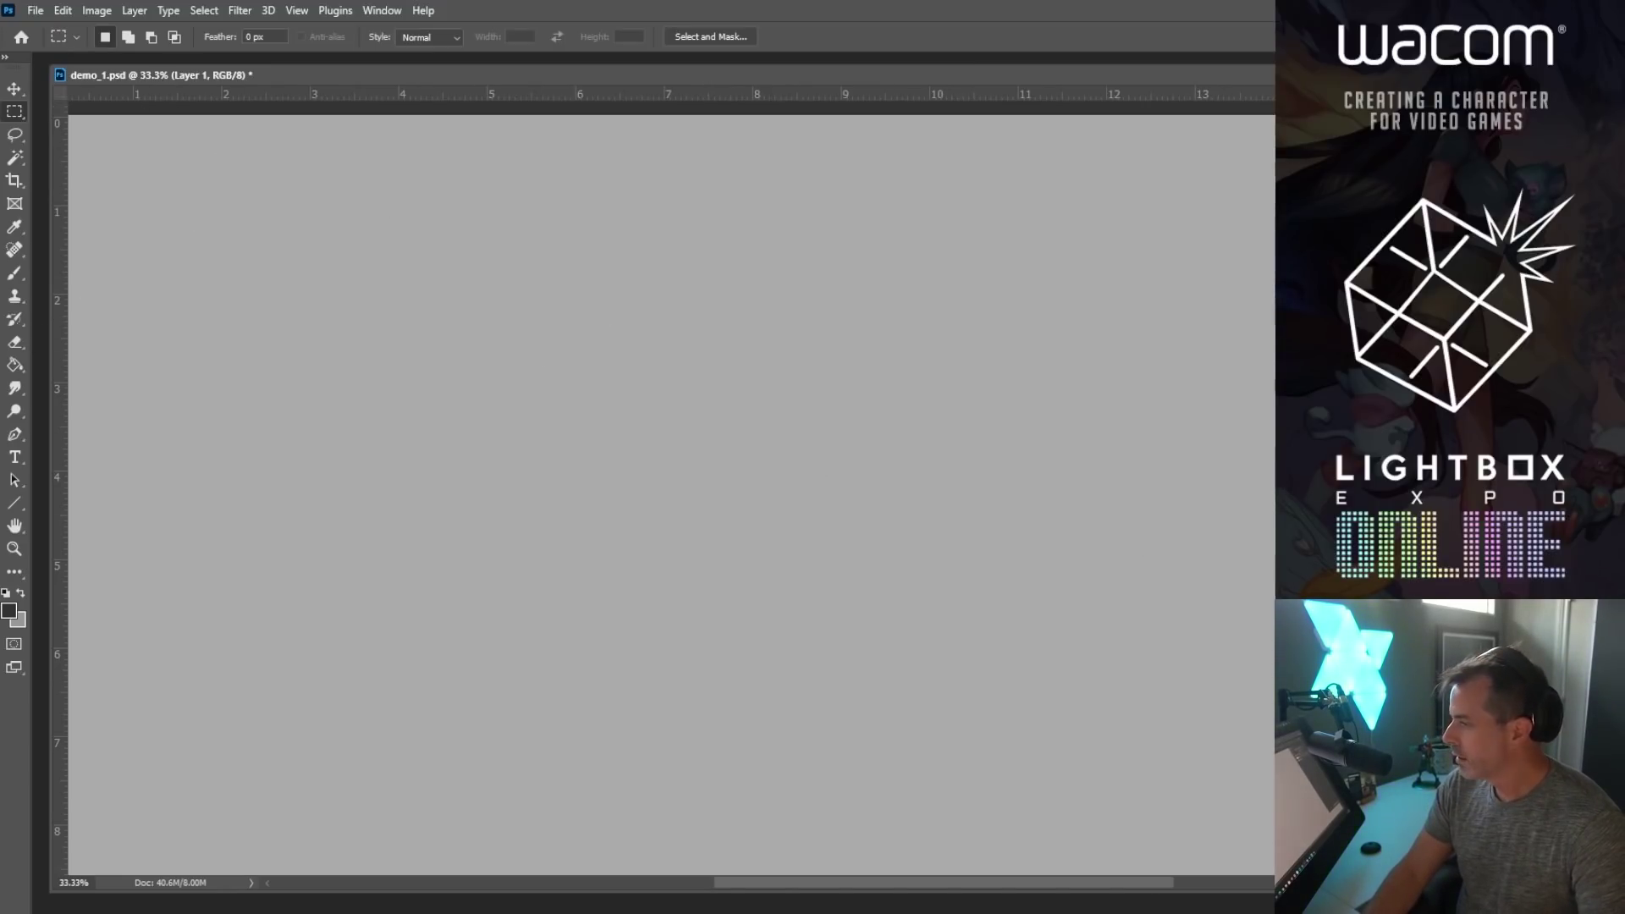
click(15, 269)
key(bracketright)
mouse_move(327, 259)
mouse_down()
mouse_move(341, 211)
mouse_move(364, 271)
mouse_move(375, 253)
mouse_move(378, 307)
mouse_move(359, 278)
mouse_move(340, 285)
mouse_move(347, 377)
mouse_up()
key(bracketright)
key(bracketleft)
drag(379, 322, 365, 382)
key(bracketleft)
mouse_move(337, 211)
mouse_down()
mouse_move(345, 214)
mouse_move(369, 228)
mouse_move(338, 255)
mouse_move(332, 224)
mouse_move(356, 207)
mouse_move(374, 238)
mouse_move(346, 233)
mouse_move(320, 273)
mouse_move(335, 261)
mouse_move(314, 266)
mouse_up()
key(bracketright)
key(bracketright)
key(bracketleft)
key(bracketleft)
mouse_move(378, 271)
mouse_down()
mouse_move(349, 241)
mouse_move(364, 339)
mouse_move(343, 331)
mouse_up()
Step: Darken the figure's torso, paint a tapering leg down to the foot, and lay a ground stroke beneath it
alt+click(345, 187)
key(bracketleft)
alt+click(332, 223)
mouse_move(315, 247)
mouse_down()
mouse_move(269, 327)
mouse_move(360, 364)
mouse_up()
mouse_move(381, 288)
mouse_down()
mouse_move(403, 344)
mouse_move(374, 237)
mouse_move(404, 296)
mouse_move(357, 323)
mouse_move(329, 440)
mouse_up()
drag(385, 326, 360, 398)
mouse_move(246, 474)
mouse_down()
mouse_move(503, 464)
mouse_move(237, 476)
mouse_move(457, 466)
mouse_up()
drag(344, 413, 319, 453)
drag(356, 347, 309, 453)
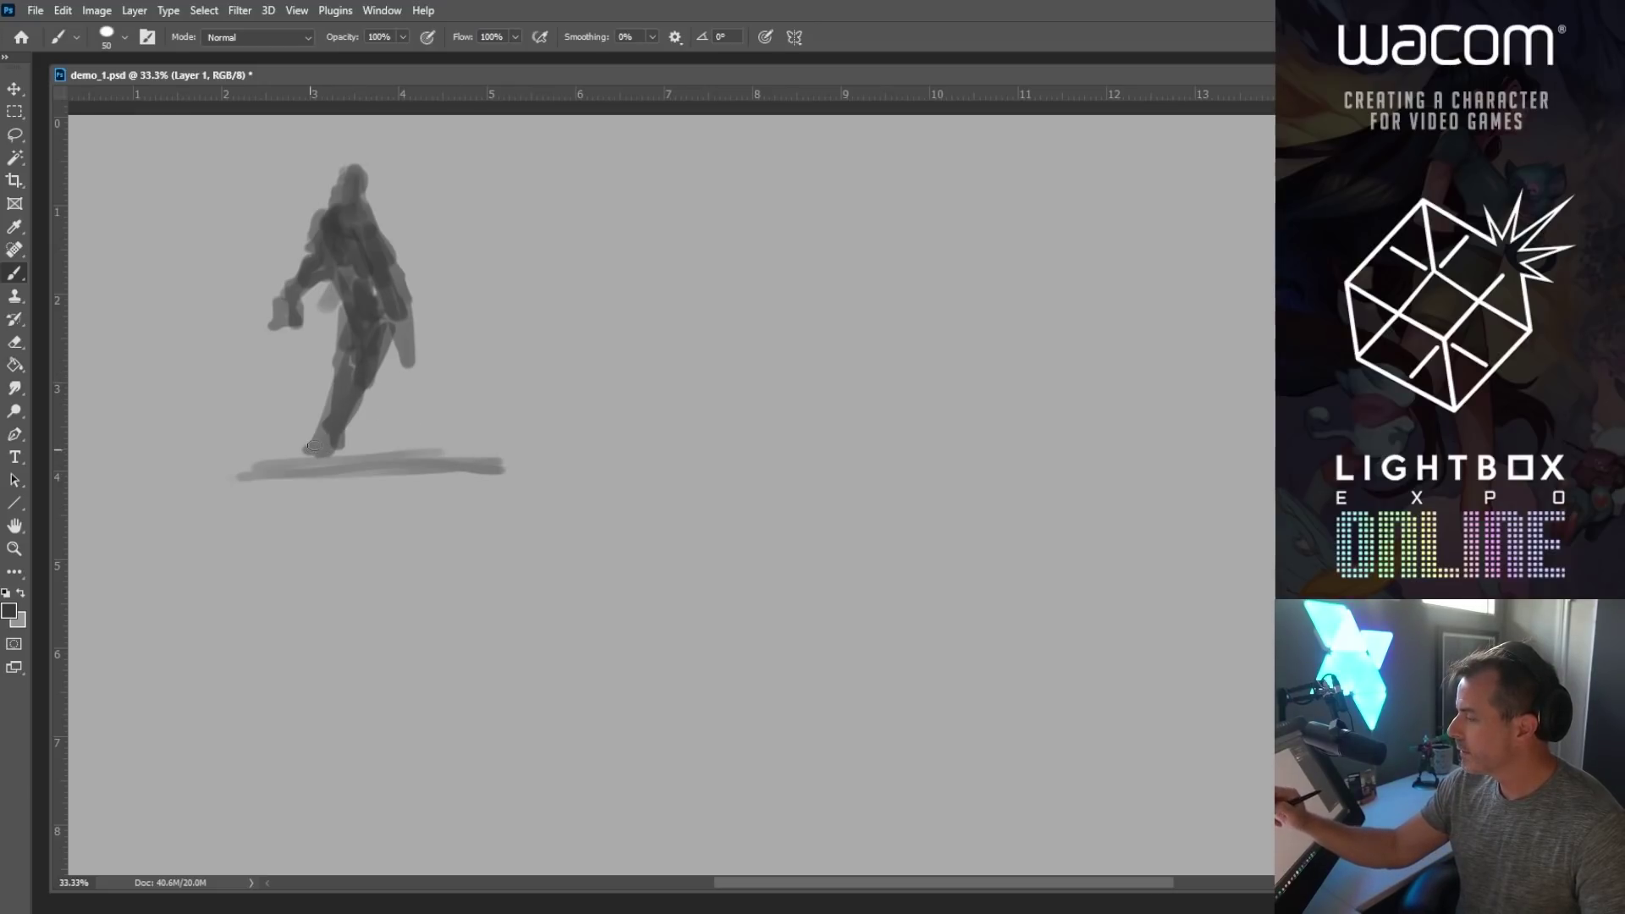
Step: Thicken the figure's legs, paint a chunky rock-like mass beside its feet, and slim down the outstretched arm
key(bracketright)
mouse_move(377, 321)
mouse_down()
mouse_move(397, 359)
mouse_move(391, 319)
mouse_move(392, 387)
mouse_move(370, 361)
mouse_move(378, 403)
mouse_move(394, 350)
mouse_move(370, 449)
mouse_move(296, 393)
mouse_move(282, 463)
mouse_move(325, 434)
mouse_move(327, 410)
mouse_move(334, 430)
mouse_move(305, 408)
mouse_move(369, 437)
mouse_move(377, 389)
mouse_up()
key(bracketright)
key(bracketleft)
key(bracketleft)
key(bracketleft)
alt+click(322, 296)
key(bracketleft)
drag(288, 279, 282, 320)
key(bracketleft)
key(bracketleft)
key(bracketleft)
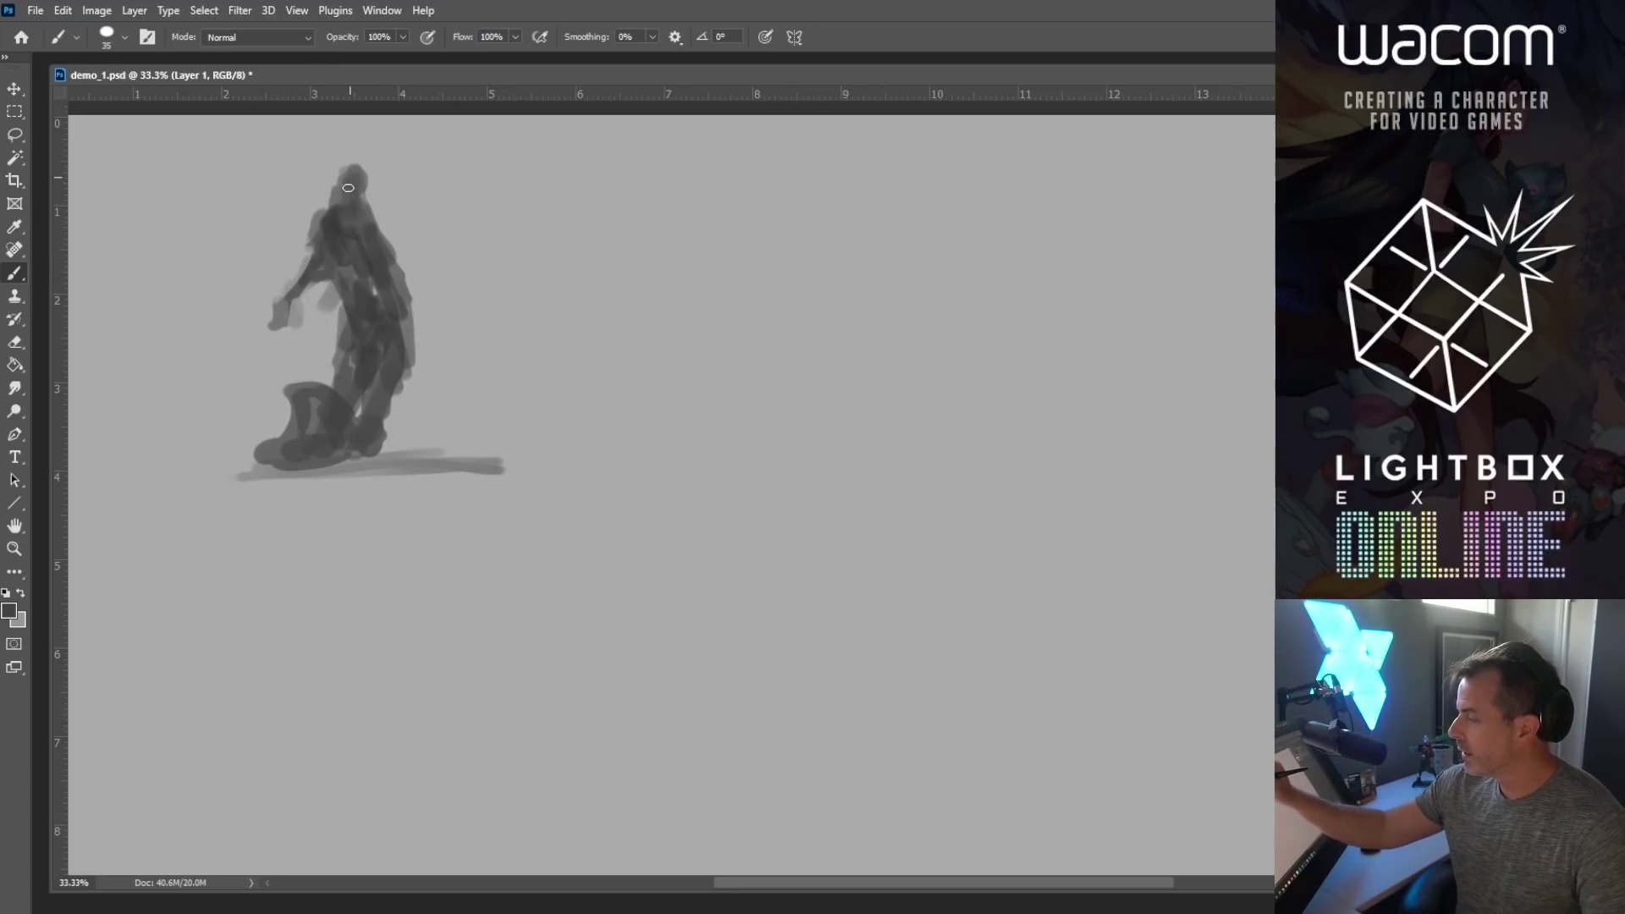
Step: Outline the figure's bent right-side arm and draw root-like strokes and a wider ground ellipse around its base
alt+click(355, 183)
alt+click(371, 236)
drag(373, 209, 395, 275)
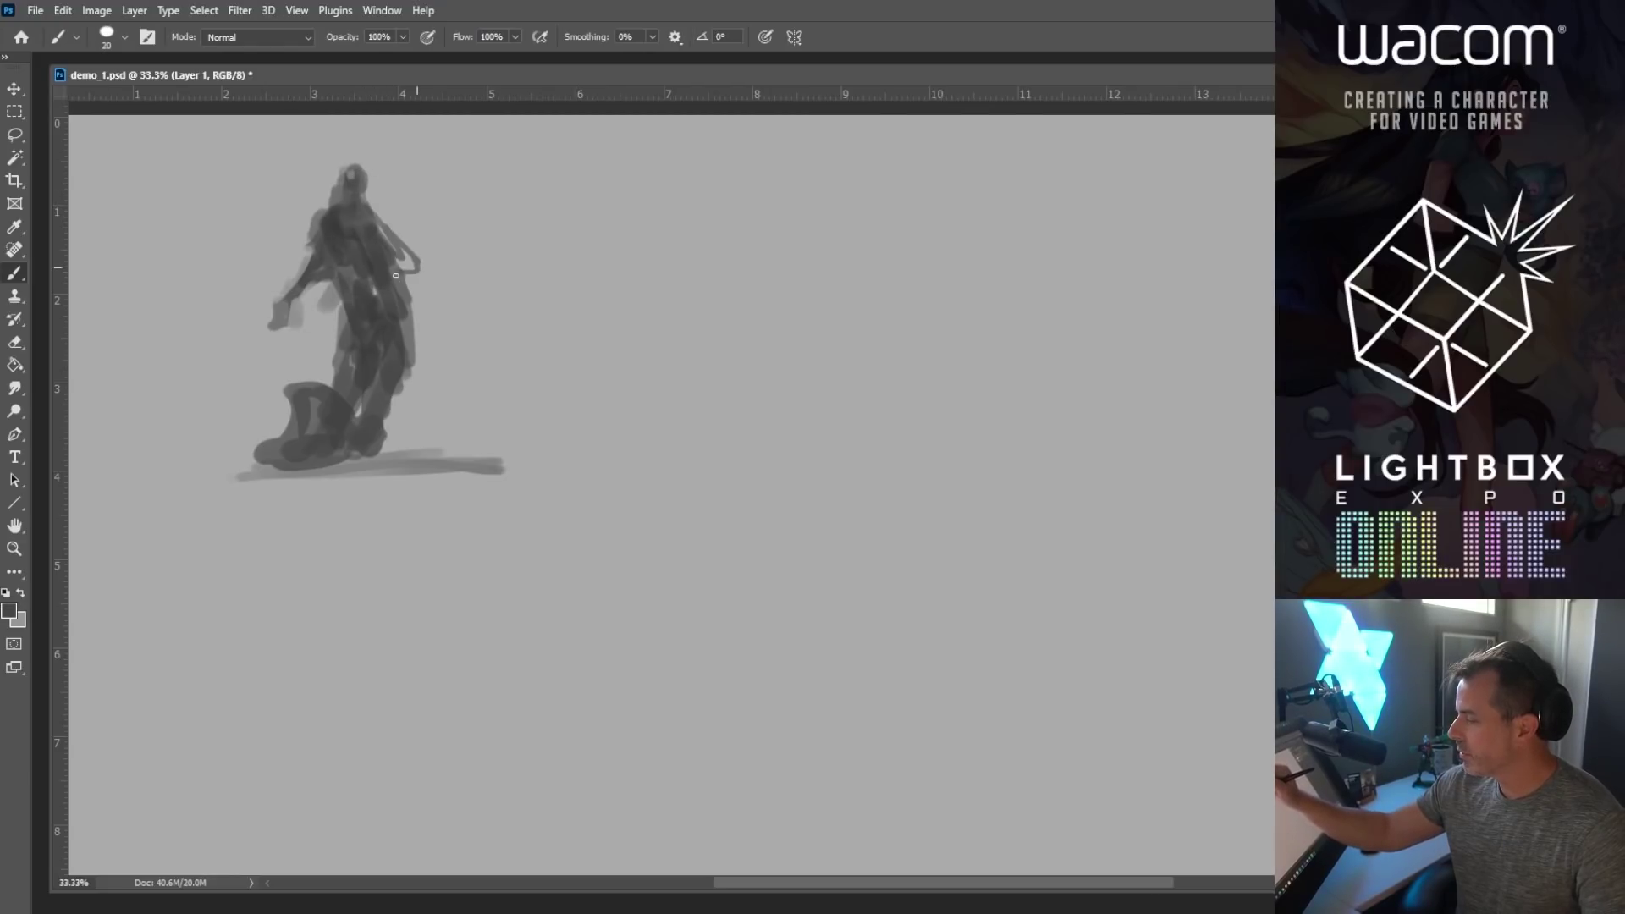
mouse_move(398, 387)
mouse_down()
mouse_move(413, 466)
mouse_move(452, 436)
mouse_move(510, 452)
mouse_up()
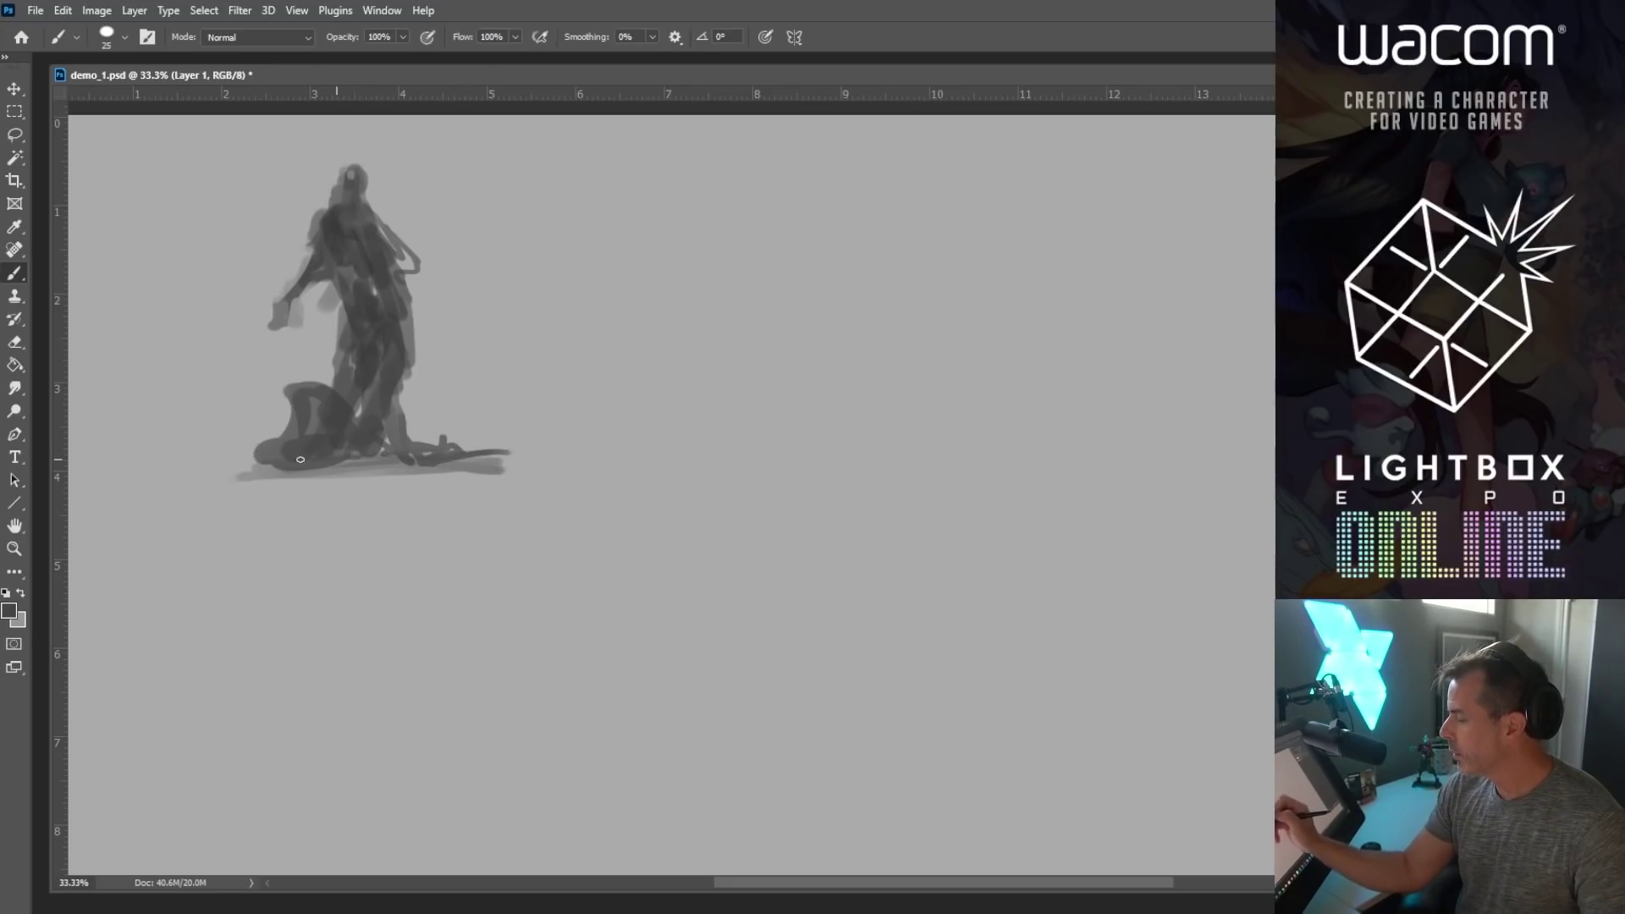
key(bracketright)
drag(258, 444, 214, 465)
mouse_move(279, 474)
mouse_down()
mouse_move(196, 476)
mouse_move(465, 471)
mouse_up()
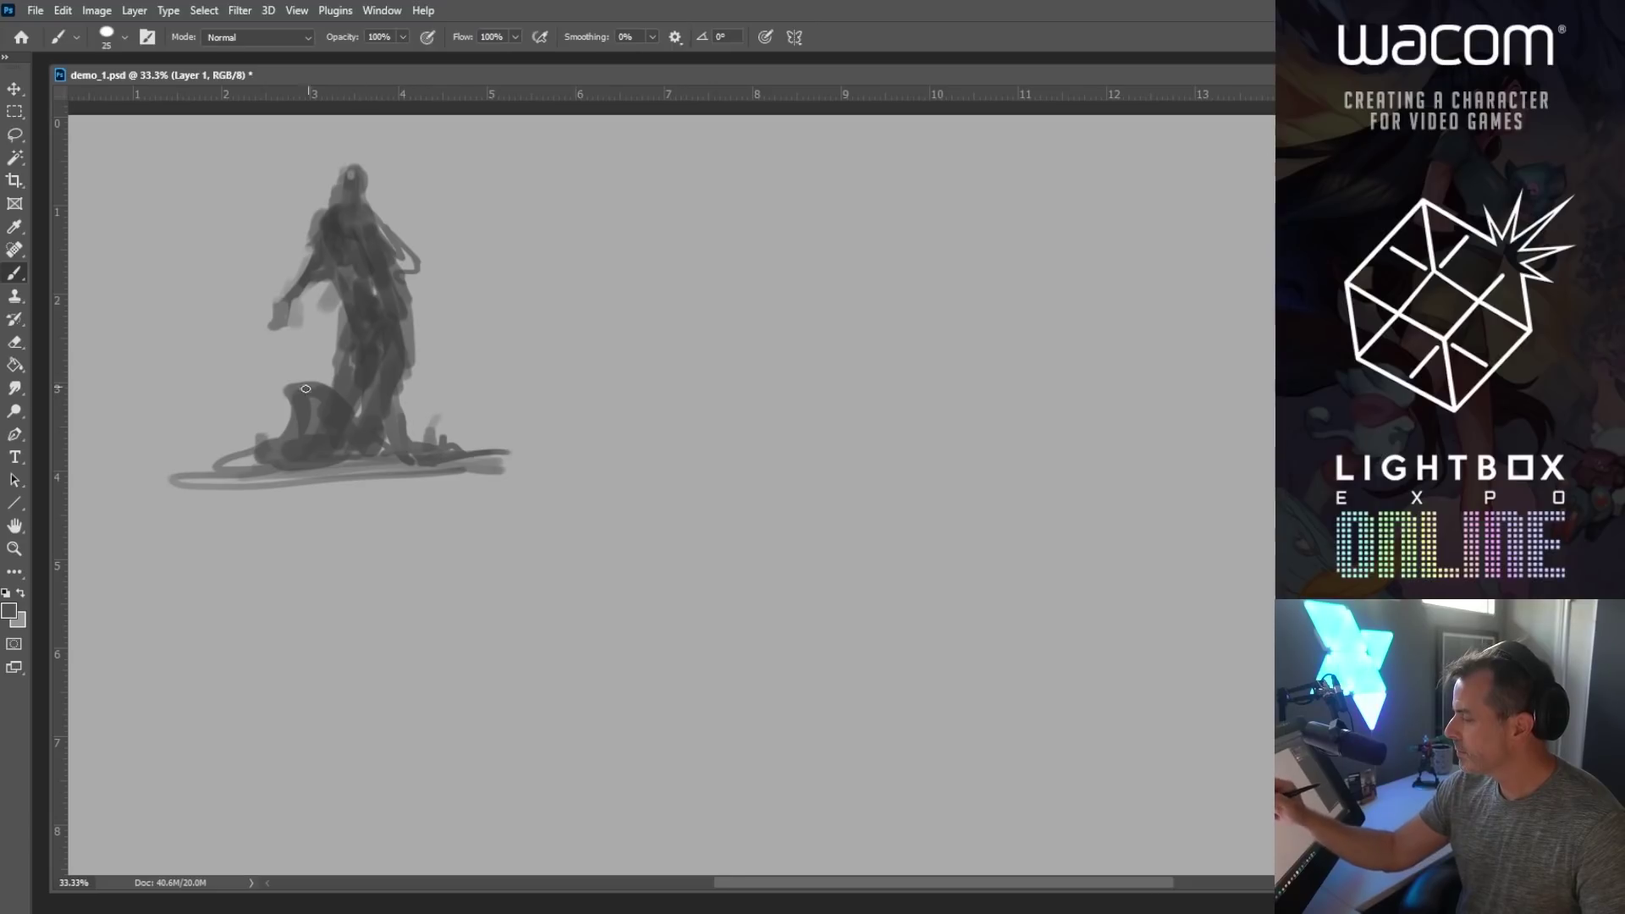
Step: Paint a knobbed, branch-like shape rising behind the figure's right-side shoulder
key(bracketright)
drag(413, 284, 391, 257)
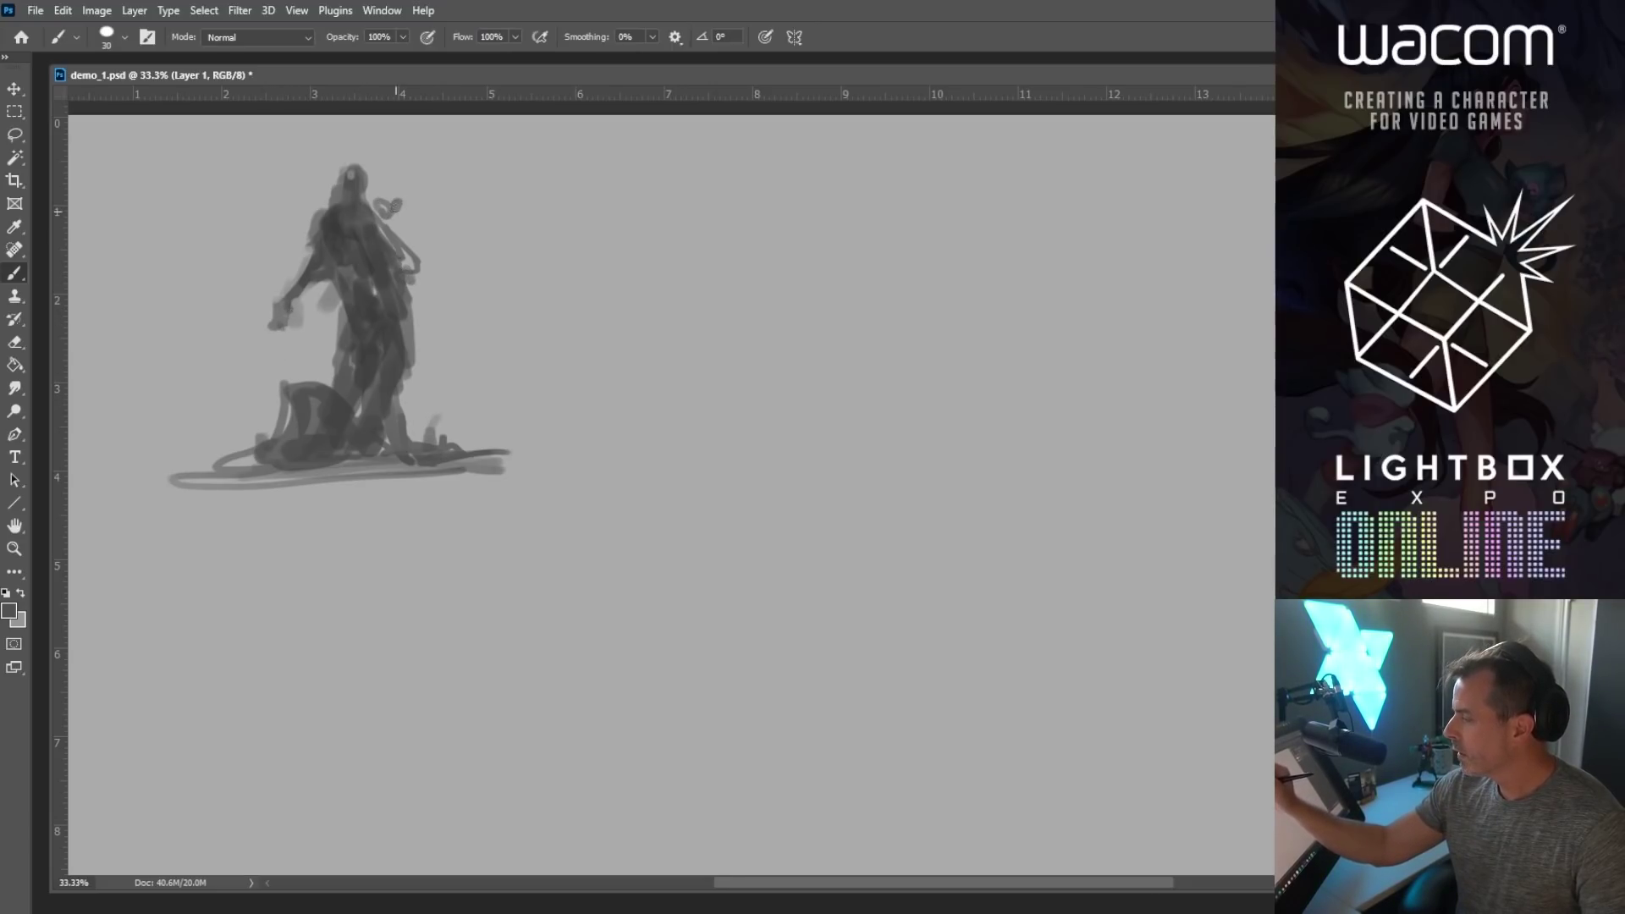
key(bracketright)
drag(398, 188, 385, 222)
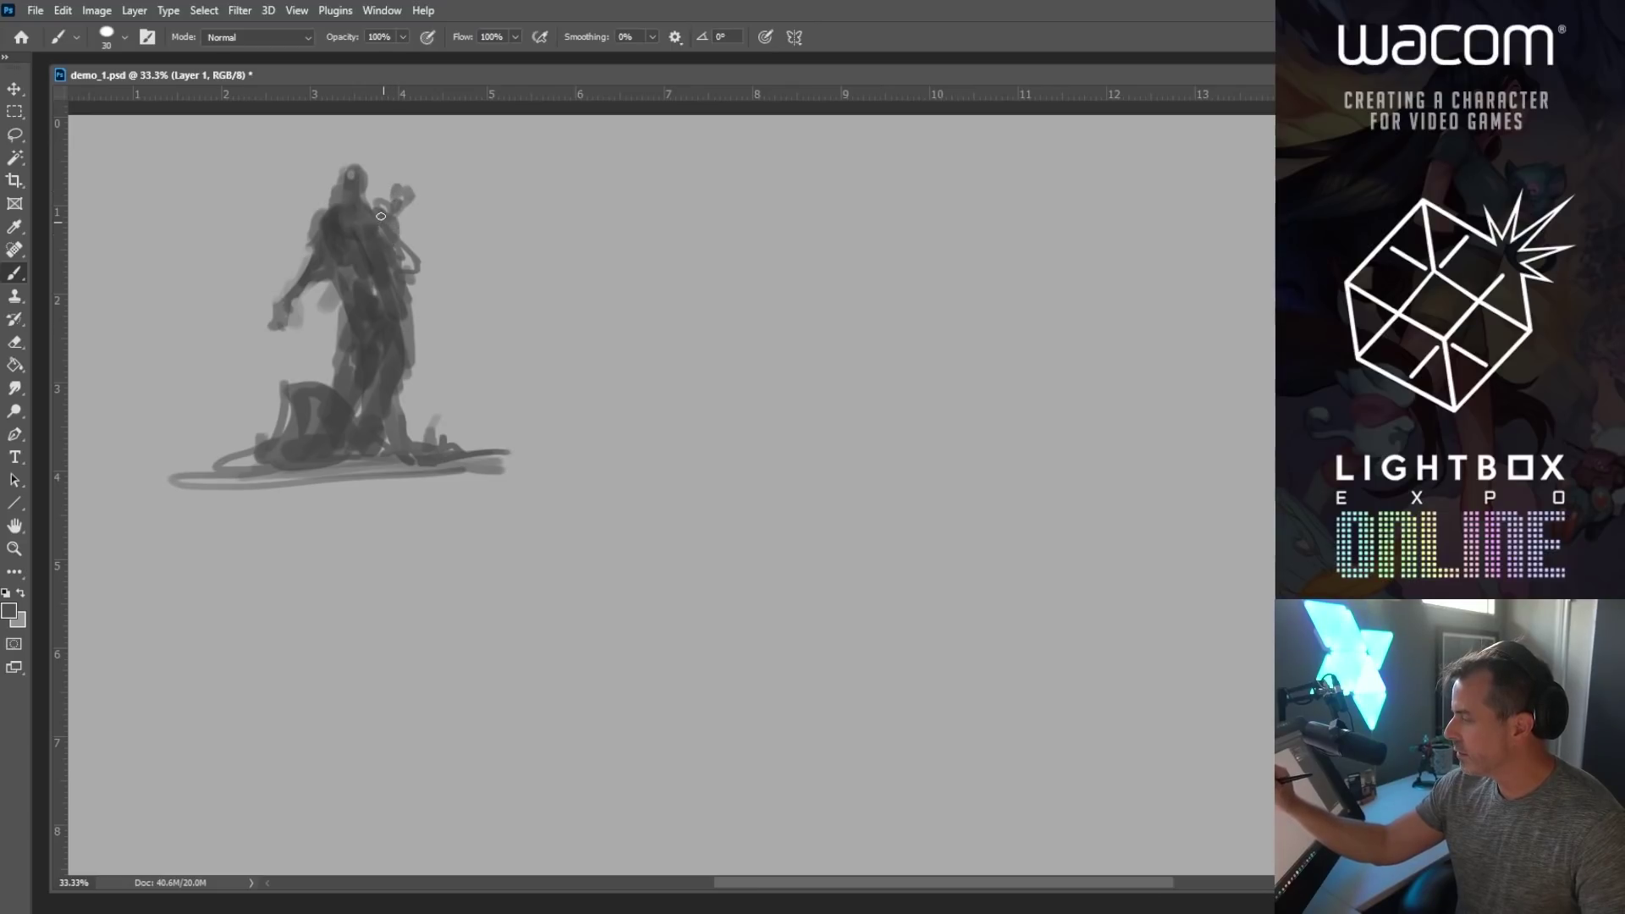
Step: Reshape the figure's lower body into a flared trunk and add a rounded mound at its right-side base
drag(405, 356, 433, 444)
key(bracketright)
key(bracketright)
mouse_move(349, 372)
mouse_down()
mouse_move(341, 322)
mouse_move(351, 366)
mouse_move(361, 347)
mouse_move(333, 336)
mouse_move(374, 315)
mouse_move(366, 364)
mouse_move(320, 403)
mouse_up()
key(bracketright)
alt+click(384, 308)
key(bracketleft)
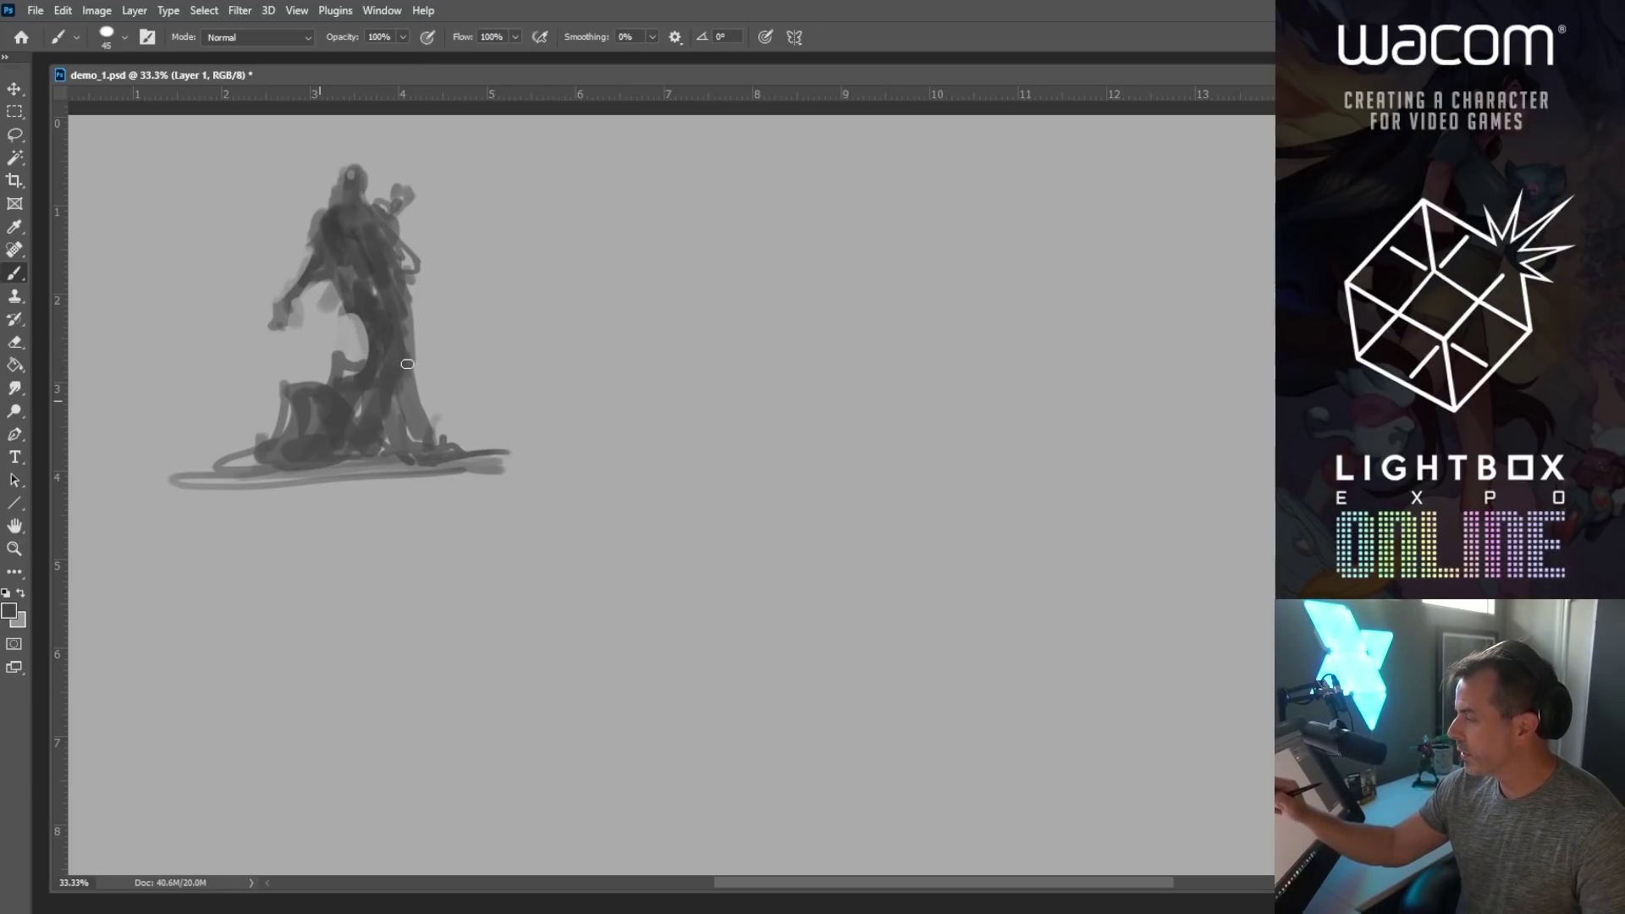
mouse_move(432, 431)
mouse_down()
mouse_move(408, 404)
mouse_move(457, 432)
mouse_move(423, 415)
mouse_up()
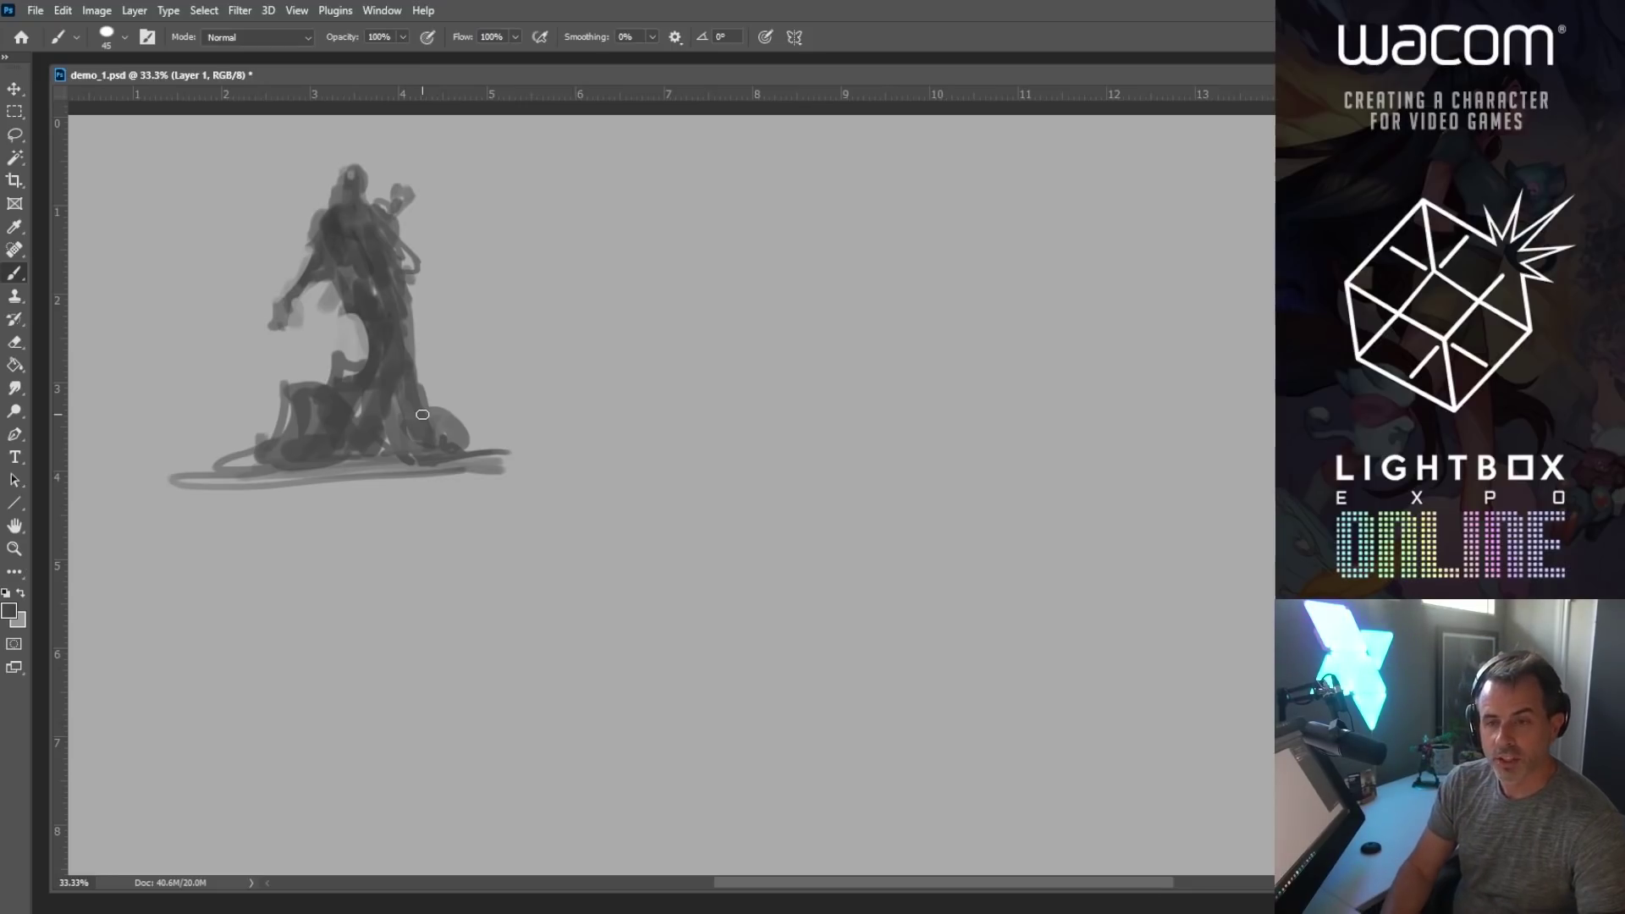
Step: Strengthen the right end of the ground ellipse and paint a second limb hanging beneath the outstretched arm
key(bracketright)
drag(269, 475, 523, 460)
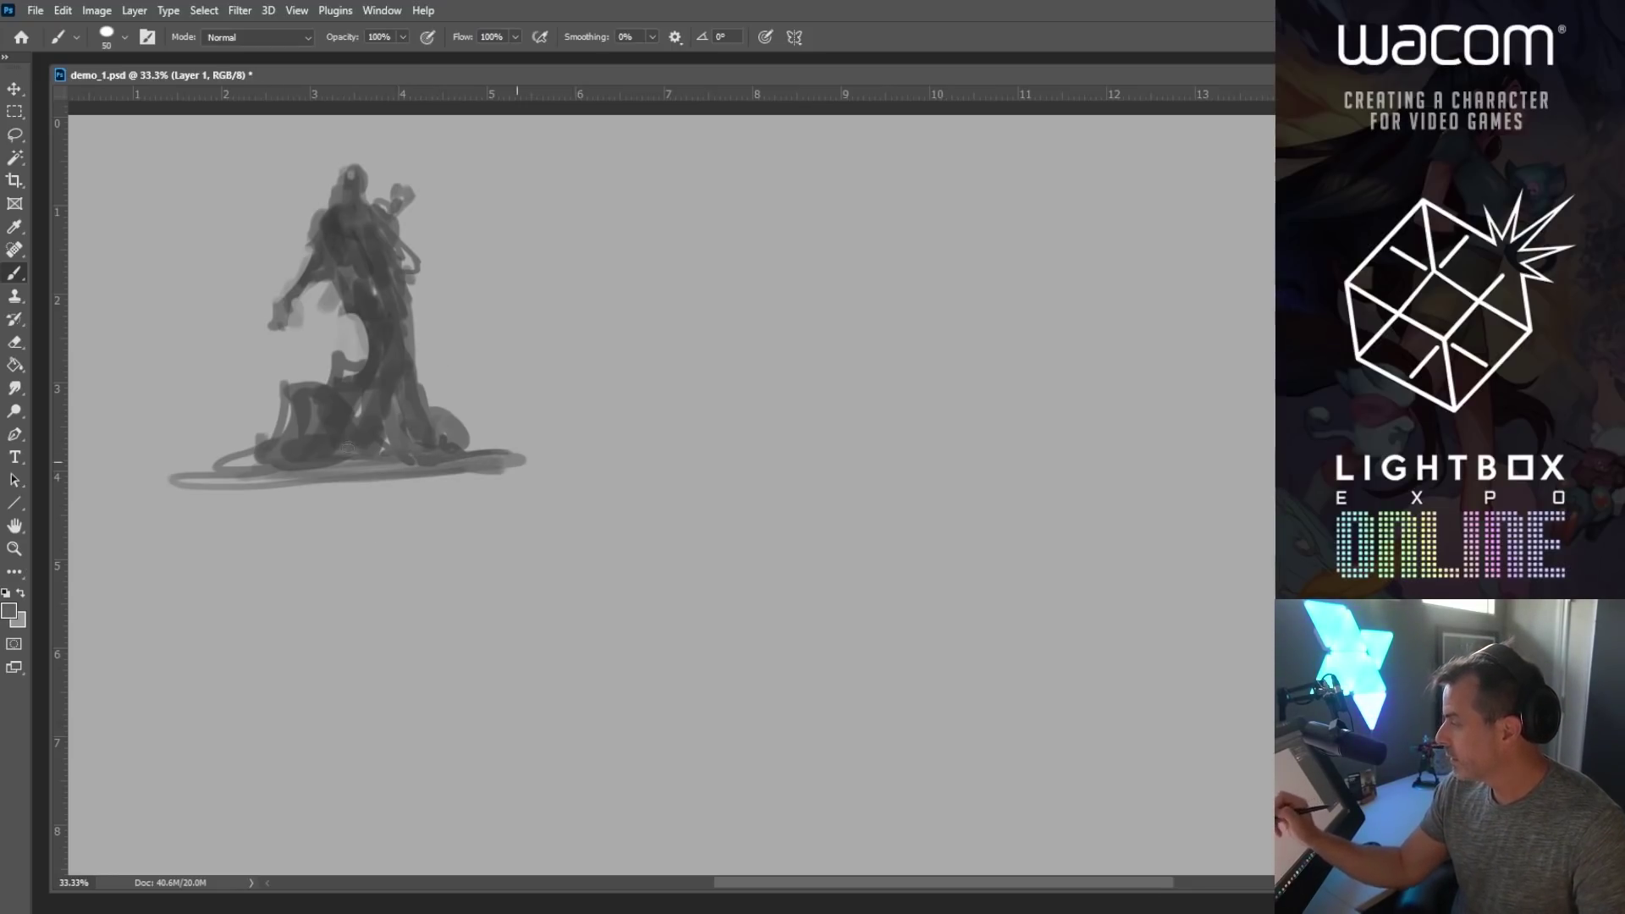
key(bracketleft)
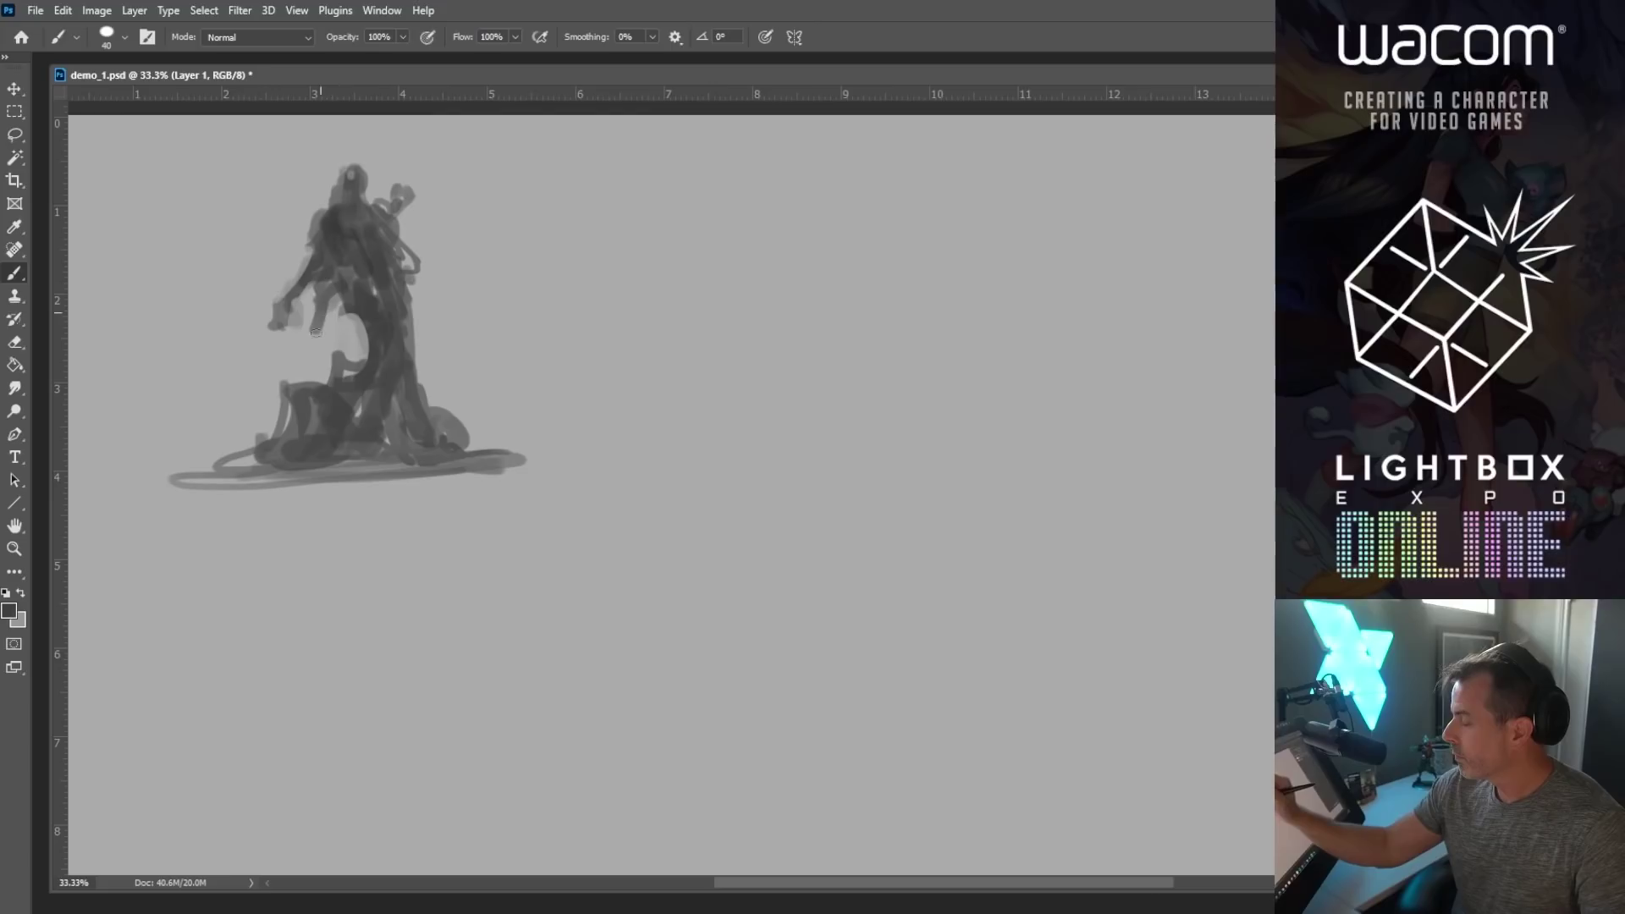
key(bracketleft)
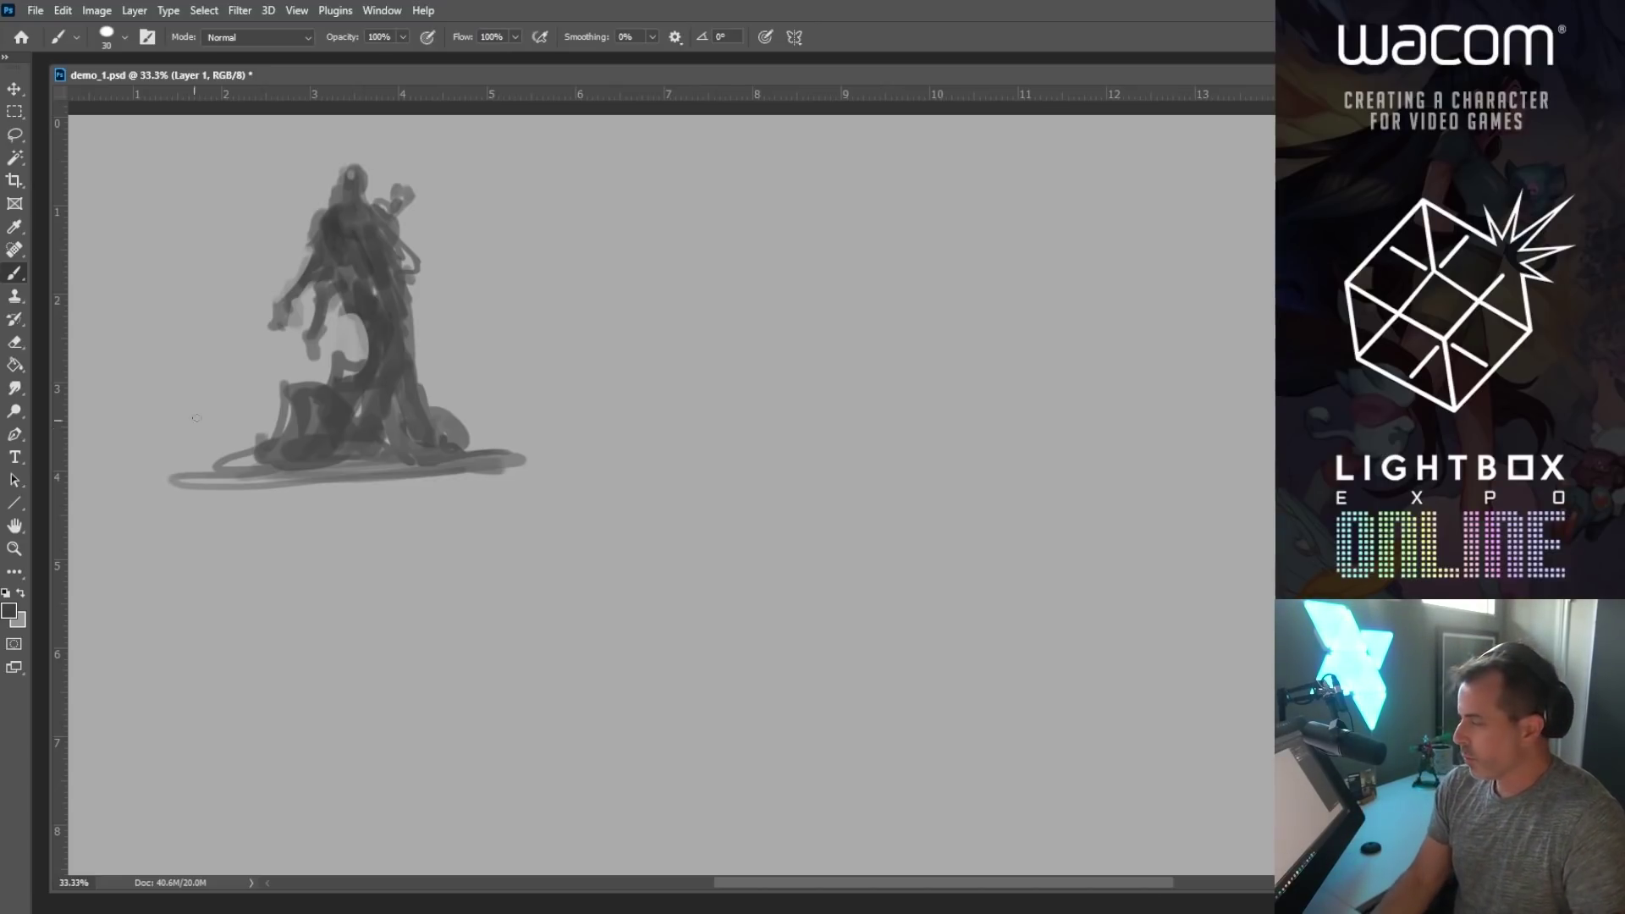
Step: Paint over the ground ellipse beneath the figure with a lighter grey to soften it
drag(292, 229, 340, 276)
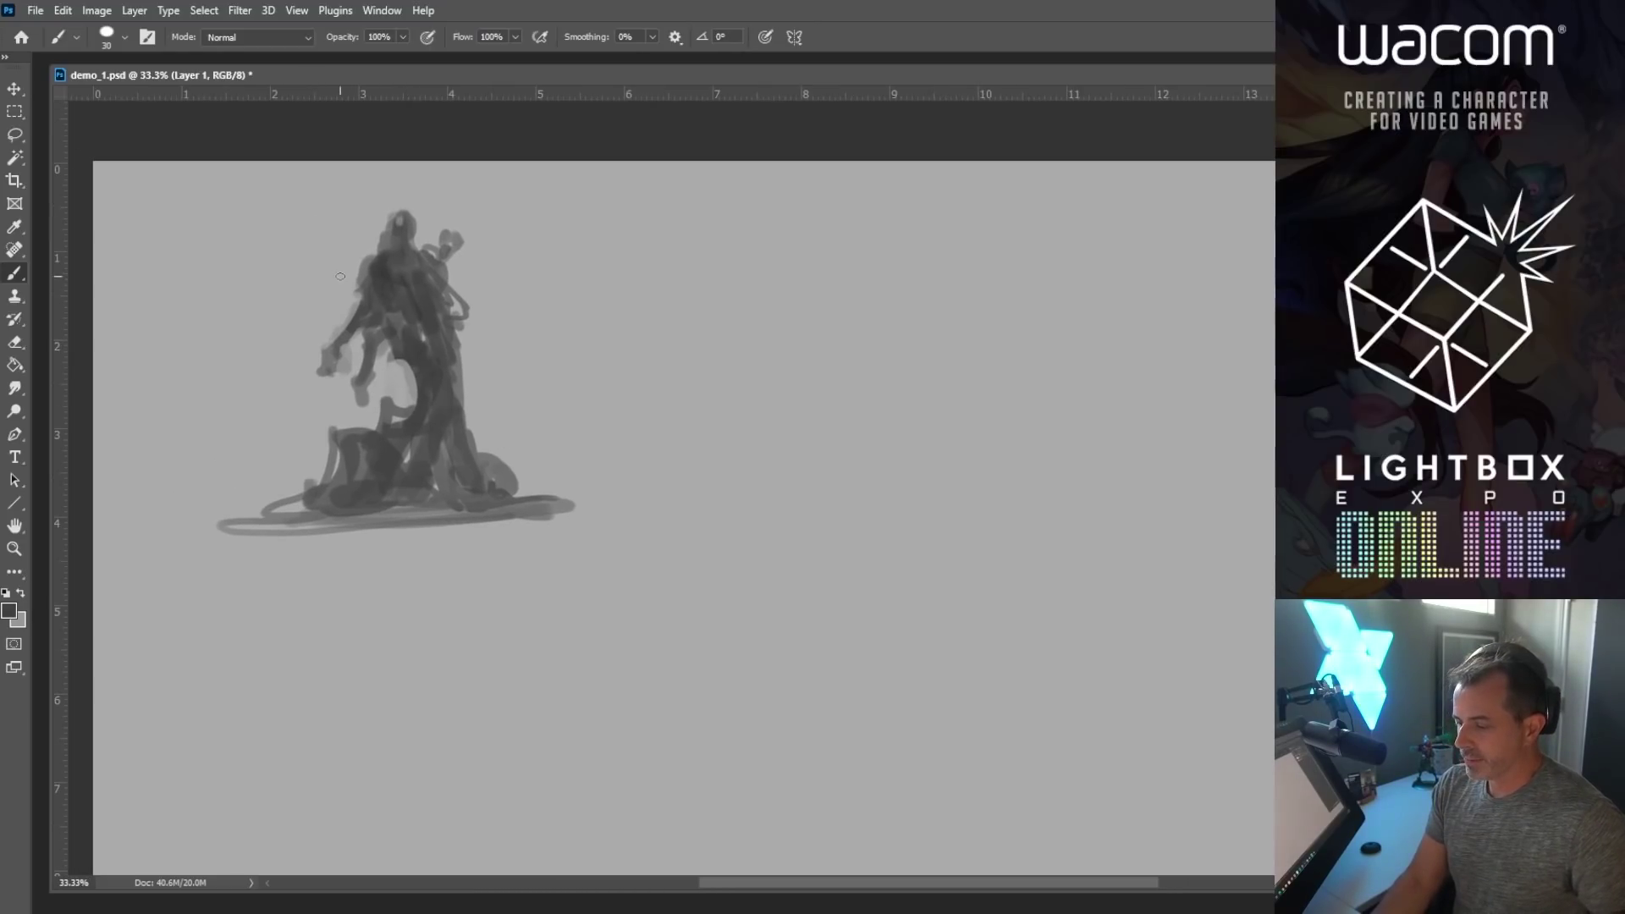
drag(399, 537, 221, 532)
mouse_move(523, 515)
mouse_down()
mouse_move(215, 518)
mouse_move(568, 513)
mouse_move(218, 525)
mouse_up()
key(bracketleft)
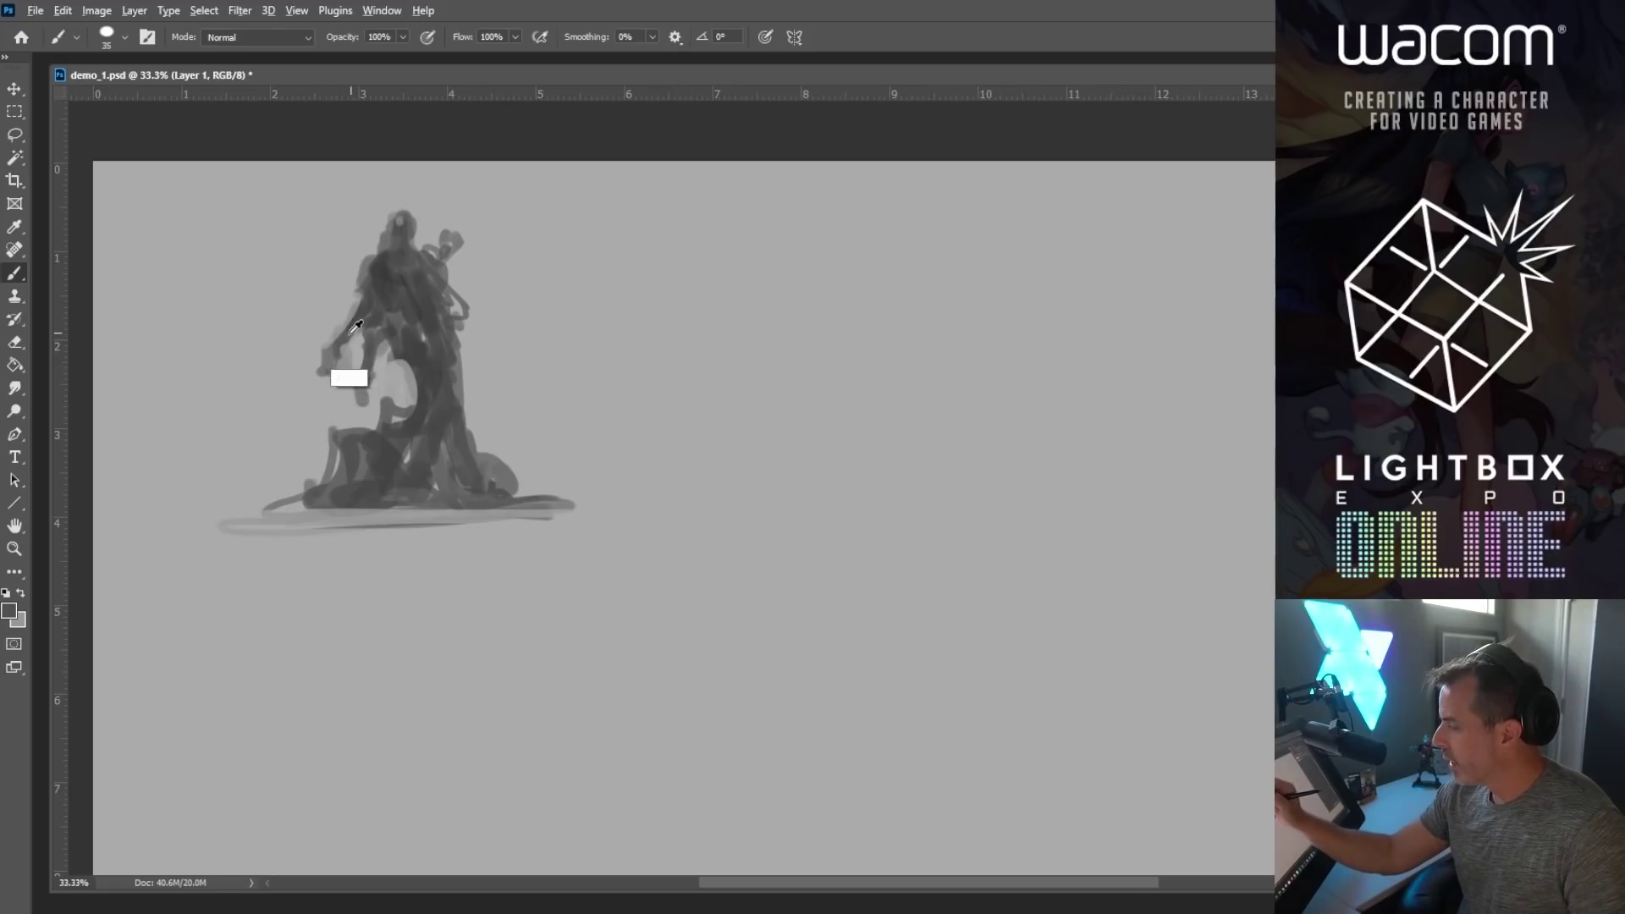
Step: Refine the figure's two hanging hands with light and dark grey, and reinforce the dark ground stroke under the base
key(bracketleft)
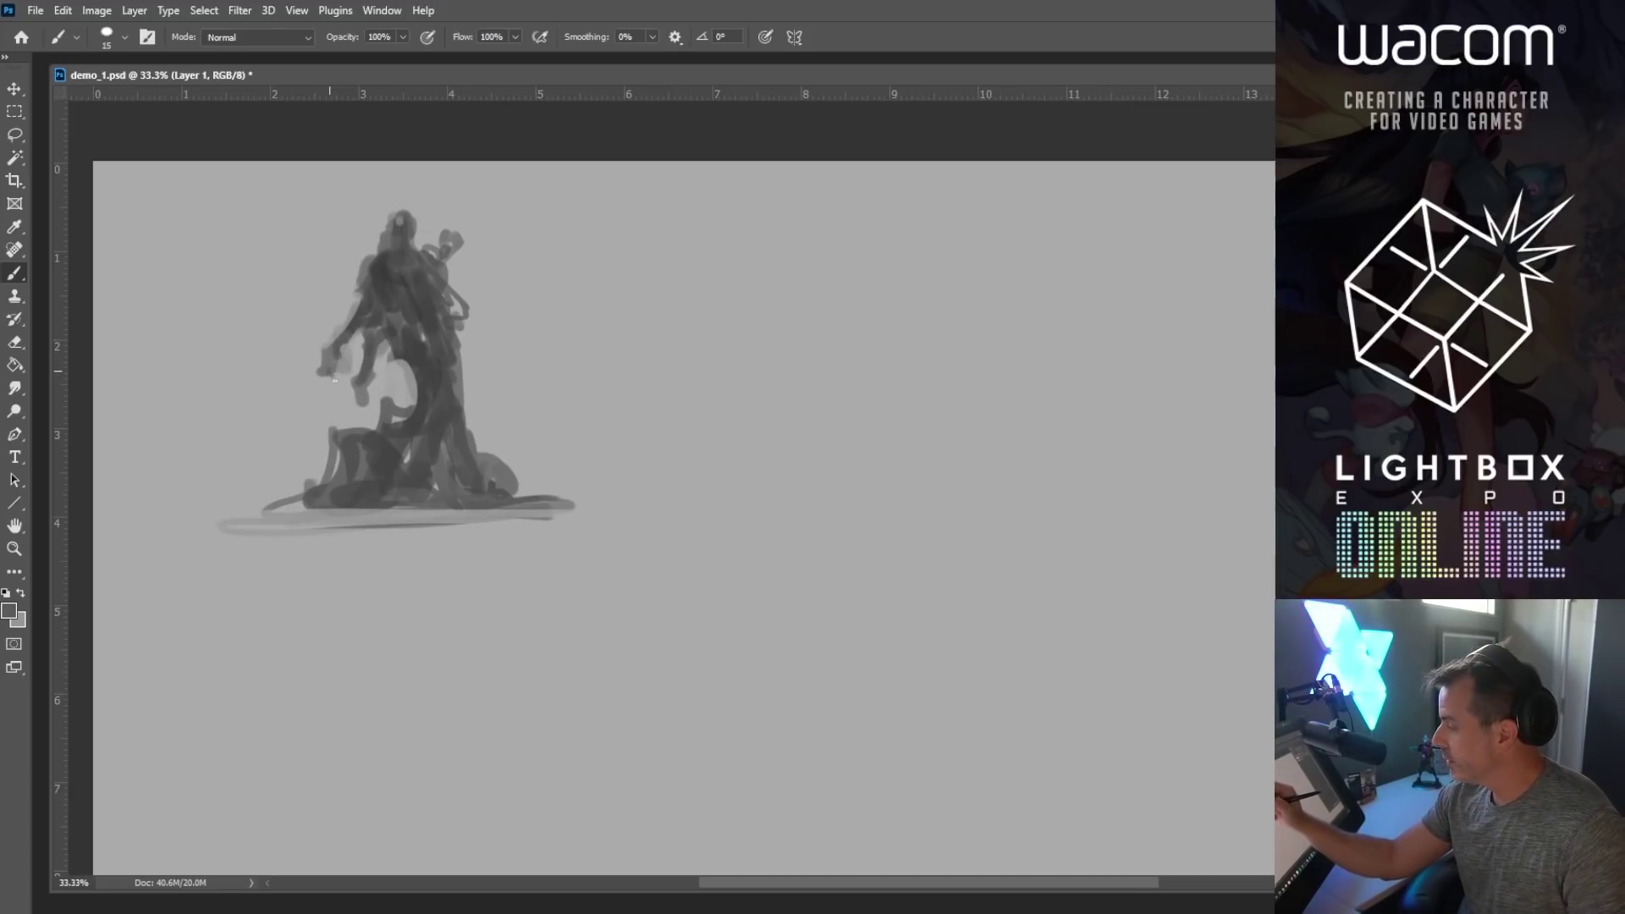
key(bracketright)
key(bracketright)
key(bracketright)
key(bracketright)
drag(392, 278, 364, 413)
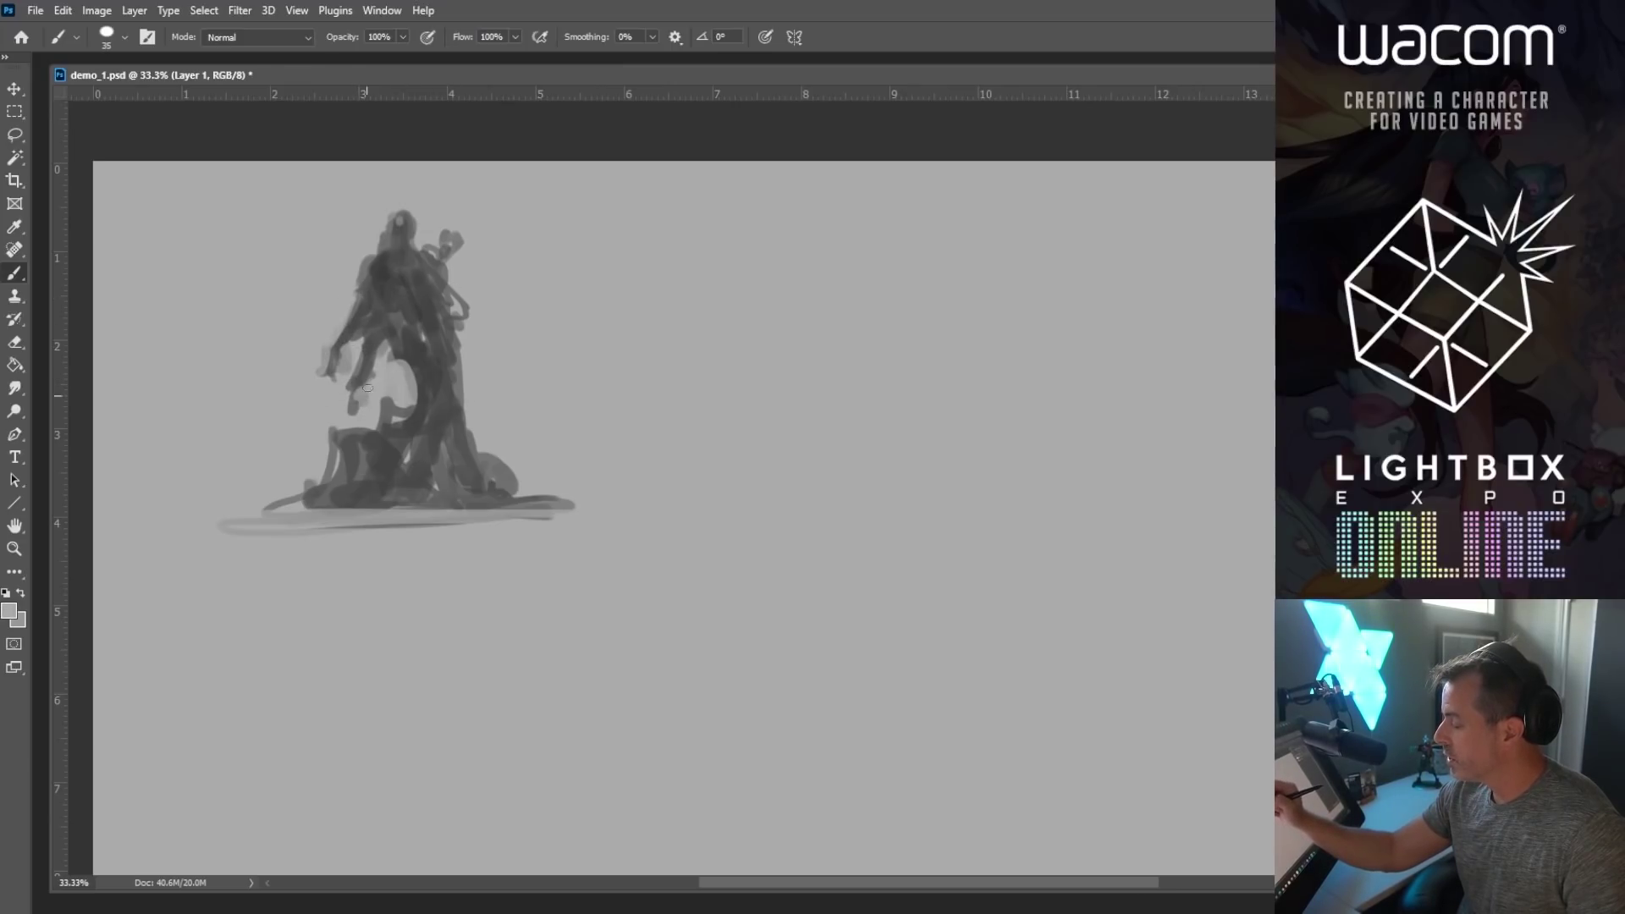
mouse_move(269, 508)
mouse_down()
mouse_move(339, 526)
mouse_move(517, 510)
mouse_up()
Step: Block in a second, bulkier figure silhouette beside the first with a larger brush, including head, torso and a bent heavy arm
key(bracketright)
key(bracketright)
key(bracketright)
key(bracketright)
key(bracketright)
drag(682, 228, 664, 254)
mouse_move(631, 397)
mouse_down()
mouse_move(671, 270)
mouse_move(669, 391)
mouse_up()
drag(695, 247, 735, 397)
drag(735, 326, 728, 415)
mouse_move(715, 402)
mouse_down()
mouse_move(632, 425)
mouse_move(731, 410)
mouse_move(677, 428)
mouse_up()
Step: Build up the second figure's broad shoulders, chest and left-side arm with darker overlapping strokes
key(bracketleft)
key(bracketleft)
key(bracketleft)
mouse_move(679, 235)
mouse_down()
mouse_move(696, 267)
mouse_move(662, 262)
mouse_move(684, 260)
mouse_move(678, 226)
mouse_move(625, 288)
mouse_move(640, 288)
mouse_move(618, 330)
mouse_up()
key(bracketright)
drag(656, 252, 631, 312)
drag(602, 370, 614, 362)
key(bracketleft)
drag(627, 250, 619, 294)
drag(714, 272, 673, 318)
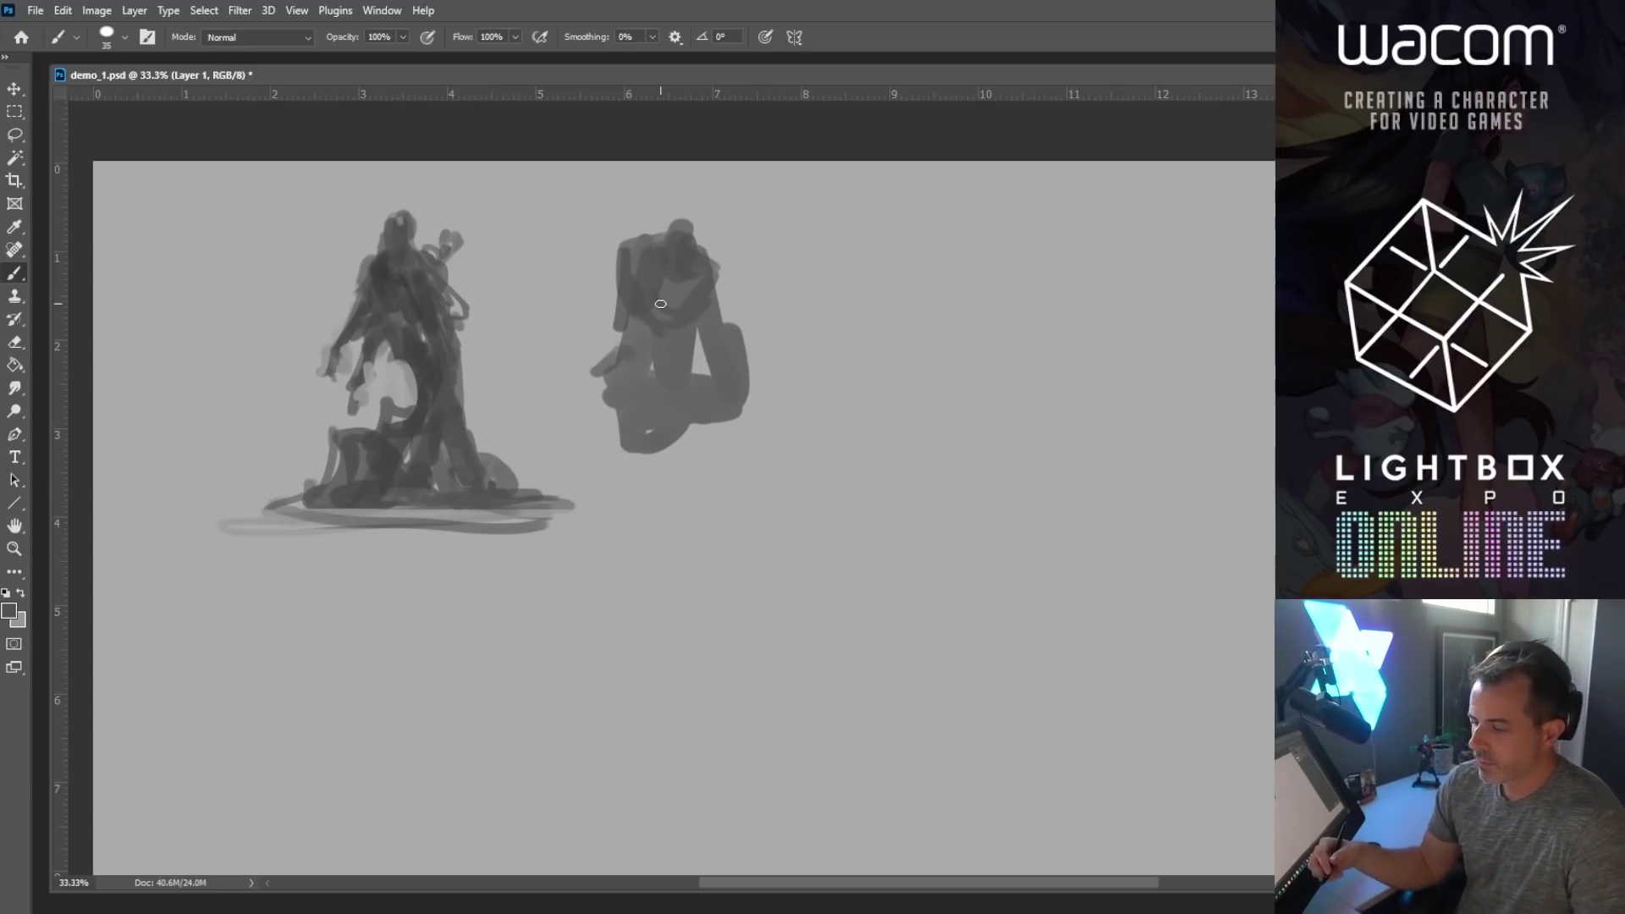
Step: Paint the second figure's lower-left limb as long strokes trailing down and away from the body
key(bracketright)
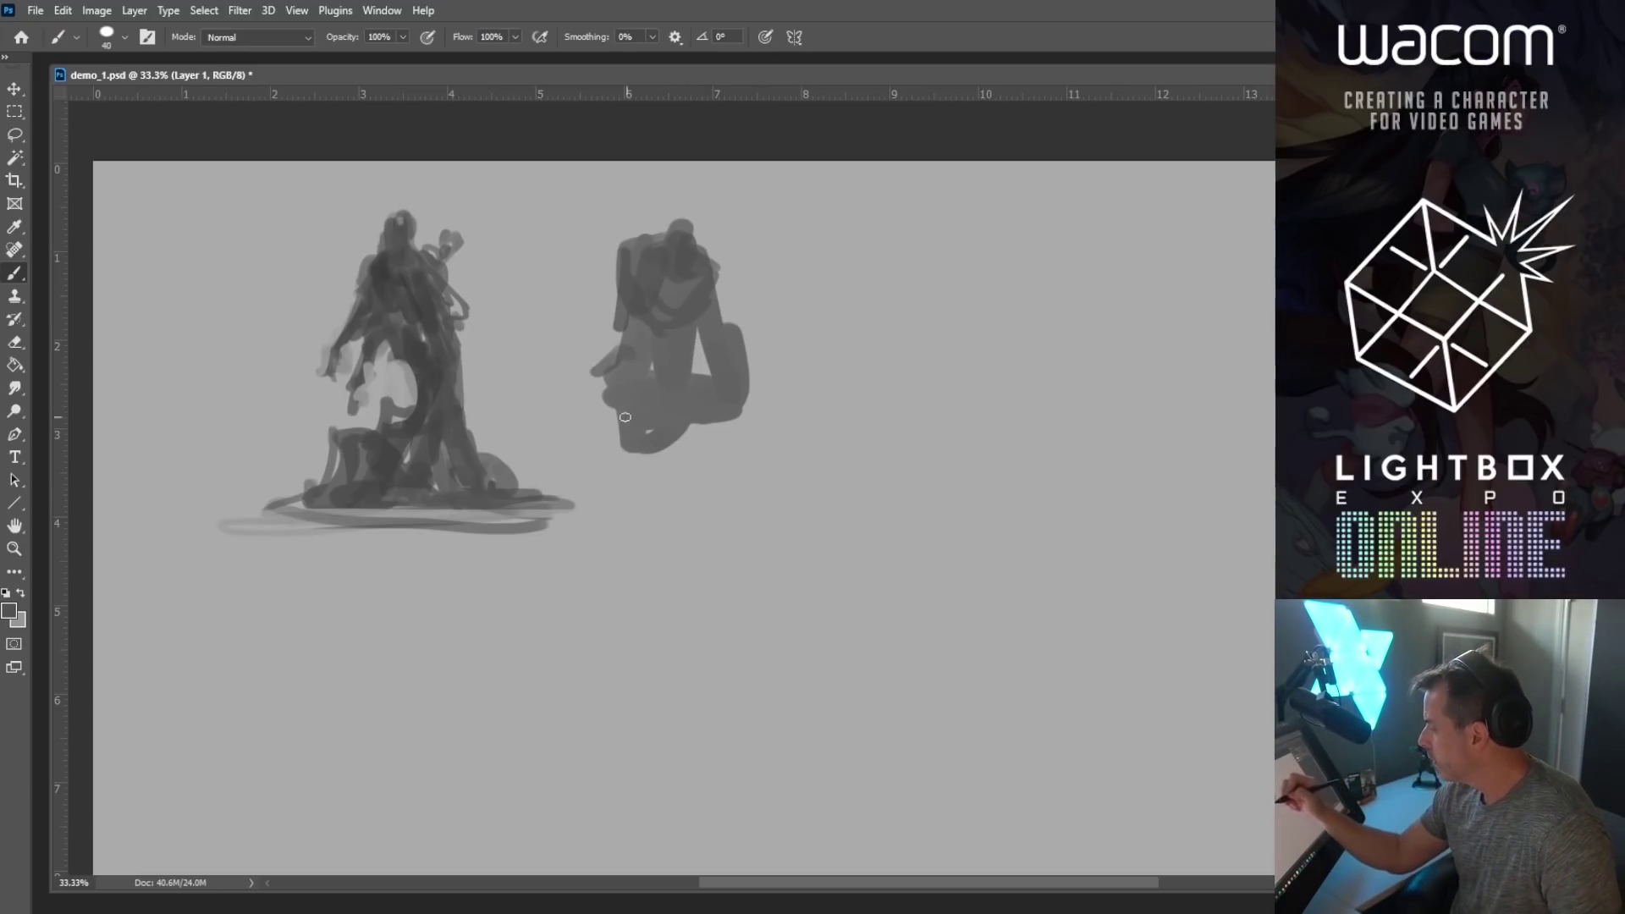
drag(635, 411, 614, 440)
mouse_move(605, 377)
mouse_down()
mouse_move(594, 463)
mouse_move(591, 420)
mouse_move(643, 408)
mouse_move(627, 470)
mouse_up()
key(bracketleft)
drag(639, 321, 629, 398)
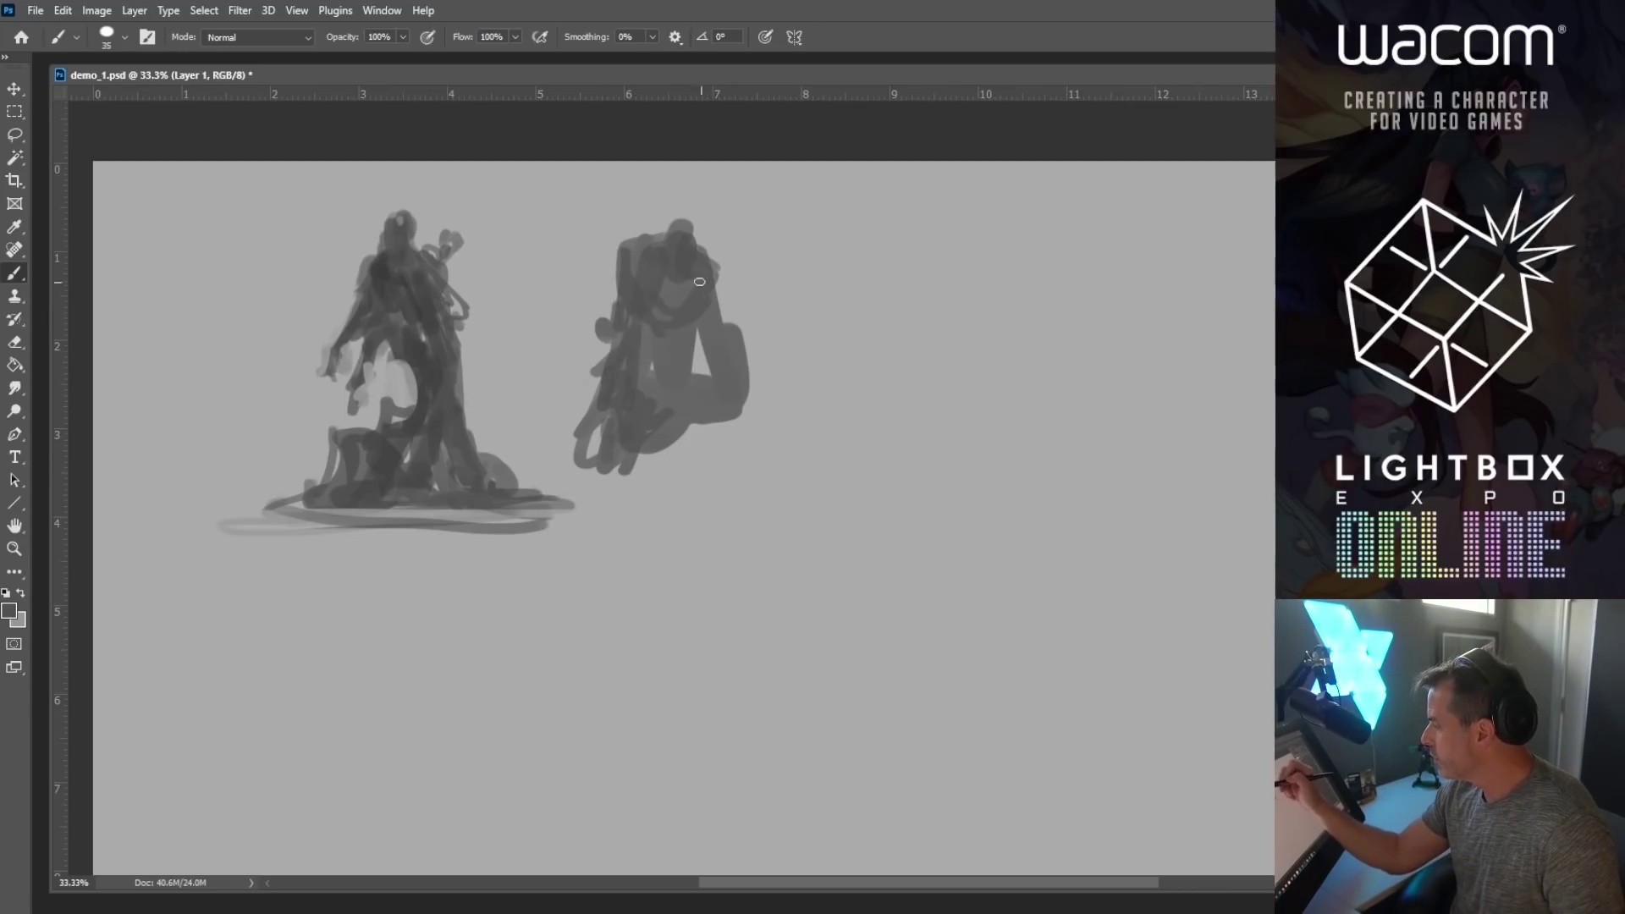
Step: Fill the gaps in the second figure's torso and hips, extend its foot, and add strokes along the right-side shoulder
mouse_move(712, 286)
mouse_down()
mouse_move(666, 343)
mouse_move(698, 324)
mouse_move(713, 355)
mouse_move(659, 413)
mouse_up()
drag(650, 356, 720, 393)
mouse_move(614, 441)
mouse_down()
mouse_move(609, 490)
mouse_move(594, 468)
mouse_move(572, 487)
mouse_move(669, 436)
mouse_up()
key(bracketleft)
key(bracketleft)
drag(733, 320, 711, 289)
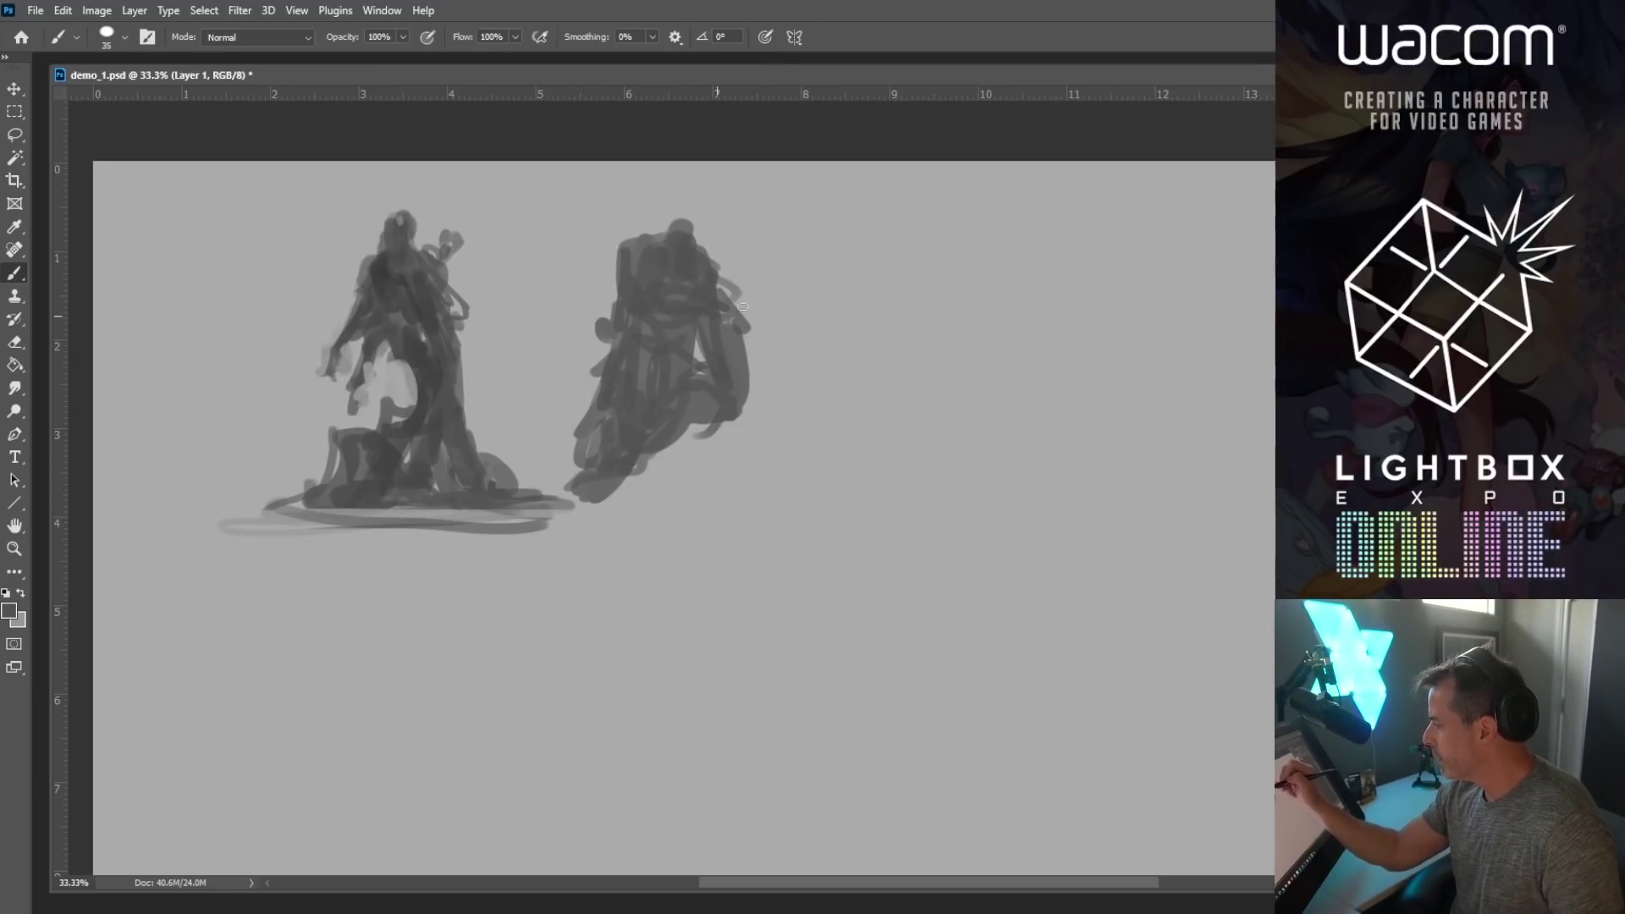
Step: Paint the second figure's arm reaching out to grip a tall vertical staff, and add a straight leg below the body
mouse_move(742, 305)
mouse_down()
mouse_move(753, 273)
mouse_move(769, 280)
mouse_move(737, 259)
mouse_move(774, 246)
mouse_up()
key(bracketright)
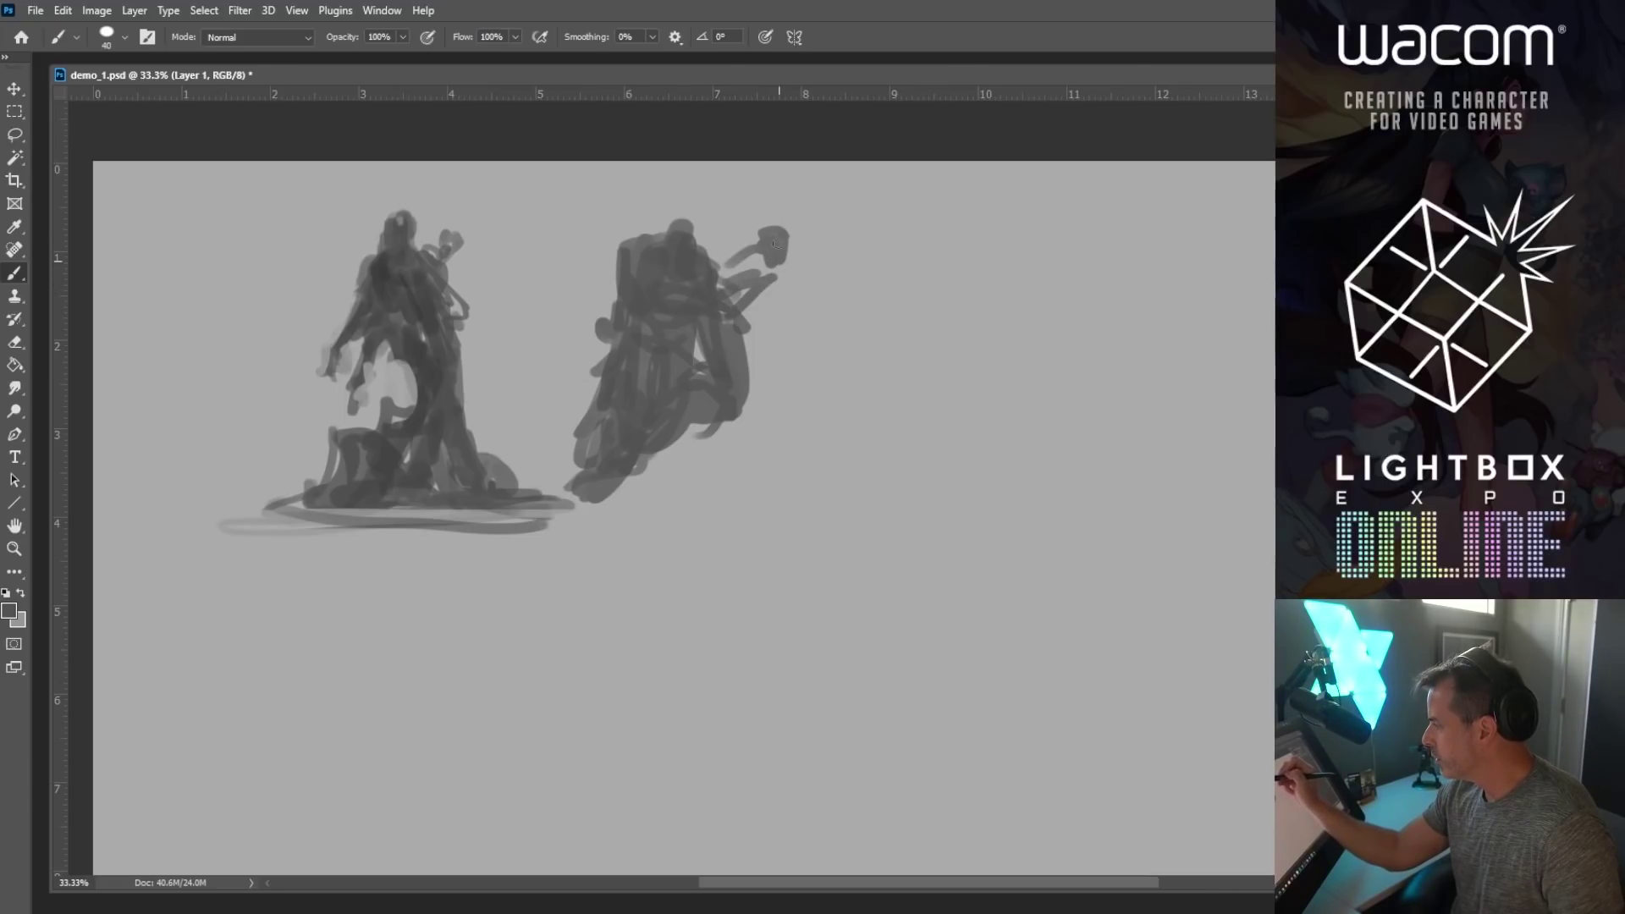
key(bracketleft)
drag(772, 171, 773, 491)
drag(777, 290, 766, 495)
mouse_move(738, 429)
mouse_down()
mouse_move(704, 454)
mouse_move(757, 486)
mouse_up()
Step: Draw a thin ground line beneath the second figure and sketch its feet and leg contours with a smaller brush
key(bracketleft)
key(bracketleft)
key(bracketleft)
mouse_move(584, 453)
mouse_down()
mouse_move(582, 497)
mouse_move(623, 500)
mouse_move(553, 507)
mouse_move(784, 500)
mouse_up()
mouse_move(645, 499)
mouse_down()
mouse_move(825, 489)
mouse_move(740, 491)
mouse_up()
mouse_move(744, 484)
mouse_down()
mouse_move(658, 498)
mouse_move(732, 491)
mouse_up()
mouse_move(723, 434)
mouse_down()
mouse_move(711, 495)
mouse_move(661, 462)
mouse_move(620, 508)
mouse_up()
Step: Add leafy twig strokes beside the second figure's trailing limb and thicken its leg nearest the staff
key(bracketleft)
key(bracketright)
key(bracketright)
mouse_move(546, 373)
mouse_down()
mouse_move(572, 380)
mouse_move(549, 419)
mouse_move(569, 455)
mouse_up()
mouse_move(579, 450)
mouse_down()
mouse_move(562, 489)
mouse_move(533, 481)
mouse_move(565, 486)
mouse_up()
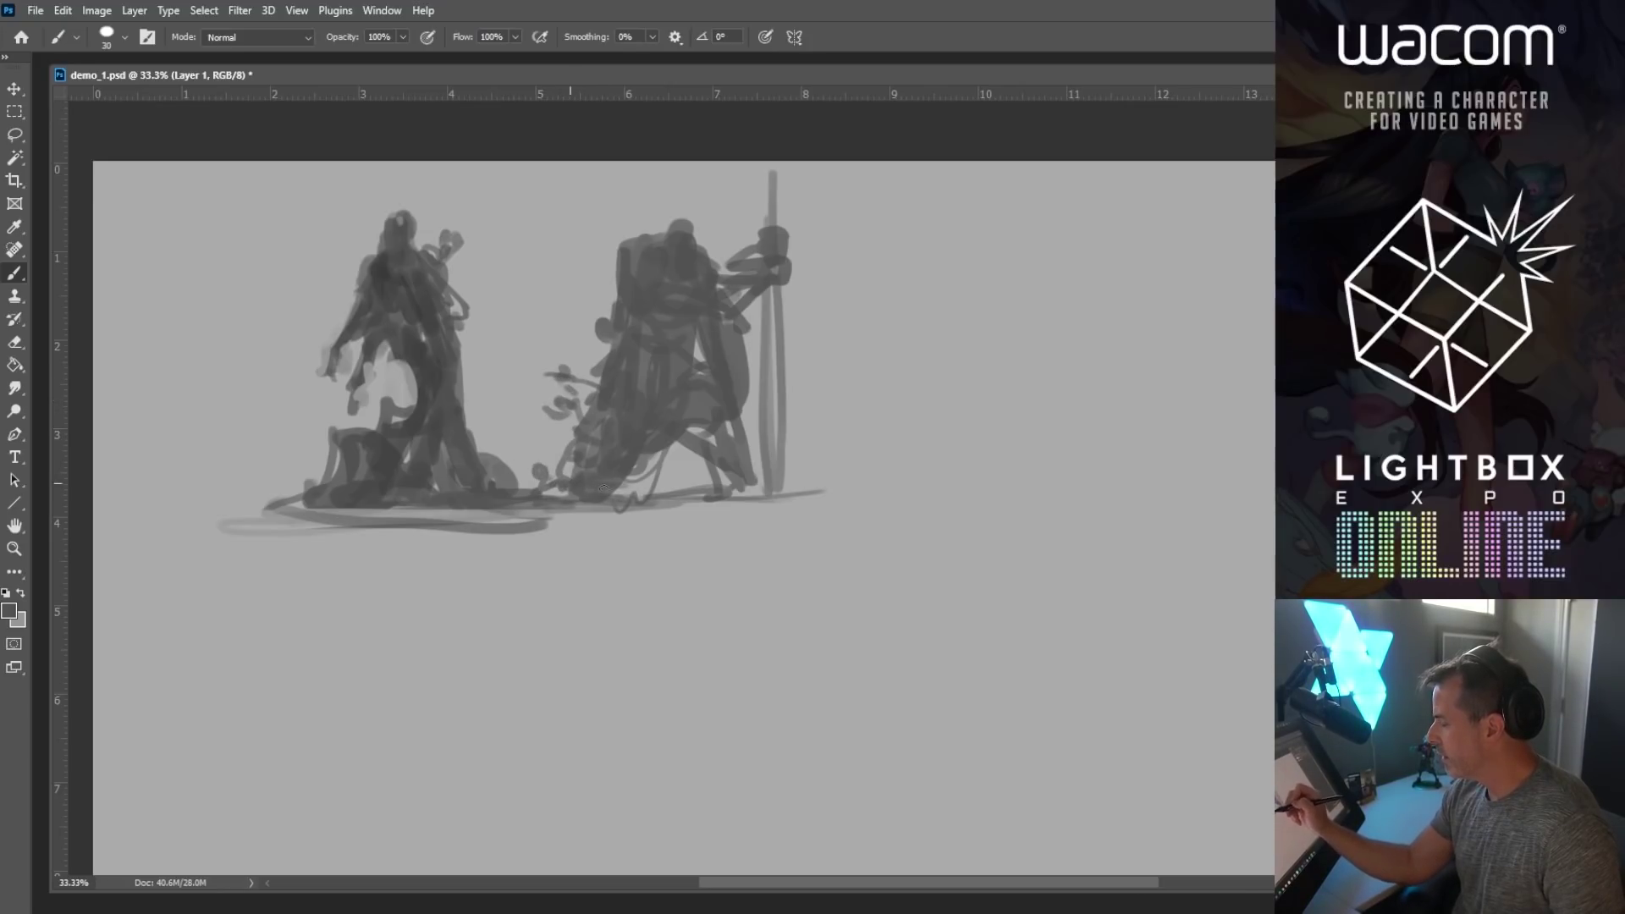
key(bracketright)
mouse_move(718, 434)
mouse_down()
mouse_move(694, 447)
mouse_move(751, 491)
mouse_up()
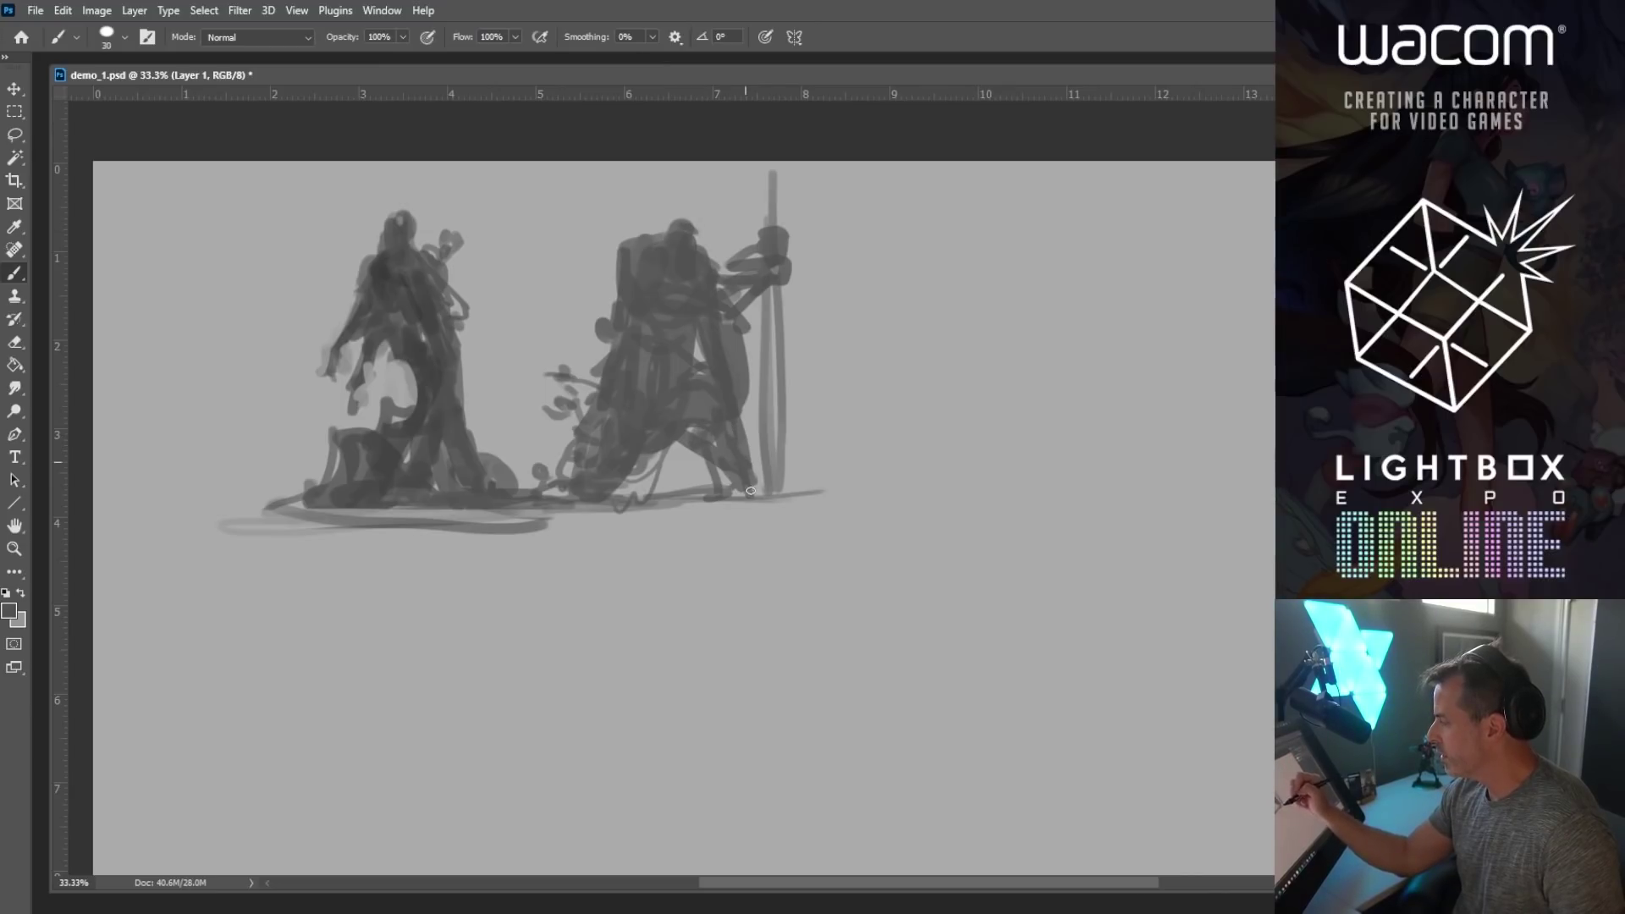
key(bracketleft)
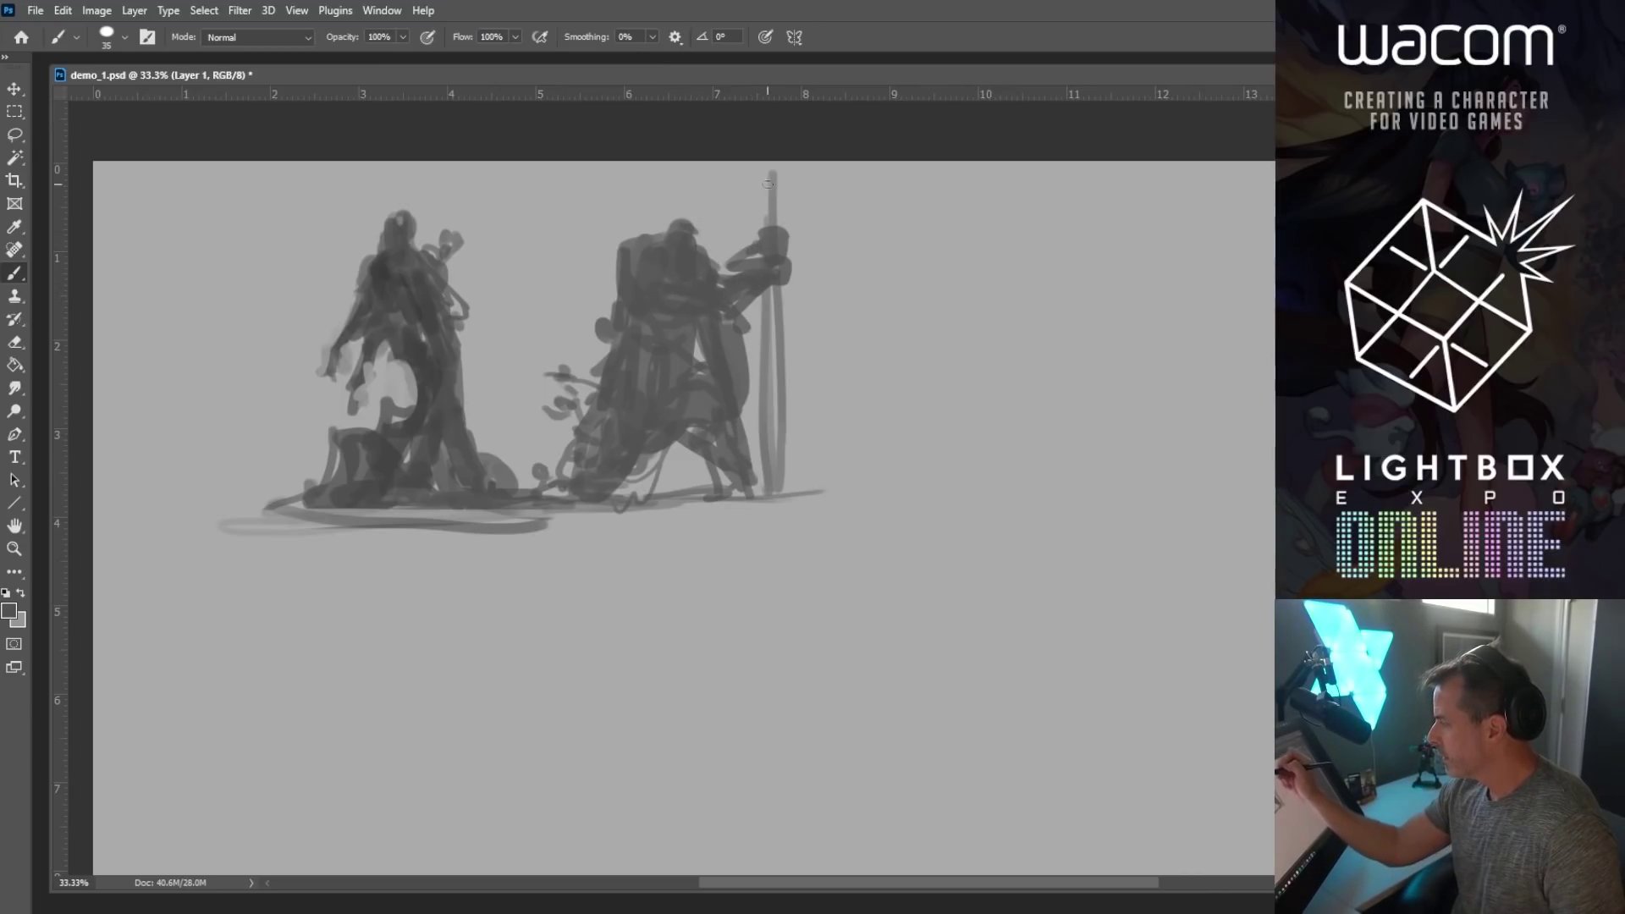
Step: Thicken the staff's shaft and block in a heavy stone hammer head at its base
drag(773, 288, 771, 493)
key(bracketright)
mouse_move(775, 436)
mouse_down()
mouse_move(796, 442)
mouse_move(804, 478)
mouse_move(821, 419)
mouse_move(800, 487)
mouse_move(736, 427)
mouse_move(751, 470)
mouse_move(786, 448)
mouse_move(798, 483)
mouse_up()
key(bracketright)
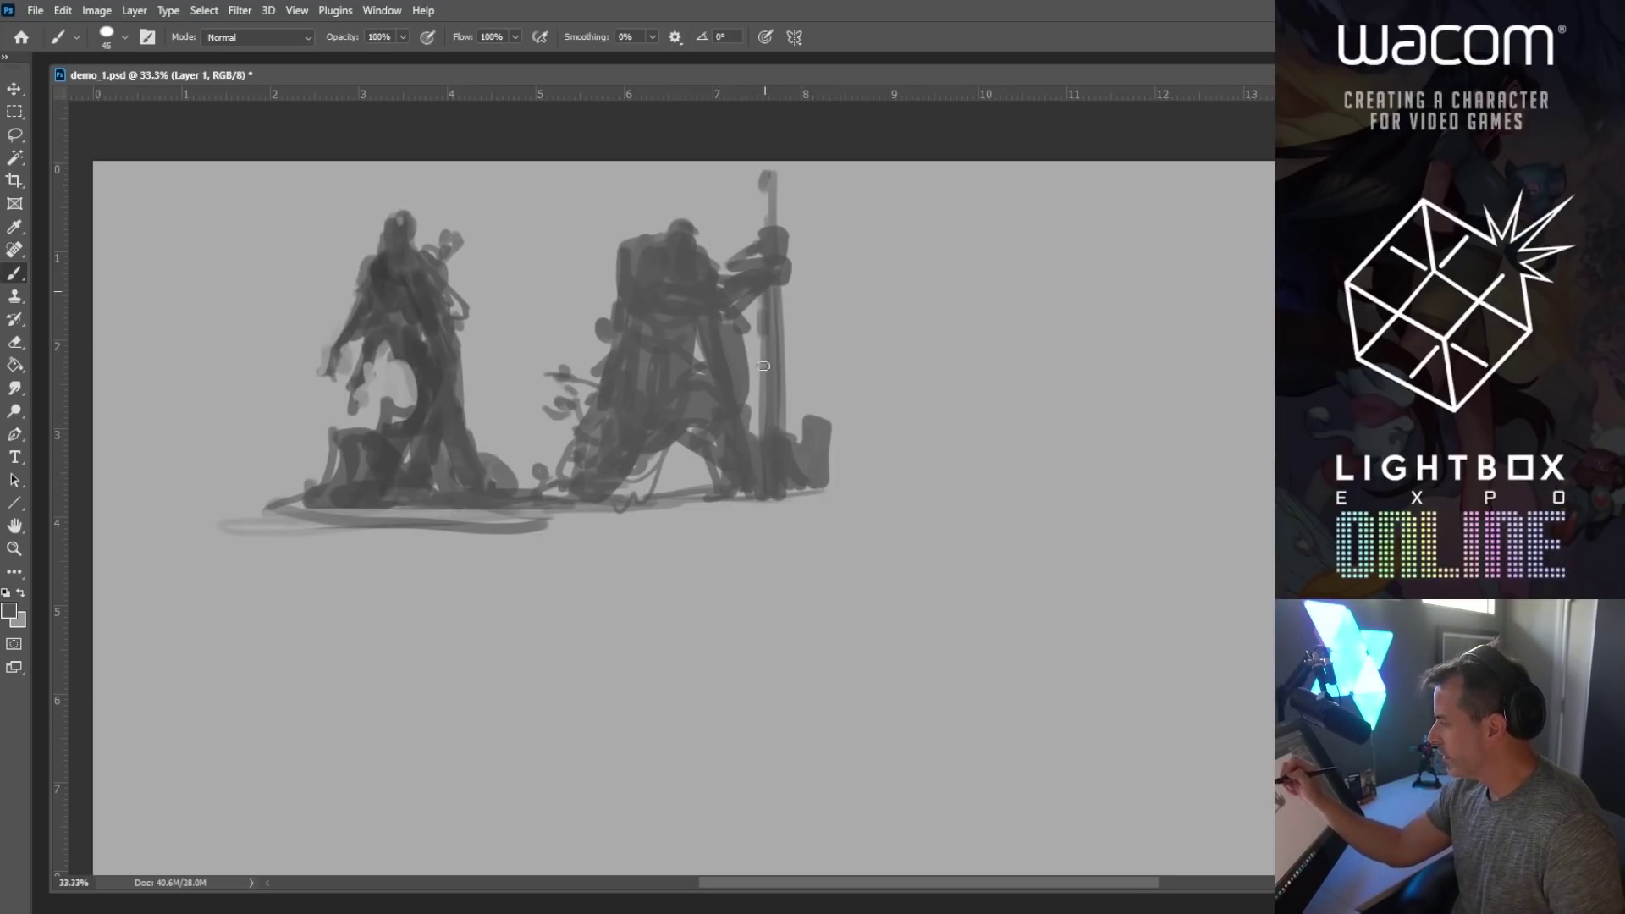
Step: Trim the hammer shaft with the sampled background grey and redraw it as a thin dark line
alt+click(753, 362)
key(bracketleft)
key(bracketleft)
mouse_move(761, 311)
mouse_down()
mouse_move(759, 415)
mouse_move(761, 381)
mouse_move(780, 388)
mouse_up()
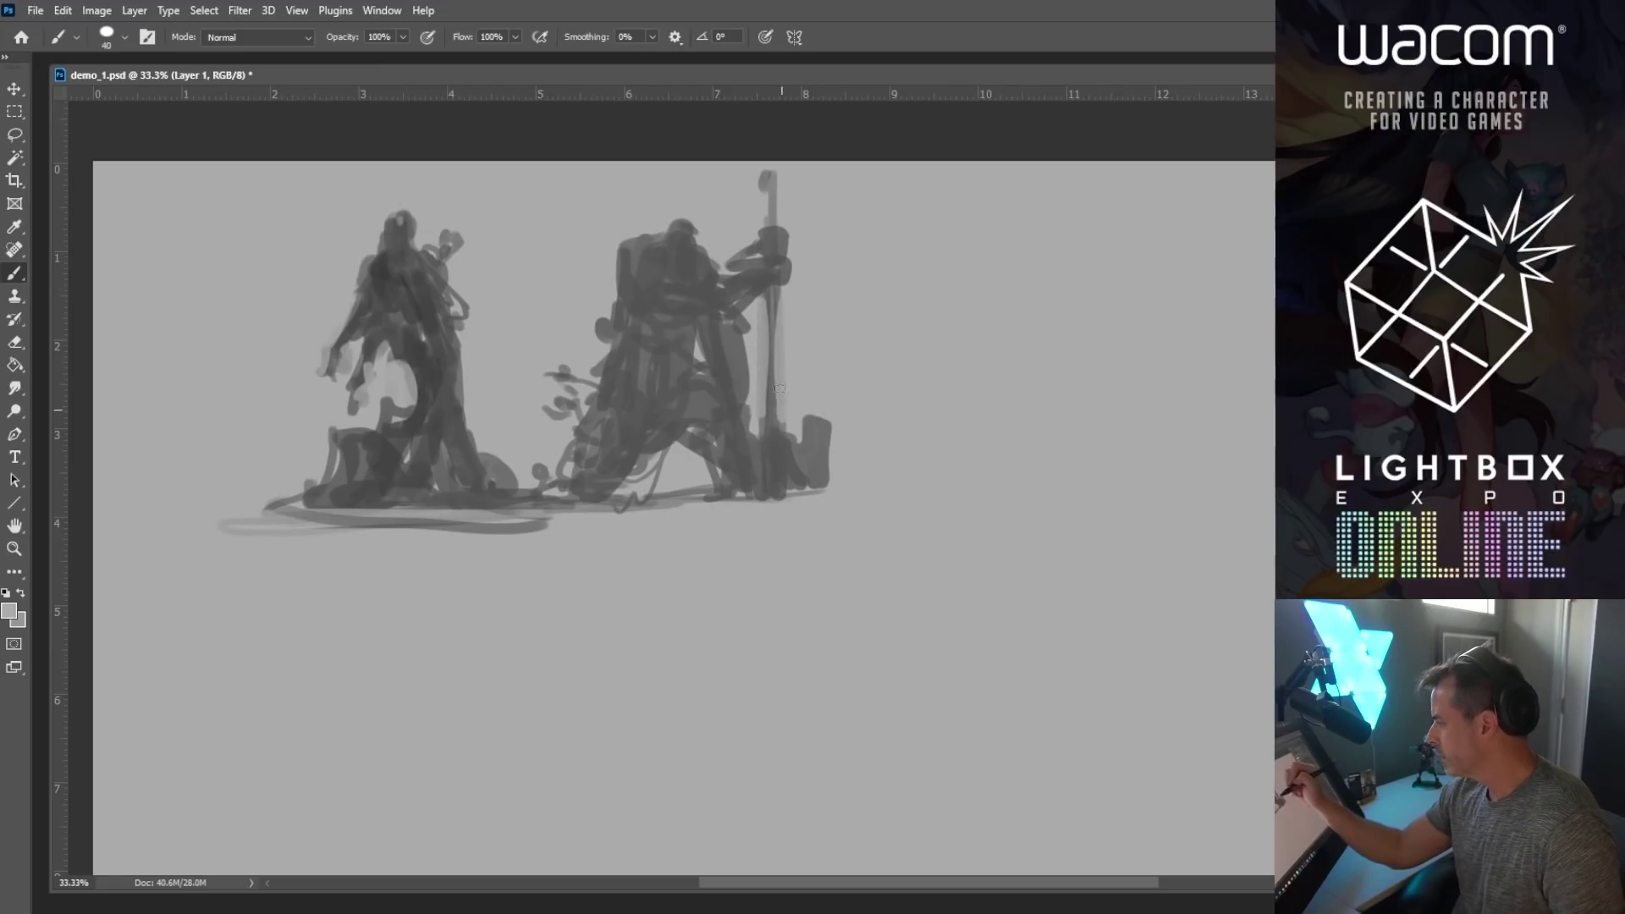
alt+click(762, 328)
key(bracketleft)
drag(775, 288, 777, 462)
Step: Model the second figure's shoulder, head and torso with lighter mid-grey strokes using a larger brush
key(bracketright)
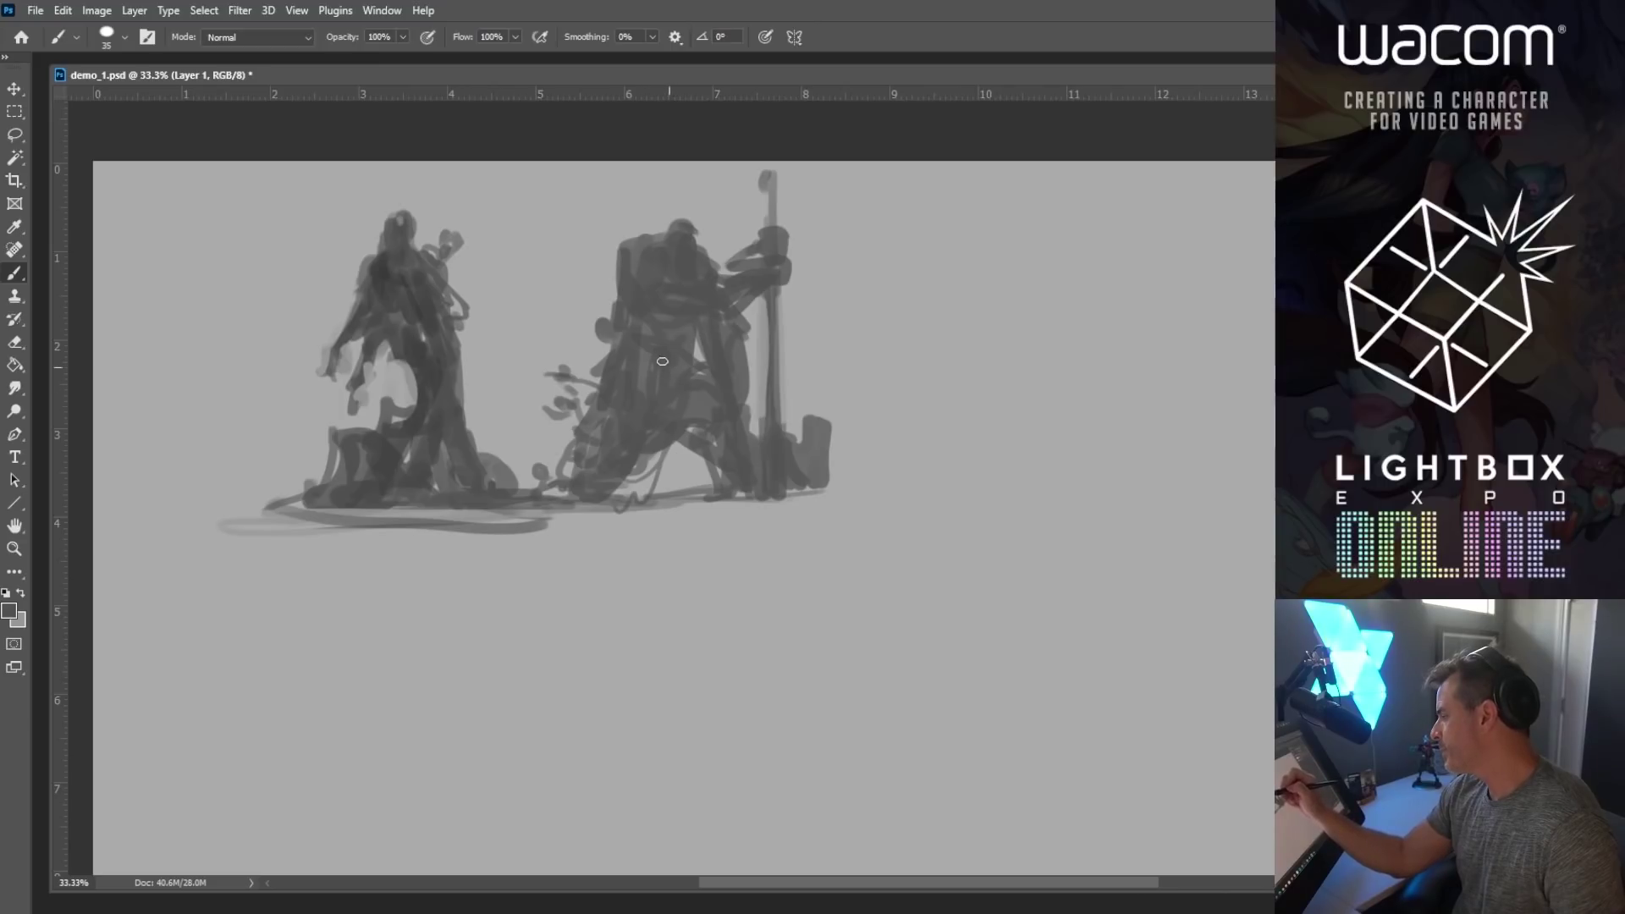
key(bracketright)
key(bracketright)
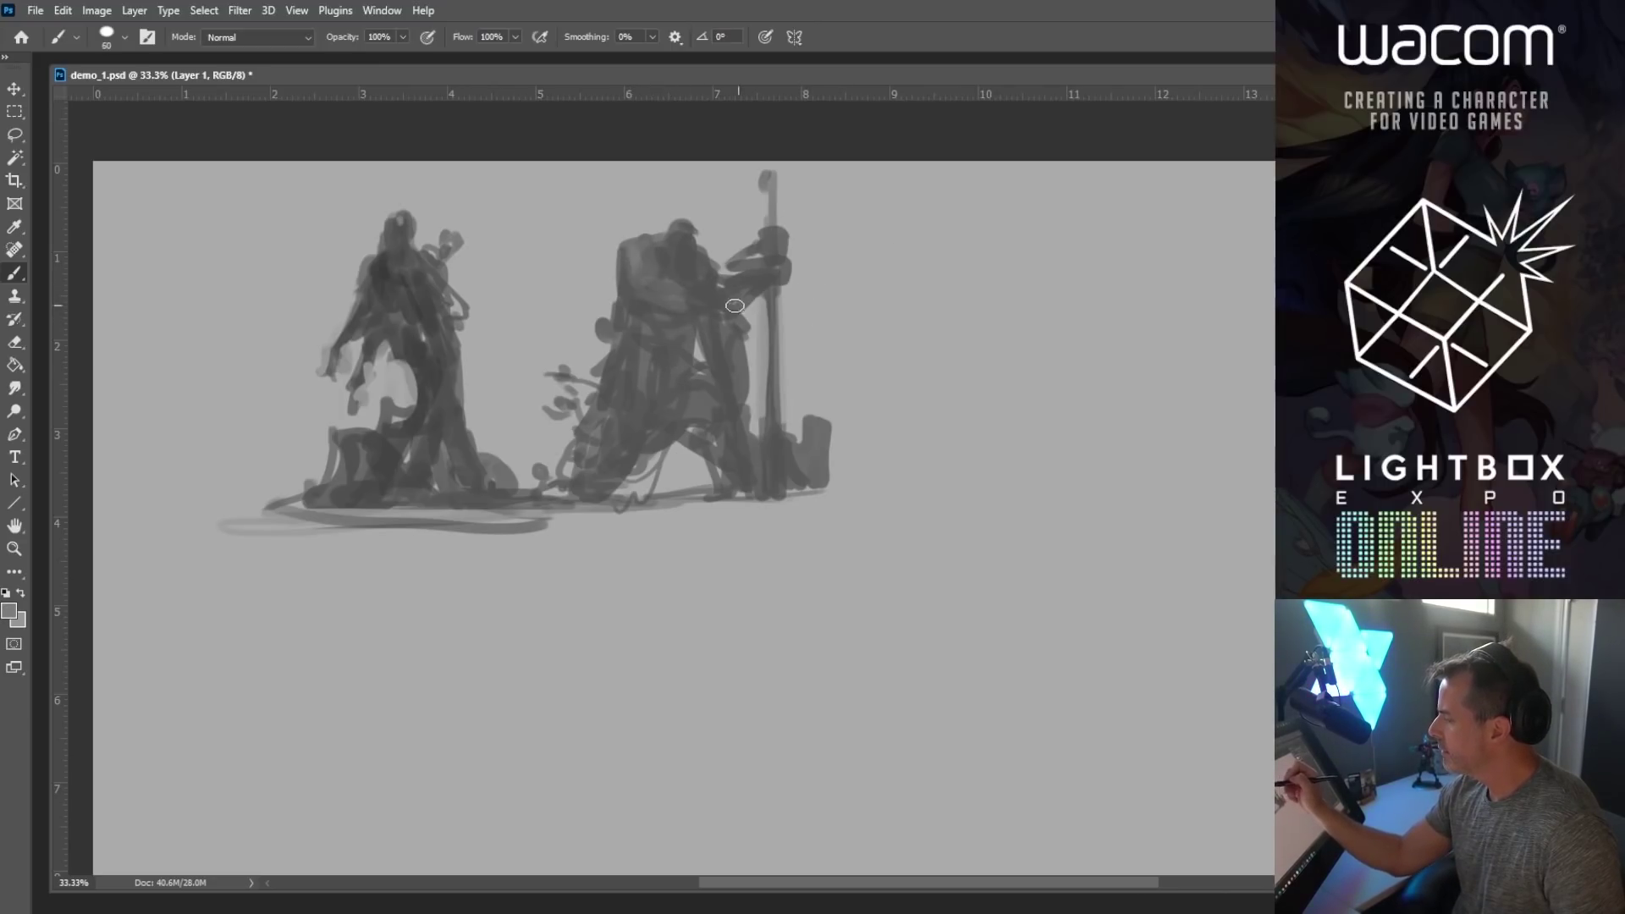
key(bracketleft)
drag(680, 231, 692, 271)
key(bracketright)
key(bracketright)
drag(660, 339, 708, 386)
Step: Extend the second figure's lower body with dark, root-like strokes trailing down to the ground
key(bracketleft)
key(bracketleft)
key(bracketleft)
key(bracketleft)
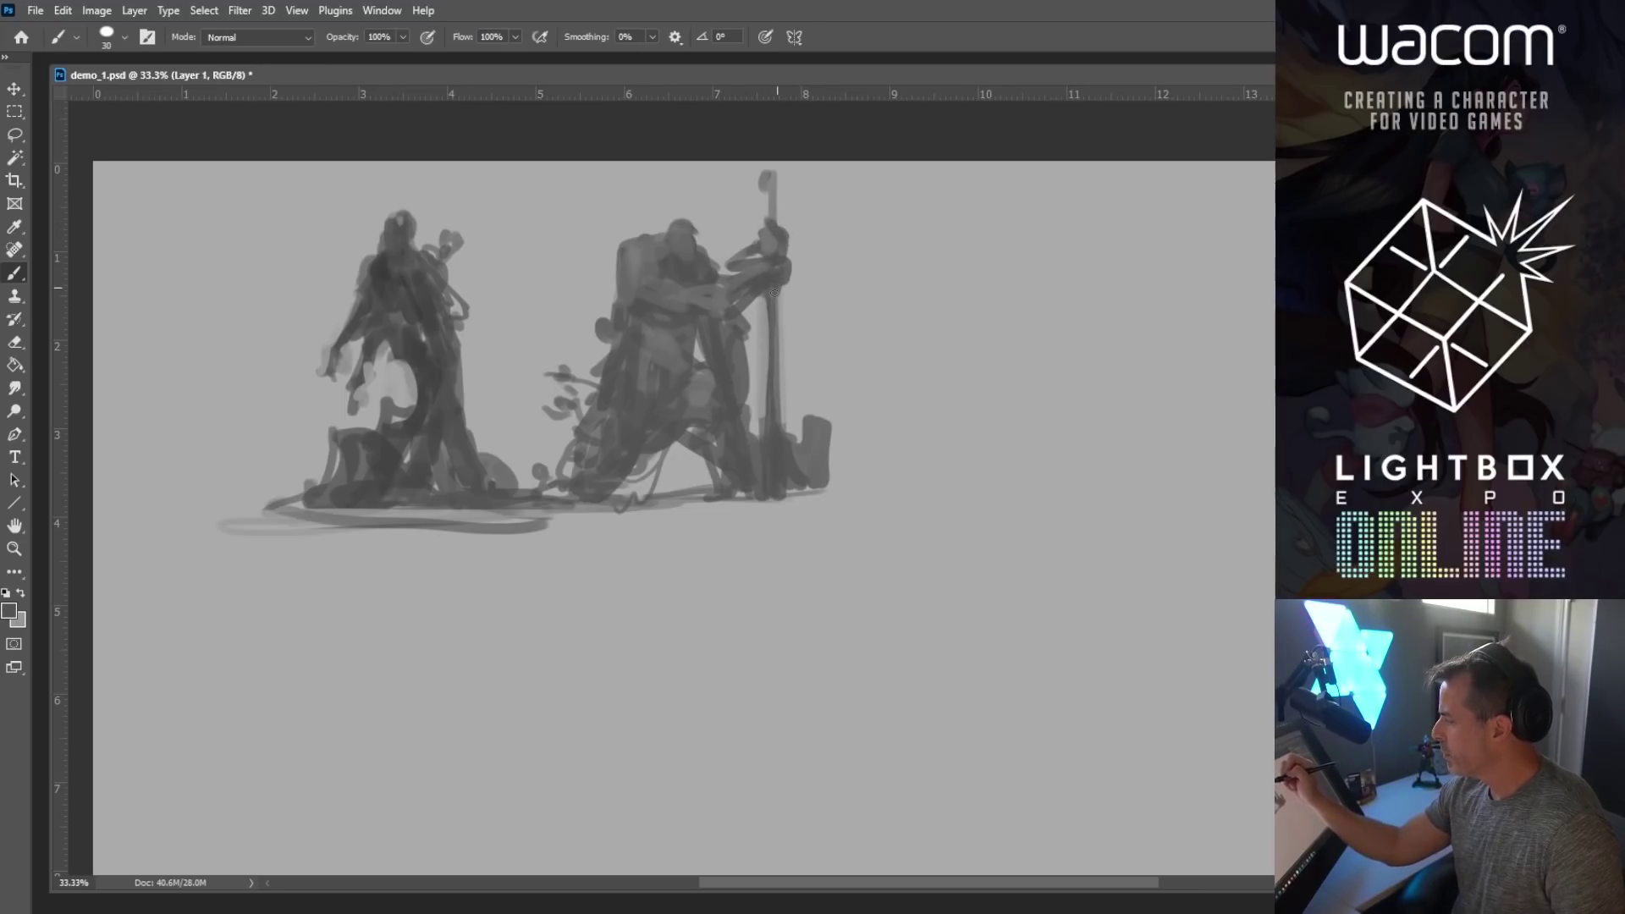
key(bracketright)
mouse_move(645, 439)
mouse_down()
mouse_move(626, 499)
mouse_move(640, 495)
mouse_move(618, 501)
mouse_up()
drag(617, 390, 575, 468)
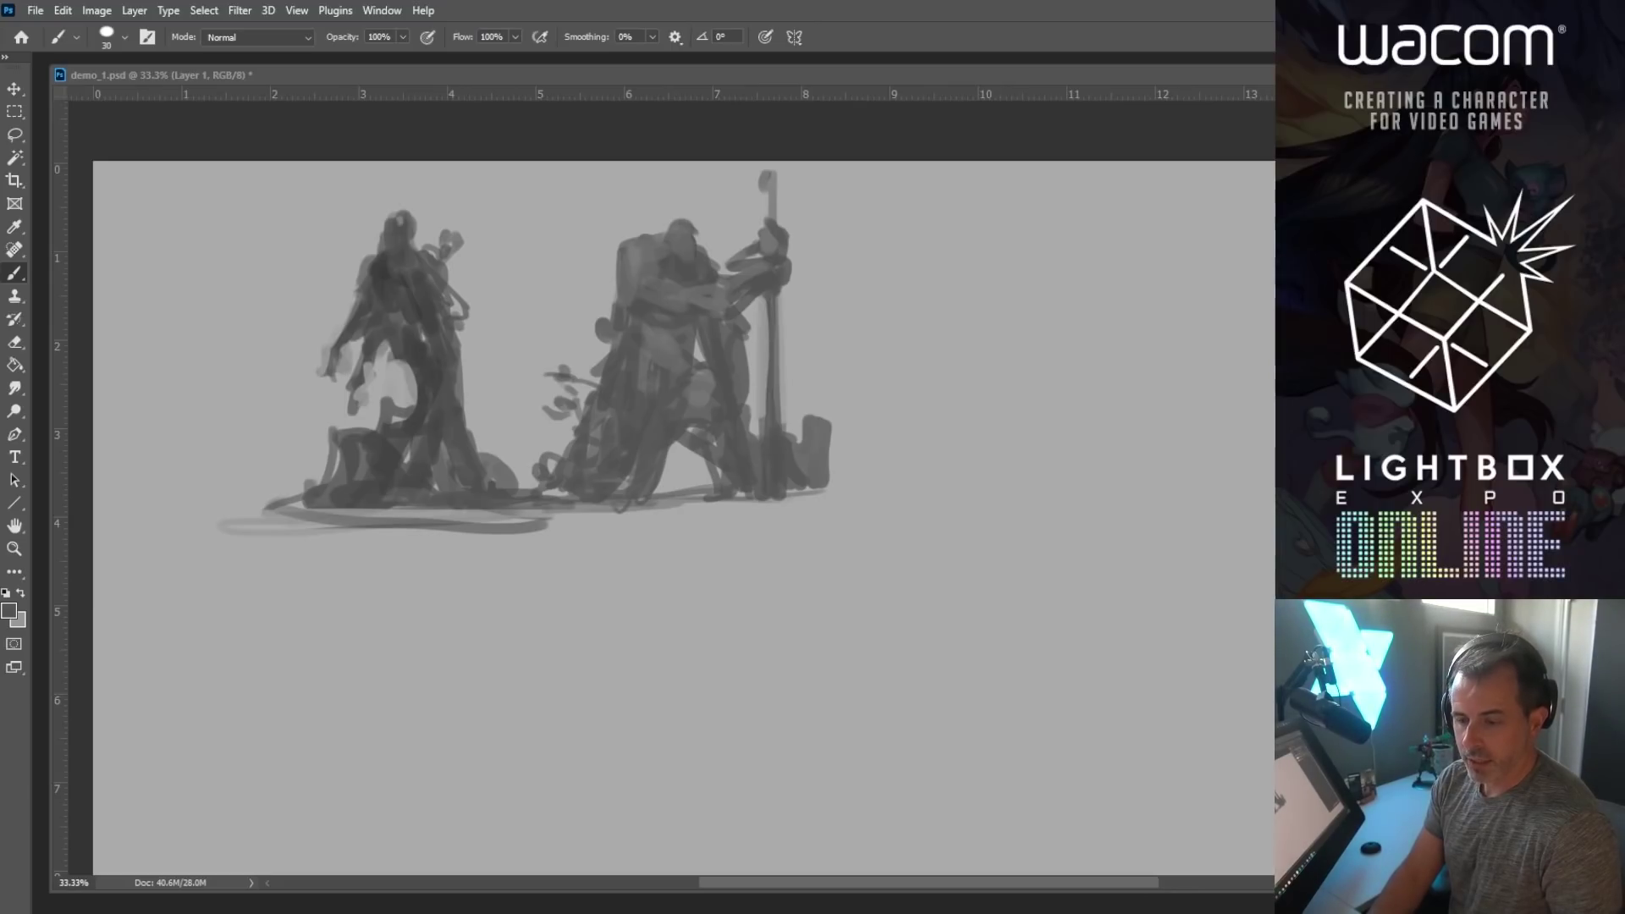
Step: Cut the second figure out onto its own layer and shift it slightly away from the first with Free Transform
mouse_move(744, 532)
mouse_down()
mouse_move(714, 653)
mouse_move(740, 653)
mouse_move(740, 624)
mouse_up()
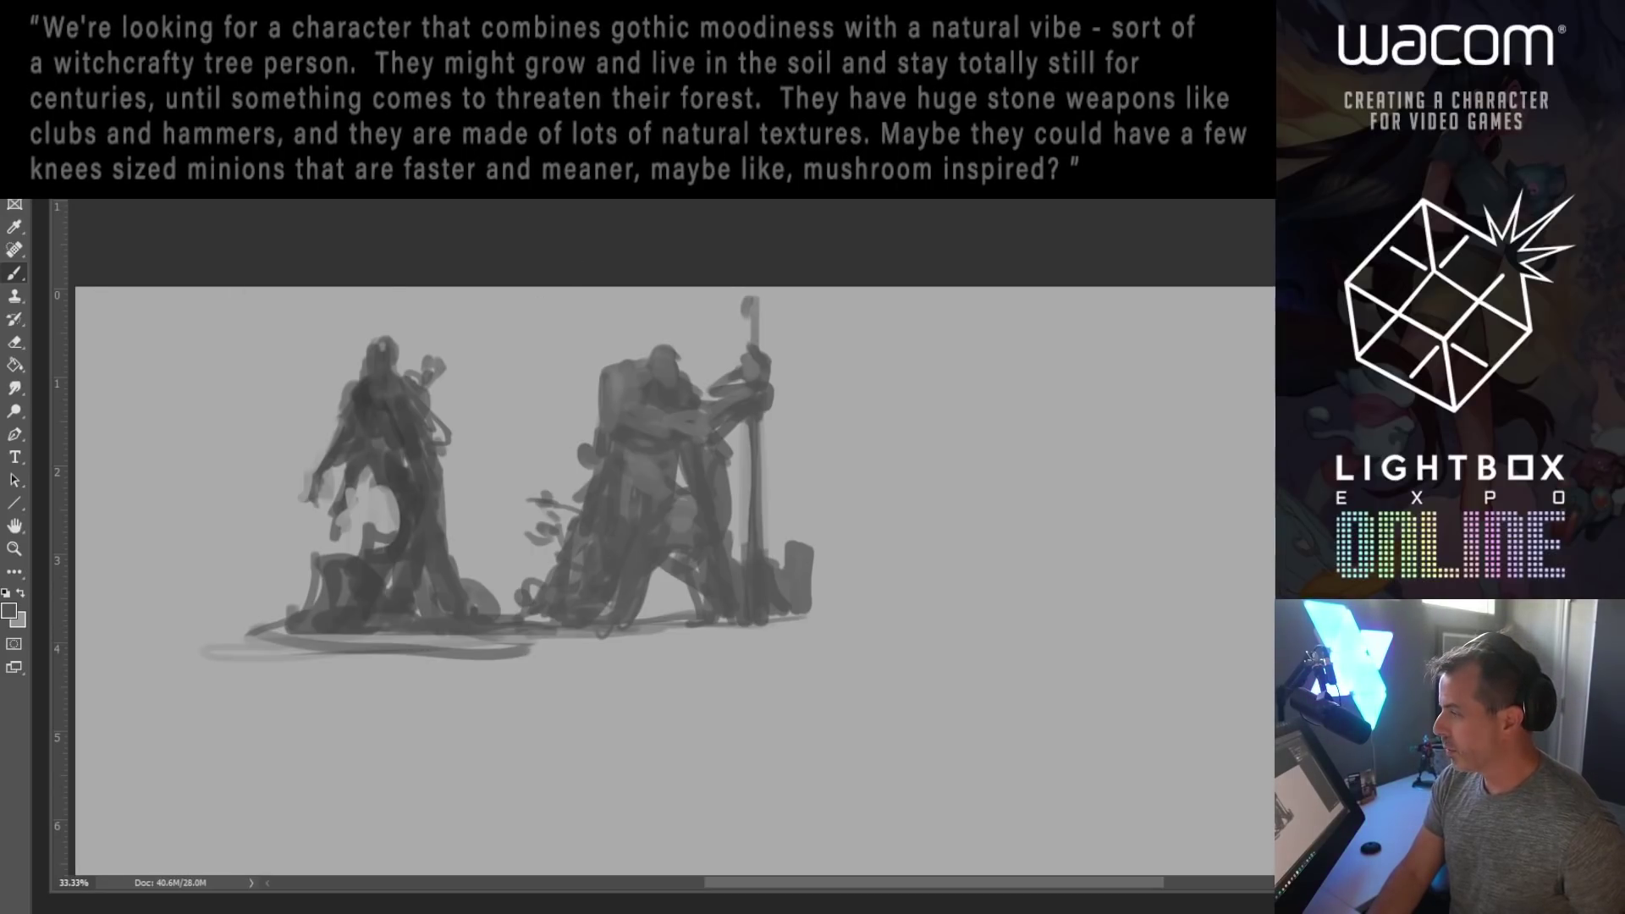
drag(608, 605, 610, 542)
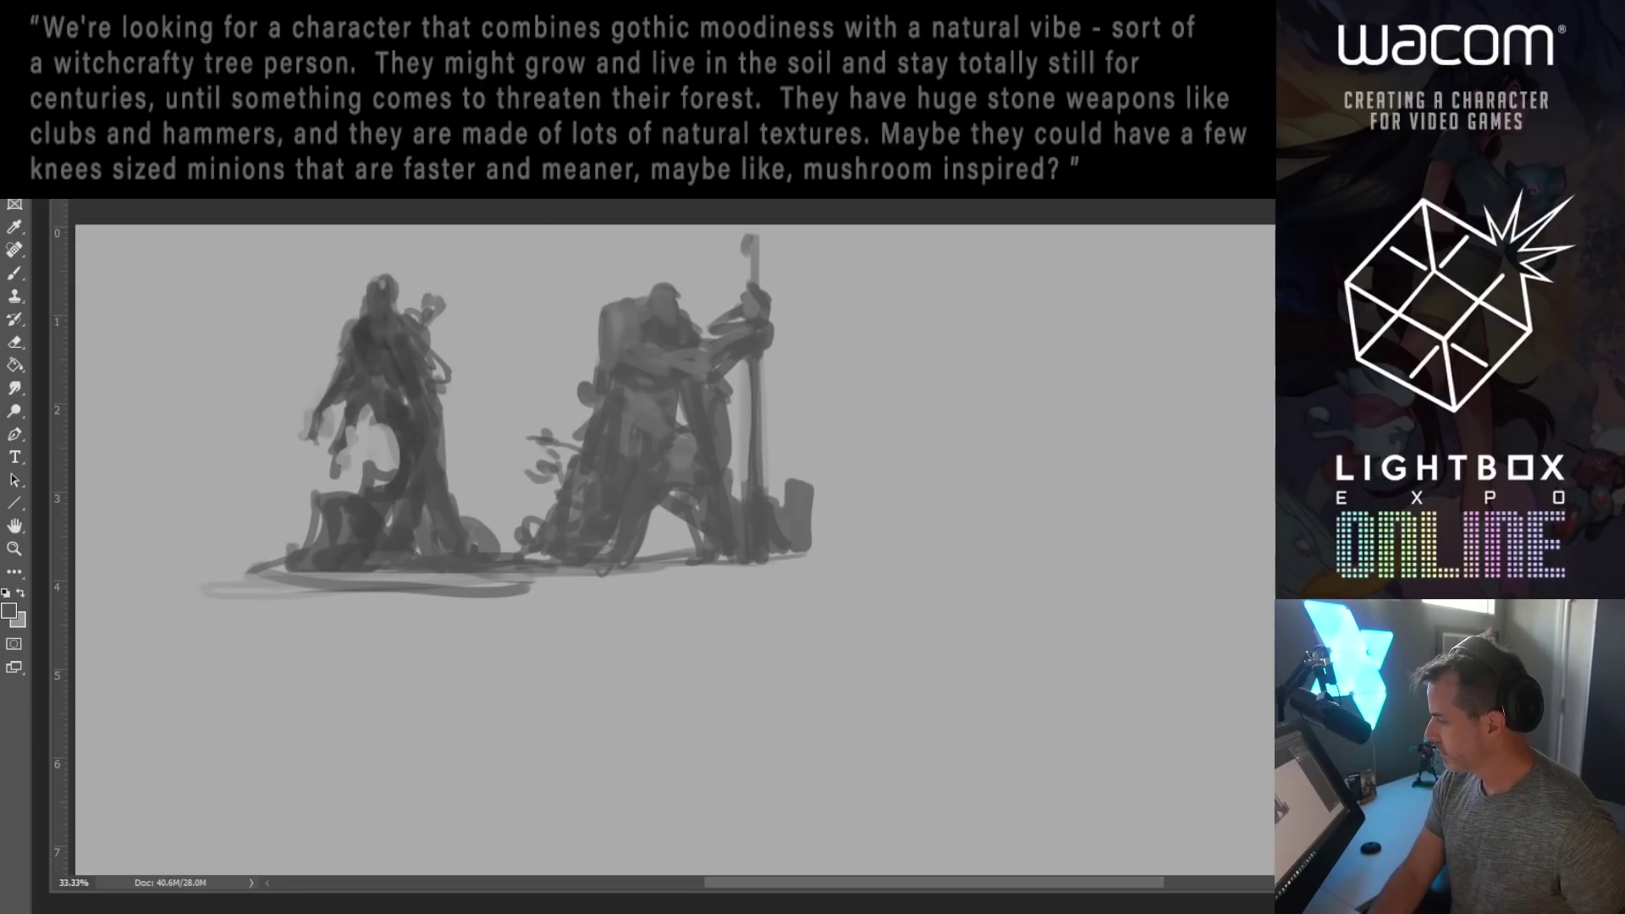
drag(509, 225, 852, 638)
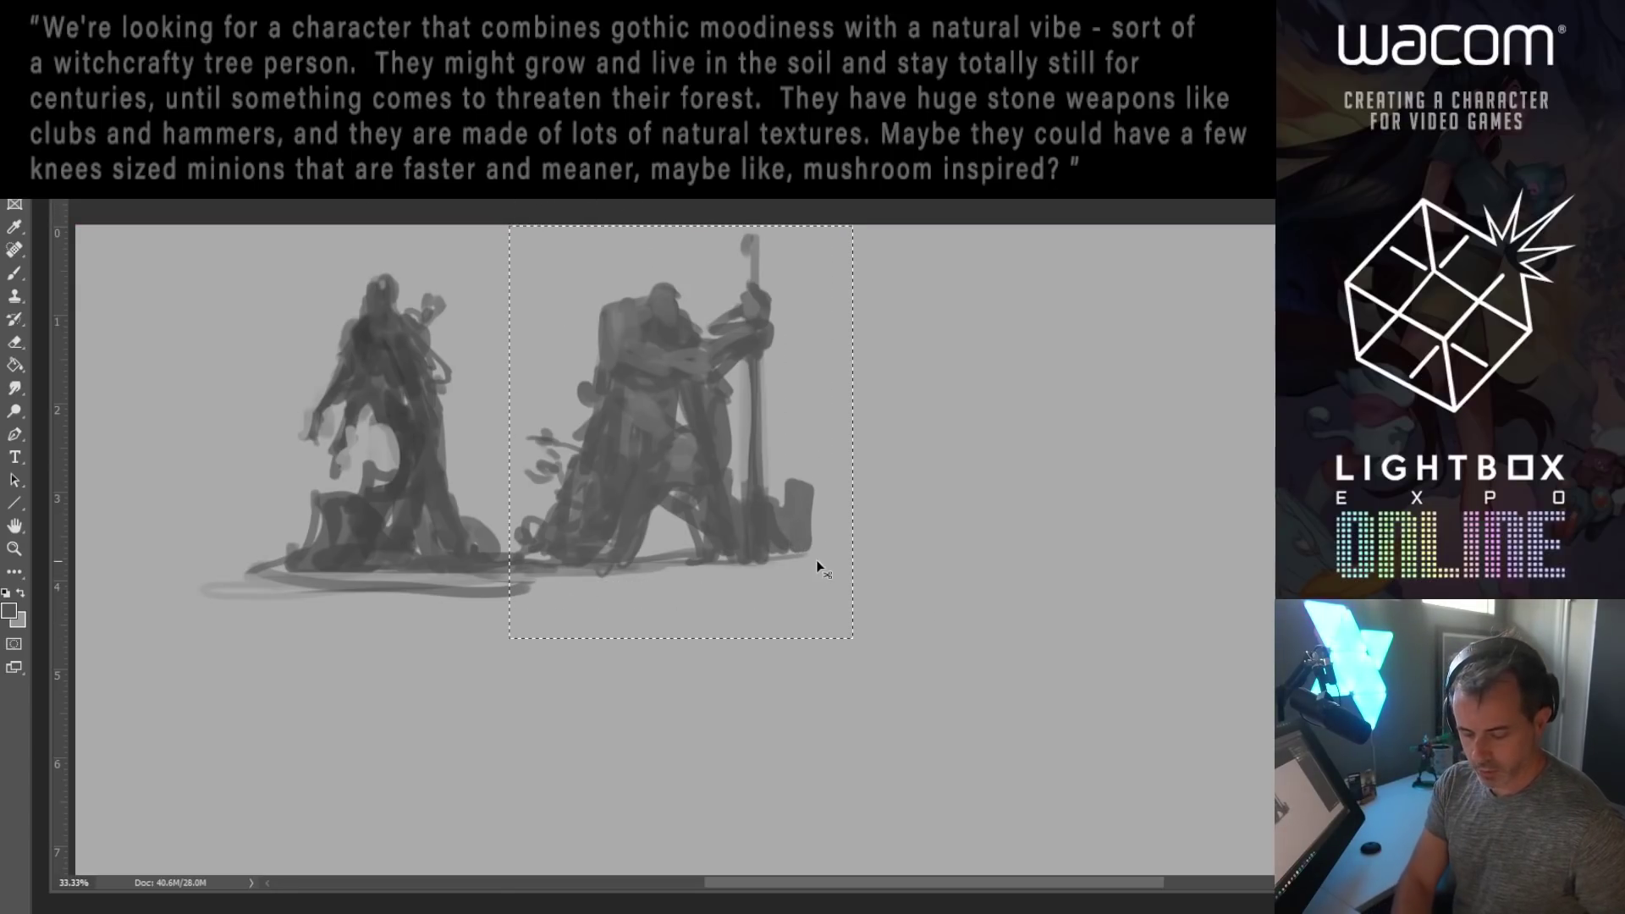
key(ctrl+x)
key(ctrl+v)
right_click(763, 433)
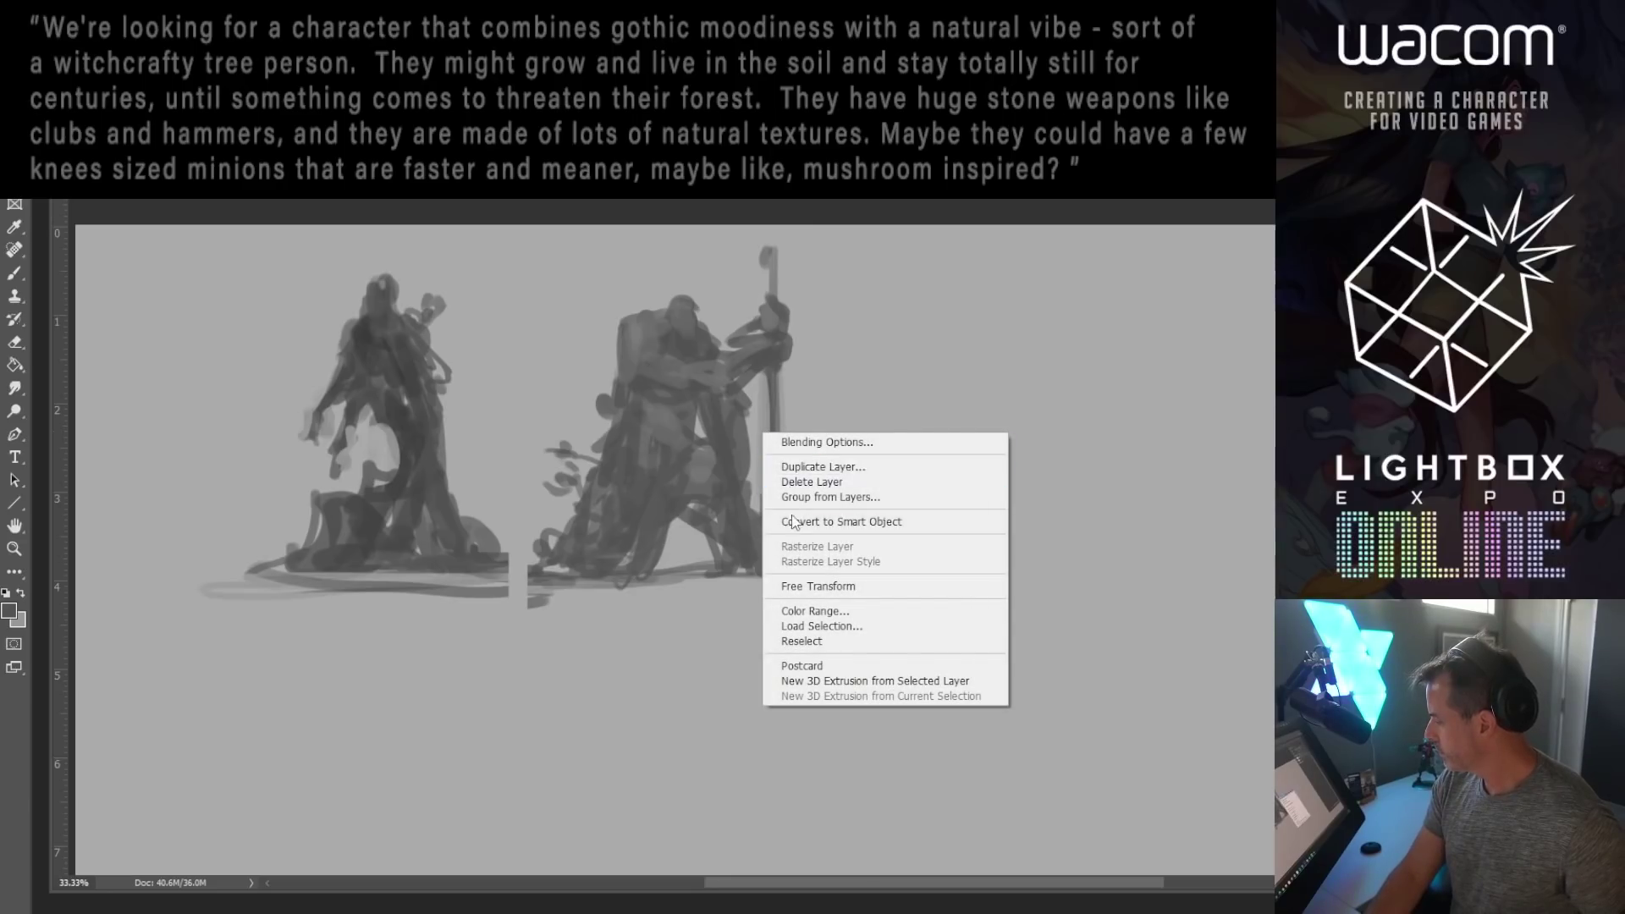
click(794, 589)
key(Return)
right_click(682, 383)
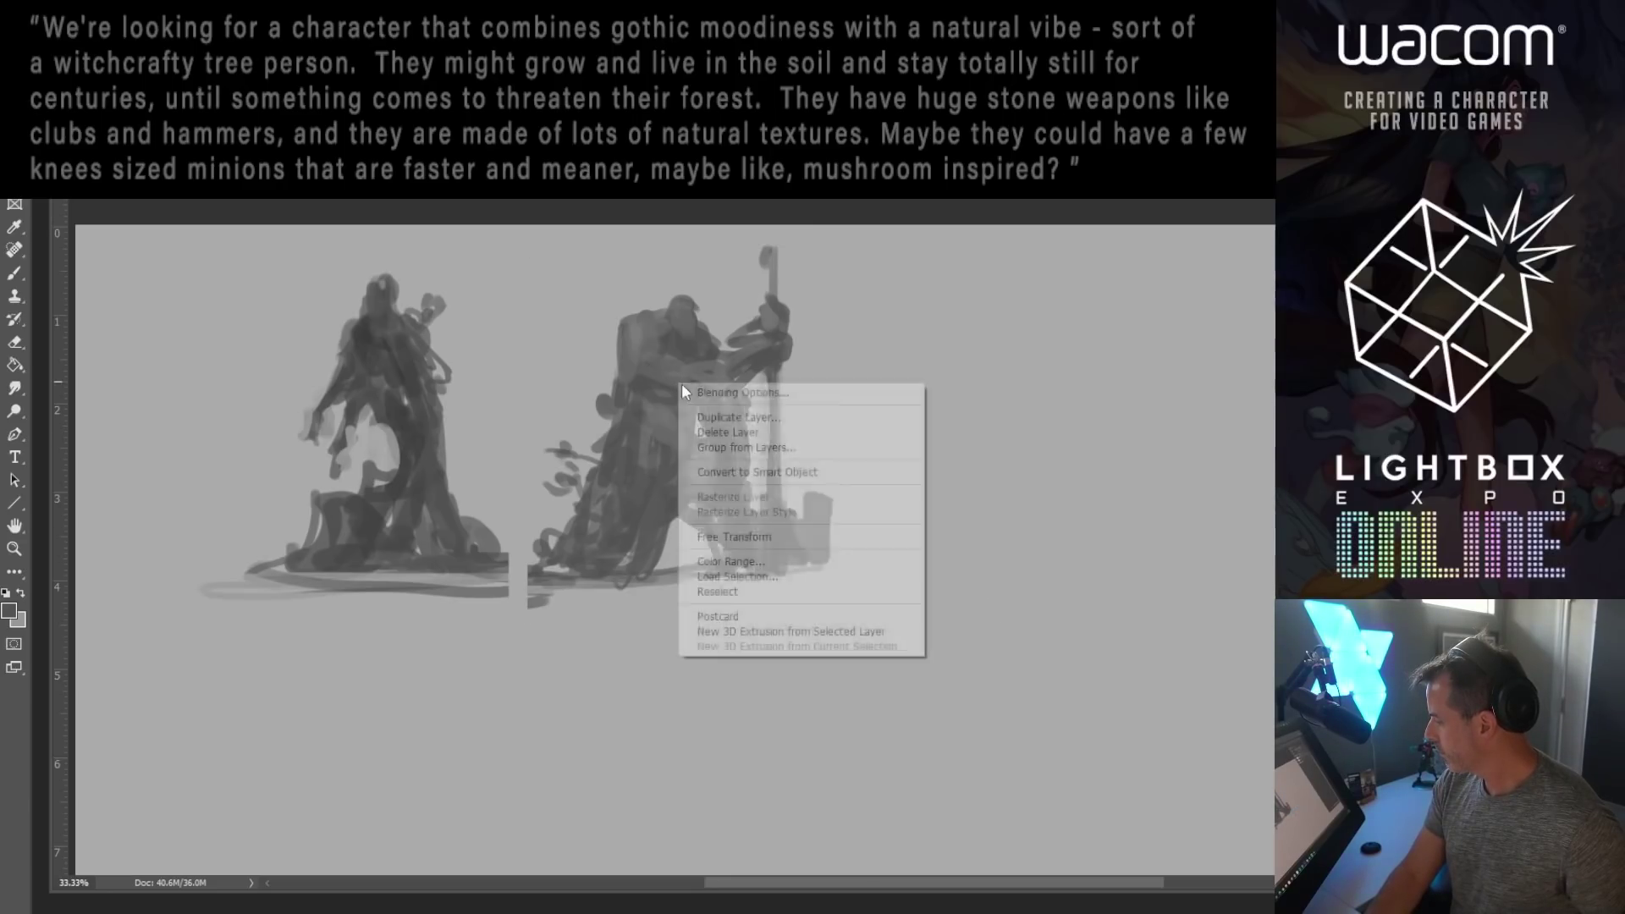
click(732, 536)
drag(717, 480, 728, 481)
key(Return)
drag(861, 530, 785, 537)
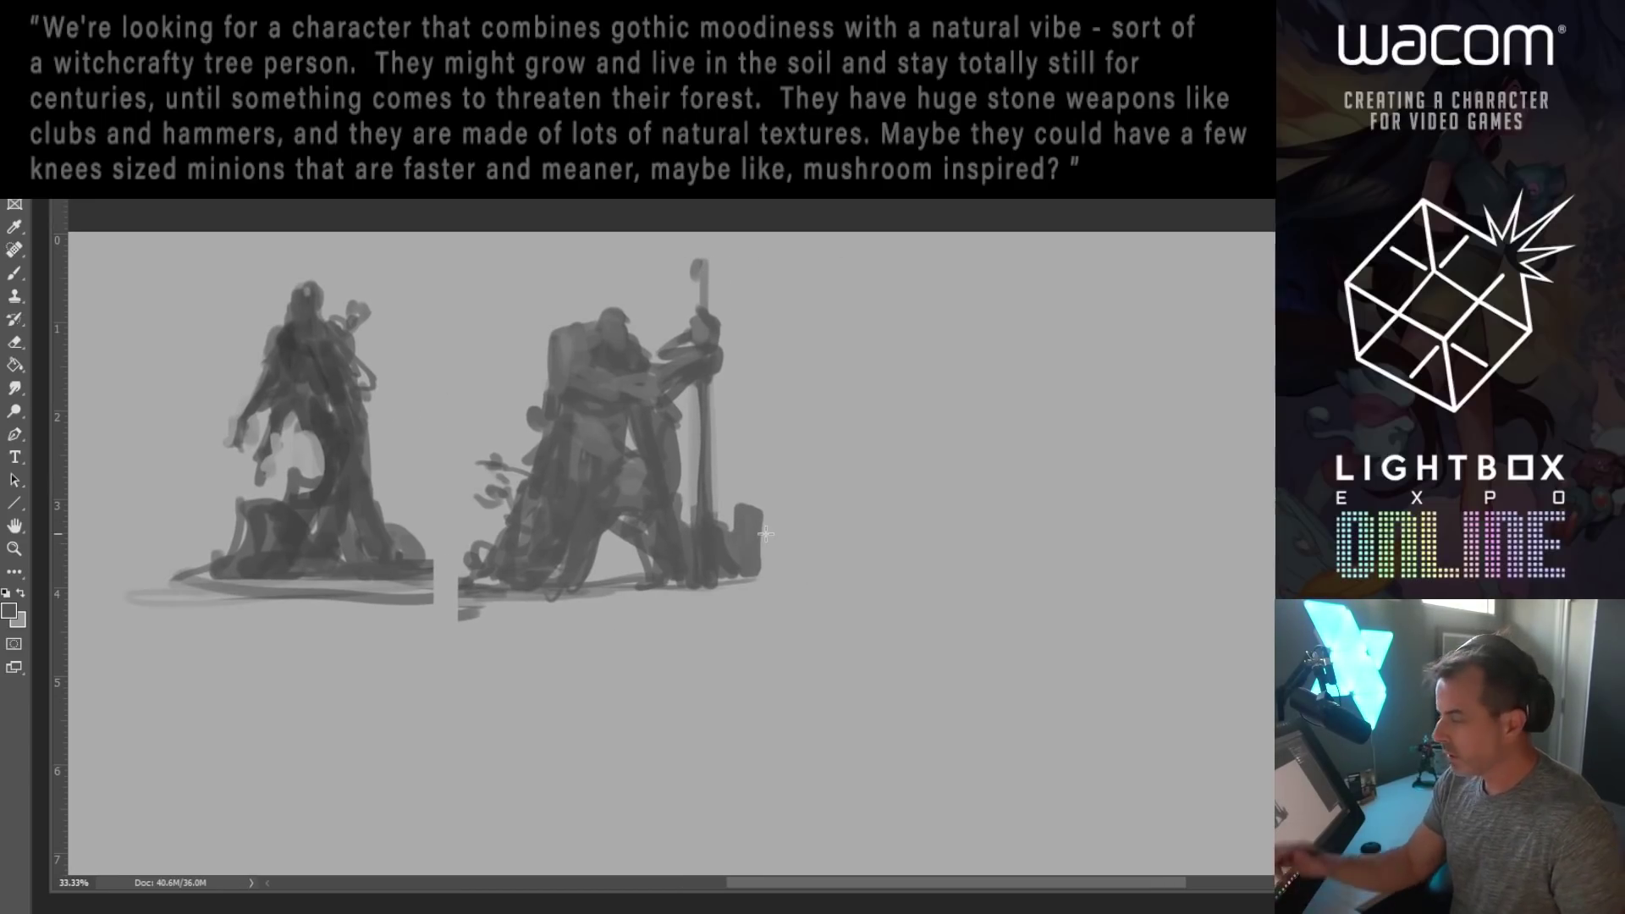
Step: Brush over the ground line beneath the second figure, extend it past the hammer, and square off the stone head
click(16, 272)
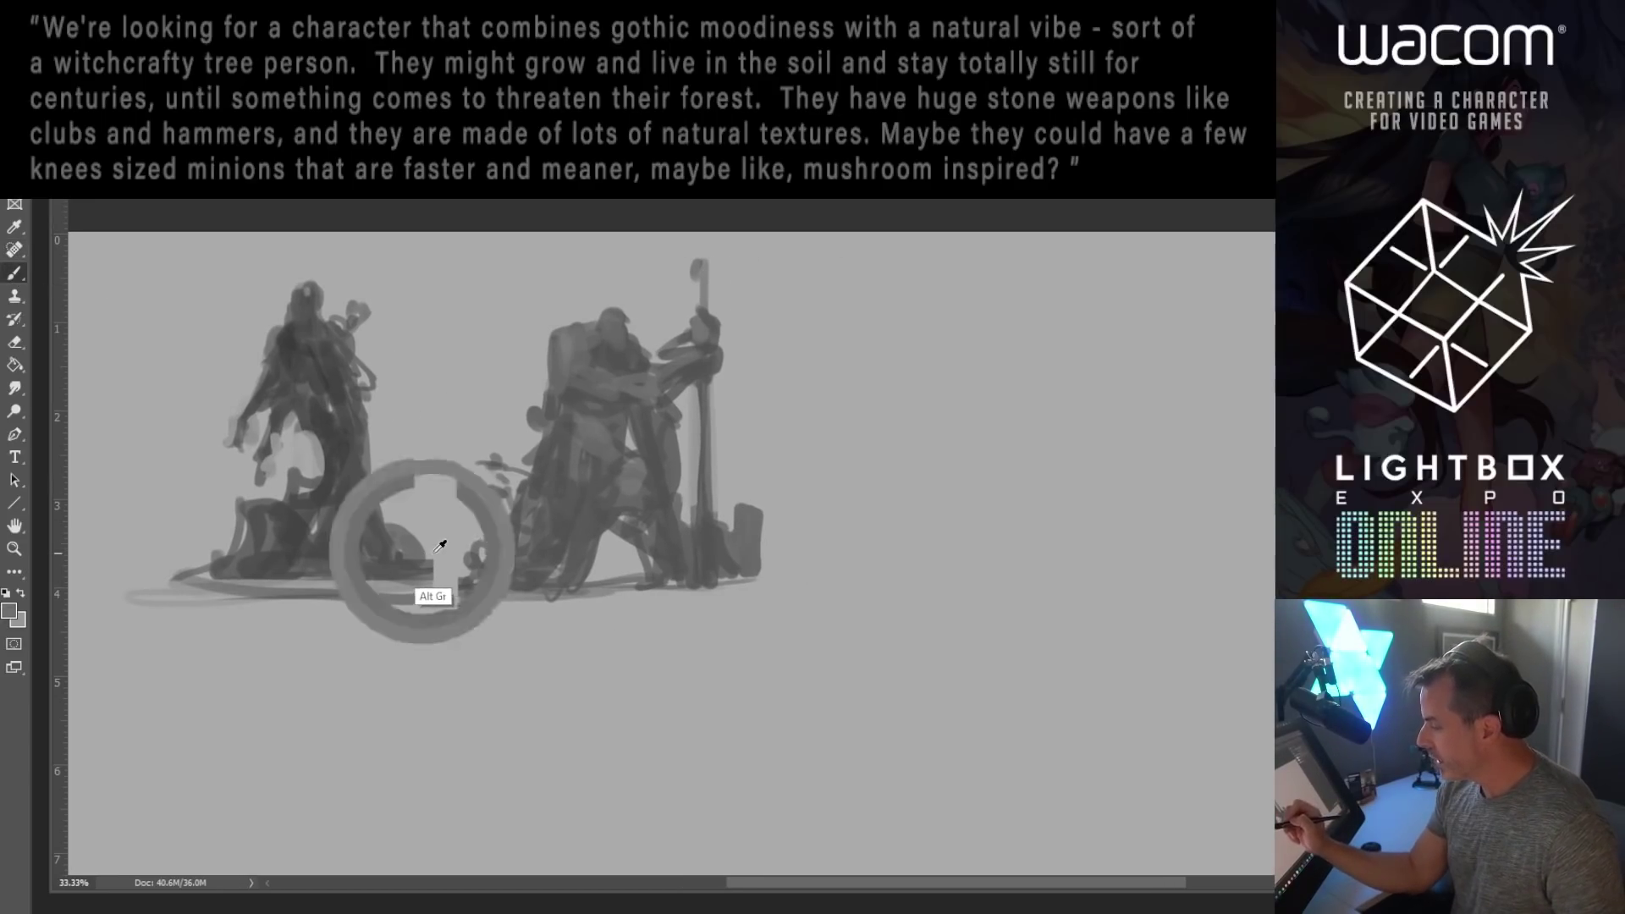
mouse_move(449, 597)
mouse_down()
mouse_move(449, 545)
mouse_move(405, 545)
mouse_move(415, 571)
mouse_move(491, 563)
mouse_move(460, 584)
mouse_move(522, 582)
mouse_up()
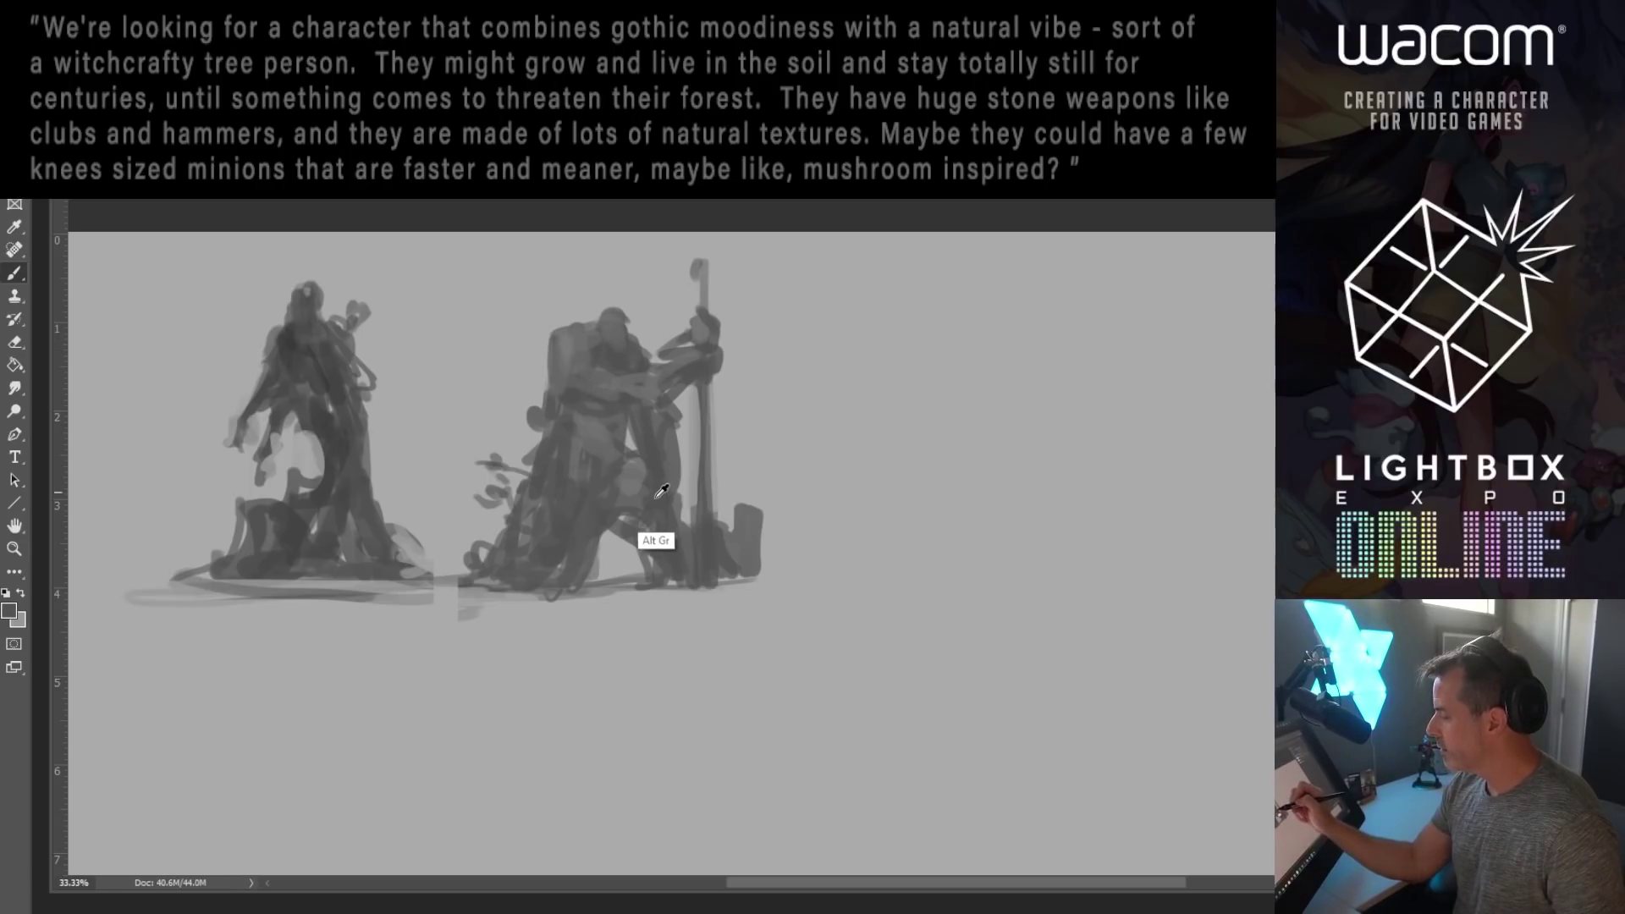
drag(587, 581, 736, 590)
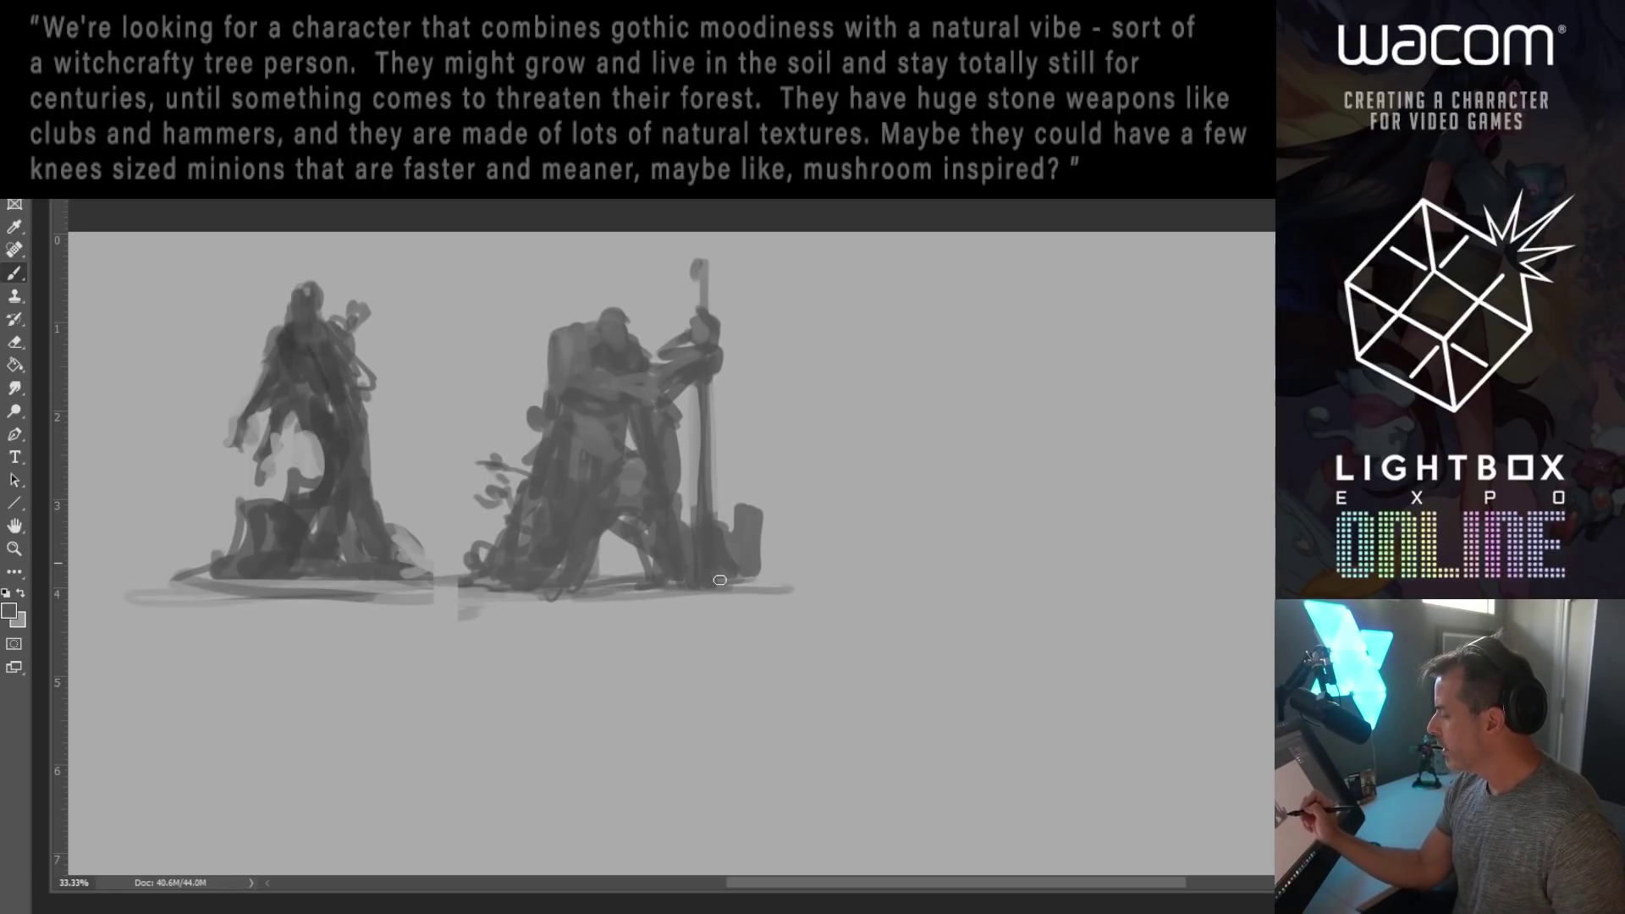
mouse_move(739, 512)
mouse_down()
mouse_move(756, 584)
mouse_move(728, 588)
mouse_up()
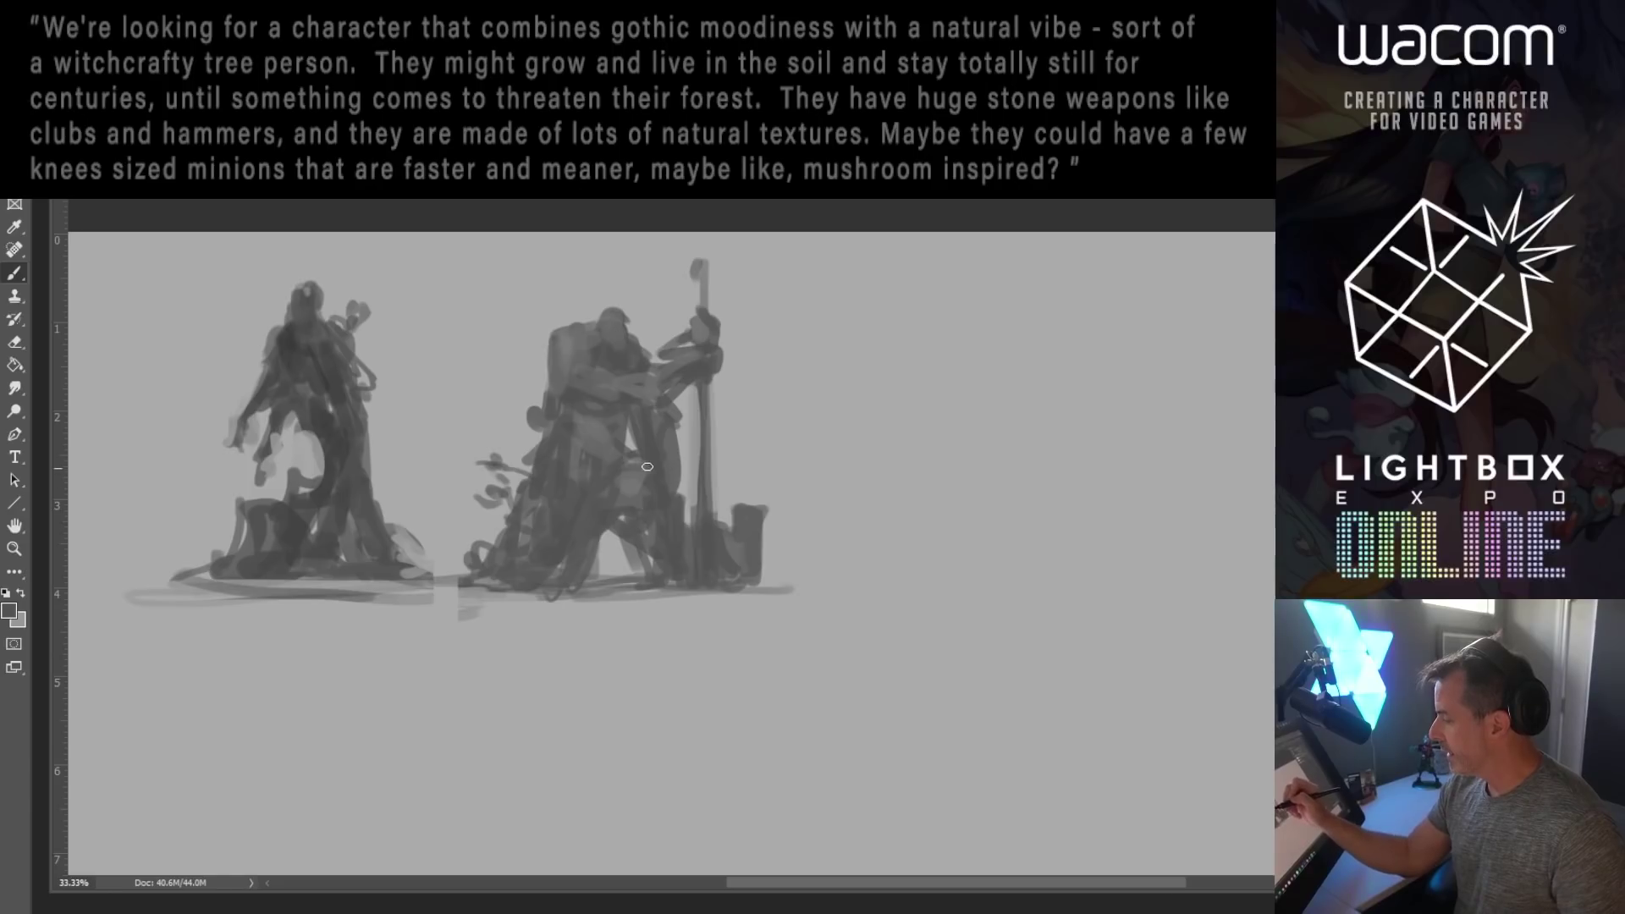
Step: Darken the hammer head and paint irregular, gnarled shapes along the weapon's shaft using sampled greys
alt+click(623, 326)
alt+click(619, 327)
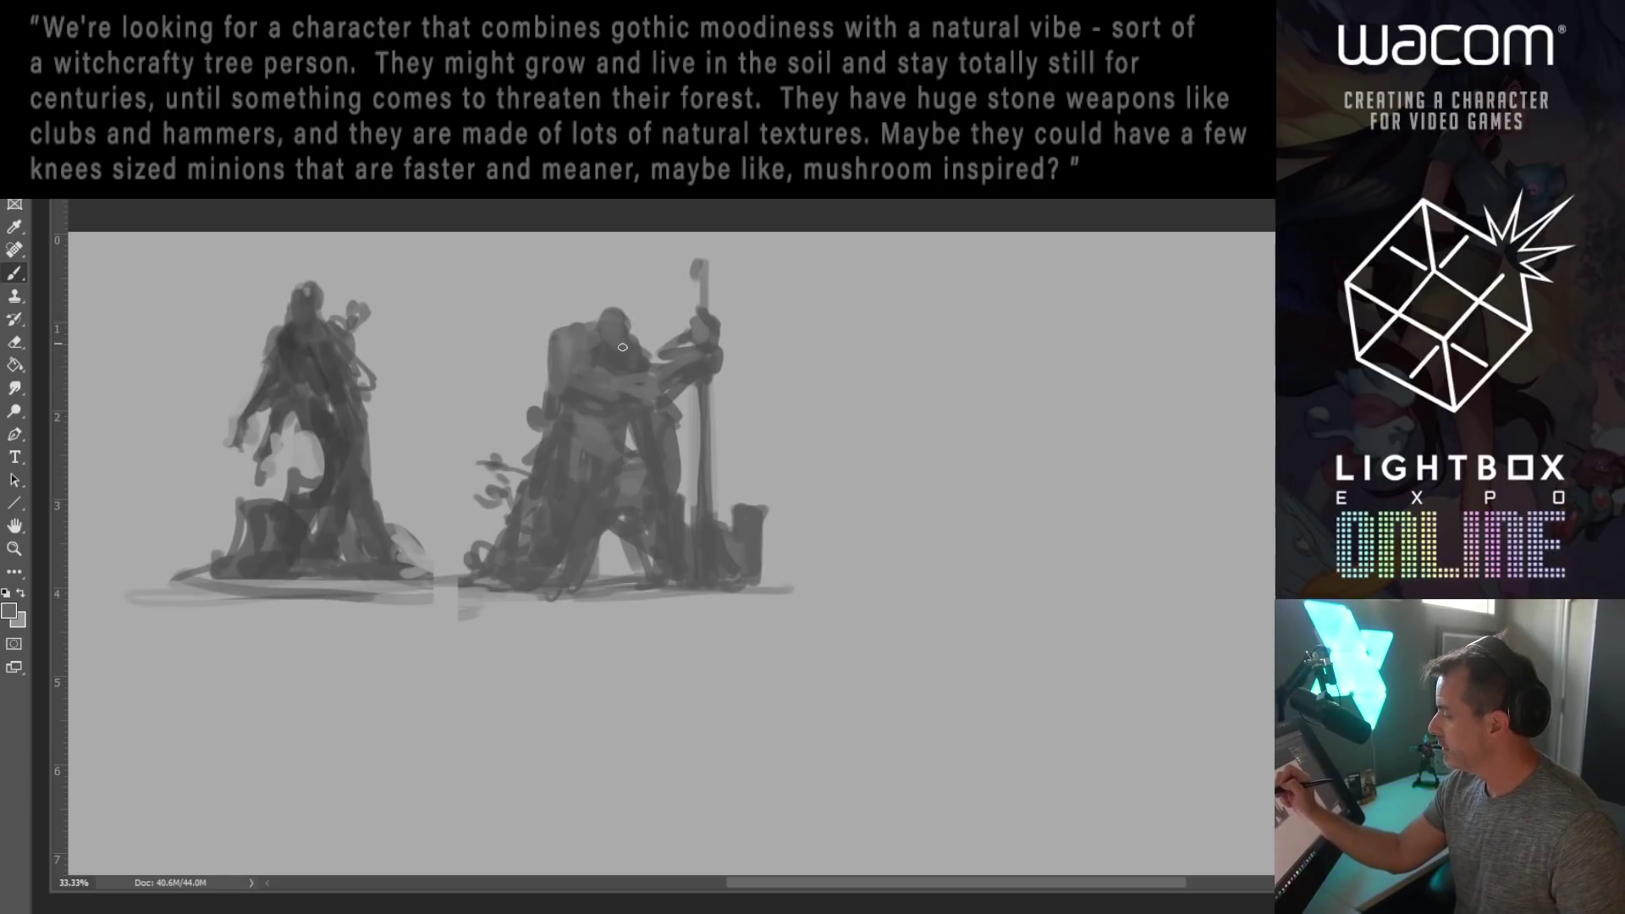
mouse_move(726, 532)
mouse_down()
mouse_move(725, 506)
mouse_move(756, 535)
mouse_up()
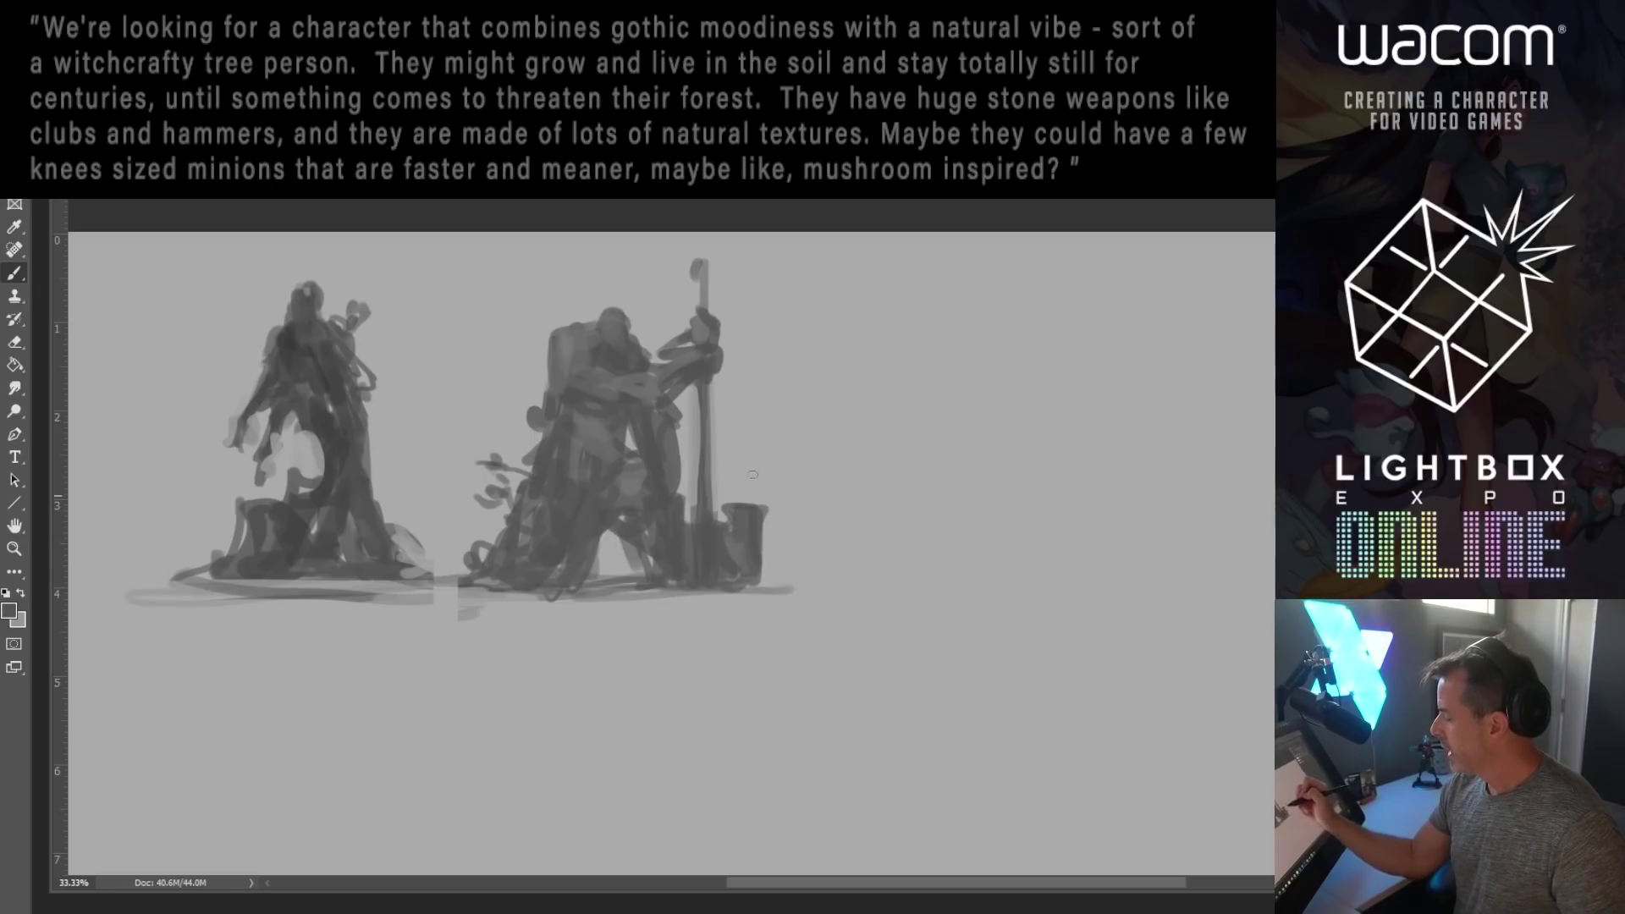
drag(698, 279, 706, 436)
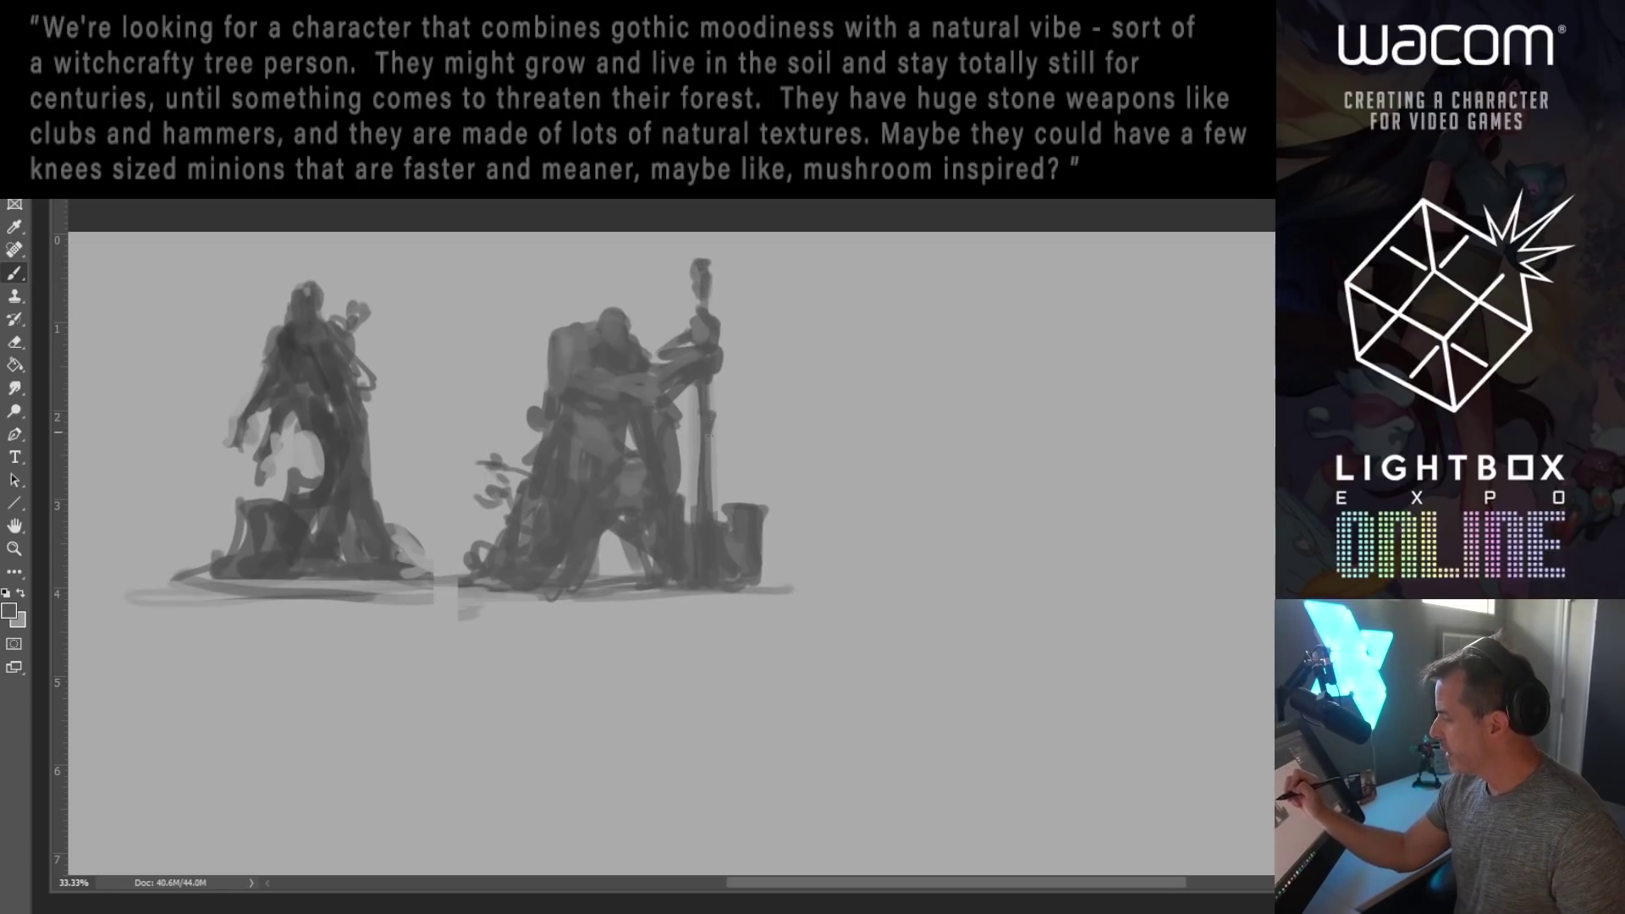
drag(699, 381, 713, 518)
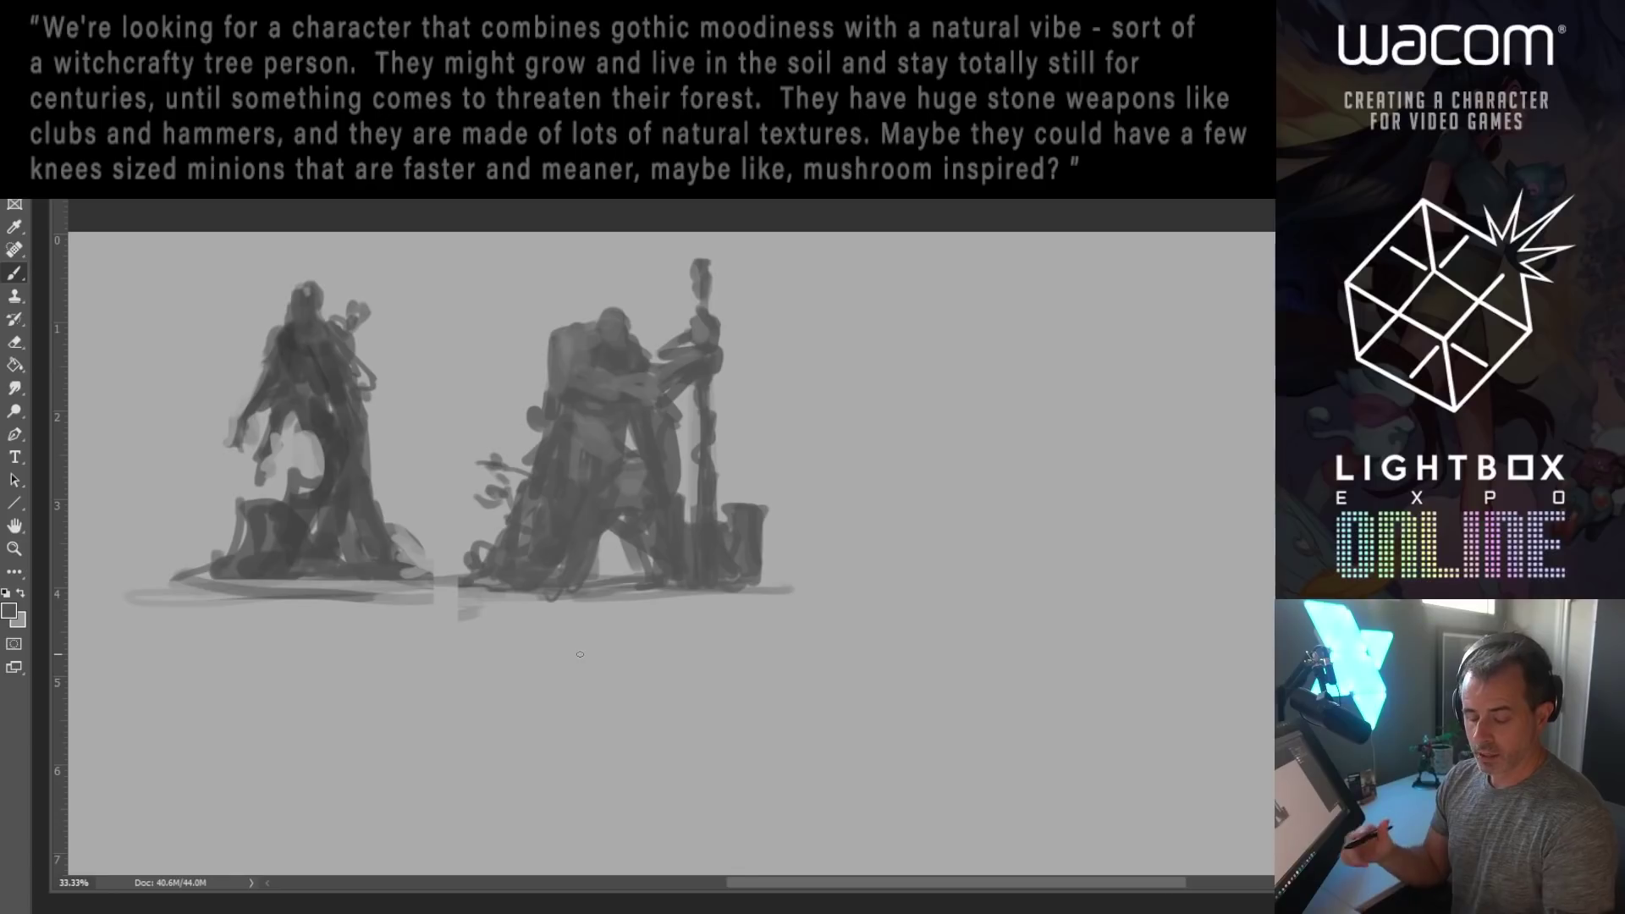
Step: Dab small grey marks in the empty space above the two figures
alt+click(579, 655)
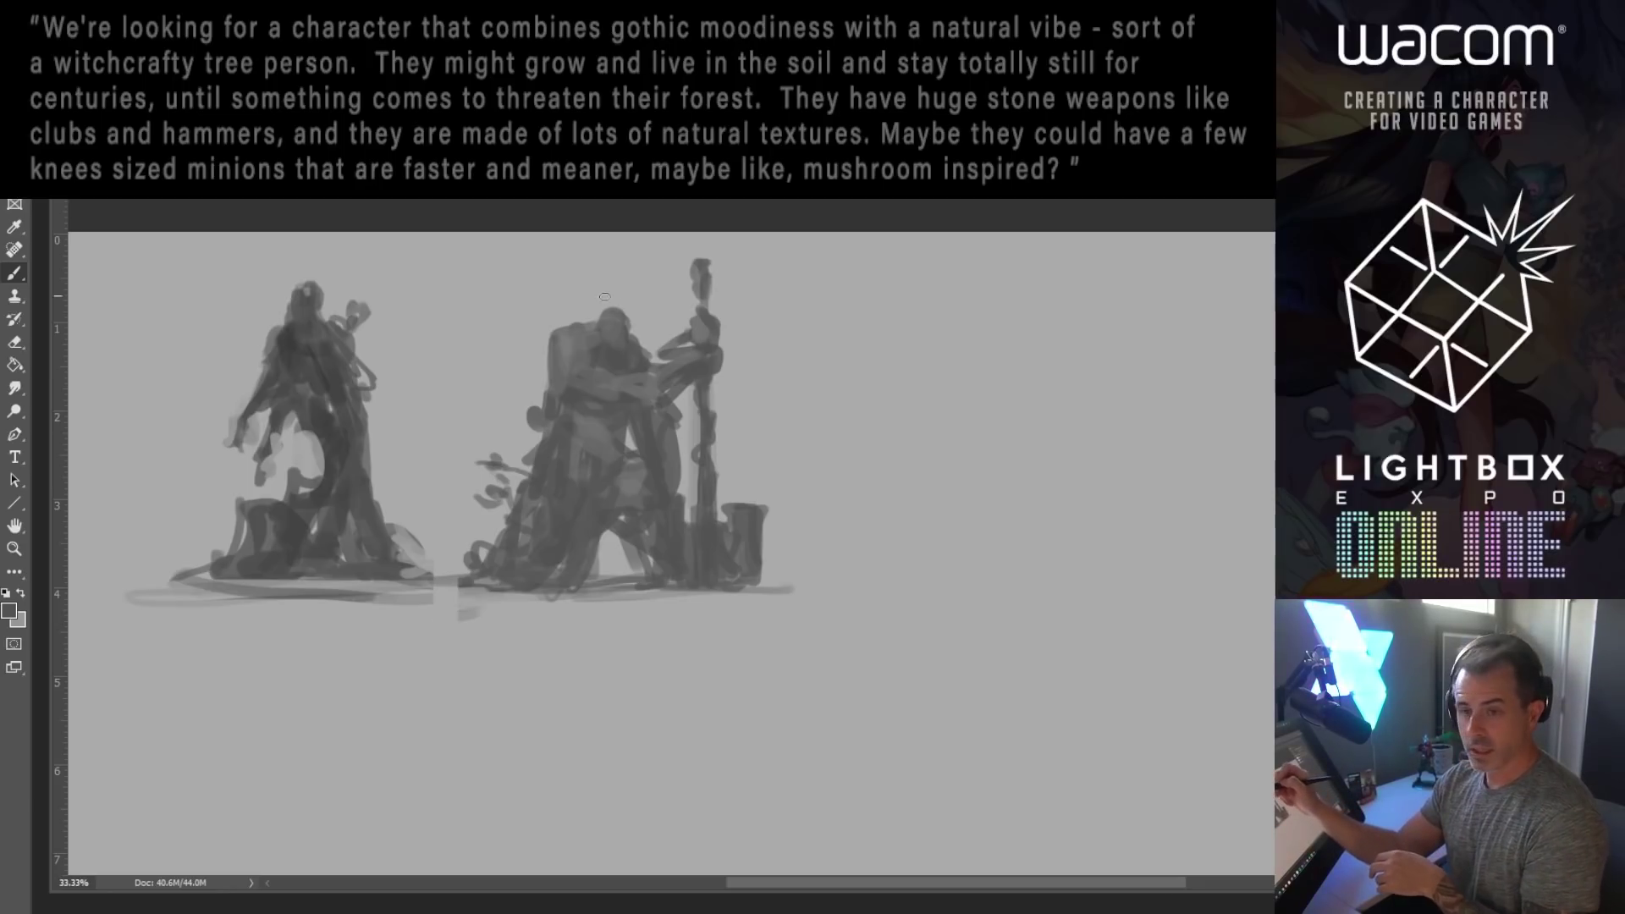
drag(347, 245, 348, 258)
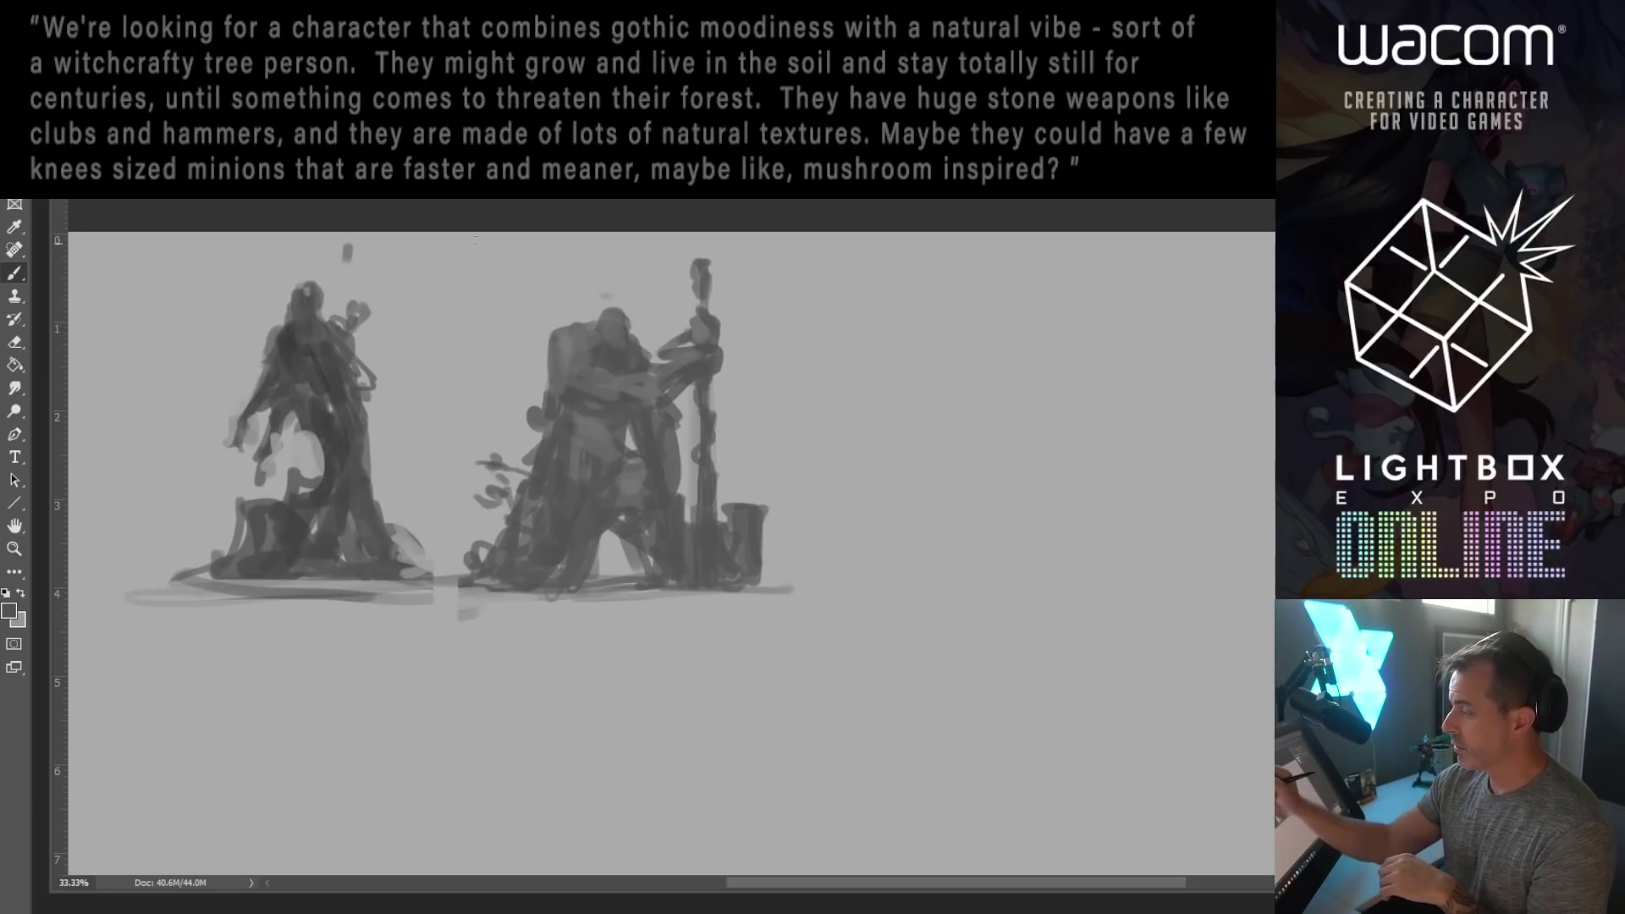
drag(565, 247, 570, 257)
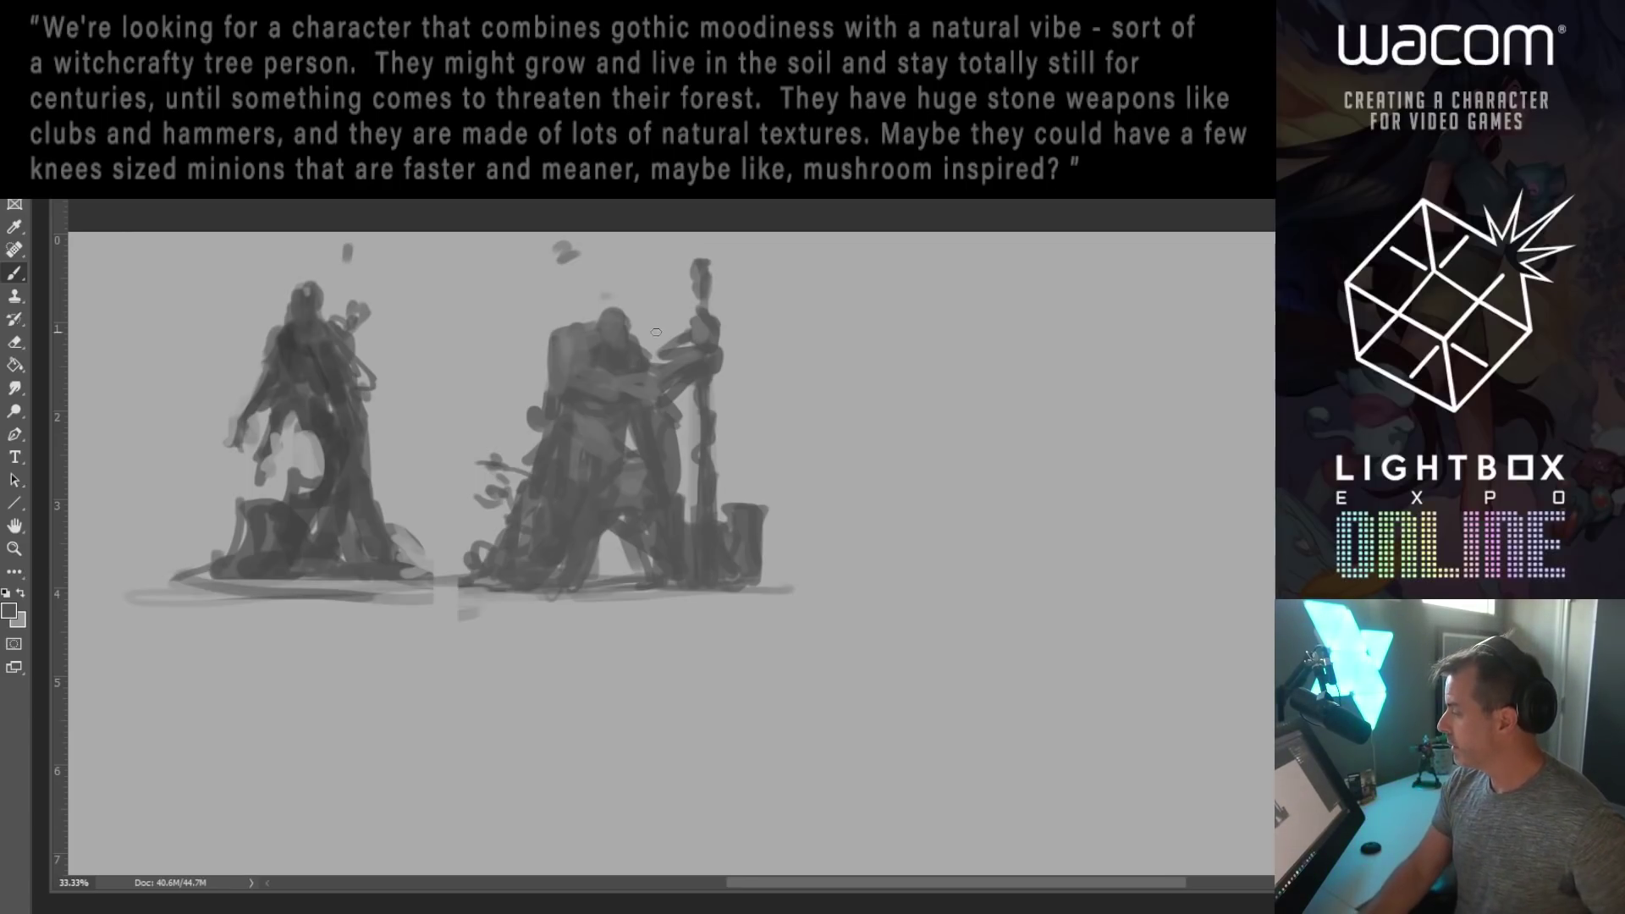
Step: Save the document
drag(757, 372, 717, 377)
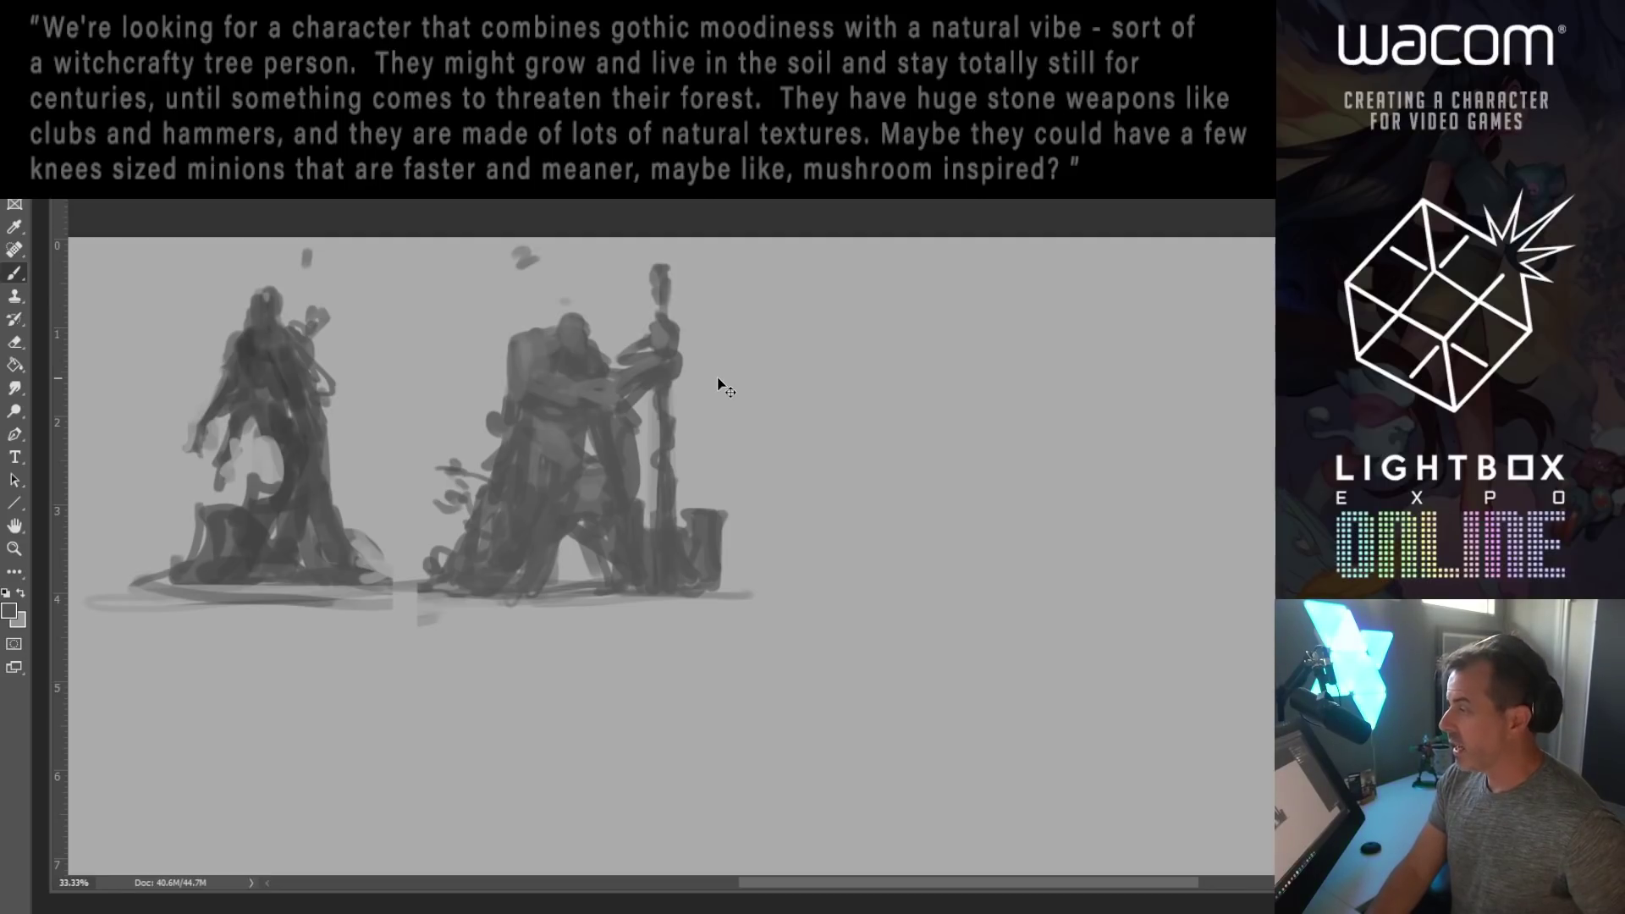
key(ctrl+s)
key(Return)
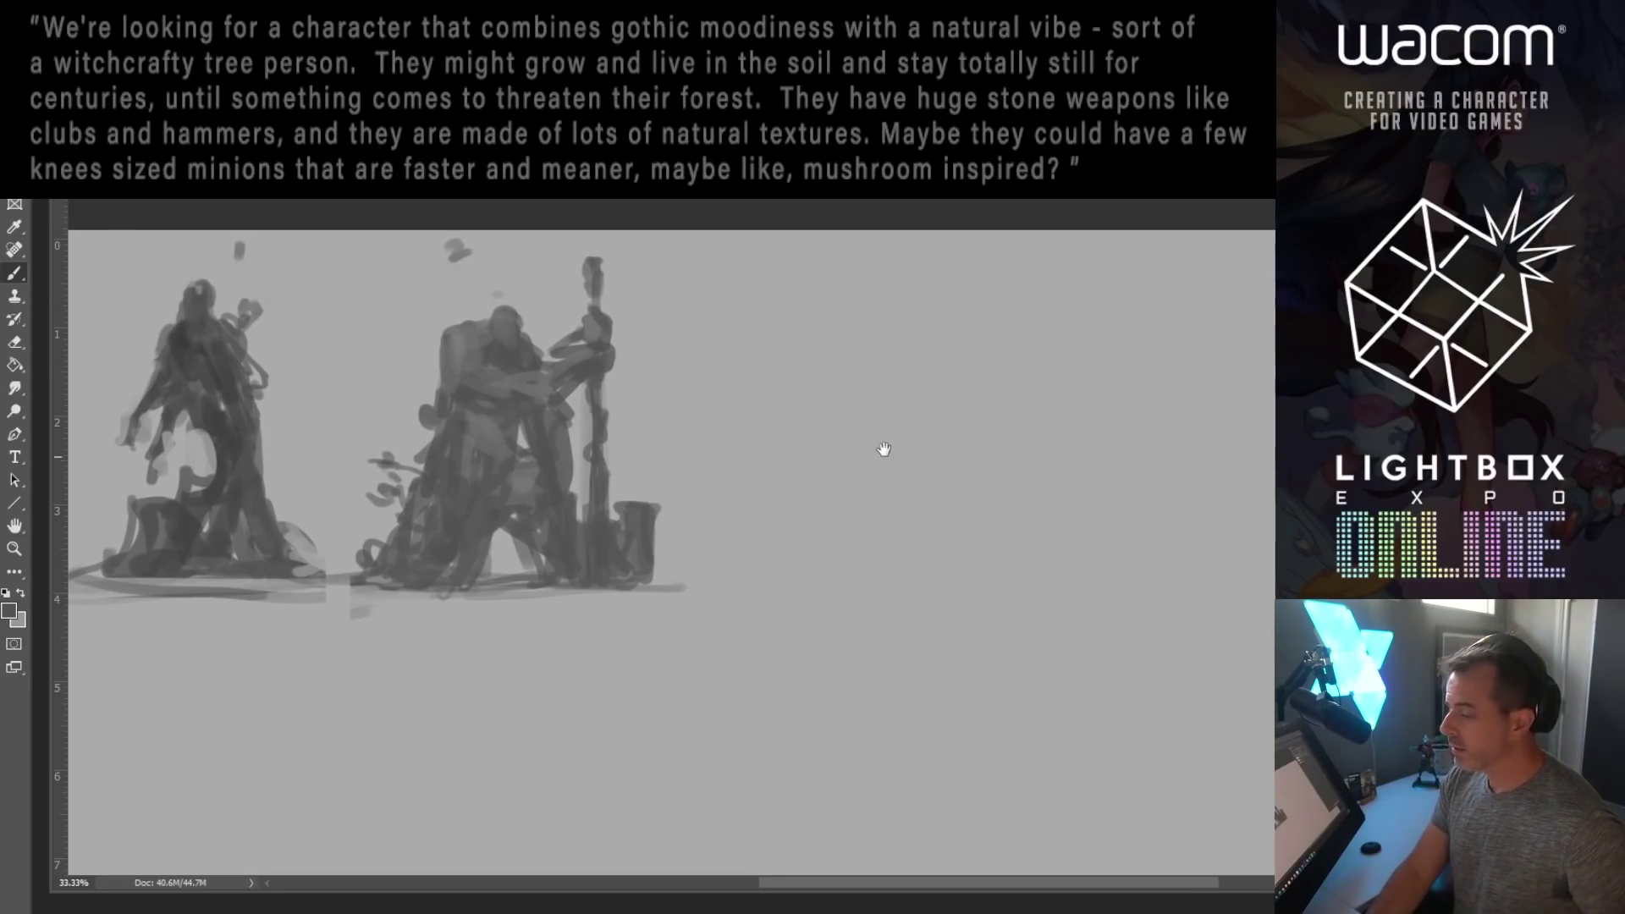
Step: Block in a third, crouching figure in the empty space beside the second, with an arched back, rounded torso and bent thigh
drag(921, 519, 854, 541)
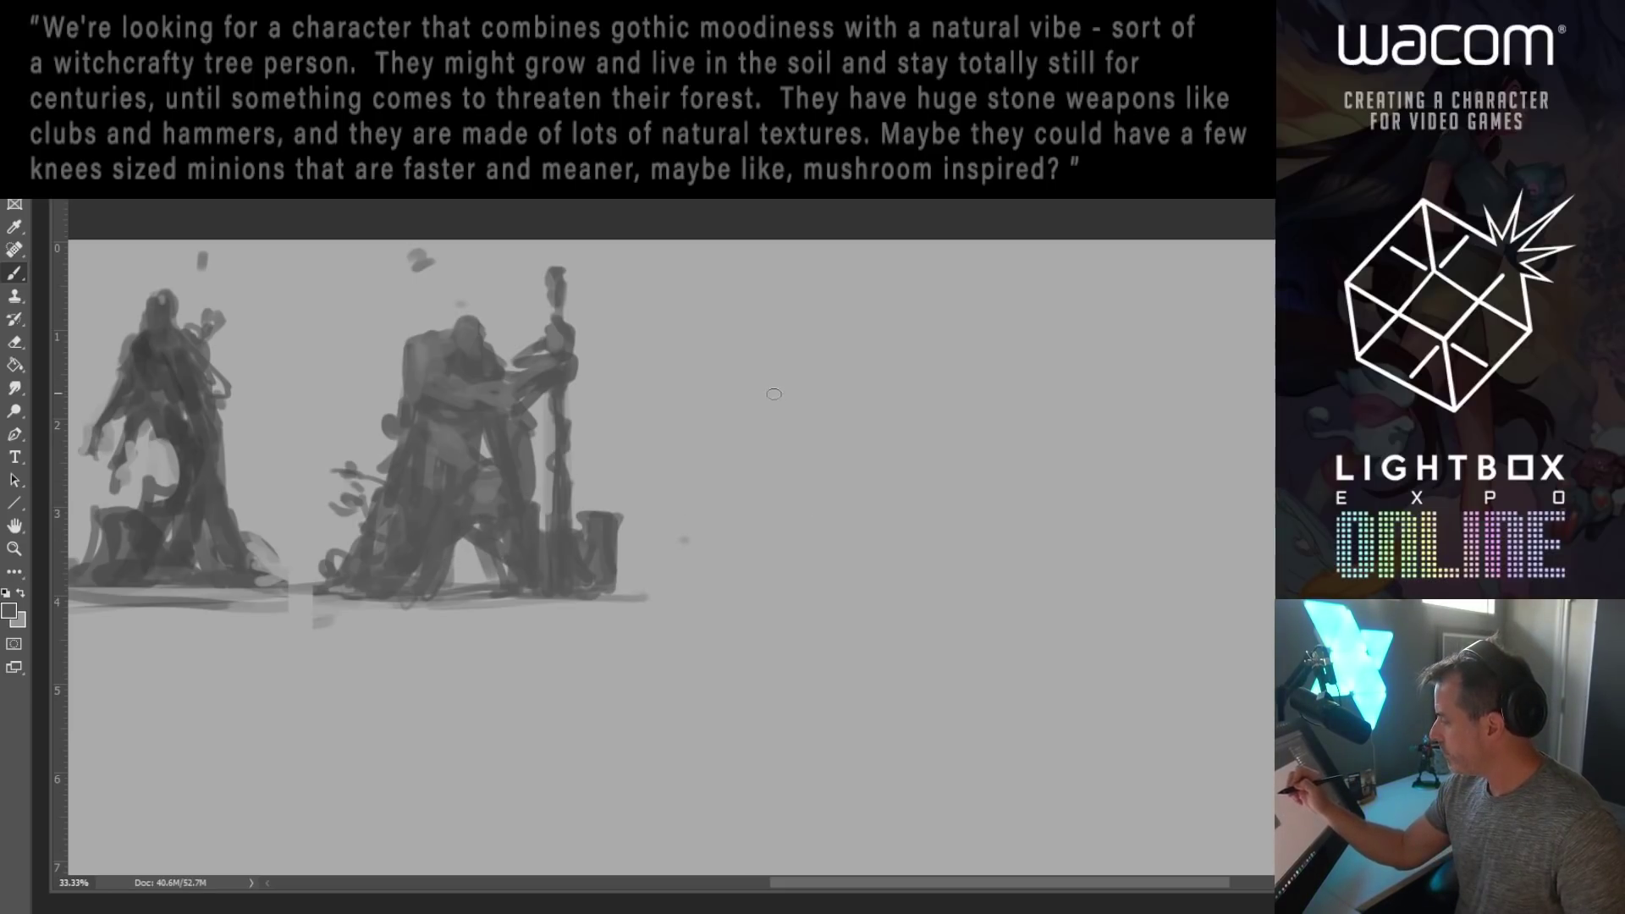
mouse_move(784, 436)
mouse_down()
mouse_move(816, 417)
mouse_move(781, 383)
mouse_move(764, 389)
mouse_move(804, 363)
mouse_move(770, 409)
mouse_move(755, 380)
mouse_move(777, 438)
mouse_move(755, 450)
mouse_move(907, 374)
mouse_up()
mouse_move(778, 439)
mouse_down()
mouse_move(784, 485)
mouse_move(787, 471)
mouse_up()
drag(745, 401, 752, 448)
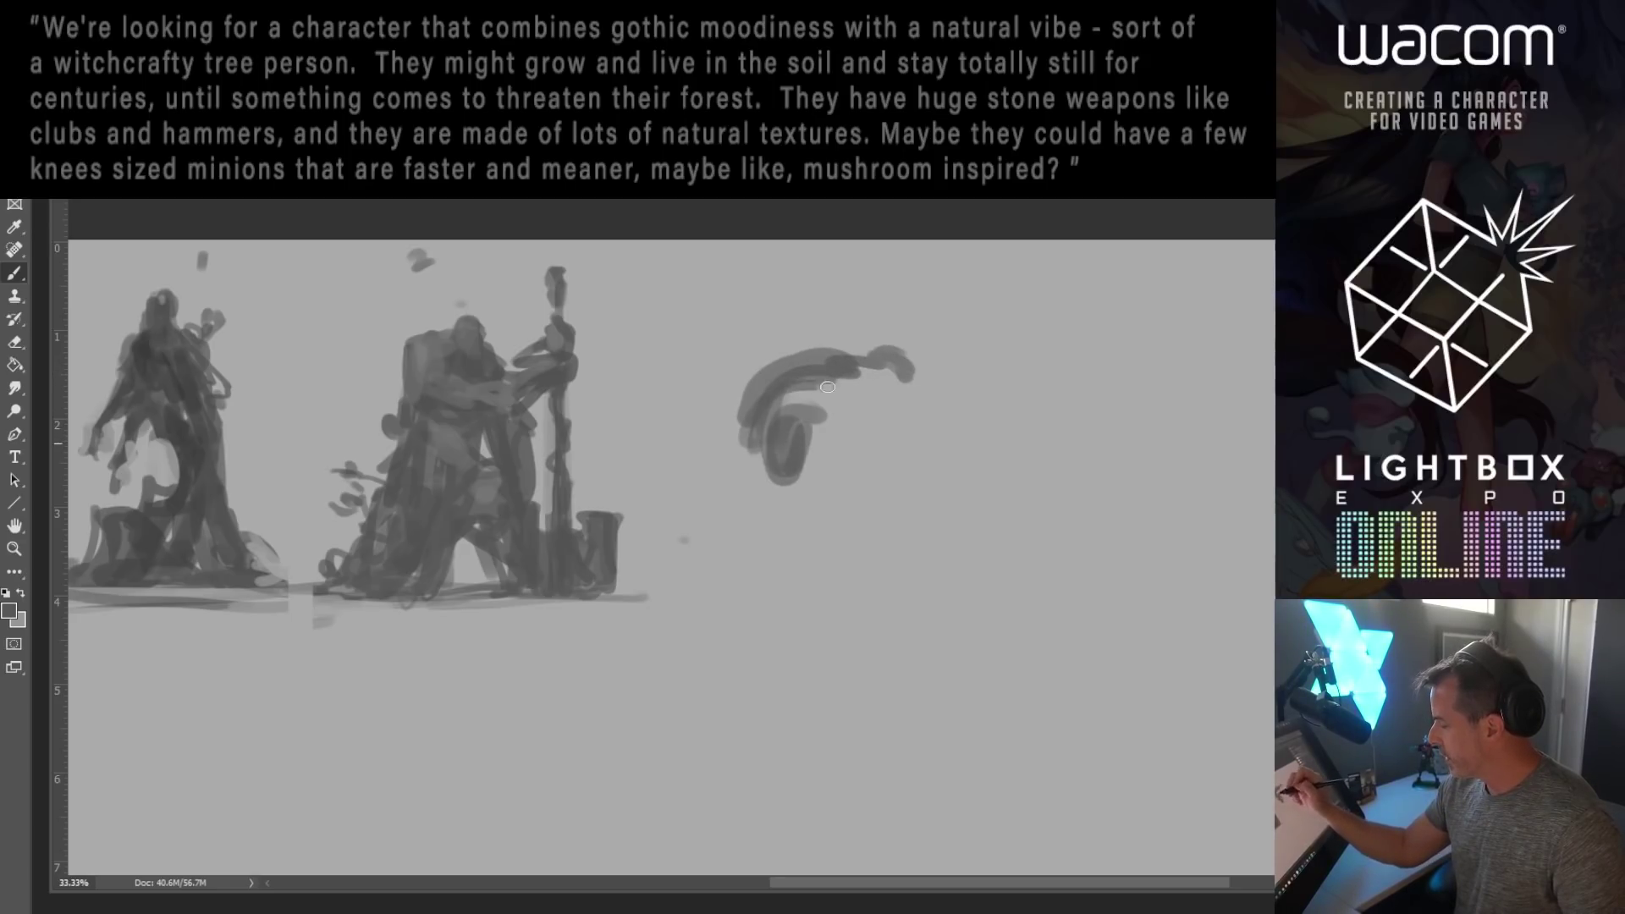
mouse_move(750, 463)
mouse_down()
mouse_move(738, 498)
mouse_move(755, 534)
mouse_move(747, 513)
mouse_move(851, 534)
mouse_up()
drag(729, 550, 851, 528)
drag(899, 427, 834, 501)
Step: Fill the third figure's torso with a larger brush and paint a long outstretched arm ending in a clawed hand
key(bracketright)
key(bracketright)
key(bracketright)
mouse_move(762, 397)
mouse_down()
mouse_move(794, 481)
mouse_move(826, 483)
mouse_move(874, 428)
mouse_move(821, 482)
mouse_move(824, 391)
mouse_move(799, 482)
mouse_move(759, 525)
mouse_move(785, 517)
mouse_move(824, 542)
mouse_move(914, 357)
mouse_move(876, 362)
mouse_move(904, 340)
mouse_move(985, 313)
mouse_up()
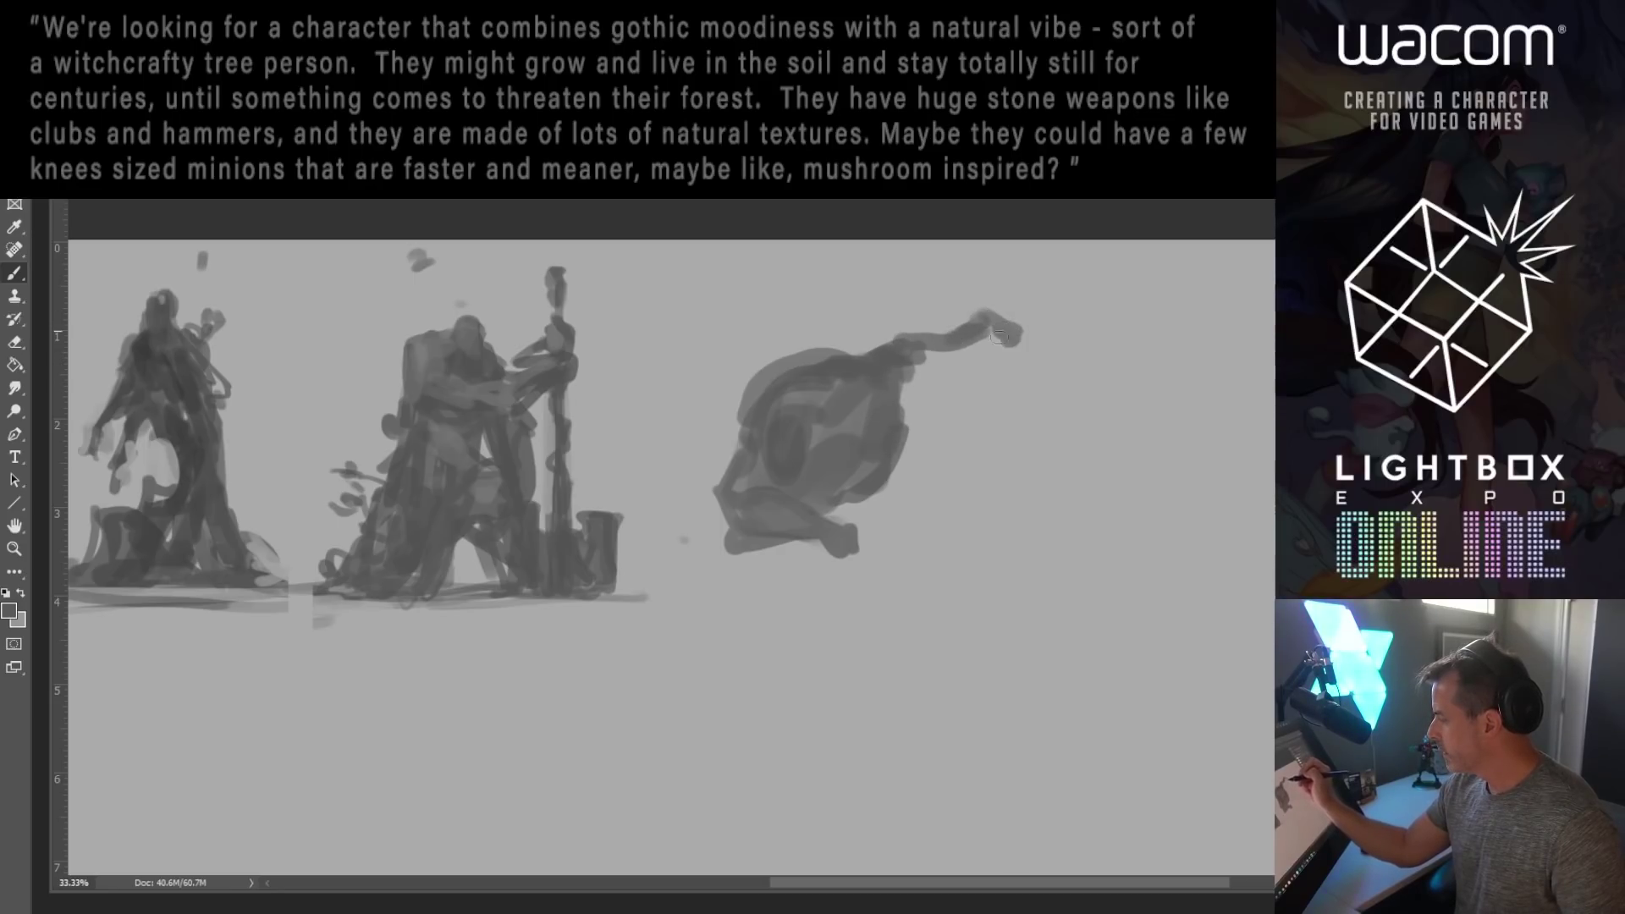
drag(930, 363, 967, 349)
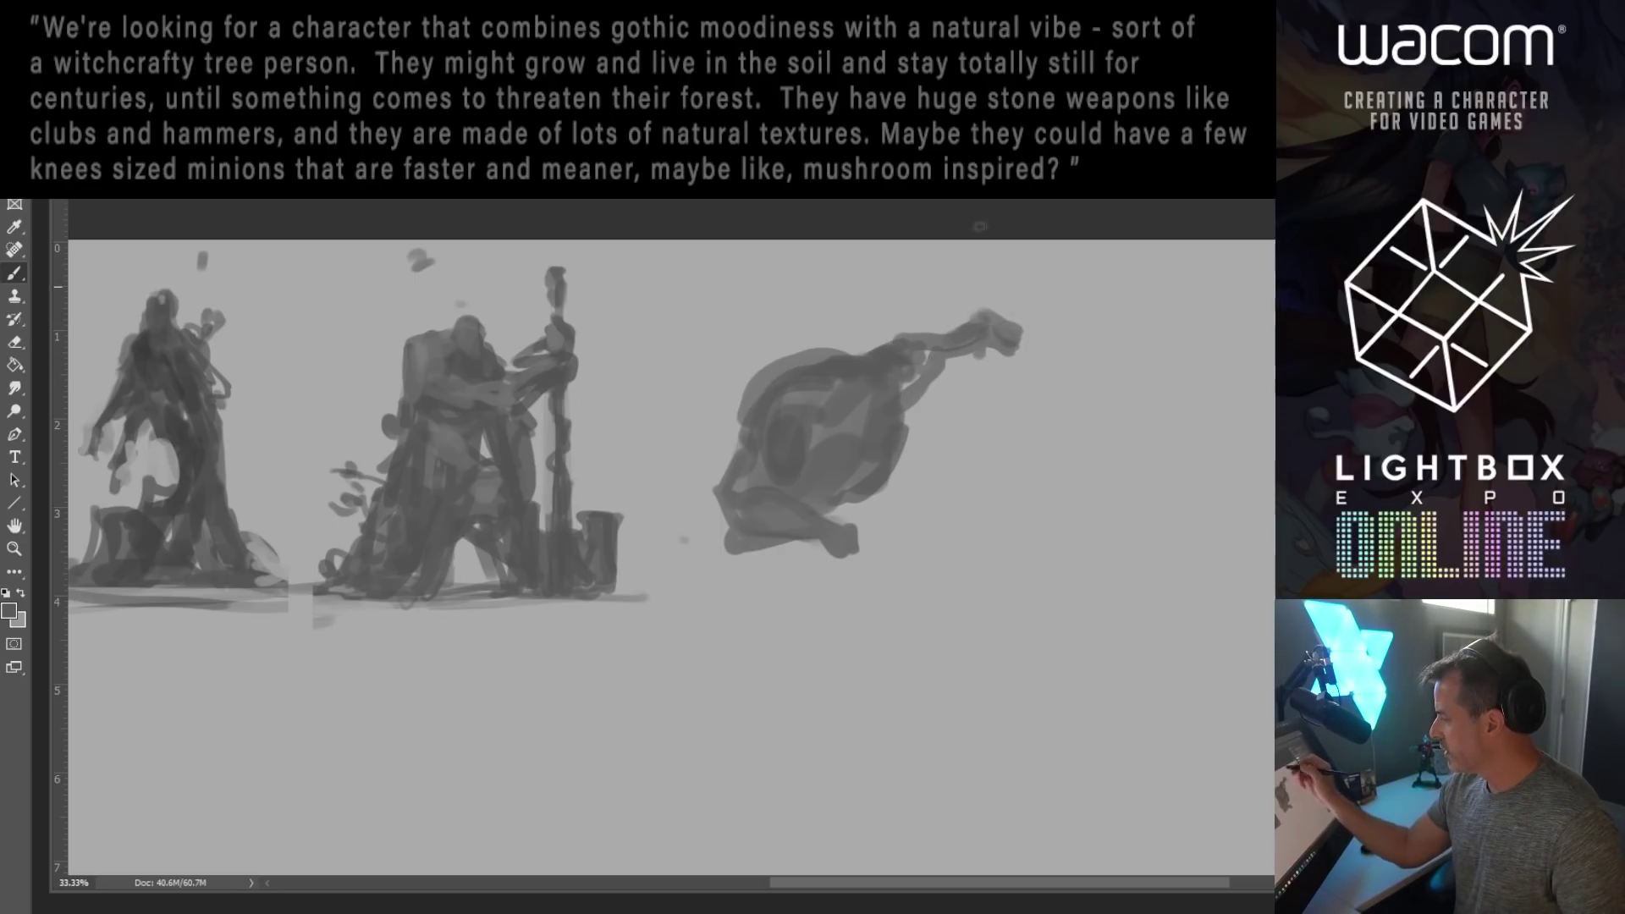
drag(1048, 331, 1024, 340)
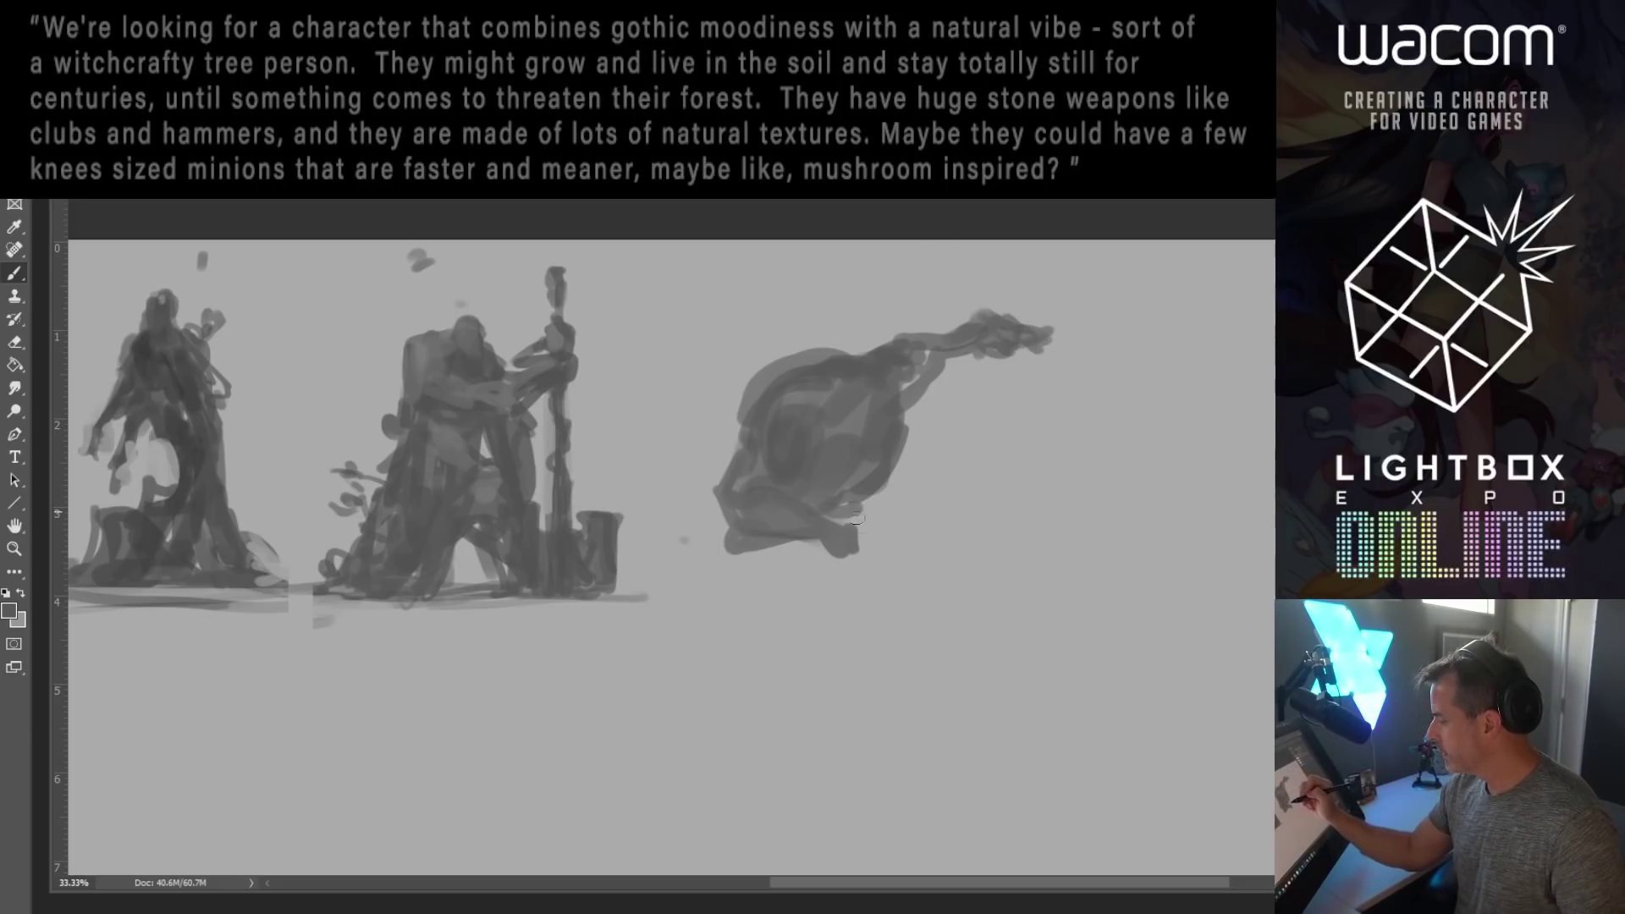
Step: Paint the third figure's lower leg, knee and rear foot, and lay a broad grey ground stroke beneath it
drag(855, 519, 856, 551)
drag(896, 465, 880, 515)
mouse_move(690, 538)
mouse_down()
mouse_move(745, 564)
mouse_move(749, 581)
mouse_move(713, 586)
mouse_move(797, 548)
mouse_move(771, 550)
mouse_move(793, 565)
mouse_move(889, 507)
mouse_up()
drag(678, 582, 1045, 579)
drag(691, 584, 914, 577)
mouse_move(703, 557)
mouse_down()
mouse_move(690, 584)
mouse_move(767, 559)
mouse_up()
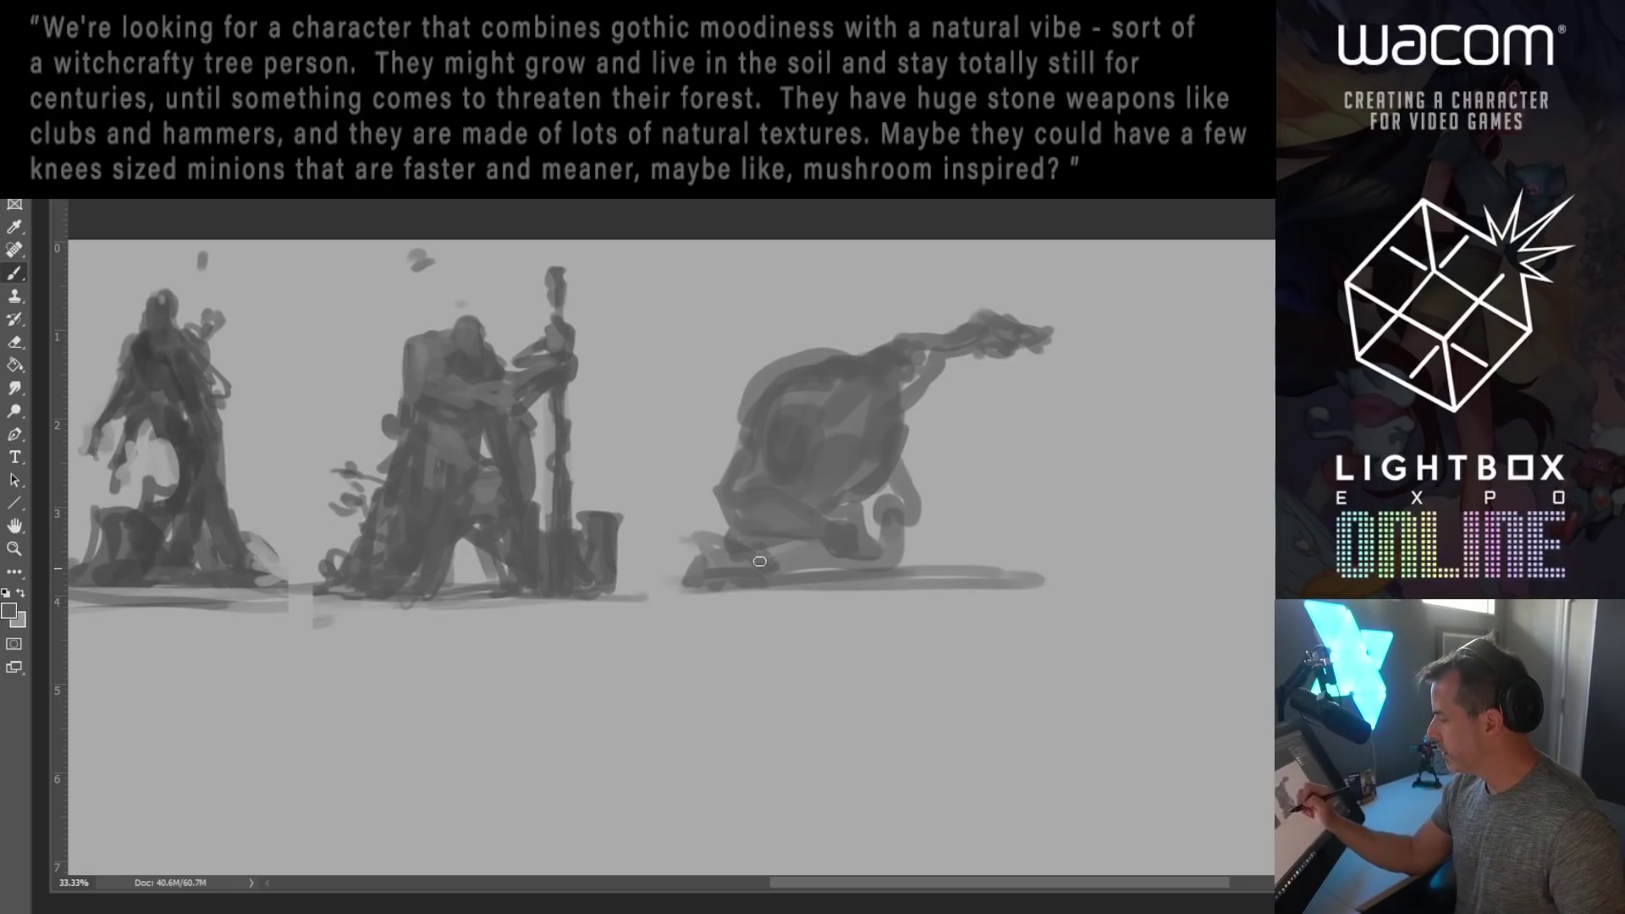
Step: Darken the third figure's torso and thigh and paint a bent front limb planted on the ground
drag(737, 474, 737, 532)
mouse_move(792, 423)
mouse_down()
mouse_move(770, 461)
mouse_move(794, 387)
mouse_up()
mouse_move(773, 535)
mouse_down()
mouse_move(855, 533)
mouse_move(834, 561)
mouse_up()
mouse_move(885, 500)
mouse_down()
mouse_move(906, 470)
mouse_move(921, 487)
mouse_move(931, 563)
mouse_up()
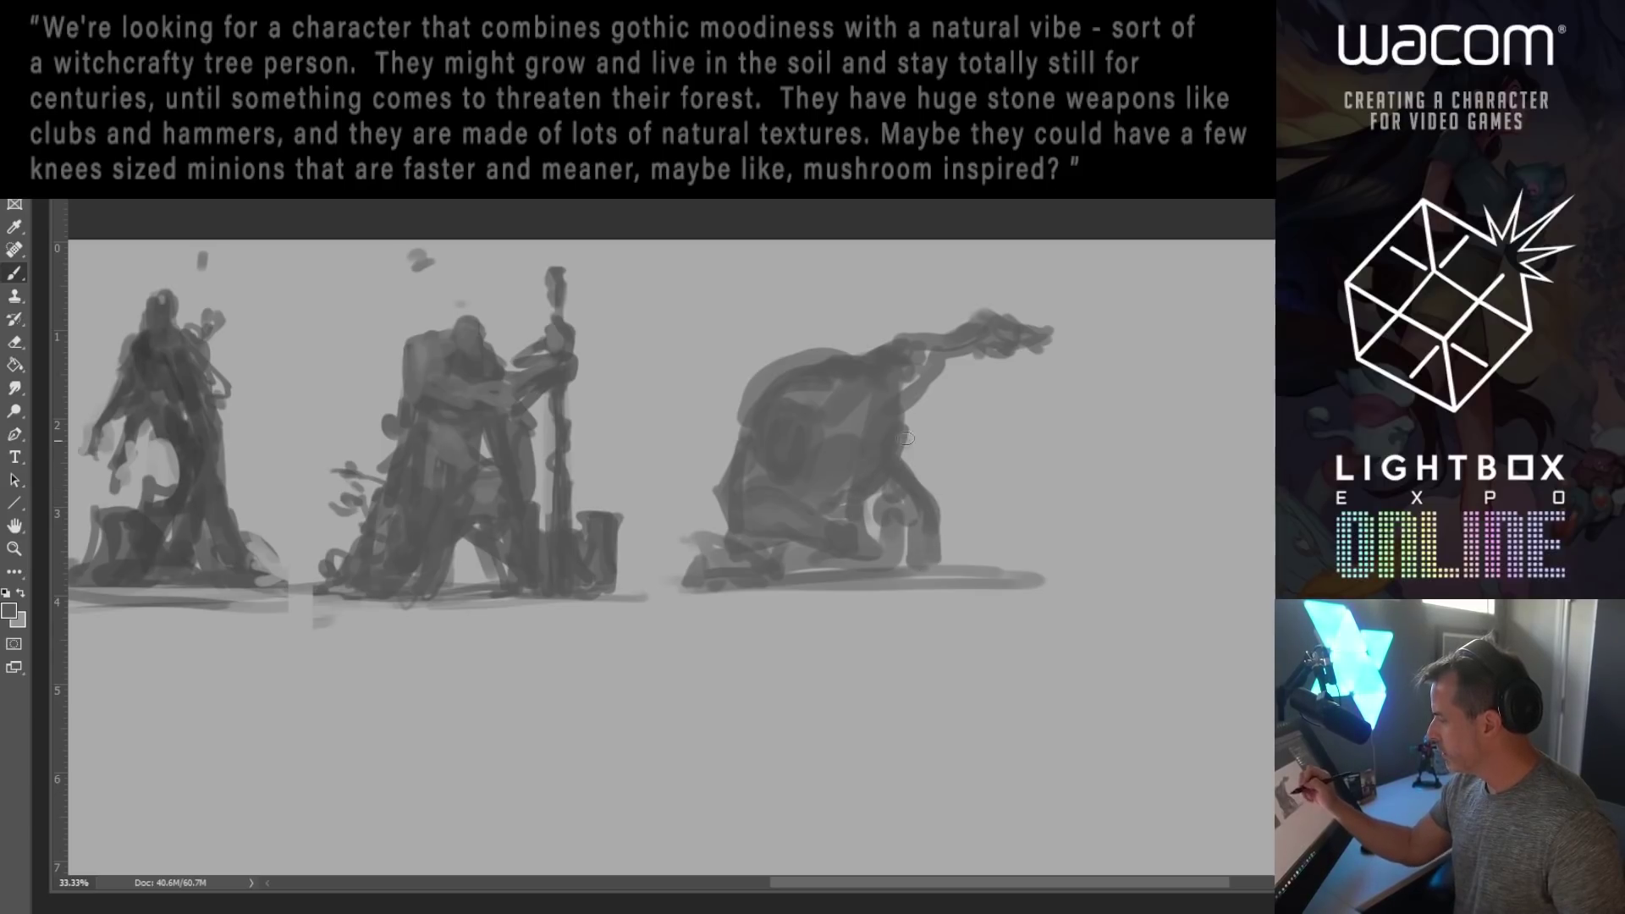
Step: Paint a huge hammer standing upright under the third figure's outstretched hand, with a blocky head and a long handle reaching the ground
drag(992, 351, 1078, 350)
mouse_move(965, 356)
mouse_down()
mouse_move(969, 412)
mouse_move(1004, 424)
mouse_up()
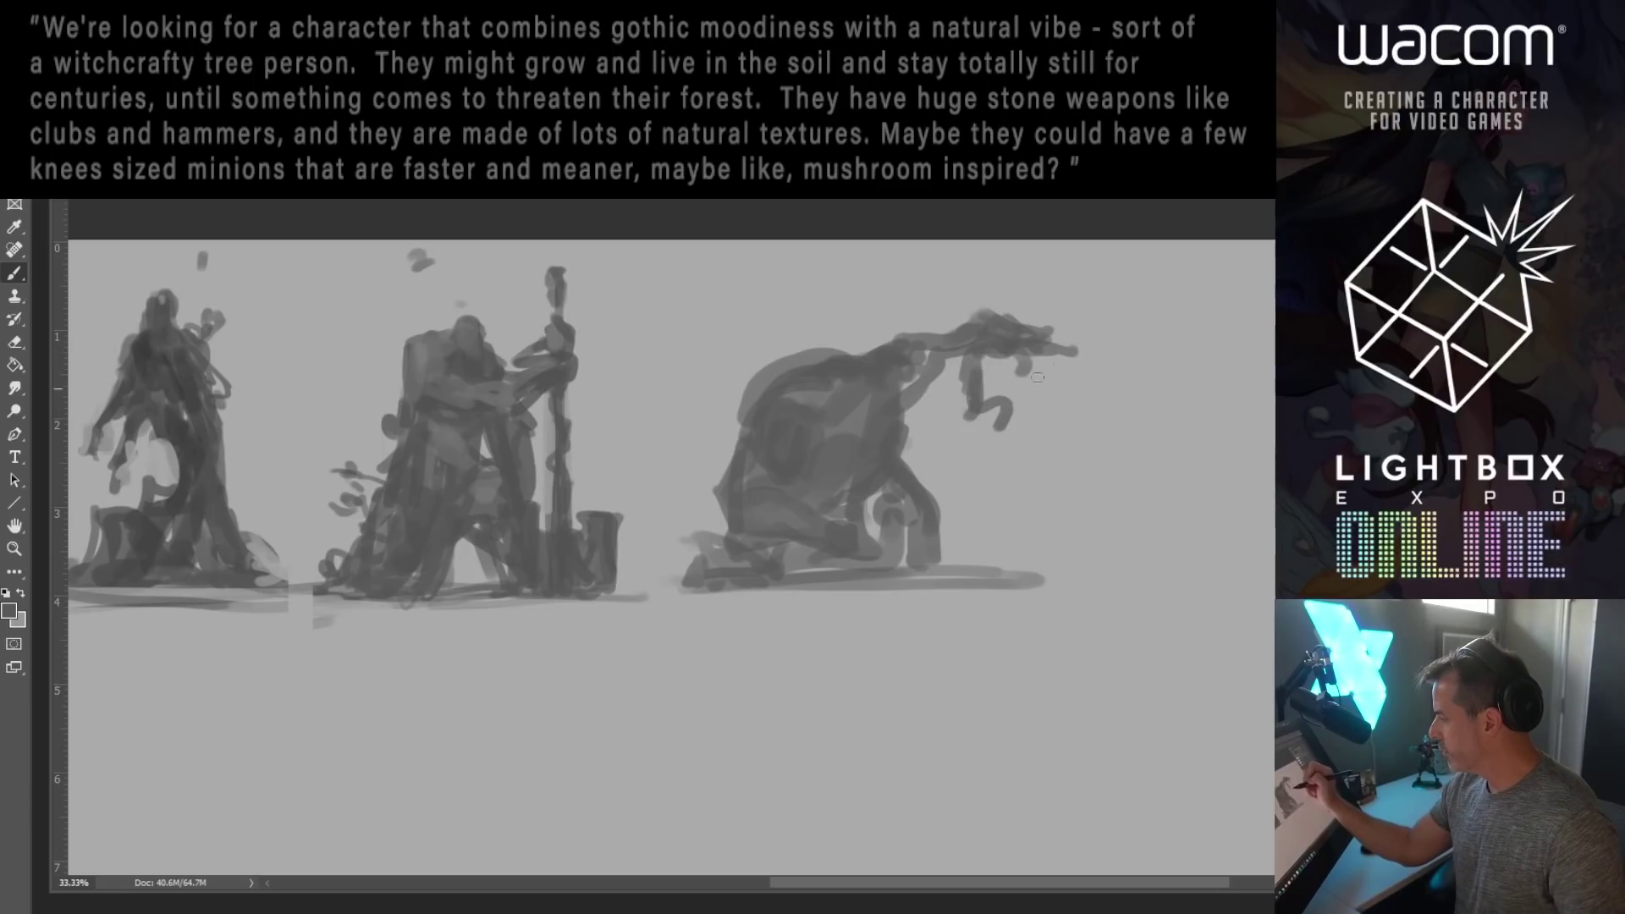
drag(1075, 352, 1066, 424)
mouse_move(982, 354)
mouse_down()
mouse_move(1007, 408)
mouse_move(1029, 408)
mouse_move(1072, 354)
mouse_up()
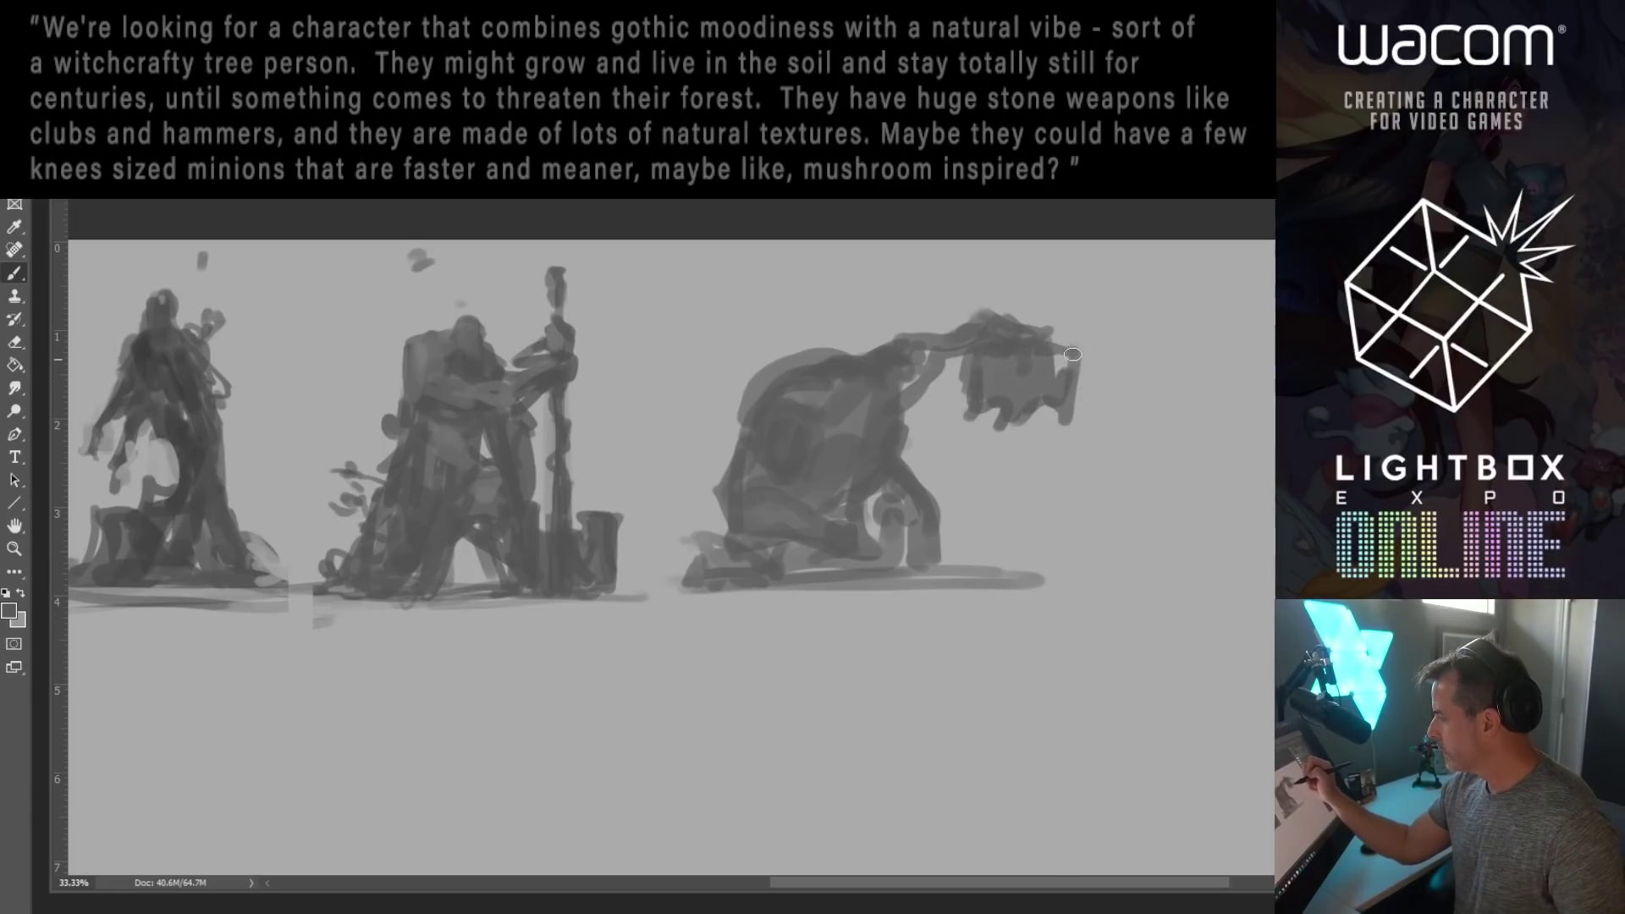
drag(1013, 427, 1016, 581)
drag(1012, 500, 1012, 576)
Step: Paint a small leafy plant behind the third figure and darken the ground under its folded leg
mouse_move(701, 430)
mouse_down()
mouse_move(684, 470)
mouse_move(702, 466)
mouse_move(701, 440)
mouse_move(727, 460)
mouse_move(668, 488)
mouse_up()
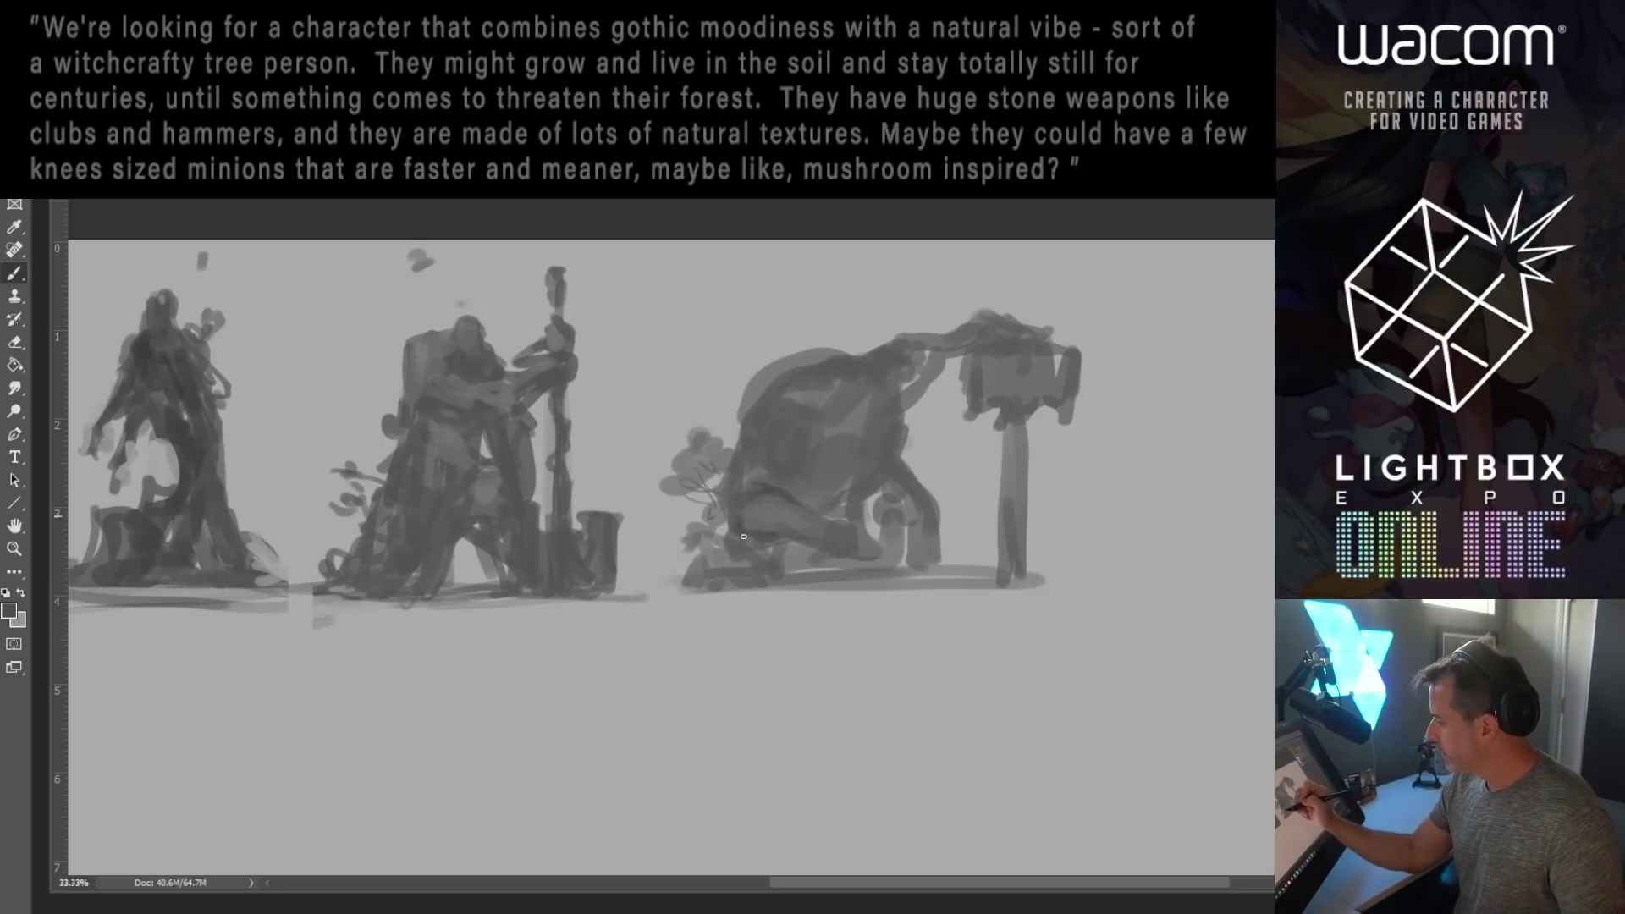
mouse_move(796, 549)
mouse_down()
mouse_move(856, 574)
mouse_move(781, 589)
mouse_move(953, 590)
mouse_move(922, 559)
mouse_up()
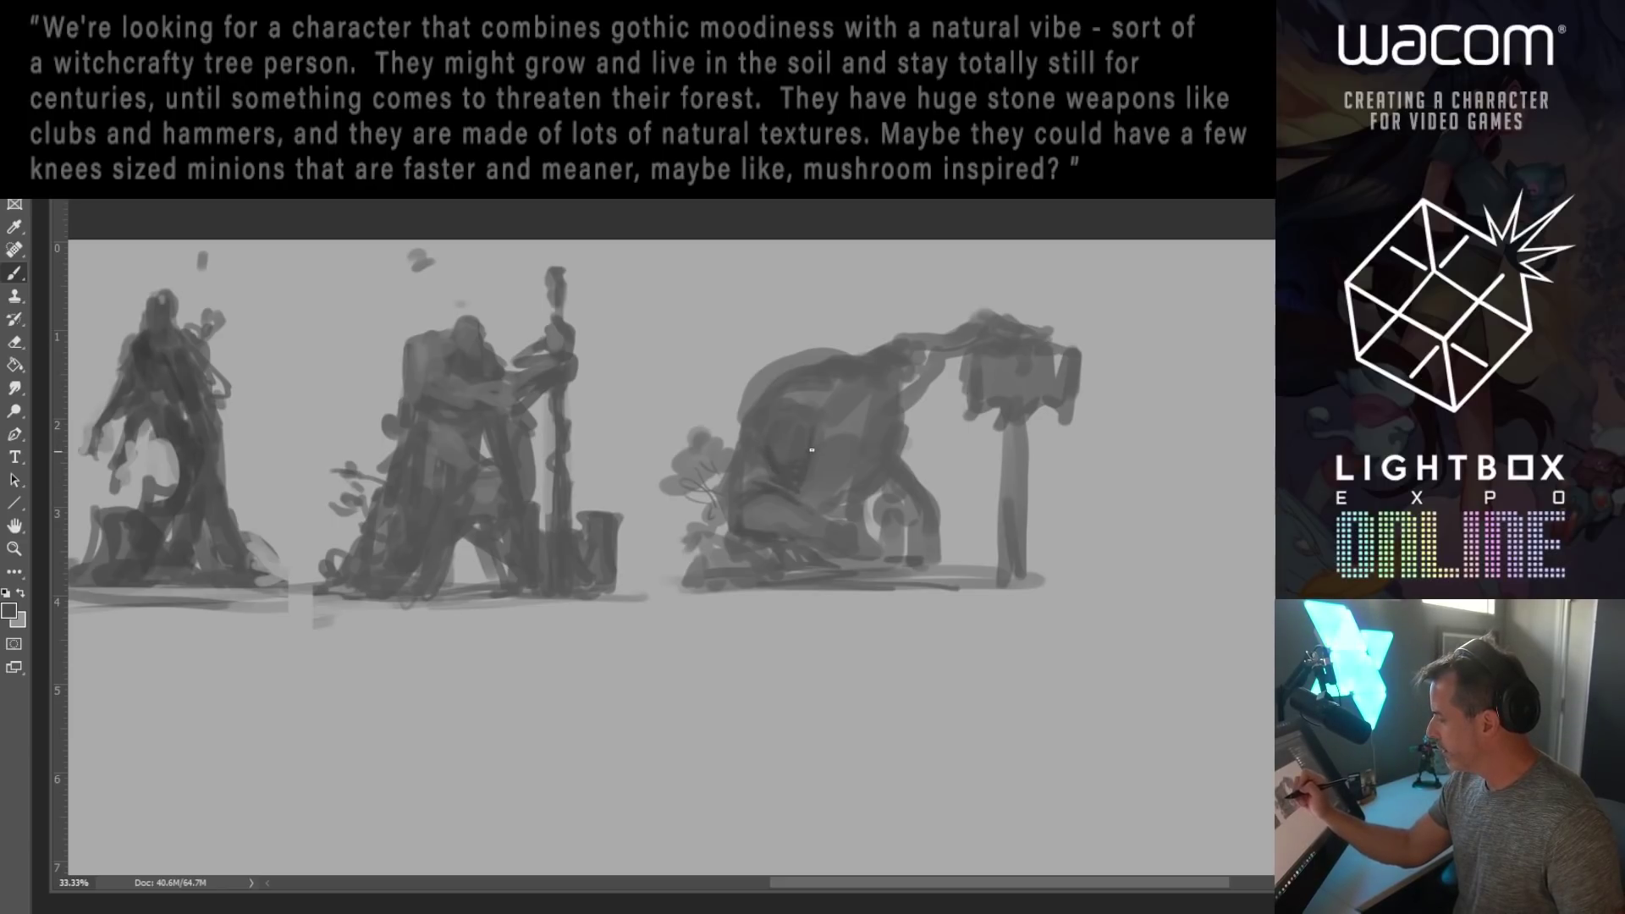
key(bracketright)
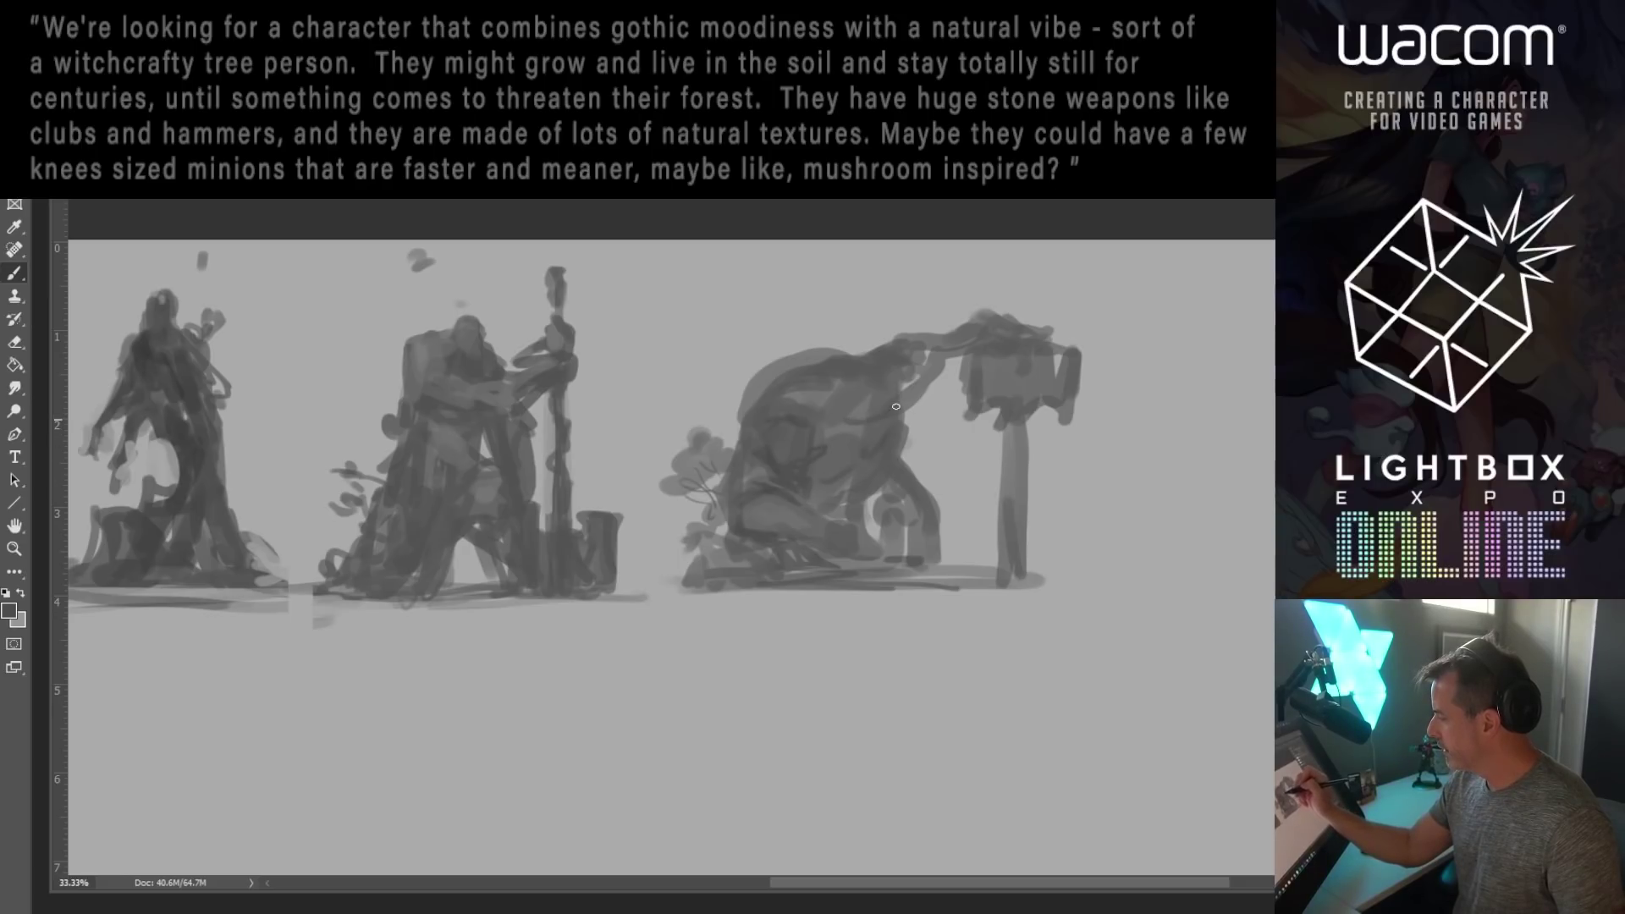
Step: Refine the third figure with hanging strands under the arm, small spikes beside the hammer handle, and darker contour and ground lines
mouse_move(931, 402)
mouse_down()
mouse_move(902, 425)
mouse_move(935, 404)
mouse_move(913, 470)
mouse_up()
mouse_move(933, 375)
mouse_down()
mouse_move(920, 455)
mouse_move(974, 382)
mouse_up()
drag(972, 390, 961, 418)
mouse_move(966, 545)
mouse_down()
mouse_move(967, 566)
mouse_move(965, 531)
mouse_move(983, 574)
mouse_move(1012, 438)
mouse_move(1019, 575)
mouse_up()
mouse_move(962, 347)
mouse_down()
mouse_move(925, 359)
mouse_move(962, 332)
mouse_up()
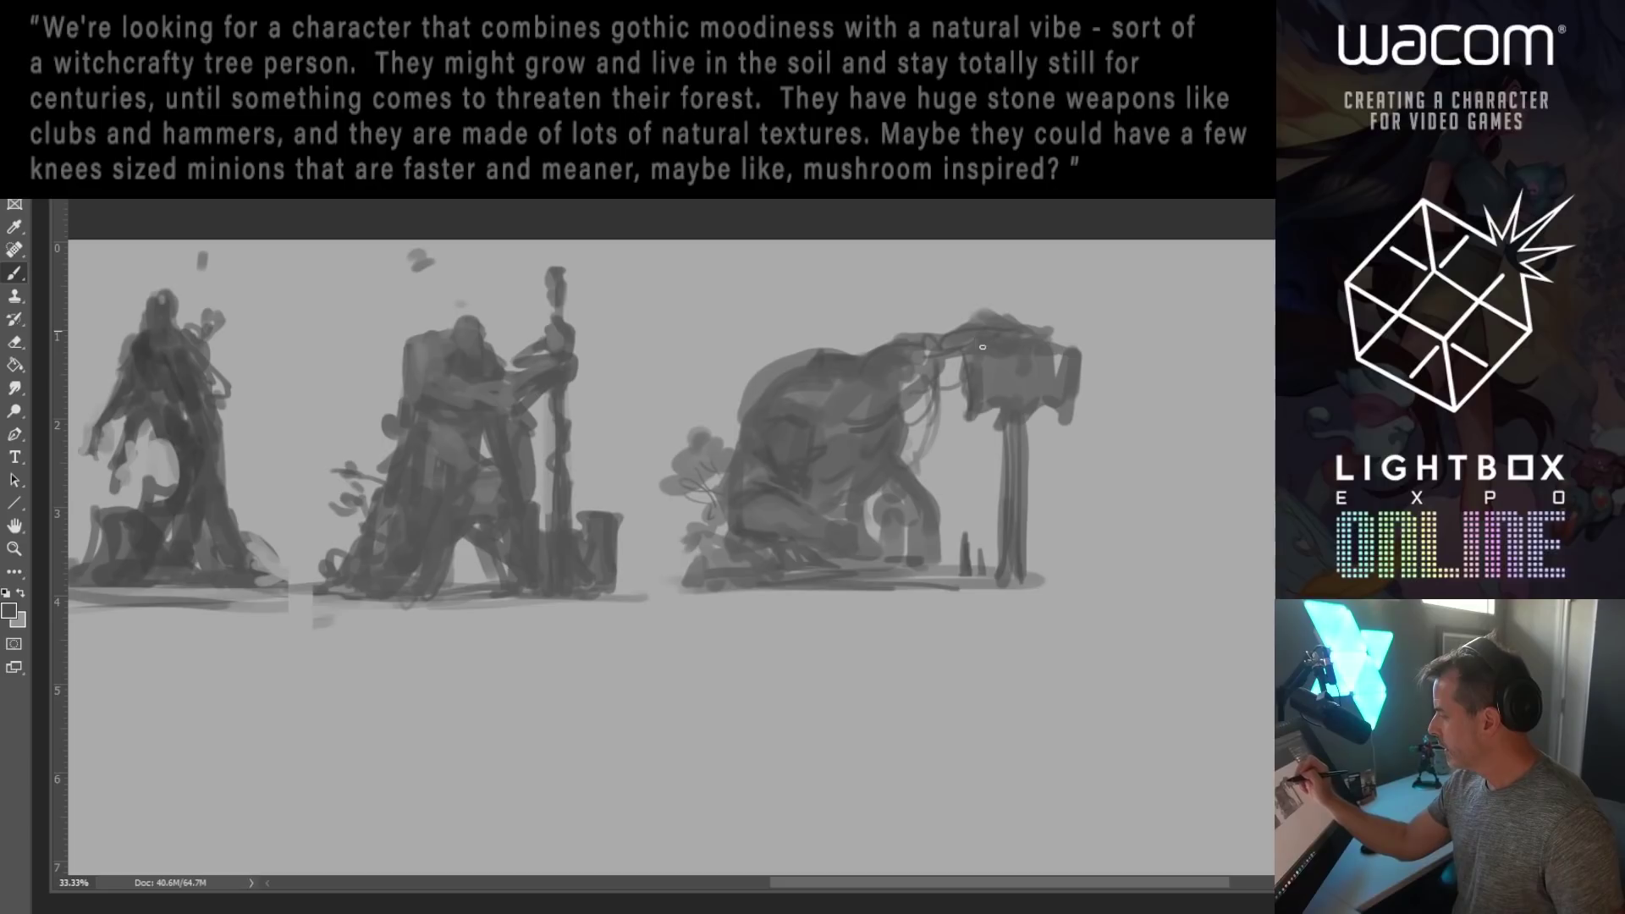
drag(1038, 339, 1065, 368)
mouse_move(809, 360)
mouse_down()
mouse_move(736, 433)
mouse_move(728, 479)
mouse_up()
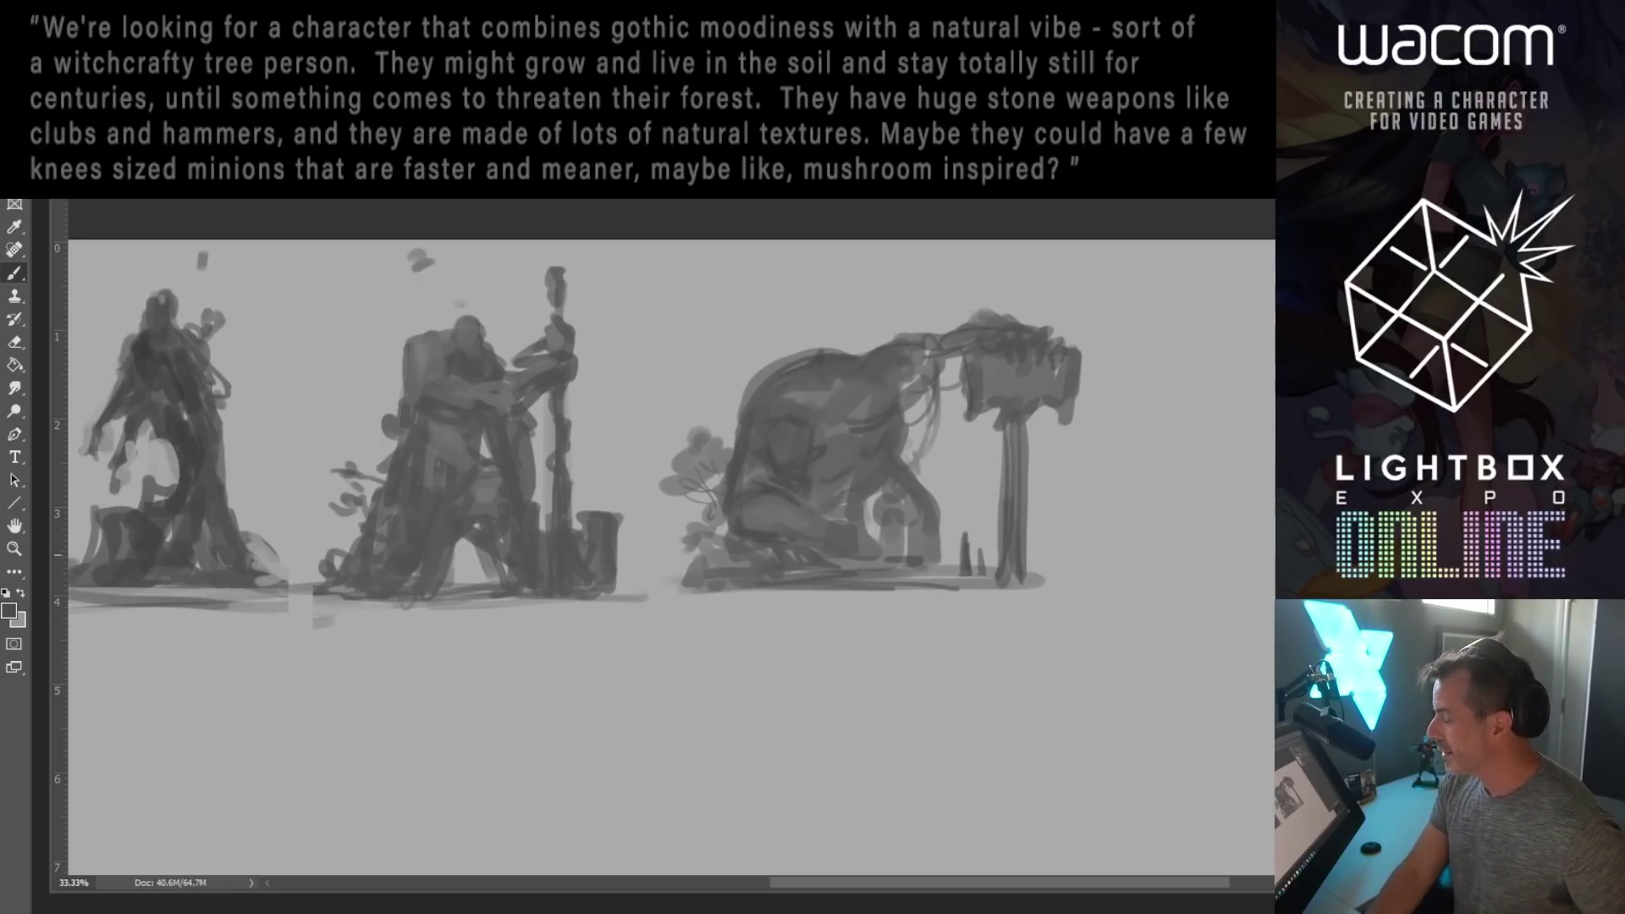
drag(365, 263, 380, 251)
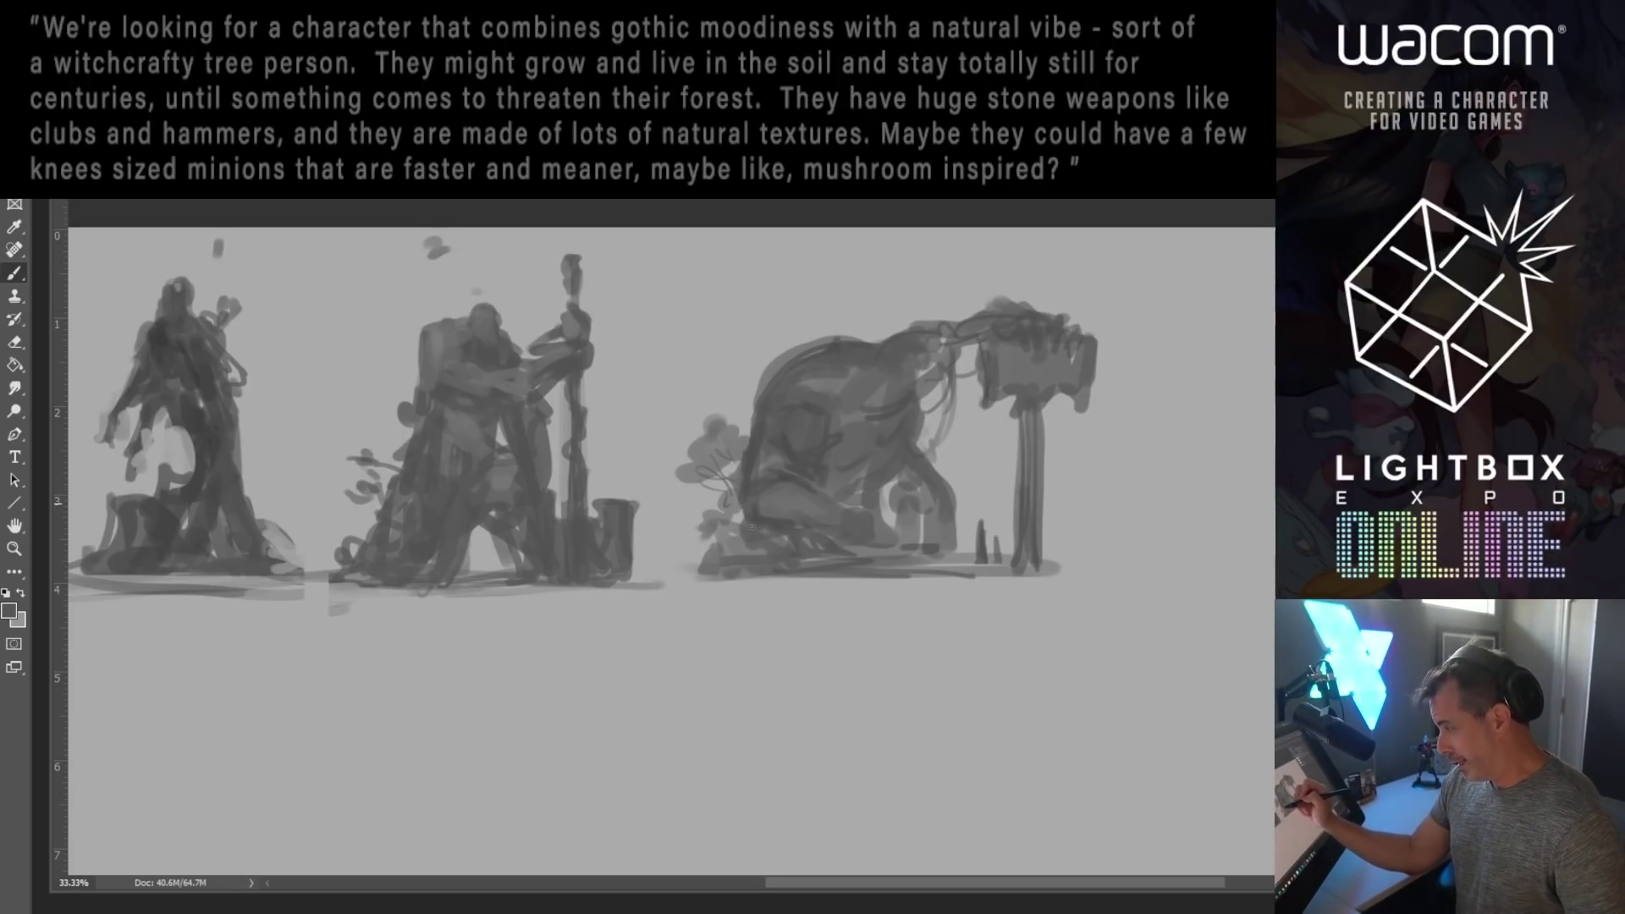
drag(717, 572, 1070, 570)
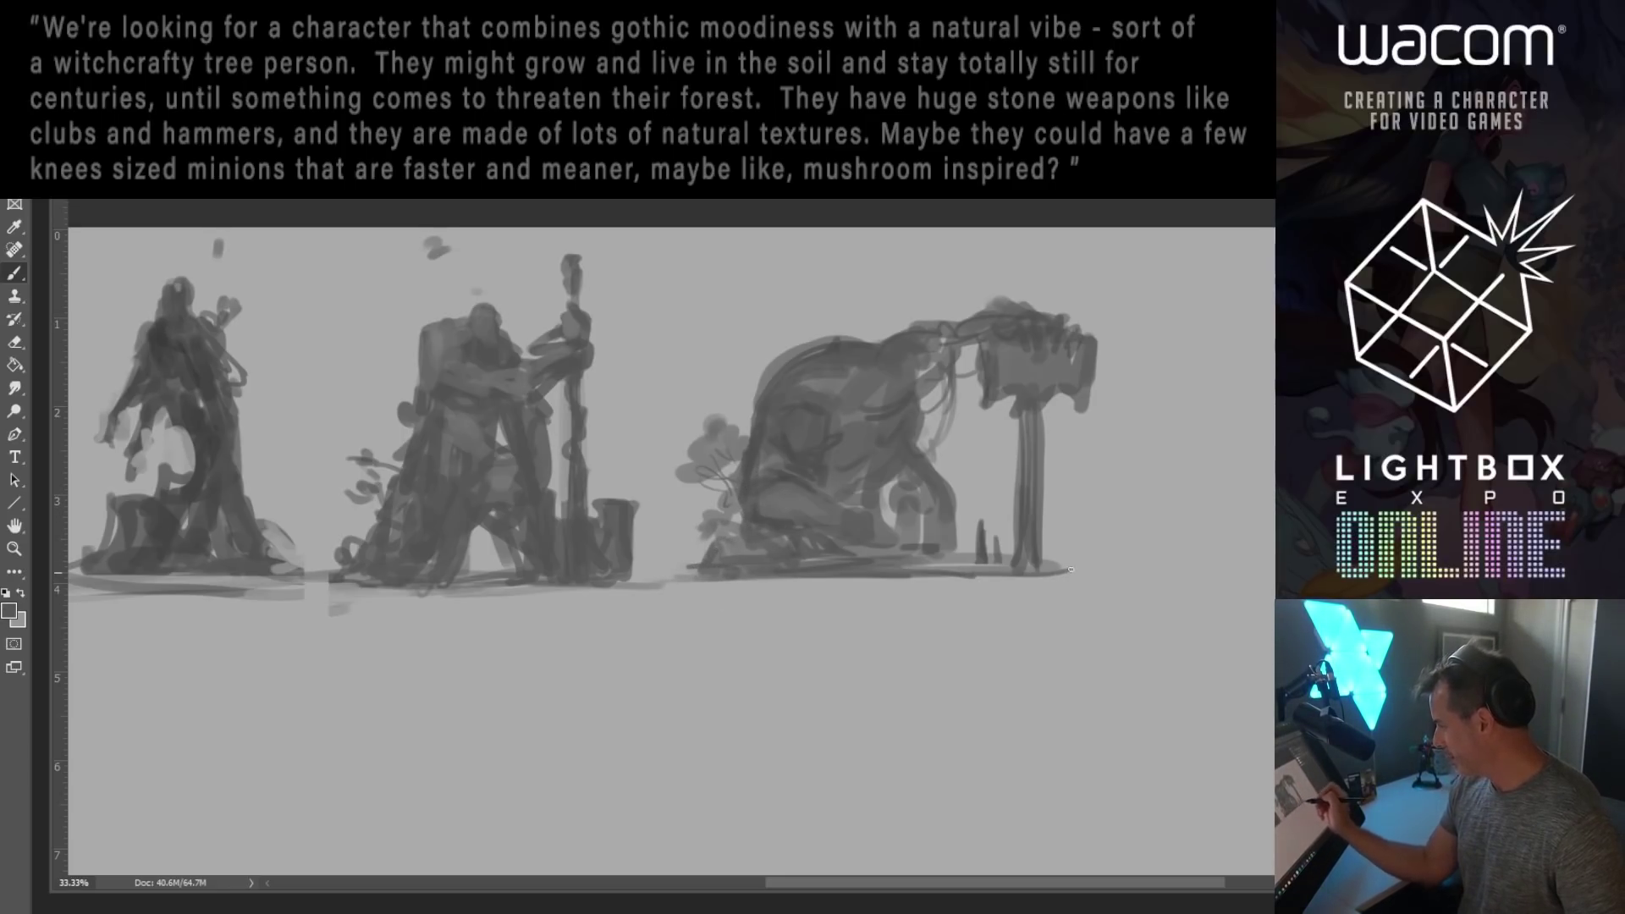
Step: Switch the foreground colour to near-white and paint rim highlights on the third figure, its plant, and the second figure's head and arms
click(9, 610)
click(1247, 377)
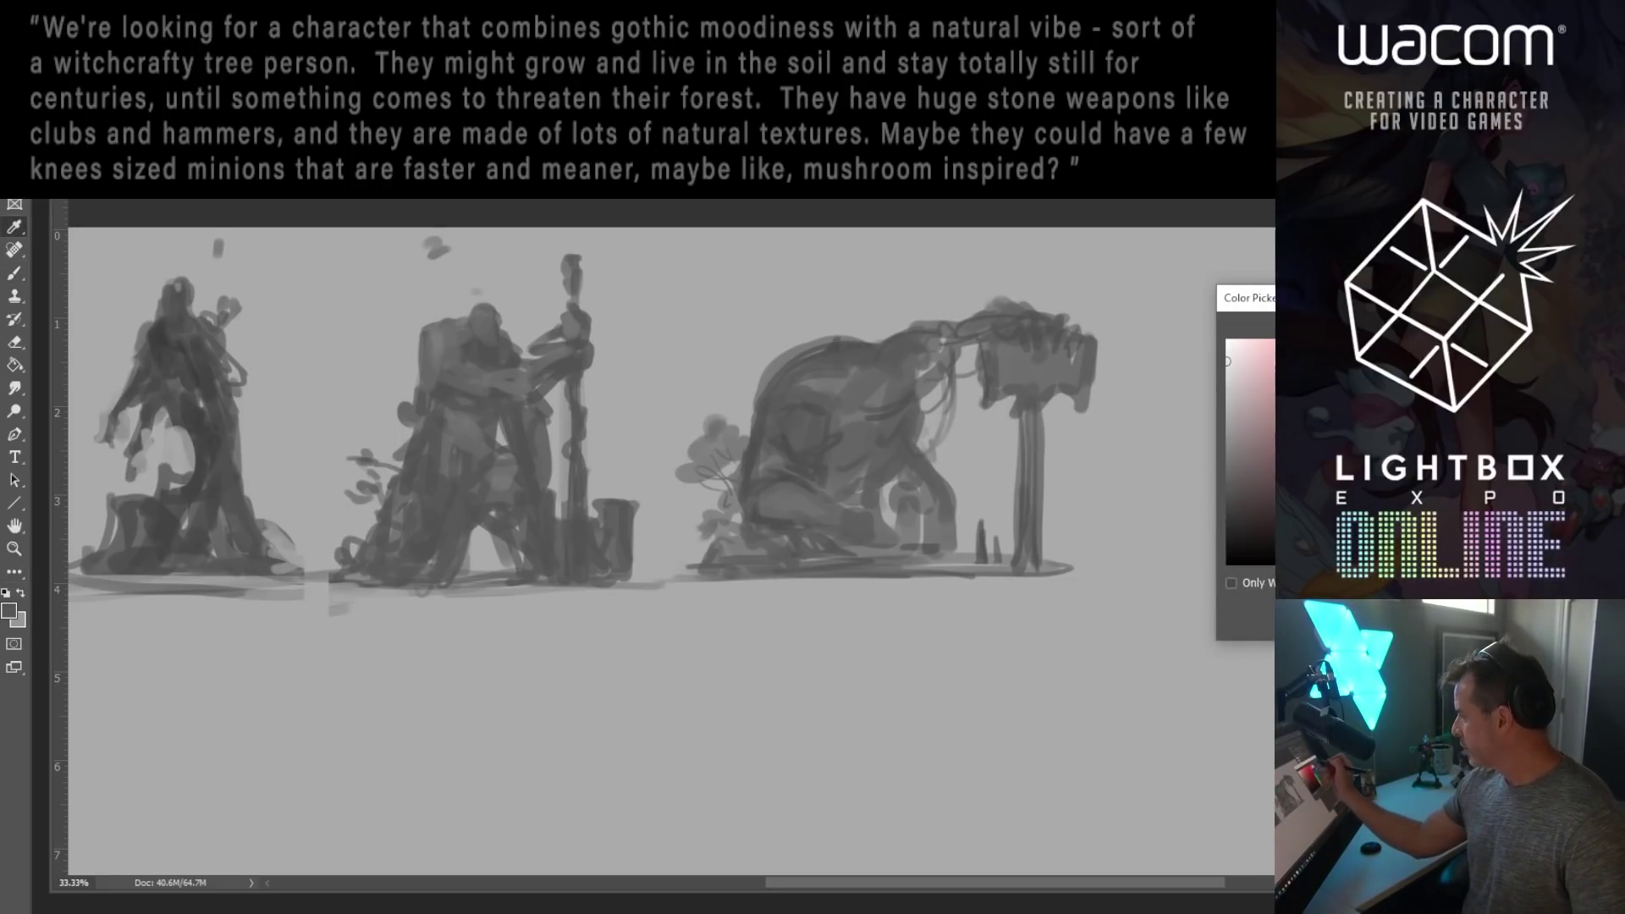
key(Return)
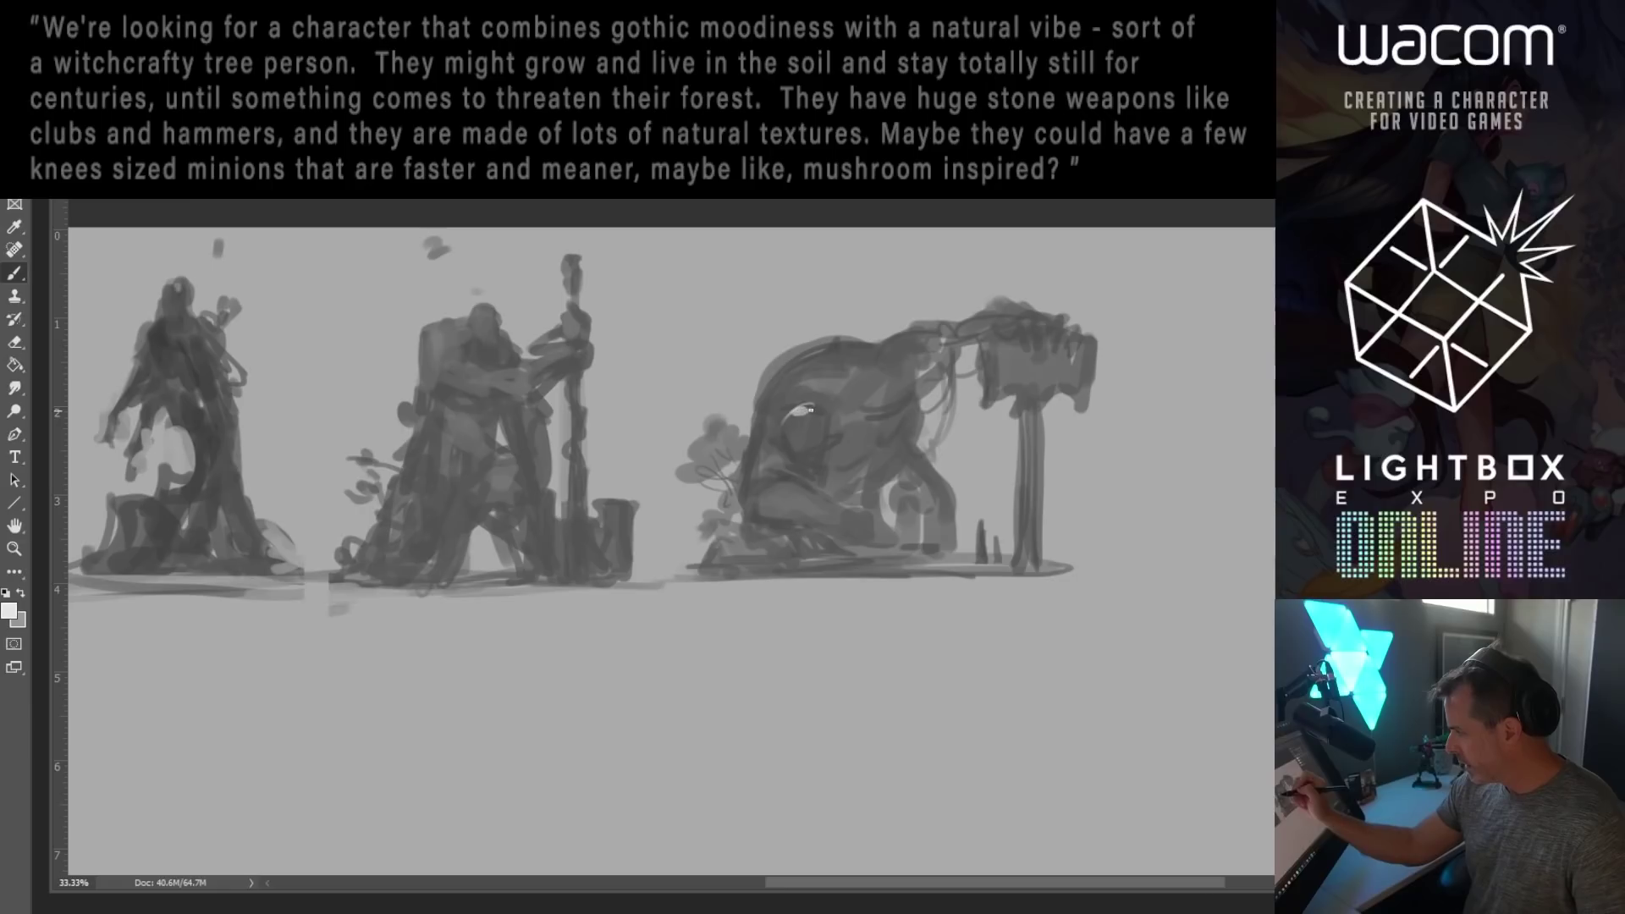
drag(776, 482, 799, 486)
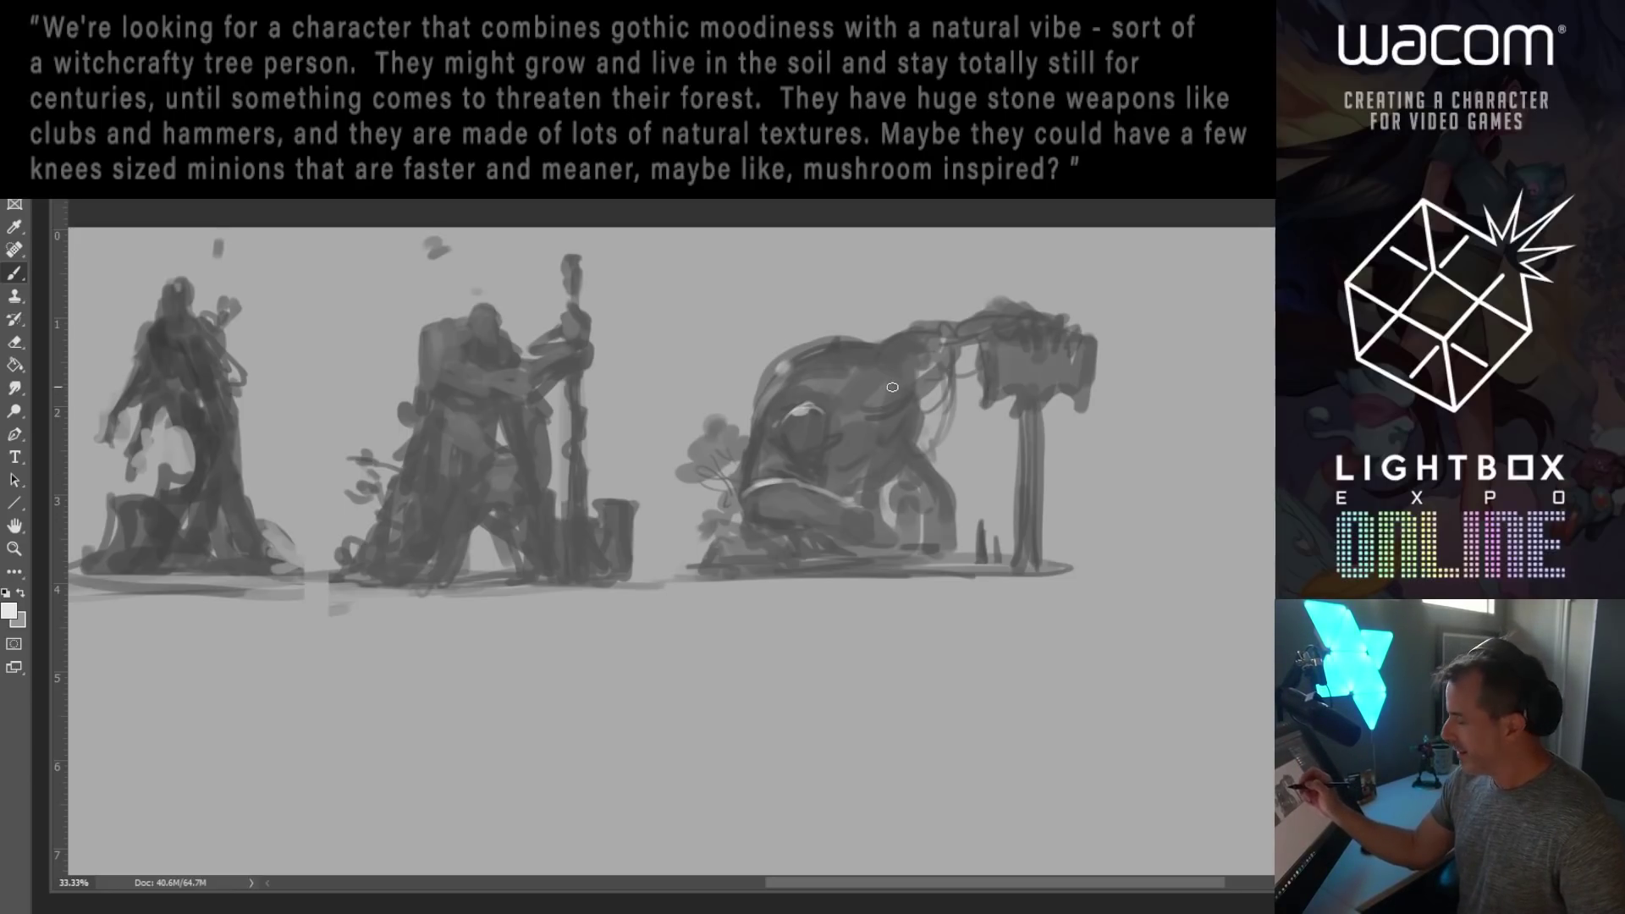
mouse_move(893, 387)
mouse_down()
mouse_move(816, 384)
mouse_move(826, 397)
mouse_move(776, 437)
mouse_up()
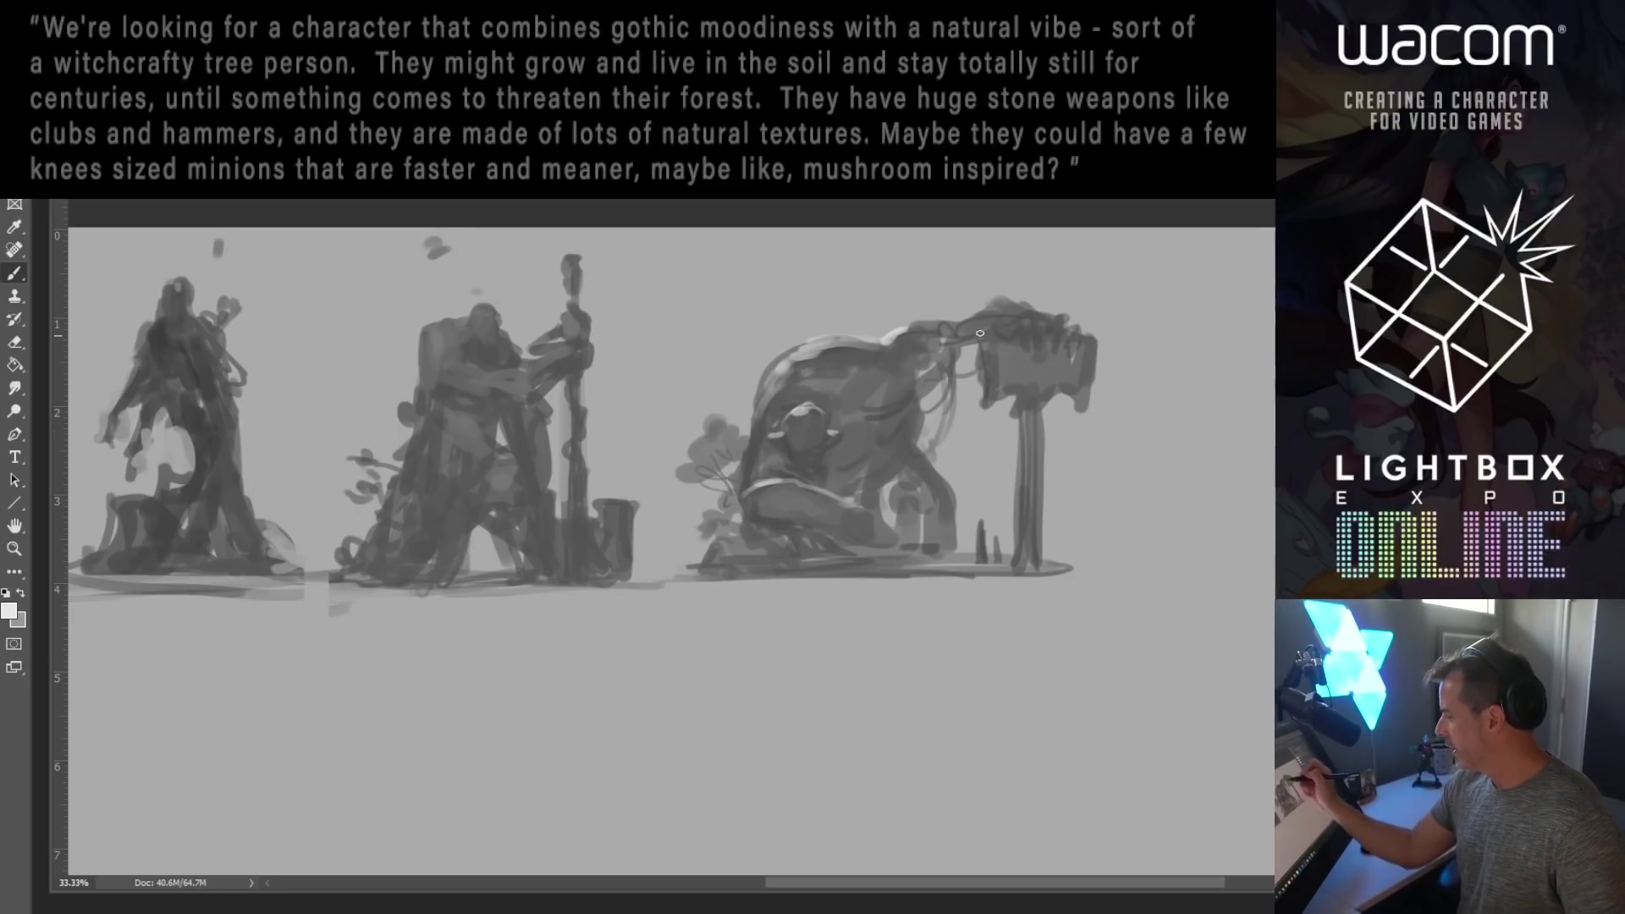
drag(921, 444, 884, 493)
drag(711, 426, 738, 433)
mouse_move(468, 321)
mouse_down()
mouse_move(475, 303)
mouse_move(461, 332)
mouse_move(497, 369)
mouse_move(536, 350)
mouse_up()
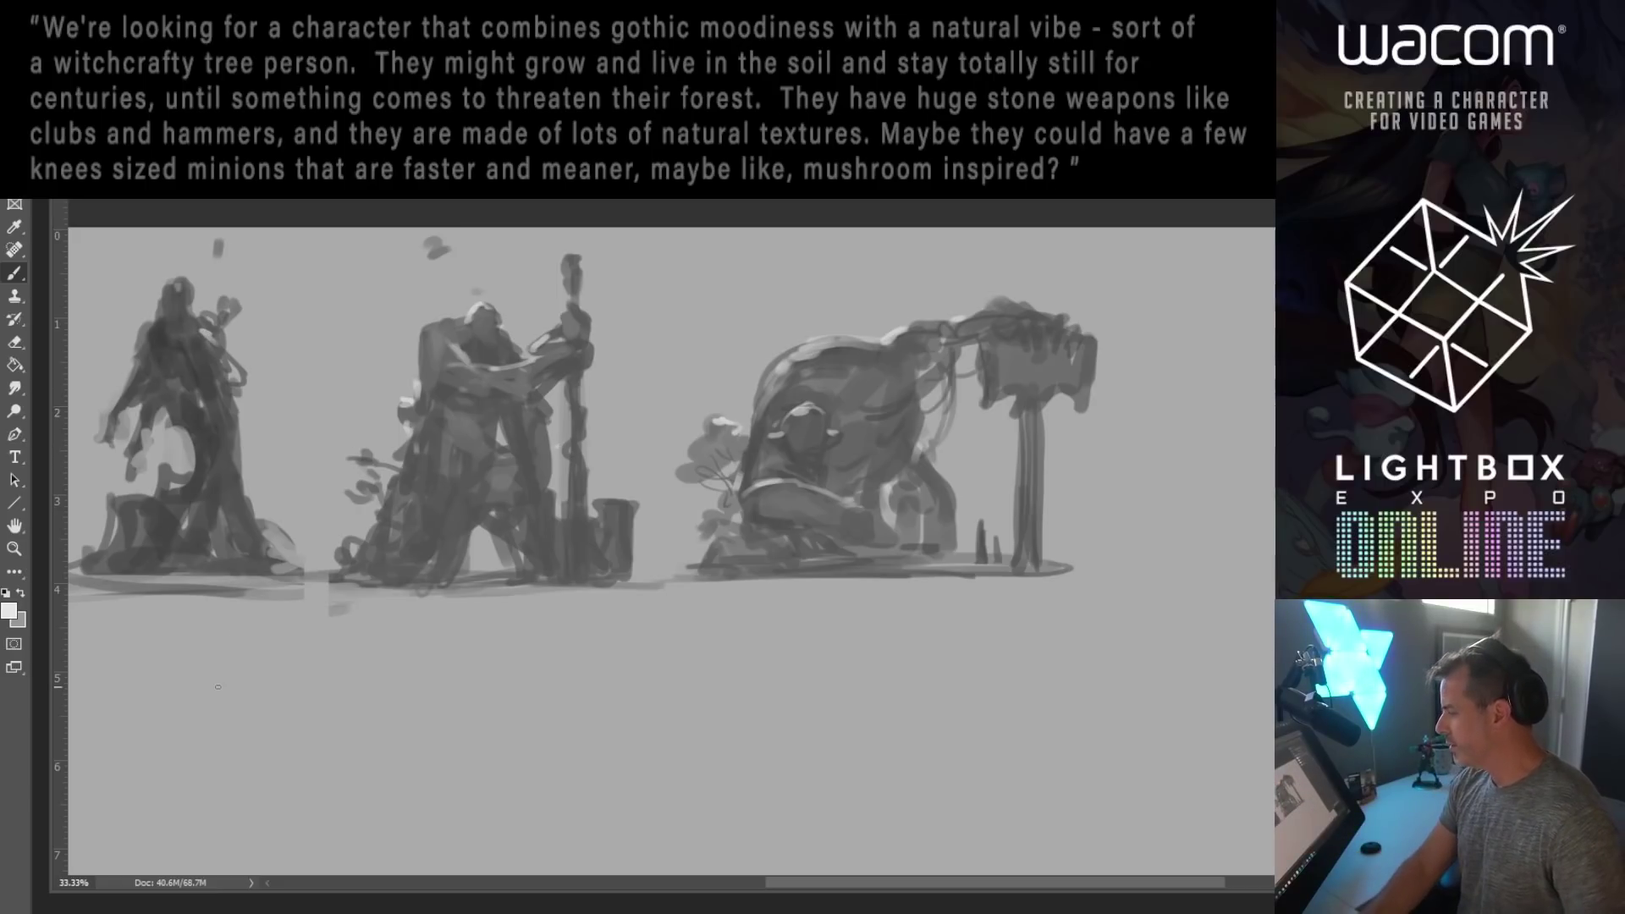
Step: Repaint the block at the foot of the second figure's staff as a rounded stone with lighter grey spots
mouse_move(687, 550)
mouse_down()
mouse_move(798, 519)
mouse_move(795, 488)
mouse_up()
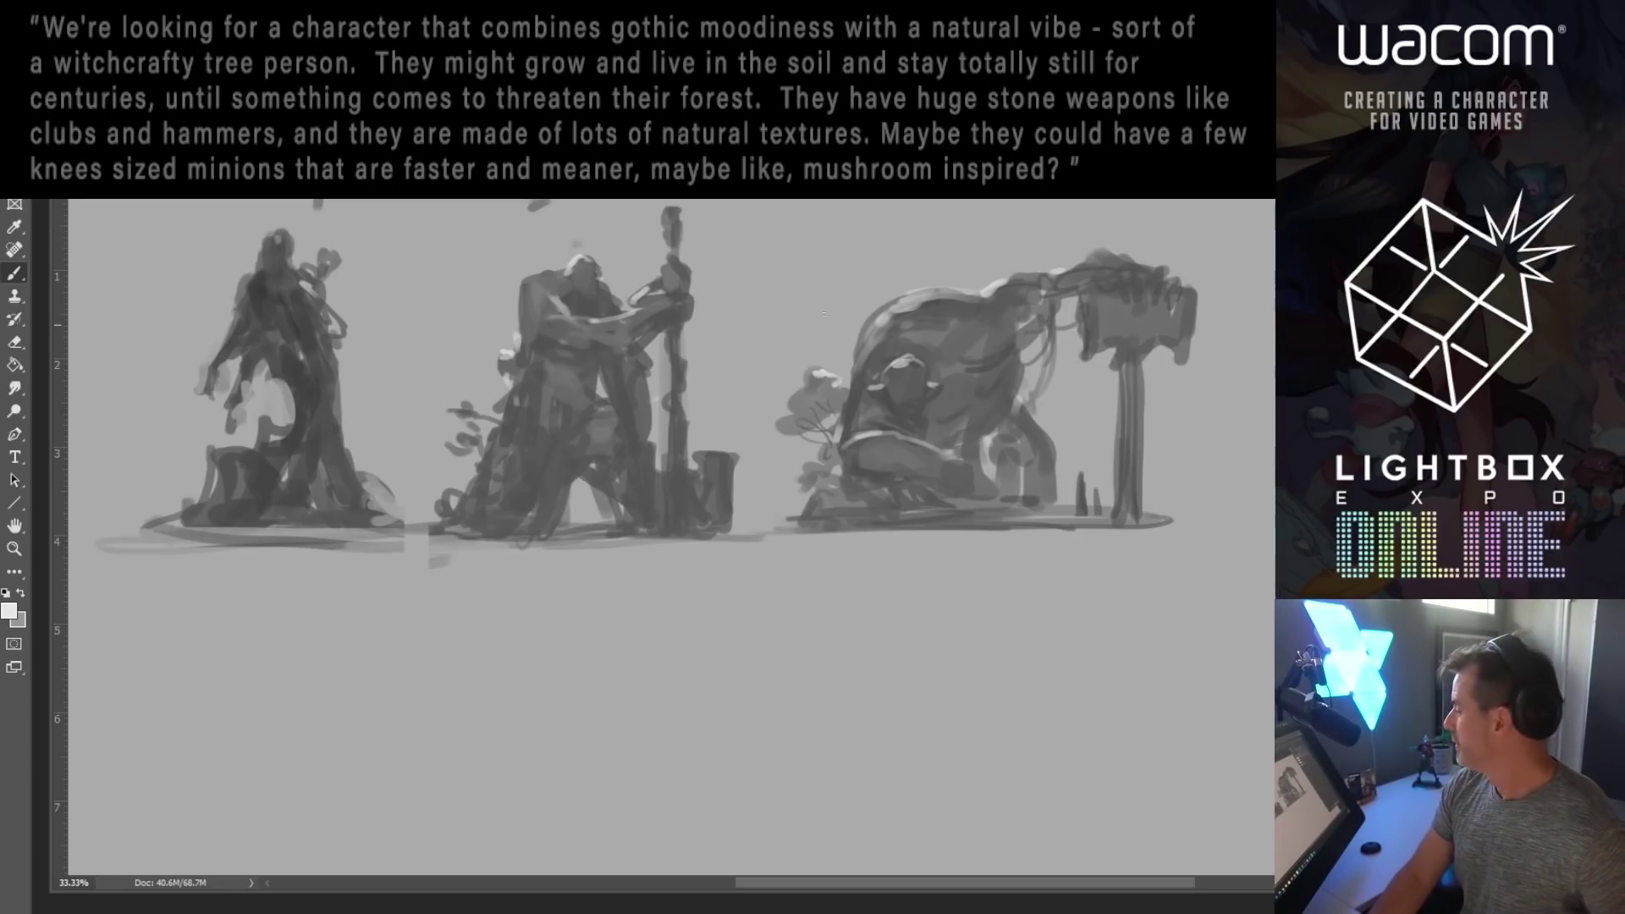
mouse_move(652, 368)
mouse_down()
mouse_move(728, 354)
mouse_move(802, 312)
mouse_up()
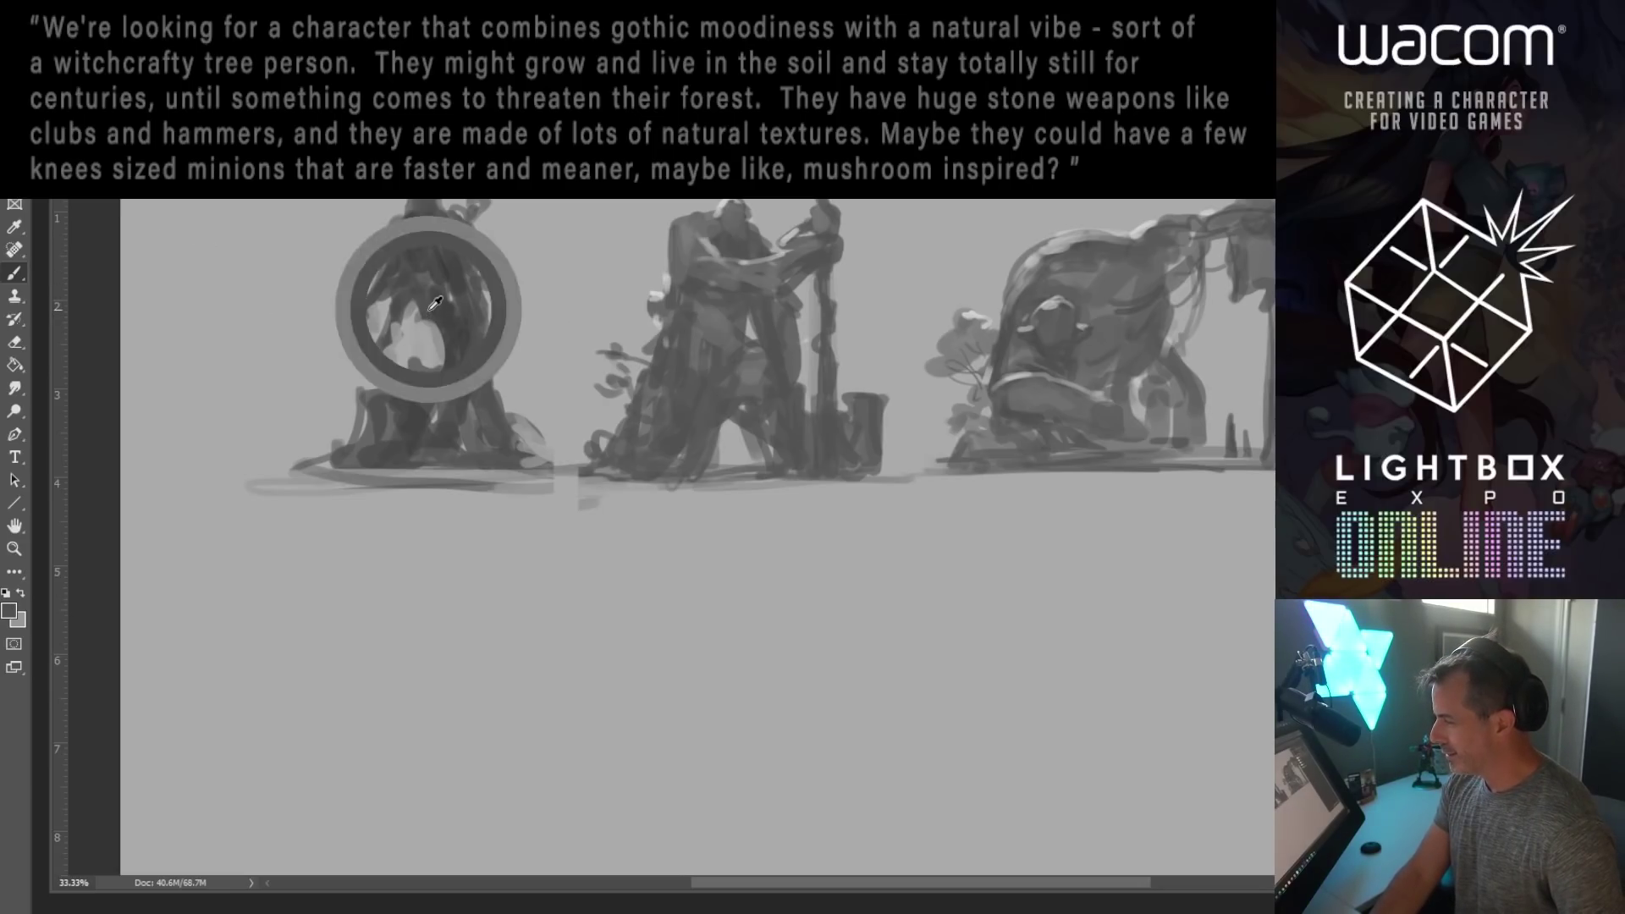
scroll(668, 606, down, 3)
scroll(668, 606, left, 2)
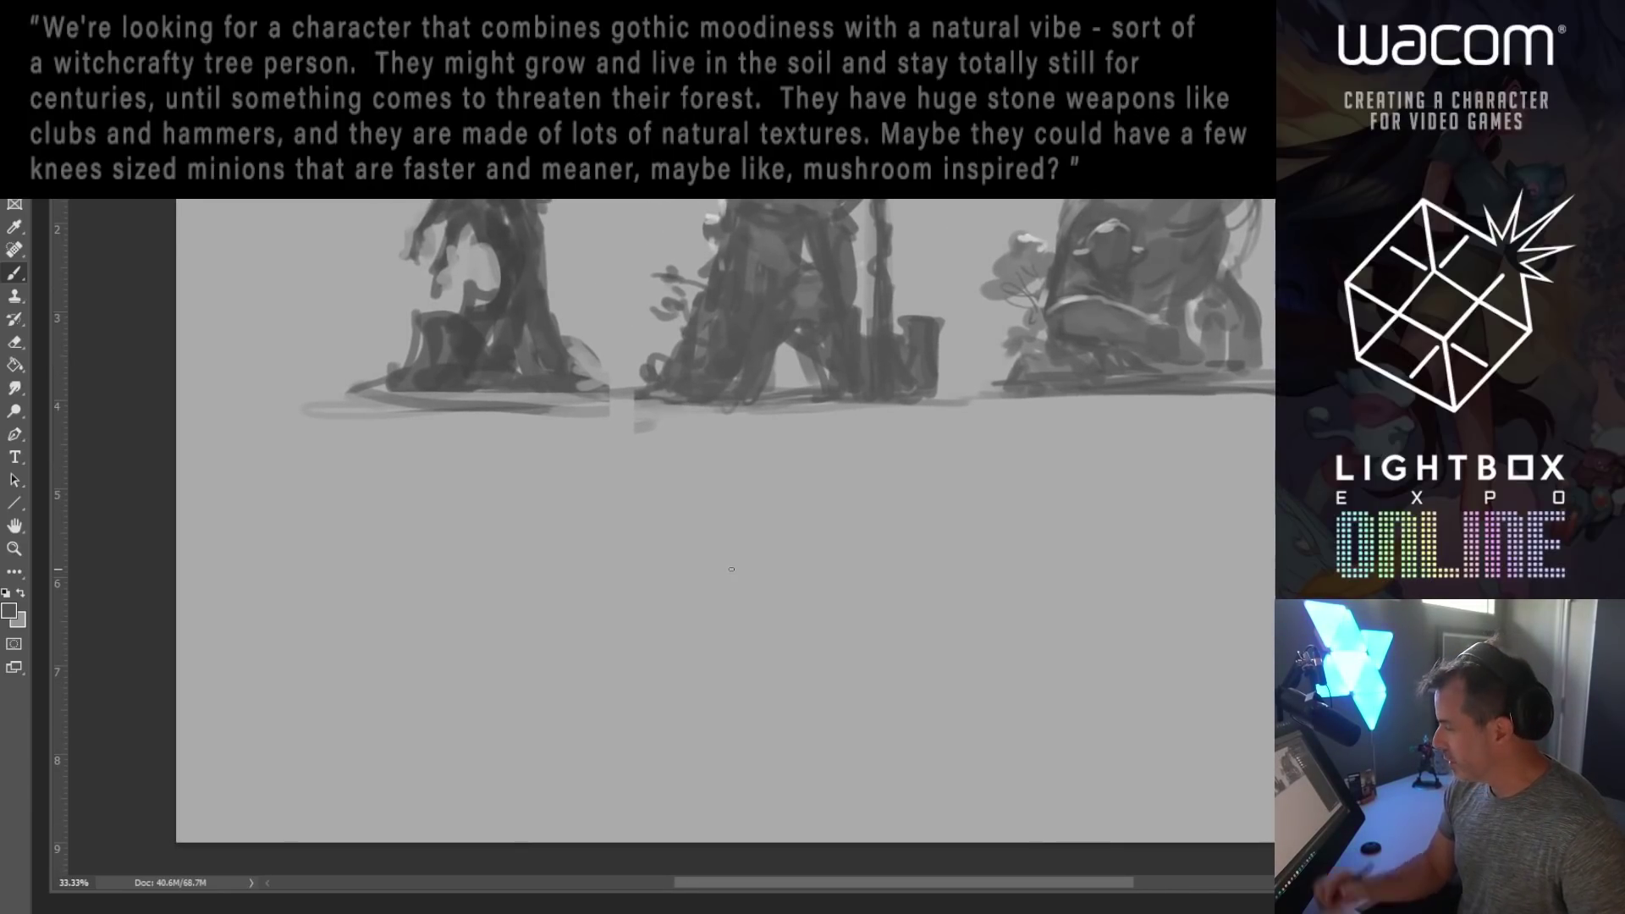
mouse_move(931, 376)
mouse_down()
mouse_move(927, 391)
mouse_move(931, 317)
mouse_move(903, 344)
mouse_move(941, 397)
mouse_up()
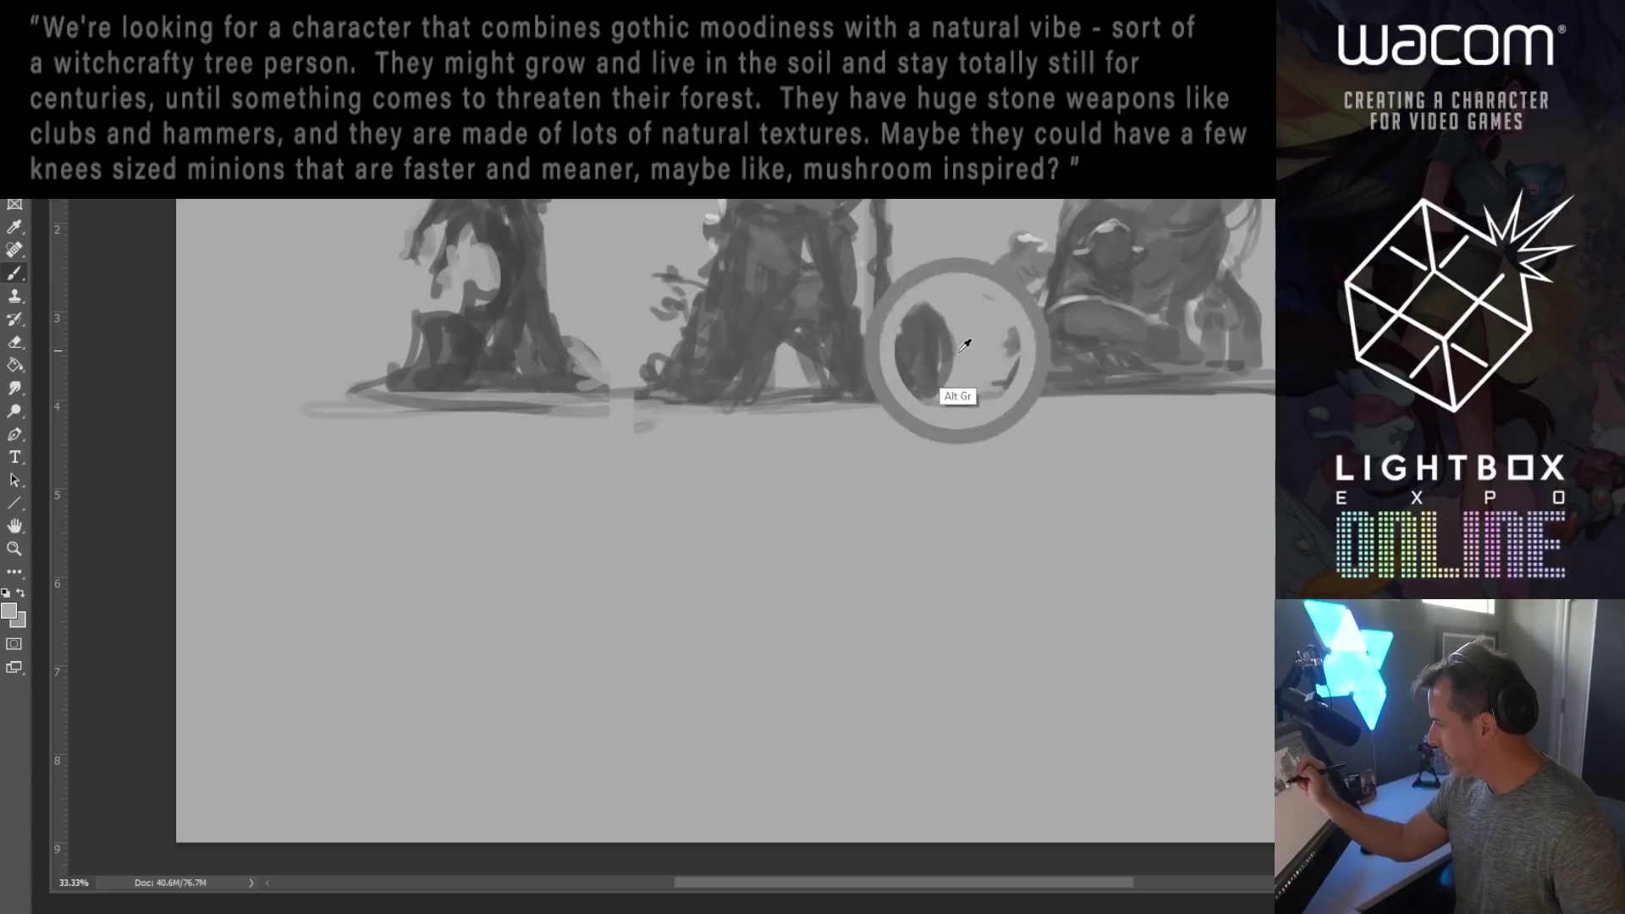
drag(916, 325, 927, 322)
mouse_move(929, 377)
mouse_down()
mouse_move(912, 337)
mouse_move(912, 382)
mouse_up()
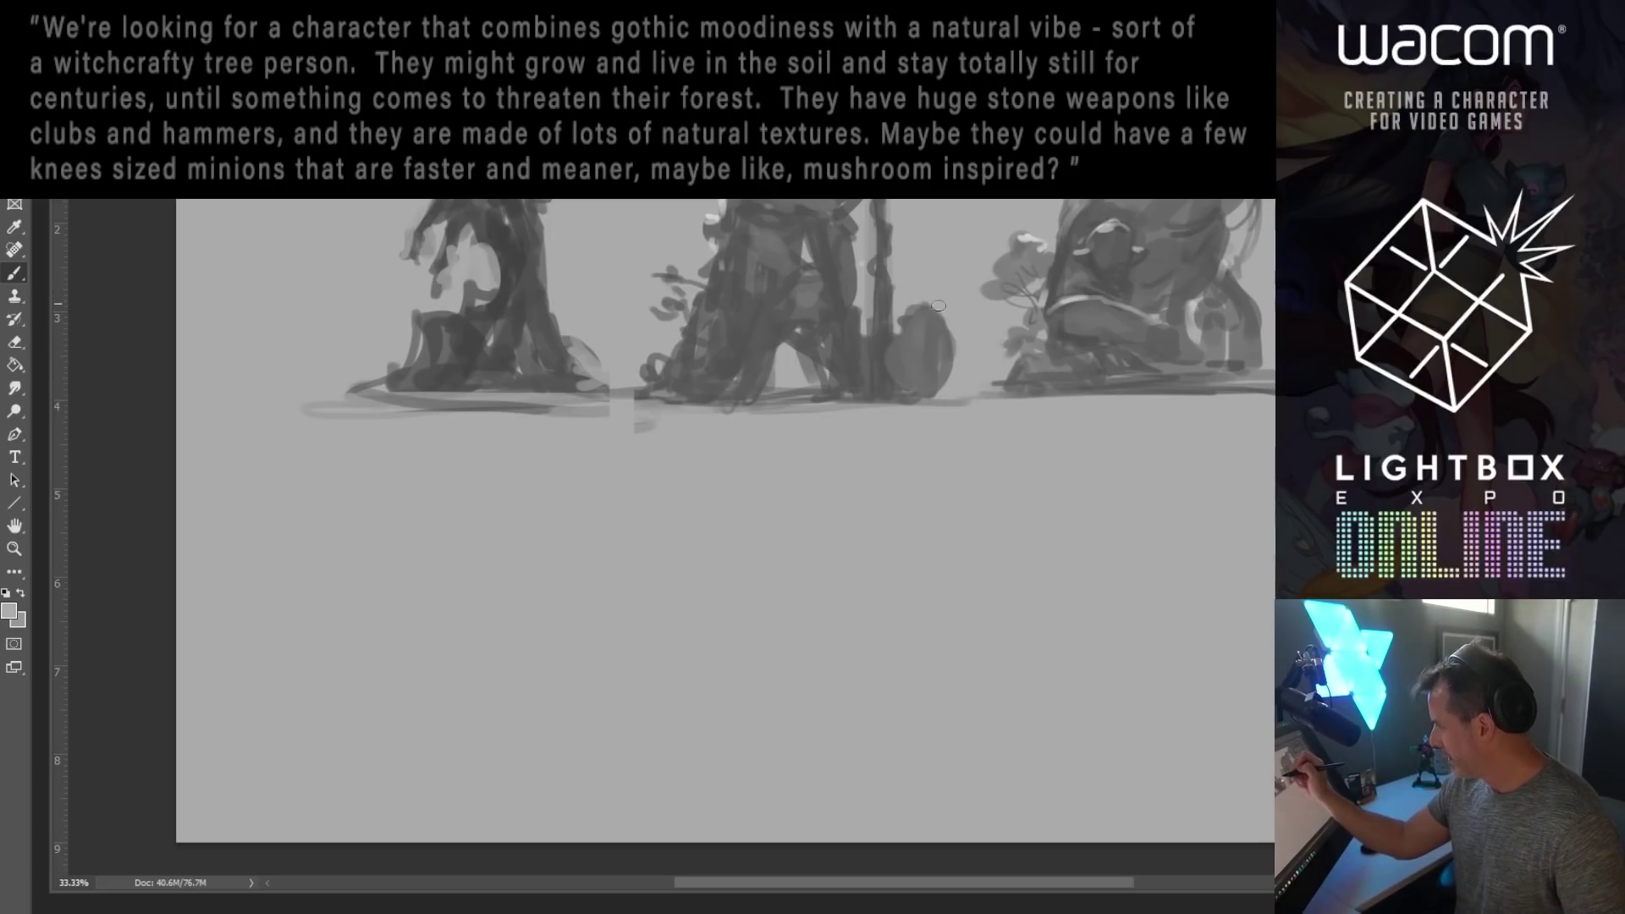
drag(913, 357, 914, 320)
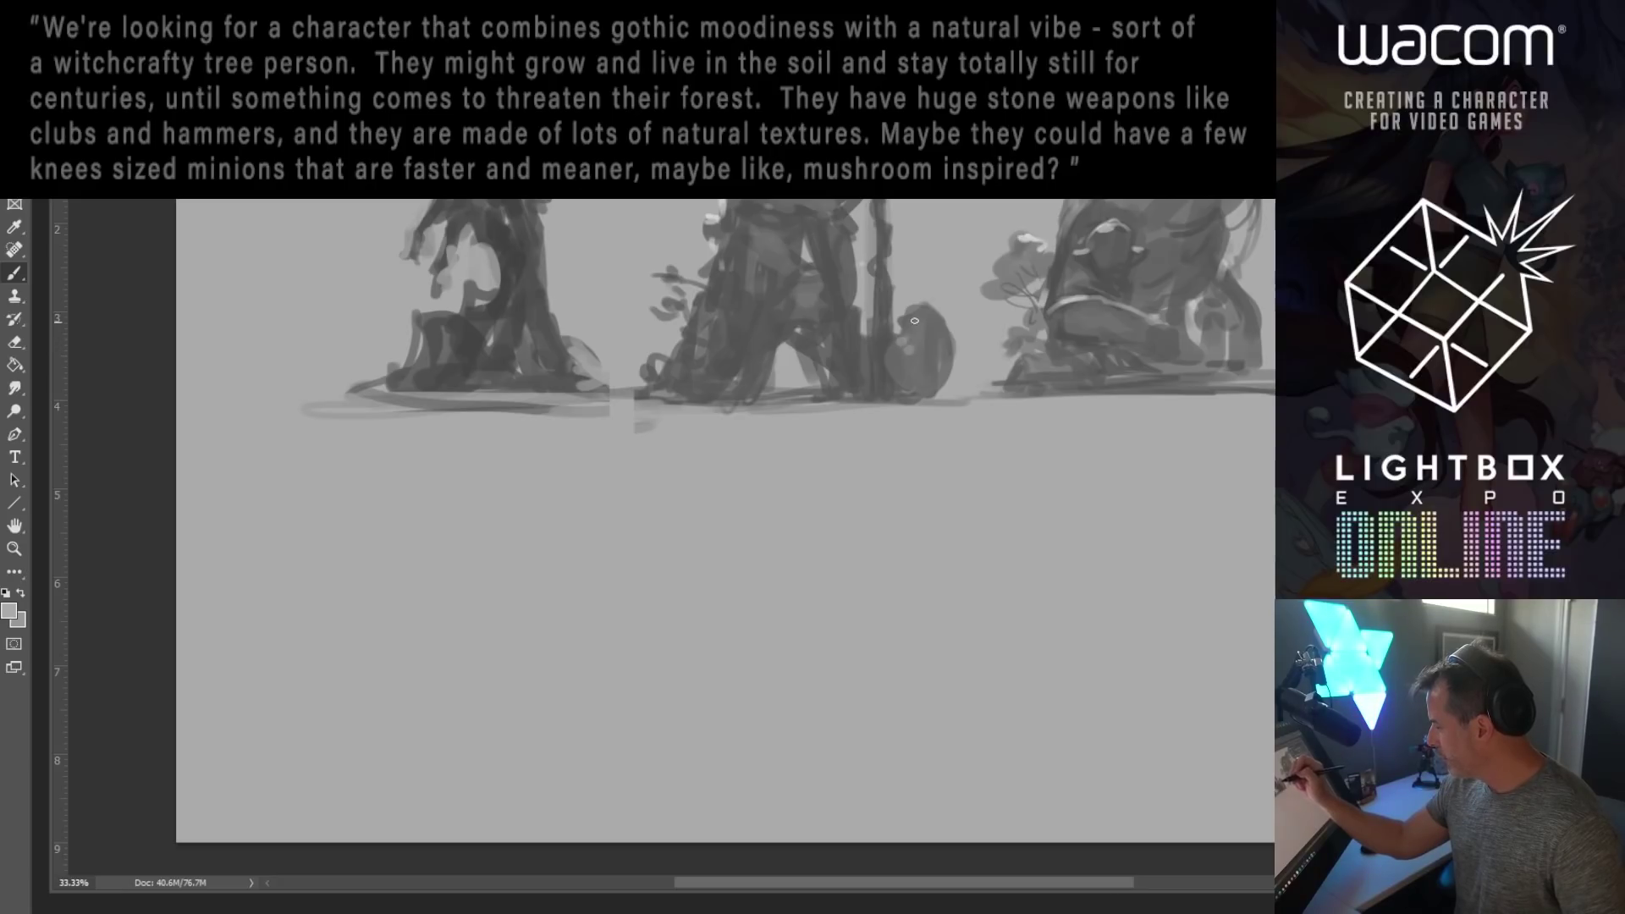
drag(926, 379, 907, 376)
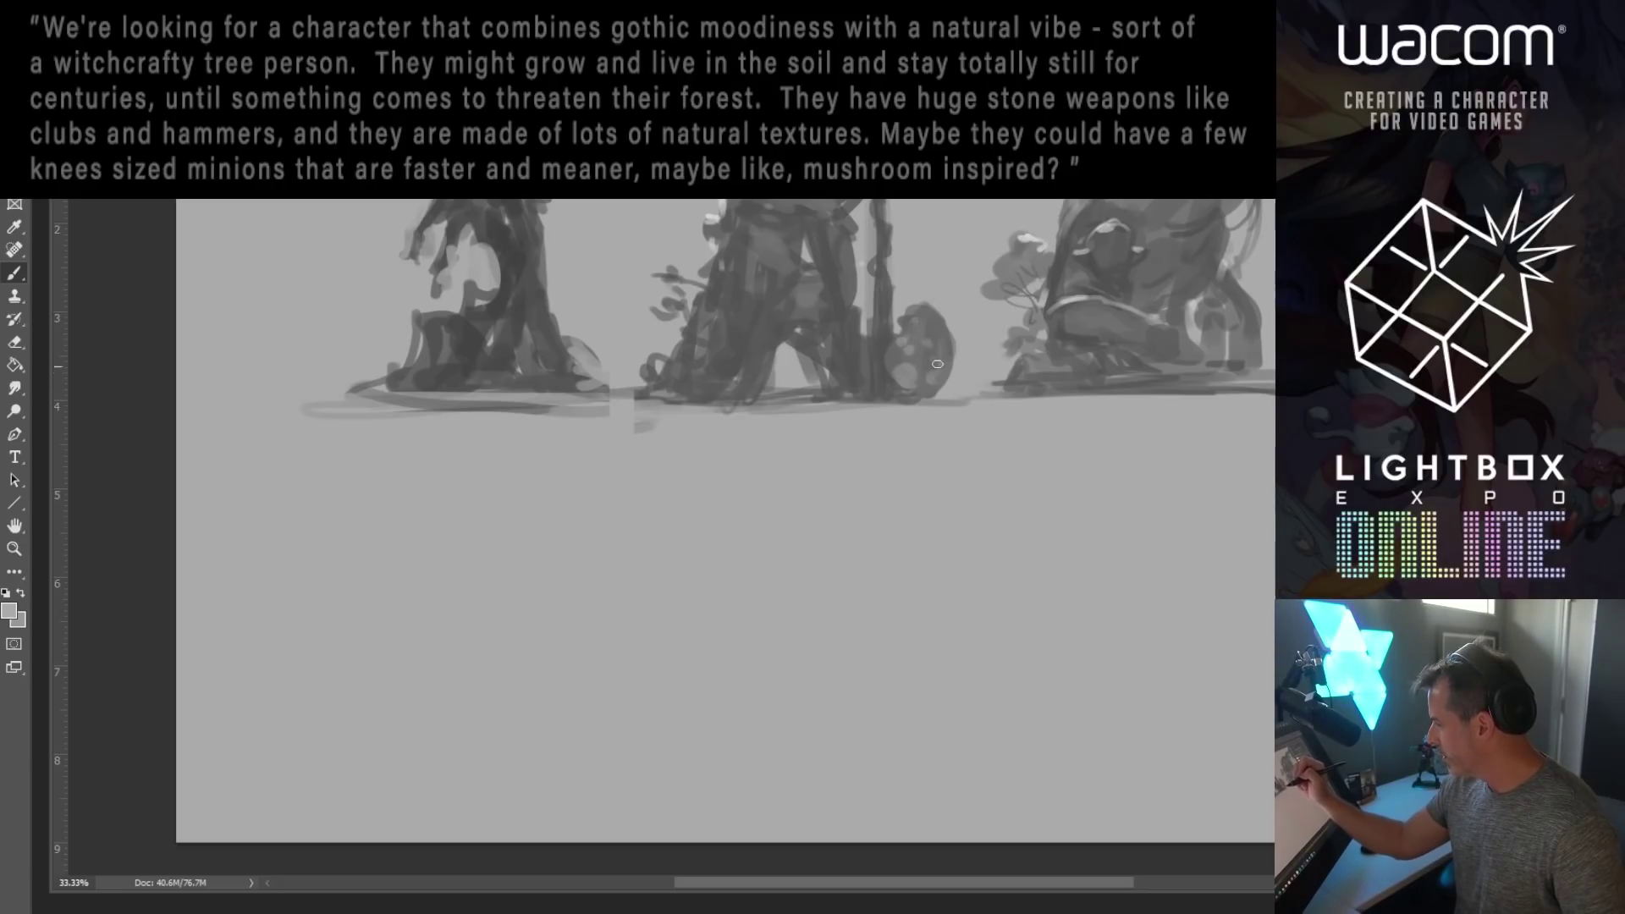
Step: Sample greys from the second figure and paint a rounded mass on the other side of its staff's base
alt+click(885, 329)
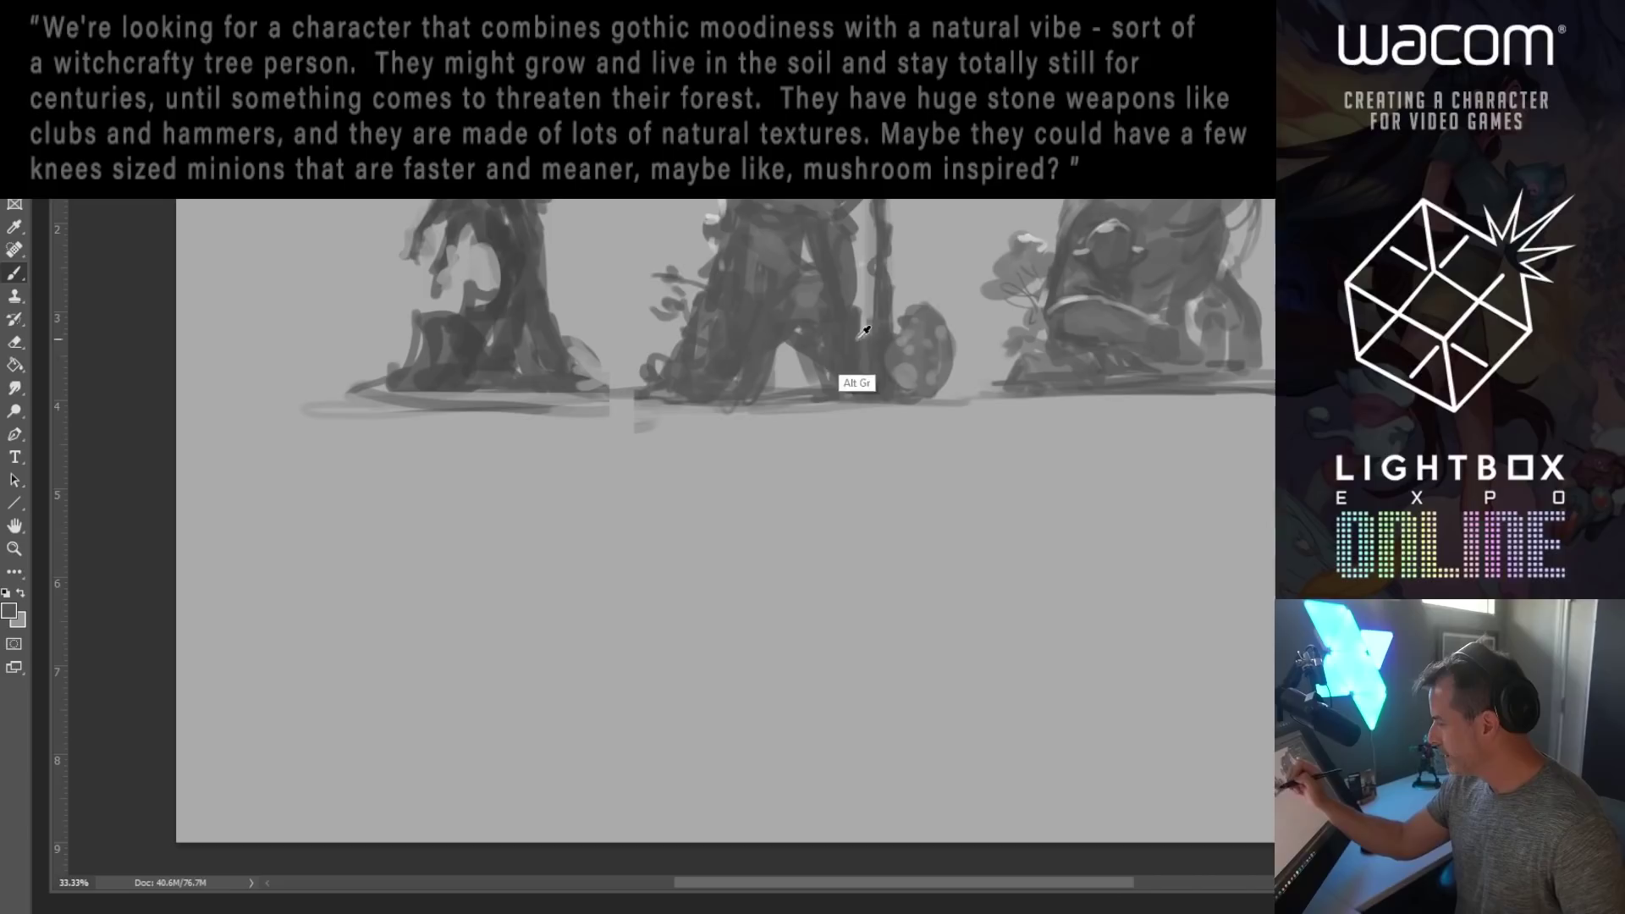
alt+click(850, 337)
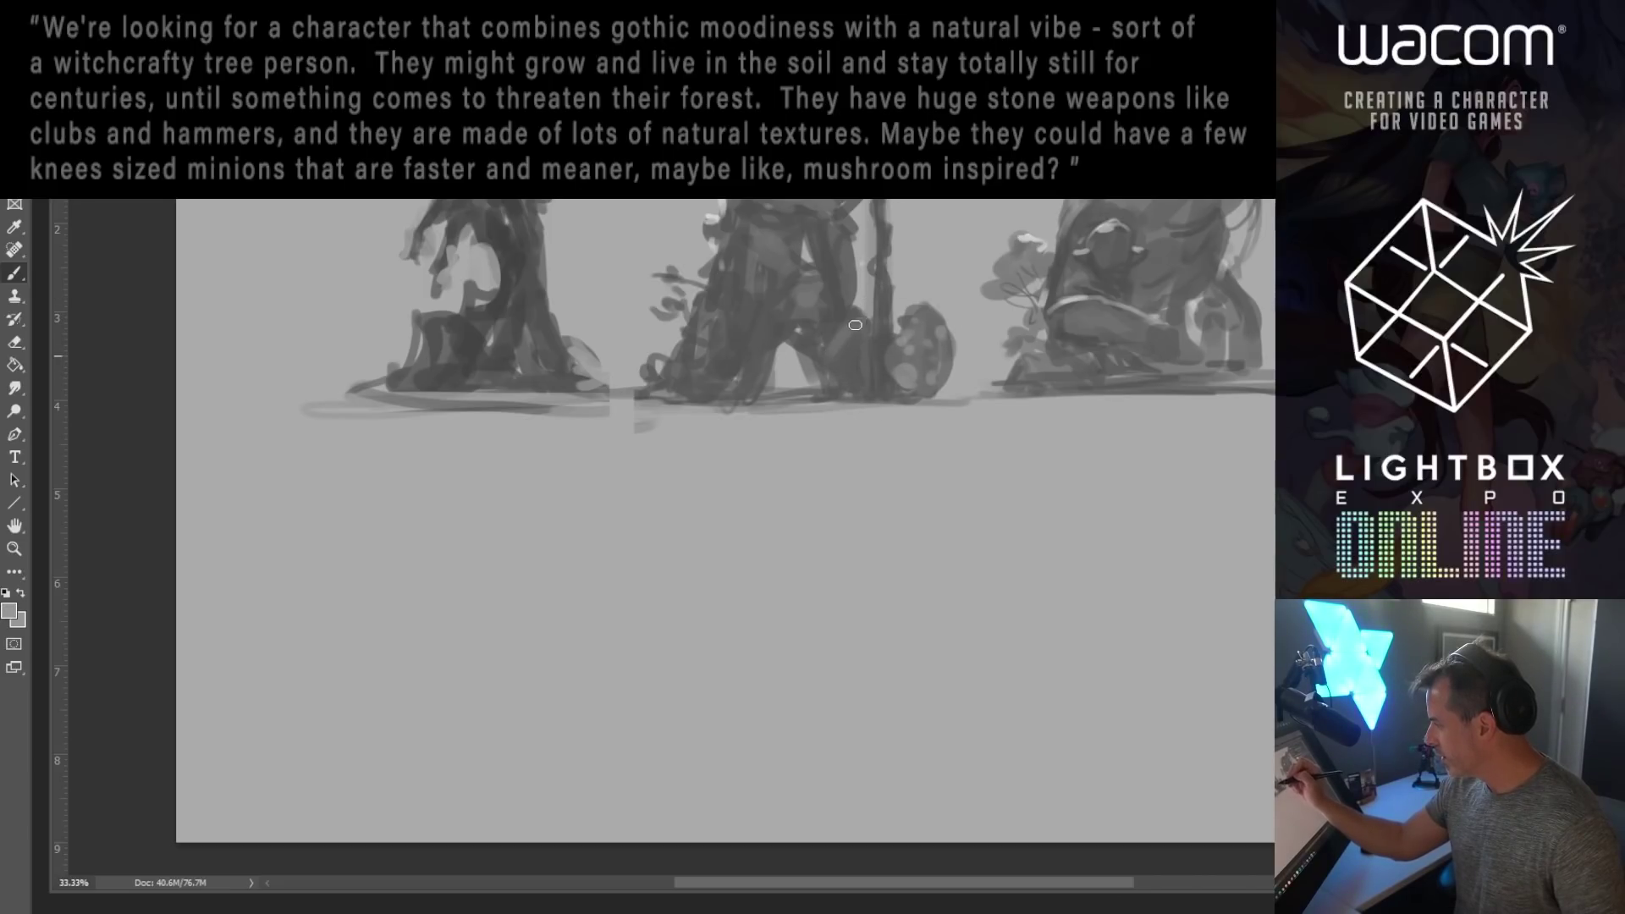
alt+click(848, 303)
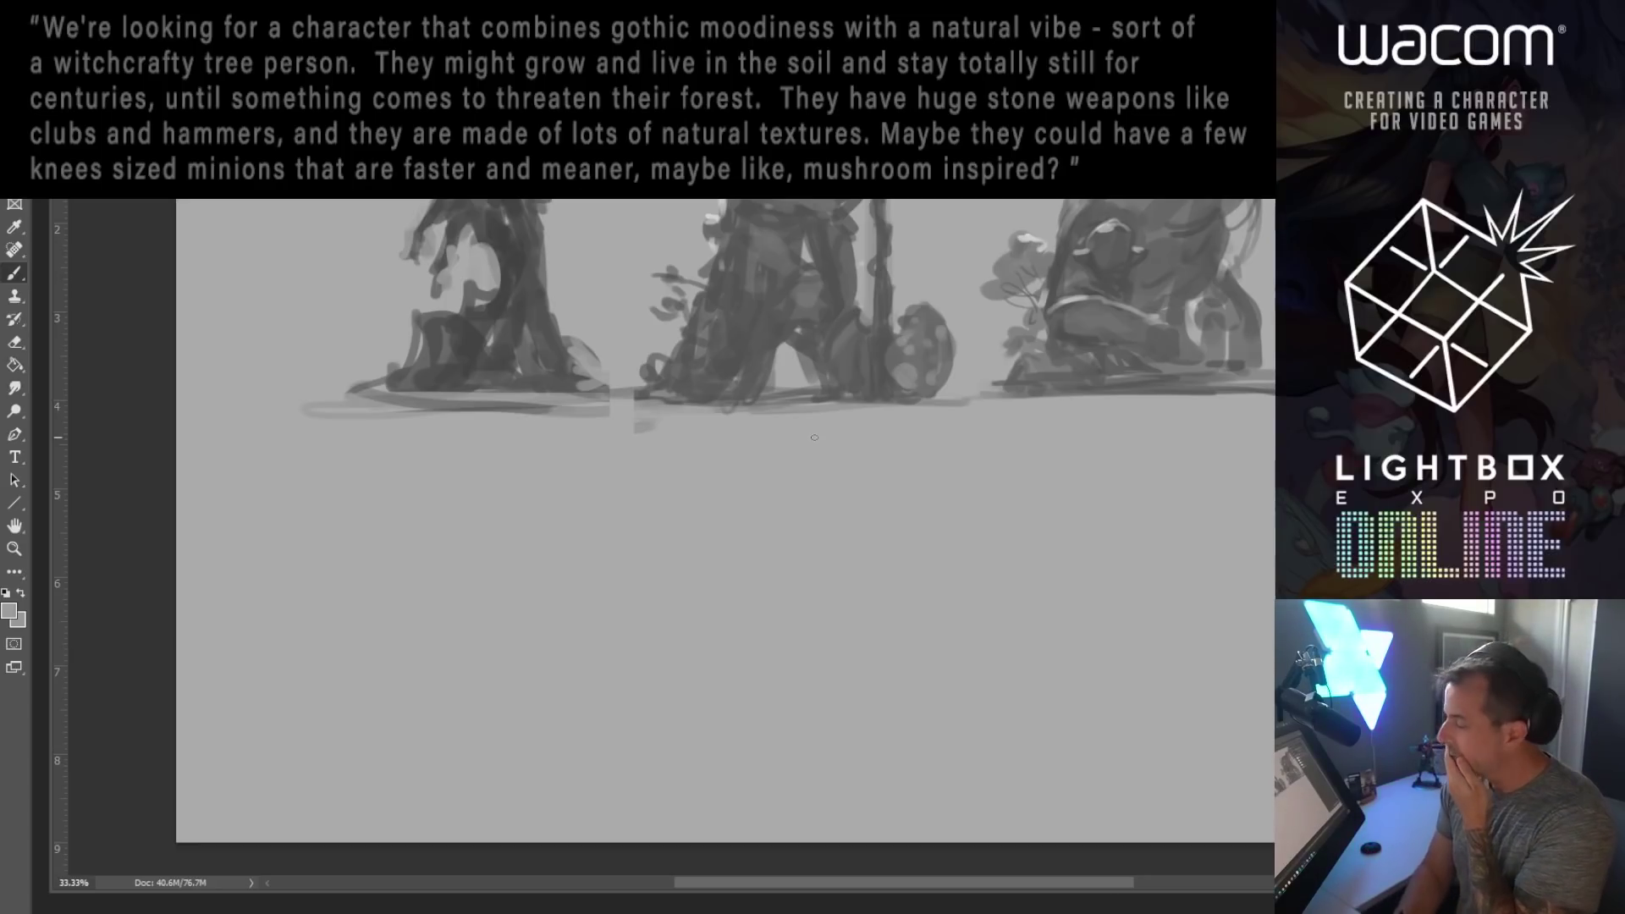
Step: Deepen the dark grey shadow between the third figure's head and thigh
mouse_move(841, 436)
mouse_down()
mouse_move(773, 486)
mouse_move(653, 424)
mouse_up()
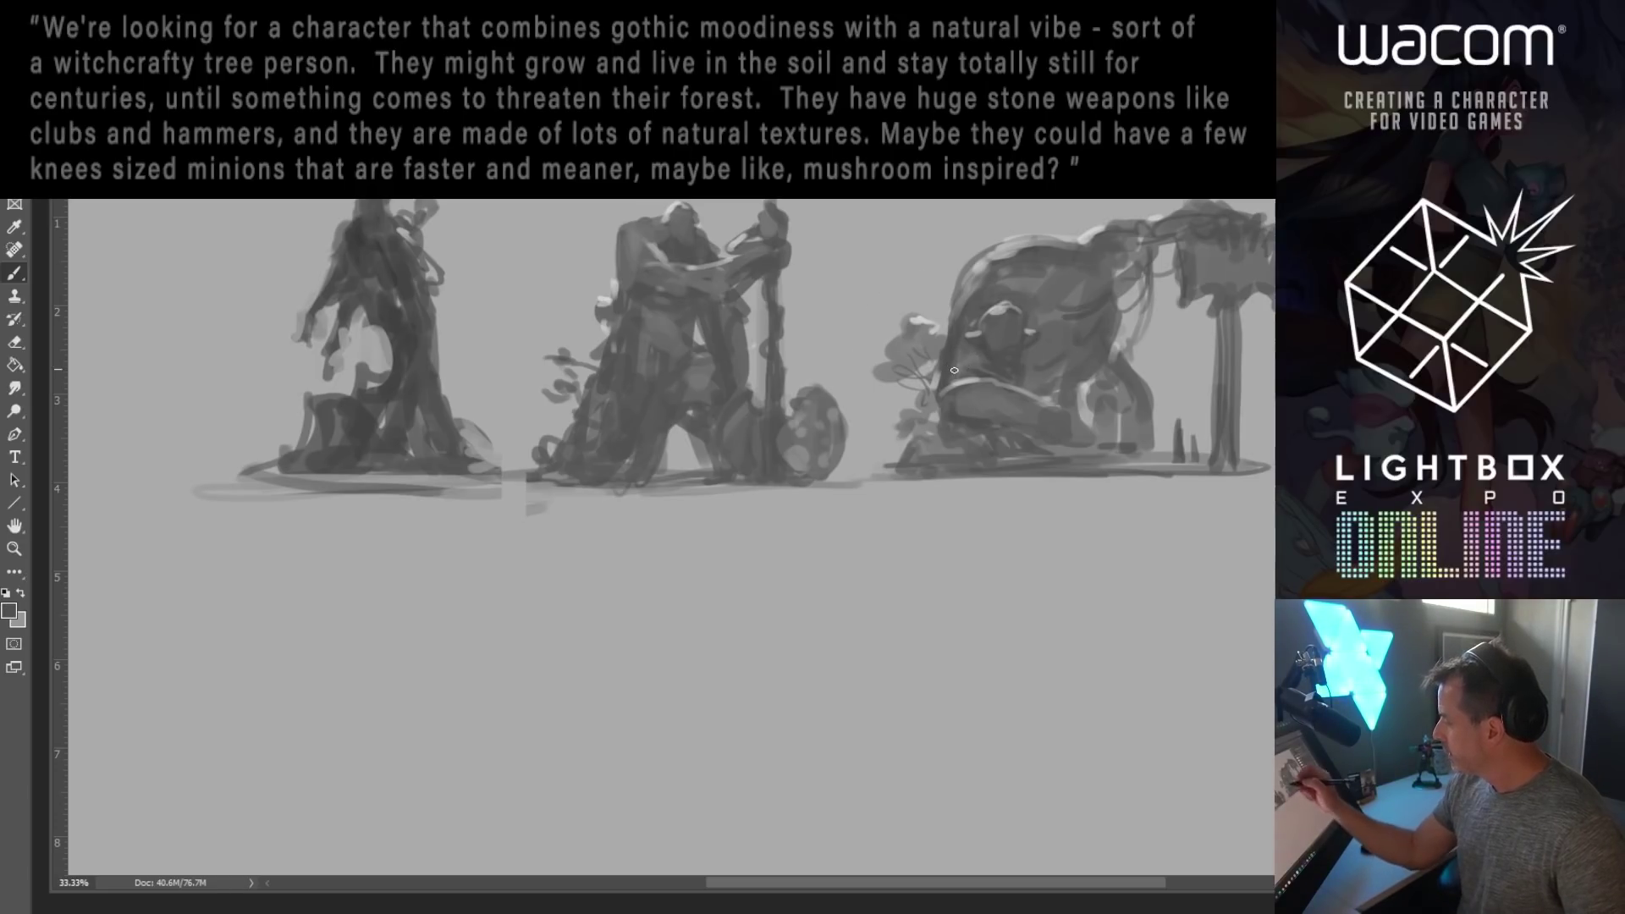
mouse_move(970, 370)
mouse_down()
mouse_move(933, 406)
mouse_move(938, 377)
mouse_move(939, 434)
mouse_move(958, 428)
mouse_up()
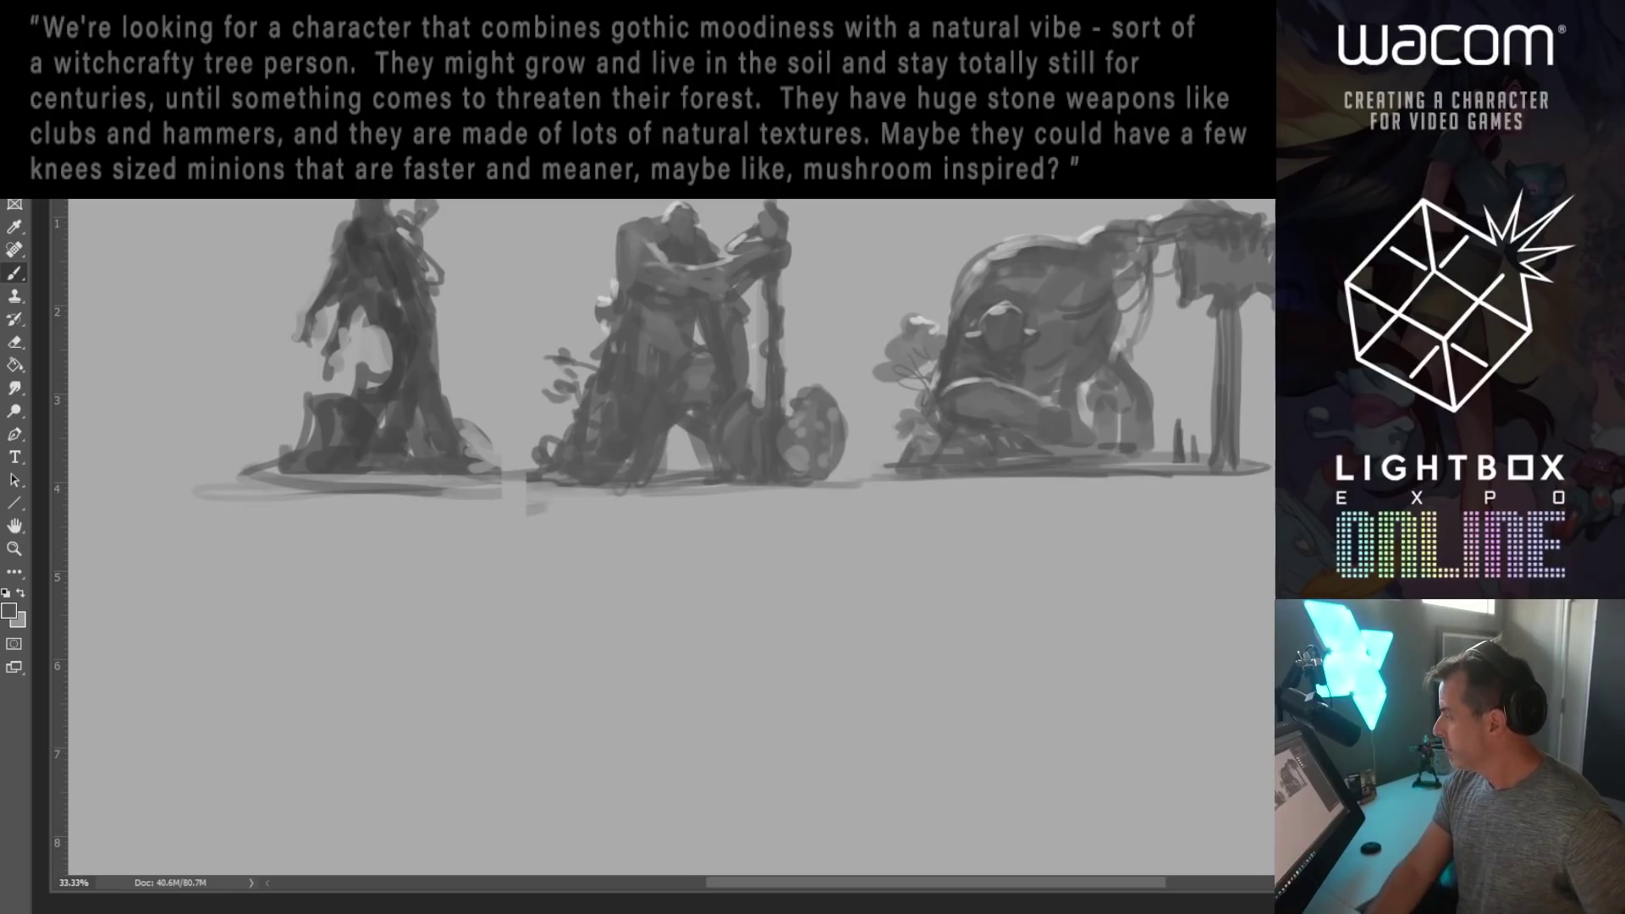
drag(987, 329, 877, 422)
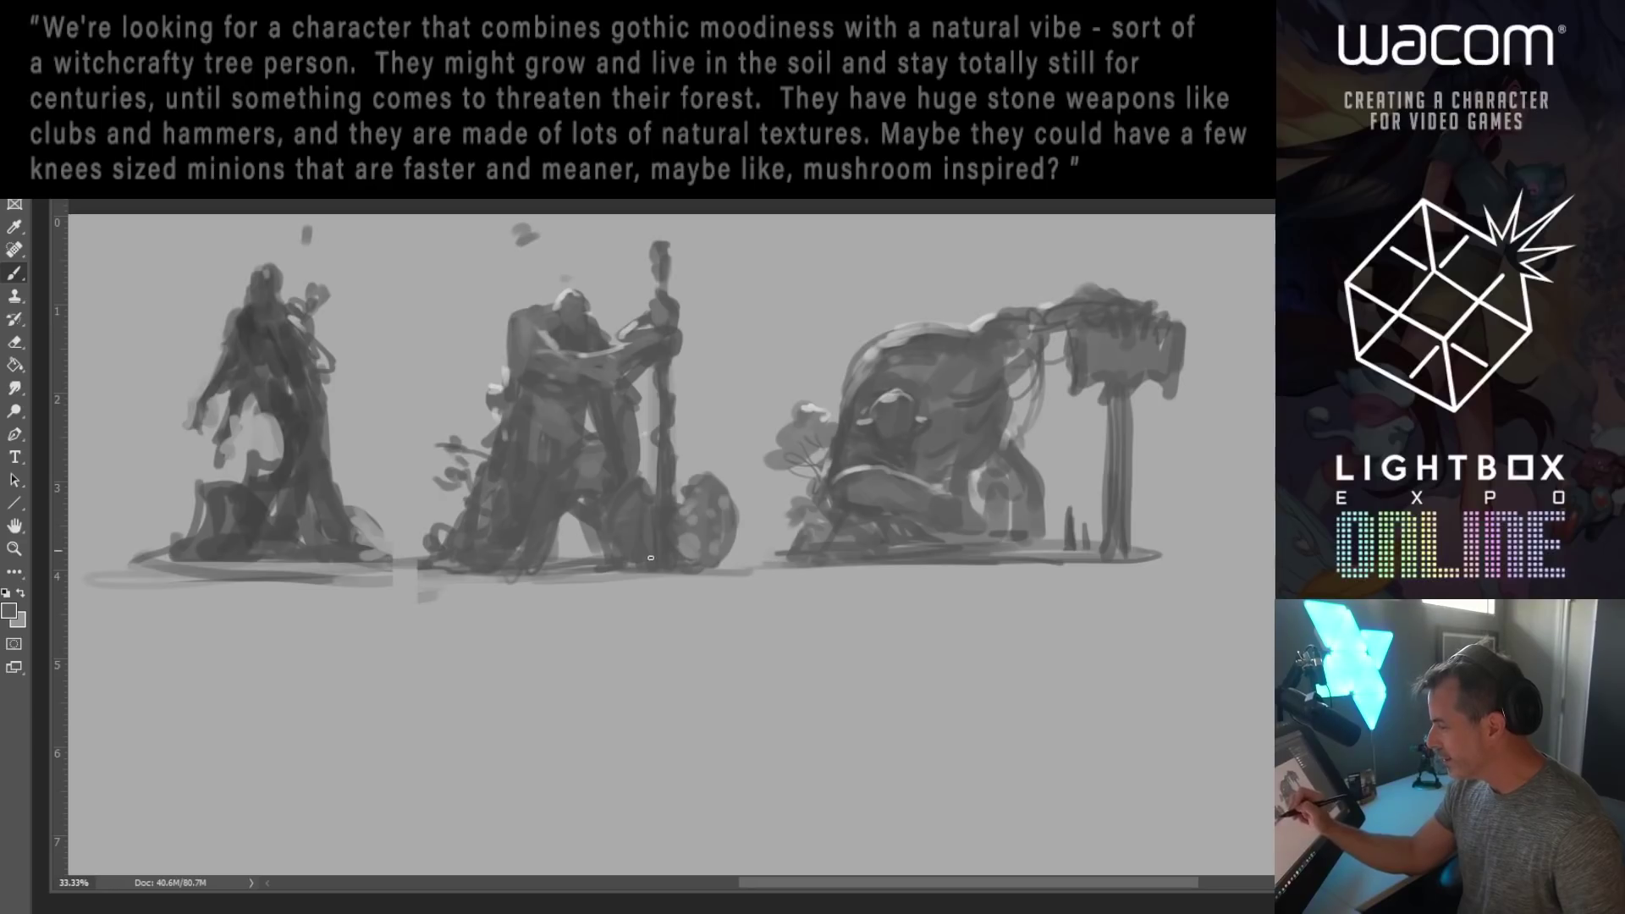
Step: Block in a fourth figure in the empty space below the second, with an angular sloping back and small rounded forms in front
drag(853, 766, 881, 606)
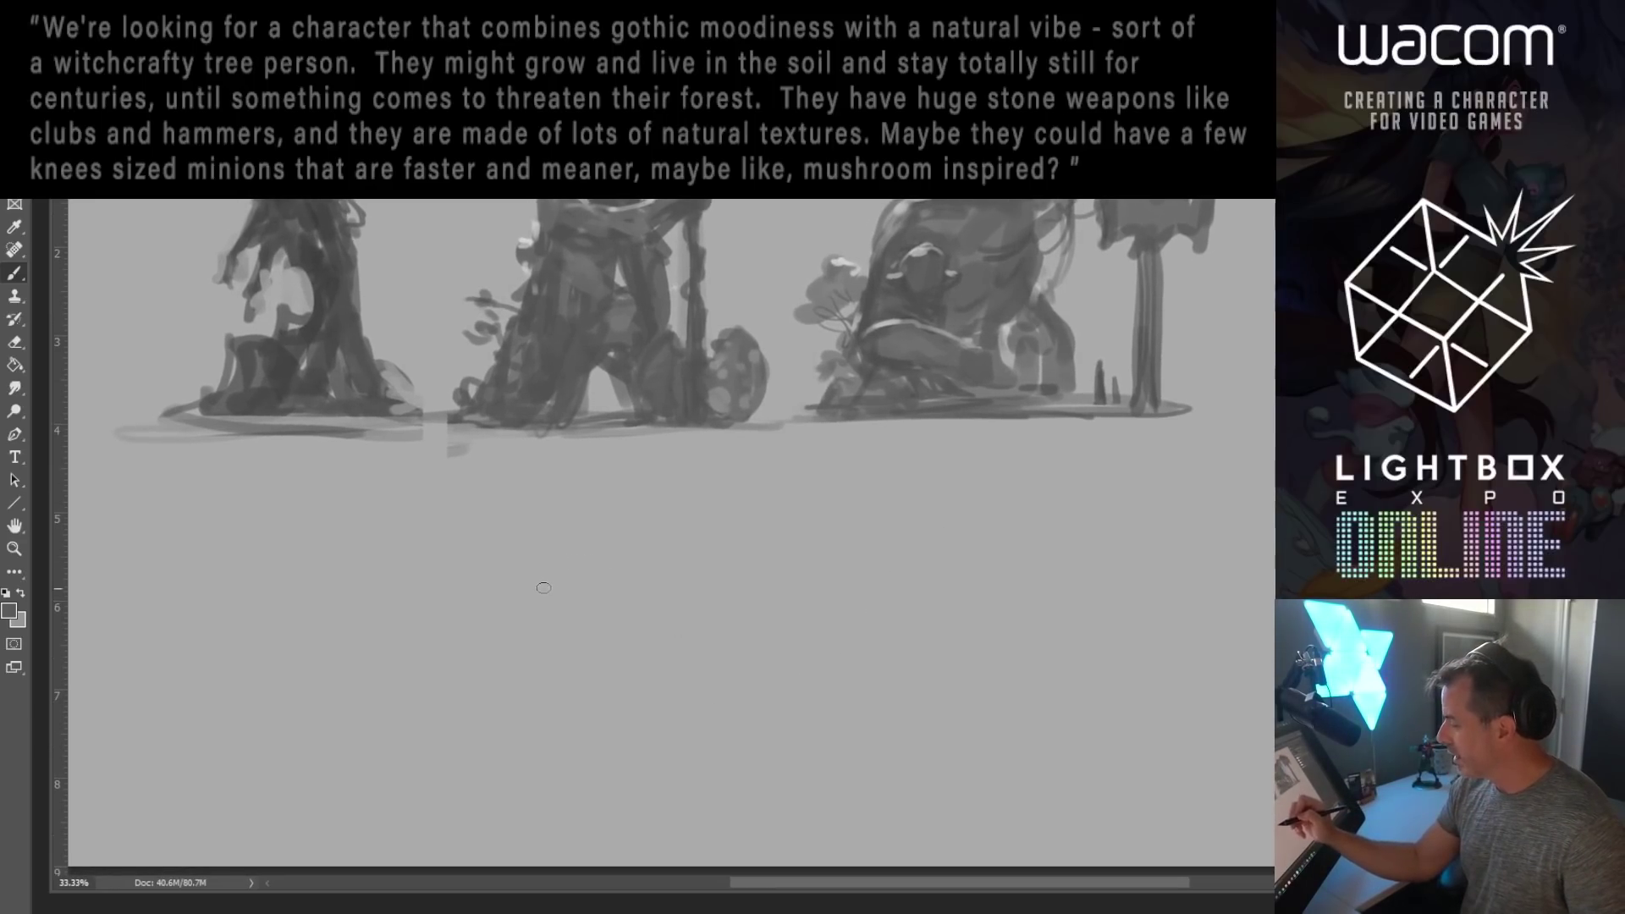
mouse_move(541, 586)
mouse_down()
mouse_move(611, 576)
mouse_move(620, 608)
mouse_up()
mouse_move(624, 533)
mouse_down()
mouse_move(617, 633)
mouse_move(620, 614)
mouse_move(642, 636)
mouse_move(643, 619)
mouse_move(689, 627)
mouse_move(543, 581)
mouse_move(514, 692)
mouse_move(590, 561)
mouse_move(570, 627)
mouse_move(587, 707)
mouse_up()
drag(616, 635, 593, 719)
mouse_move(629, 623)
mouse_down()
mouse_move(669, 616)
mouse_move(677, 635)
mouse_up()
key(alt)
alt+click(621, 552)
mouse_move(607, 584)
mouse_down()
mouse_move(582, 660)
mouse_move(618, 593)
mouse_up()
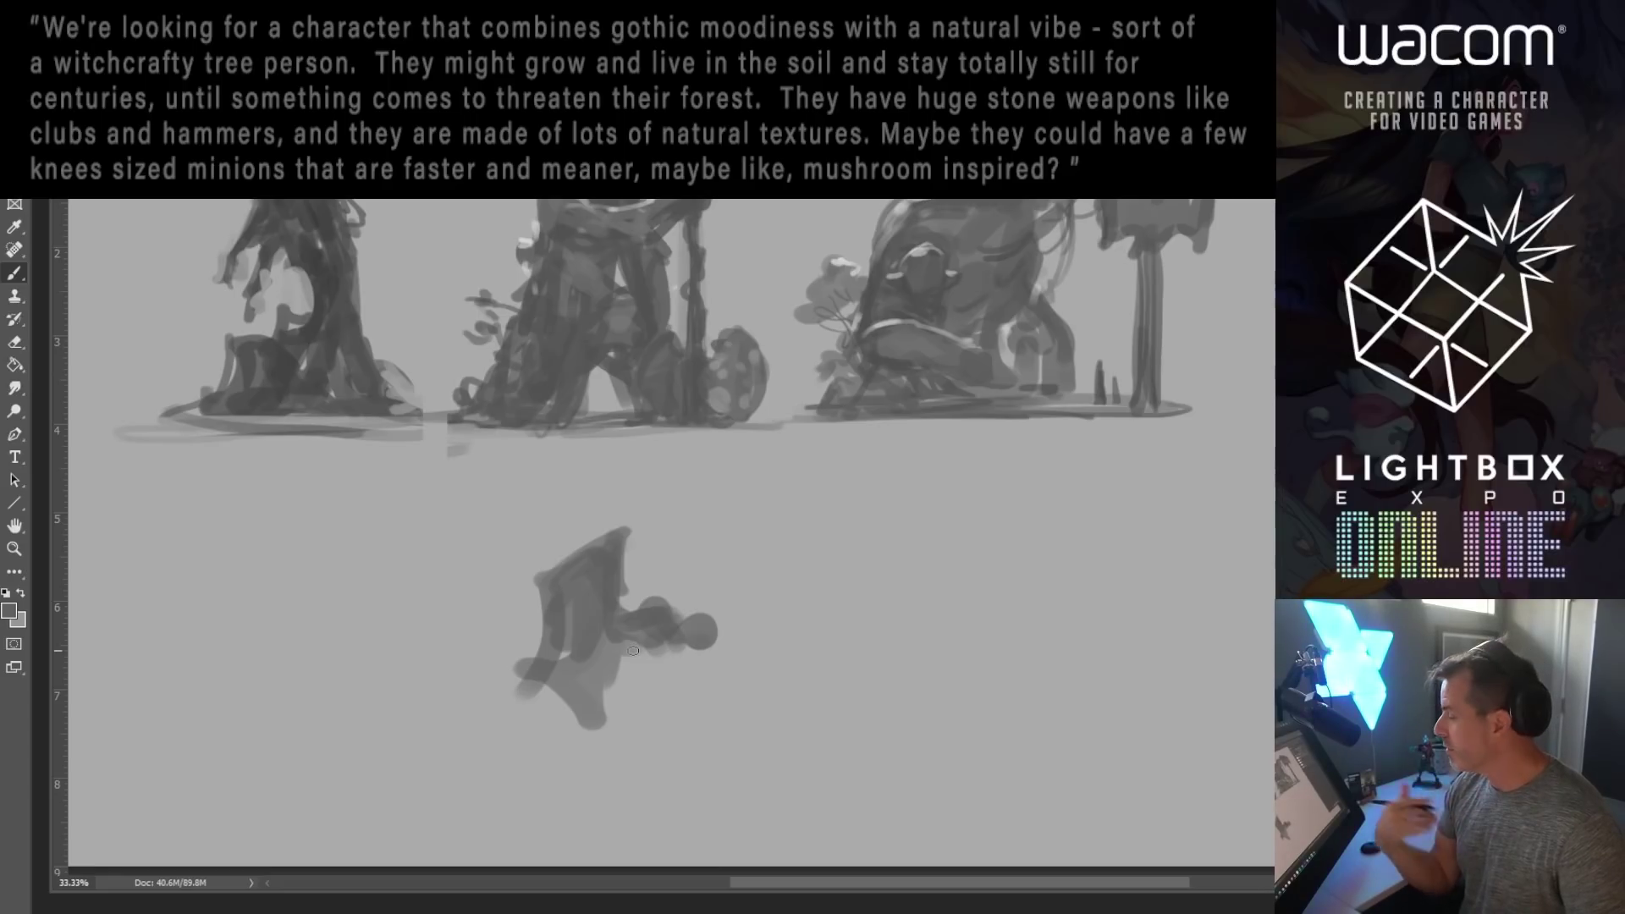
Step: Darken the fourth figure's front forms and add a sloping lower edge, a ground stroke, an upright stub and a thin hanging limb
alt+click(611, 573)
mouse_move(635, 620)
mouse_down()
mouse_move(692, 648)
mouse_move(675, 629)
mouse_move(711, 673)
mouse_up()
mouse_move(535, 667)
mouse_down()
mouse_move(515, 697)
mouse_move(520, 739)
mouse_move(669, 751)
mouse_up()
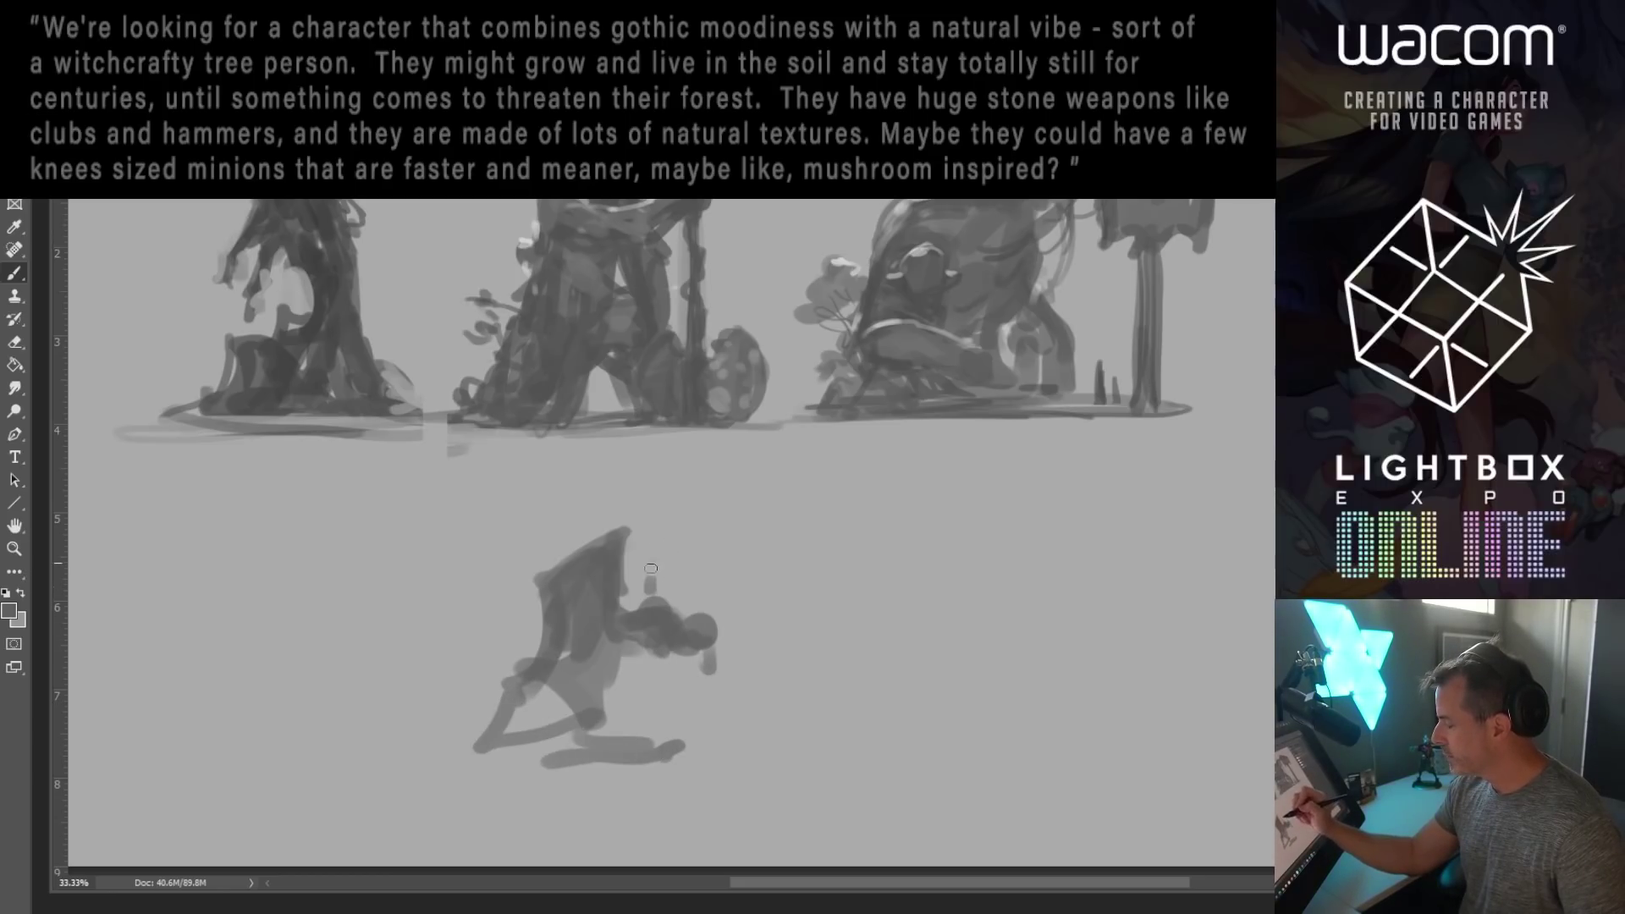
mouse_move(651, 558)
mouse_down()
mouse_move(654, 586)
mouse_move(625, 611)
mouse_up()
drag(720, 628, 733, 707)
Step: Fill the fourth figure's lower front with a larger brush as a solid grey block and extend the ground stroke beneath it
mouse_move(576, 651)
mouse_down()
mouse_move(515, 719)
mouse_move(668, 707)
mouse_up()
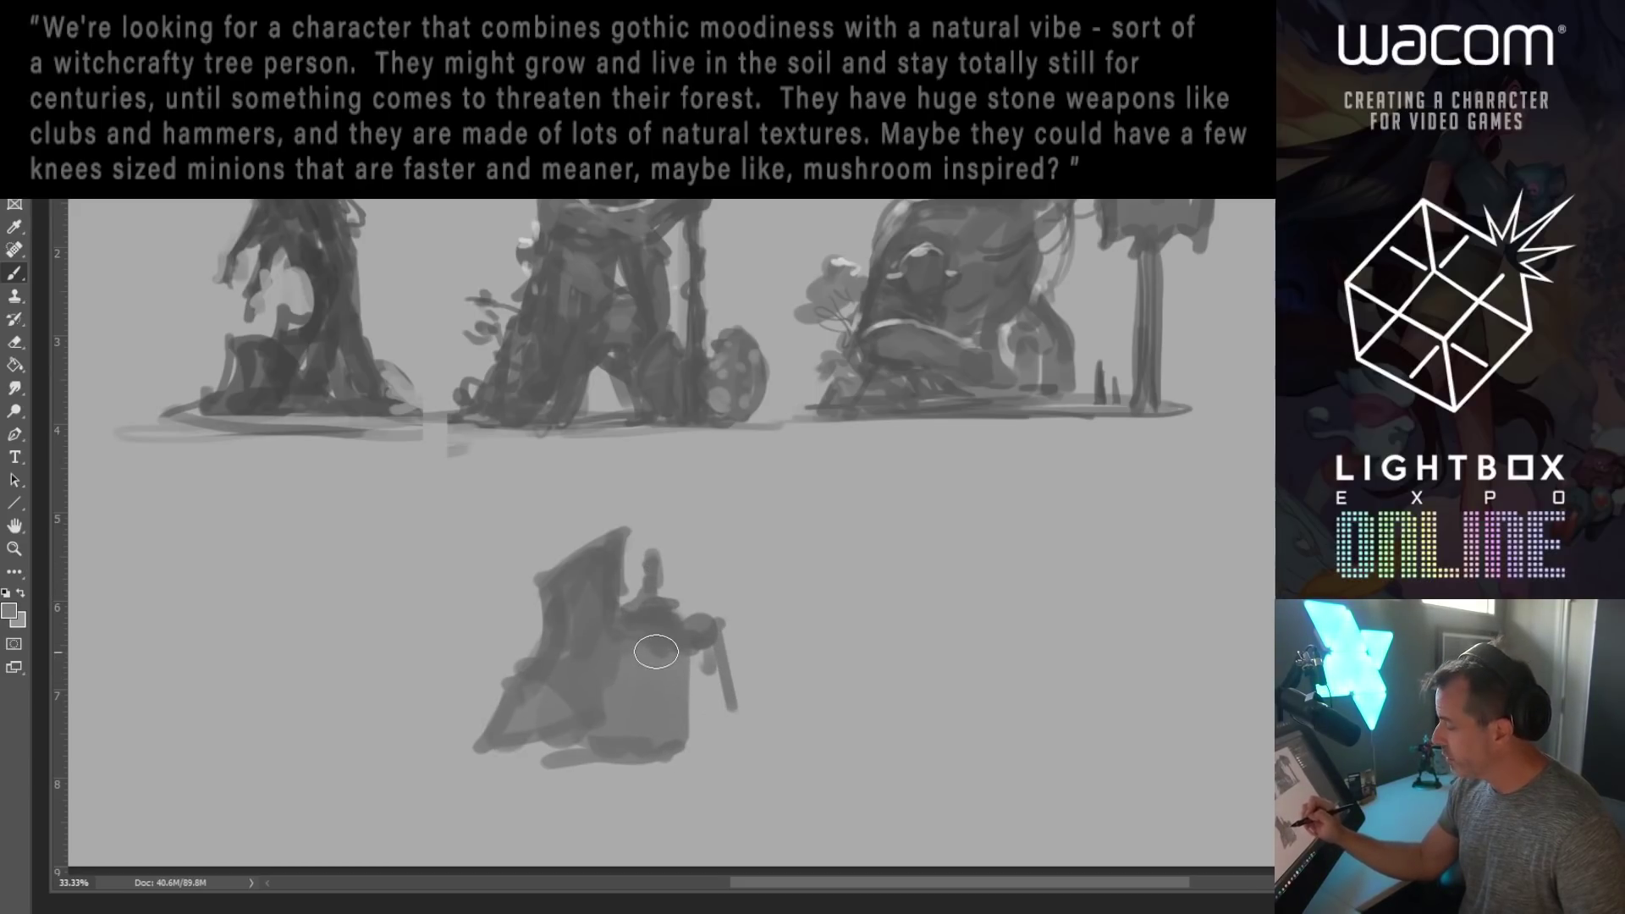
mouse_move(656, 647)
mouse_down()
mouse_move(664, 737)
mouse_move(677, 722)
mouse_up()
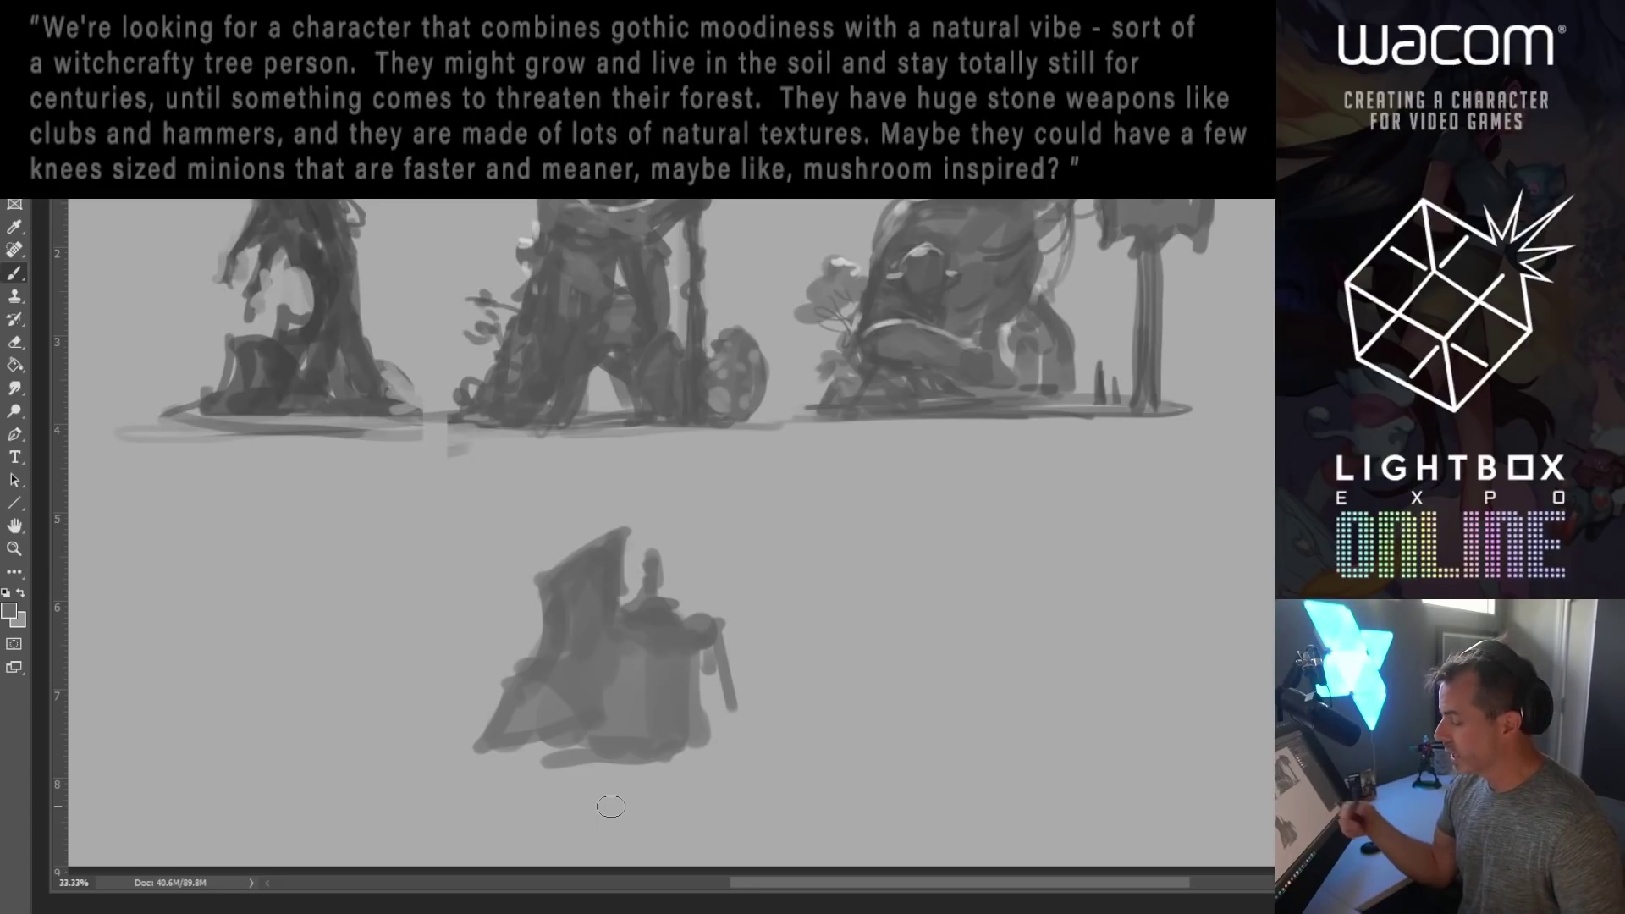
mouse_move(690, 651)
mouse_down()
mouse_move(701, 753)
mouse_move(722, 737)
mouse_move(537, 754)
mouse_move(711, 764)
mouse_move(541, 769)
mouse_move(794, 764)
mouse_up()
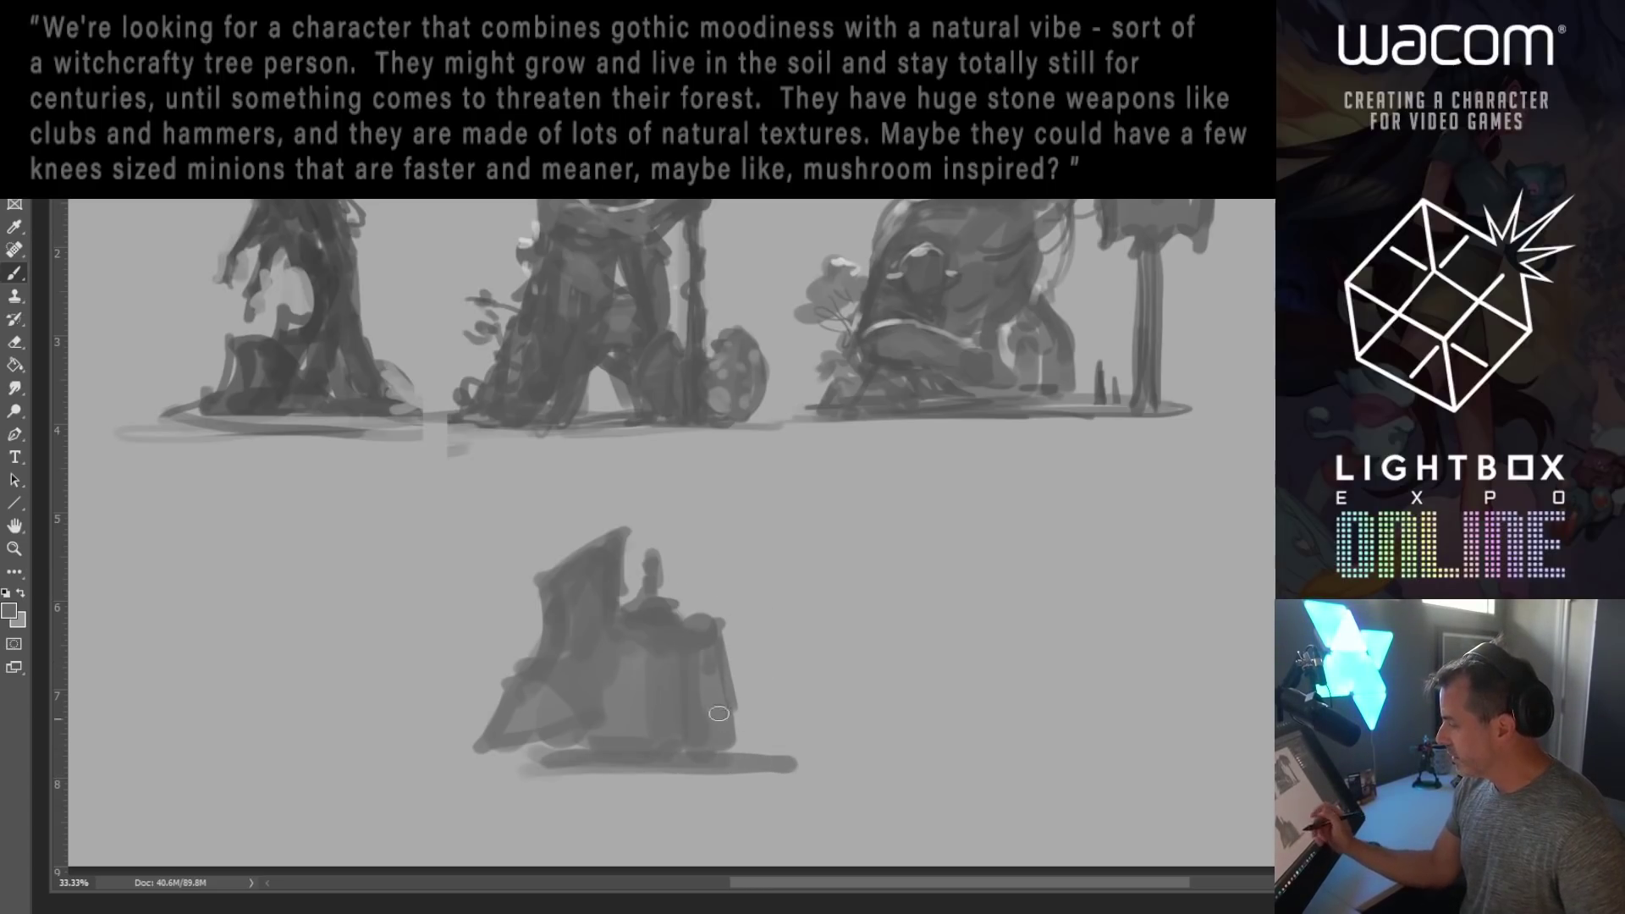
Step: Brush a light grey arched canopy with rounded, cloud-like ends over the top of the fourth figure, using a smaller brush
key(bracketleft)
key(bracketleft)
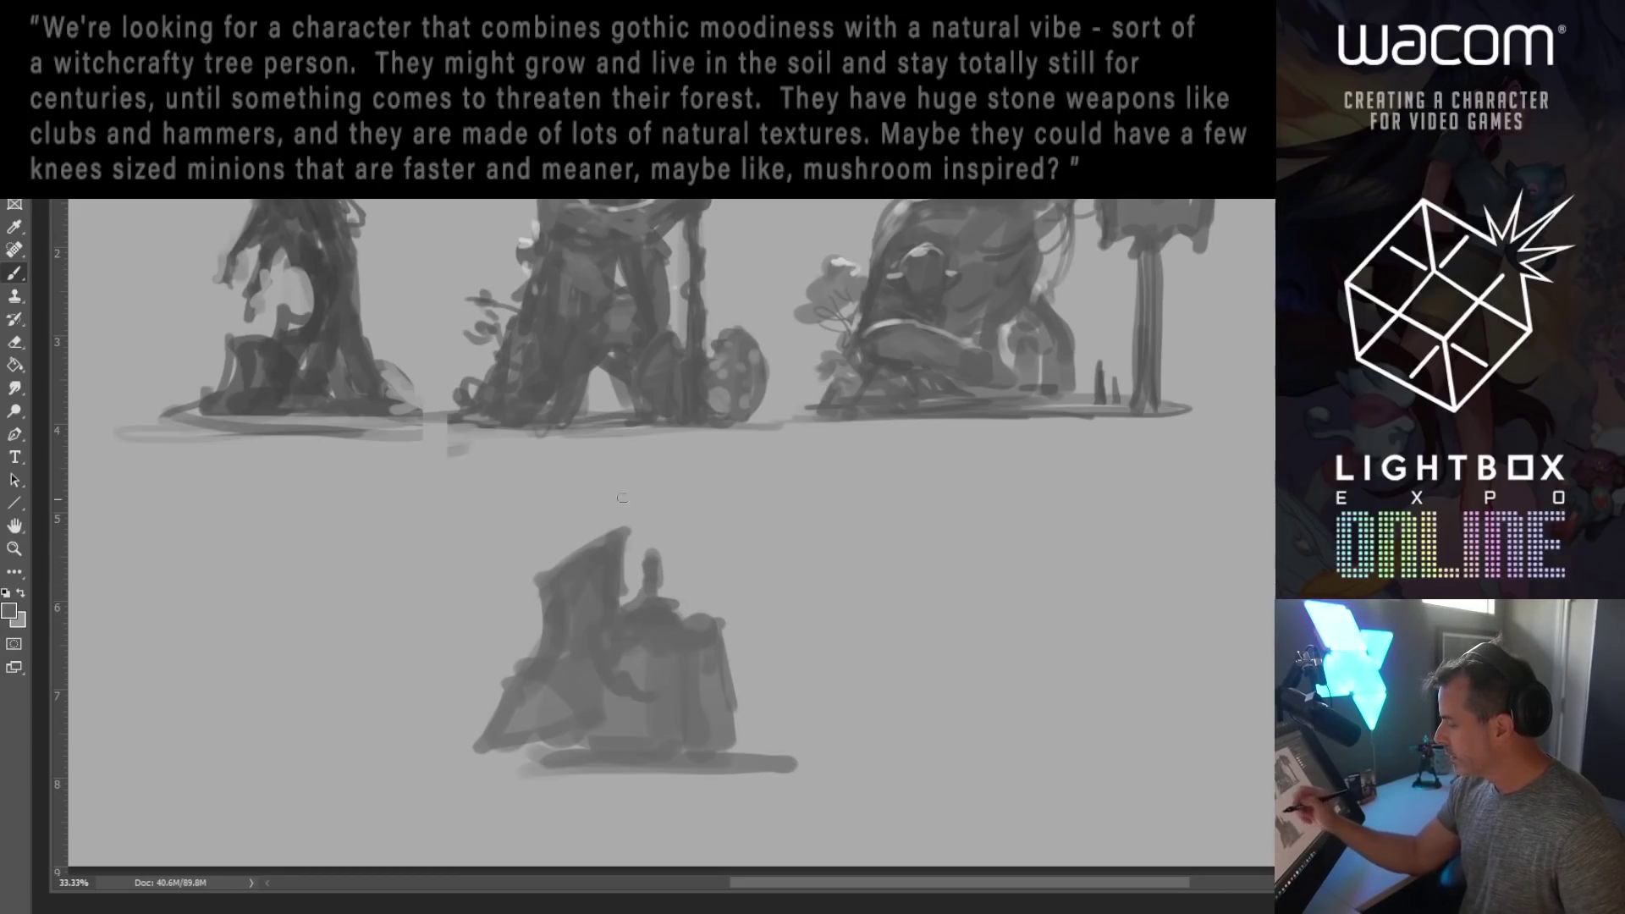
mouse_move(572, 516)
mouse_down()
mouse_move(671, 488)
mouse_move(535, 559)
mouse_move(662, 503)
mouse_move(705, 523)
mouse_move(716, 560)
mouse_up()
alt+click(538, 573)
mouse_move(540, 579)
mouse_down()
mouse_move(503, 560)
mouse_move(548, 592)
mouse_move(574, 532)
mouse_move(571, 573)
mouse_move(545, 587)
mouse_move(652, 507)
mouse_move(670, 538)
mouse_move(726, 556)
mouse_move(685, 569)
mouse_move(631, 531)
mouse_move(629, 561)
mouse_move(671, 545)
mouse_move(685, 600)
mouse_move(741, 576)
mouse_move(774, 596)
mouse_up()
alt+click(584, 528)
alt+click(631, 525)
alt+click(631, 544)
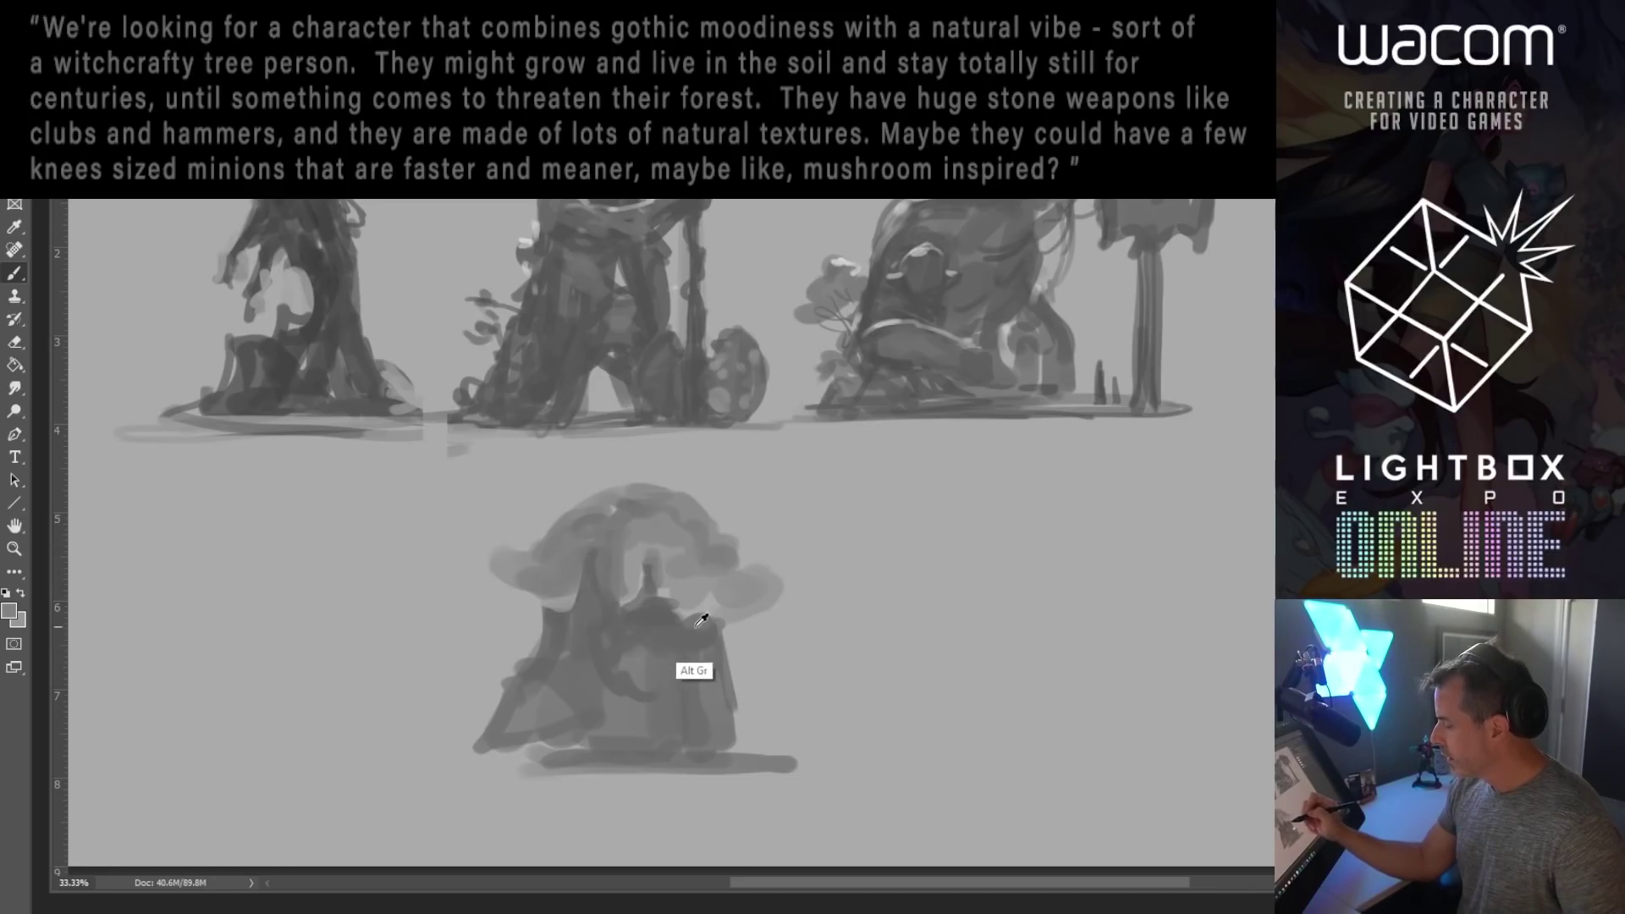
Step: Define the fourth figure's sloping lower side edges and extend the ground stroke outward at both ends
drag(715, 681, 736, 741)
alt+click(526, 670)
alt+click(548, 705)
drag(529, 690, 508, 733)
mouse_move(463, 766)
mouse_down()
mouse_move(566, 752)
mouse_move(518, 743)
mouse_move(563, 745)
mouse_move(446, 765)
mouse_up()
mouse_move(779, 746)
mouse_down()
mouse_move(525, 769)
mouse_move(812, 760)
mouse_up()
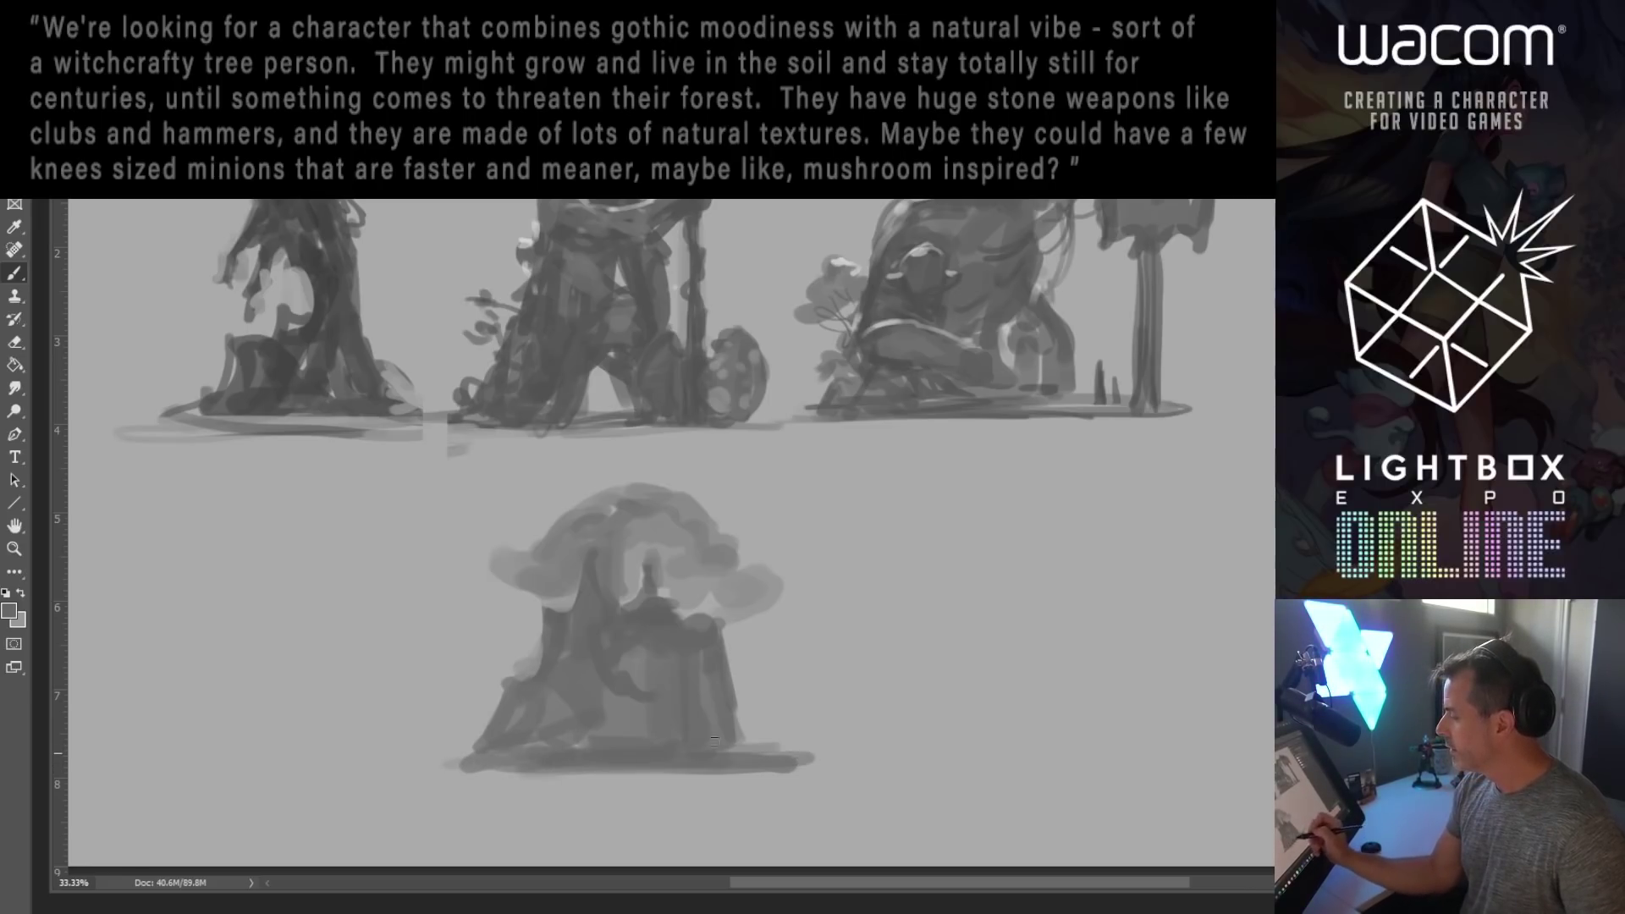
Step: Reinforce the central upright and reshape the fourth figure's left shoulder and right outer edge
alt+click(653, 561)
mouse_move(654, 561)
mouse_down()
mouse_move(643, 607)
mouse_move(583, 566)
mouse_move(540, 655)
mouse_up()
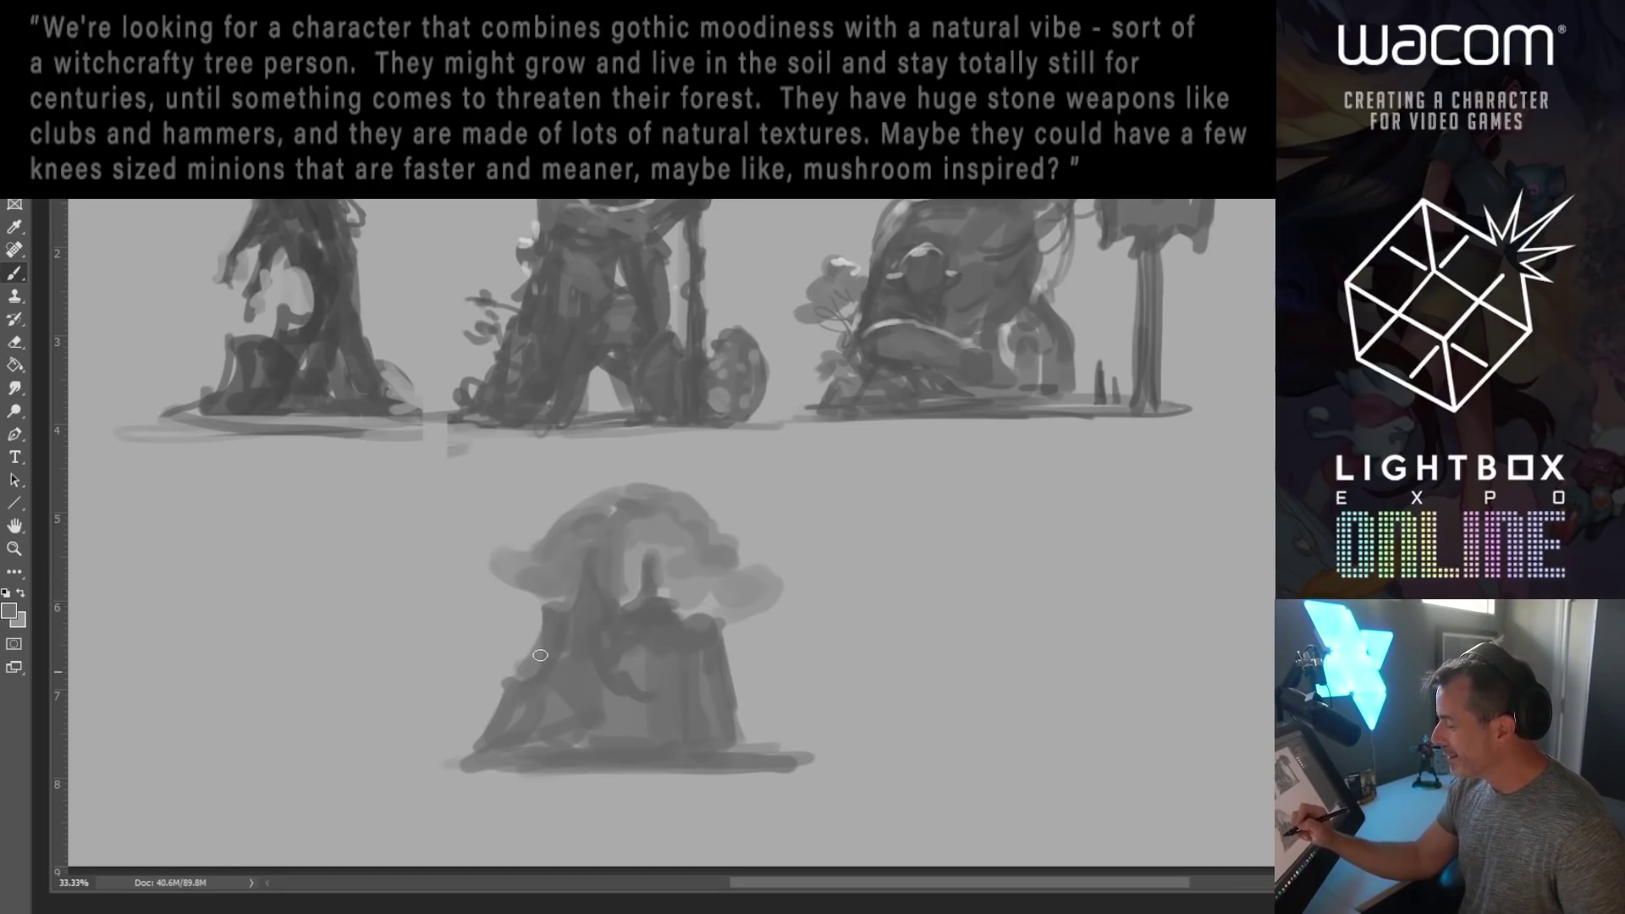
alt+click(705, 606)
mouse_move(685, 594)
mouse_down()
mouse_move(719, 599)
mouse_move(729, 703)
mouse_up()
mouse_move(715, 631)
mouse_down()
mouse_move(732, 704)
mouse_move(672, 617)
mouse_move(705, 632)
mouse_move(716, 674)
mouse_up()
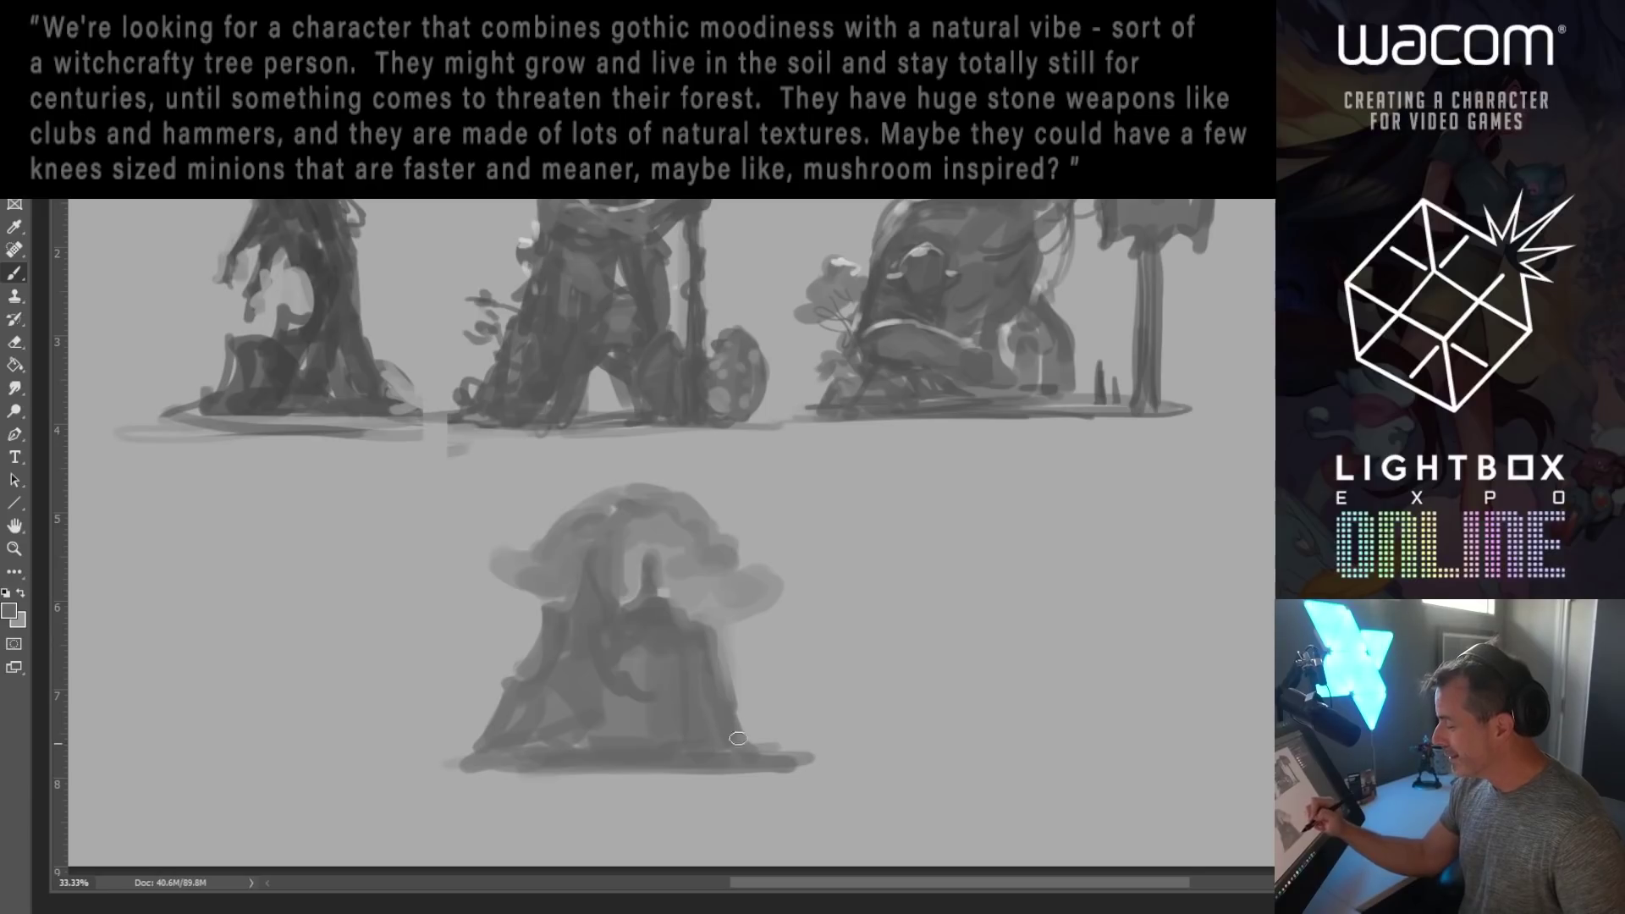
Step: Add low rounded bushes at the right end of the base and build the central upright into a wider, tapering peak
drag(743, 728, 791, 749)
drag(656, 732, 676, 744)
alt+click(656, 573)
drag(643, 561, 645, 540)
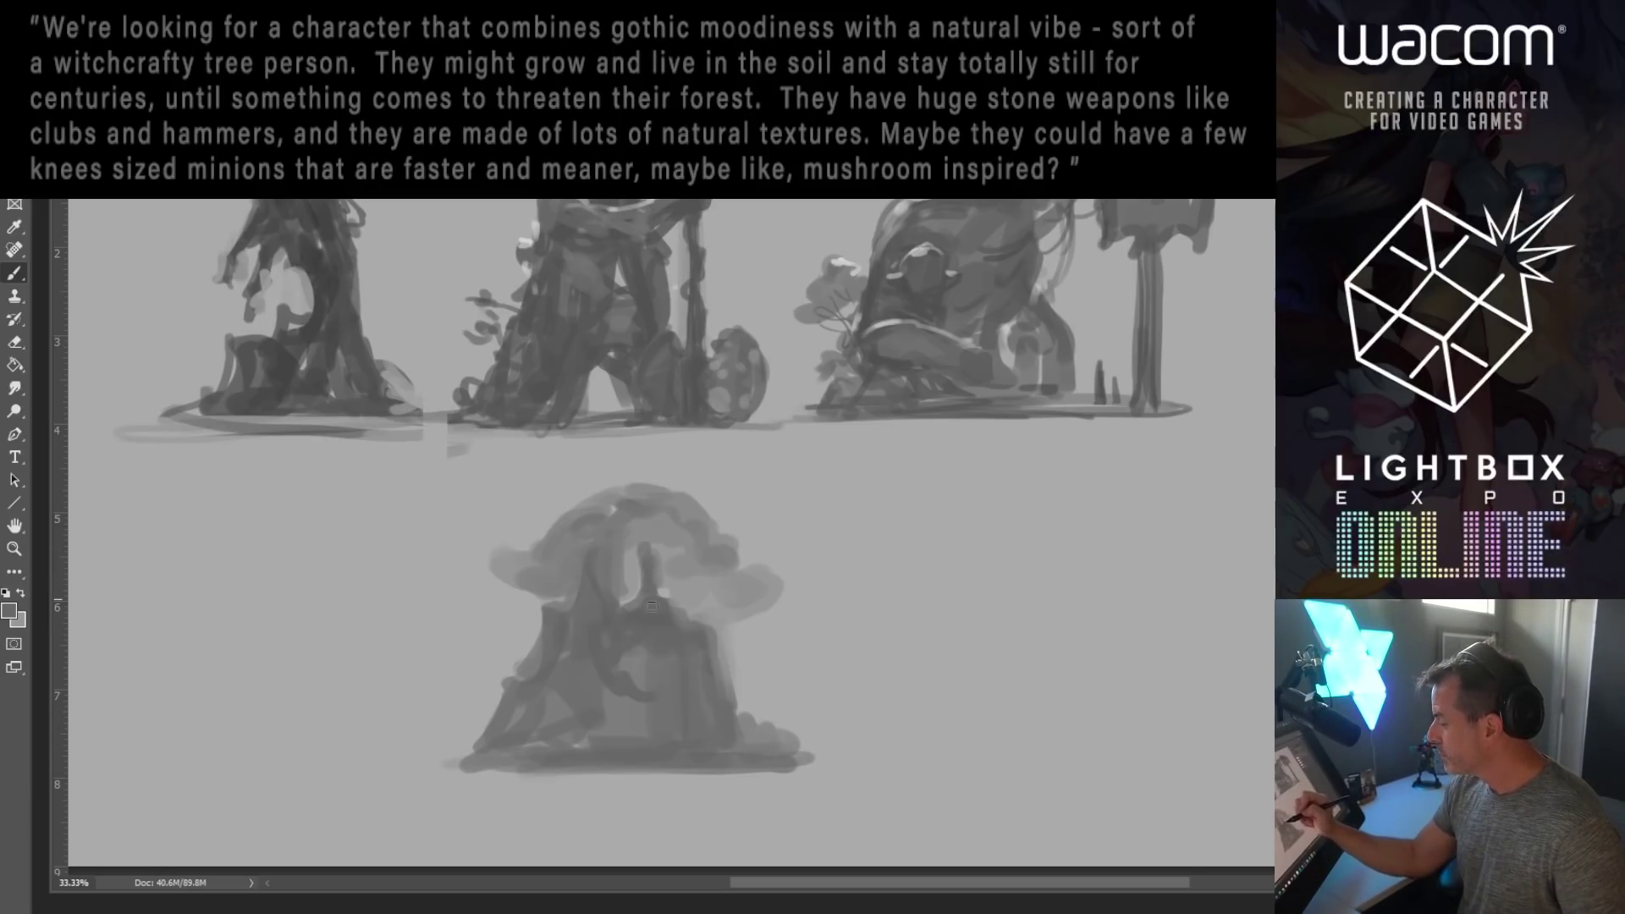
drag(633, 605, 643, 576)
mouse_move(661, 584)
mouse_down()
mouse_move(670, 648)
mouse_move(629, 628)
mouse_move(661, 663)
mouse_move(619, 664)
mouse_move(661, 684)
mouse_move(642, 644)
mouse_up()
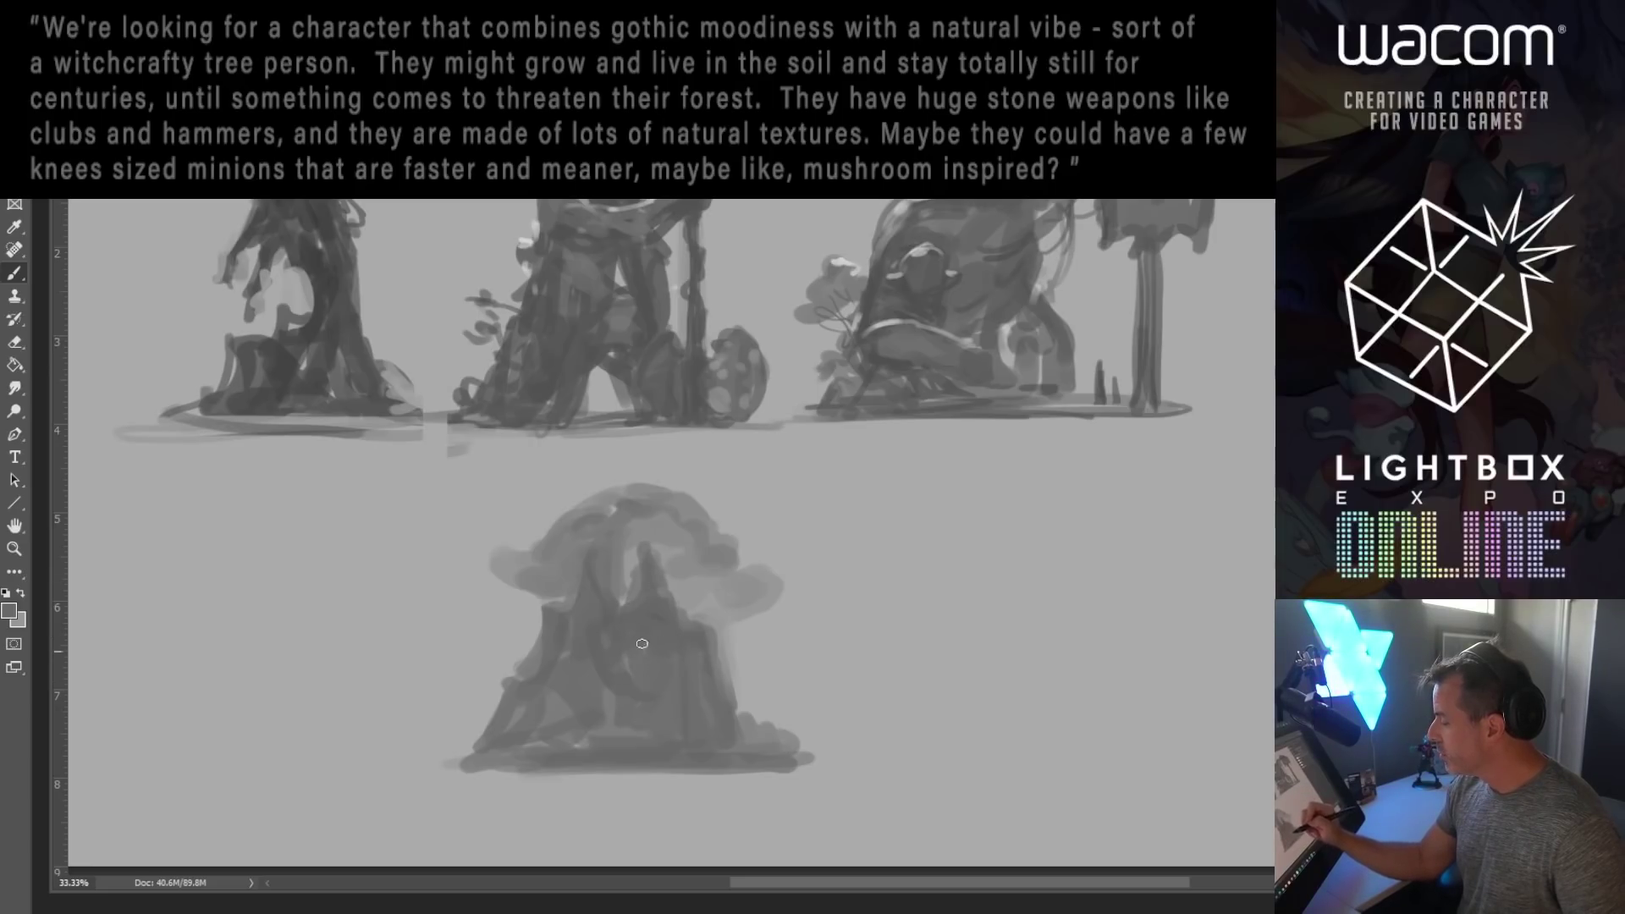
alt+click(612, 609)
alt+click(658, 553)
Step: Paint a small dark head and shoulders over the central peak beneath the arch
key(z)
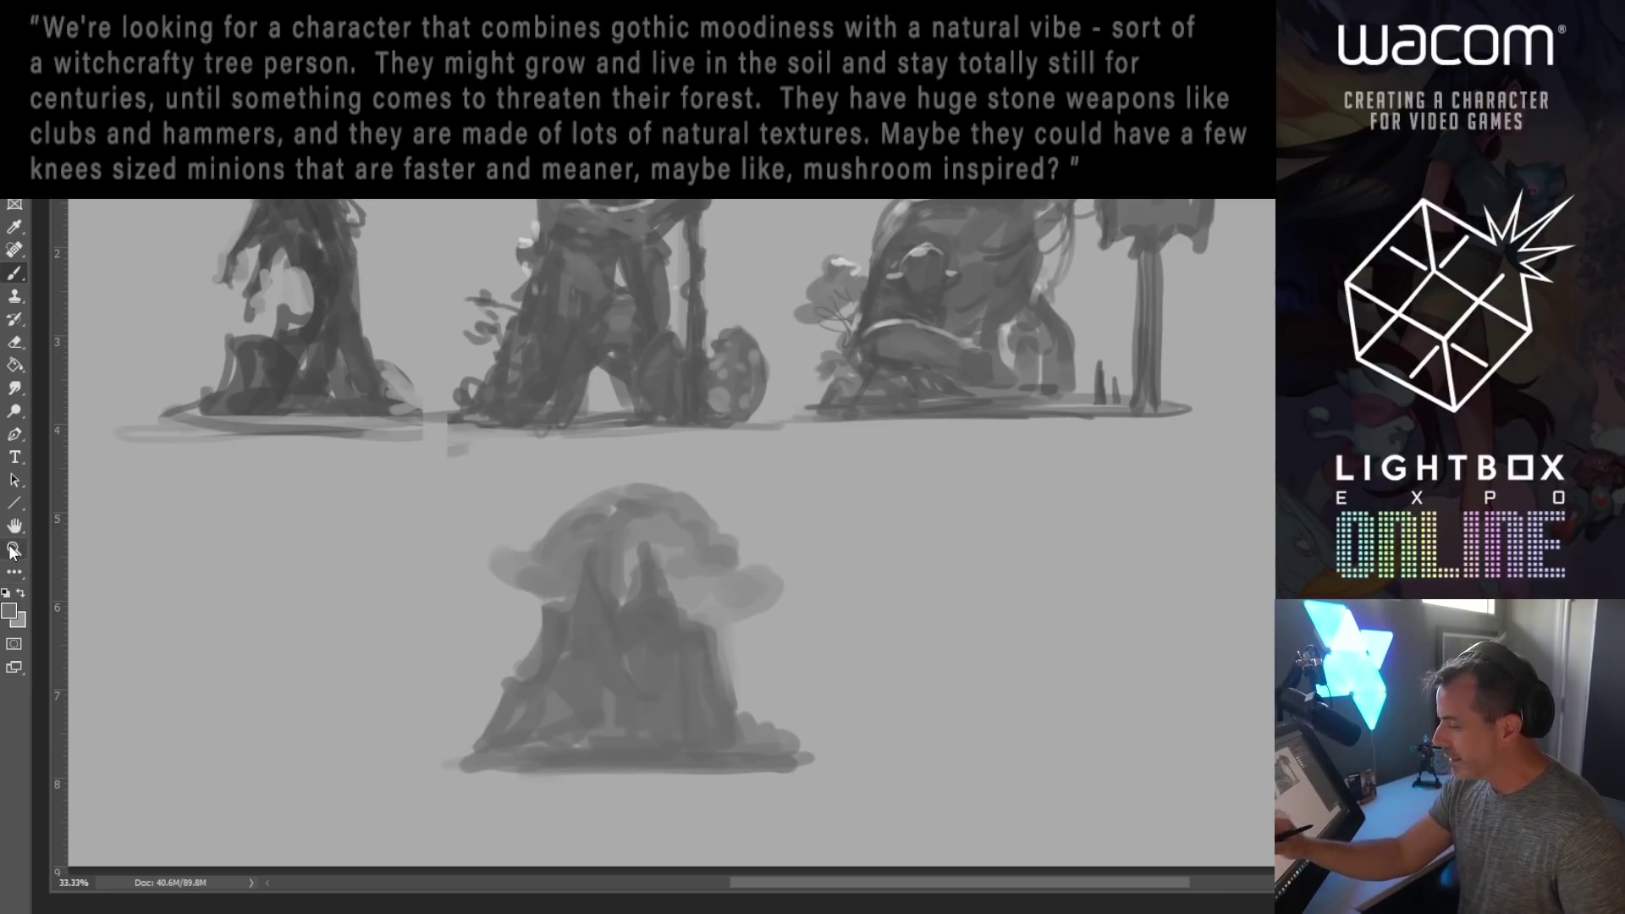
click(667, 704)
click(700, 681)
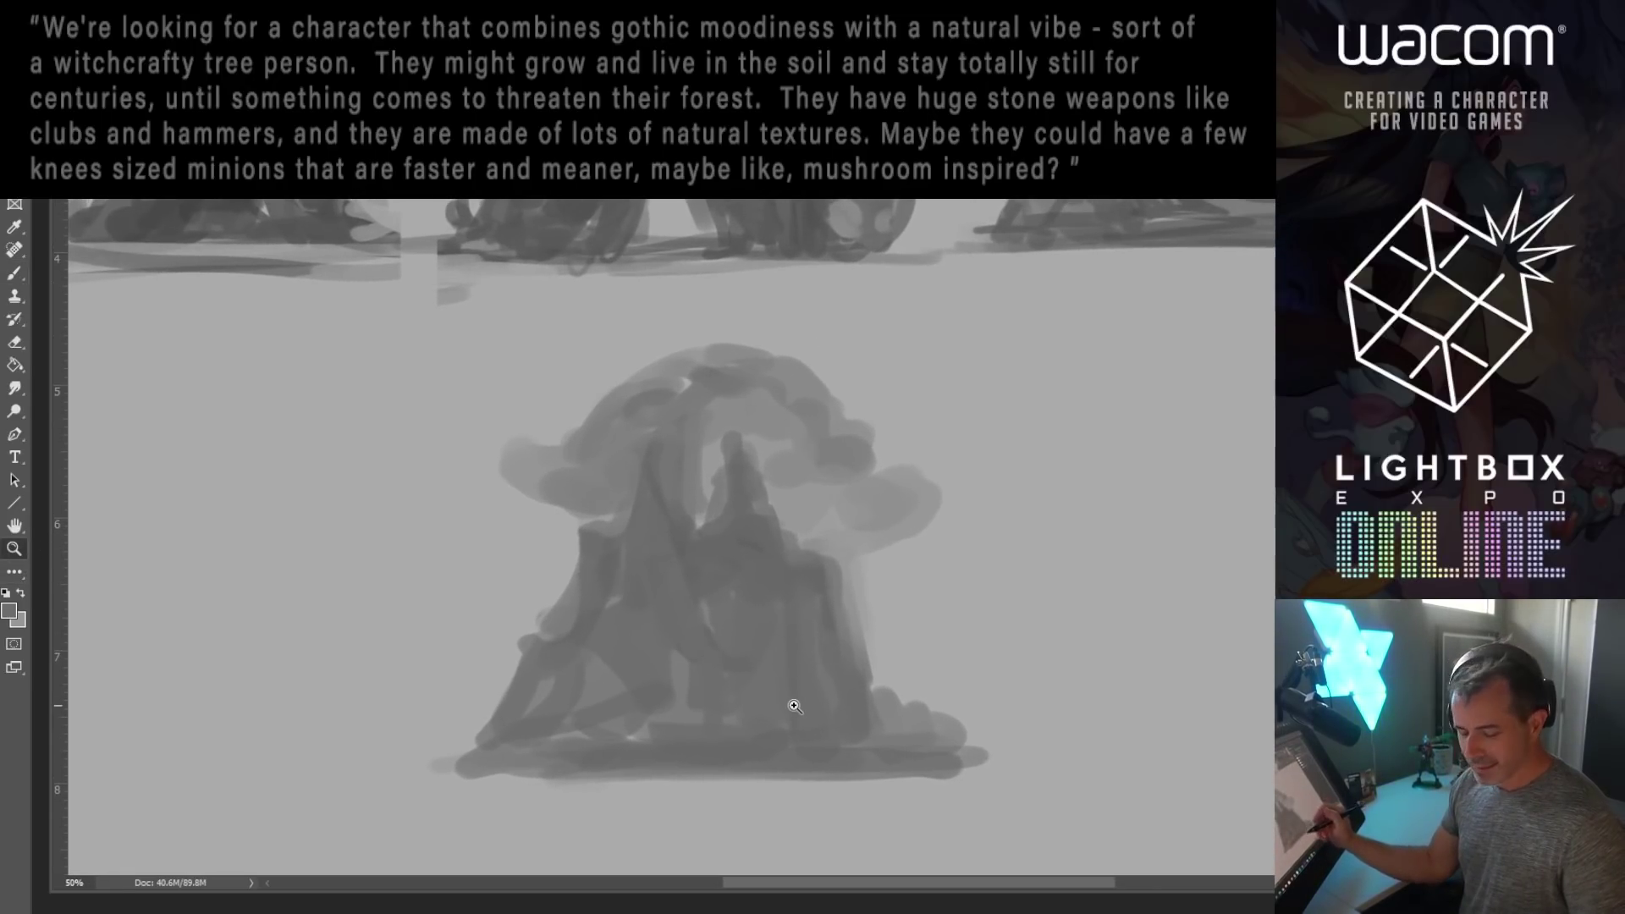
key(b)
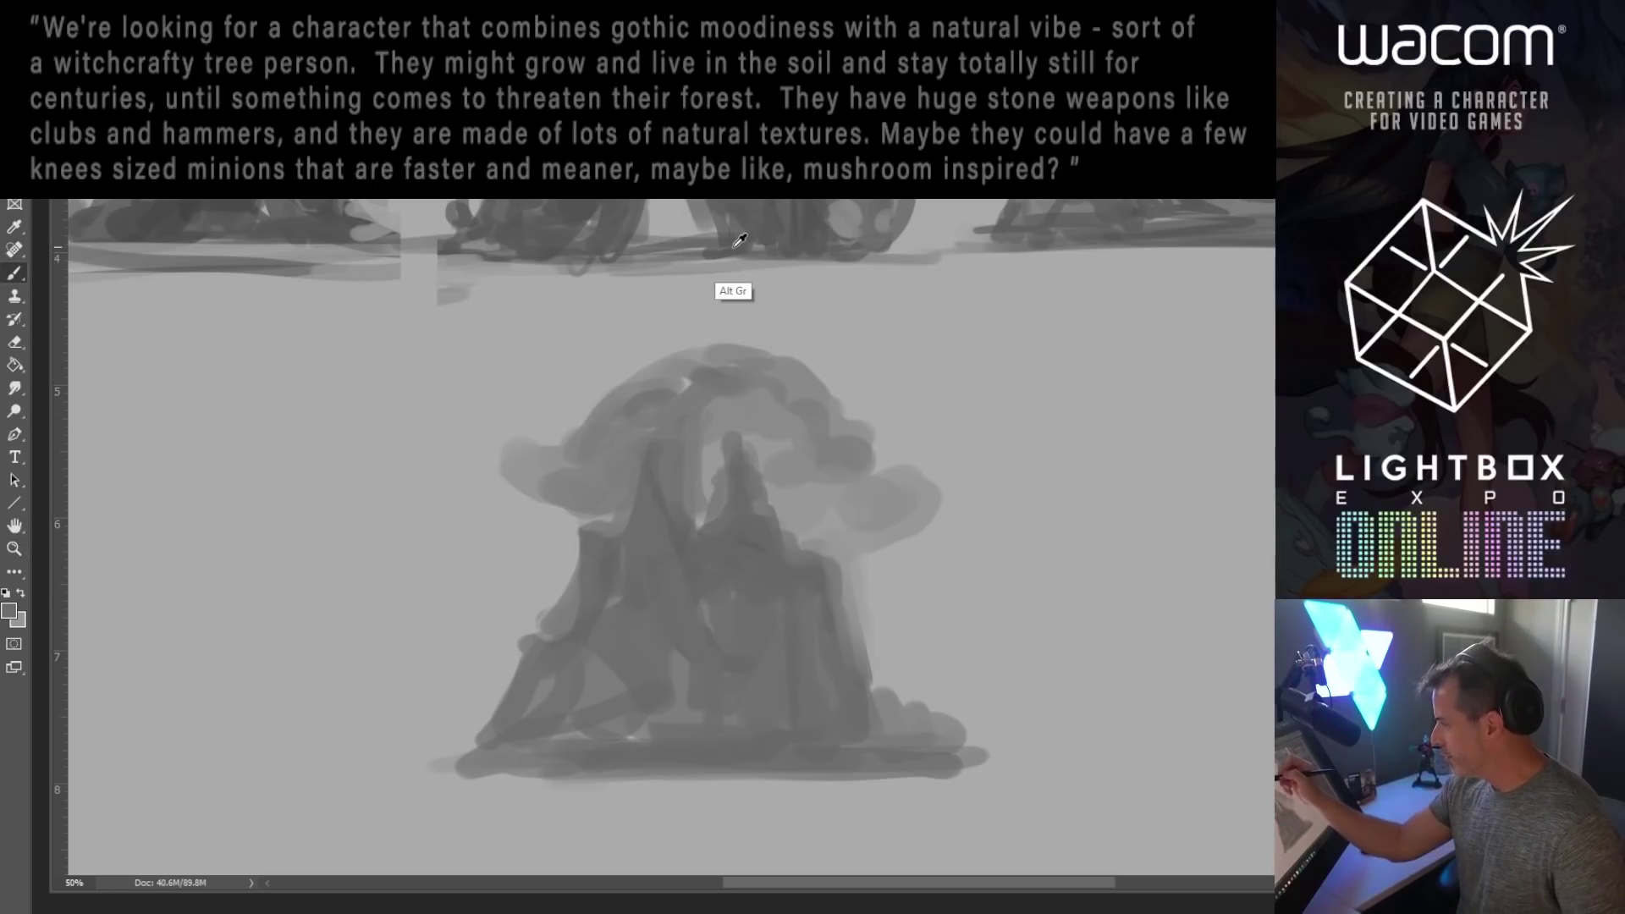
drag(734, 442, 734, 485)
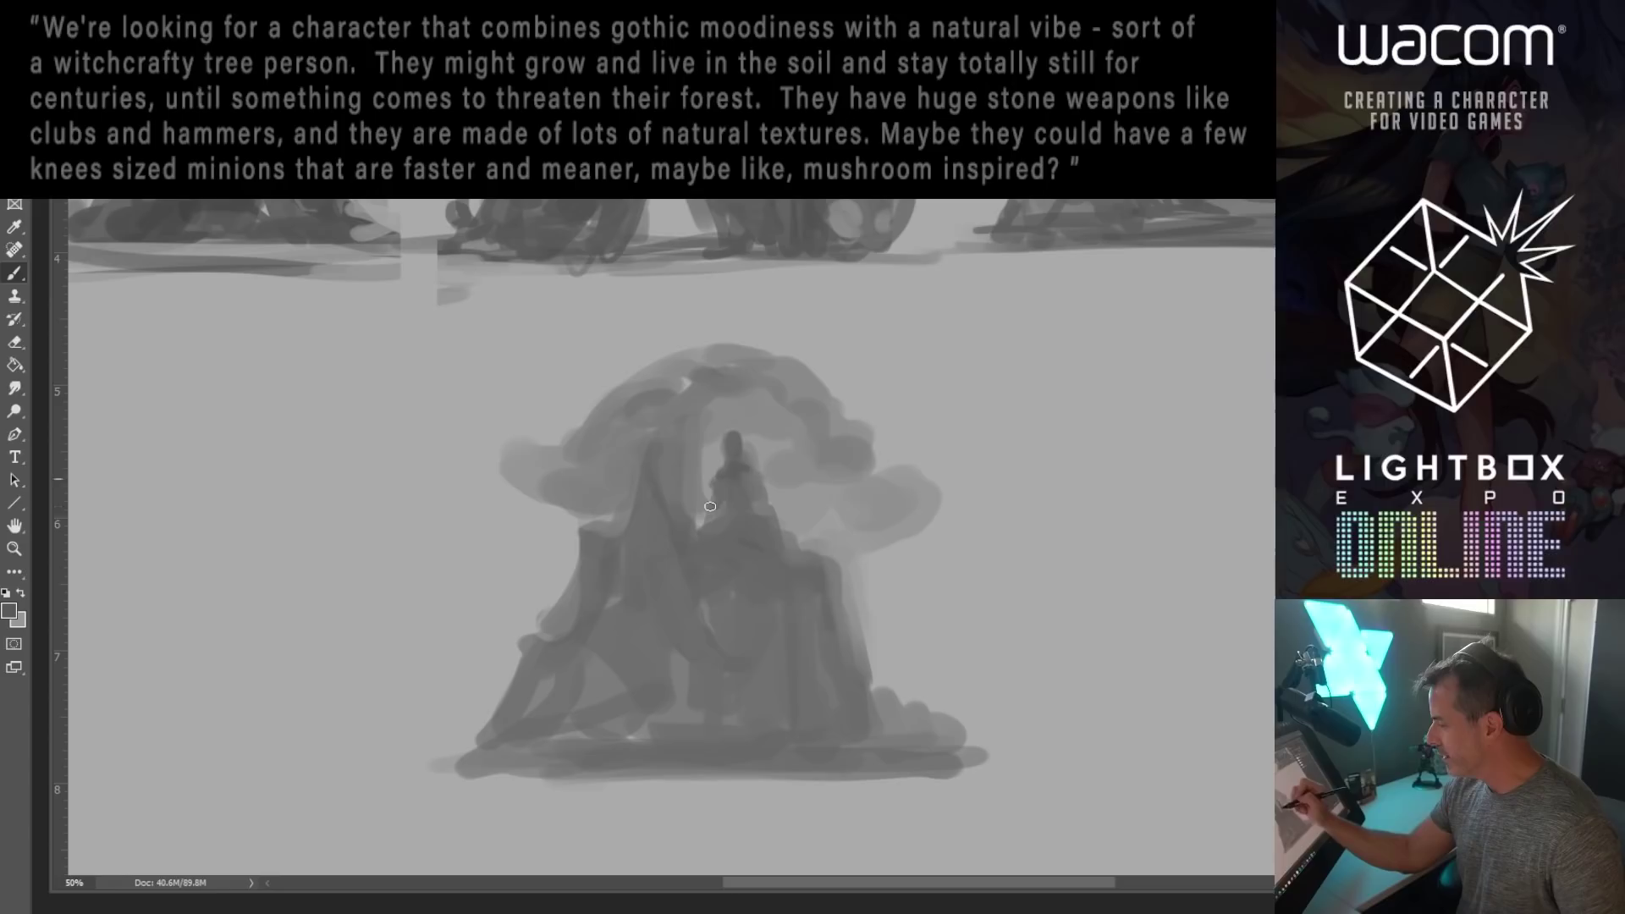
drag(730, 479, 750, 472)
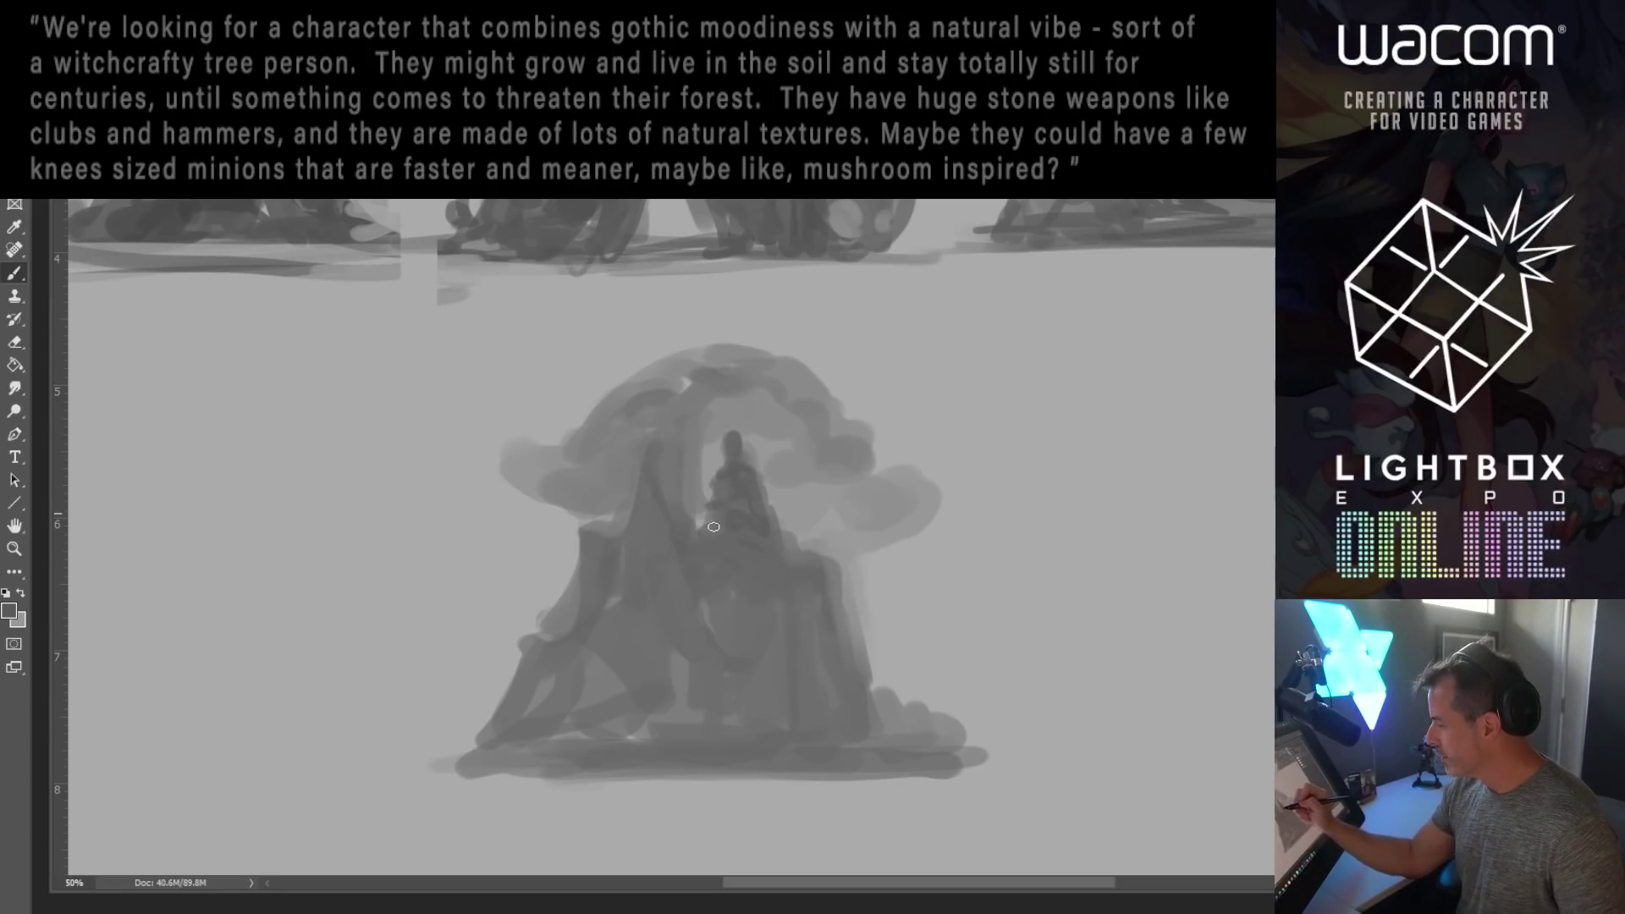
Step: Extend the small figure with seated legs, drapery and a long diagonal staff, and draw a scalloped line along the arch's inner edge
mouse_move(756, 550)
mouse_down()
mouse_move(707, 550)
mouse_move(772, 550)
mouse_move(743, 596)
mouse_move(747, 716)
mouse_up()
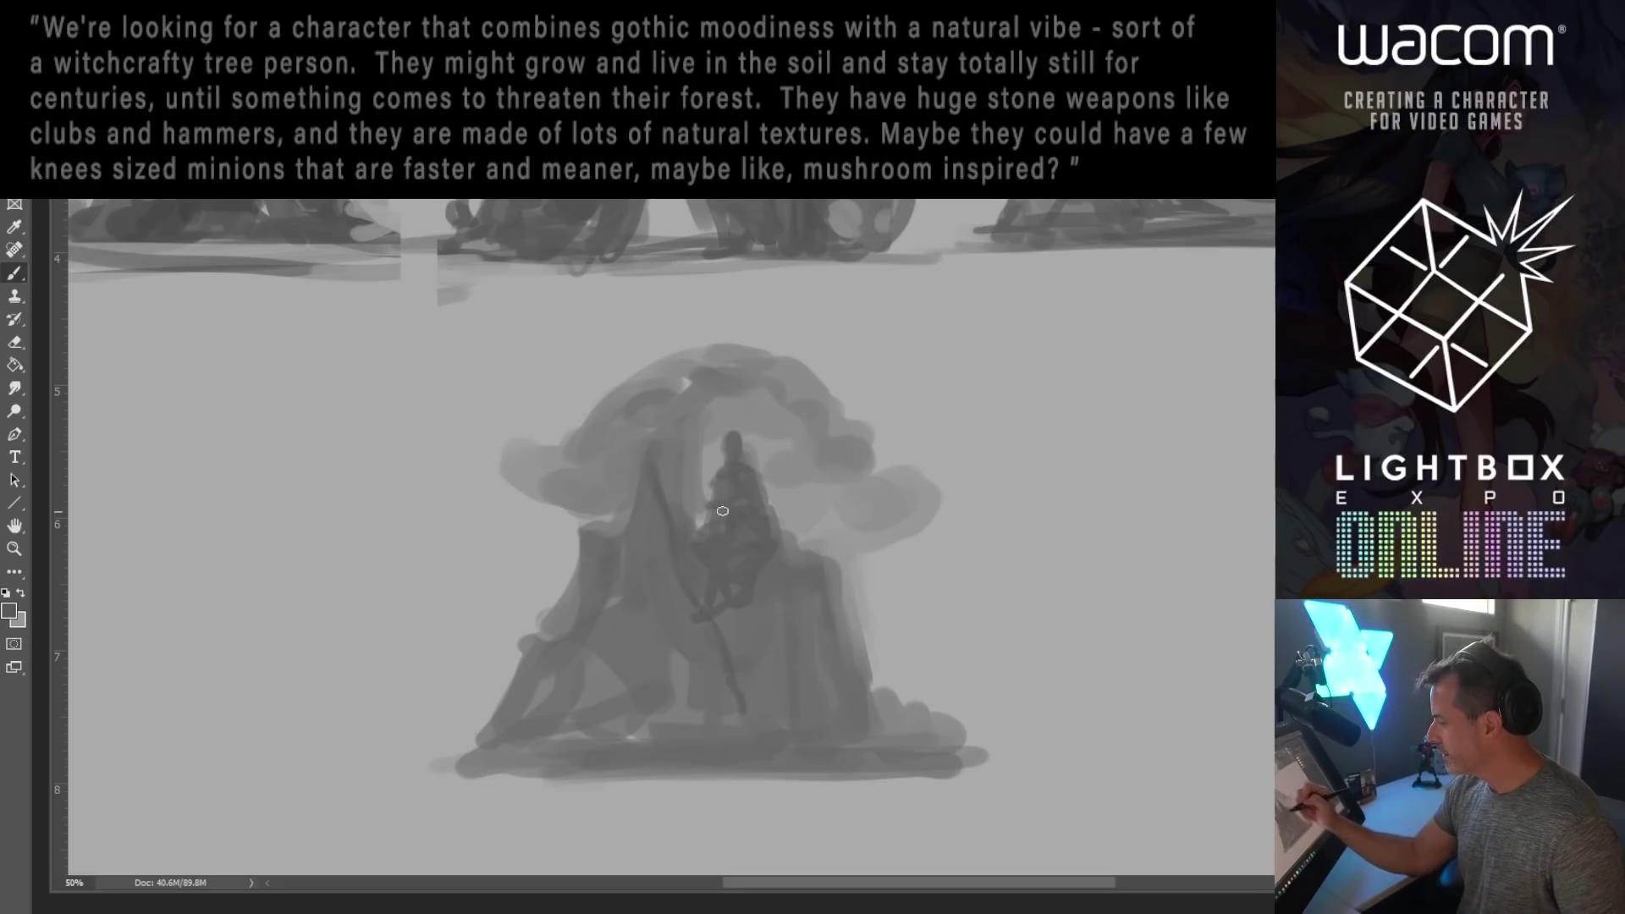
drag(778, 560, 768, 674)
mouse_move(769, 601)
mouse_down()
mouse_move(795, 706)
mouse_move(750, 719)
mouse_up()
drag(783, 559, 771, 614)
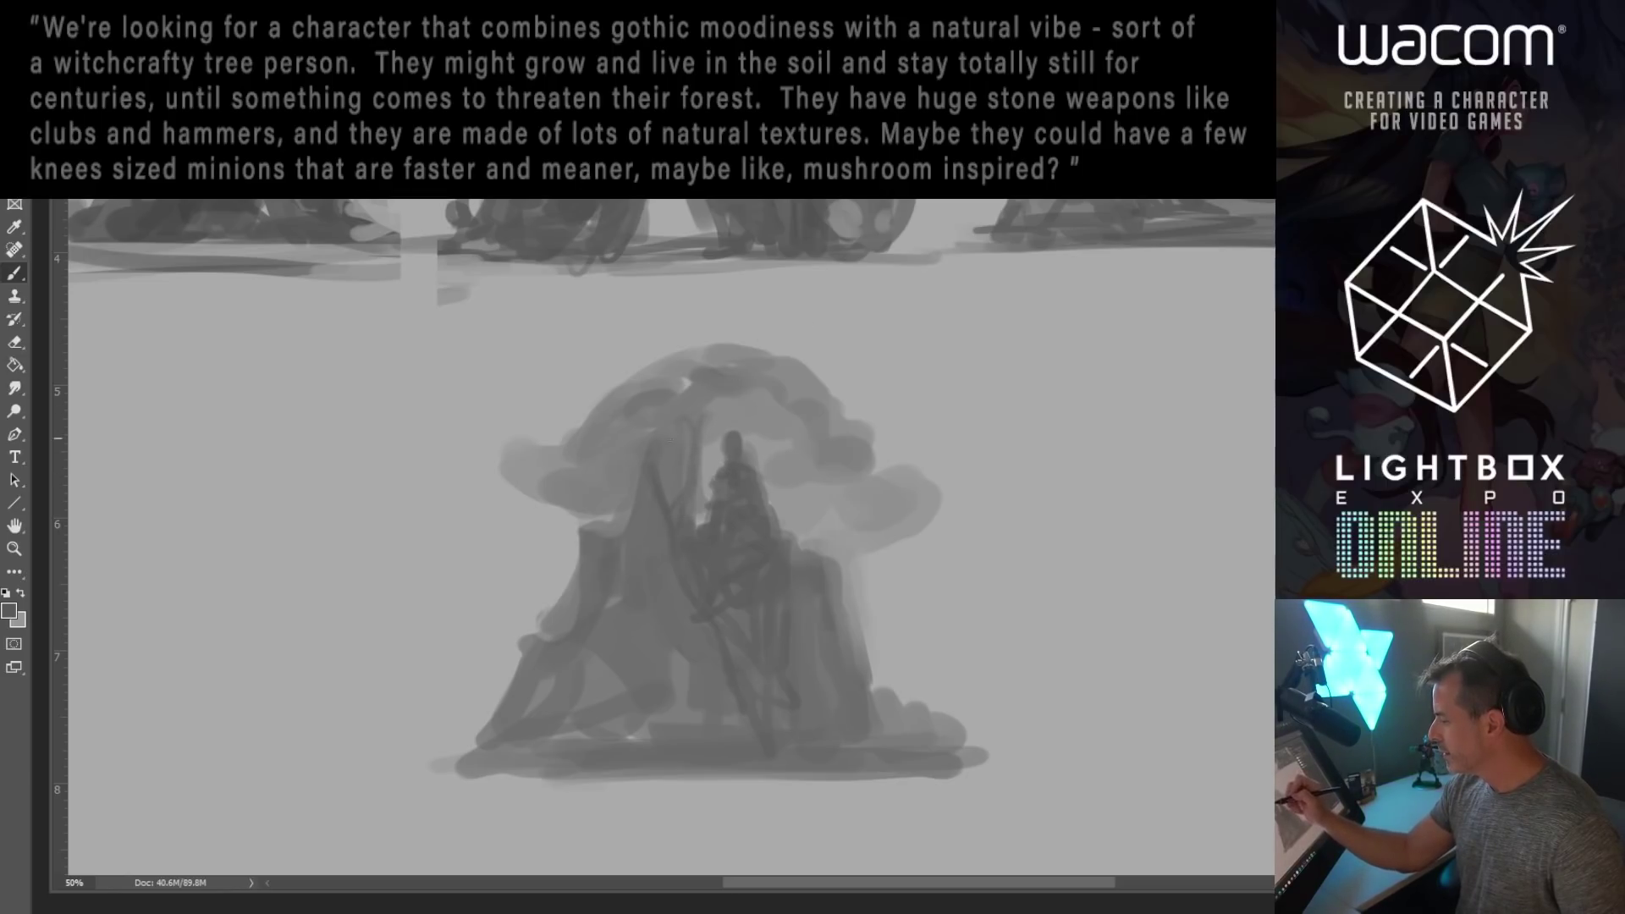
mouse_move(705, 415)
mouse_down()
mouse_move(758, 390)
mouse_move(820, 441)
mouse_up()
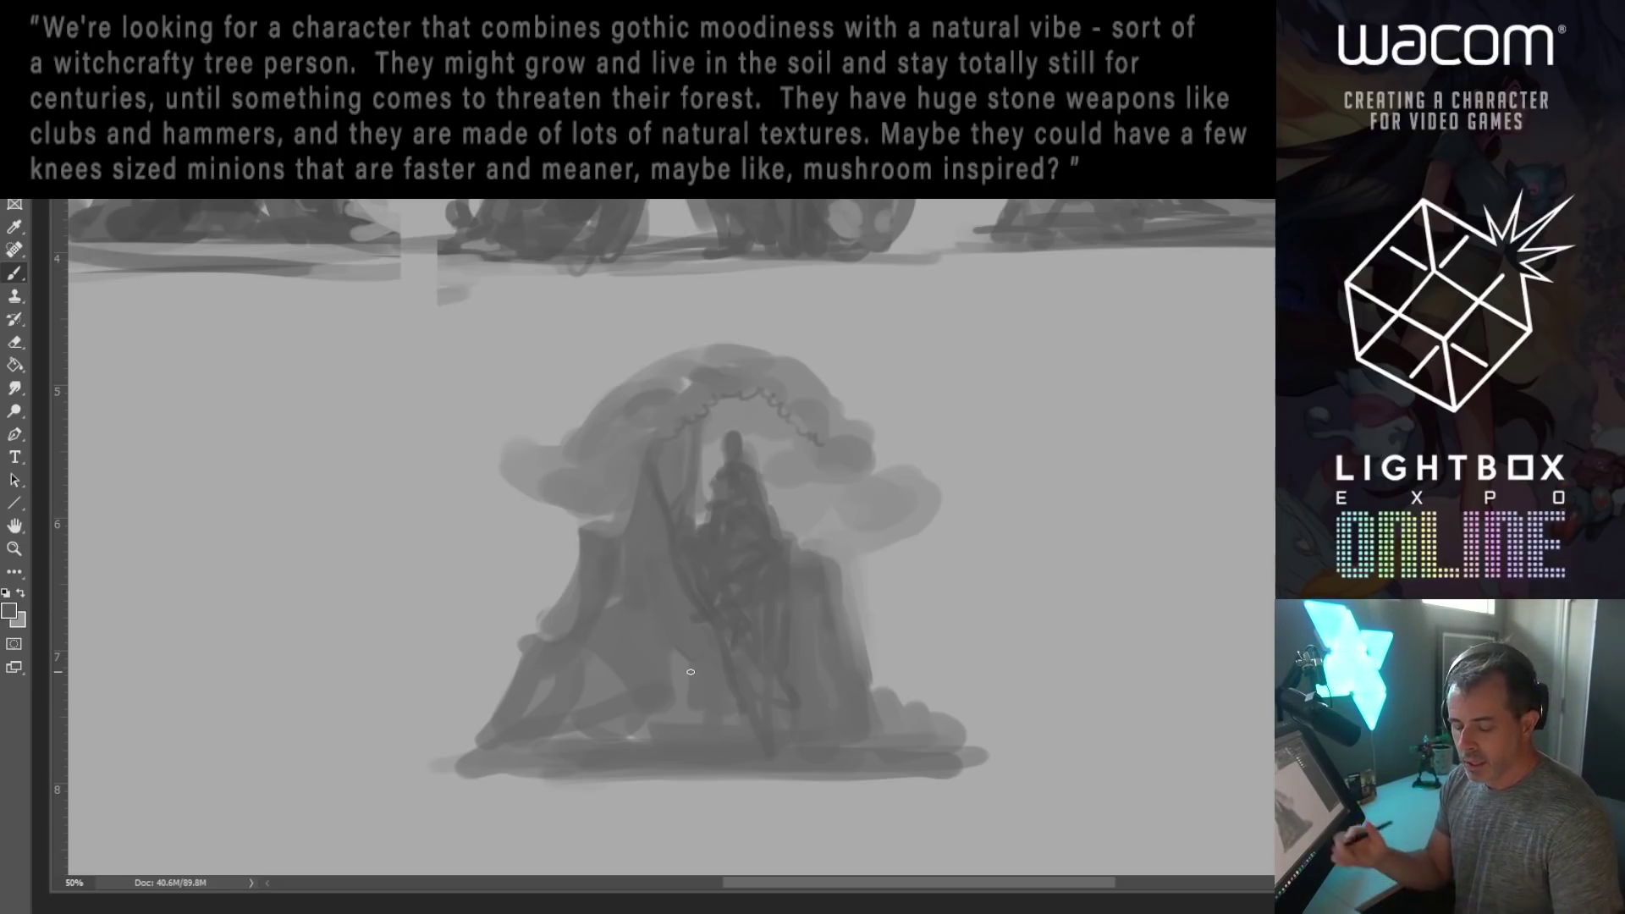
Step: Rework the arch's left end into a jagged, upturned tip and darken the upper curve with overlapping strokes
alt+click(719, 580)
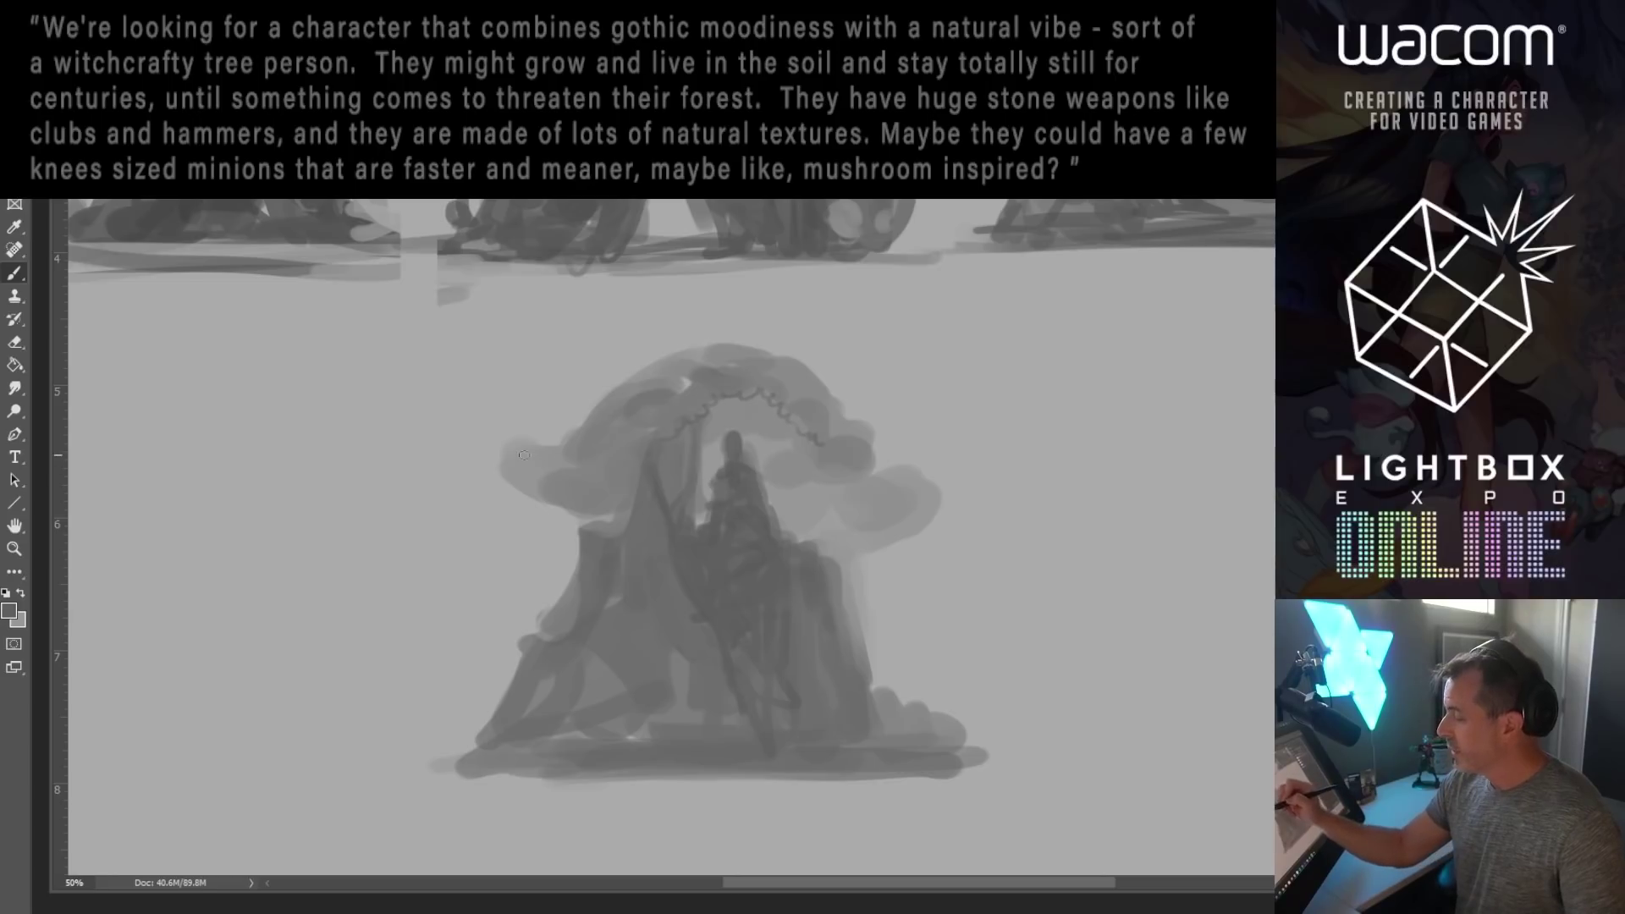
mouse_move(510, 464)
mouse_down()
mouse_move(561, 452)
mouse_move(492, 441)
mouse_move(522, 466)
mouse_move(570, 456)
mouse_move(571, 491)
mouse_move(553, 482)
mouse_move(586, 494)
mouse_move(536, 477)
mouse_move(580, 449)
mouse_move(577, 477)
mouse_move(616, 513)
mouse_move(628, 478)
mouse_move(602, 411)
mouse_move(642, 386)
mouse_up()
mouse_move(584, 432)
mouse_down()
mouse_move(707, 386)
mouse_move(770, 399)
mouse_move(689, 378)
mouse_move(646, 391)
mouse_move(678, 366)
mouse_move(745, 365)
mouse_up()
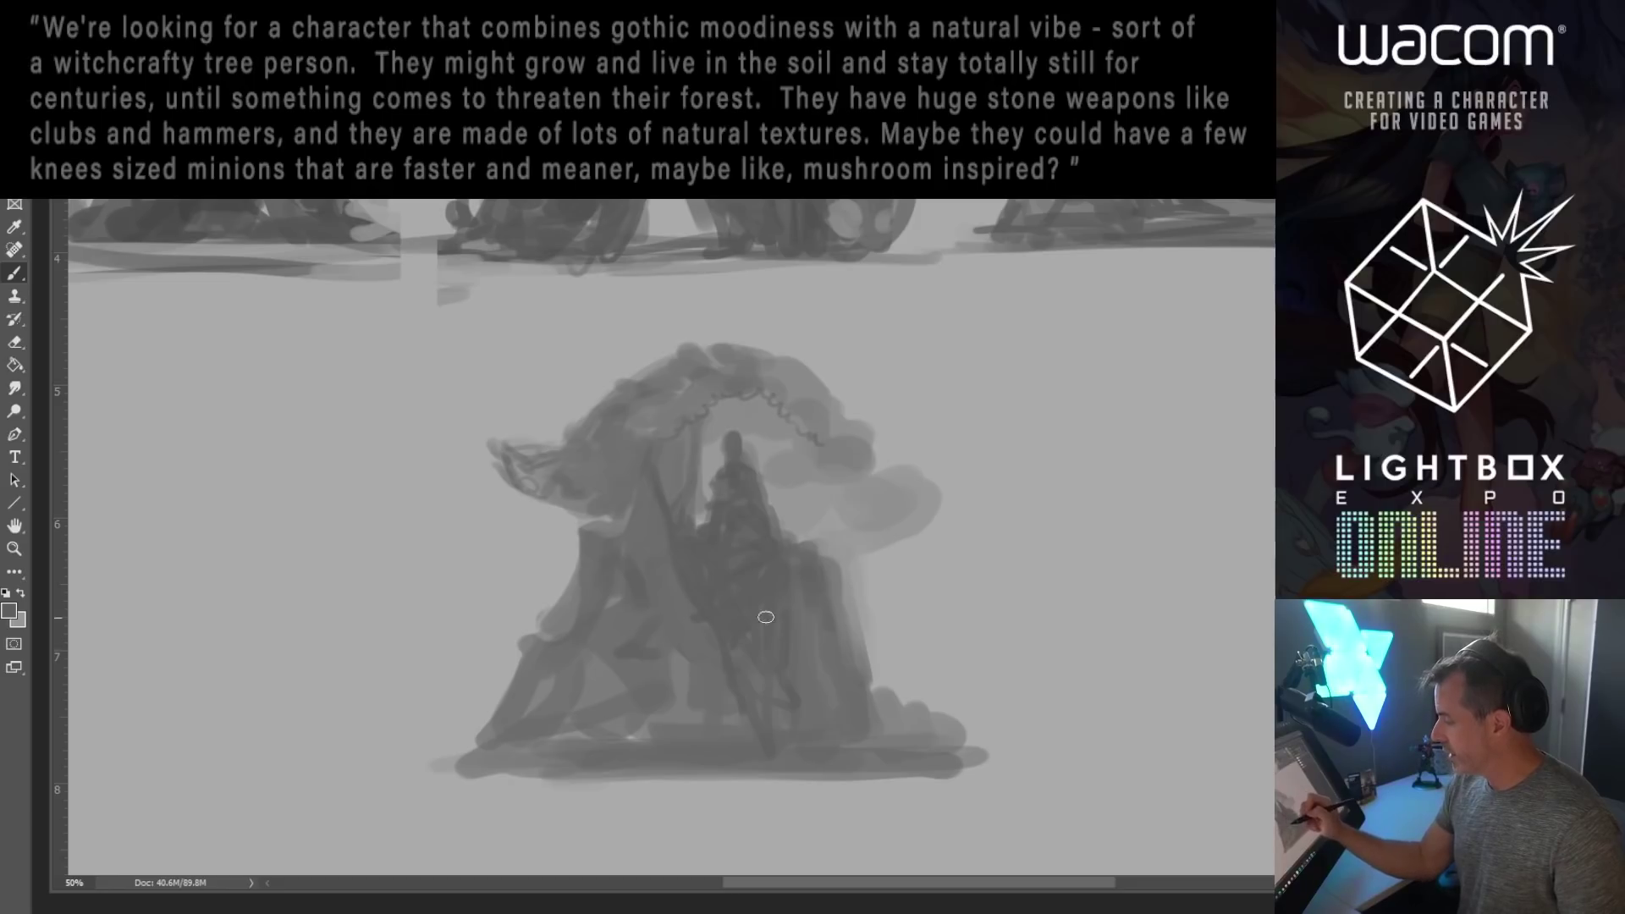
Step: Pick out the seated figure's head, torso and leg with lighter grey strokes sampled from the background
key(alt)
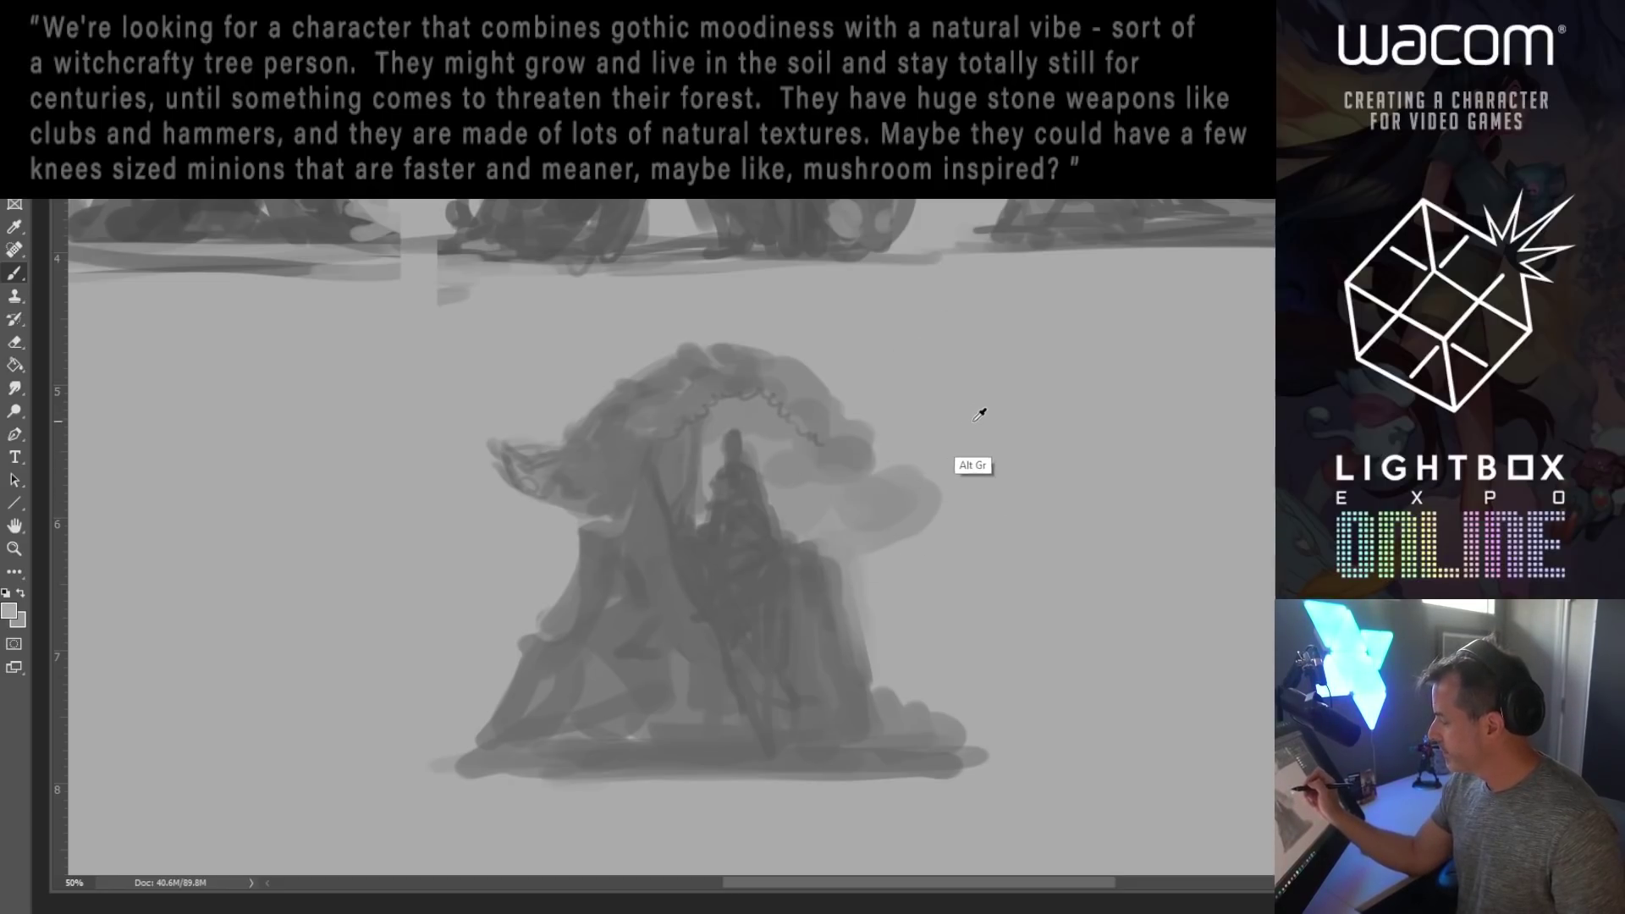
alt+click(980, 414)
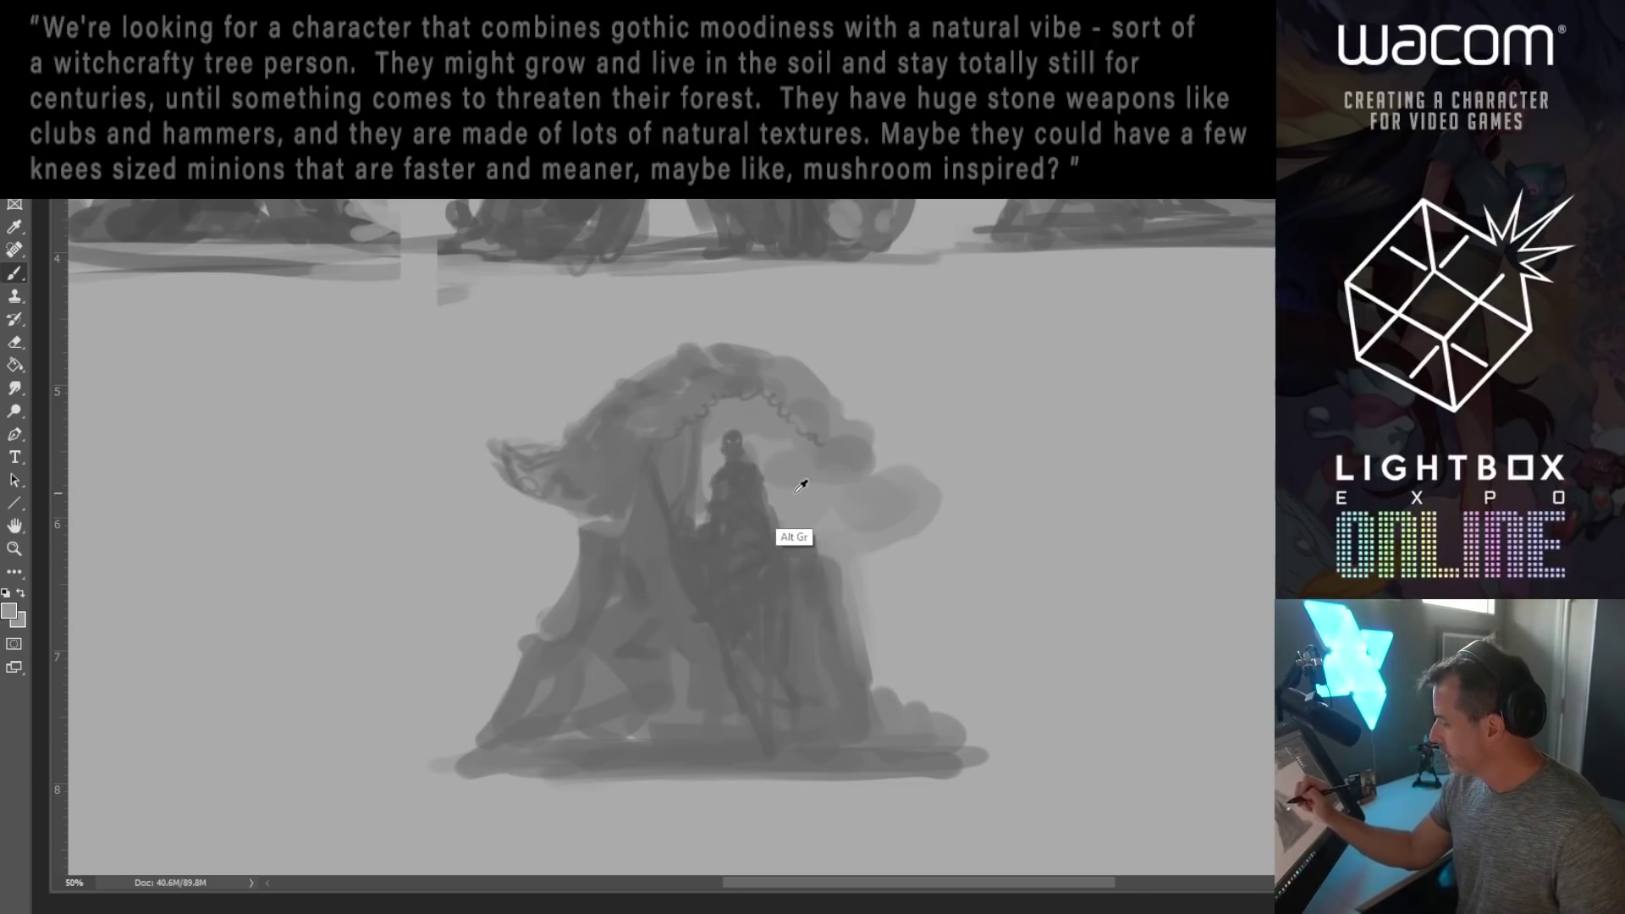
drag(715, 495, 757, 491)
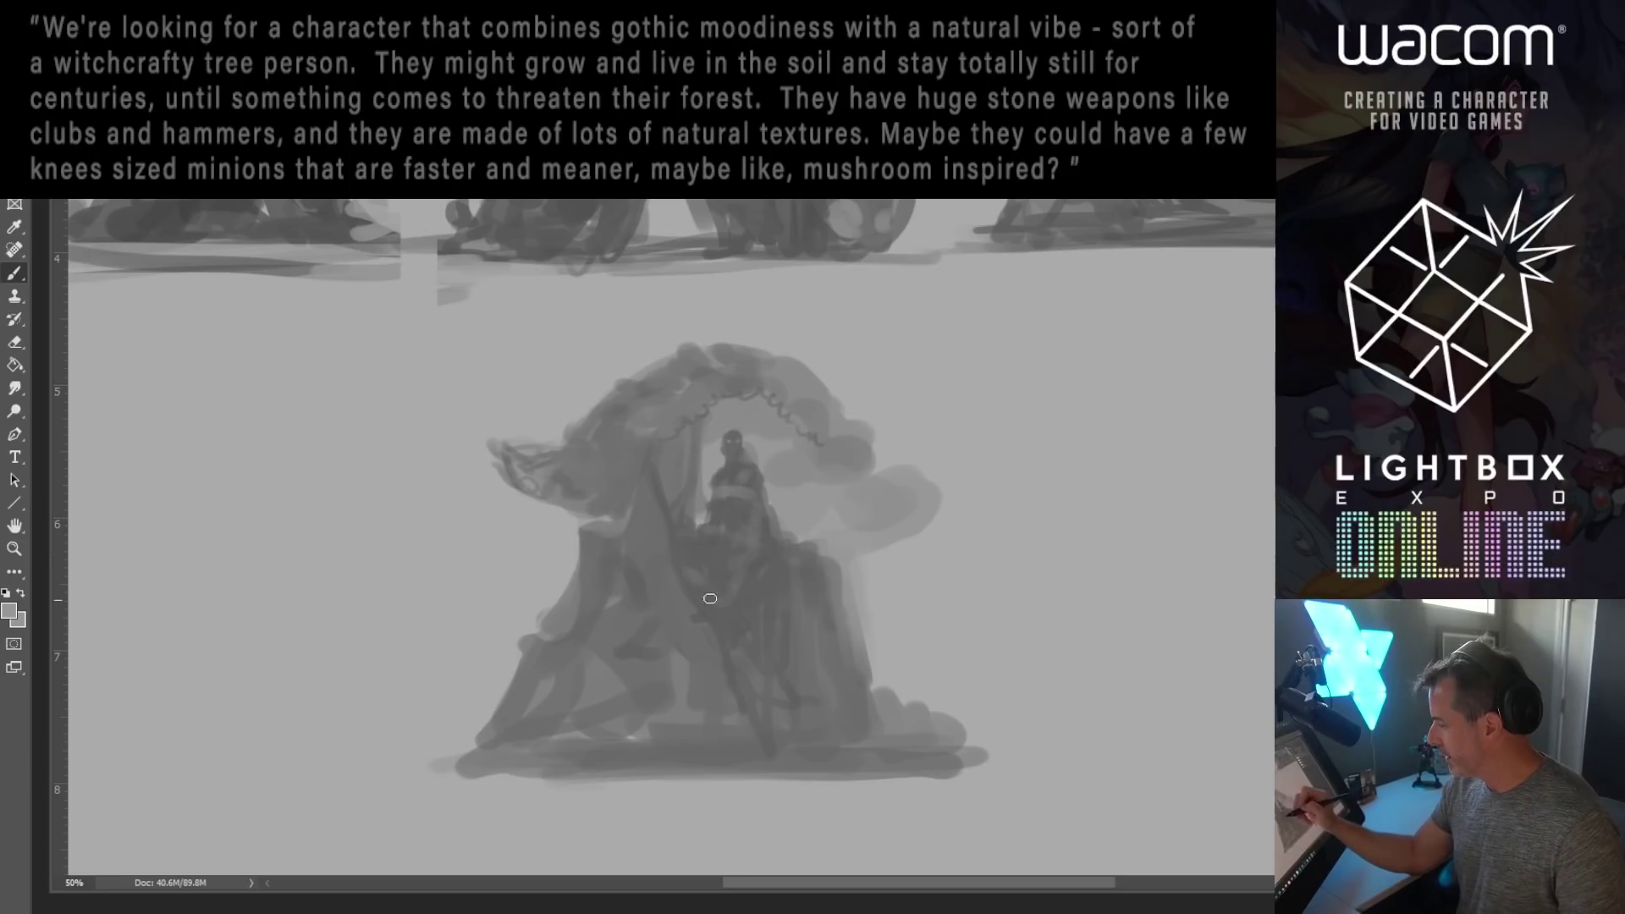
key(alt)
alt+click(726, 548)
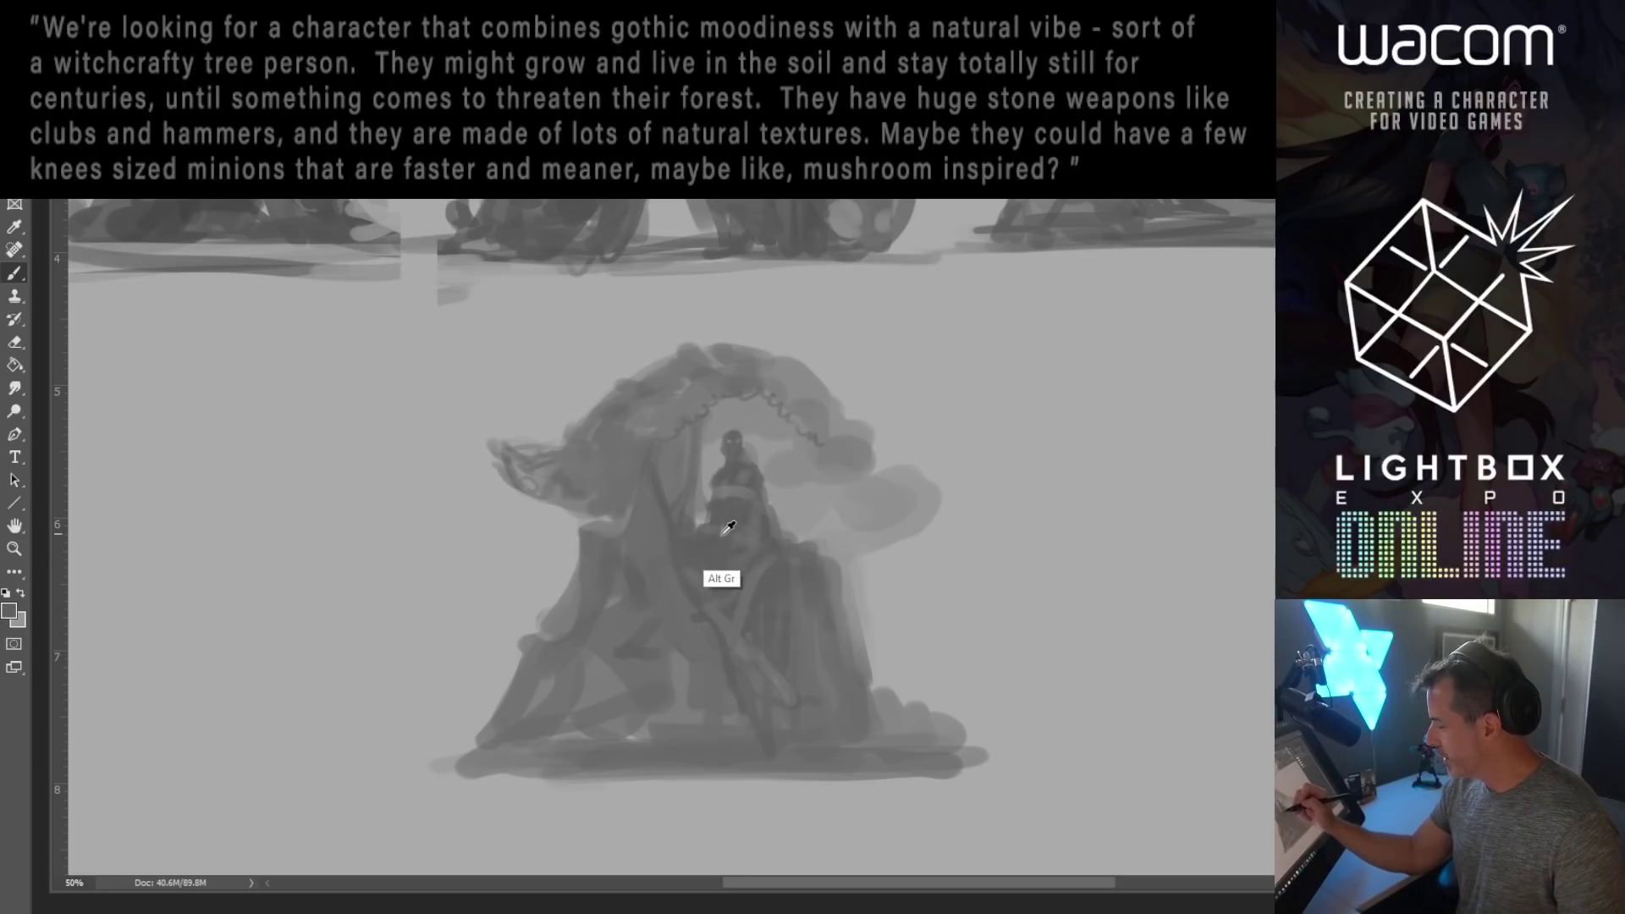
Step: Shape the arch's right end into a jagged tip with a small curl beneath, and darken the arch's inner and upper curve
mouse_move(863, 433)
mouse_down()
mouse_move(885, 472)
mouse_move(826, 482)
mouse_move(804, 510)
mouse_up()
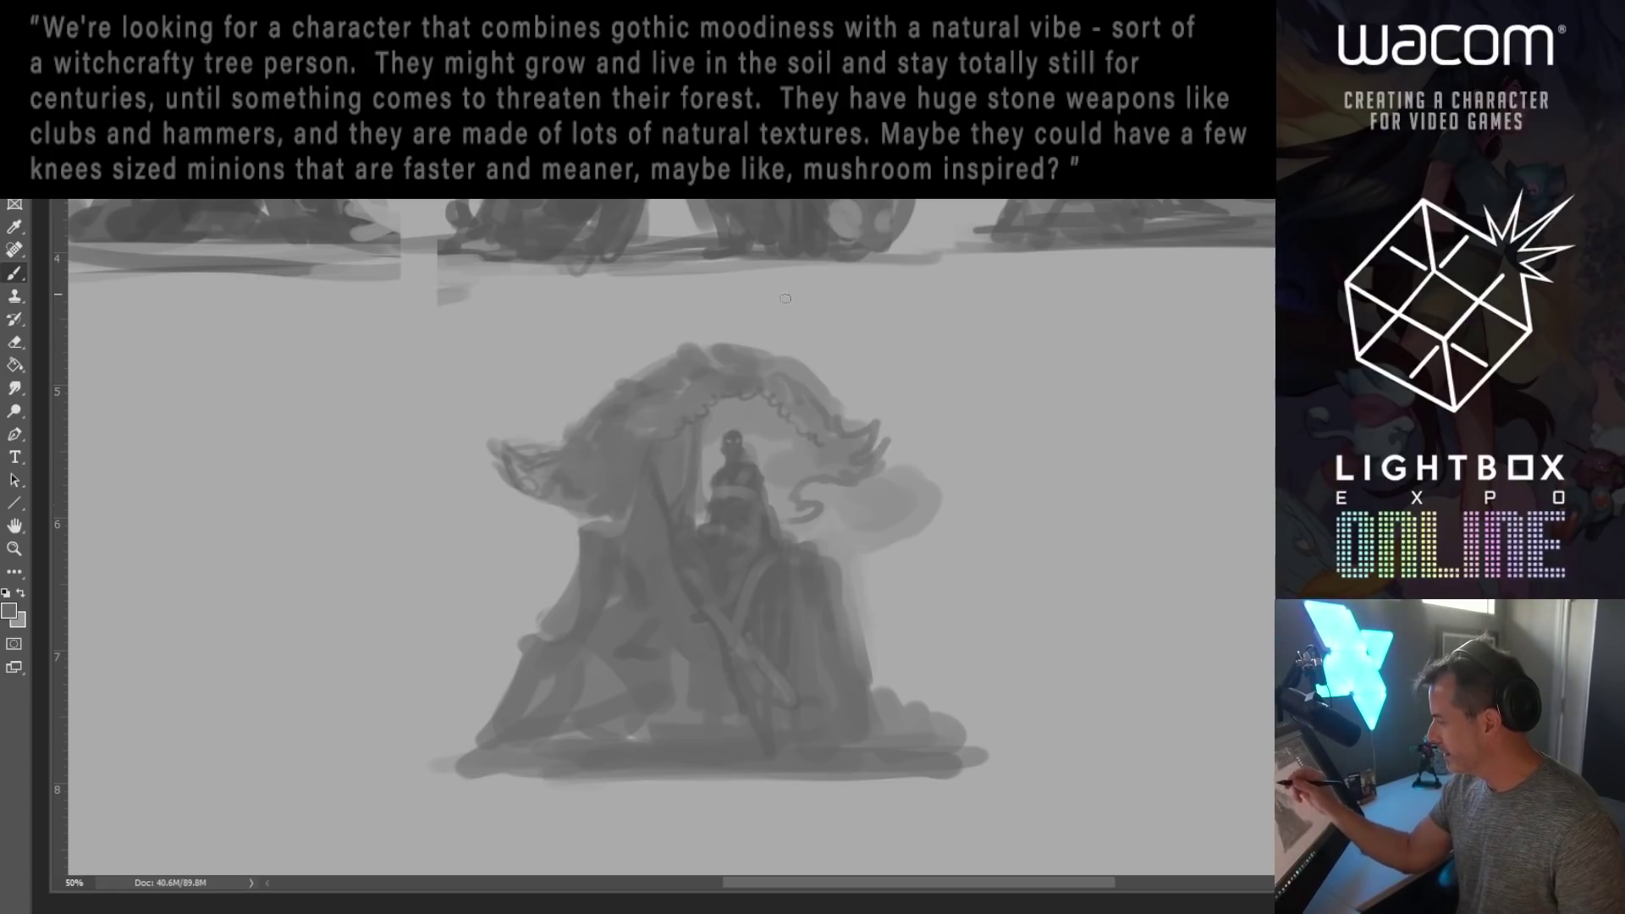
mouse_move(703, 415)
mouse_down()
mouse_move(720, 358)
mouse_move(785, 381)
mouse_up()
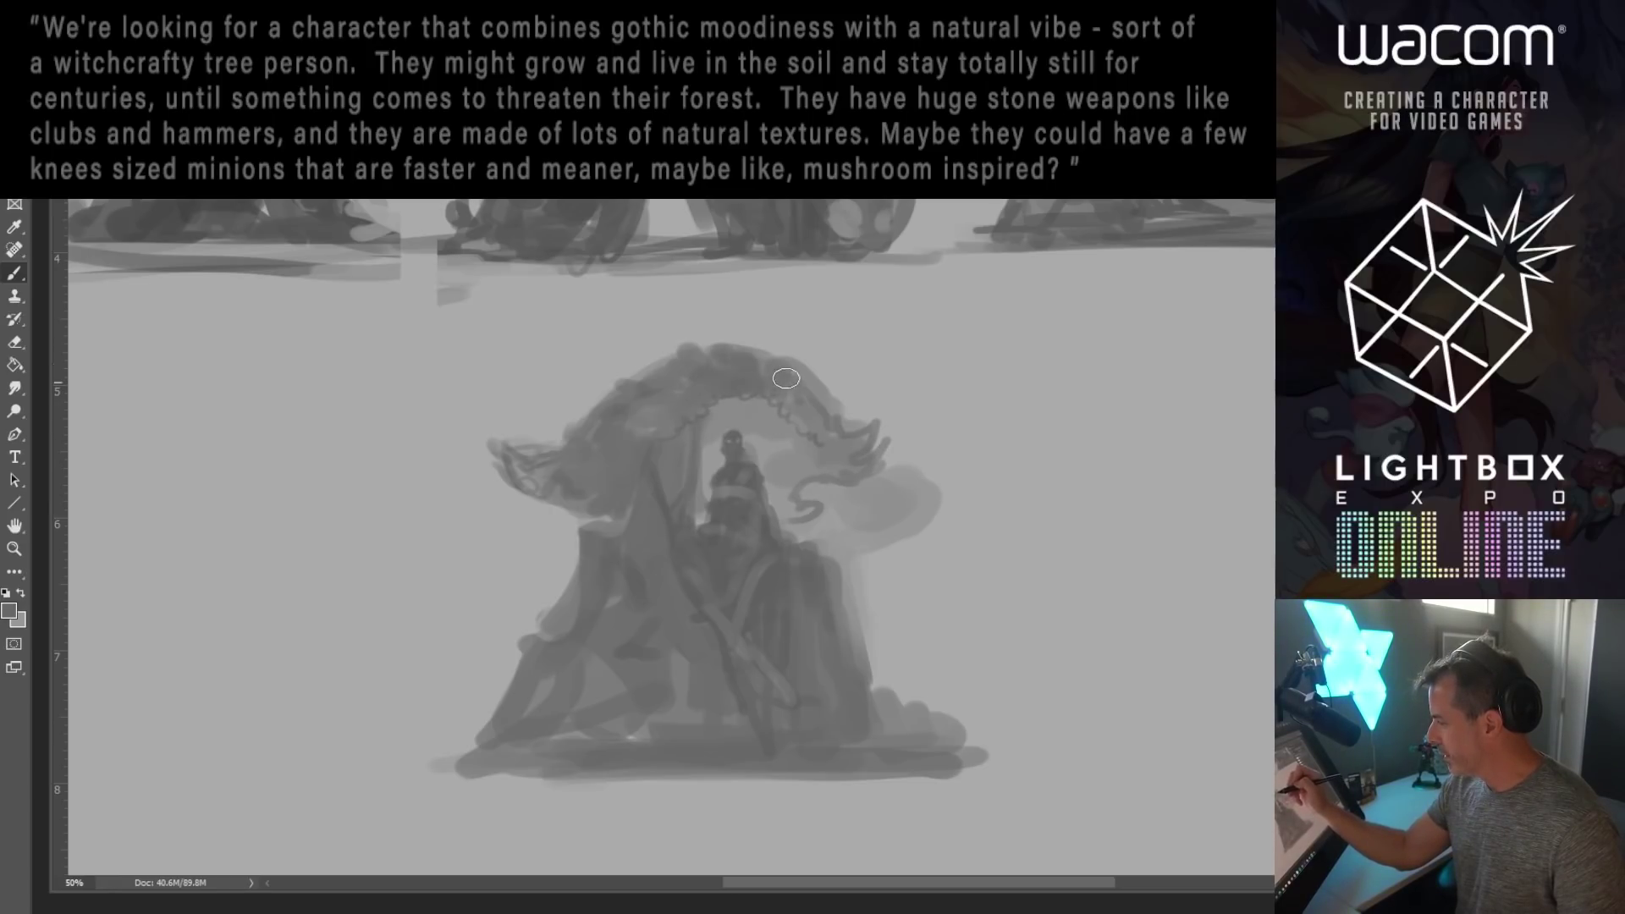
key(alt)
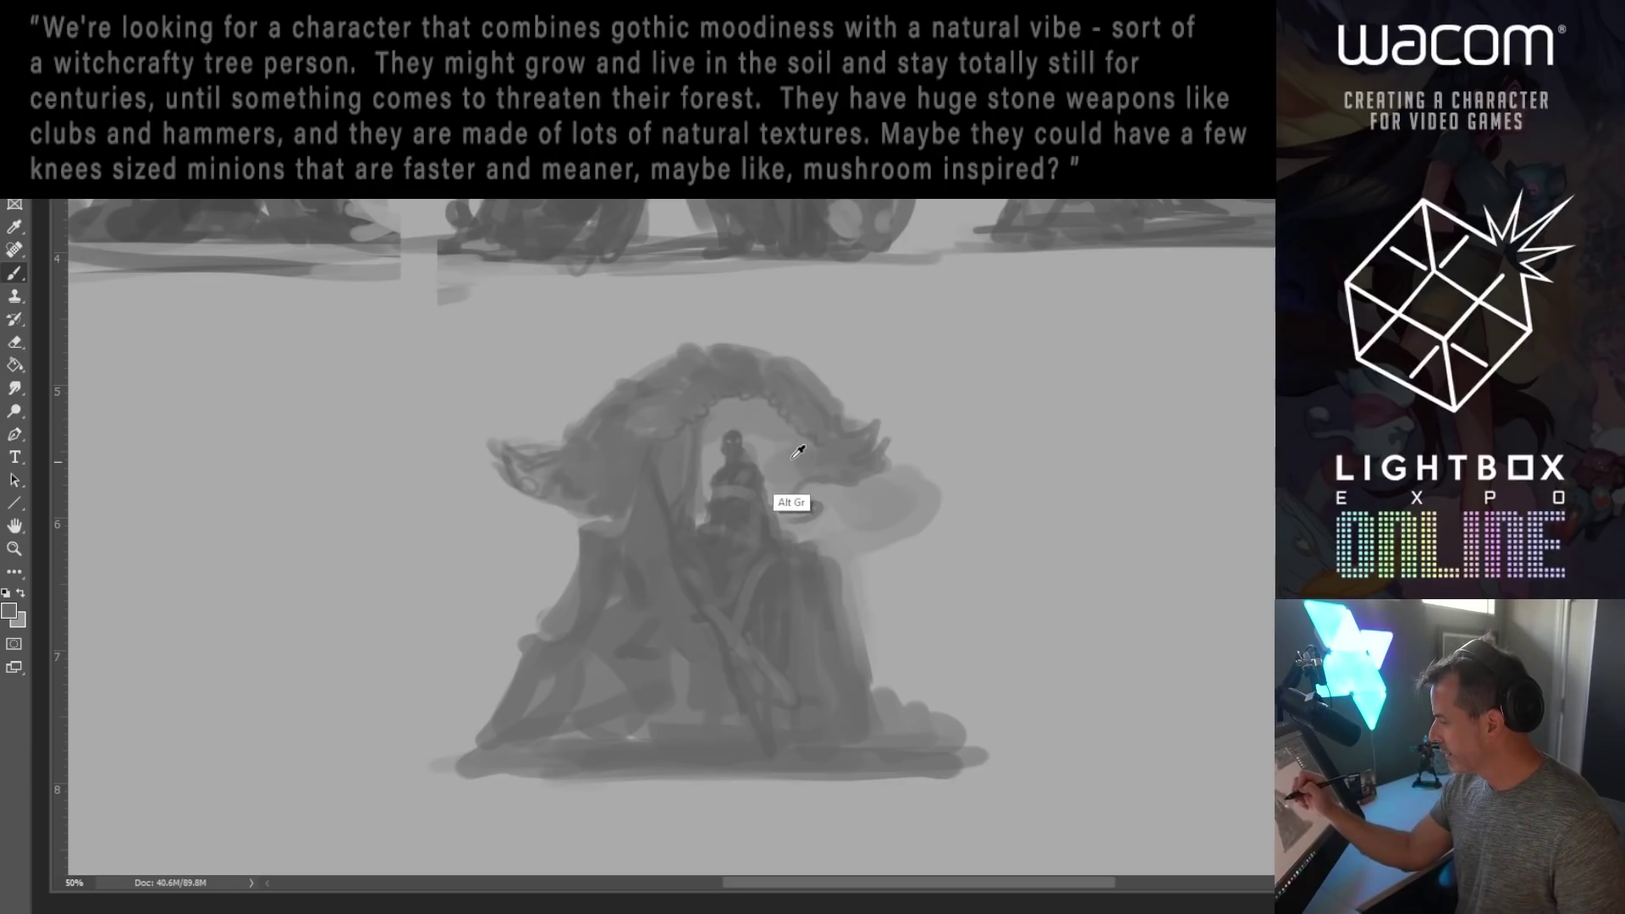
alt+click(538, 480)
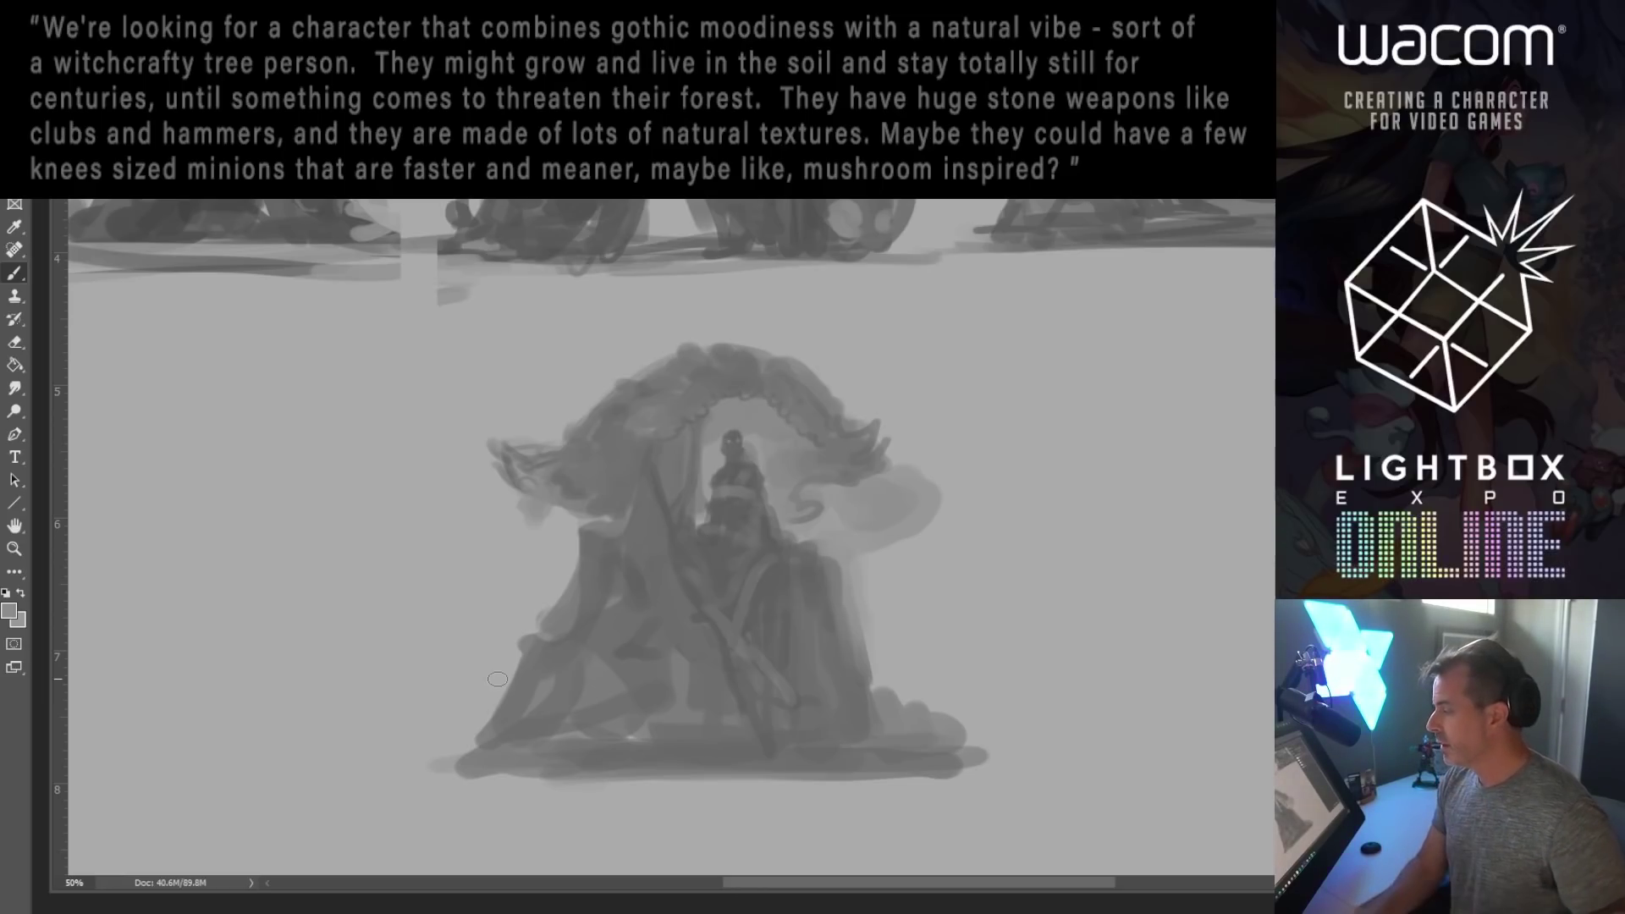
Step: Bring the witchcraft.psd window in front of the thumbnails and enlarge it to fill the work area
key(alt+space)
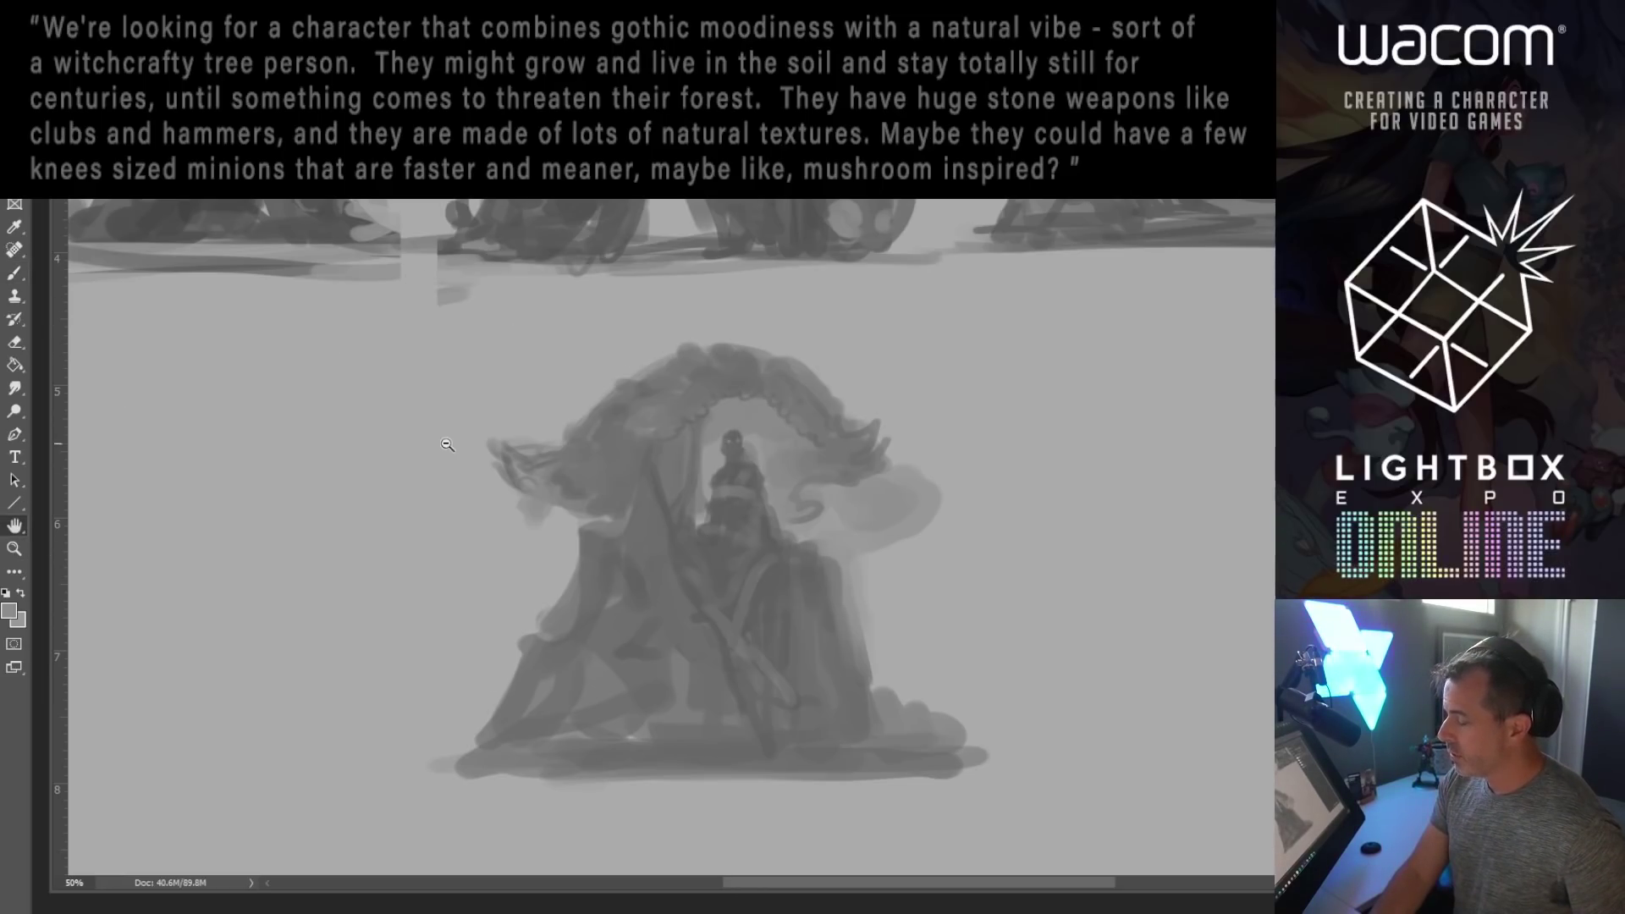
click(447, 444)
mouse_move(682, 310)
mouse_down()
mouse_move(767, 521)
mouse_move(757, 552)
mouse_up()
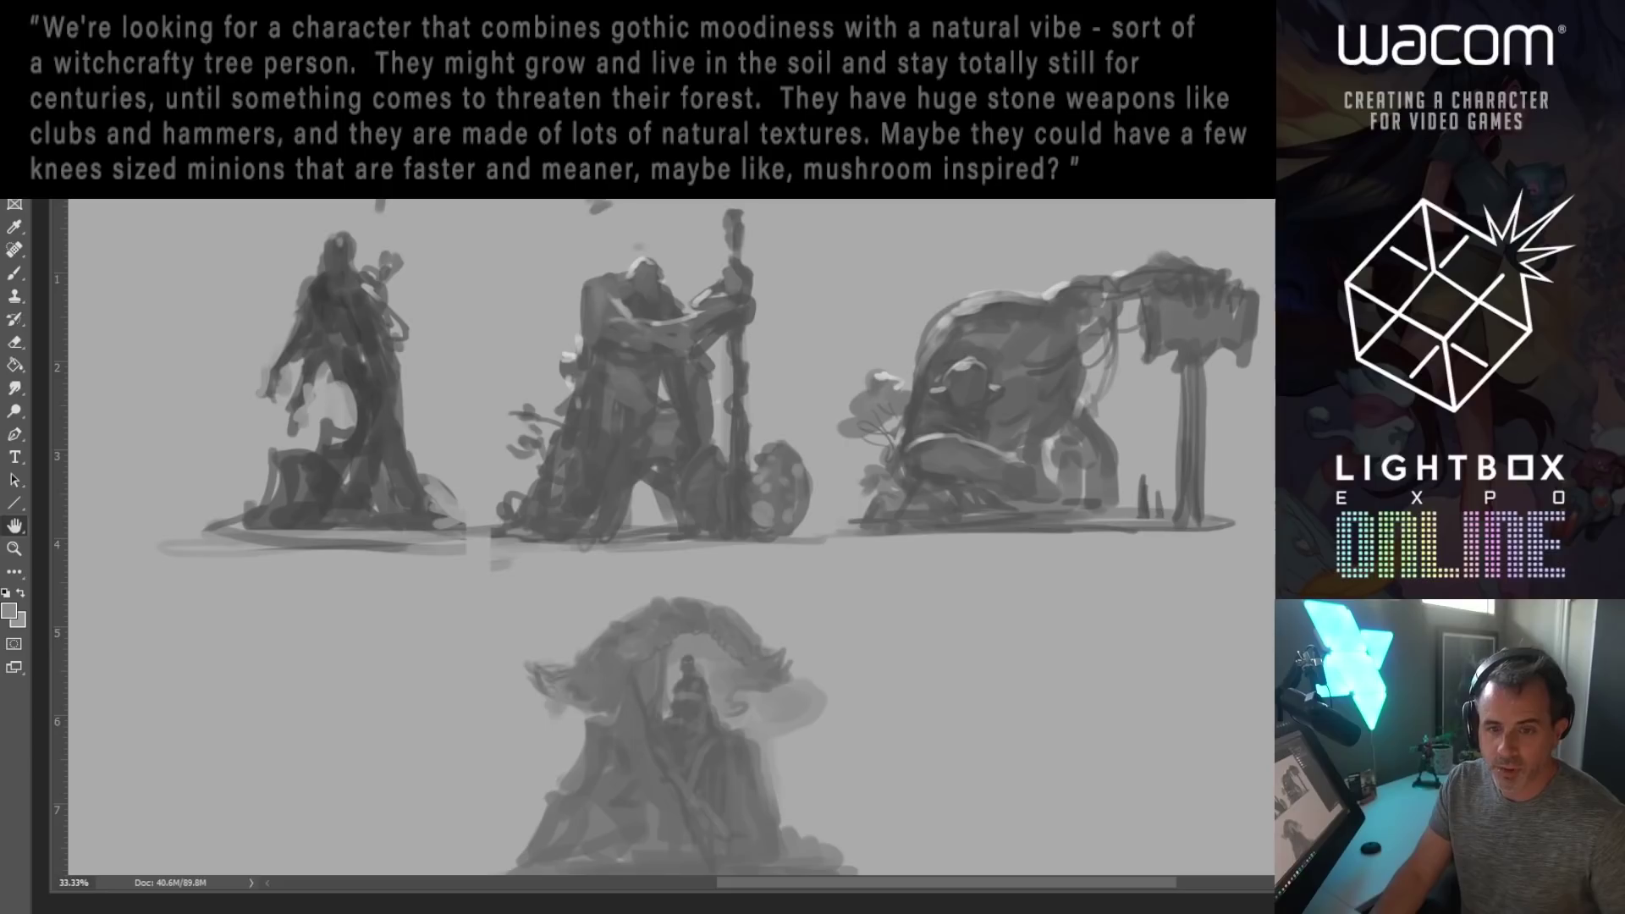
mouse_move(740, 188)
mouse_down()
mouse_move(740, 311)
mouse_move(563, 190)
mouse_up()
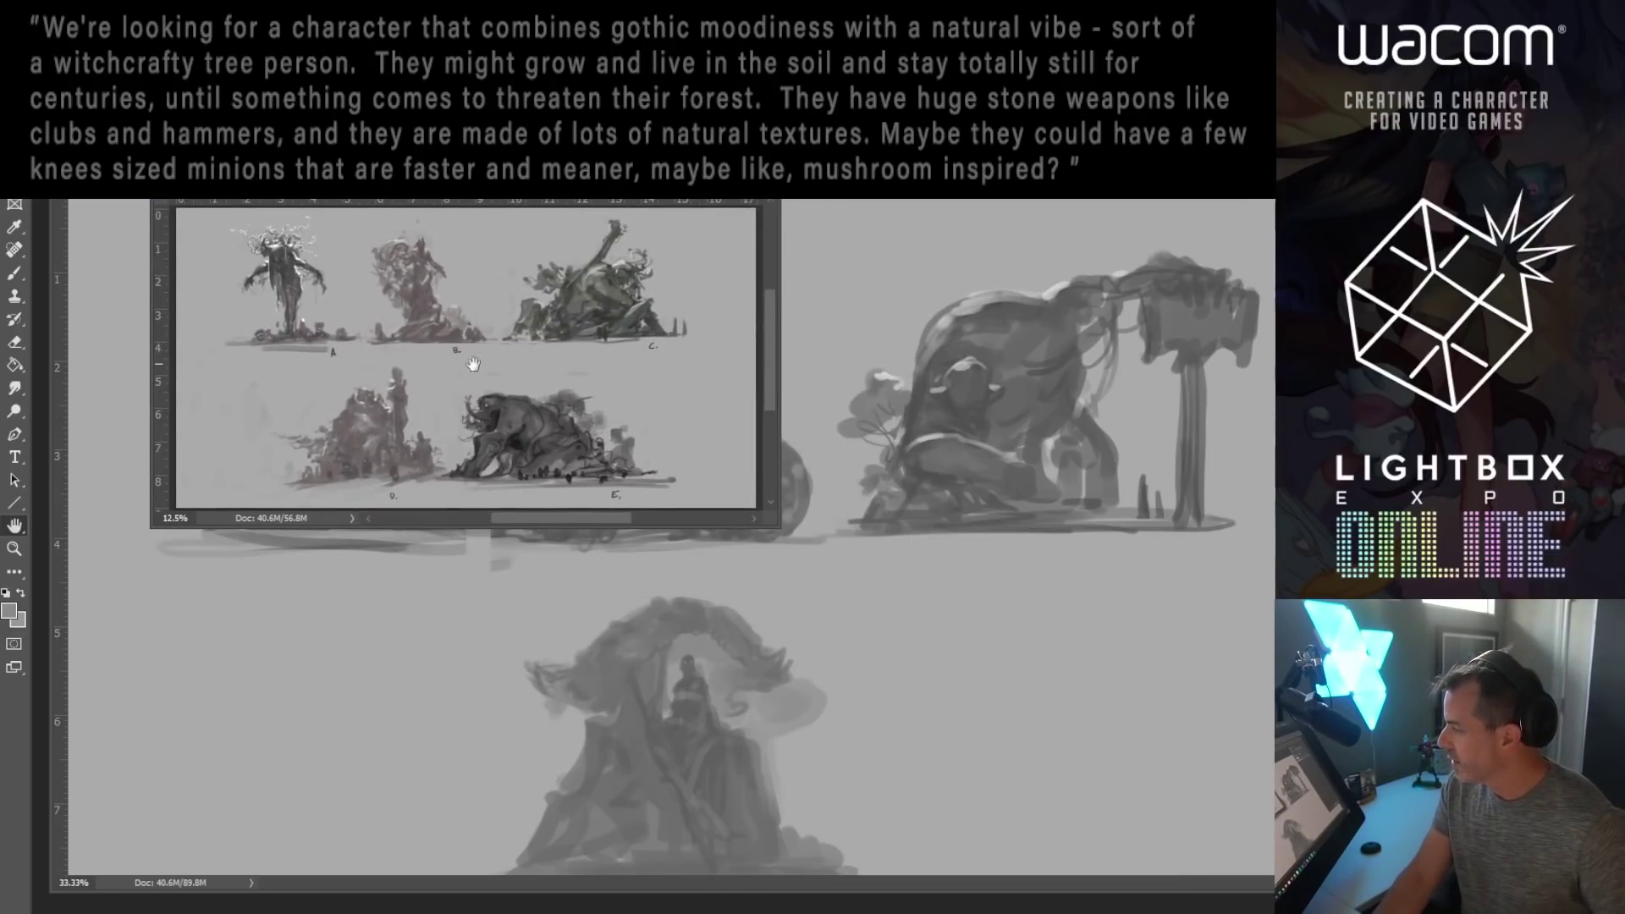
click(14, 548)
drag(541, 378, 605, 370)
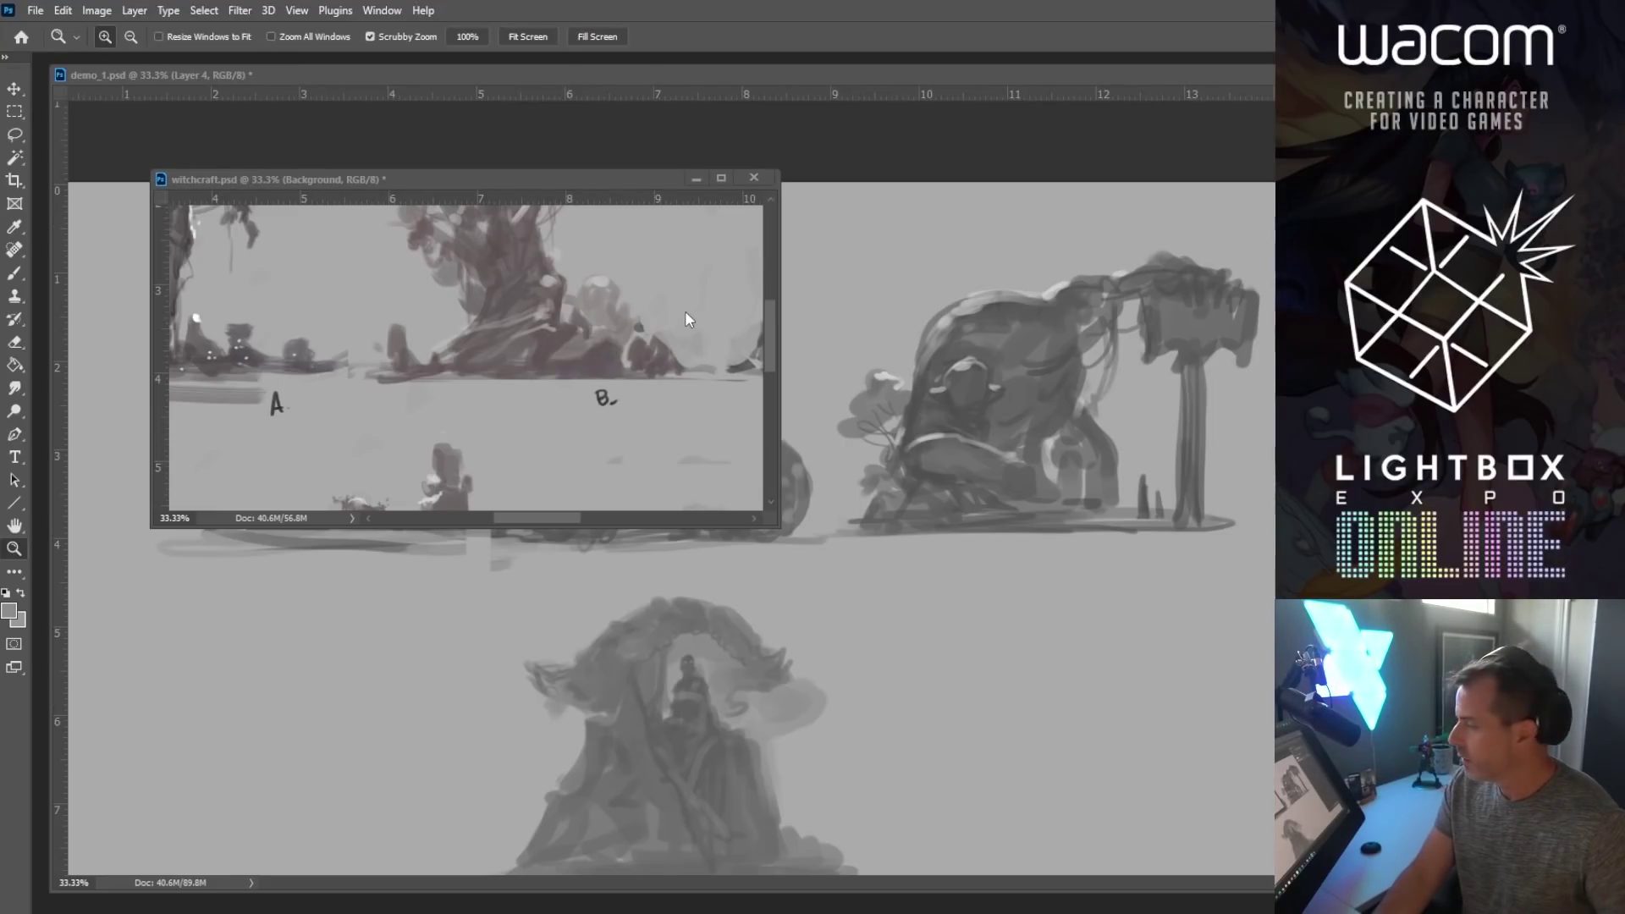
drag(768, 523, 1212, 791)
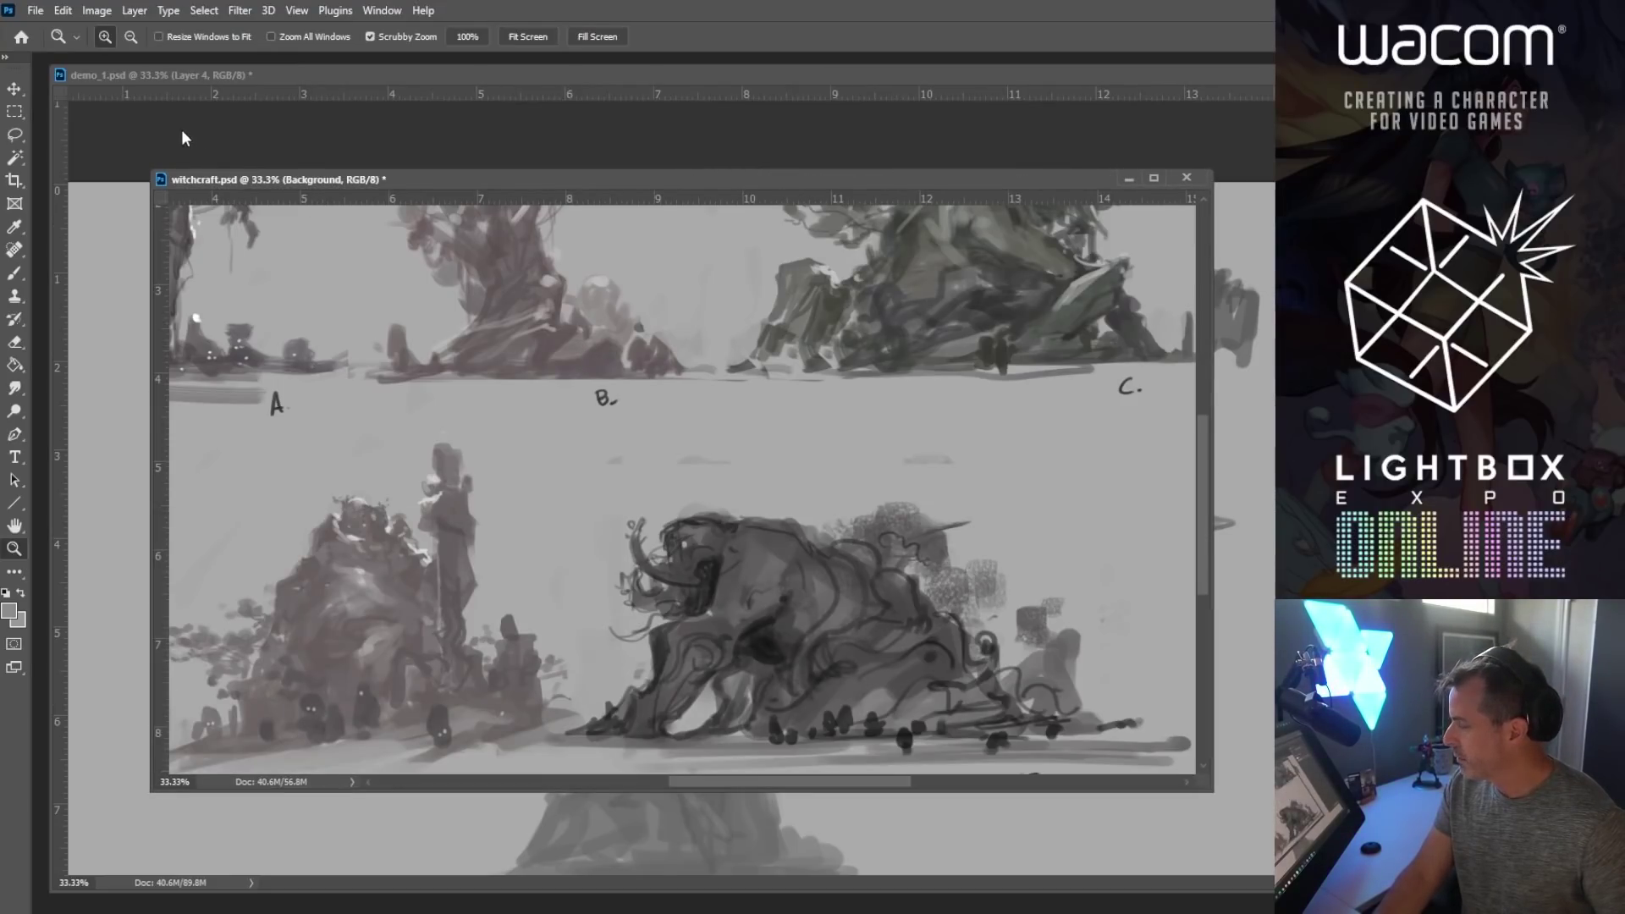
mouse_move(148, 167)
mouse_down()
mouse_move(73, 138)
mouse_move(42, 65)
mouse_up()
click(414, 255)
drag(1212, 791, 1255, 861)
mouse_move(773, 399)
mouse_down()
mouse_move(798, 570)
mouse_move(860, 623)
mouse_up()
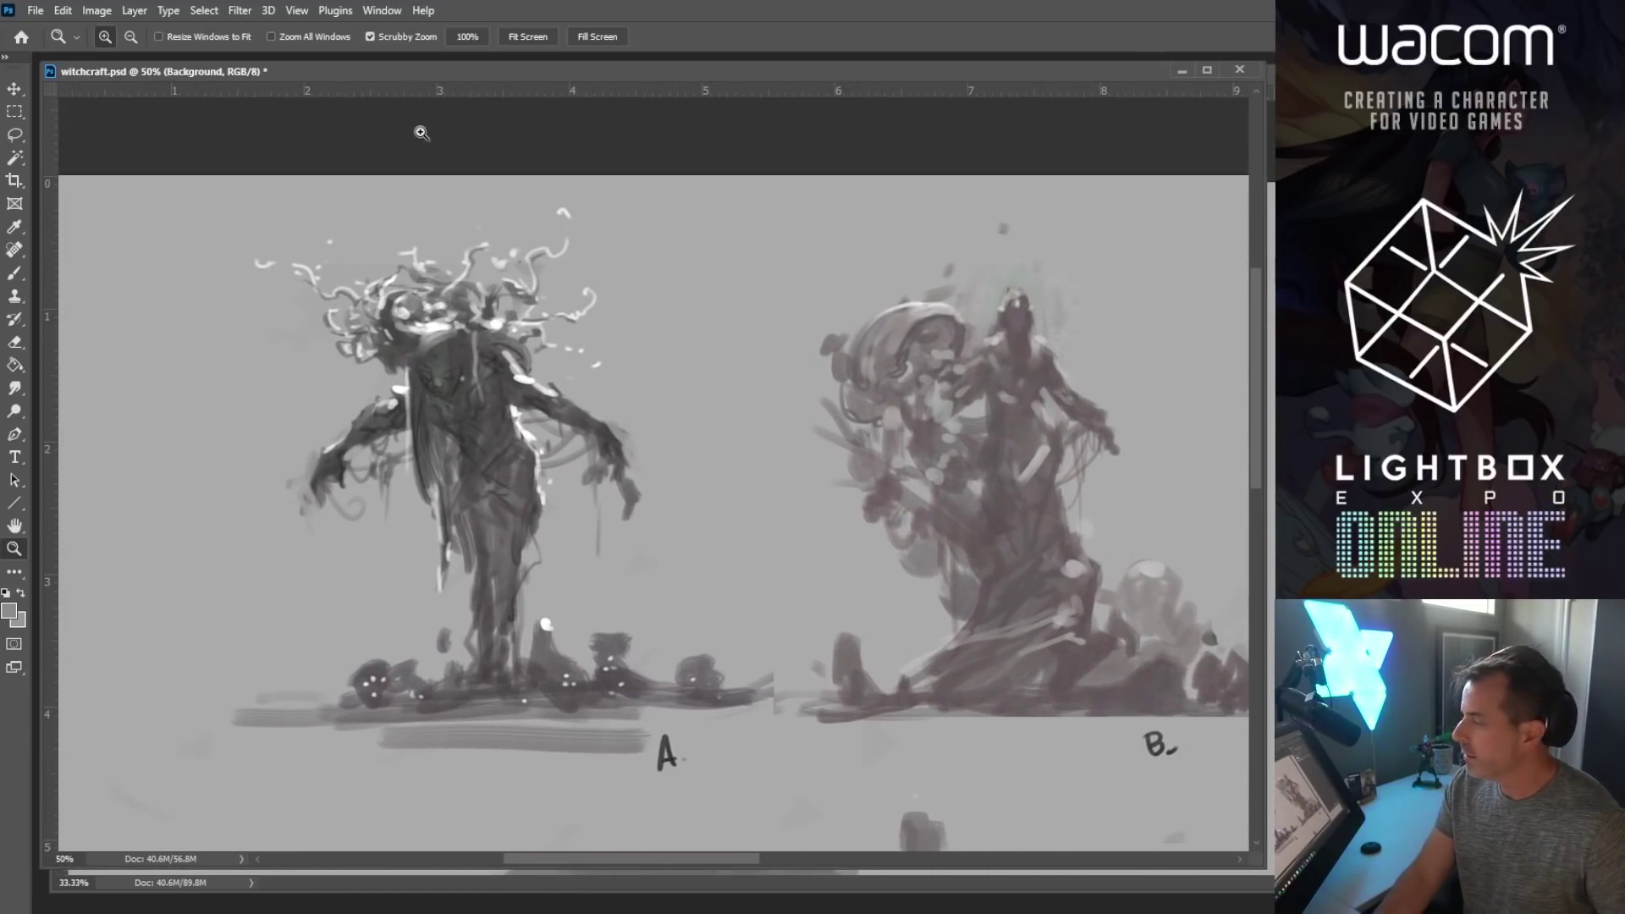
Step: Examine thumbnails A and B in witchcraft.psd up close, including the small minions around their bases
click(14, 113)
drag(233, 242, 264, 221)
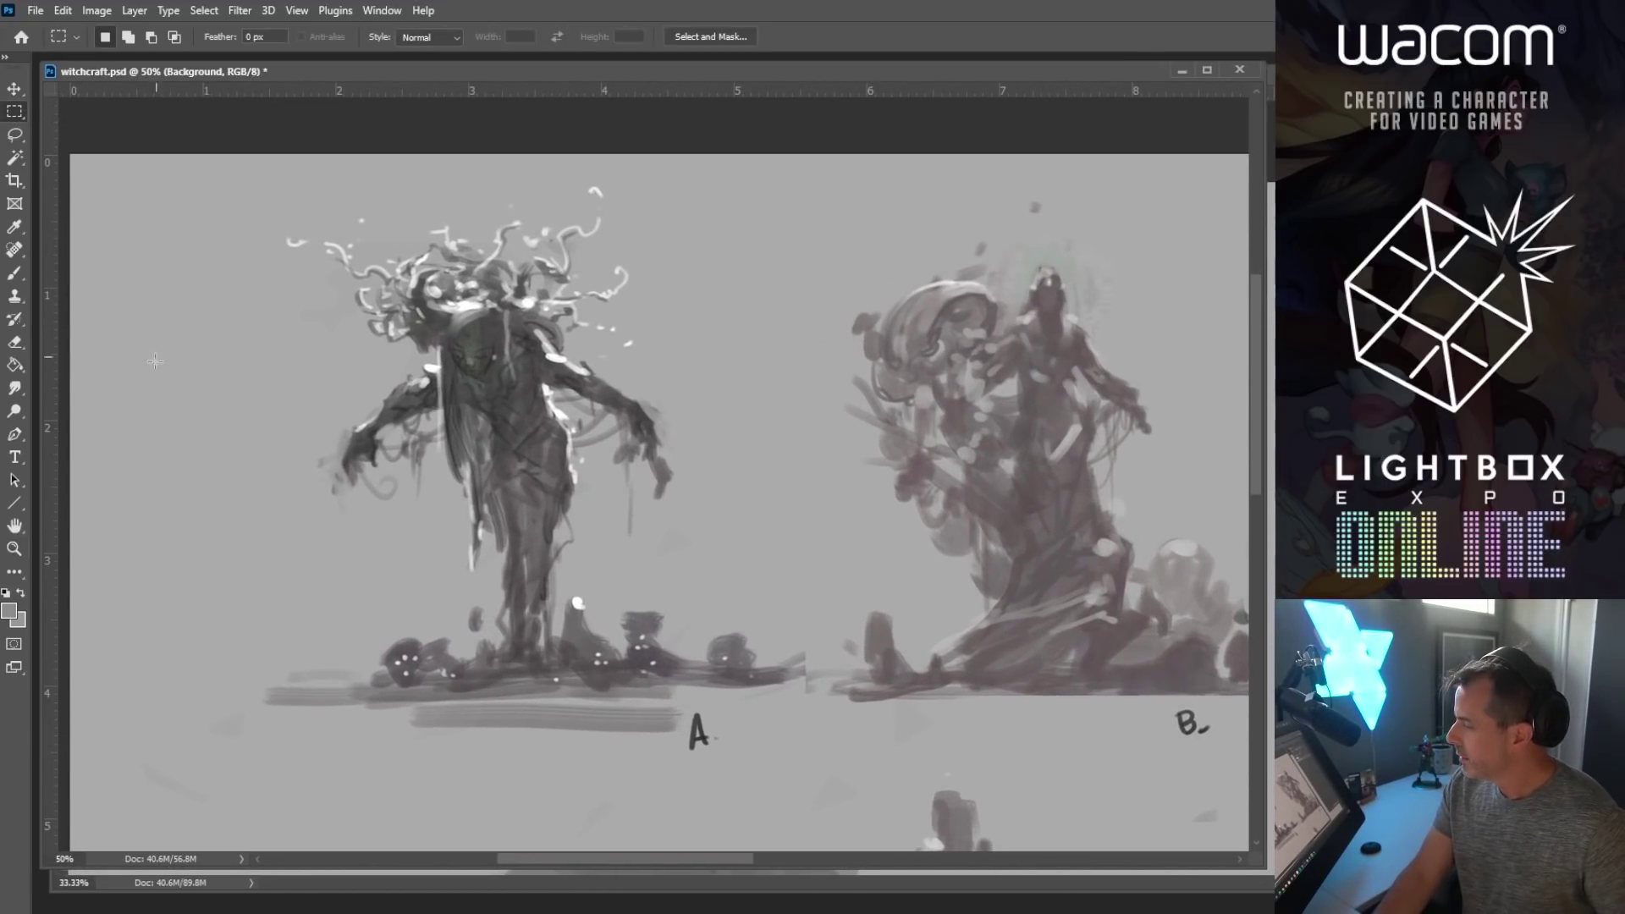
key(z)
click(541, 373)
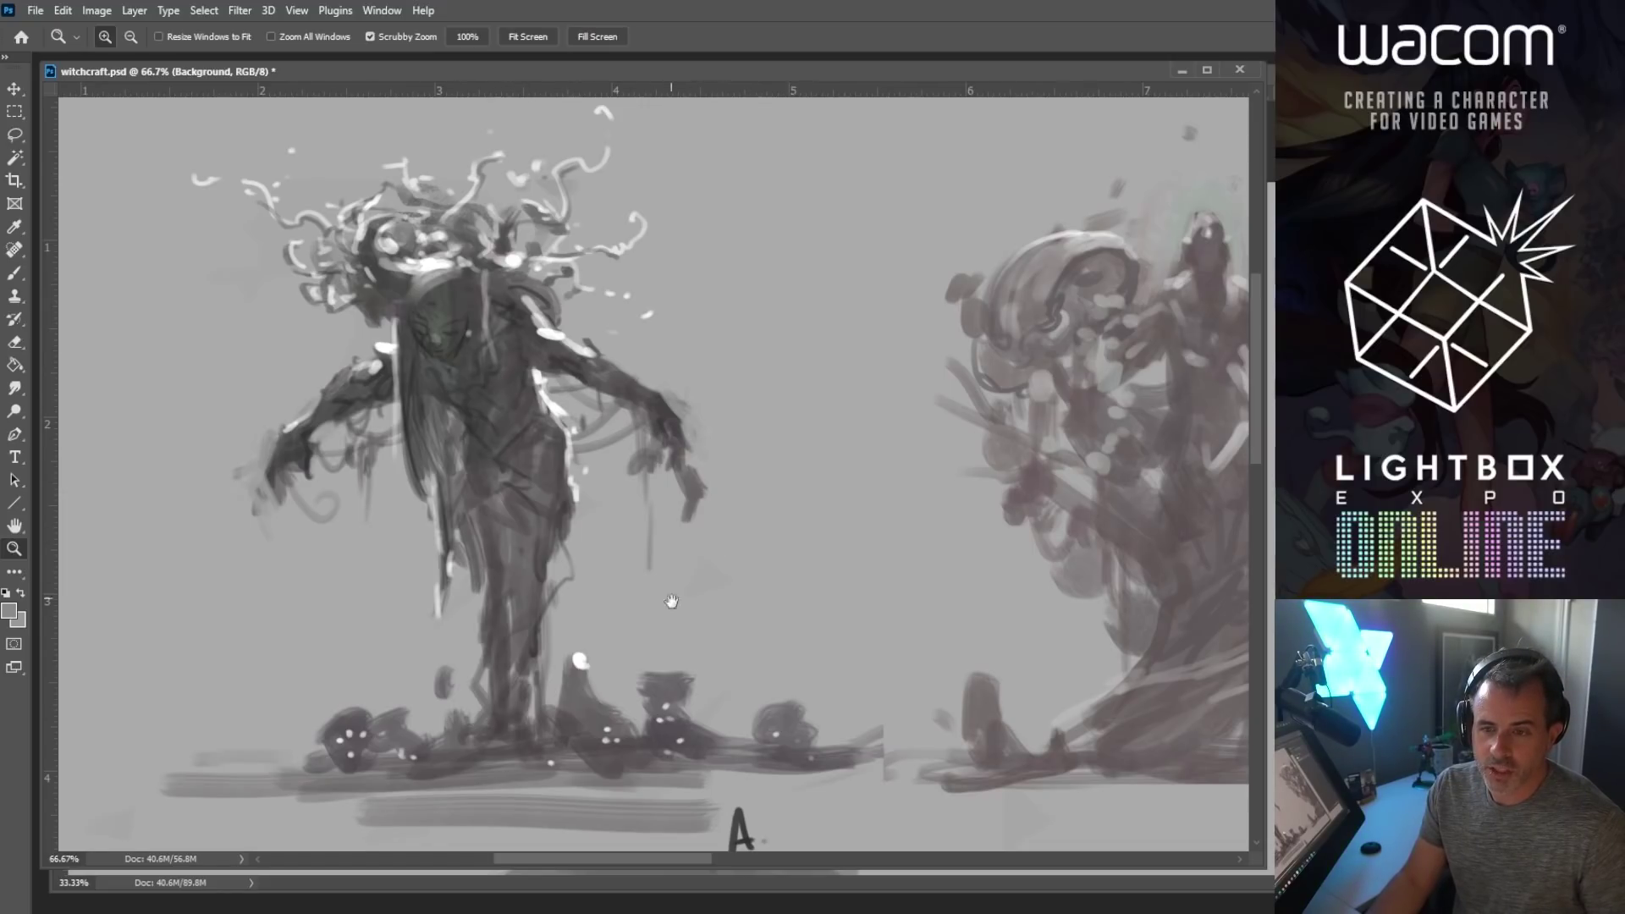
drag(773, 692, 620, 504)
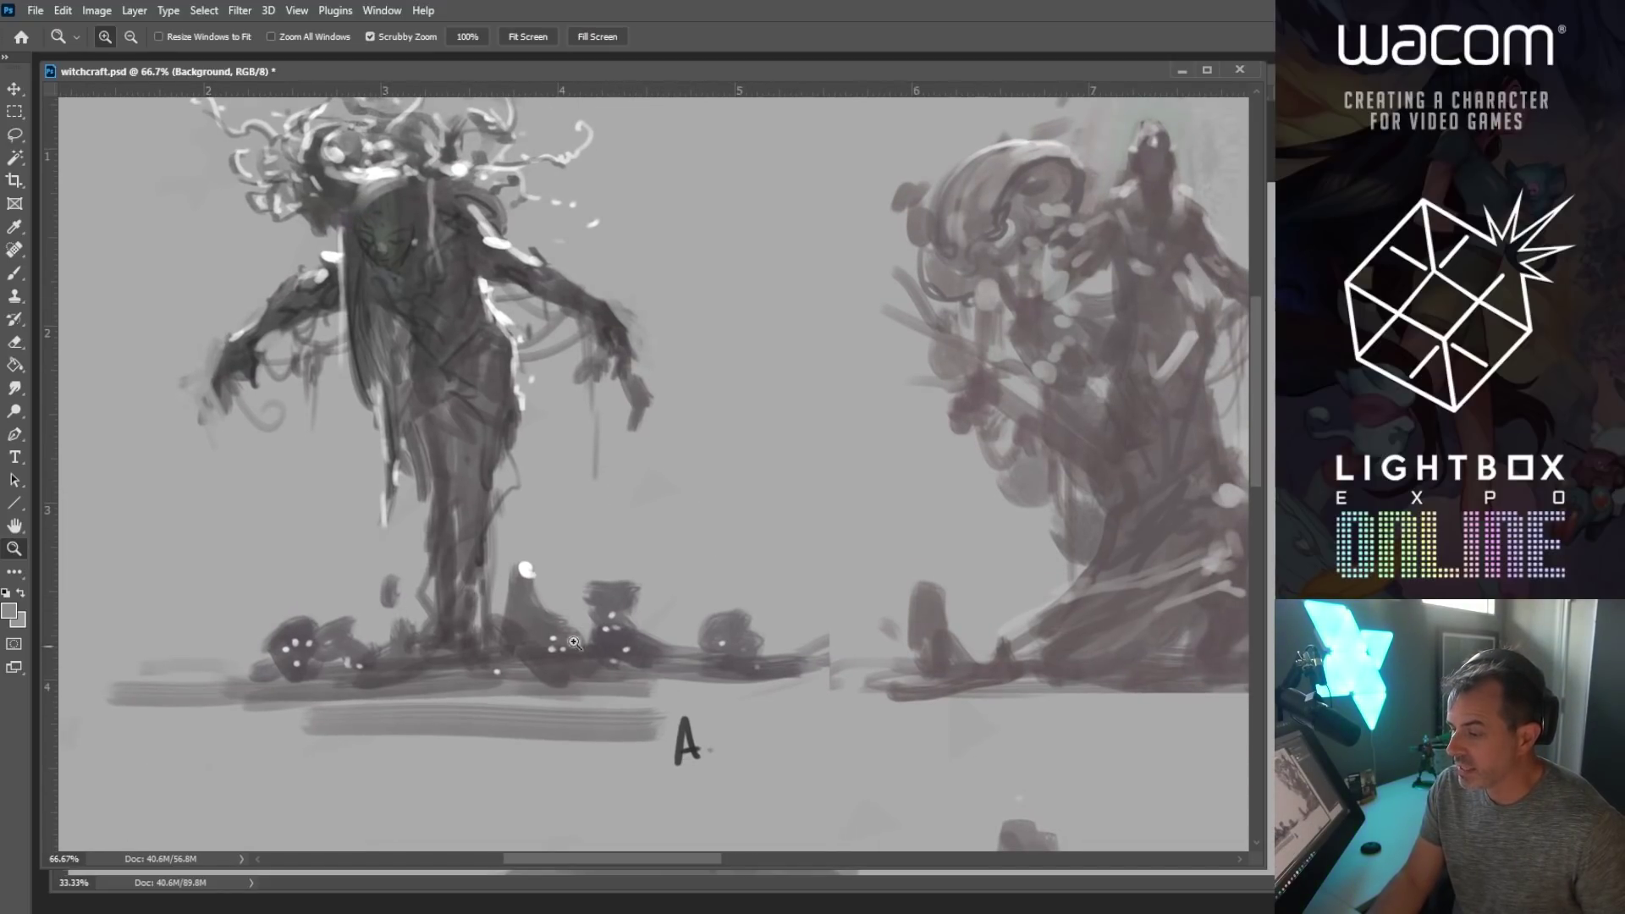
drag(638, 516, 402, 536)
drag(818, 544, 617, 557)
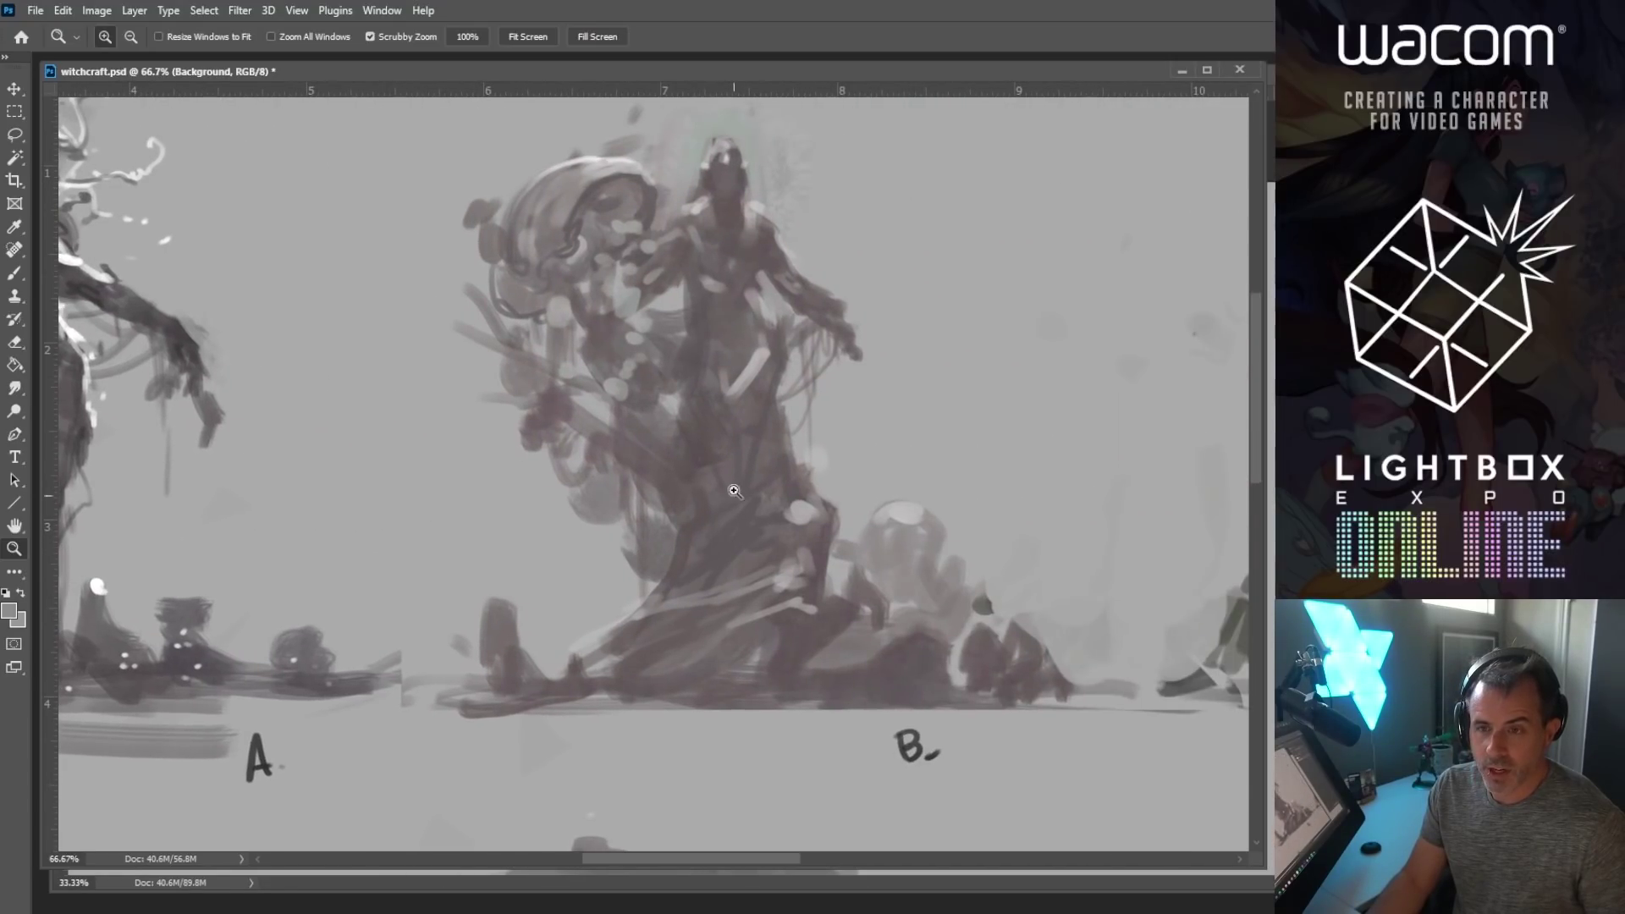
Step: Examine thumbnail B with its small base figures, and compare it with the green-grey thumbnail C
drag(735, 470, 641, 524)
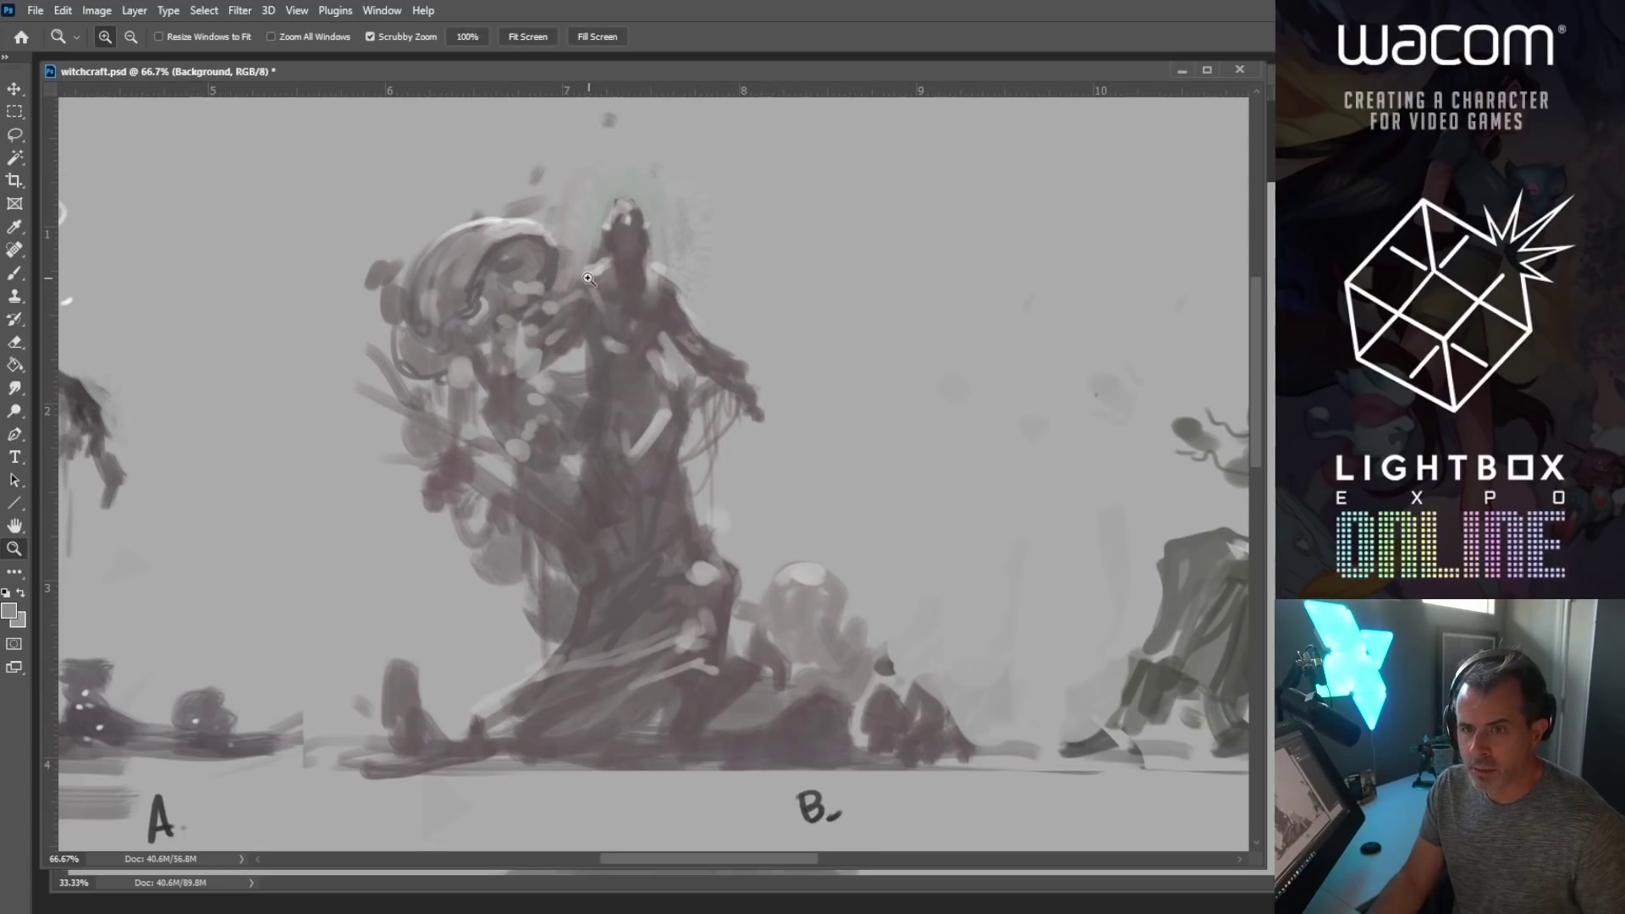
drag(798, 497, 722, 468)
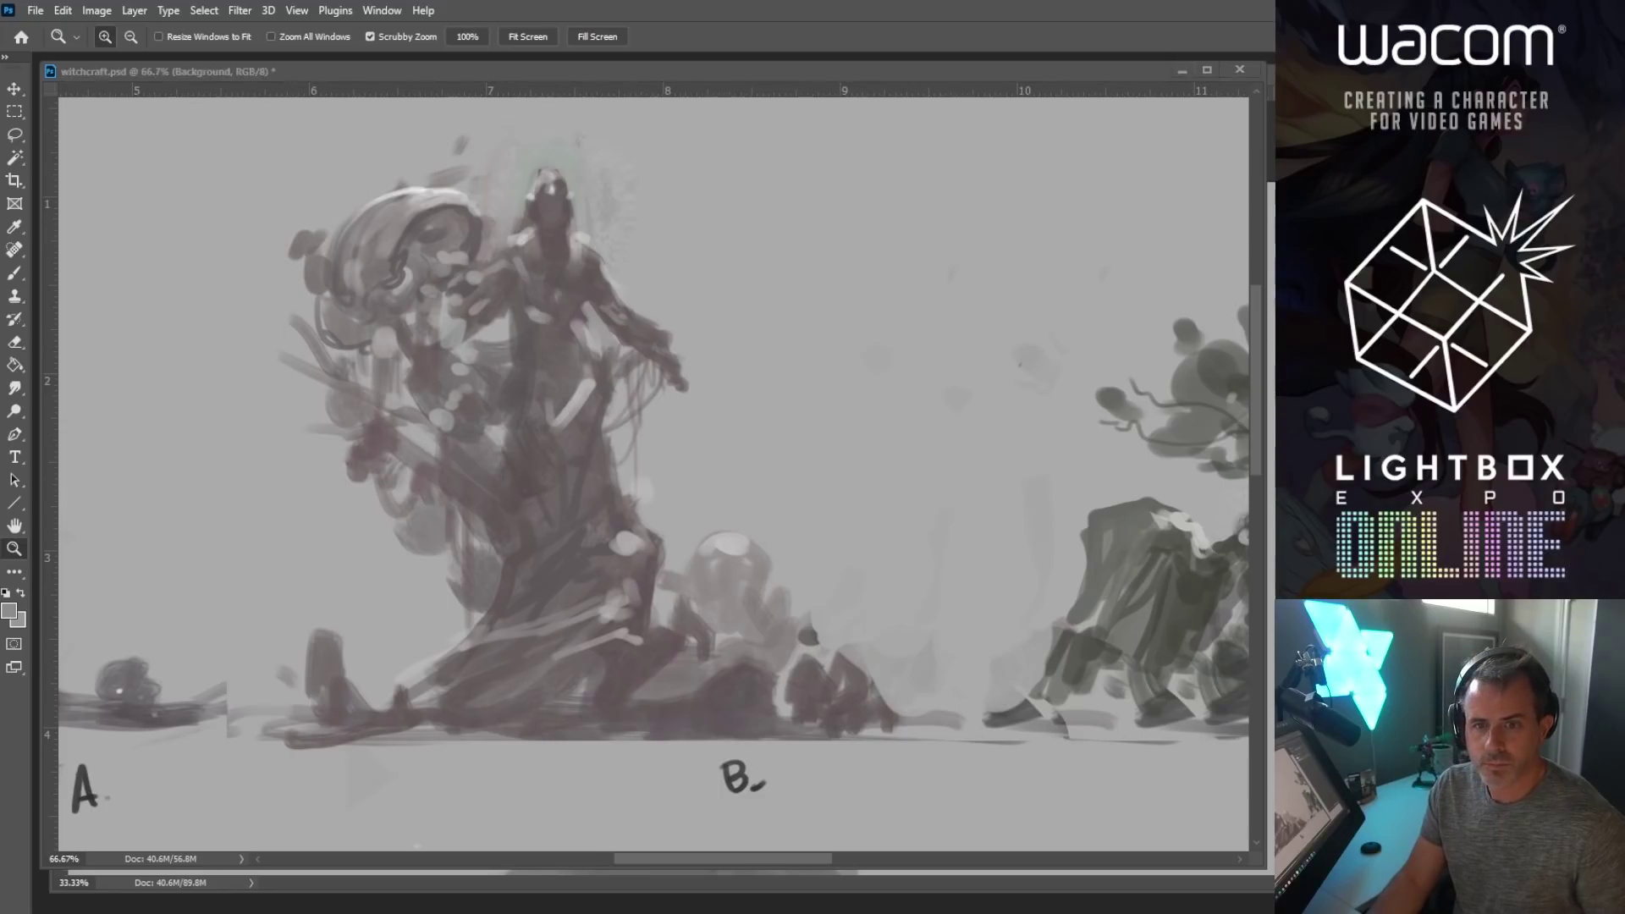
drag(835, 446, 421, 439)
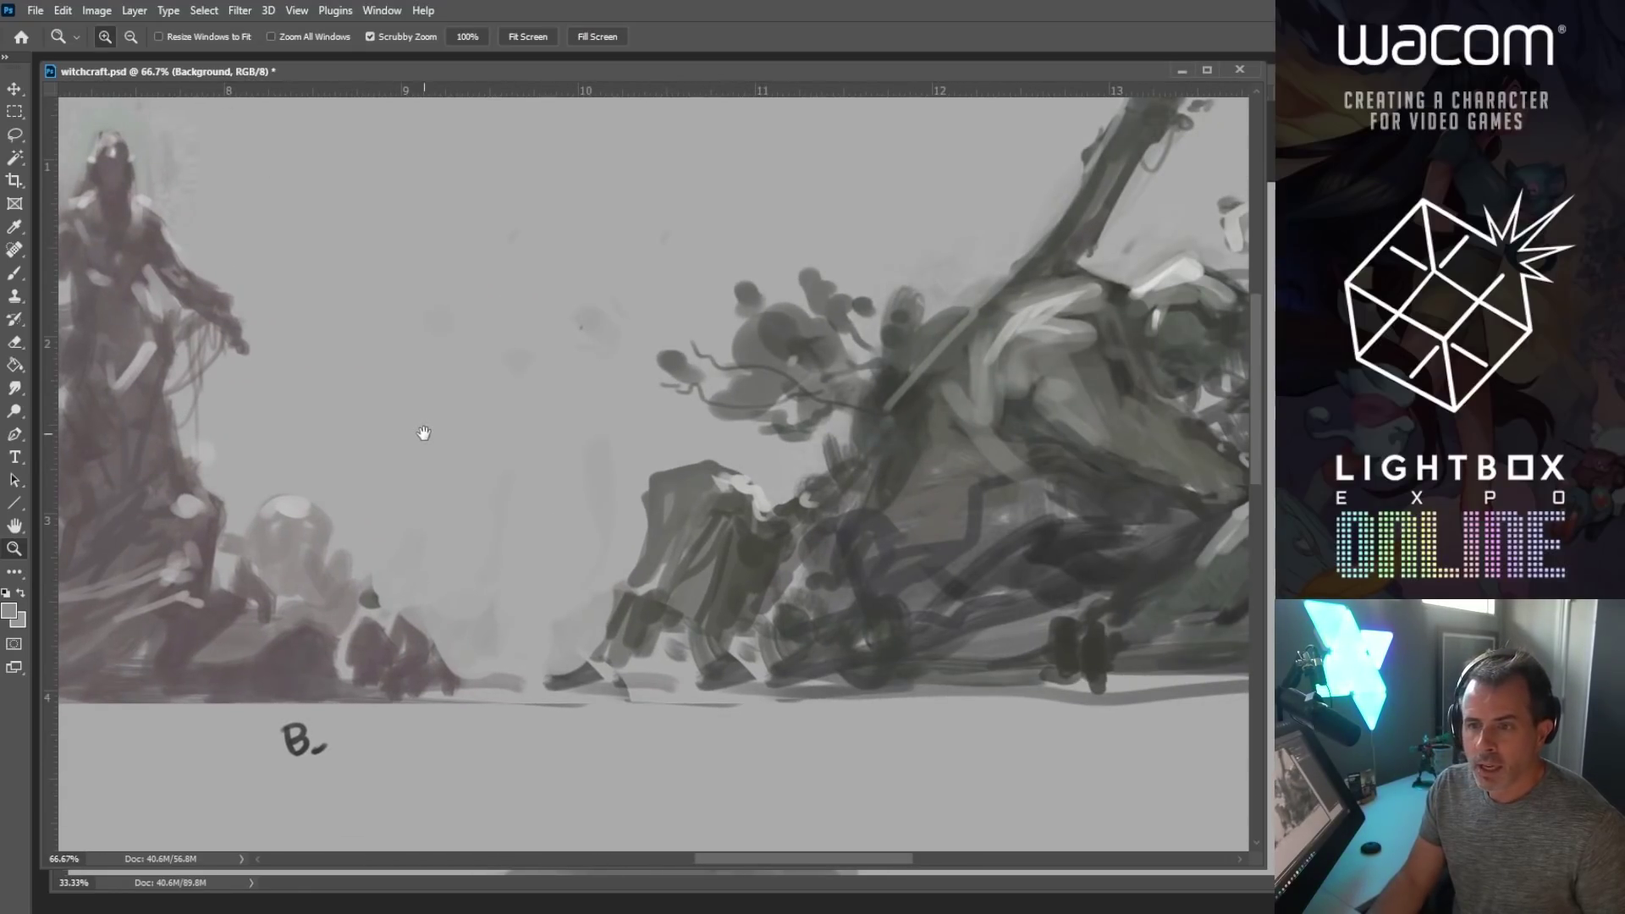
drag(846, 508, 556, 523)
drag(731, 532, 678, 541)
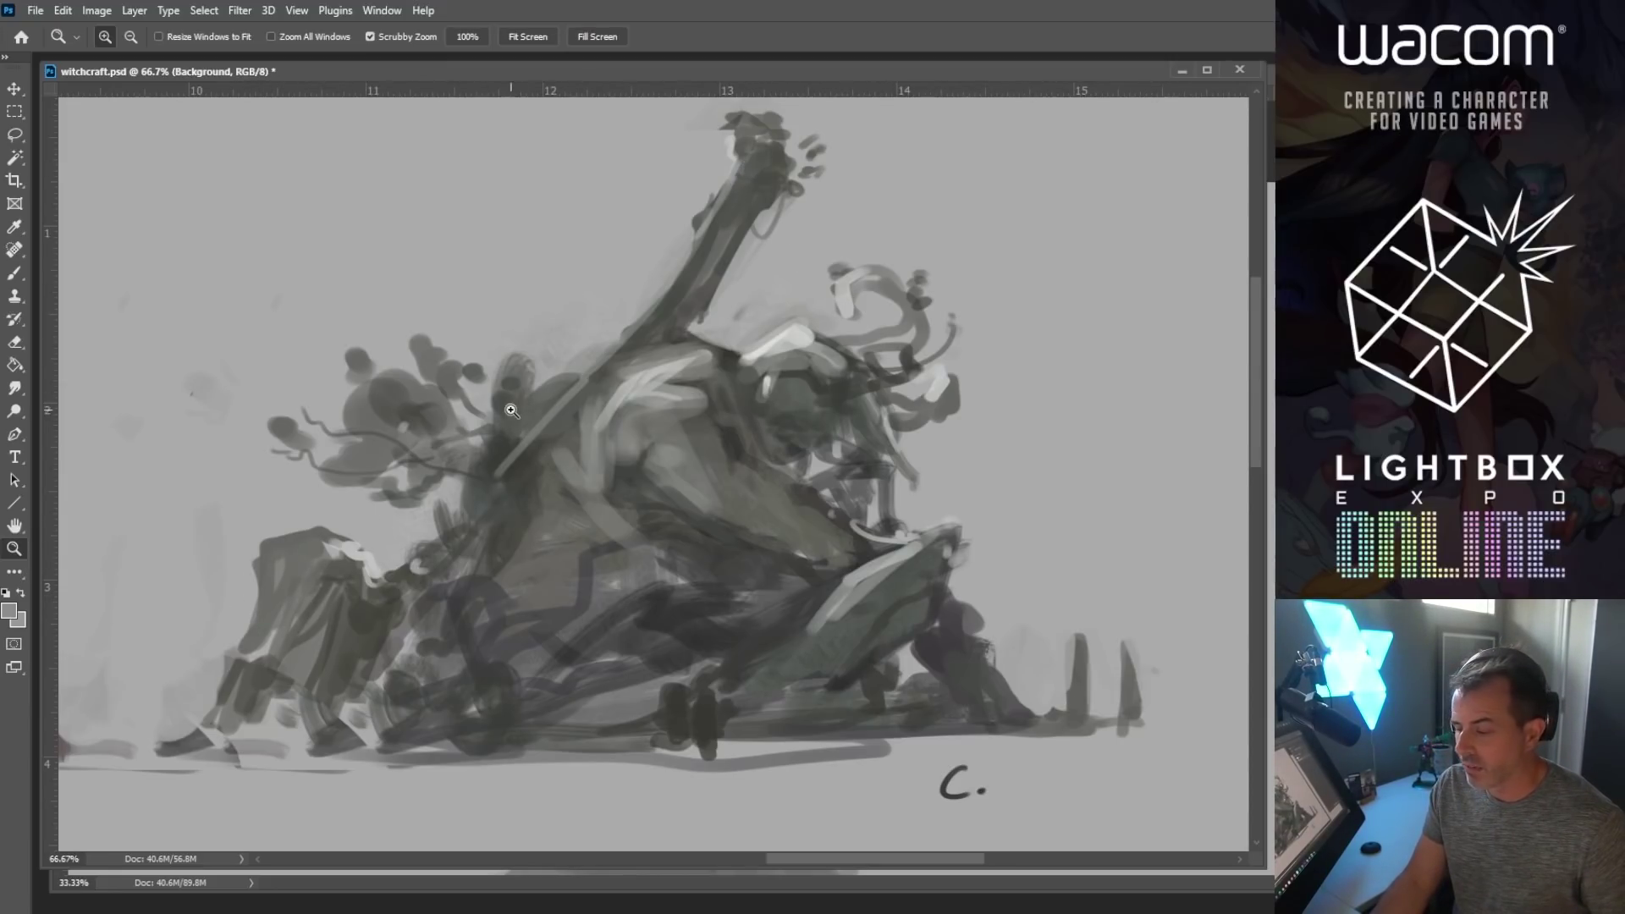
Step: Examine thumbnail D up close, including the crowned head, the torso and the tall pillar beside the figure
mouse_move(418, 368)
mouse_down()
mouse_move(364, 369)
mouse_move(415, 406)
mouse_up()
drag(364, 468, 651, 369)
click(512, 524)
drag(520, 506, 716, 471)
click(726, 460)
drag(693, 413, 695, 407)
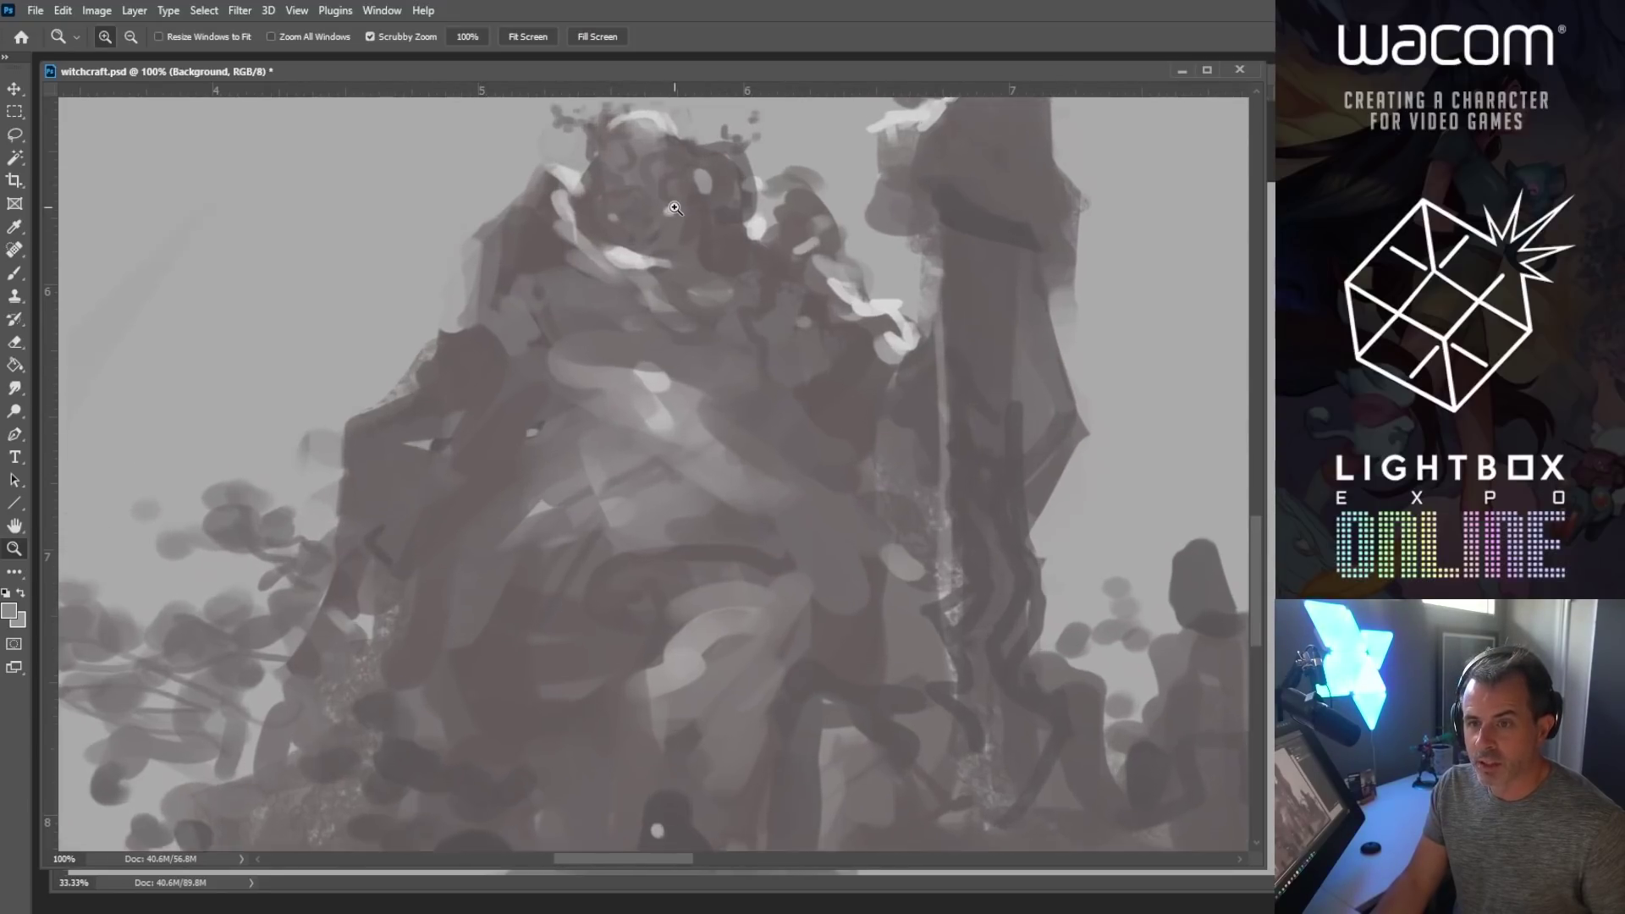
click(675, 208)
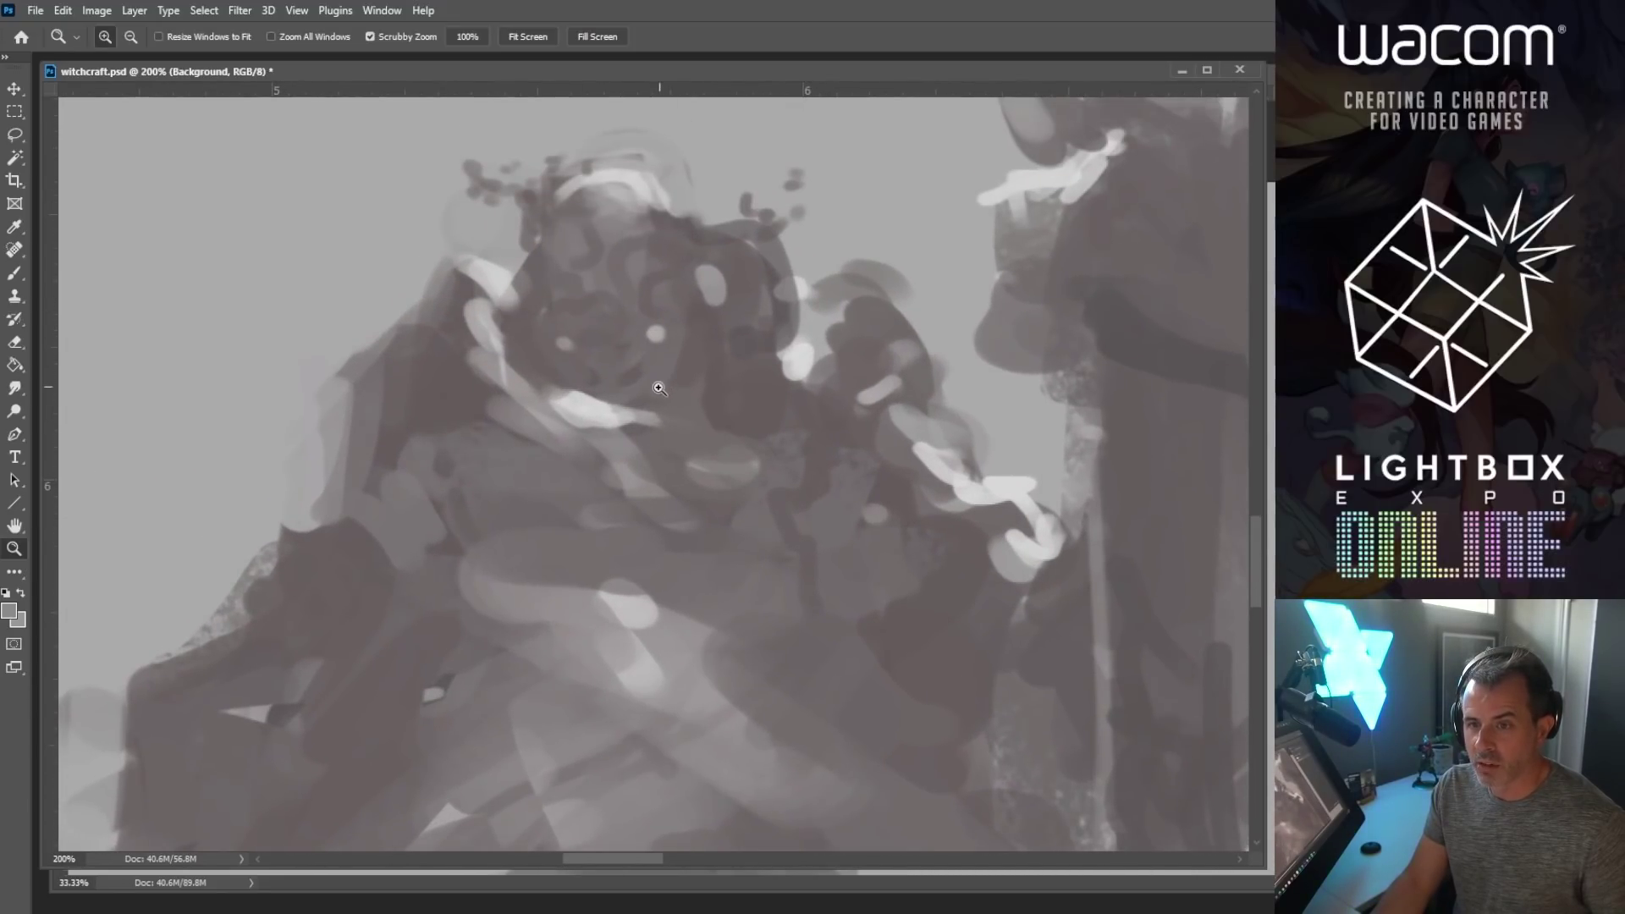
key(ctrl+minus)
key(ctrl+minus)
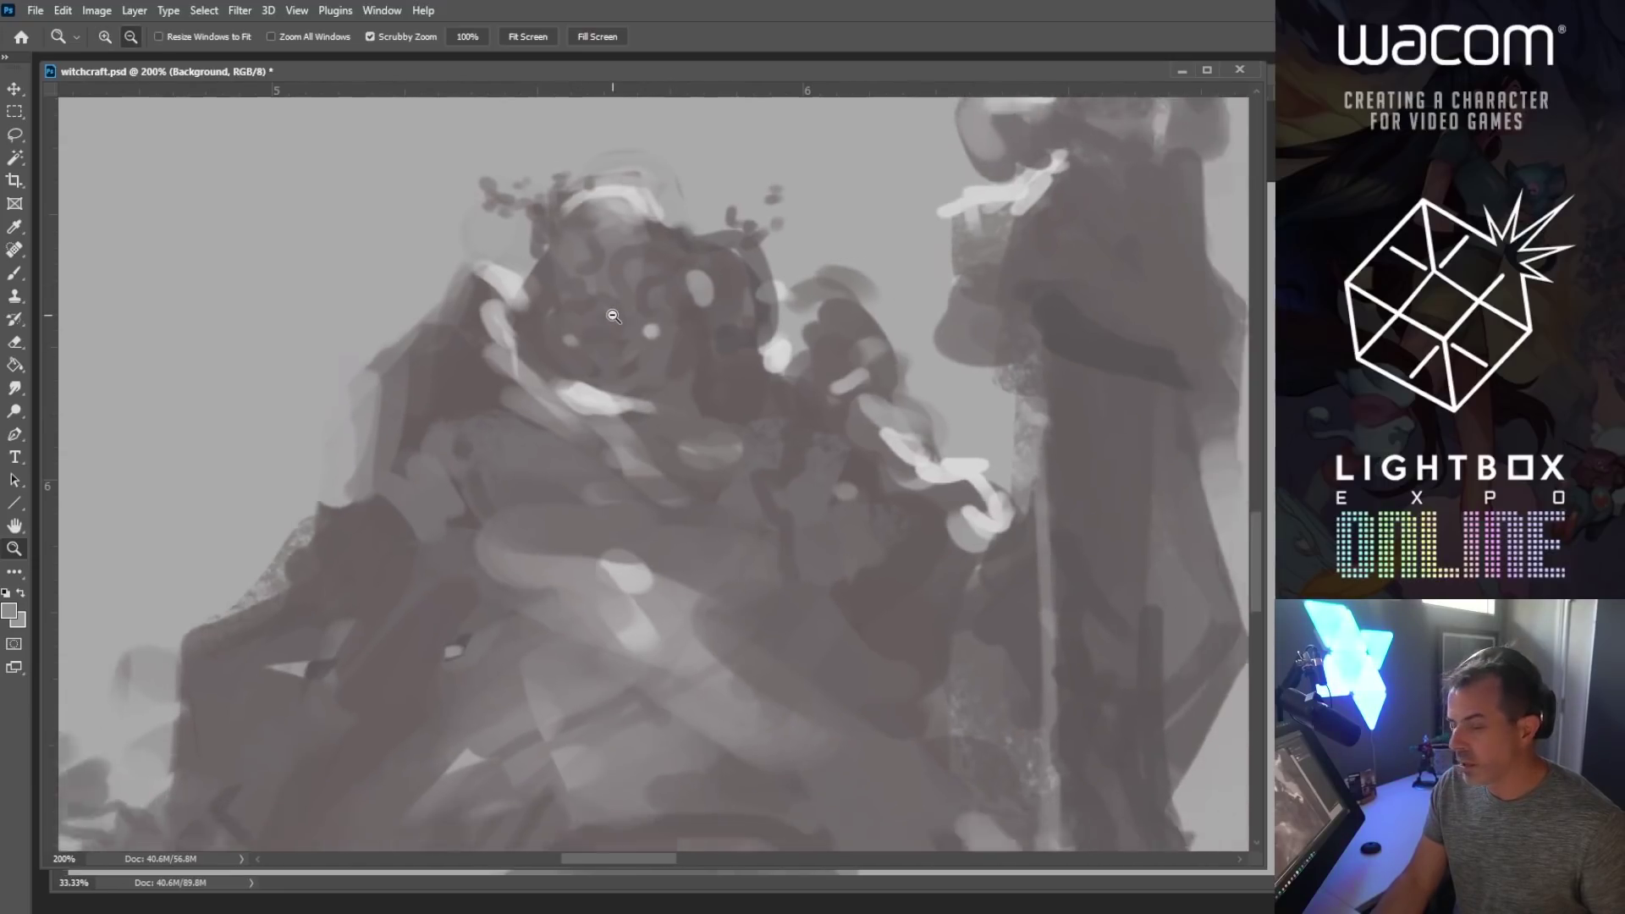
drag(644, 699, 689, 708)
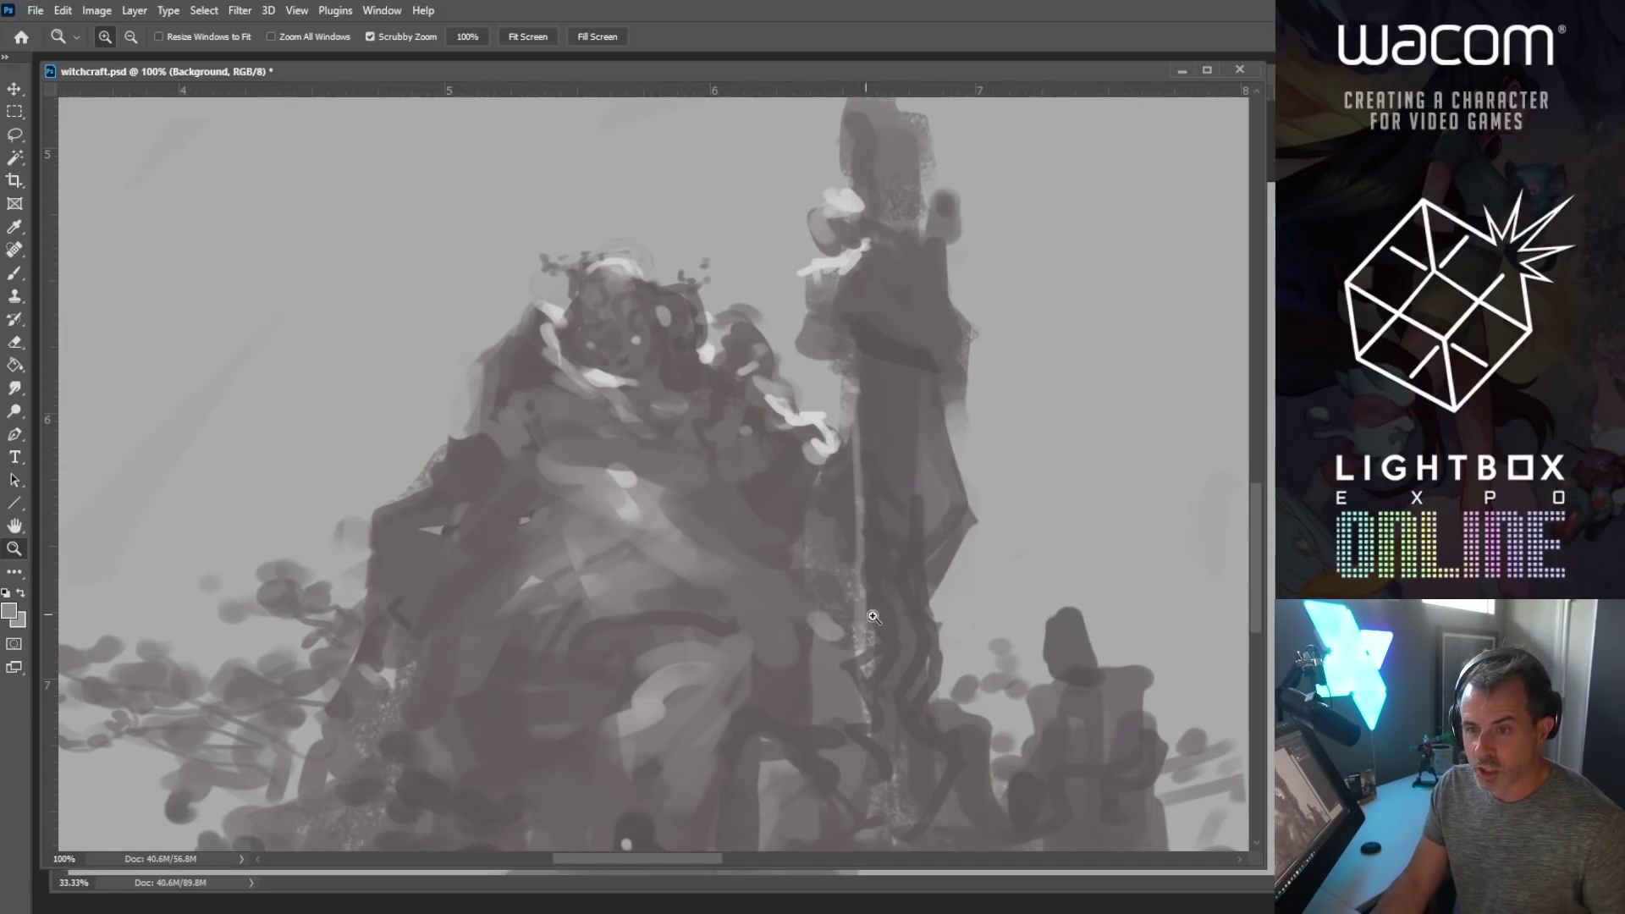
alt+click(922, 672)
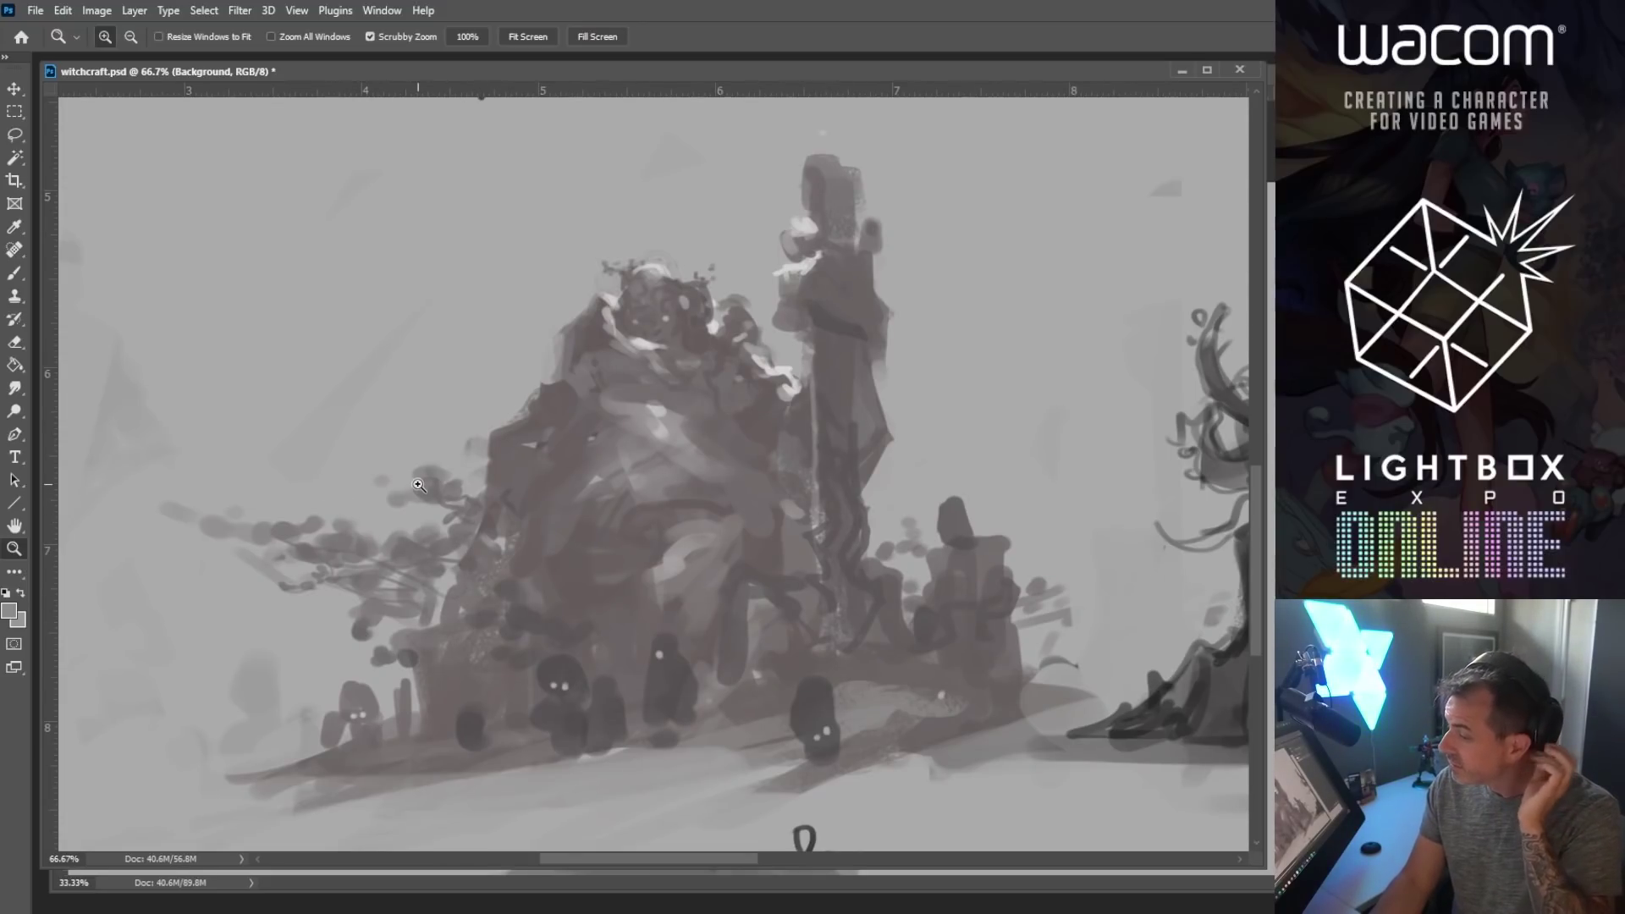
Step: Examine the crouching horned creature in thumbnail E, and review all five thumbnails A to E together
mouse_move(419, 485)
mouse_down()
mouse_move(305, 445)
mouse_move(769, 482)
mouse_move(678, 479)
mouse_up()
drag(682, 420, 674, 473)
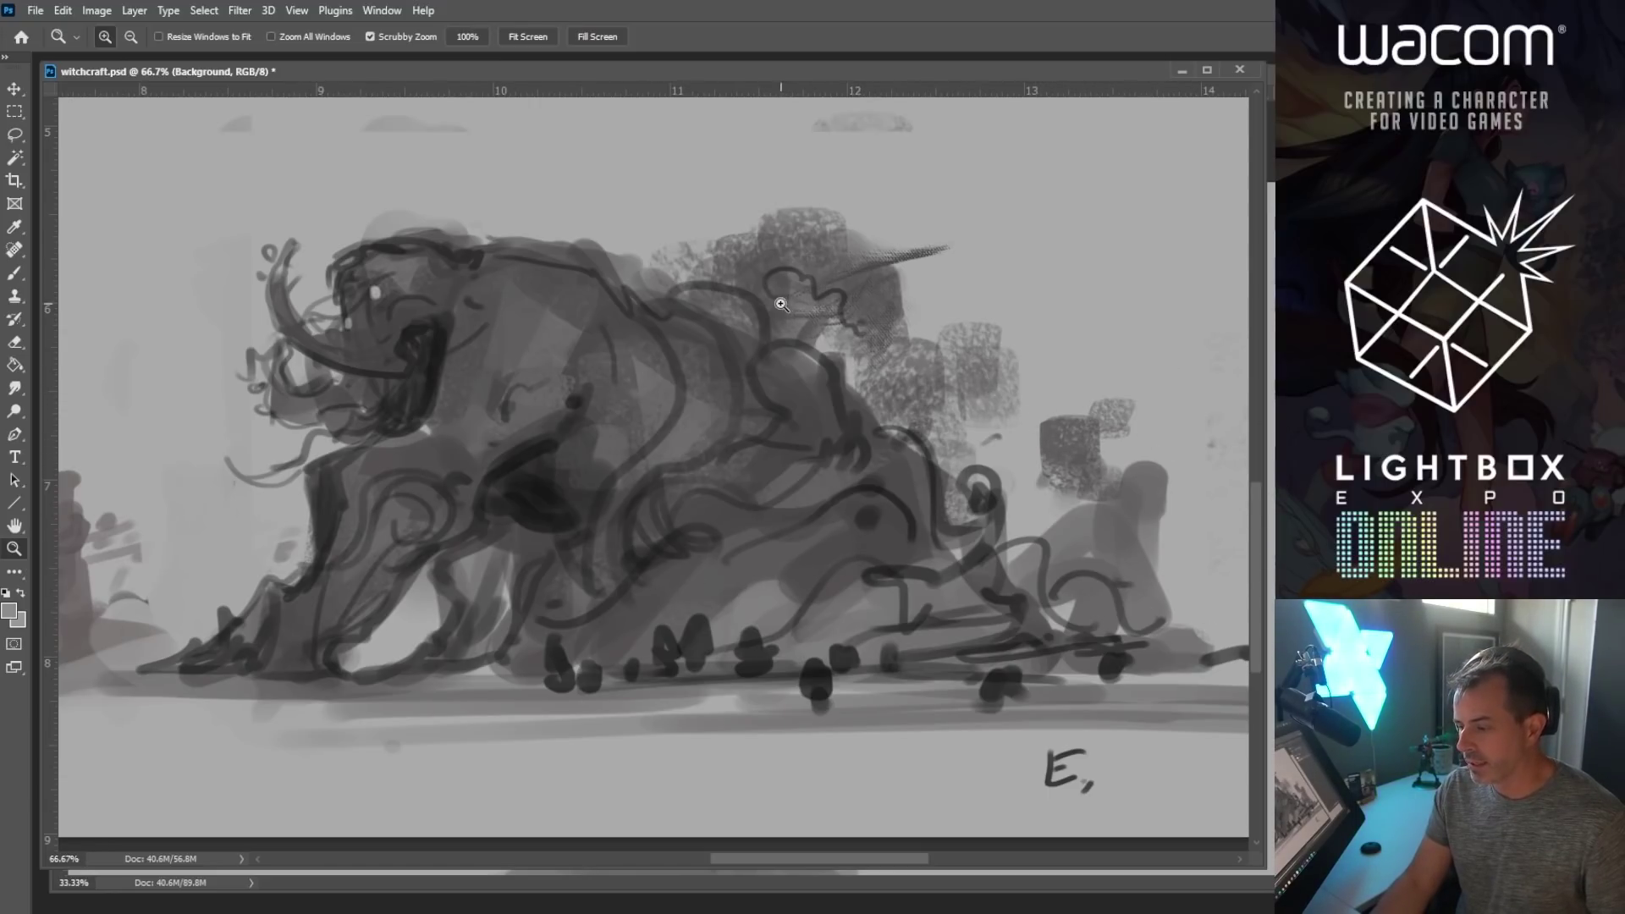
key(ctrl+minus)
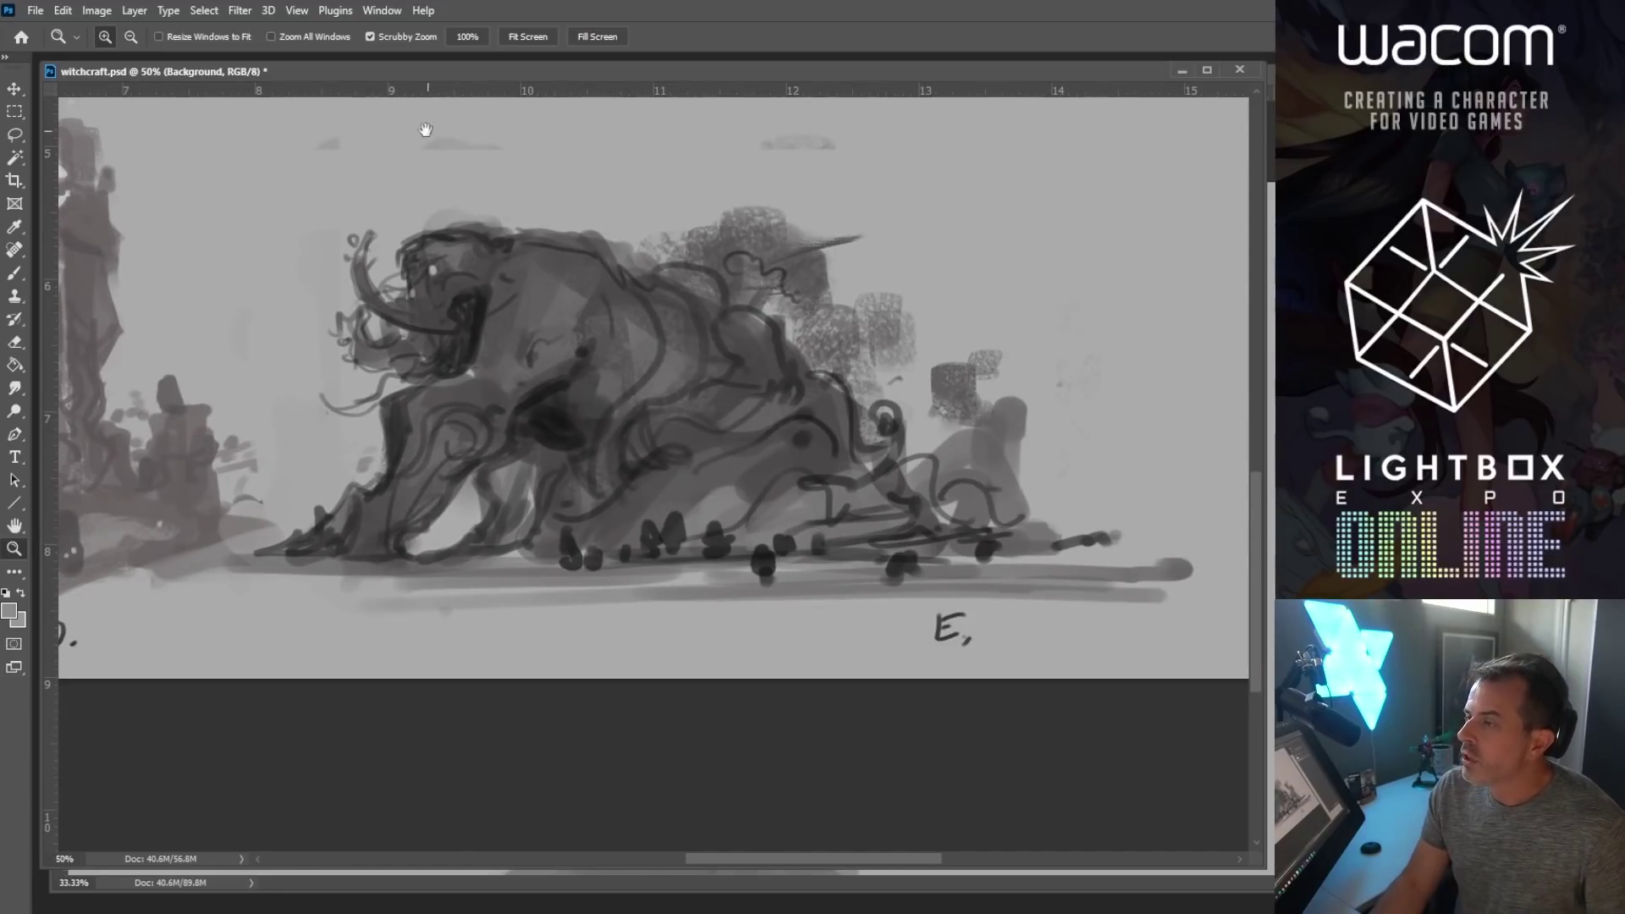
drag(435, 135, 559, 246)
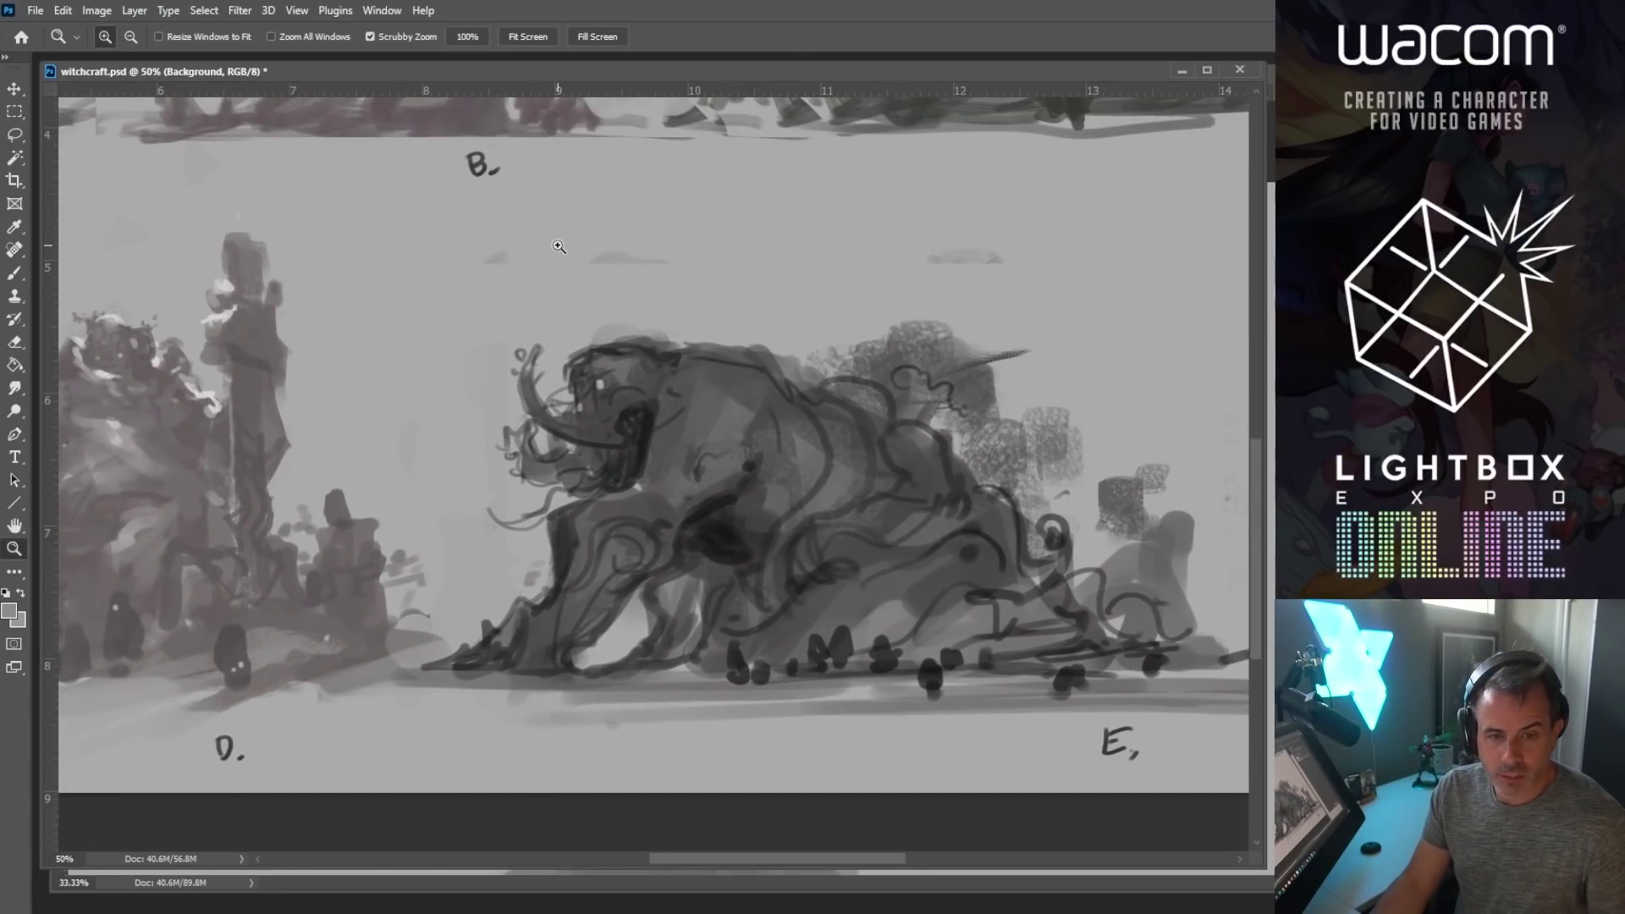
key(ctrl+minus)
drag(559, 246, 602, 465)
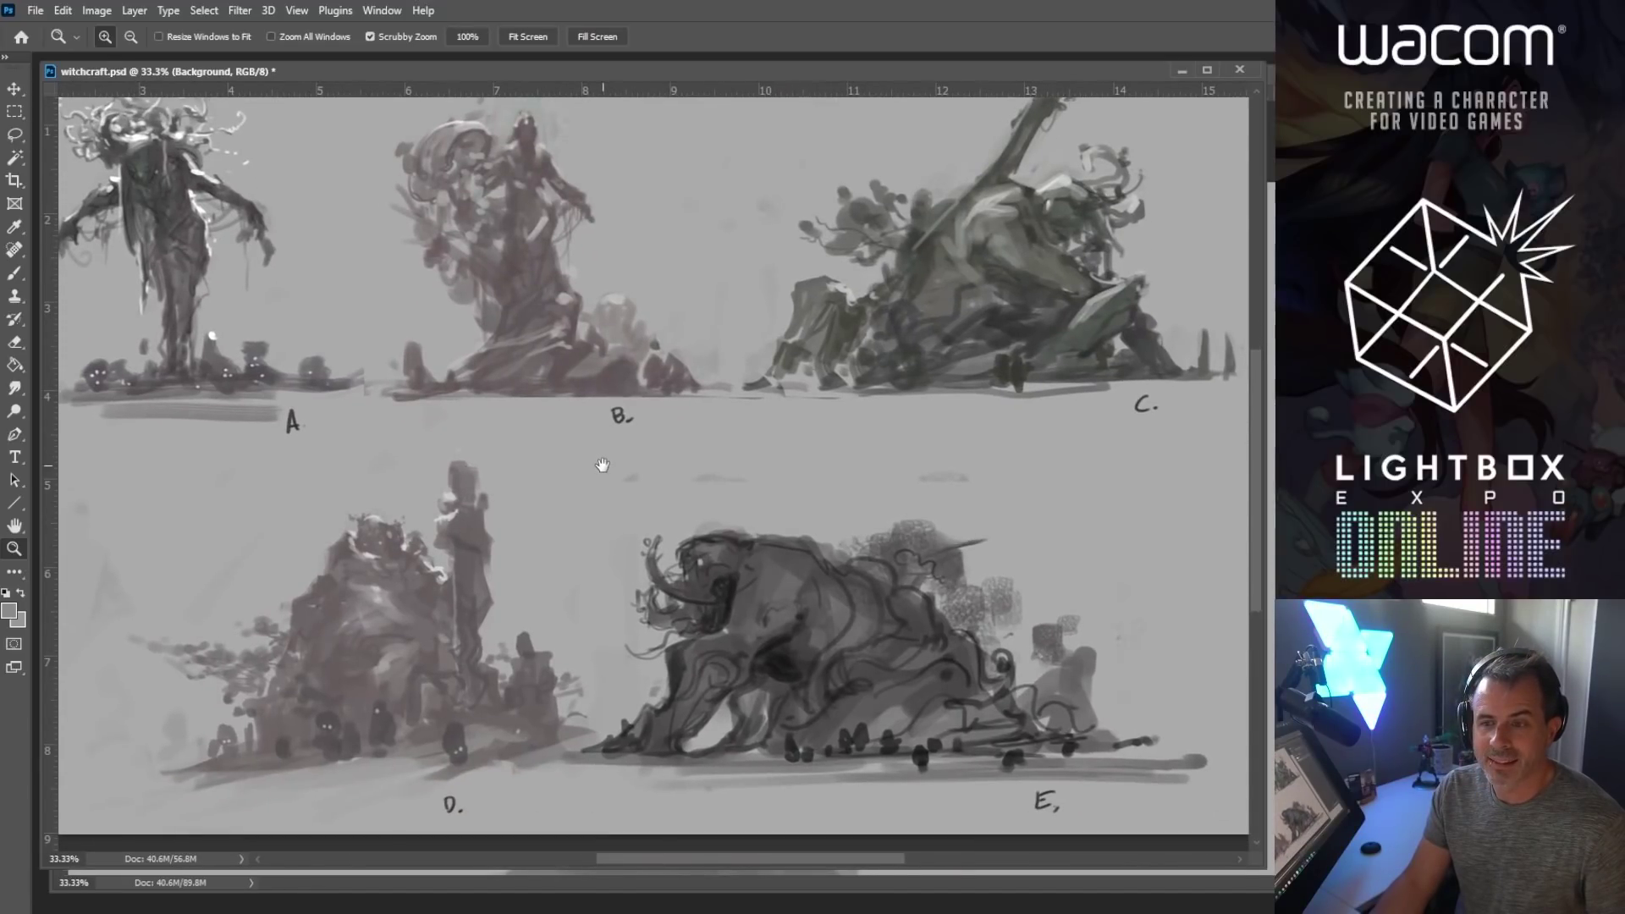
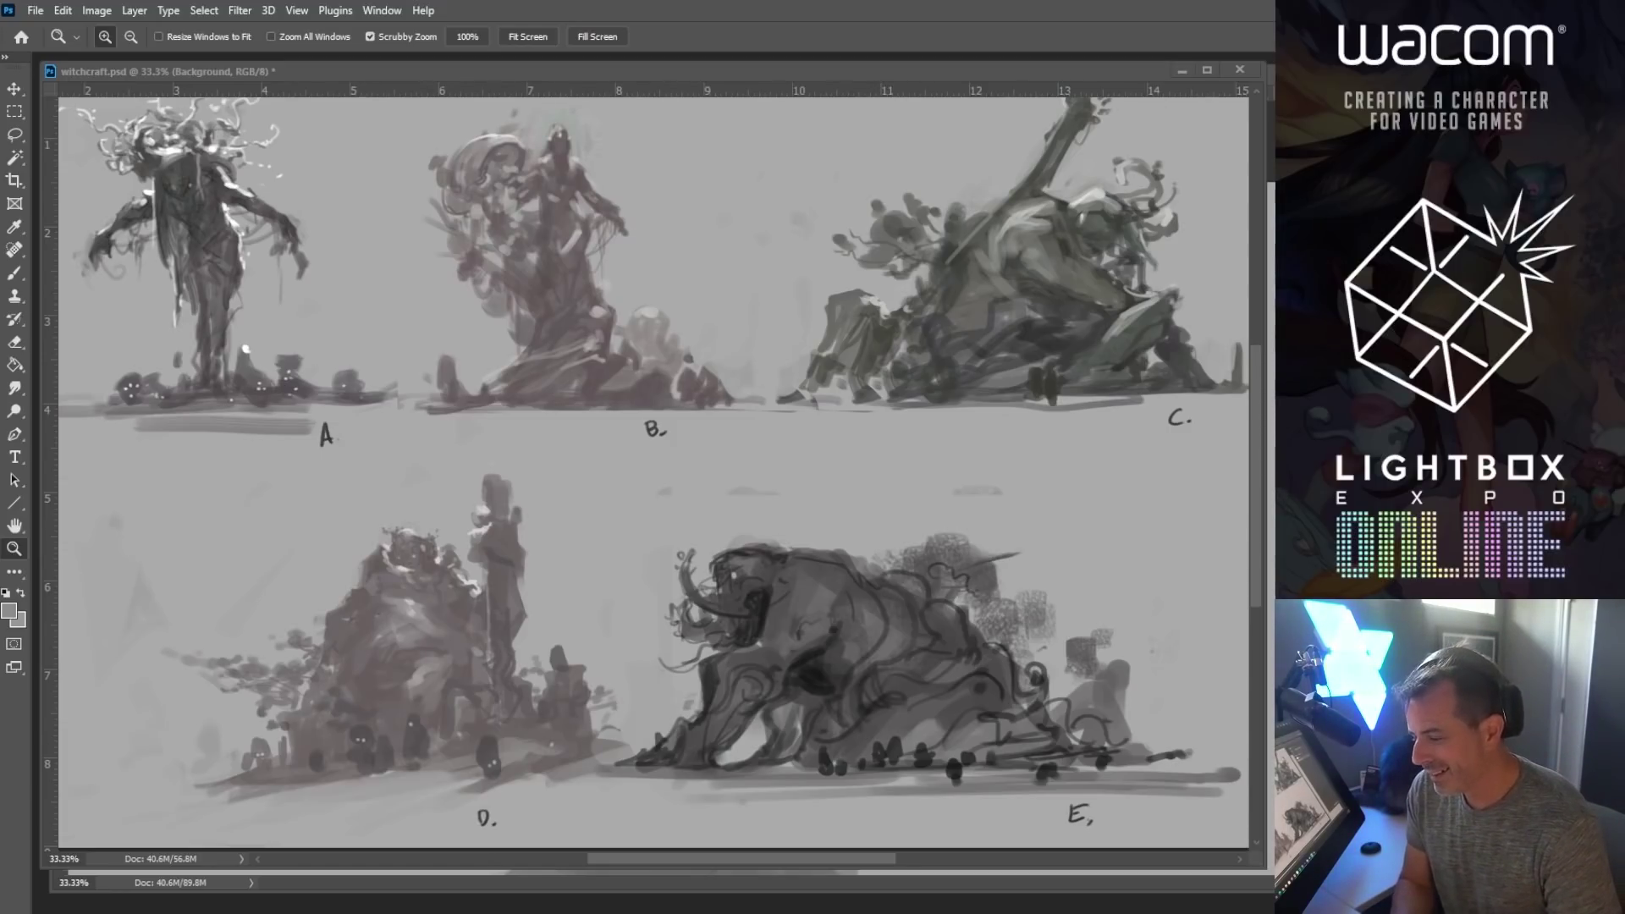
Step: Copy thumbnail A from witchcraft.psd with a rectangular selection and paste it into a new document
drag(159, 156, 333, 237)
click(15, 111)
mouse_move(169, 153)
mouse_down()
mouse_move(555, 533)
mouse_move(581, 536)
mouse_up()
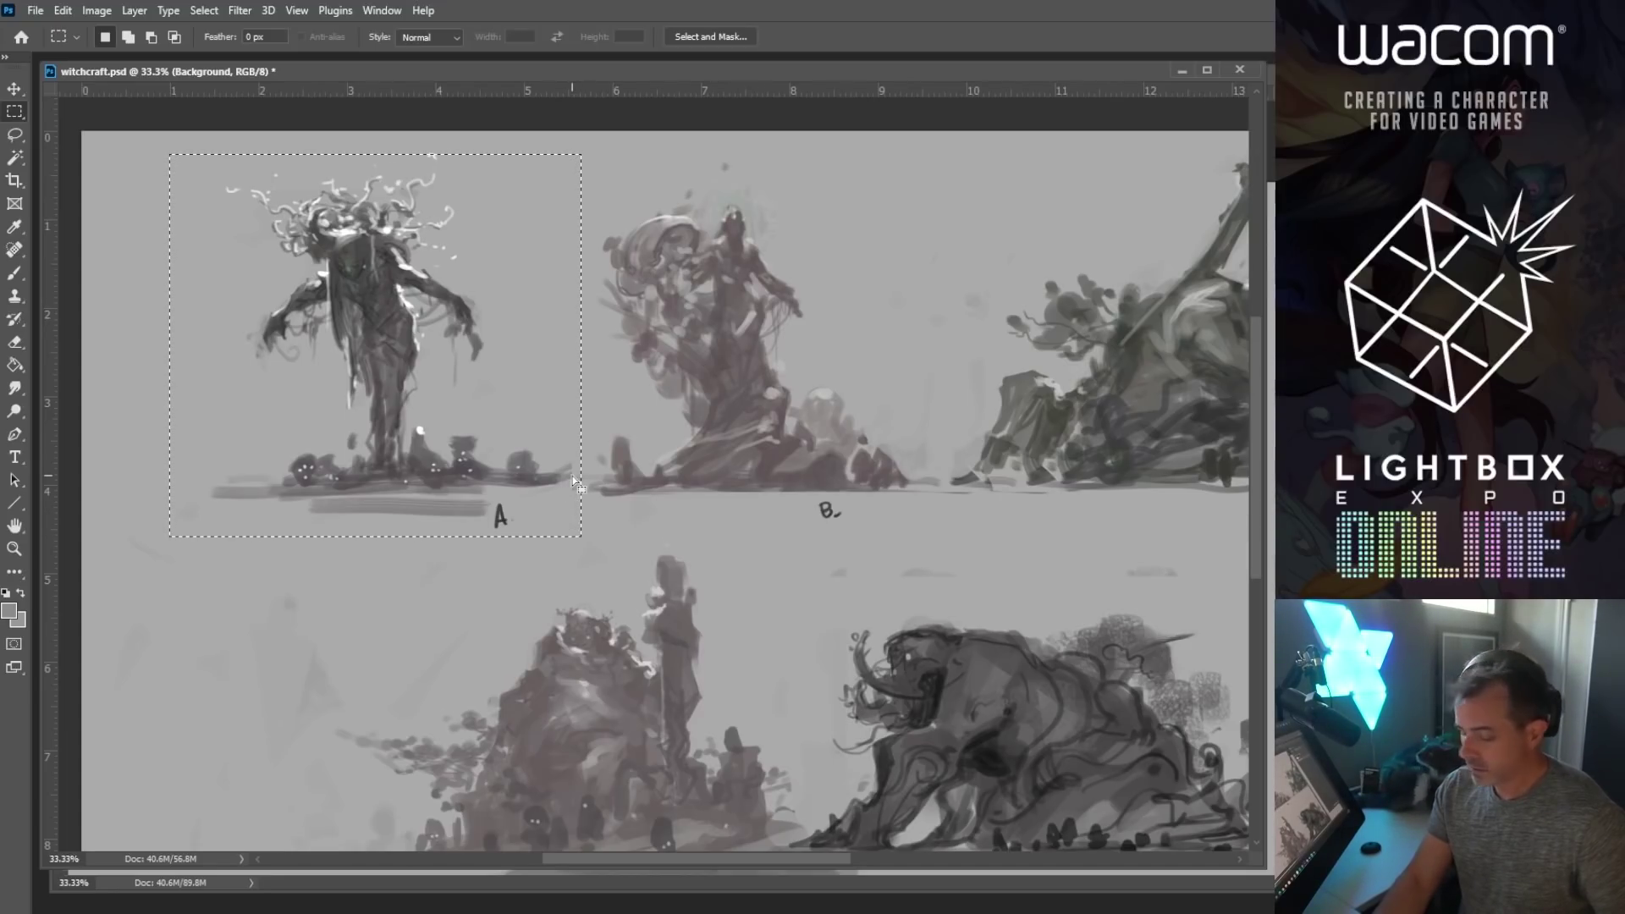
key(ctrl+c)
key(ctrl+n)
key(Return)
key(ctrl+v)
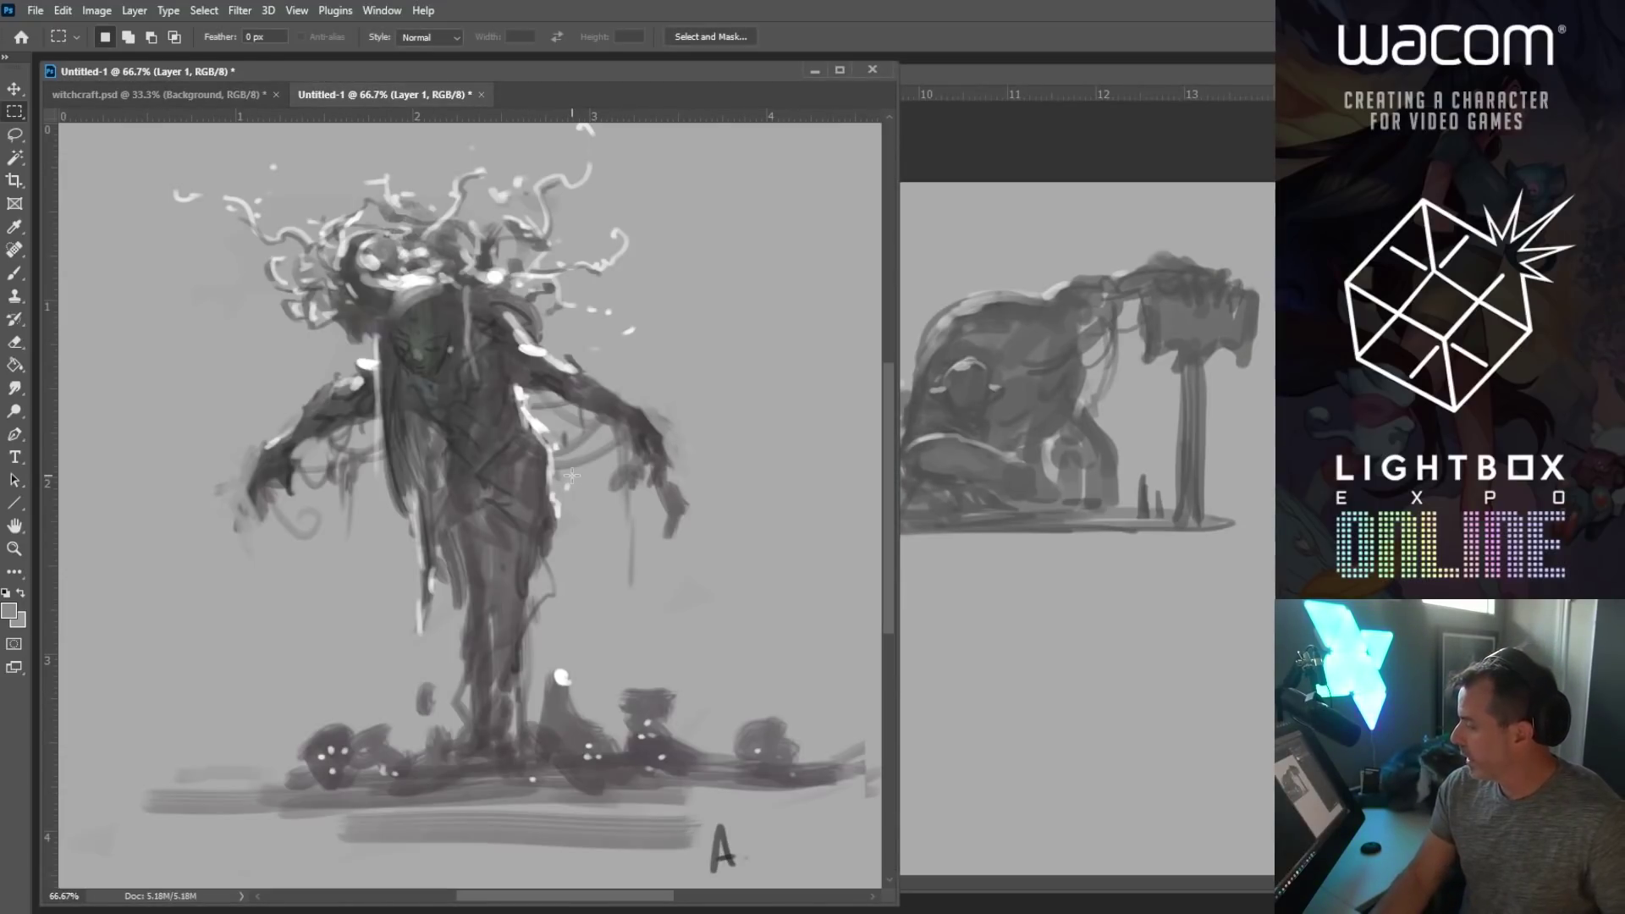
Step: Separate witchcraft.psd from the new document, move it out of view, and widen the new document's window
drag(252, 93, 389, 279)
drag(199, 383, 0, 414)
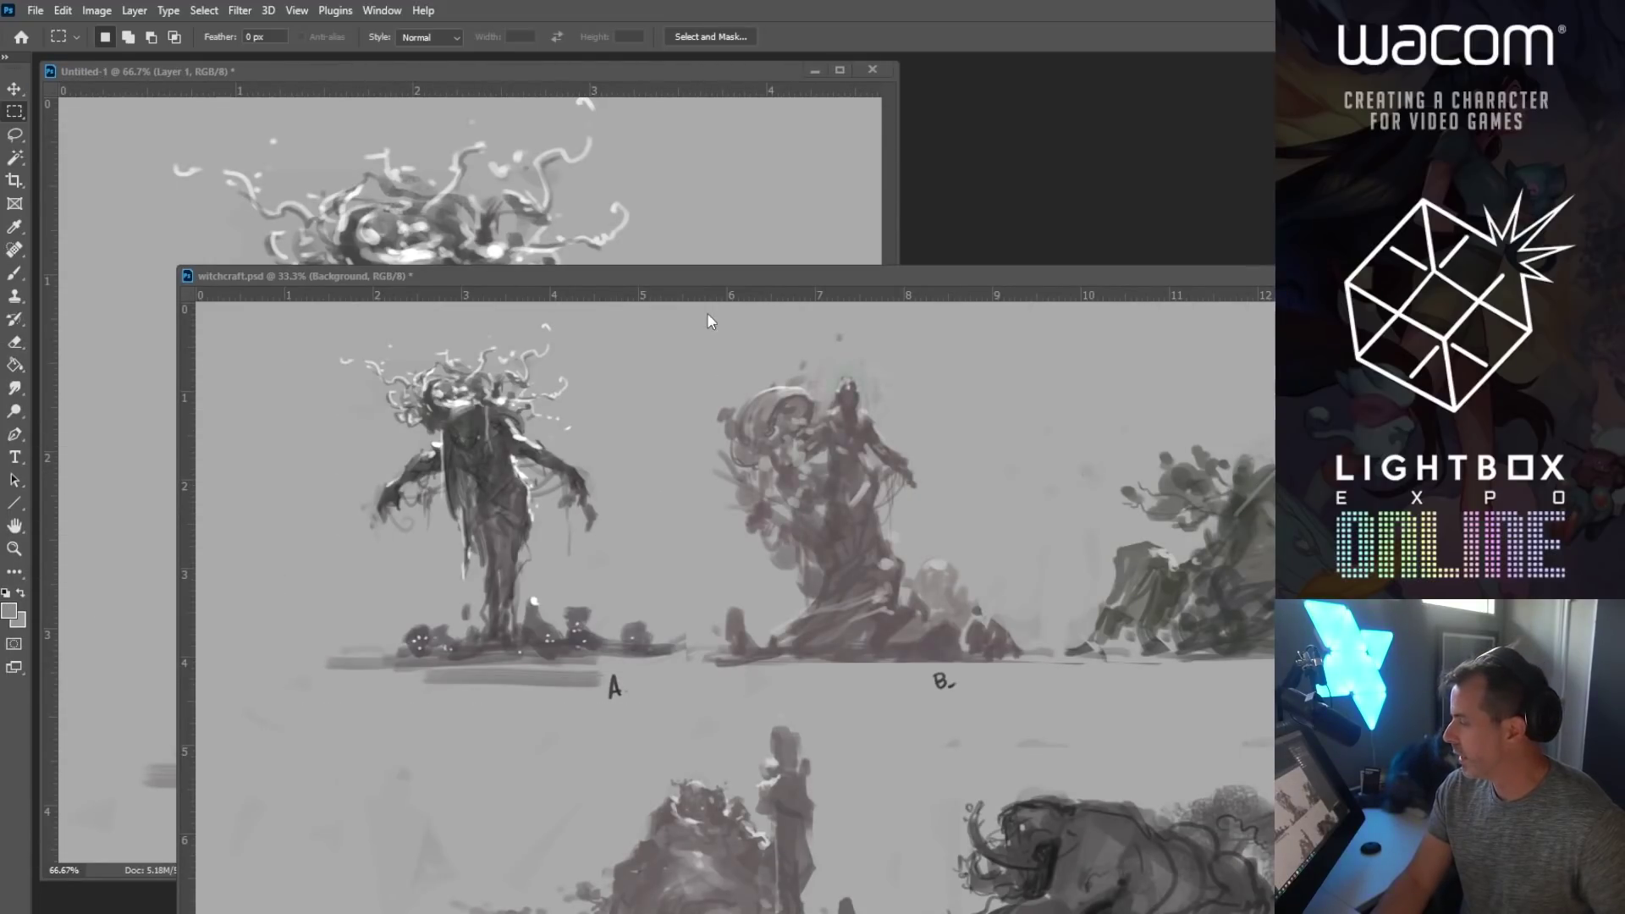
drag(662, 273, 0, 381)
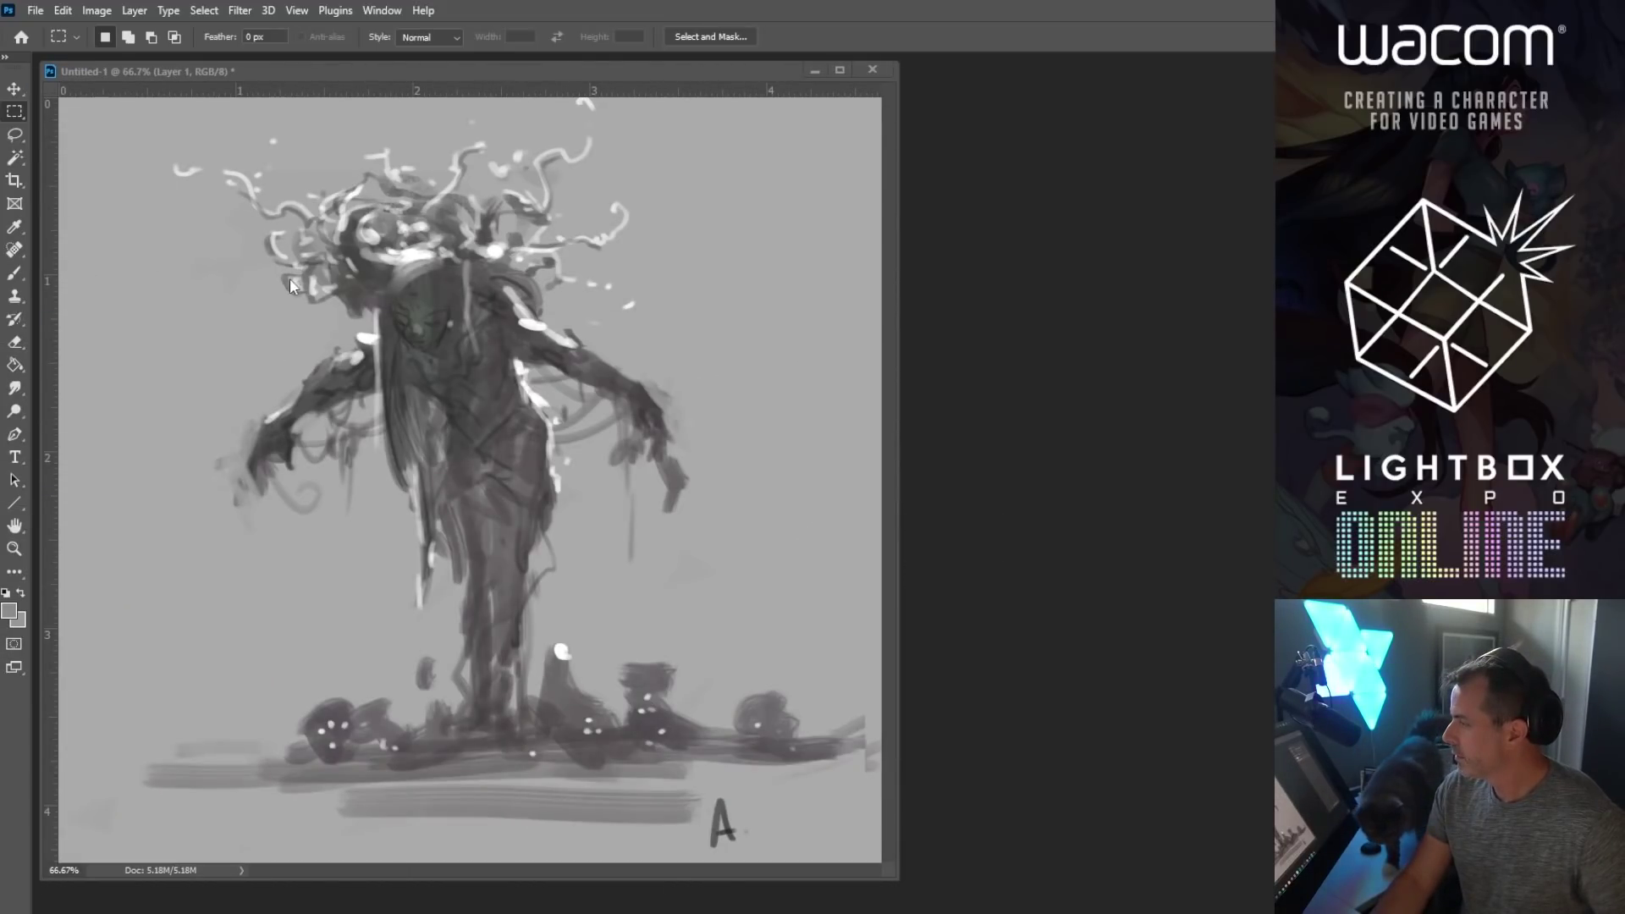
drag(303, 69, 380, 88)
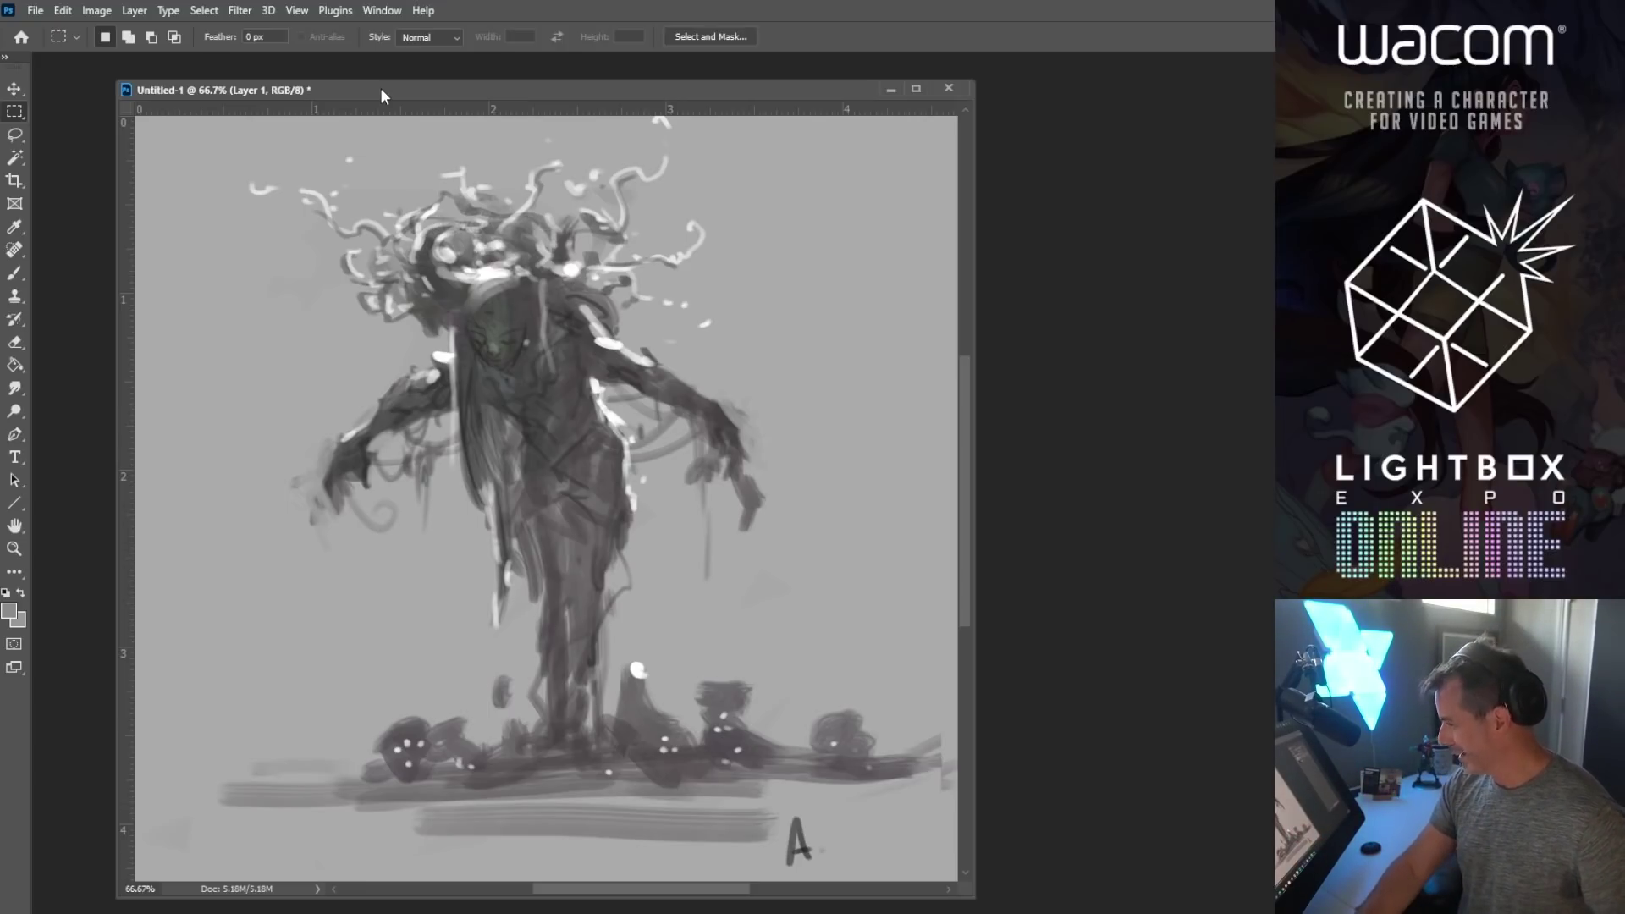
drag(444, 89, 384, 74)
drag(915, 881, 1200, 872)
Step: Resize the new document's image to a width of 2500 pixels with resampling on
click(14, 549)
click(558, 364)
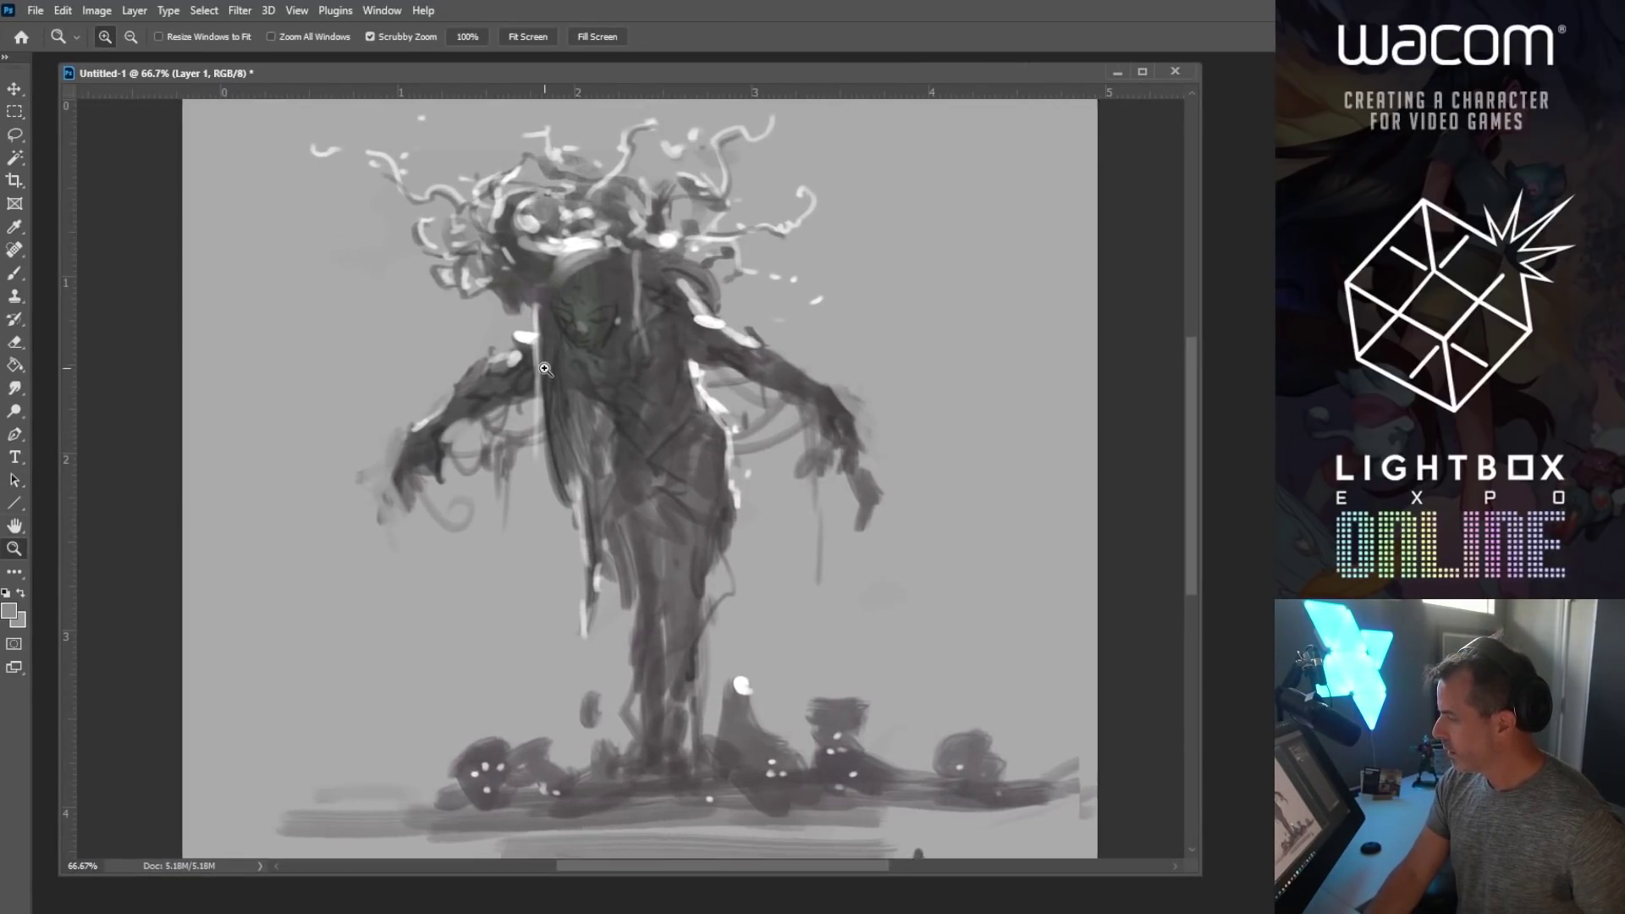
click(95, 10)
click(123, 142)
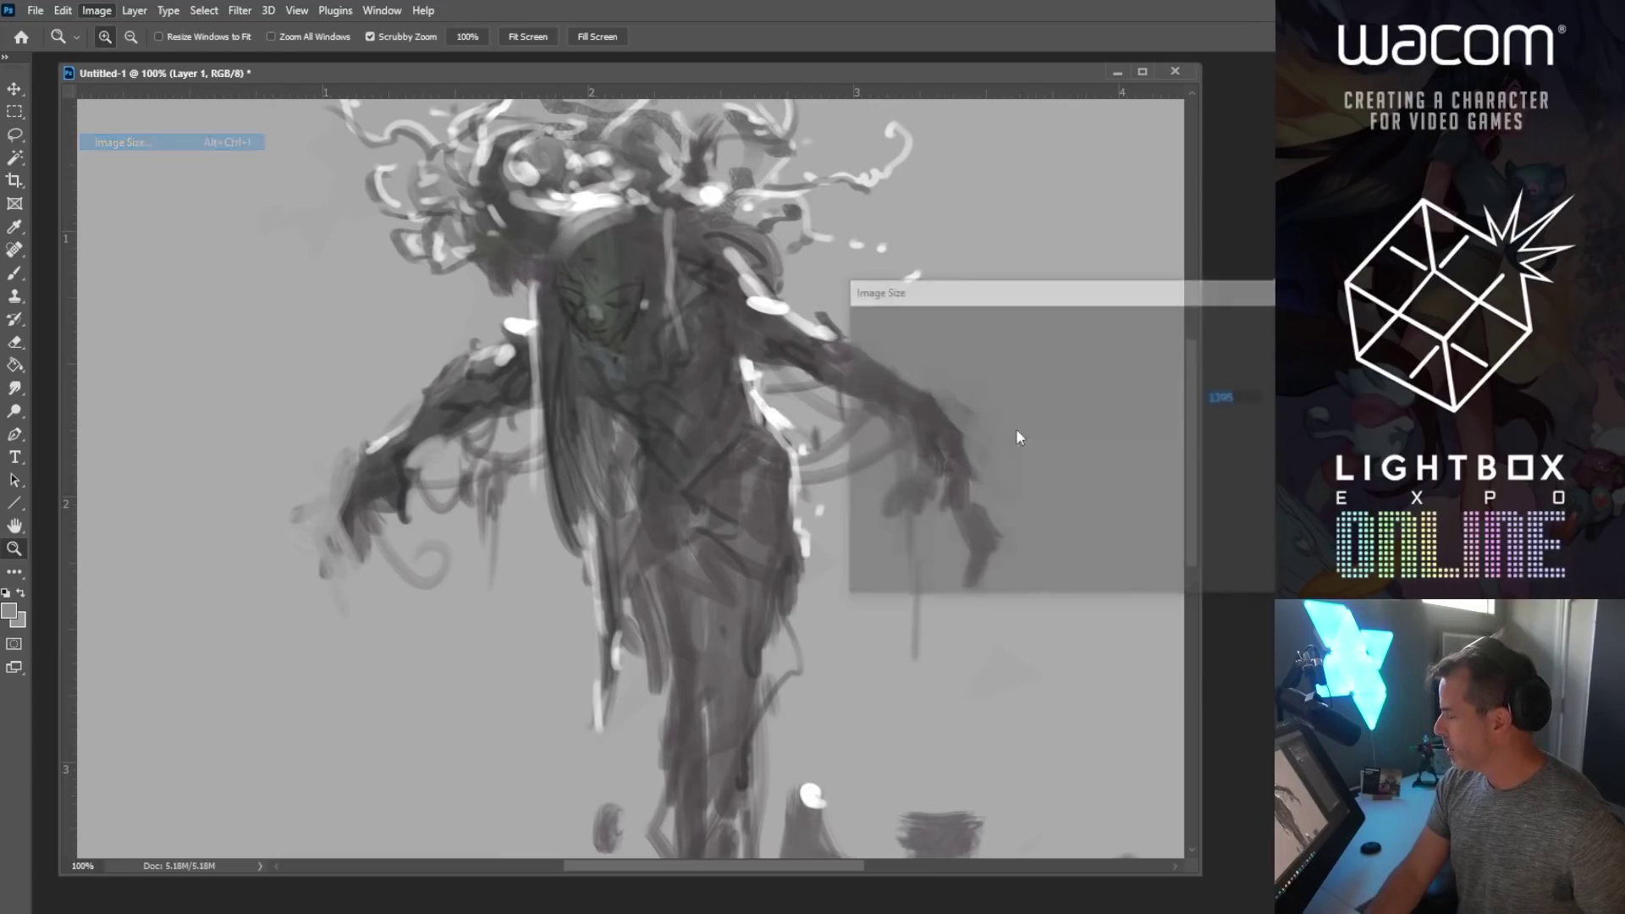
text(2500)
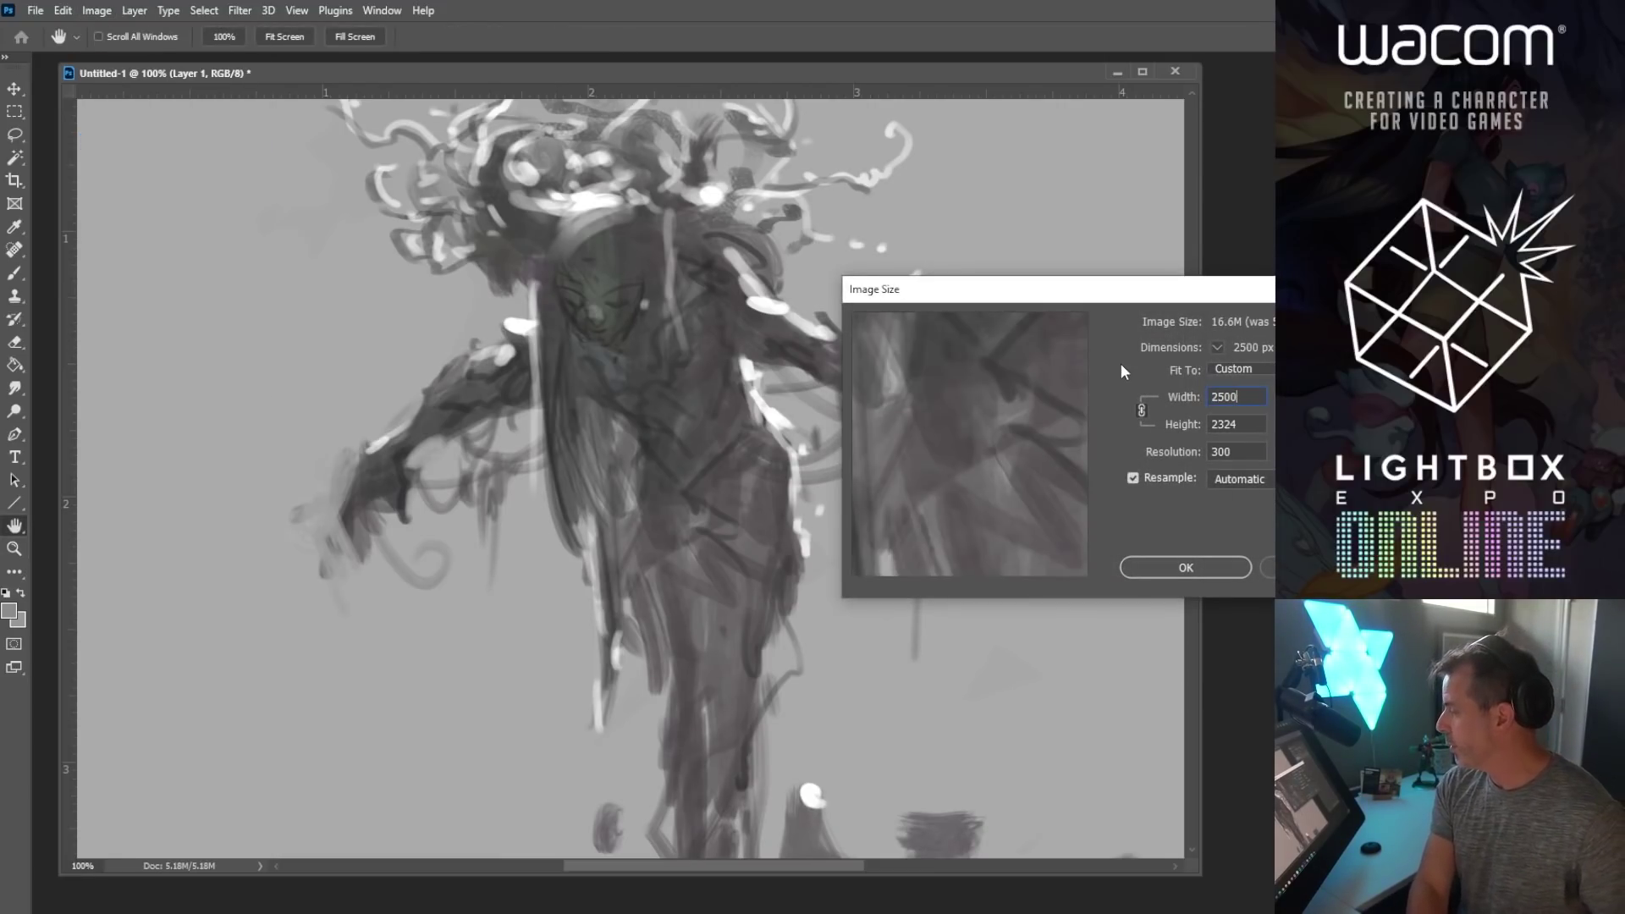
key(Return)
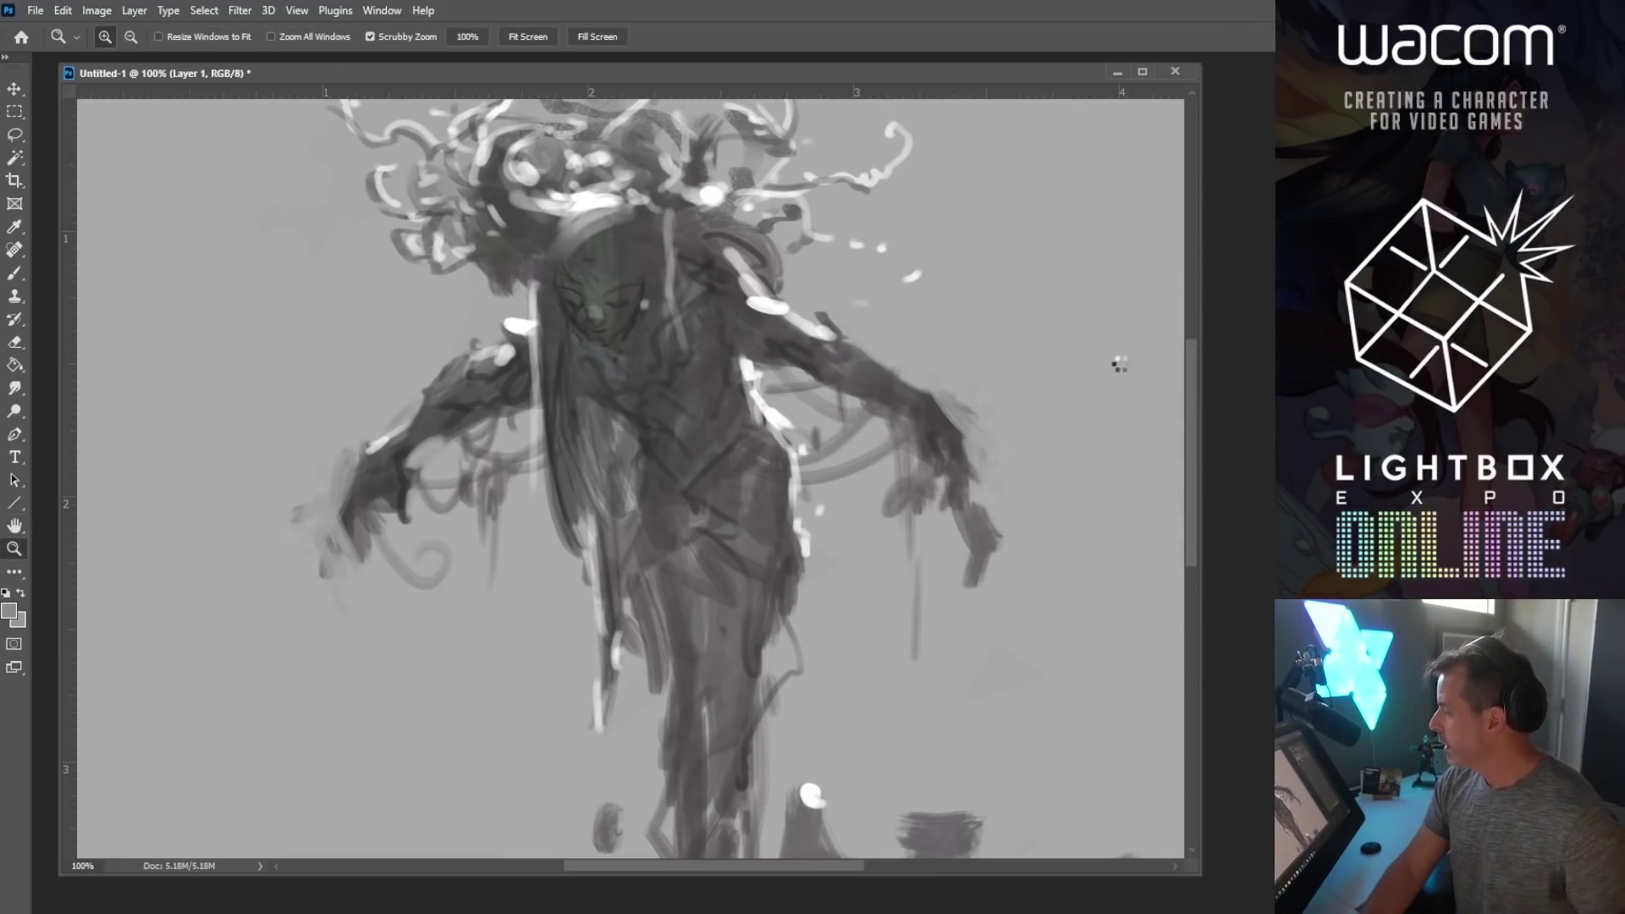
Step: Enlarge the document window to fill the work area and frame the tree figure's head, arms and torso
drag(834, 461, 672, 452)
key(ctrl+minus)
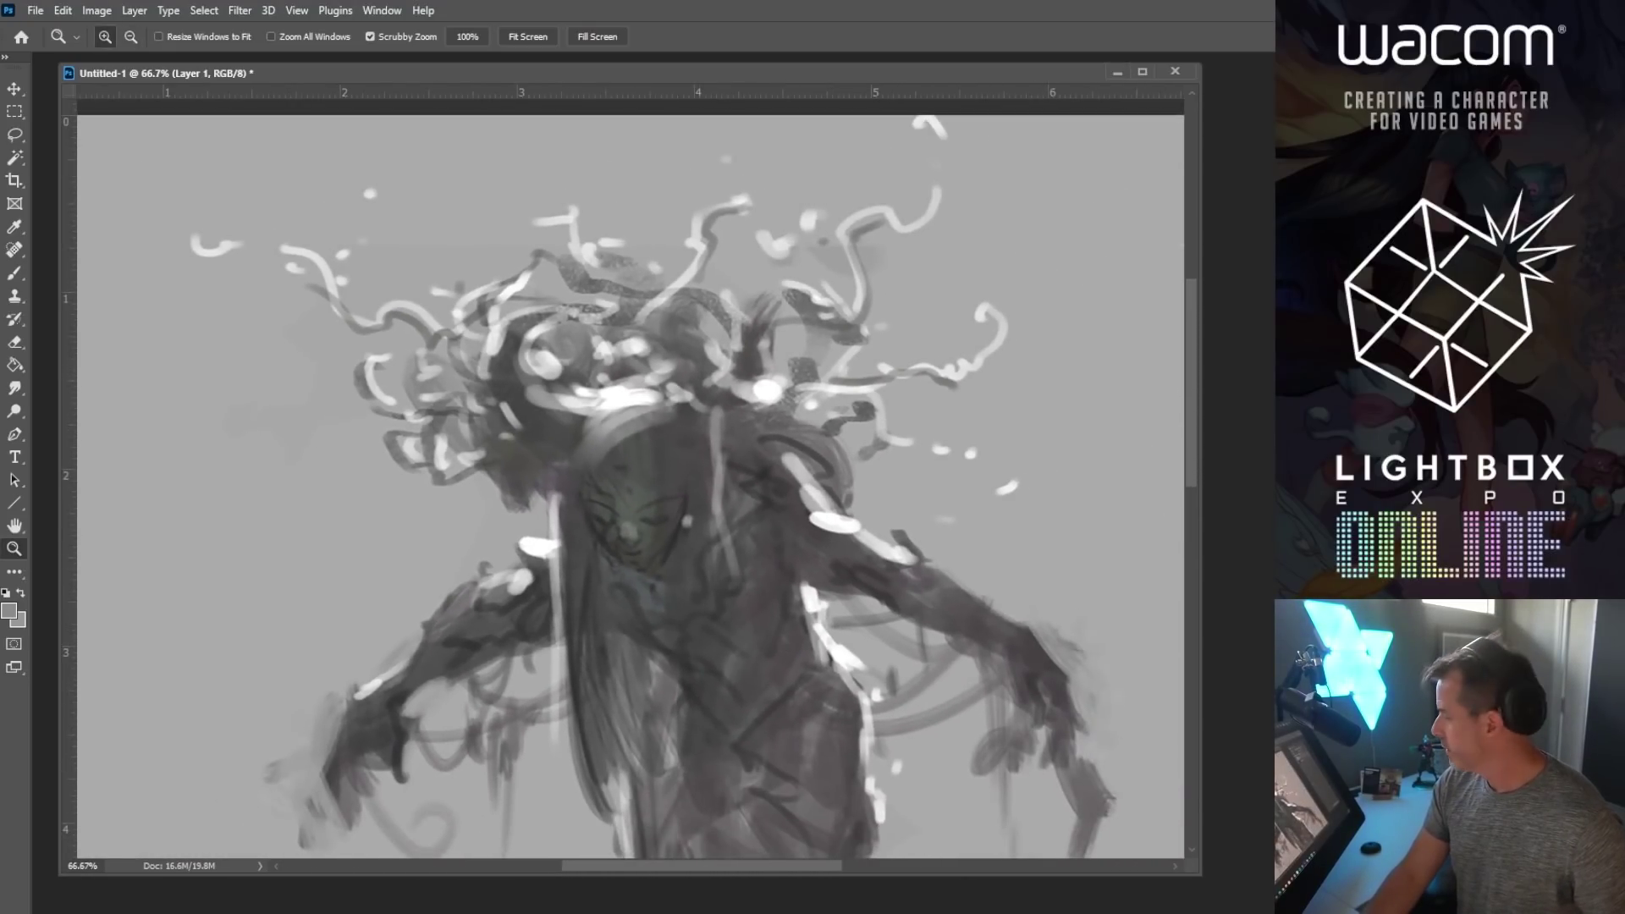
drag(1203, 542, 1258, 552)
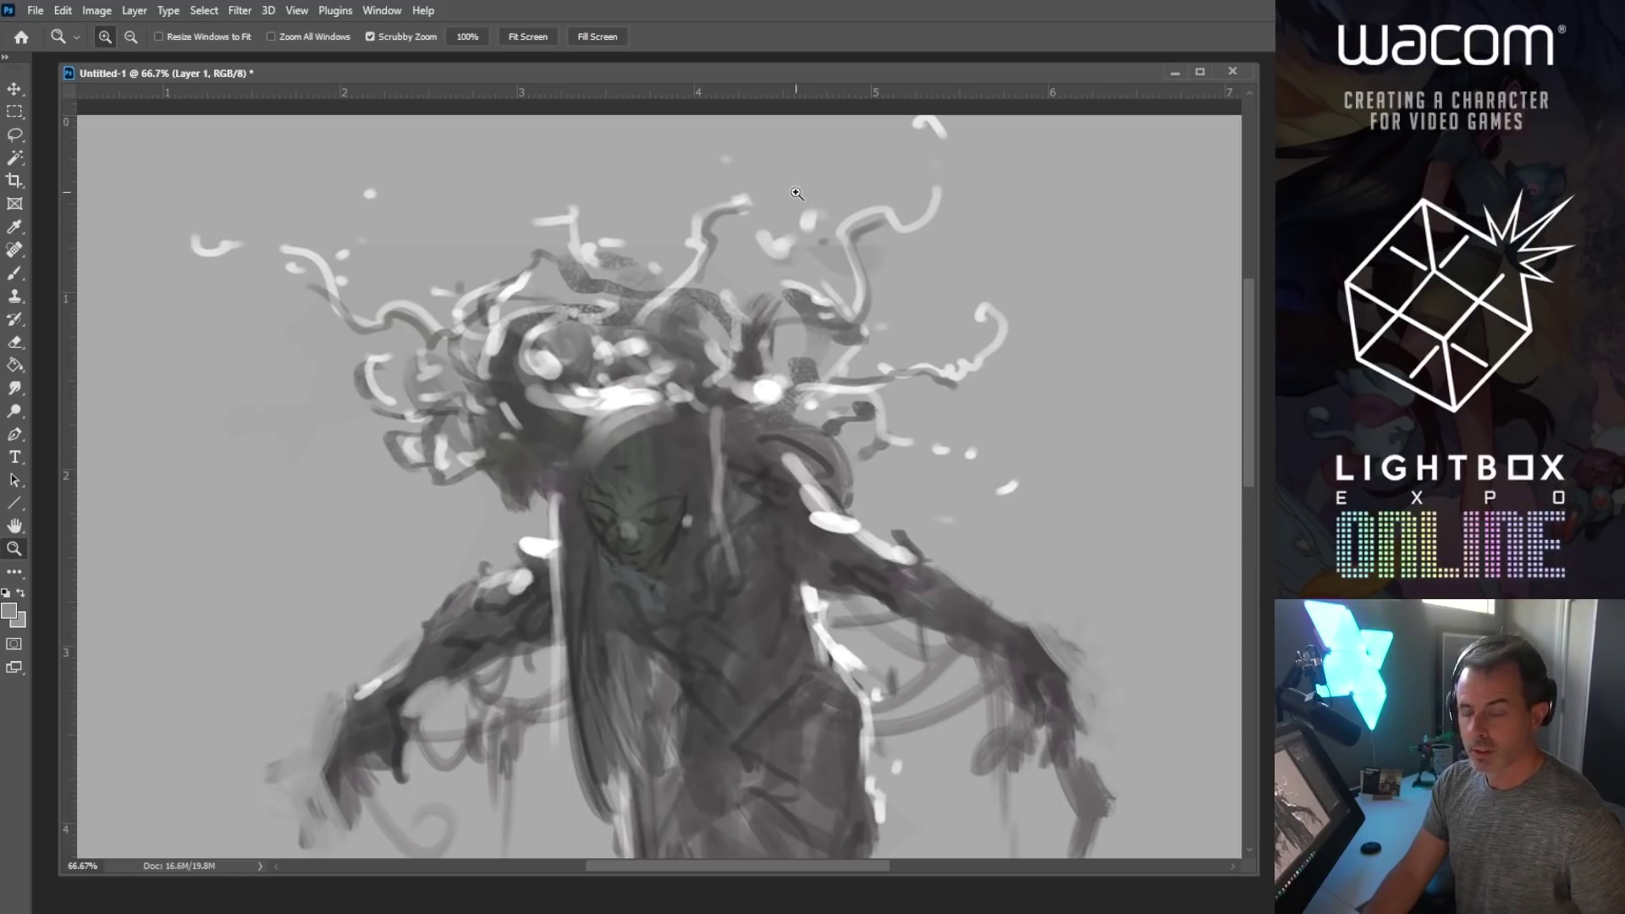
drag(661, 875, 662, 913)
drag(784, 680, 754, 644)
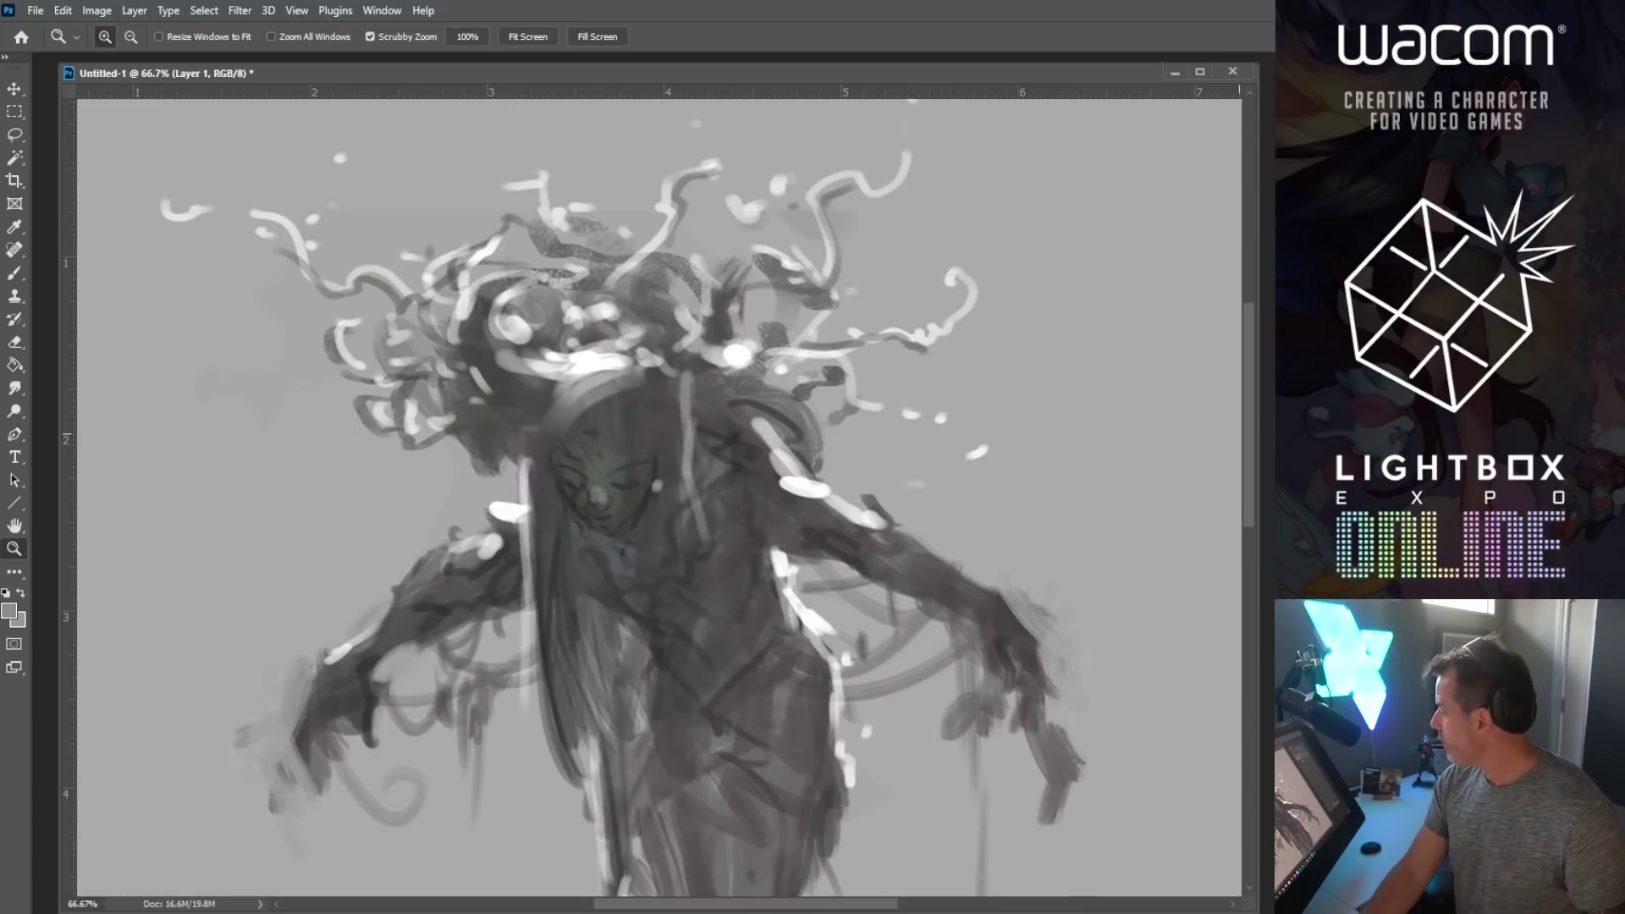
Step: Add a new layer and fill it with light grey at reduced opacity to fade the sketch beneath
key(ctrl+shift+alt+n)
click(15, 366)
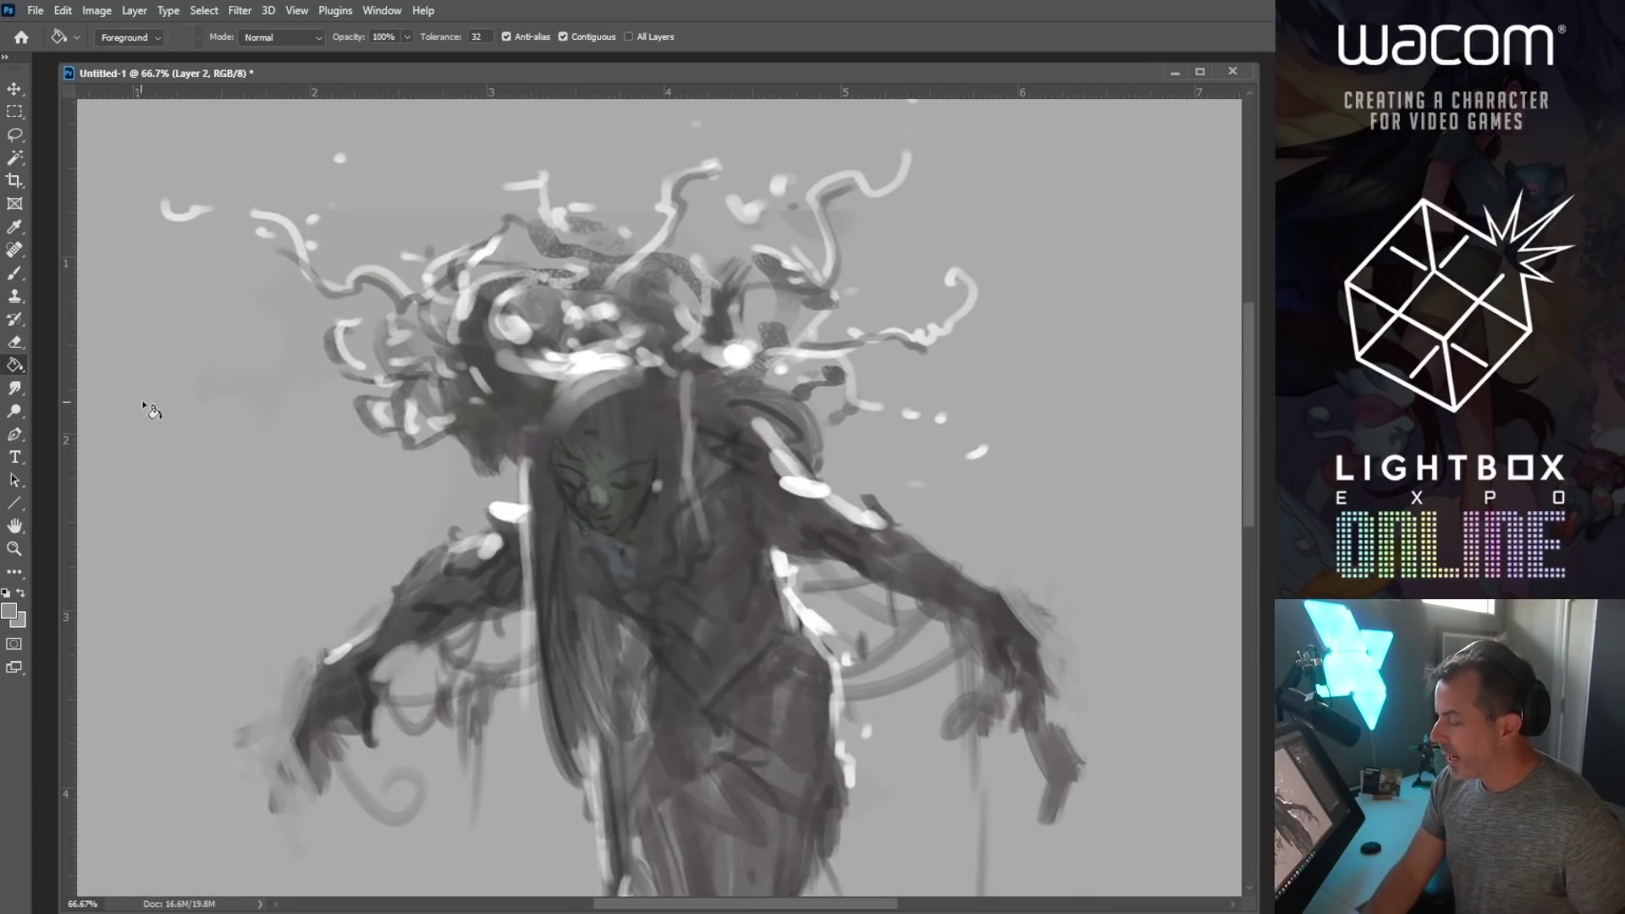
click(171, 392)
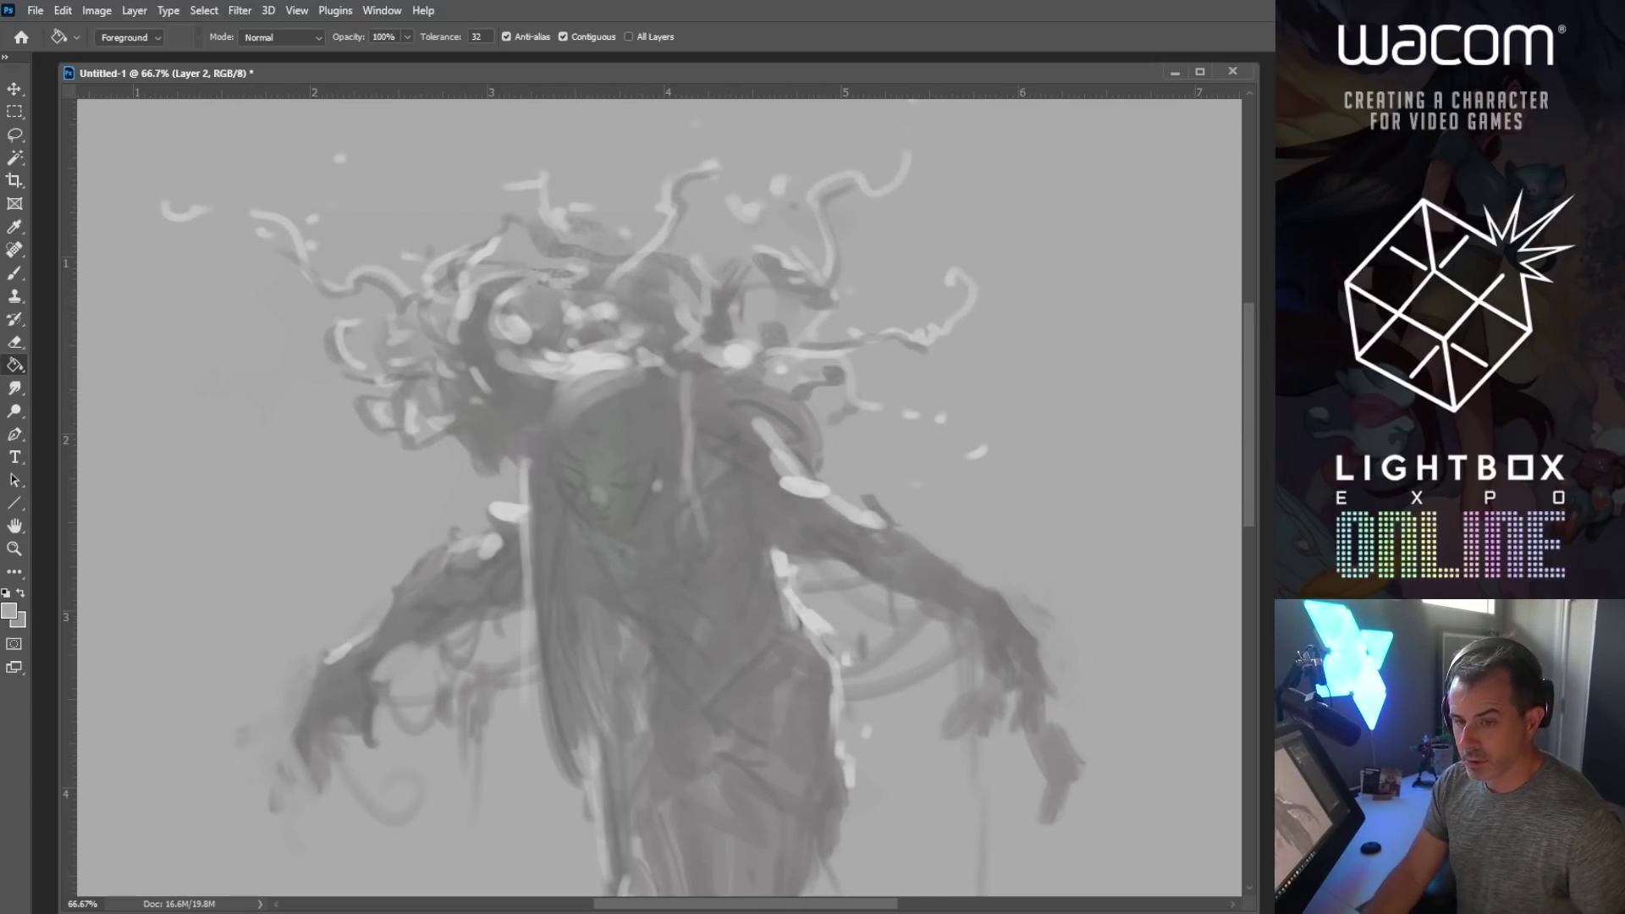
drag(751, 483, 721, 442)
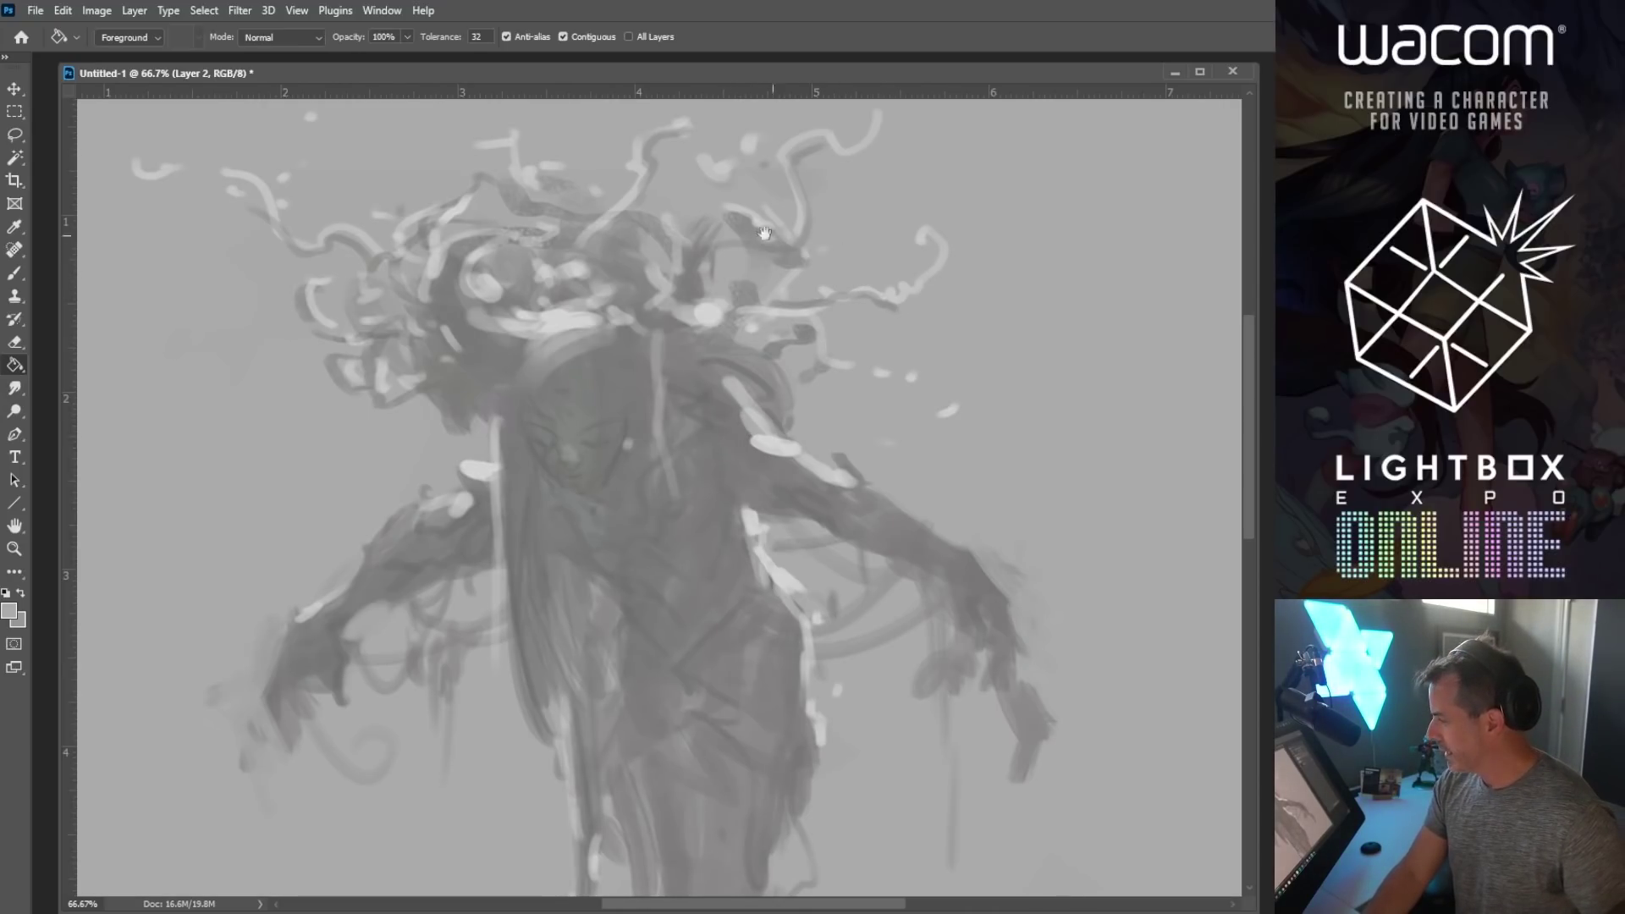
Step: Add a new layer for the line drawing and choose the DG_MAIN brush from Dave Greco's brush set
click(14, 111)
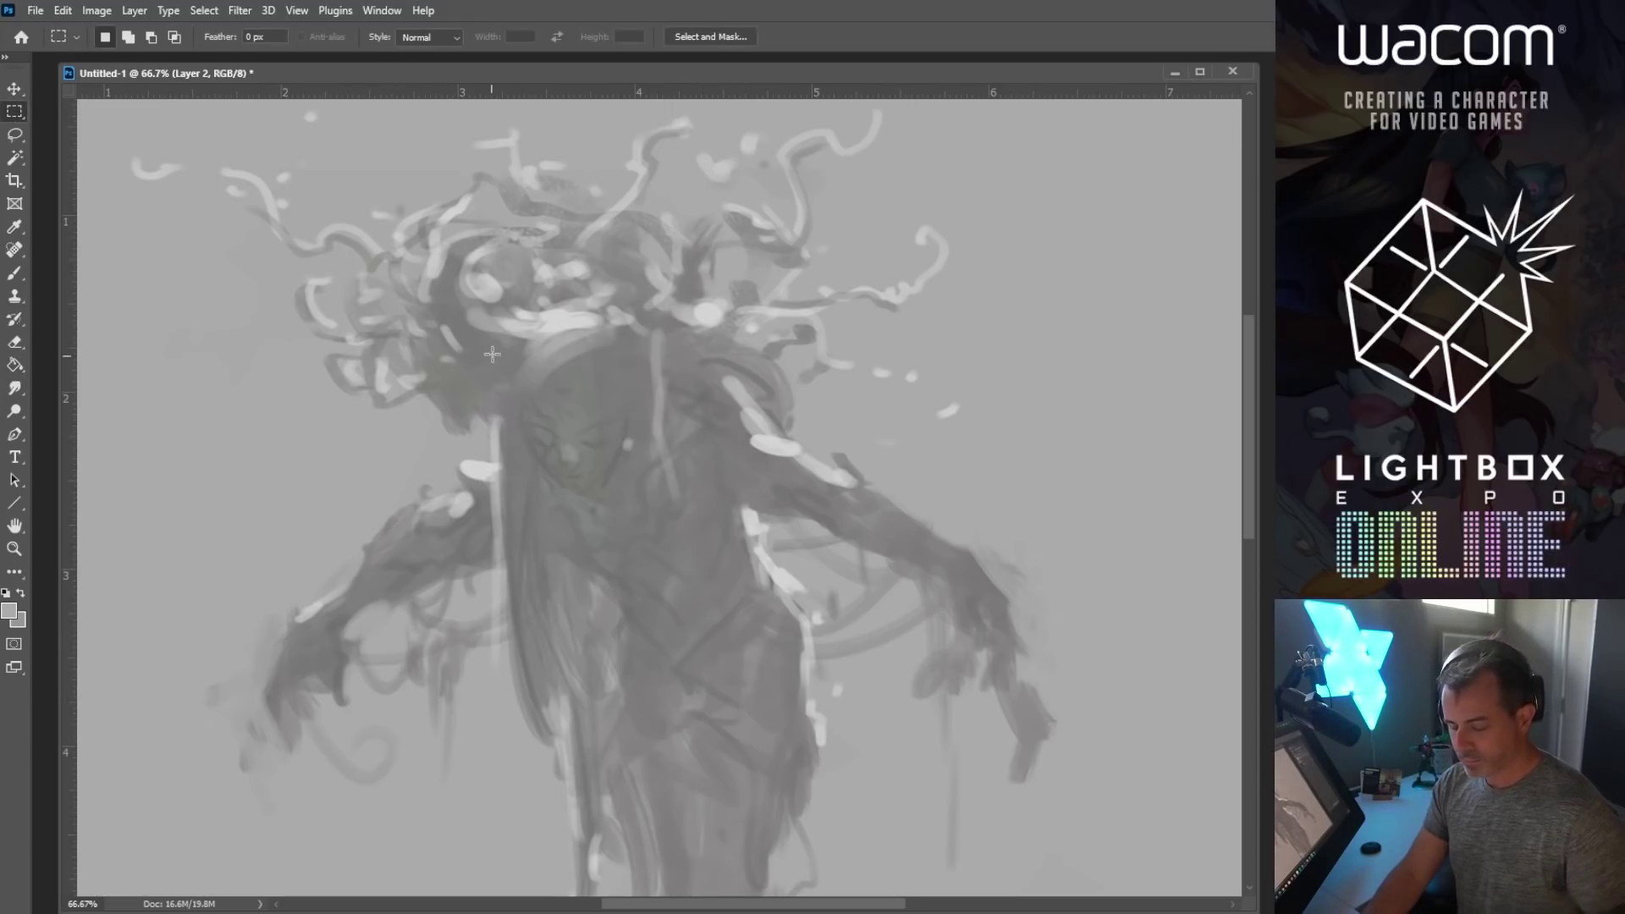
key(ctrl+shift+alt+n)
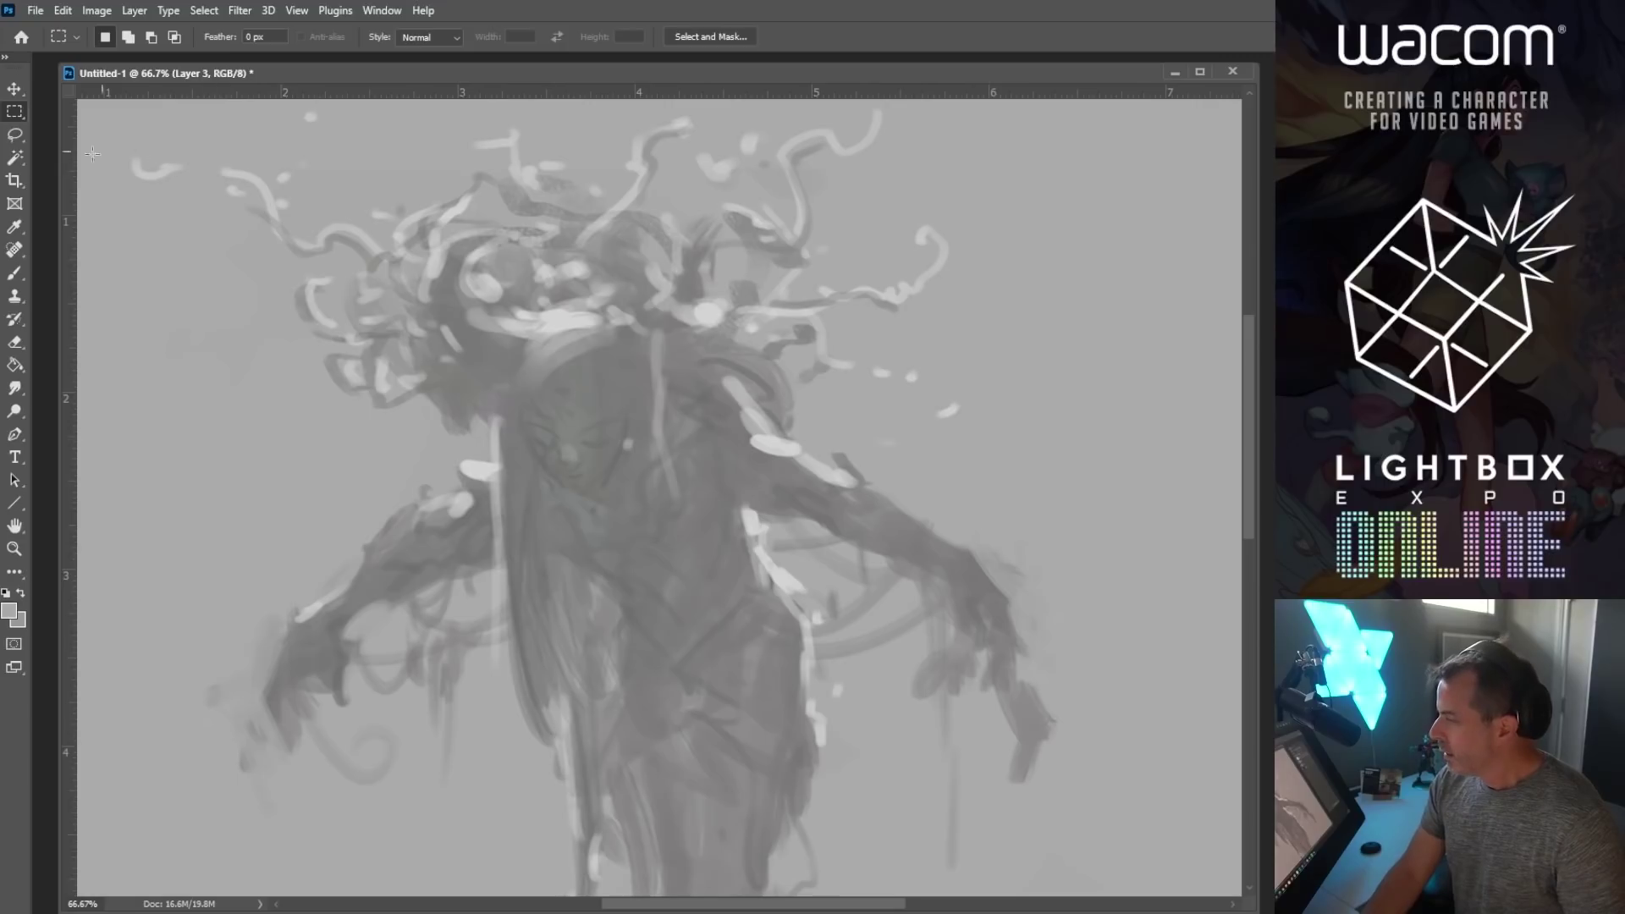
click(14, 273)
click(120, 41)
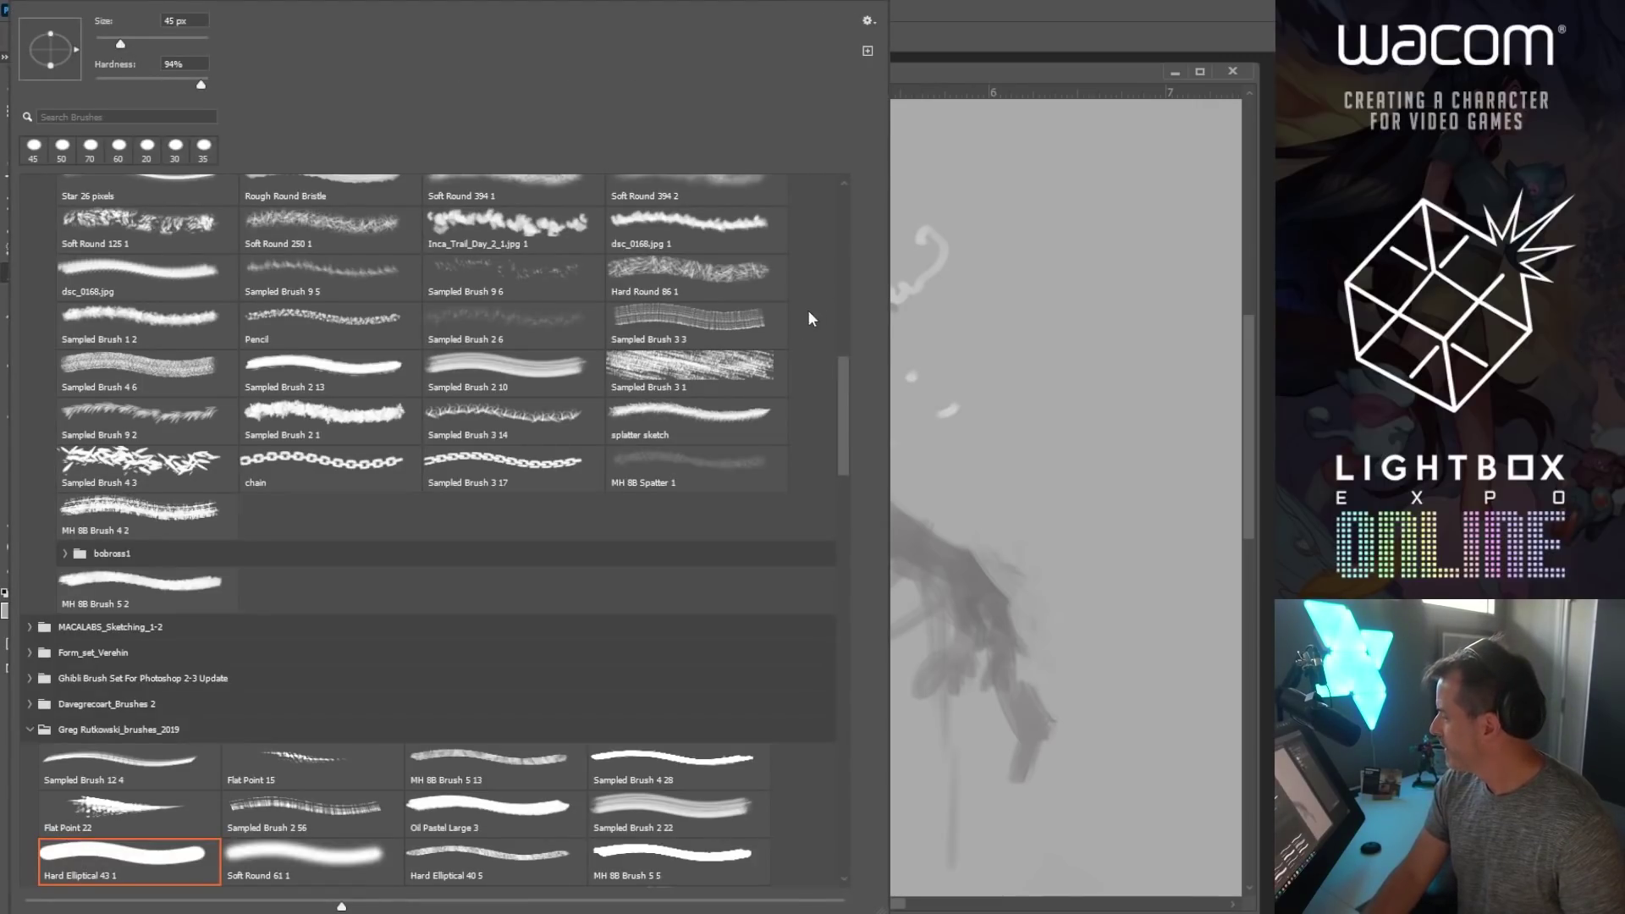
drag(835, 399, 846, 235)
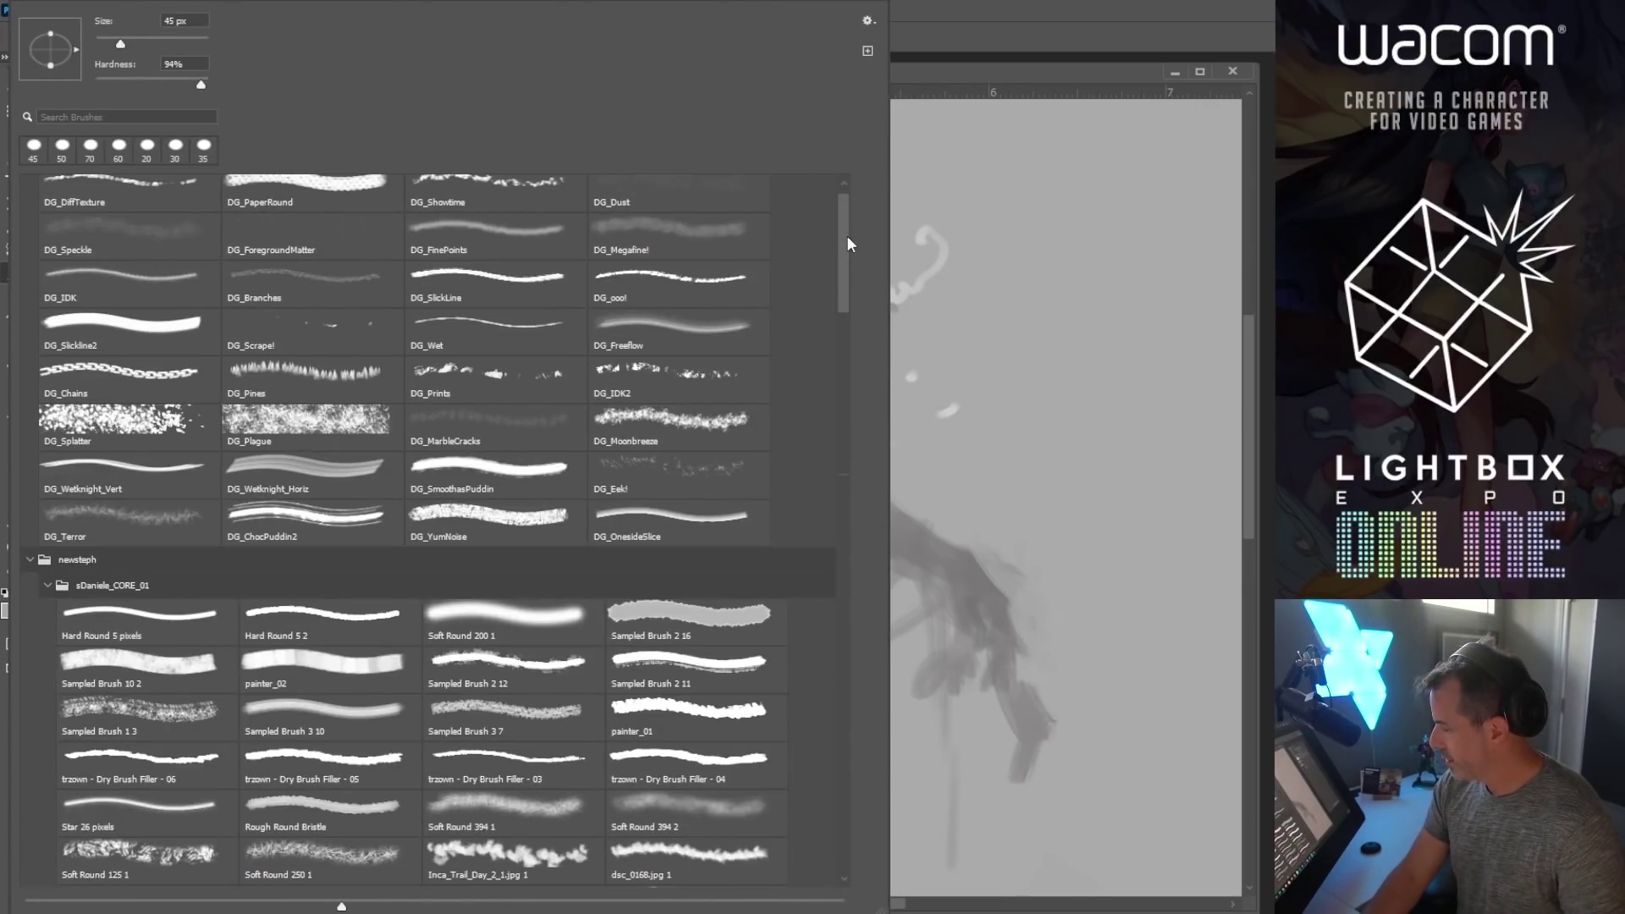
click(119, 386)
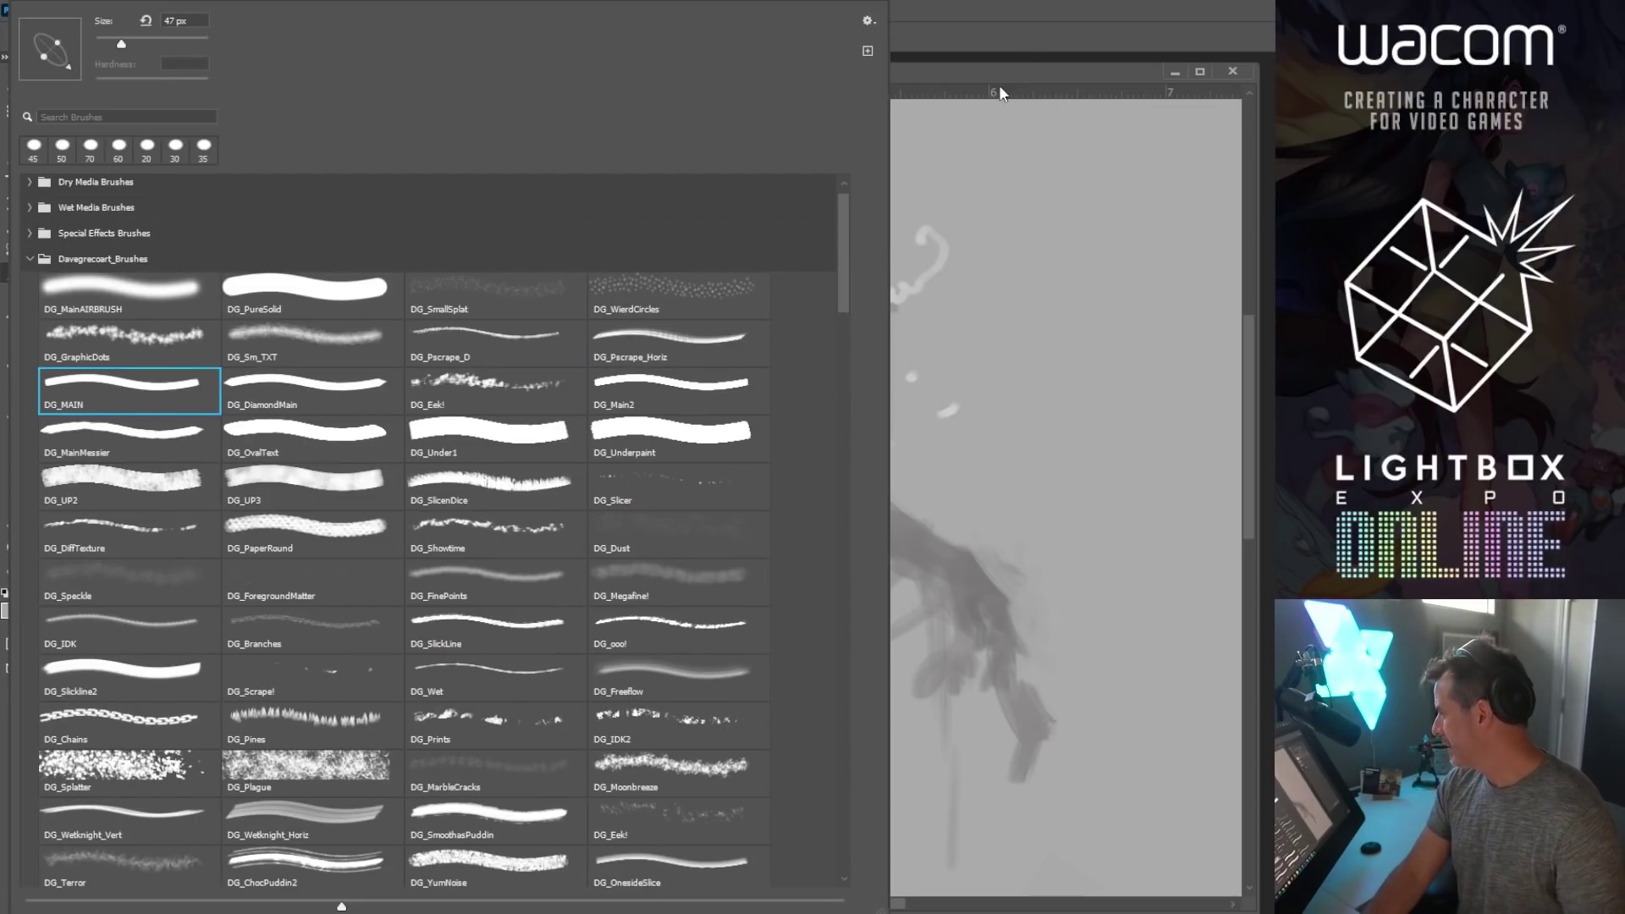
key(Return)
Step: Configure the brush with 52% flow, pen pressure controlling size, and a size of 20 px
click(515, 37)
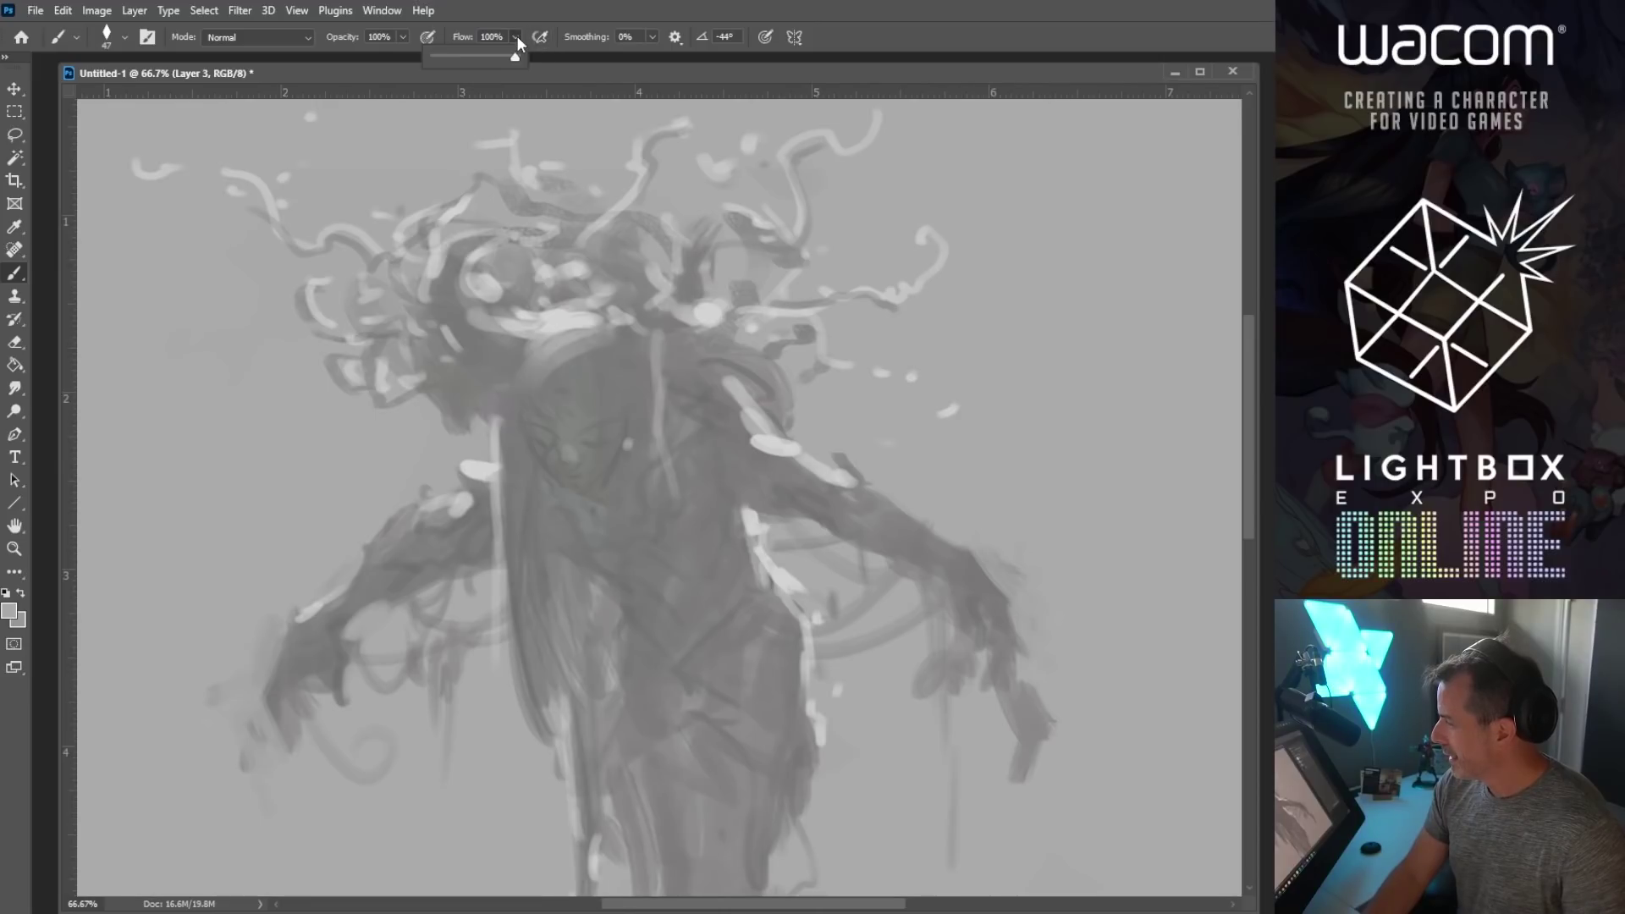
click(760, 40)
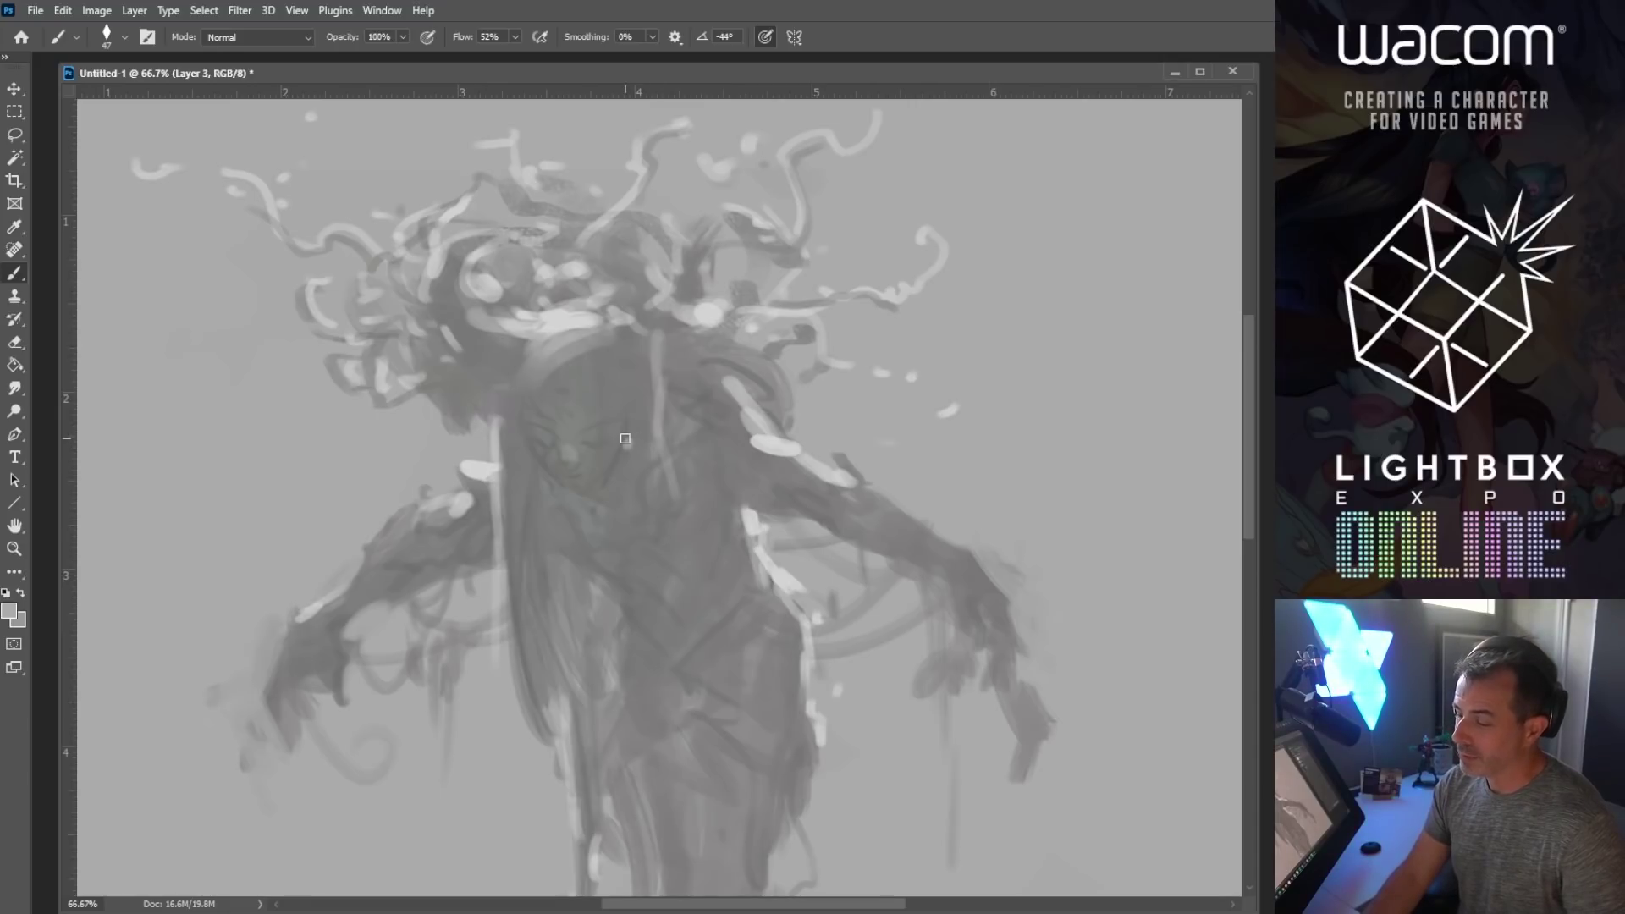
key(bracketleft)
key(bracketleft)
key(bracketleft)
key(bracketleft)
key(bracketleft)
key(bracketleft)
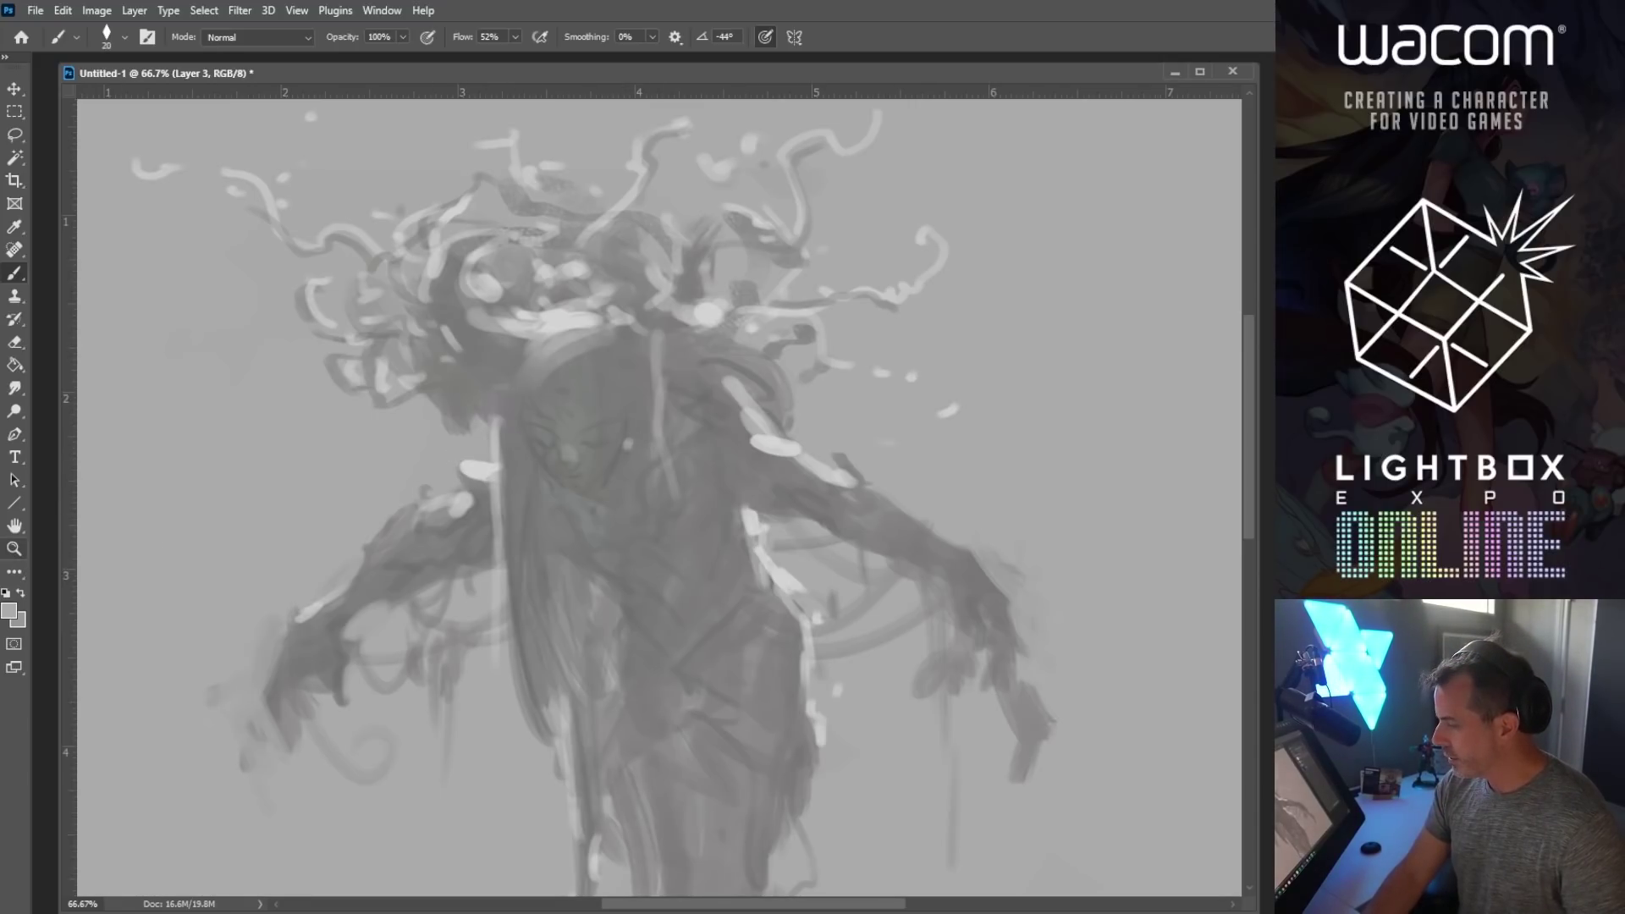
Step: Examine the faded tree figure's face, torso and outstretched arm up close, including the hanging roots below the arm
key(z)
click(452, 381)
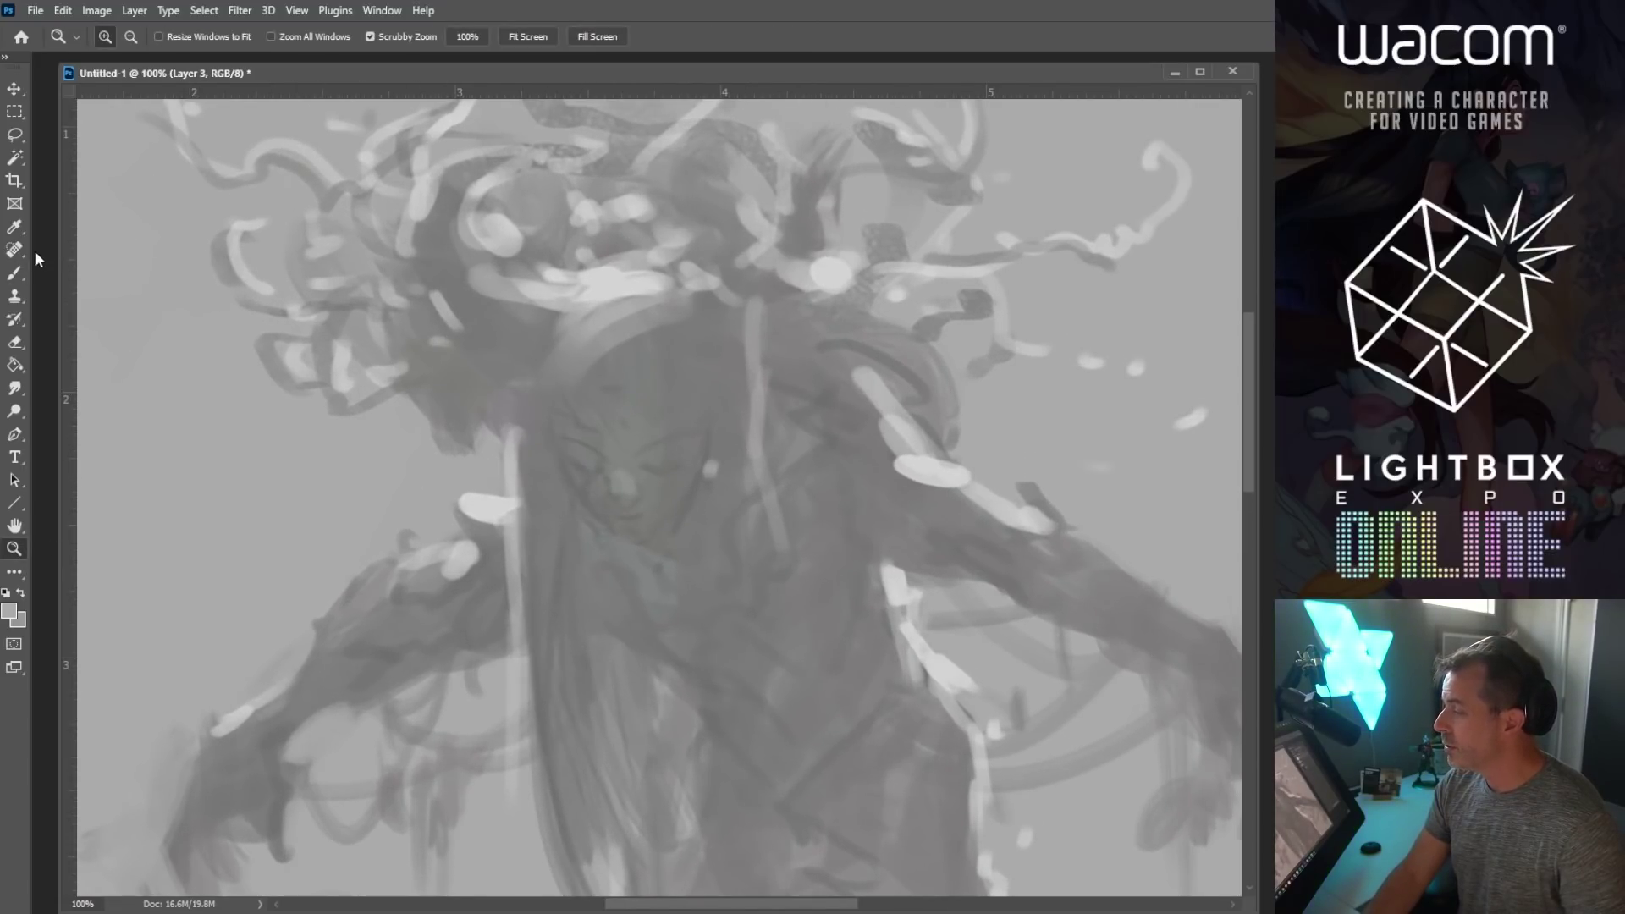
key(b)
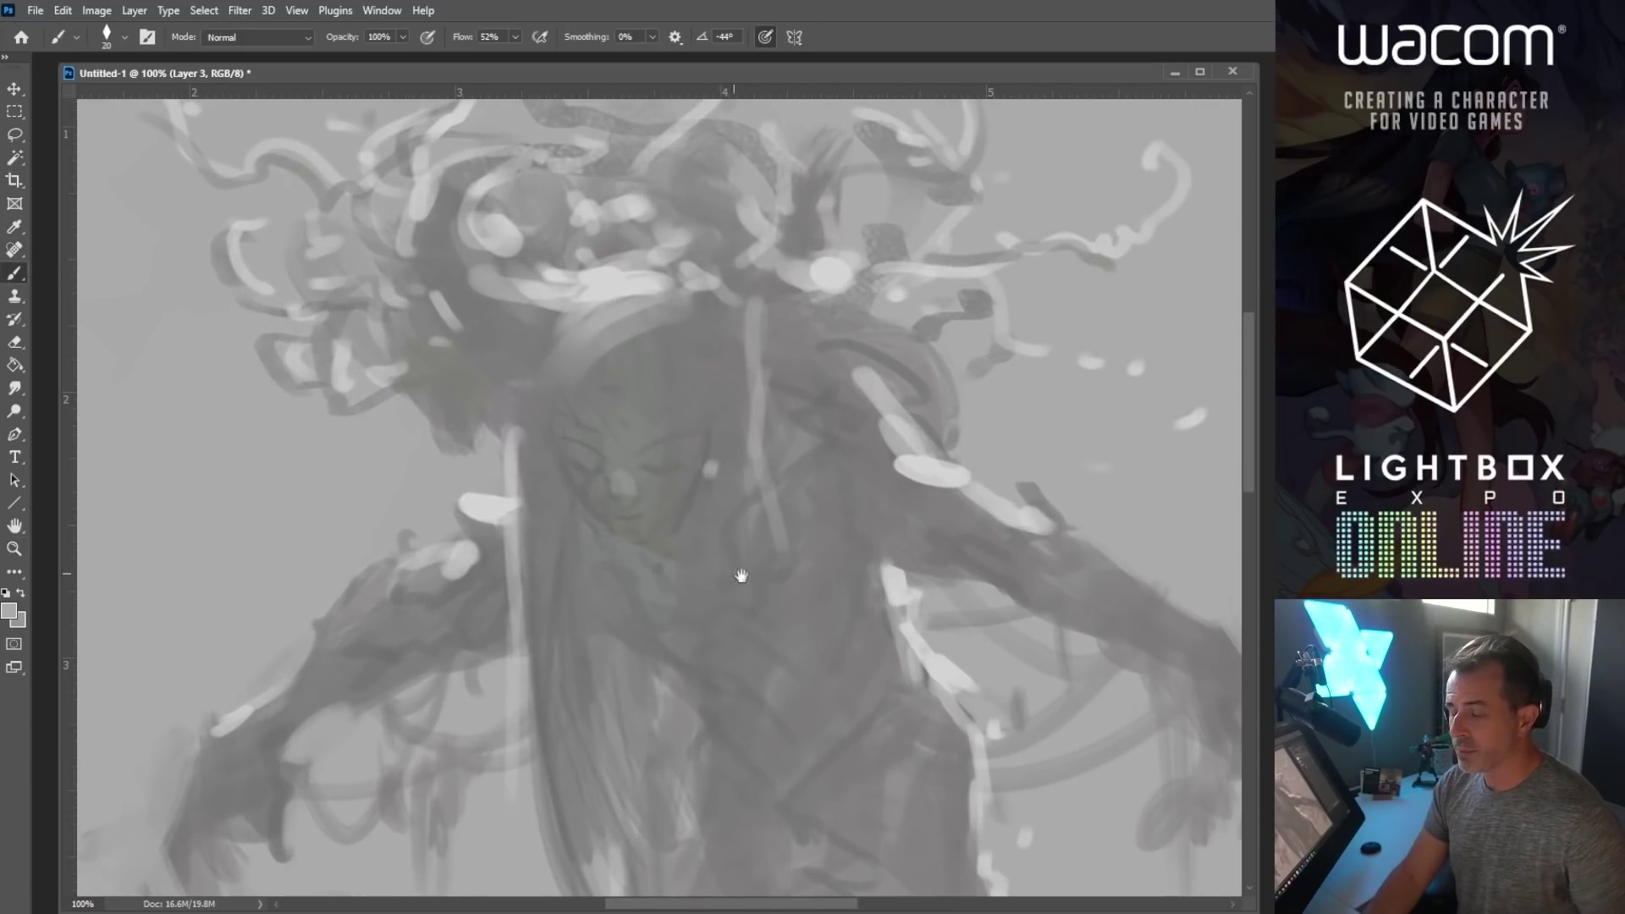
drag(737, 573, 645, 392)
drag(782, 638, 748, 587)
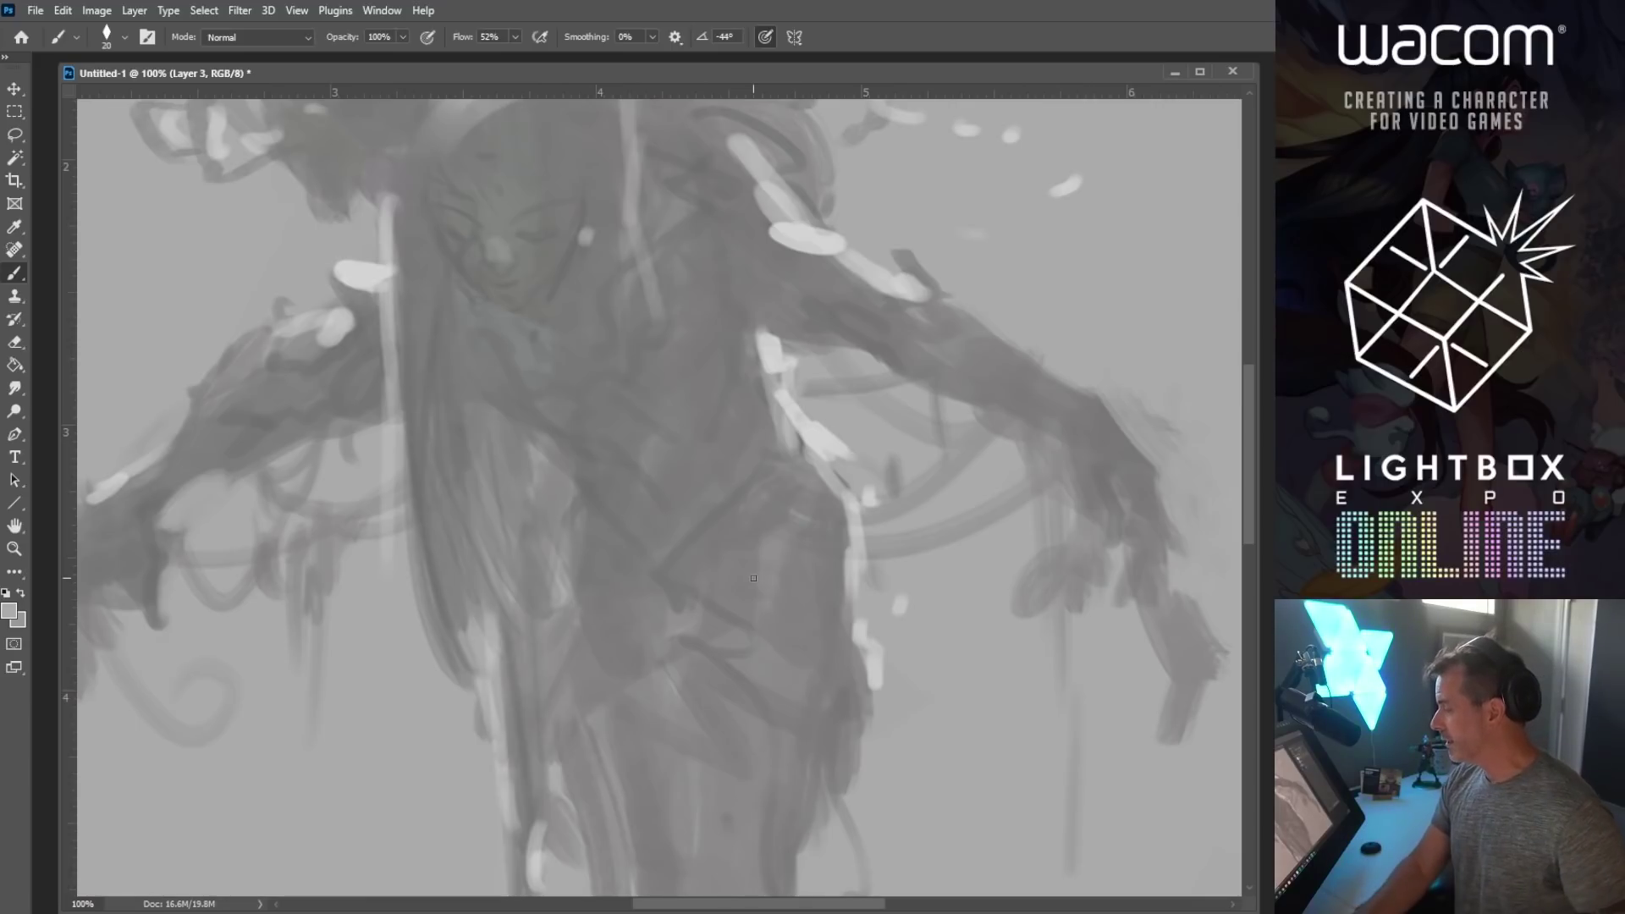
drag(921, 590, 485, 478)
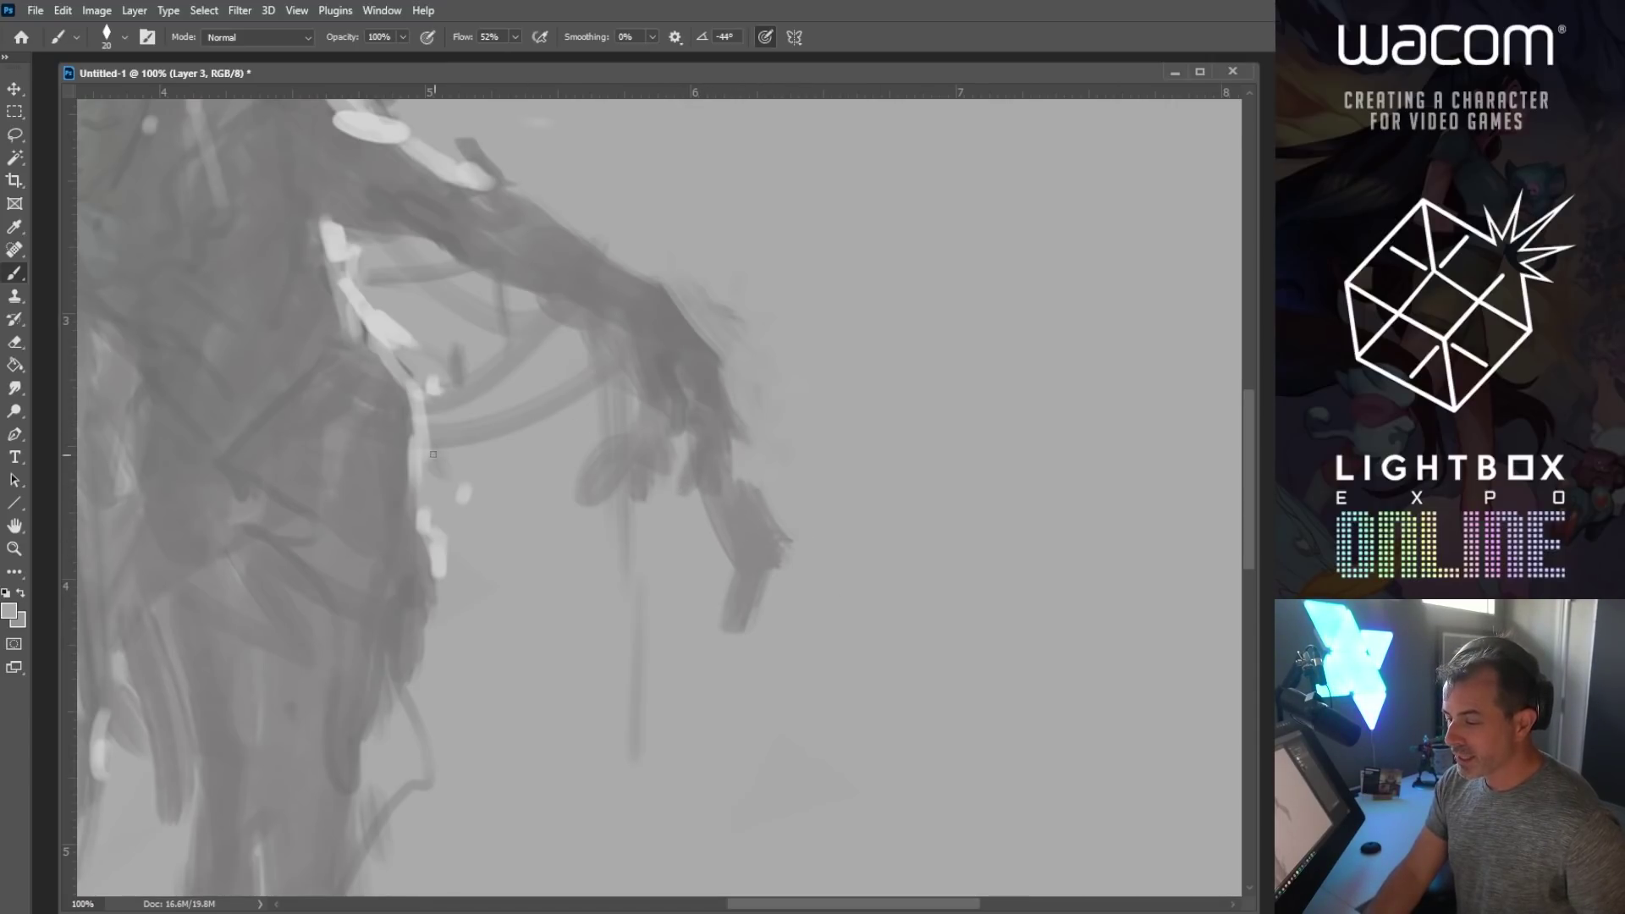
key(z)
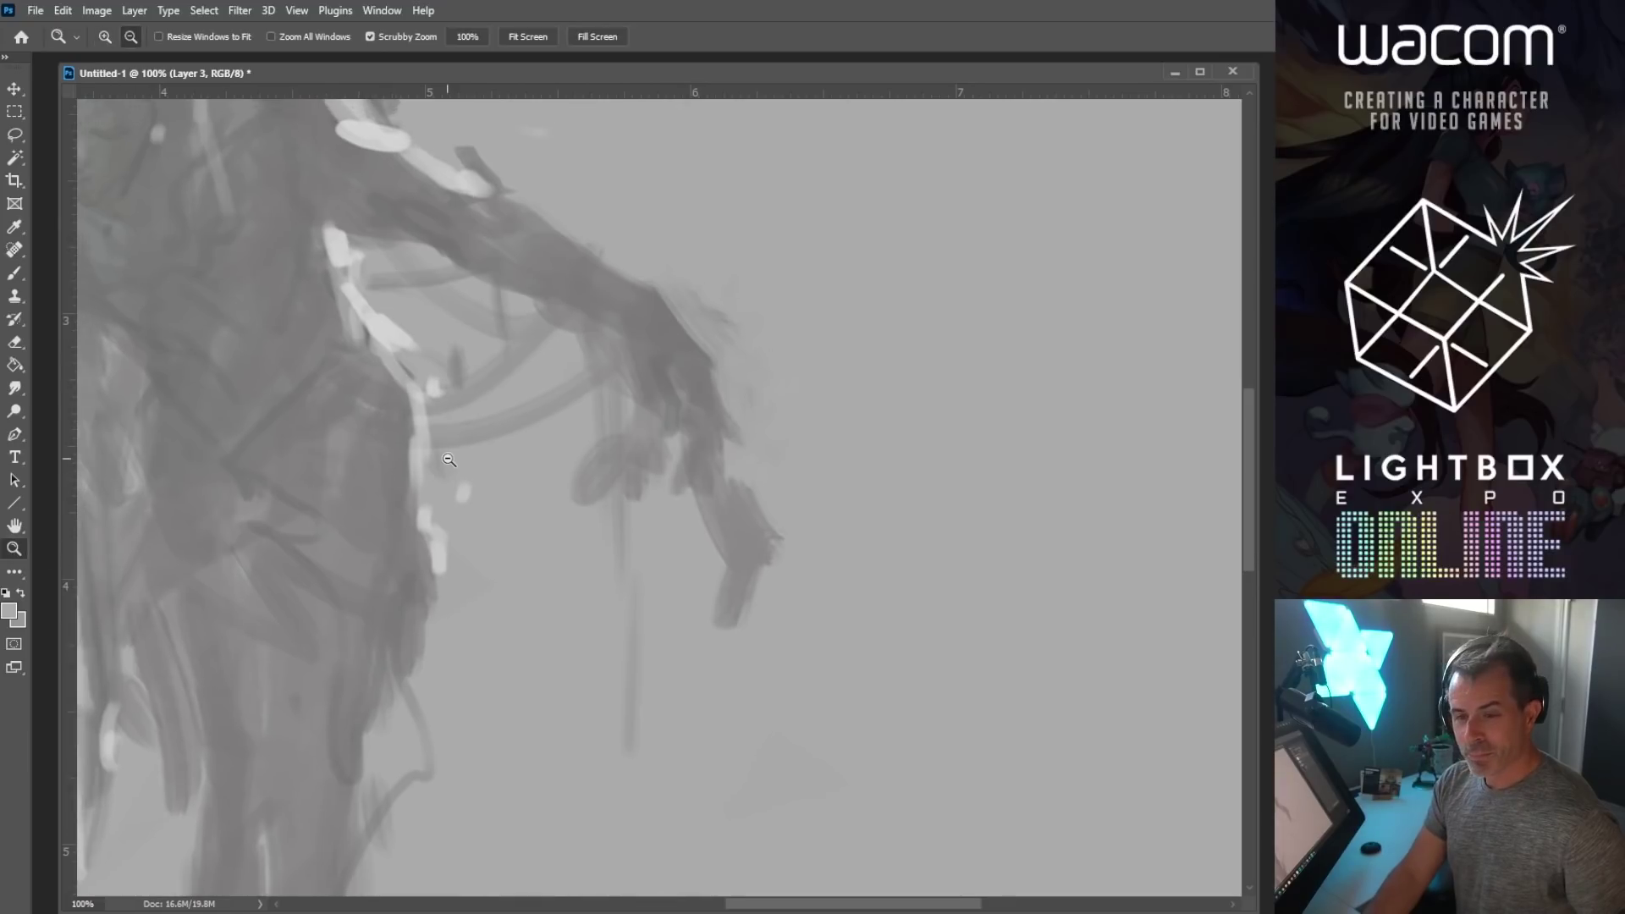
alt+click(671, 362)
drag(671, 362, 701, 385)
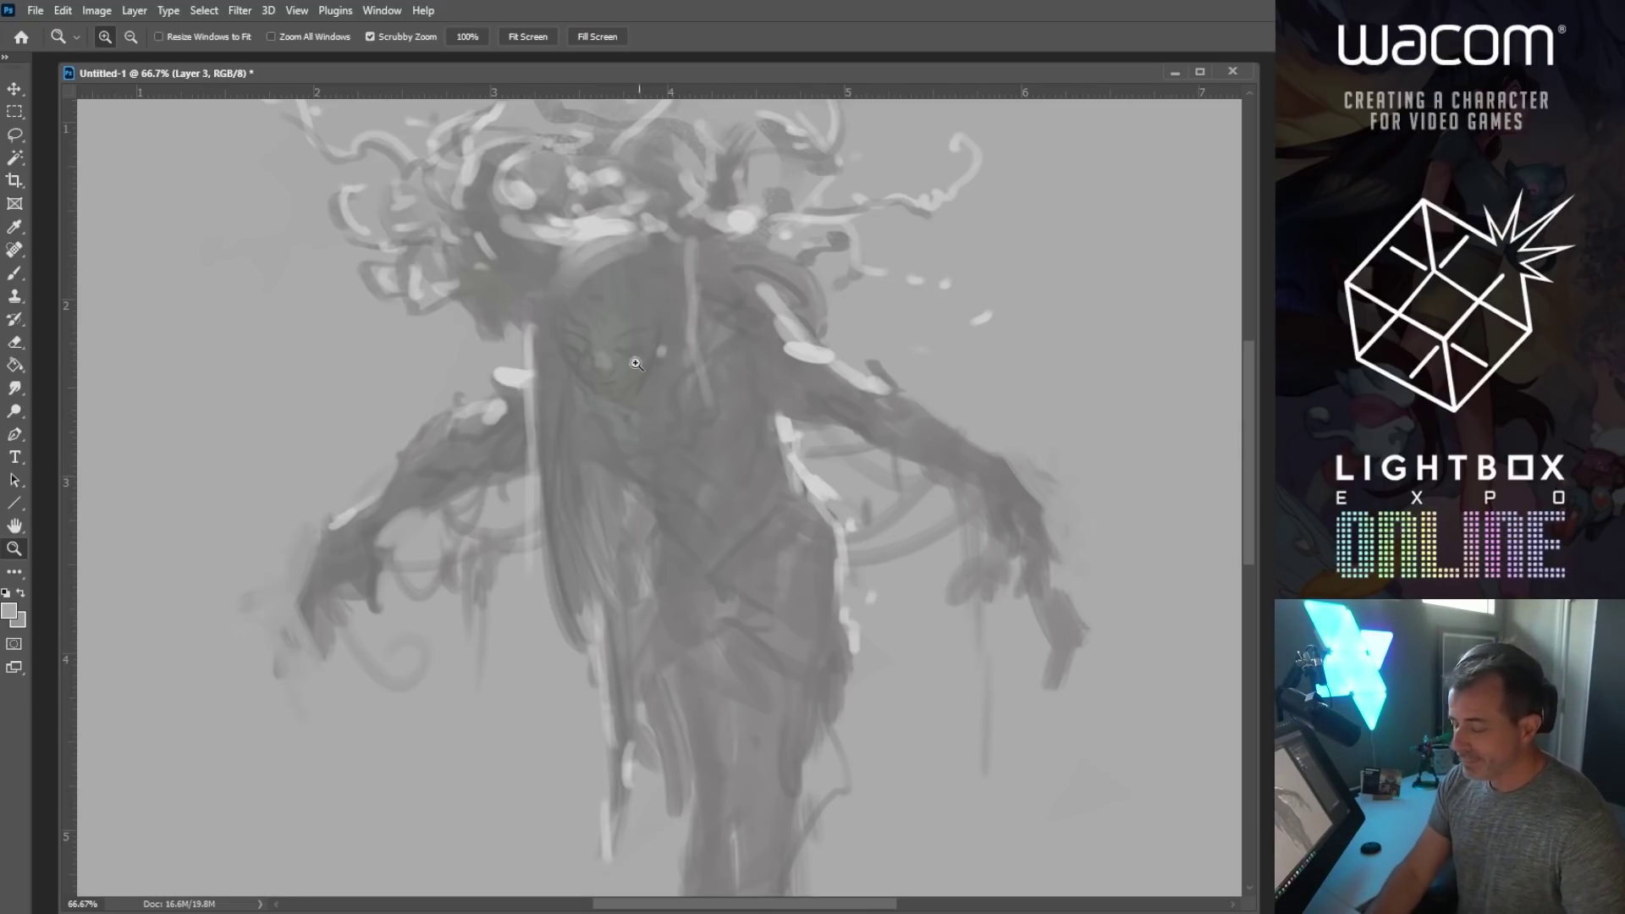
Step: Set the brush colour to black and sketch the left contour of the face and the underside of the nose
click(644, 393)
click(17, 276)
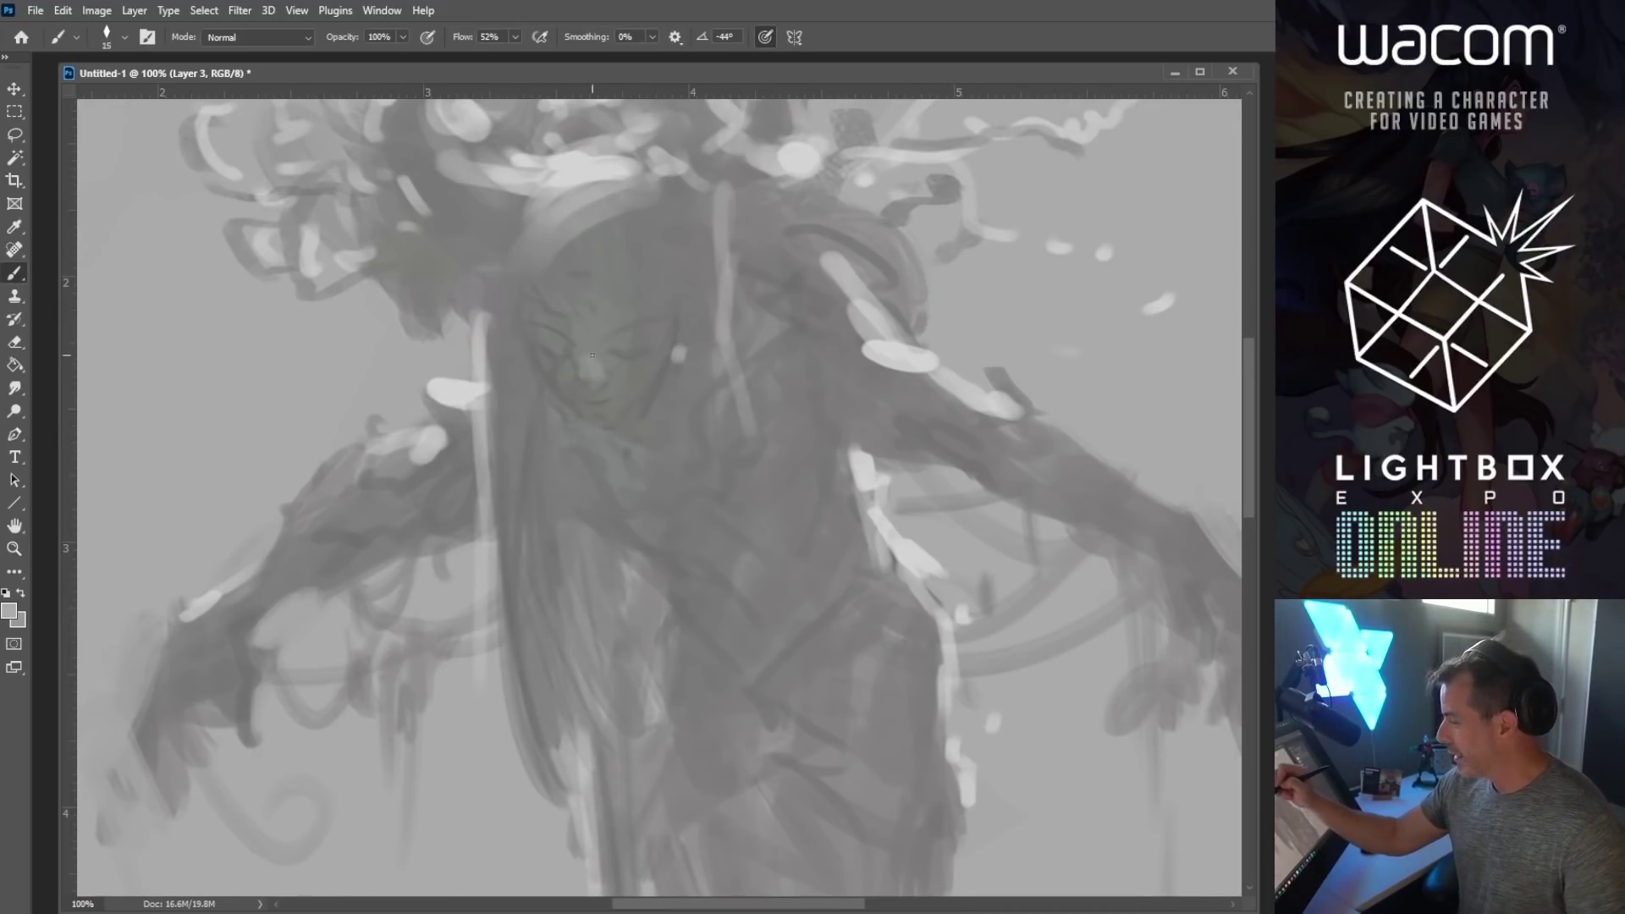
click(10, 611)
key(Return)
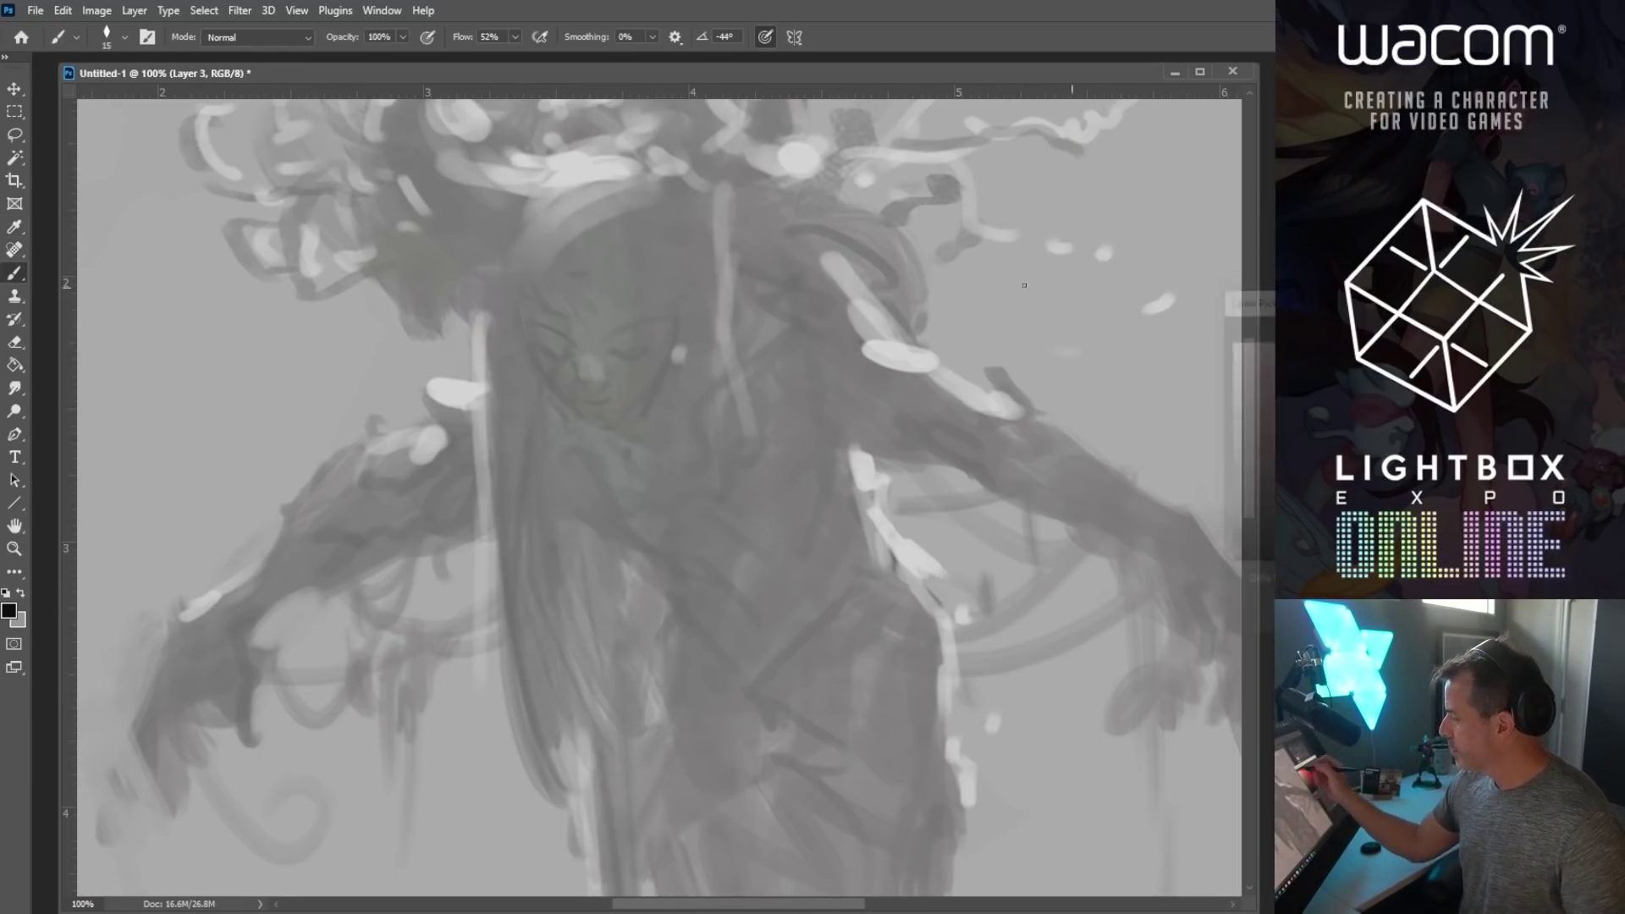
mouse_move(522, 308)
mouse_down()
mouse_move(542, 371)
mouse_move(574, 389)
mouse_move(615, 358)
mouse_move(596, 390)
mouse_up()
key(bracketleft)
key(bracketright)
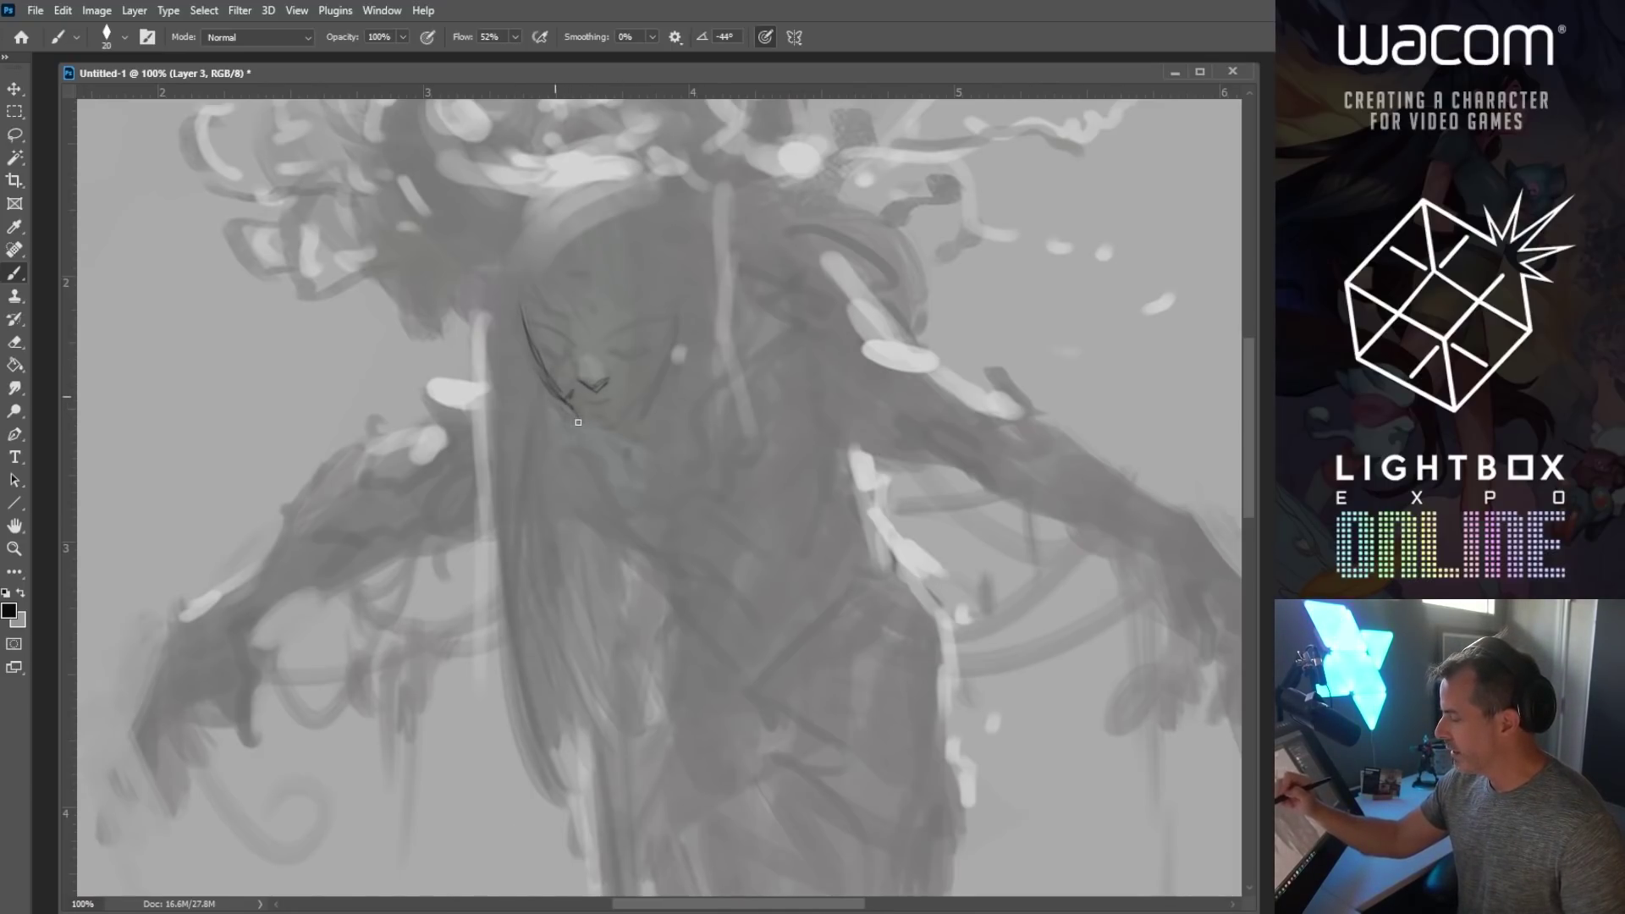
Step: Draw the two closed eyes and extend the left jawline down to the chin
key(bracketleft)
key(bracketleft)
key(bracketright)
drag(547, 358, 569, 362)
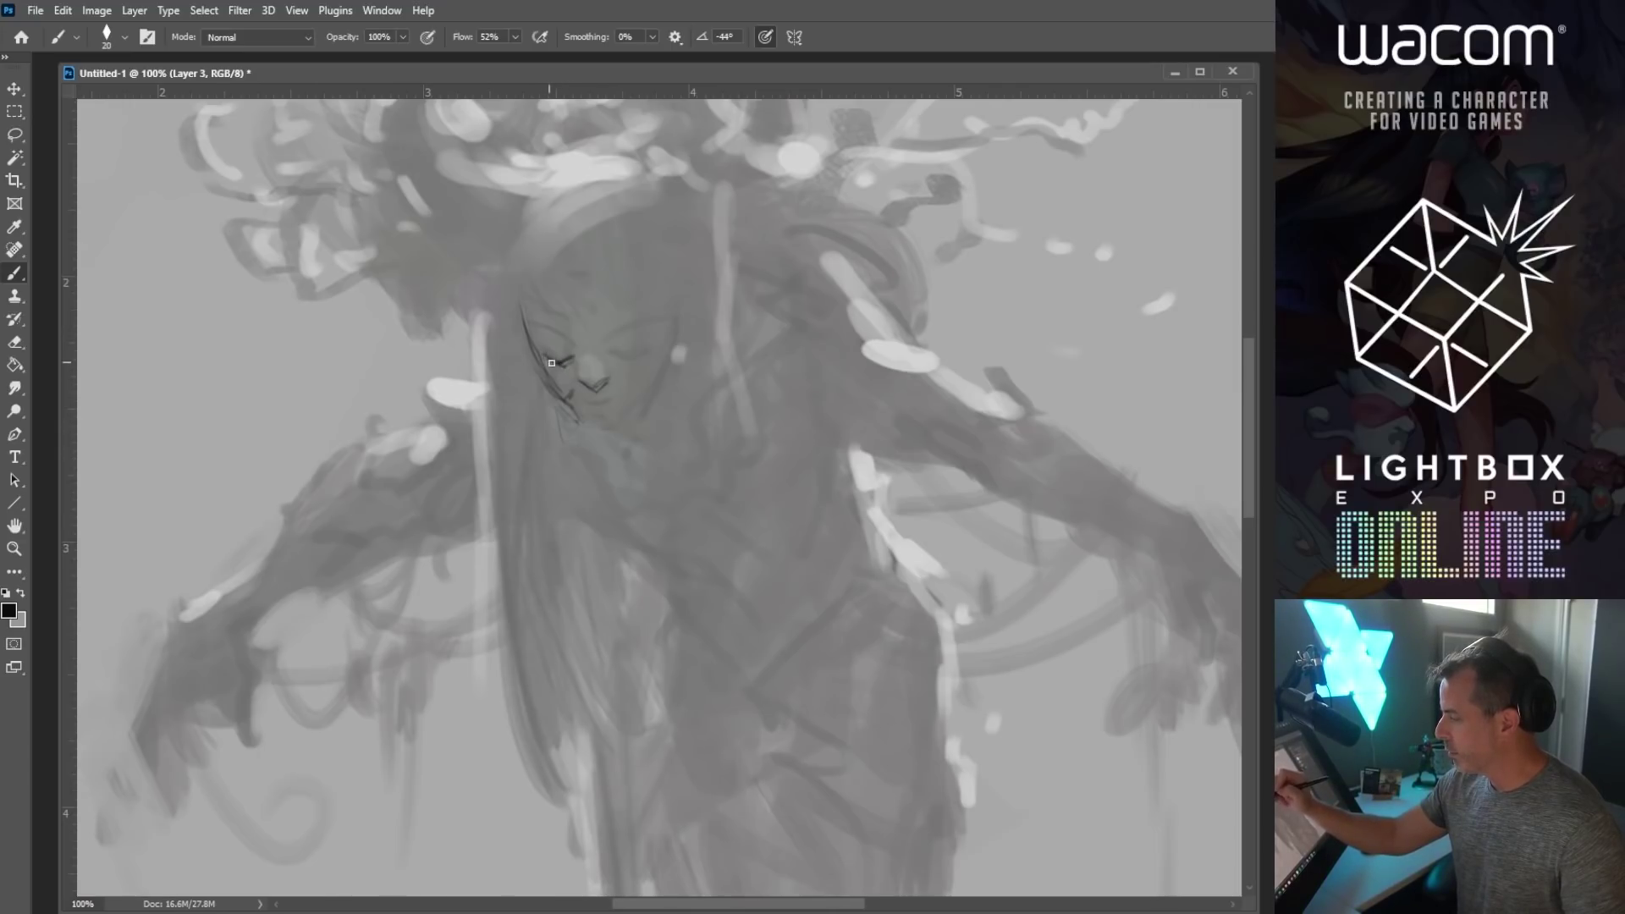
key(bracketright)
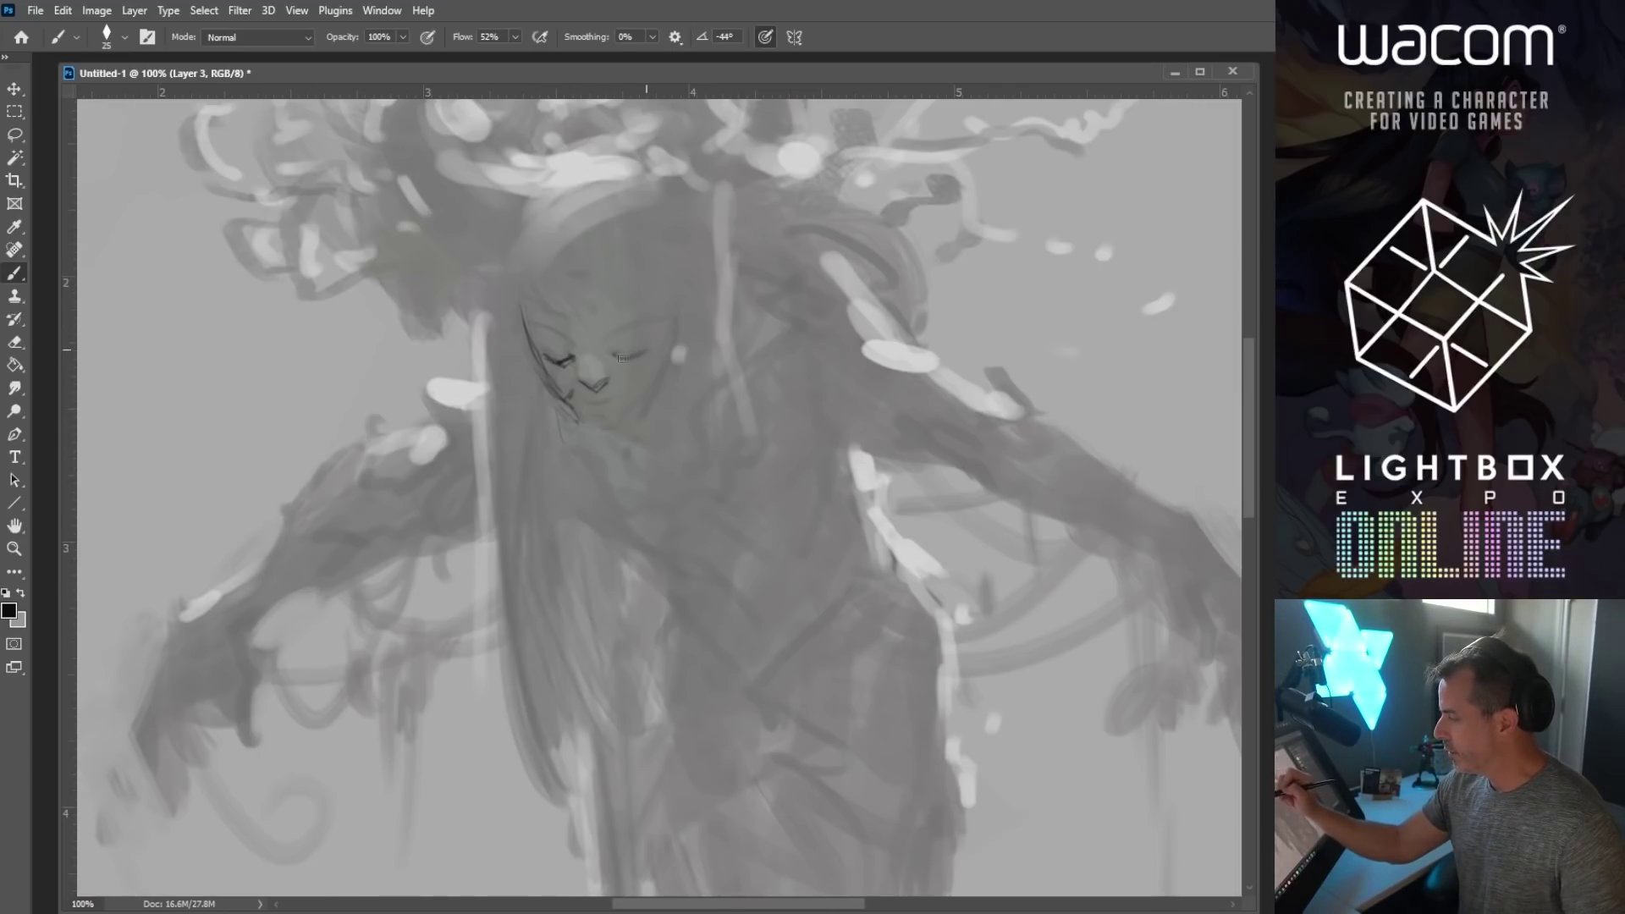
key(bracketright)
key(bracketright)
drag(578, 419, 600, 433)
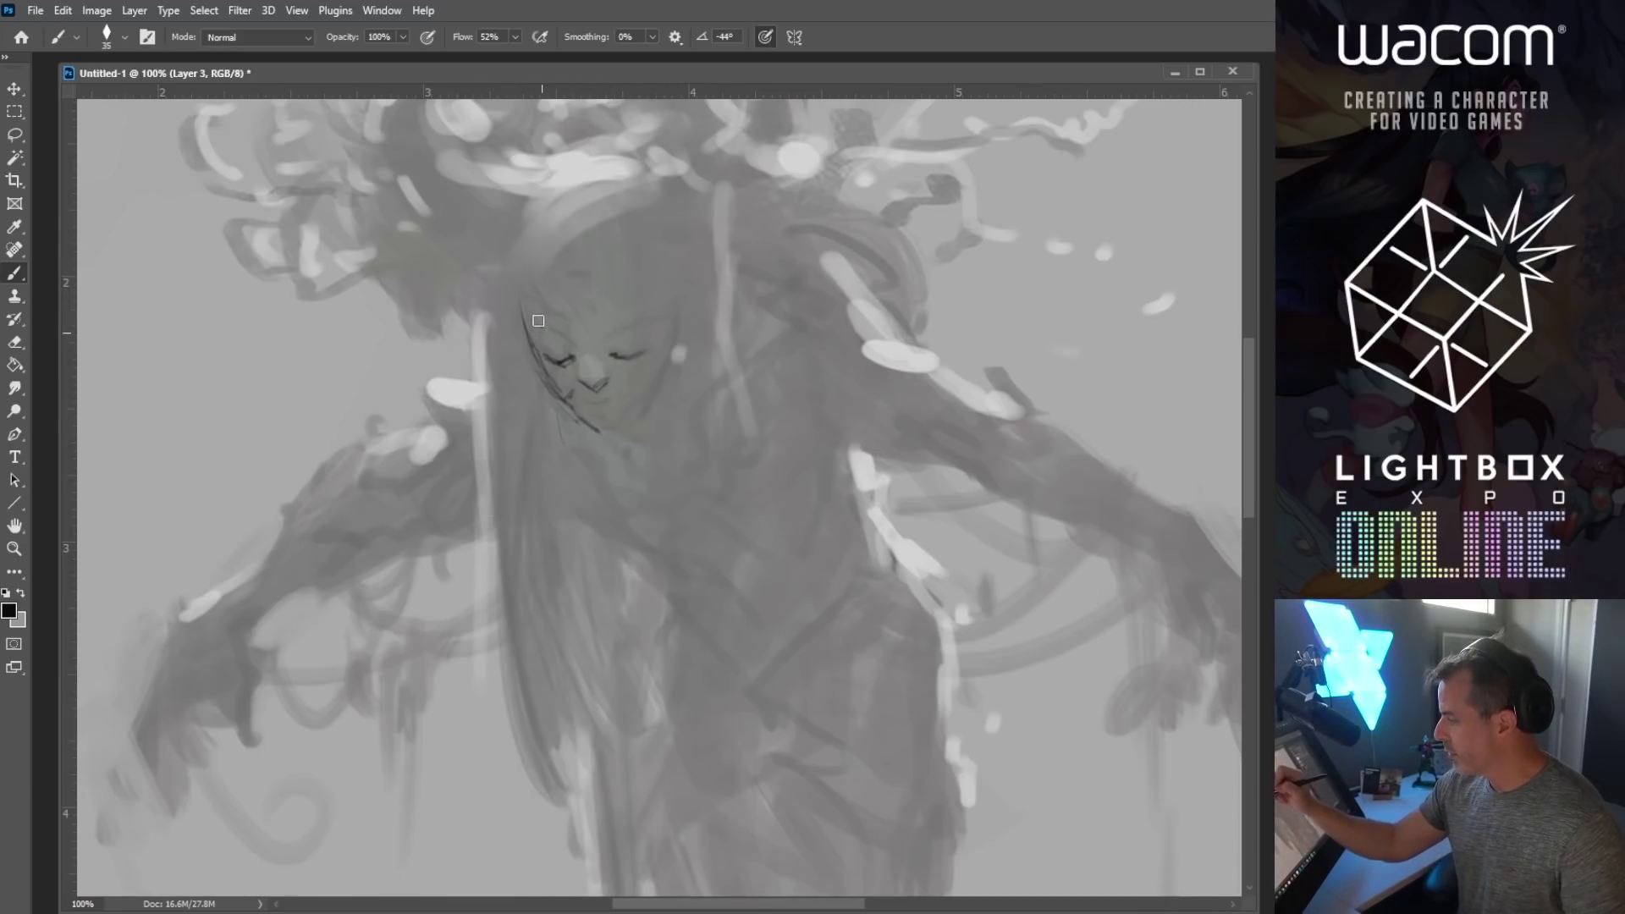
key(bracketleft)
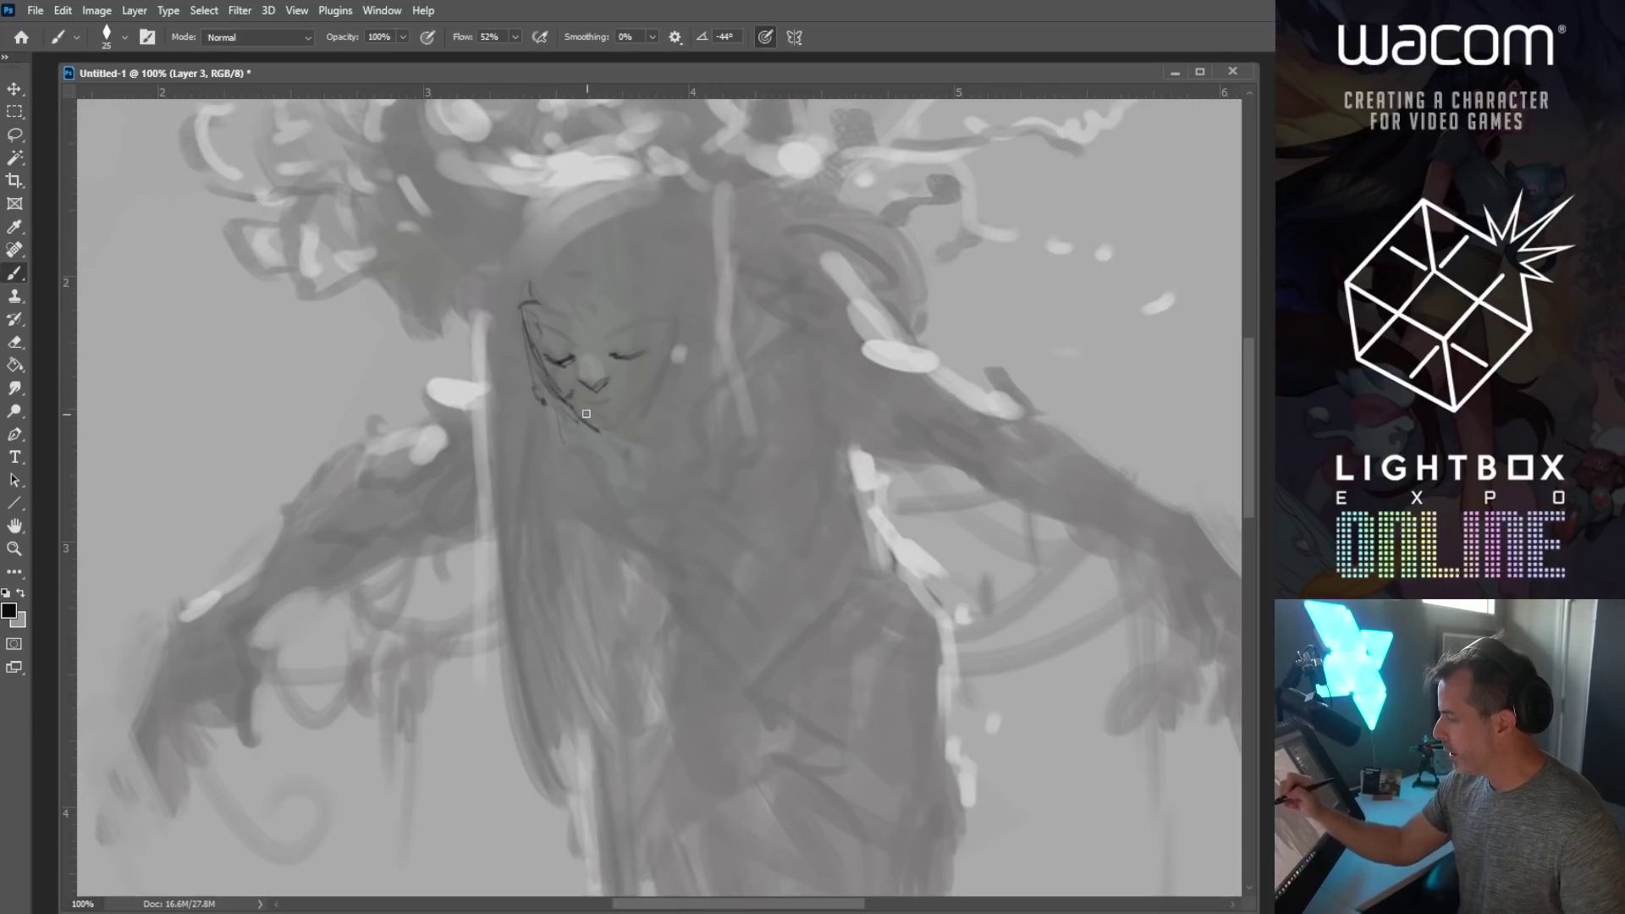
Step: Outline the chin and the right side of the face, adding the brows, the ear and a short neck line
drag(664, 366, 631, 394)
mouse_move(602, 426)
mouse_down()
mouse_move(663, 368)
mouse_move(650, 408)
mouse_move(678, 320)
mouse_up()
key(bracketright)
key(bracketleft)
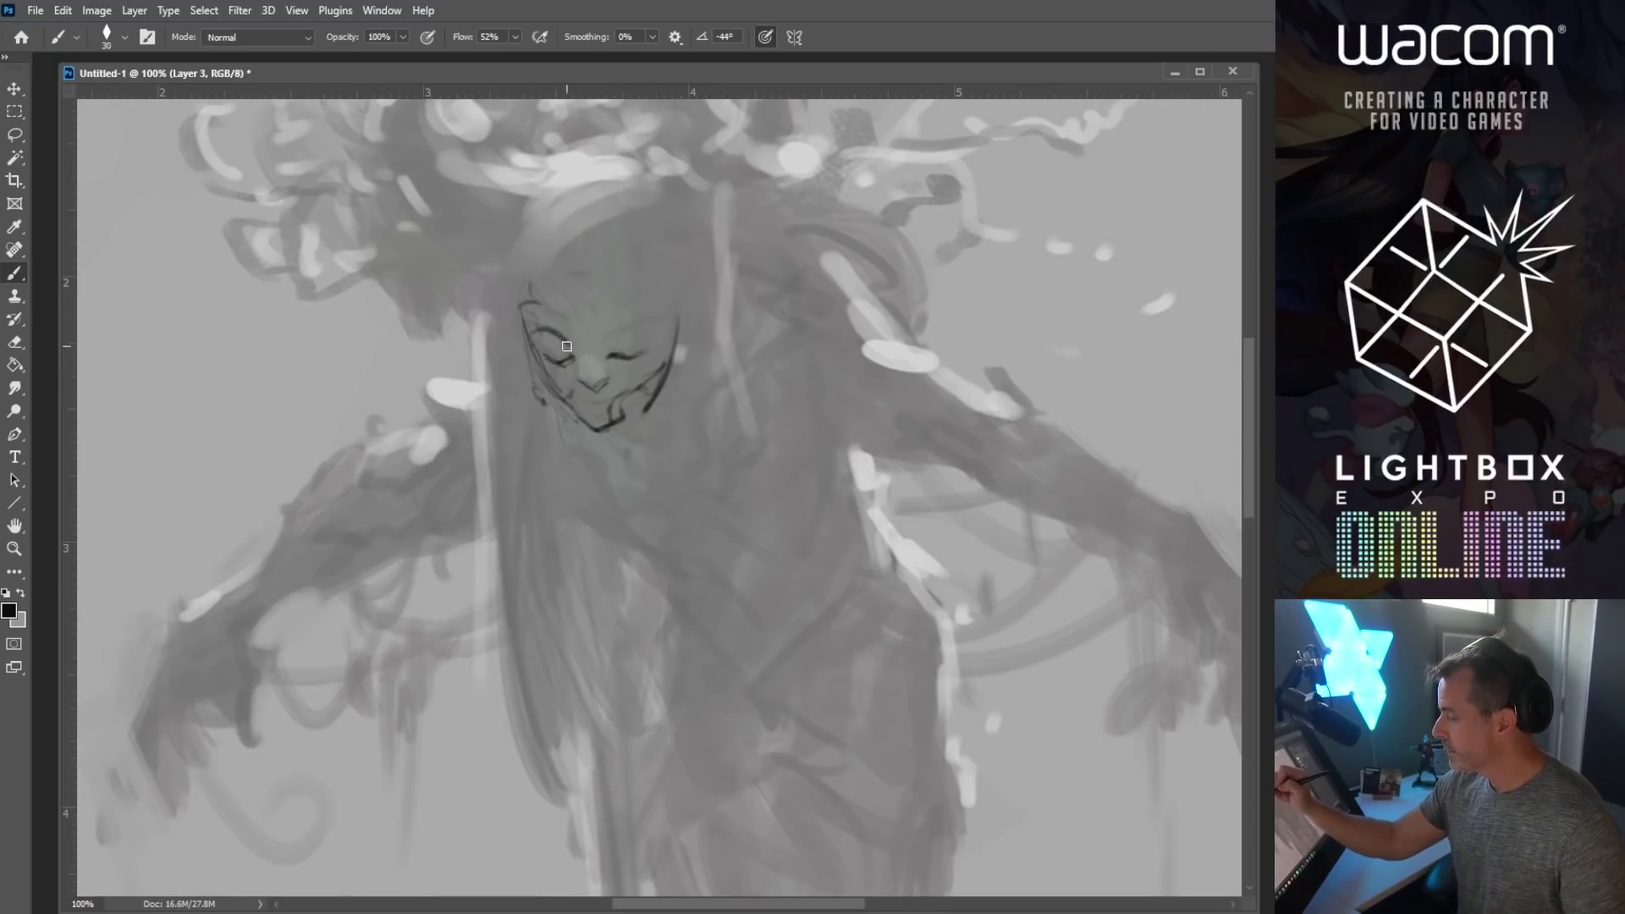
mouse_move(610, 333)
mouse_down()
mouse_move(698, 333)
mouse_move(715, 296)
mouse_up()
key(bracketright)
drag(616, 434, 630, 449)
Step: Sketch long hair strands falling along the left side of the face and draw the figure's lips
drag(493, 330, 499, 477)
drag(494, 298, 502, 454)
drag(518, 400, 506, 529)
mouse_move(549, 386)
mouse_down()
mouse_move(505, 457)
mouse_move(541, 508)
mouse_move(551, 584)
mouse_up()
key(bracketleft)
key(bracketleft)
key(bracketleft)
drag(559, 491, 560, 572)
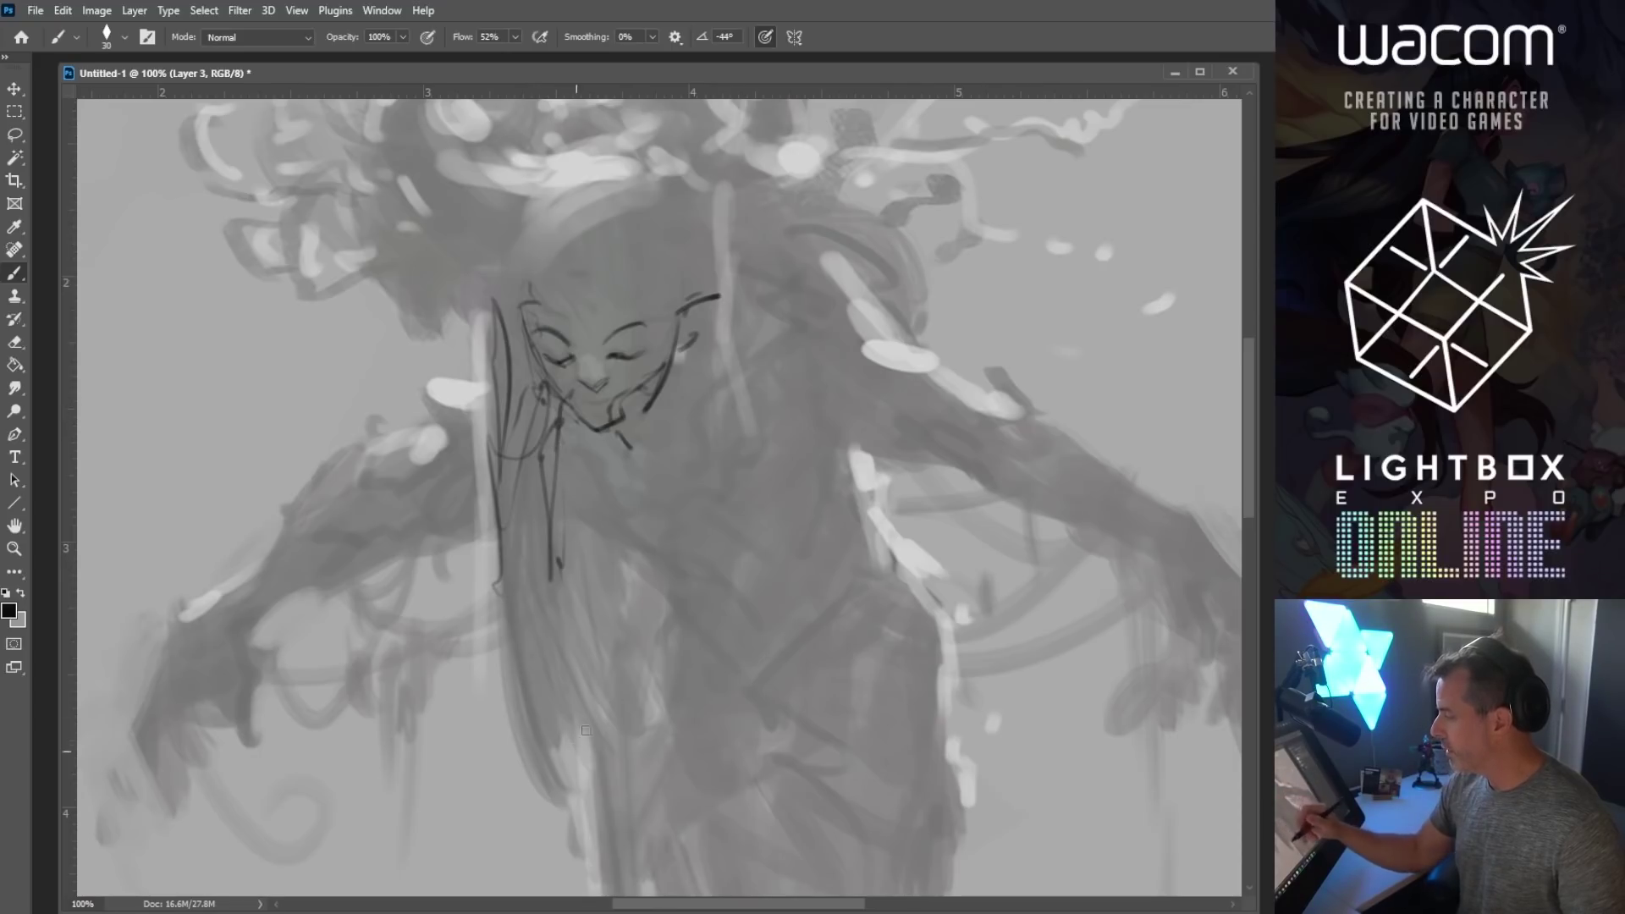
key(bracketright)
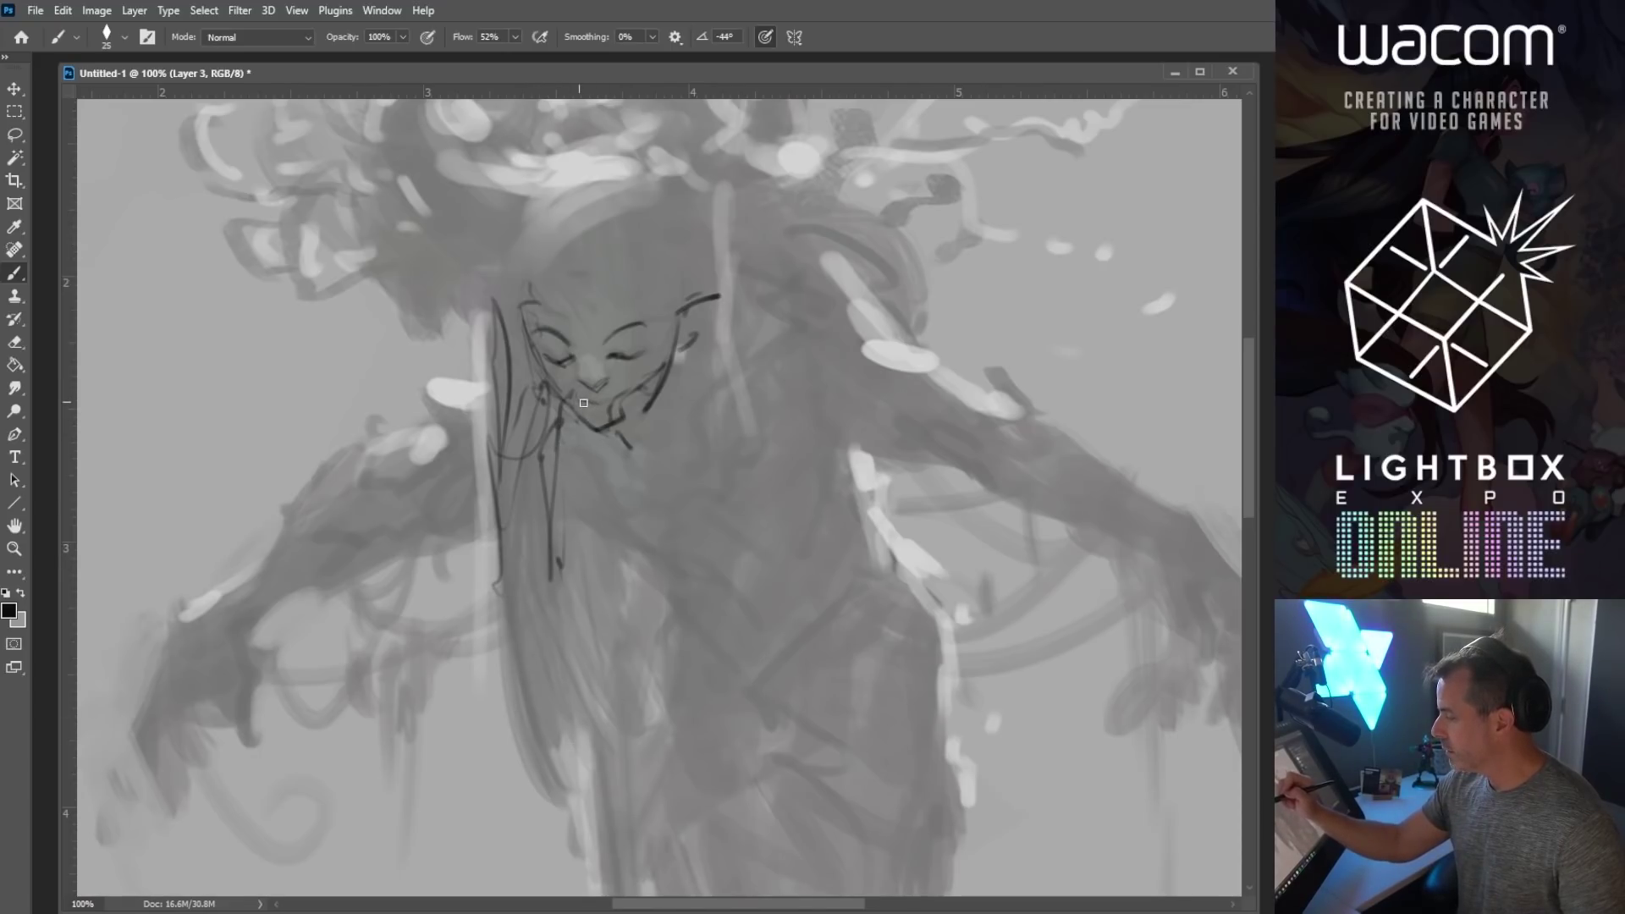
key(bracketright)
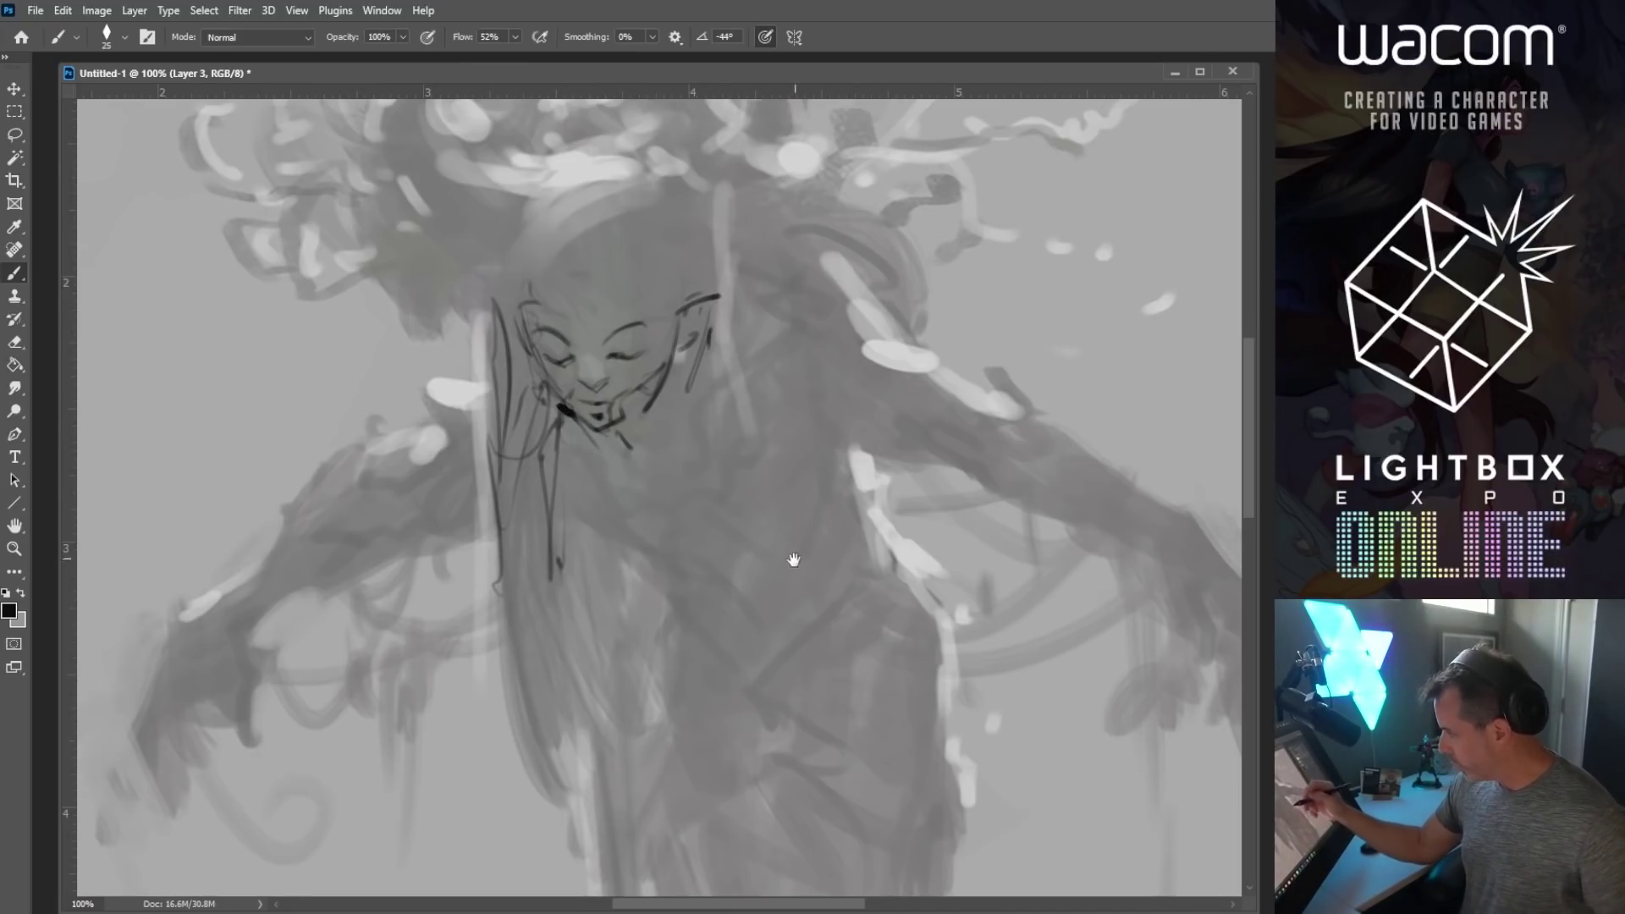
Step: Draw a thick curving branch rising from the forehead into the left side of the headdress
drag(791, 556, 804, 735)
click(14, 549)
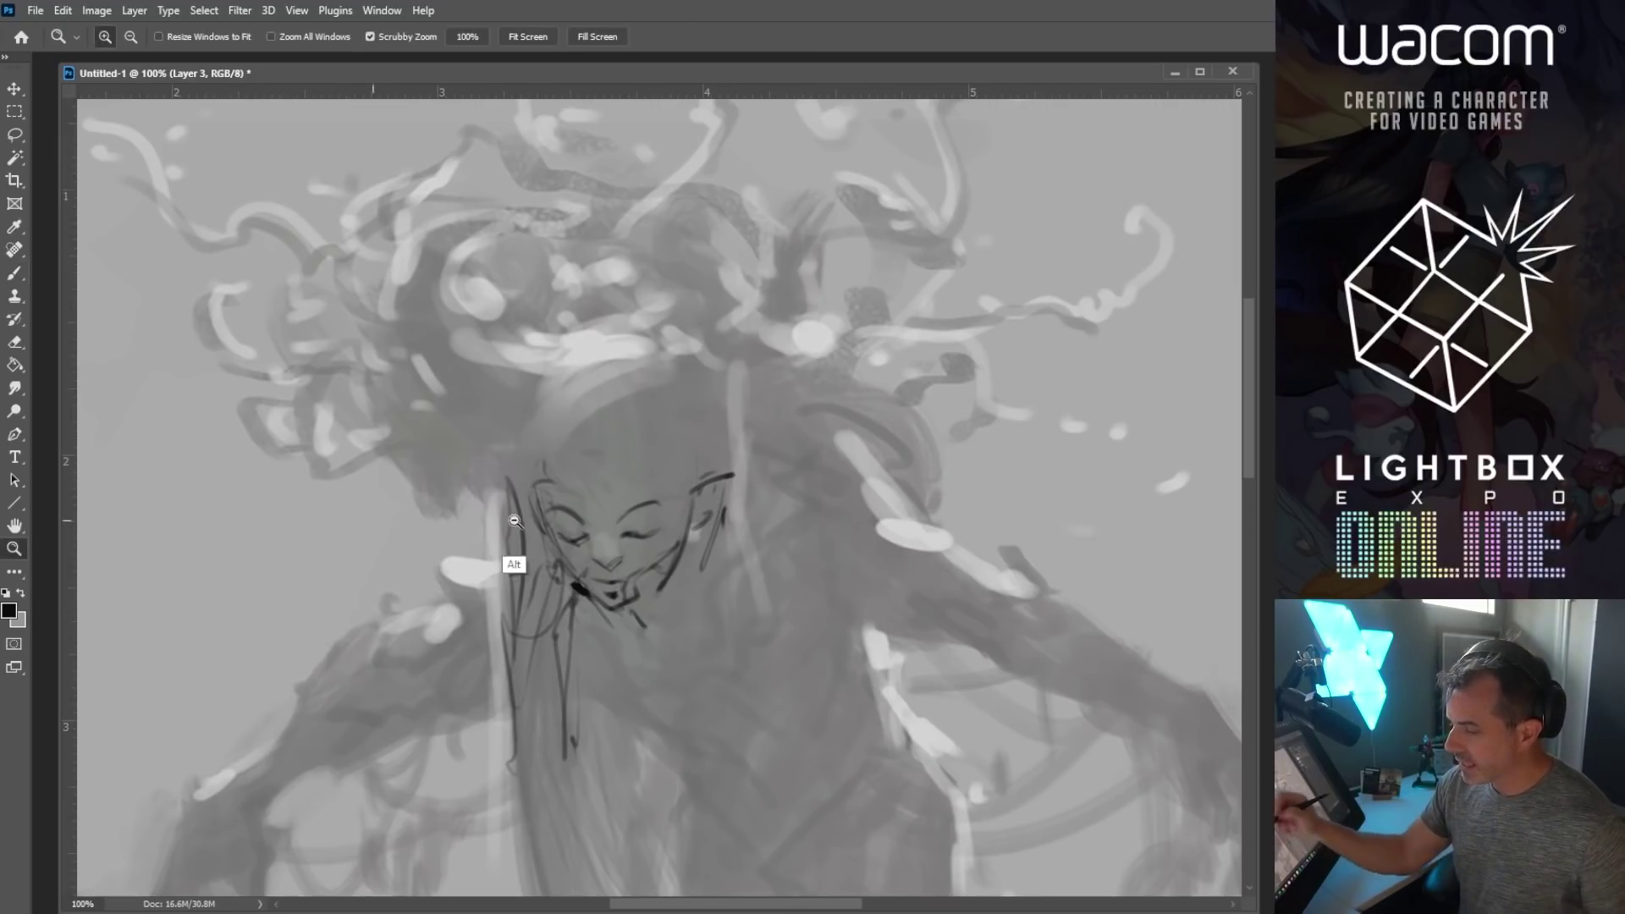
alt+click(511, 562)
scroll(714, 497, down, 1)
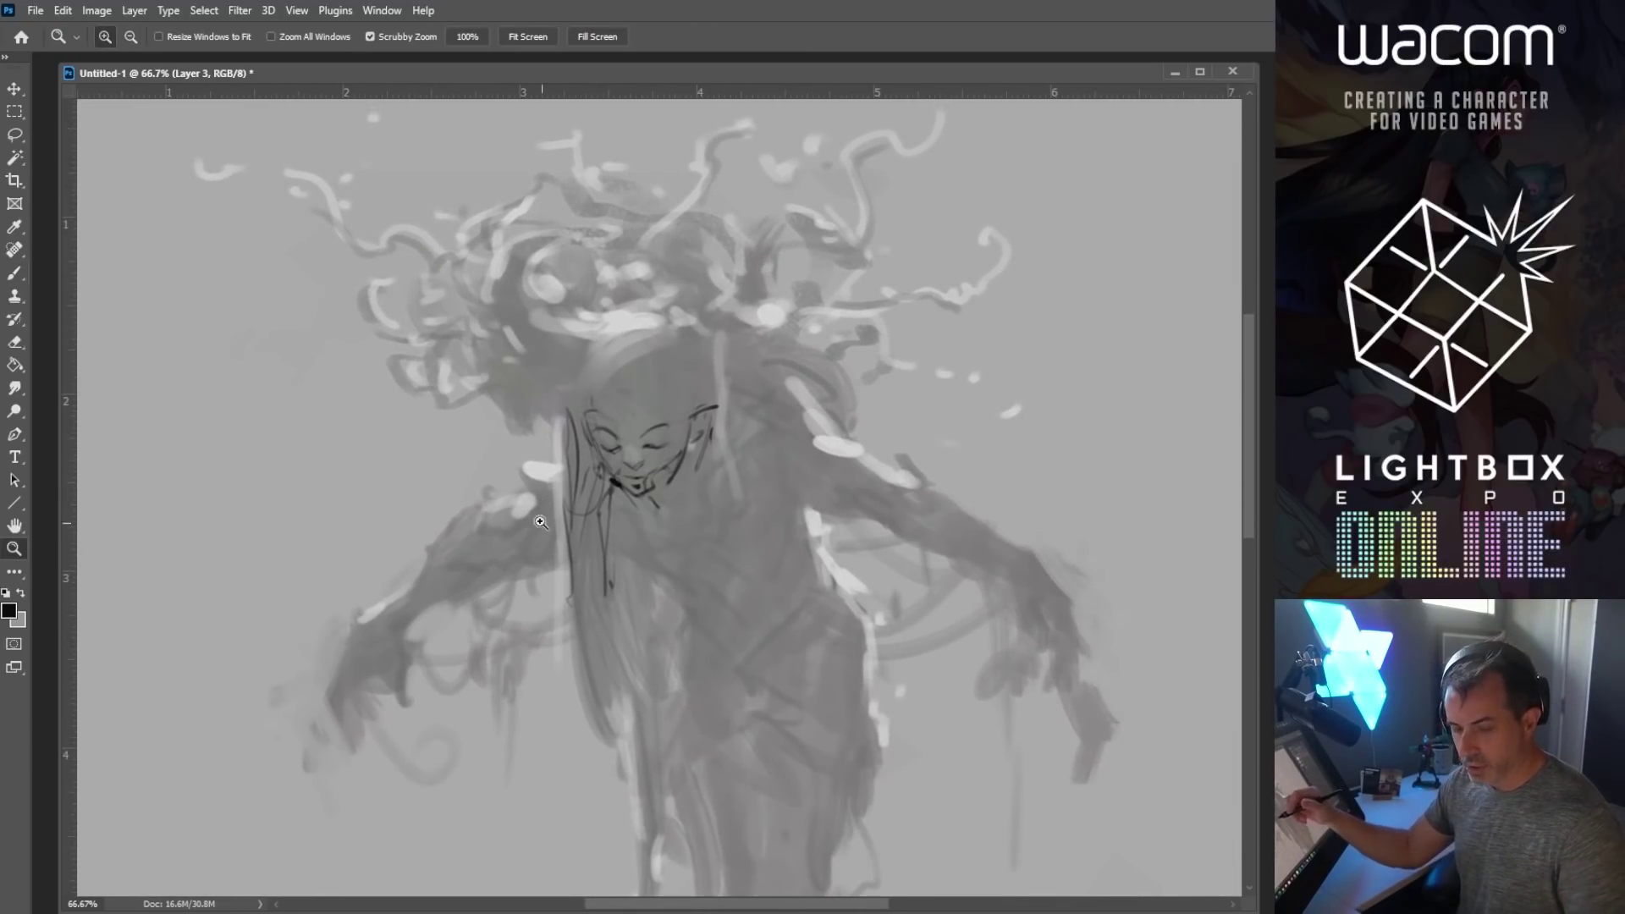
key(b)
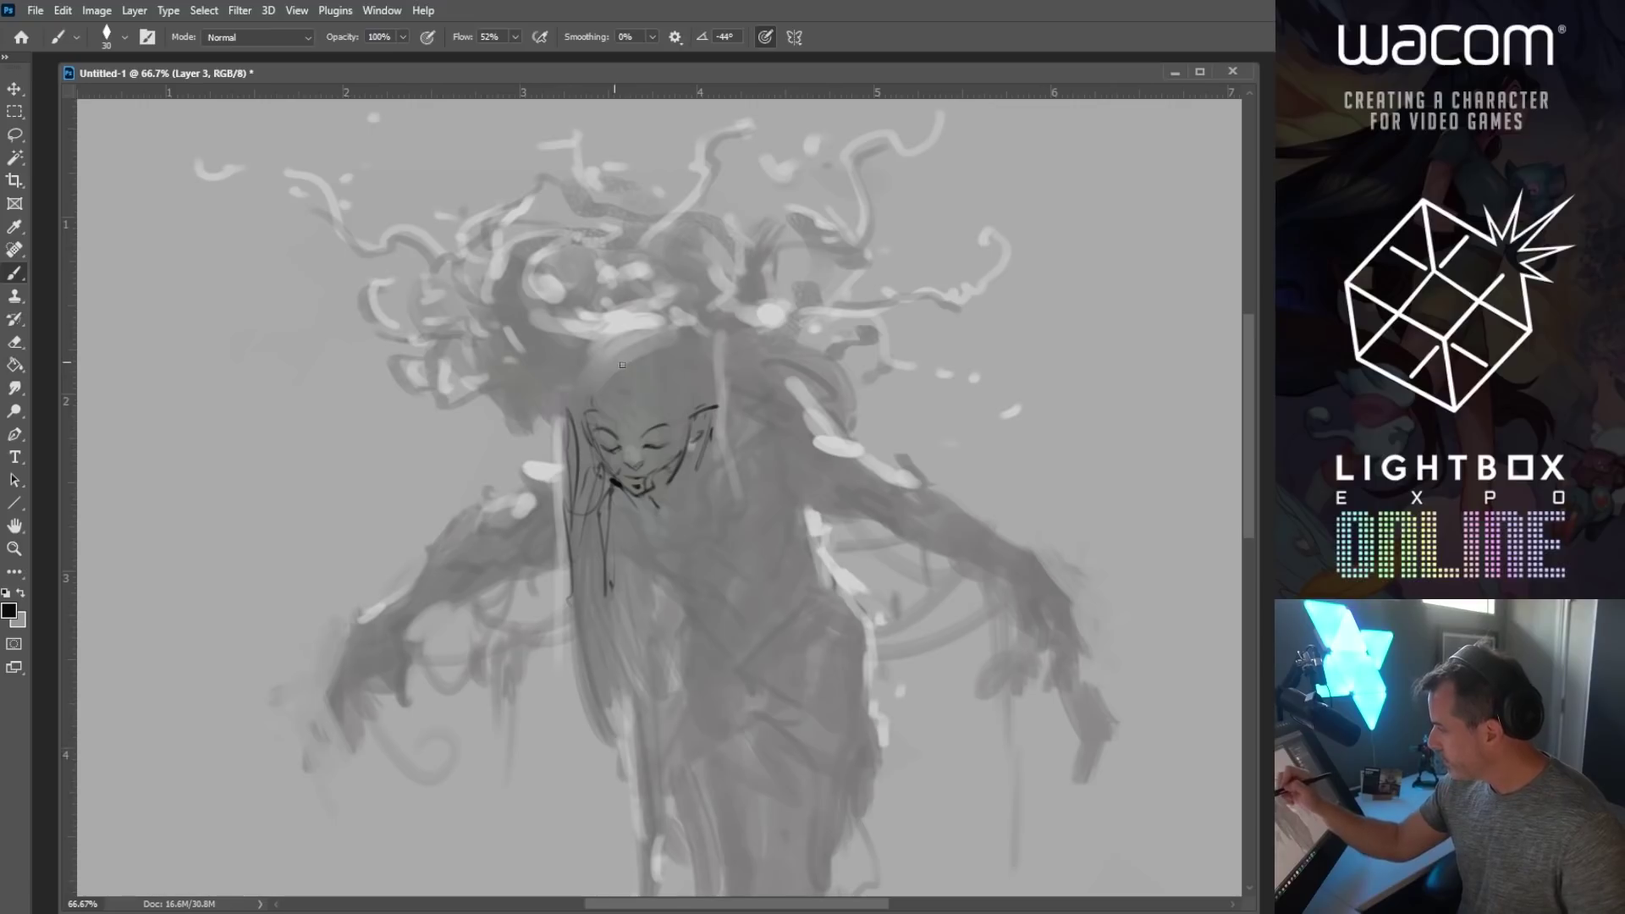
mouse_move(582, 350)
mouse_down()
mouse_move(628, 356)
mouse_move(565, 366)
mouse_move(617, 412)
mouse_up()
drag(604, 395, 555, 385)
mouse_move(503, 282)
mouse_down()
mouse_move(490, 332)
mouse_move(549, 396)
mouse_up()
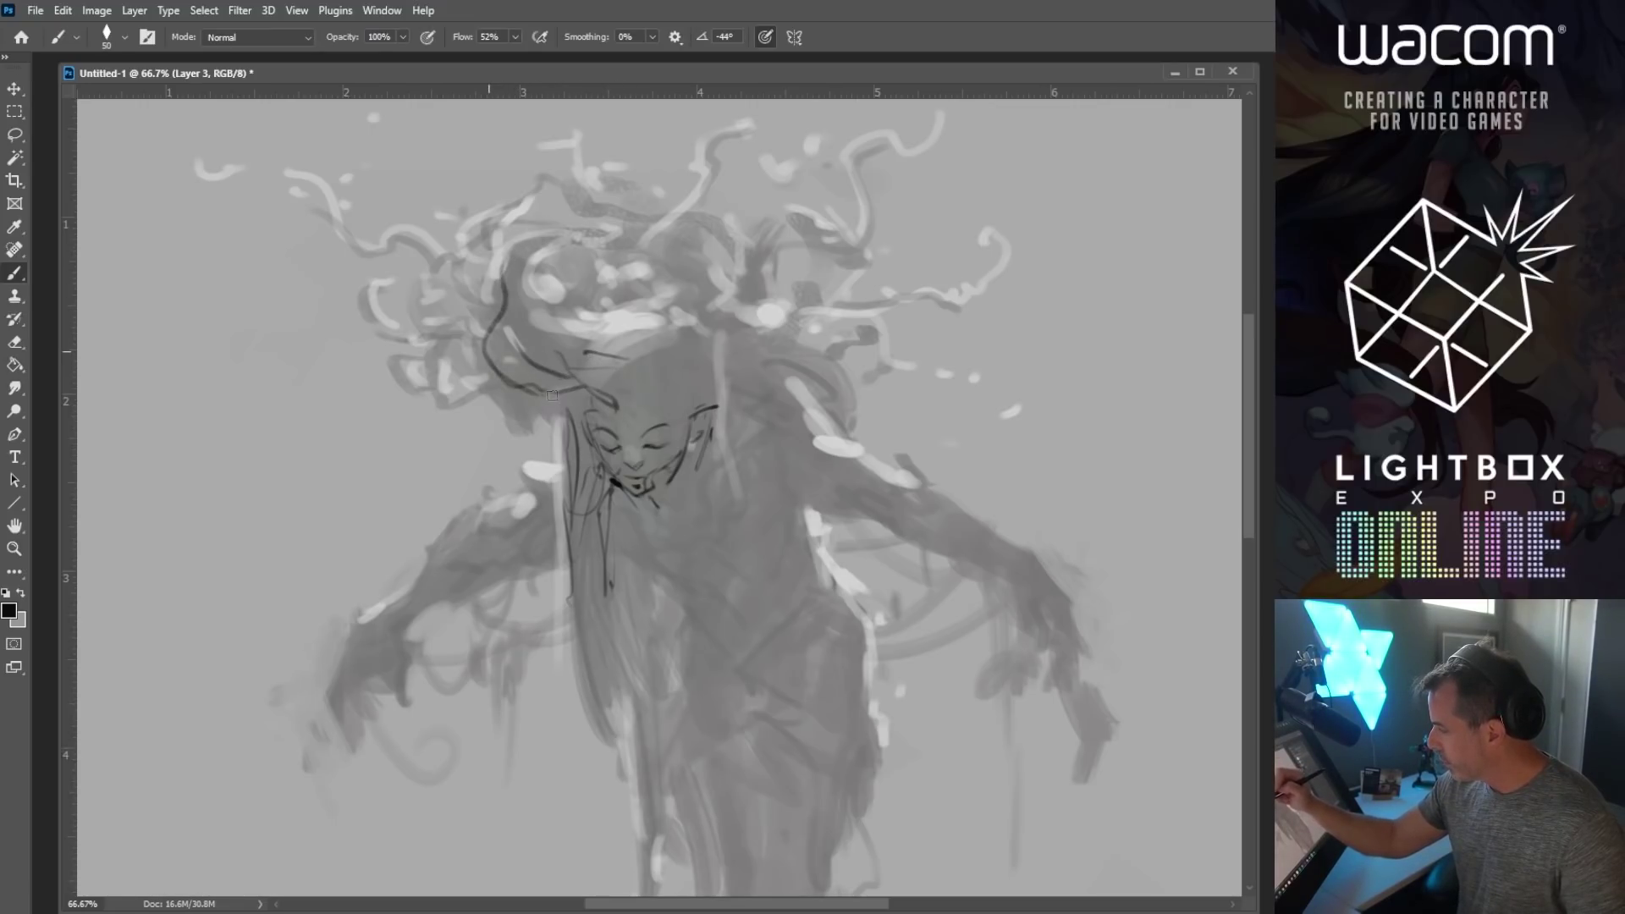
mouse_move(518, 279)
mouse_down()
mouse_move(522, 365)
mouse_move(505, 346)
mouse_move(557, 368)
mouse_up()
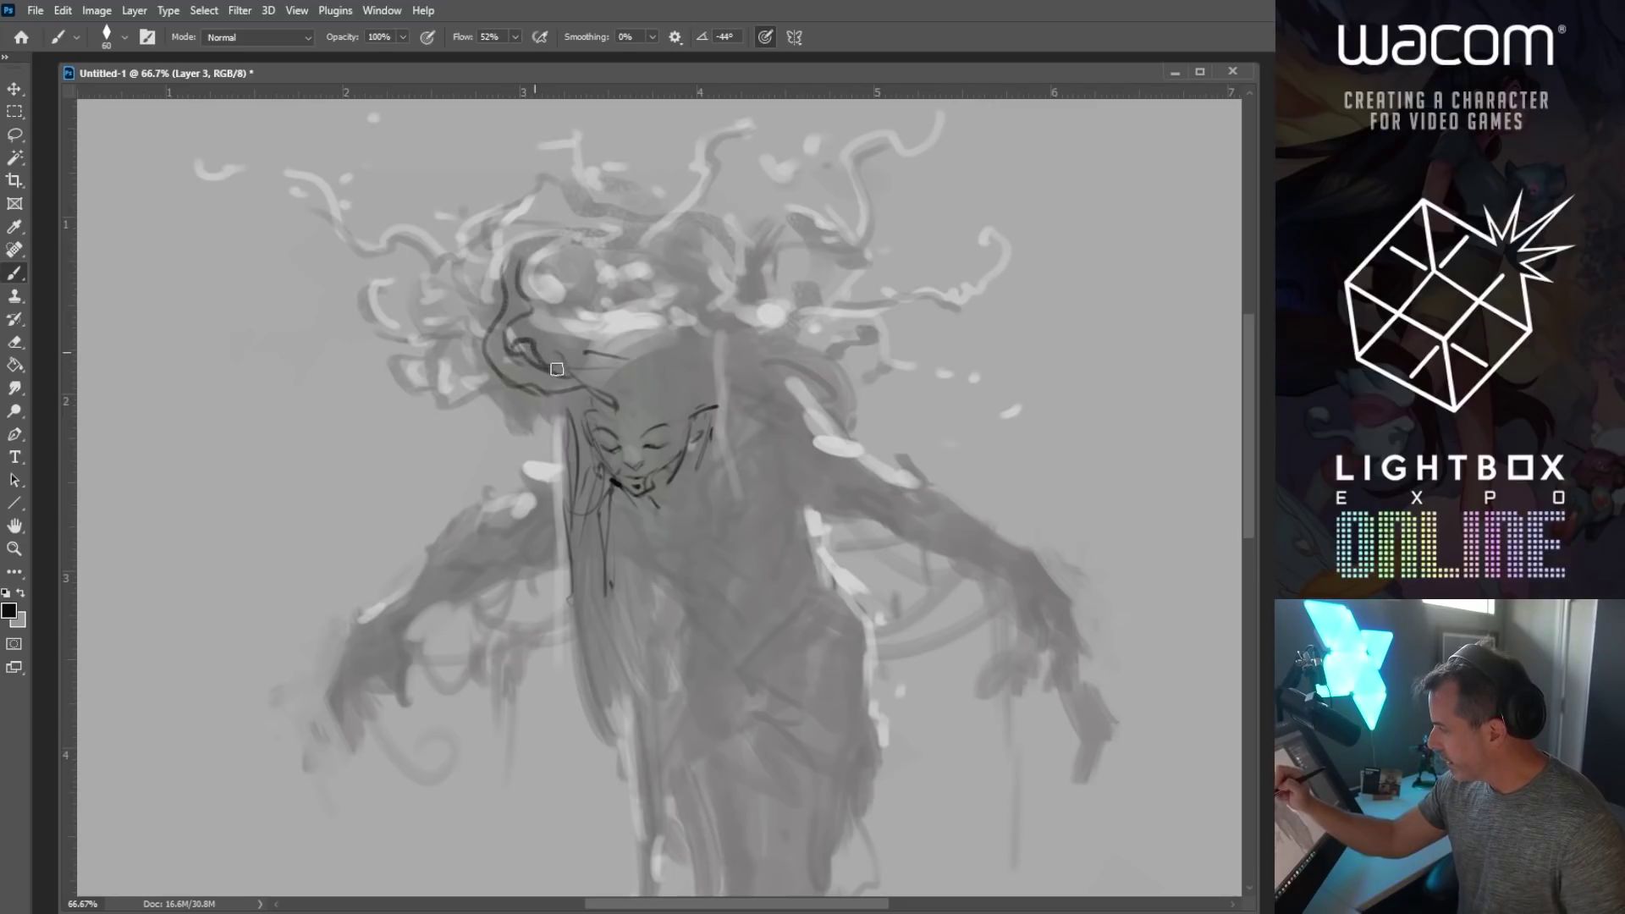
drag(518, 264, 567, 243)
Step: Sketch smaller gnarled branches along the lower left edge of the headdress with a smaller brush
key([)
key([)
mouse_move(447, 343)
mouse_down()
mouse_move(463, 382)
mouse_move(489, 366)
mouse_move(440, 407)
mouse_move(475, 396)
mouse_up()
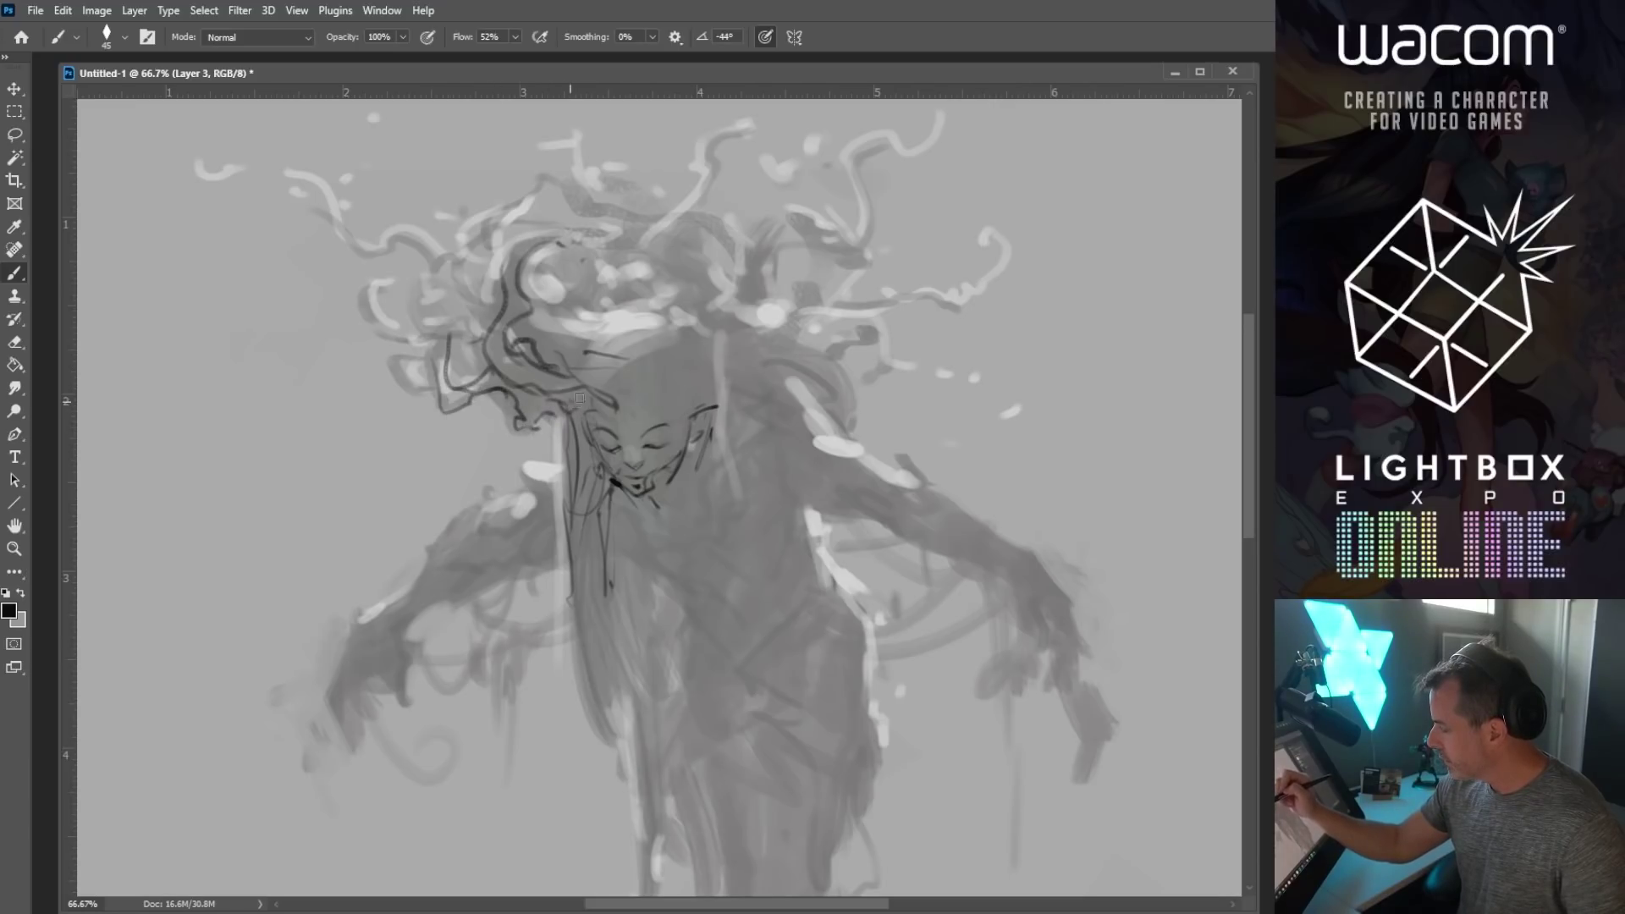
key([)
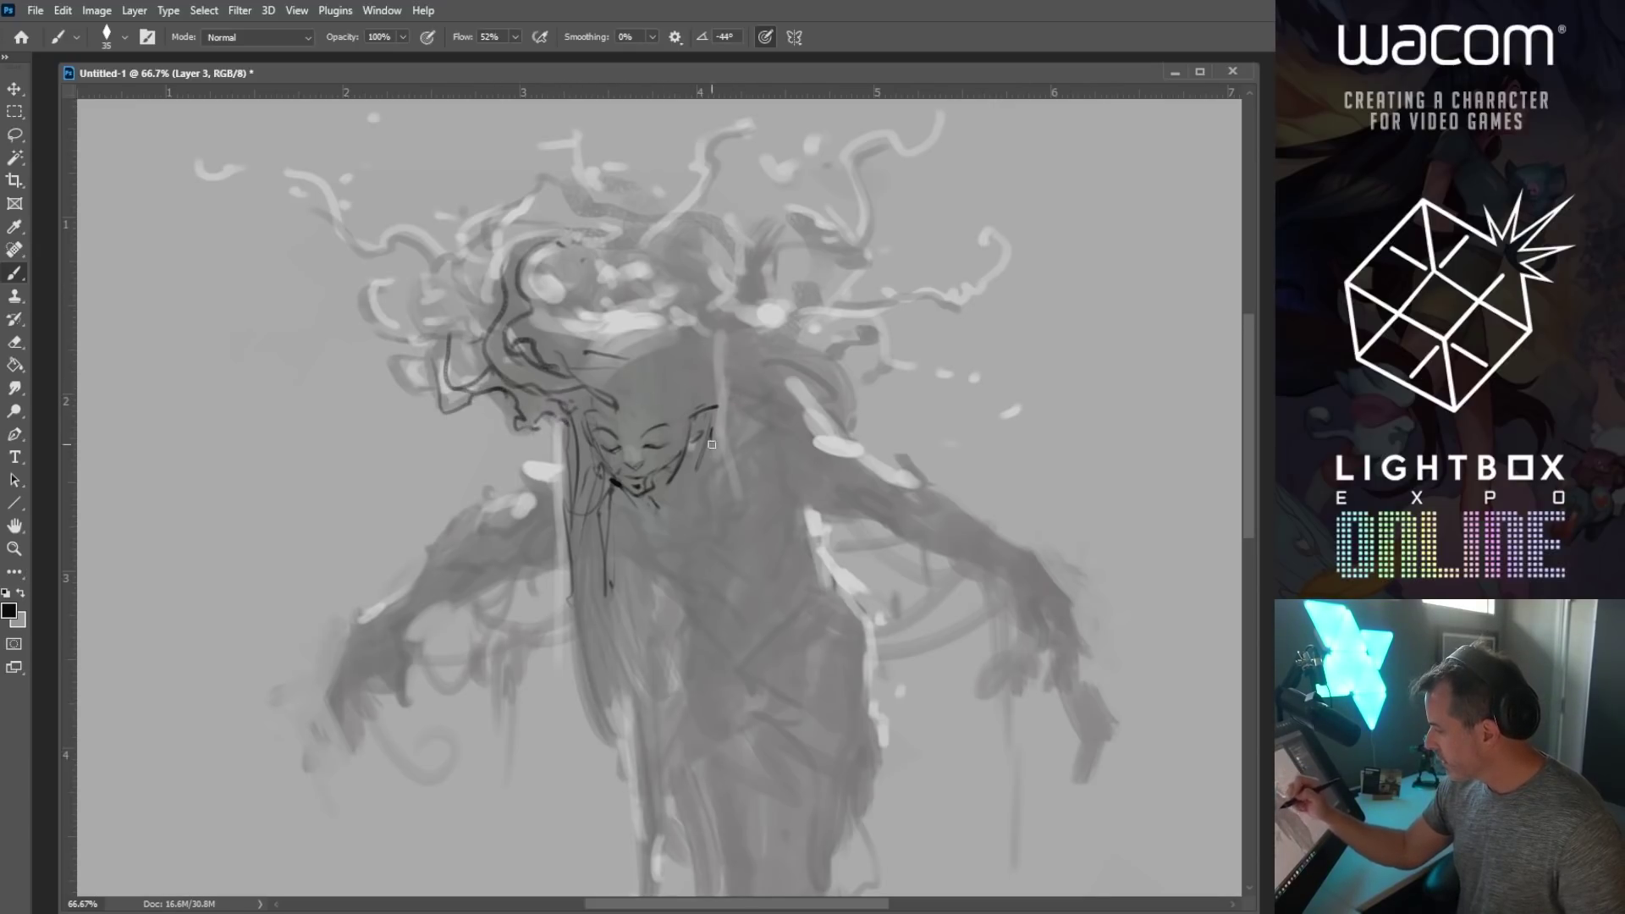
Step: Extend the long hair left of the chest with overlapping strands tapering to a point near the waist
key([)
mouse_move(533, 505)
mouse_down()
mouse_move(504, 538)
mouse_move(535, 564)
mouse_up()
drag(552, 489, 577, 667)
mouse_move(572, 576)
mouse_down()
mouse_move(613, 756)
mouse_move(584, 699)
mouse_up()
mouse_move(584, 627)
mouse_down()
mouse_move(617, 776)
mouse_move(584, 569)
mouse_move(623, 762)
mouse_up()
drag(592, 671, 616, 714)
drag(597, 579, 611, 721)
key(bracketright)
drag(620, 559, 606, 509)
click(614, 480)
Step: Outline the left shoulder, upper arm and forearm down to the wrist using a 40 px brush
key(bracketright)
key(bracketright)
key(bracketright)
mouse_move(502, 531)
mouse_down()
mouse_move(491, 508)
mouse_move(520, 521)
mouse_move(462, 518)
mouse_move(399, 609)
mouse_move(415, 627)
mouse_move(500, 588)
mouse_move(542, 523)
mouse_up()
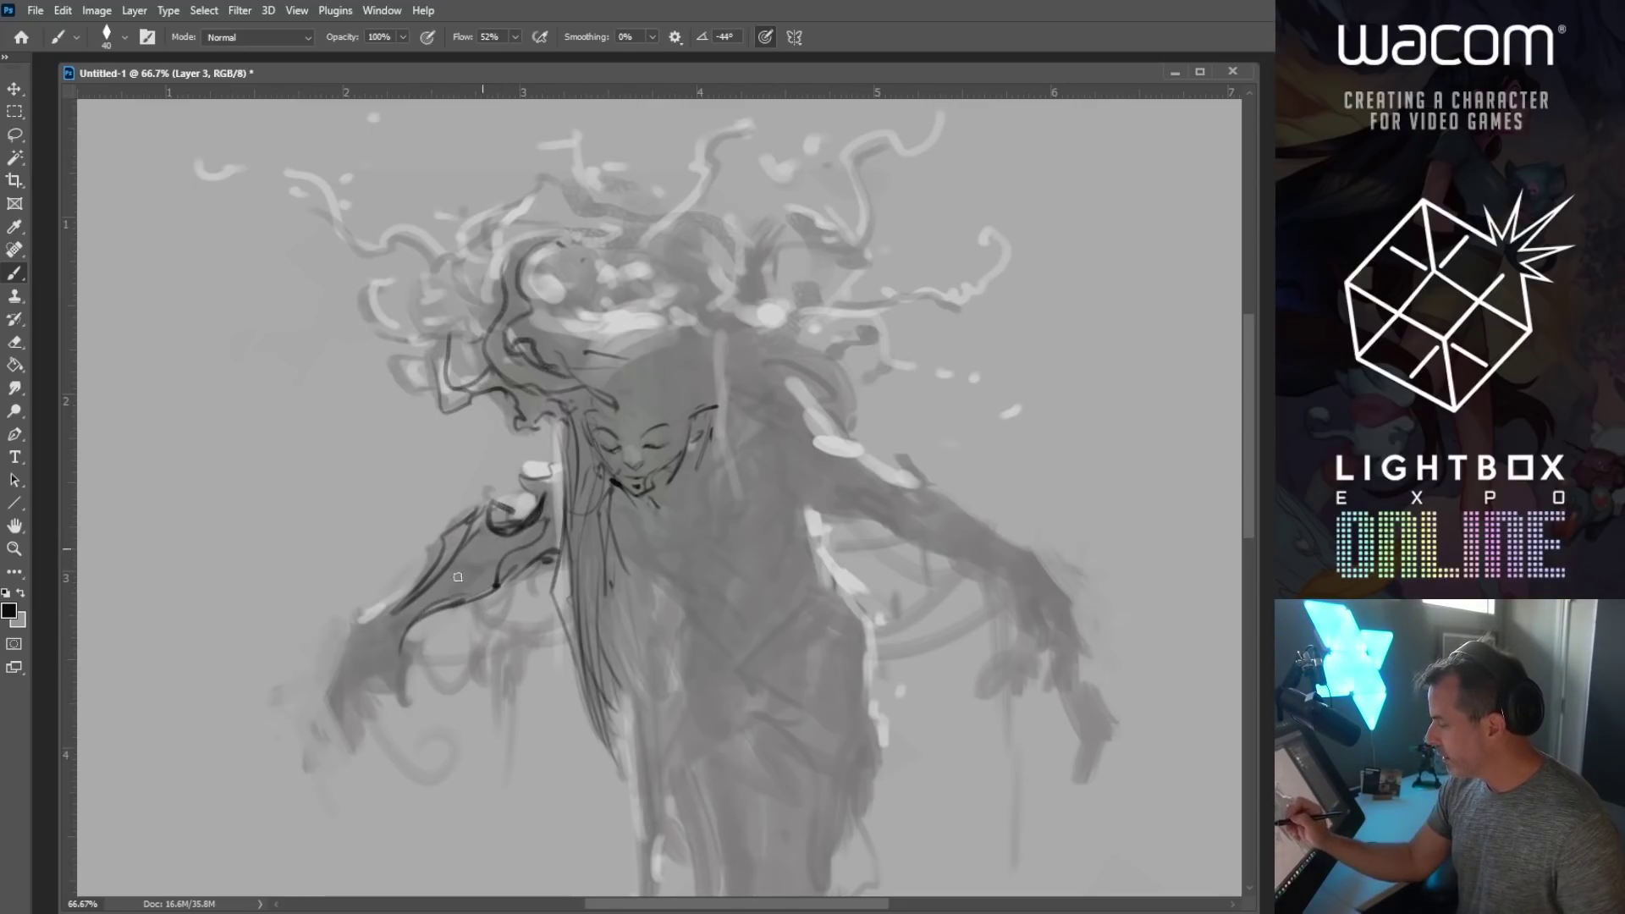
mouse_move(443, 599)
mouse_down()
mouse_move(363, 630)
mouse_move(355, 662)
mouse_move(406, 634)
mouse_move(374, 662)
mouse_move(387, 685)
mouse_move(398, 658)
mouse_move(373, 693)
mouse_up()
Step: Draw the left hand with long, gnarled, root-like fingers, varying the brush size between strokes
key(bracketleft)
mouse_move(359, 636)
mouse_down()
mouse_move(344, 691)
mouse_move(365, 676)
mouse_move(353, 662)
mouse_move(341, 722)
mouse_up()
key(bracketright)
mouse_move(354, 659)
mouse_down()
mouse_move(309, 710)
mouse_move(309, 740)
mouse_move(352, 681)
mouse_move(346, 765)
mouse_move(370, 793)
mouse_move(319, 778)
mouse_move(332, 789)
mouse_move(318, 745)
mouse_move(382, 712)
mouse_move(382, 730)
mouse_move(389, 695)
mouse_move(407, 774)
mouse_up()
key(bracketleft)
key(bracketleft)
drag(337, 837, 330, 797)
key(bracketright)
drag(319, 690, 303, 728)
Step: Add bark knots and curling grain lines along the left wrist, forearm and upper arm
key(bracketleft)
drag(385, 647, 387, 613)
mouse_move(388, 598)
mouse_down()
mouse_move(470, 565)
mouse_move(470, 580)
mouse_move(504, 548)
mouse_move(474, 547)
mouse_move(492, 545)
mouse_move(658, 589)
mouse_move(551, 541)
mouse_move(509, 581)
mouse_up()
key(bracketright)
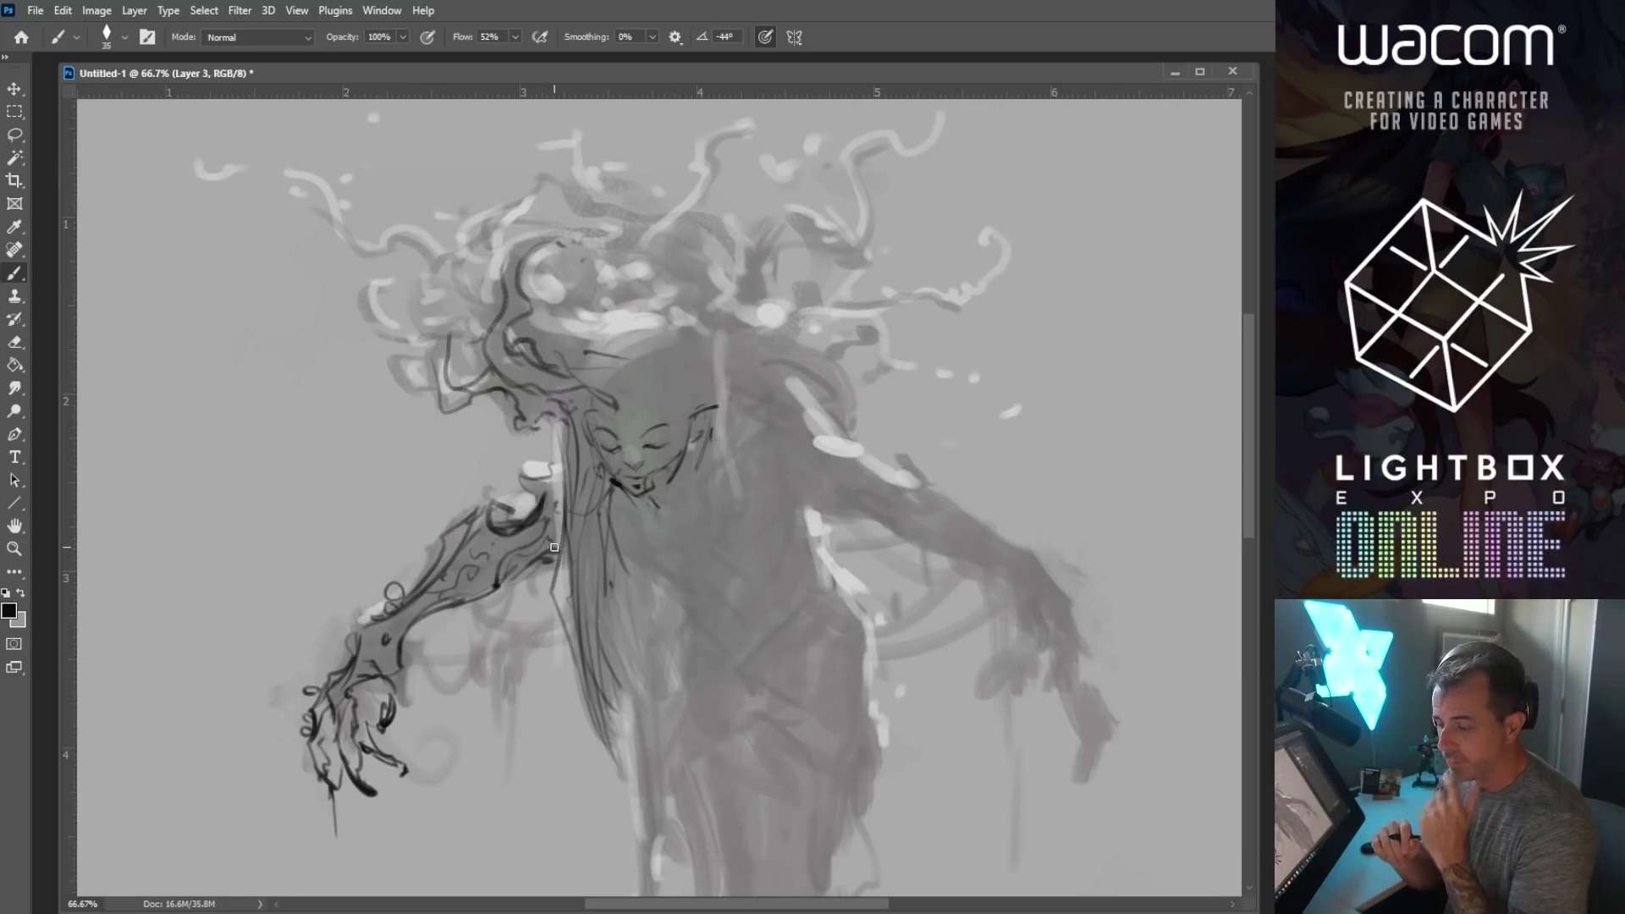
Step: Thicken the long hair beside the chest with extra vertical strands using a finer brush
key(bracketleft)
drag(584, 520, 601, 673)
drag(591, 555, 603, 677)
key(bracketleft)
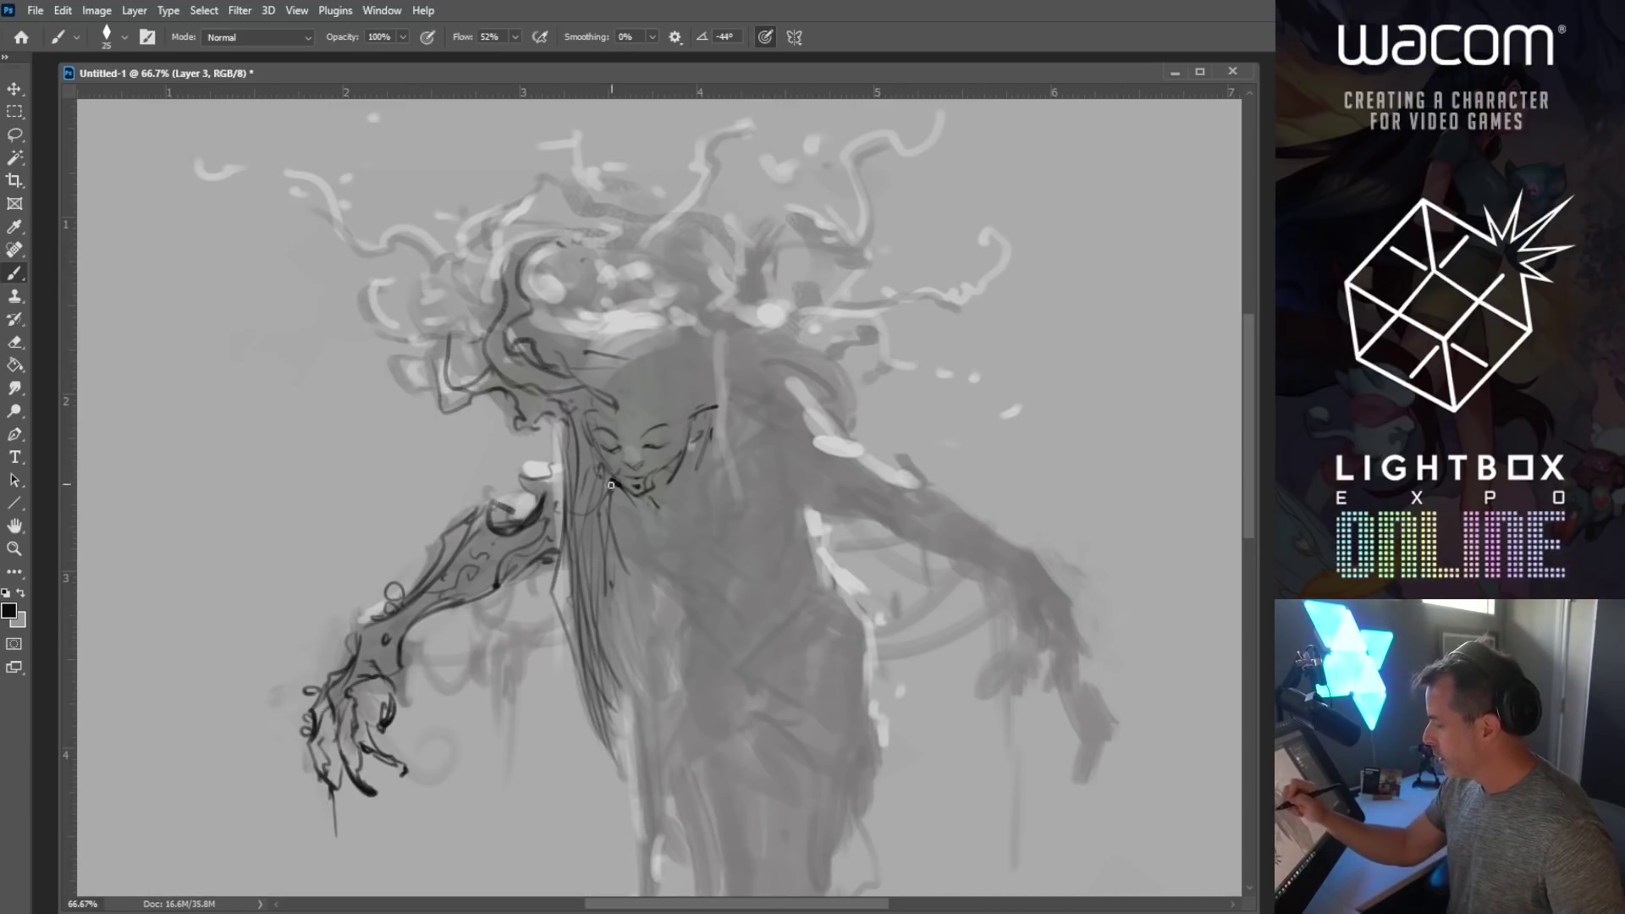
Step: Sketch short dark collar lines on the upper chest just below the chin, enlarging the brush
key(bracketright)
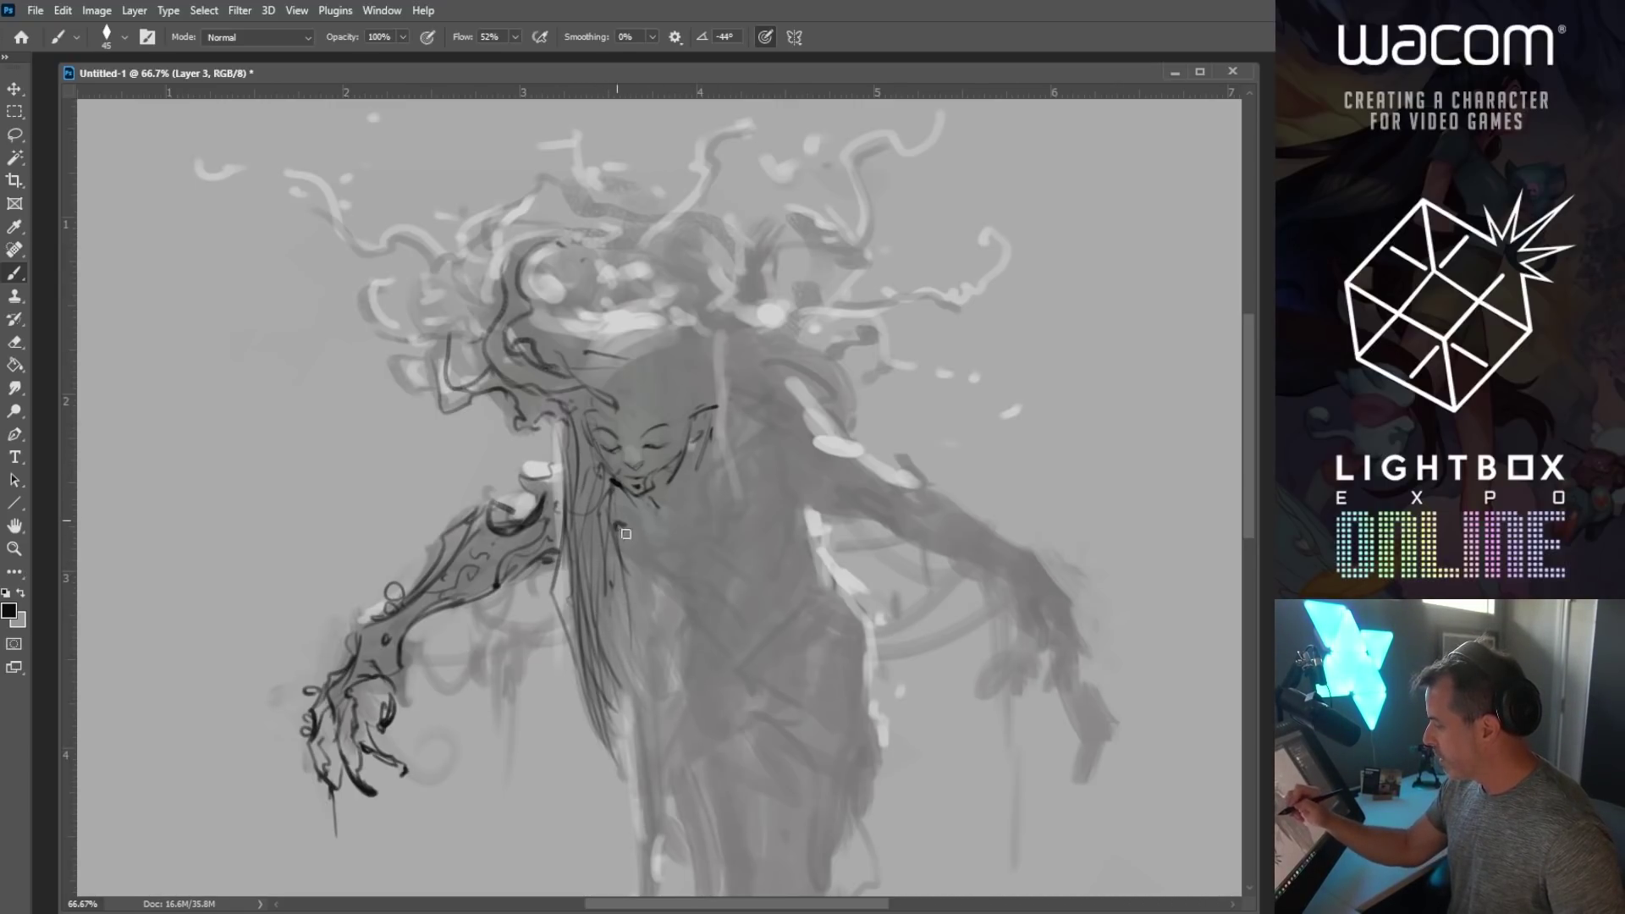
mouse_move(630, 525)
mouse_down()
mouse_move(620, 550)
mouse_move(664, 569)
mouse_up()
key(bracketright)
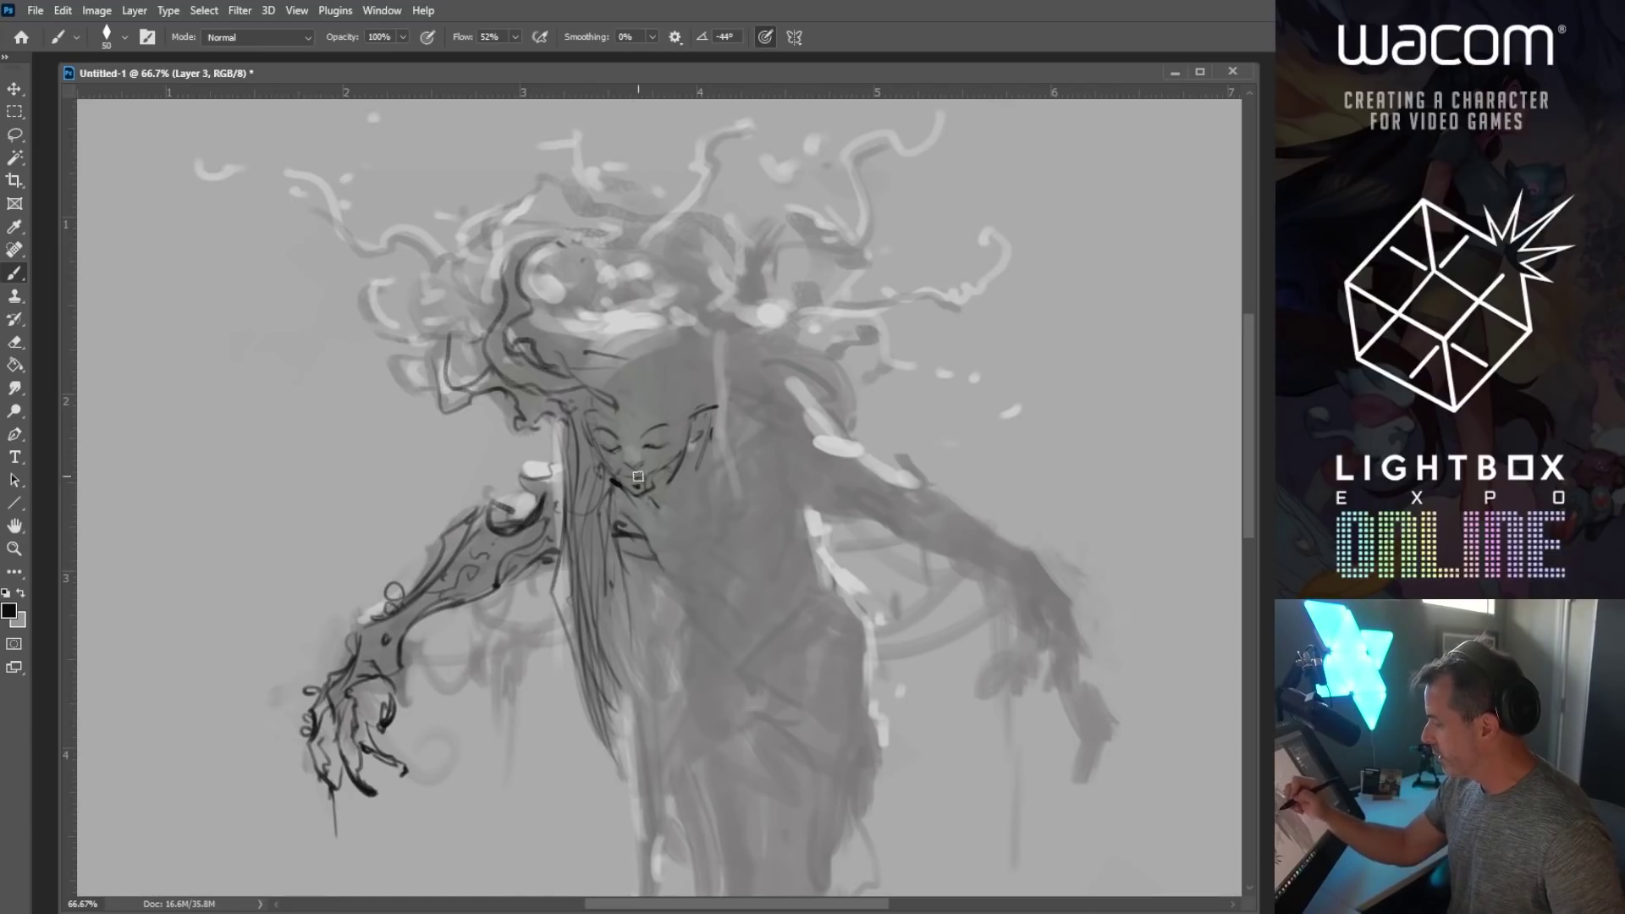
Step: Darken the closed eyelids and add loose hair strands across the forehead, increasing the brush size between strokes
drag(605, 453, 671, 440)
key(bracketright)
drag(614, 388, 652, 405)
key(bracketright)
Step: Draw twisting, root-like curls and heavy dark accents through the crown of hair above the face
key(bracketright)
drag(651, 329, 615, 337)
key(bracketright)
mouse_move(570, 340)
mouse_down()
mouse_move(553, 297)
mouse_move(489, 280)
mouse_move(489, 307)
mouse_move(467, 253)
mouse_up()
mouse_move(464, 315)
mouse_down()
mouse_move(446, 274)
mouse_move(419, 326)
mouse_move(476, 339)
mouse_up()
key(bracketleft)
key(bracketright)
key(bracketright)
key(bracketright)
key(bracketright)
key(bracketright)
mouse_move(613, 340)
mouse_down()
mouse_move(623, 299)
mouse_move(662, 326)
mouse_move(617, 251)
mouse_move(640, 314)
mouse_move(586, 284)
mouse_move(562, 202)
mouse_move(588, 284)
mouse_move(534, 251)
mouse_move(597, 351)
mouse_move(600, 318)
mouse_move(589, 337)
mouse_move(577, 326)
mouse_move(583, 297)
mouse_move(561, 303)
mouse_move(554, 363)
mouse_up()
Step: Draw long pointed ears on both sides of the face with a 35 px brush
key(bracketleft)
key(bracketleft)
key(bracketleft)
key(bracketleft)
key(bracketright)
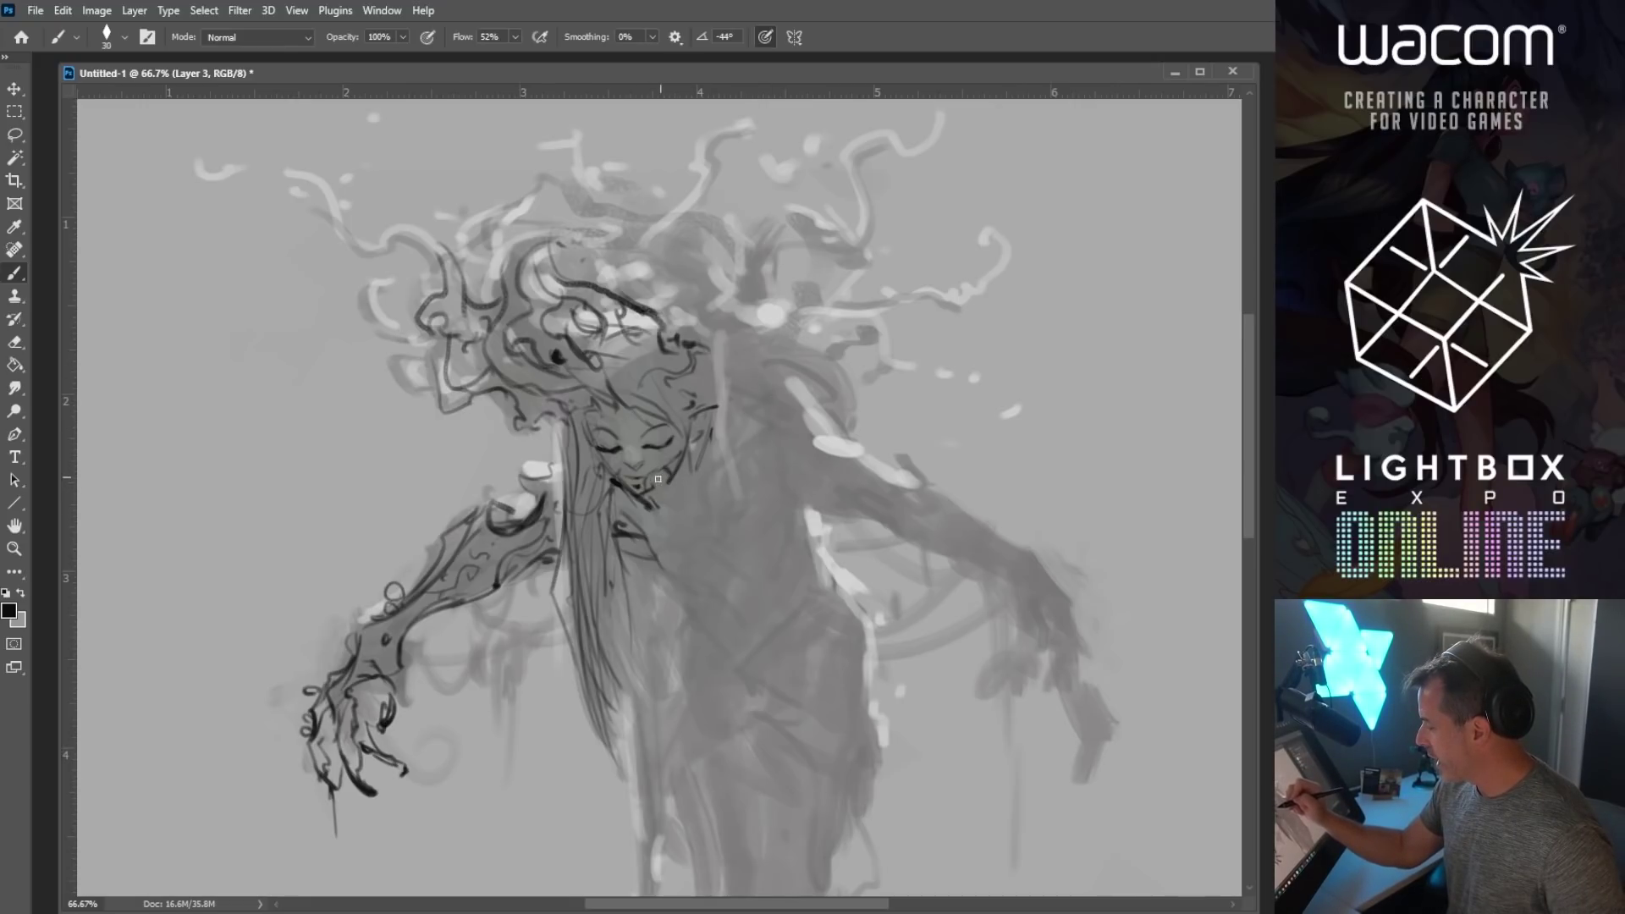
key(])
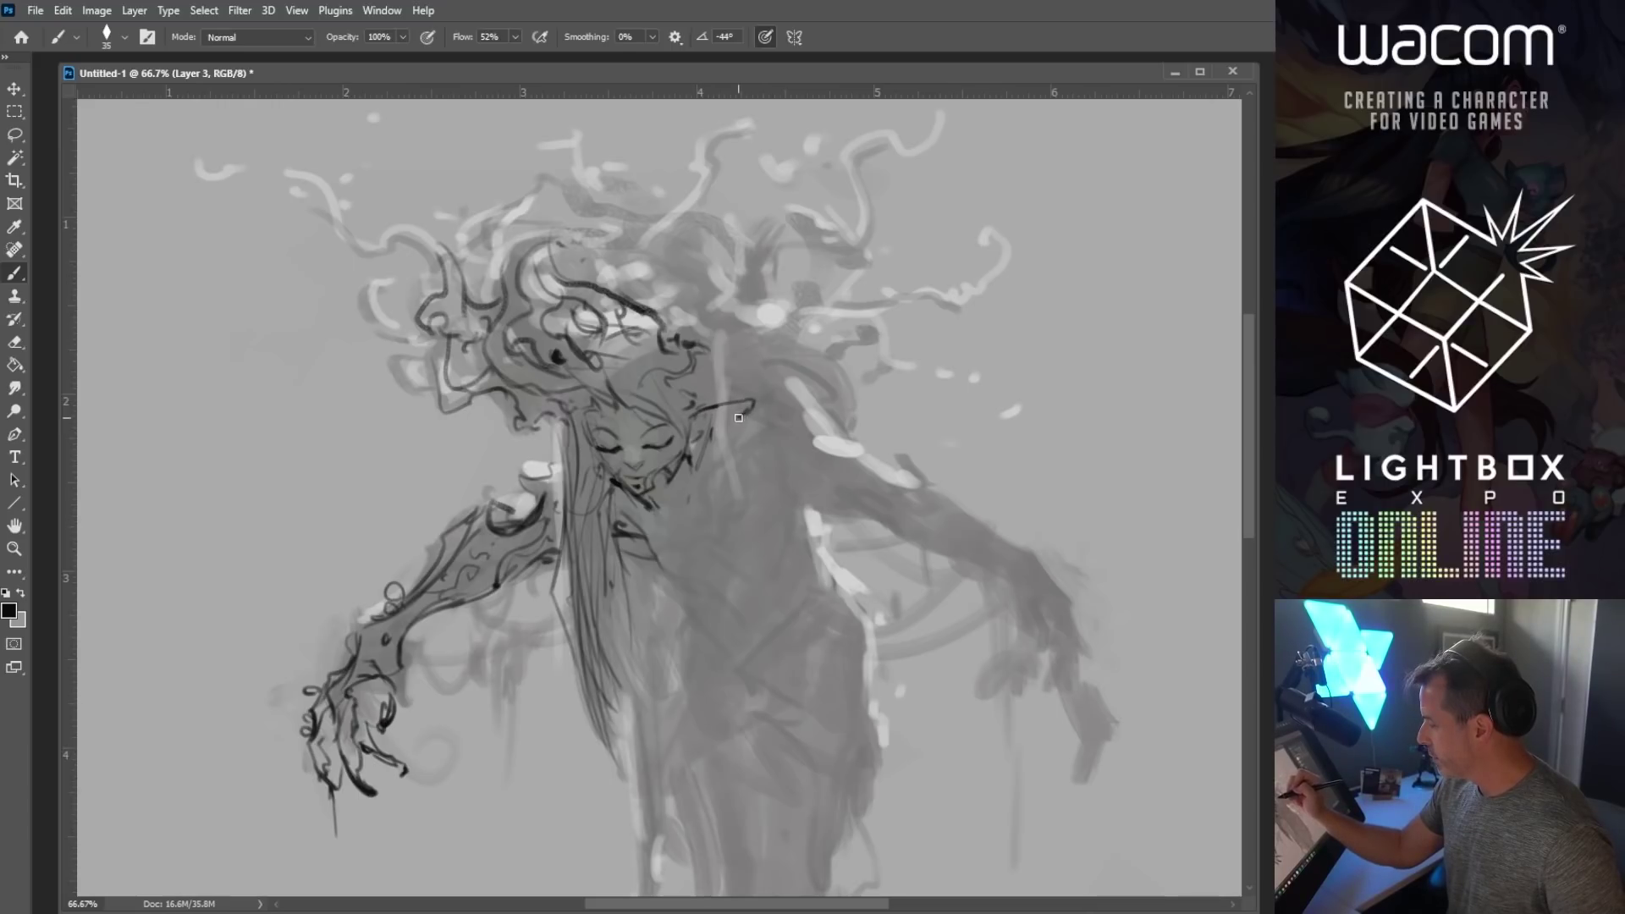
drag(563, 428, 536, 433)
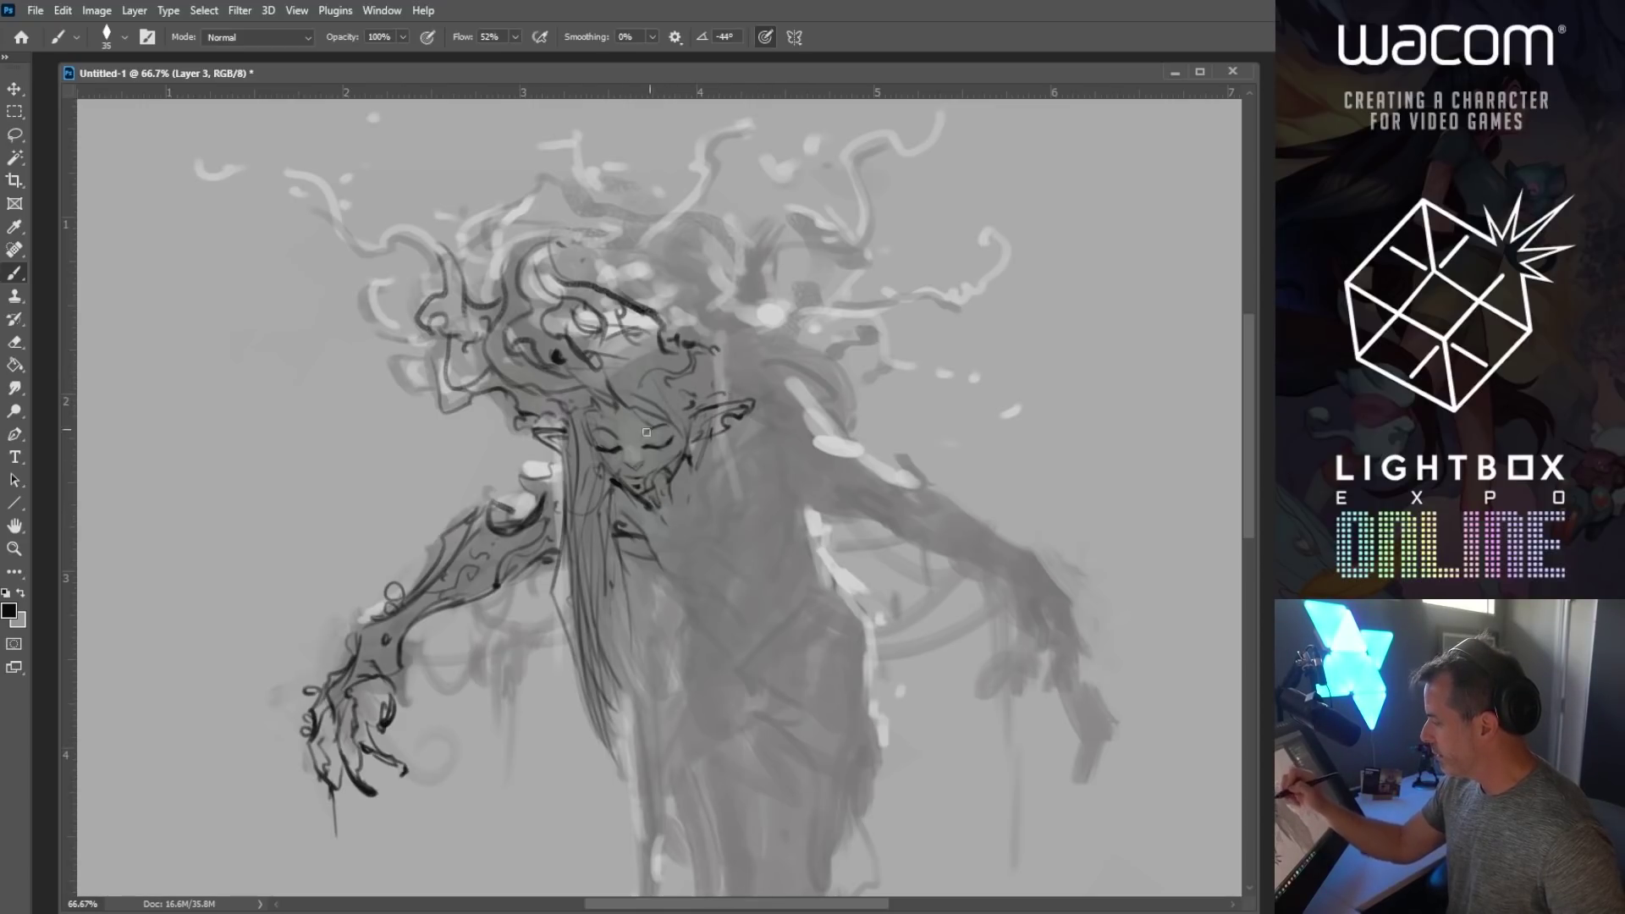
Step: Outline the torso's right side and a V-shaped bodice edge at the waist, extending the contour down to the hip
drag(792, 417, 785, 491)
drag(749, 439, 718, 531)
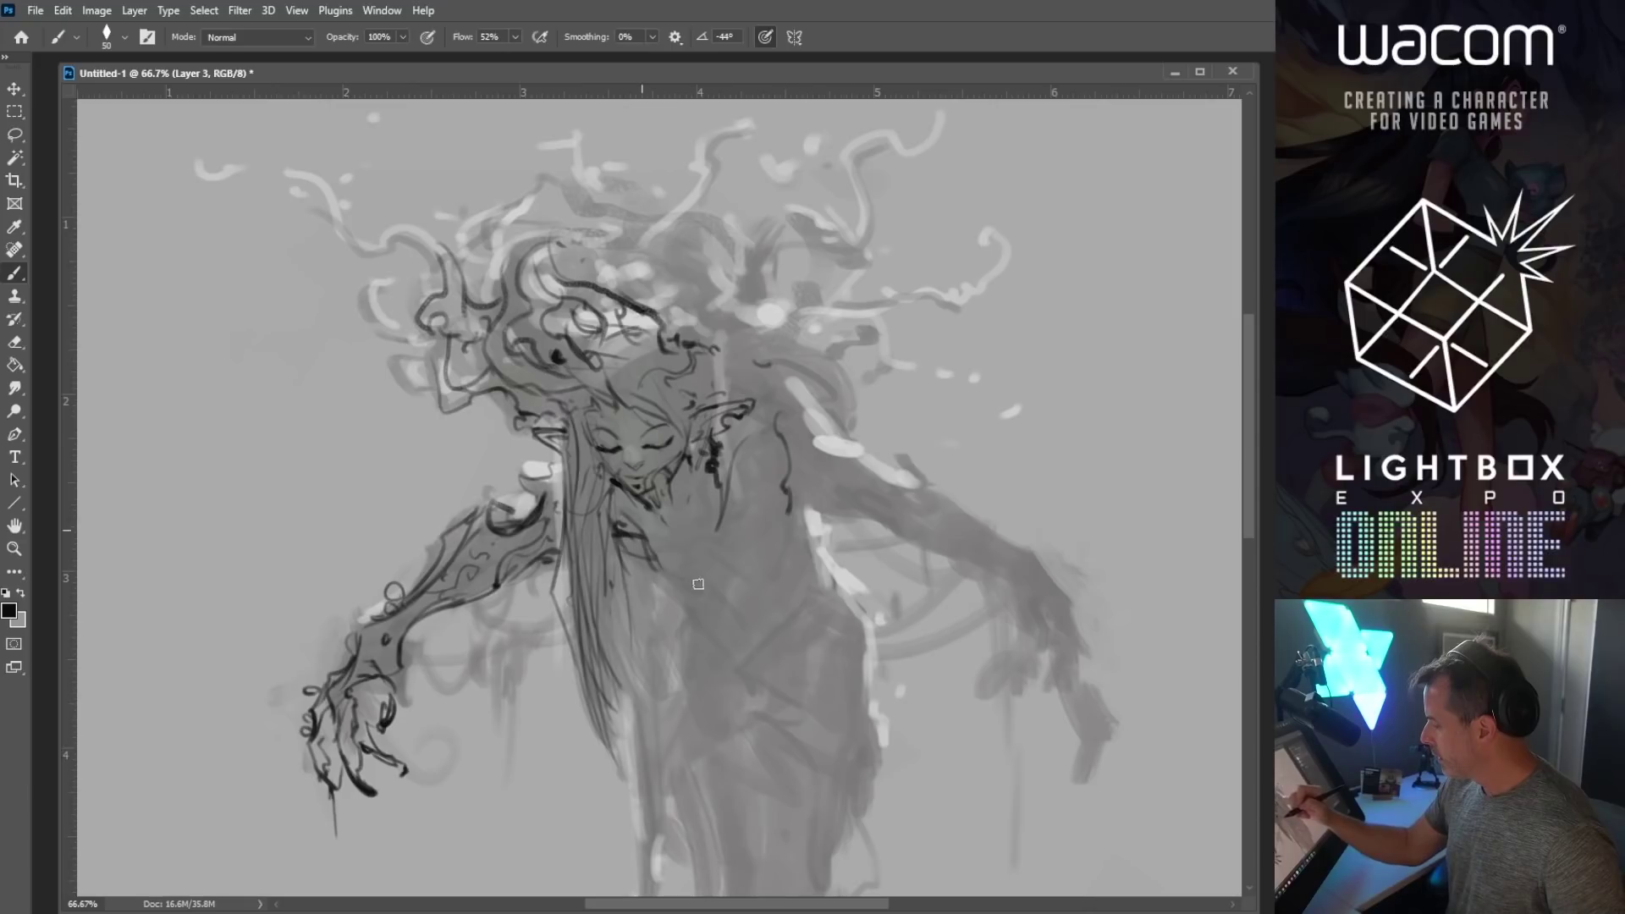
mouse_move(684, 599)
mouse_down()
mouse_move(748, 669)
mouse_move(800, 608)
mouse_up()
mouse_move(802, 466)
mouse_down()
mouse_move(814, 563)
mouse_move(800, 610)
mouse_up()
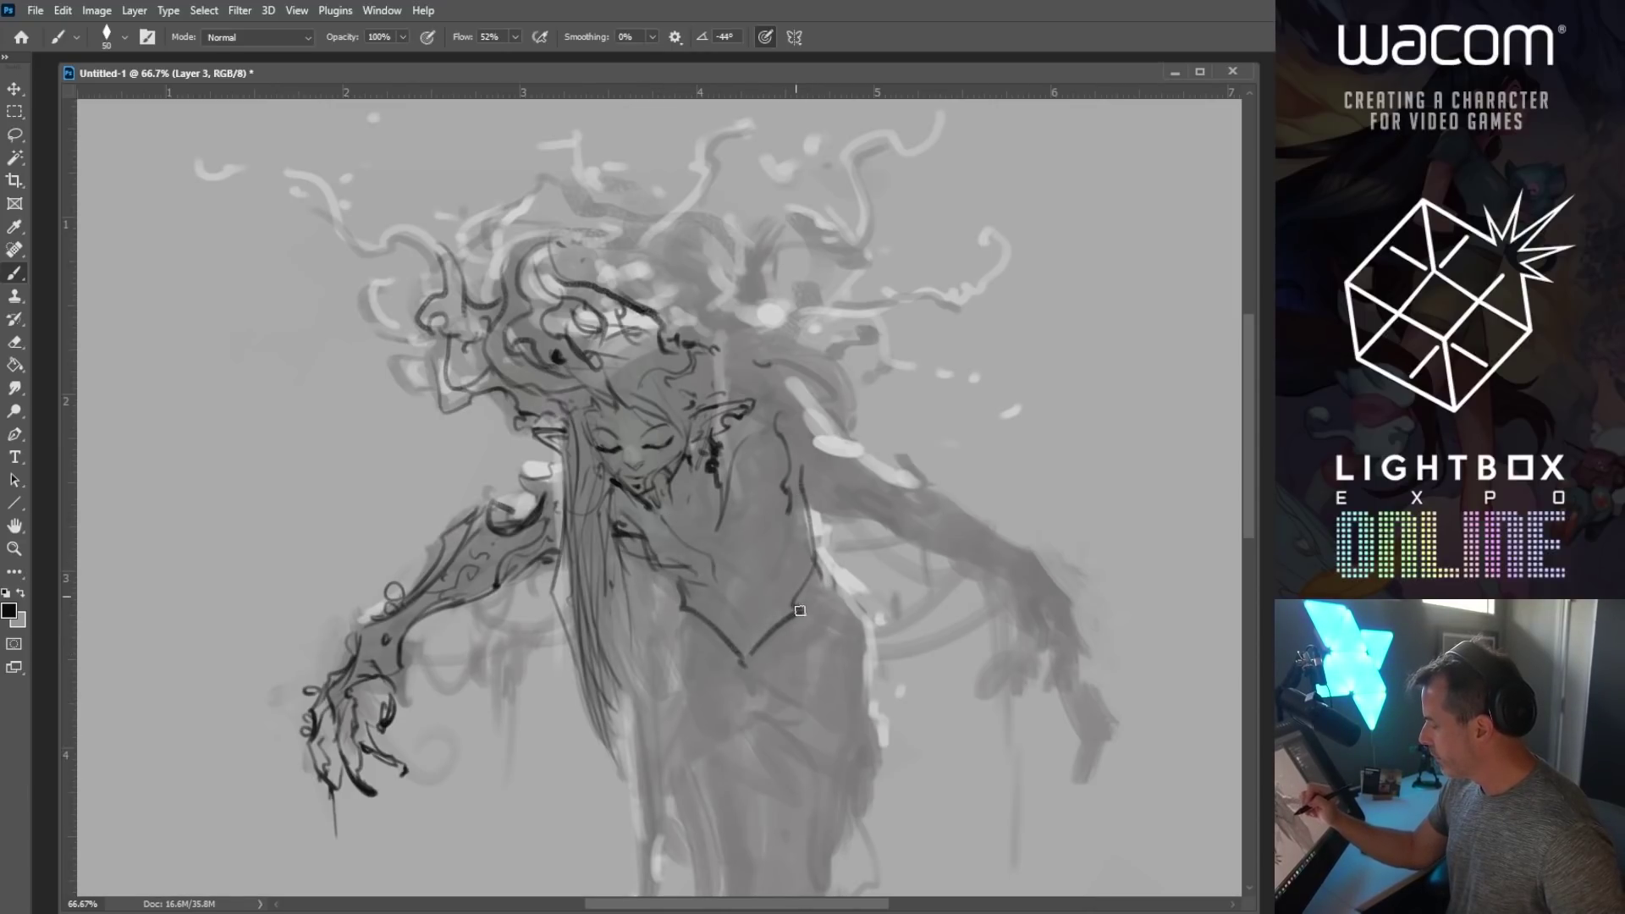
drag(680, 614, 680, 610)
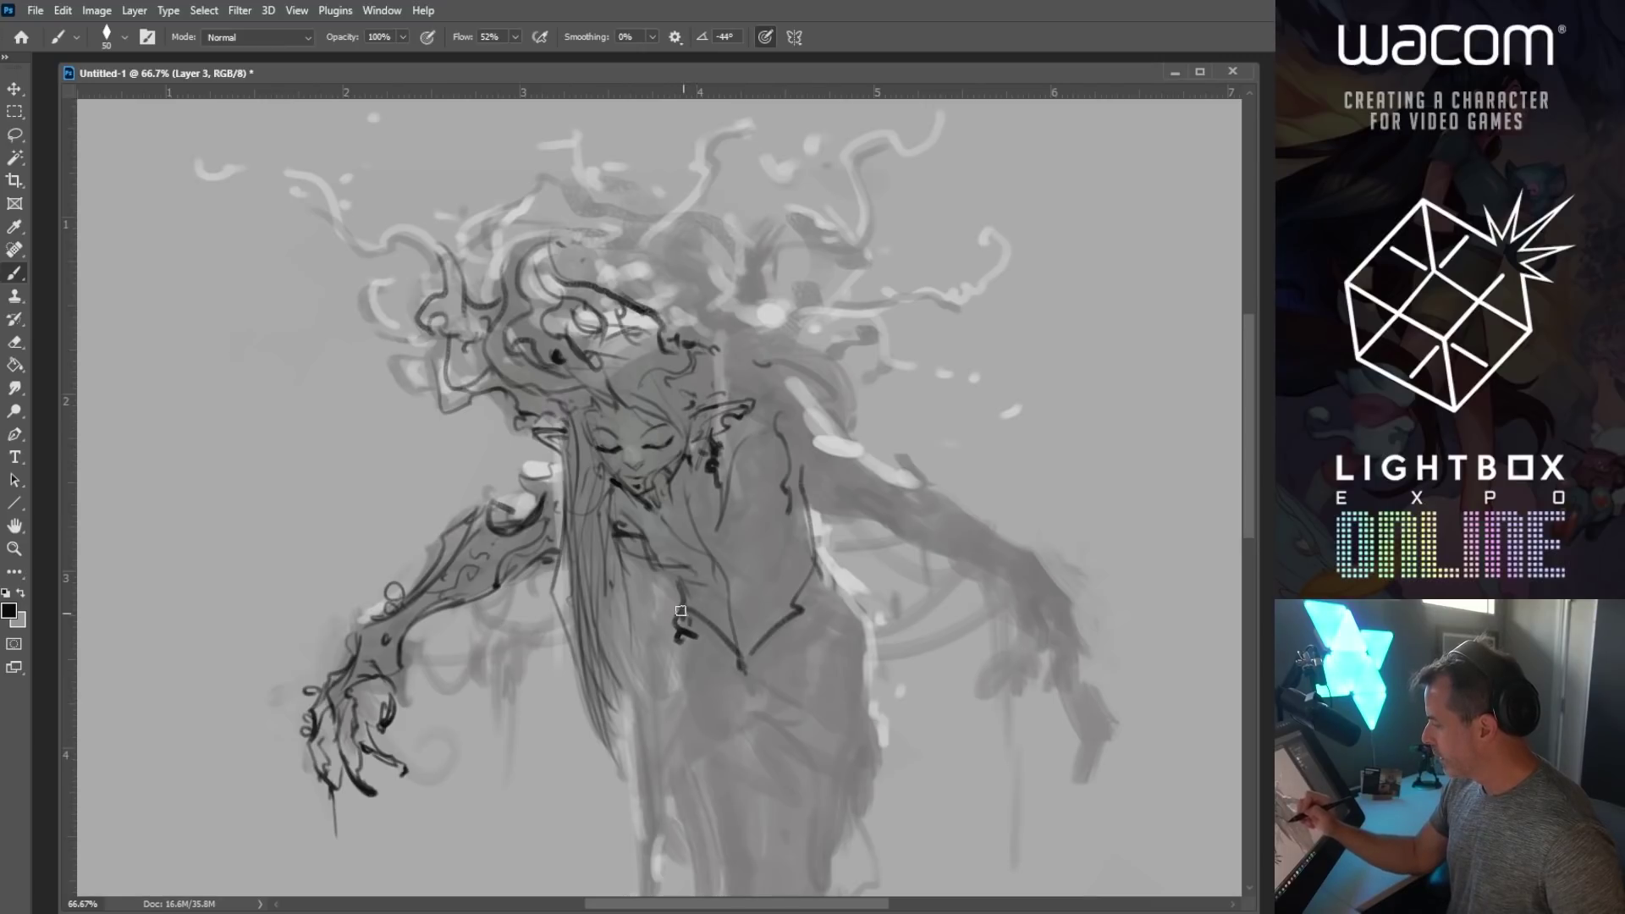
mouse_move(830, 592)
mouse_down()
mouse_move(856, 644)
mouse_move(843, 710)
mouse_up()
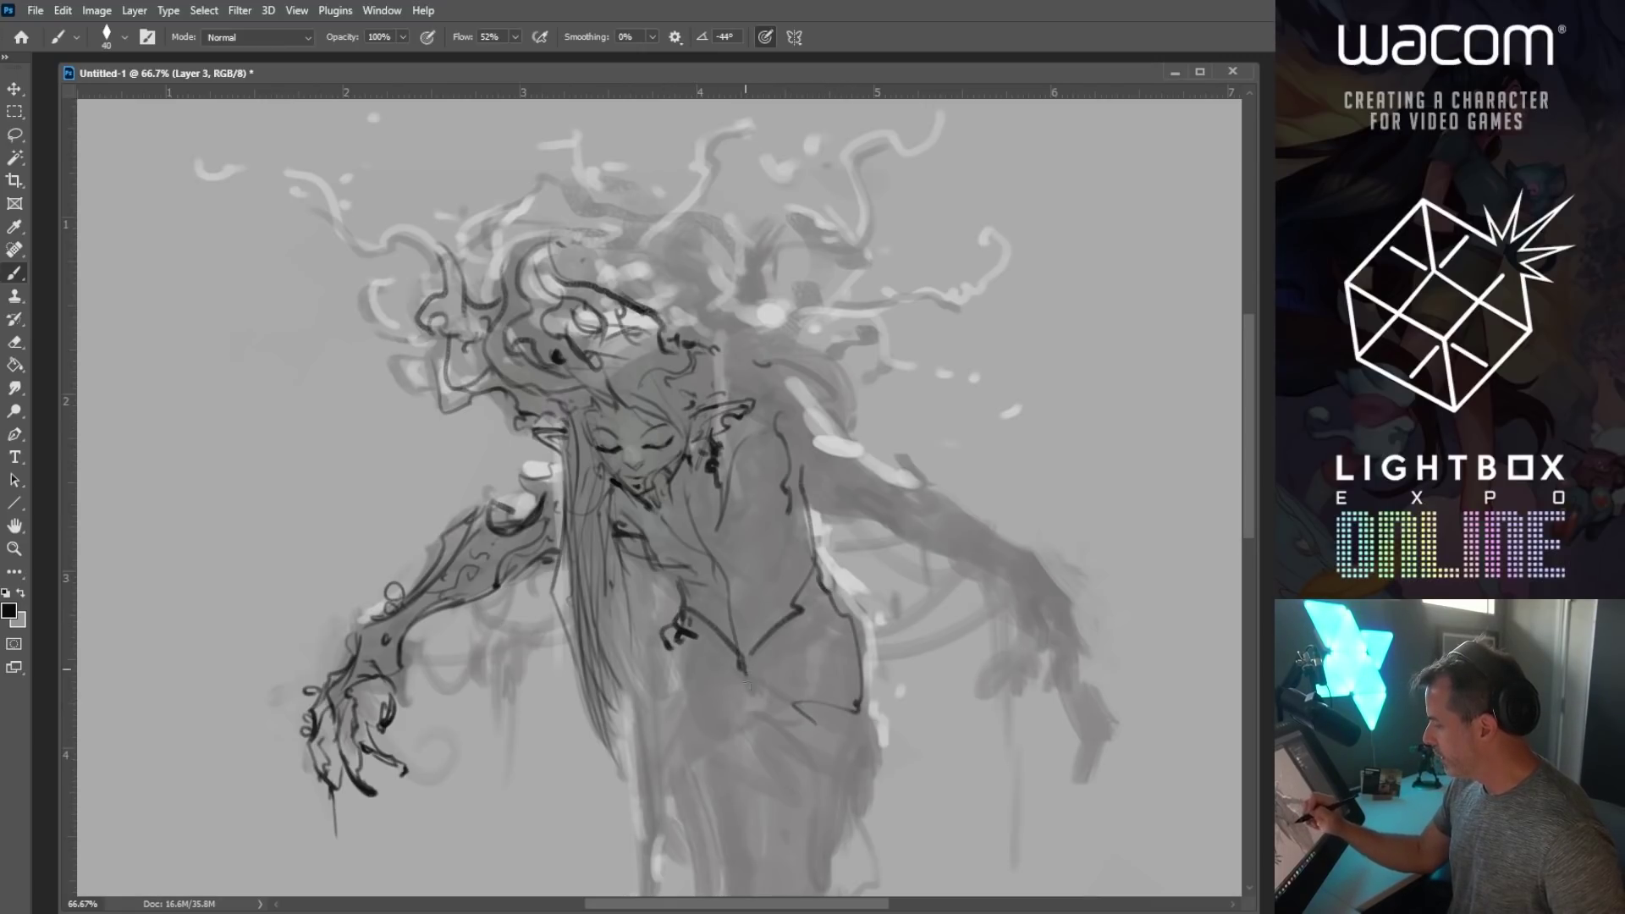
Step: Sketch slanted belt-like bands across the hips and add lines down the left side of the waist
drag(745, 664, 751, 722)
drag(751, 723, 868, 704)
drag(679, 751, 790, 713)
drag(695, 789, 848, 707)
drag(687, 683, 652, 633)
drag(634, 555, 630, 694)
Step: Draw the raised shoulder and upper back contour behind the right ear with a progressively larger brush
mouse_move(701, 352)
mouse_down()
mouse_move(699, 383)
mouse_move(732, 377)
mouse_move(762, 402)
mouse_up()
key(bracketright)
mouse_move(750, 328)
mouse_down()
mouse_move(741, 385)
mouse_move(788, 364)
mouse_move(810, 388)
mouse_up()
key(bracketright)
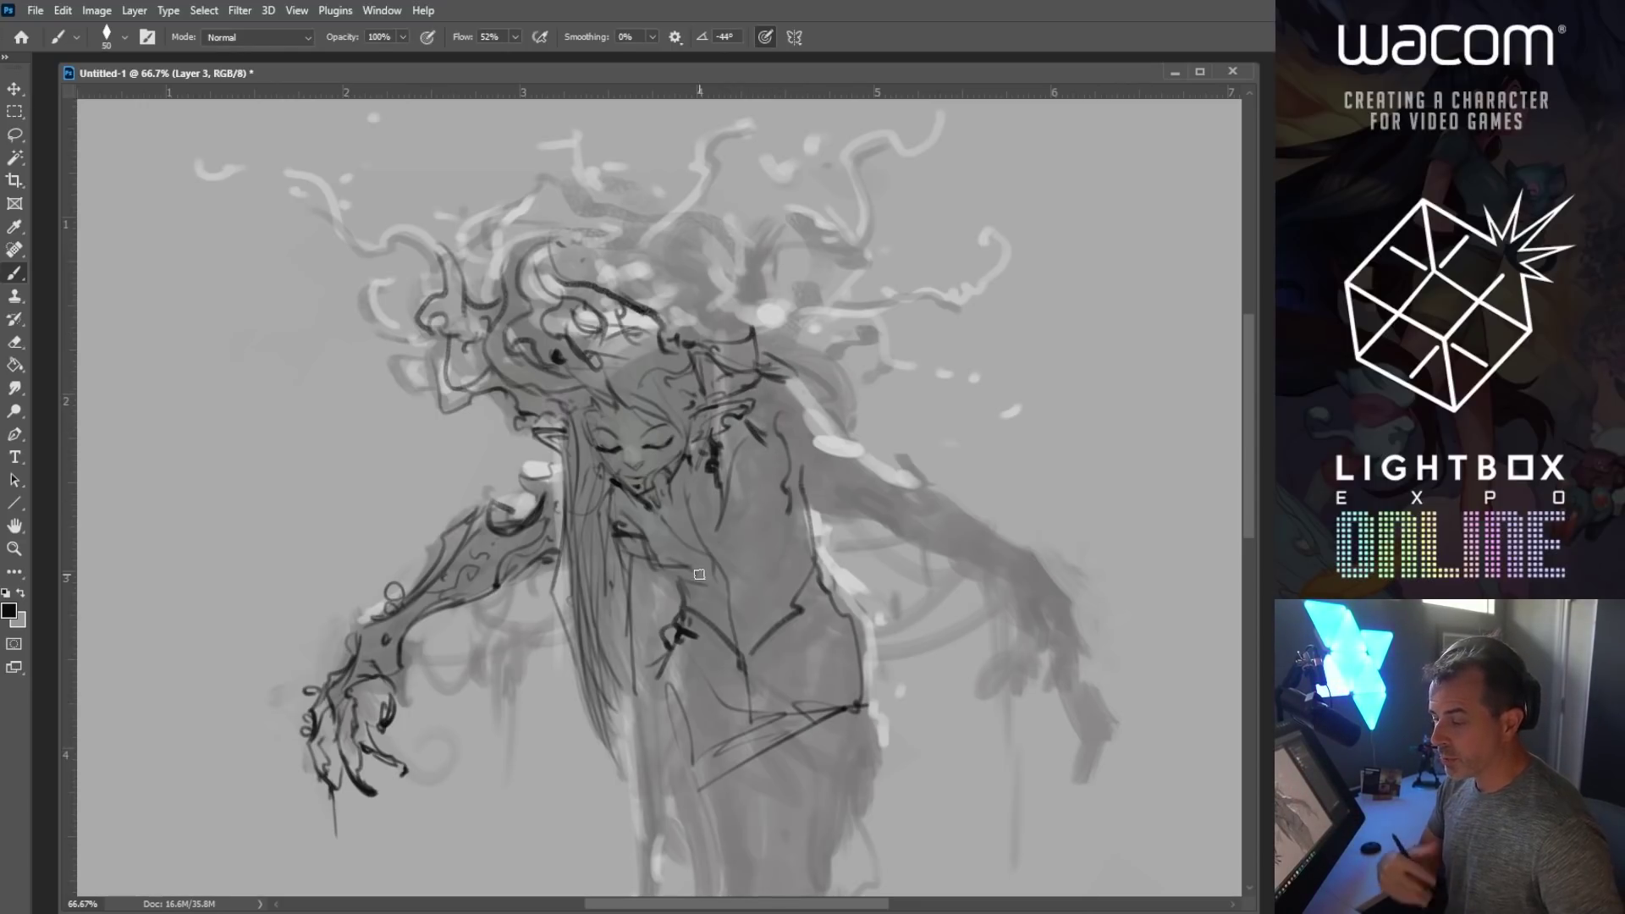
Step: Add looping, moss-like strands hanging from the underside of the left arm with a finer brush
drag(675, 501, 633, 389)
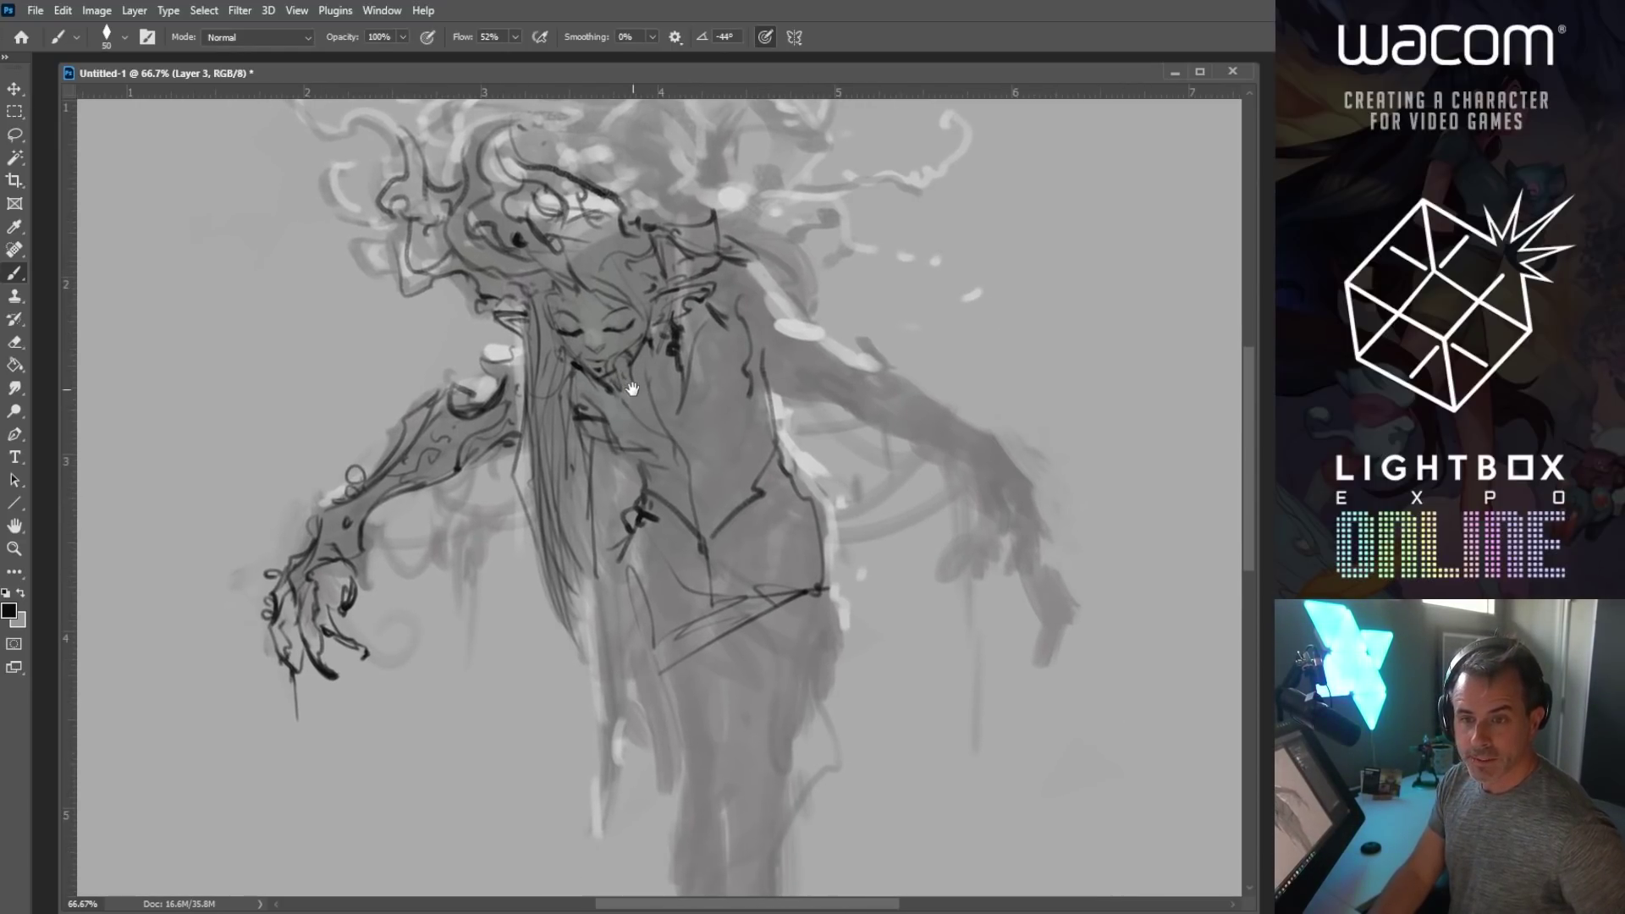
key(bracketleft)
key(bracketleft)
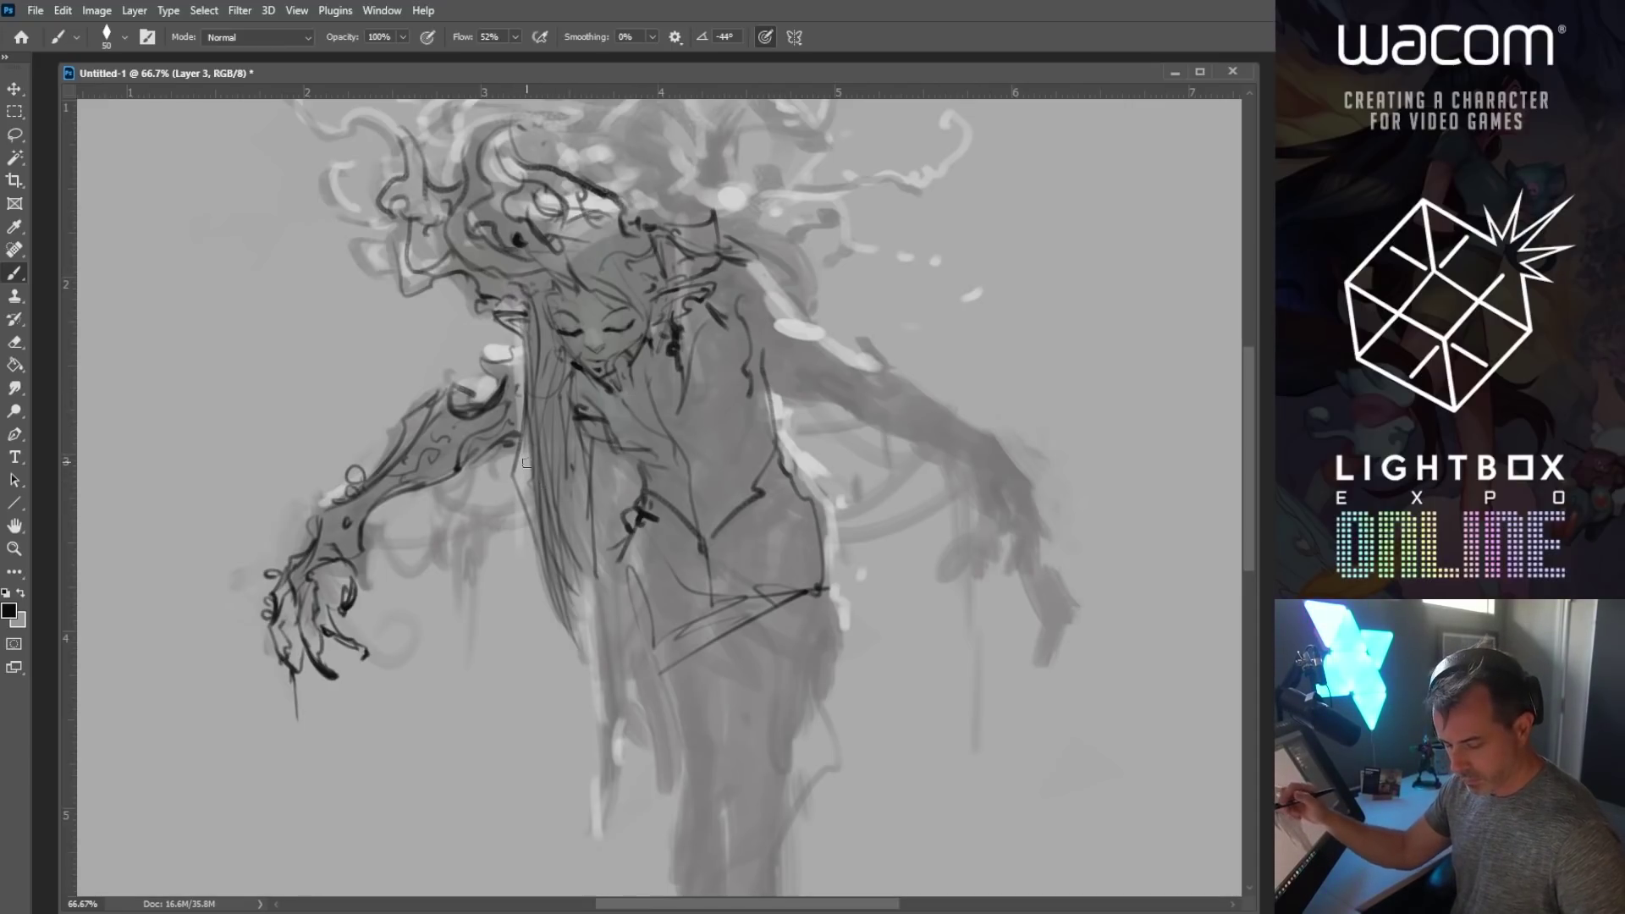
mouse_move(362, 540)
mouse_down()
mouse_move(443, 483)
mouse_move(441, 533)
mouse_up()
key(bracketright)
mouse_move(481, 448)
mouse_down()
mouse_move(455, 536)
mouse_move(474, 526)
mouse_up()
mouse_move(514, 448)
mouse_down()
mouse_move(510, 509)
mouse_move(533, 523)
mouse_up()
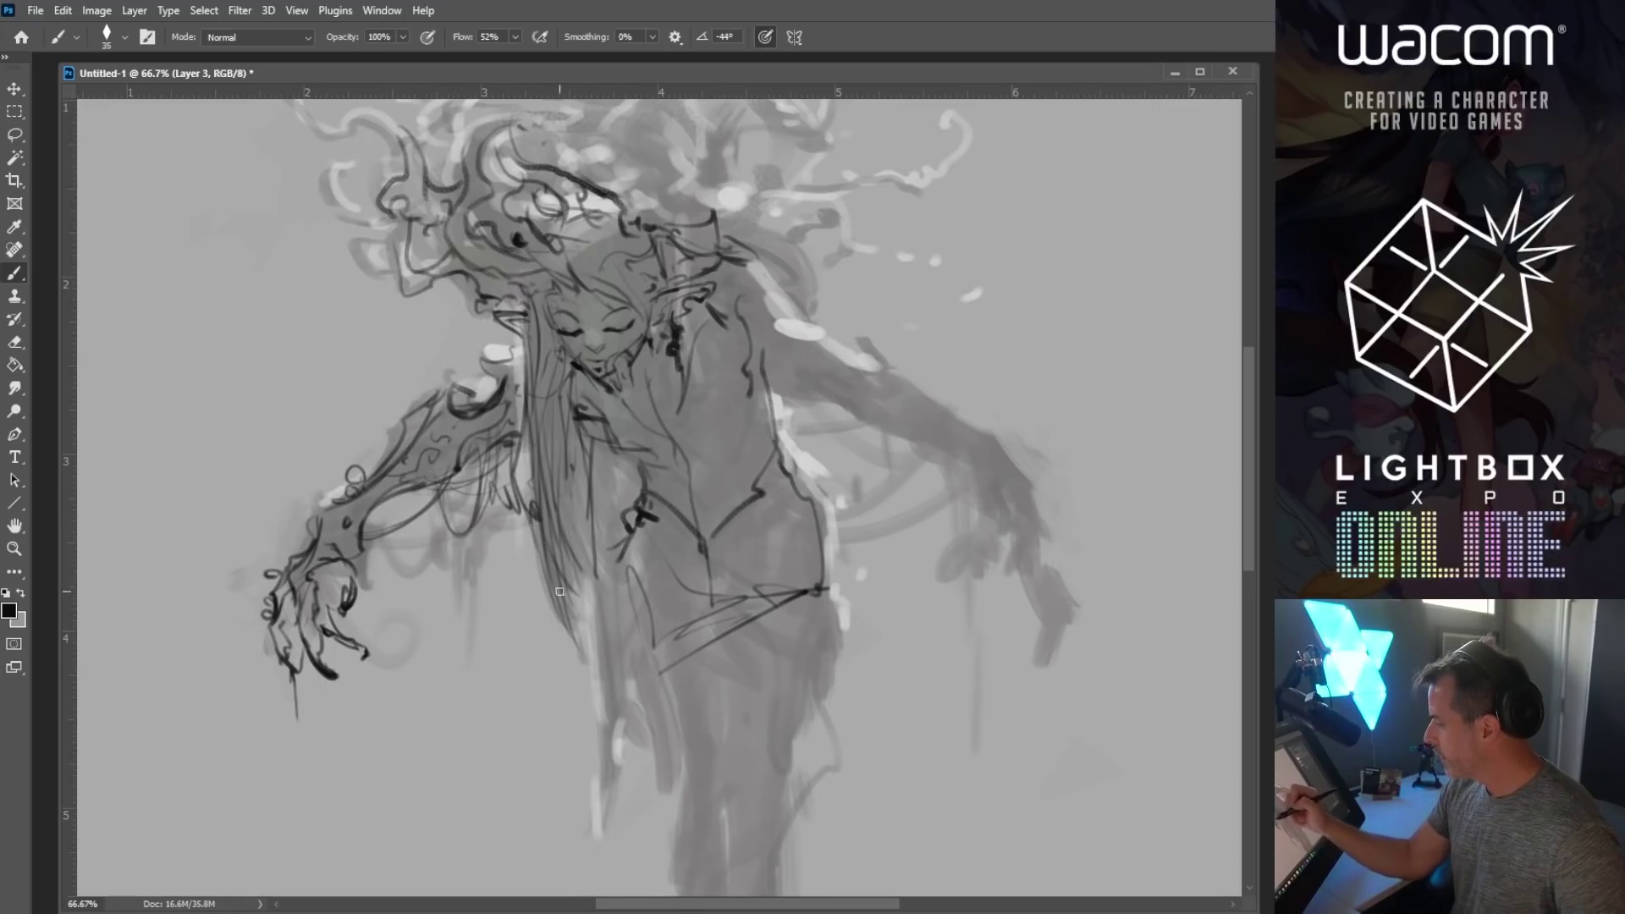
Step: Sketch curved folds below the chin and sweeping lines across the chest to the right shoulder
key(bracketright)
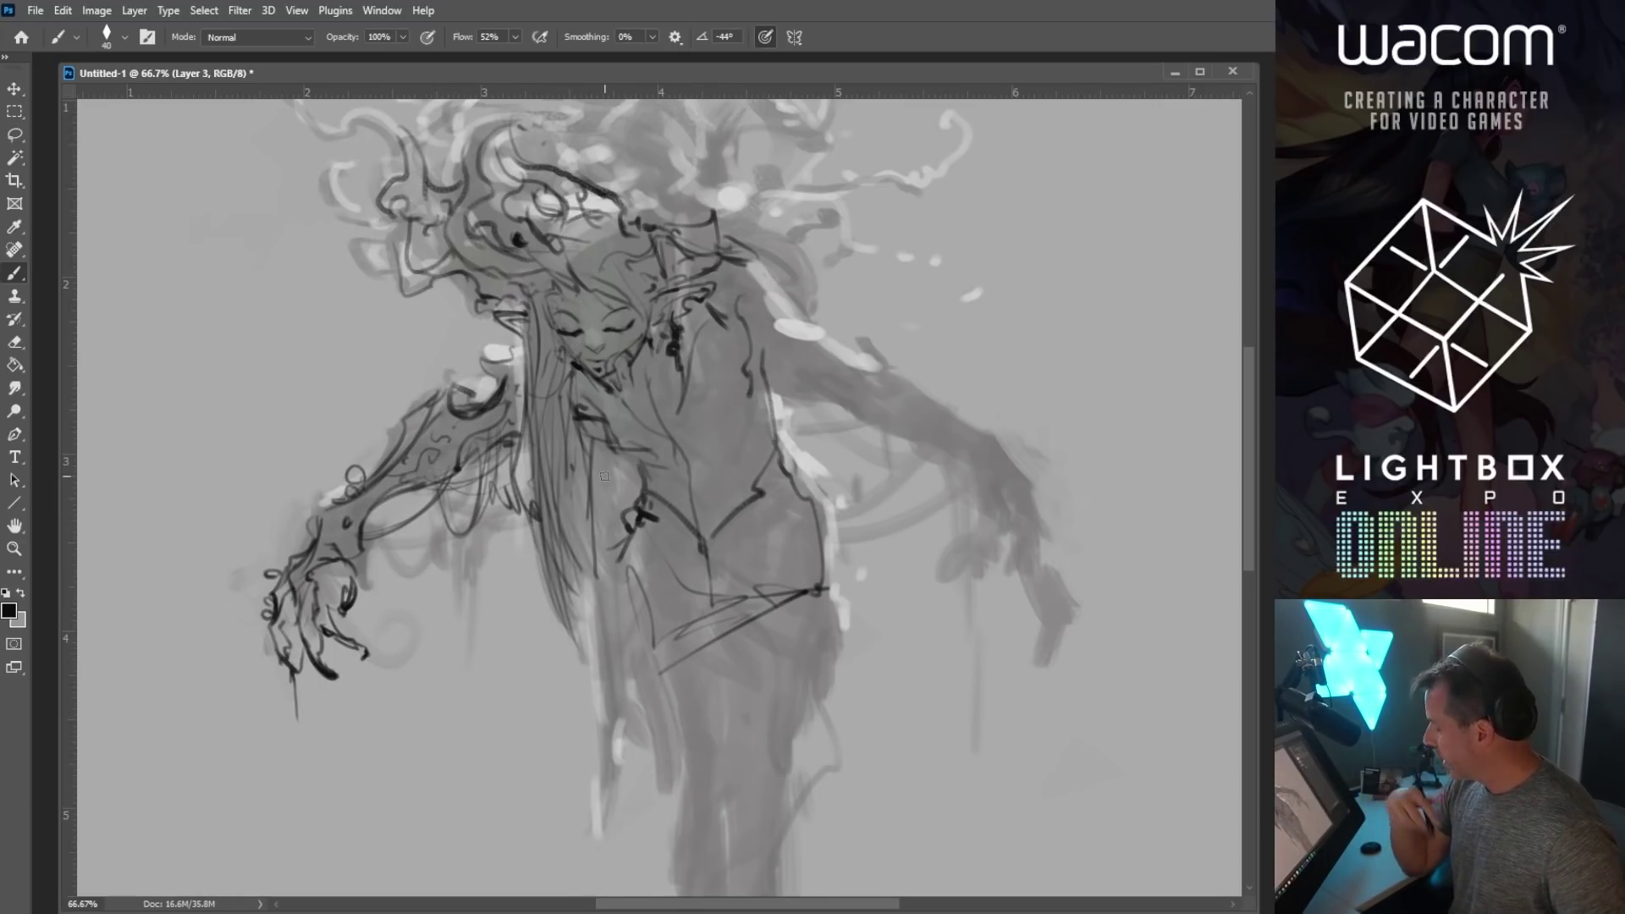
key(bracketright)
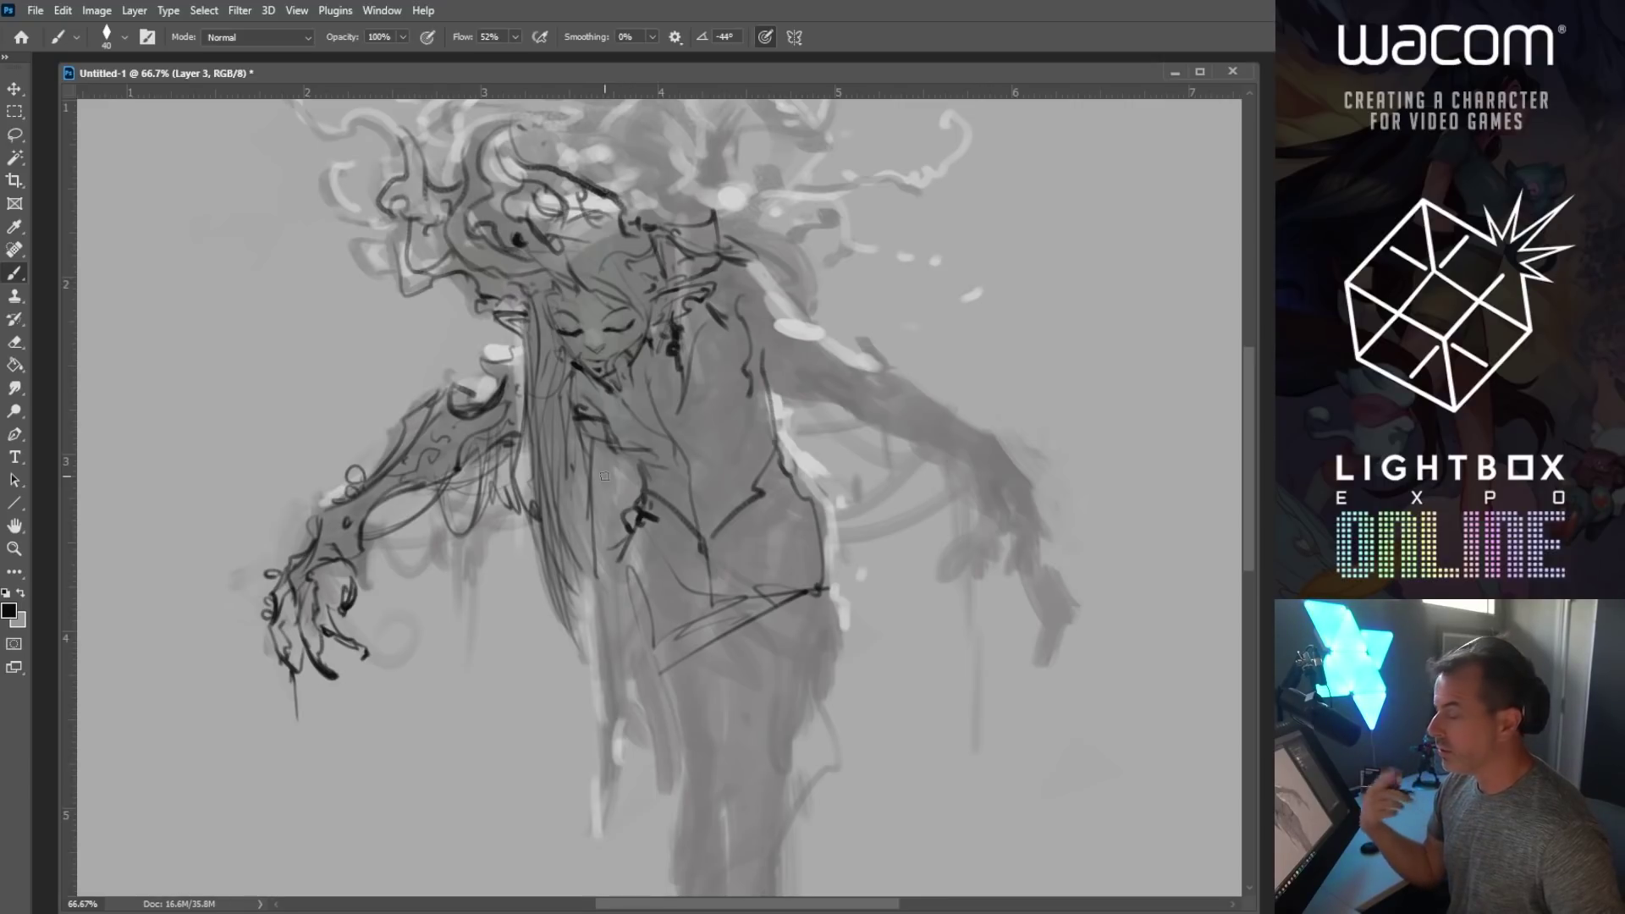
drag(606, 421, 638, 454)
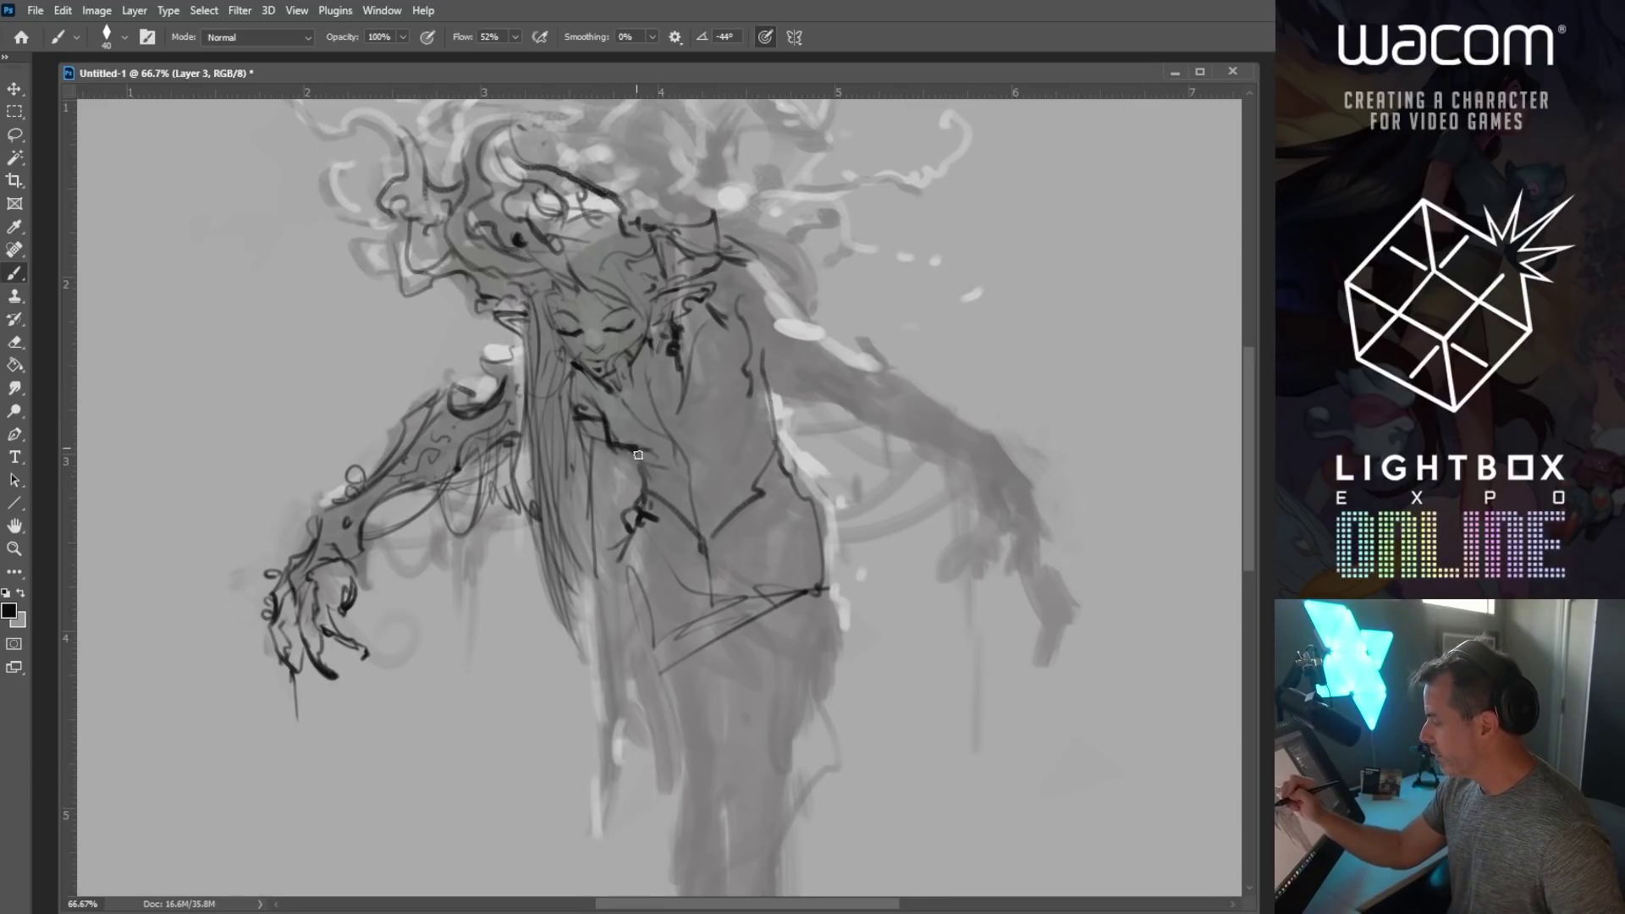
drag(639, 362, 687, 432)
mouse_move(725, 318)
mouse_down()
mouse_move(701, 352)
mouse_move(695, 423)
mouse_move(699, 381)
mouse_up()
key(bracketright)
mouse_move(600, 399)
mouse_down()
mouse_move(670, 453)
mouse_move(735, 323)
mouse_move(754, 373)
mouse_move(745, 334)
mouse_up()
Step: Draw intertwining vine-like lines from the chest down to the left side of the waist using a 50 px brush
key(bracketright)
drag(689, 415, 630, 499)
drag(635, 500, 627, 536)
drag(686, 440, 621, 536)
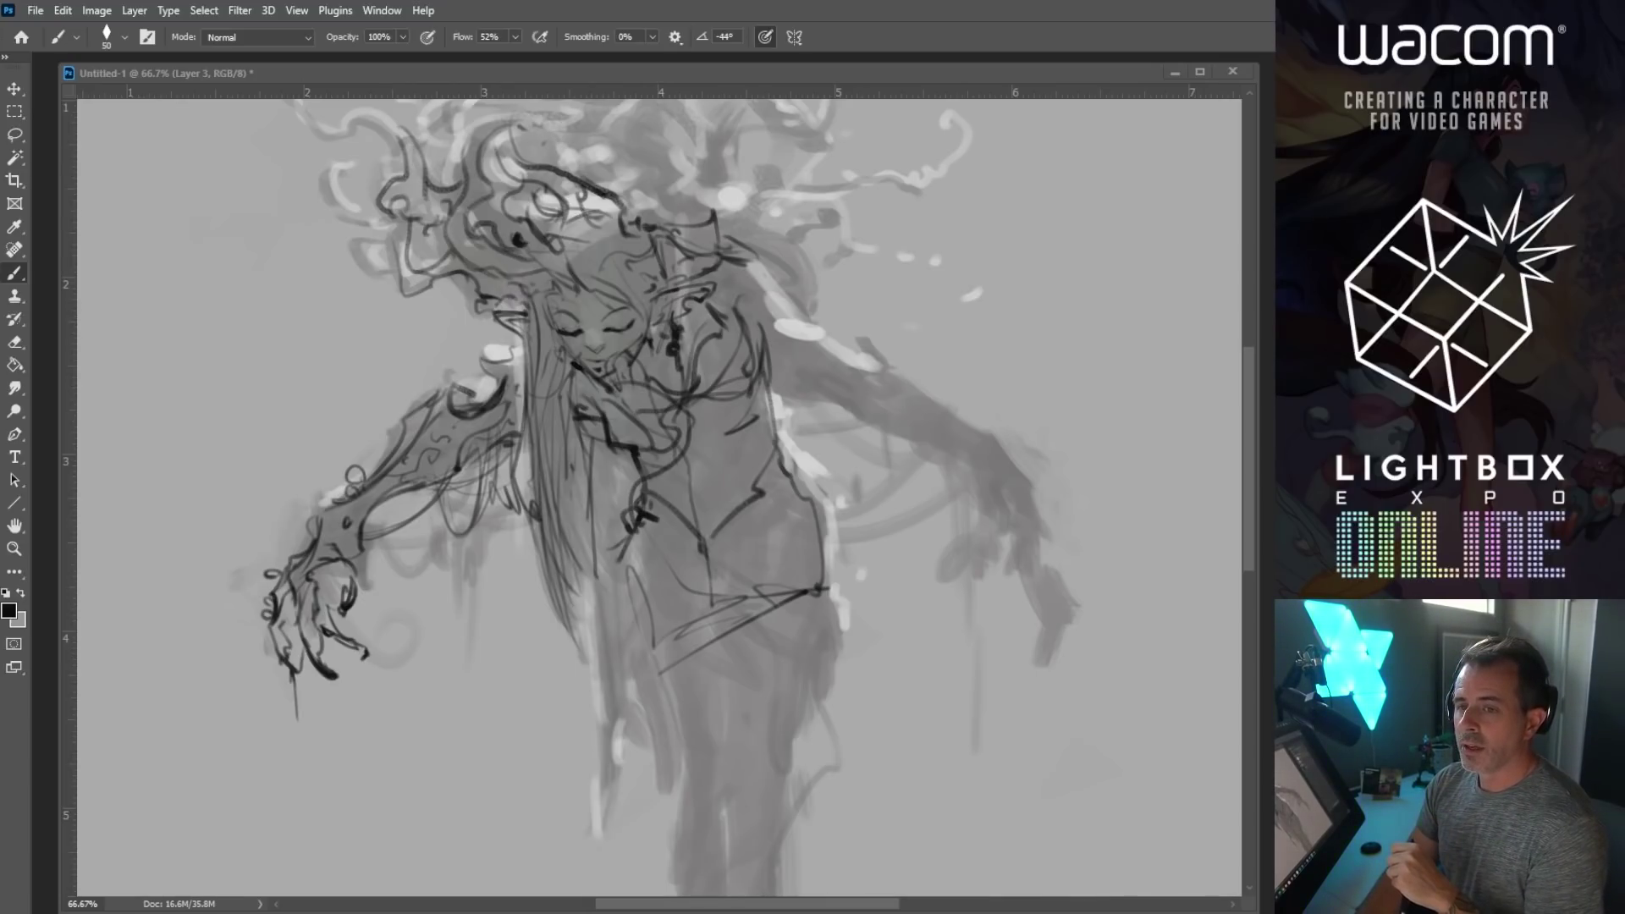
Step: Switch to the Pinterest Lightbox board and review the twisted tree reference photos before returning to the drawing
key(alt+Tab)
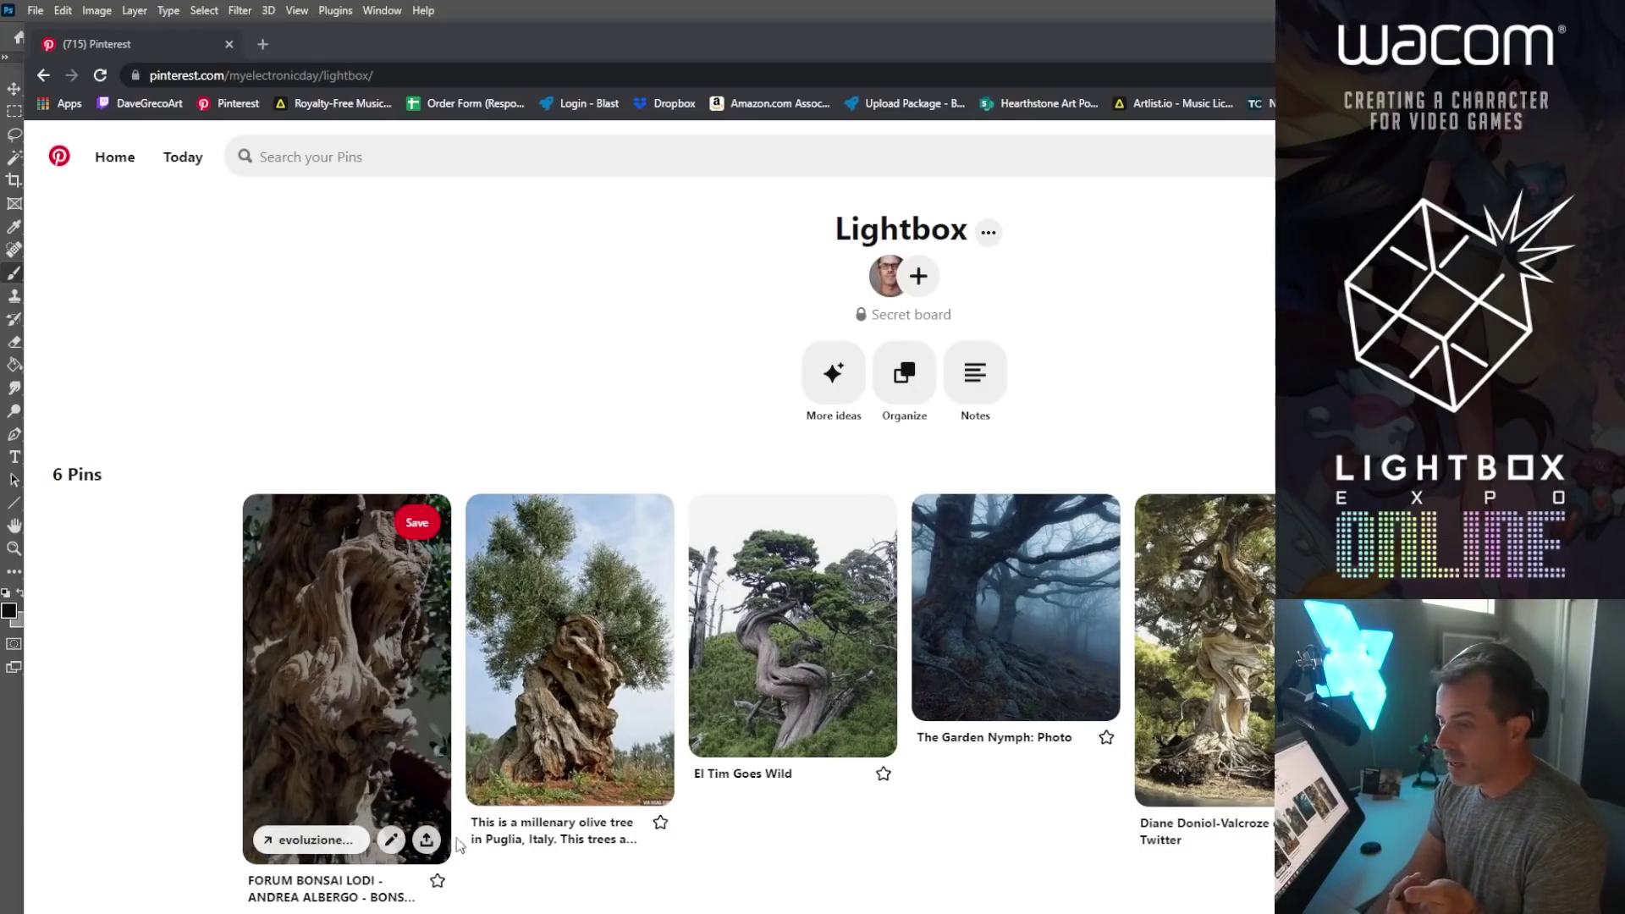
drag(465, 48, 316, 46)
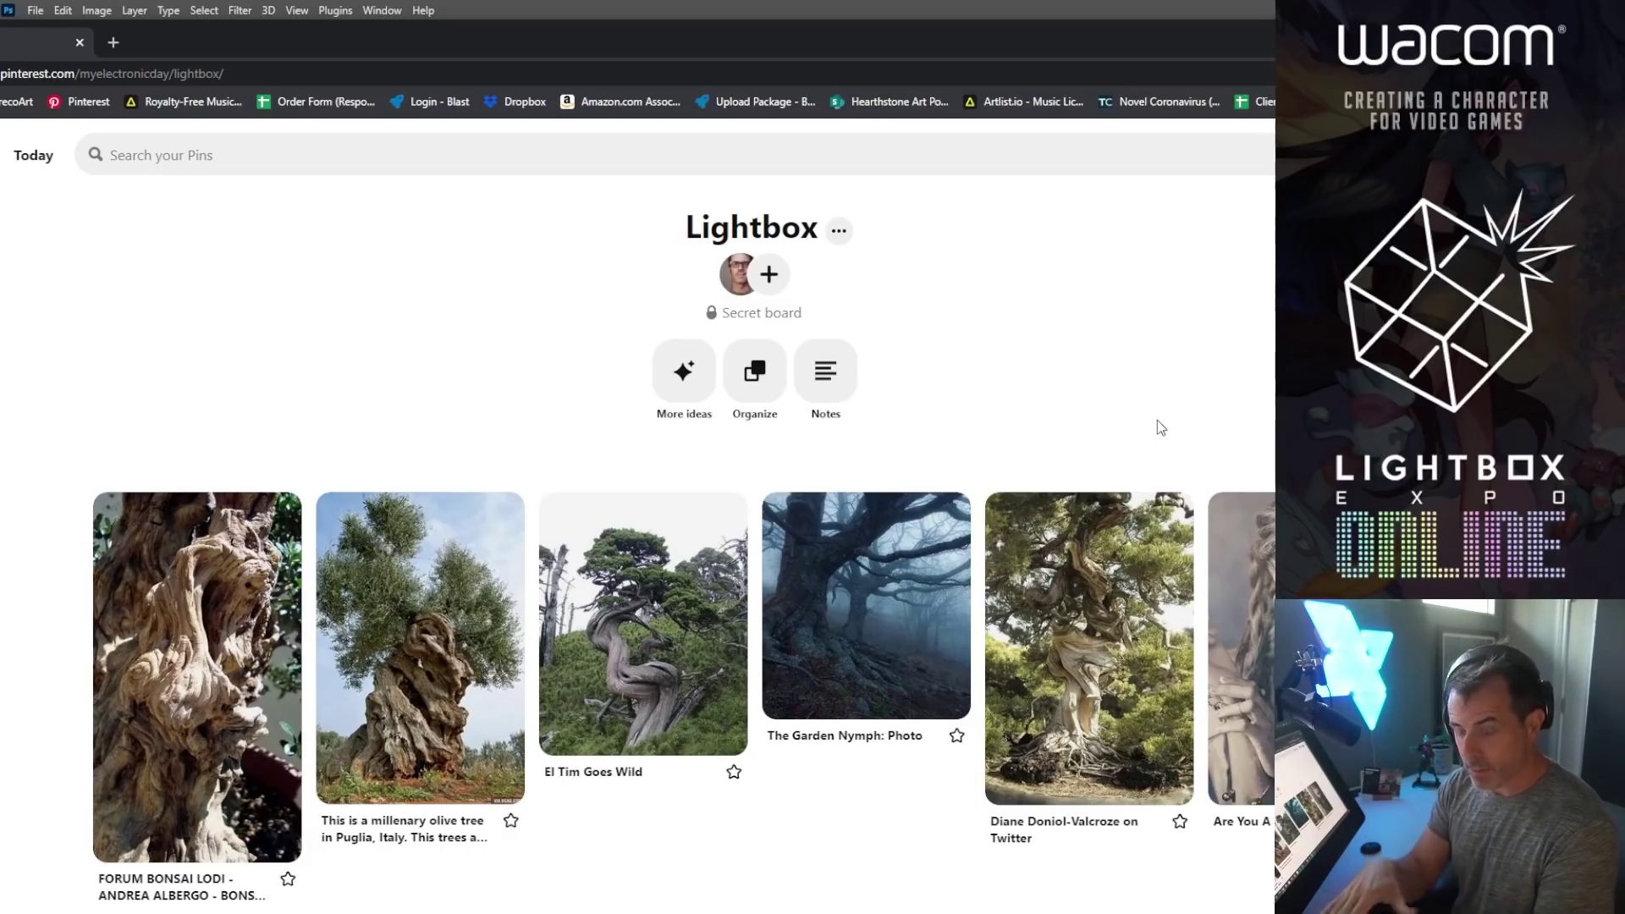
key(alt+Tab)
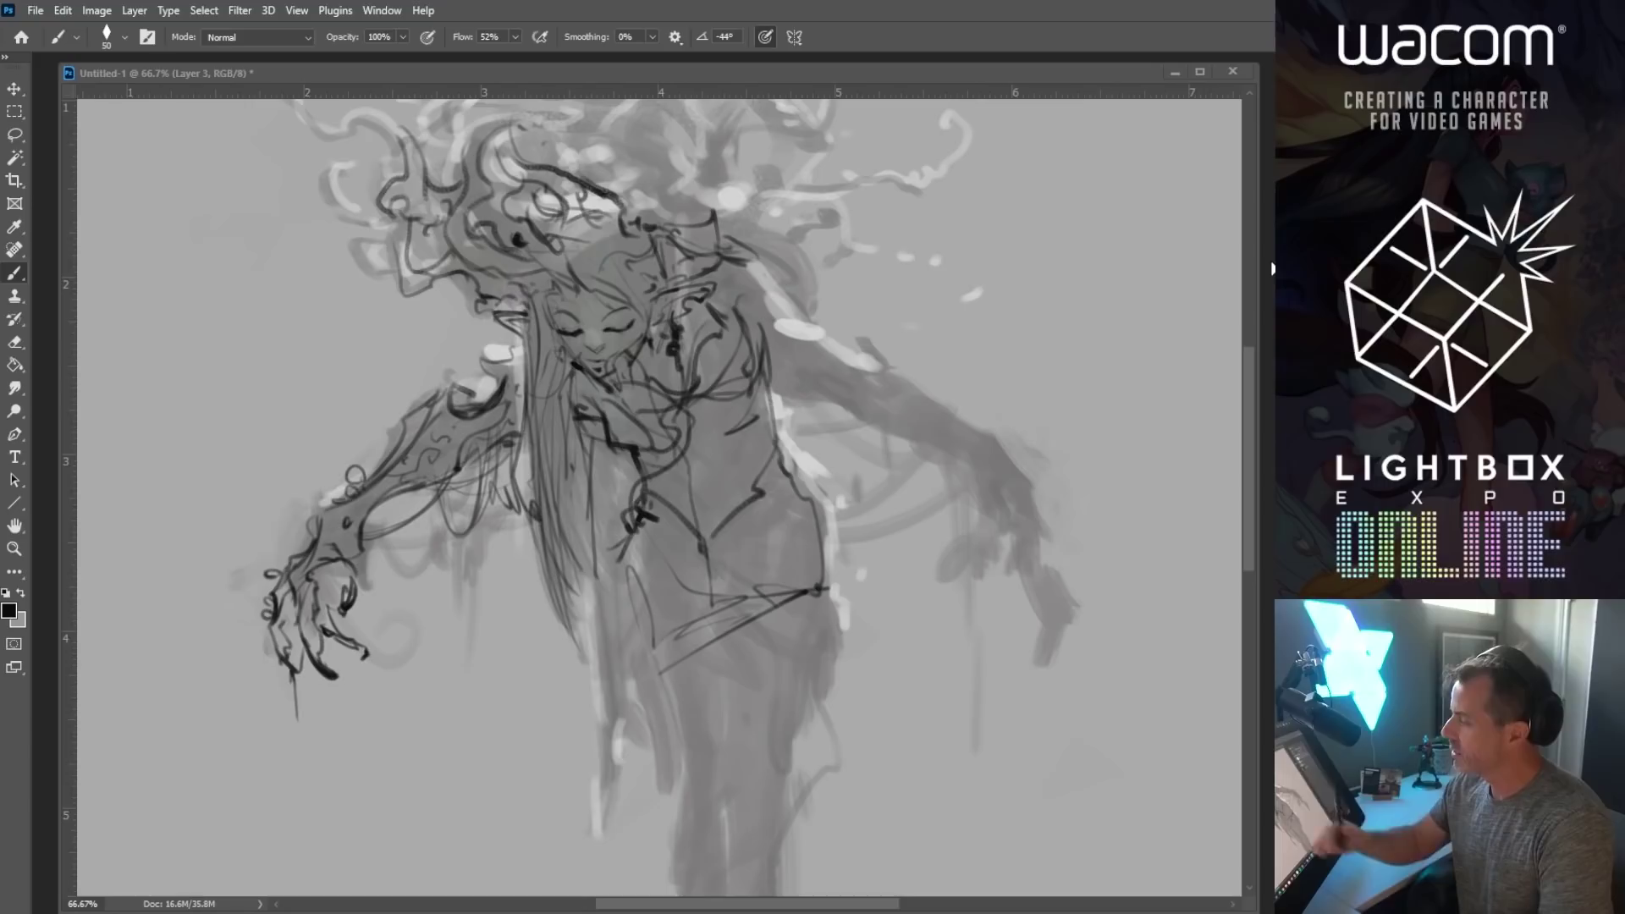
Step: Reinforce the right shoulder with heavy dark strokes and add finer twisting lines down the chest
click(693, 269)
drag(687, 272, 752, 322)
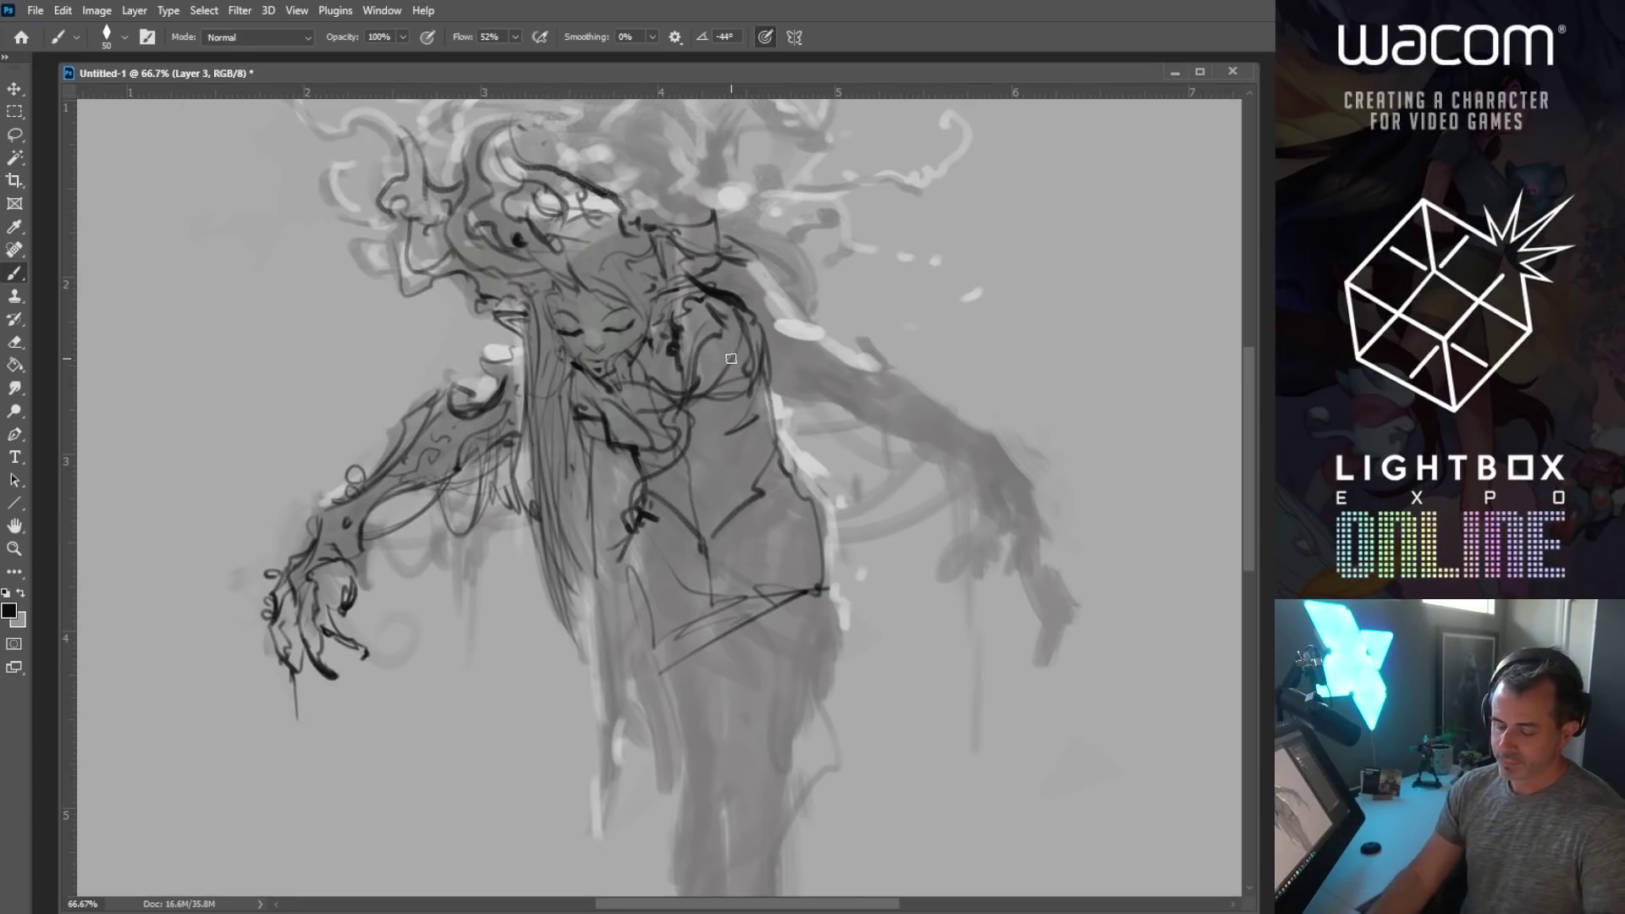
key(bracketleft)
key(bracketleft)
key(bracketleft)
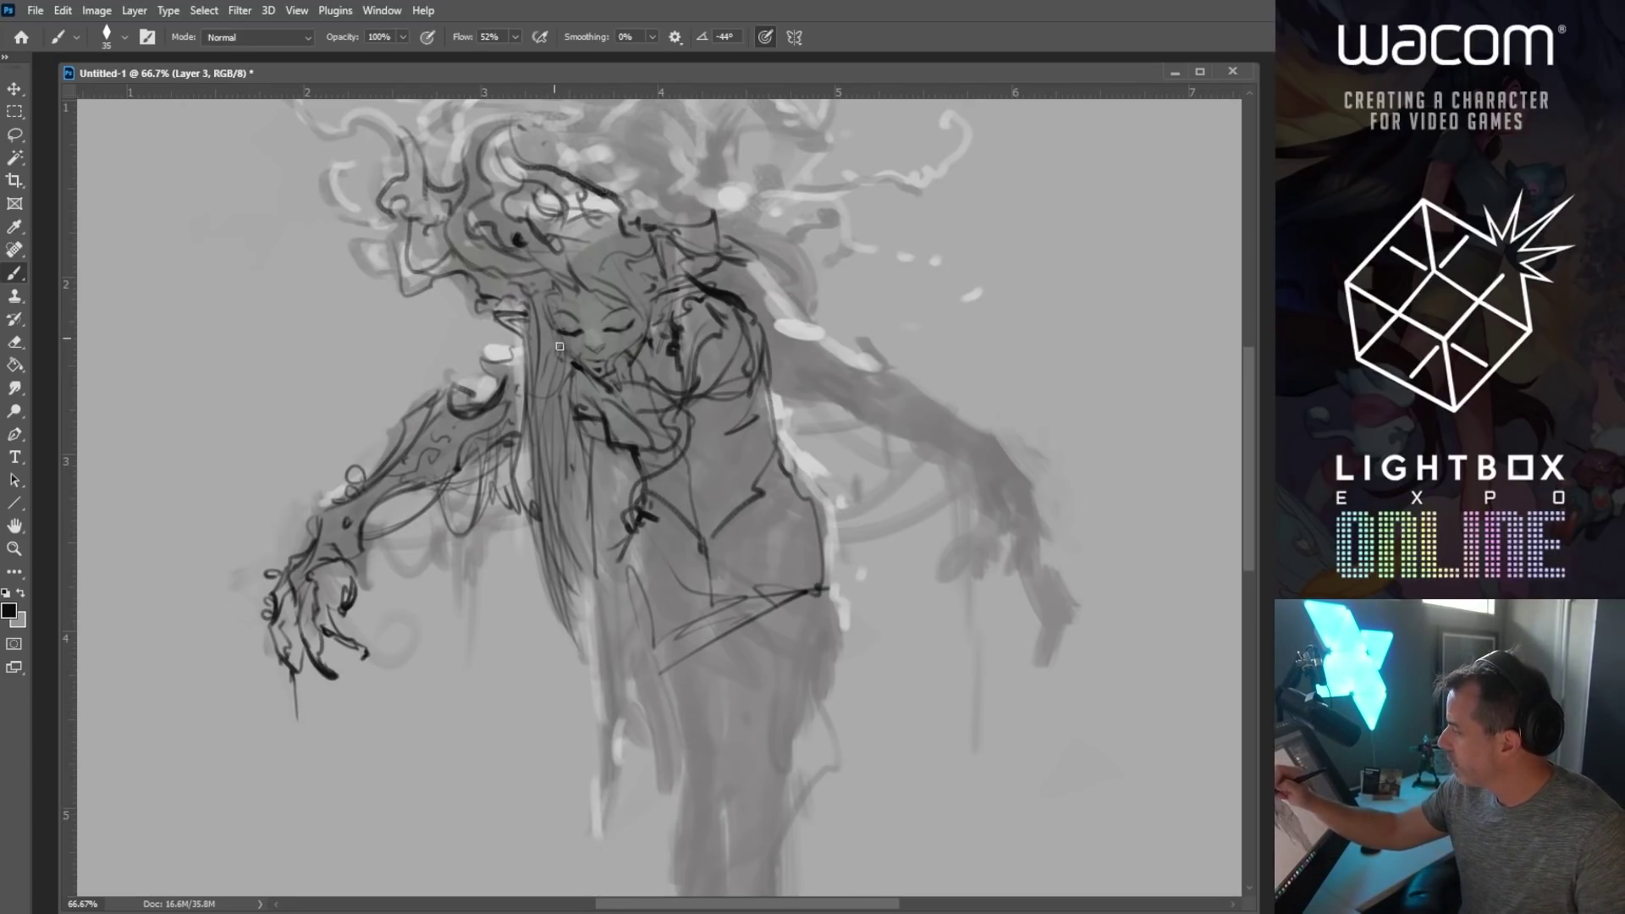
mouse_move(749, 260)
mouse_down()
mouse_move(725, 421)
mouse_move(696, 387)
mouse_move(693, 495)
mouse_up()
drag(716, 428, 678, 432)
Step: Draw curling, root-like contours along the torso's right side and across the belly with a larger brush
key(bracketright)
key(bracketright)
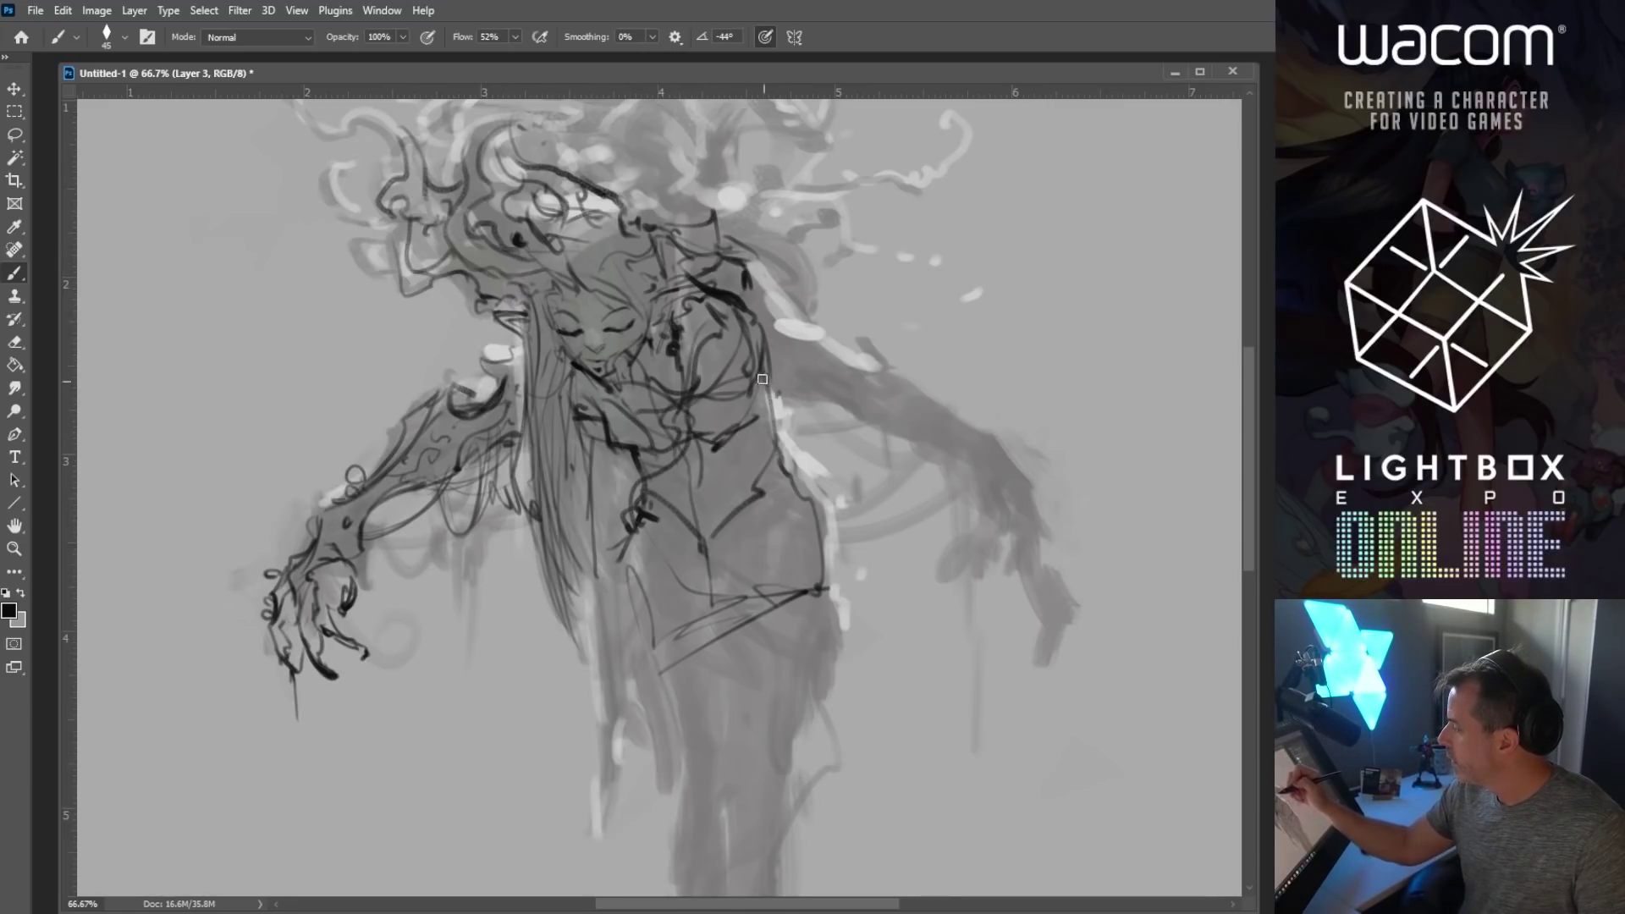
key(bracketright)
mouse_move(761, 381)
mouse_down()
mouse_move(667, 568)
mouse_move(627, 600)
mouse_move(652, 648)
mouse_move(715, 612)
mouse_move(752, 495)
mouse_up()
key(bracketleft)
mouse_move(720, 584)
mouse_down()
mouse_move(719, 524)
mouse_move(785, 418)
mouse_move(779, 387)
mouse_move(776, 462)
mouse_move(794, 443)
mouse_move(747, 539)
mouse_move(766, 534)
mouse_move(753, 603)
mouse_up()
Step: Extend the long hair's dark tips below the waist and refine the strands beside the face with a 35 px brush
mouse_move(631, 554)
mouse_down()
mouse_move(671, 692)
mouse_move(582, 603)
mouse_move(597, 669)
mouse_up()
drag(597, 576, 608, 652)
key(bracketleft)
key(bracketleft)
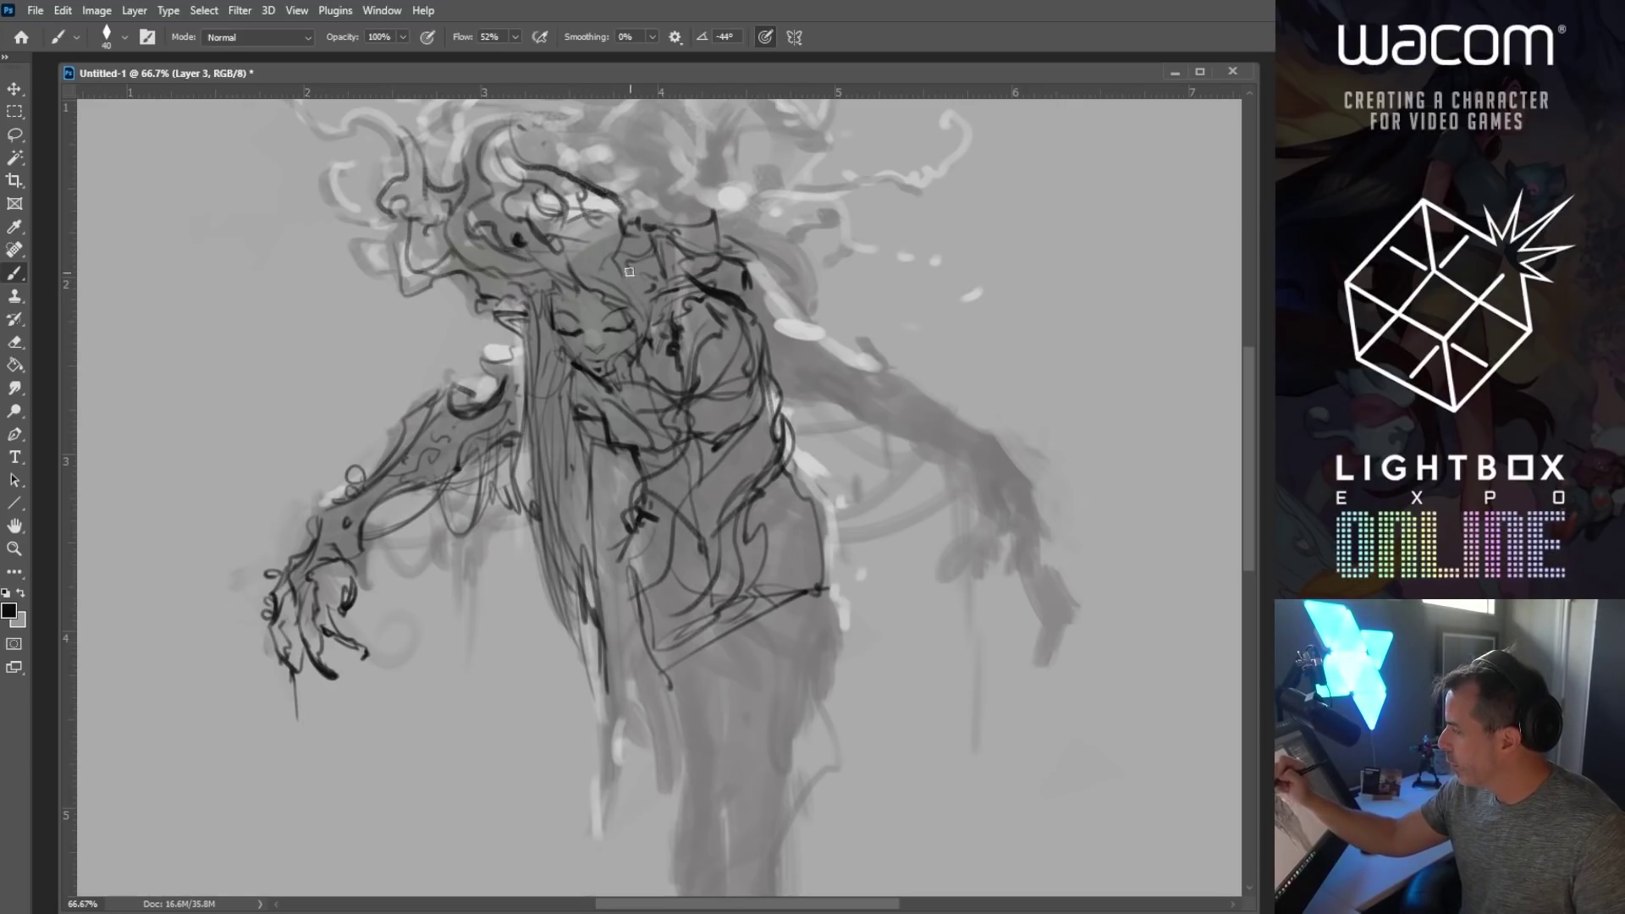
key(bracketleft)
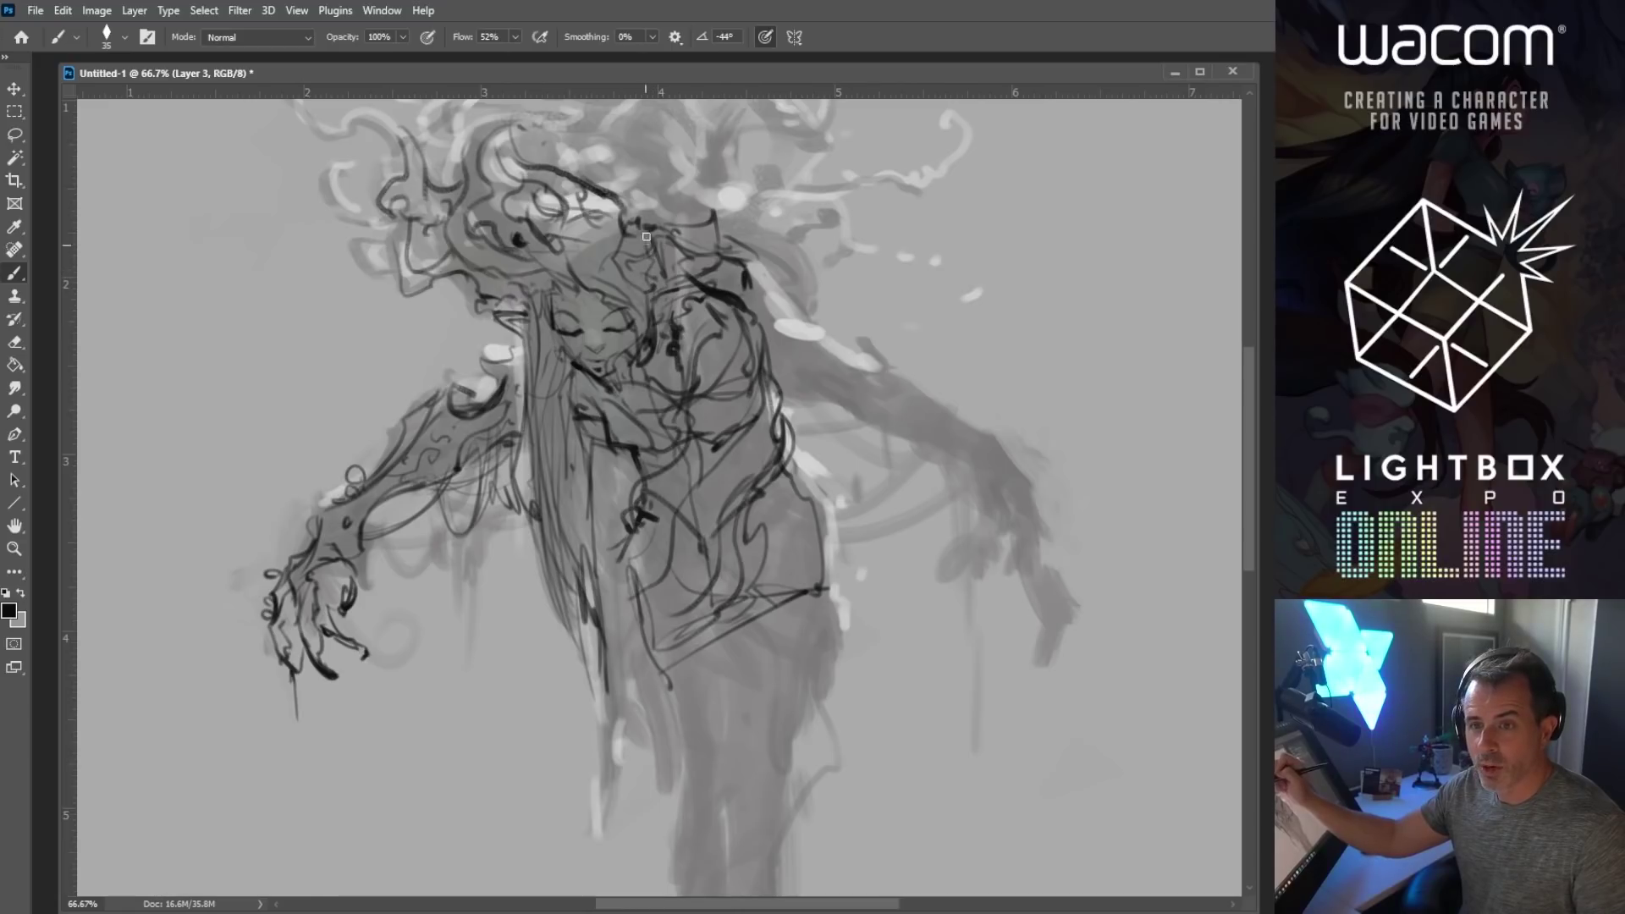
Step: Shape the dark, hooked bark knot on top of the left shoulder
key(bracketright)
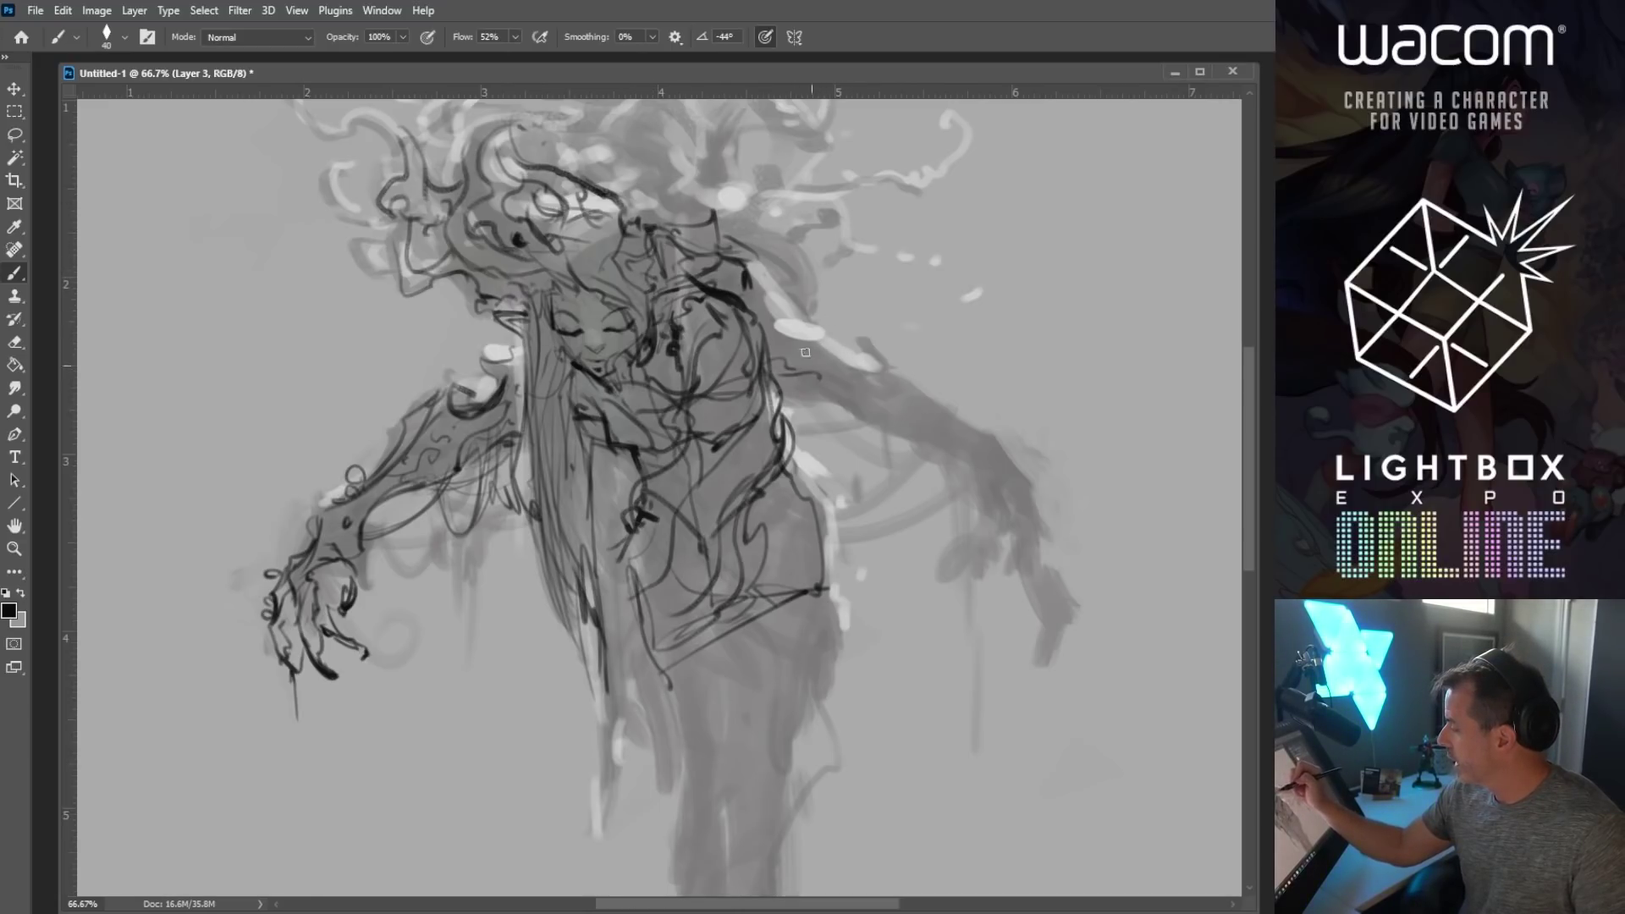
drag(500, 376, 495, 360)
mouse_move(501, 356)
mouse_down()
mouse_move(491, 385)
mouse_move(450, 391)
mouse_move(466, 415)
mouse_up()
Step: Outline the right upper arm with a hooked bark knot on top and long lines along its underside
key(bracketright)
key(bracketright)
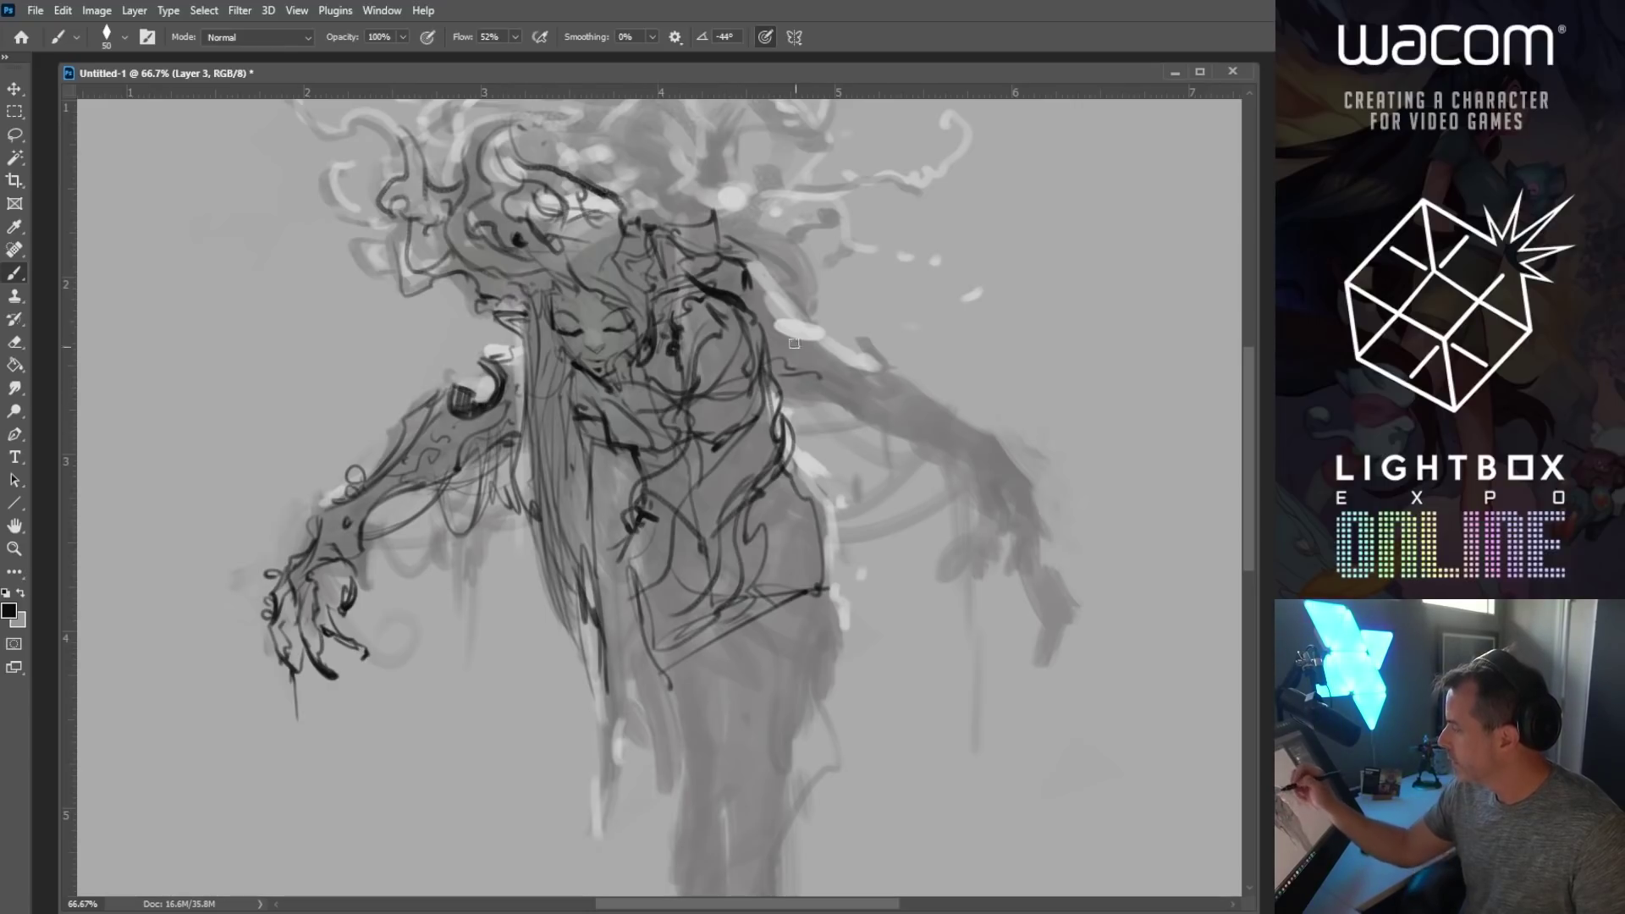
mouse_move(812, 352)
mouse_down()
mouse_move(881, 379)
mouse_move(884, 367)
mouse_up()
key(bracketright)
drag(783, 385, 931, 457)
mouse_move(842, 405)
mouse_down()
mouse_move(888, 414)
mouse_move(948, 465)
mouse_up()
Step: Draw the right forearm's contours and bark grain down to the wrist, and add a dark swirl on the chest
key(bracketleft)
key(bracketleft)
drag(889, 356, 940, 432)
drag(944, 432, 1007, 453)
drag(927, 398, 1016, 474)
drag(1008, 464, 1019, 487)
drag(935, 449, 981, 495)
key(bracketleft)
mouse_move(730, 374)
mouse_down()
mouse_move(696, 323)
mouse_move(694, 343)
mouse_up()
key(bracketright)
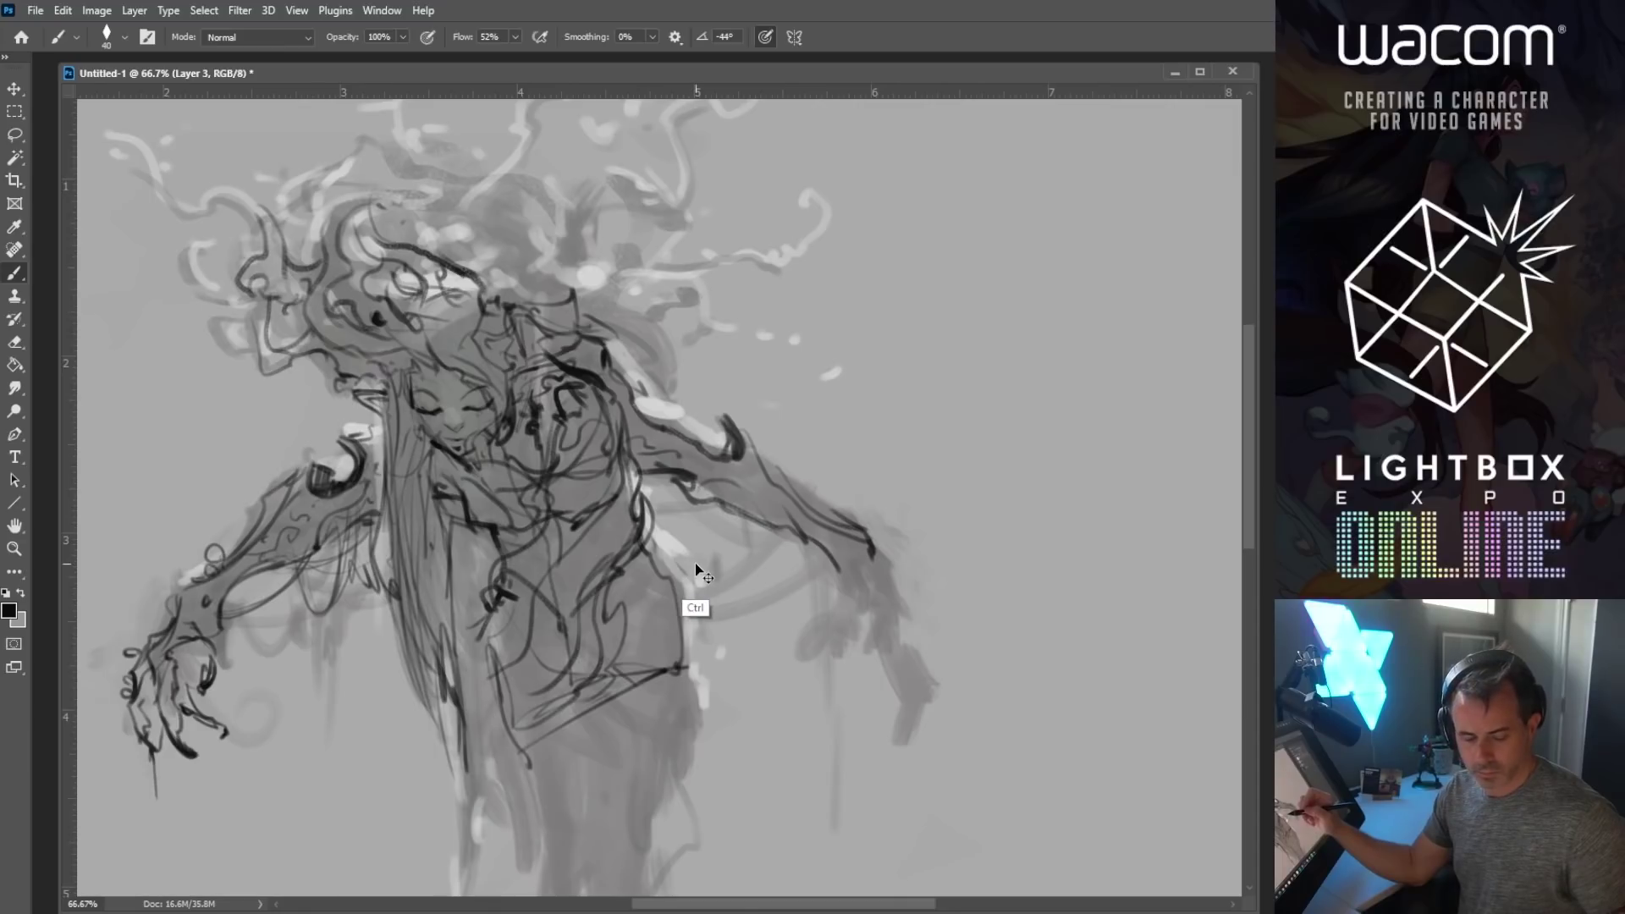
Step: Save the document as main.psd in the Lightbox folder with Maximize Compatibility enabled
key(ctrl+s)
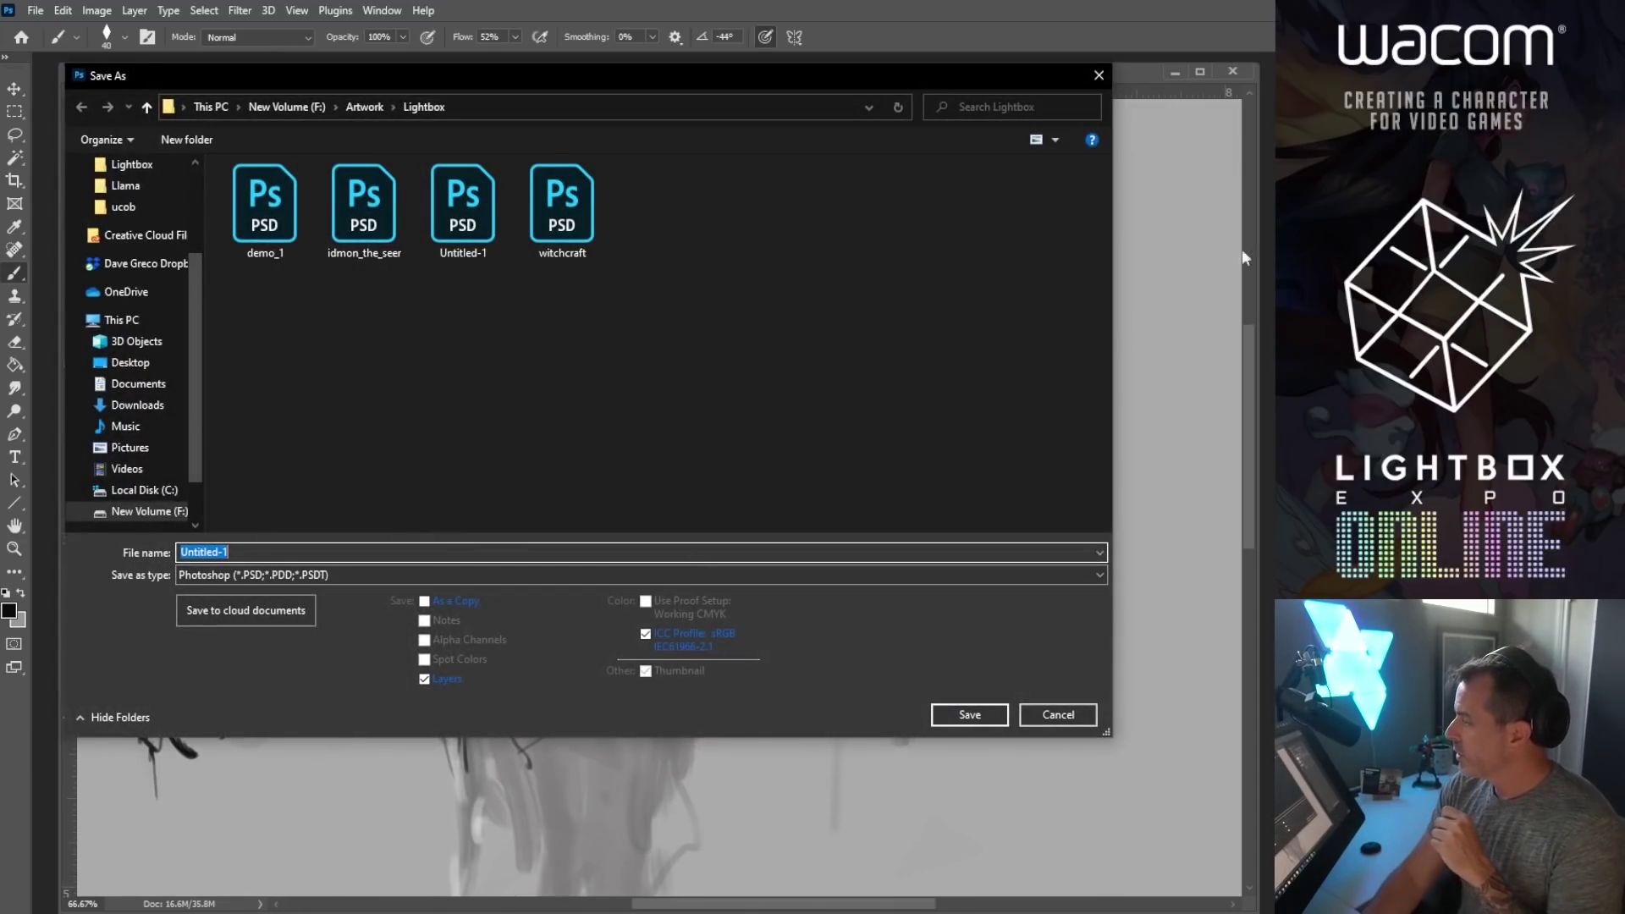
text(dryad)
key(Return)
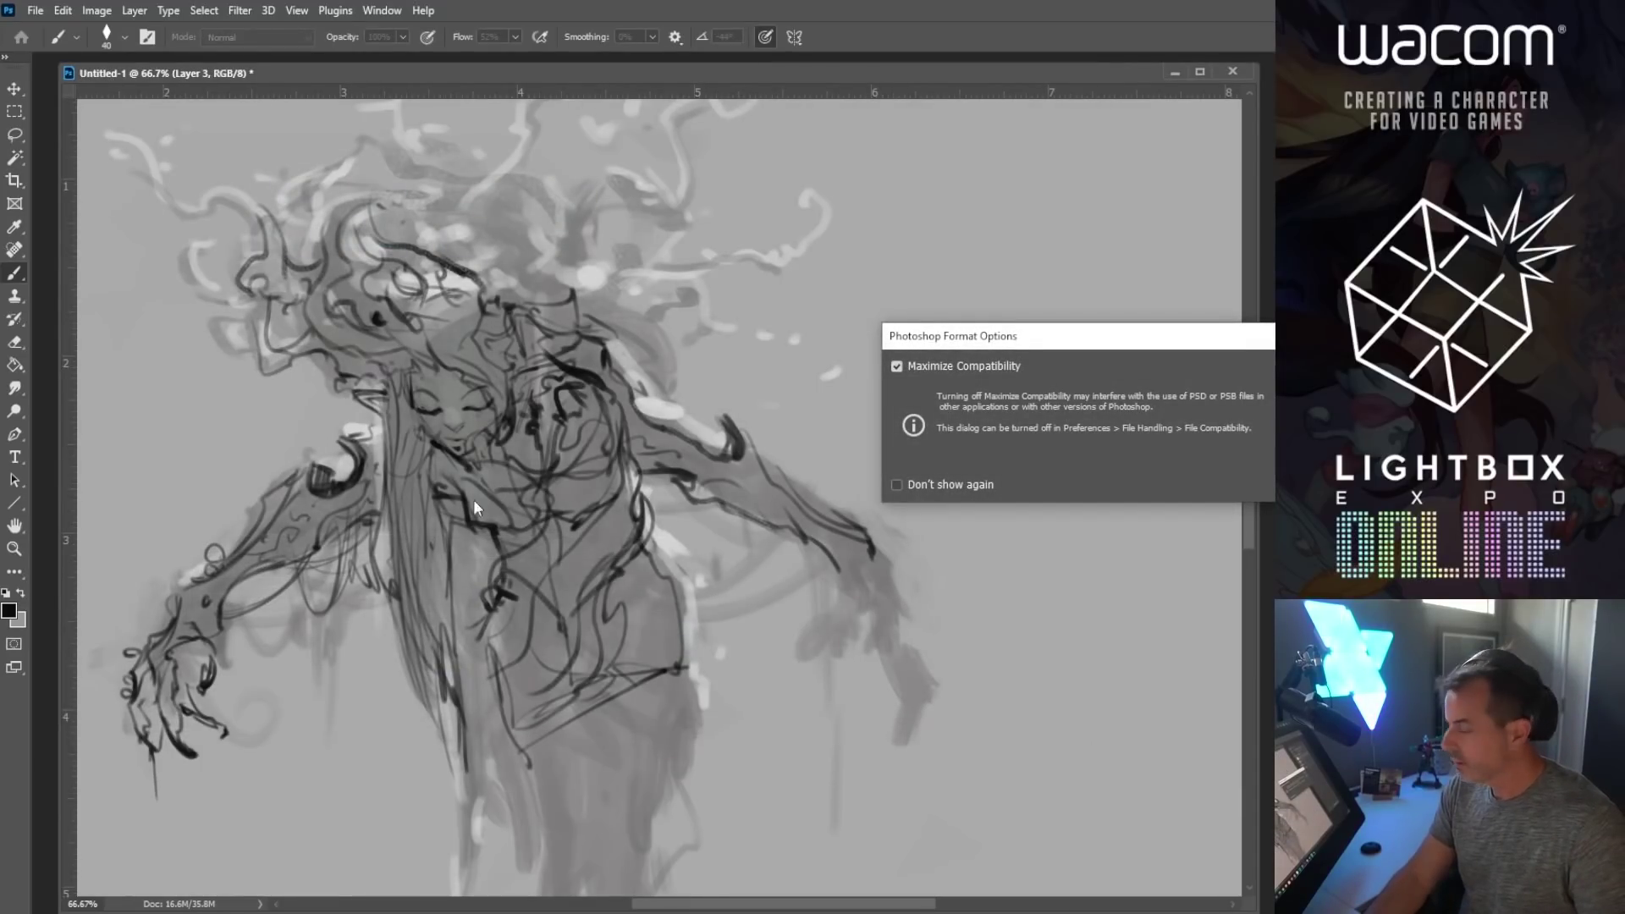
key(Return)
mouse_move(271, 243)
mouse_down()
mouse_move(505, 461)
mouse_move(738, 544)
mouse_up()
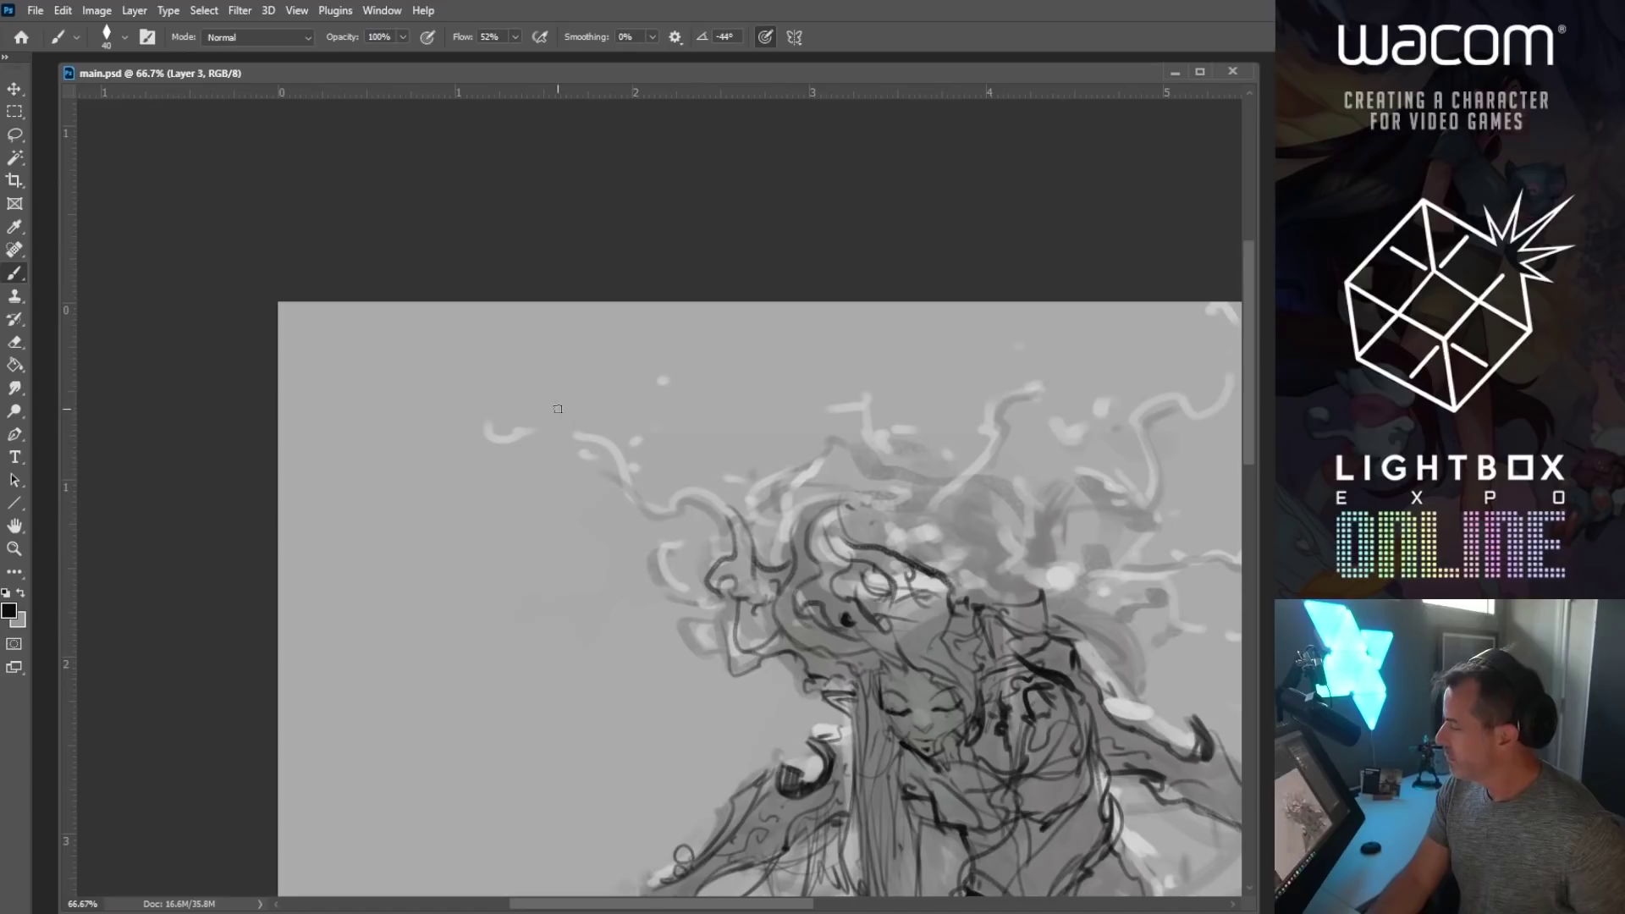
drag(674, 134, 583, 191)
mouse_move(1179, 661)
mouse_down()
mouse_move(1018, 496)
mouse_move(949, 524)
mouse_move(760, 476)
mouse_up()
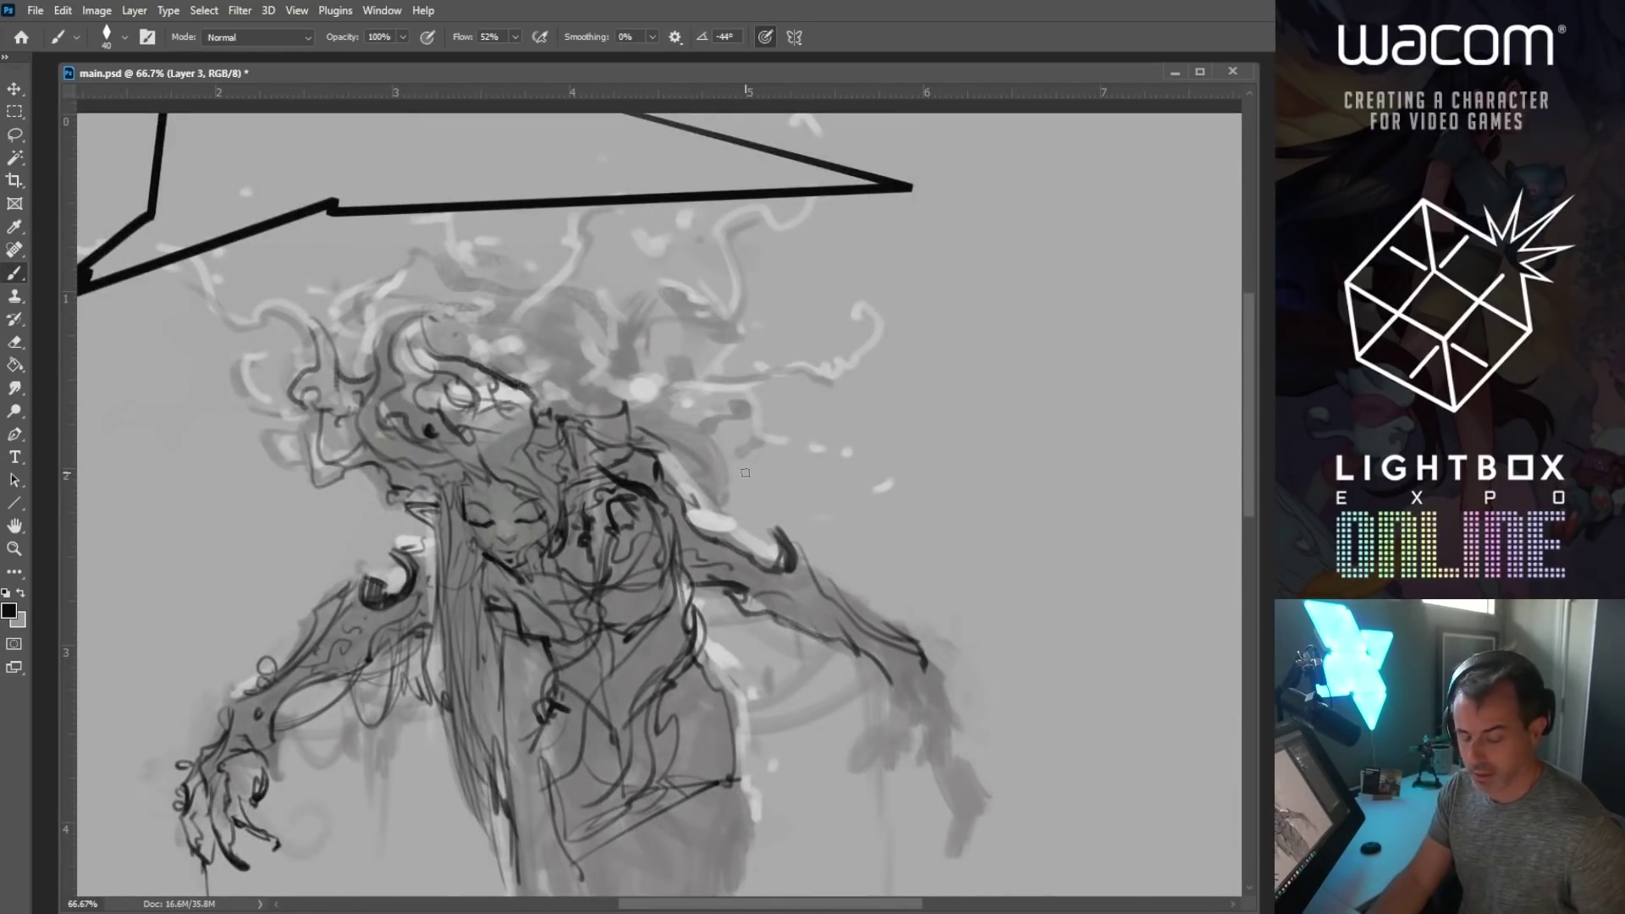
key(ctrl+z)
Step: Switch to the Rectangular Marquee tool and look over the canvas from the branching hair down to the legs and ground creatures
key(m)
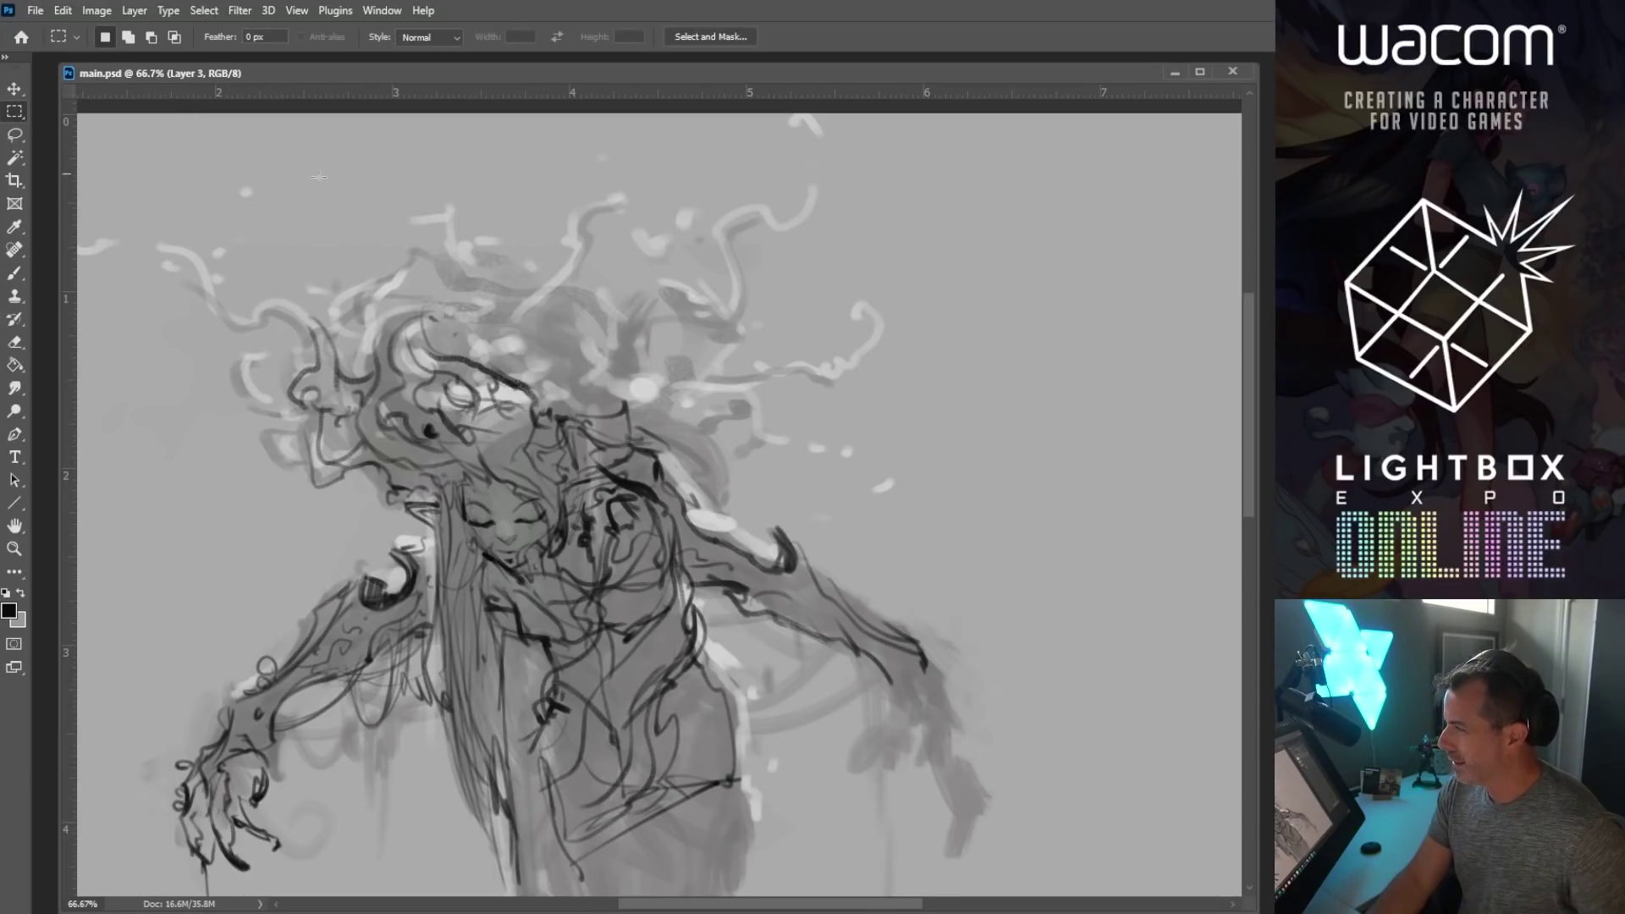
right_click(287, 429)
click(217, 391)
drag(501, 453, 530, 424)
drag(239, 327, 494, 448)
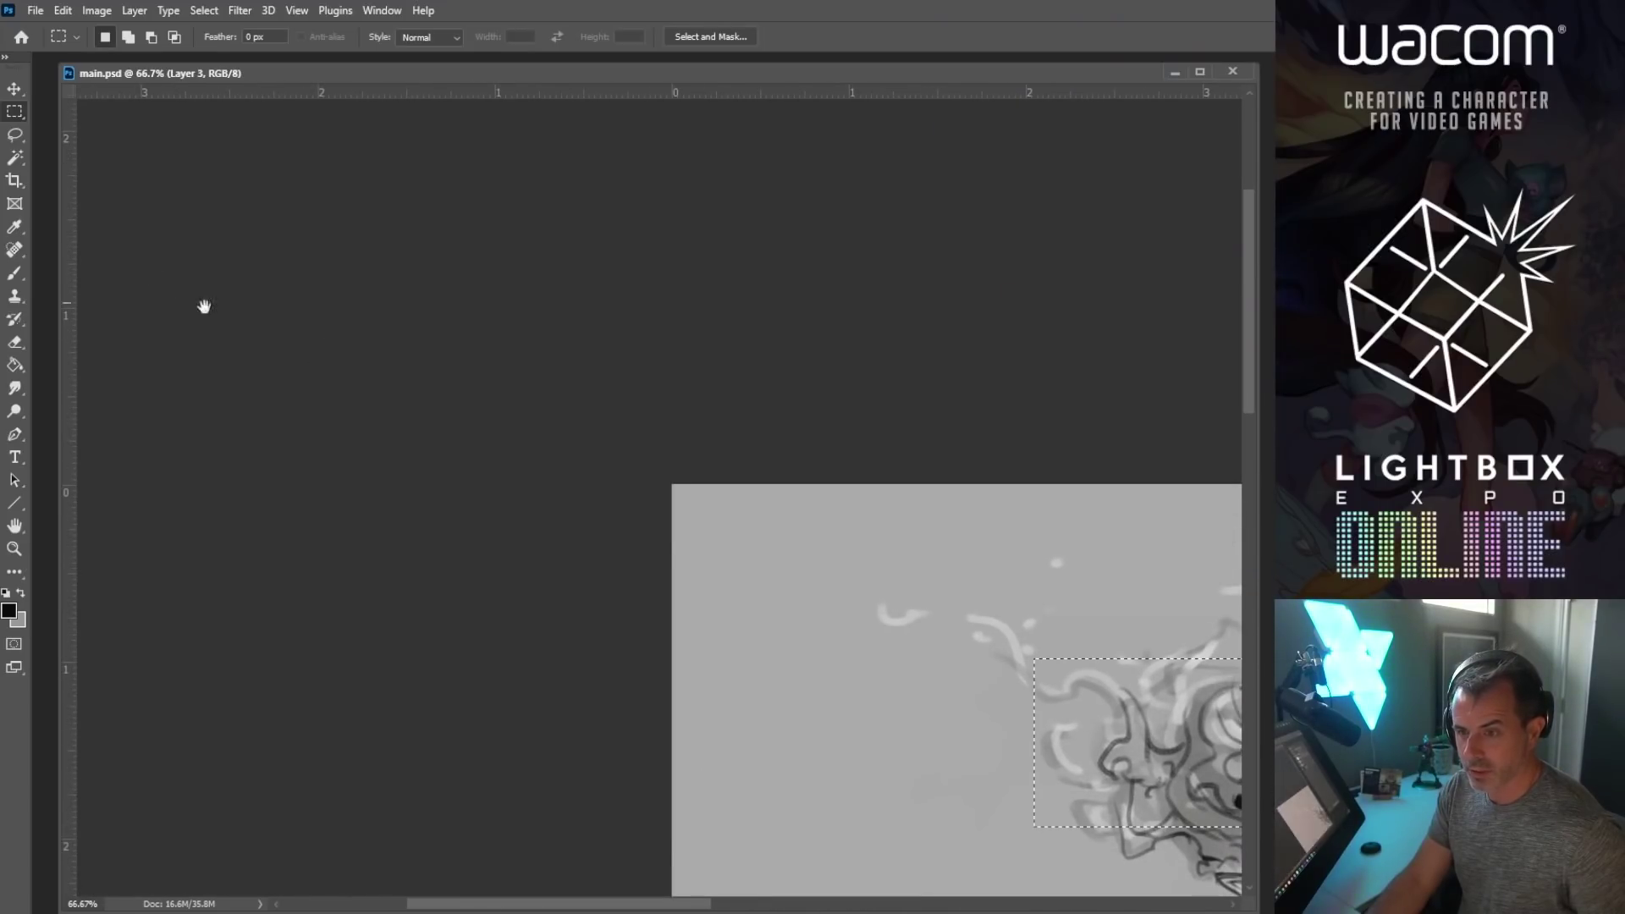
mouse_move(661, 477)
mouse_down()
mouse_move(232, 304)
mouse_move(181, 337)
mouse_up()
mouse_move(410, 403)
mouse_down()
mouse_move(339, 323)
mouse_move(339, 378)
mouse_up()
drag(627, 601, 508, 355)
mouse_move(804, 652)
mouse_down()
mouse_move(734, 581)
mouse_move(661, 599)
mouse_move(526, 464)
mouse_move(737, 646)
mouse_up()
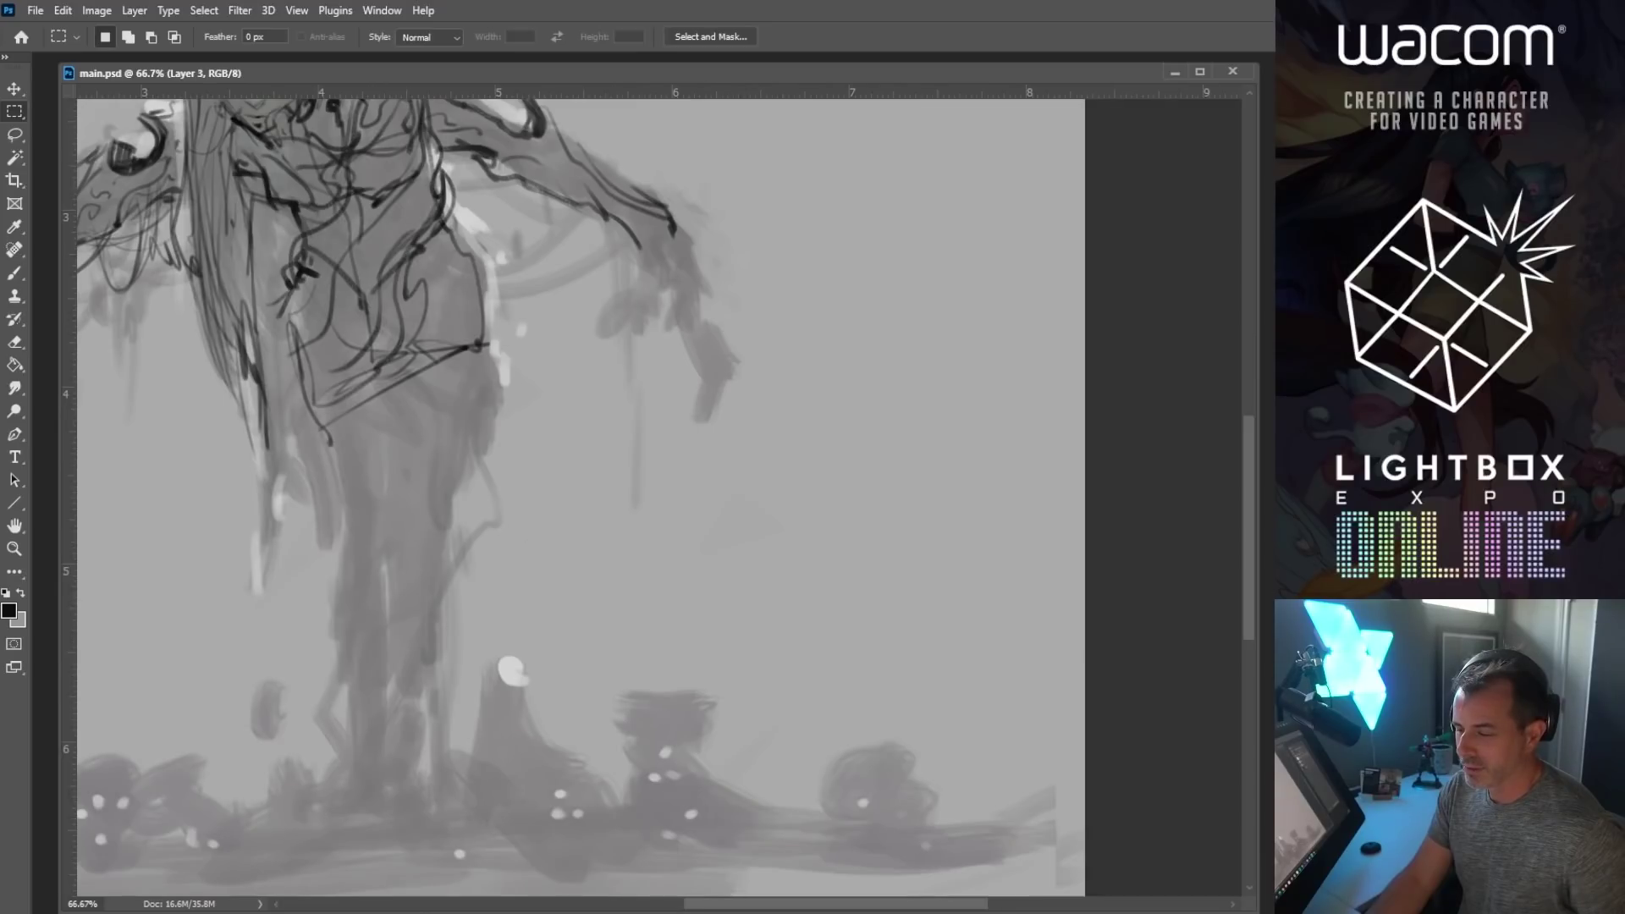
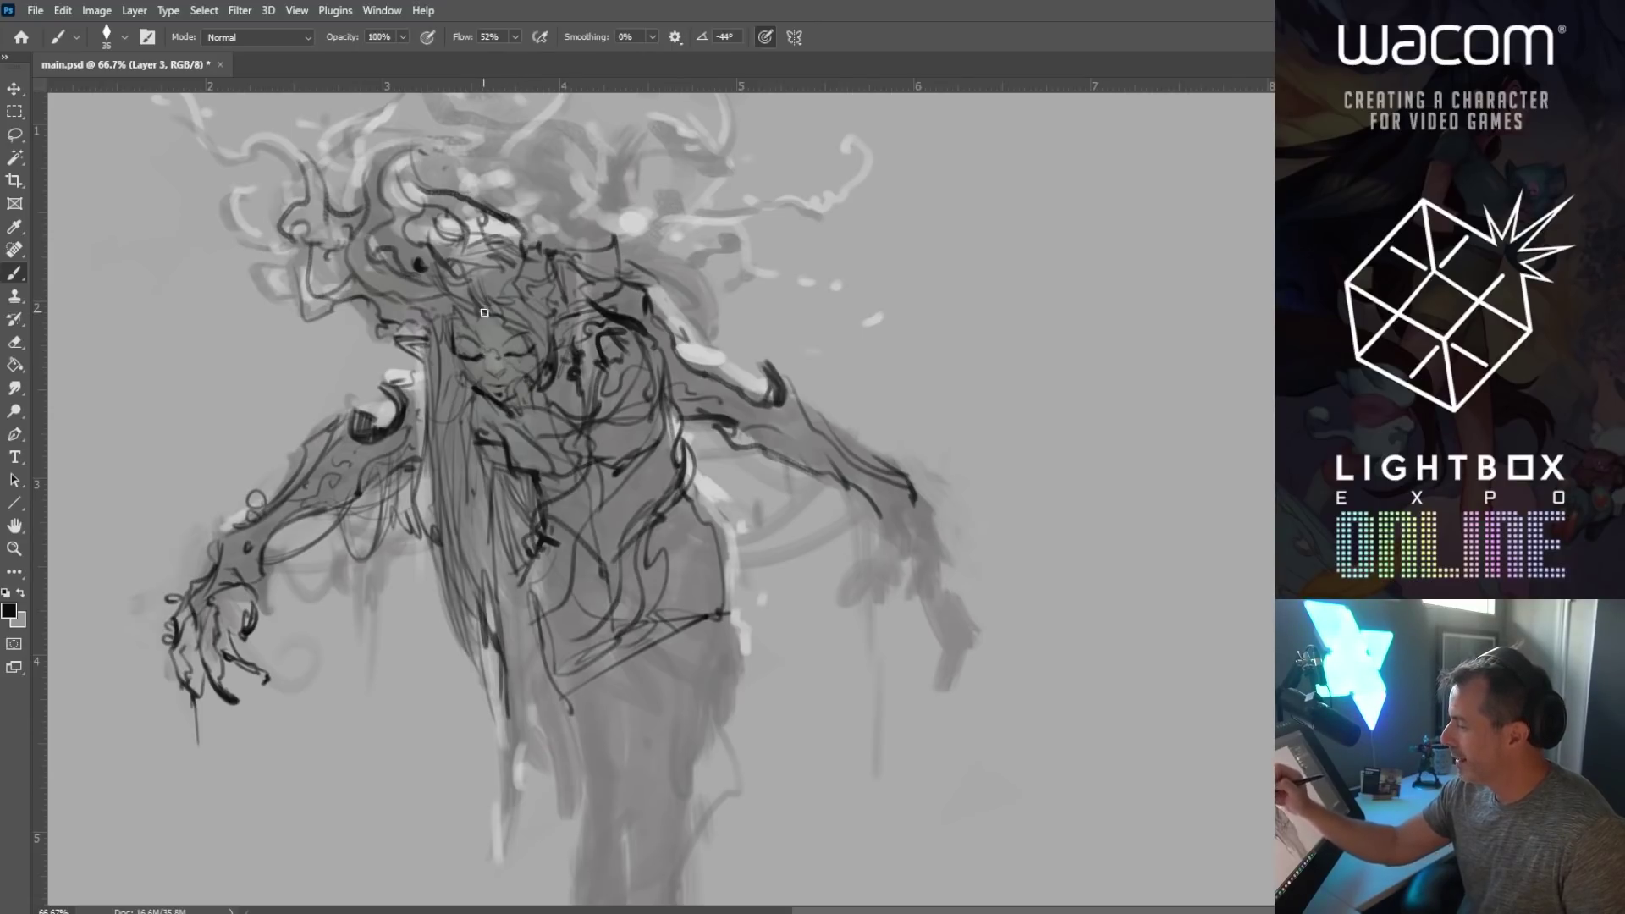
Step: Shade the area beneath the chin in black with the brush enlarged to 60 px
key(bracketleft)
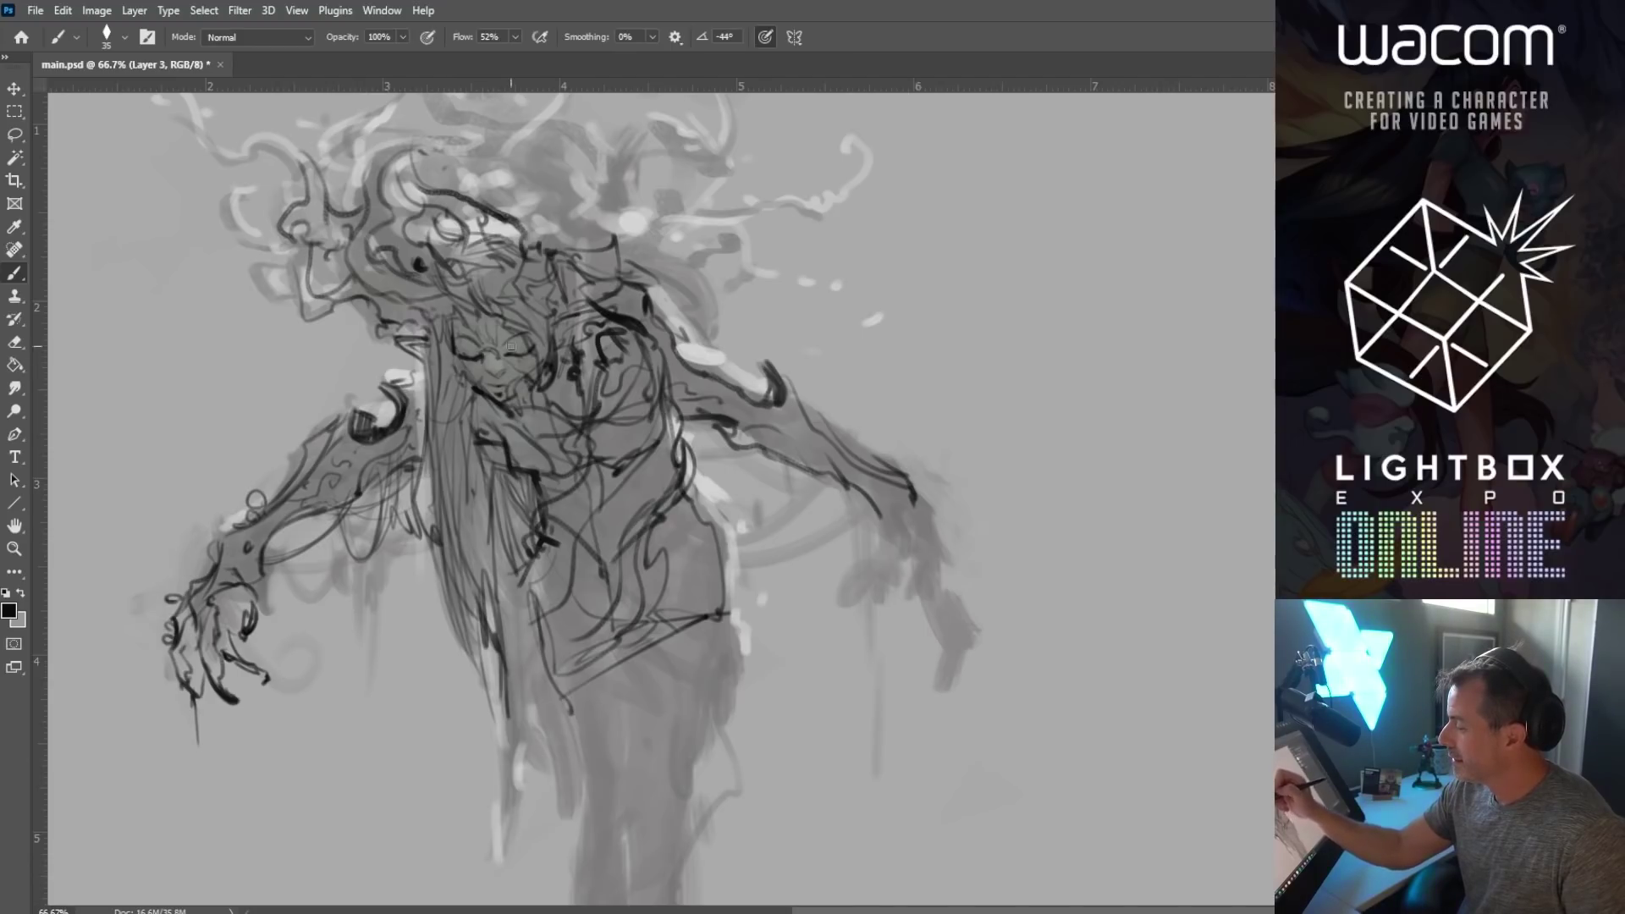
key(bracketright)
key(bracketright)
key(bracketright)
key(bracketright)
key(bracketright)
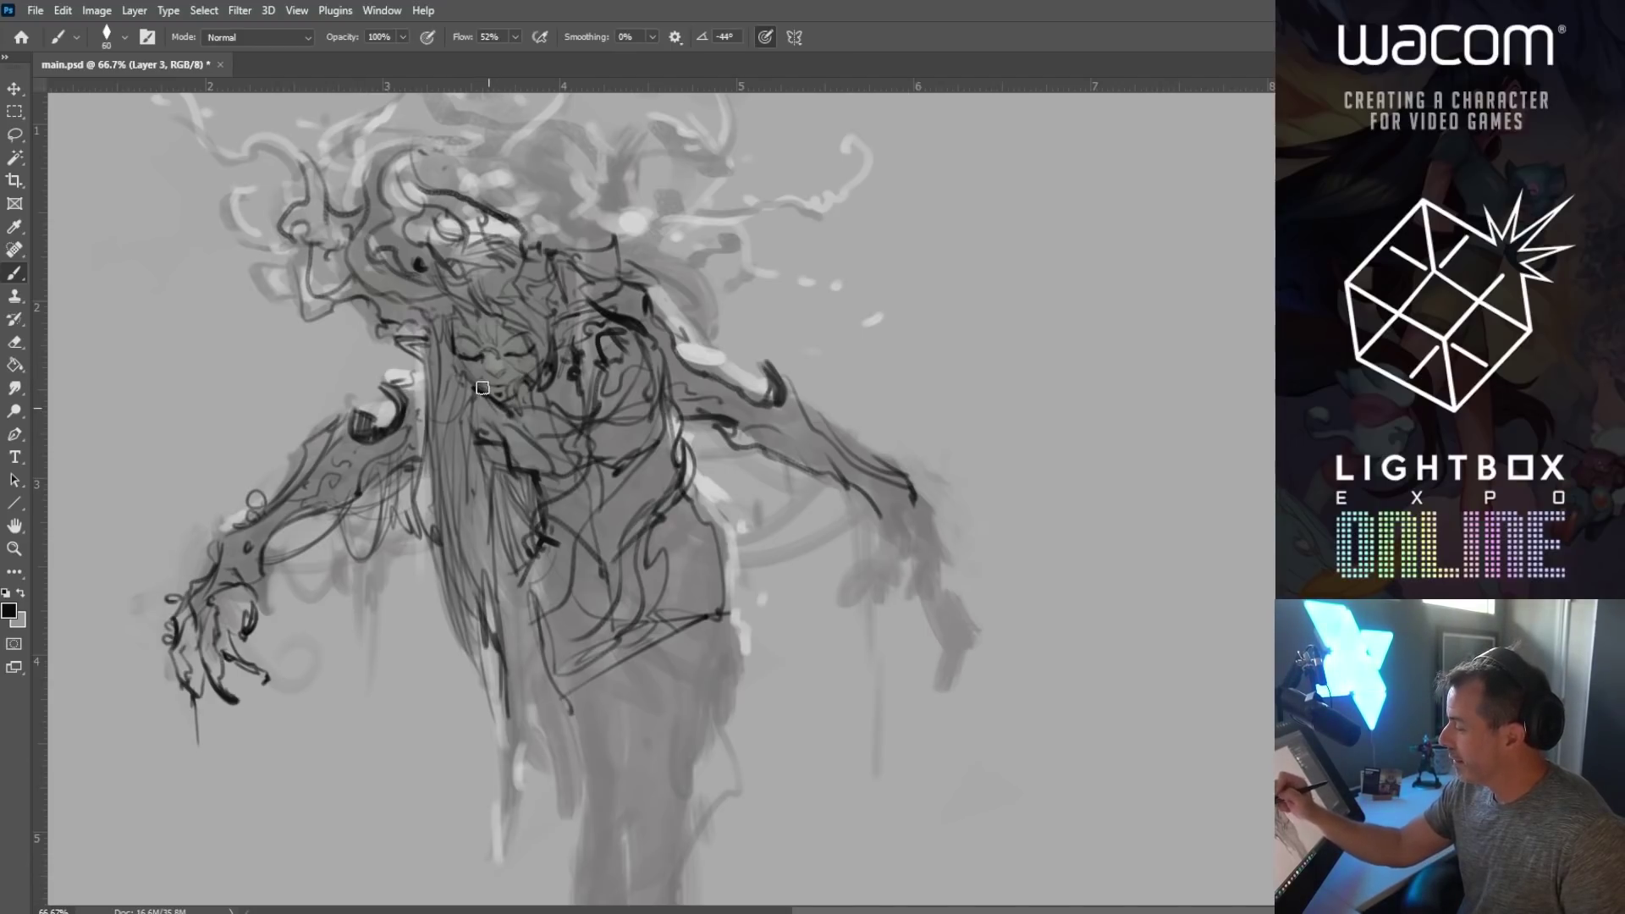
mouse_move(474, 396)
mouse_down()
mouse_move(500, 438)
mouse_move(534, 406)
mouse_up()
key(bracketleft)
key(bracketleft)
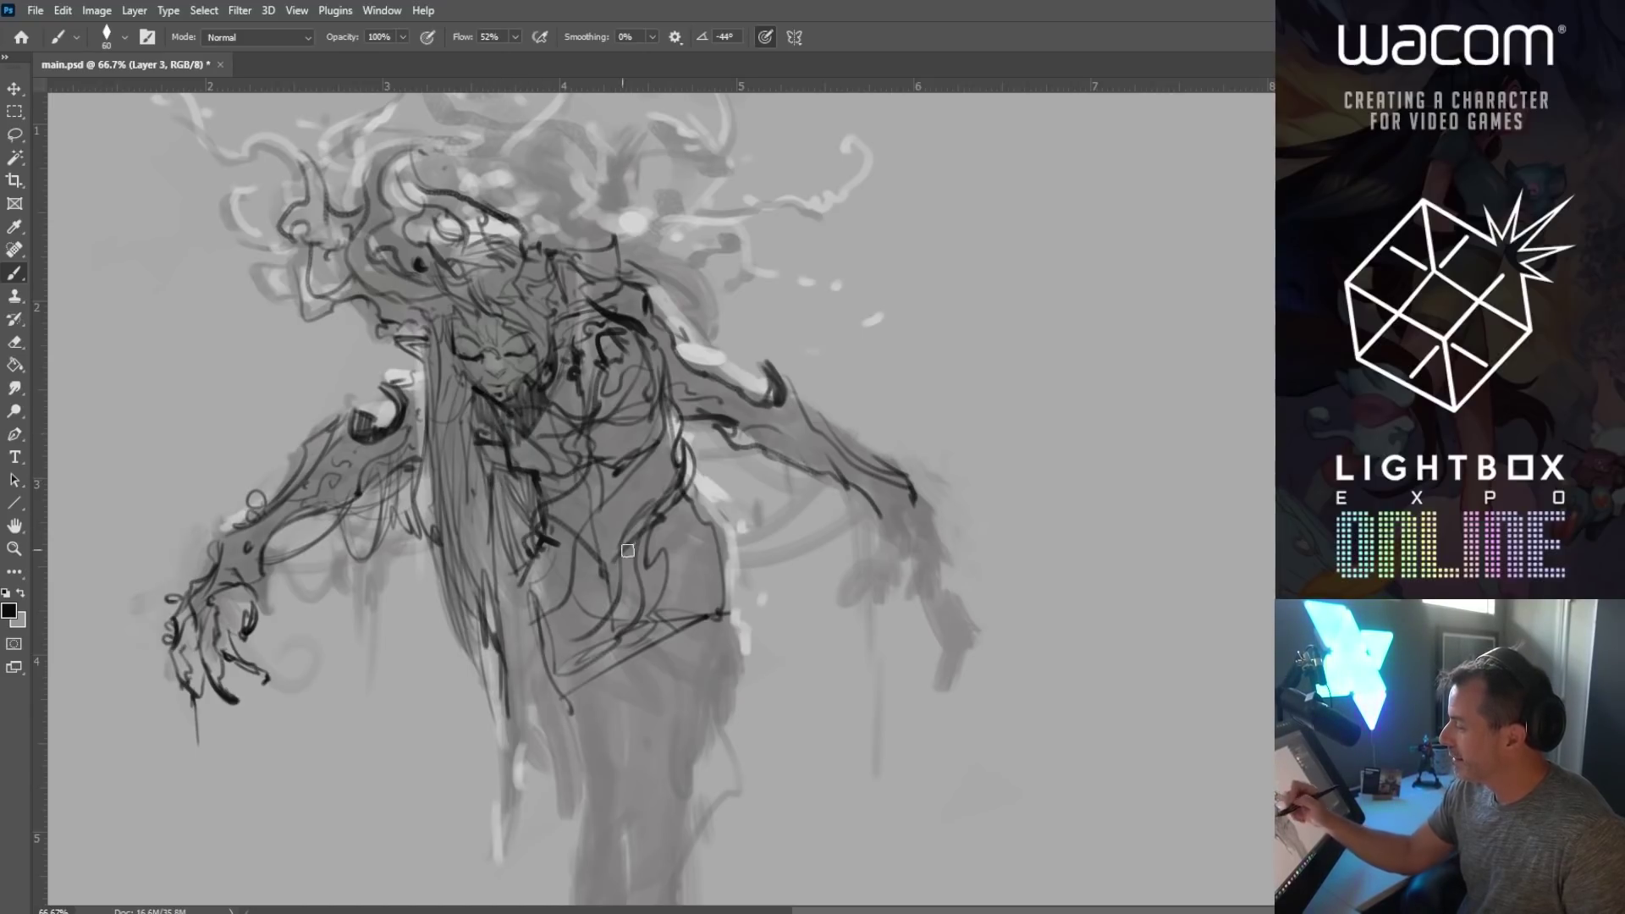
Step: Extend the long hair with tapered black strands hanging well below the hip on the figure's left side
drag(729, 669, 702, 607)
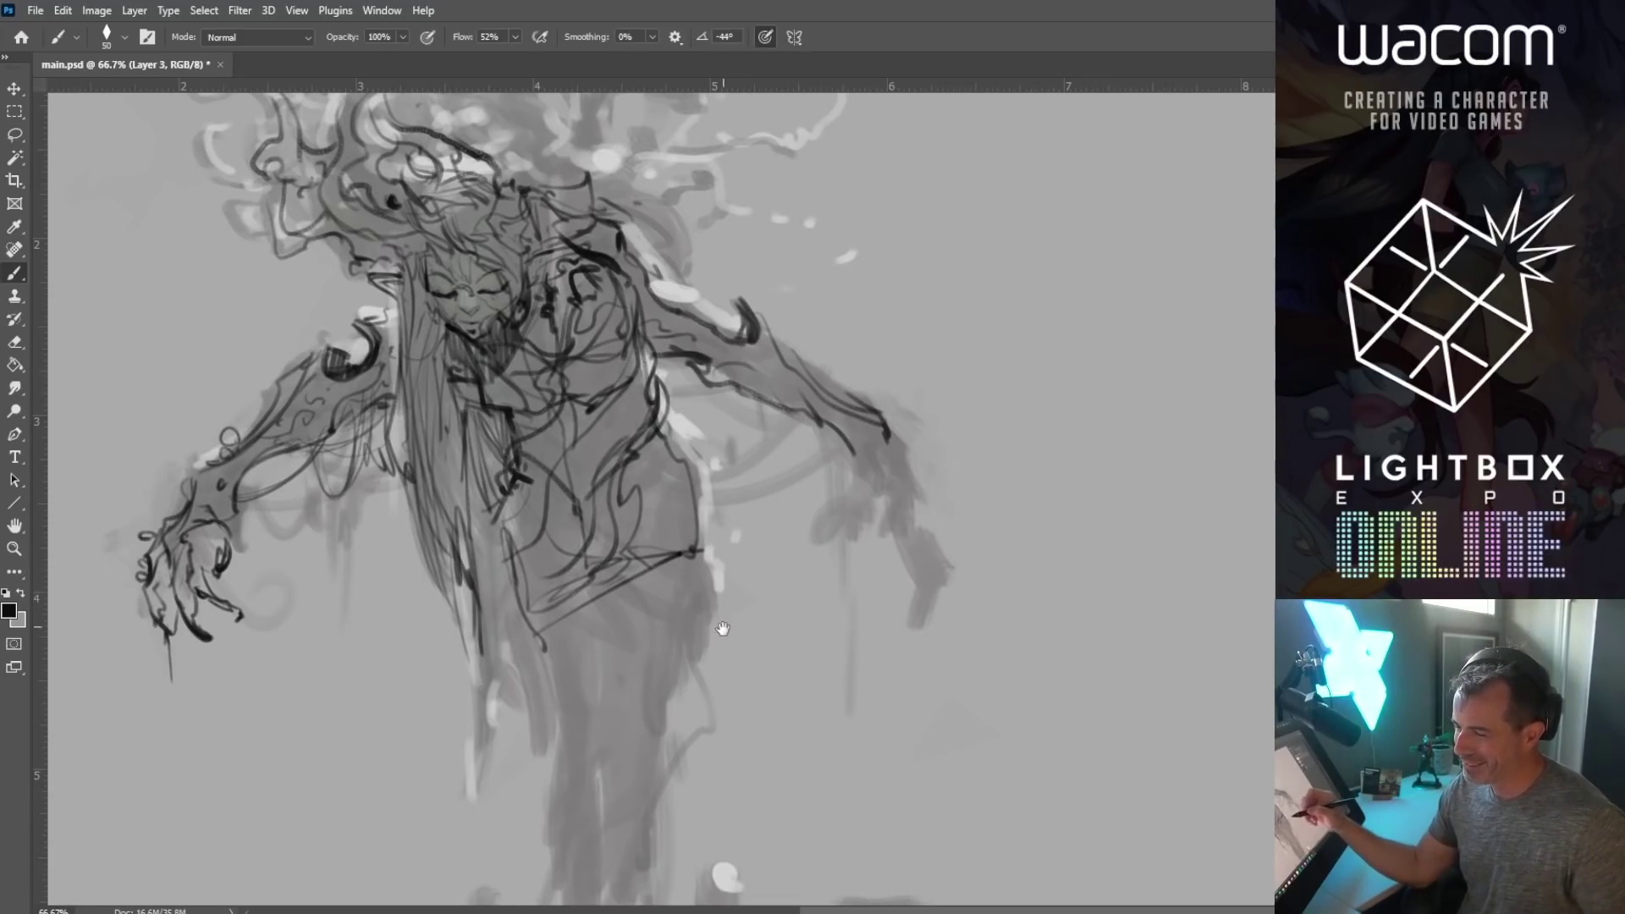
drag(718, 631, 689, 589)
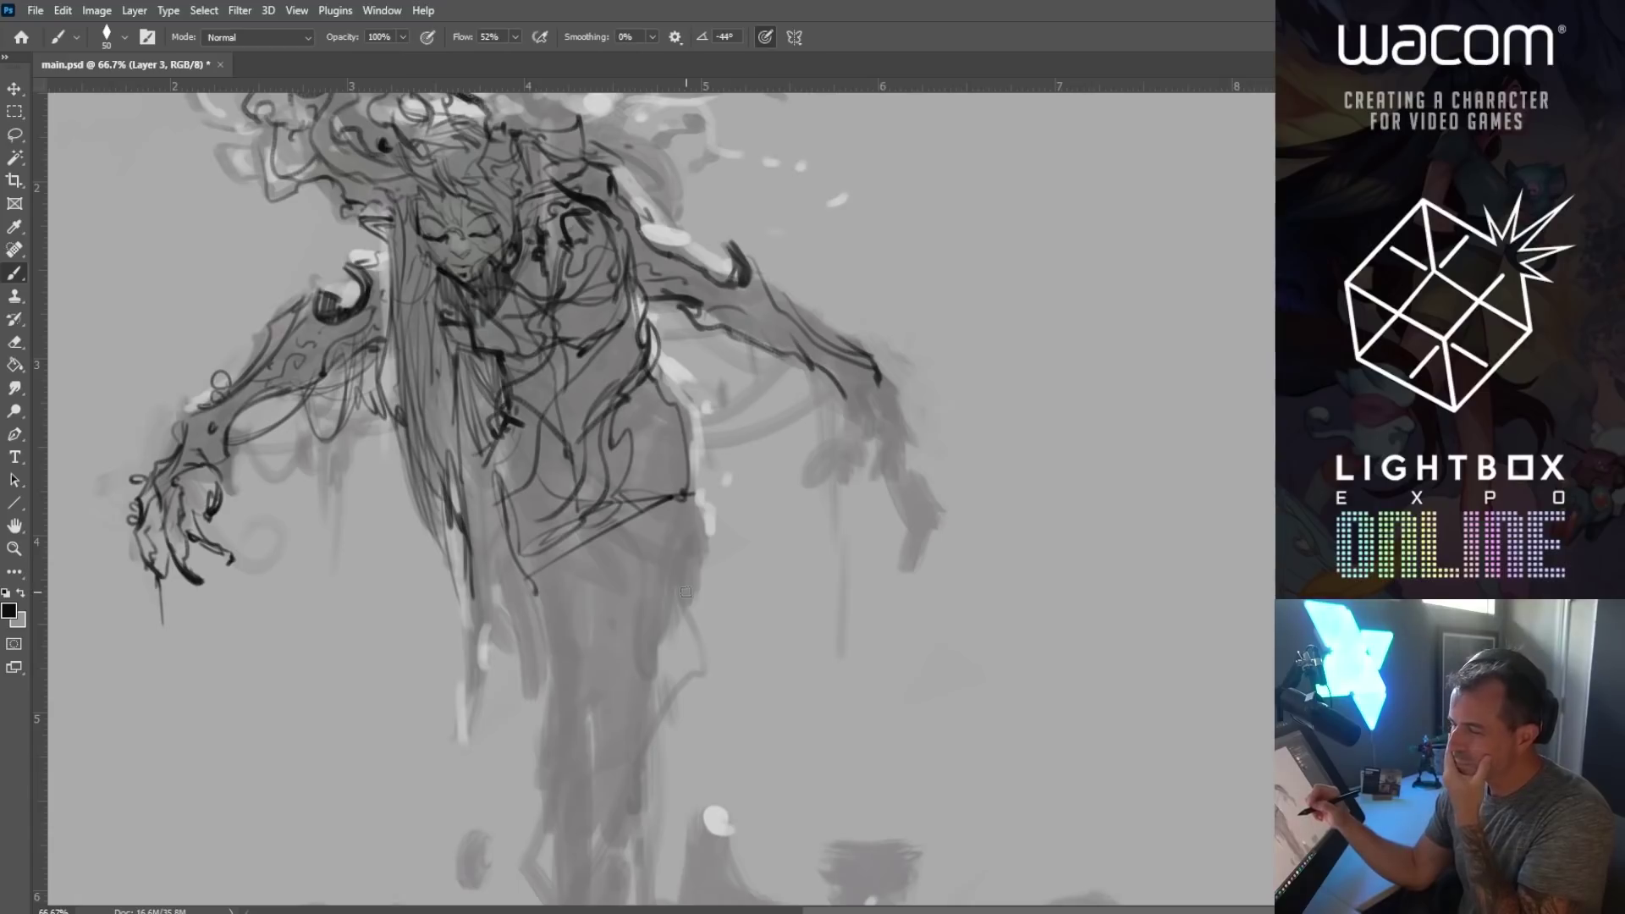
key(bracketleft)
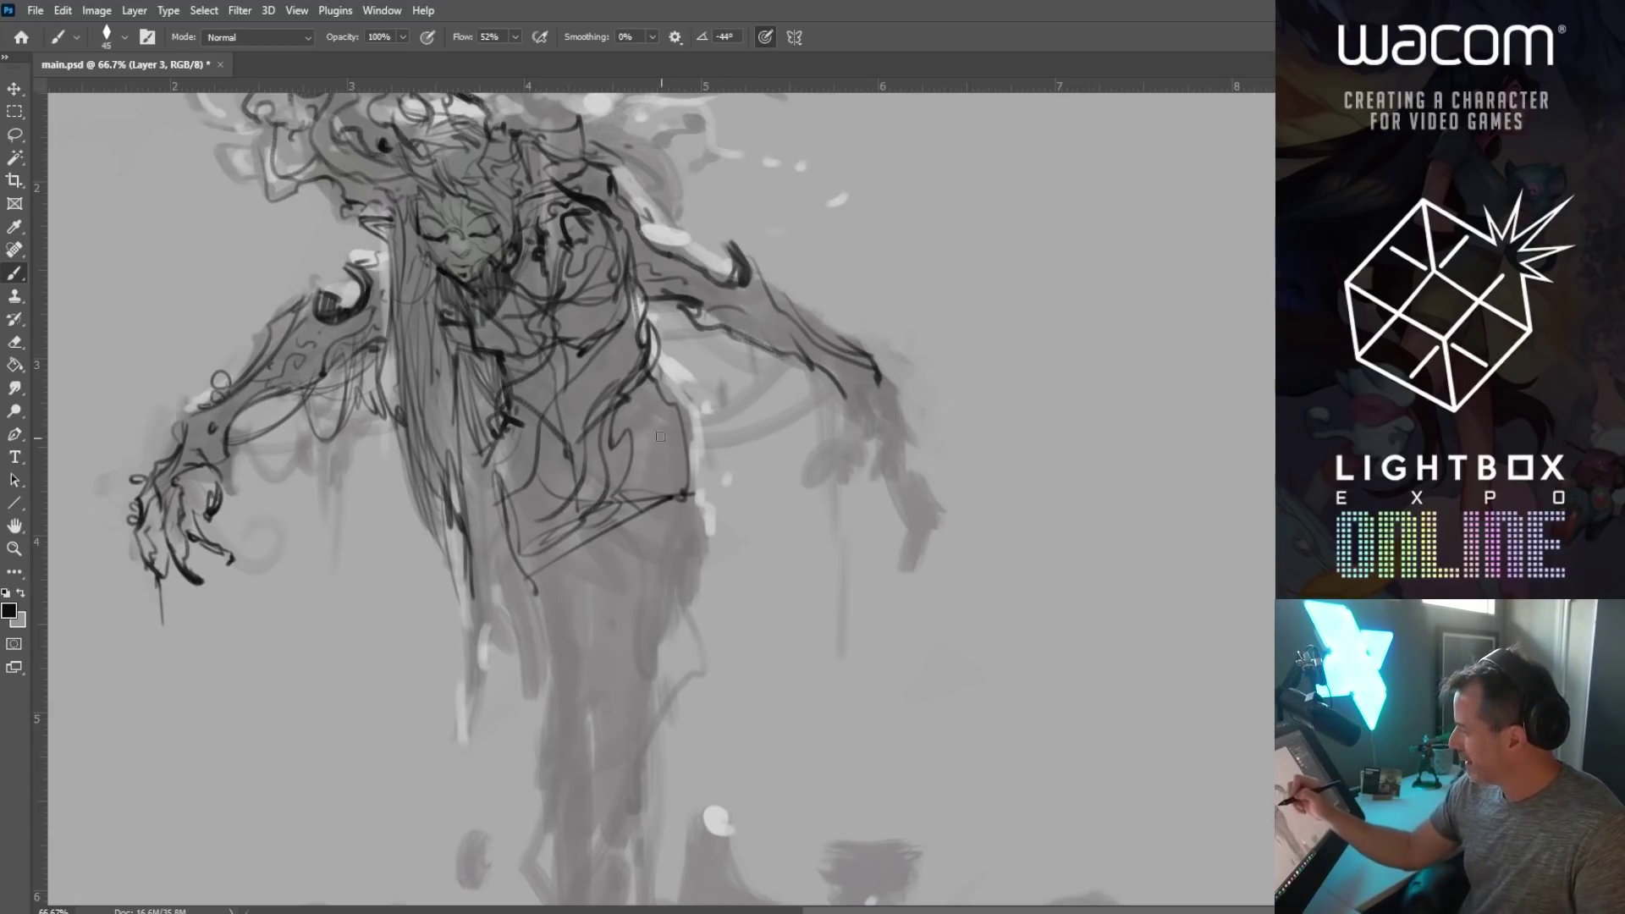
mouse_move(467, 500)
mouse_down()
mouse_move(511, 628)
mouse_move(501, 593)
mouse_move(480, 772)
mouse_move(471, 605)
mouse_move(474, 743)
mouse_up()
key(bracketright)
drag(506, 612, 530, 681)
key(bracketright)
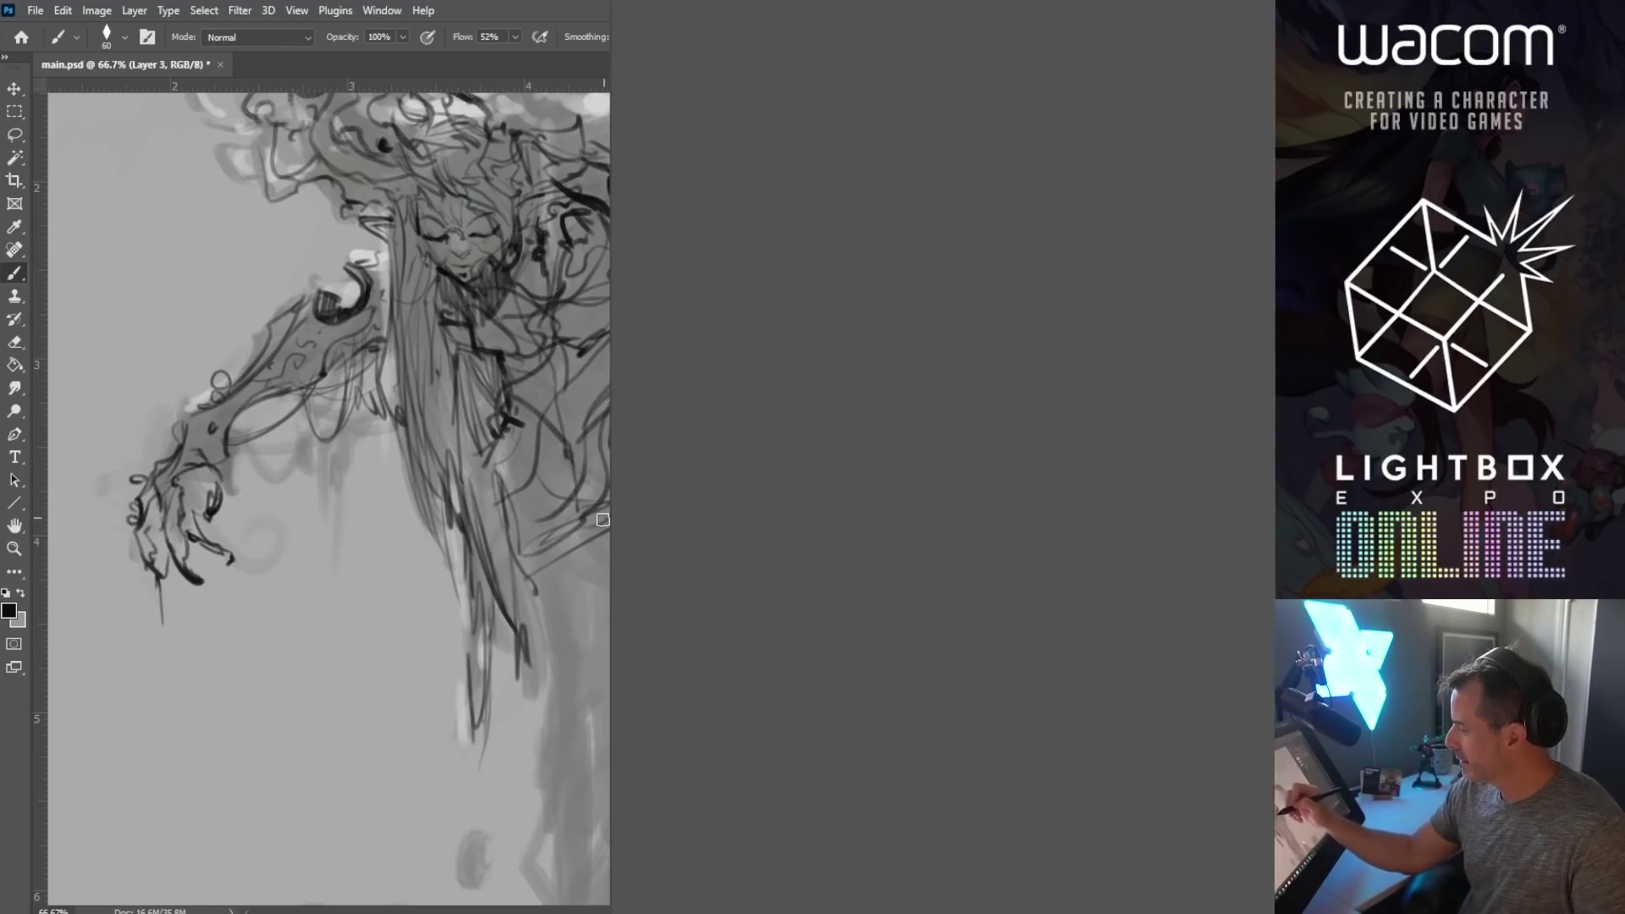
Step: Outline the right thigh below the skirt hem with an inner line and a curved outer contour meeting at the knee
mouse_move(582, 542)
mouse_down()
mouse_move(589, 640)
mouse_move(655, 618)
mouse_move(689, 537)
mouse_move(638, 739)
mouse_move(597, 721)
mouse_move(589, 546)
mouse_move(594, 757)
mouse_move(590, 563)
mouse_up()
key(bracketleft)
key(bracketleft)
key(bracketright)
key(bracketright)
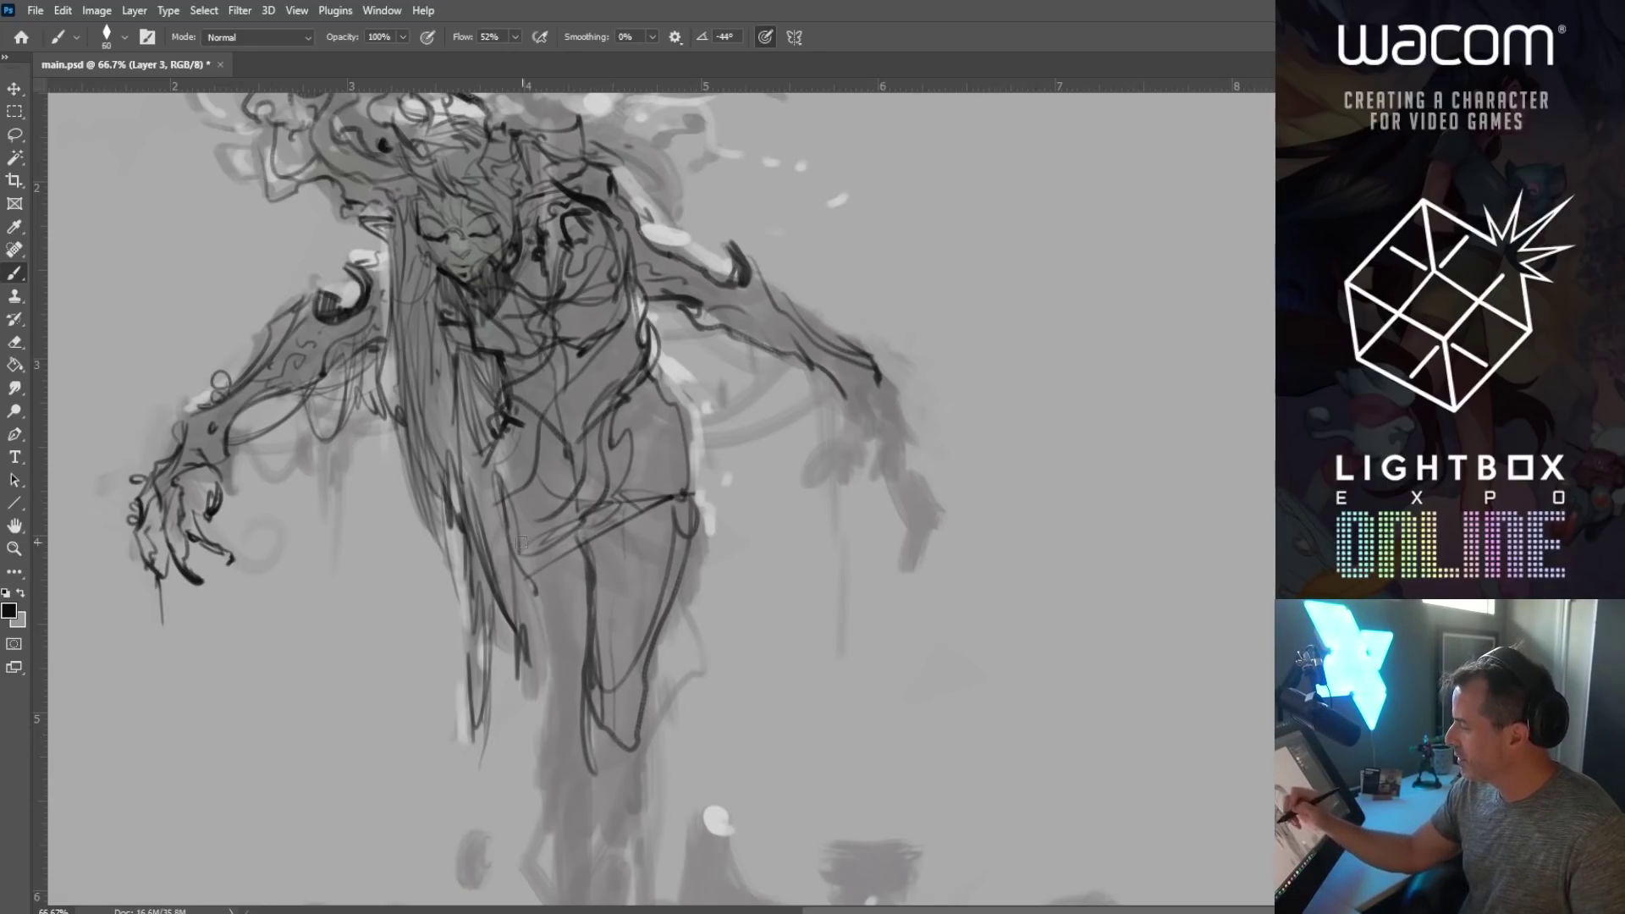
Step: Draw the other thigh's outer contour beside the hair, thicken the line between the legs and add pointed knee lines
drag(491, 474, 542, 648)
drag(521, 584, 563, 728)
drag(531, 611, 561, 772)
drag(584, 542, 603, 796)
mouse_move(605, 791)
mouse_down()
mouse_move(655, 646)
mouse_move(631, 811)
mouse_up()
drag(640, 751, 625, 813)
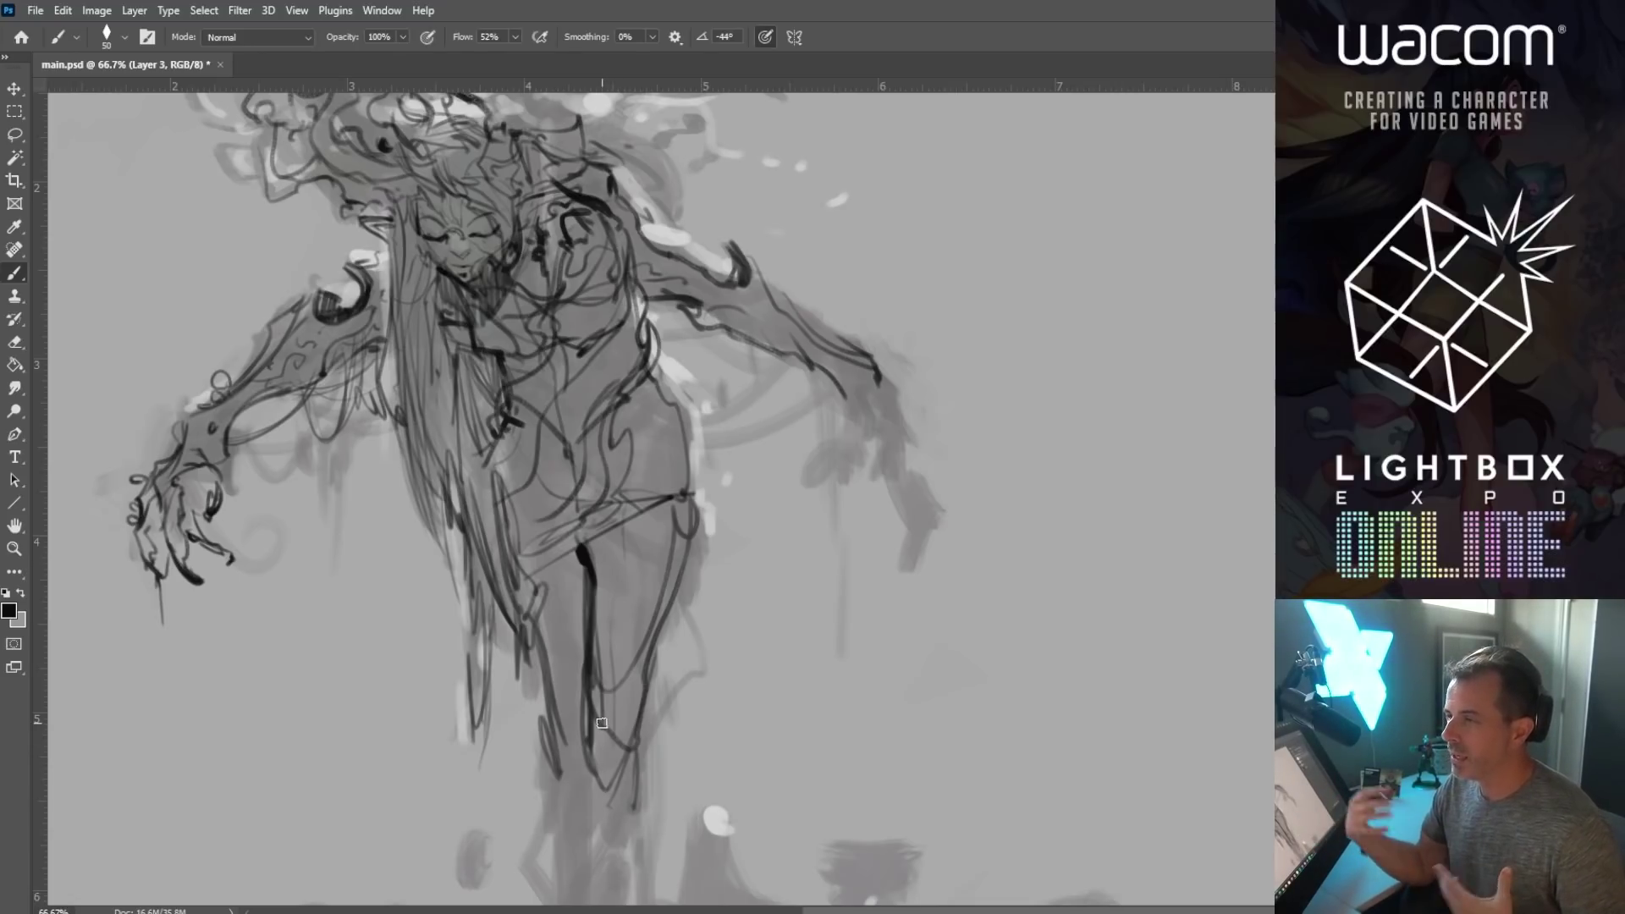
drag(669, 733, 652, 664)
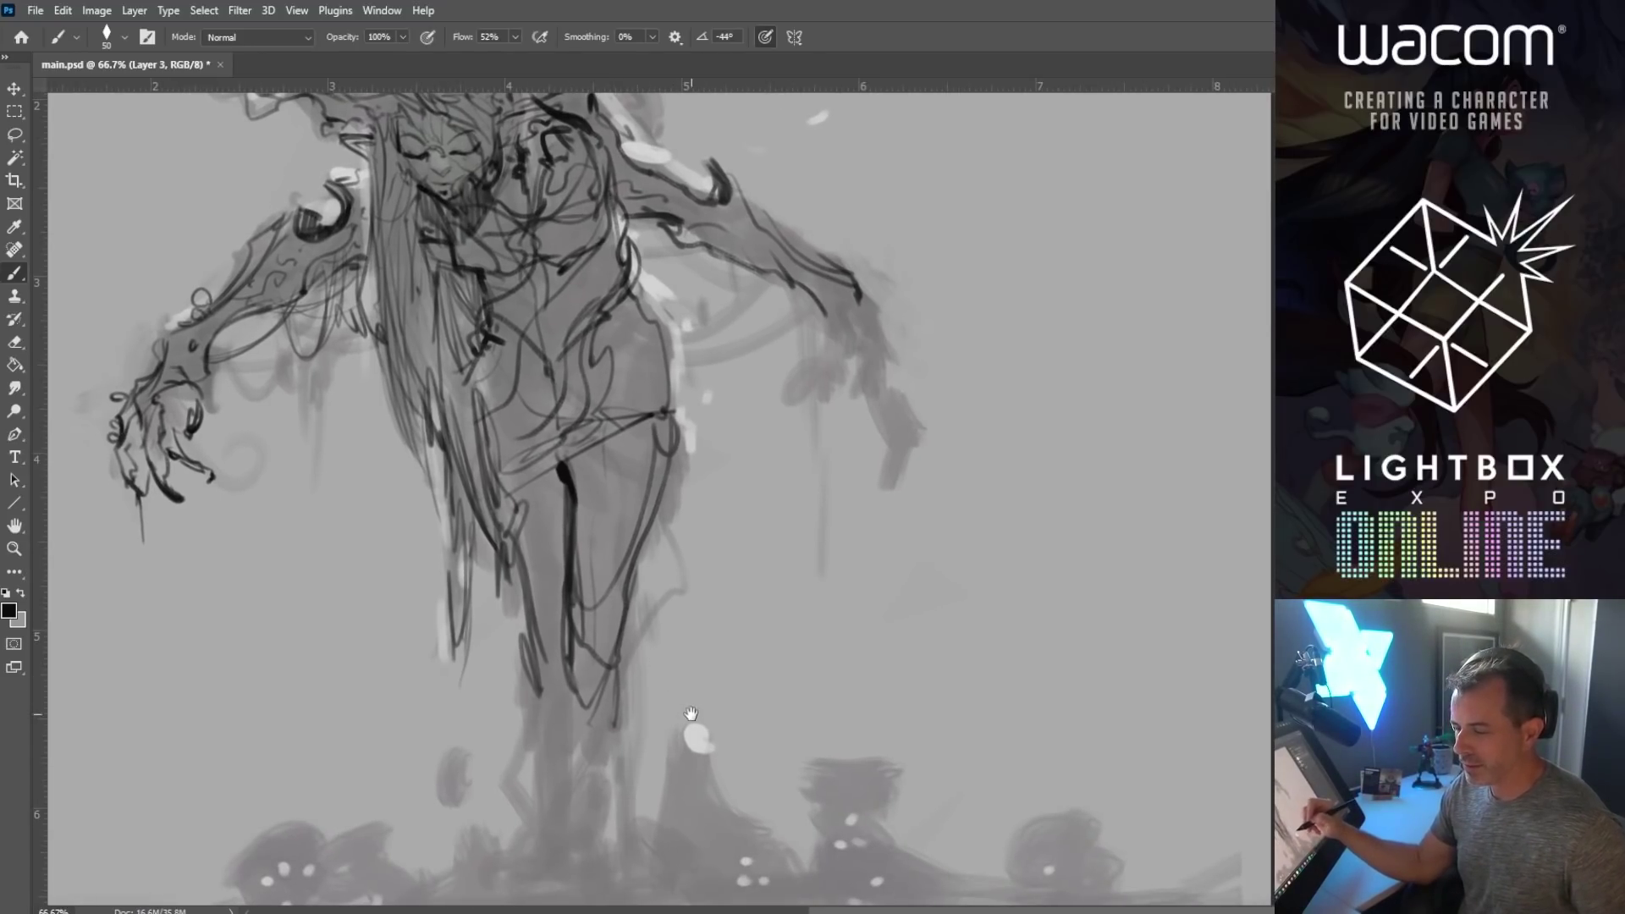
drag(681, 717, 673, 671)
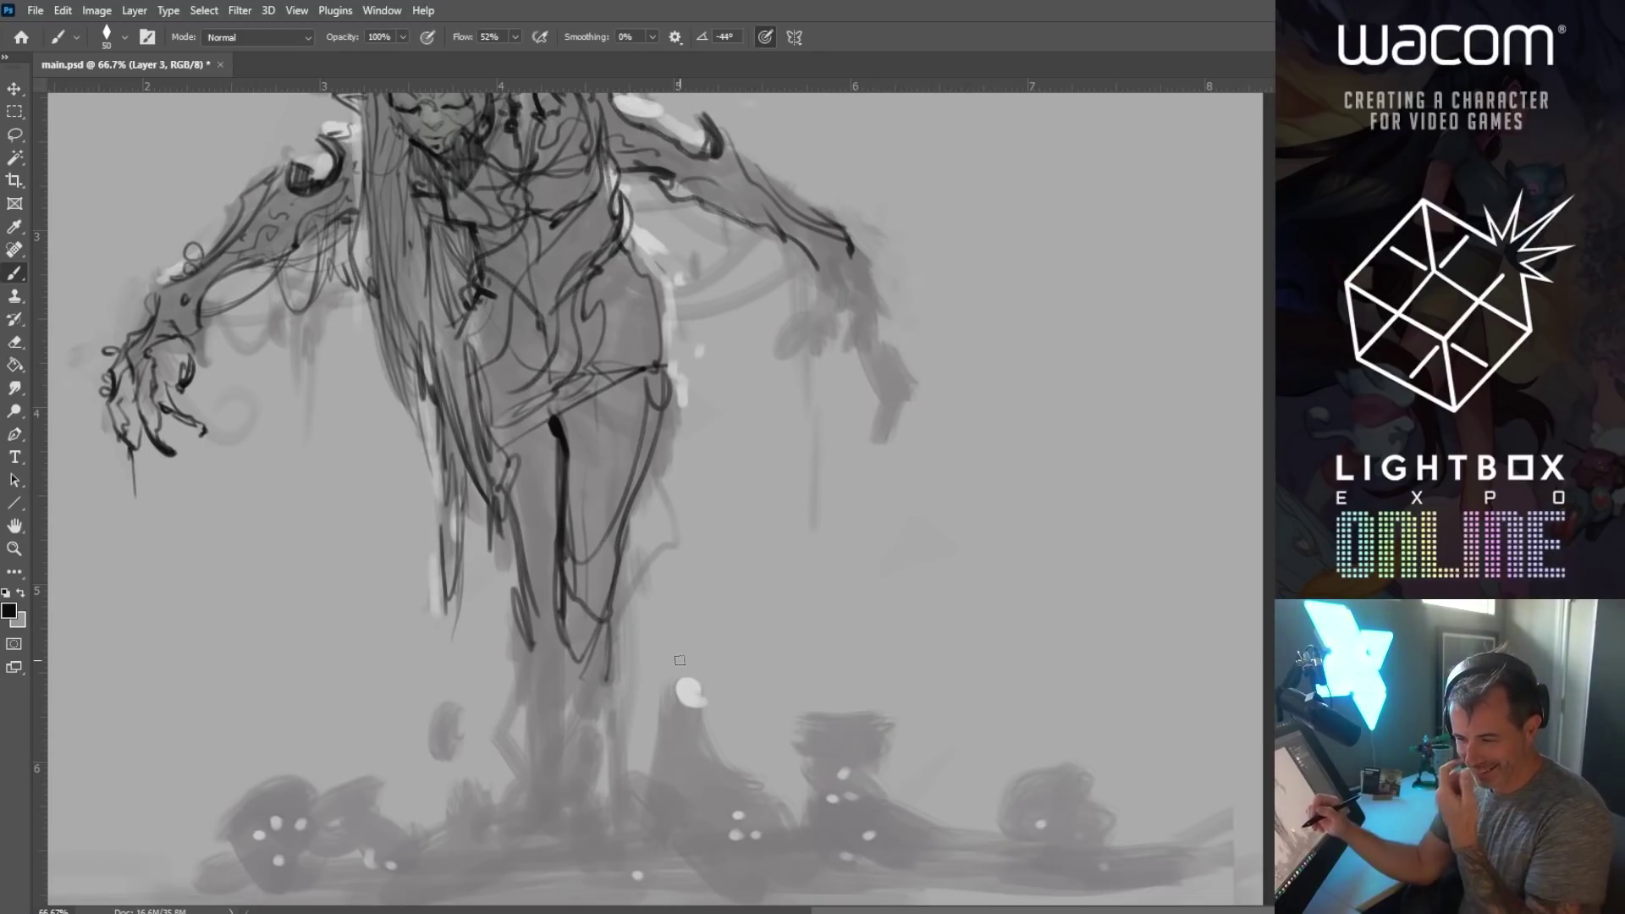
Step: Add dark accents to the hair near the ear and draw long vertical strands from beside the face over the torso
drag(640, 656, 670, 855)
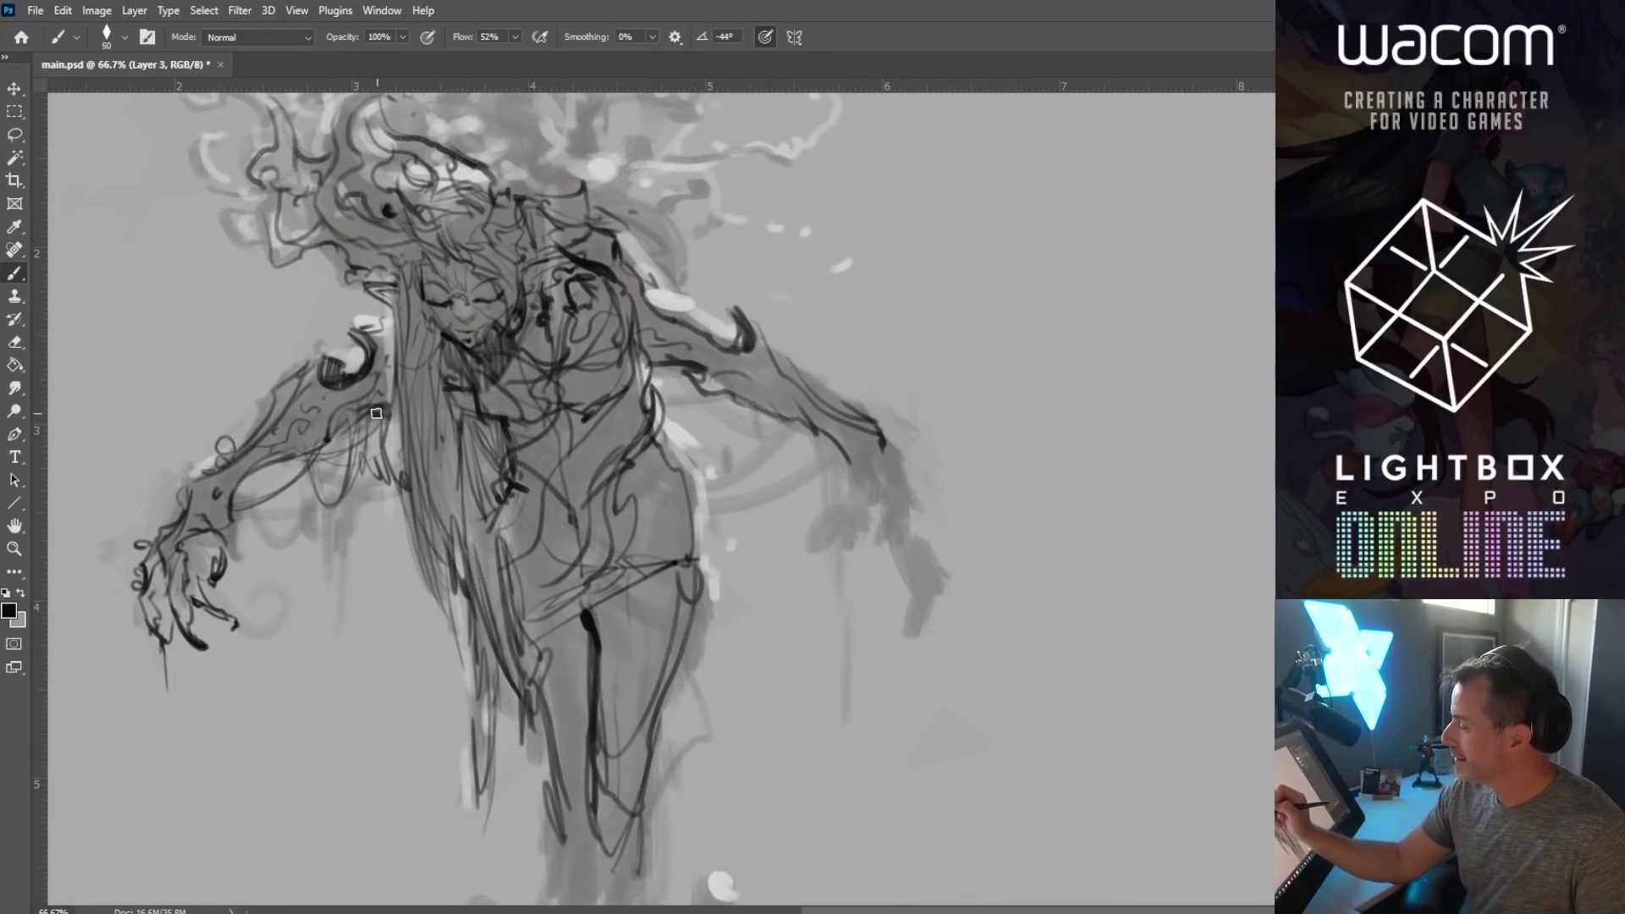
key(bracketleft)
key(bracketleft)
key(bracketleft)
mouse_move(395, 309)
mouse_down()
mouse_move(381, 357)
mouse_move(385, 298)
mouse_move(398, 343)
mouse_up()
key(bracketright)
key(bracketright)
drag(531, 253, 546, 414)
drag(539, 309, 558, 512)
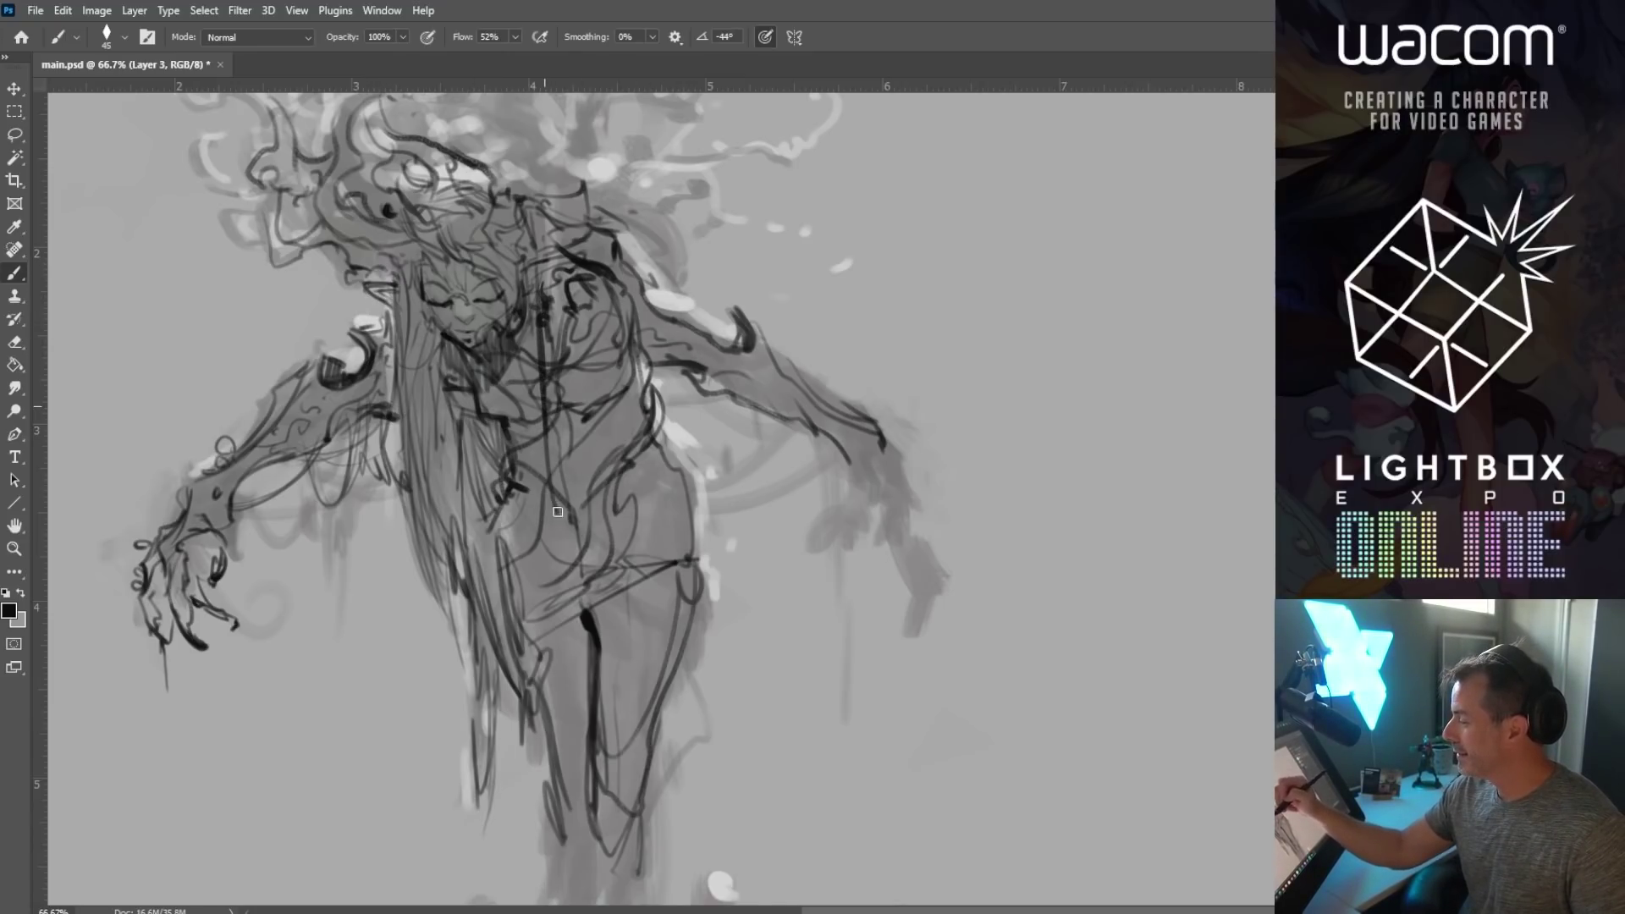
Step: Reinforce the right arm's contour from shoulder to wrist and outline the back of the hand
alt+click(546, 312)
key(bracketleft)
mouse_move(616, 247)
mouse_down()
mouse_move(703, 352)
mouse_move(756, 322)
mouse_move(771, 355)
mouse_move(759, 394)
mouse_move(875, 472)
mouse_move(878, 455)
mouse_move(884, 533)
mouse_up()
key(bracketright)
key(bracketright)
drag(900, 458, 906, 521)
mouse_move(899, 512)
mouse_down()
mouse_move(935, 554)
mouse_move(915, 549)
mouse_move(936, 532)
mouse_up()
Step: Draw the gnarled, curled fingers with pointed claws on the right hand
mouse_move(925, 521)
mouse_down()
mouse_move(944, 585)
mouse_move(906, 544)
mouse_move(928, 595)
mouse_move(900, 642)
mouse_move(943, 616)
mouse_up()
key(bracketleft)
drag(942, 575, 871, 597)
key(bracketright)
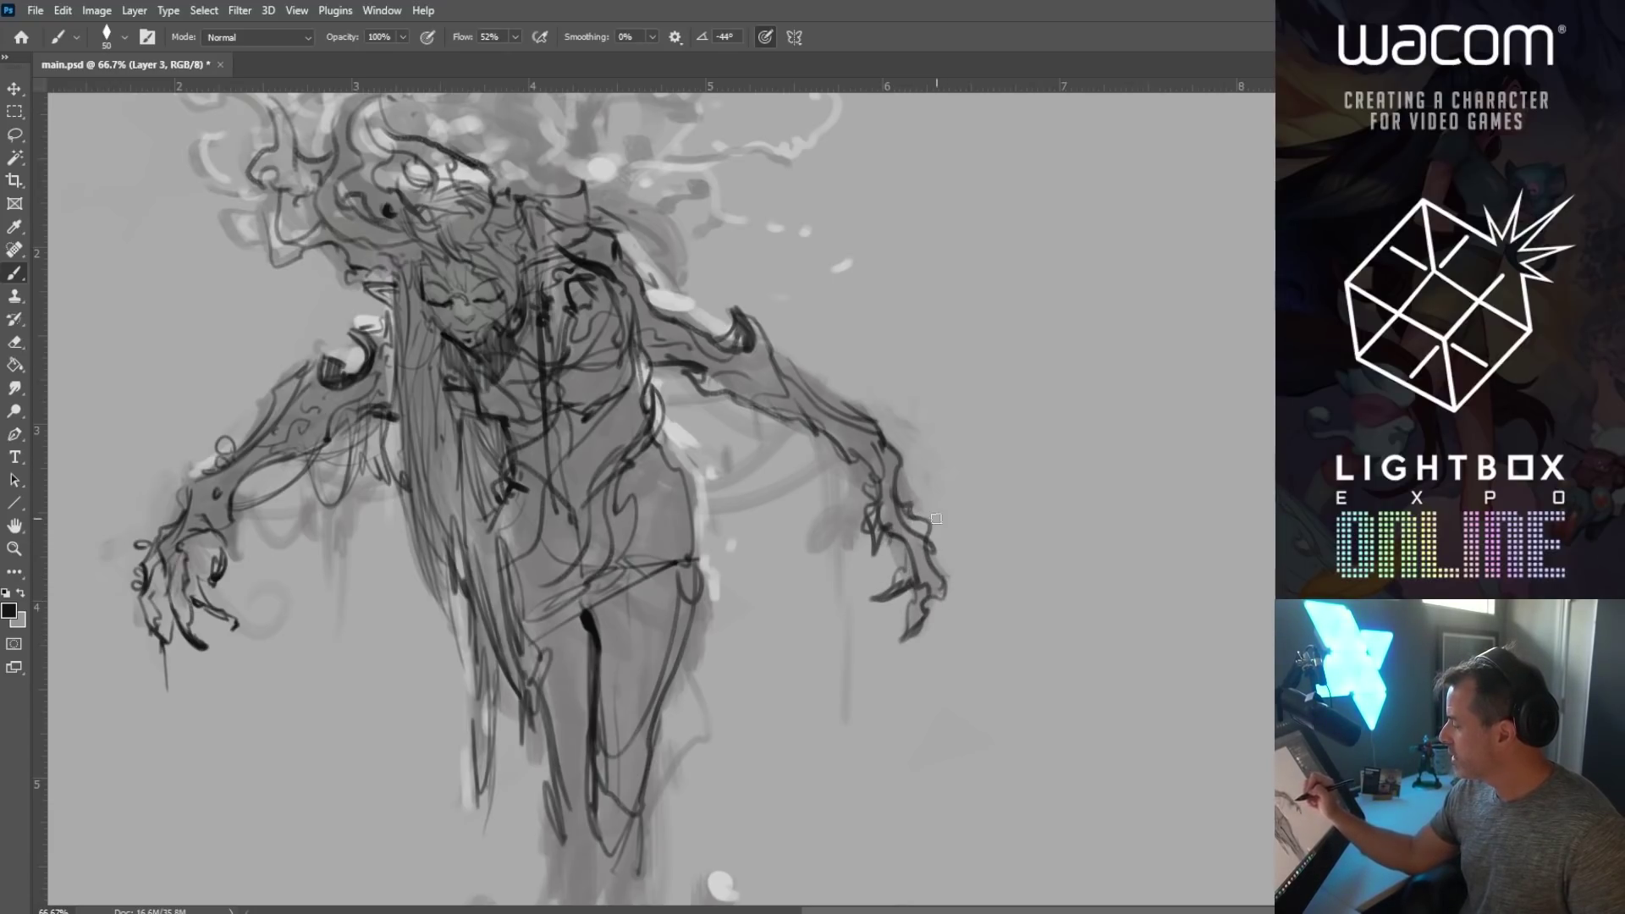
mouse_move(880, 500)
mouse_down()
mouse_move(853, 587)
mouse_move(888, 527)
mouse_move(897, 540)
mouse_move(853, 542)
mouse_move(851, 584)
mouse_up()
mouse_move(910, 532)
mouse_down()
mouse_move(859, 588)
mouse_move(915, 599)
mouse_up()
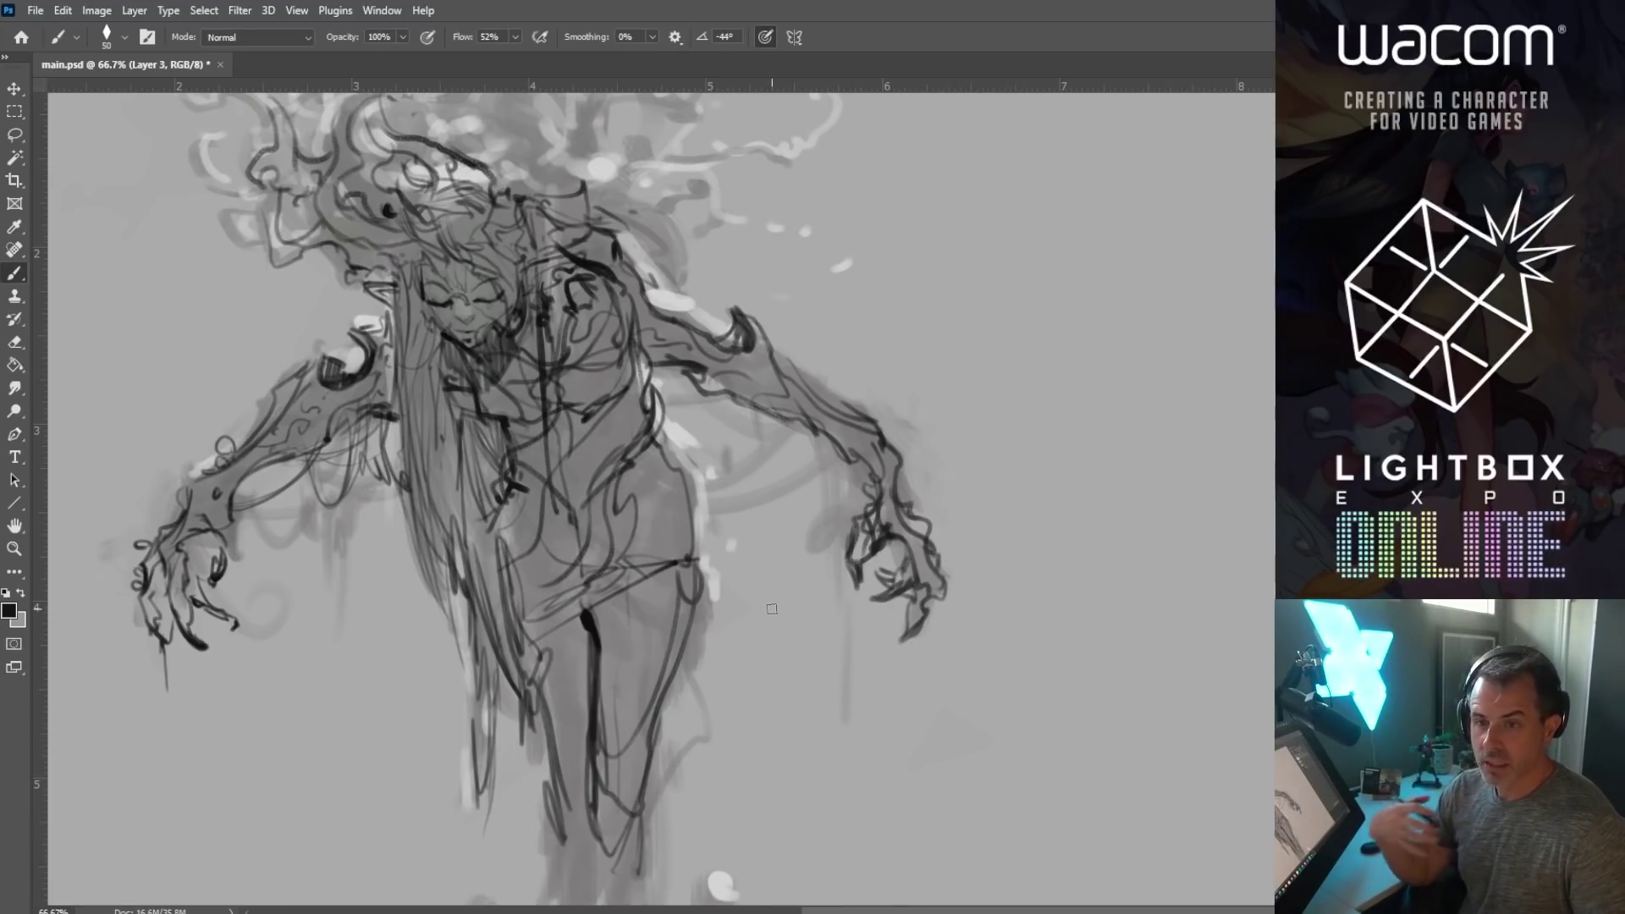
Step: Draw a twisting, flame-tipped branch and a large curled horn rising from the top of the head
mouse_move(754, 490)
mouse_down()
mouse_move(805, 600)
mouse_move(804, 660)
mouse_up()
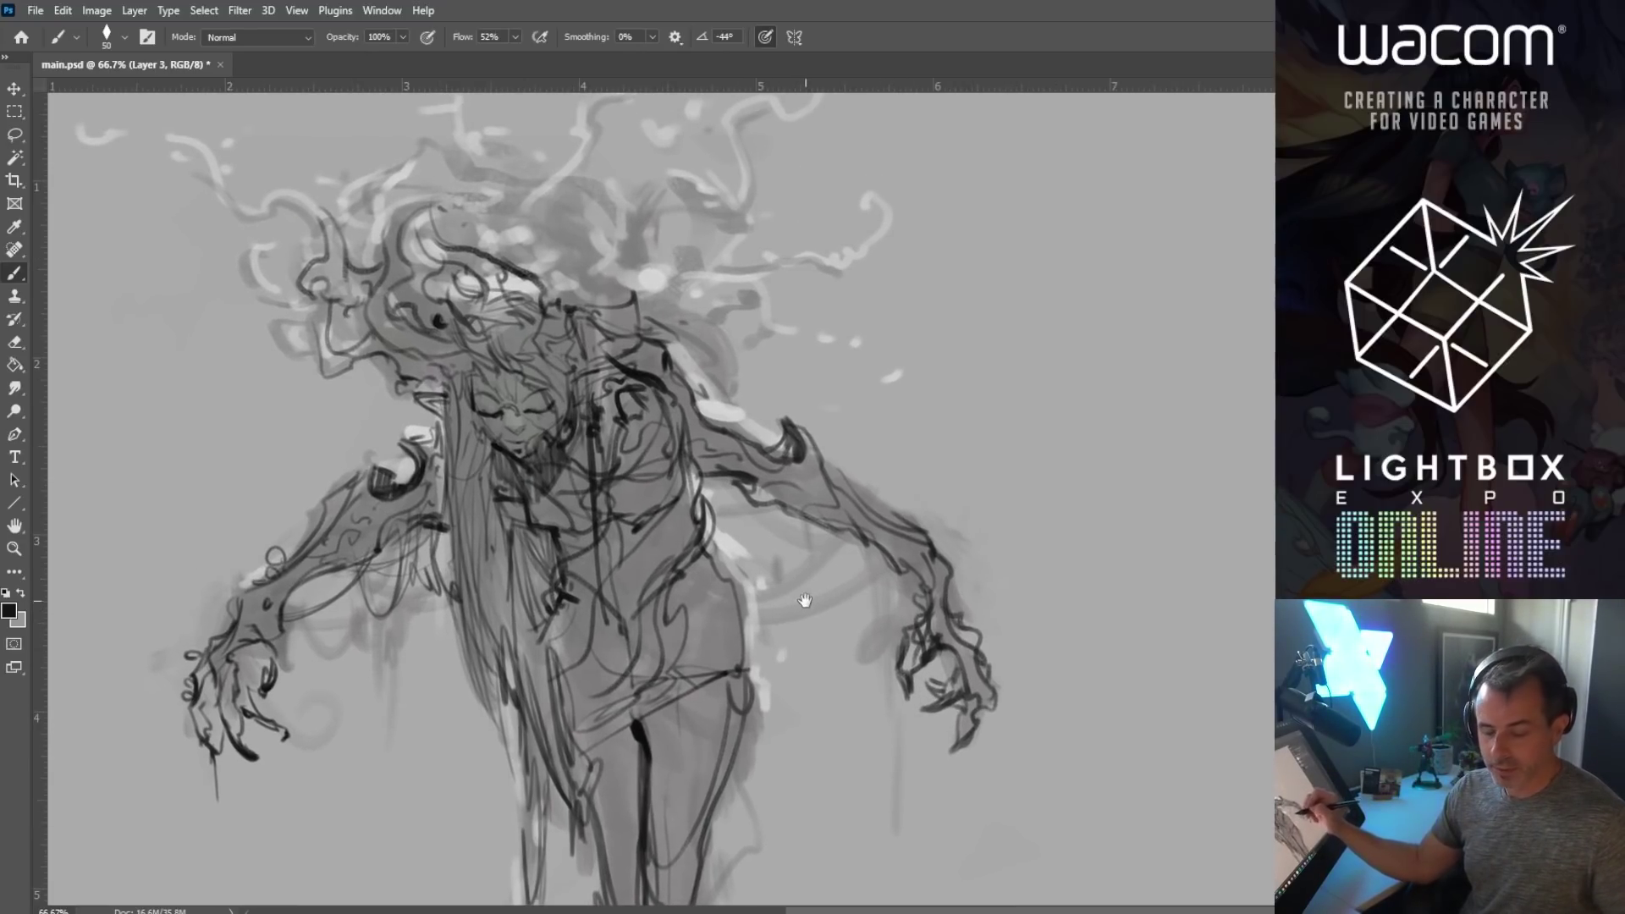
drag(510, 358, 495, 222)
mouse_move(478, 328)
mouse_down()
mouse_move(470, 254)
mouse_move(489, 163)
mouse_move(496, 226)
mouse_up()
key(bracketright)
mouse_move(548, 339)
mouse_down()
mouse_move(544, 270)
mouse_move(593, 262)
mouse_move(558, 305)
mouse_move(578, 285)
mouse_move(507, 306)
mouse_move(508, 270)
mouse_up()
key(bracketright)
mouse_move(512, 254)
mouse_down()
mouse_move(590, 229)
mouse_move(605, 267)
mouse_move(565, 296)
mouse_move(614, 303)
mouse_up()
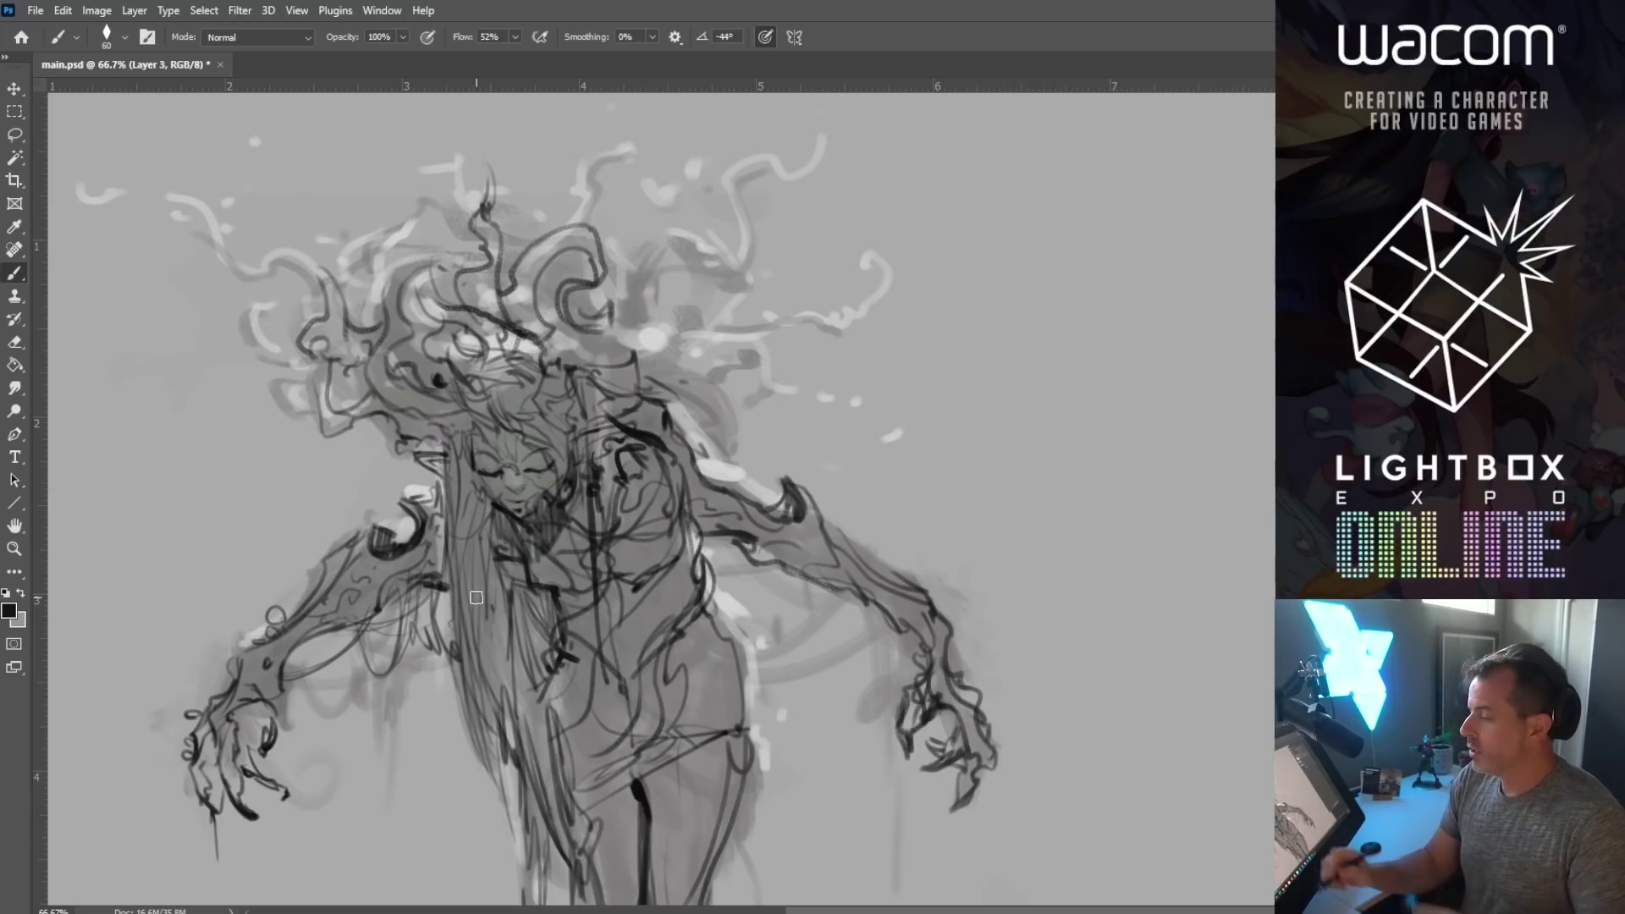
Step: Sketch hanging strands and looping drapes beneath the left arm, with a faint long curve sweeping below them
drag(563, 679, 685, 573)
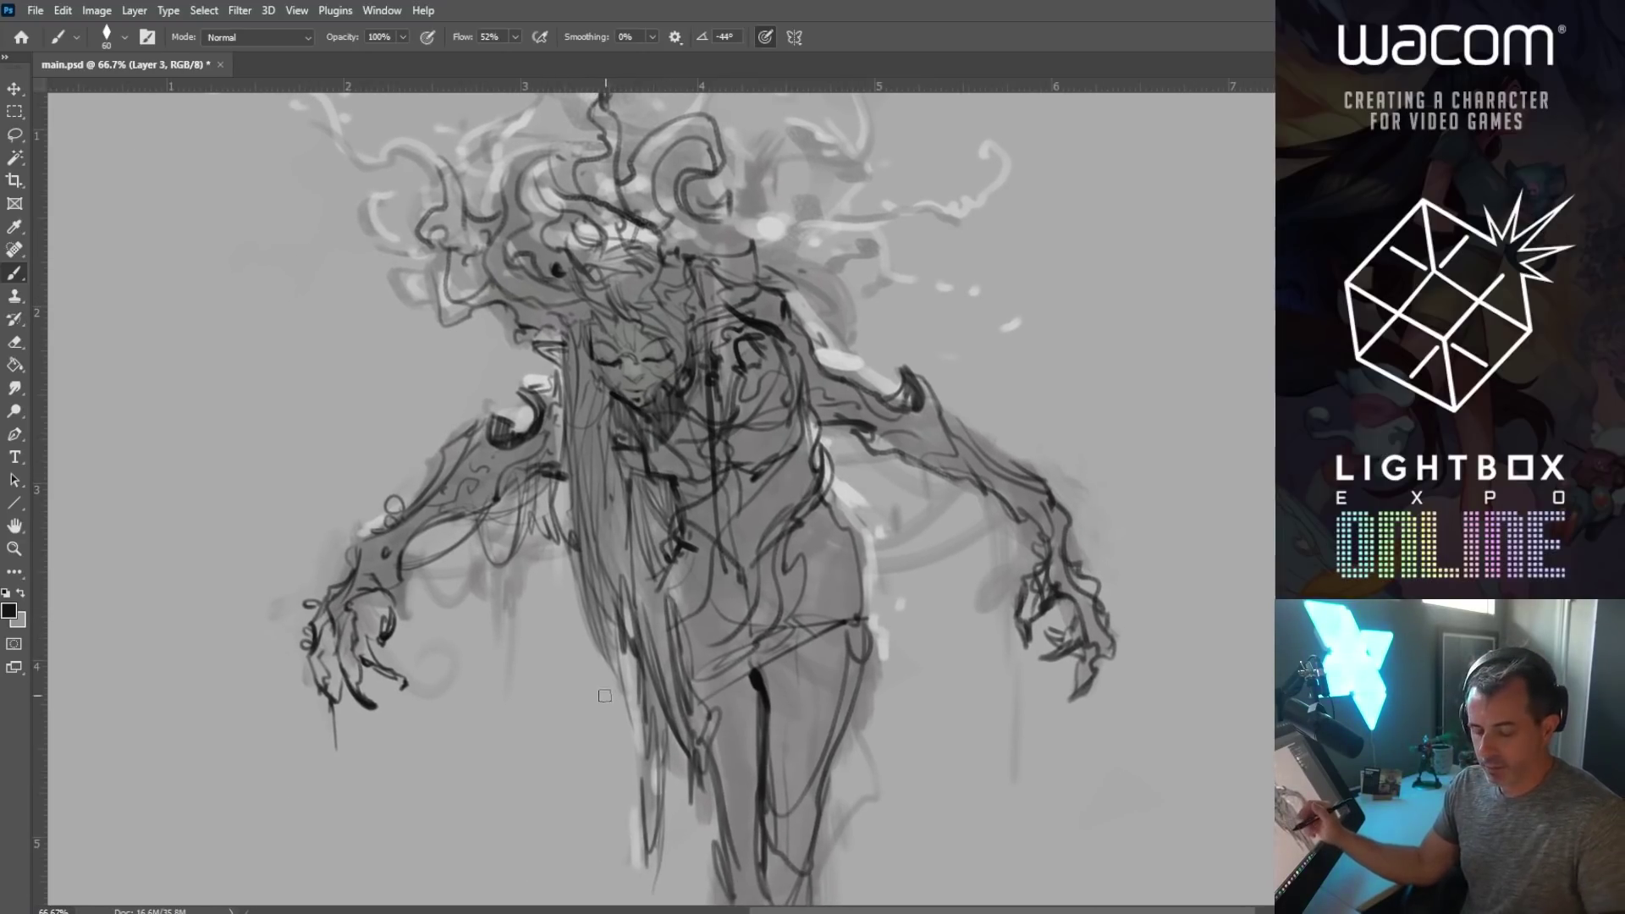
mouse_move(447, 582)
mouse_down()
mouse_move(409, 582)
mouse_move(391, 549)
mouse_up()
mouse_move(491, 645)
mouse_down()
mouse_move(487, 524)
mouse_move(523, 540)
mouse_up()
mouse_move(584, 612)
mouse_down()
mouse_move(574, 677)
mouse_move(628, 553)
mouse_up()
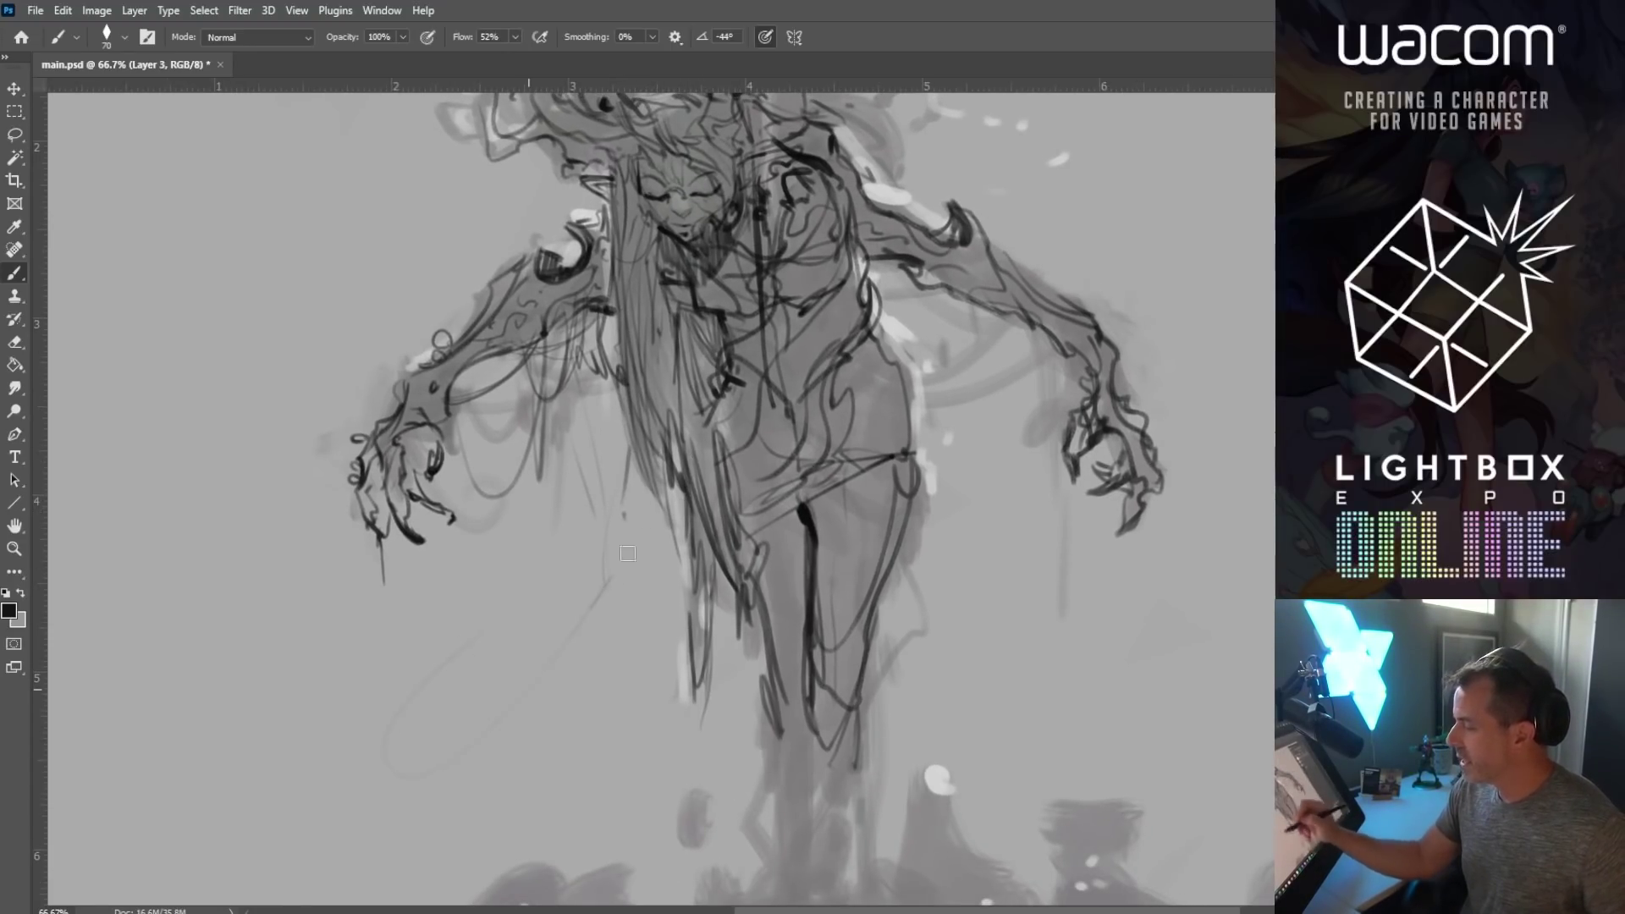
mouse_move(588, 495)
mouse_down()
mouse_move(481, 610)
mouse_move(443, 725)
mouse_move(410, 728)
mouse_up()
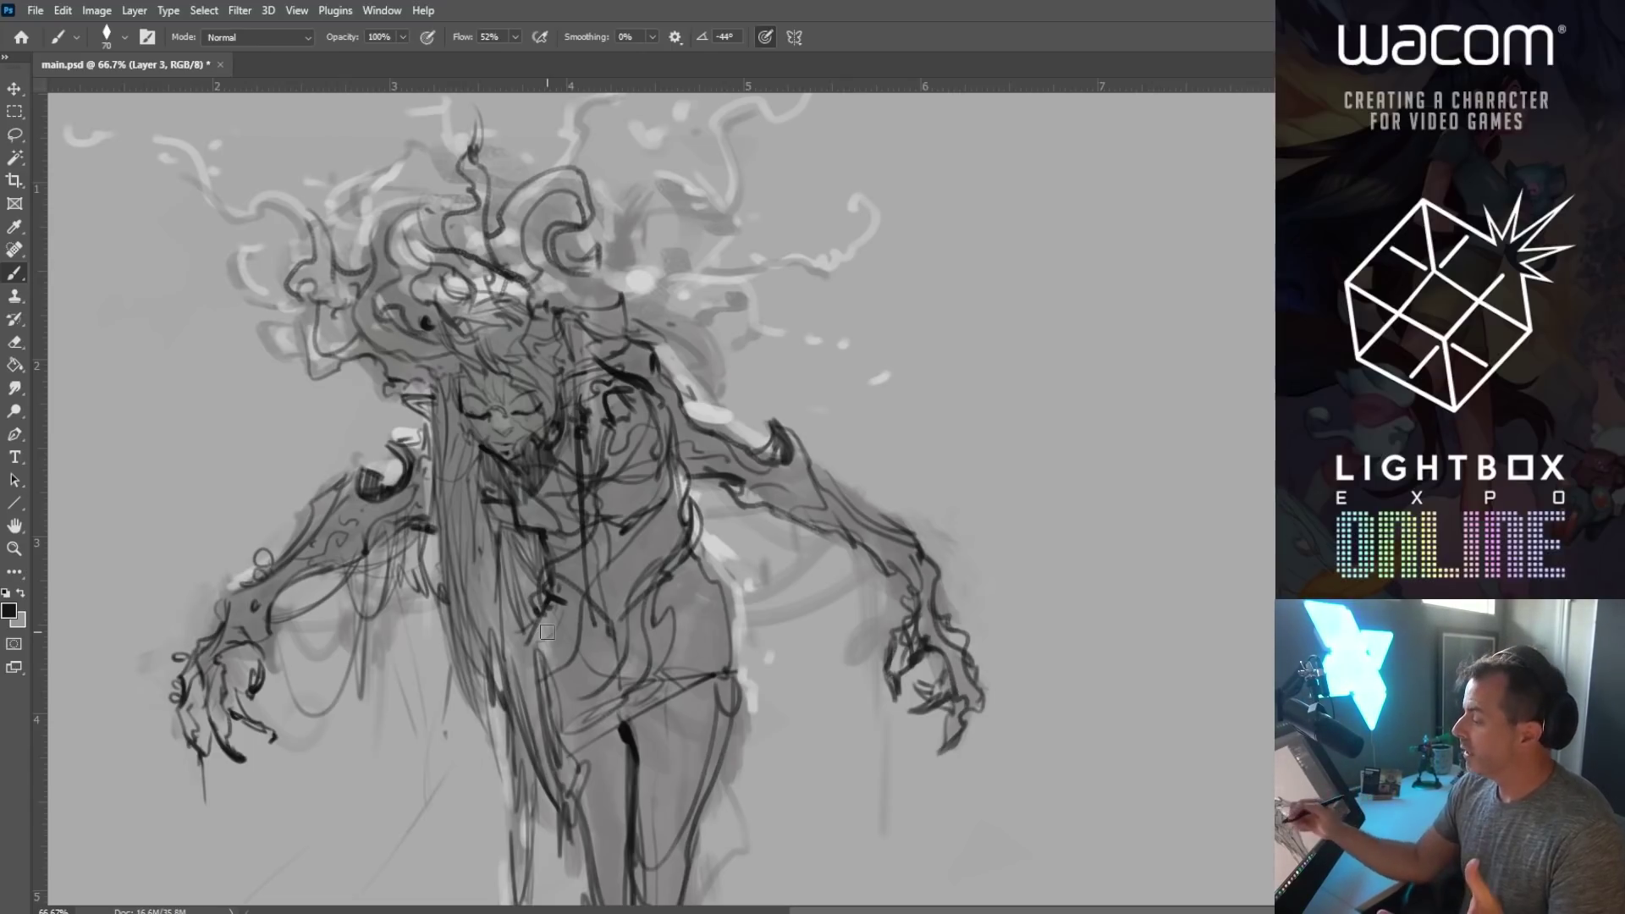
Step: Draw long dark strands down the outer edge of the hair, ending in a point beside the thigh
drag(449, 525, 455, 710)
drag(451, 643, 461, 851)
mouse_move(462, 673)
mouse_down()
mouse_move(487, 881)
mouse_move(474, 838)
mouse_up()
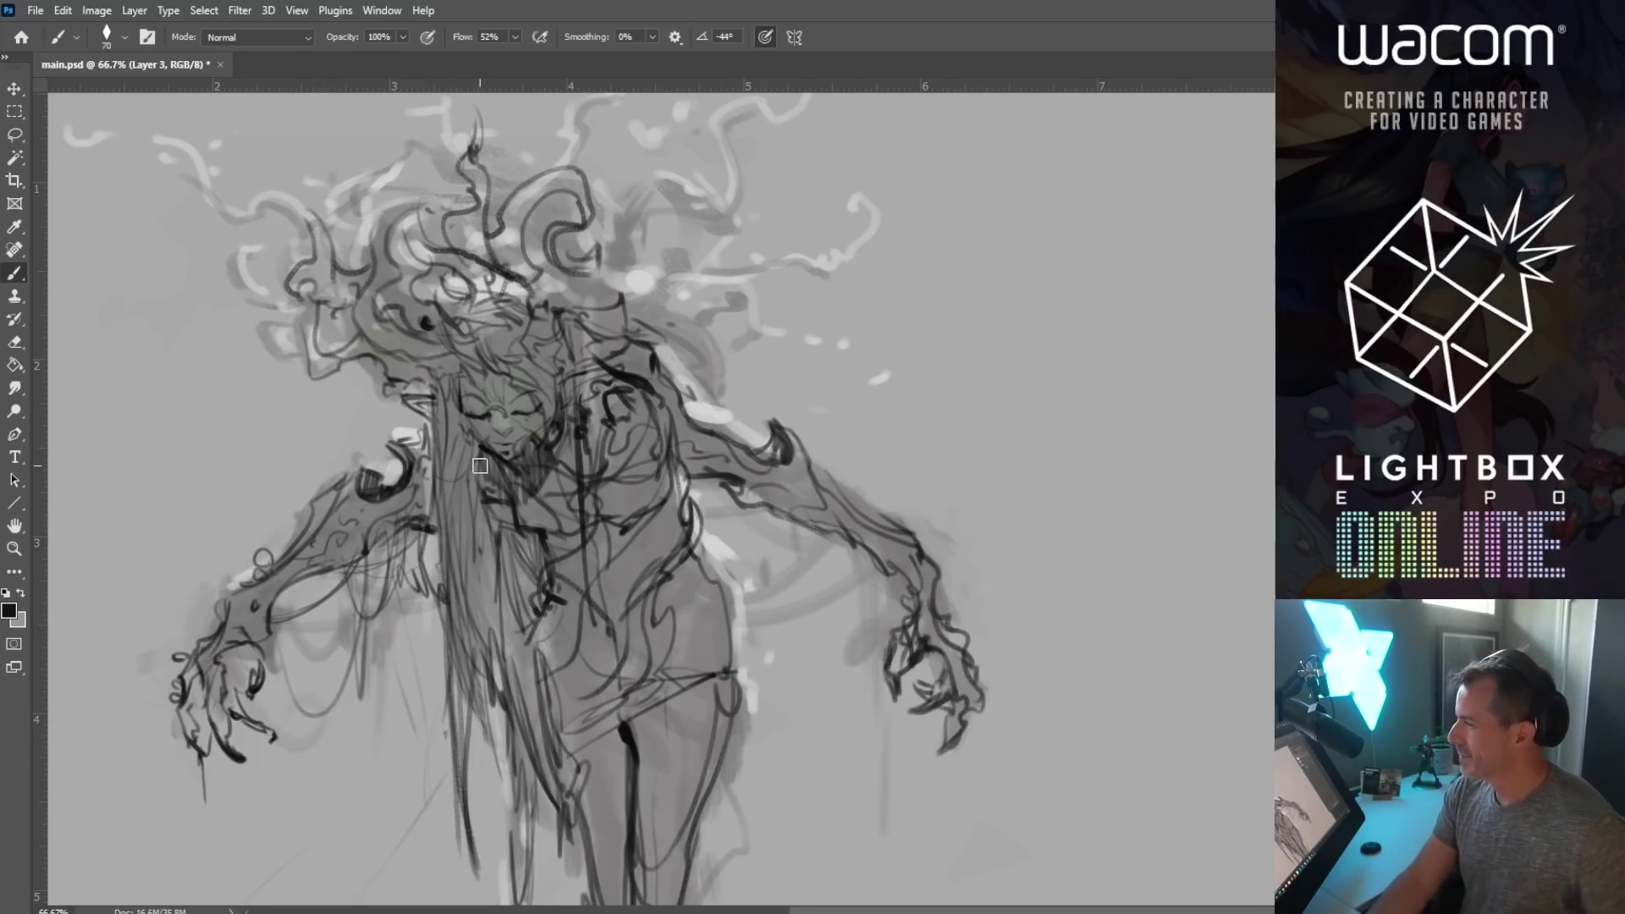
Step: Flip the canvas horizontally and zoom out to 50% to check the figure mirrored
drag(454, 553, 421, 537)
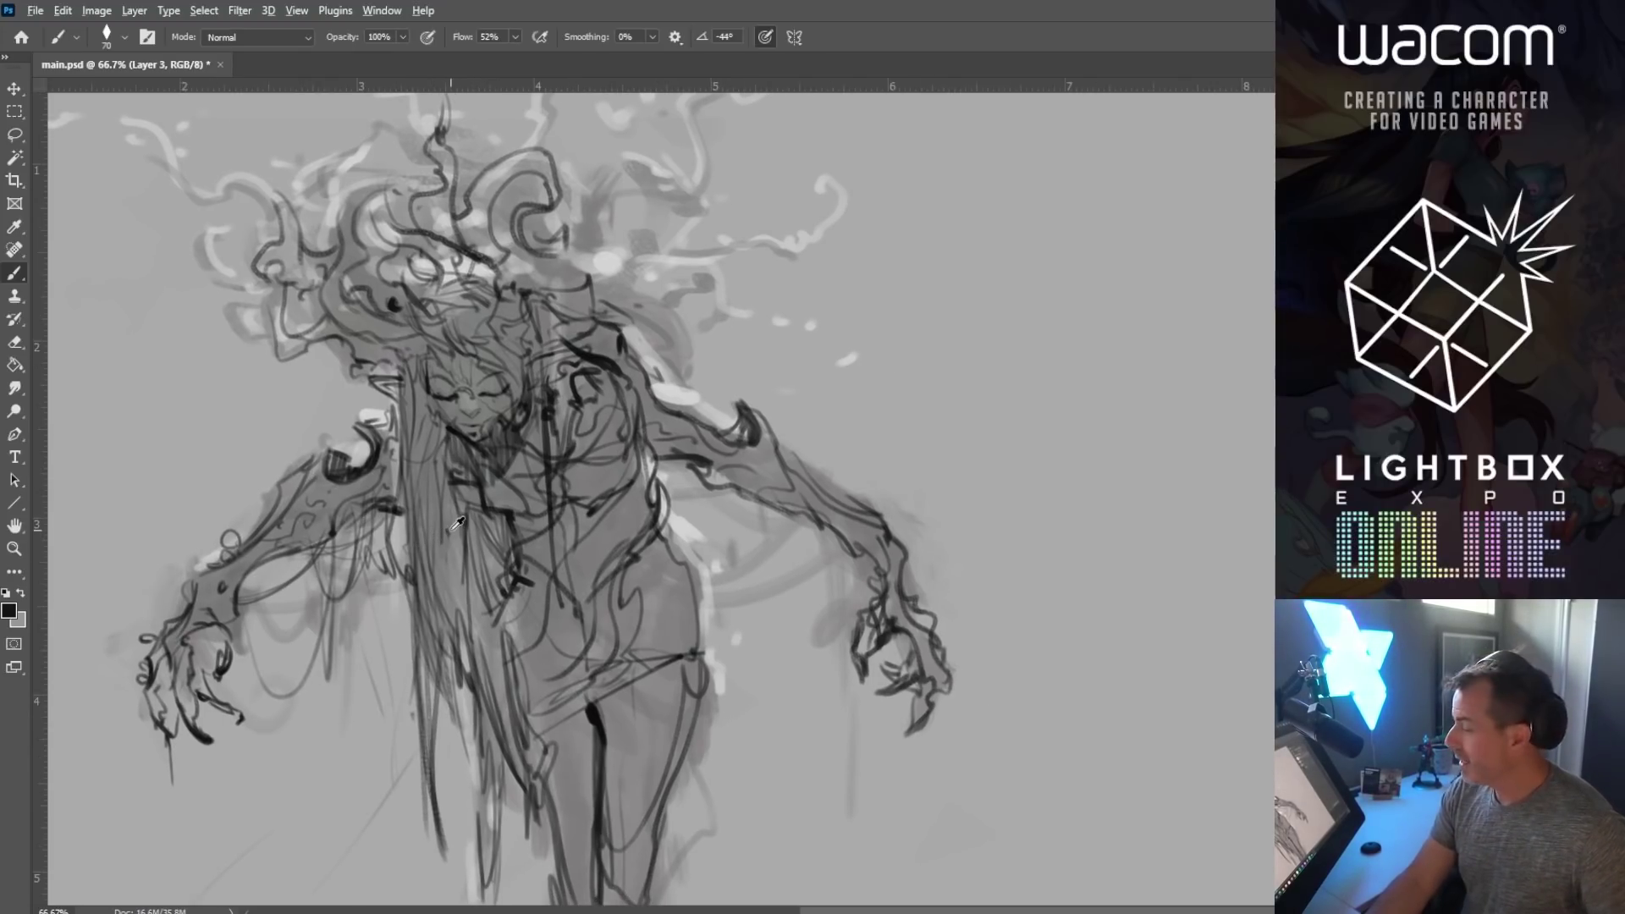
key(ctrl+alt+h)
drag(614, 540, 556, 441)
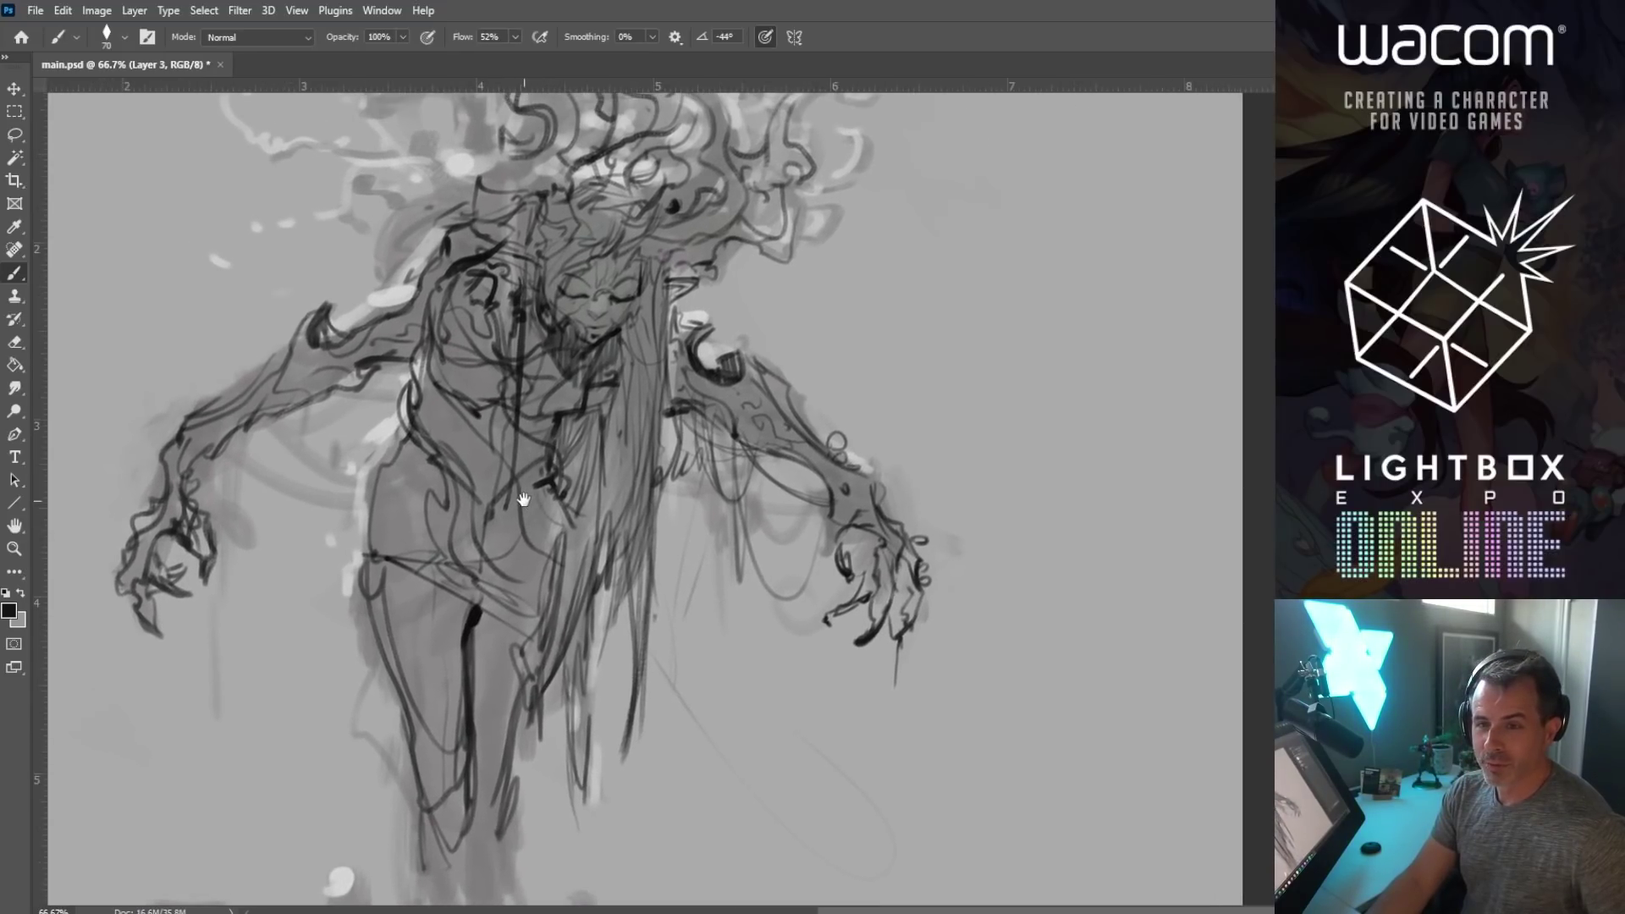
click(15, 549)
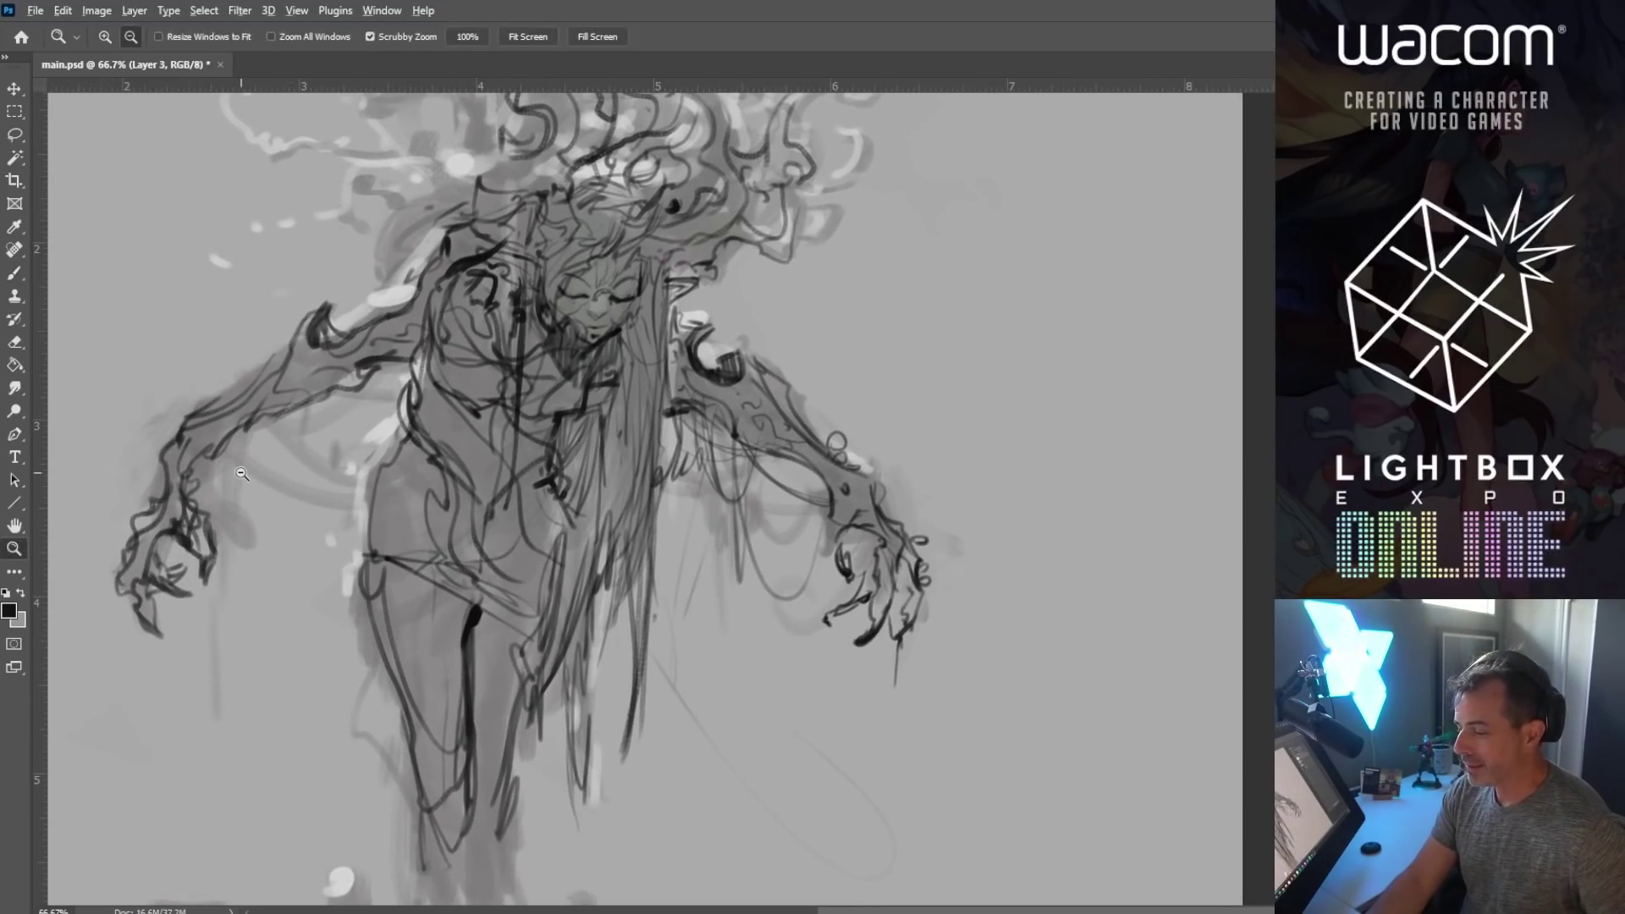
key(ctrl+minus)
Step: Lasso the whole drawn figure on Layer 3 and place its line art on a new layer
key(l)
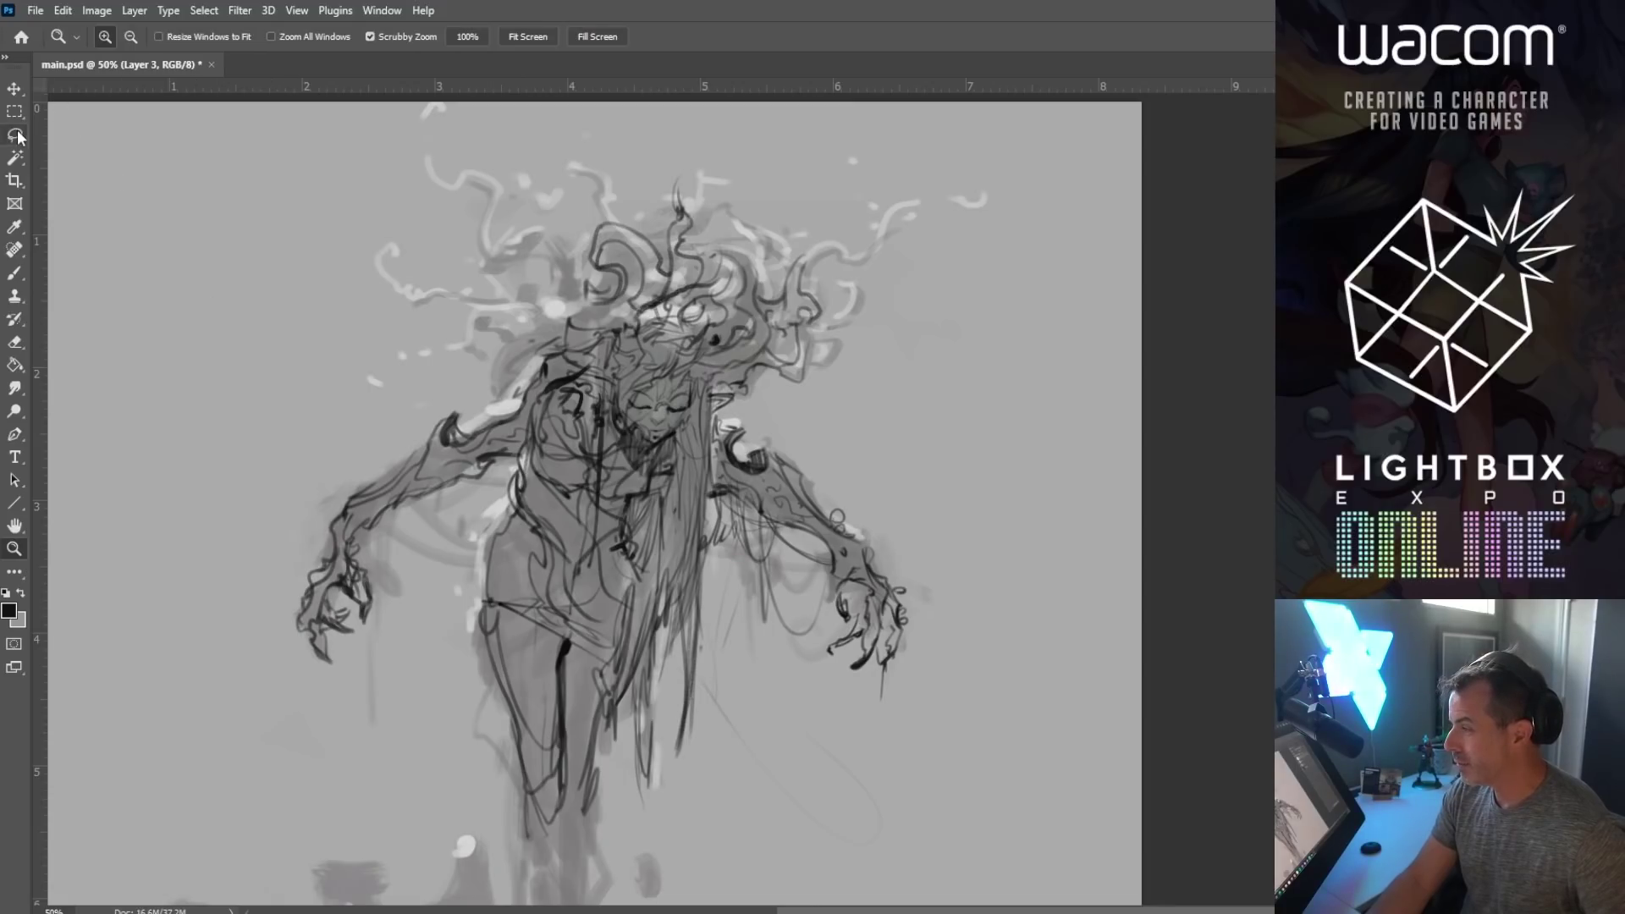
mouse_move(327, 151)
mouse_down()
mouse_move(193, 584)
mouse_move(543, 883)
mouse_move(1042, 569)
mouse_move(327, 152)
mouse_up()
mouse_move(711, 490)
mouse_down()
mouse_move(678, 426)
mouse_move(688, 548)
mouse_up()
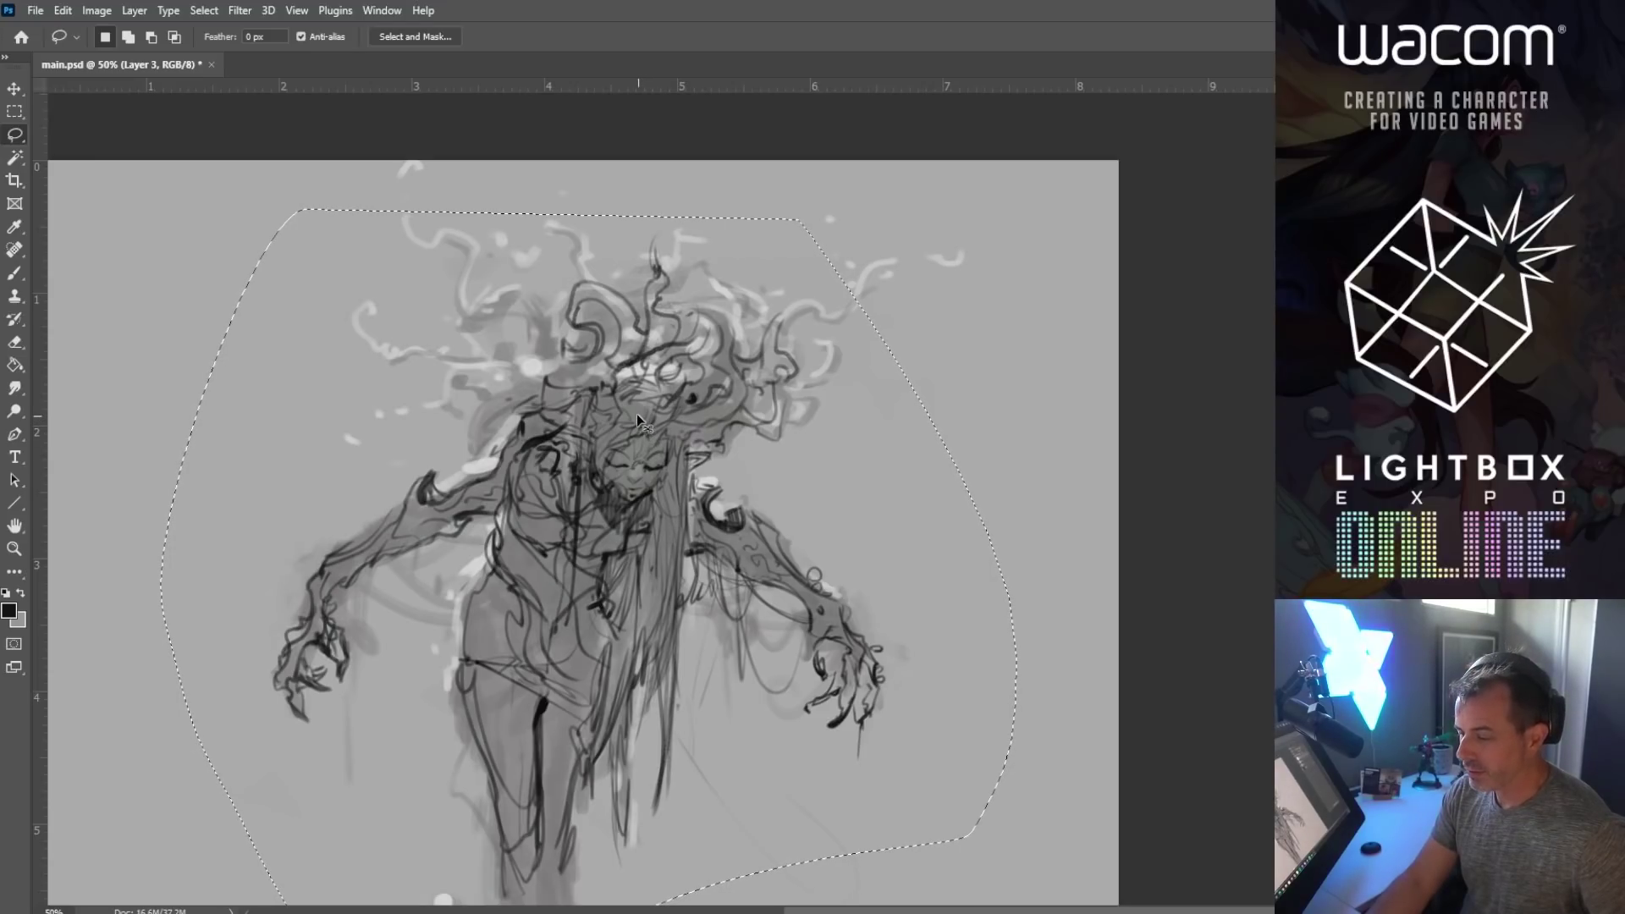
key(ctrl+j)
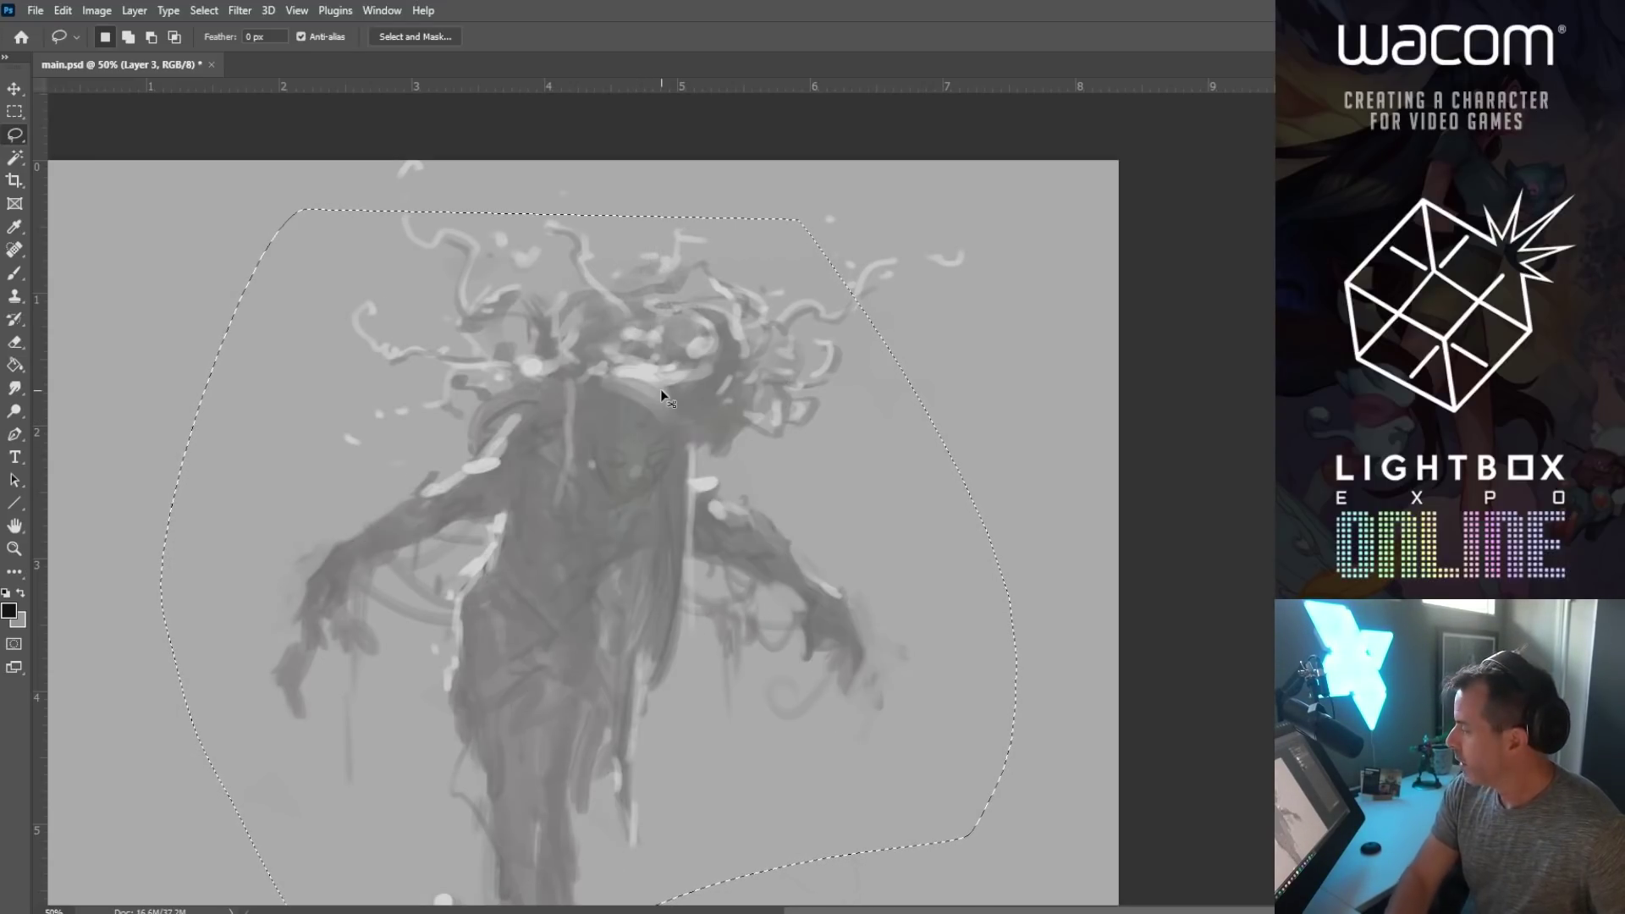
right_click(603, 190)
click(744, 343)
Step: Skew the Layer 4 line art horizontally by 4.73° at 102.52% height and realign it over the faded sketch
right_click(628, 355)
click(719, 454)
drag(567, 264, 552, 257)
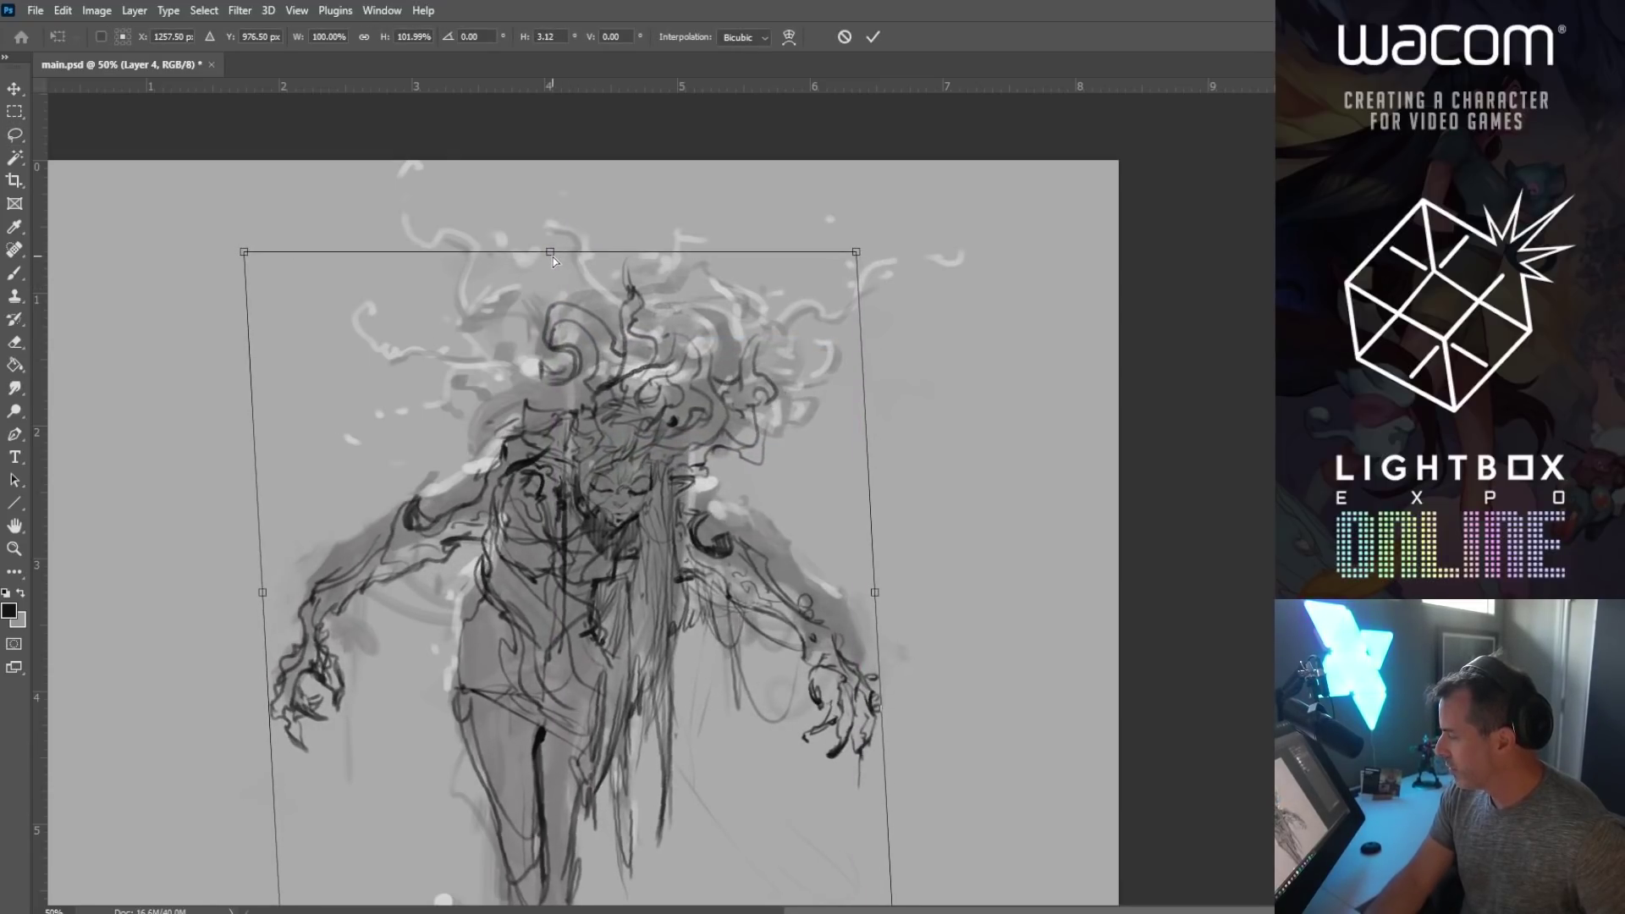
drag(335, 568, 334, 529)
drag(787, 594, 737, 508)
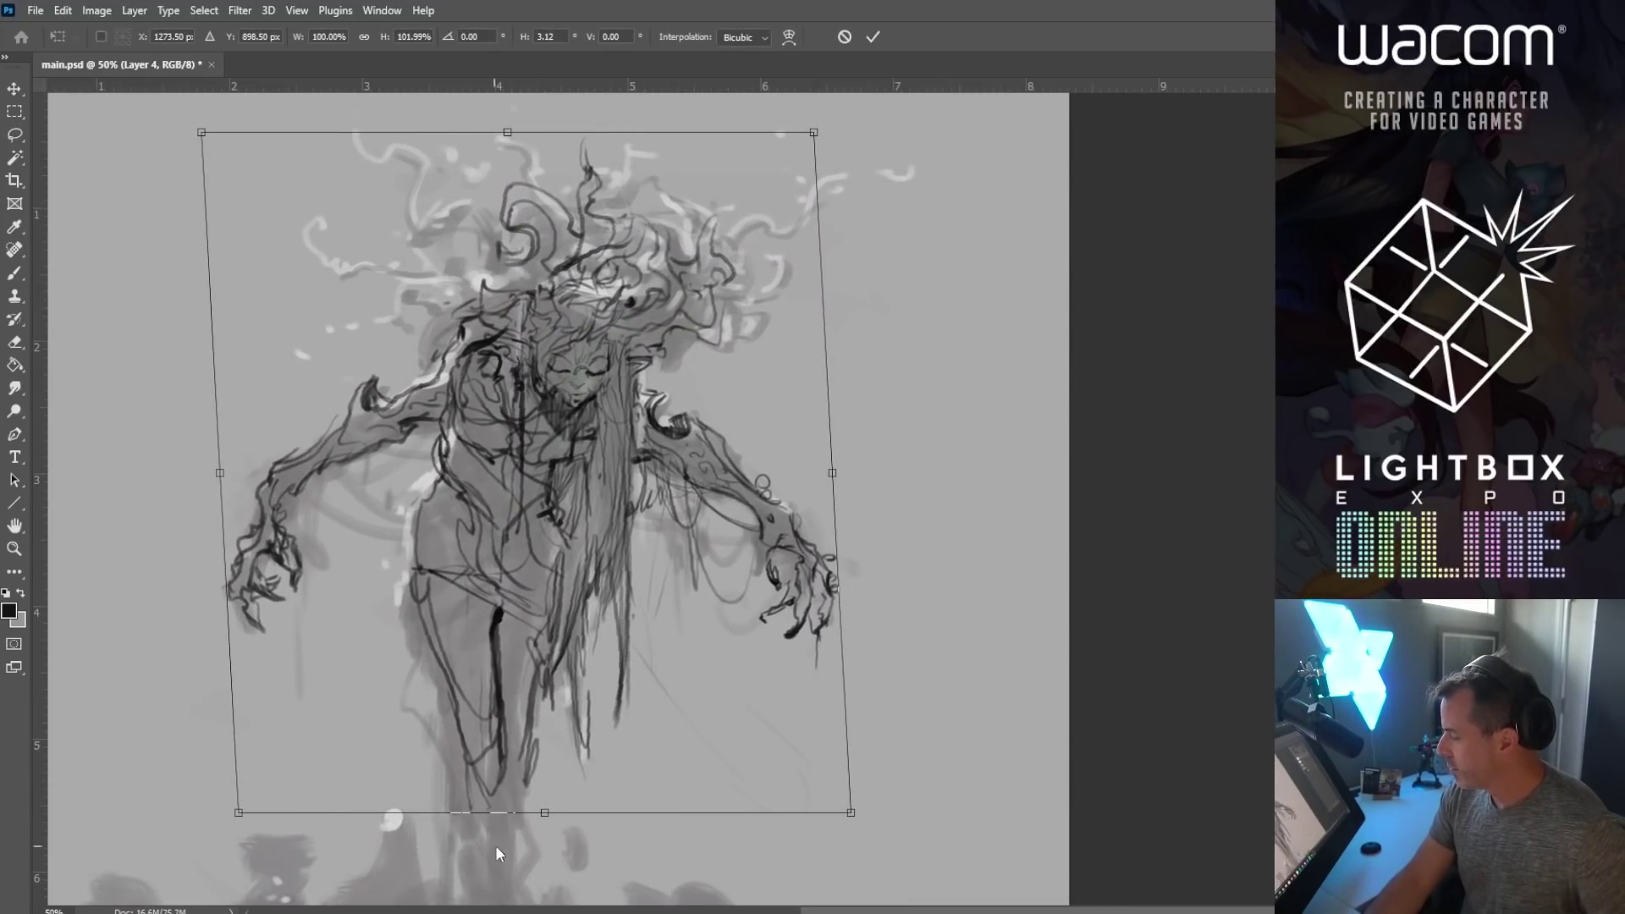
drag(551, 811, 571, 815)
drag(603, 668, 584, 673)
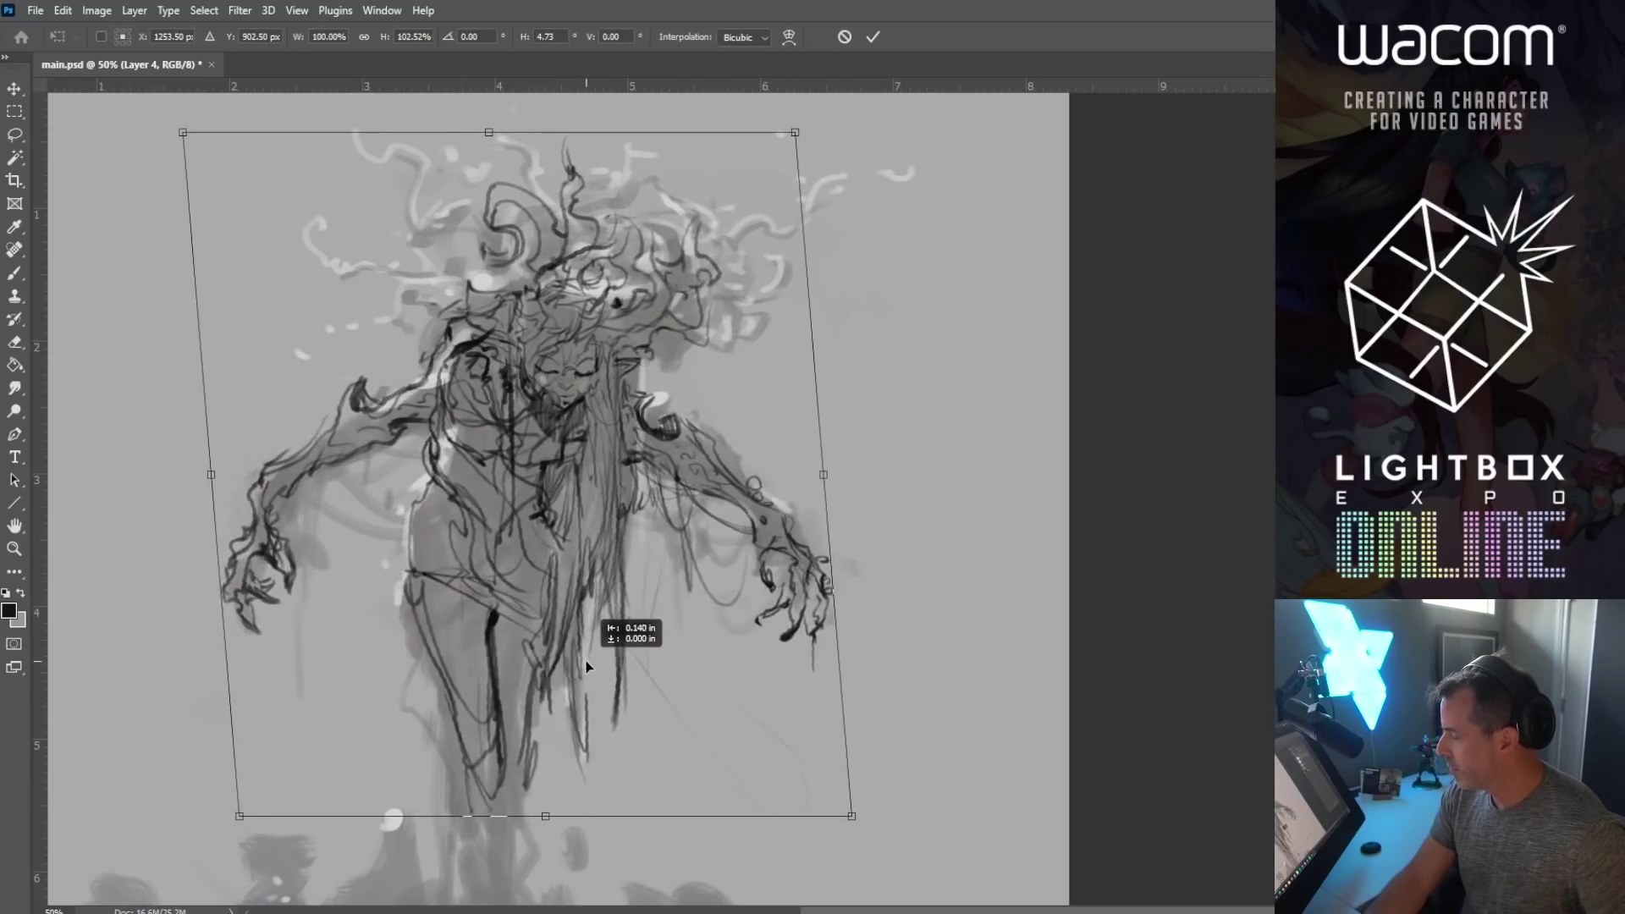
key(Return)
Step: Select Layer 2 and lower its opacity to 50% to fade the underlying sketch
key(l)
key(alt+bracketleft)
key(alt+bracketleft)
key(5)
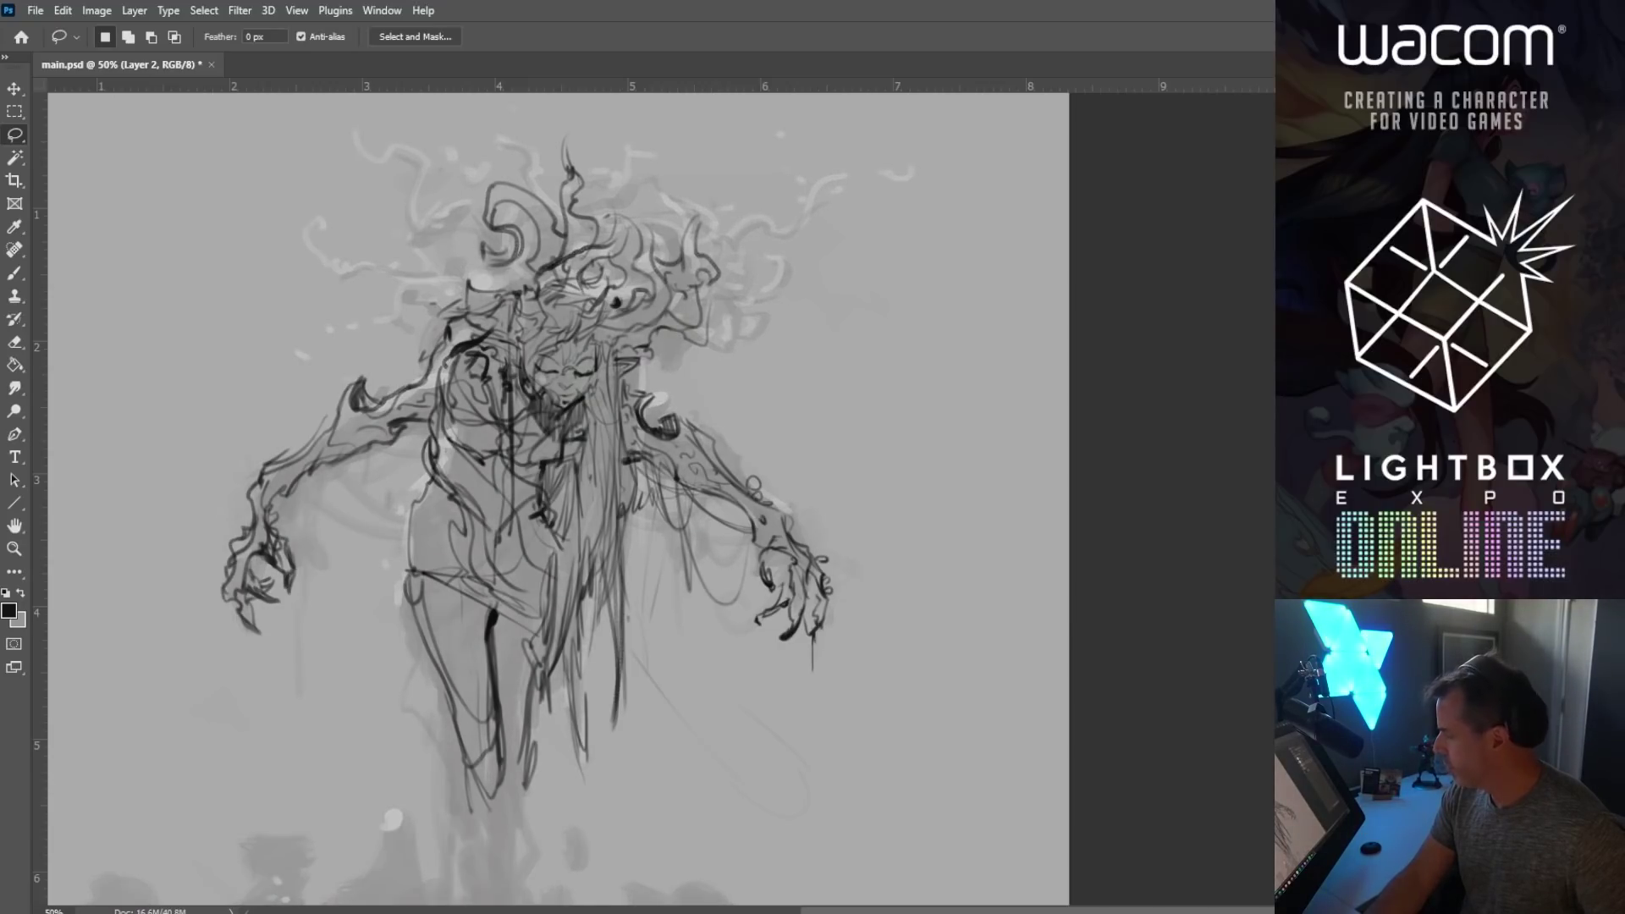
Step: Return to Layer 4 and activate the Brush tool with the upper body enlarged to 66.7%
key(alt+bracketright)
key(alt+bracketright)
click(14, 113)
drag(521, 352, 542, 419)
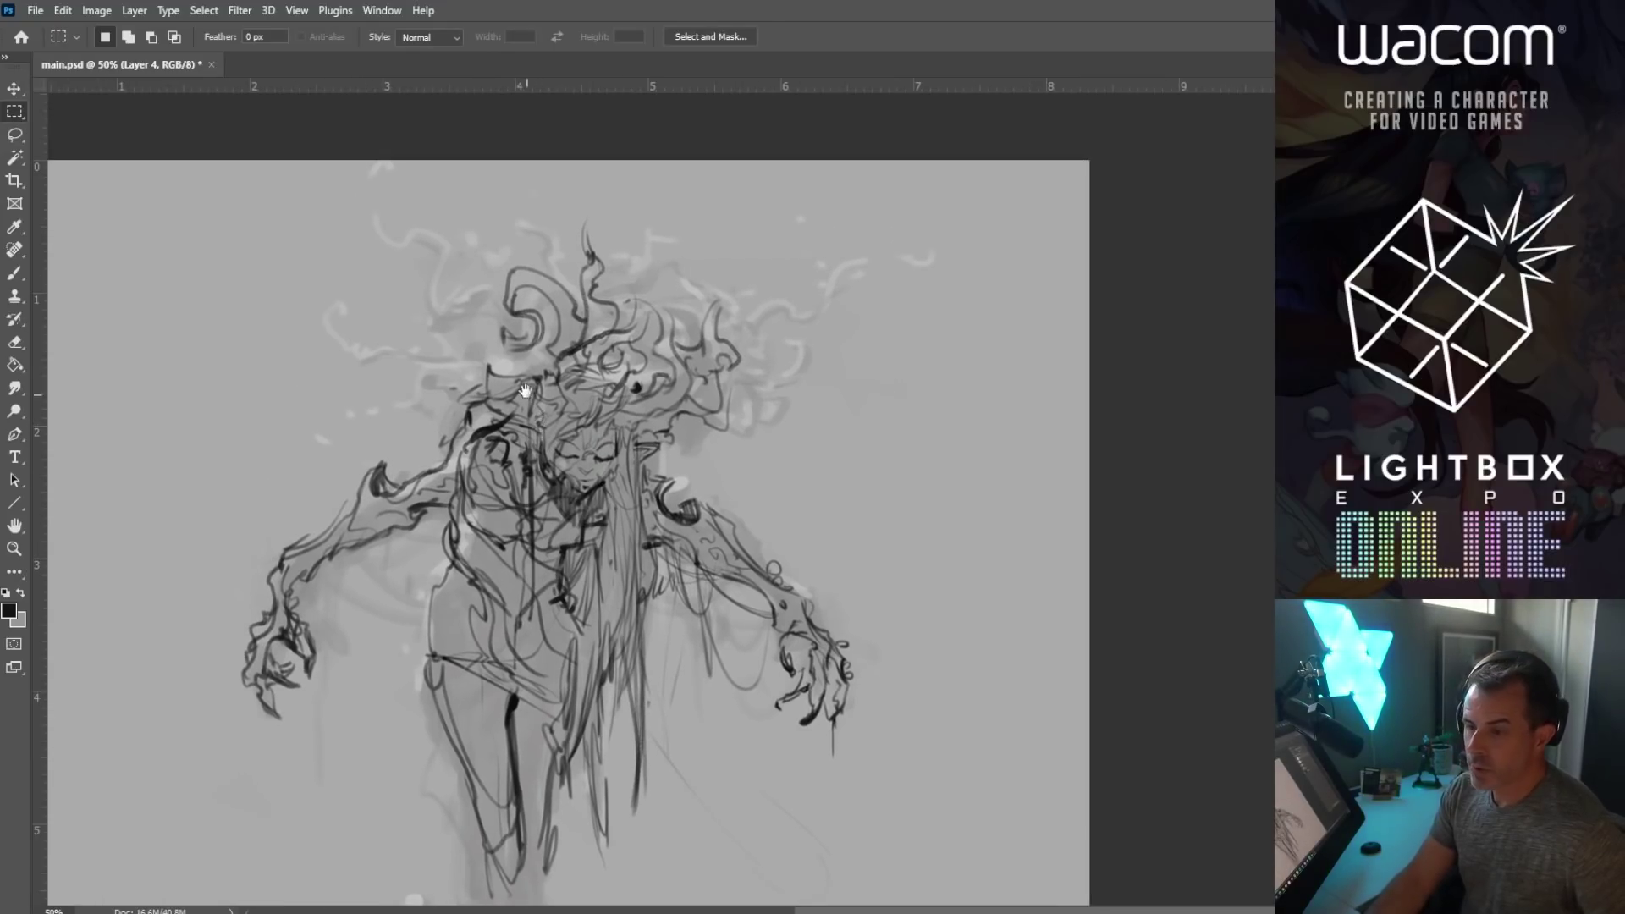
click(14, 549)
click(677, 368)
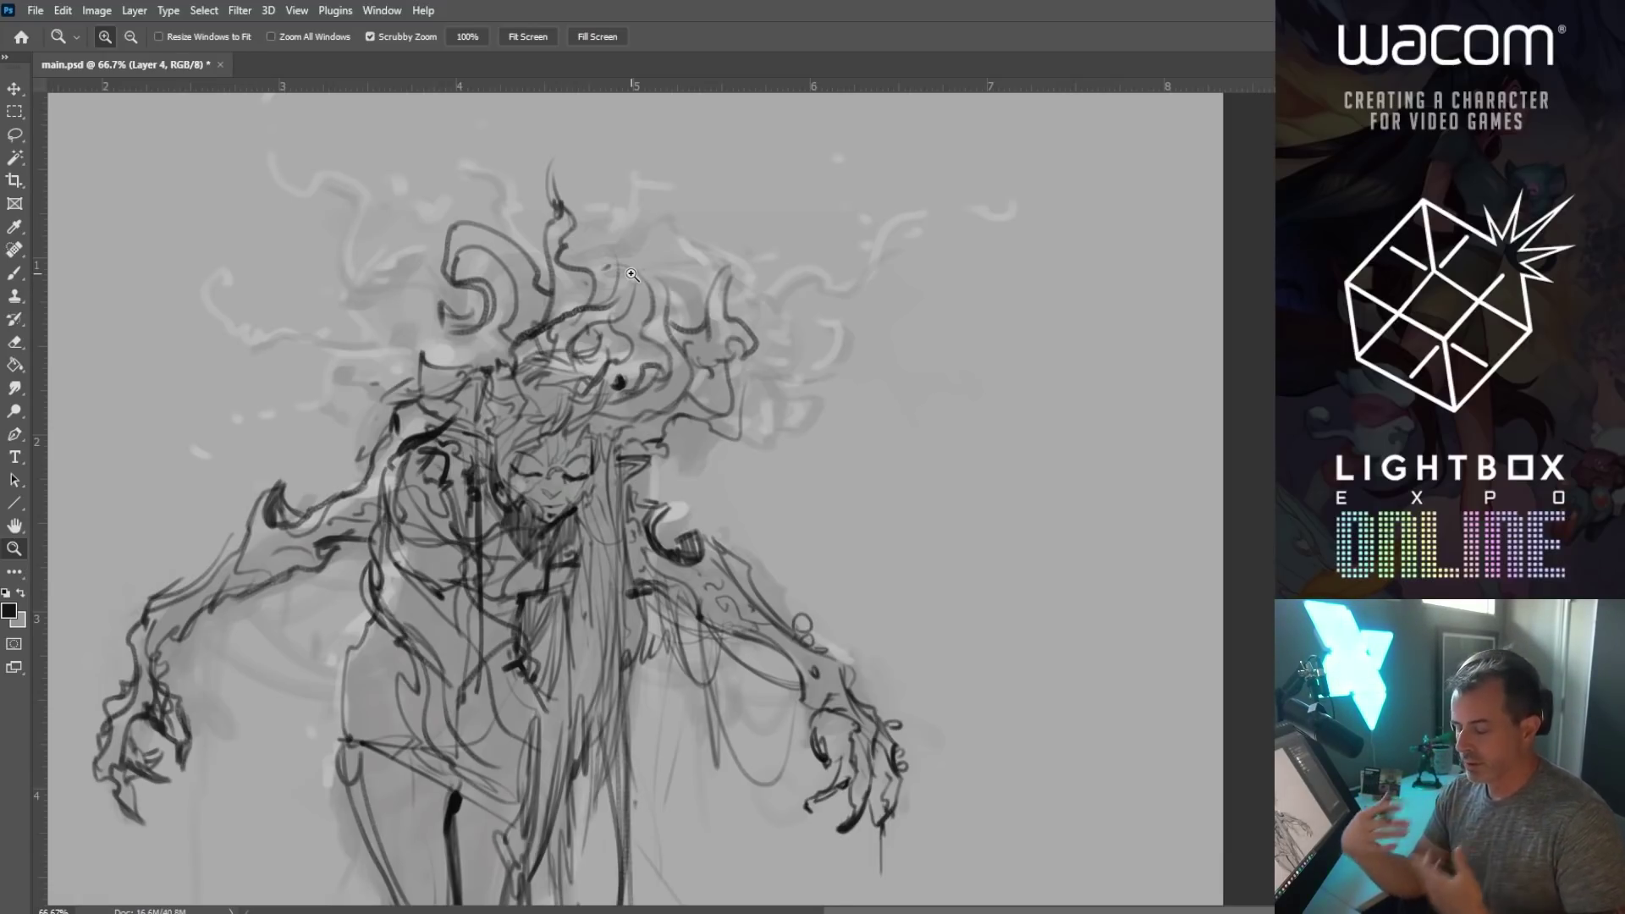
click(15, 273)
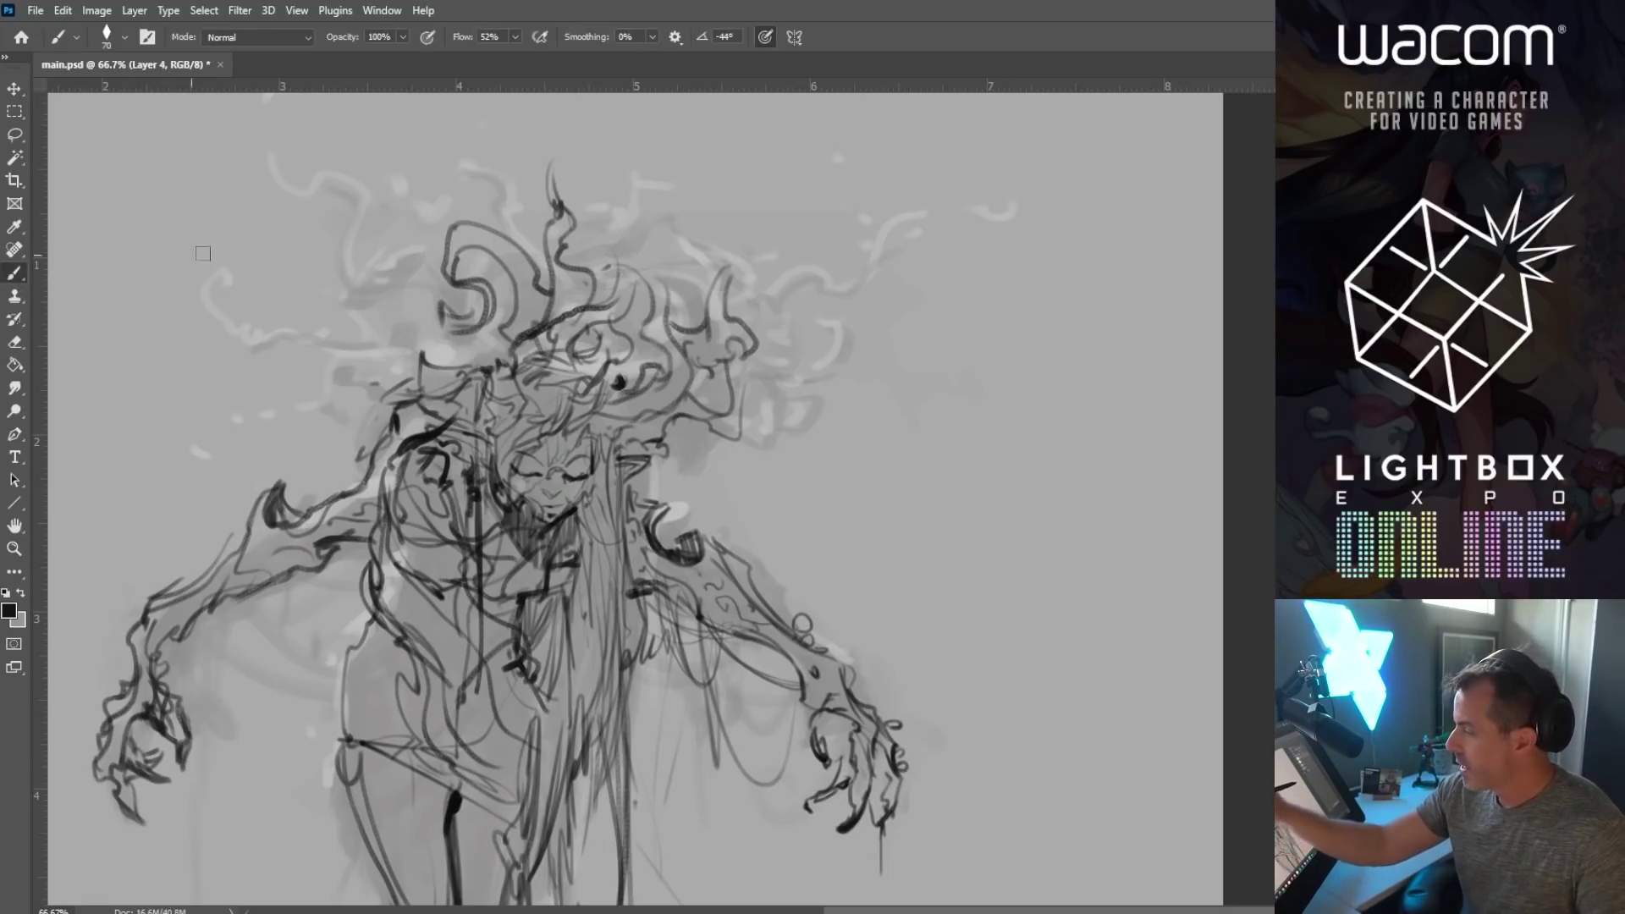
Step: Draw curling antler branches on the left side of the head, varying the brush size between strokes
key(bracketleft)
key(bracketleft)
drag(480, 466, 478, 572)
mouse_move(504, 311)
mouse_down()
mouse_move(430, 308)
mouse_move(443, 295)
mouse_move(424, 259)
mouse_move(345, 302)
mouse_move(436, 252)
mouse_up()
key(bracketright)
mouse_move(353, 330)
mouse_down()
mouse_move(440, 256)
mouse_move(452, 300)
mouse_move(425, 308)
mouse_move(478, 345)
mouse_up()
key(bracketleft)
key(bracketleft)
mouse_move(337, 324)
mouse_down()
mouse_move(395, 303)
mouse_move(330, 273)
mouse_move(320, 300)
mouse_move(347, 243)
mouse_move(352, 276)
mouse_move(364, 203)
mouse_up()
mouse_move(329, 262)
mouse_down()
mouse_move(362, 185)
mouse_move(277, 167)
mouse_move(311, 204)
mouse_move(328, 306)
mouse_move(386, 325)
mouse_move(417, 294)
mouse_move(434, 344)
mouse_up()
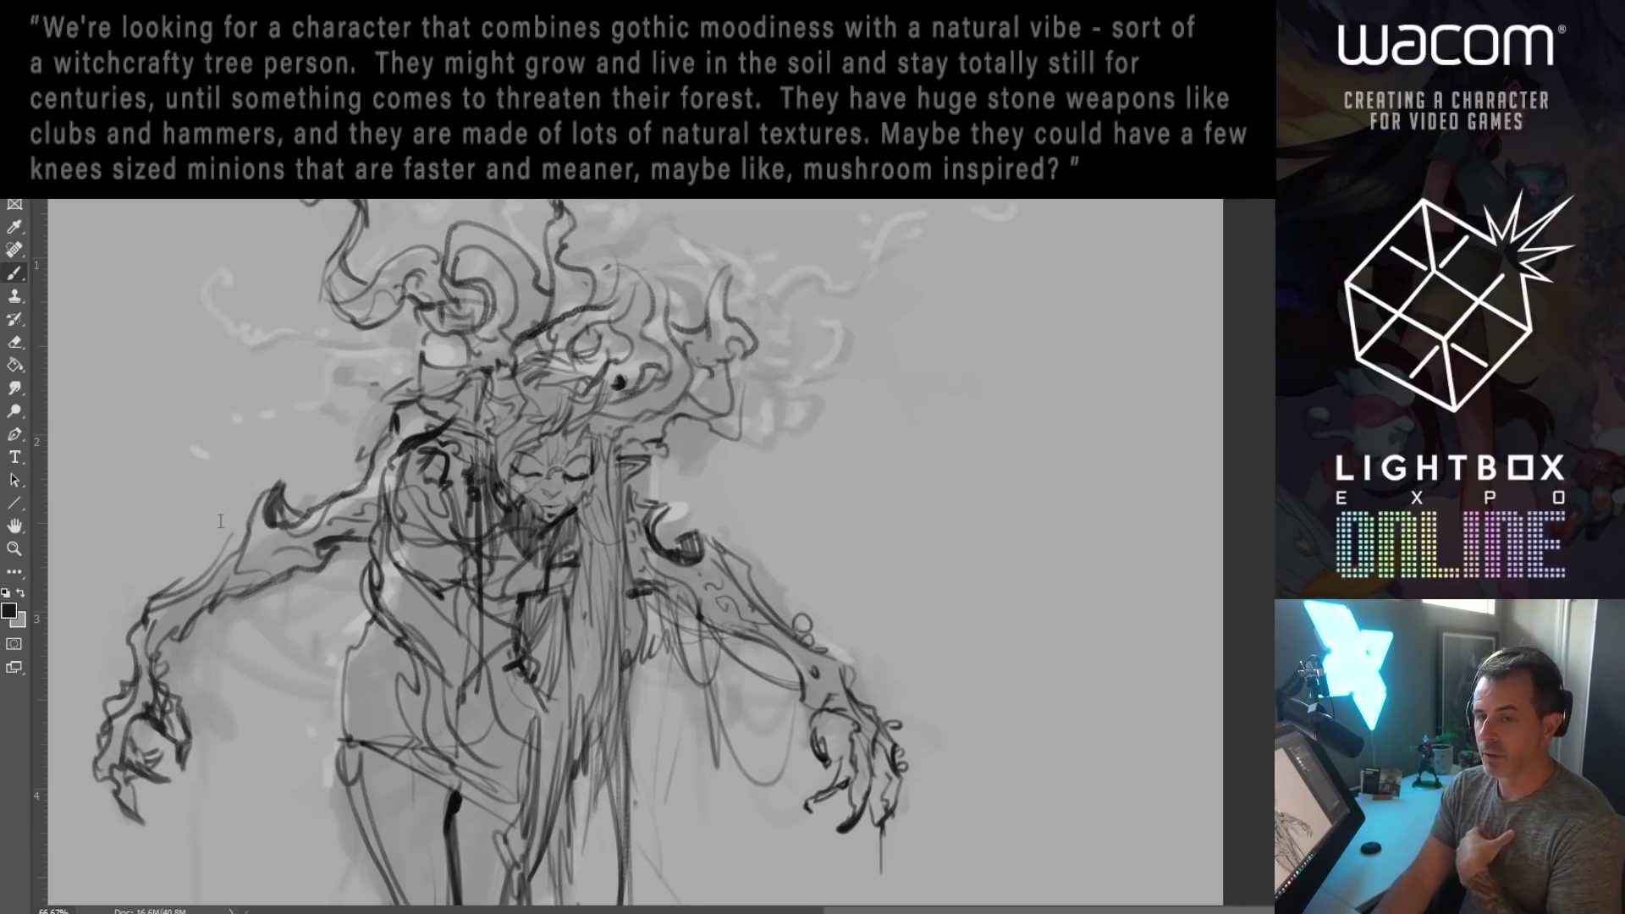
Step: Flip the canvas view horizontally to work on the figure mirrored
drag(565, 441, 596, 470)
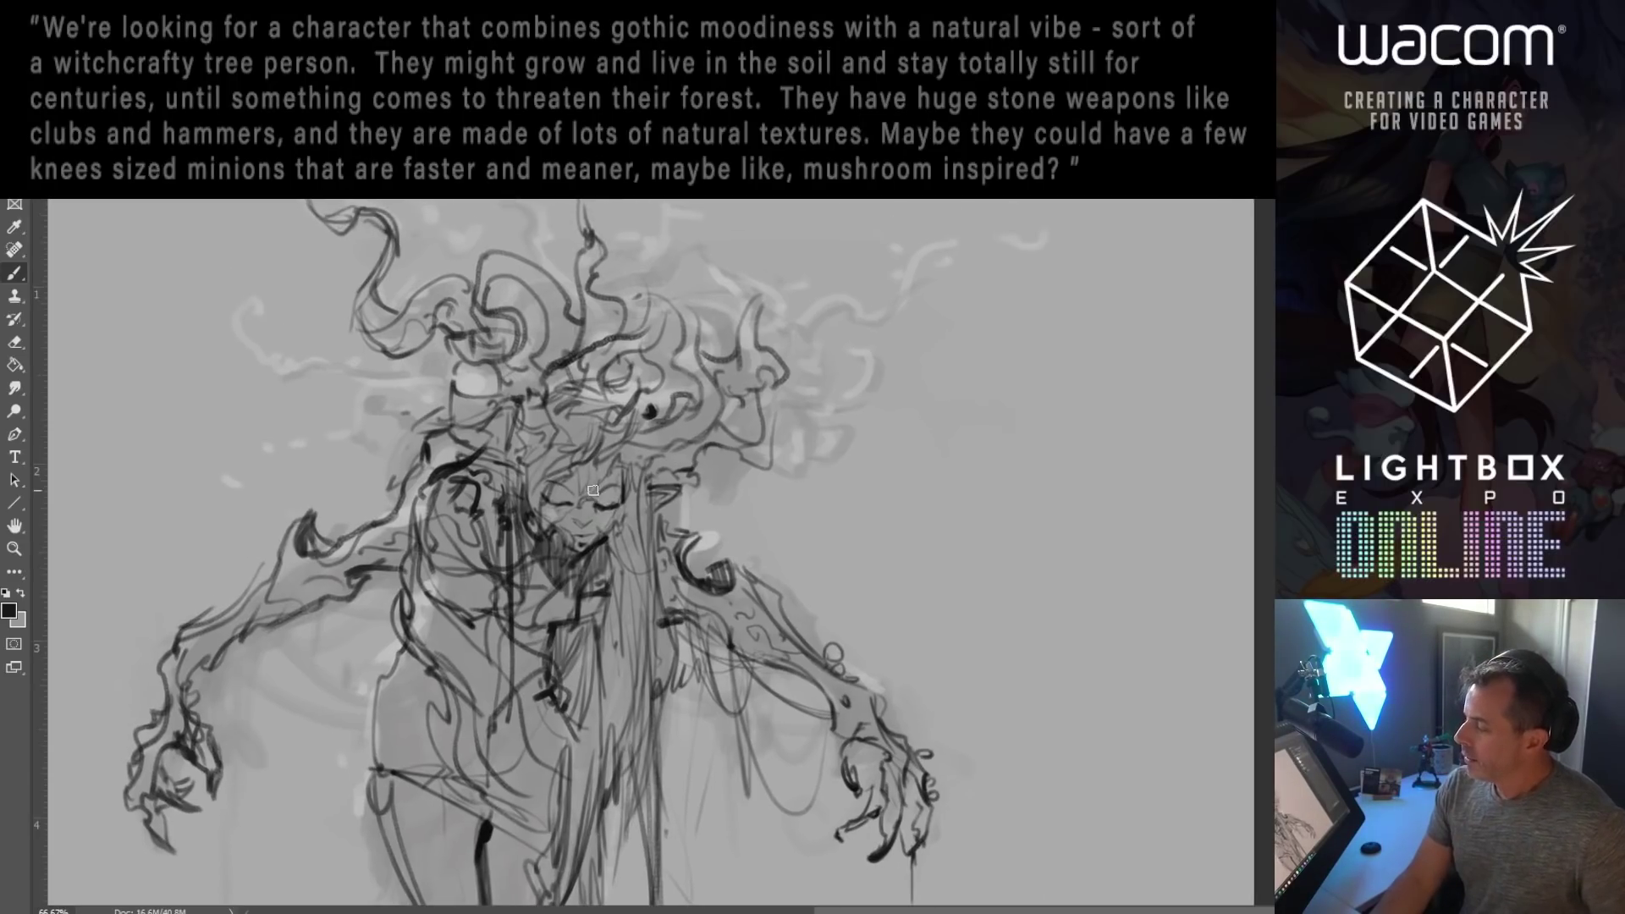
key(h)
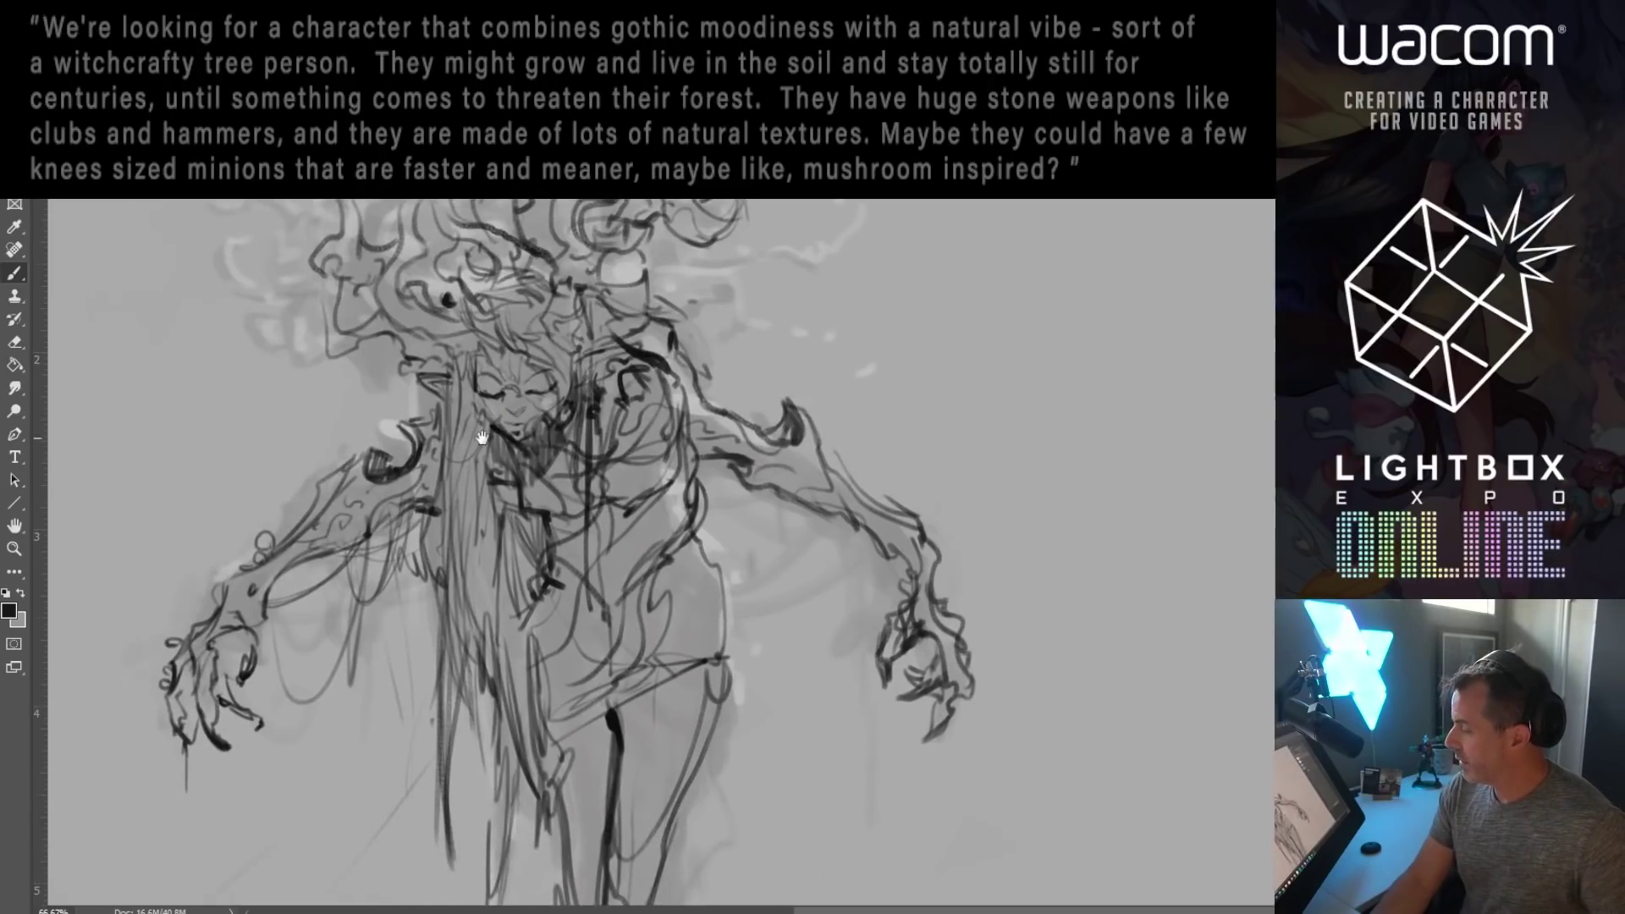
drag(474, 437, 497, 457)
key(s)
click(523, 414)
key(Return)
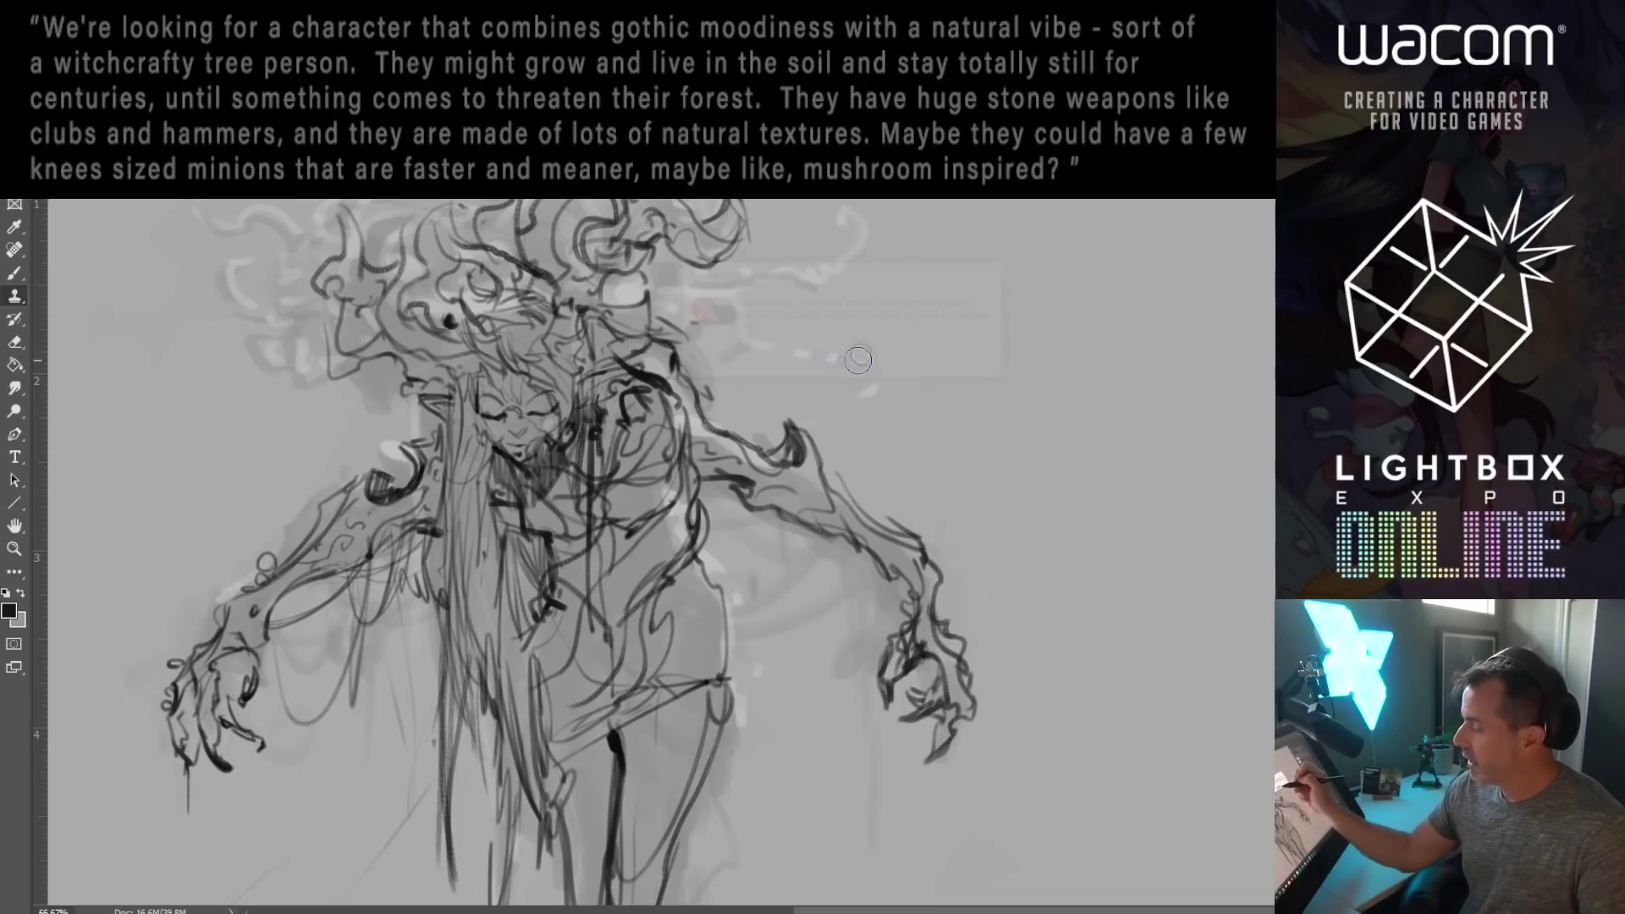
key(b)
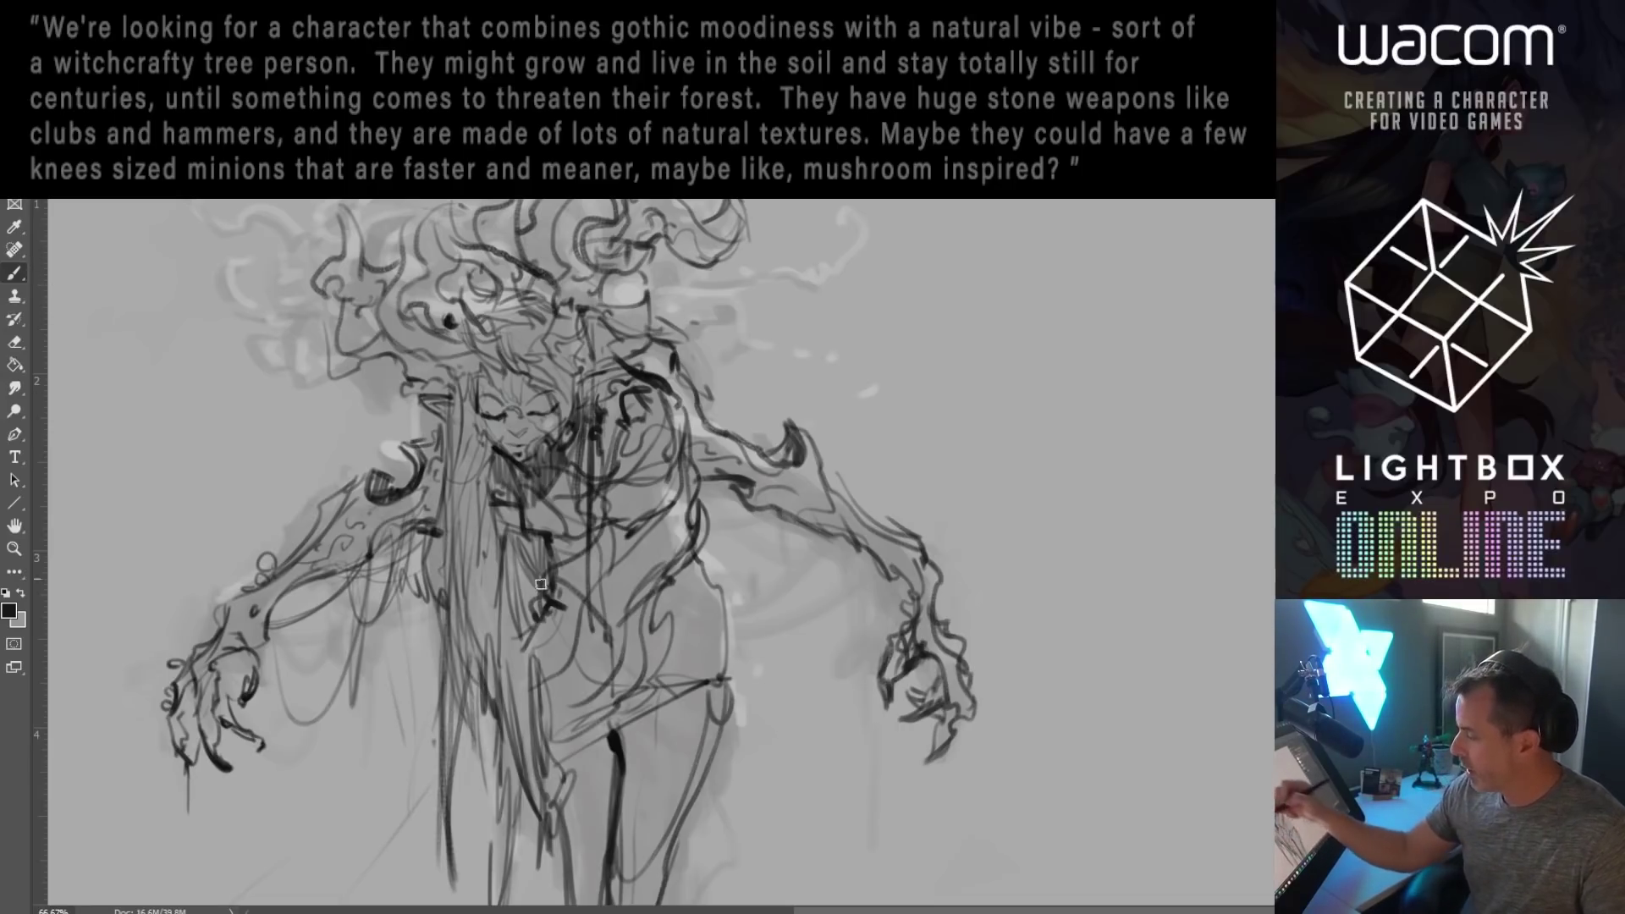
Step: Sample the dark line colour, then draw the inner thigh contours and a small cluster of flowers hanging at the outer hip
drag(668, 698, 636, 448)
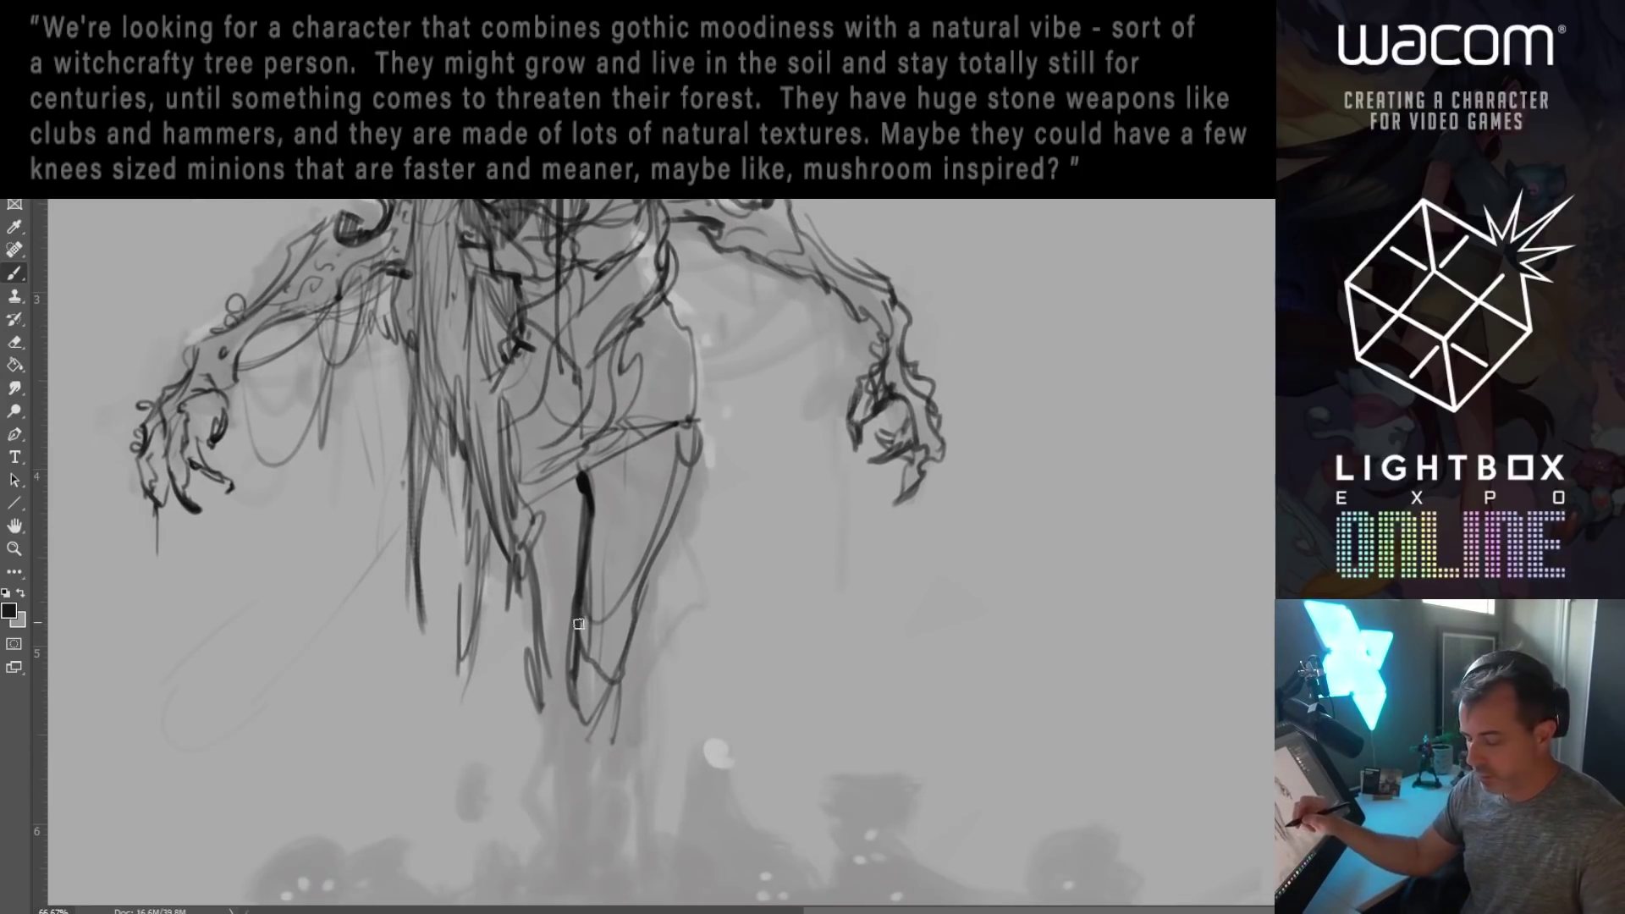
alt+click(584, 482)
drag(559, 487, 566, 619)
drag(598, 560, 677, 425)
mouse_move(668, 338)
mouse_down()
mouse_move(677, 518)
mouse_move(657, 618)
mouse_move(704, 490)
mouse_move(688, 474)
mouse_move(689, 504)
mouse_move(671, 476)
mouse_move(702, 466)
mouse_move(709, 490)
mouse_move(713, 457)
mouse_move(708, 518)
mouse_move(727, 479)
mouse_up()
mouse_move(700, 422)
mouse_down()
mouse_move(703, 389)
mouse_move(674, 425)
mouse_up()
Step: Lengthen the hanging hair with ragged vertical strands falling past the hip beside the thigh
drag(466, 467, 466, 668)
mouse_move(489, 530)
mouse_down()
mouse_move(497, 669)
mouse_move(494, 606)
mouse_move(529, 677)
mouse_up()
drag(519, 622, 533, 694)
drag(512, 551, 533, 626)
drag(518, 507, 535, 630)
Step: Reinforce the sash line across the hips and touch up the hip and torso contours
mouse_move(581, 478)
mouse_down()
mouse_move(529, 558)
mouse_move(690, 428)
mouse_up()
drag(687, 347, 684, 382)
drag(525, 279, 563, 385)
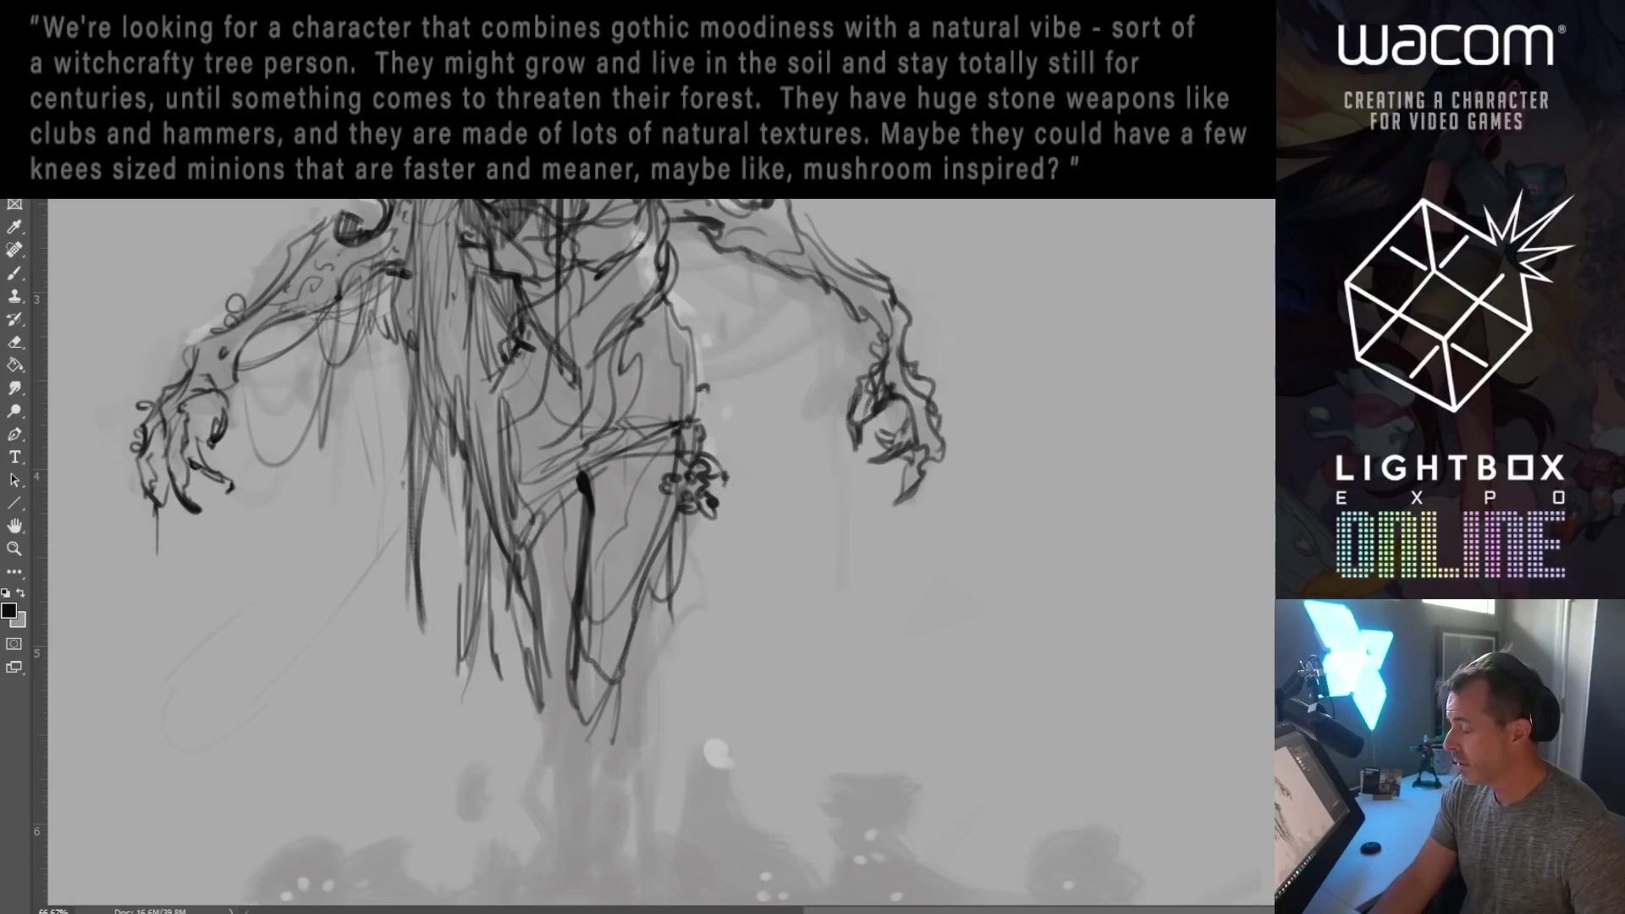
Step: Draw the lower legs tapering down to narrow ankles and rough feet over the faded sketch
click(15, 547)
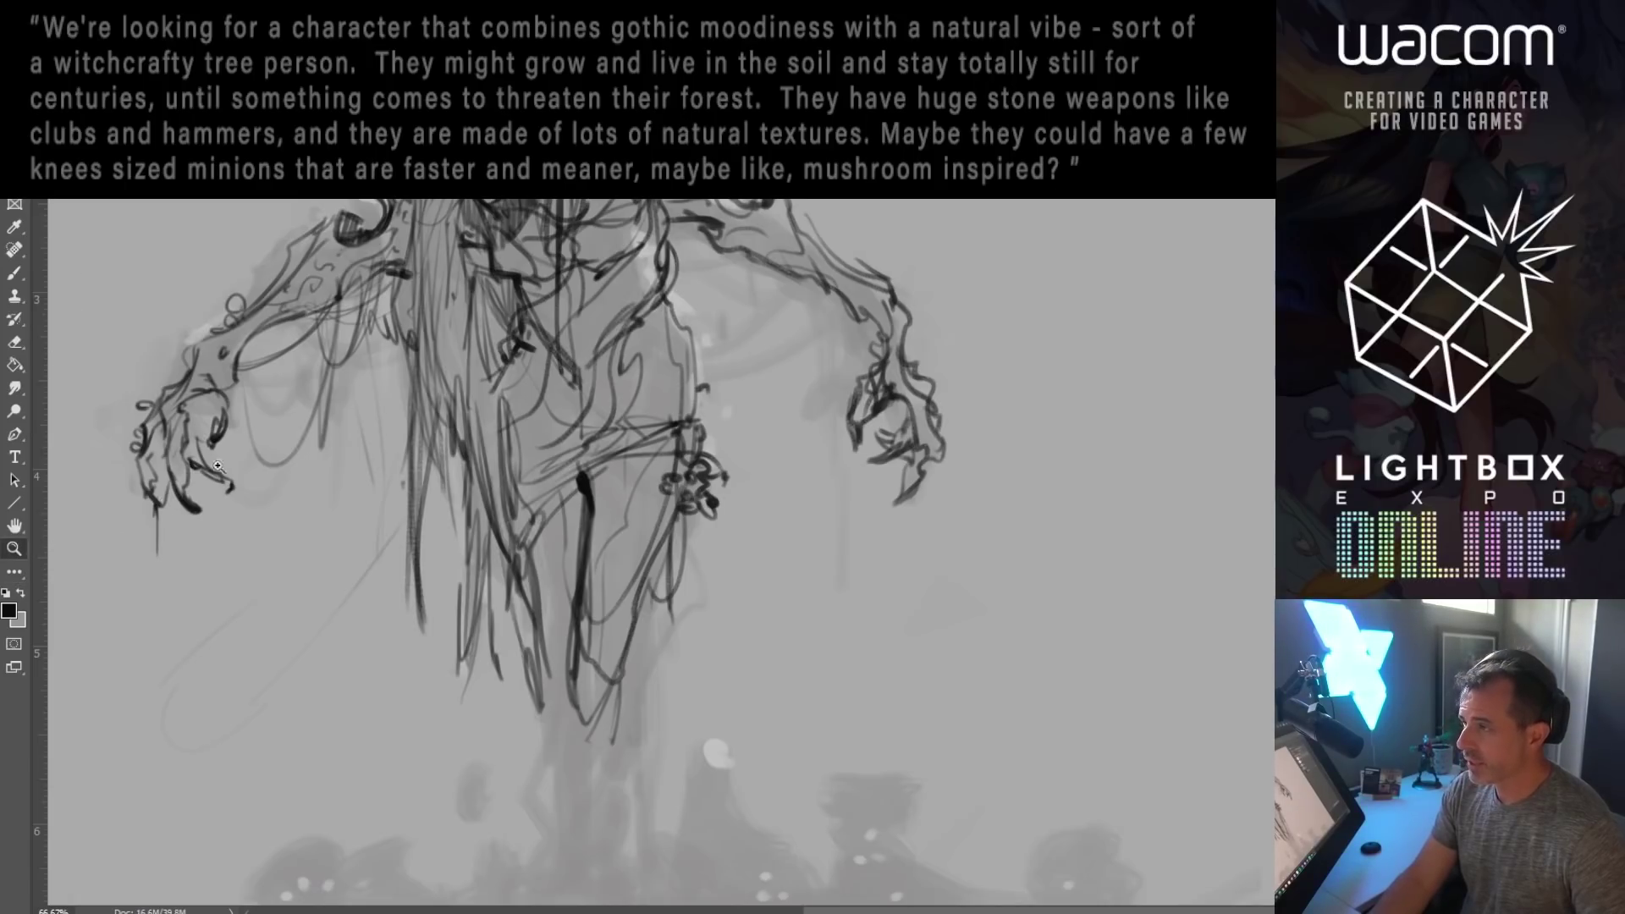
alt+click(360, 395)
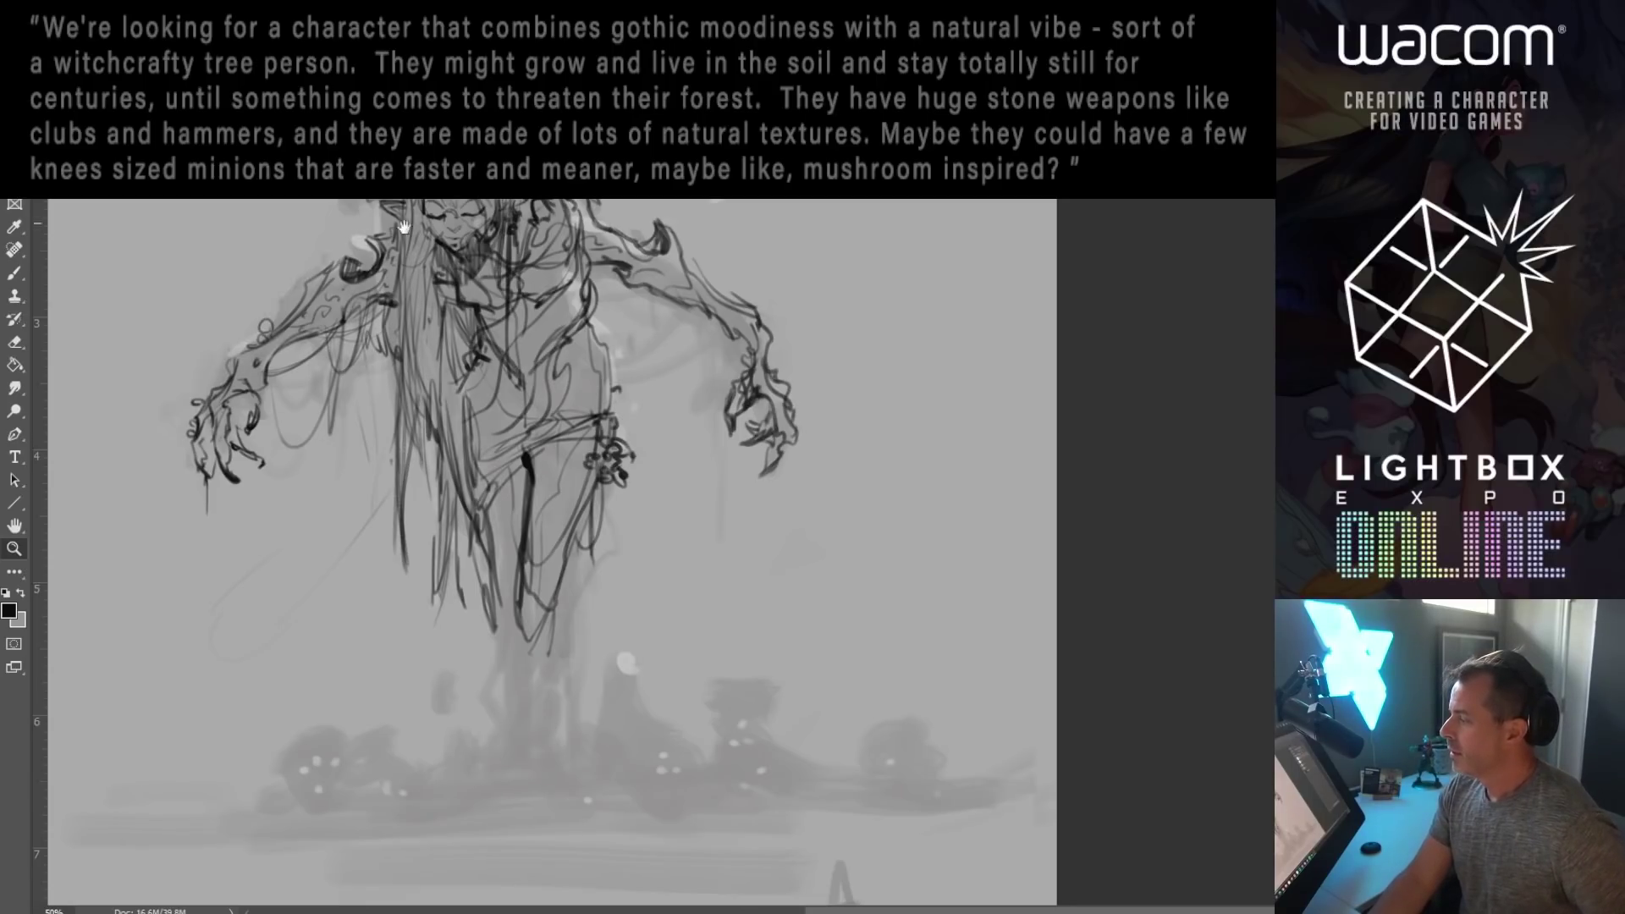
drag(407, 214, 453, 434)
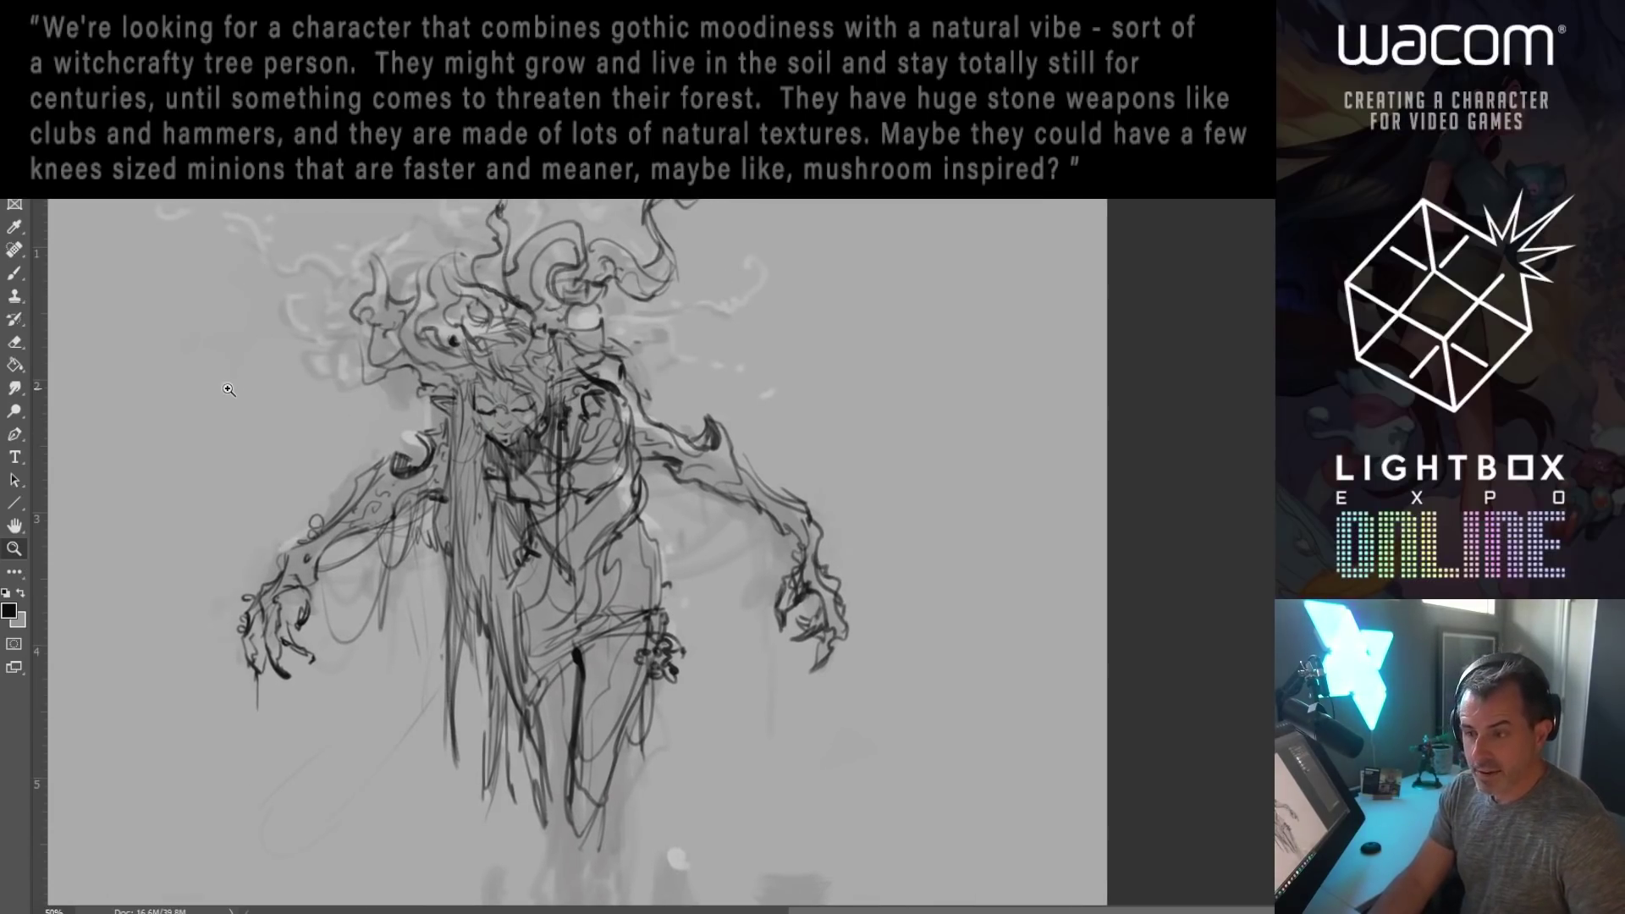
click(10, 277)
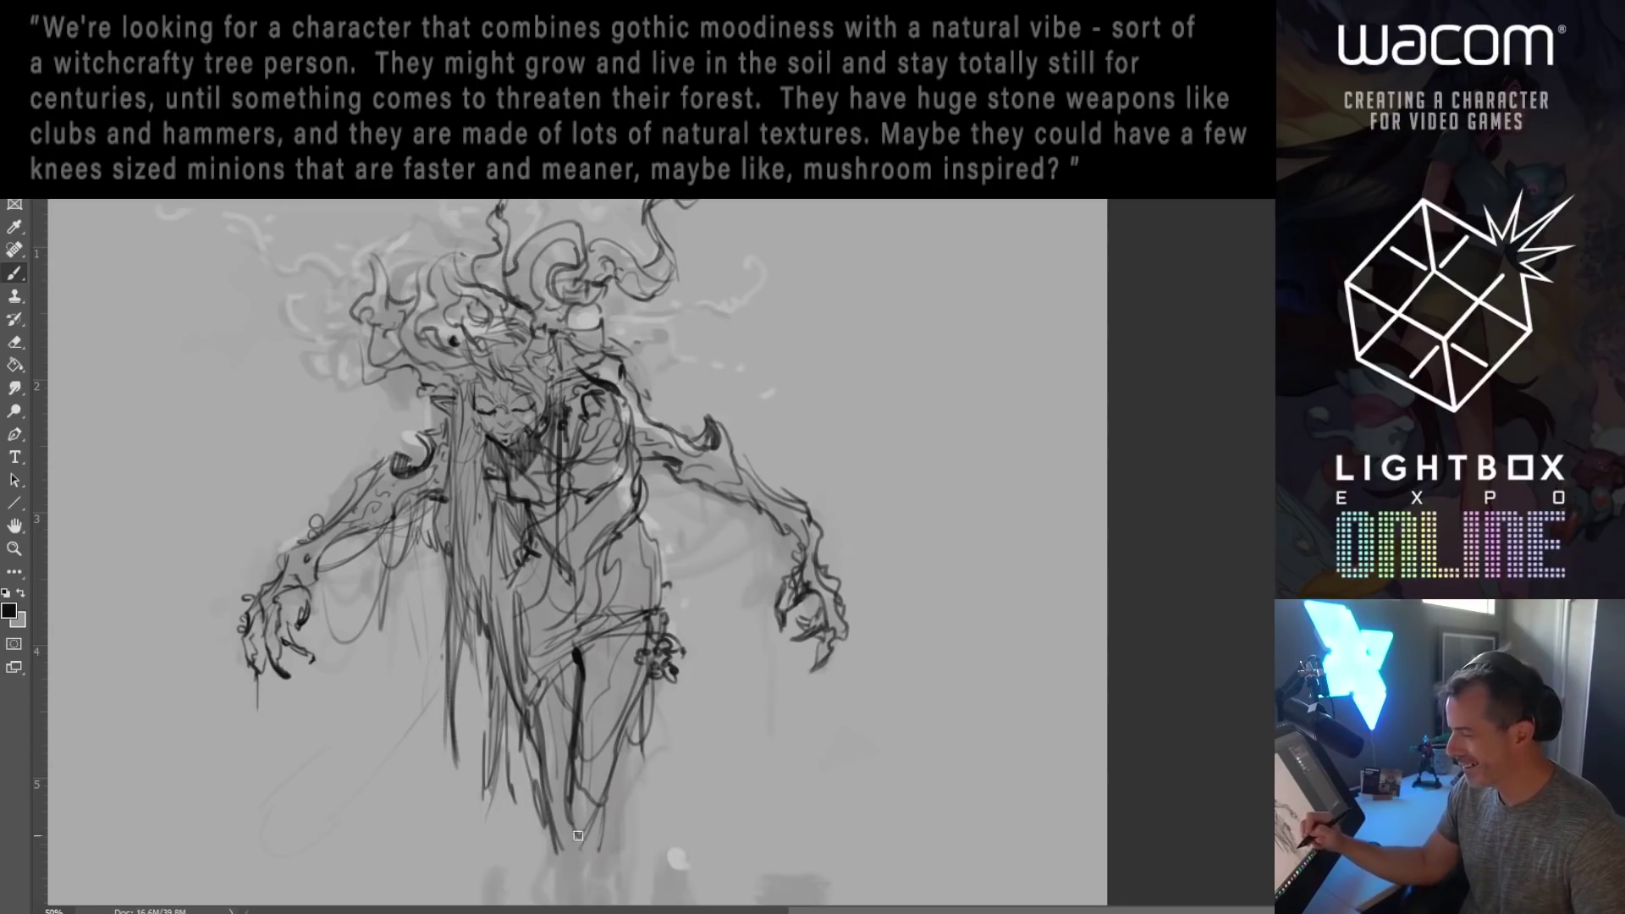
drag(613, 802, 603, 644)
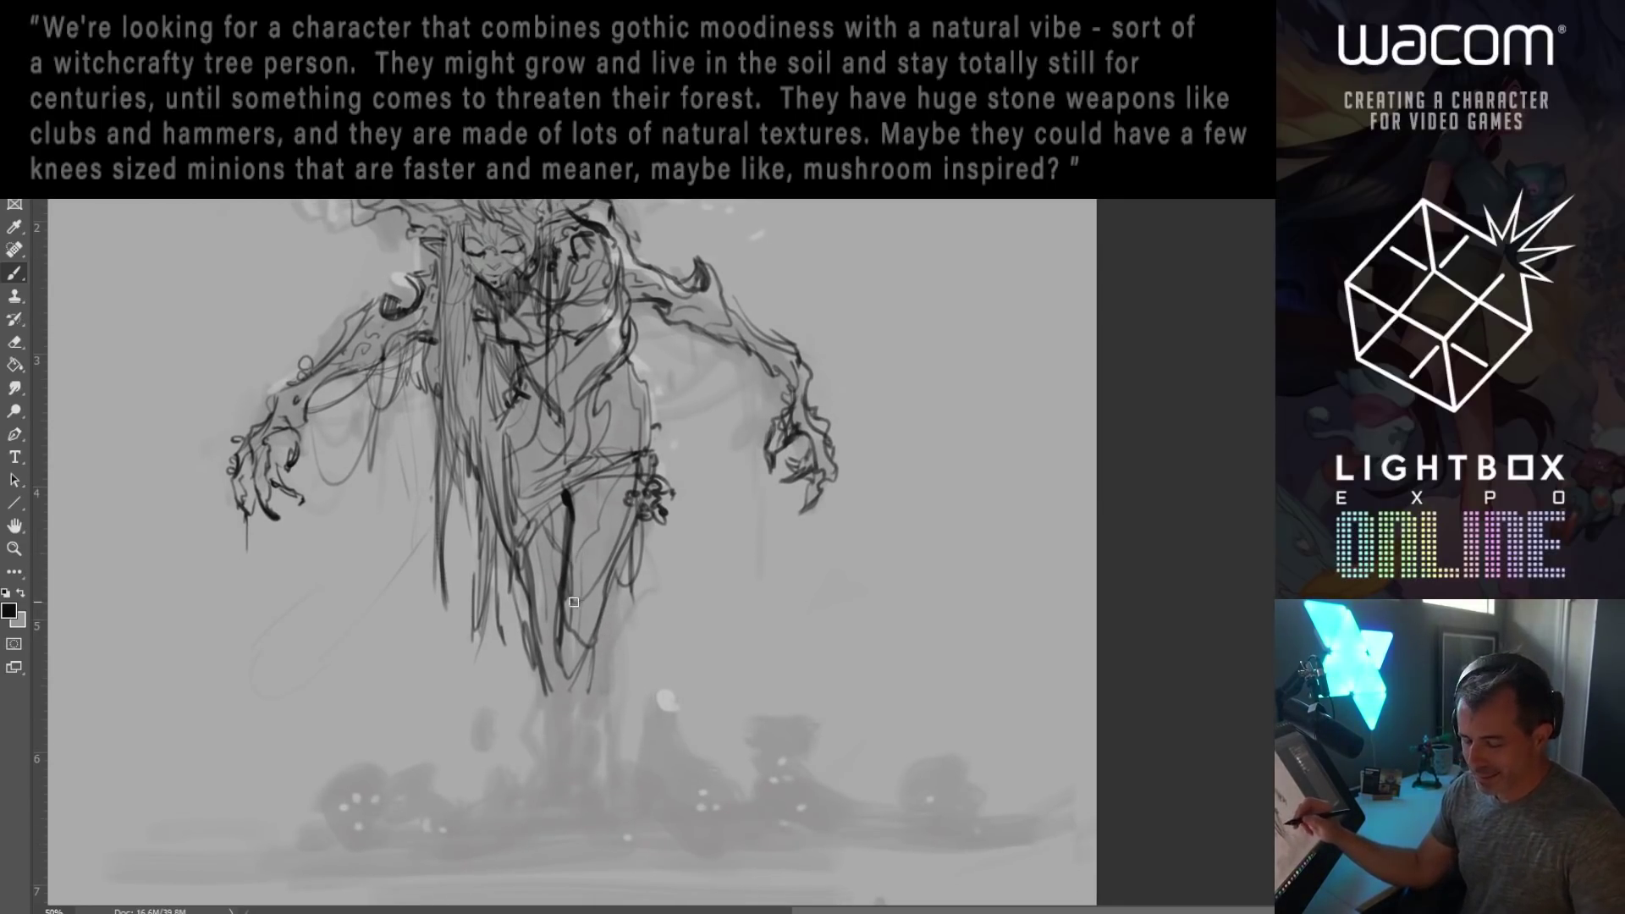
mouse_move(557, 704)
mouse_down()
mouse_move(549, 738)
mouse_move(588, 701)
mouse_move(554, 724)
mouse_move(587, 773)
mouse_move(558, 748)
mouse_move(543, 778)
mouse_move(565, 789)
mouse_move(527, 808)
mouse_up()
drag(549, 648, 546, 708)
drag(605, 622, 609, 736)
mouse_move(605, 597)
mouse_down()
mouse_move(591, 665)
mouse_move(611, 695)
mouse_move(601, 811)
mouse_up()
mouse_move(609, 741)
mouse_down()
mouse_move(564, 789)
mouse_move(550, 821)
mouse_move(519, 799)
mouse_up()
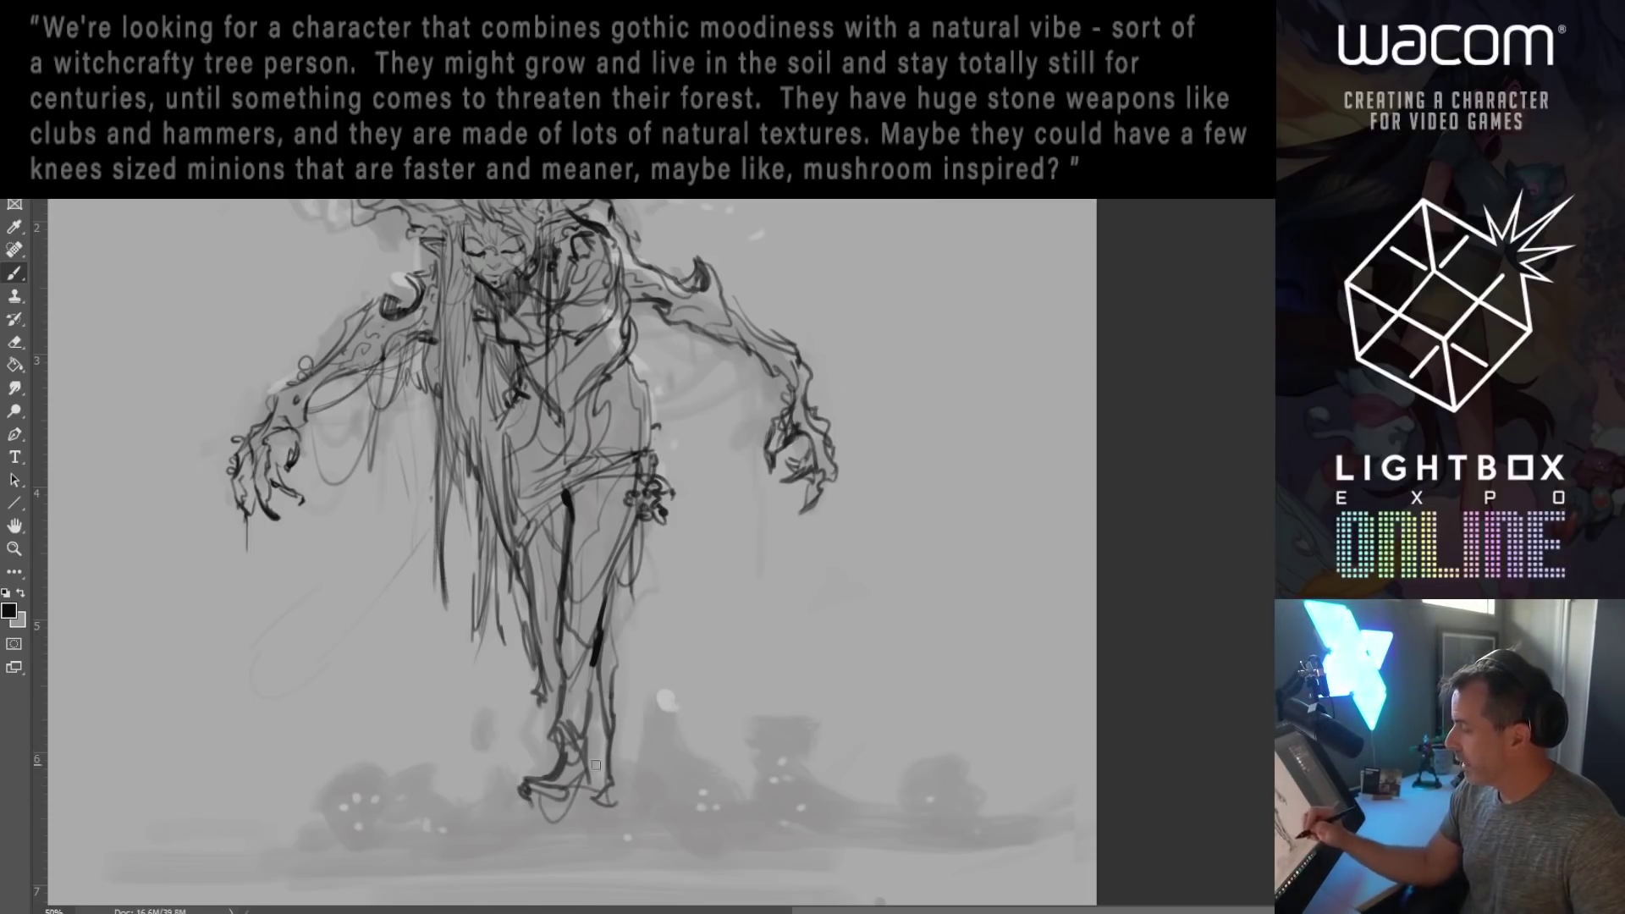
Step: Add more thin hair strands hanging alongside the knee
drag(491, 603, 512, 677)
mouse_move(498, 560)
mouse_down()
mouse_move(505, 678)
mouse_move(500, 548)
mouse_move(518, 627)
mouse_up()
mouse_move(517, 620)
mouse_down()
mouse_move(527, 639)
mouse_move(525, 623)
mouse_move(514, 633)
mouse_up()
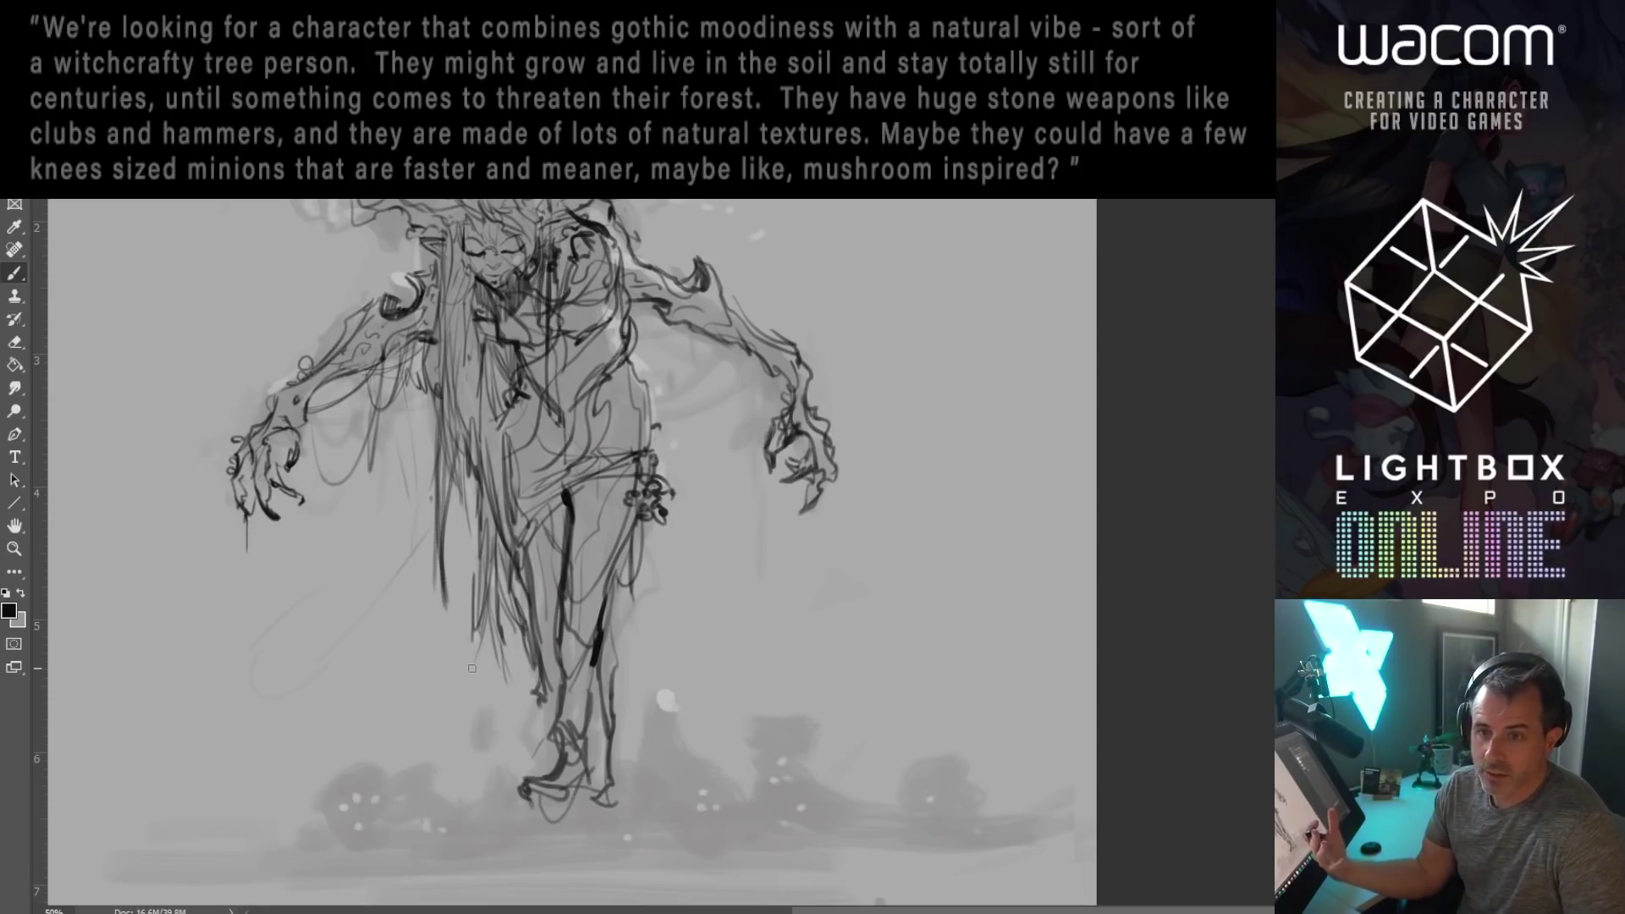
Step: Extend the front foot into a long pointed root-like toe and darken the ankle and shin contours
mouse_move(550, 802)
mouse_down()
mouse_move(508, 823)
mouse_move(549, 820)
mouse_move(445, 833)
mouse_up()
drag(550, 802, 457, 833)
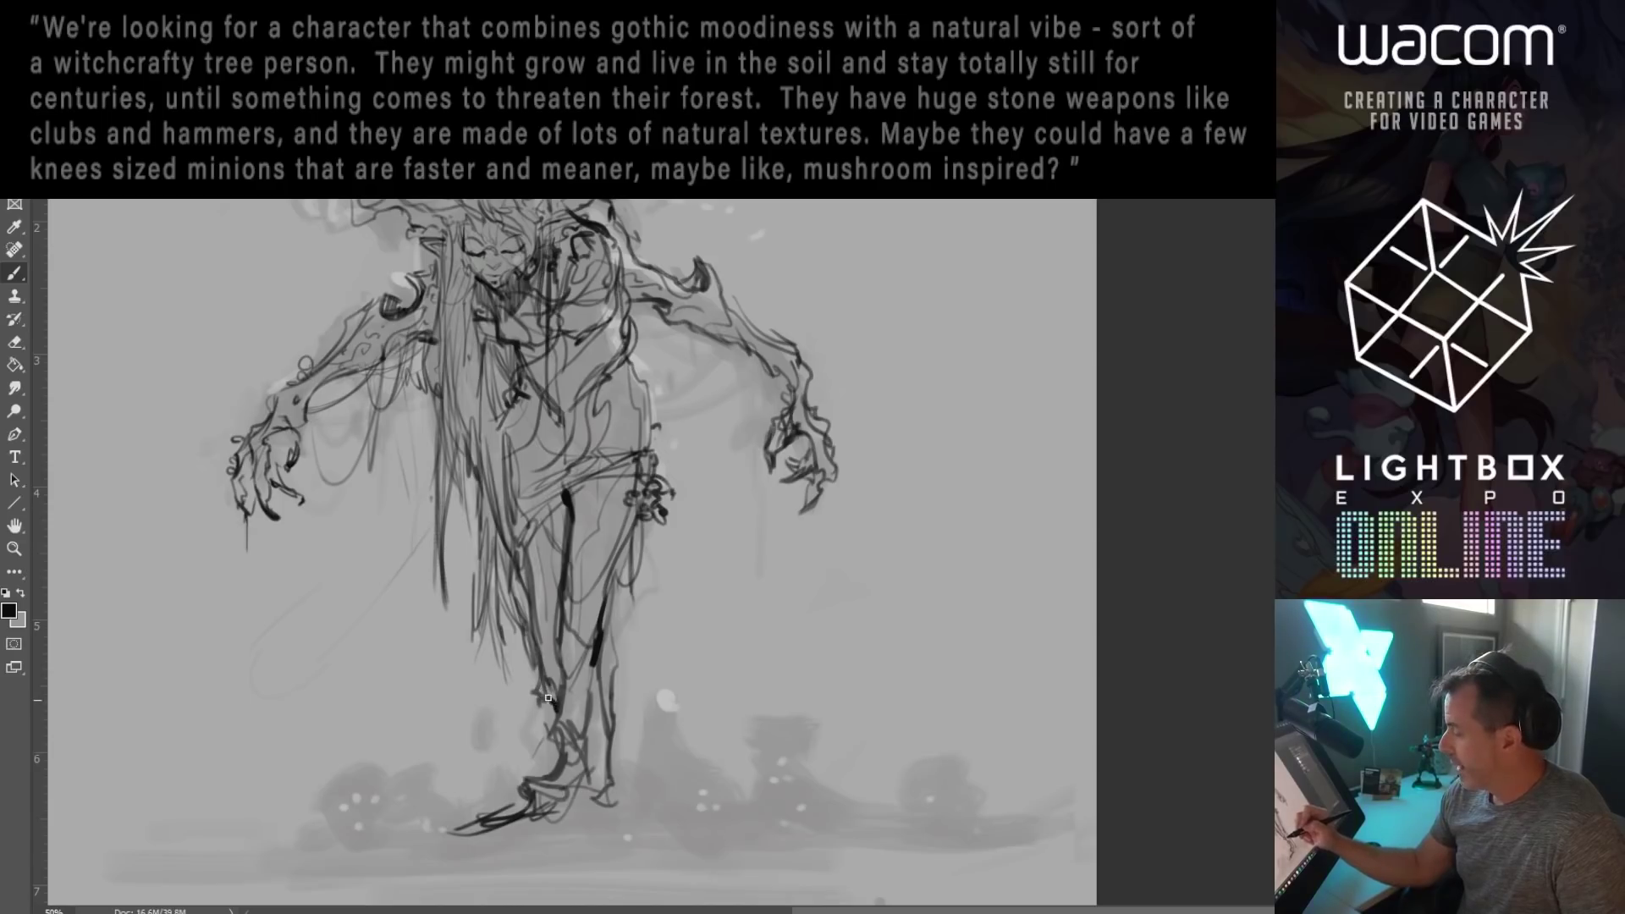
drag(548, 739, 548, 774)
mouse_move(607, 634)
mouse_down()
mouse_move(619, 799)
mouse_move(595, 692)
mouse_move(576, 729)
mouse_move(564, 683)
mouse_move(565, 647)
mouse_move(600, 608)
mouse_up()
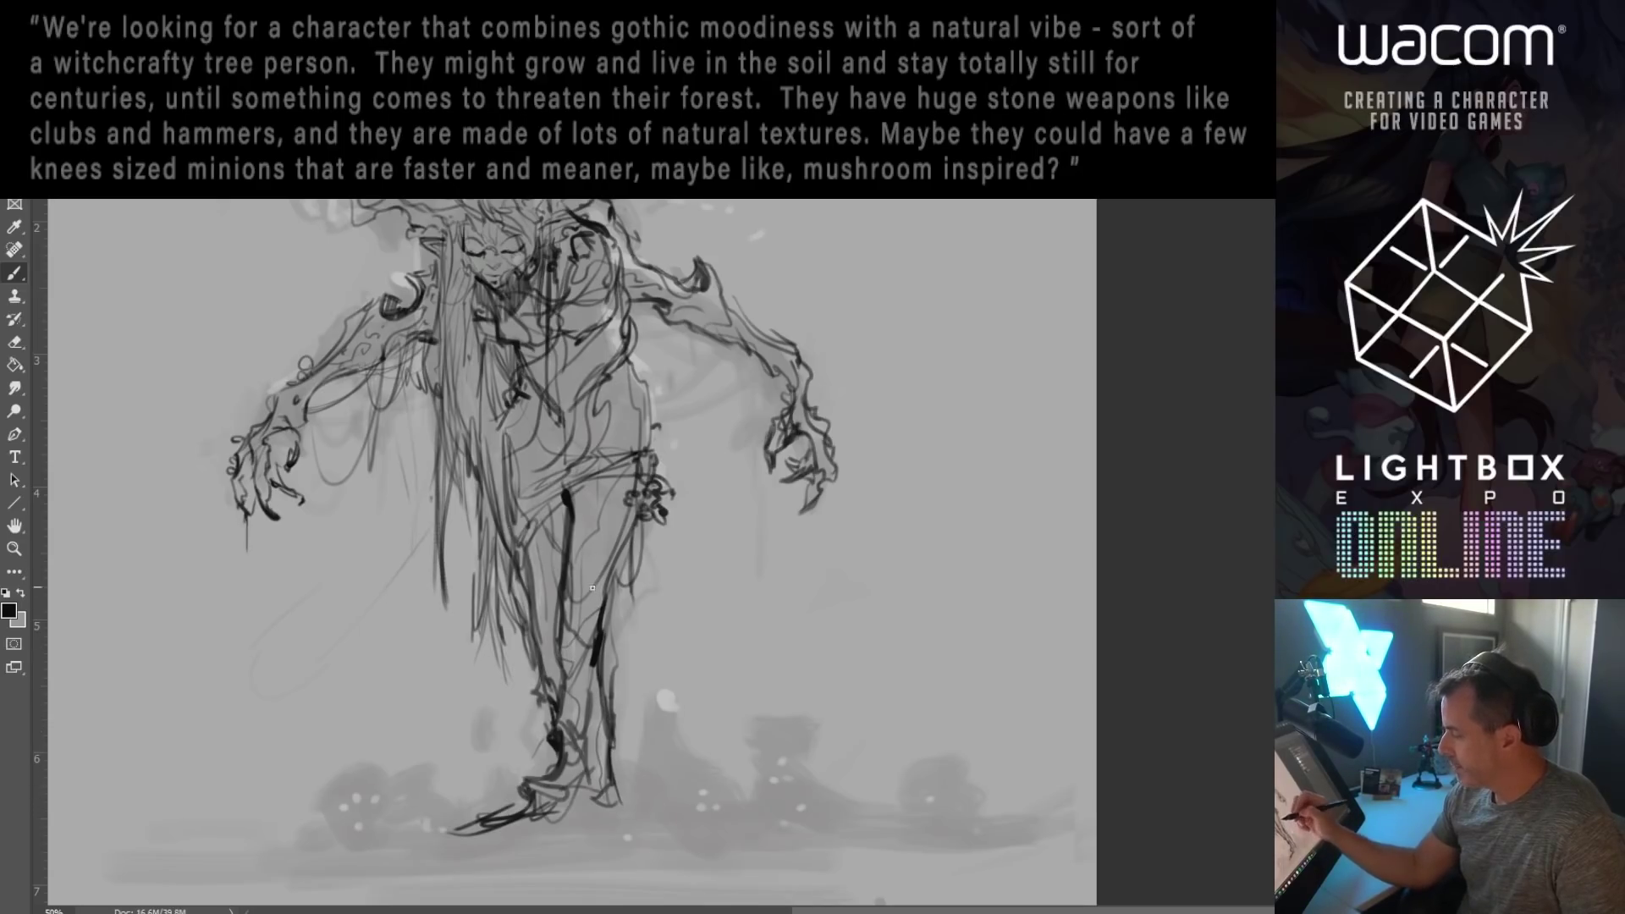
Step: Add bark detail to the thigh, enlarge the hip flower cluster and strengthen the rear shin line
drag(609, 539, 593, 569)
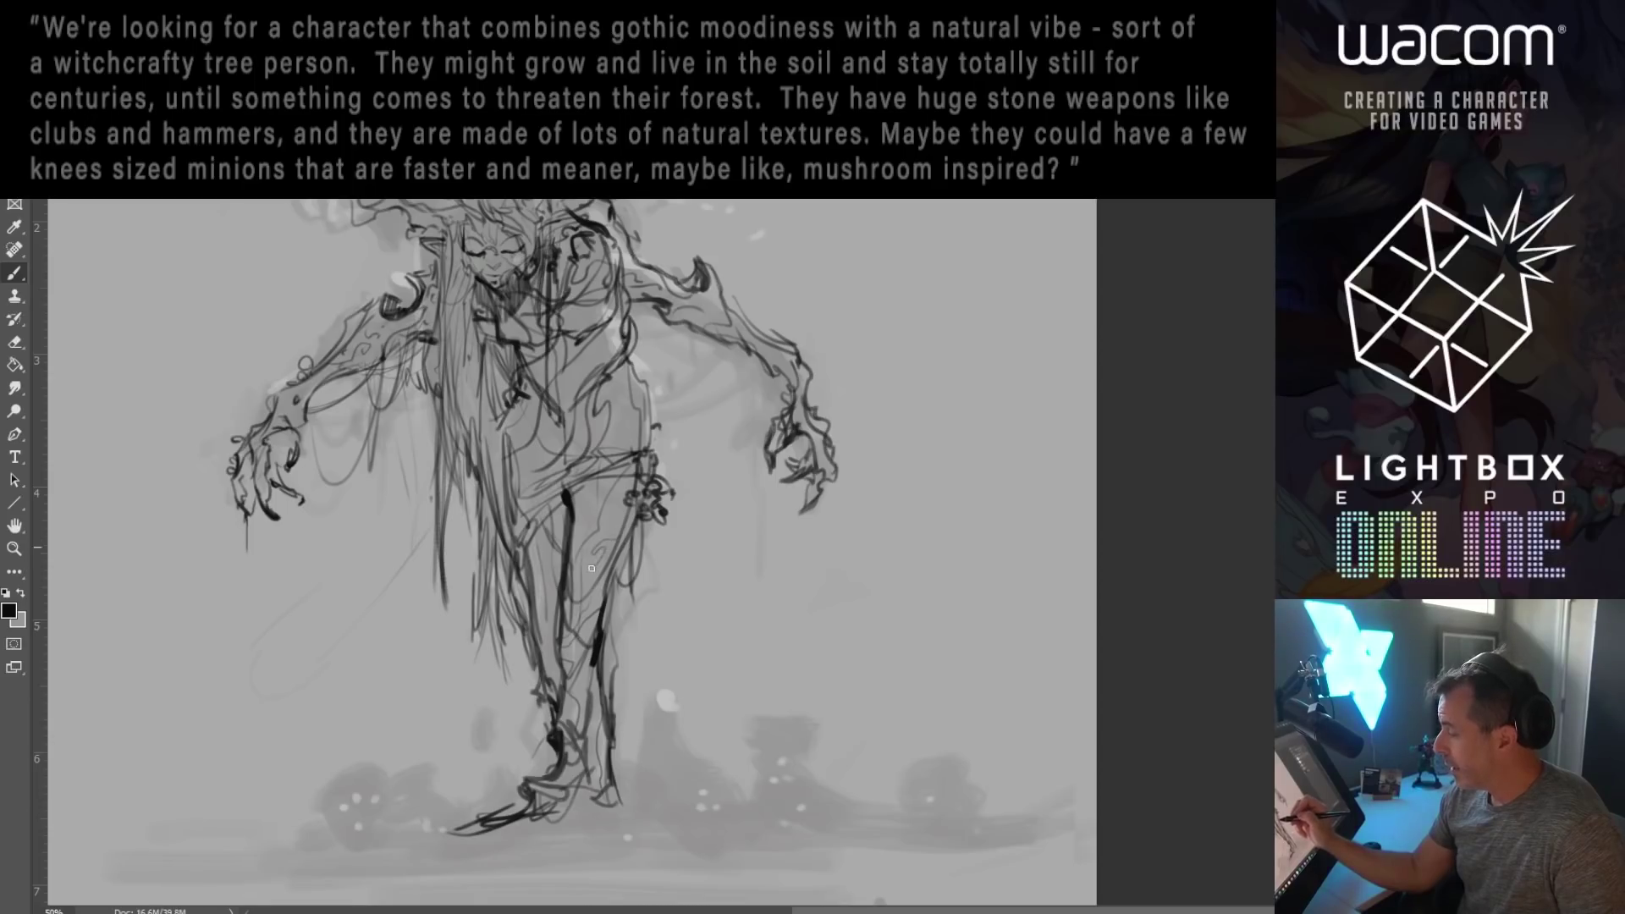
mouse_move(642, 530)
mouse_down()
mouse_move(647, 555)
mouse_move(679, 503)
mouse_up()
drag(647, 433, 680, 503)
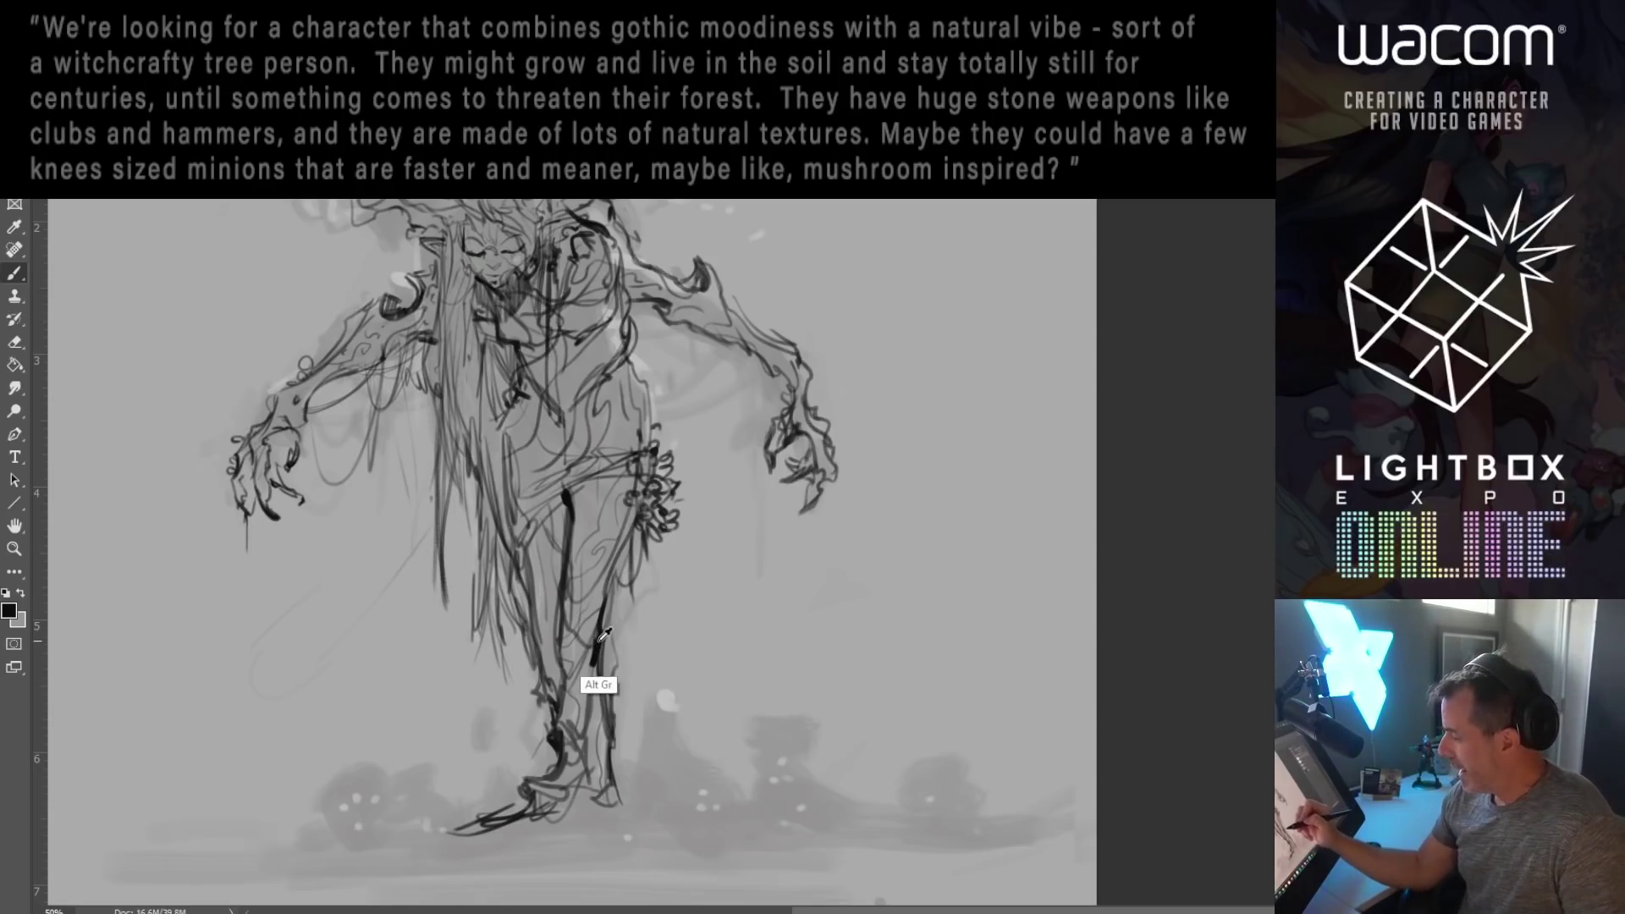
drag(603, 673, 599, 697)
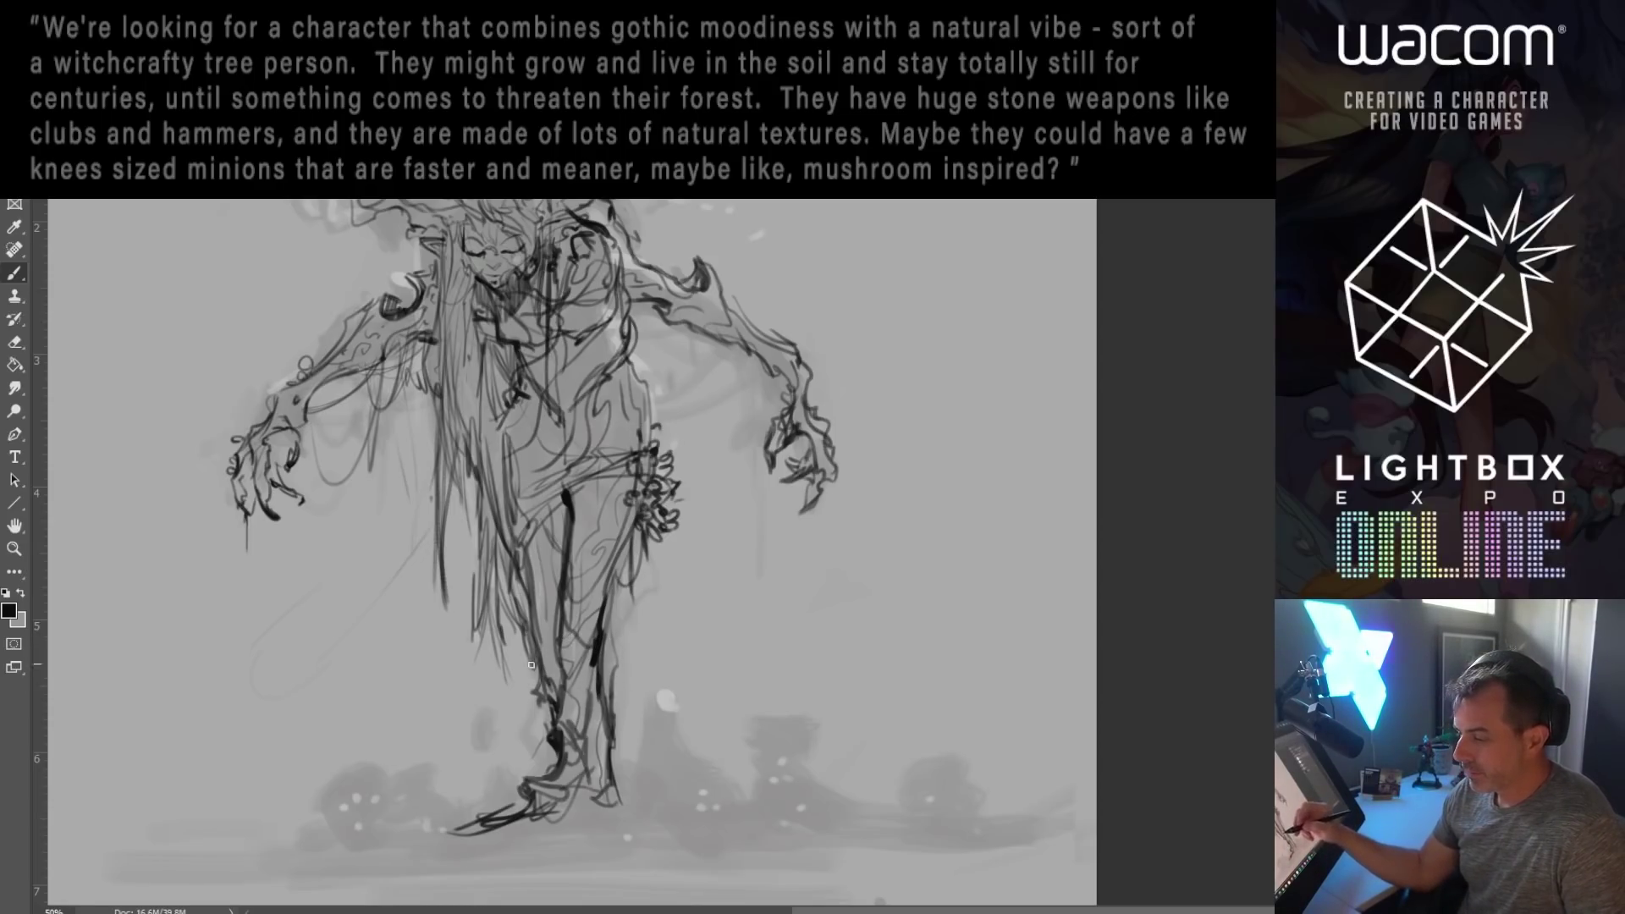
Step: Sketch a tall pointed rock rising from the ground beside the feet
mouse_move(563, 817)
mouse_down()
mouse_move(623, 829)
mouse_move(649, 814)
mouse_move(558, 840)
mouse_move(659, 804)
mouse_move(606, 835)
mouse_move(657, 701)
mouse_up()
mouse_move(631, 802)
mouse_down()
mouse_move(659, 699)
mouse_move(692, 771)
mouse_up()
drag(661, 704, 708, 804)
Step: Lay in rough horizontal ground lines with jagged roots under the feet and around the base of the pointed rock
mouse_move(624, 796)
mouse_down()
mouse_move(711, 826)
mouse_move(702, 806)
mouse_move(682, 816)
mouse_move(714, 816)
mouse_move(538, 823)
mouse_up()
mouse_move(540, 823)
mouse_down()
mouse_move(558, 814)
mouse_move(476, 825)
mouse_up()
mouse_move(484, 800)
mouse_down()
mouse_move(449, 829)
mouse_move(468, 821)
mouse_move(392, 836)
mouse_move(650, 845)
mouse_up()
drag(508, 847, 728, 828)
drag(604, 843, 744, 830)
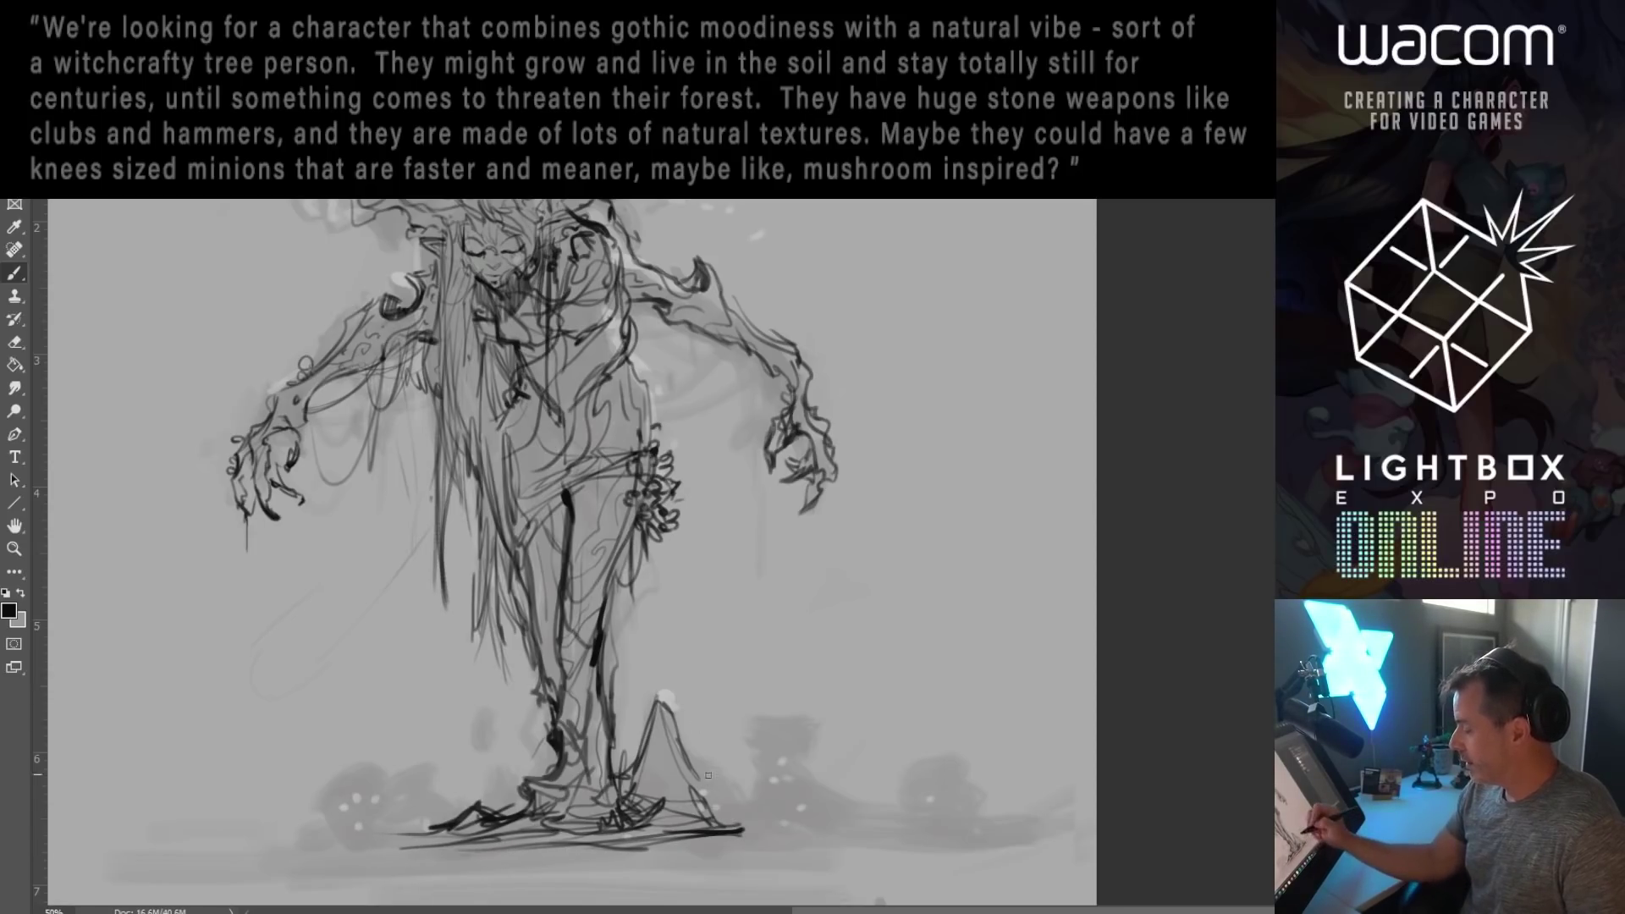
mouse_move(684, 771)
mouse_down()
mouse_move(665, 740)
mouse_move(677, 812)
mouse_move(752, 844)
mouse_move(701, 805)
mouse_move(736, 797)
mouse_move(770, 833)
mouse_move(822, 836)
mouse_move(811, 848)
mouse_move(892, 839)
mouse_move(783, 847)
mouse_move(923, 846)
mouse_up()
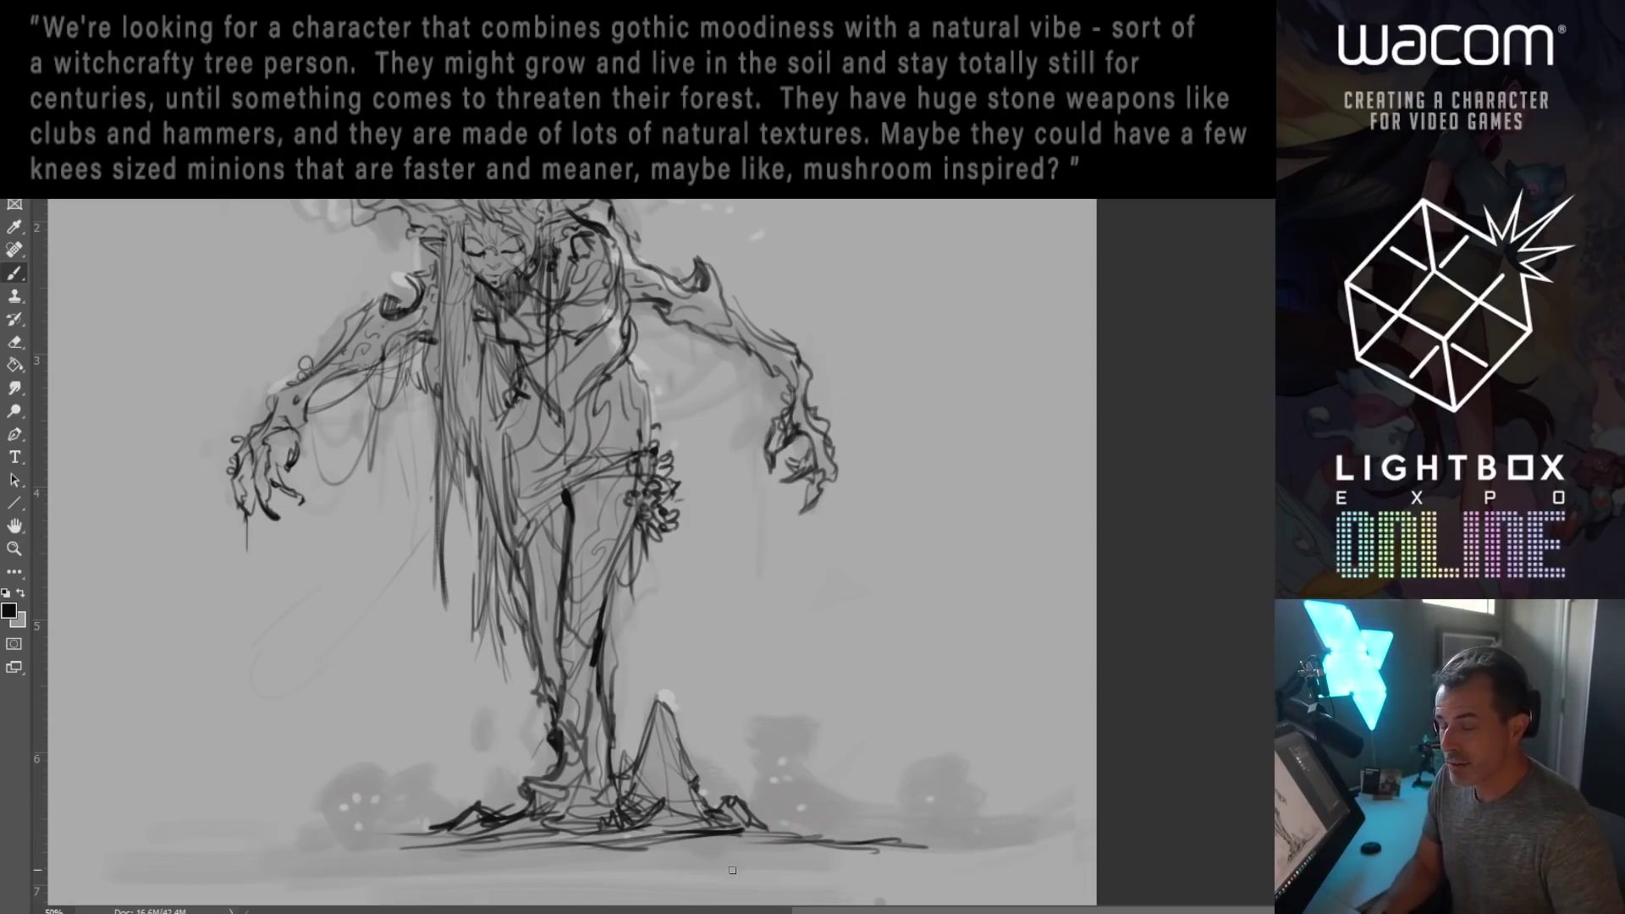
drag(709, 688, 670, 681)
mouse_move(634, 753)
mouse_down()
mouse_move(636, 719)
mouse_move(721, 795)
mouse_up()
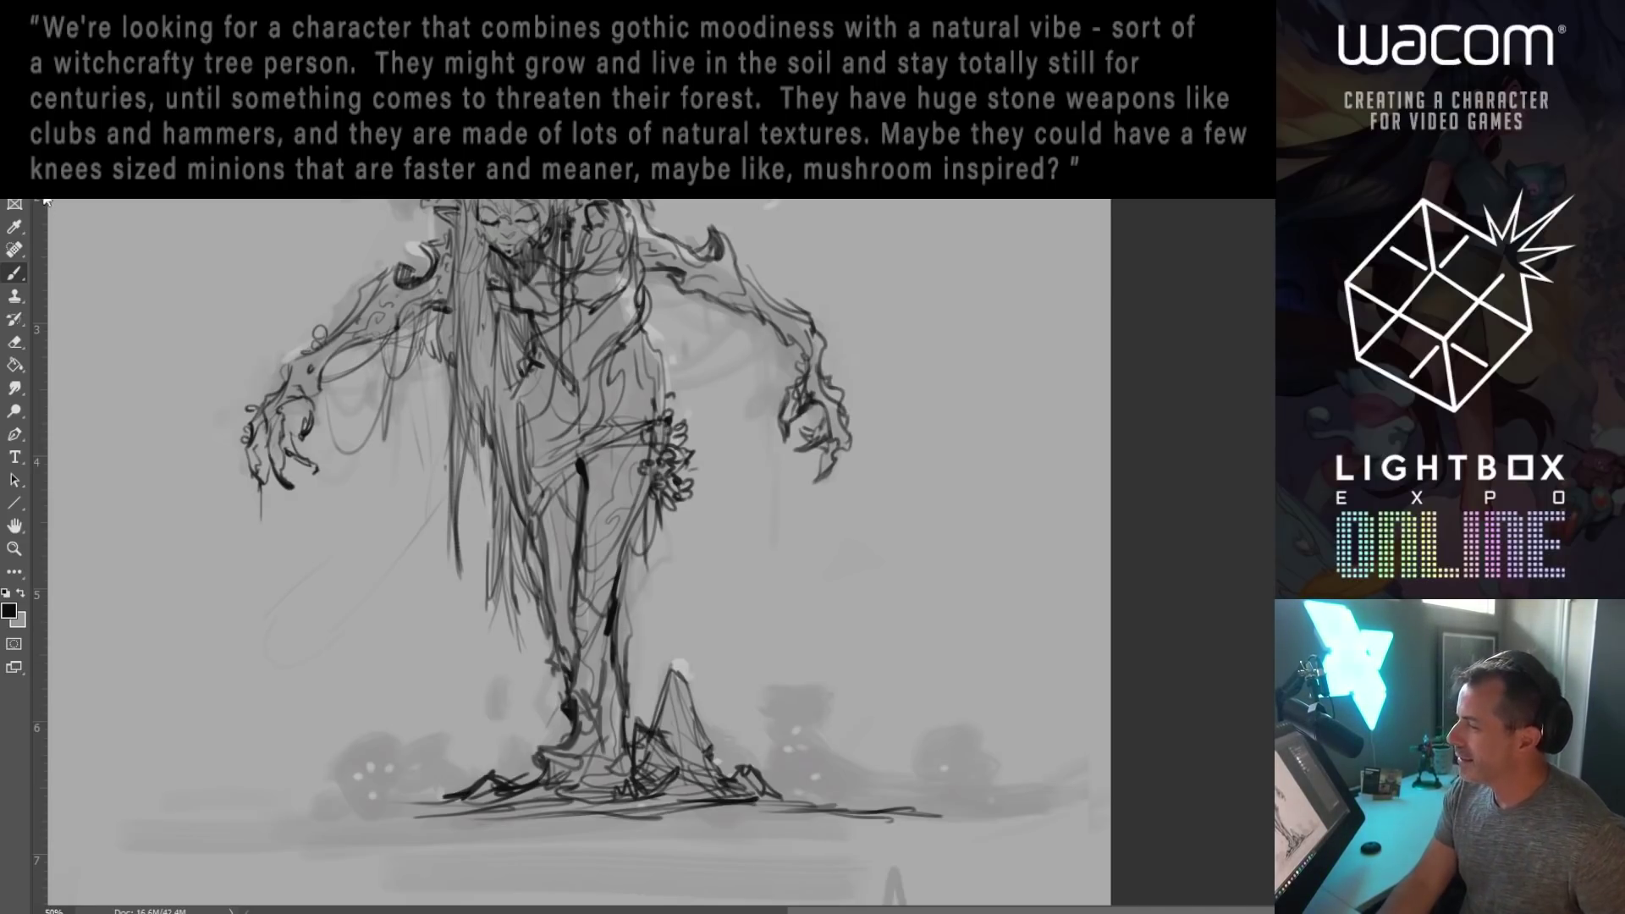
Step: Extend the ground outward on both sides of the base with jagged root shapes and small mounds
drag(617, 440, 660, 438)
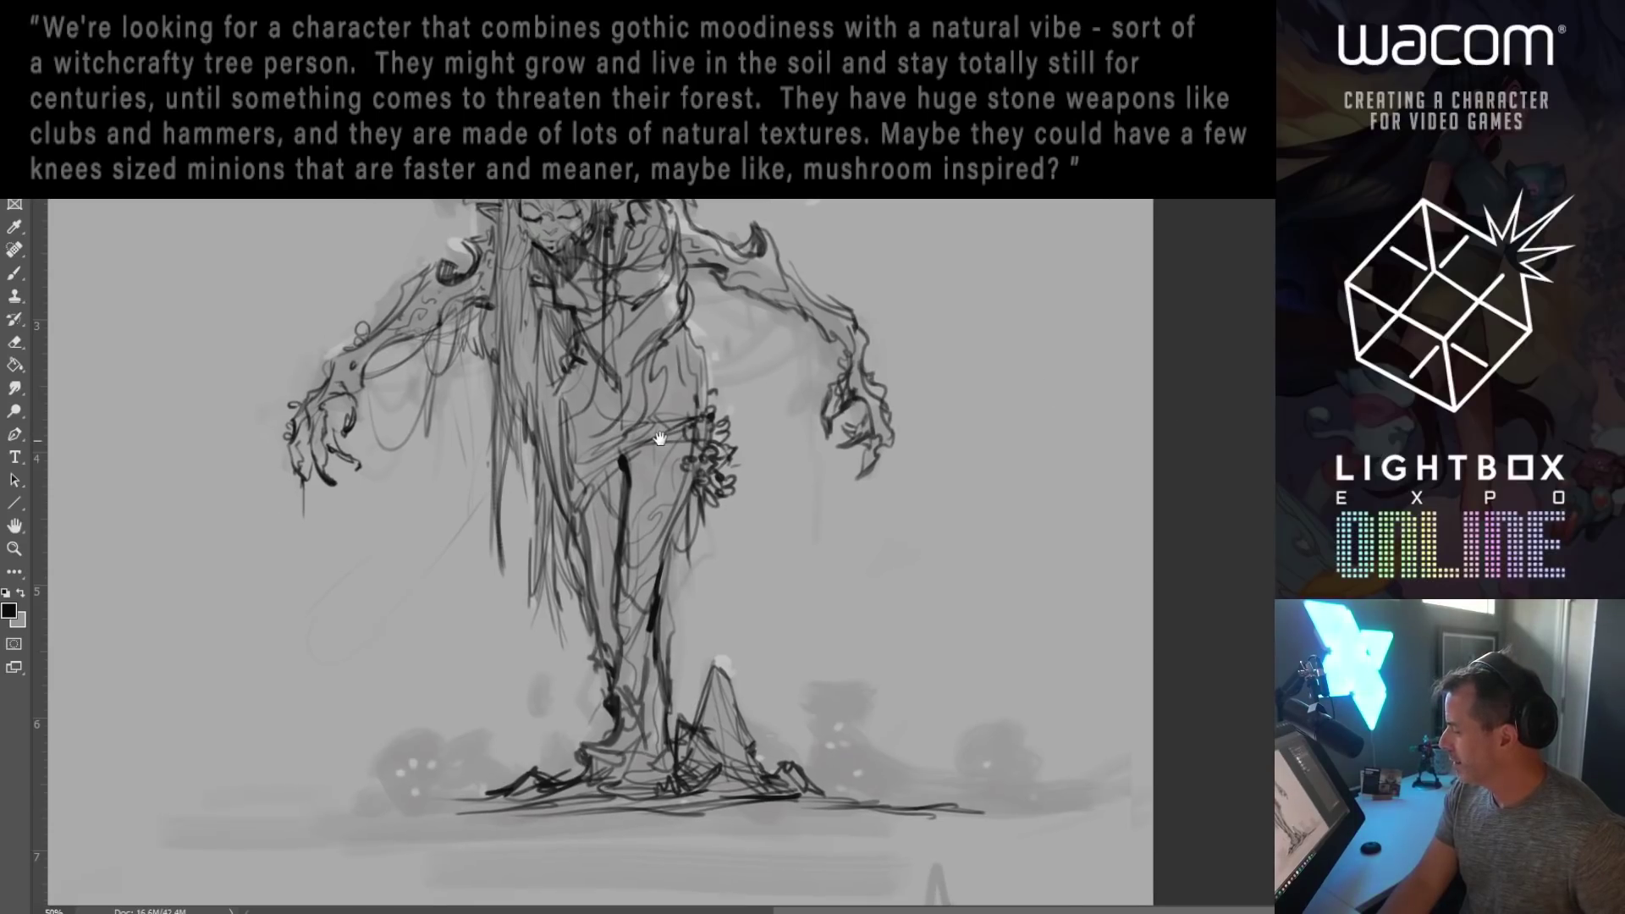
key(b)
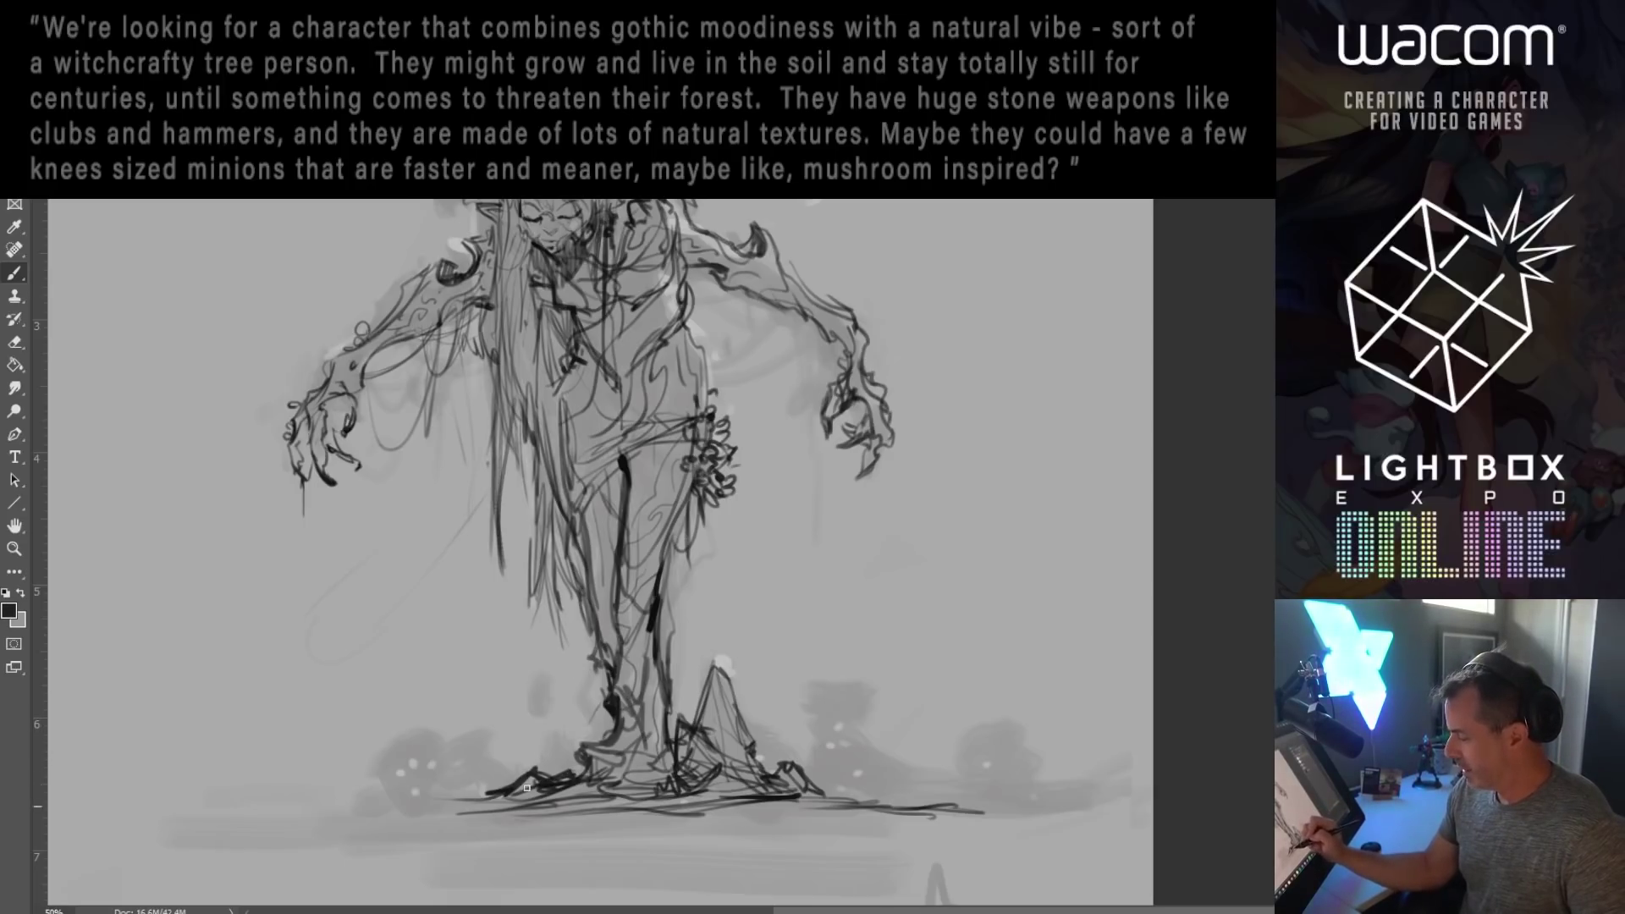
drag(504, 791, 430, 803)
mouse_move(759, 804)
mouse_down()
mouse_move(910, 797)
mouse_move(817, 794)
mouse_move(828, 780)
mouse_up()
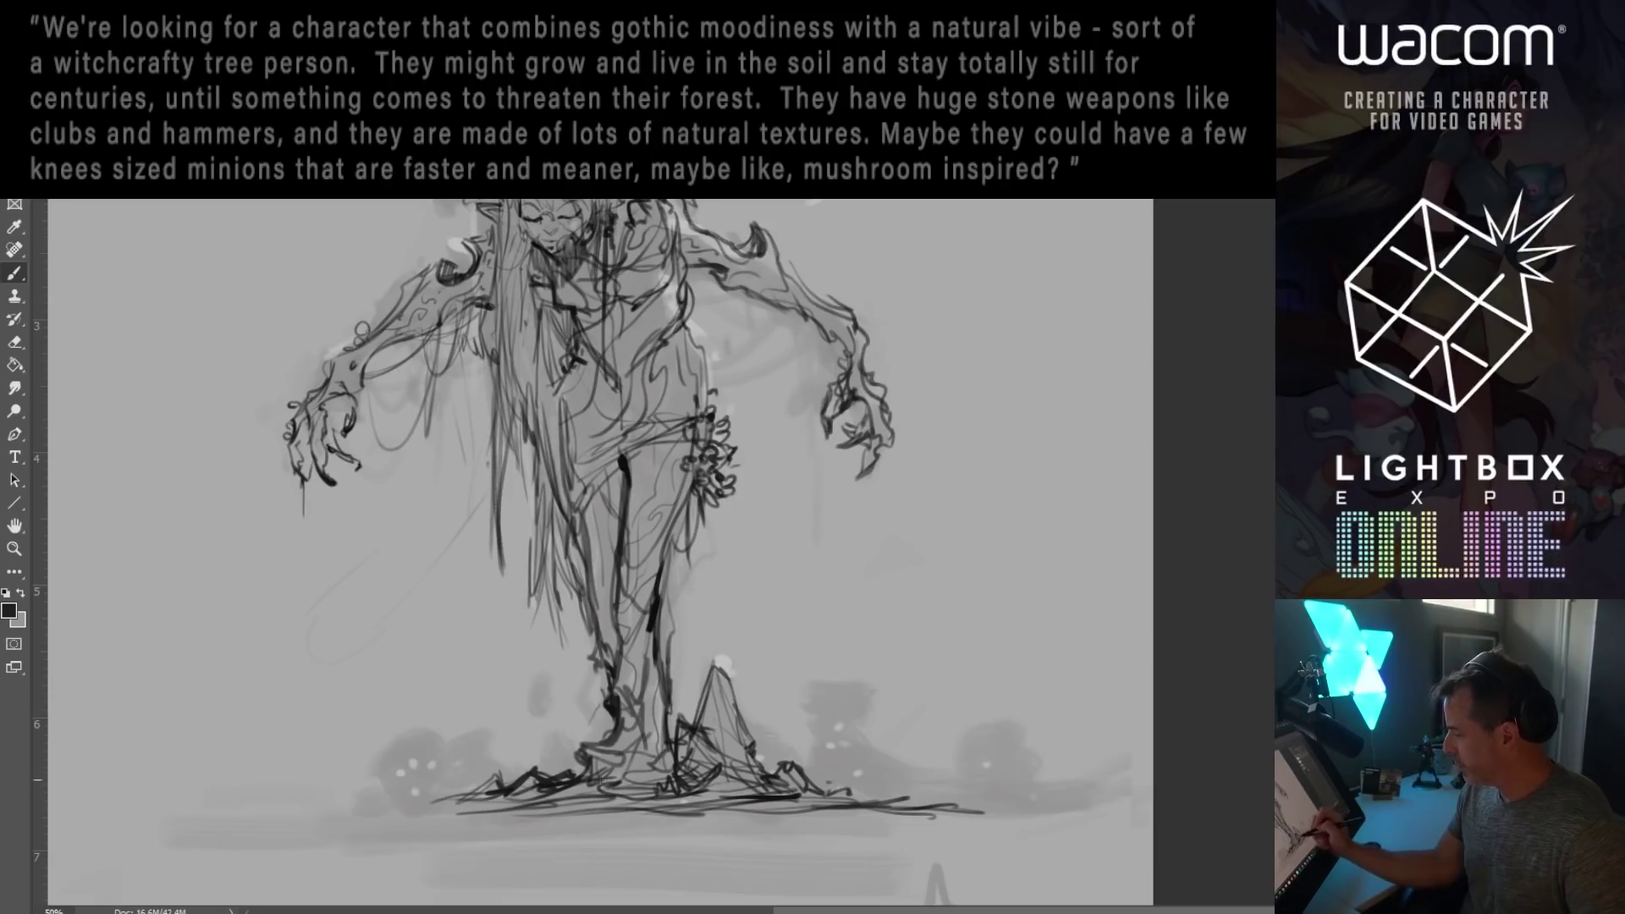
mouse_move(465, 777)
mouse_down()
mouse_move(320, 785)
mouse_move(358, 805)
mouse_move(356, 775)
mouse_move(417, 785)
mouse_move(302, 804)
mouse_move(434, 799)
mouse_up()
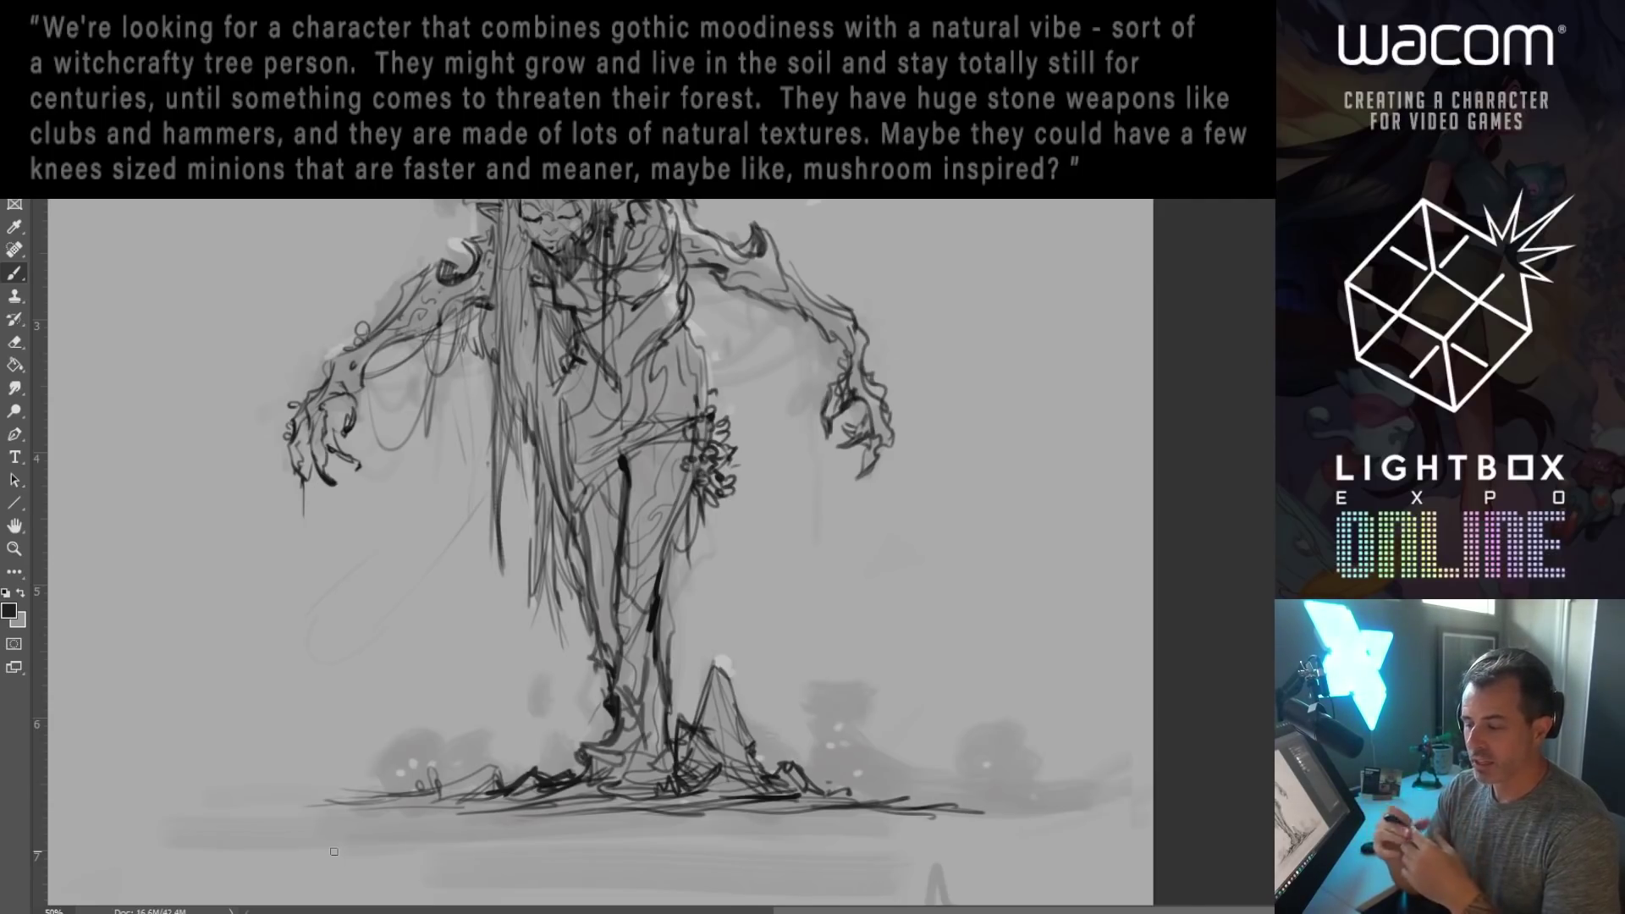
Step: Darken the ankle where it merges into the roots and carry the ground line farther out to the left
key(alt)
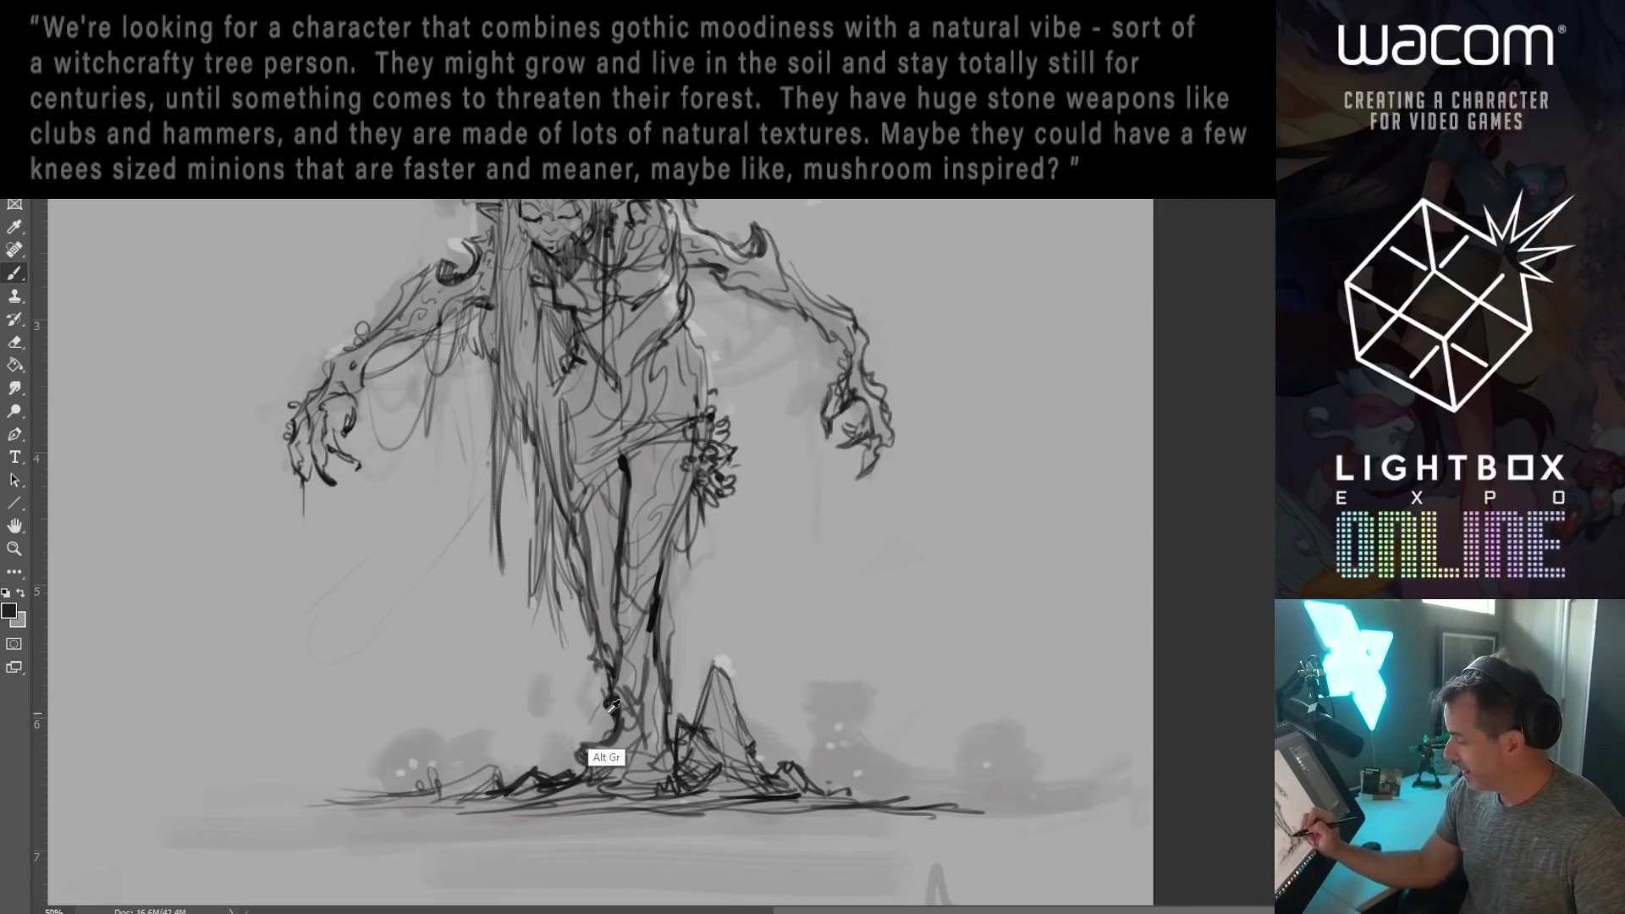
drag(617, 709, 585, 771)
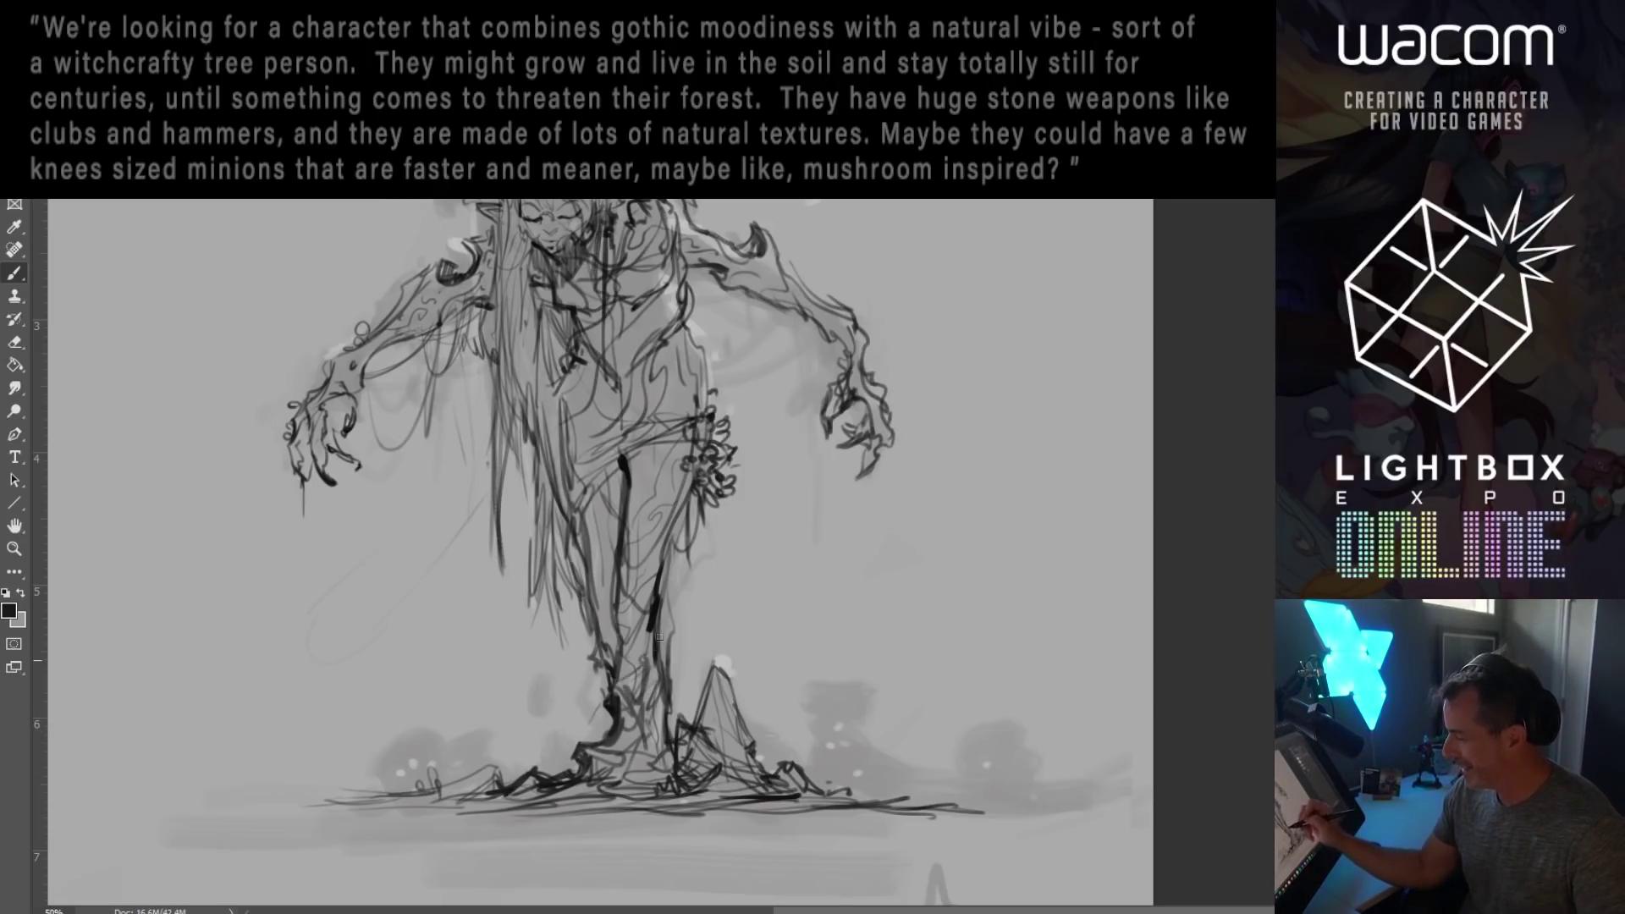
mouse_move(616, 691)
mouse_down()
mouse_move(603, 736)
mouse_move(569, 759)
mouse_move(581, 774)
mouse_move(541, 763)
mouse_move(493, 777)
mouse_move(505, 782)
mouse_move(489, 767)
mouse_move(425, 788)
mouse_up()
mouse_move(251, 816)
mouse_down()
mouse_move(267, 814)
mouse_move(254, 816)
mouse_up()
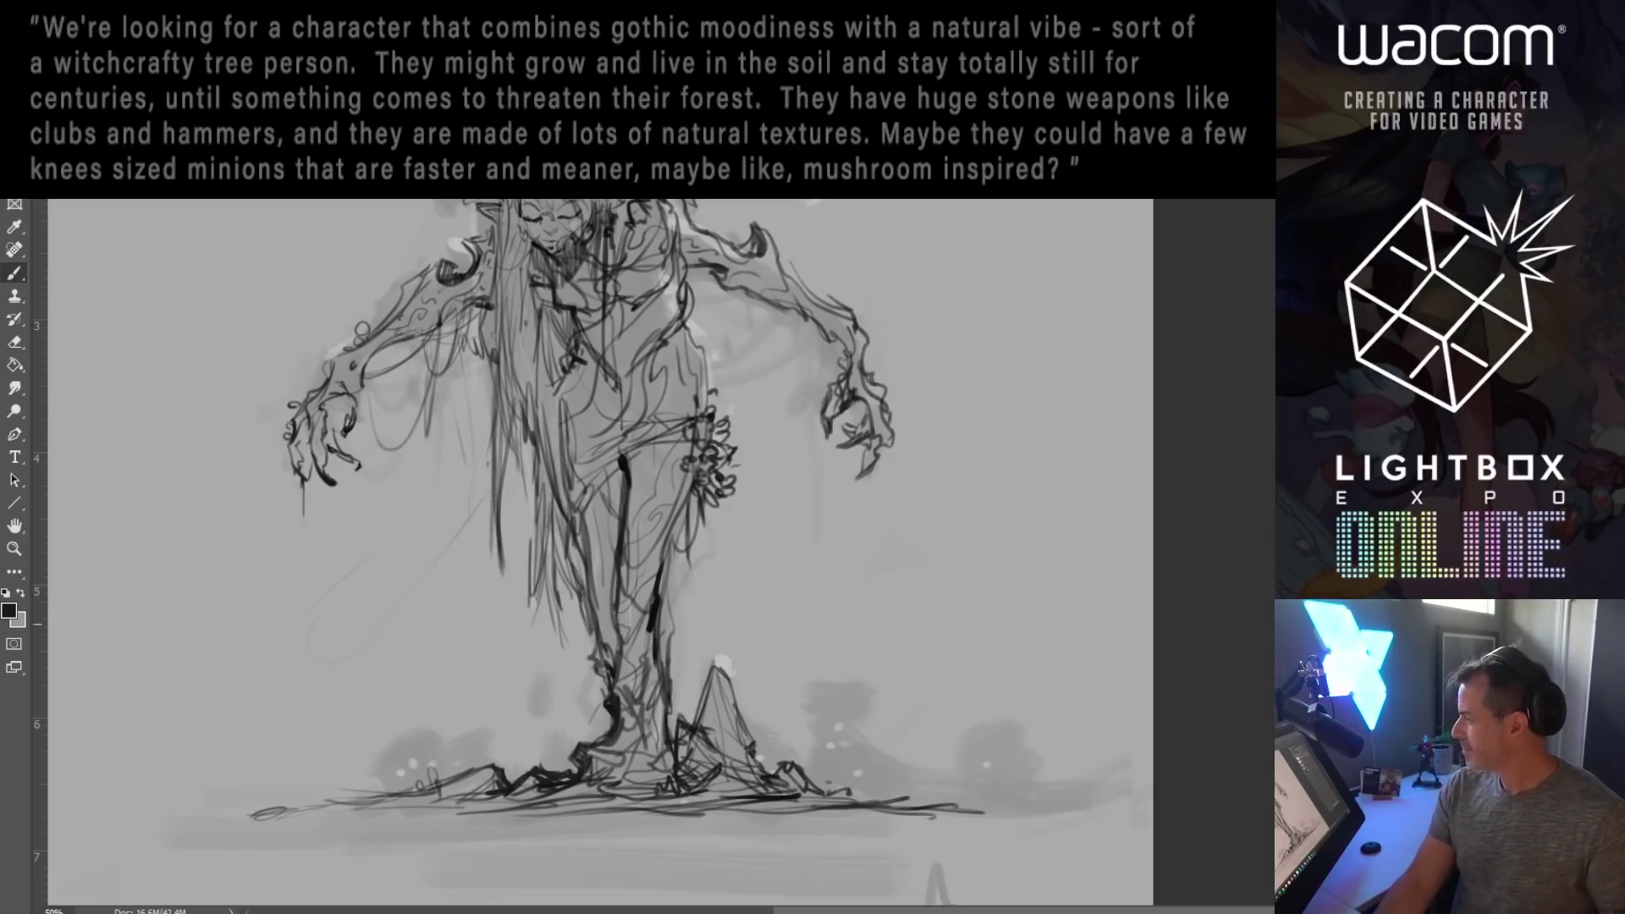
mouse_move(772, 390)
mouse_down()
mouse_move(761, 531)
mouse_move(681, 544)
mouse_up()
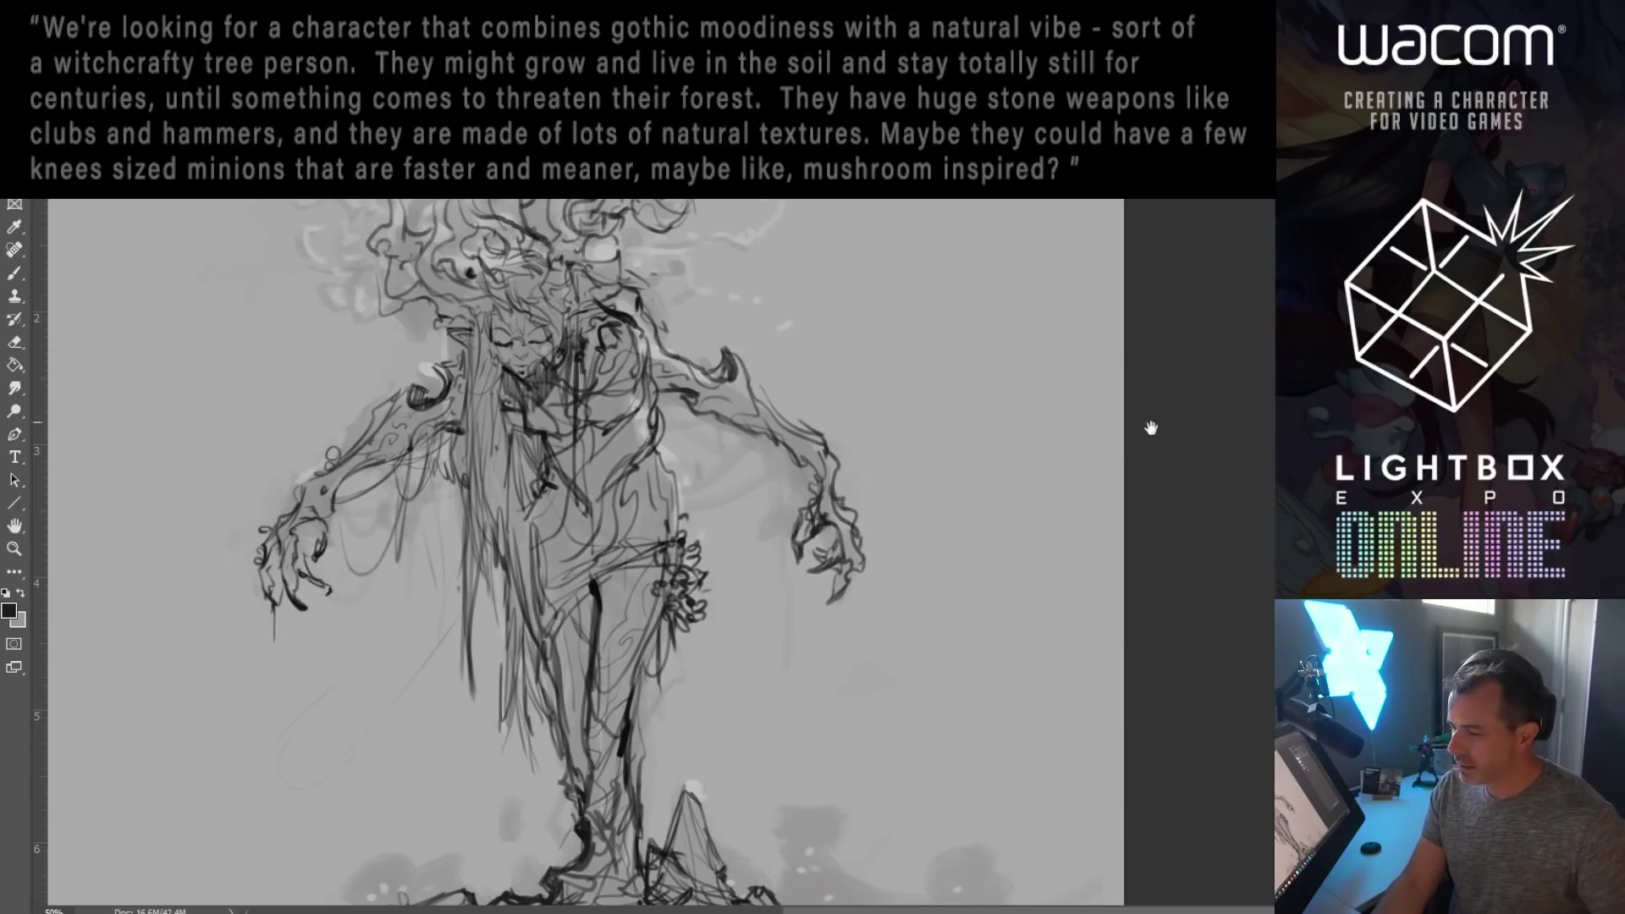
Step: Add loose horizontal brush strokes to the ground line beneath the rooted feet and the pointed rock
drag(1053, 447, 1018, 431)
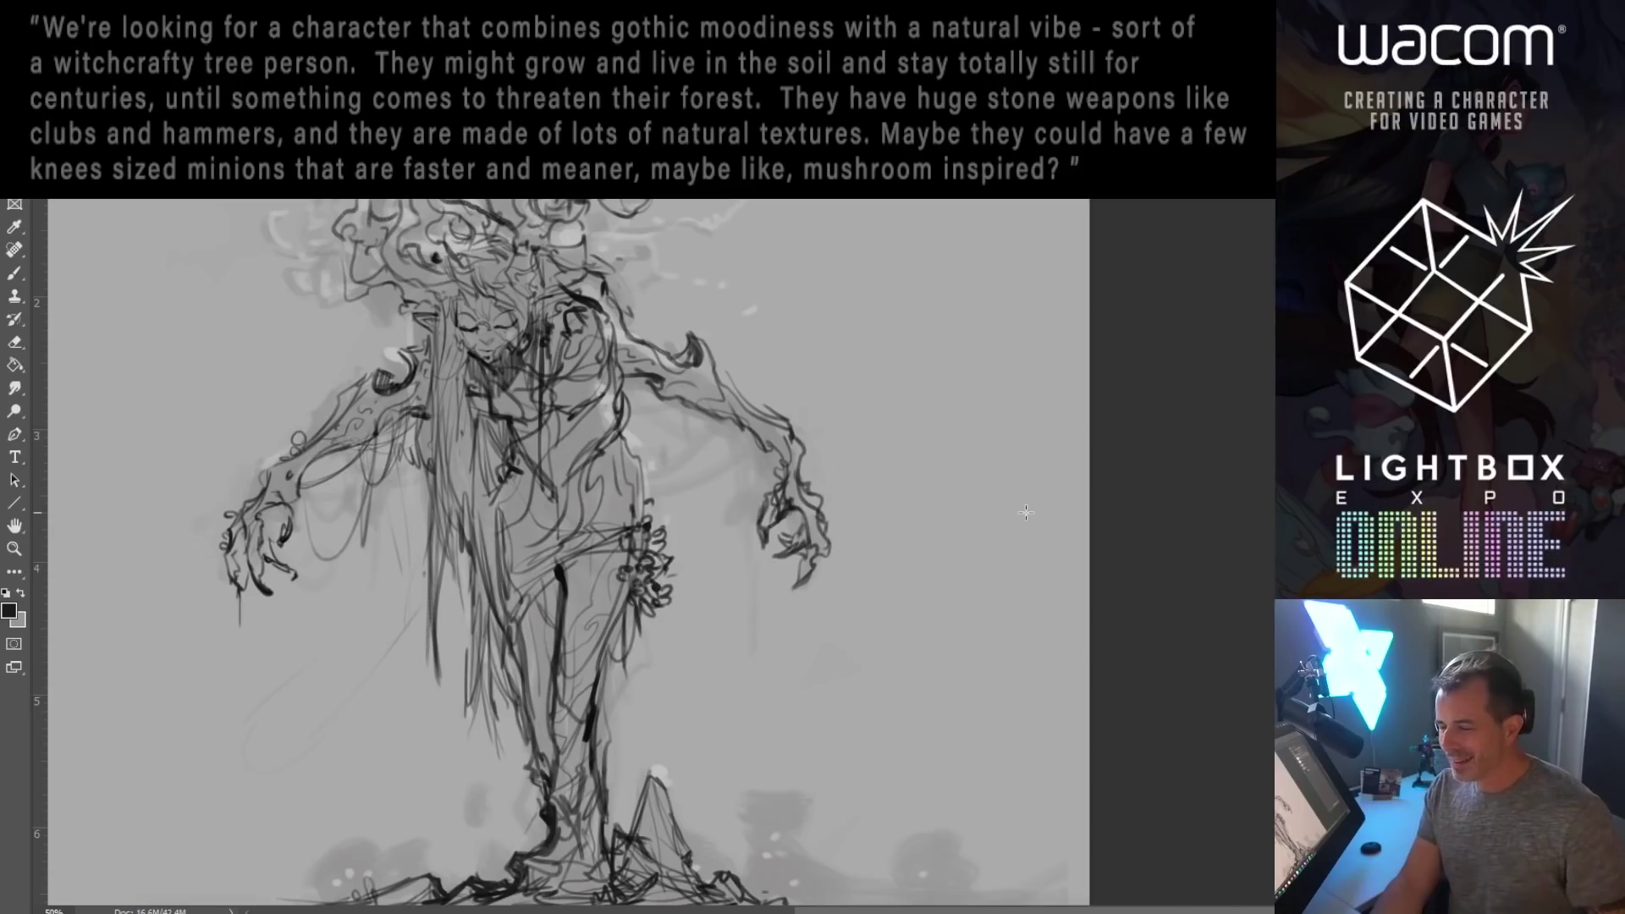
mouse_move(562, 470)
mouse_down()
mouse_move(623, 387)
mouse_move(584, 398)
mouse_move(601, 473)
mouse_move(597, 423)
mouse_up()
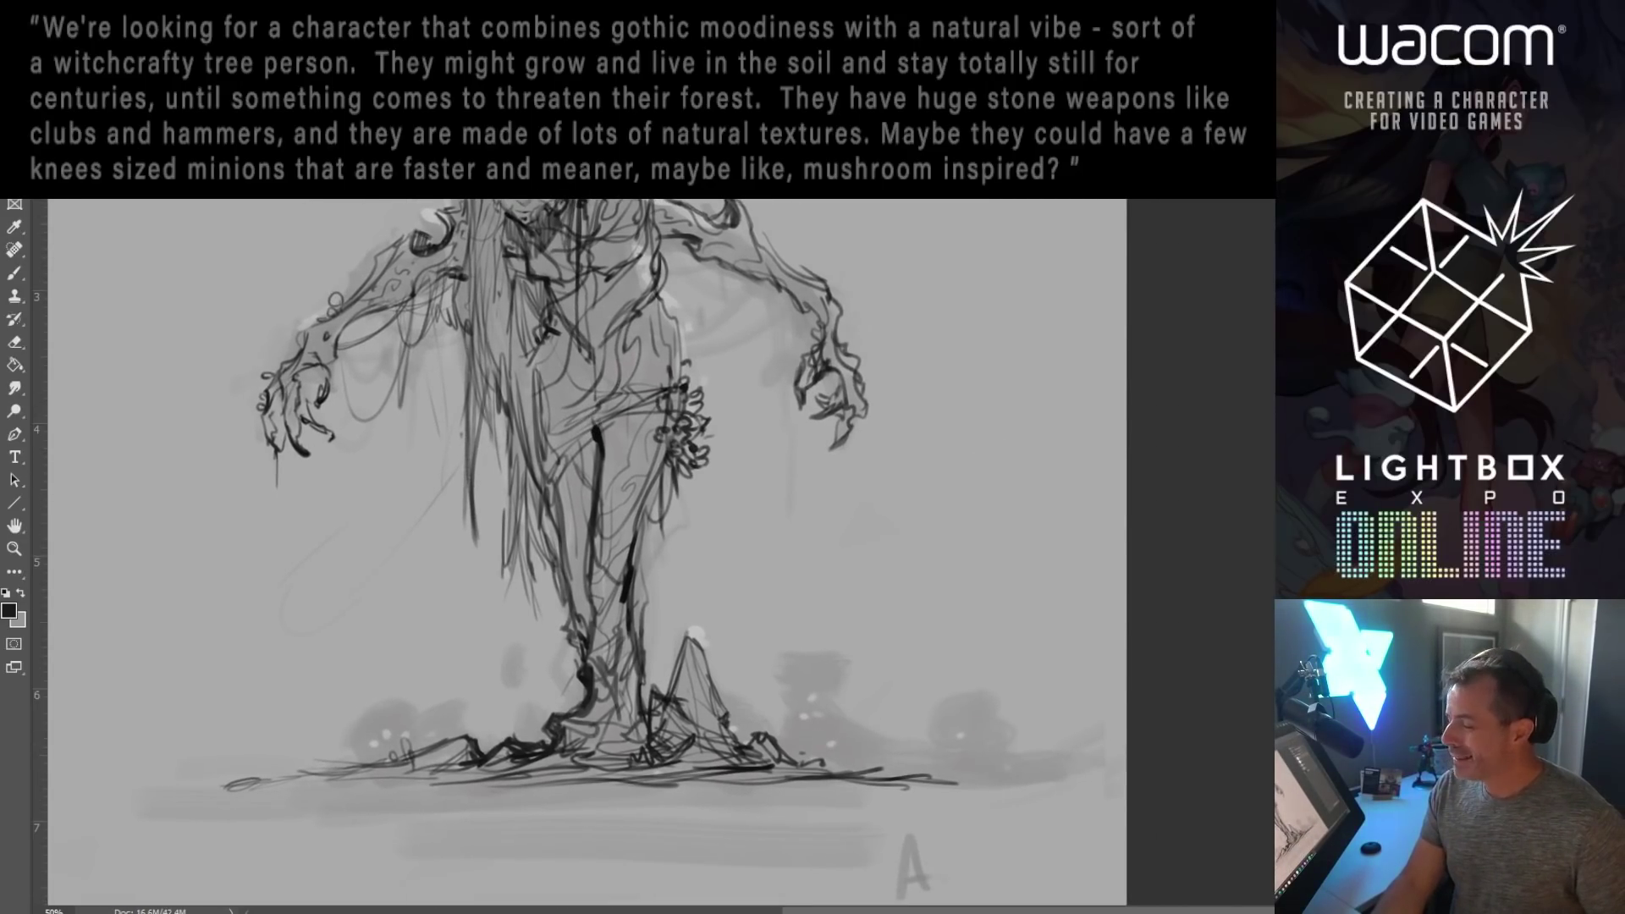
drag(601, 359, 566, 370)
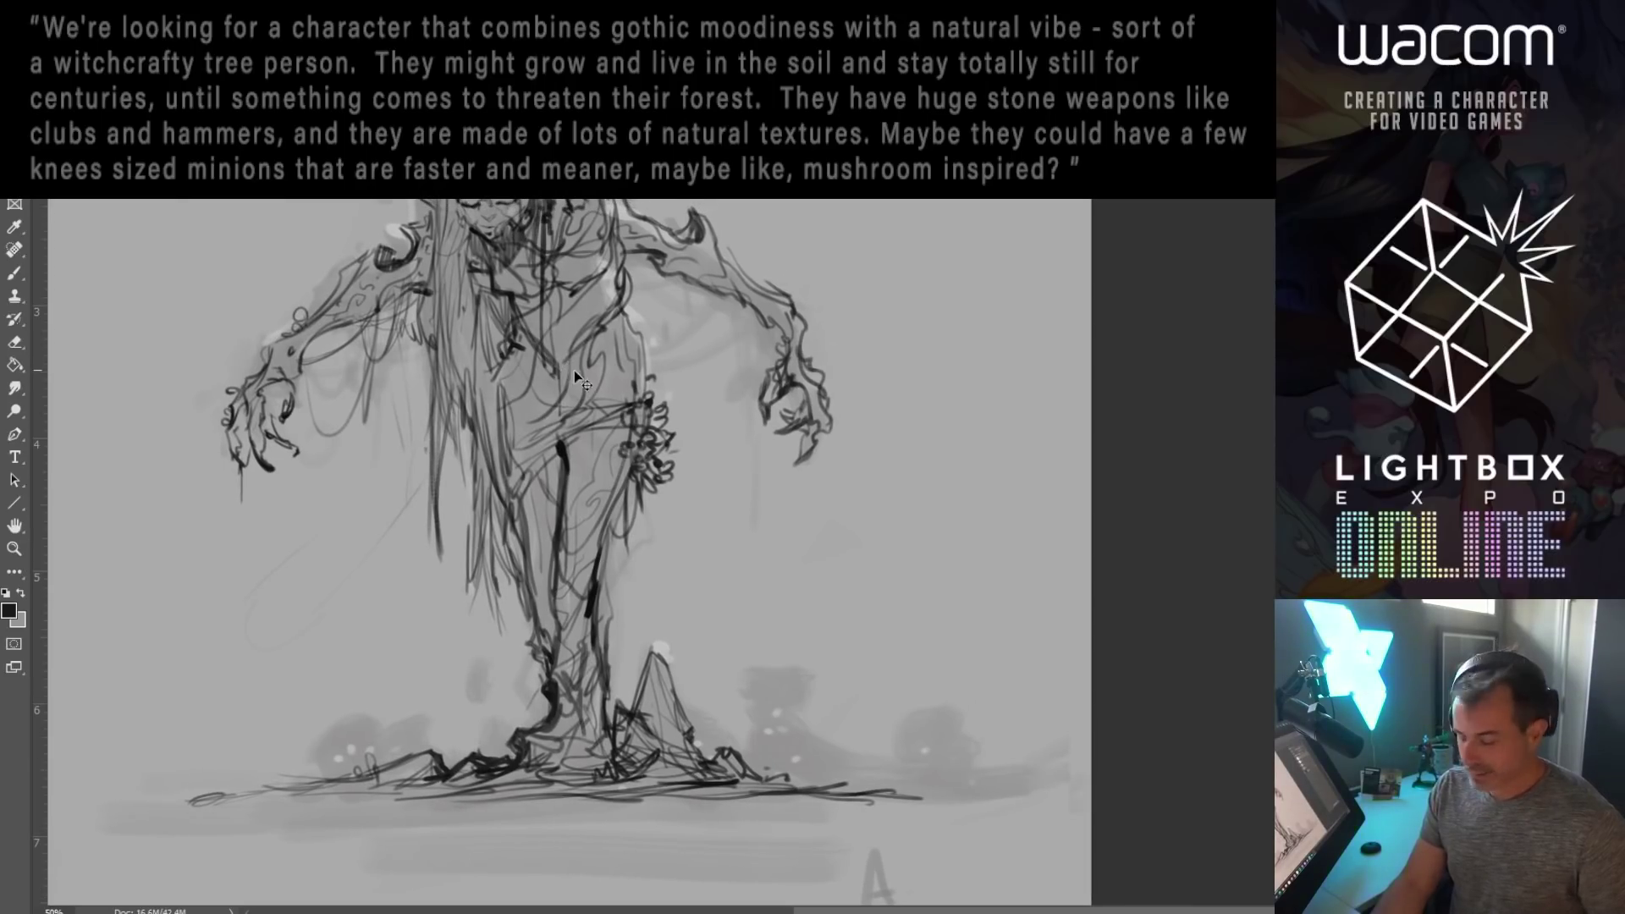
click(15, 276)
drag(655, 784, 939, 795)
drag(741, 800, 860, 789)
drag(609, 807, 920, 790)
Step: Draw and darken the curled branch tip at the outer left edge of the character's antler crown
drag(632, 559, 606, 724)
drag(359, 242, 357, 248)
mouse_move(299, 310)
mouse_down()
mouse_move(286, 264)
mouse_move(279, 298)
mouse_move(254, 292)
mouse_move(268, 307)
mouse_up()
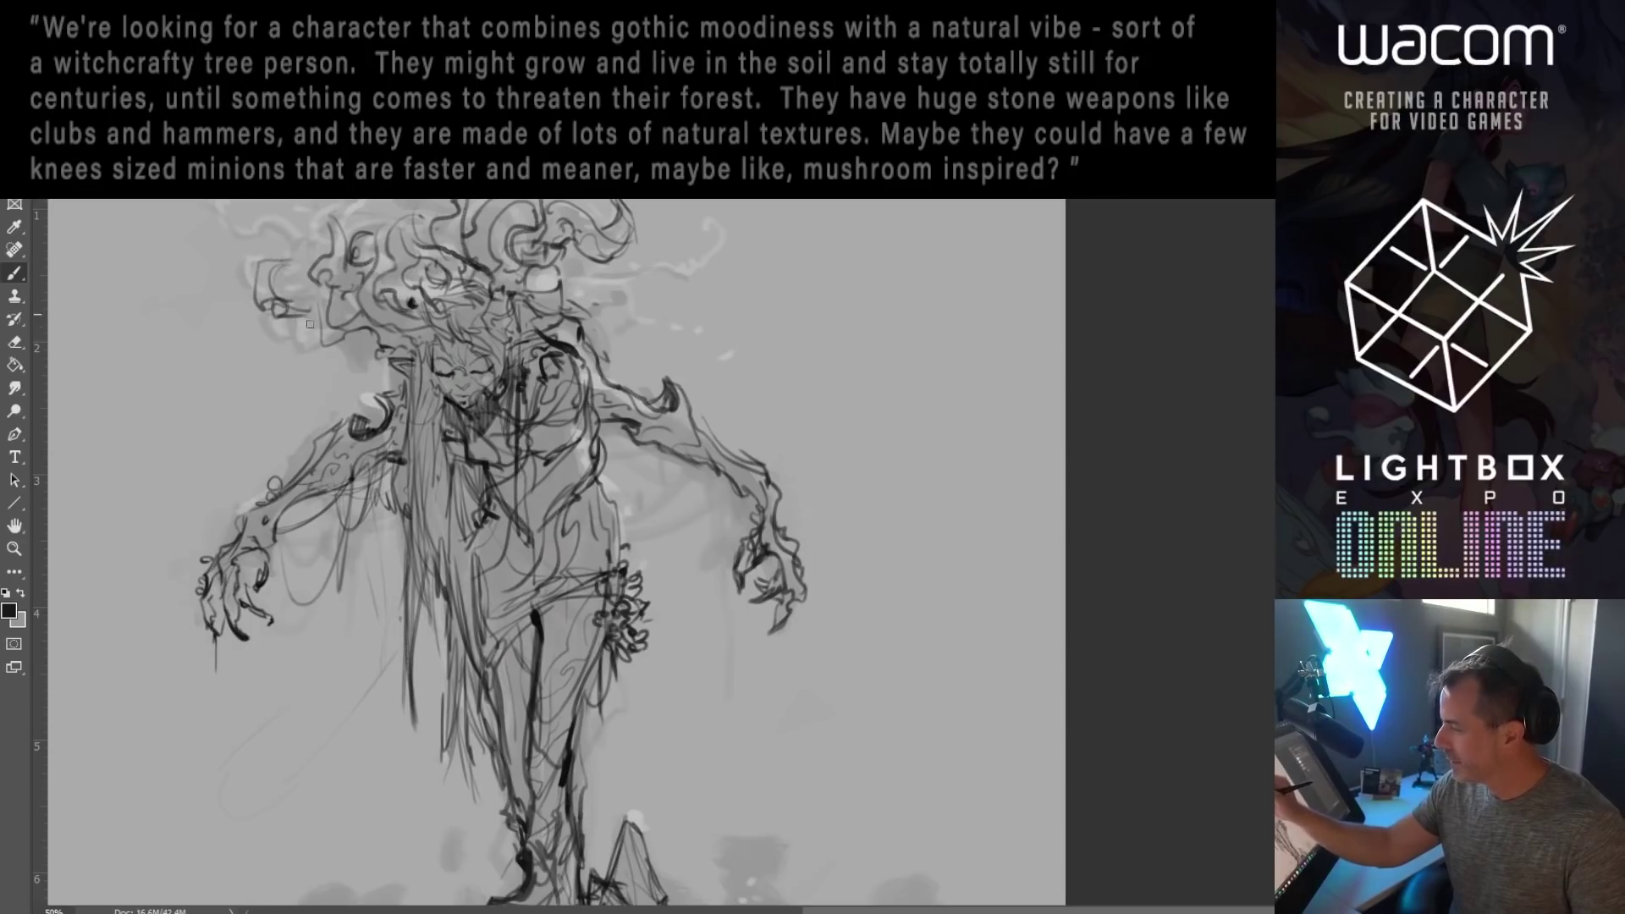
mouse_move(284, 263)
mouse_down()
mouse_move(310, 275)
mouse_move(318, 254)
mouse_move(303, 285)
mouse_move(269, 277)
mouse_move(276, 301)
mouse_move(258, 280)
mouse_move(263, 308)
mouse_move(267, 259)
mouse_up()
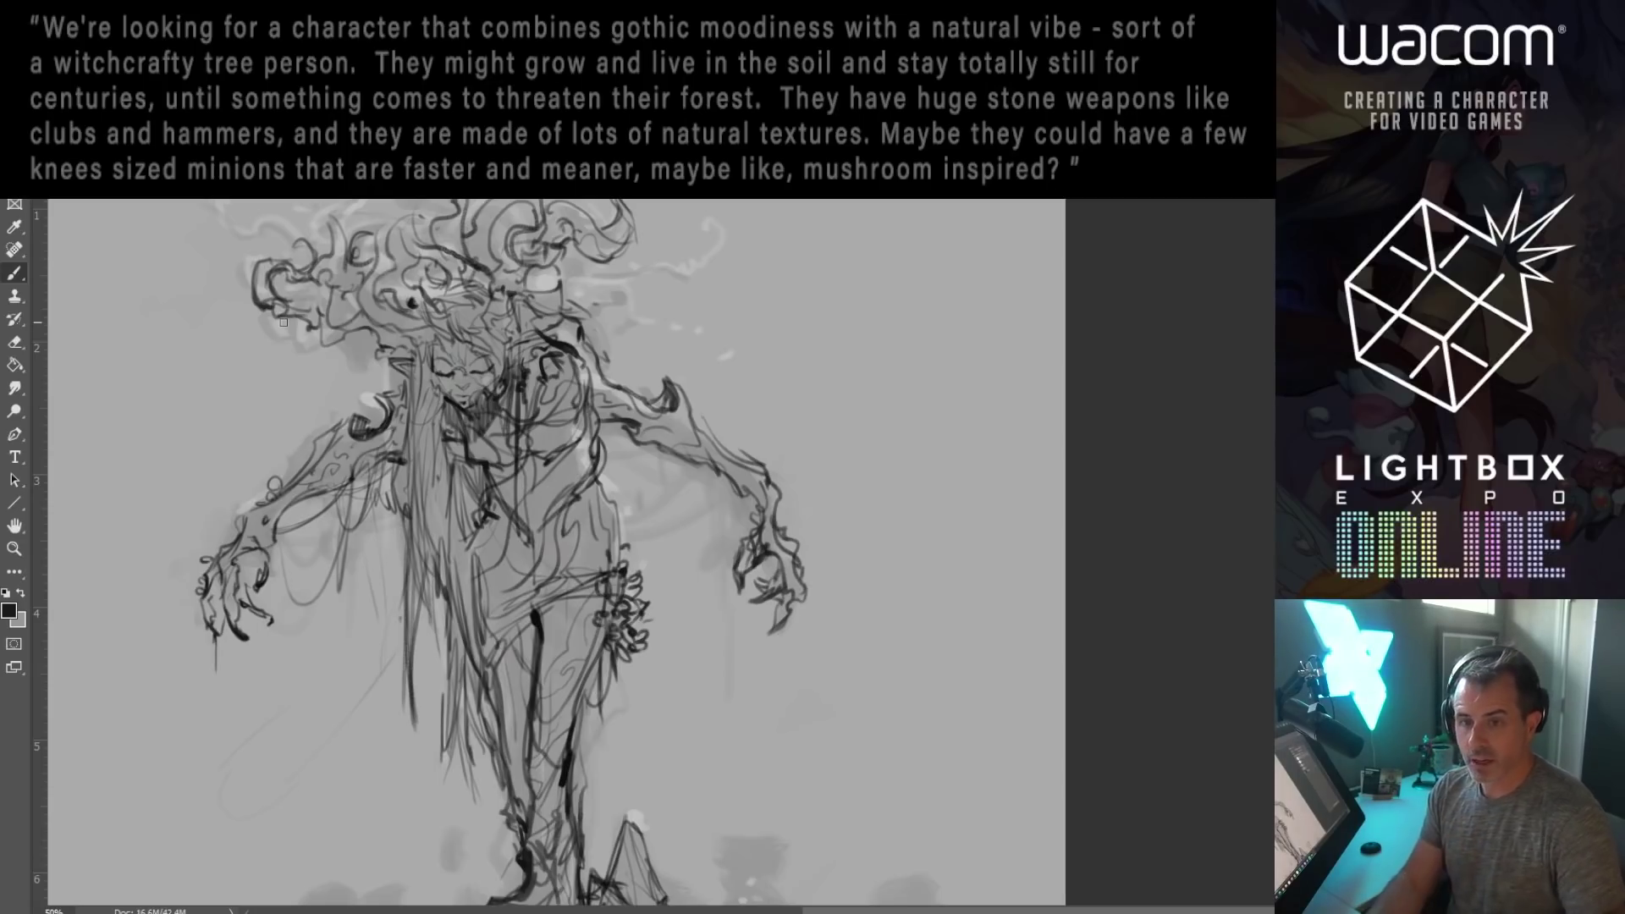
Step: Darken the gnarled roots at the left side of the figure's base with the Brush tool
mouse_move(276, 425)
mouse_down()
mouse_move(306, 356)
mouse_move(327, 350)
mouse_move(396, 390)
mouse_up()
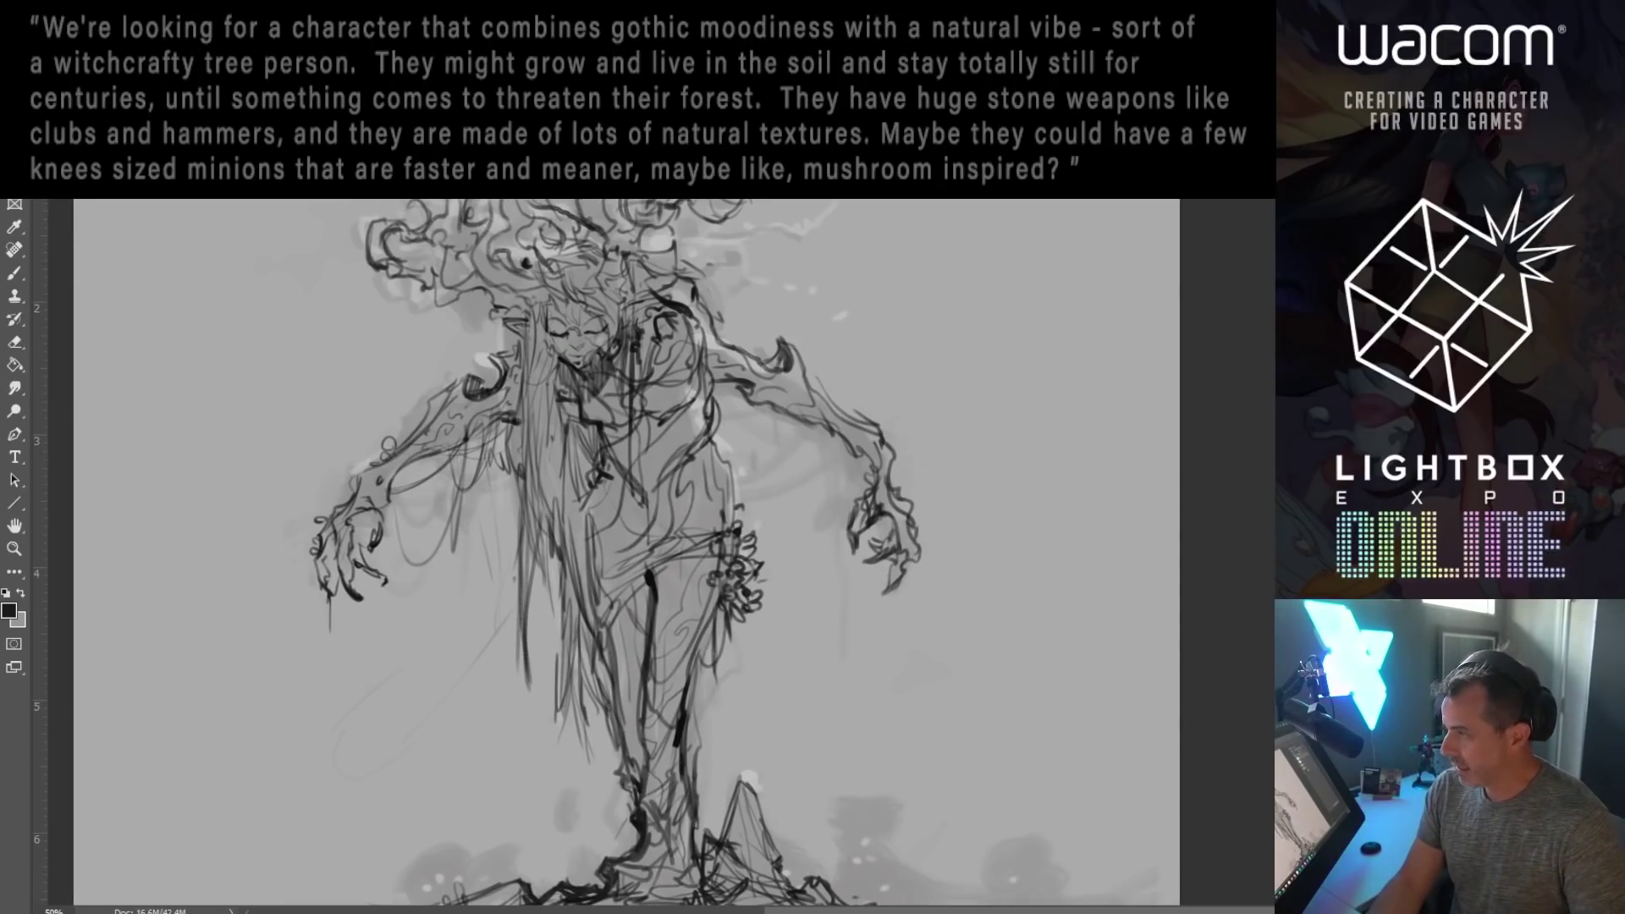
drag(691, 479, 598, 417)
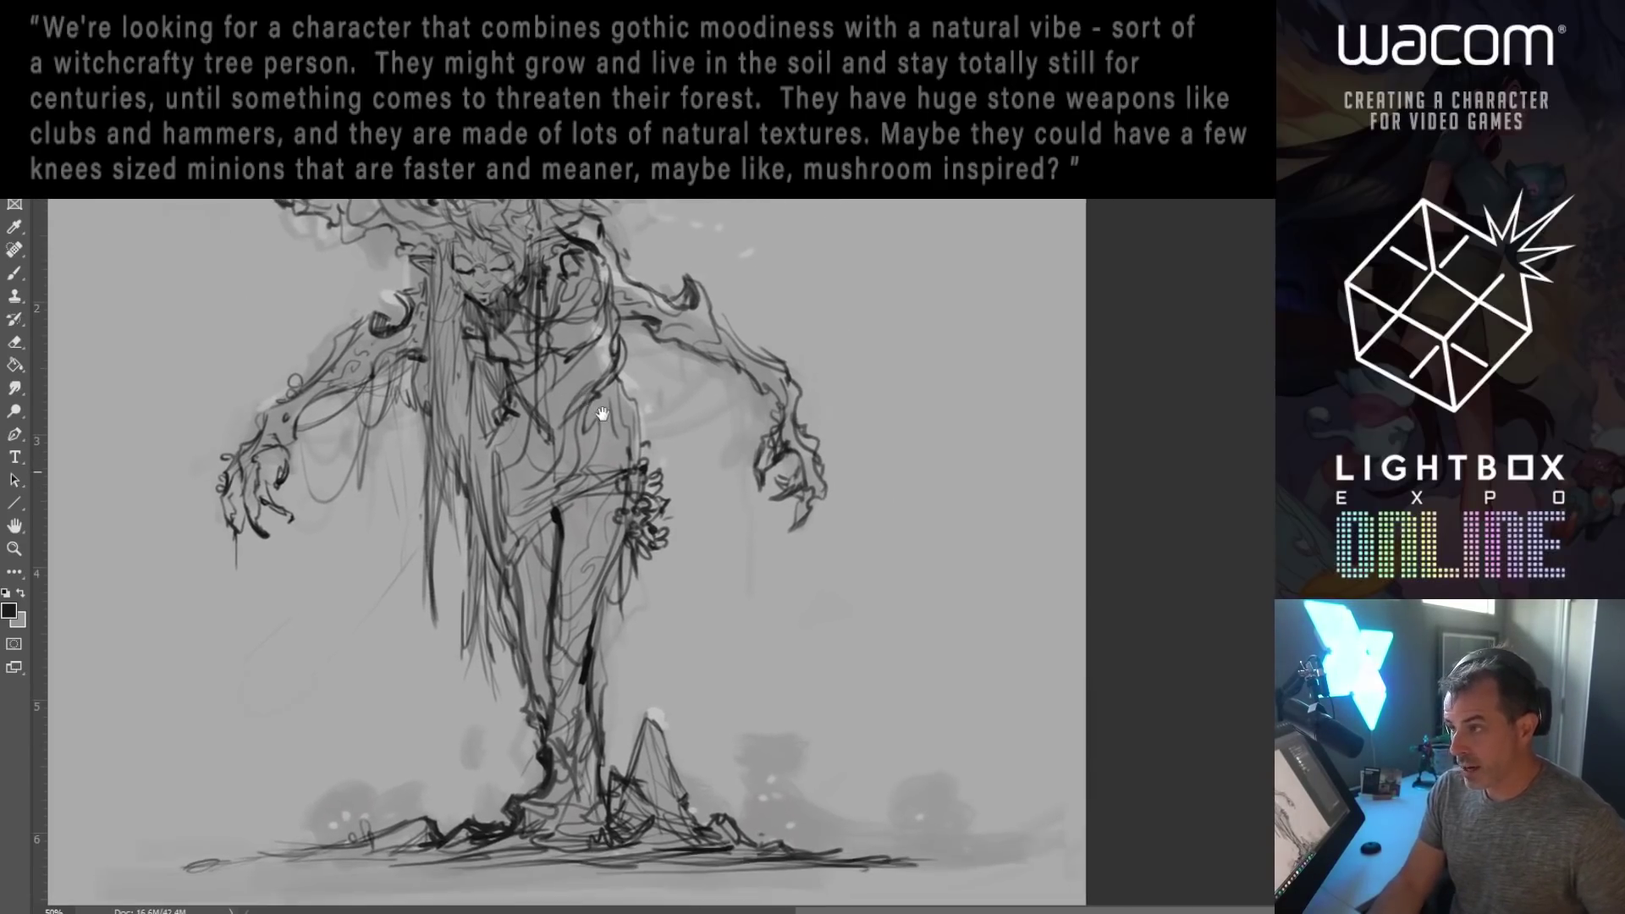
click(13, 271)
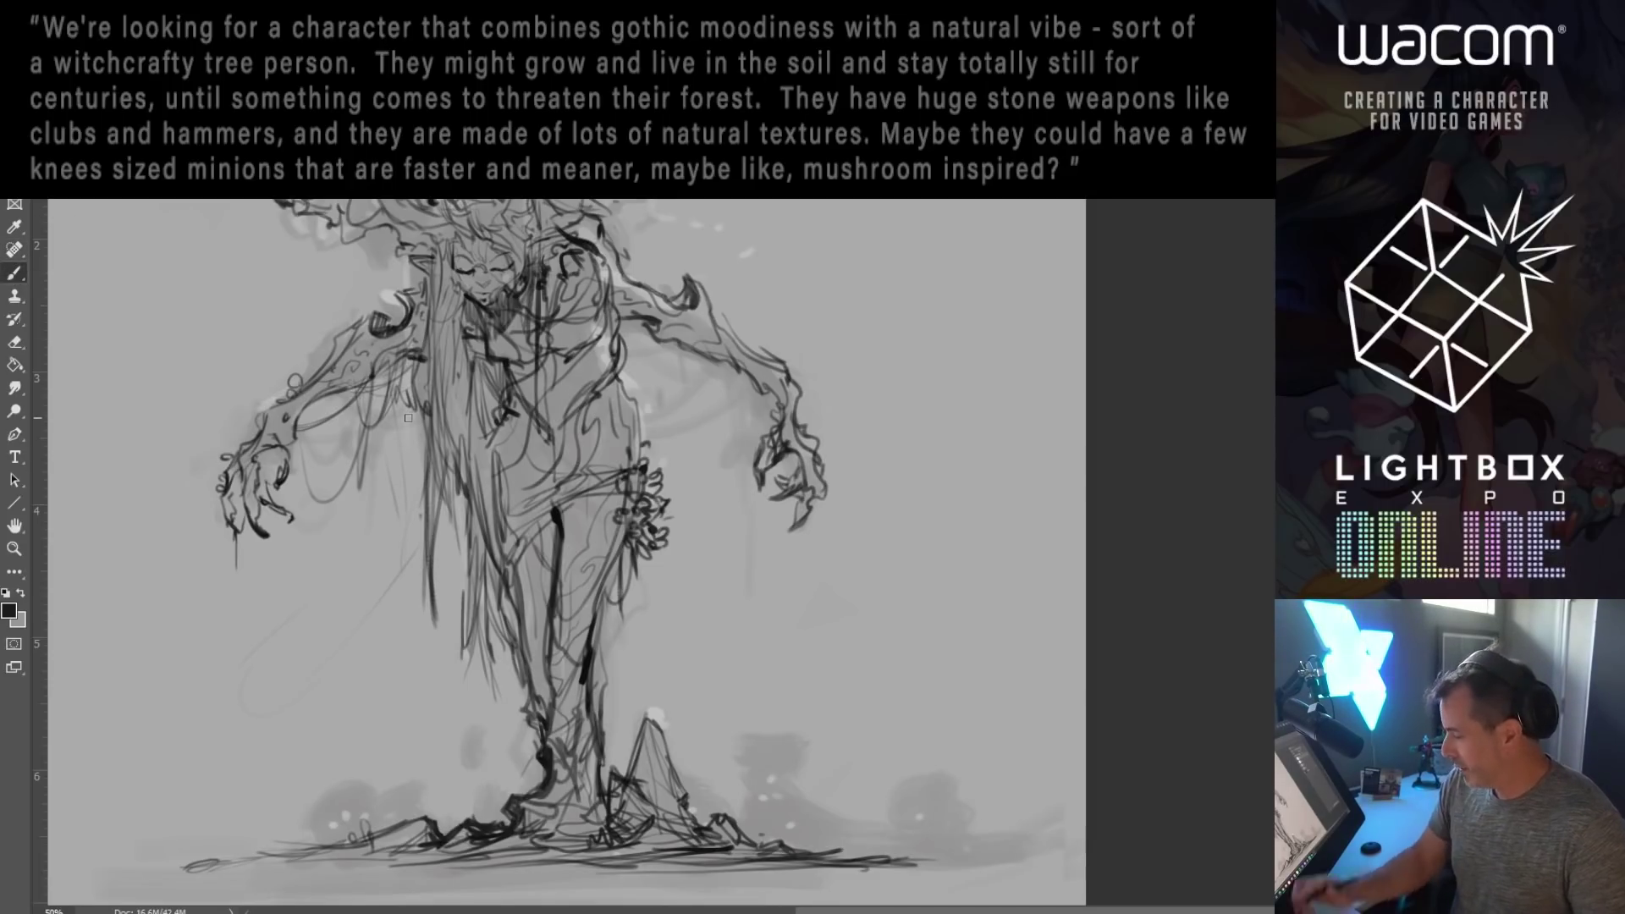
mouse_move(546, 766)
mouse_down()
mouse_move(534, 795)
mouse_move(507, 789)
mouse_up()
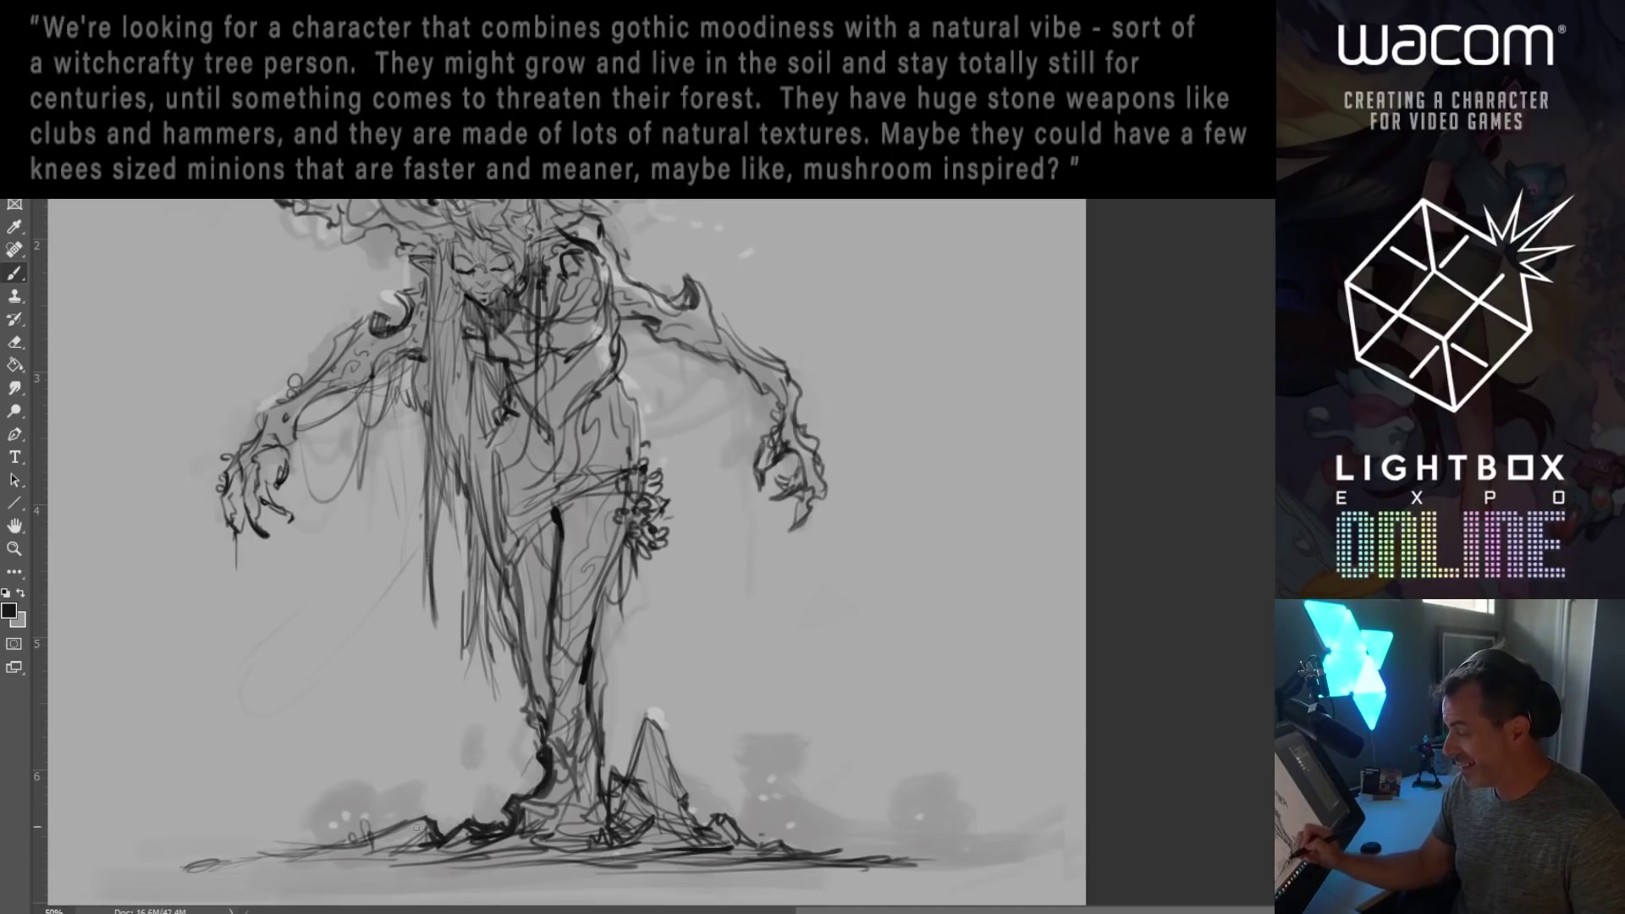
Step: Extend the antler crown with twisting branches reaching out to the right, upward, and far to the left
drag(648, 445, 682, 683)
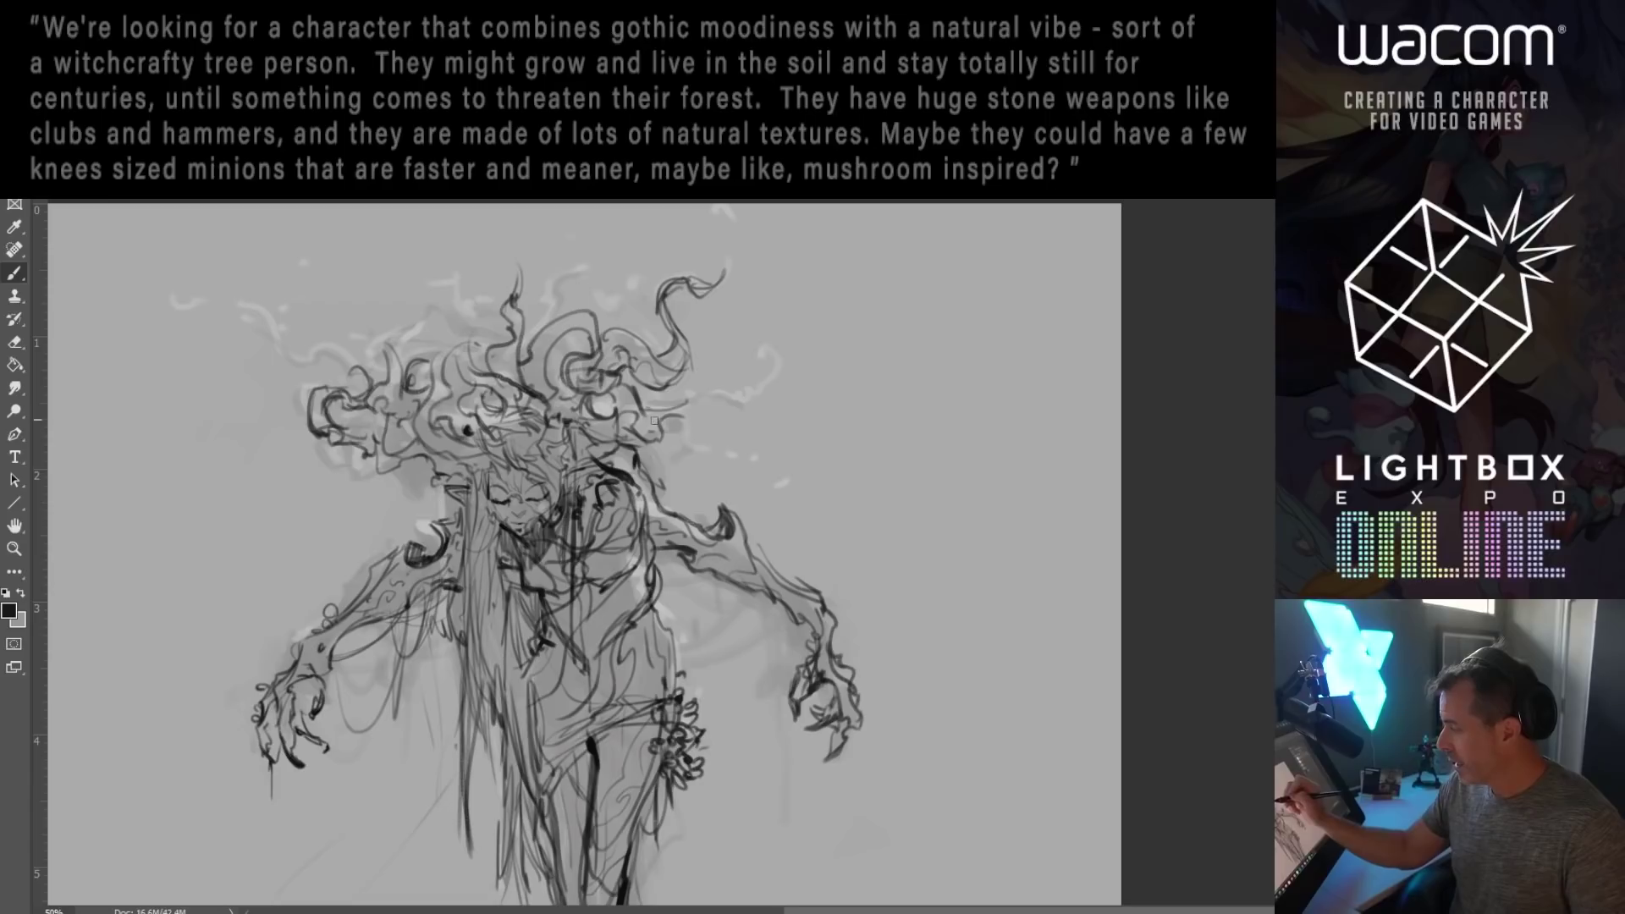
mouse_move(669, 418)
mouse_down()
mouse_move(725, 426)
mouse_move(785, 352)
mouse_move(721, 420)
mouse_up()
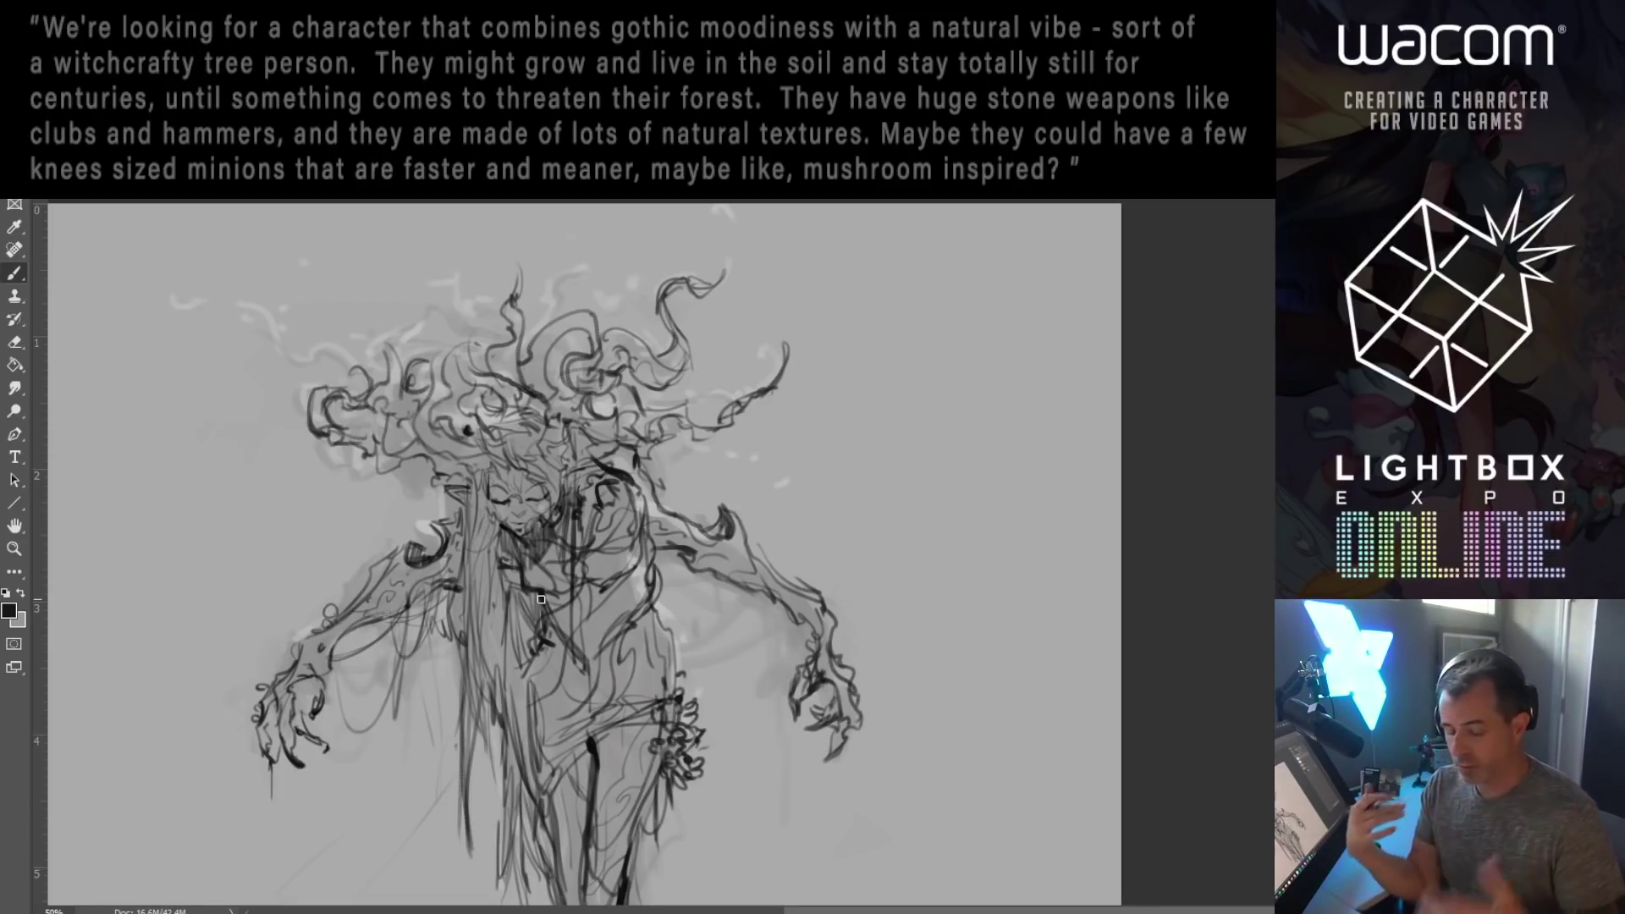
mouse_move(392, 341)
mouse_down()
mouse_move(408, 381)
mouse_move(402, 341)
mouse_move(438, 354)
mouse_move(458, 332)
mouse_move(444, 360)
mouse_move(442, 272)
mouse_up()
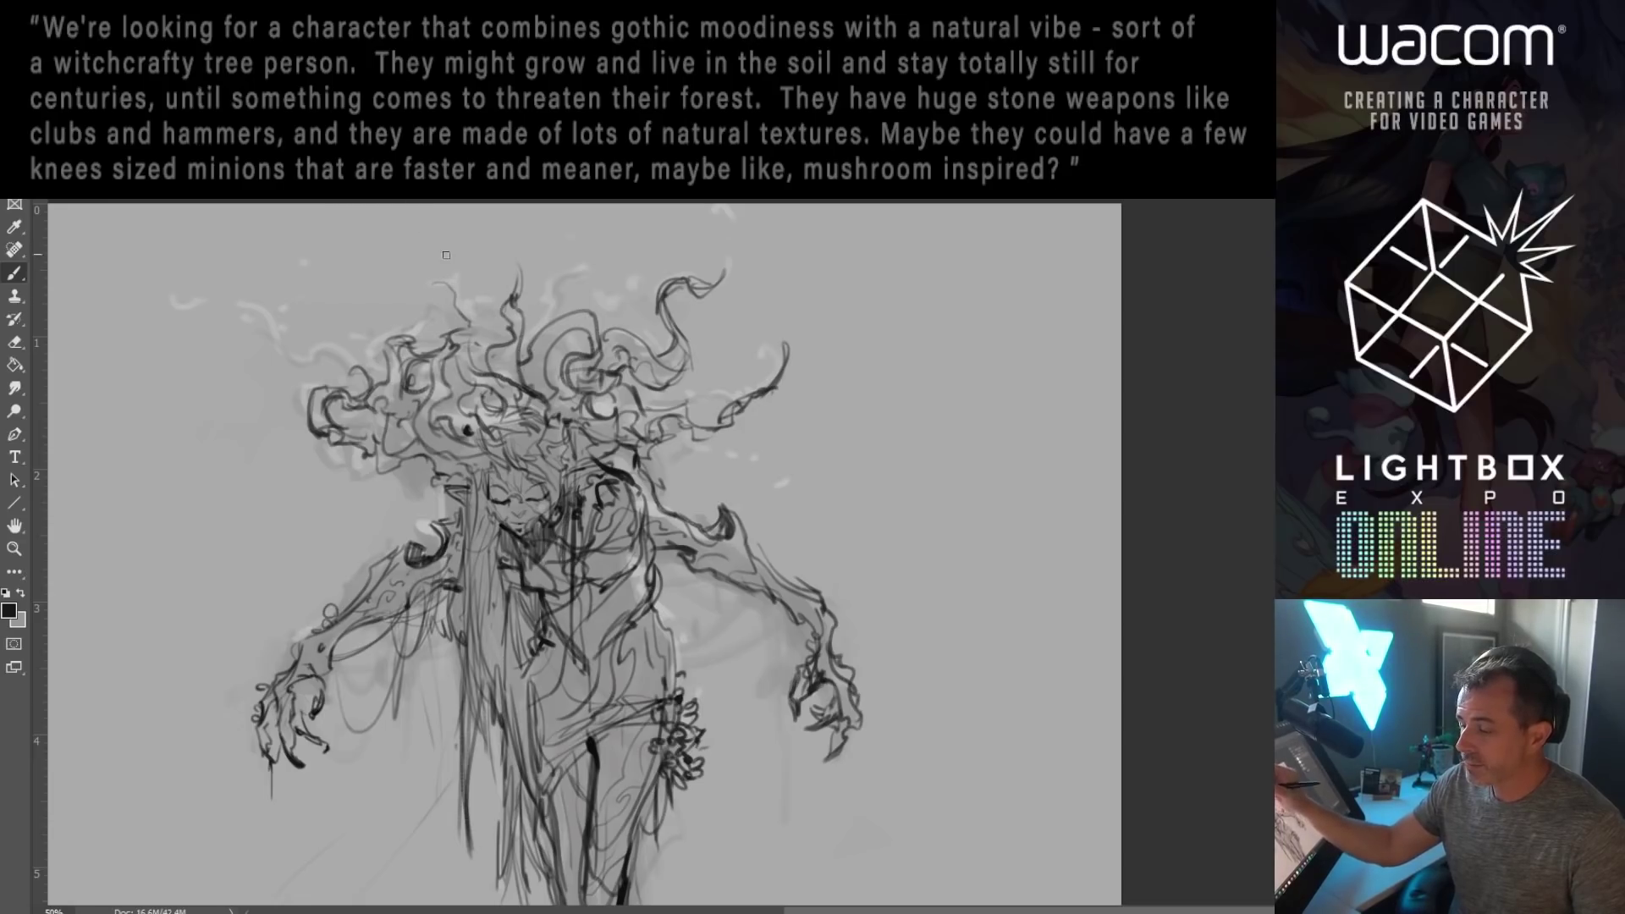
mouse_move(447, 285)
mouse_down()
mouse_move(422, 273)
mouse_move(486, 343)
mouse_up()
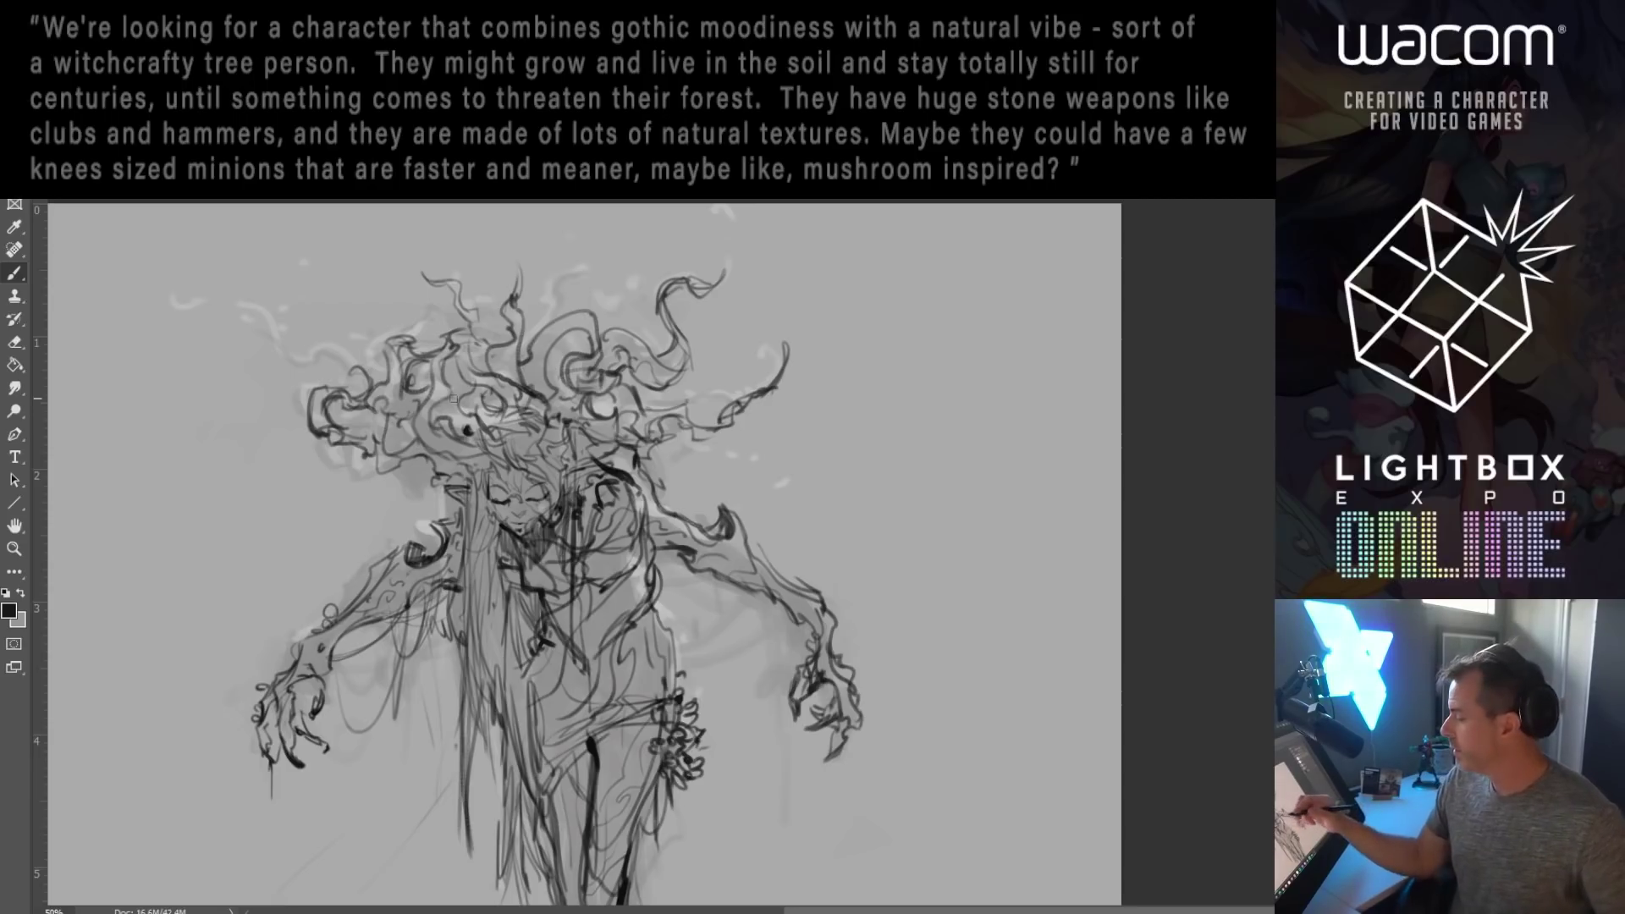
drag(797, 650, 812, 544)
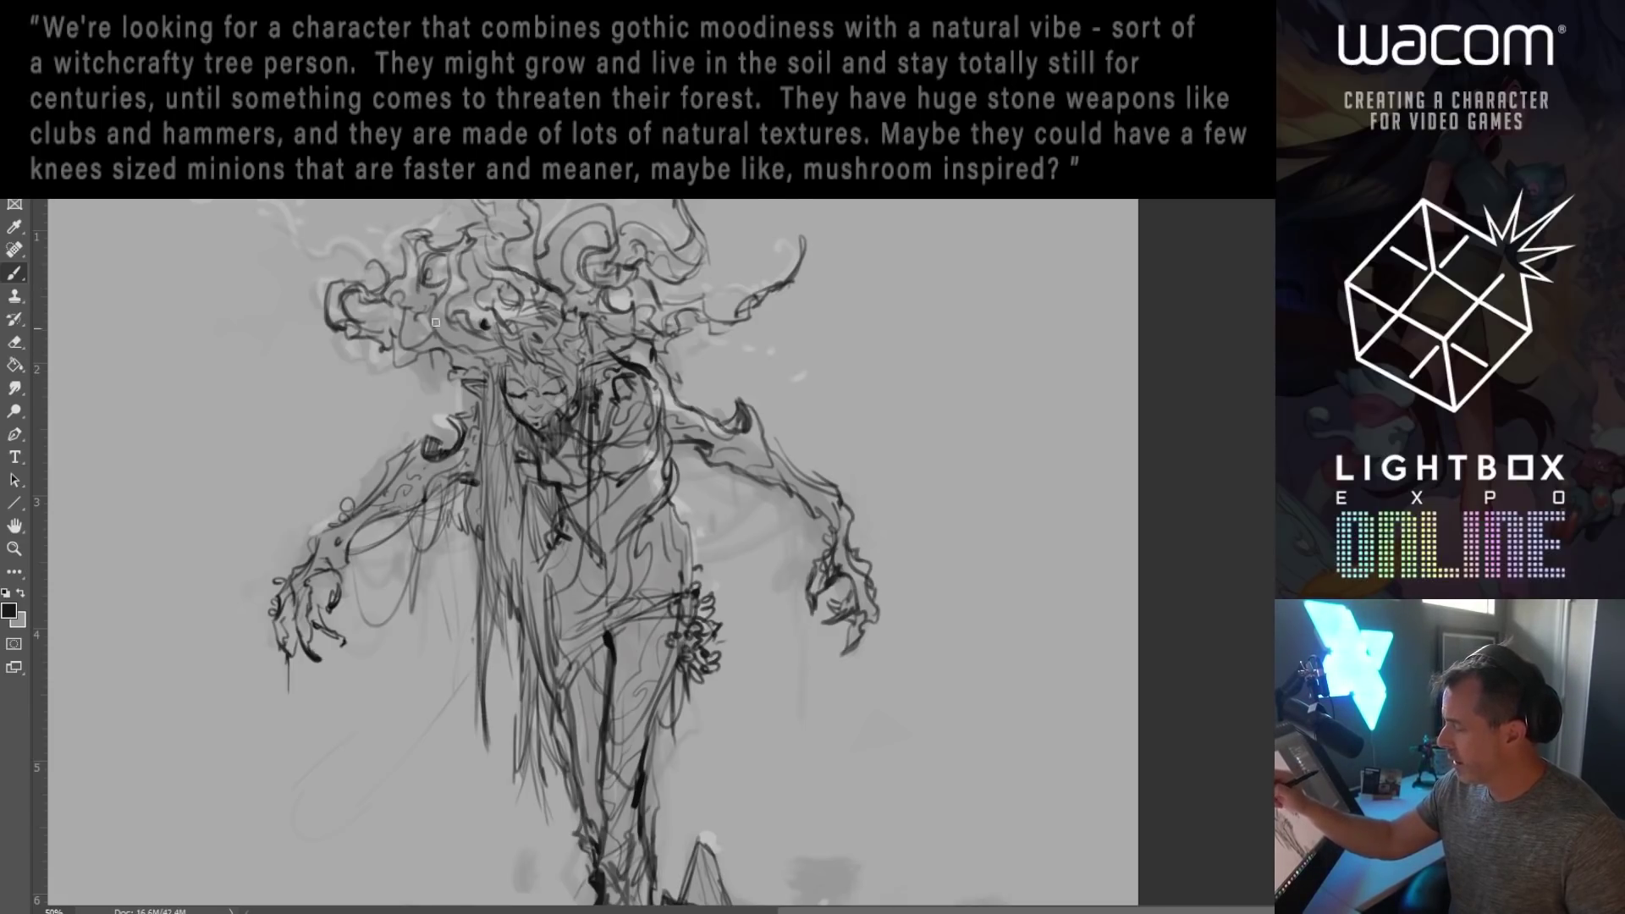
mouse_move(369, 246)
mouse_down()
mouse_move(261, 204)
mouse_move(329, 242)
mouse_move(282, 225)
mouse_move(330, 265)
mouse_move(400, 265)
mouse_up()
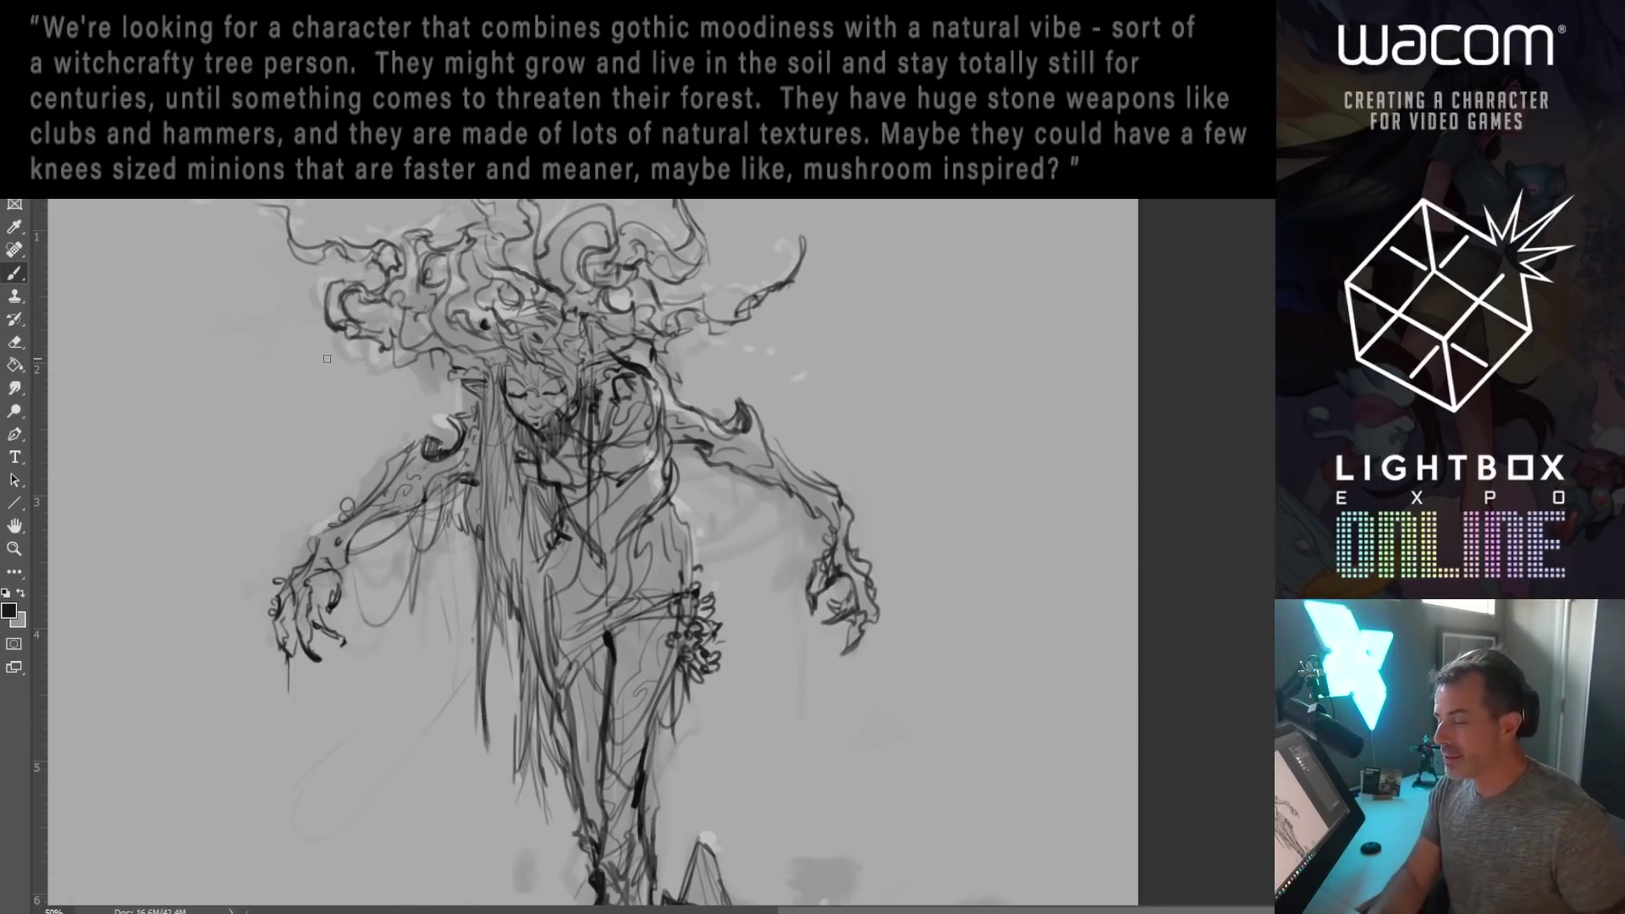
Step: Darken the contours of the chest opening and right waist, and reinforce the long hanging hair strands
mouse_move(604, 512)
mouse_down()
mouse_move(601, 495)
mouse_move(645, 563)
mouse_up()
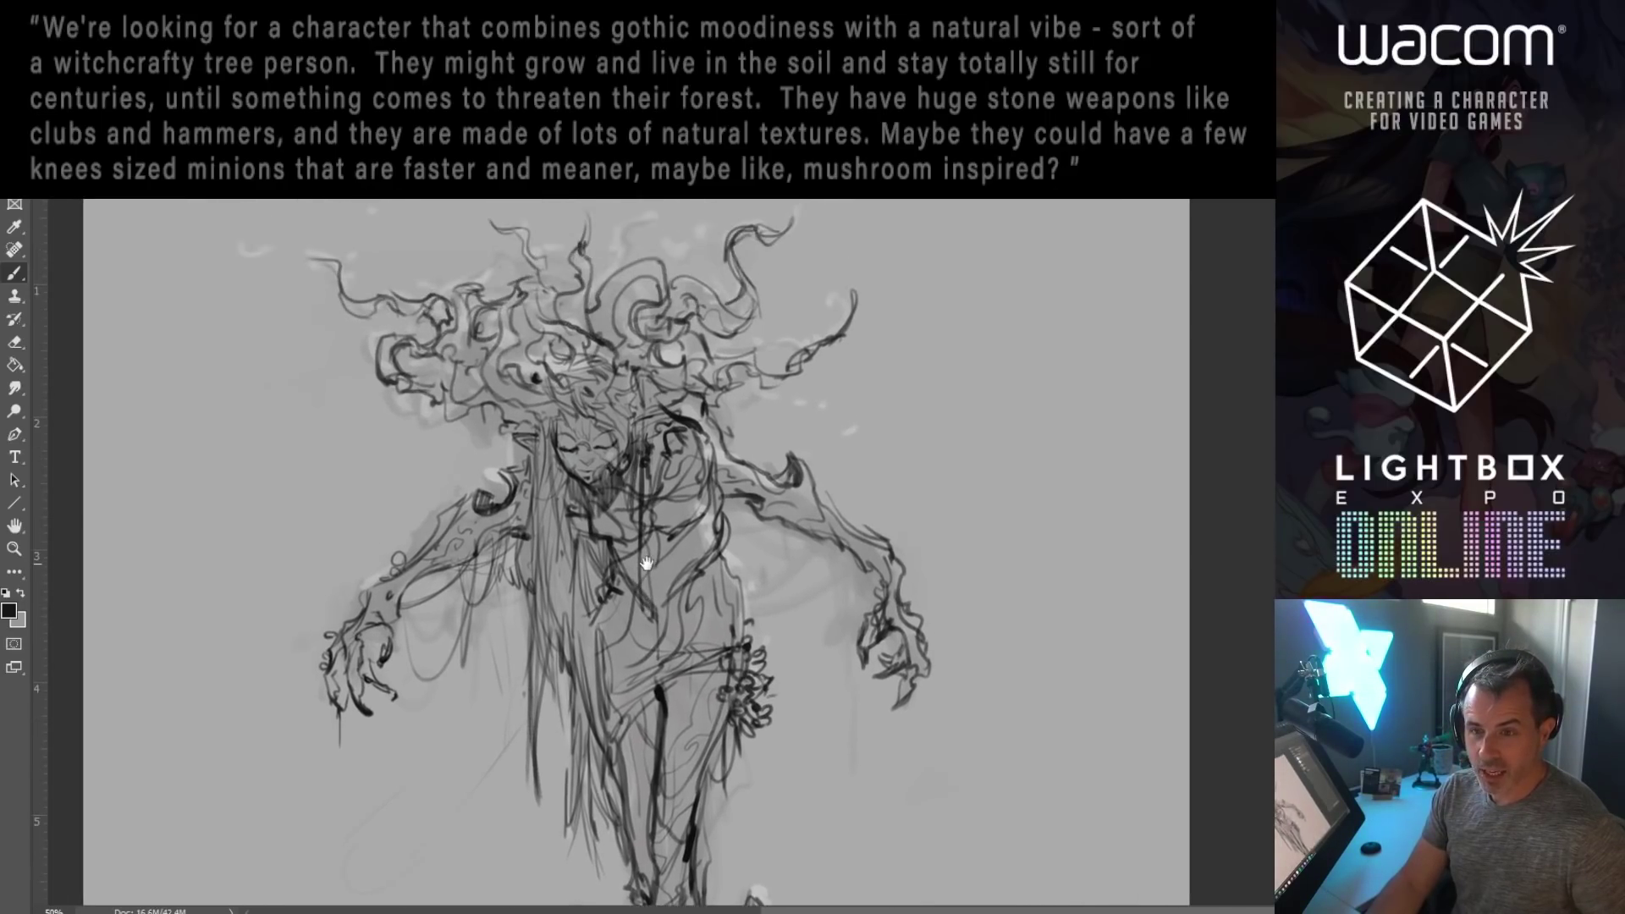
drag(677, 447, 550, 379)
drag(752, 517, 633, 471)
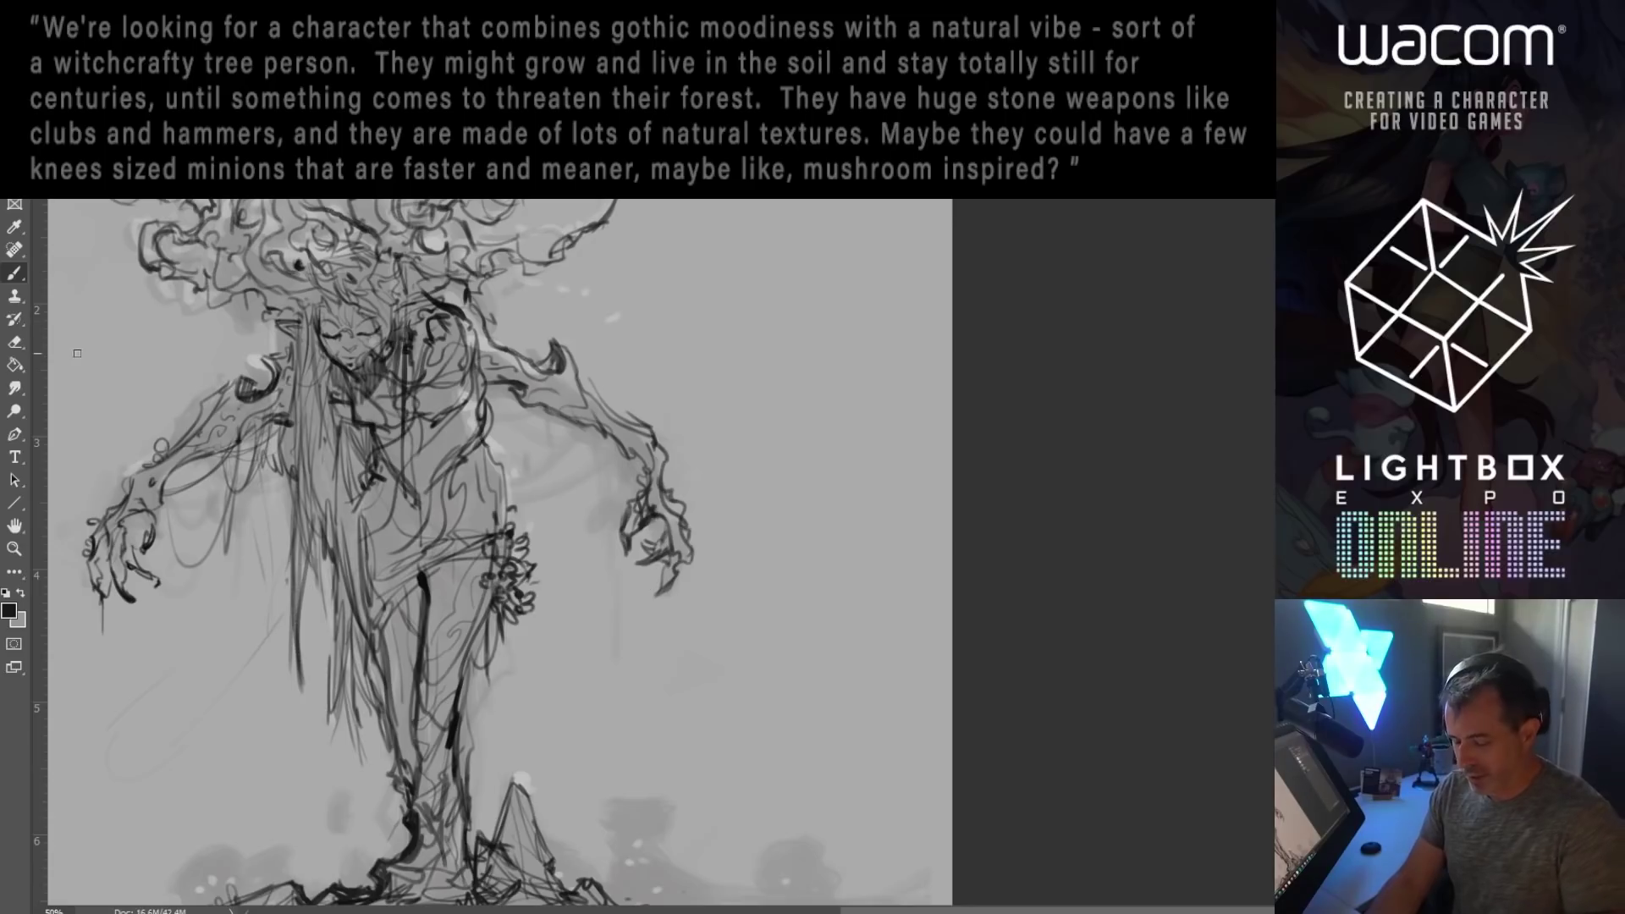
ctrl+click(246, 542)
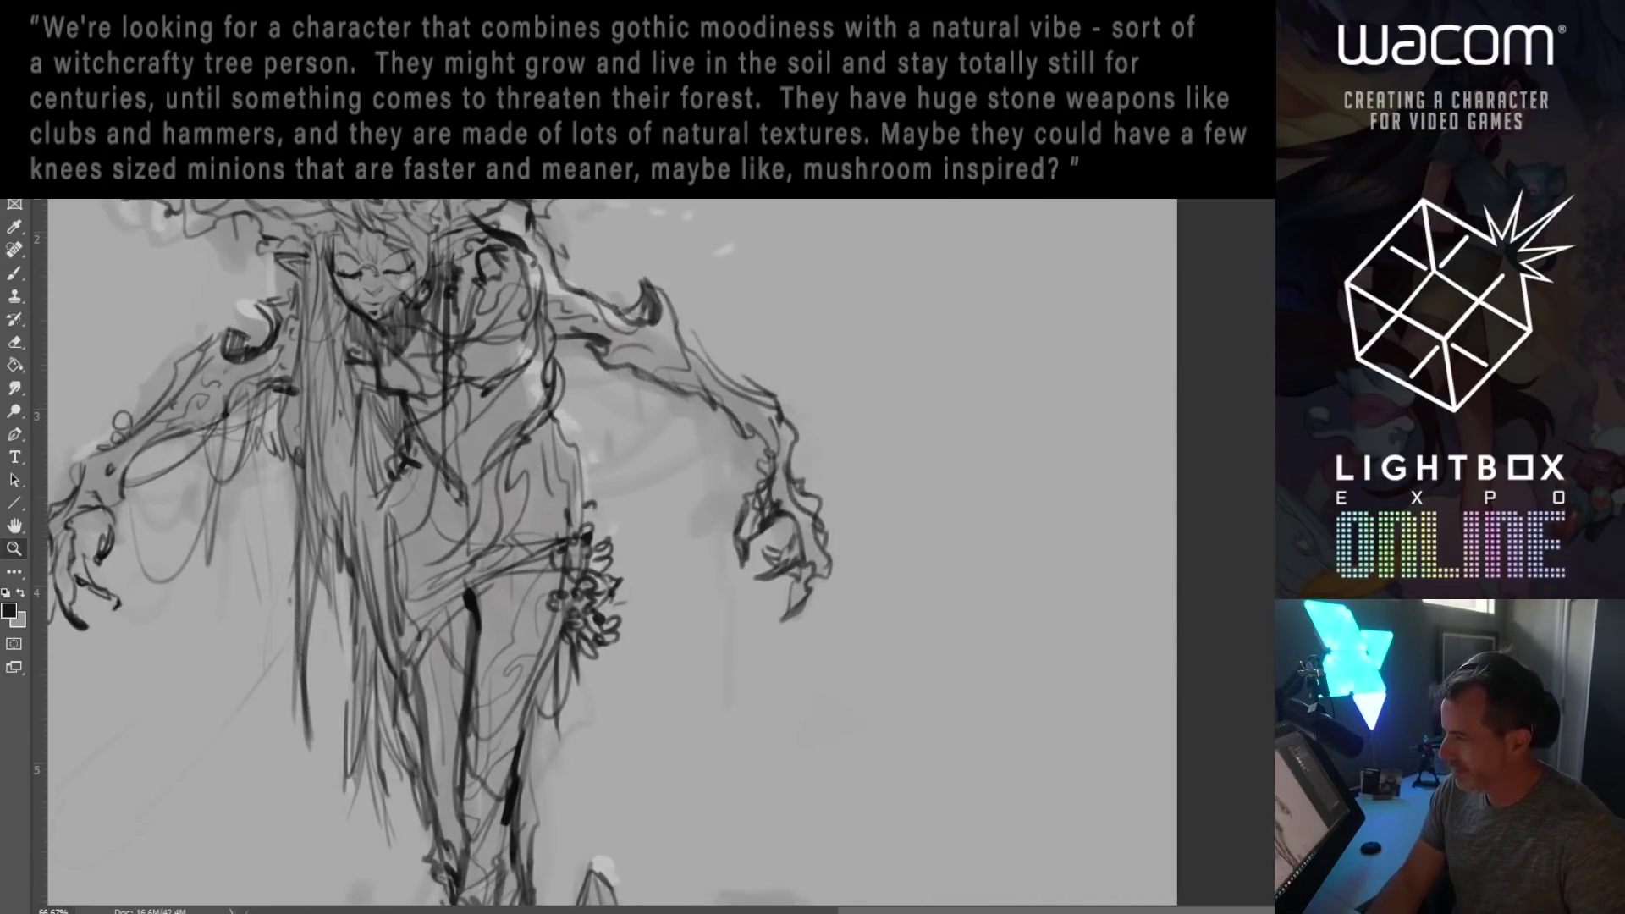
drag(393, 472, 584, 464)
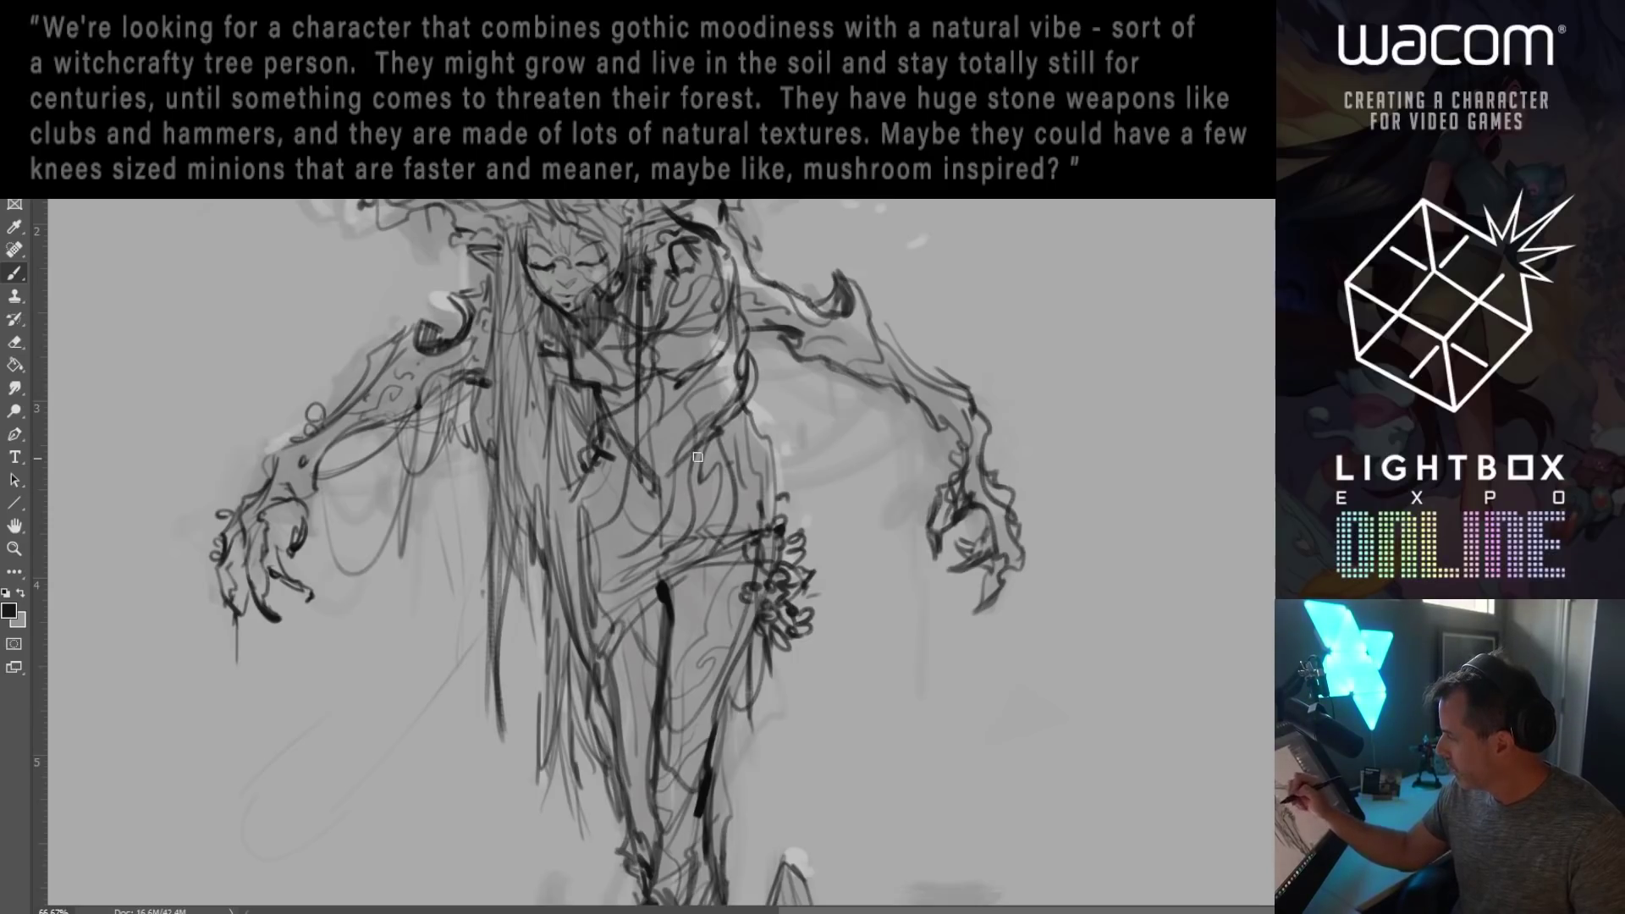
drag(602, 397, 626, 453)
drag(739, 393, 760, 447)
drag(618, 449, 622, 468)
drag(514, 528, 539, 635)
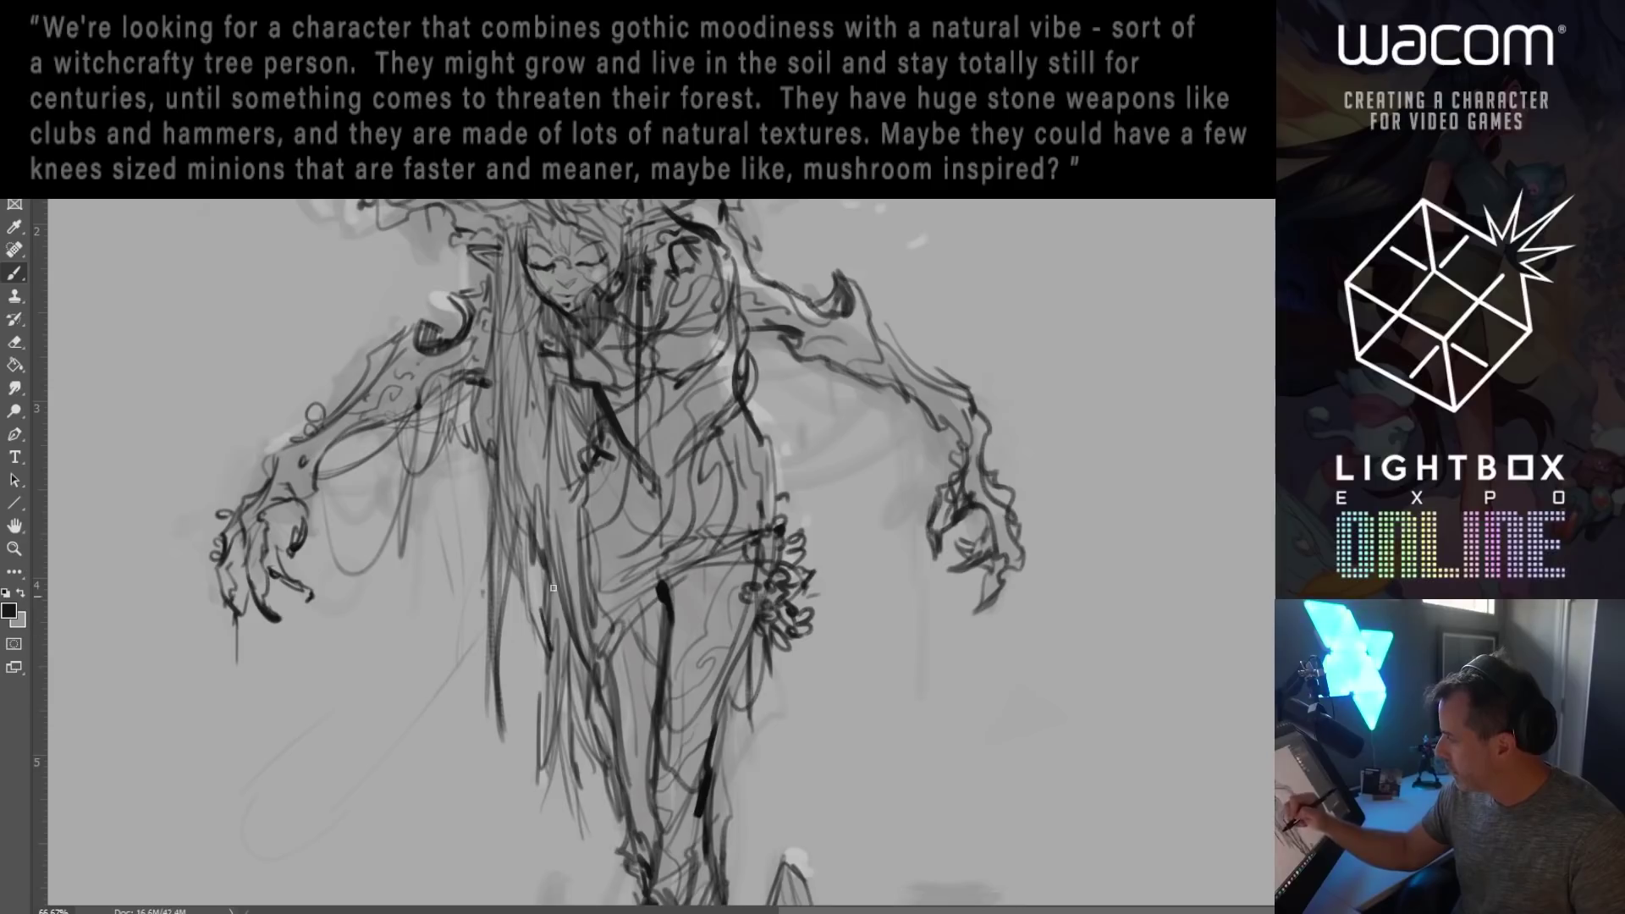
Step: Add dark accents to the central antler and left branch tips, and draw small curls down to the left ear
drag(559, 212, 478, 465)
drag(479, 310, 493, 307)
mouse_move(116, 276)
mouse_down()
mouse_move(100, 299)
mouse_move(121, 307)
mouse_move(81, 308)
mouse_move(146, 297)
mouse_up()
mouse_move(204, 404)
mouse_down()
mouse_move(184, 376)
mouse_move(198, 363)
mouse_up()
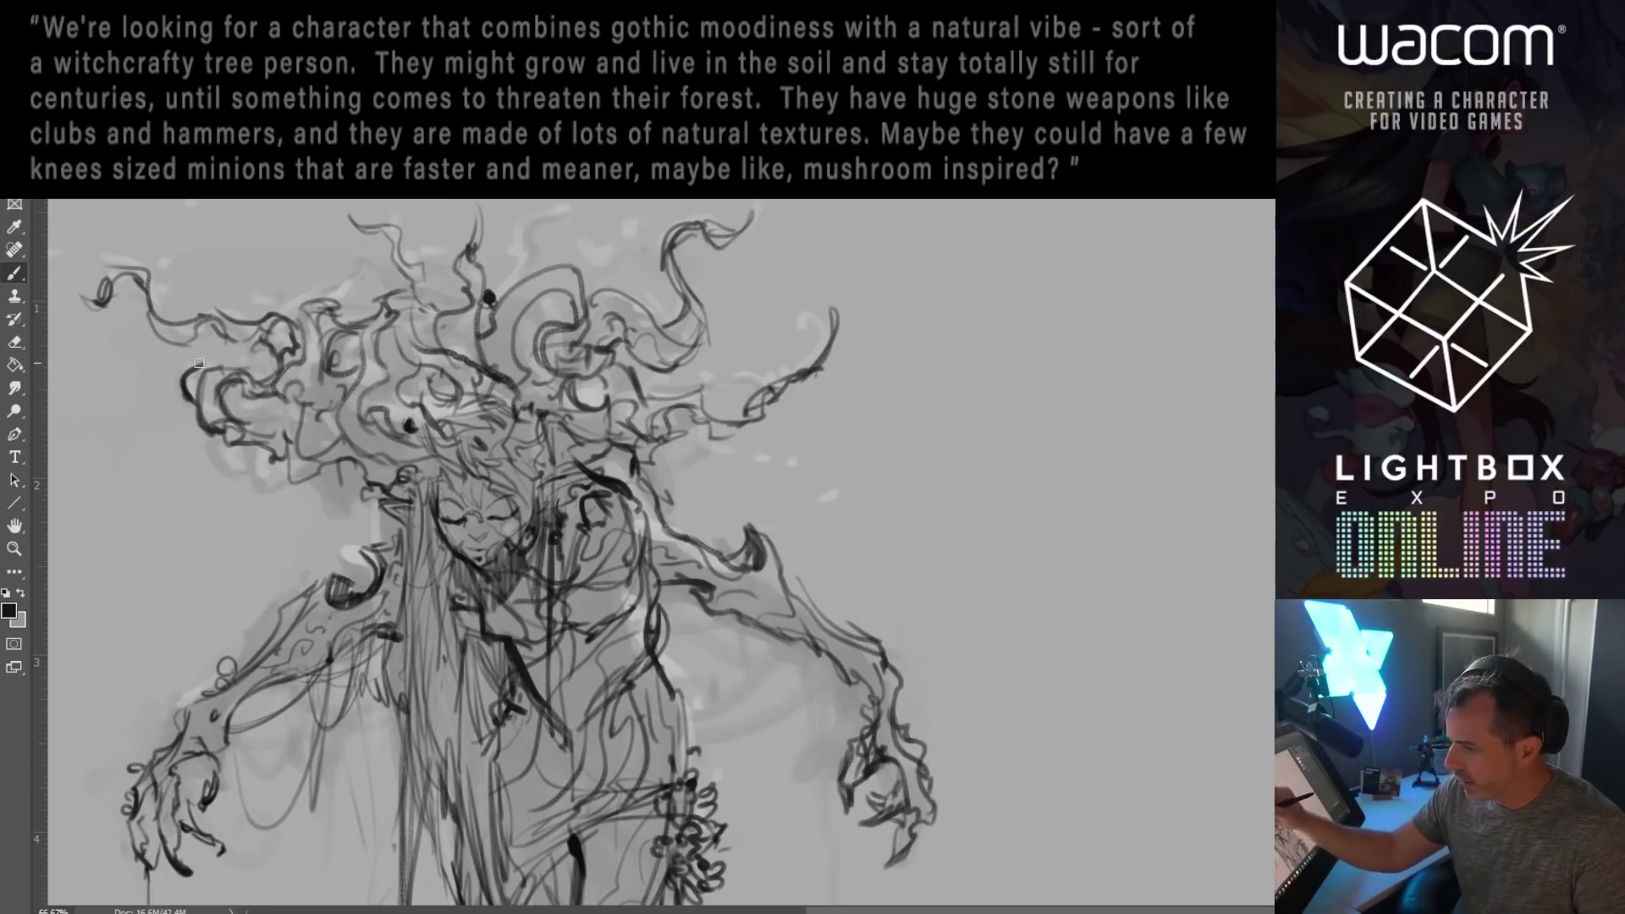
mouse_move(208, 437)
mouse_down()
mouse_move(193, 442)
mouse_move(292, 427)
mouse_move(251, 476)
mouse_move(293, 462)
mouse_move(381, 508)
mouse_move(396, 491)
mouse_up()
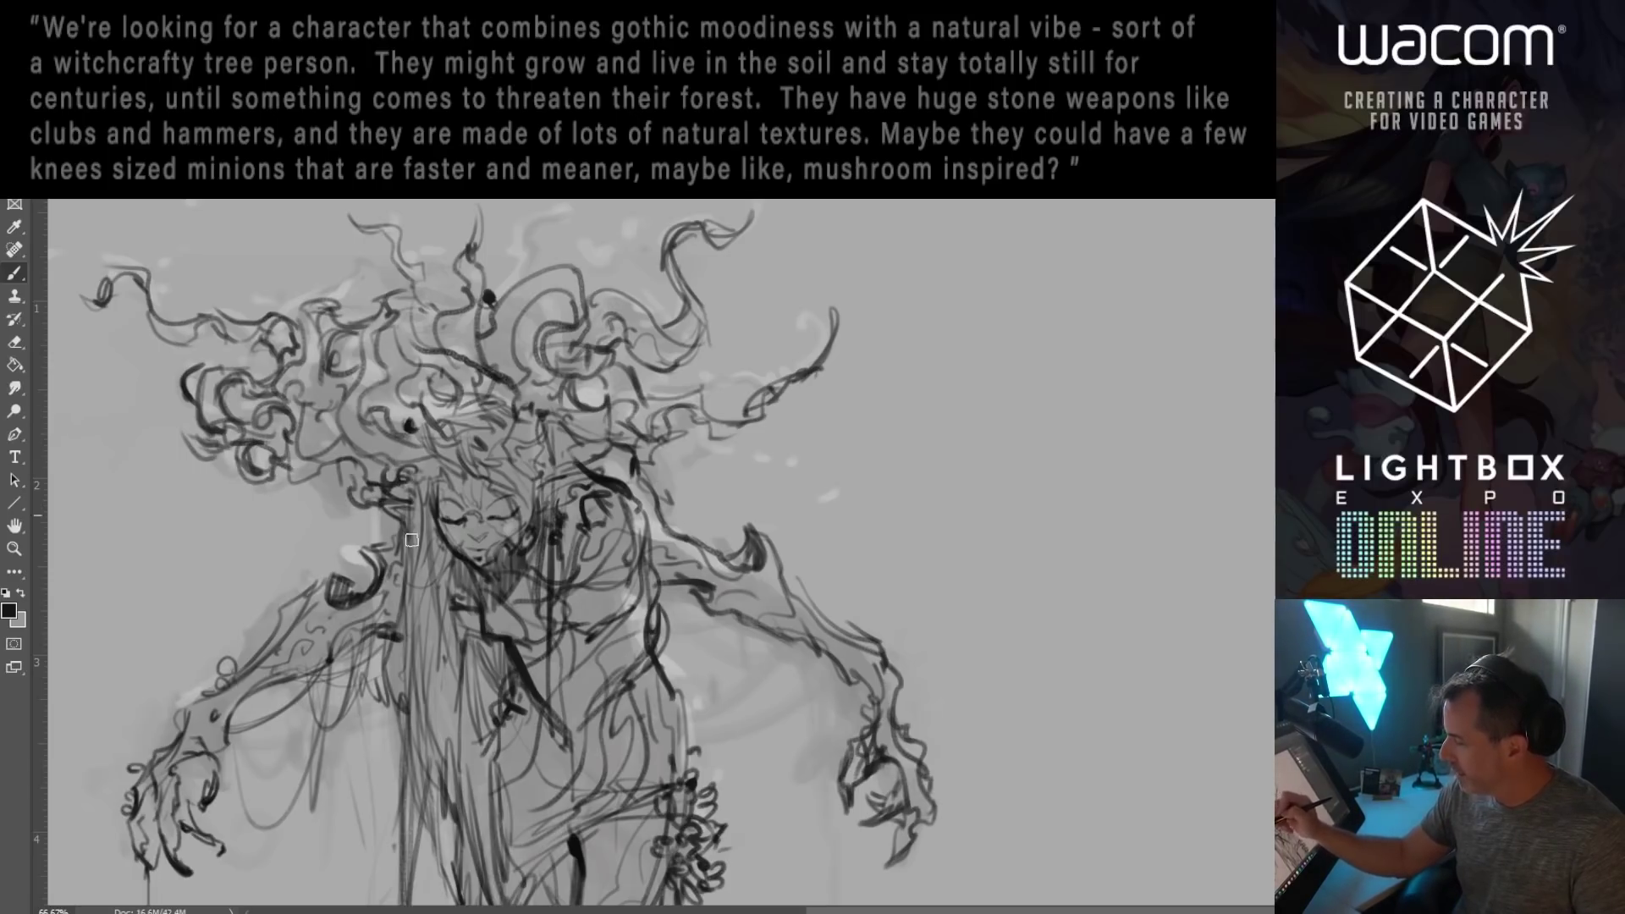
Step: Sketch extra curls into the right side of the antler crown and a small twisting branch below the long one
drag(542, 312, 537, 329)
drag(670, 395, 690, 370)
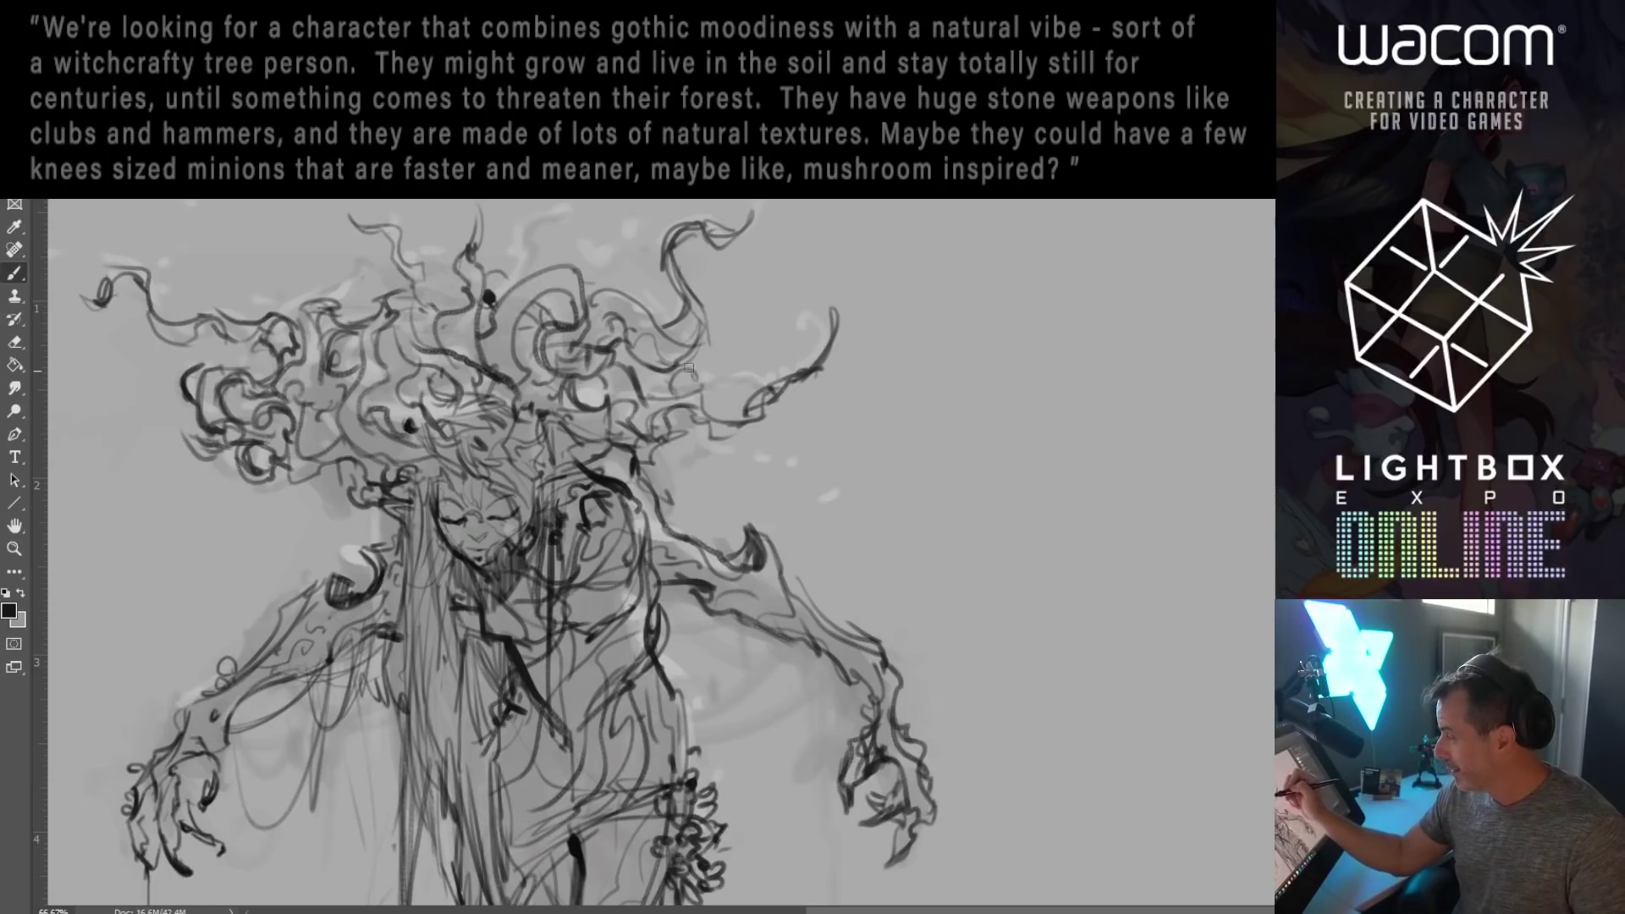
drag(725, 422, 698, 447)
mouse_move(750, 390)
mouse_down()
mouse_move(726, 452)
mouse_move(736, 478)
mouse_move(784, 471)
mouse_up()
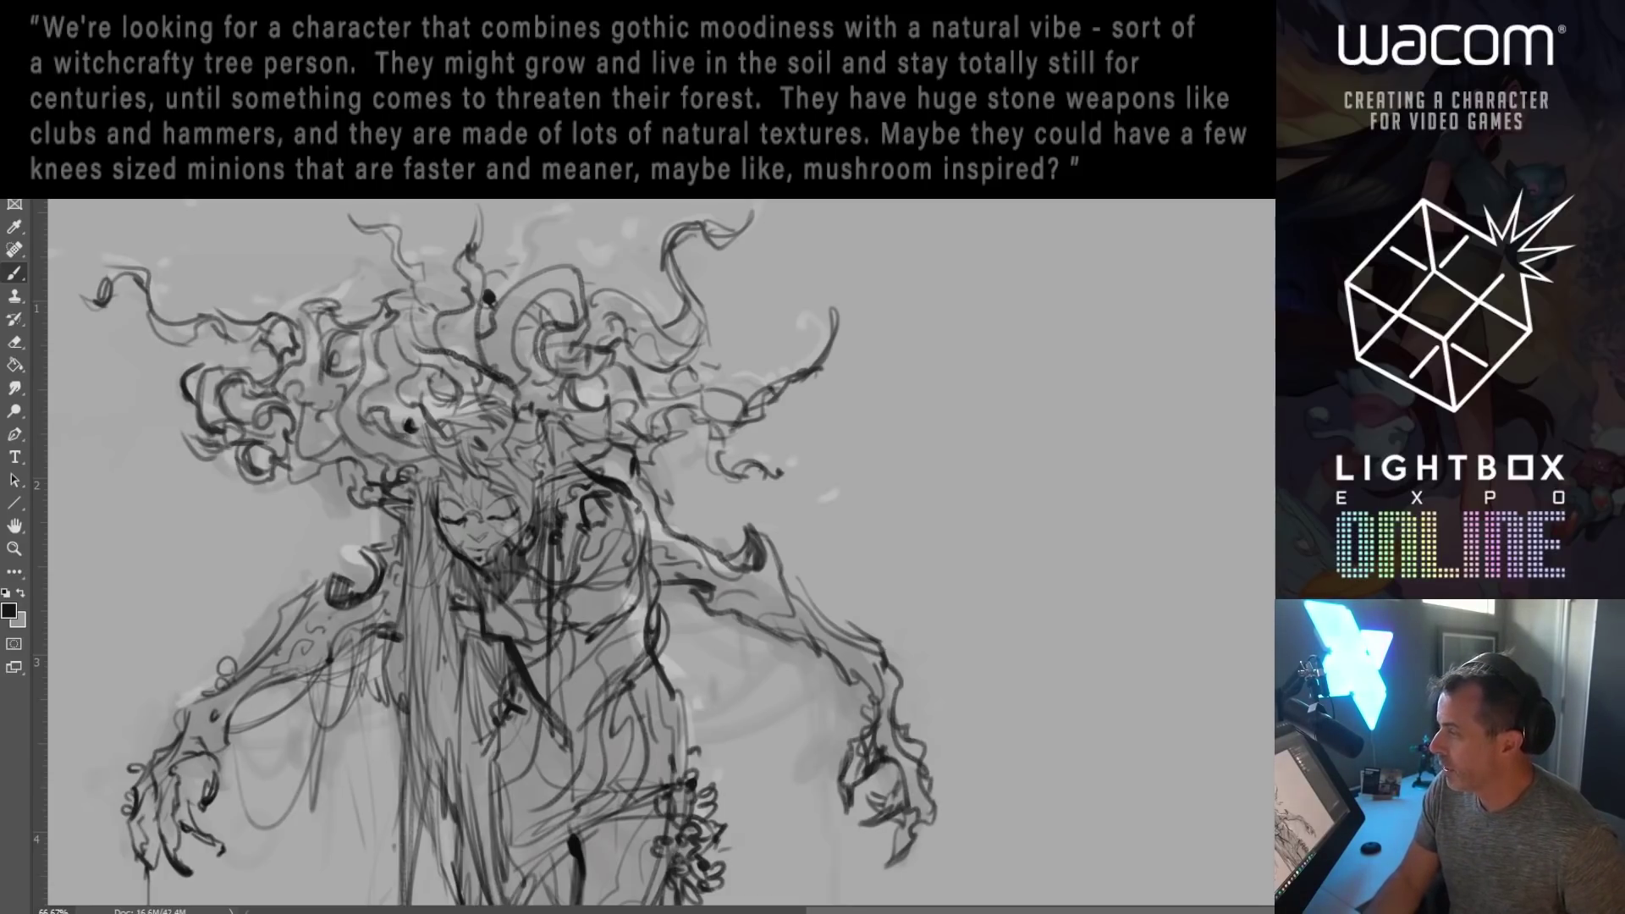
Step: Review the whole character sketch from the antler crown down to the rooted base
drag(457, 382, 453, 322)
scroll(471, 385, down, 3)
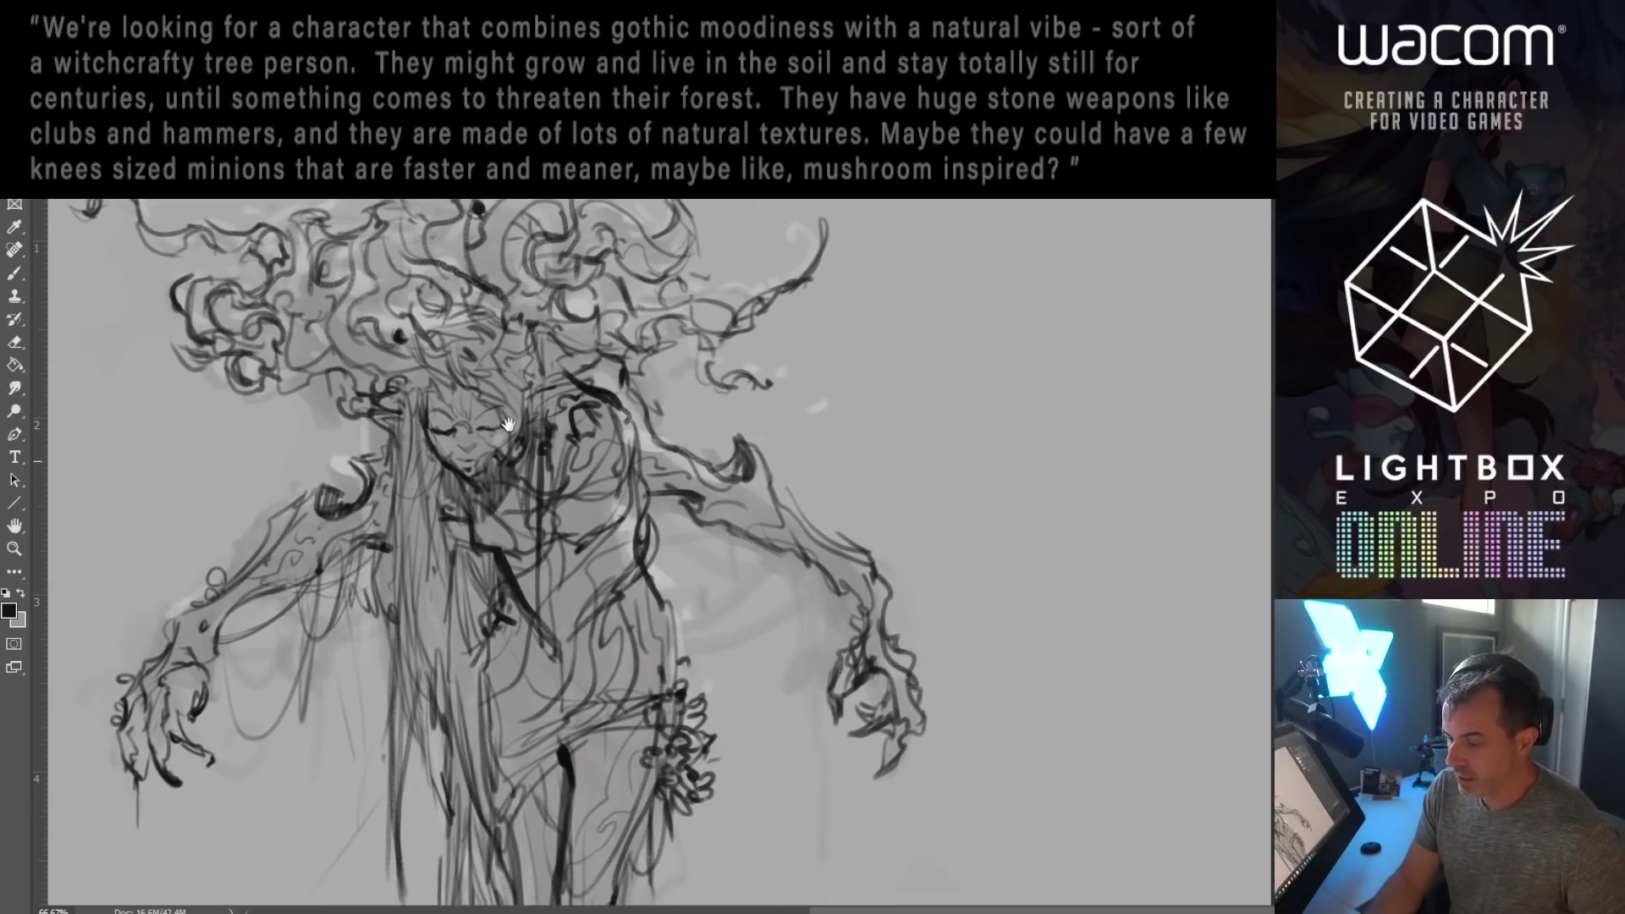
mouse_move(510, 464)
mouse_down()
mouse_move(500, 432)
mouse_move(525, 364)
mouse_up()
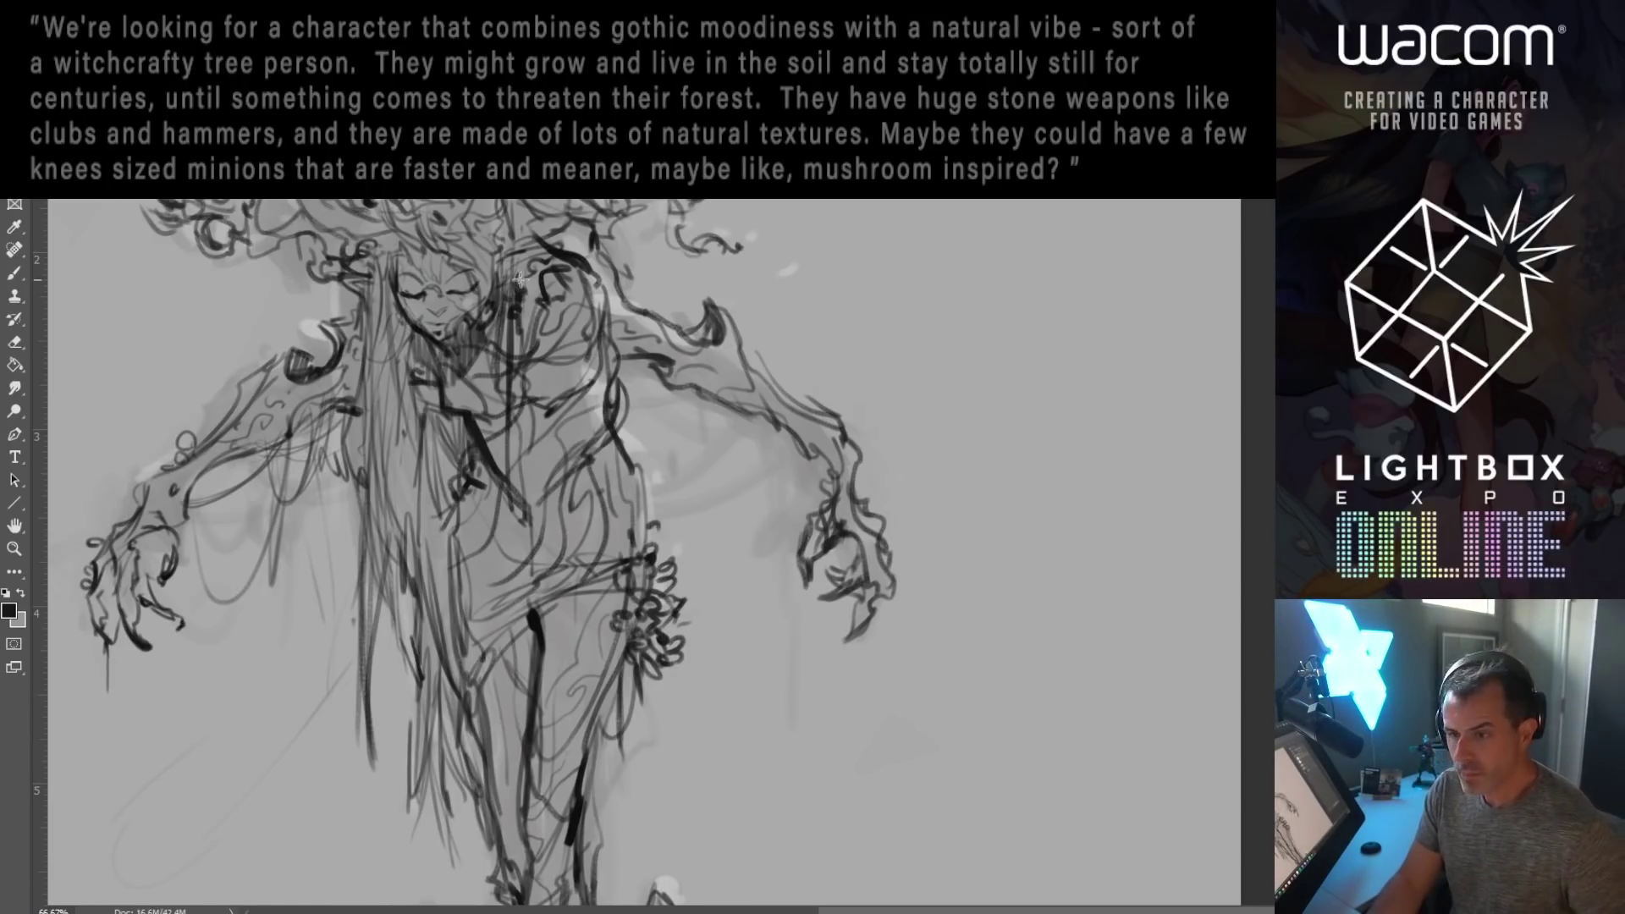
drag(499, 474, 511, 402)
key(z)
alt+click(531, 465)
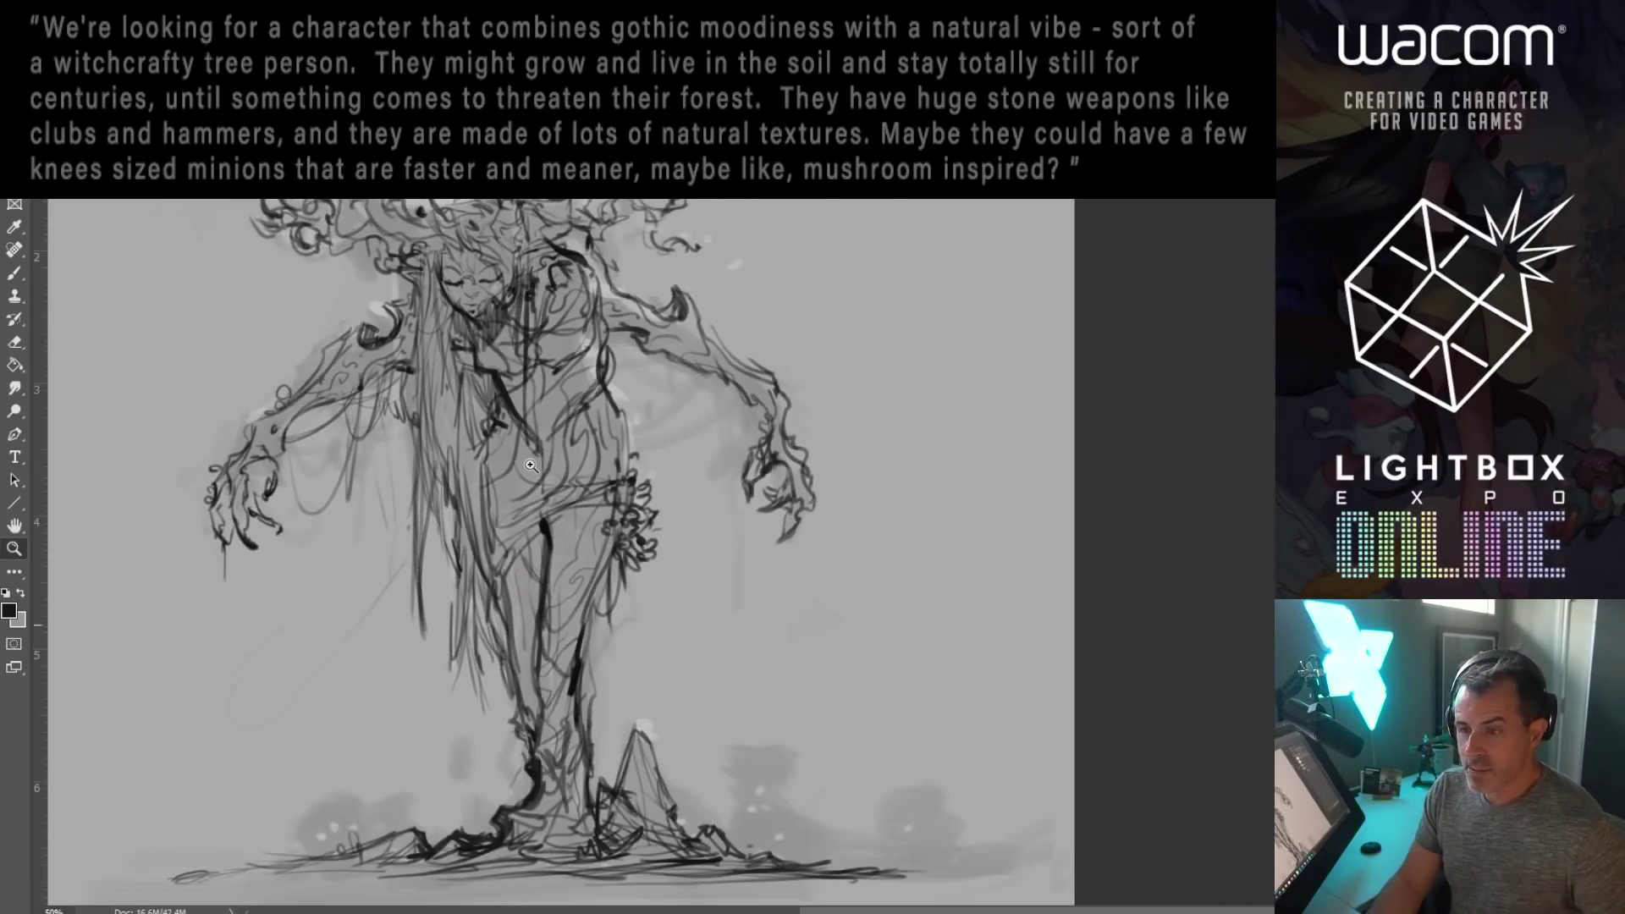
drag(549, 415, 539, 451)
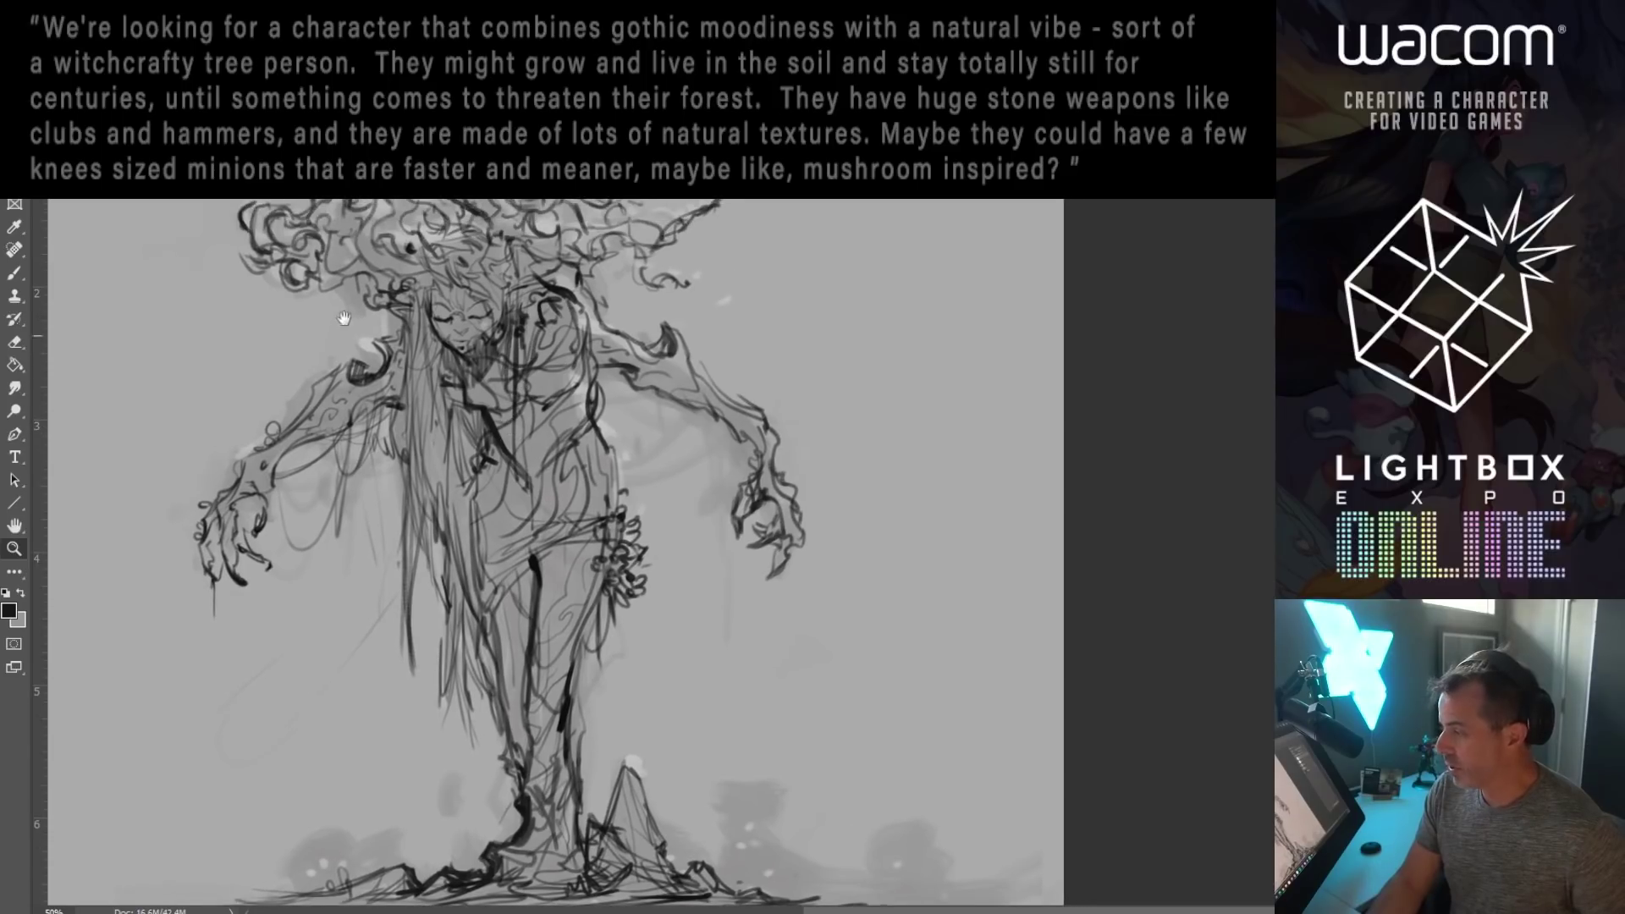
click(15, 272)
drag(452, 353, 417, 336)
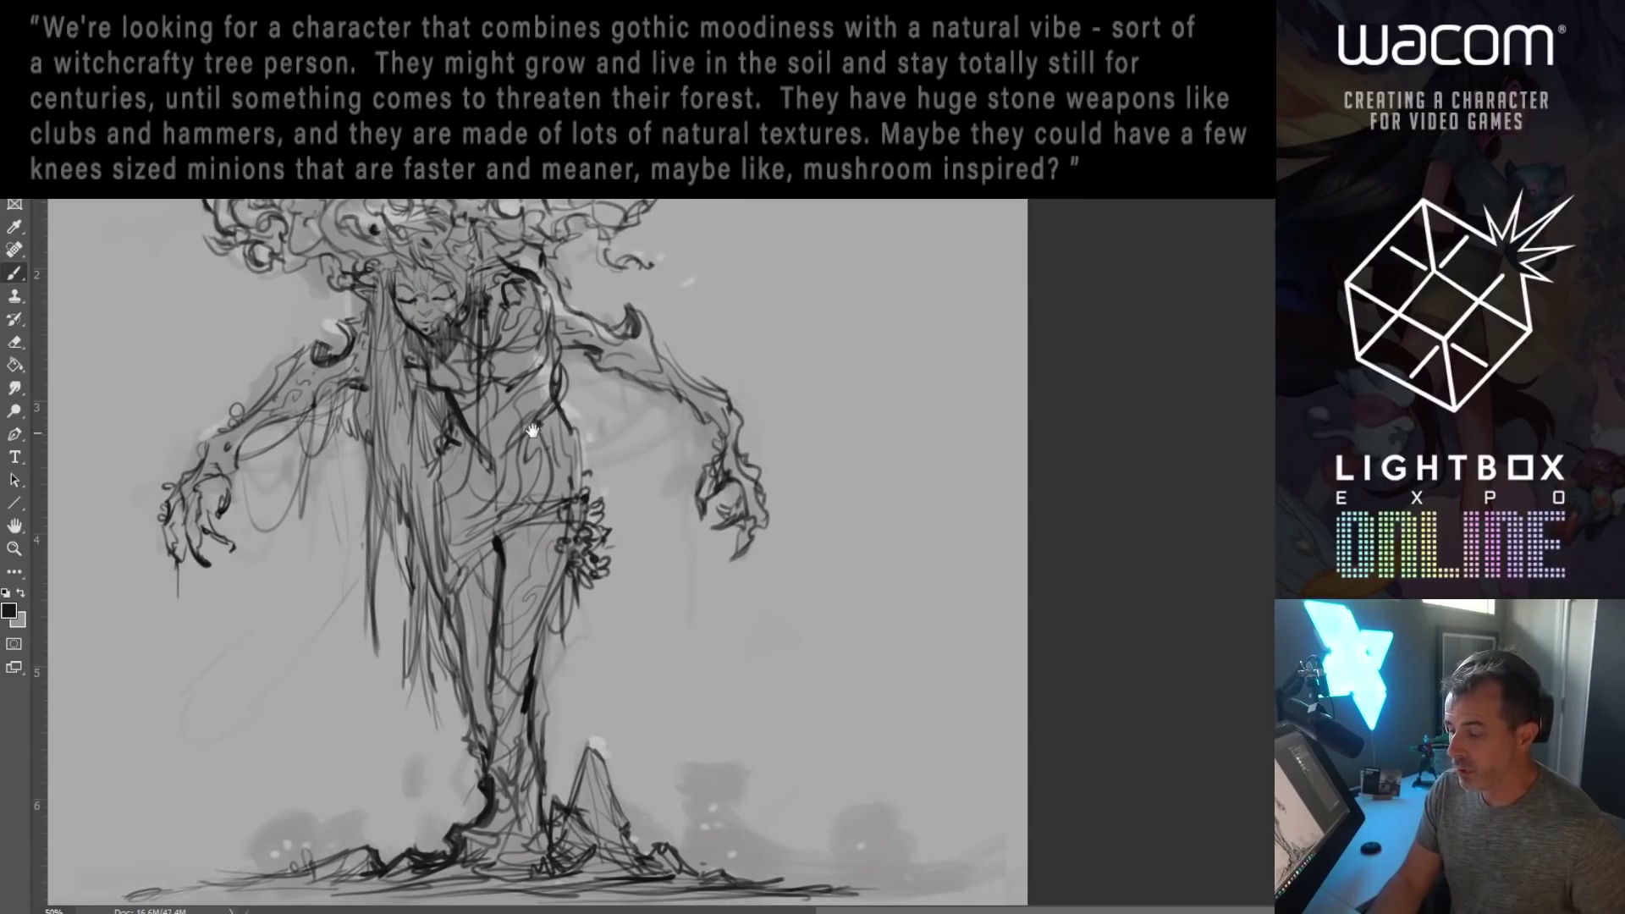
drag(536, 432, 507, 419)
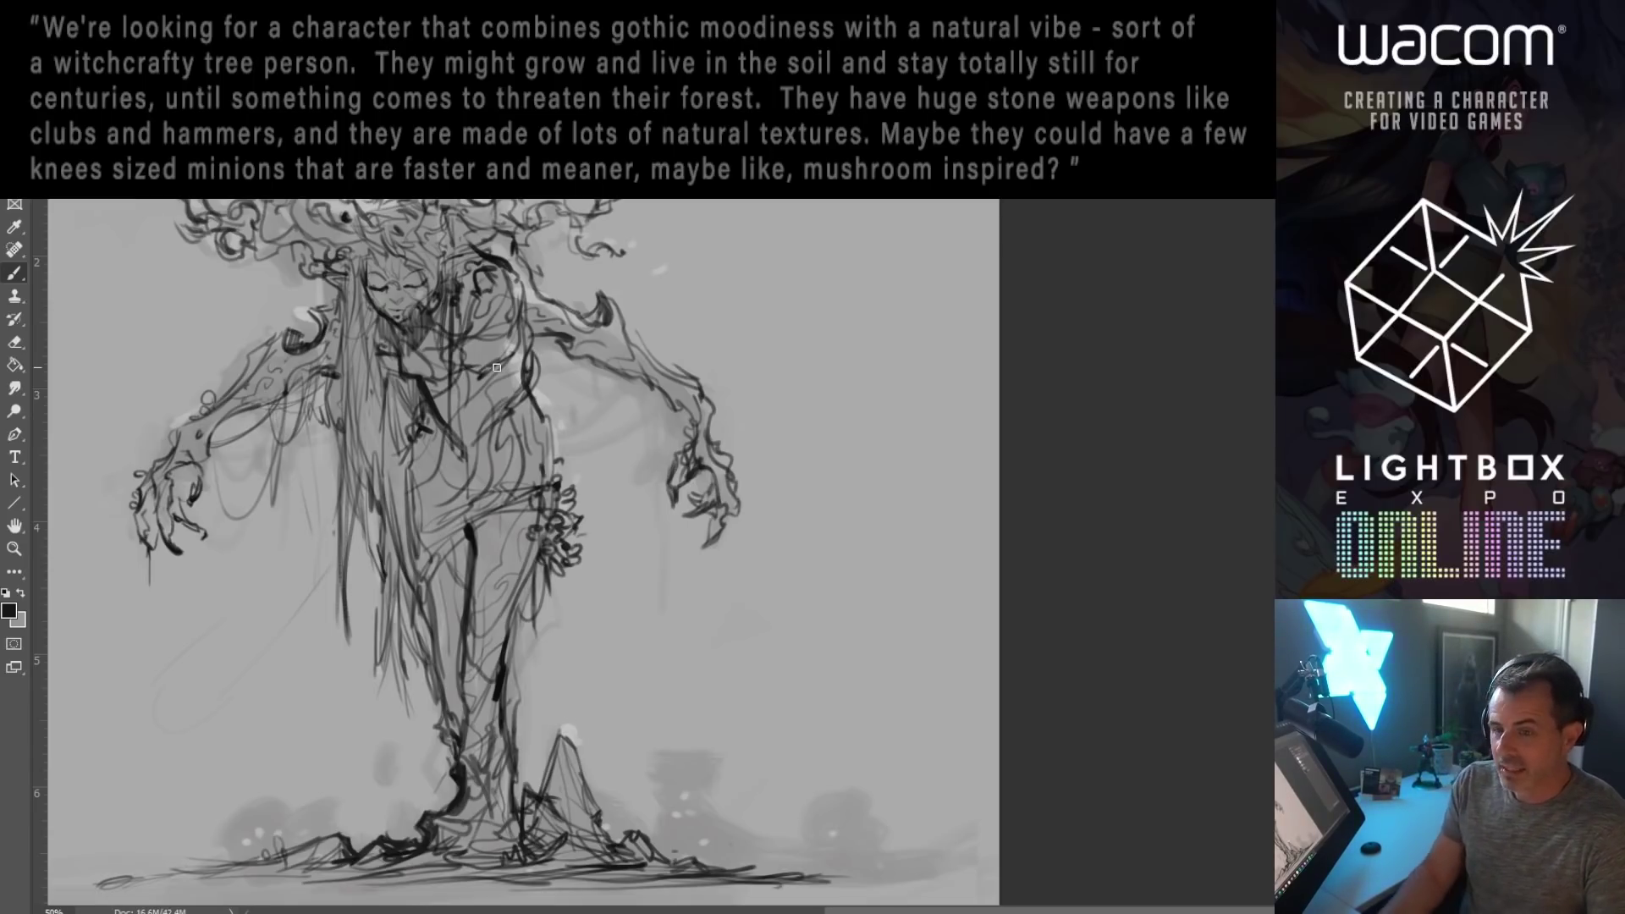
mouse_move(419, 382)
mouse_down()
mouse_move(575, 433)
mouse_move(585, 498)
mouse_up()
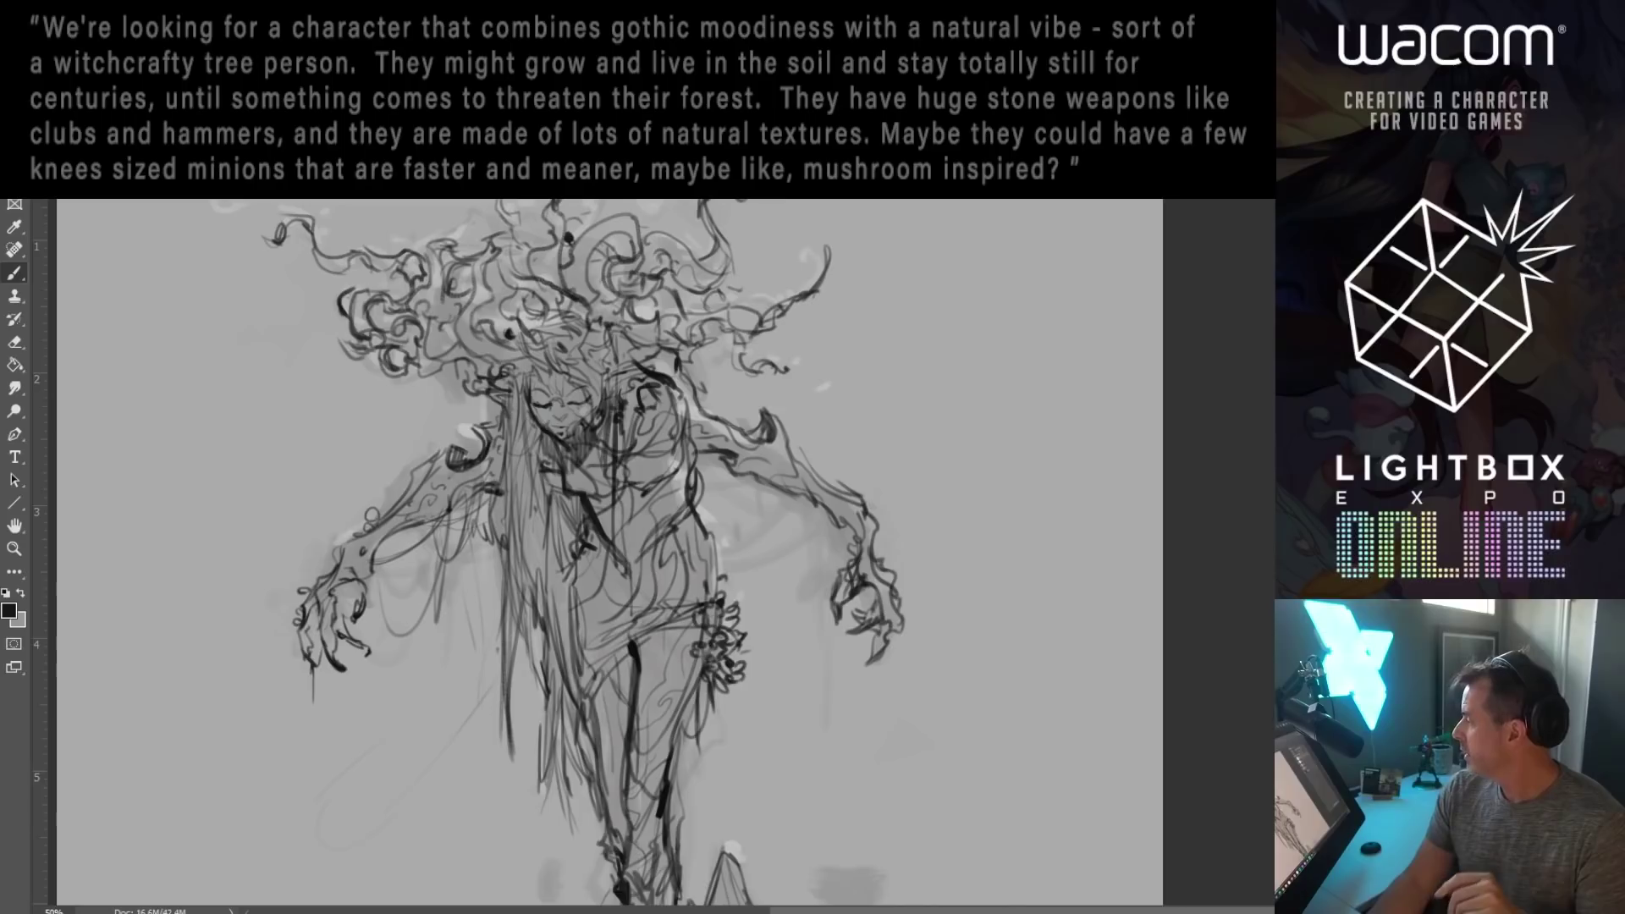
Step: Display the layer list and rename Layer 4 to LINES
key(F7)
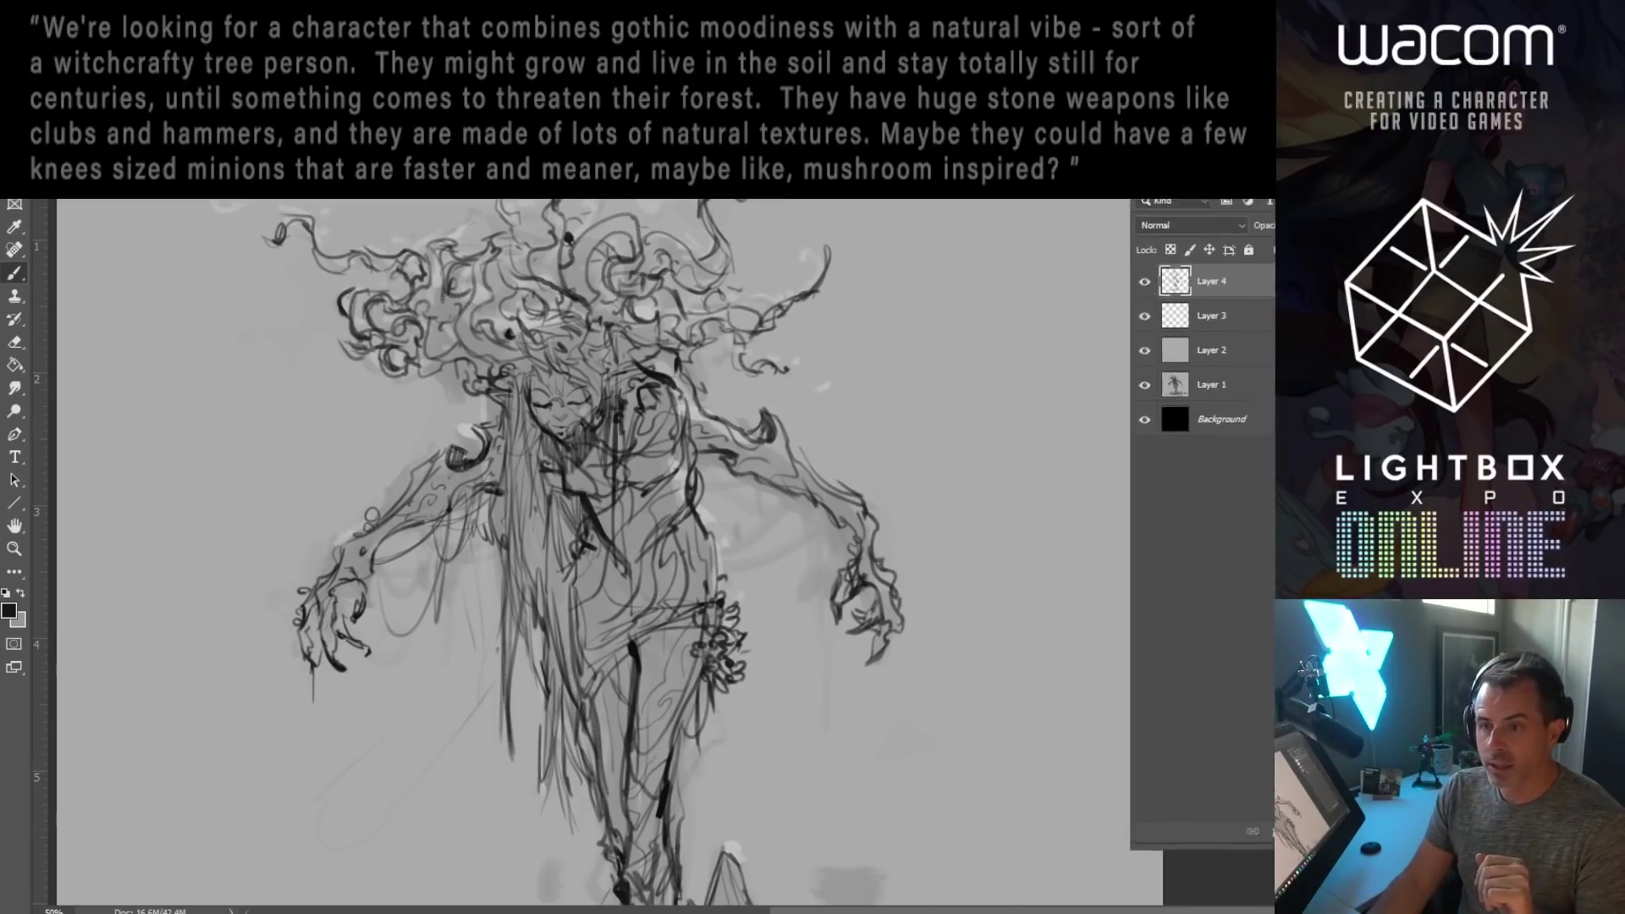
drag(1065, 223, 1071, 214)
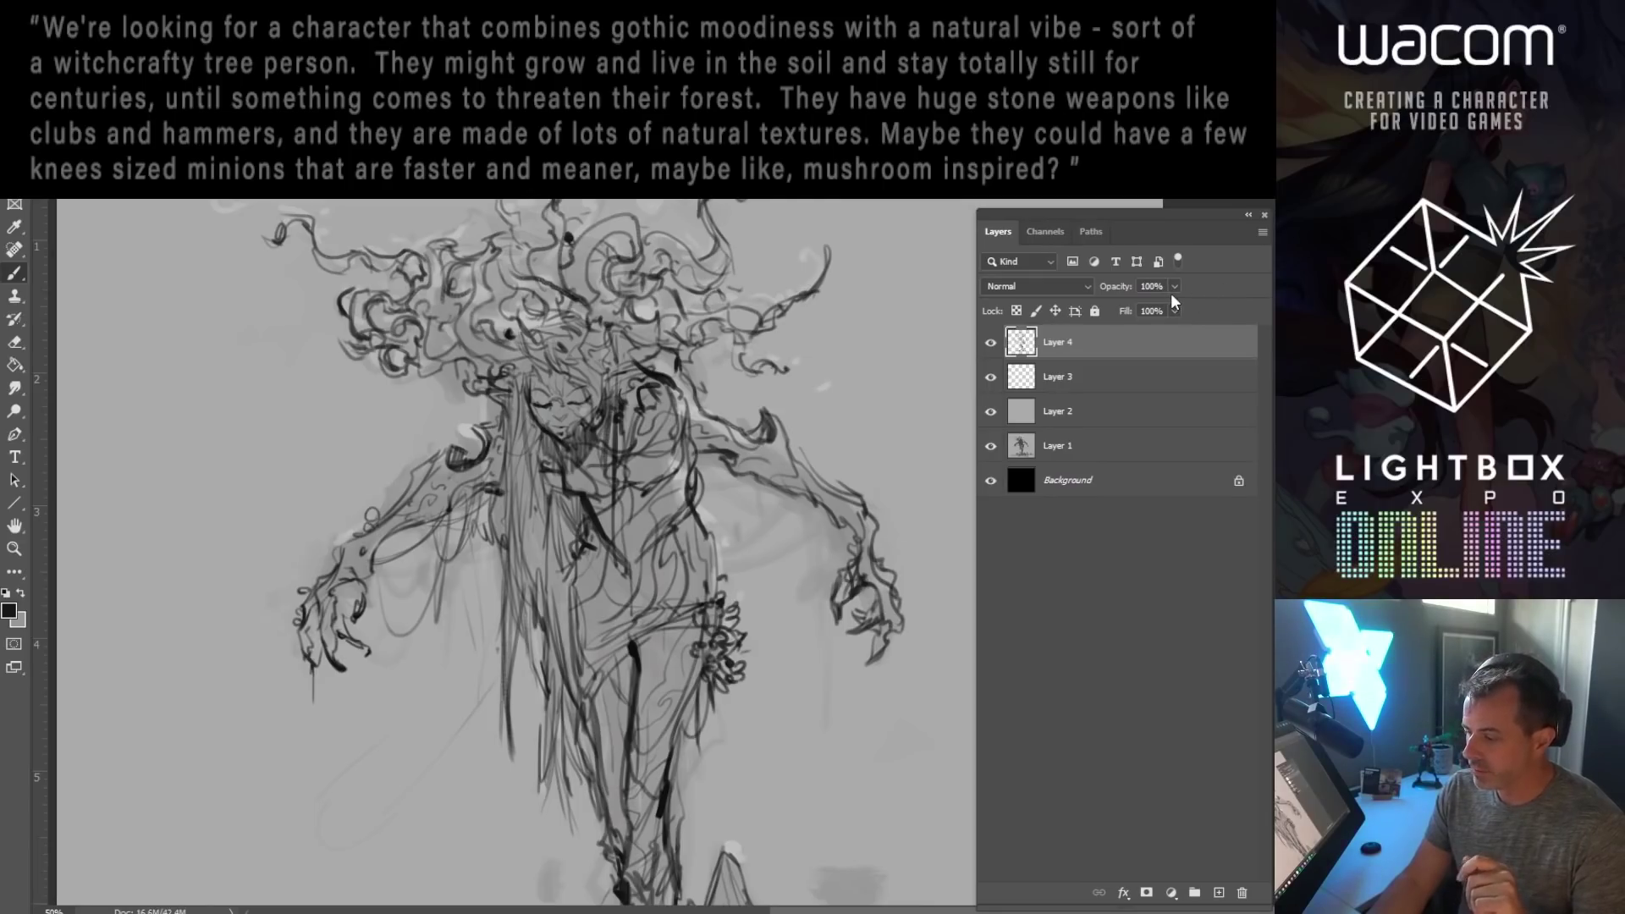
click(1090, 369)
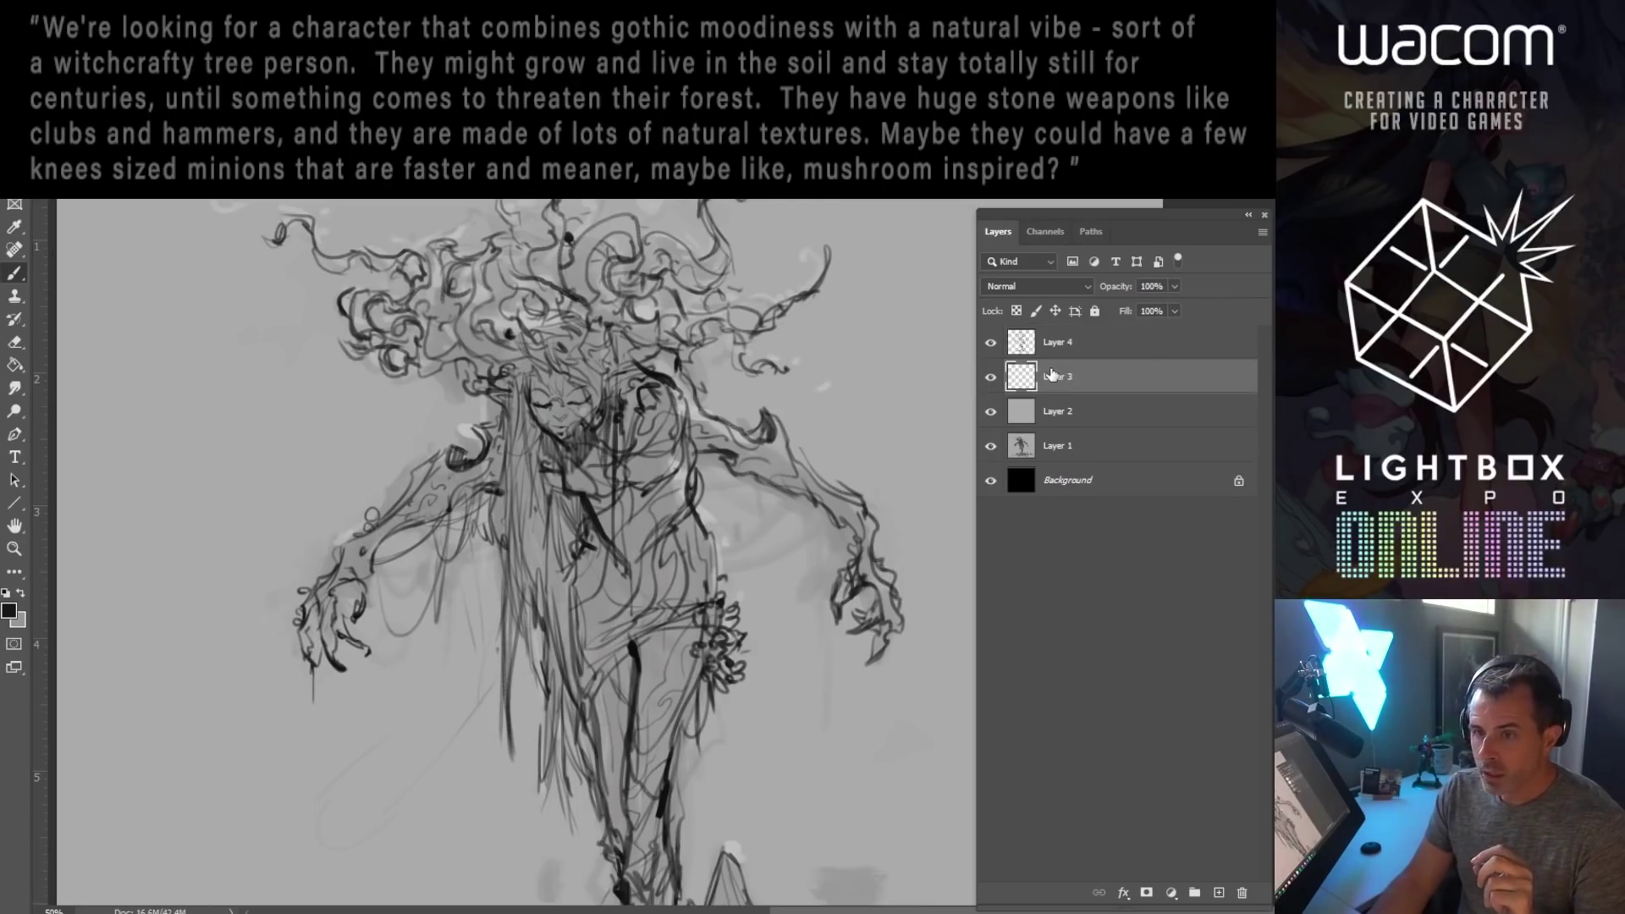
click(1058, 342)
double_click(1057, 340)
text(LINES)
key(Return)
Step: Toggle the visibility of the LINES layer to check which line work it holds, leaving it shown
click(992, 342)
click(993, 342)
click(993, 342)
click(993, 342)
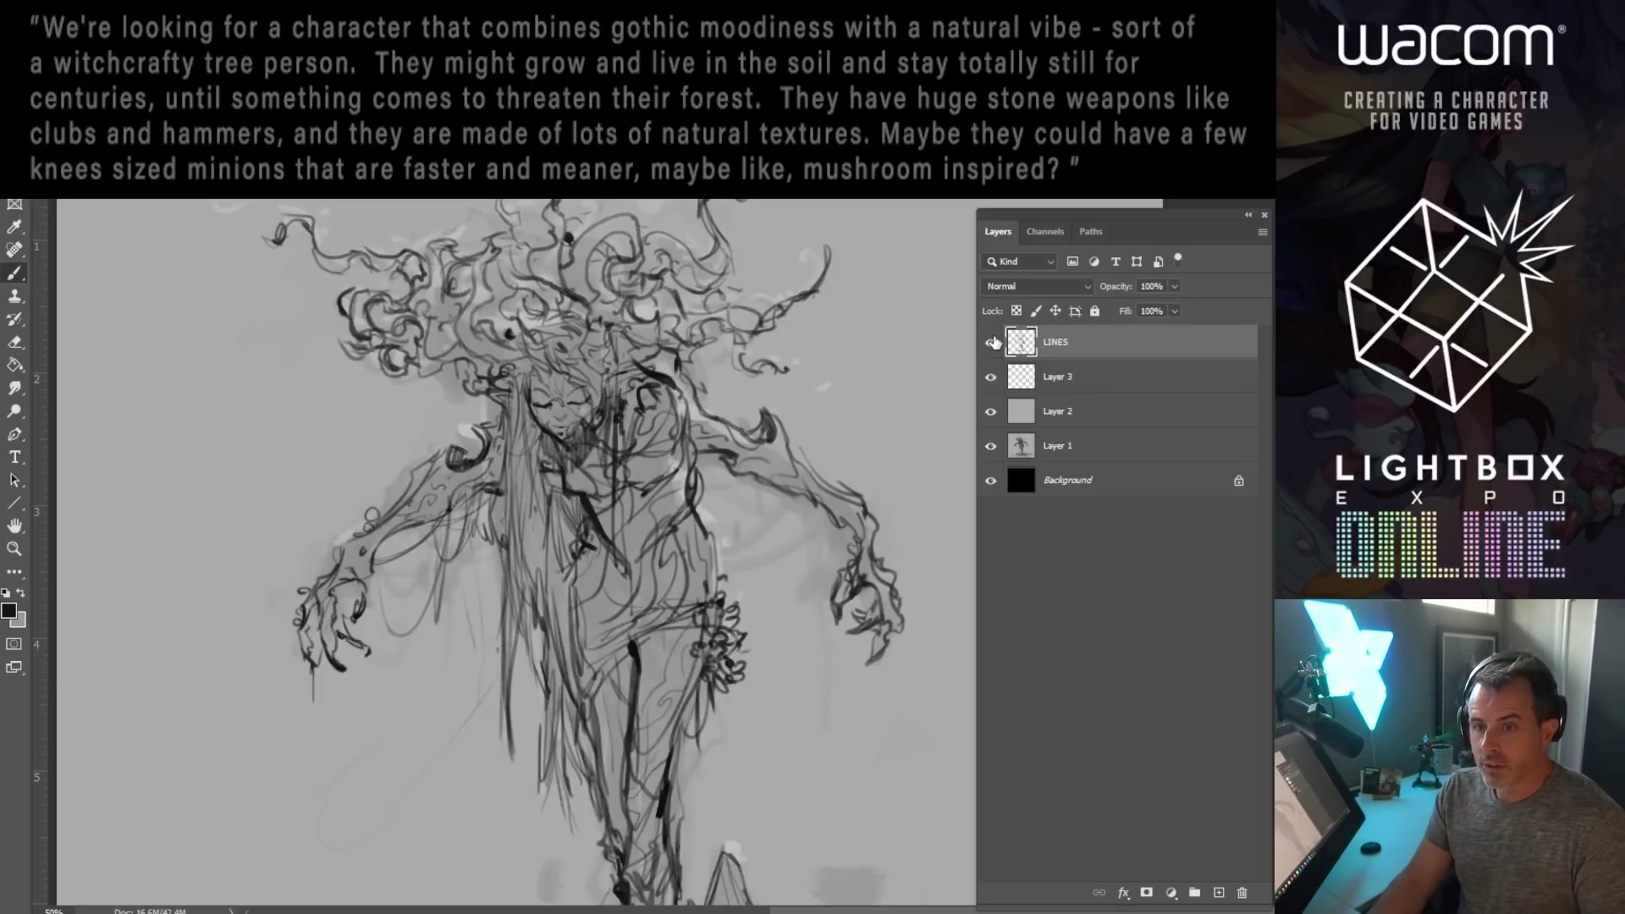
Step: Make Layer 3 the active painting layer and choose the DG_PureSolid brush
click(1044, 378)
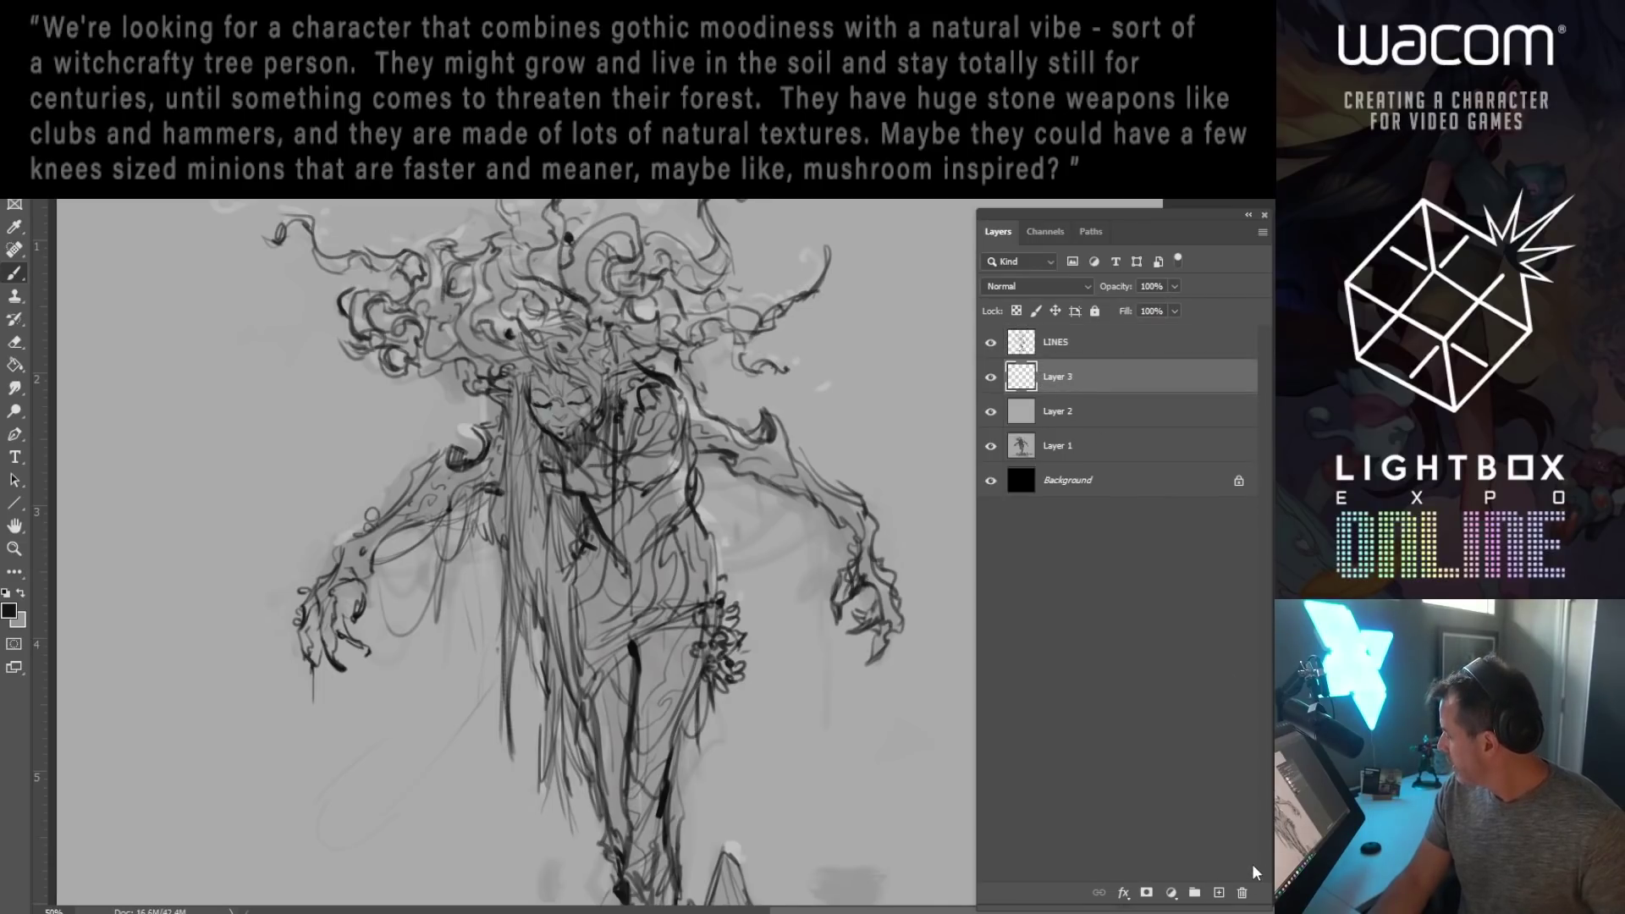
click(994, 377)
click(996, 378)
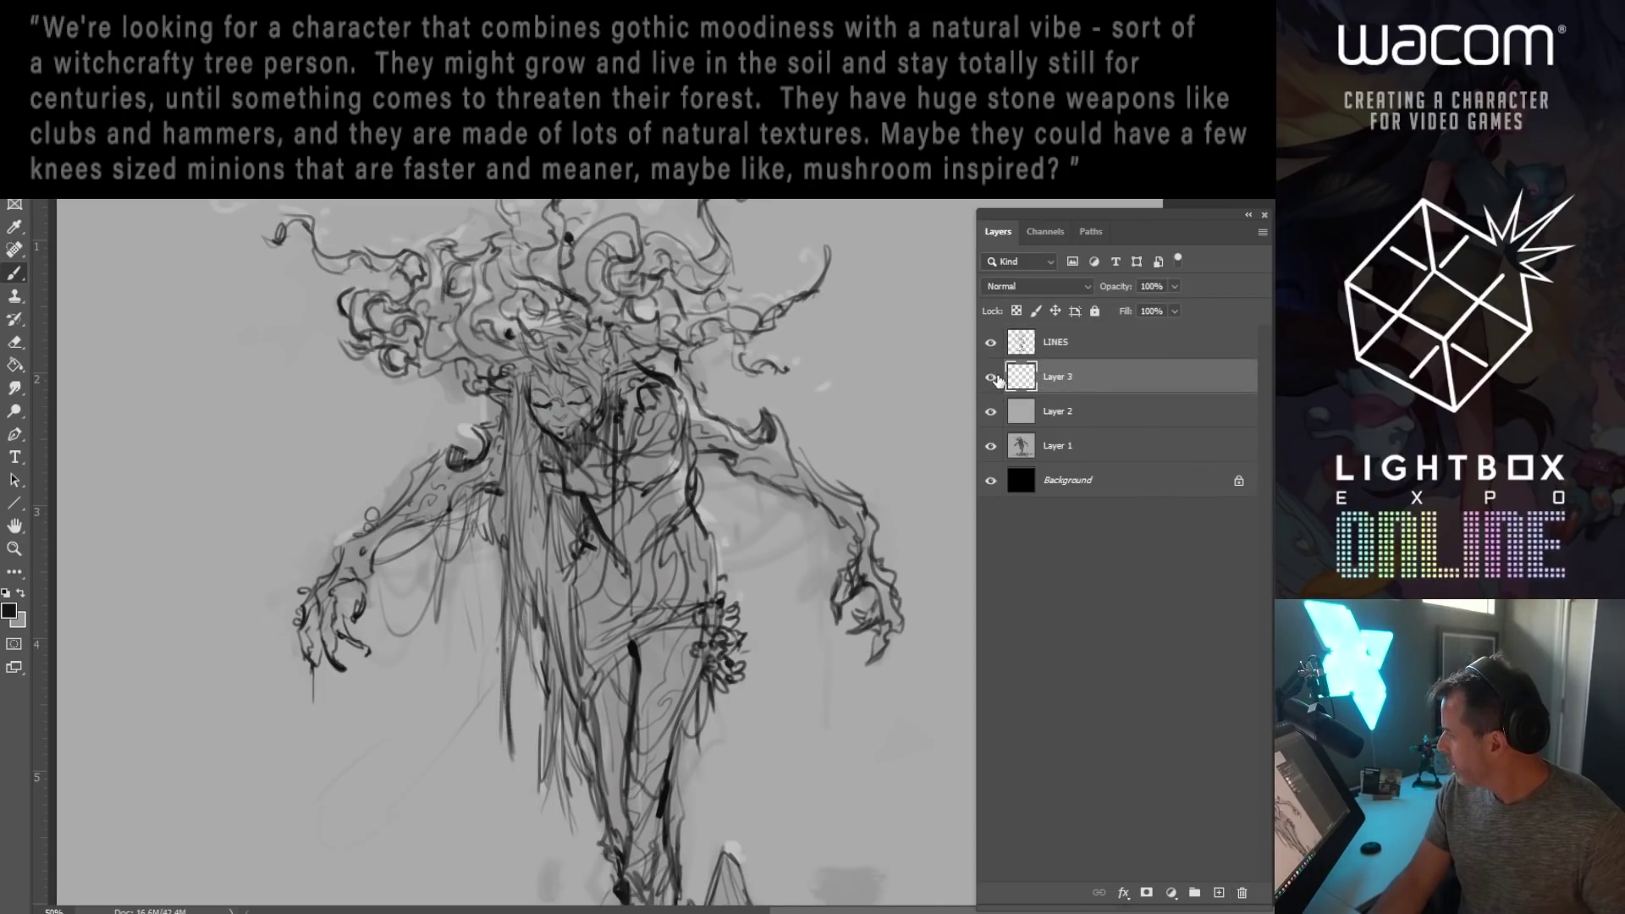
right_click(335, 343)
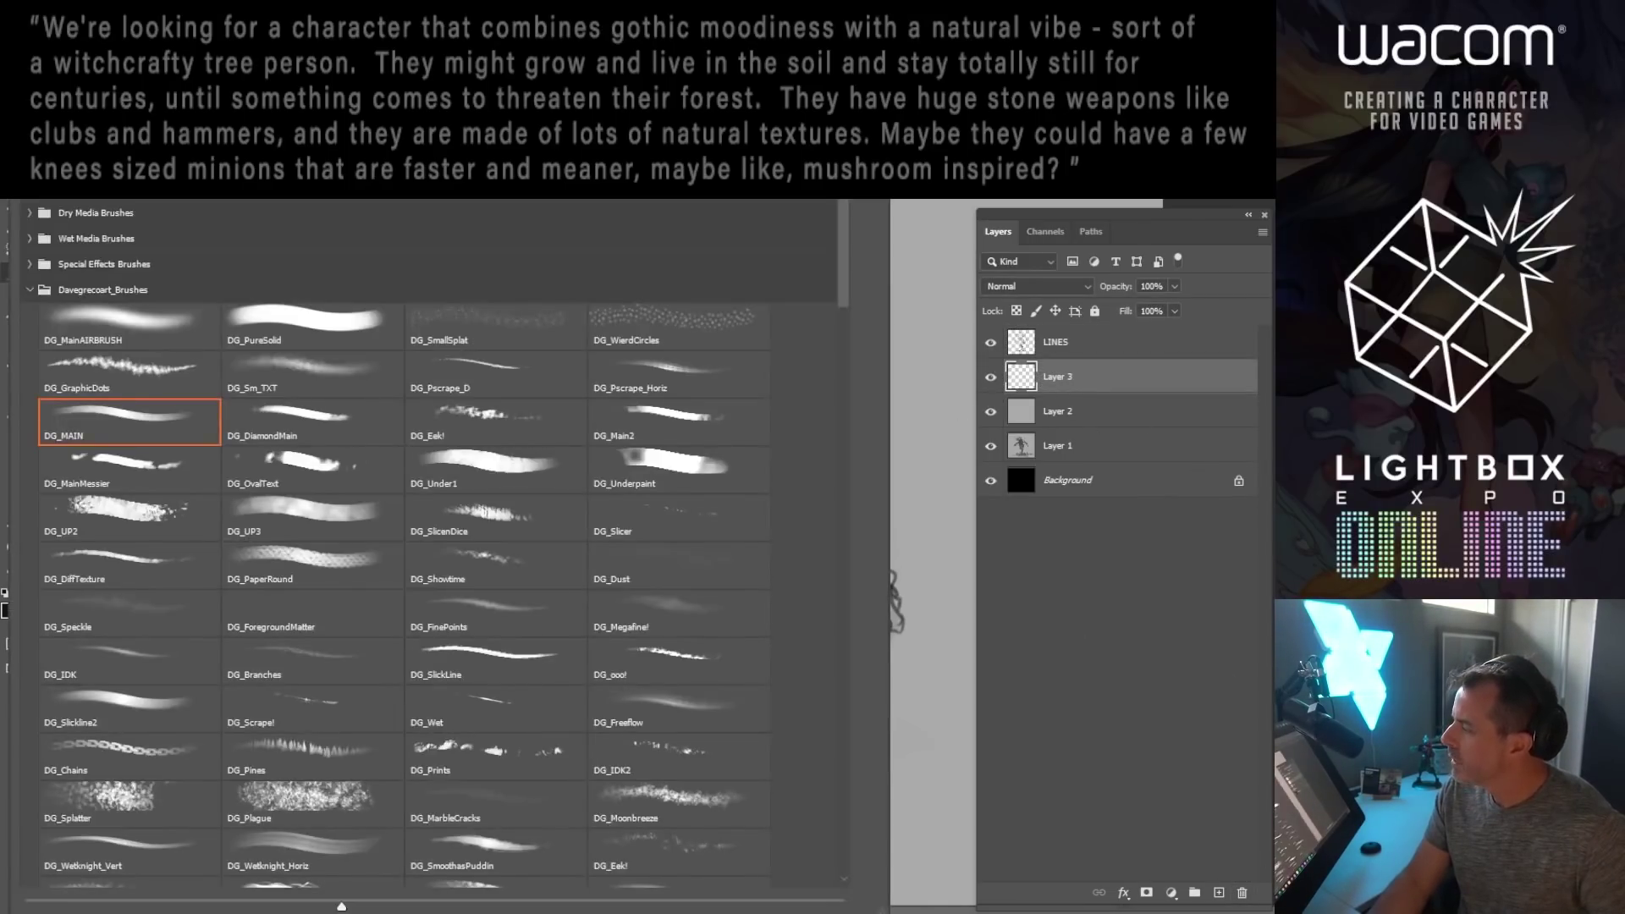
click(320, 327)
key(Return)
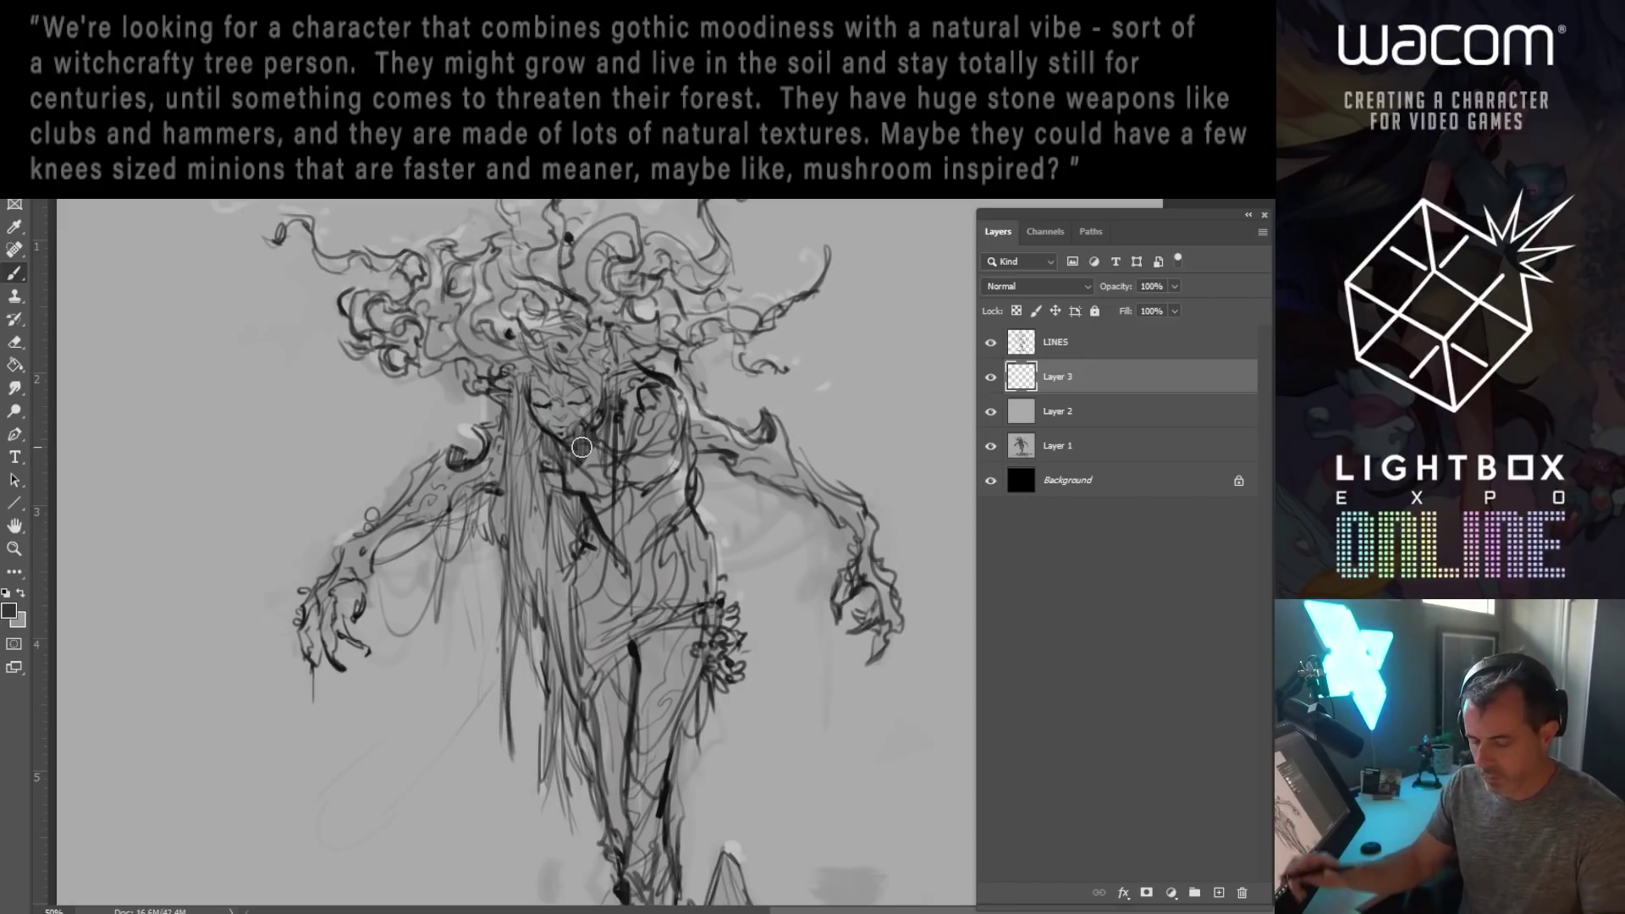
Step: Set the foreground colour to a medium-dark grey, testing fill strokes on the character's left-hand upper arm
drag(447, 457, 398, 517)
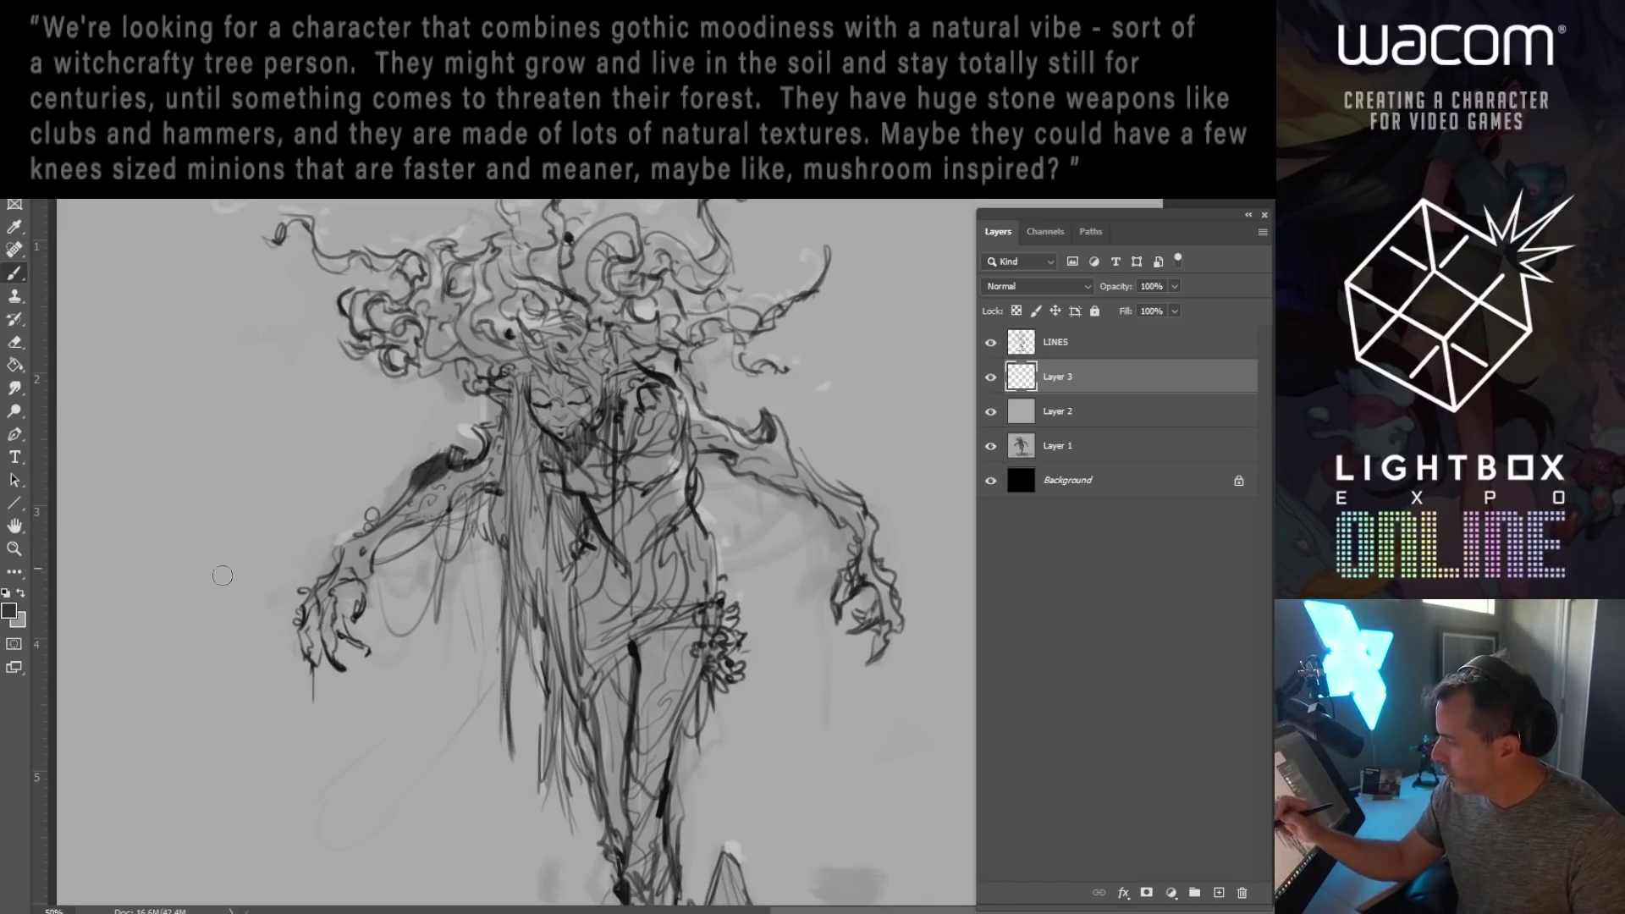
click(9, 614)
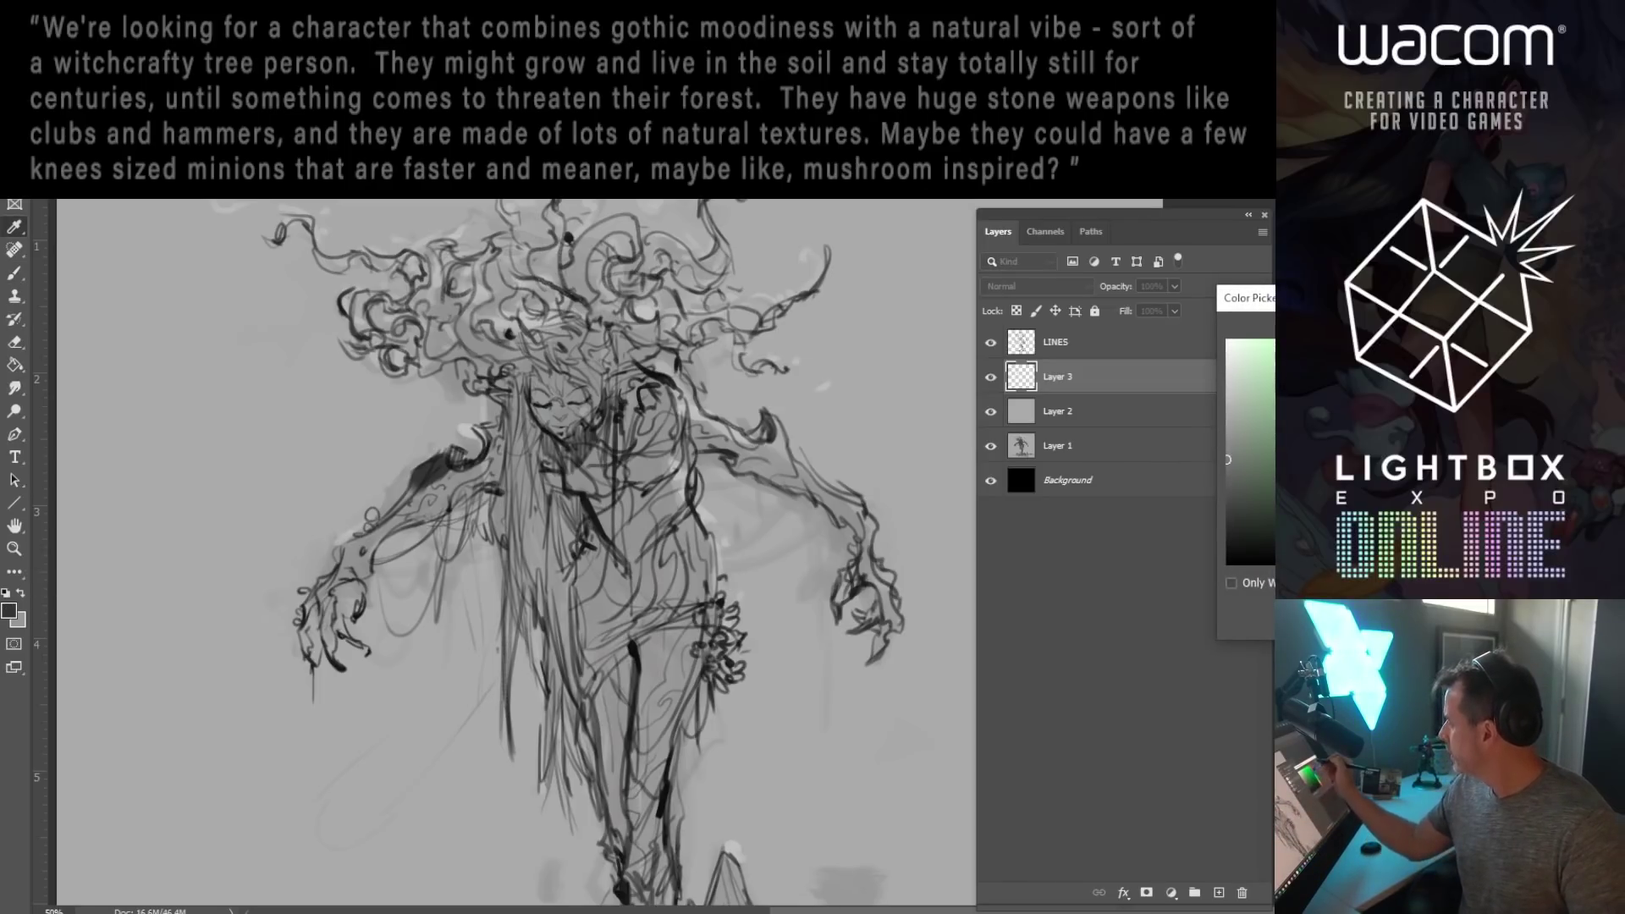
key(Return)
drag(439, 457, 411, 512)
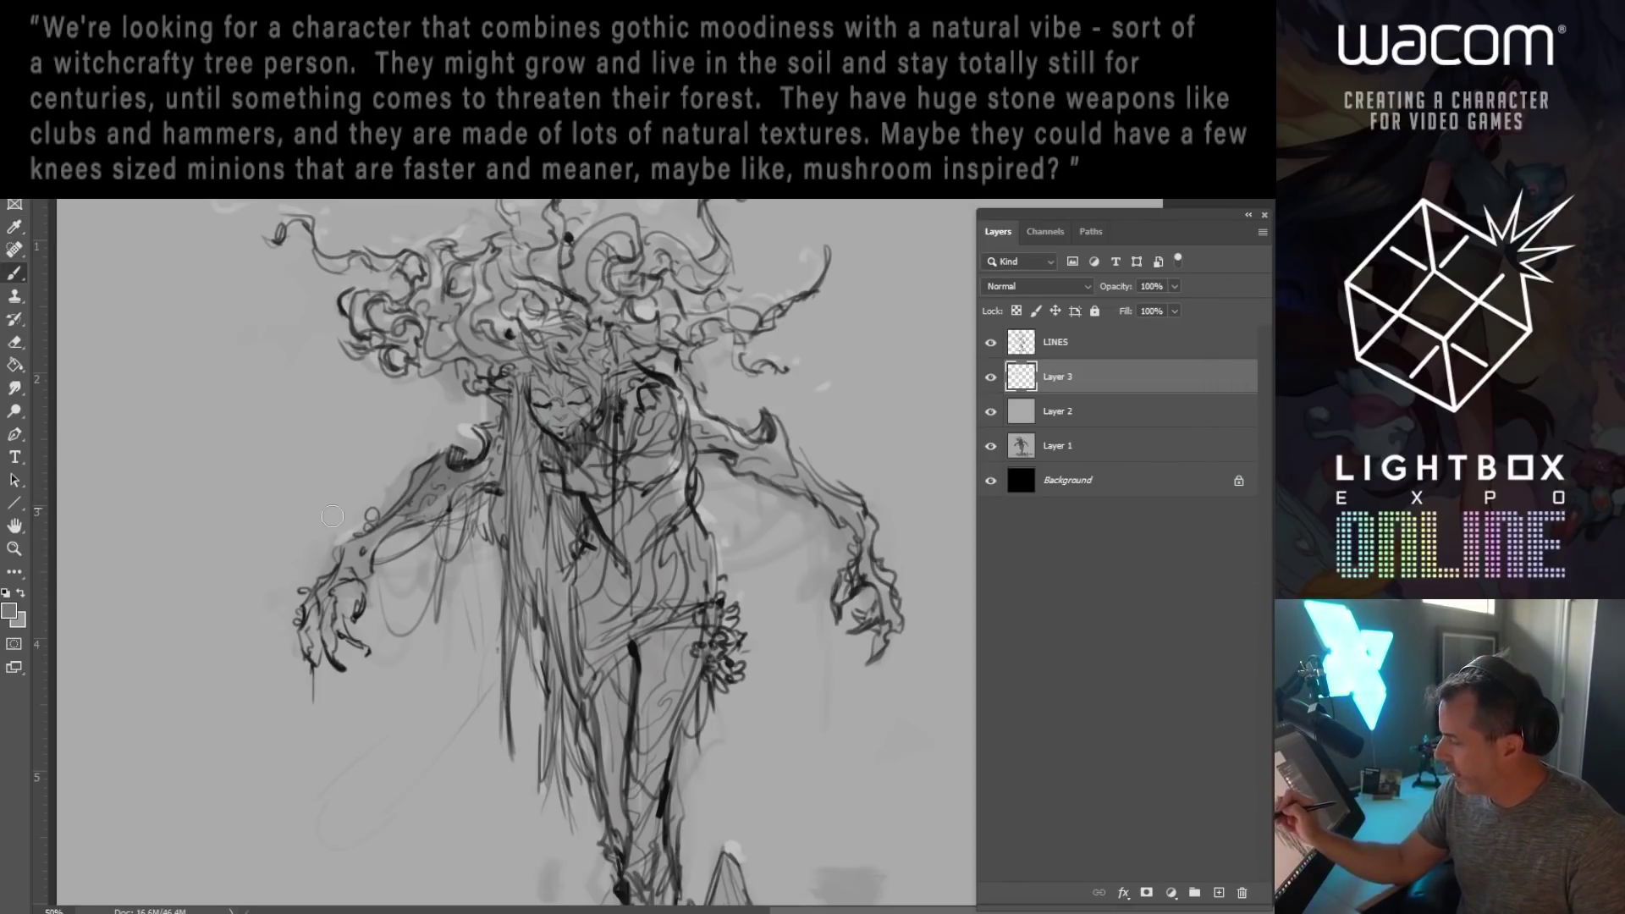
click(9, 614)
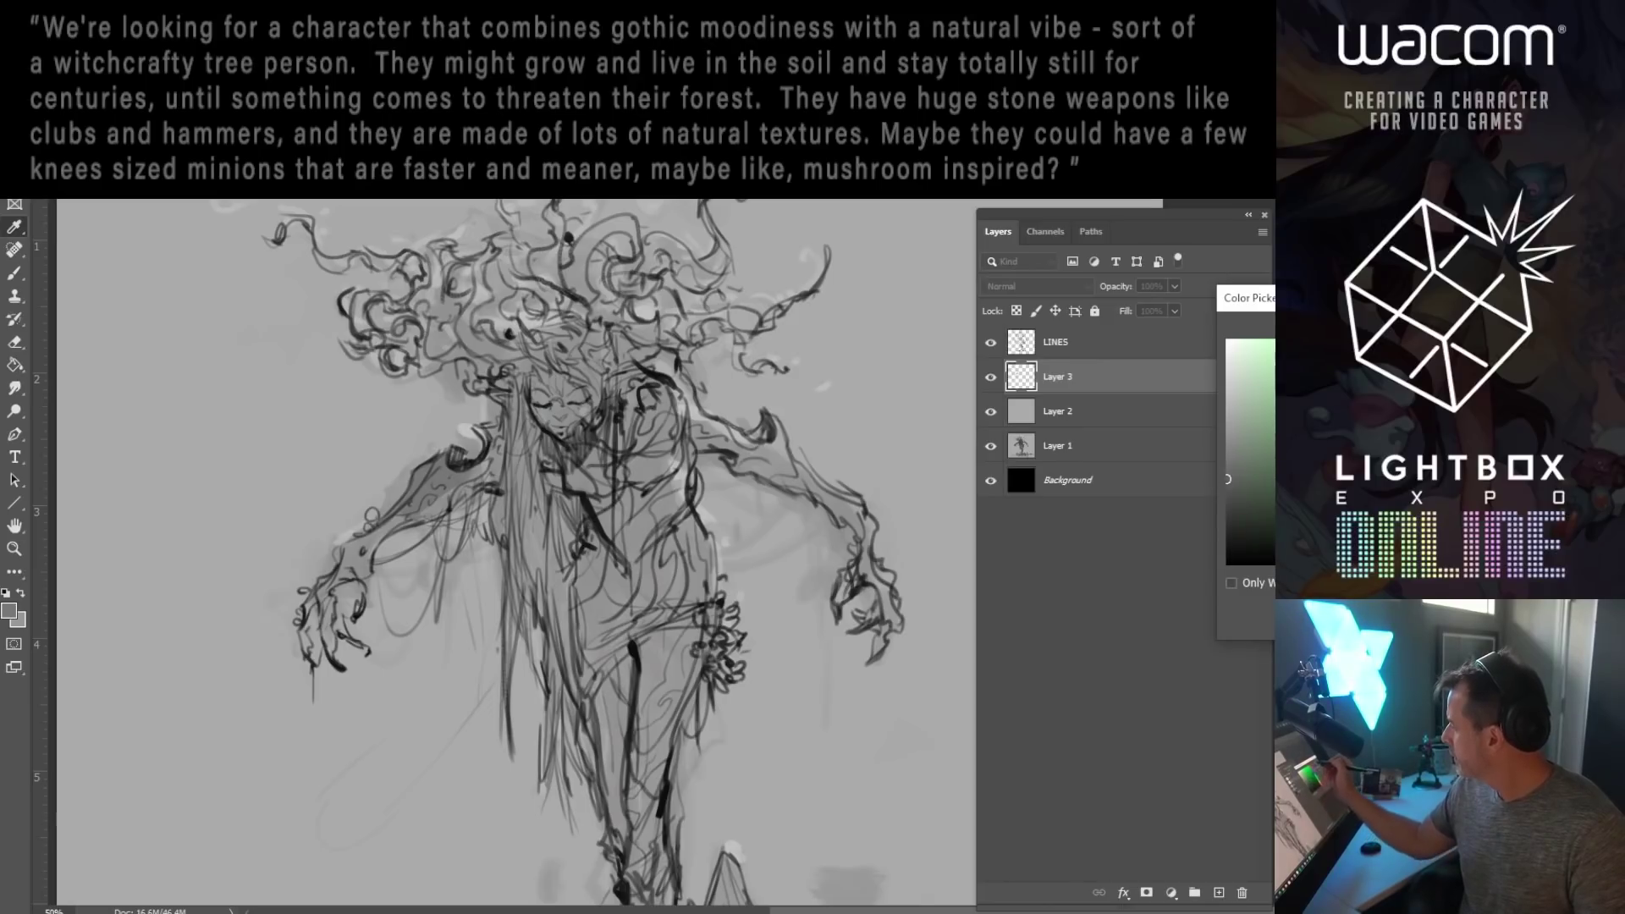
key(Return)
Step: Block in the face, long hair, torso, both arms and the clawed hands with flat grey beneath the line work
mouse_move(434, 488)
mouse_down()
mouse_move(355, 552)
mouse_move(484, 473)
mouse_move(456, 488)
mouse_move(441, 466)
mouse_move(332, 591)
mouse_move(358, 553)
mouse_move(545, 453)
mouse_move(536, 417)
mouse_move(509, 430)
mouse_move(515, 409)
mouse_move(521, 461)
mouse_move(557, 376)
mouse_move(591, 457)
mouse_move(518, 477)
mouse_move(508, 524)
mouse_move(532, 522)
mouse_move(528, 586)
mouse_move(588, 599)
mouse_move(622, 535)
mouse_move(636, 397)
mouse_move(682, 441)
mouse_move(694, 549)
mouse_move(534, 630)
mouse_move(515, 605)
mouse_move(545, 598)
mouse_move(551, 745)
mouse_up()
mouse_move(603, 785)
mouse_down()
mouse_move(579, 710)
mouse_move(606, 625)
mouse_move(622, 782)
mouse_move(651, 537)
mouse_move(704, 626)
mouse_move(692, 660)
mouse_up()
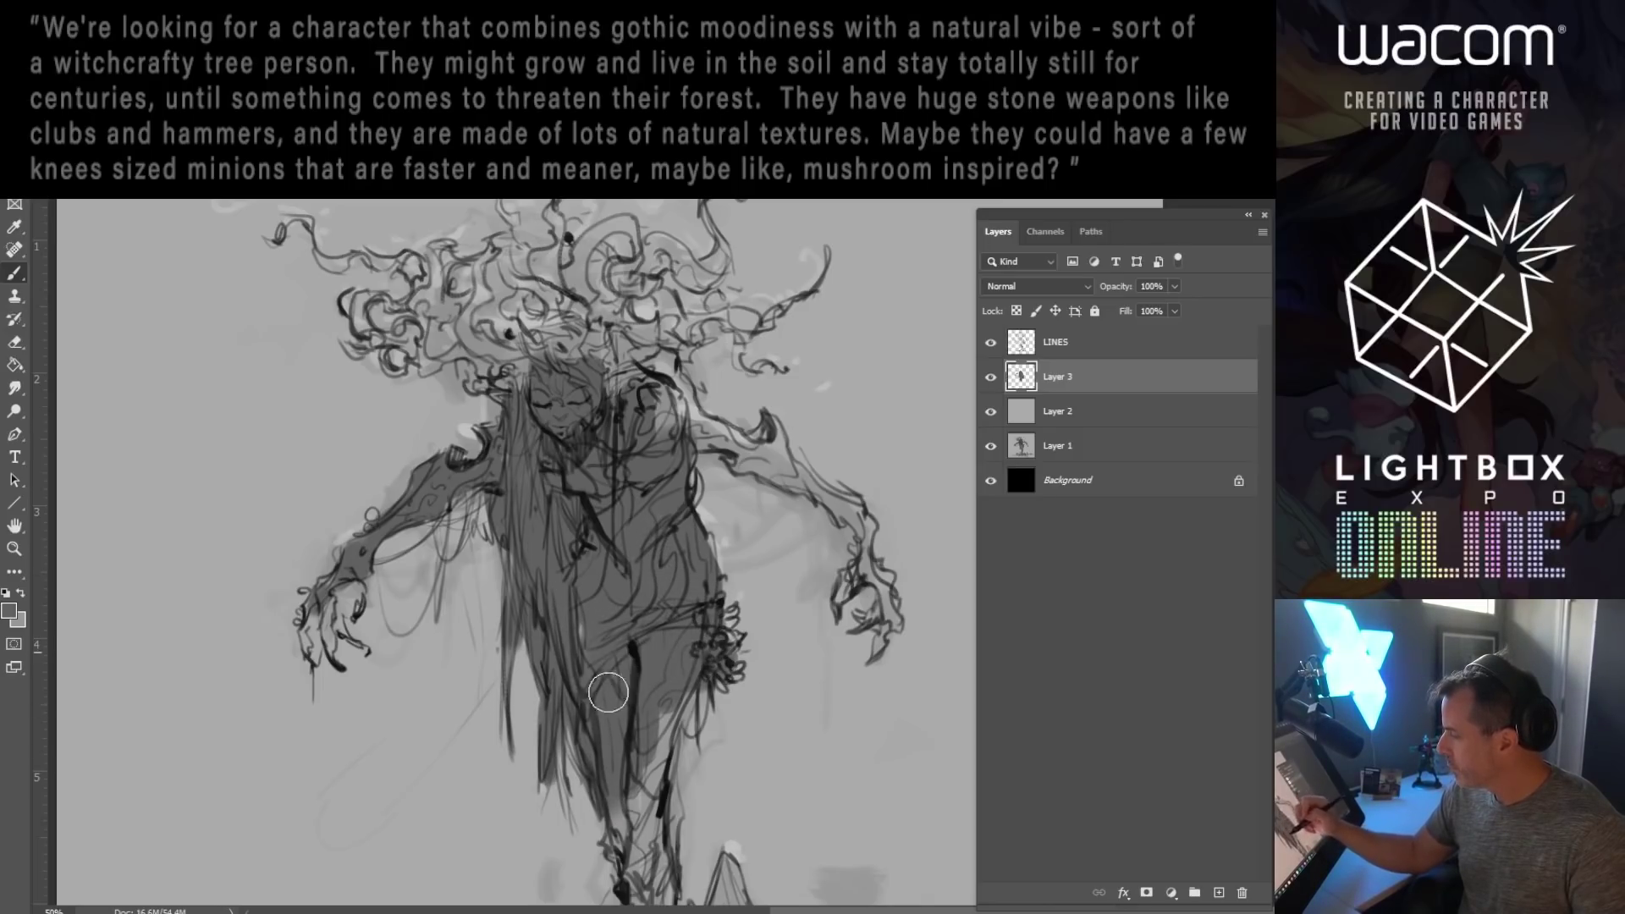
mouse_move(669, 373)
mouse_down()
mouse_move(693, 434)
mouse_move(771, 474)
mouse_move(686, 508)
mouse_move(775, 440)
mouse_move(856, 509)
mouse_move(859, 559)
mouse_move(871, 529)
mouse_move(845, 603)
mouse_move(880, 584)
mouse_move(859, 621)
mouse_move(880, 647)
mouse_move(897, 622)
mouse_move(884, 576)
mouse_move(895, 597)
mouse_up()
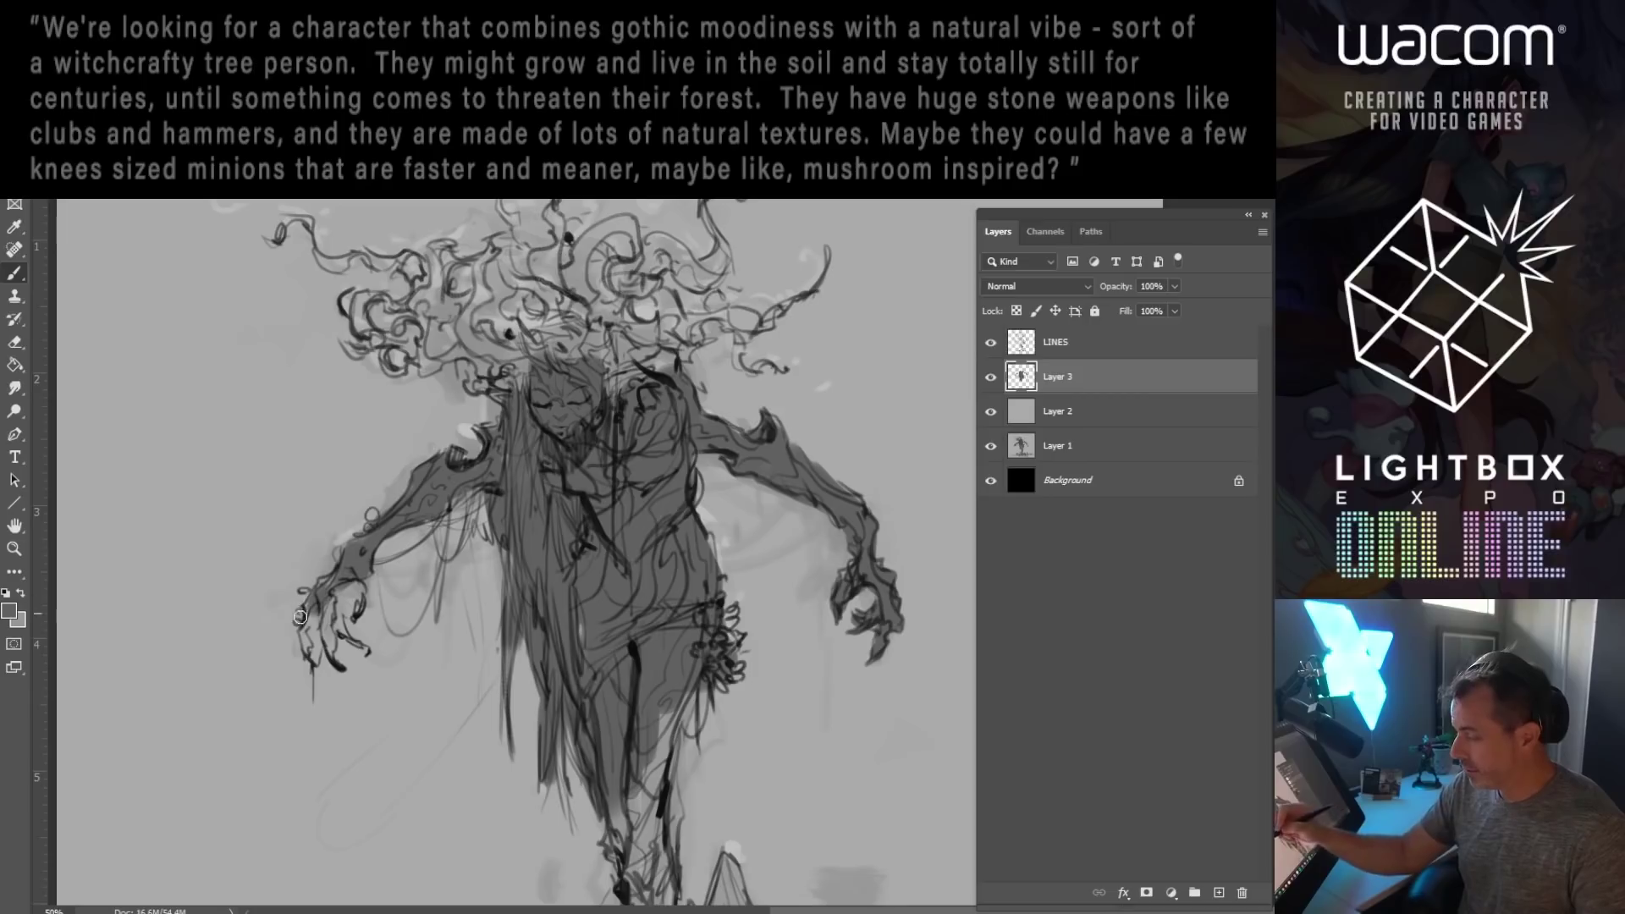
mouse_move(305, 641)
mouse_down()
mouse_move(318, 611)
mouse_move(332, 656)
mouse_move(328, 614)
mouse_move(369, 576)
mouse_move(358, 628)
mouse_up()
Step: Extend the flat grey fill down both legs to the ankles and hide the layer list
mouse_move(647, 691)
mouse_down()
mouse_move(662, 750)
mouse_move(702, 707)
mouse_move(654, 735)
mouse_move(647, 843)
mouse_move(618, 855)
mouse_move(630, 876)
mouse_up()
mouse_move(741, 801)
mouse_down()
mouse_move(685, 548)
mouse_move(707, 643)
mouse_up()
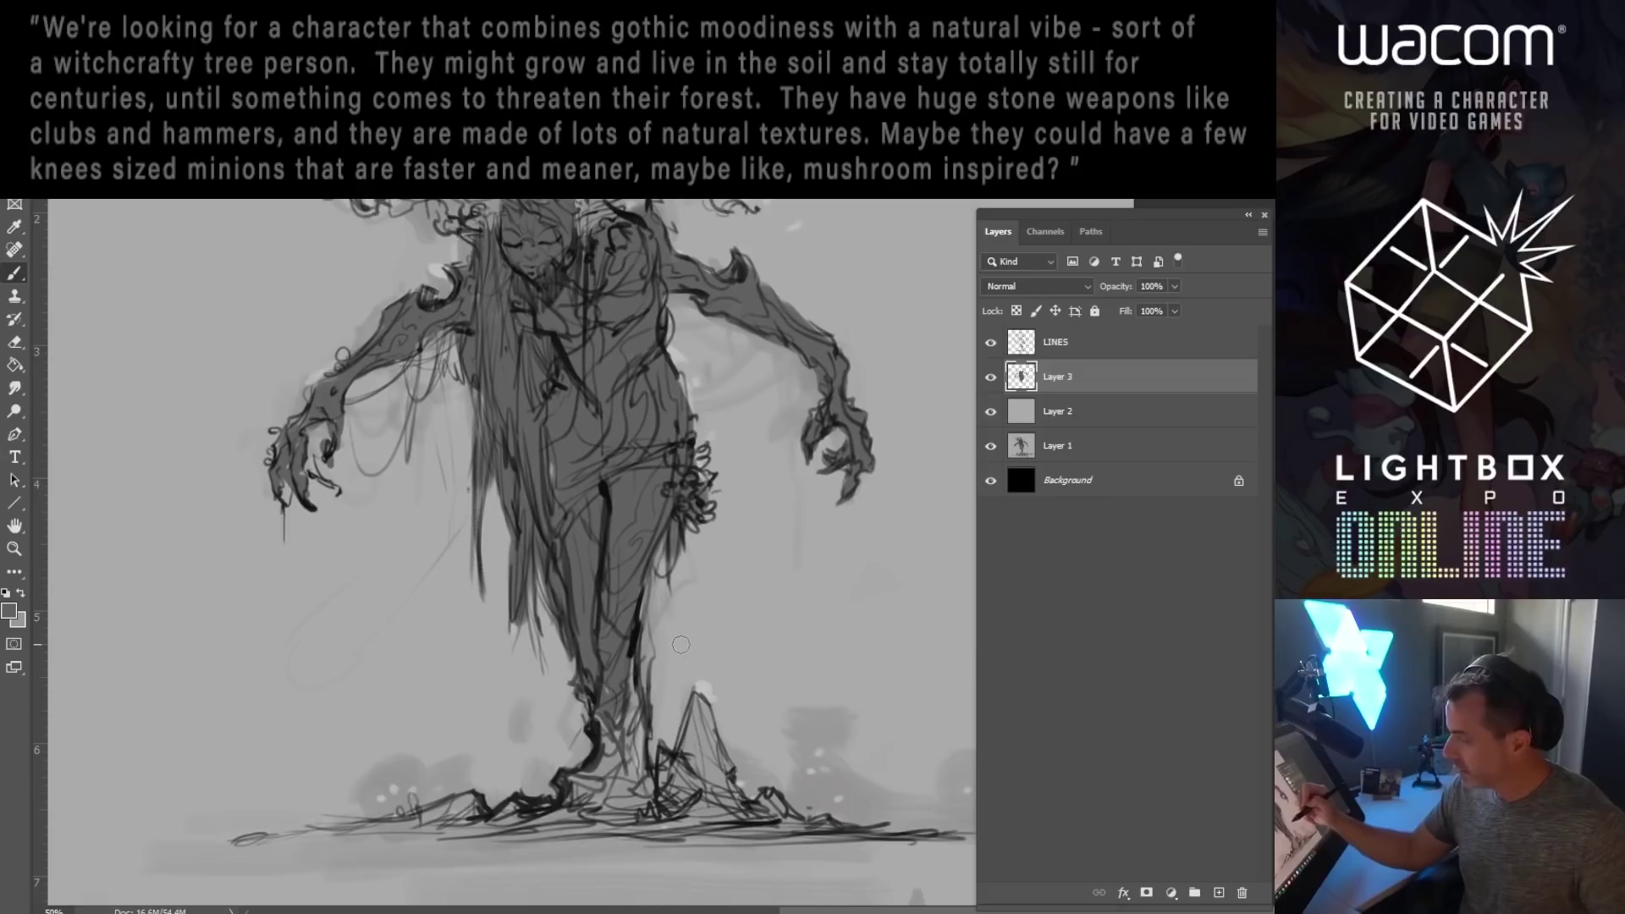
mouse_move(616, 686)
mouse_down()
mouse_move(629, 749)
mouse_move(584, 761)
mouse_up()
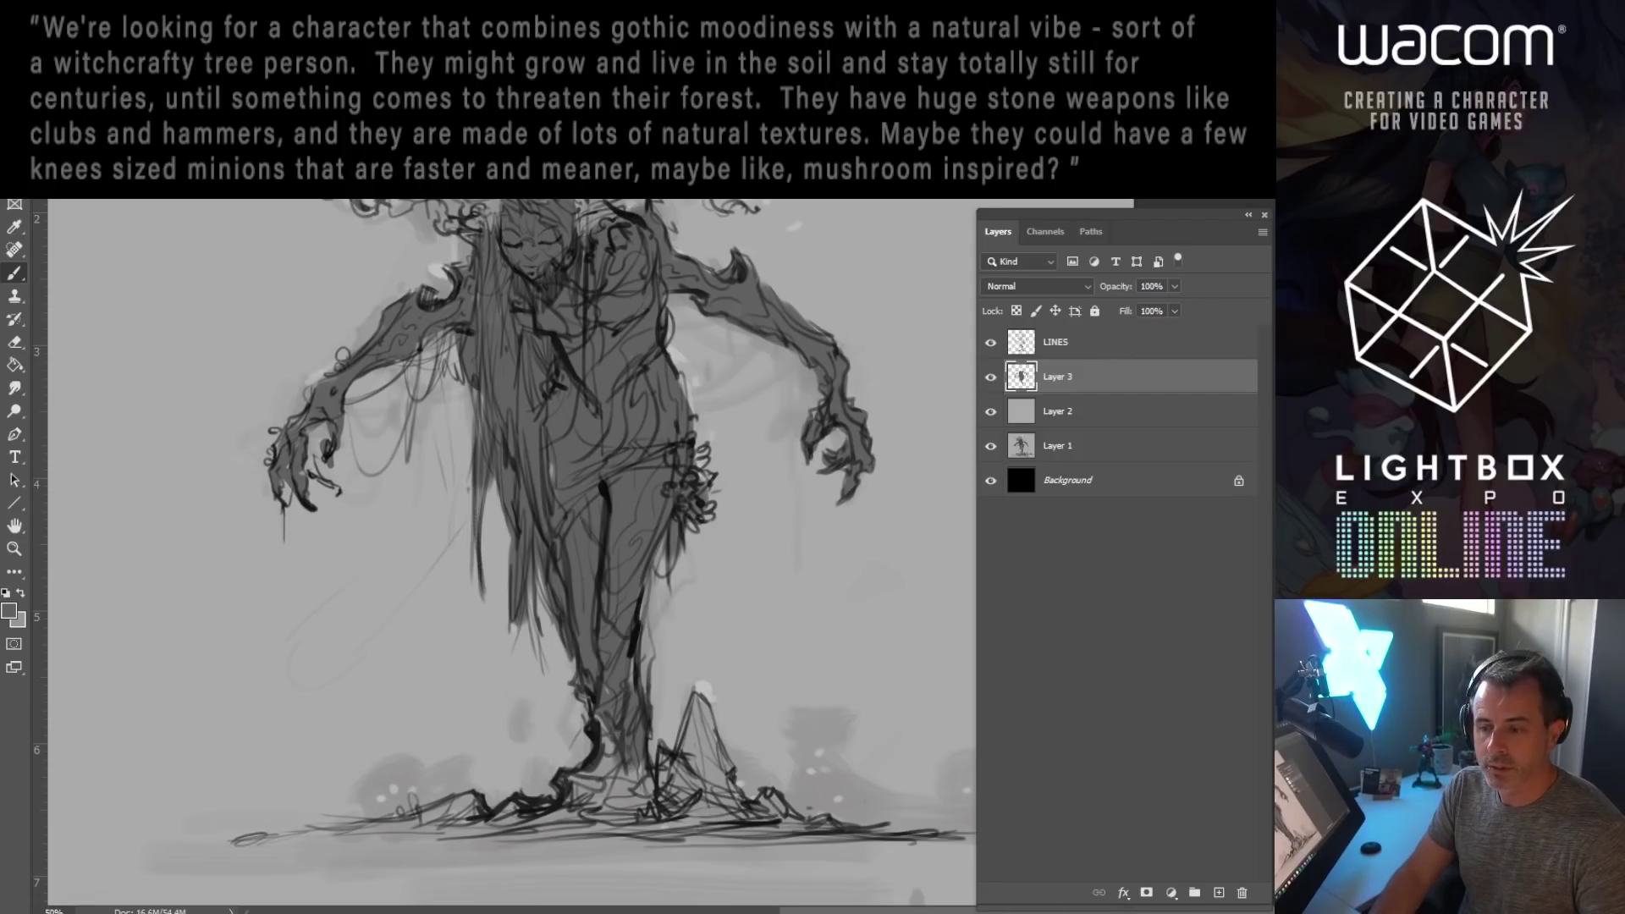
drag(1211, 127, 1238, 268)
key(F7)
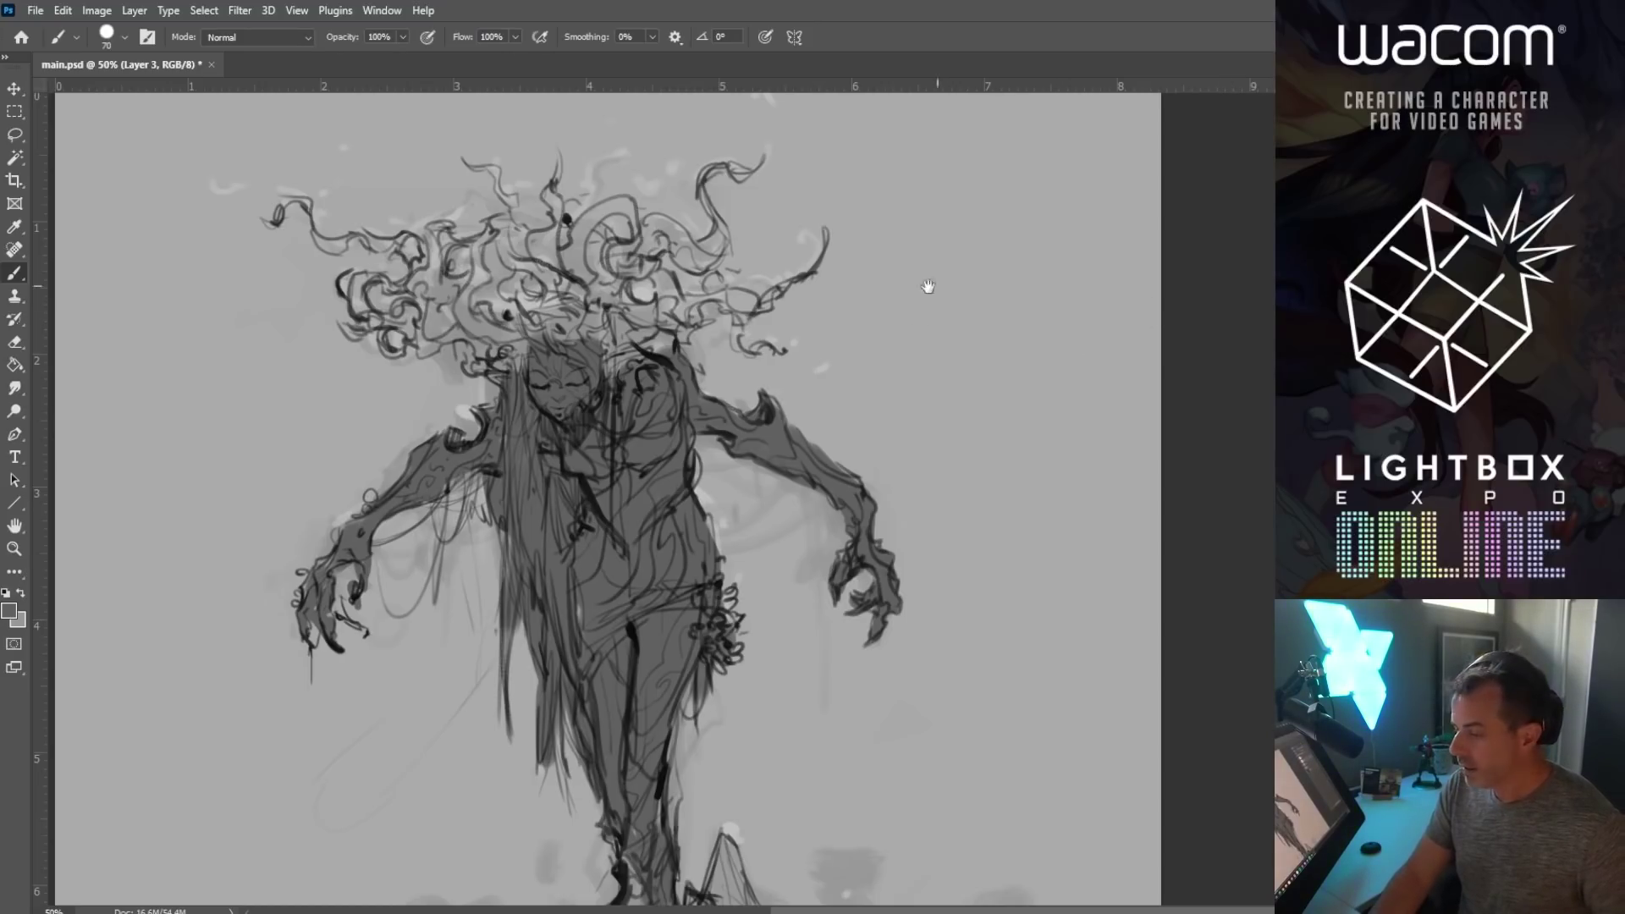
Step: Fill the central mass of the antler crown above the face with flat grey, varying the brush size
drag(826, 336, 806, 400)
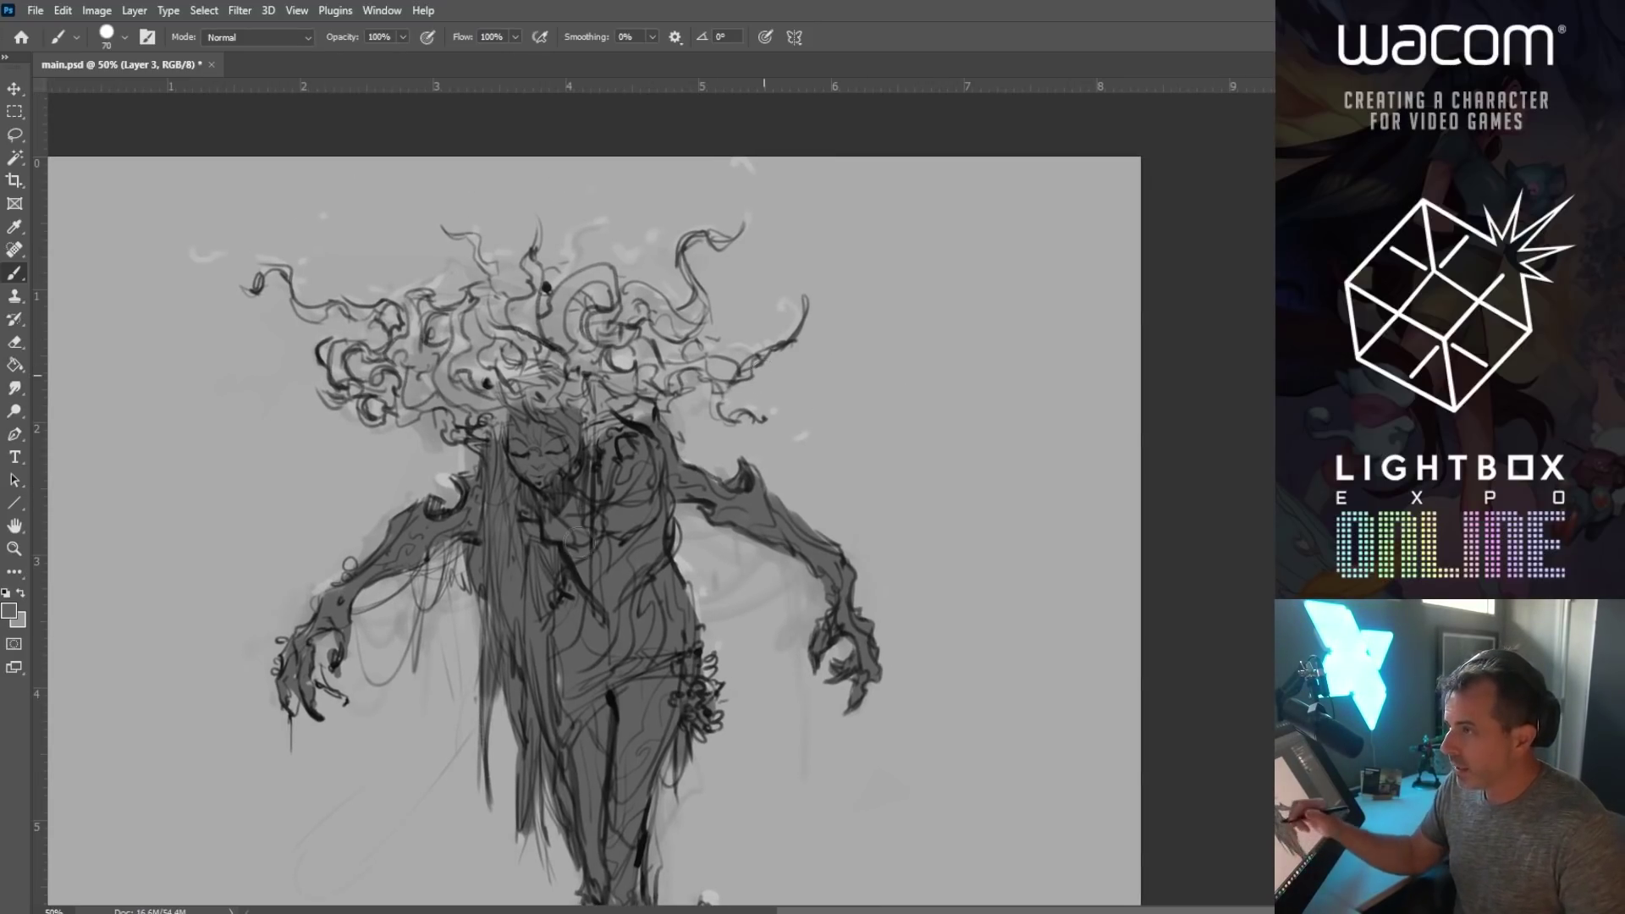
key(bracketright)
drag(555, 331, 538, 444)
drag(572, 365, 542, 442)
key(bracketleft)
mouse_move(485, 305)
mouse_down()
mouse_move(516, 326)
mouse_move(423, 312)
mouse_move(449, 322)
mouse_move(423, 406)
mouse_move(500, 440)
mouse_up()
key(bracketleft)
key(bracketright)
key(bracketright)
mouse_move(436, 334)
mouse_down()
mouse_move(540, 374)
mouse_move(564, 300)
mouse_move(545, 298)
mouse_move(561, 329)
mouse_move(598, 280)
mouse_move(569, 337)
mouse_move(640, 380)
mouse_move(627, 386)
mouse_move(643, 377)
mouse_move(631, 427)
mouse_up()
key(bracketleft)
key(bracketleft)
drag(610, 338, 584, 386)
Step: Fill the curls and twisting branch on the left side of the antler crown with a smaller grey brush
key(bracketleft)
key(bracketleft)
key(bracketleft)
key(bracketleft)
mouse_move(335, 343)
mouse_down()
mouse_move(354, 402)
mouse_move(375, 388)
mouse_move(324, 341)
mouse_move(366, 354)
mouse_move(330, 310)
mouse_move(296, 312)
mouse_move(389, 310)
mouse_up()
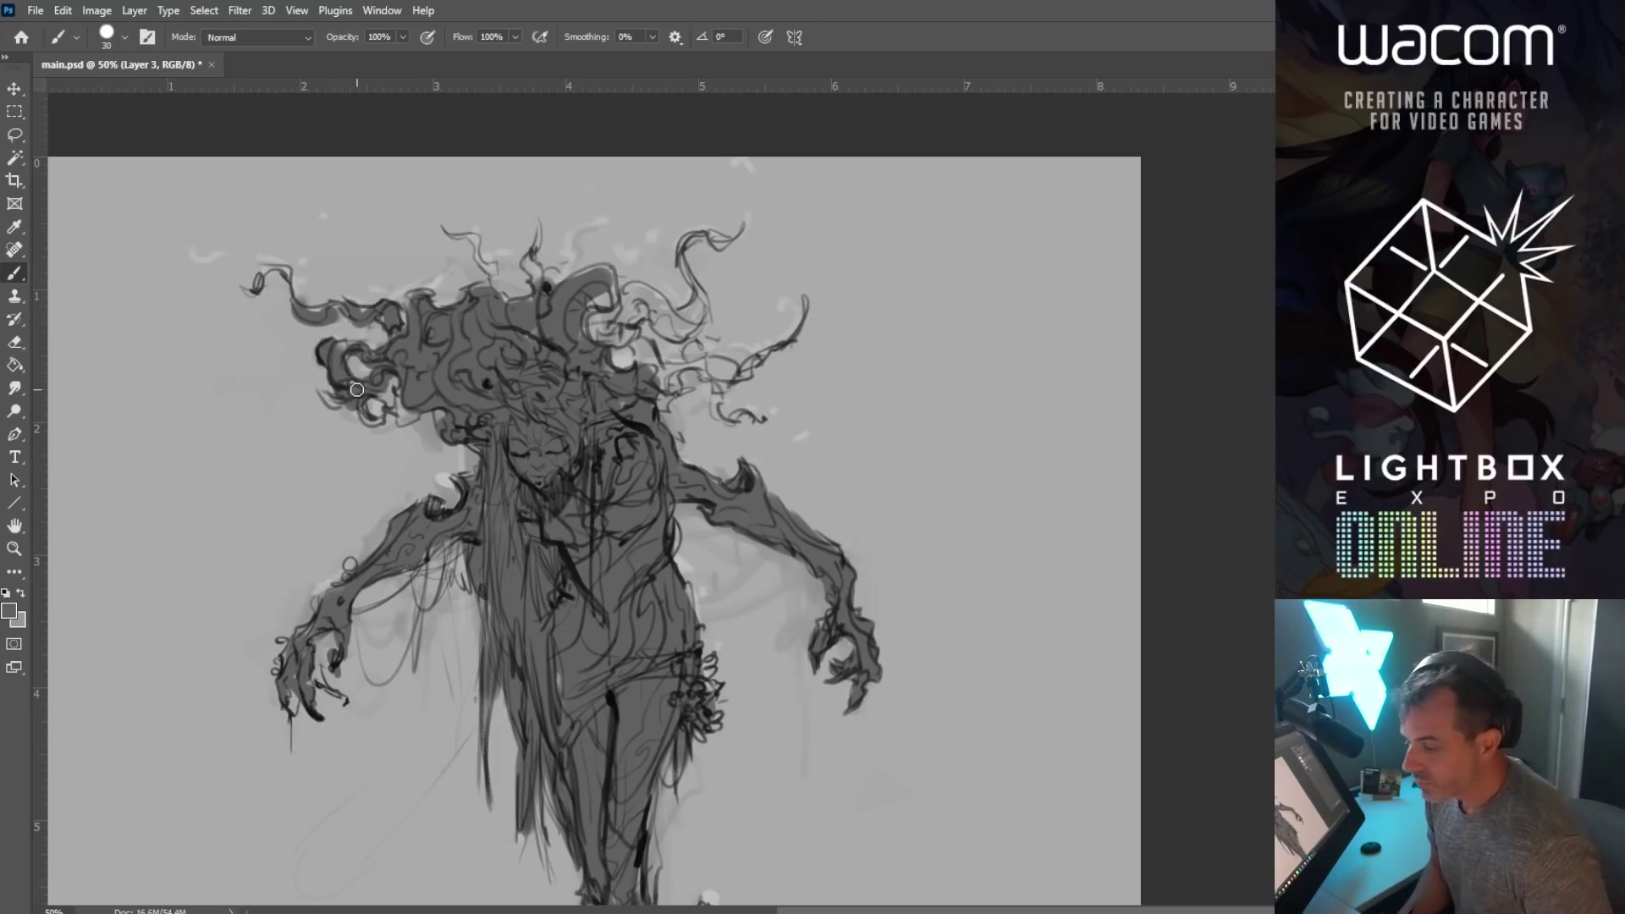
Step: Fill the curls and branches on the right side of the antler crown with flat grey
key(bracketright)
key(bracketleft)
key(bracketleft)
key(bracketleft)
mouse_move(577, 302)
mouse_down()
mouse_move(609, 323)
mouse_move(637, 296)
mouse_move(622, 334)
mouse_move(655, 296)
mouse_move(657, 323)
mouse_move(689, 317)
mouse_move(671, 305)
mouse_move(659, 385)
mouse_move(675, 364)
mouse_move(728, 370)
mouse_move(680, 403)
mouse_move(694, 376)
mouse_move(733, 421)
mouse_up()
Step: Dab small round grey growths beside the hip cluster and along the upper edge of the right-hand arm
drag(735, 810, 787, 696)
mouse_move(752, 520)
mouse_down()
mouse_move(786, 545)
mouse_move(783, 584)
mouse_up()
key(bracketleft)
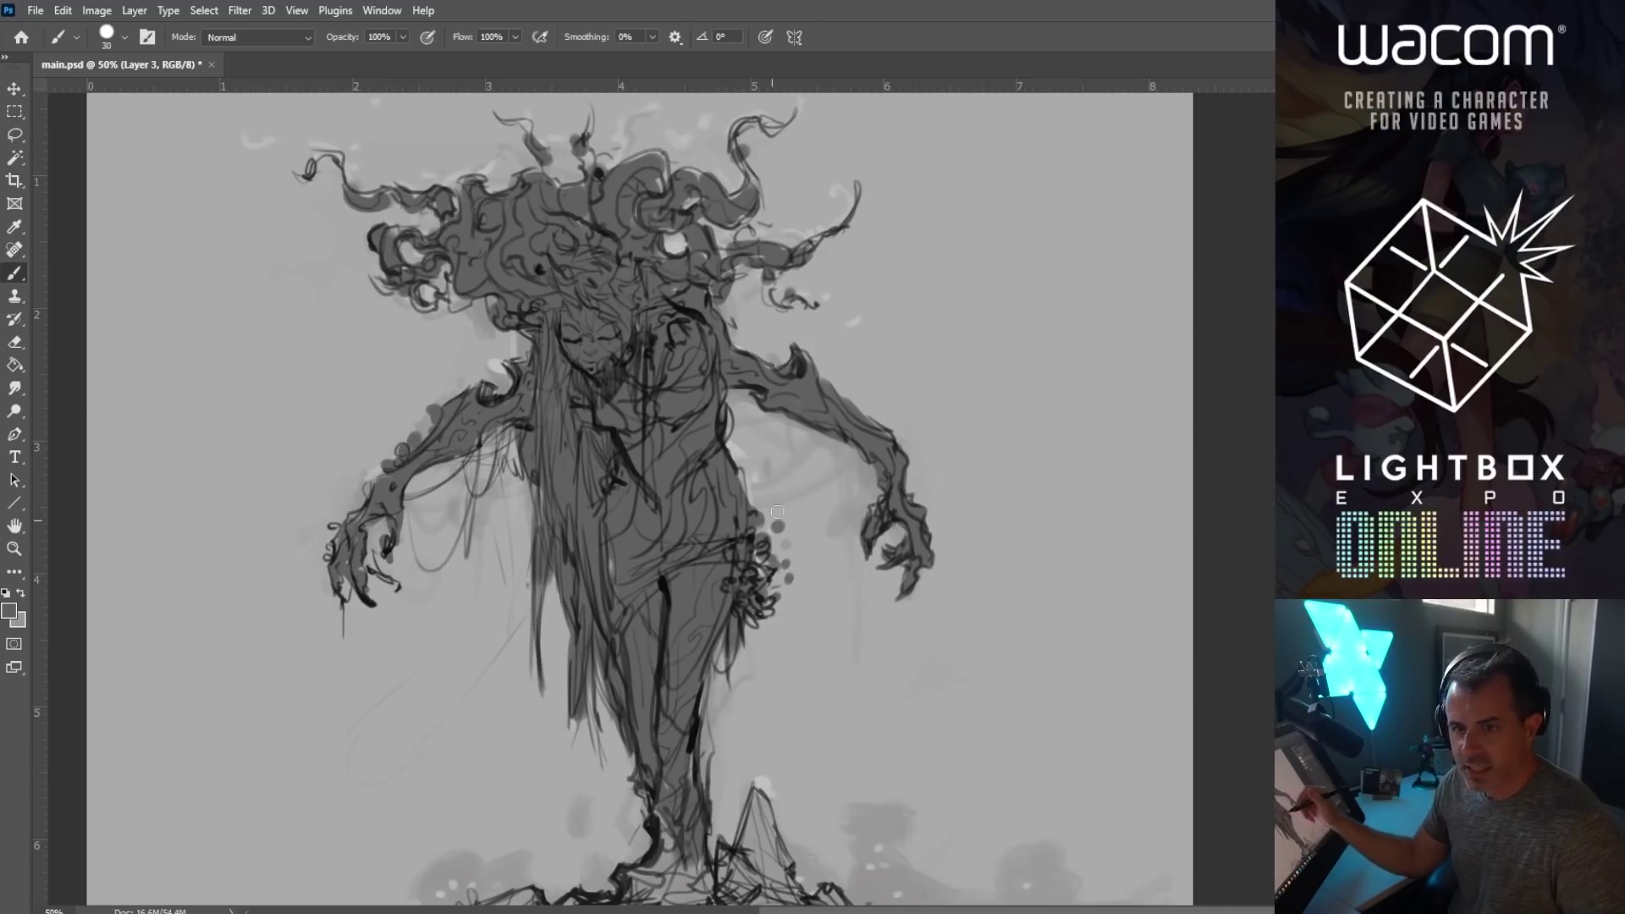
key(bracketleft)
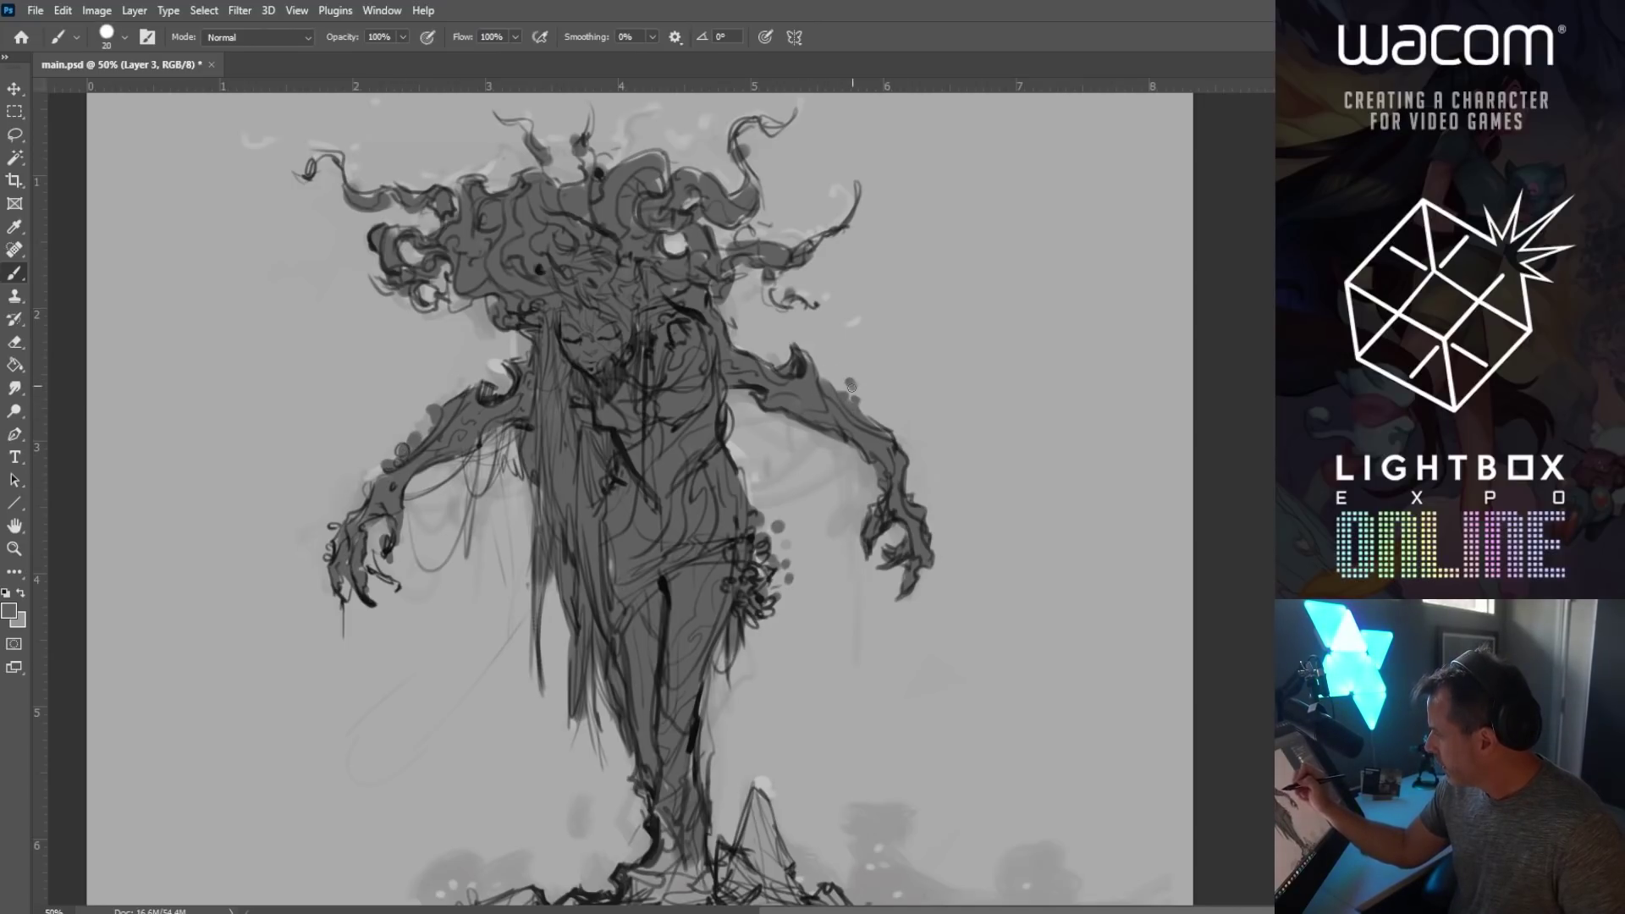
key(bracketleft)
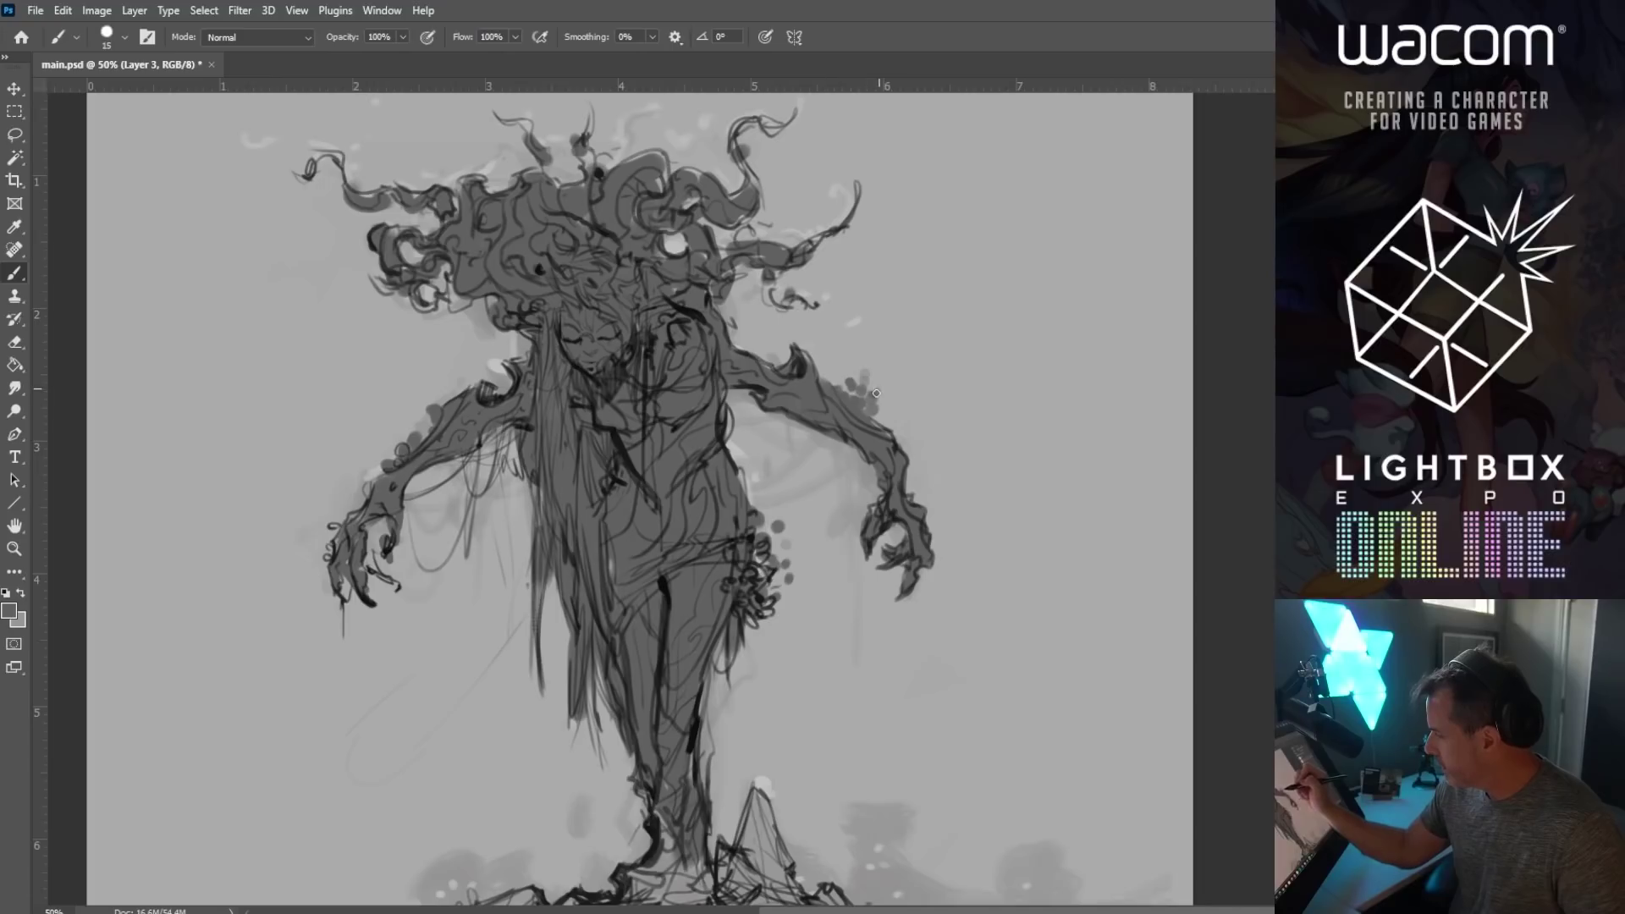
key(bracketright)
key(bracketright)
Step: Fill the rooted feet and the pointed rock beside them with flat grey
mouse_move(750, 790)
mouse_down()
mouse_move(794, 693)
mouse_move(785, 647)
mouse_up()
key(bracketright)
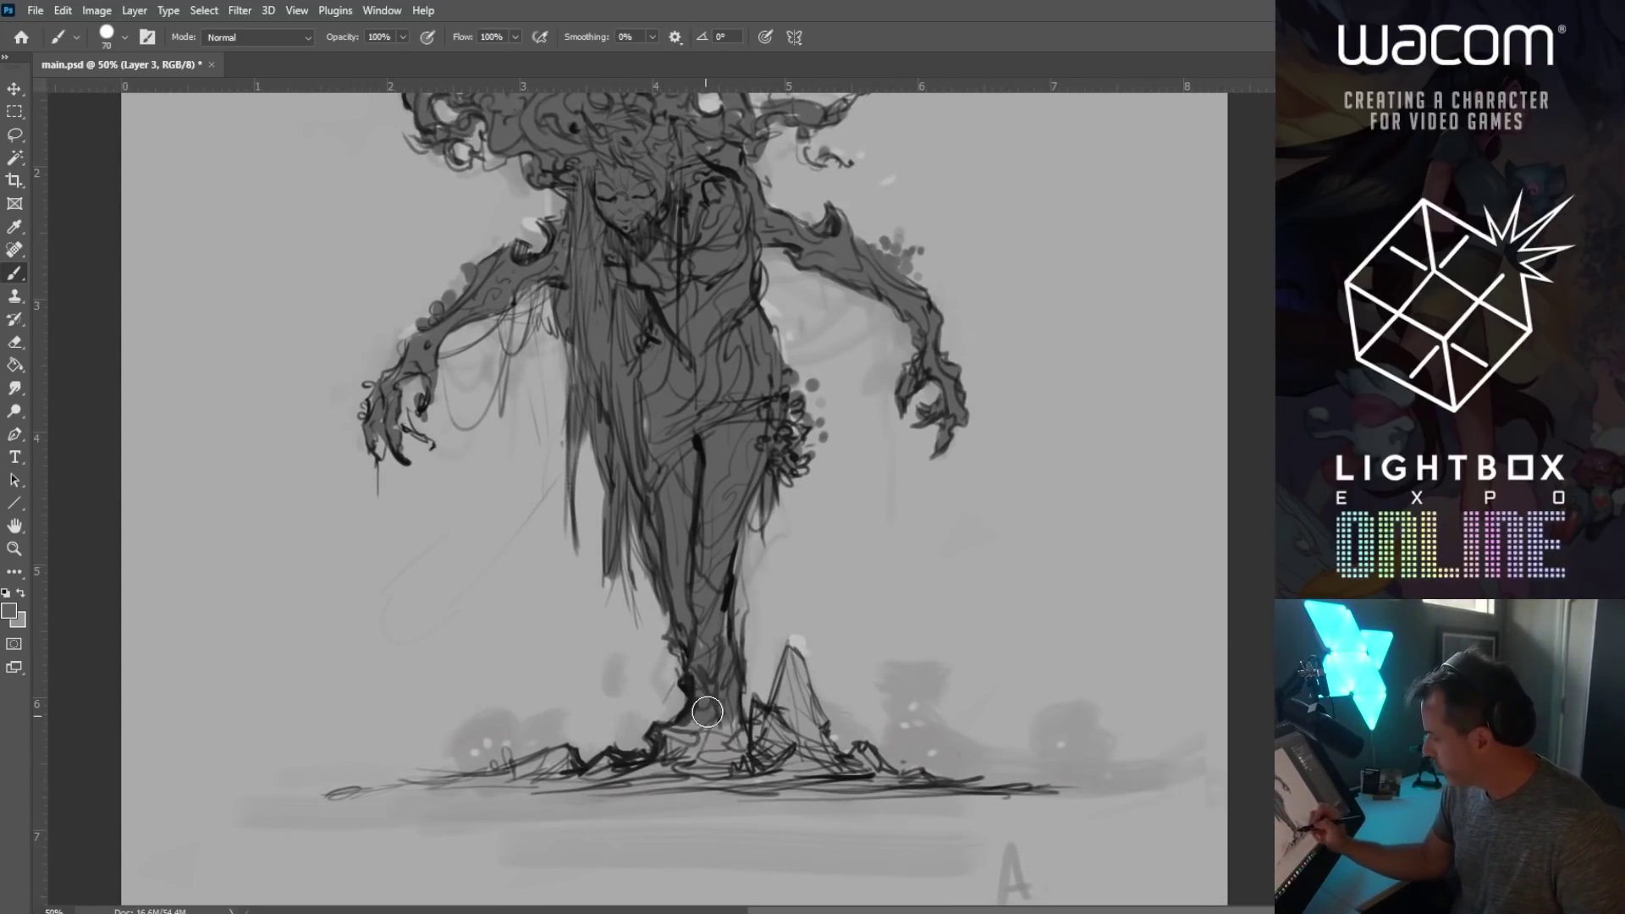
mouse_move(682, 715)
mouse_down()
mouse_move(689, 758)
mouse_move(779, 749)
mouse_up()
mouse_move(793, 687)
mouse_down()
mouse_move(775, 725)
mouse_move(758, 717)
mouse_move(801, 695)
mouse_move(762, 766)
mouse_up()
Step: Fill the root mounds and the flat strip of ground under the character with grey
key(bracketleft)
key(bracketleft)
key(bracketleft)
mouse_move(535, 769)
mouse_down()
mouse_move(584, 751)
mouse_move(660, 766)
mouse_up()
drag(407, 792, 469, 774)
mouse_move(686, 766)
mouse_down()
mouse_move(492, 782)
mouse_move(788, 777)
mouse_up()
drag(584, 789, 965, 786)
drag(788, 795, 965, 792)
drag(846, 749, 1054, 789)
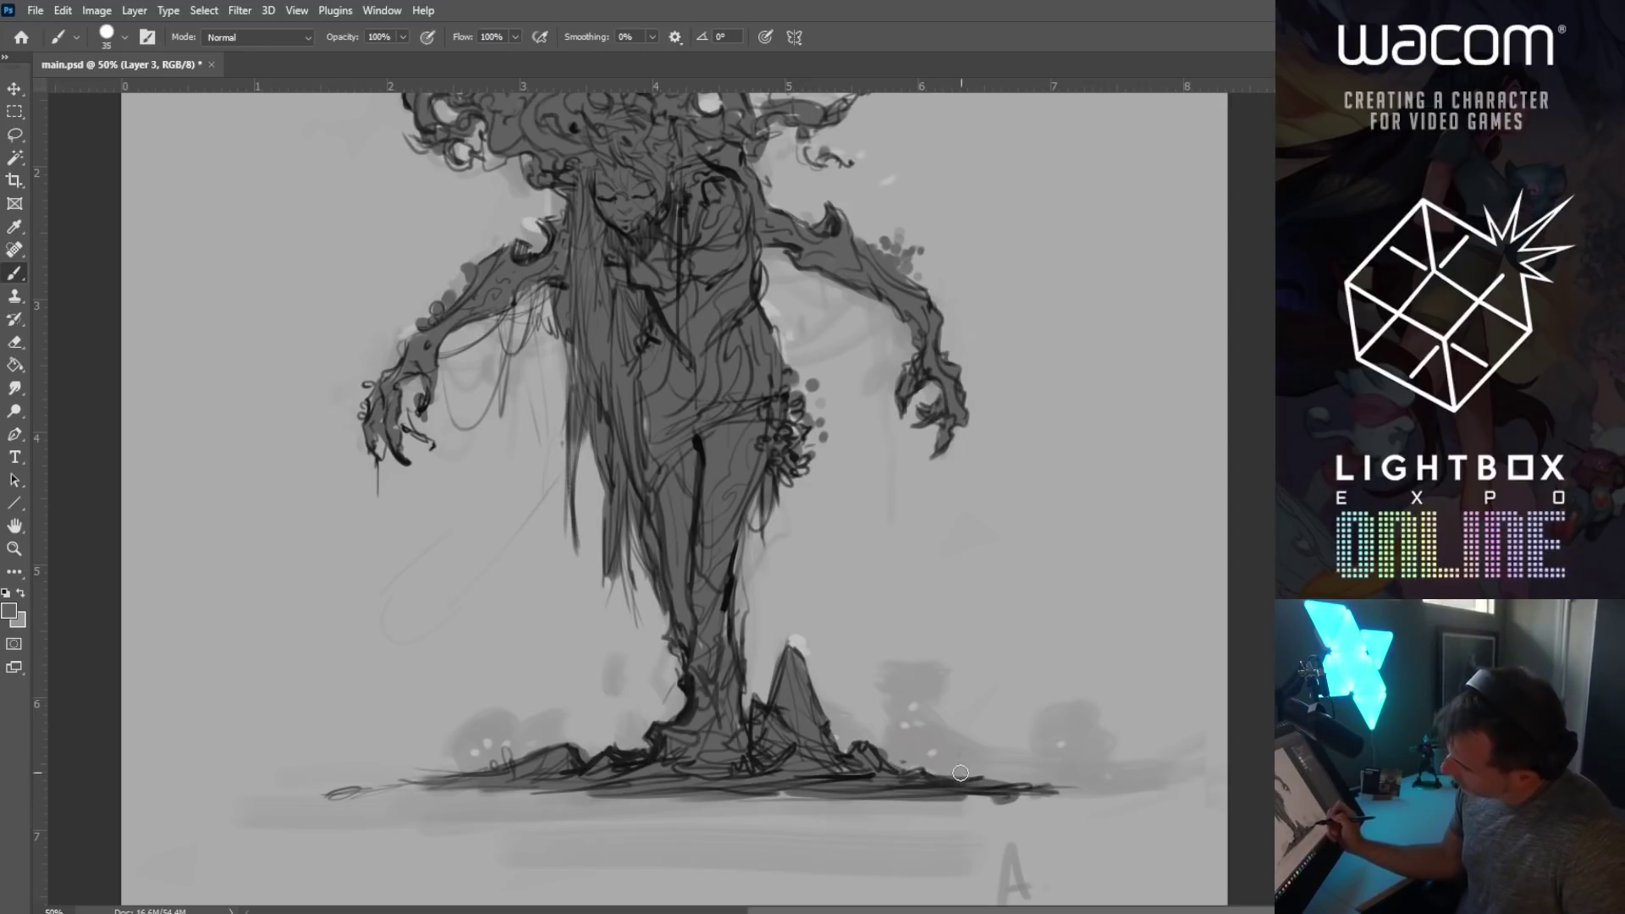
Step: Paint thin grey vines hanging below the left-hand arm with a very small brush
key(bracketleft)
key(bracketleft)
key(bracketleft)
key(bracketleft)
key(bracketleft)
key(bracketleft)
mouse_move(442, 356)
mouse_down()
mouse_move(483, 435)
mouse_move(485, 404)
mouse_move(503, 430)
mouse_move(519, 353)
mouse_up()
Step: Paint thin hanging vines under the right-hand arm and save the document
key(bracketright)
key(bracketright)
key(bracketleft)
key(bracketleft)
key(bracketleft)
drag(856, 330, 874, 291)
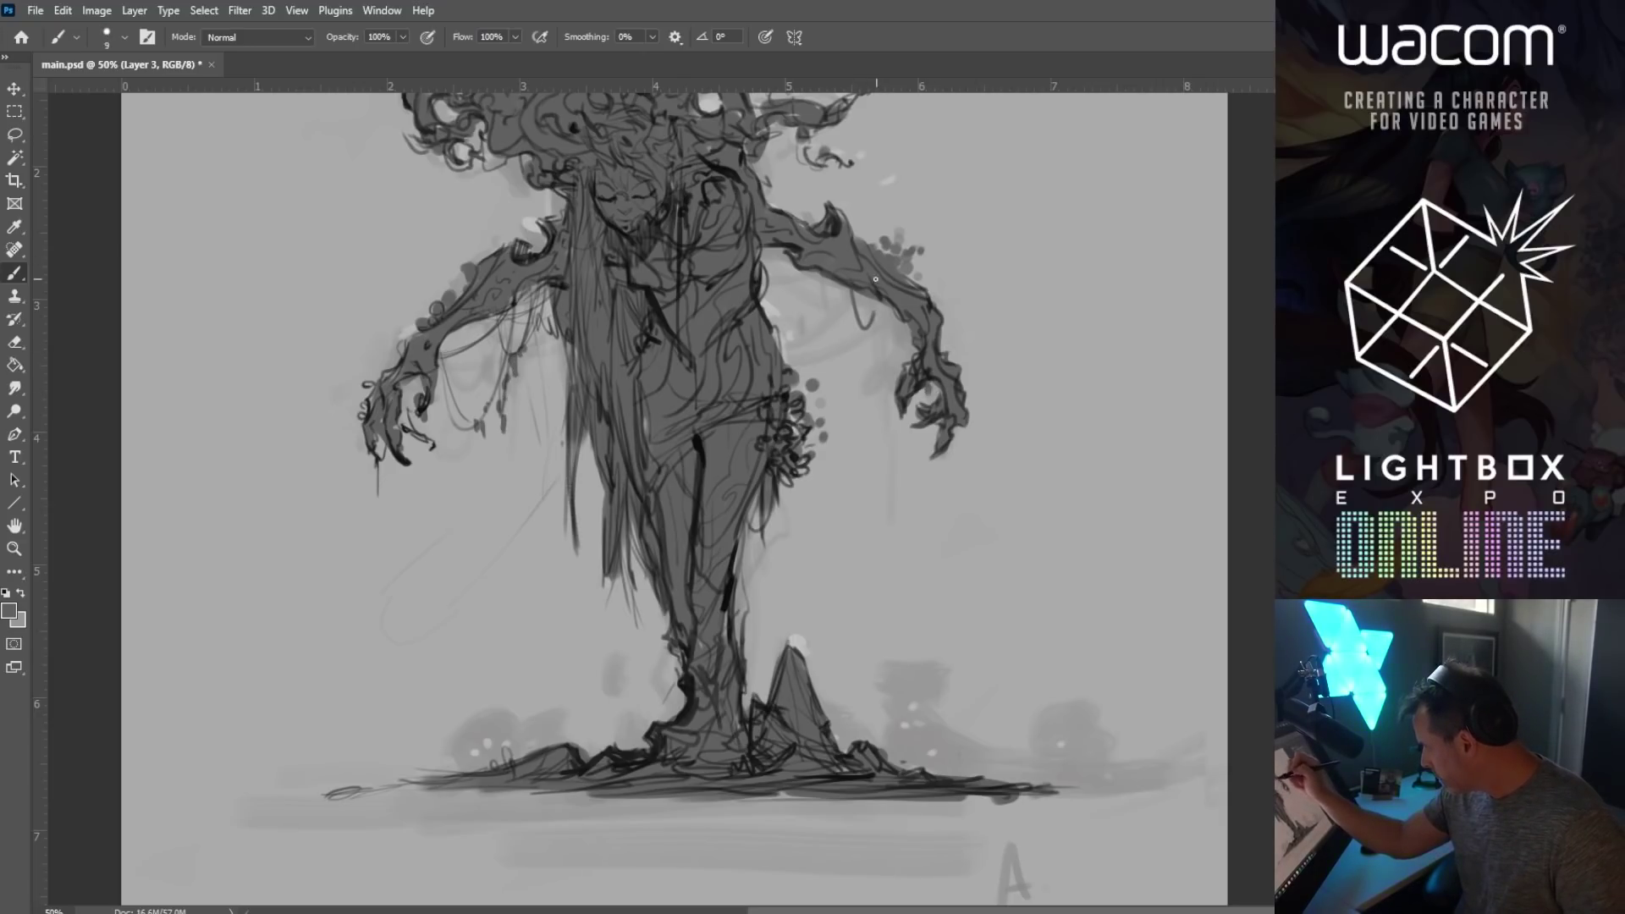
drag(762, 259, 900, 312)
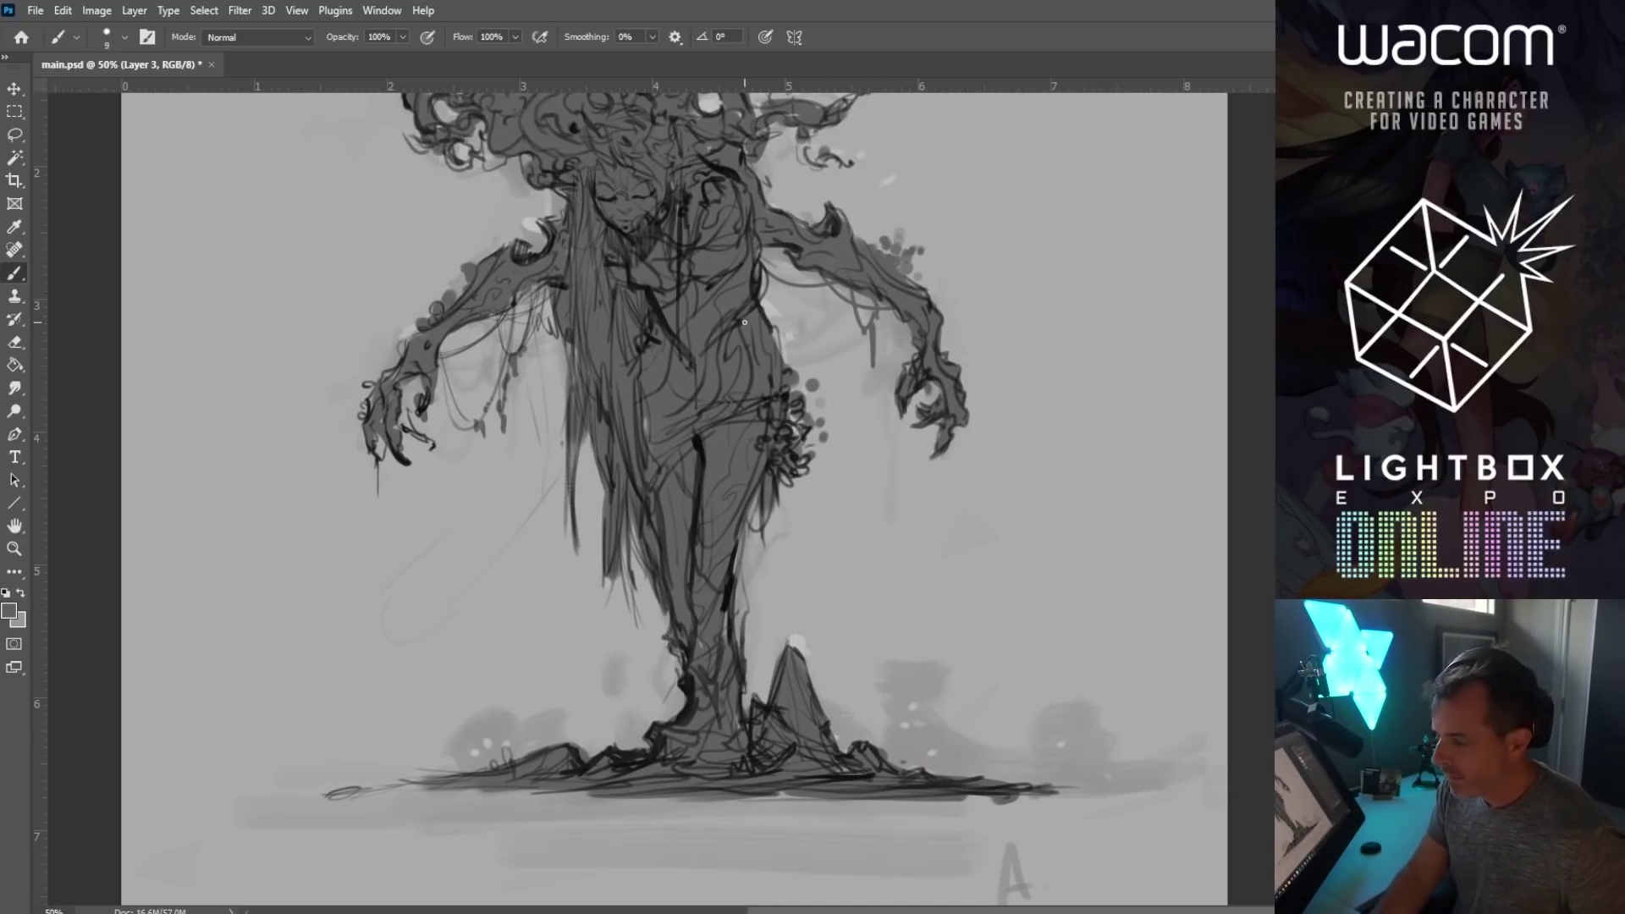
drag(777, 197, 727, 235)
key(ctrl+s)
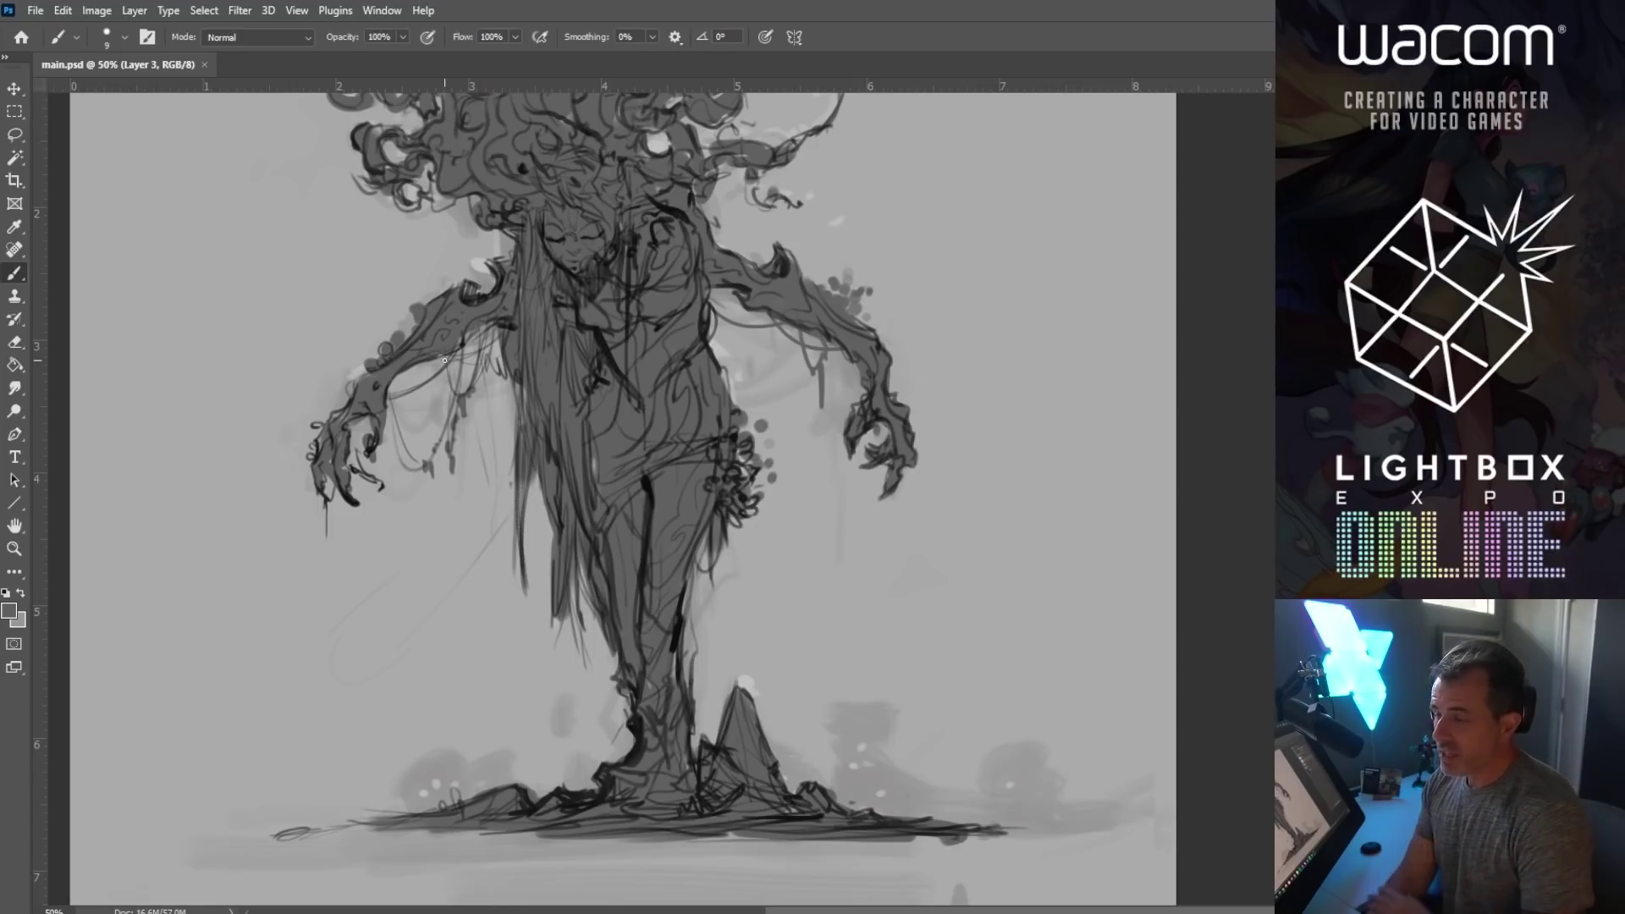
Step: Enlarge the brush and fill the gap between the upper horns at the top of the crown with grey
drag(679, 351, 711, 478)
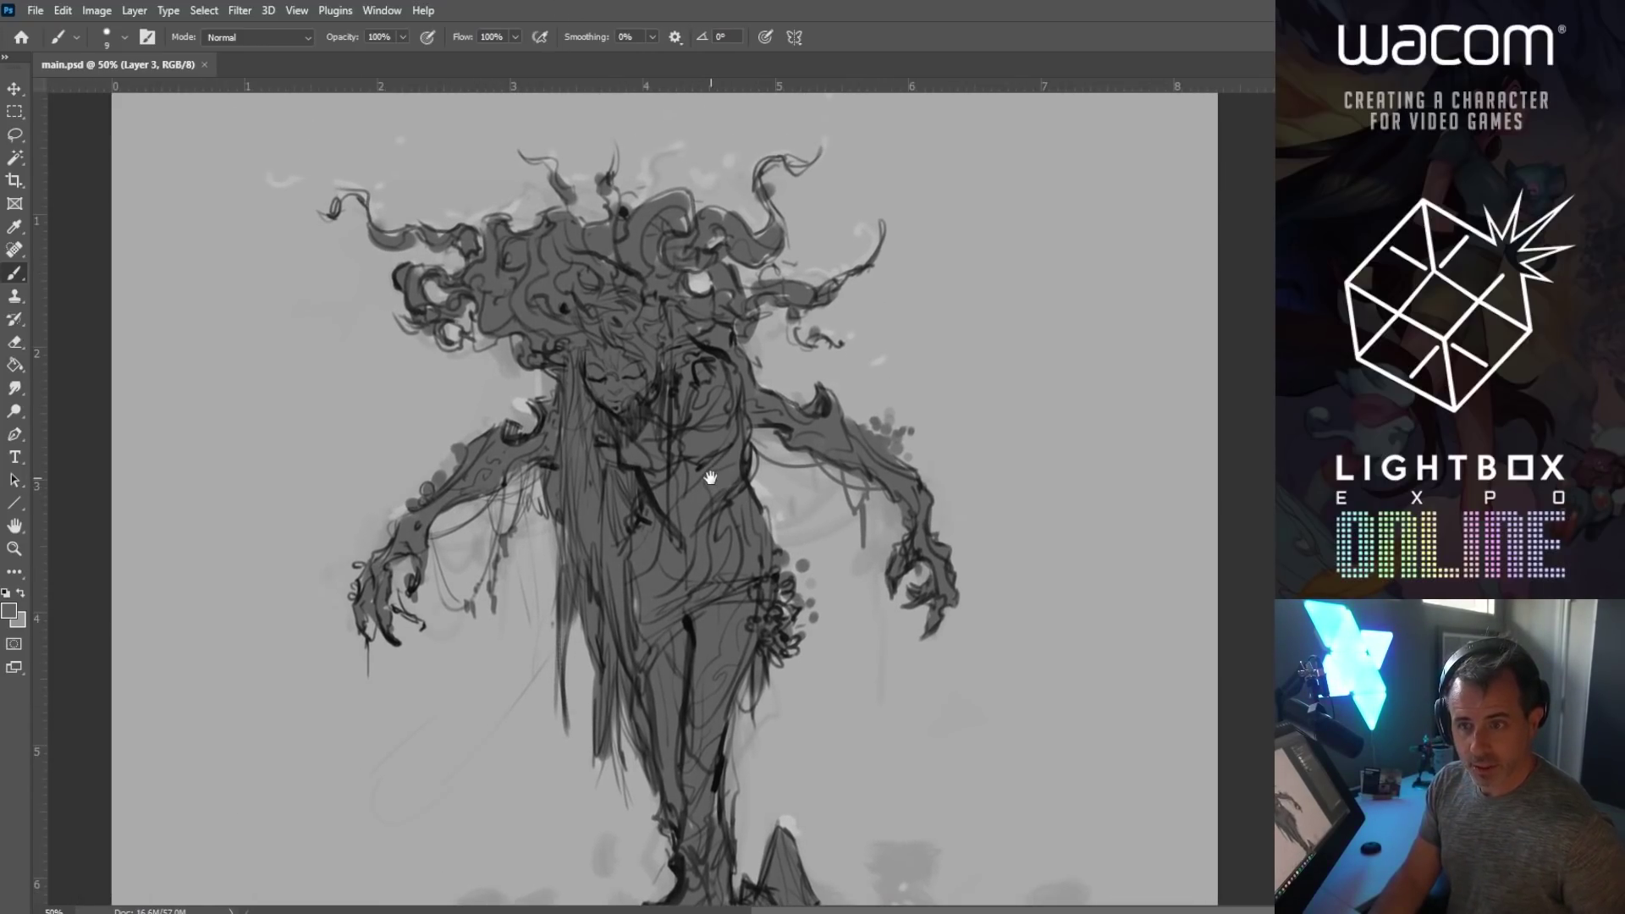
key(bracketright)
key(bracketright)
key(bracketright)
key(bracketright)
key(bracketright)
key(bracketright)
key(bracketright)
key(bracketright)
key(bracketright)
key(bracketright)
click(589, 213)
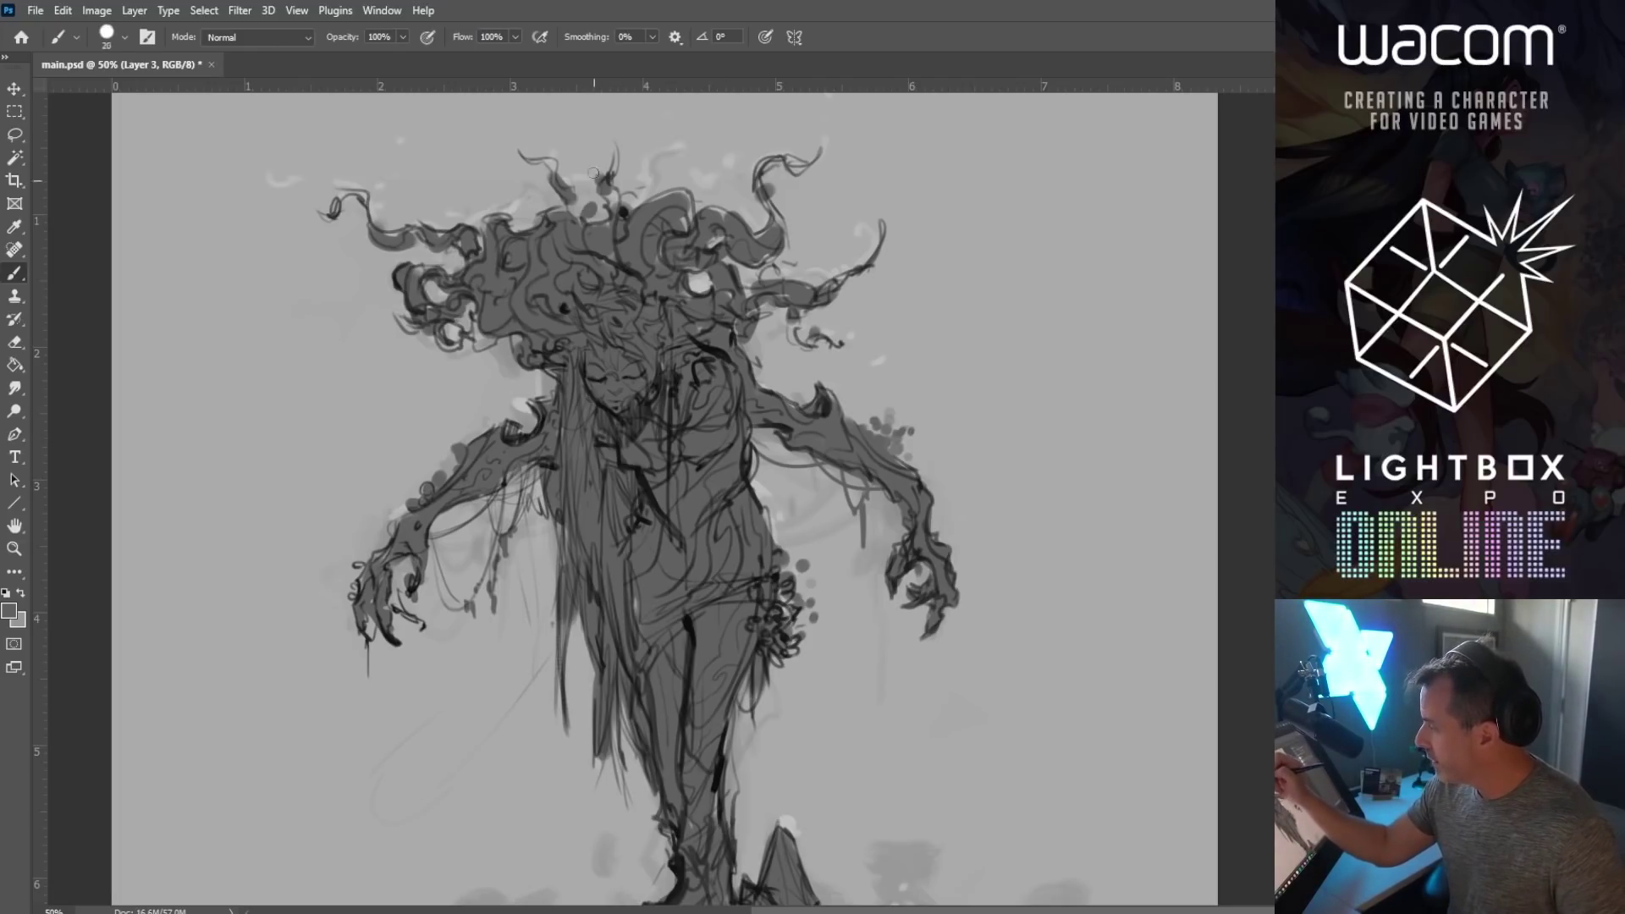
drag(536, 213, 592, 195)
Step: Dab clusters of small round grey growths along the upper left edge of the crown
key(bracketleft)
key(bracketleft)
key(bracketleft)
key(bracketleft)
key(bracketleft)
mouse_move(481, 223)
mouse_down()
mouse_move(513, 183)
mouse_move(491, 200)
mouse_up()
key(bracketleft)
key(bracketleft)
key(bracketleft)
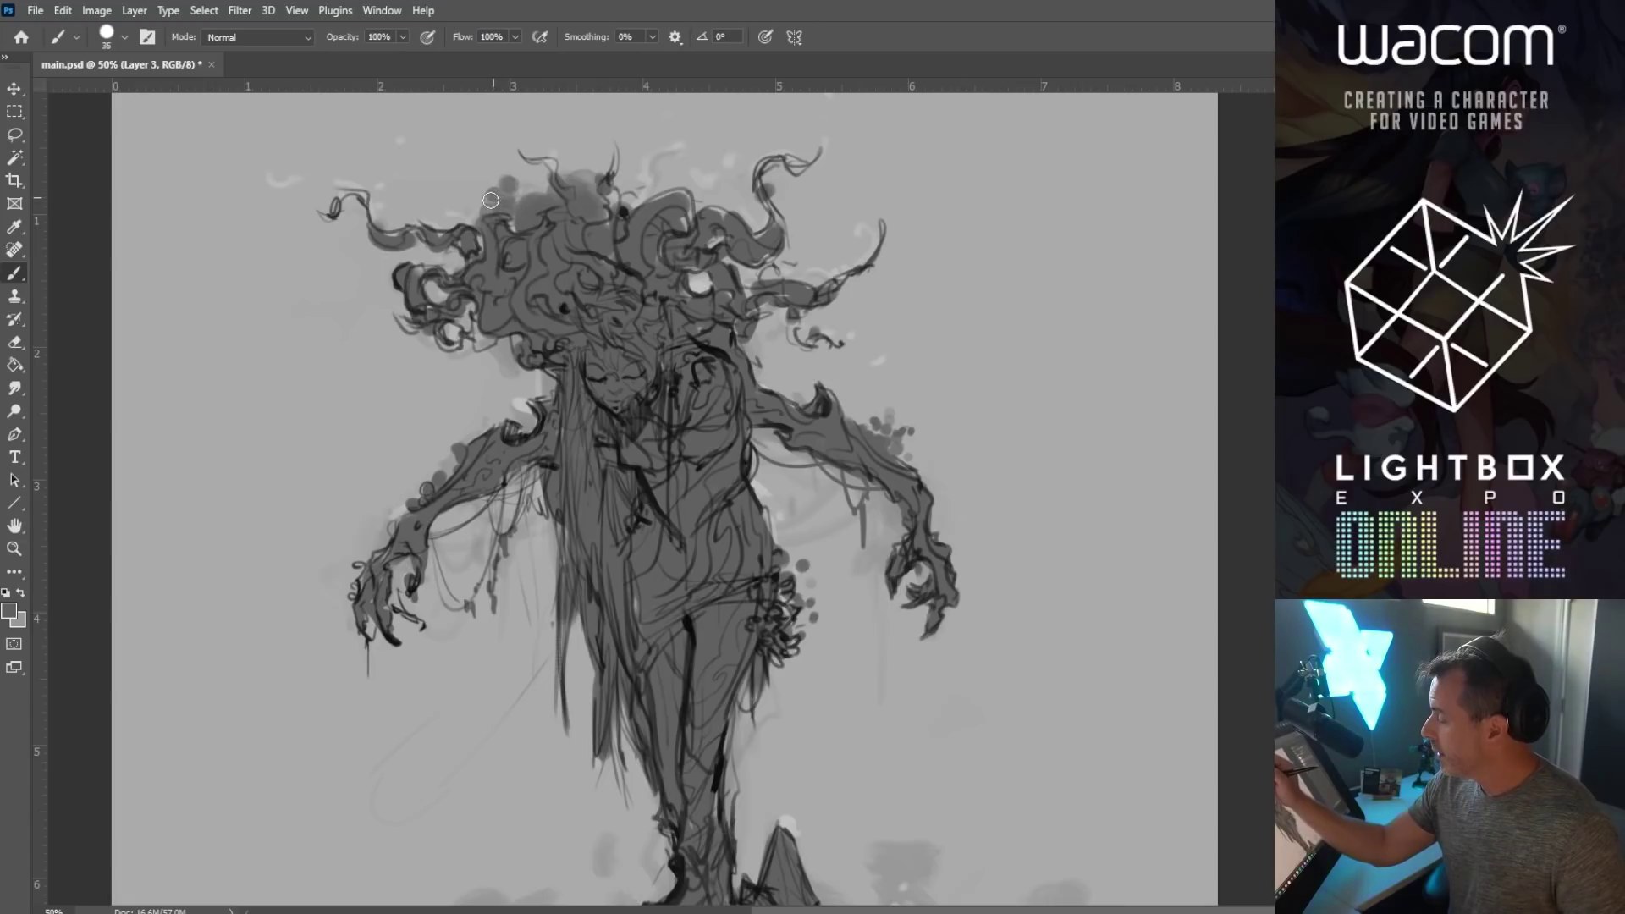
key(bracketleft)
key(bracketleft)
key(bracketleft)
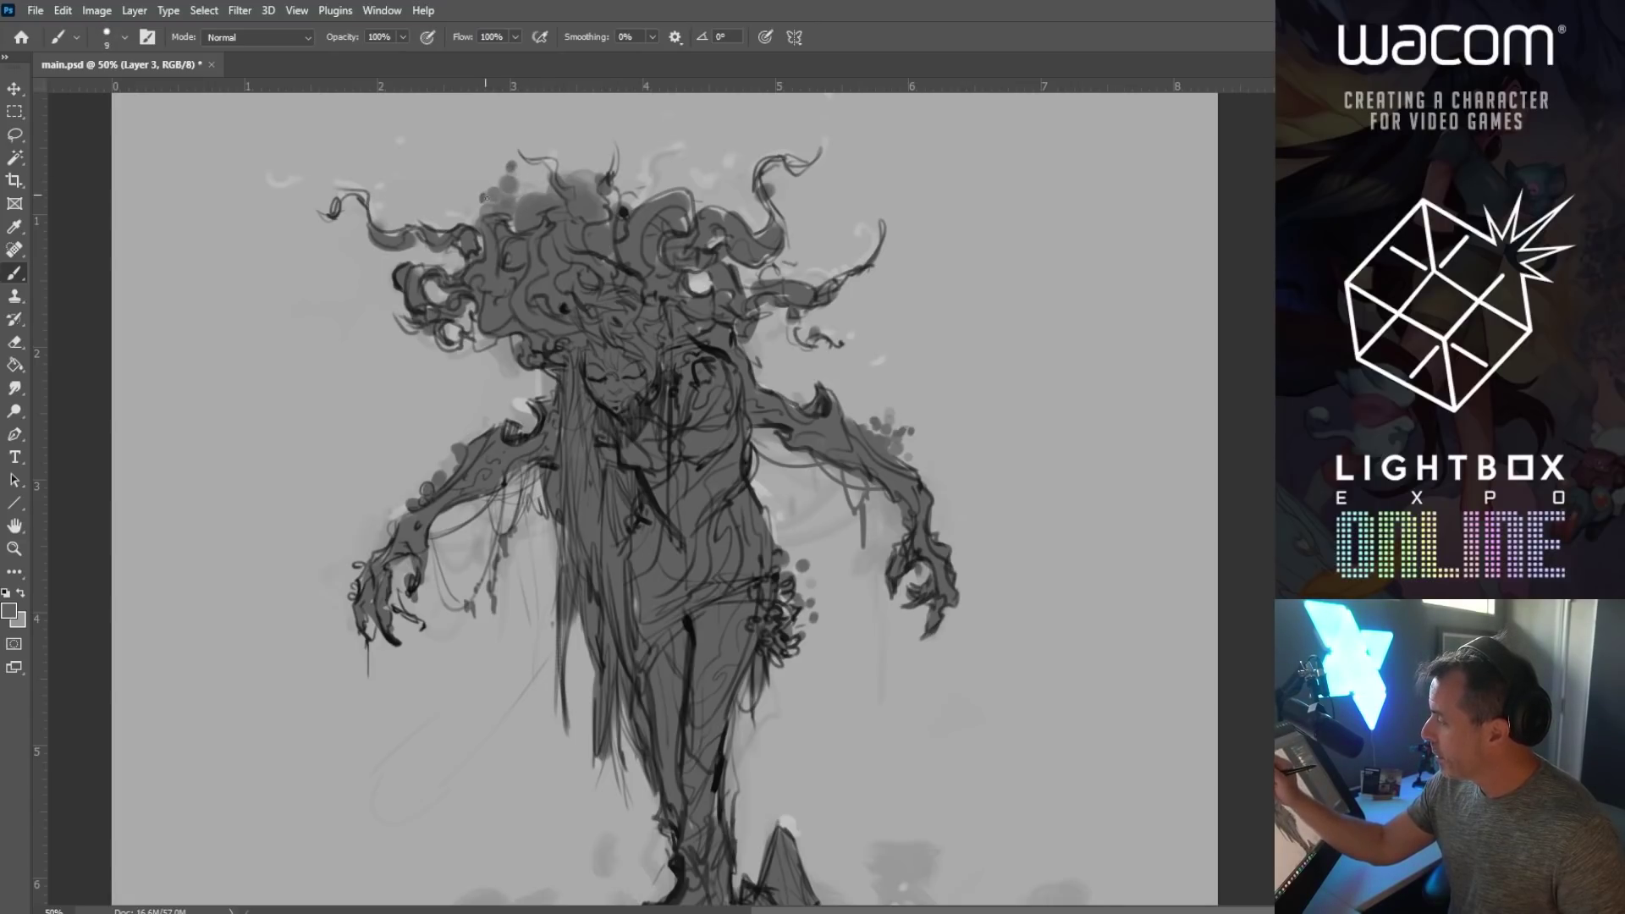
key(bracketright)
key(bracketright)
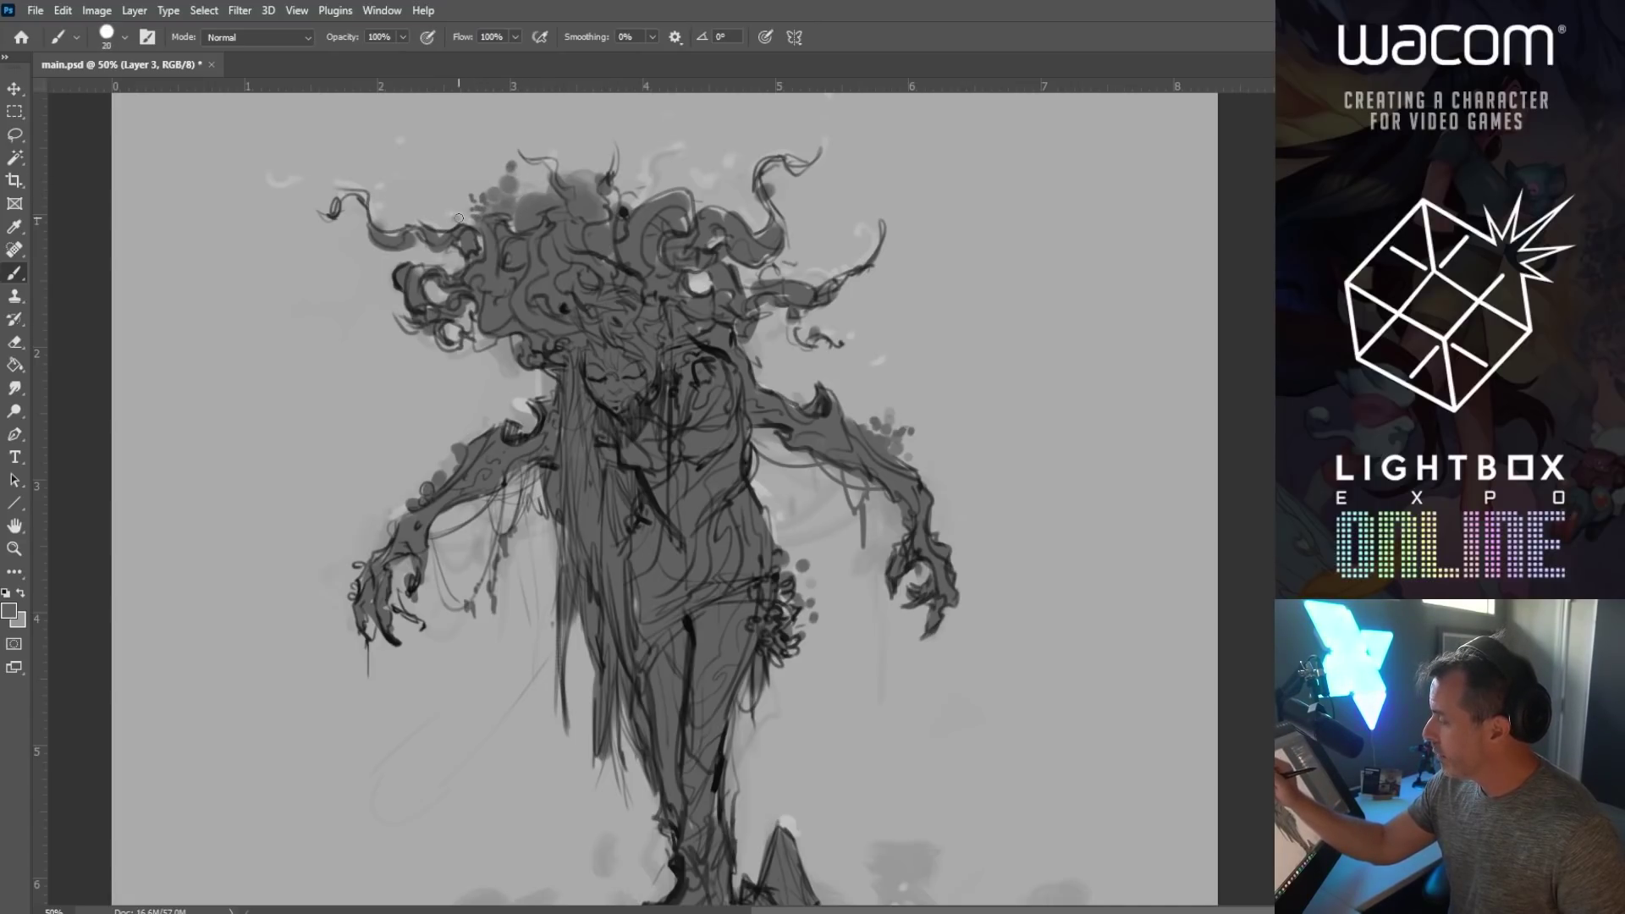
key(bracketleft)
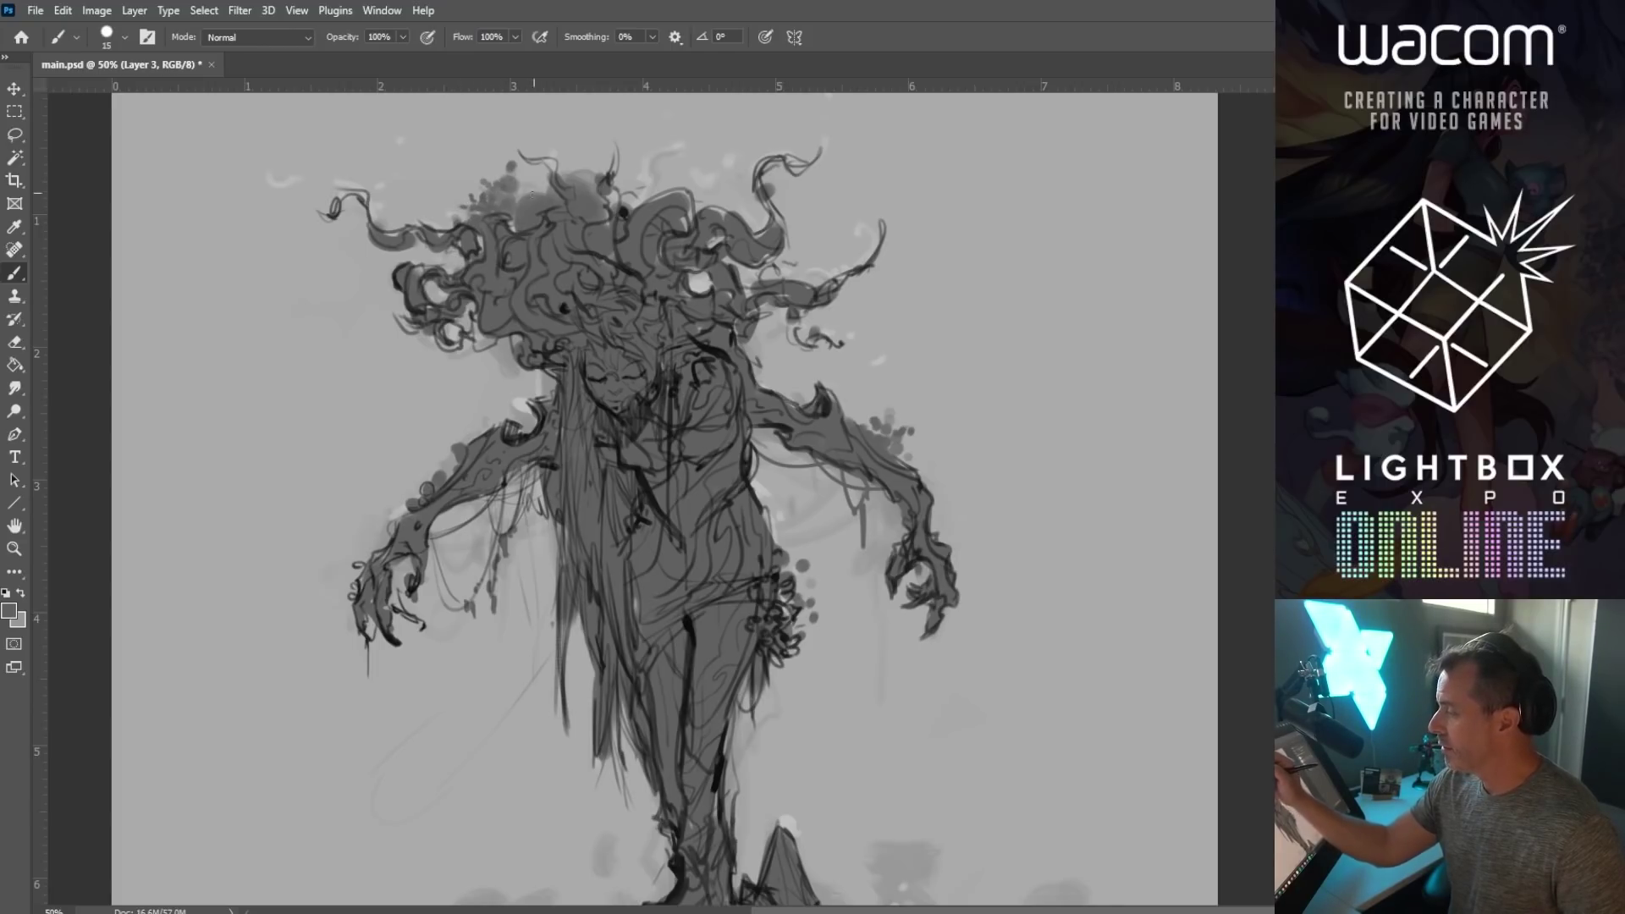
key(bracketright)
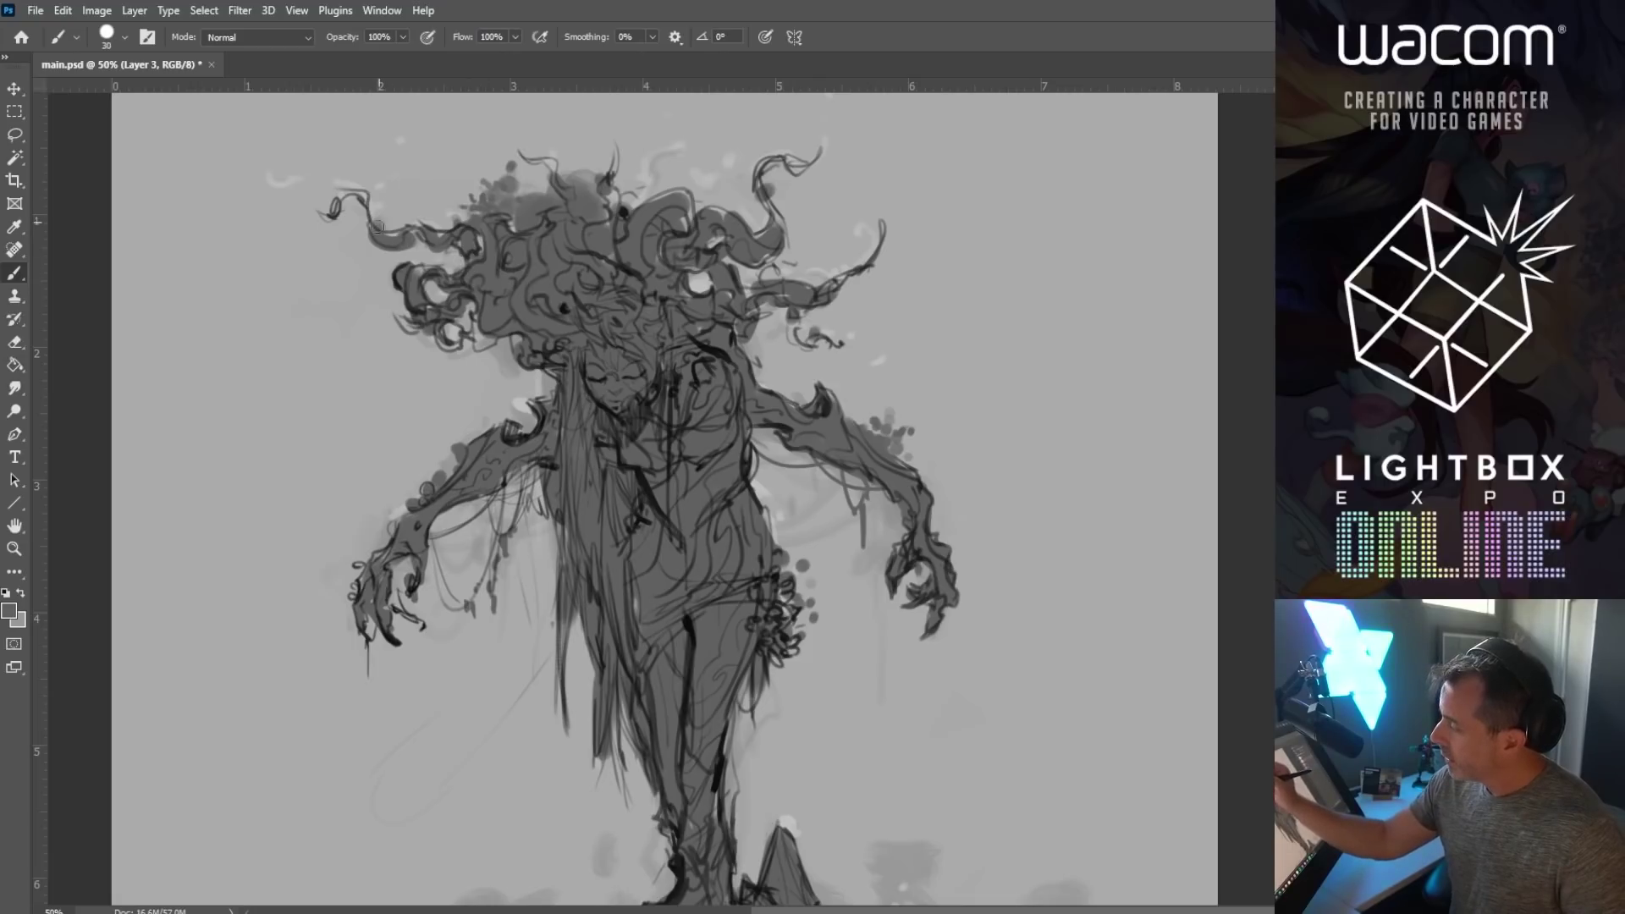
Step: Fill in the crown's lower left curls and add round grey dabs above its upper middle
key(bracketleft)
key(bracketleft)
key(bracketright)
key(bracketright)
mouse_move(422, 306)
mouse_down()
mouse_move(448, 345)
mouse_move(438, 332)
mouse_move(477, 320)
mouse_up()
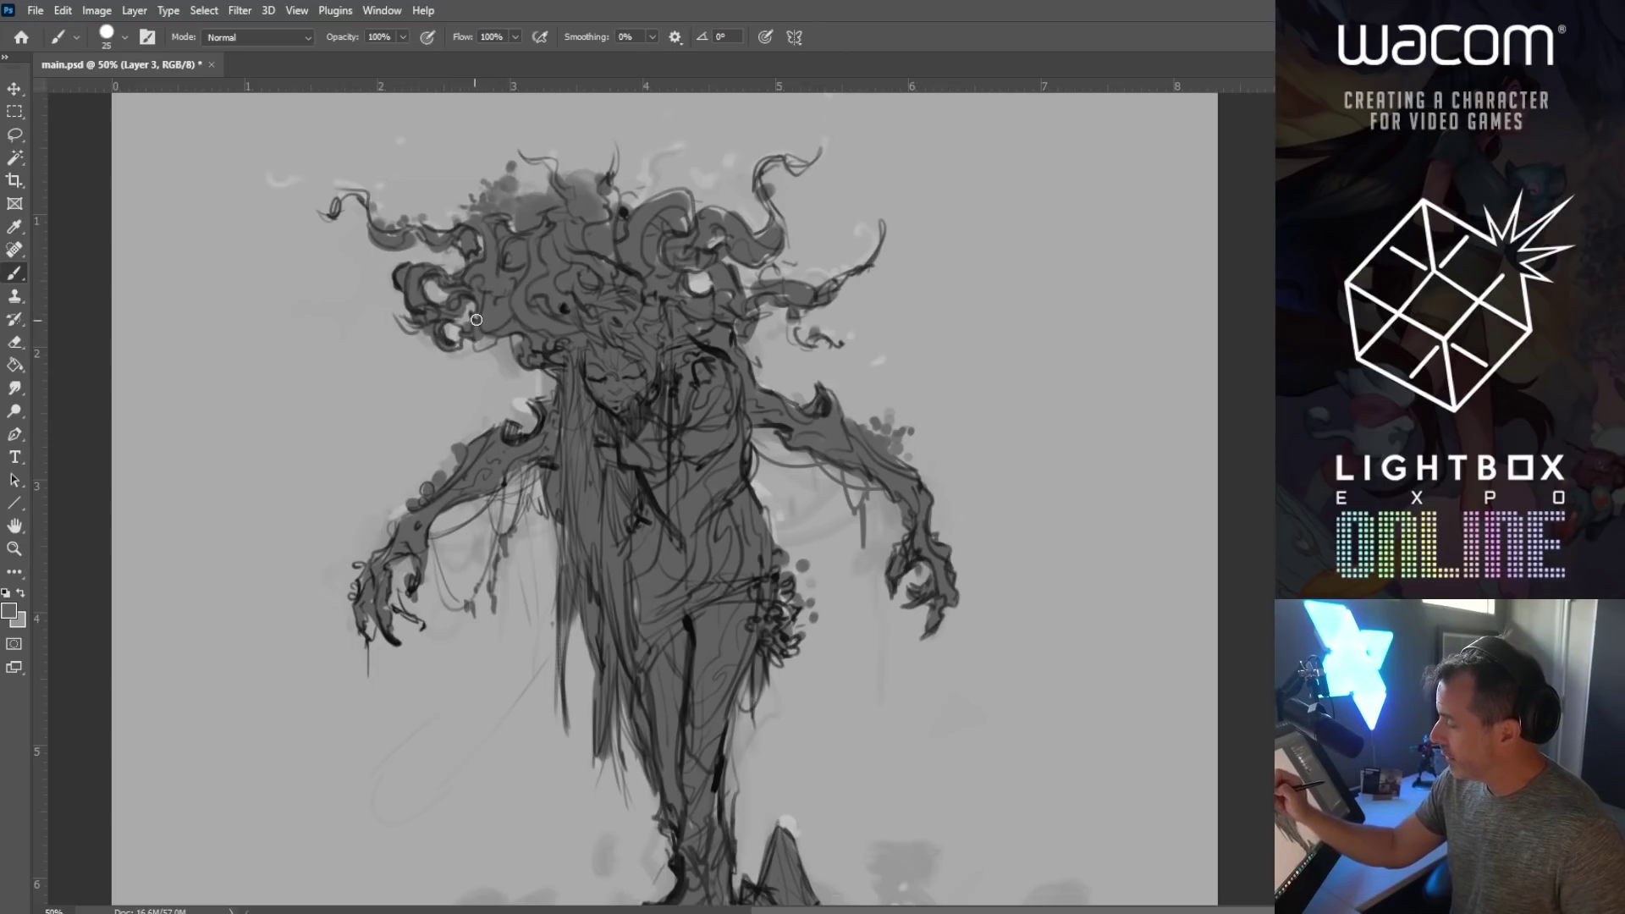
key(bracketright)
click(661, 177)
click(692, 197)
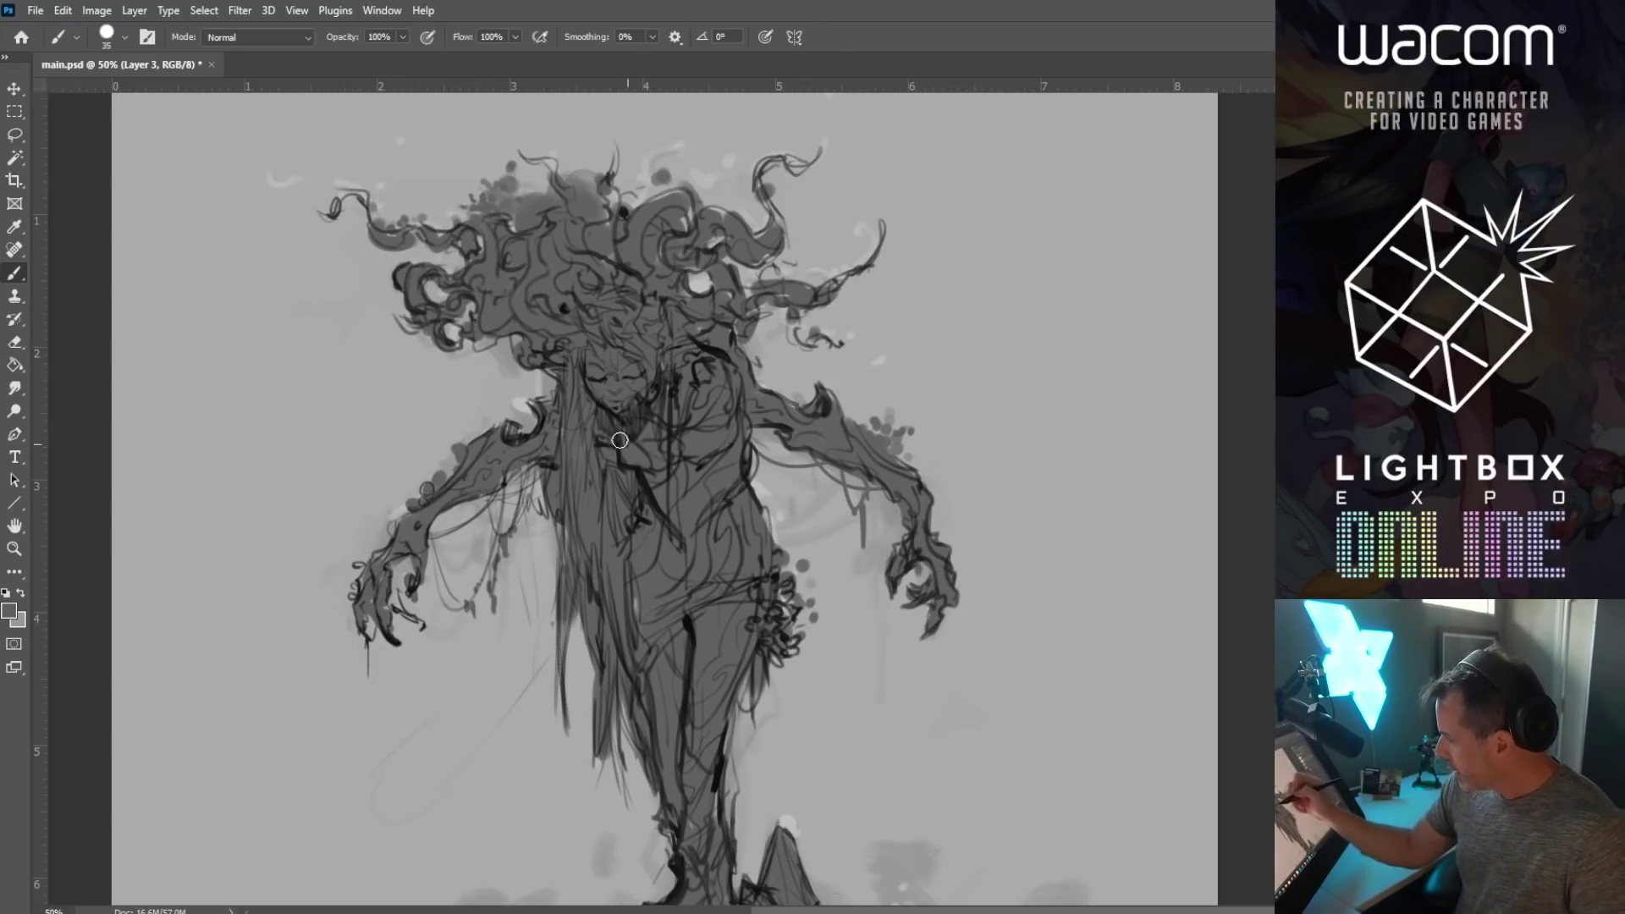
key(bracketleft)
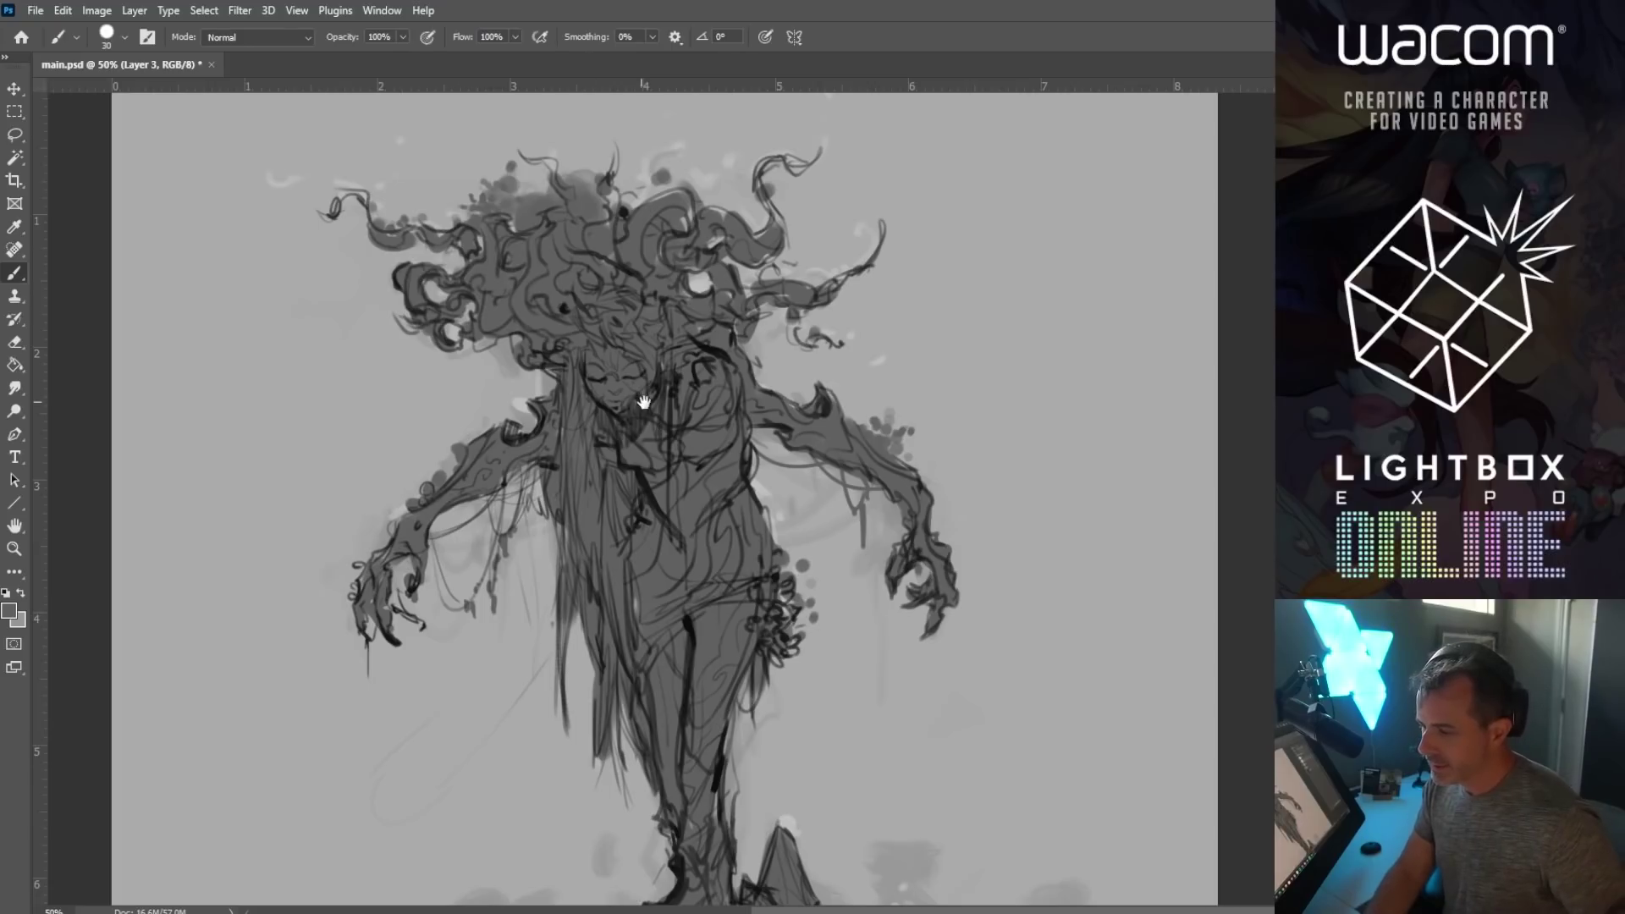
drag(636, 401, 590, 408)
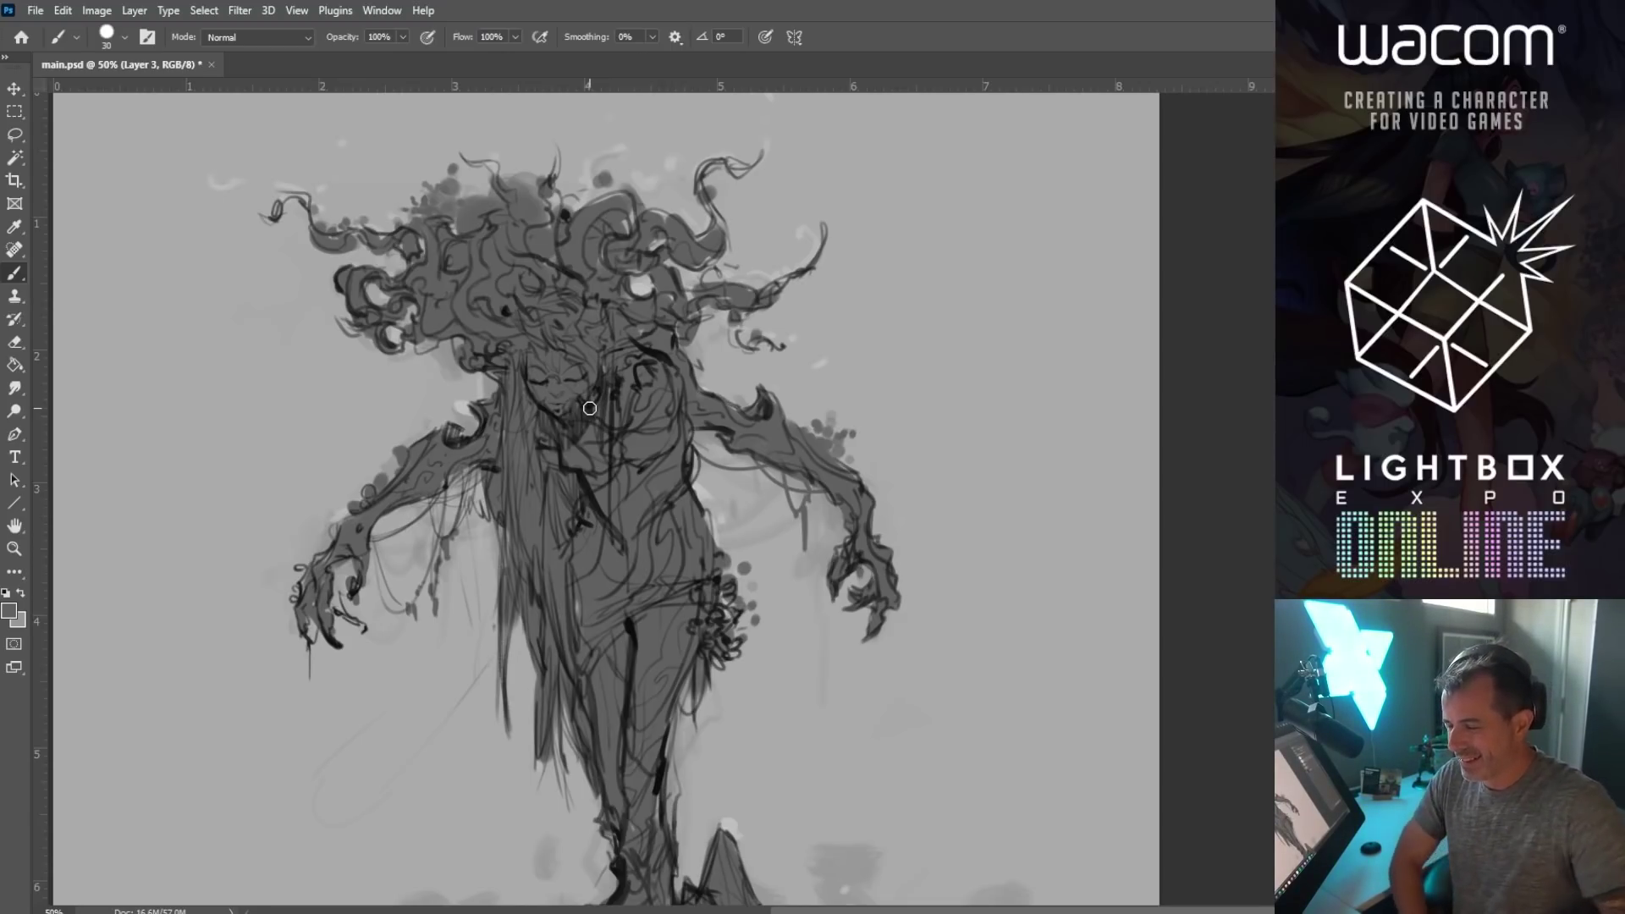
drag(577, 398, 490, 357)
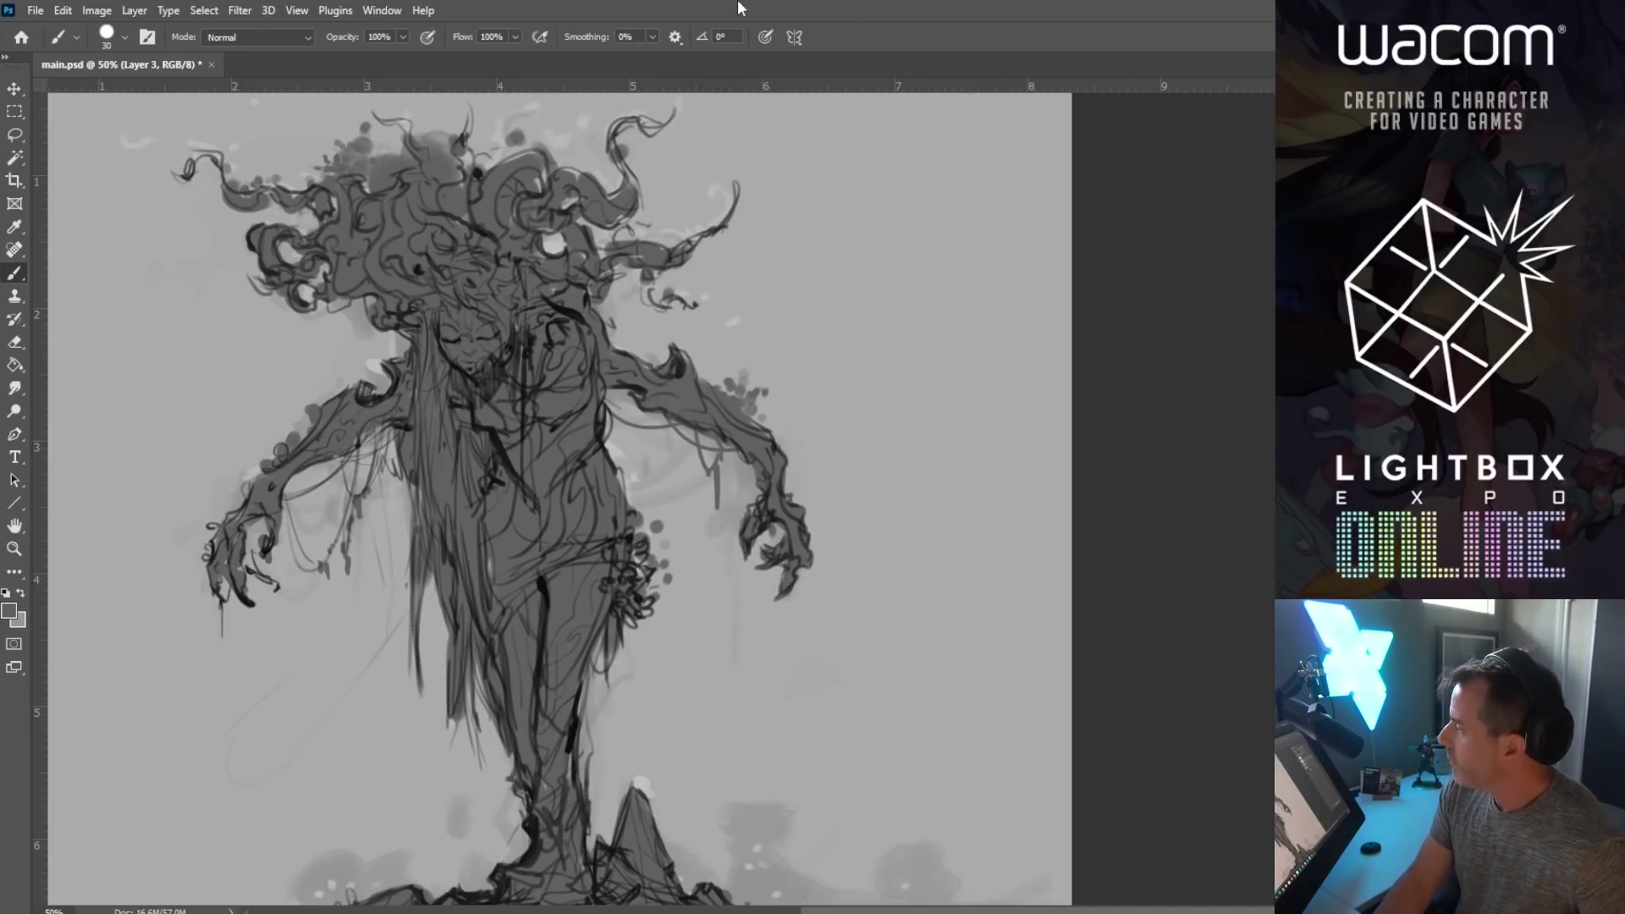
Step: Clear the silhouette selection, add a new layer above Layer 3 and set up the soft DG_MainAIRBRUSH brush
drag(291, 209, 308, 171)
click(15, 134)
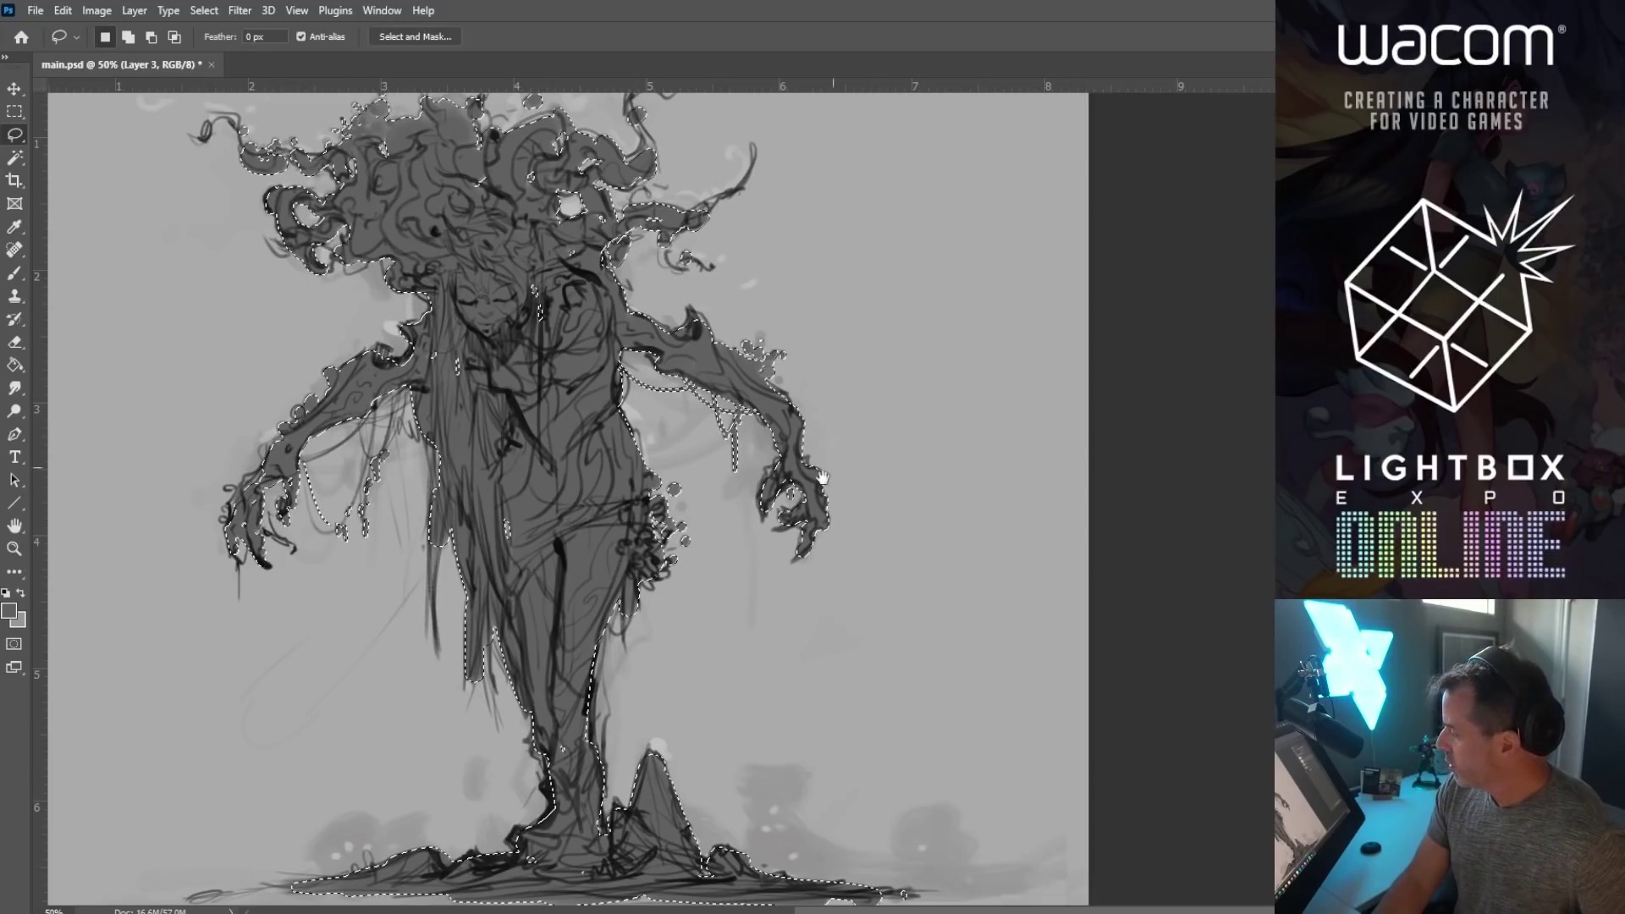
drag(628, 627, 620, 610)
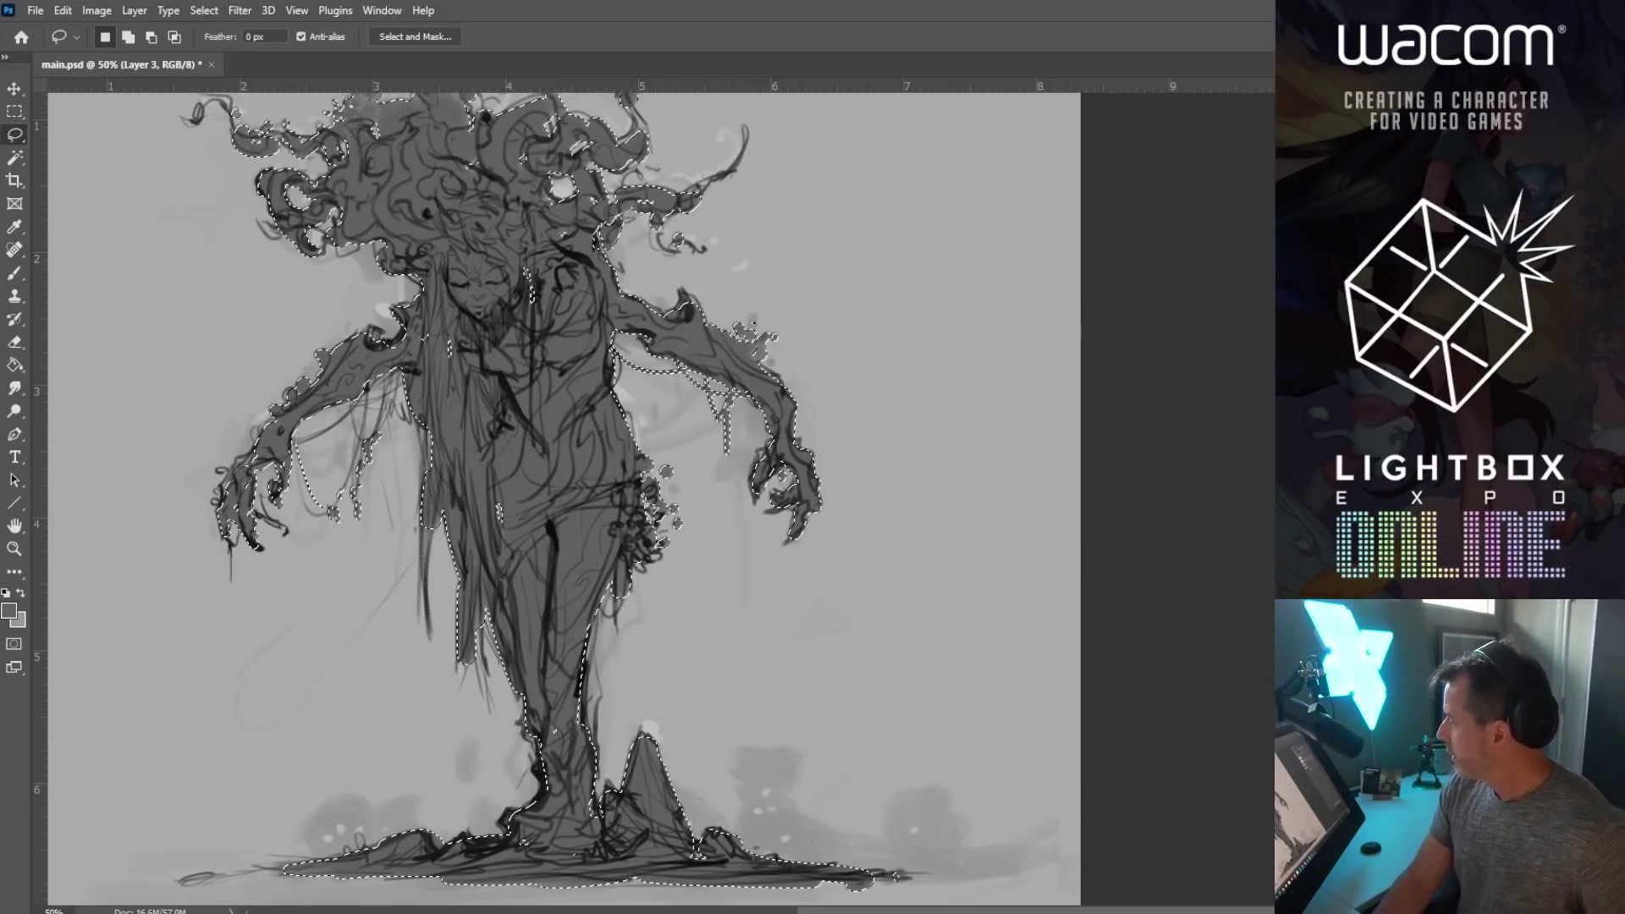
key(F7)
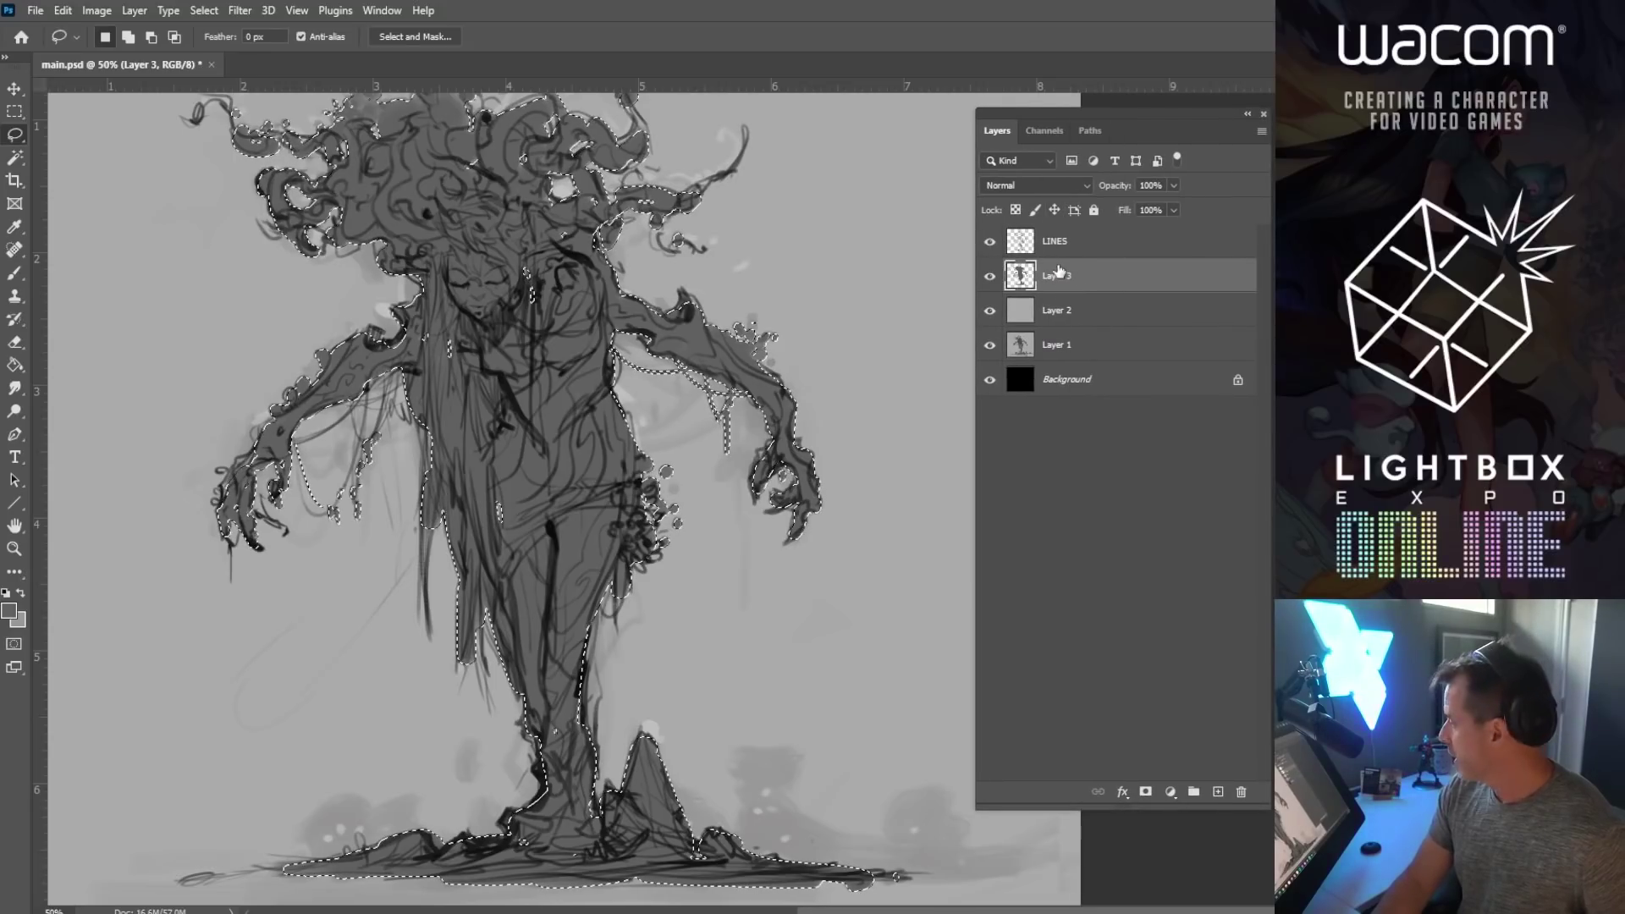
key(ctrl+d)
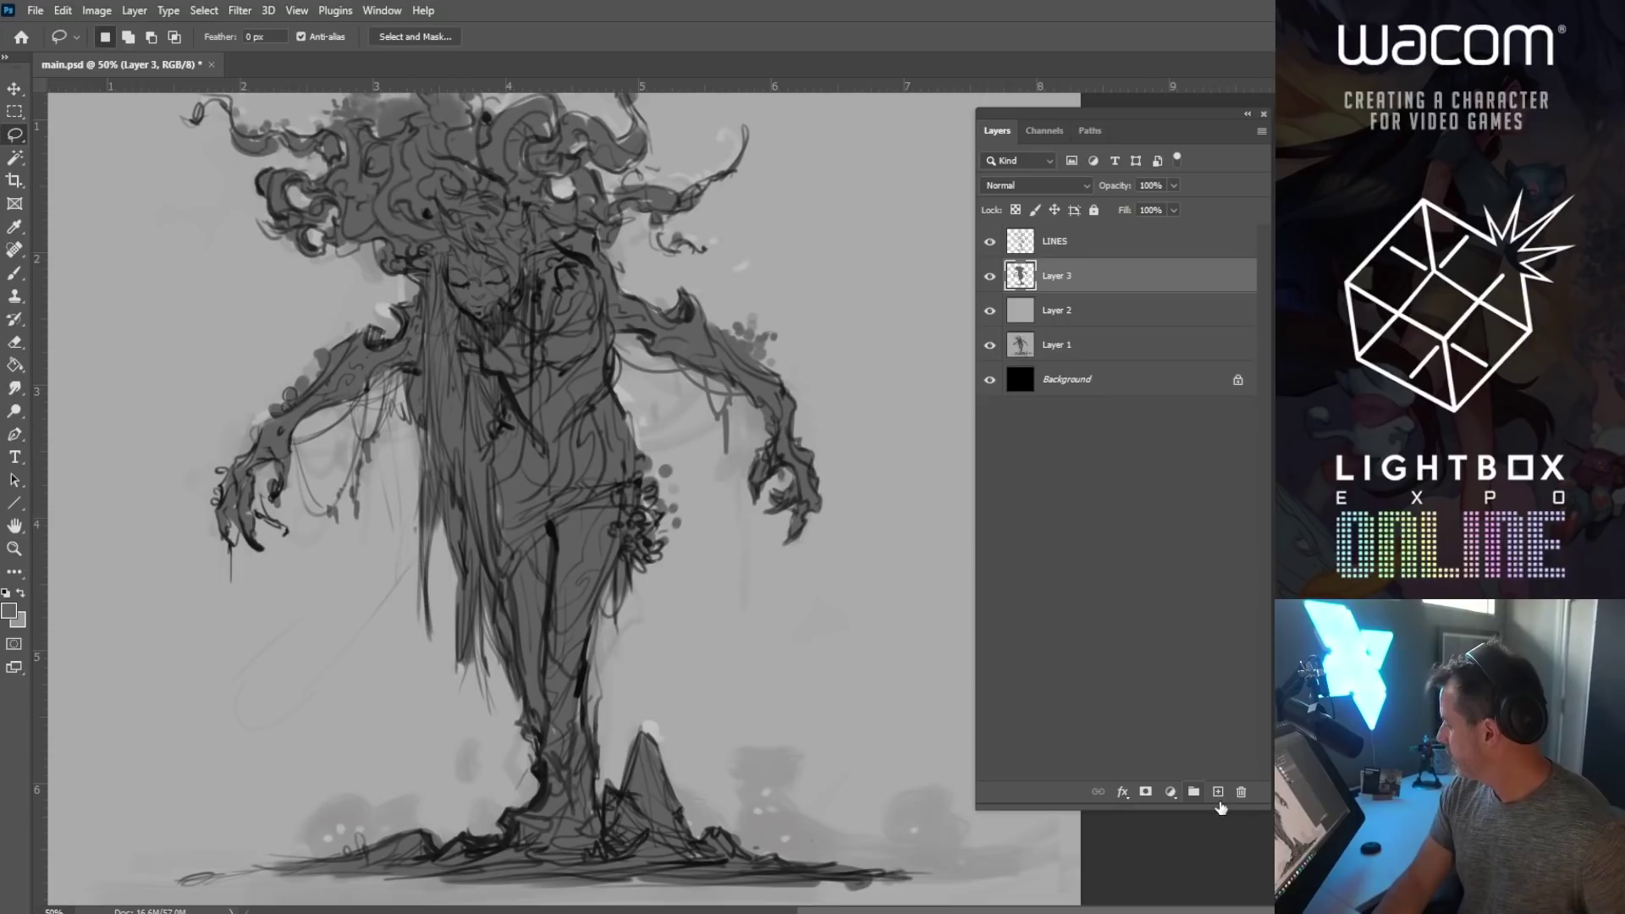
click(1218, 792)
click(14, 272)
click(119, 36)
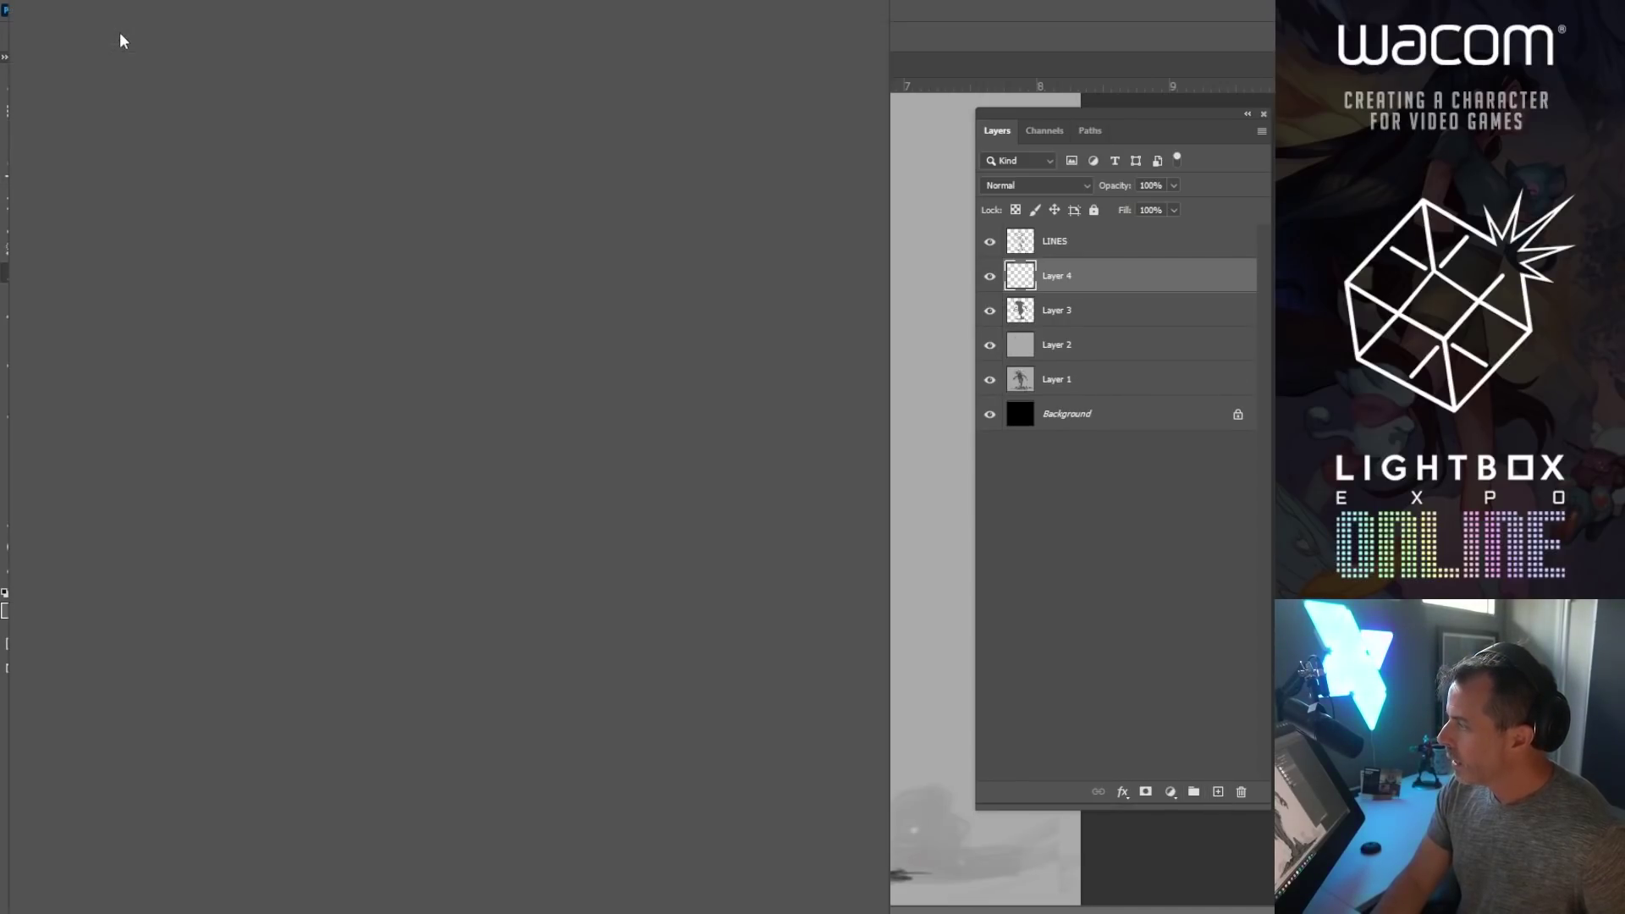
key(Return)
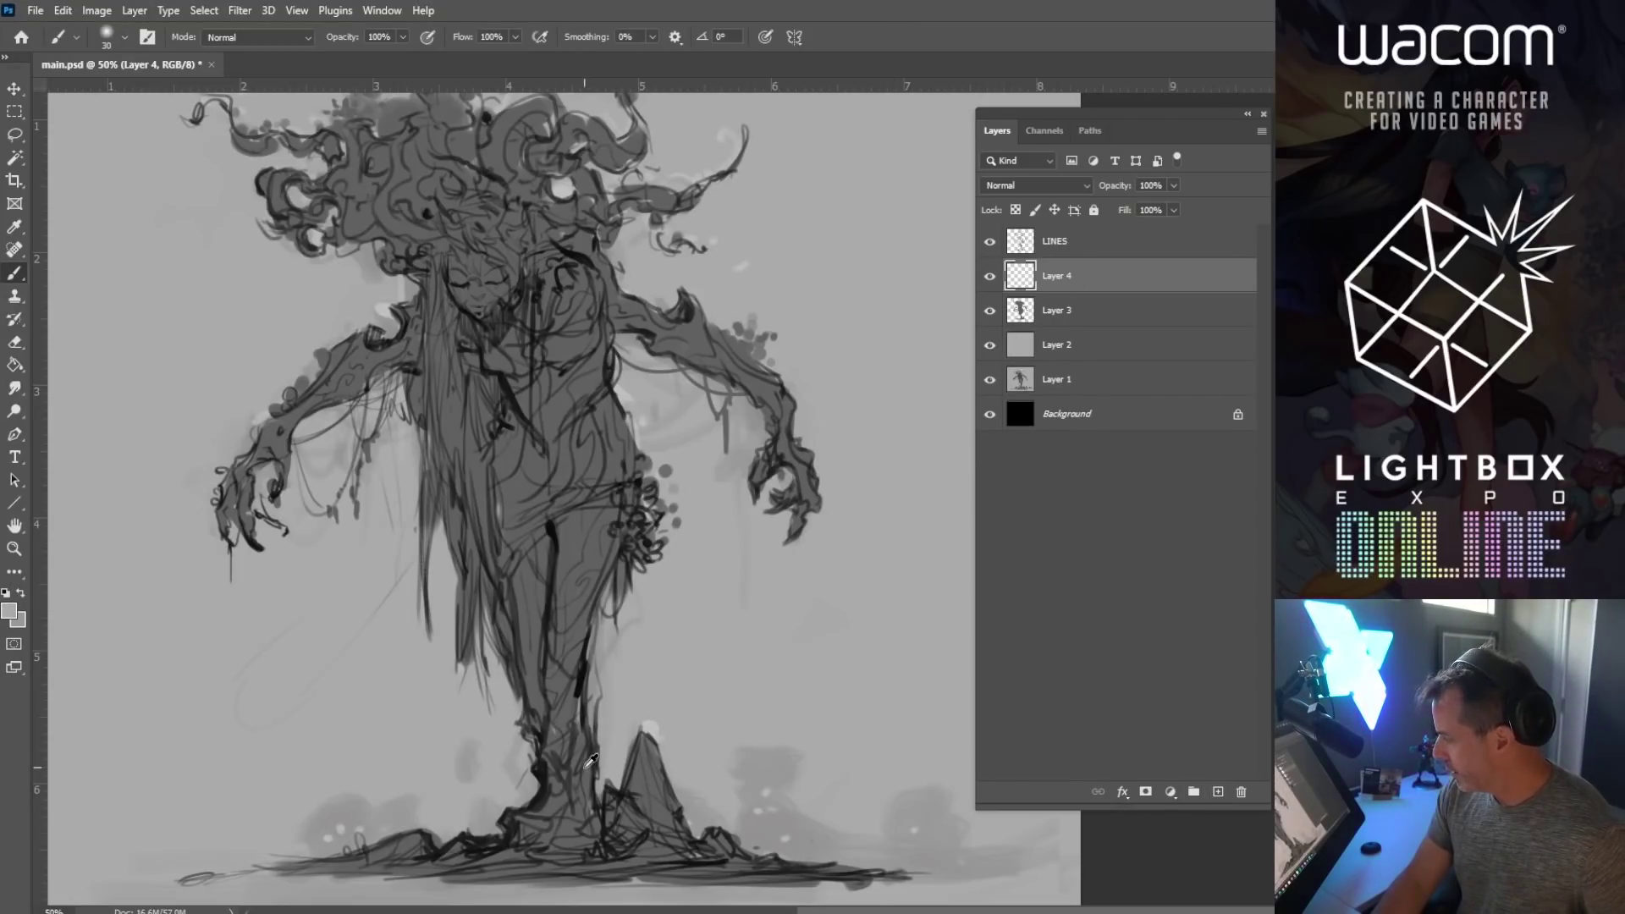
Step: Sample a dark grey from the trunk base and softly shade both clawed hands with a brush about 600 px wide
alt+click(549, 800)
key(bracketright)
key(bracketright)
key(bracketright)
key(bracketright)
key(bracketright)
key(bracketright)
key(bracketright)
key(bracketright)
key(bracketright)
key(bracketright)
key(bracketright)
key(bracketright)
key(bracketright)
key(bracketright)
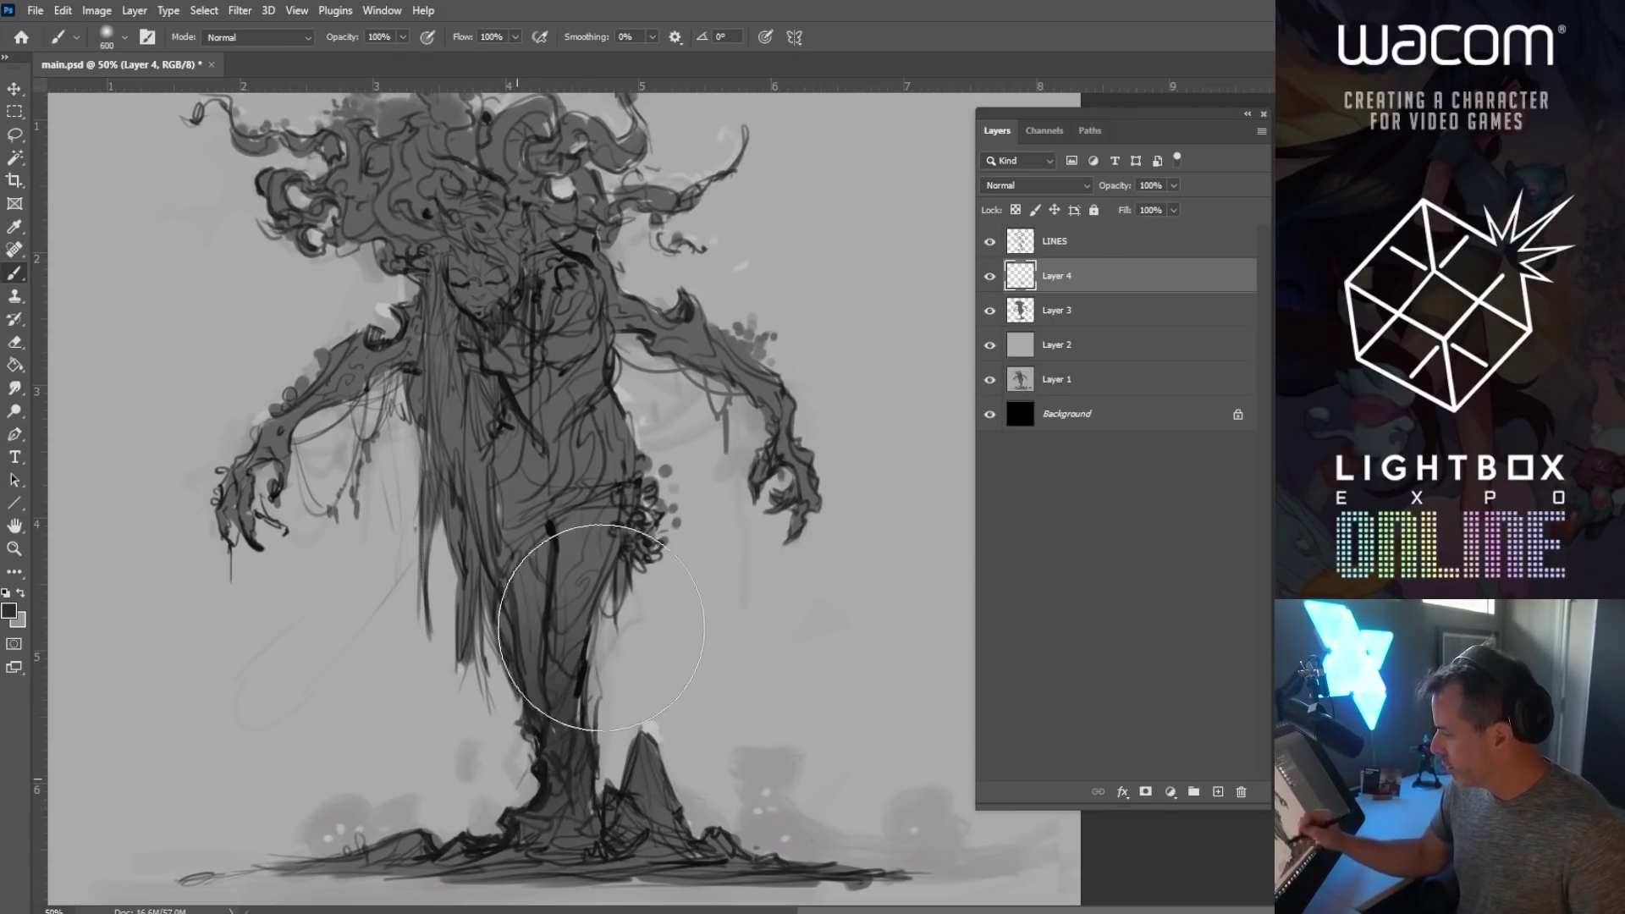
key(bracketright)
key(bracketright)
key(bracketleft)
key(bracketleft)
mouse_move(804, 525)
mouse_down()
mouse_move(783, 449)
mouse_move(728, 364)
mouse_up()
drag(242, 567, 255, 482)
Step: Reduce the soft brush and darken the lower body, hanging hair ends and rocky ground at the base
key(bracketleft)
key(bracketleft)
key(bracketleft)
key(bracketleft)
key(bracketleft)
key(bracketleft)
key(bracketleft)
key(bracketleft)
key(bracketleft)
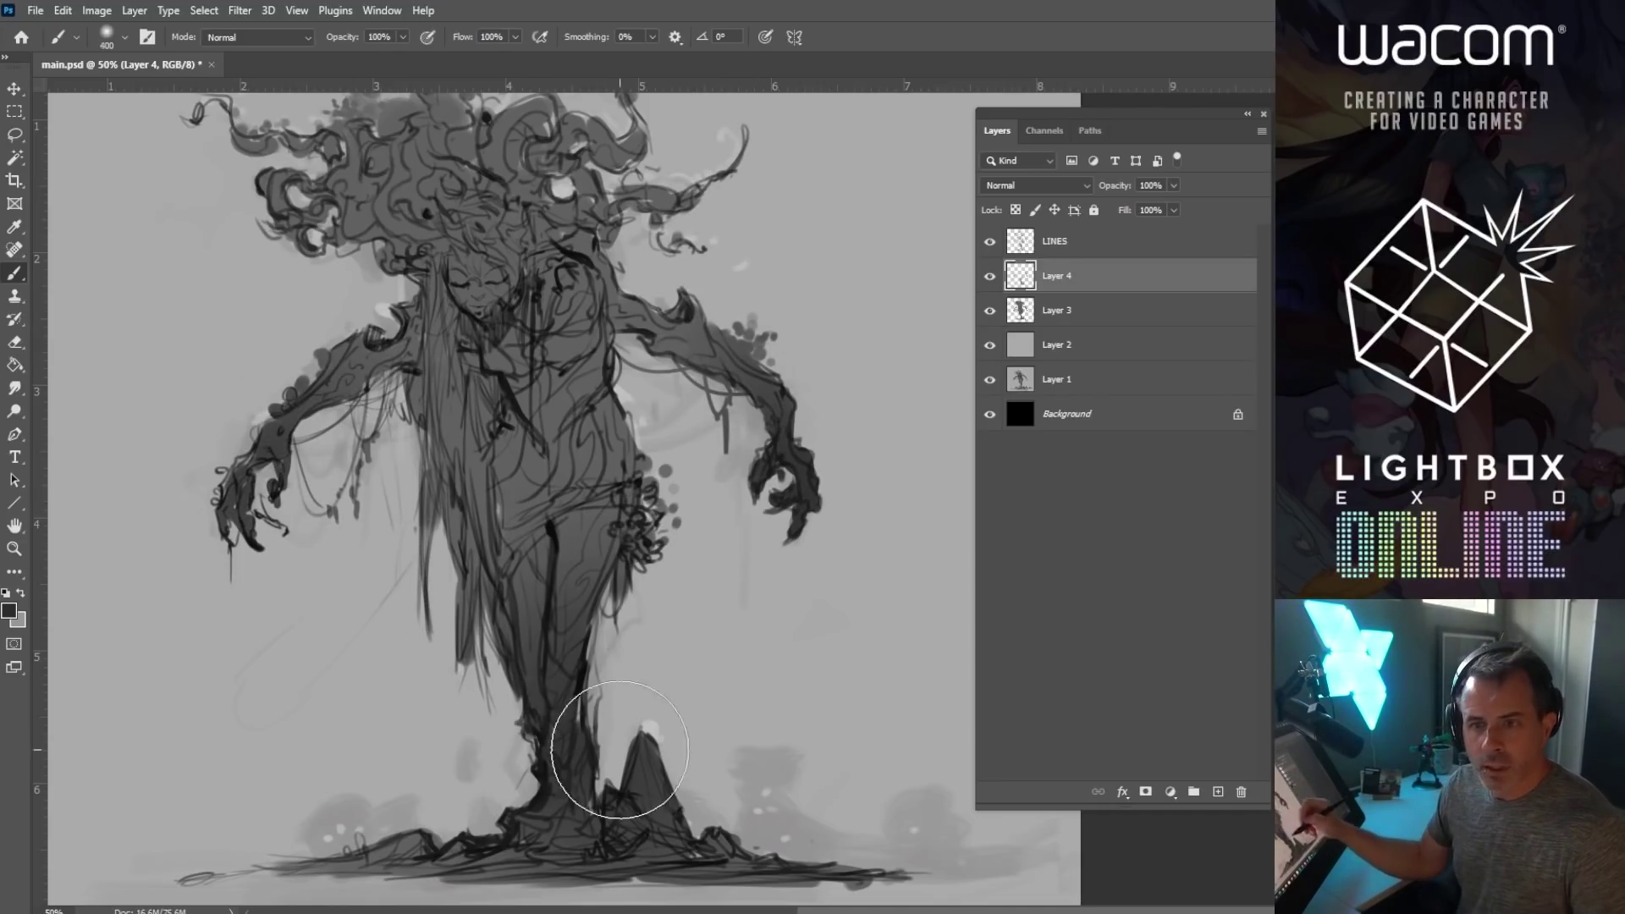
key(bracketright)
key(bracketright)
key(bracketright)
key(bracketright)
key(bracketright)
key(bracketright)
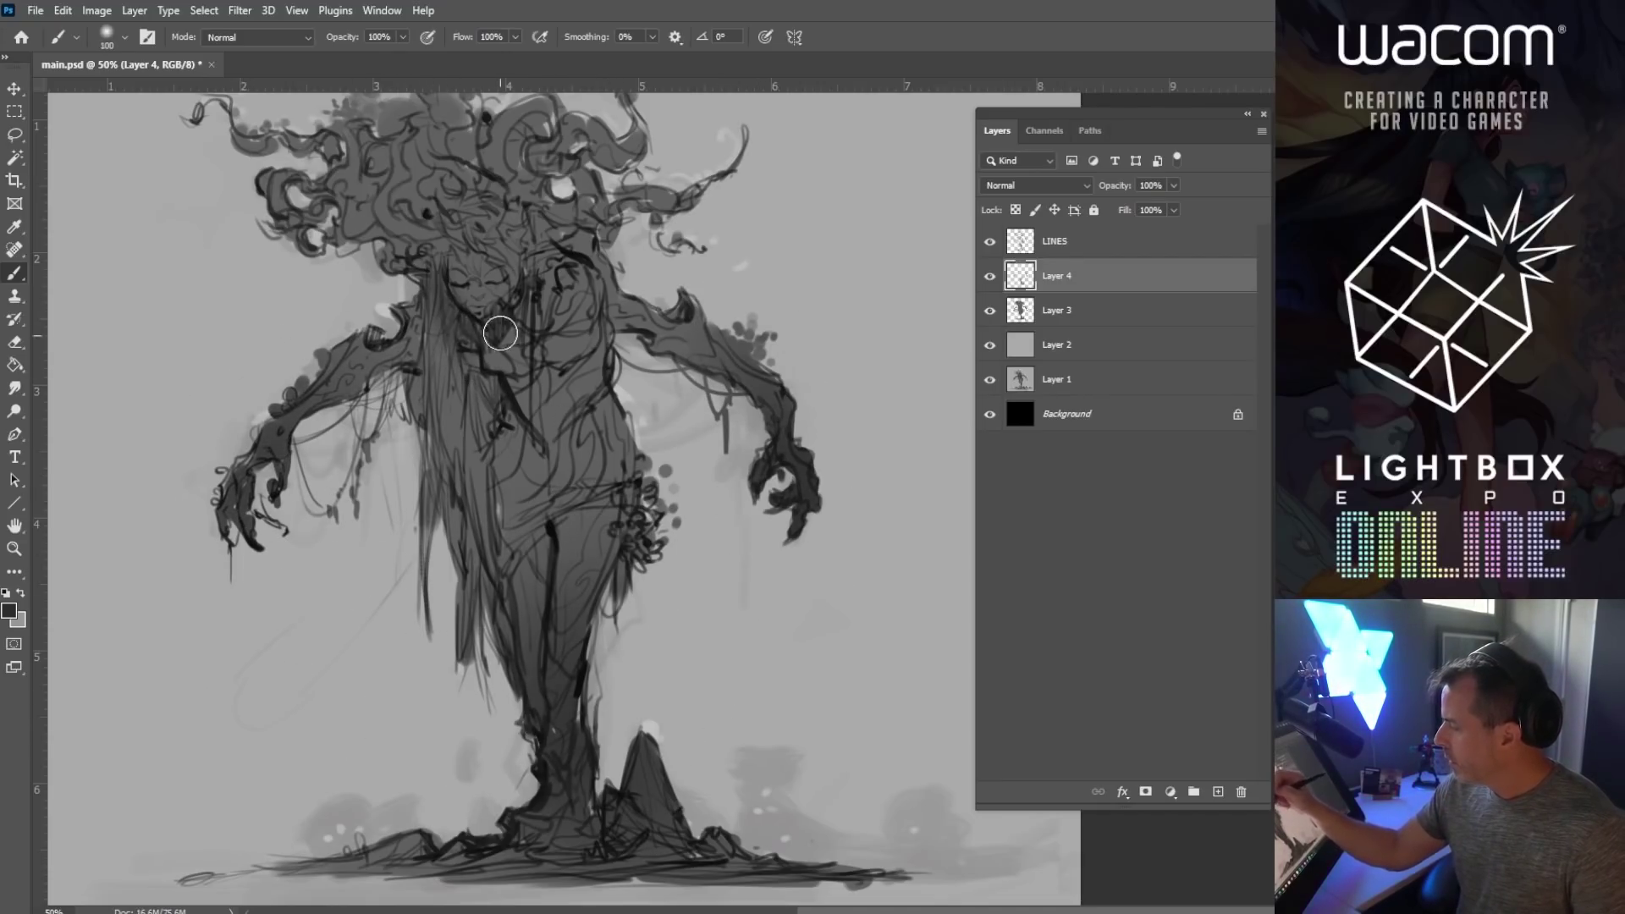
mouse_move(494, 415)
mouse_down()
mouse_move(526, 409)
mouse_move(518, 428)
mouse_move(624, 490)
mouse_move(641, 416)
mouse_move(669, 541)
mouse_move(627, 482)
mouse_move(669, 550)
mouse_move(604, 665)
mouse_up()
drag(473, 584, 469, 660)
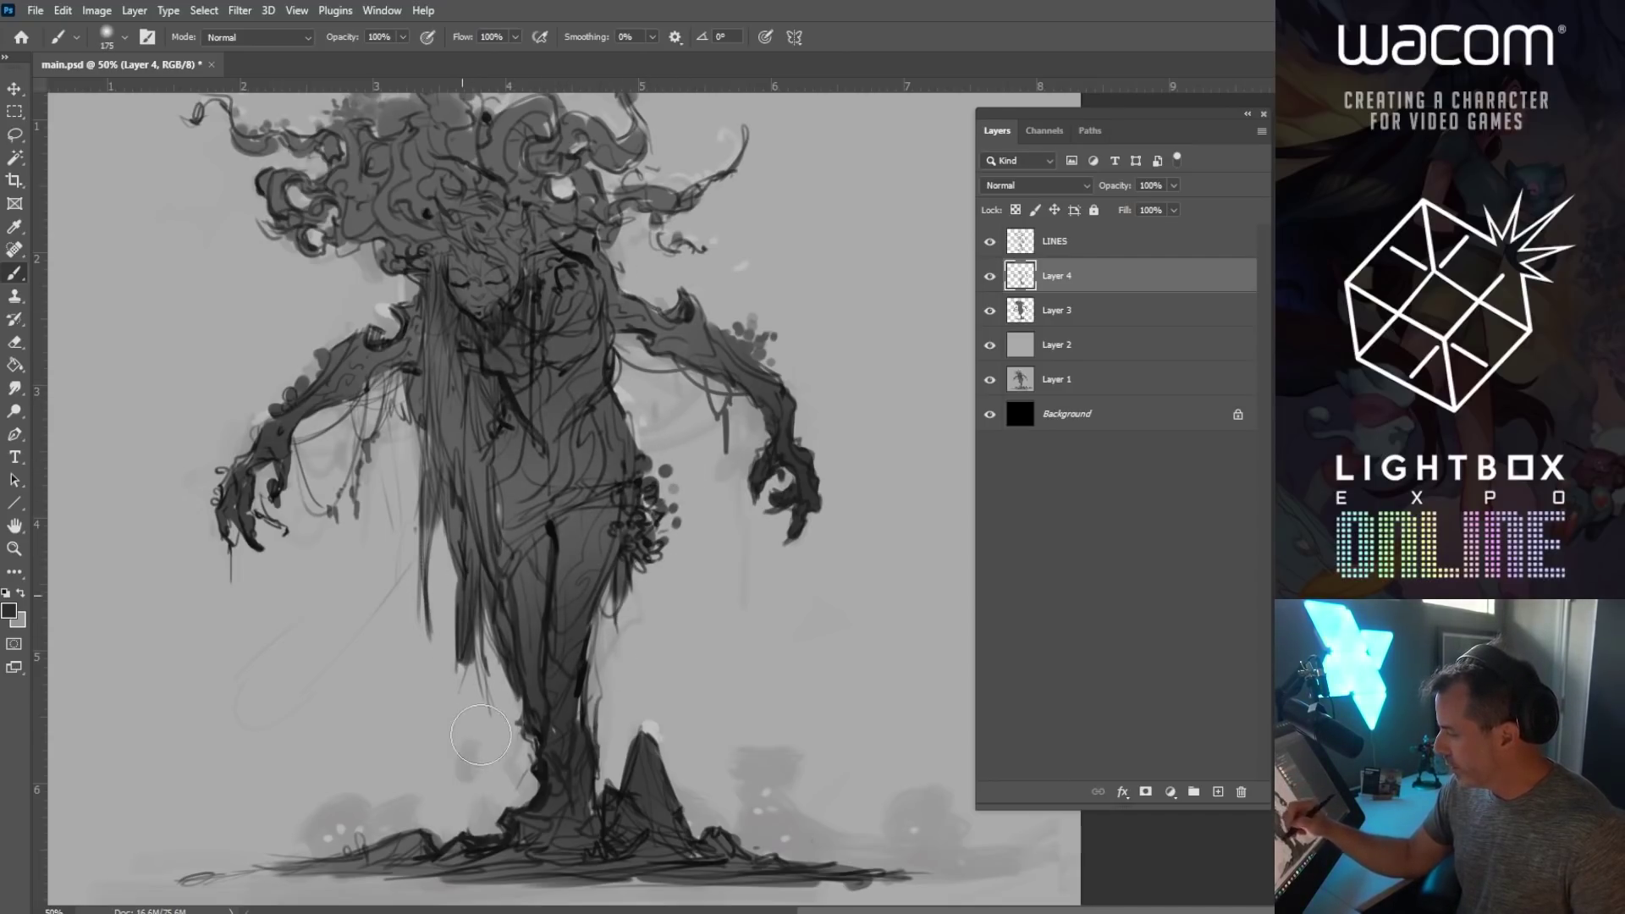
drag(440, 848, 347, 838)
mouse_move(622, 812)
mouse_down()
mouse_move(749, 859)
mouse_move(863, 838)
mouse_up()
Step: Shade the recesses of the crown's curls and horns in soft dark grey with a smaller brush
key(bracketleft)
key(bracketleft)
key(bracketleft)
key(bracketleft)
mouse_move(406, 254)
mouse_down()
mouse_move(383, 230)
mouse_move(319, 218)
mouse_move(389, 208)
mouse_move(431, 254)
mouse_move(445, 172)
mouse_move(581, 206)
mouse_move(540, 207)
mouse_move(578, 233)
mouse_move(634, 214)
mouse_move(678, 229)
mouse_move(704, 199)
mouse_up()
key(bracketleft)
key(bracketleft)
key(bracketleft)
mouse_move(601, 153)
mouse_down()
mouse_move(623, 179)
mouse_move(550, 148)
mouse_move(584, 190)
mouse_up()
Step: Softly darken the right-hand shoulder, the chest and the hair beside it
drag(616, 284, 550, 282)
mouse_move(606, 330)
mouse_down()
mouse_move(619, 387)
mouse_move(607, 366)
mouse_move(500, 443)
mouse_up()
drag(464, 364, 498, 463)
Step: Change to the DG_MAIN brush, enlarge it and shade the abdomen down to the hips in dark grey
key(bracketright)
key(bracketright)
key(bracketright)
right_click(411, 435)
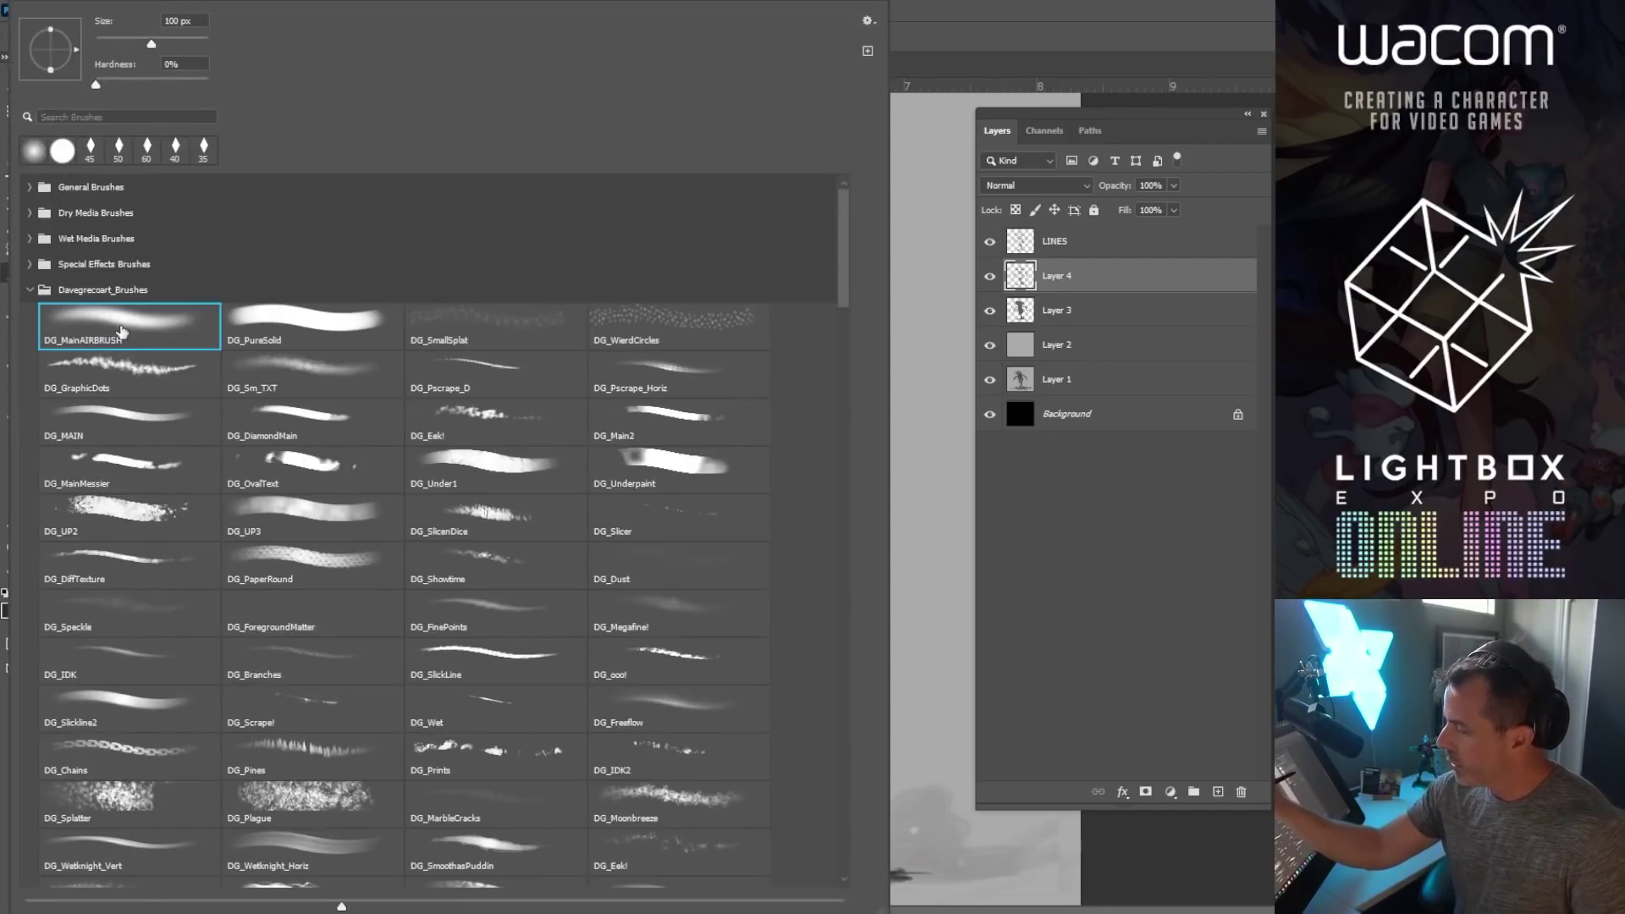
click(127, 418)
click(913, 503)
key(bracketright)
key(bracketright)
key(bracketright)
key(bracketright)
key(bracketright)
key(bracketright)
key(bracketright)
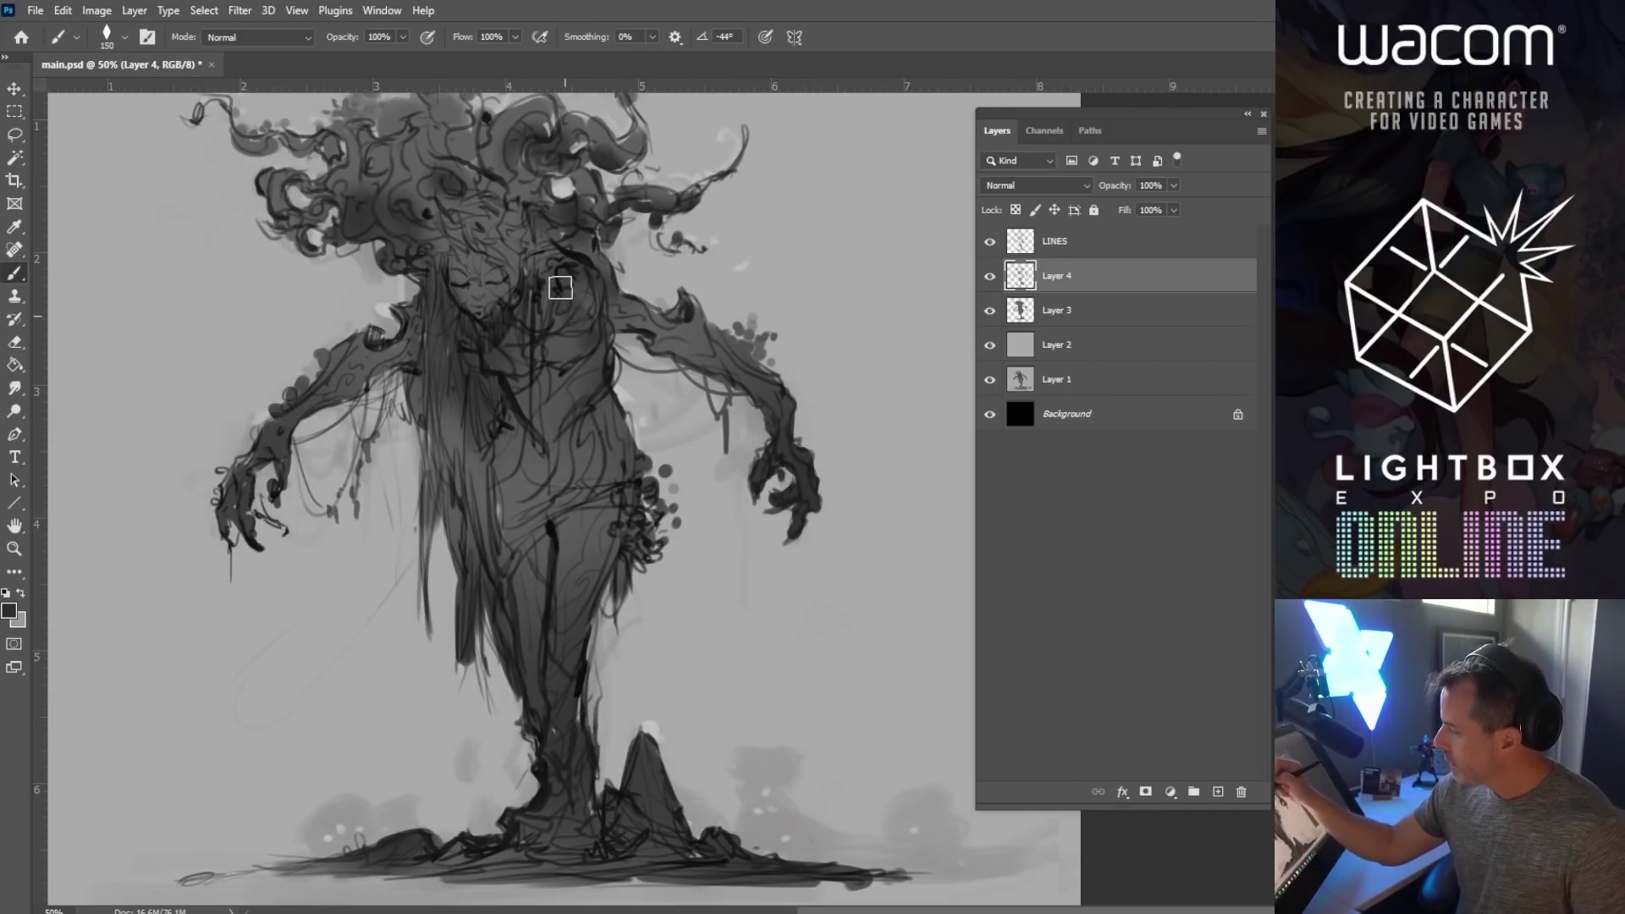
key(bracketleft)
mouse_move(525, 440)
mouse_down()
mouse_move(508, 508)
mouse_move(530, 591)
mouse_move(558, 534)
mouse_move(567, 563)
mouse_up()
Step: Shade the thighs and the left-hand shoulder with a smaller DG_MAIN brush
key(bracketleft)
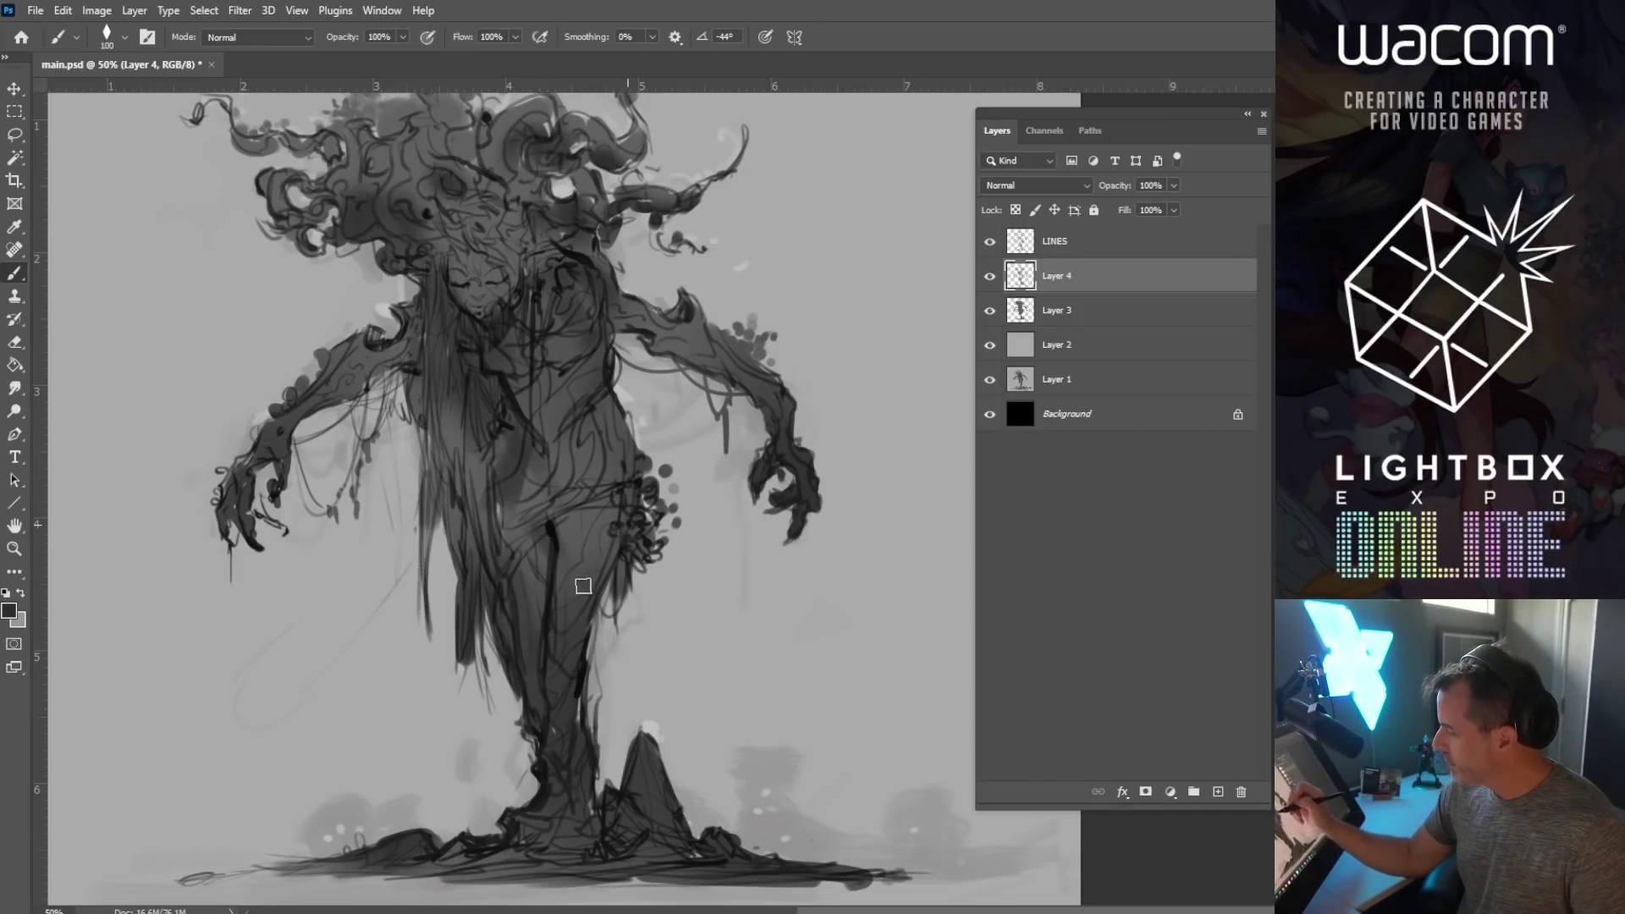
key(bracketright)
key(bracketleft)
drag(377, 351, 419, 390)
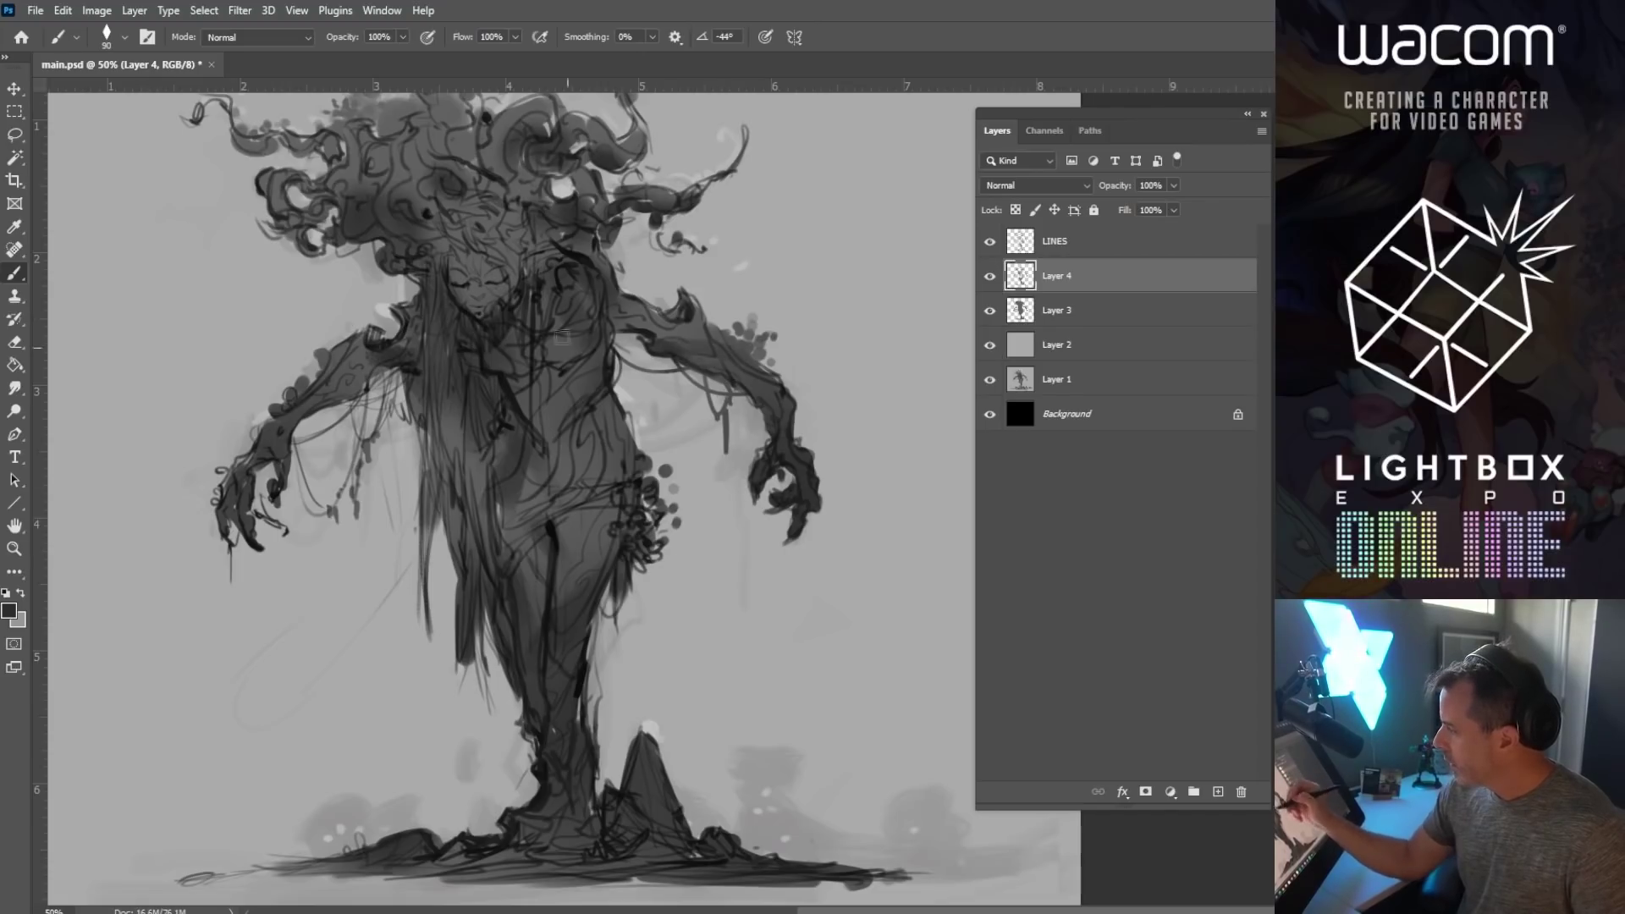
Step: Darken the areas around the face and brow, varying the brush between about 70 and 125 px
key(bracketleft)
key(bracketleft)
key(bracketleft)
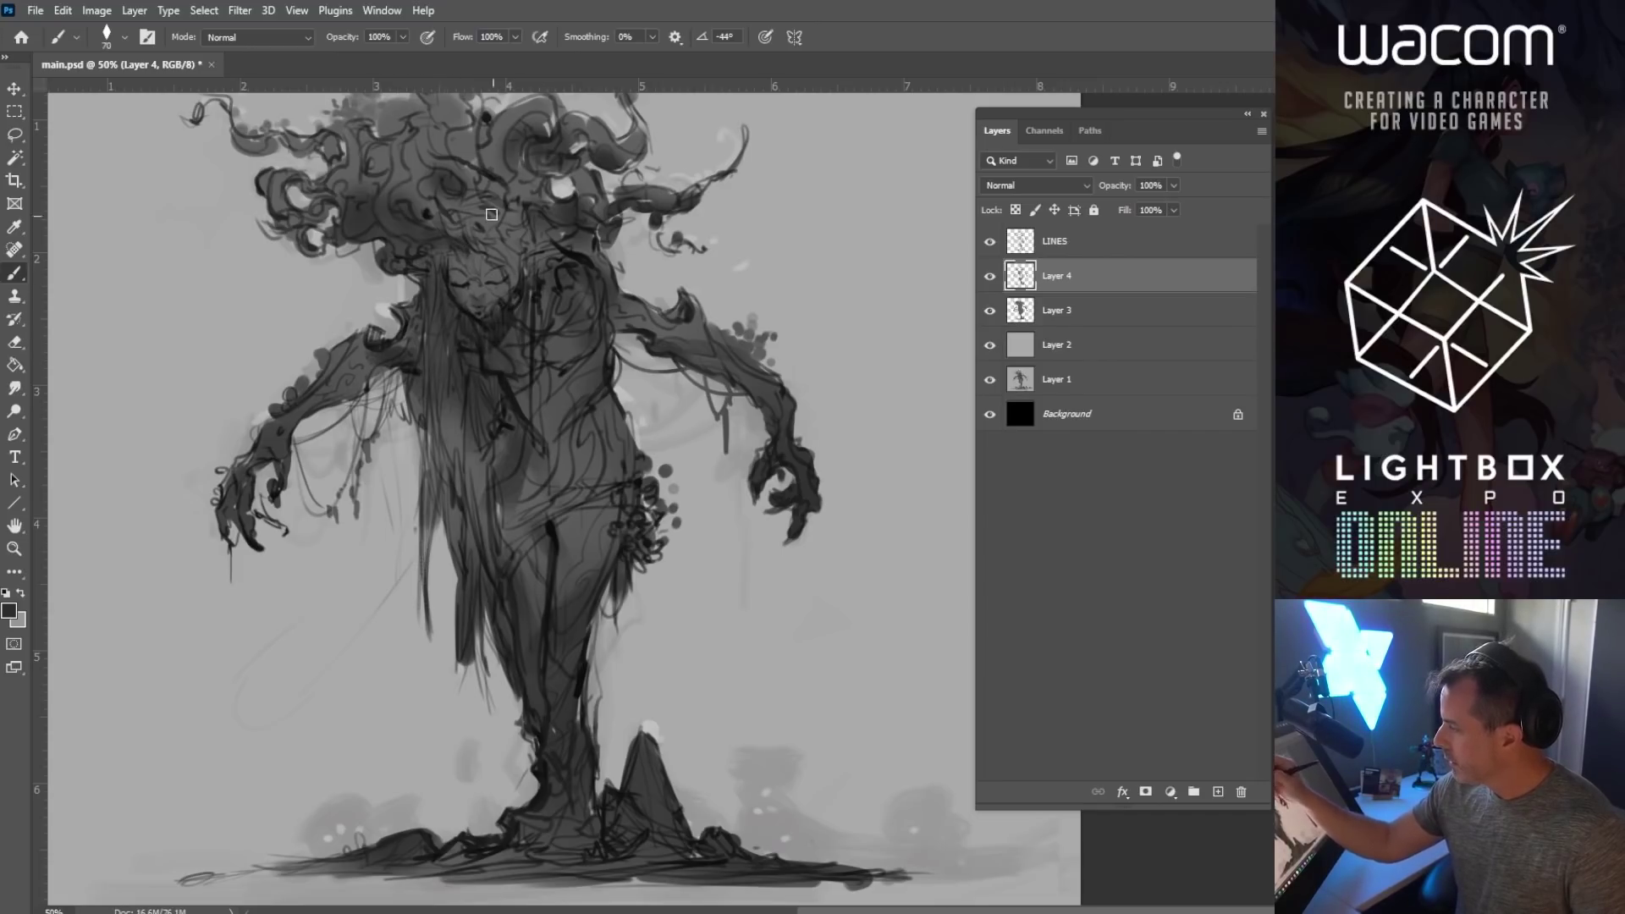
key(bracketright)
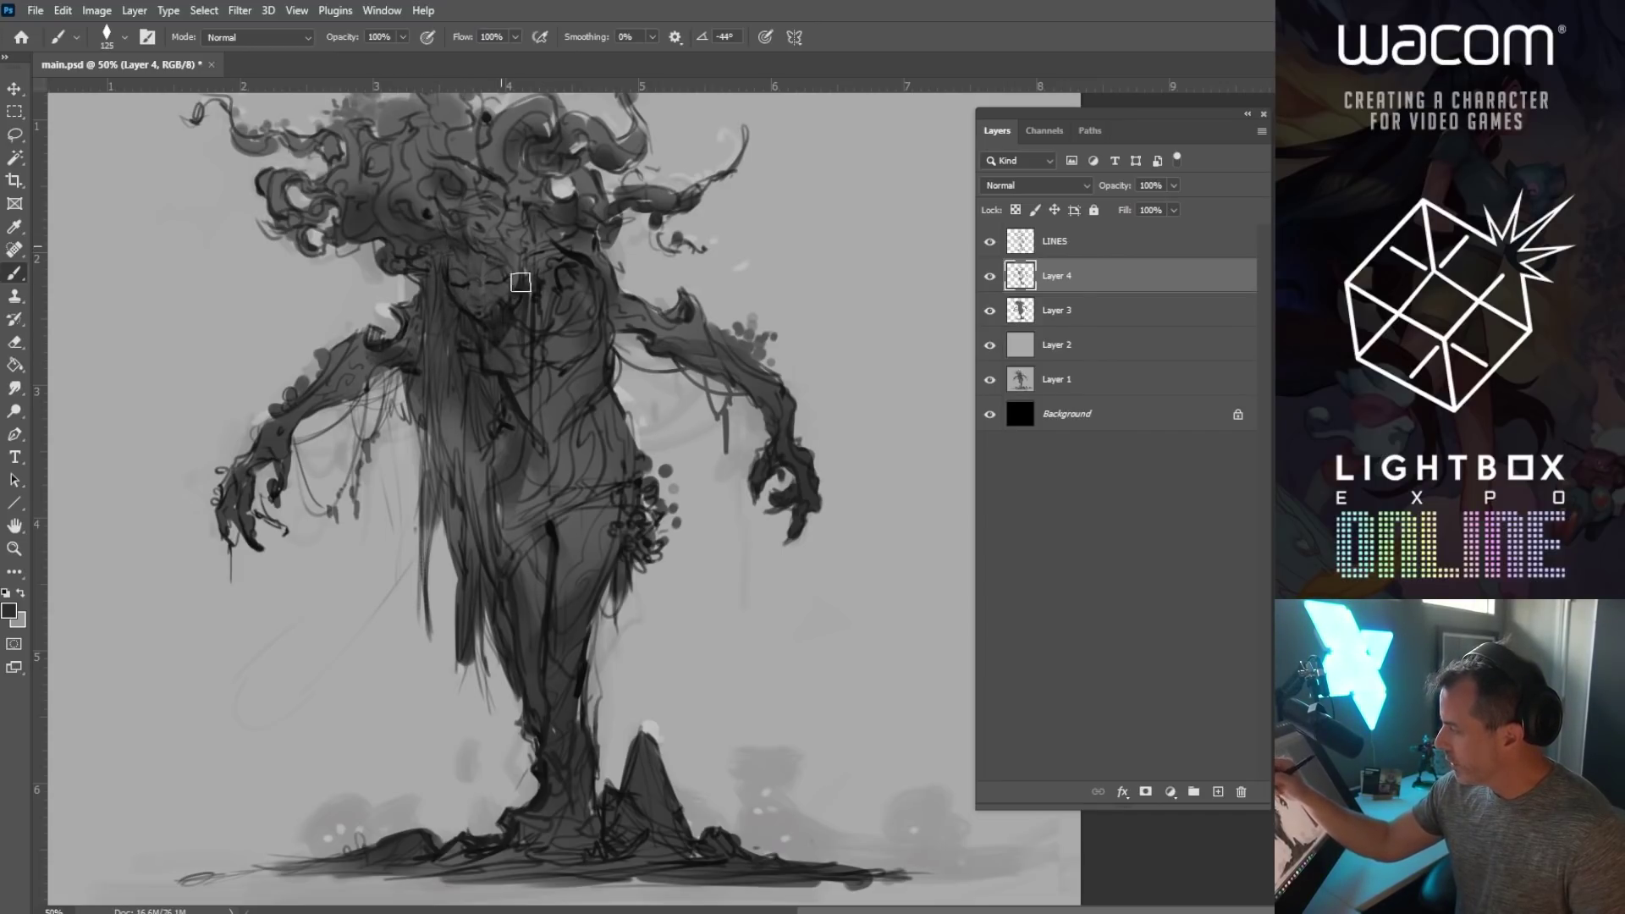
key(bracketleft)
key(bracketleft)
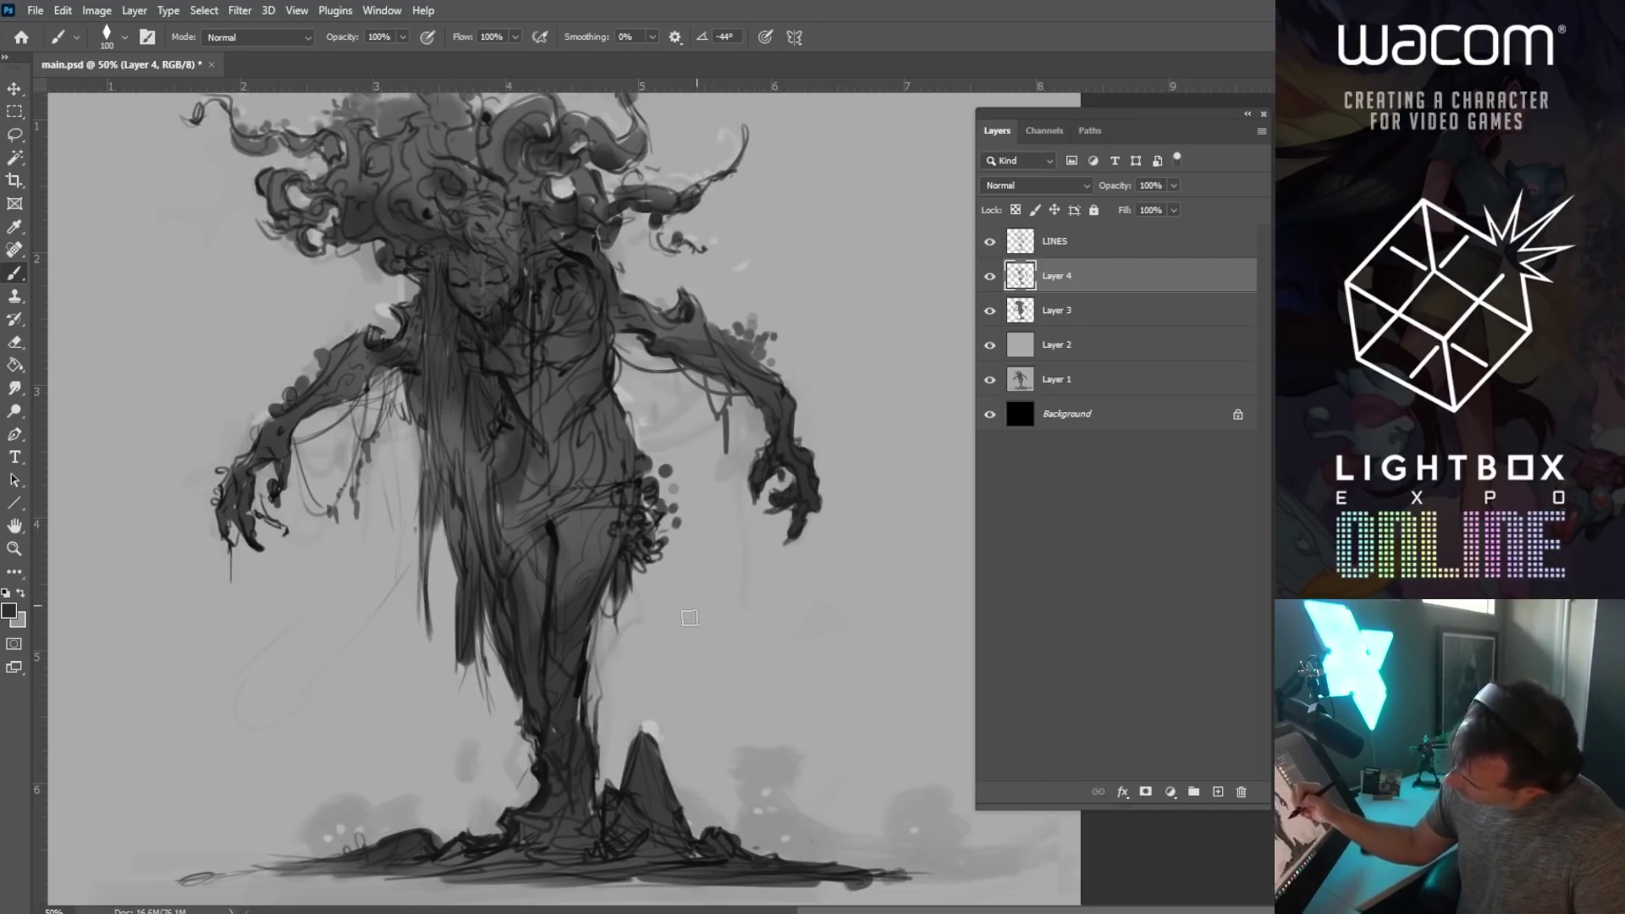
Step: Bring the upper body closer at 66.7% and make the LINES layer active
drag(707, 351, 686, 364)
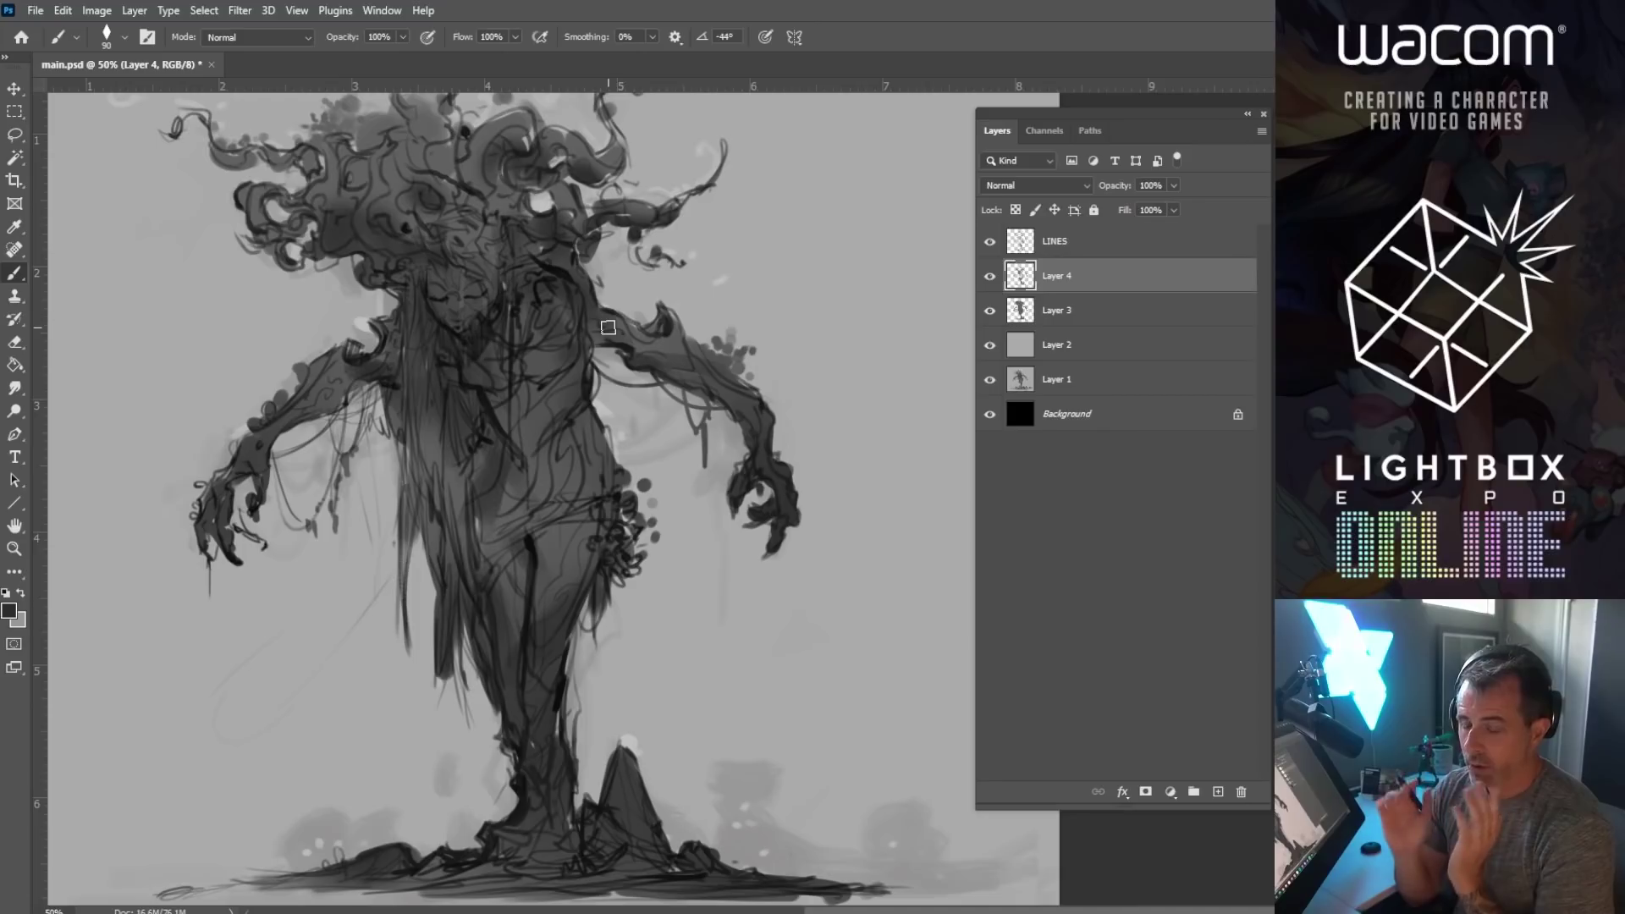
key(z)
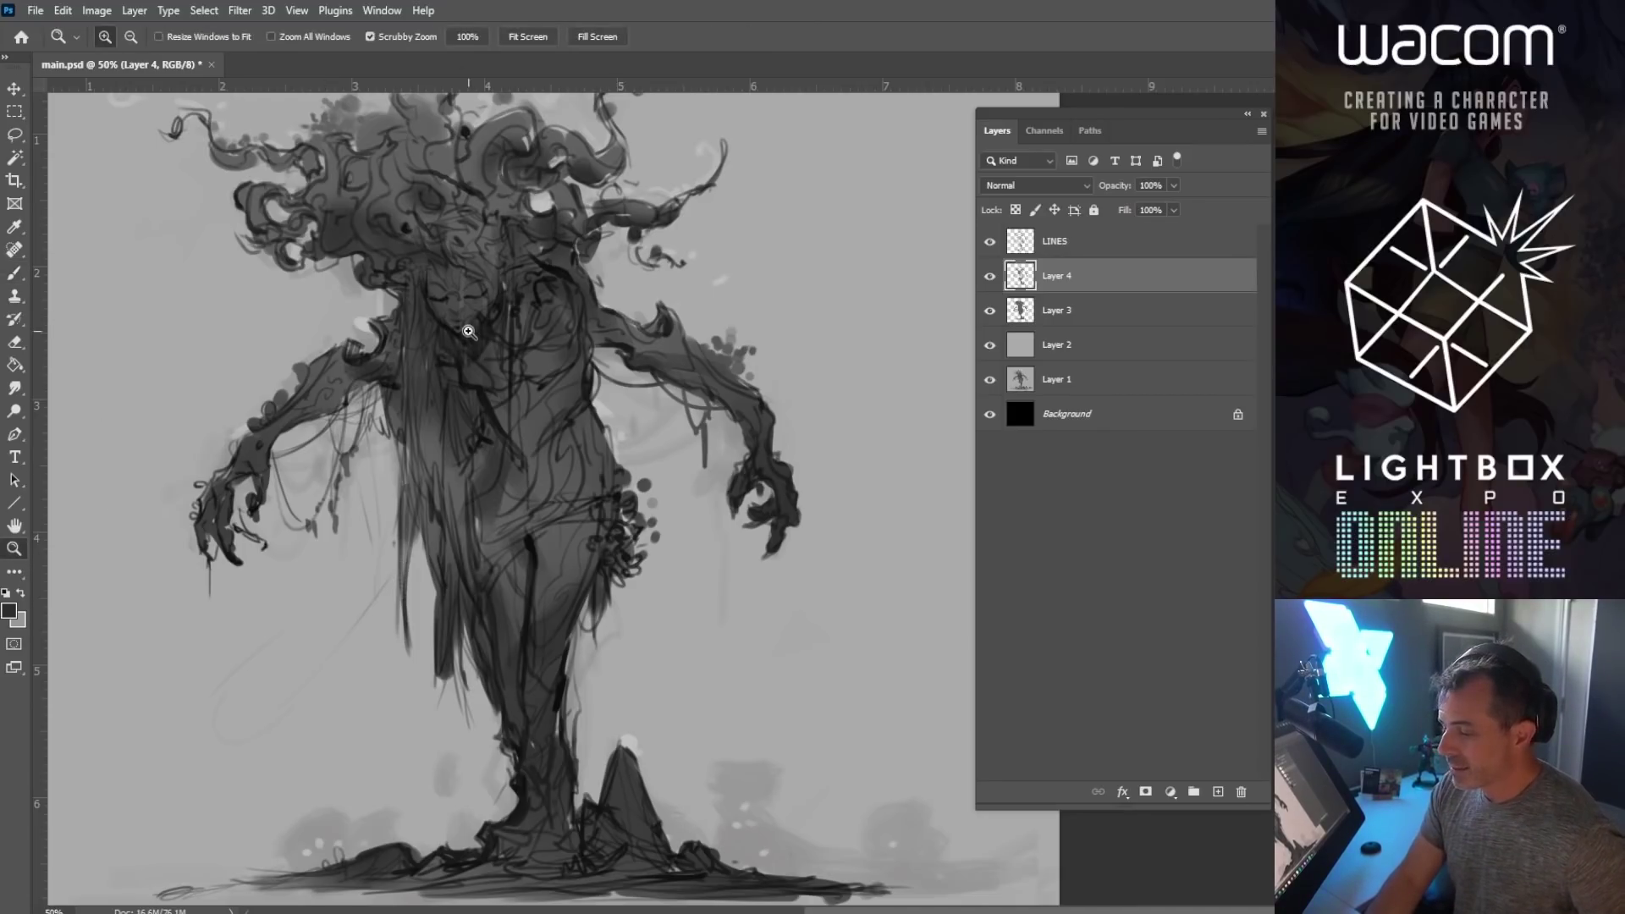
click(453, 386)
drag(481, 381, 490, 491)
click(14, 134)
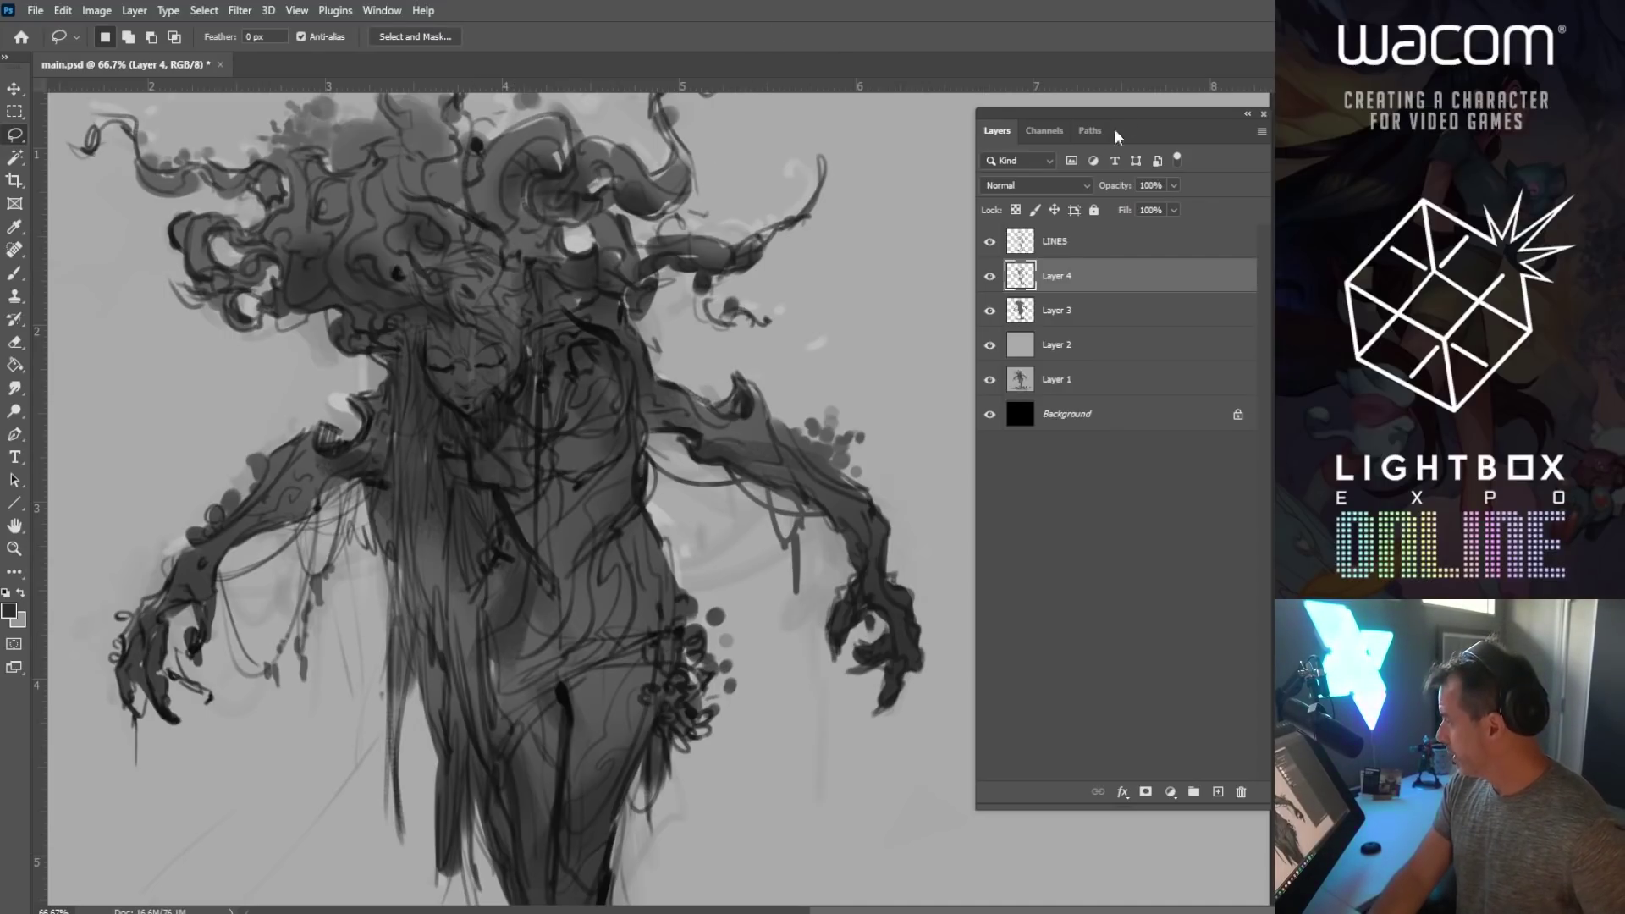
click(1083, 241)
ctrl+click(1020, 241)
drag(452, 309, 385, 346)
key(ctrl+d)
click(15, 112)
right_click(92, 251)
click(95, 239)
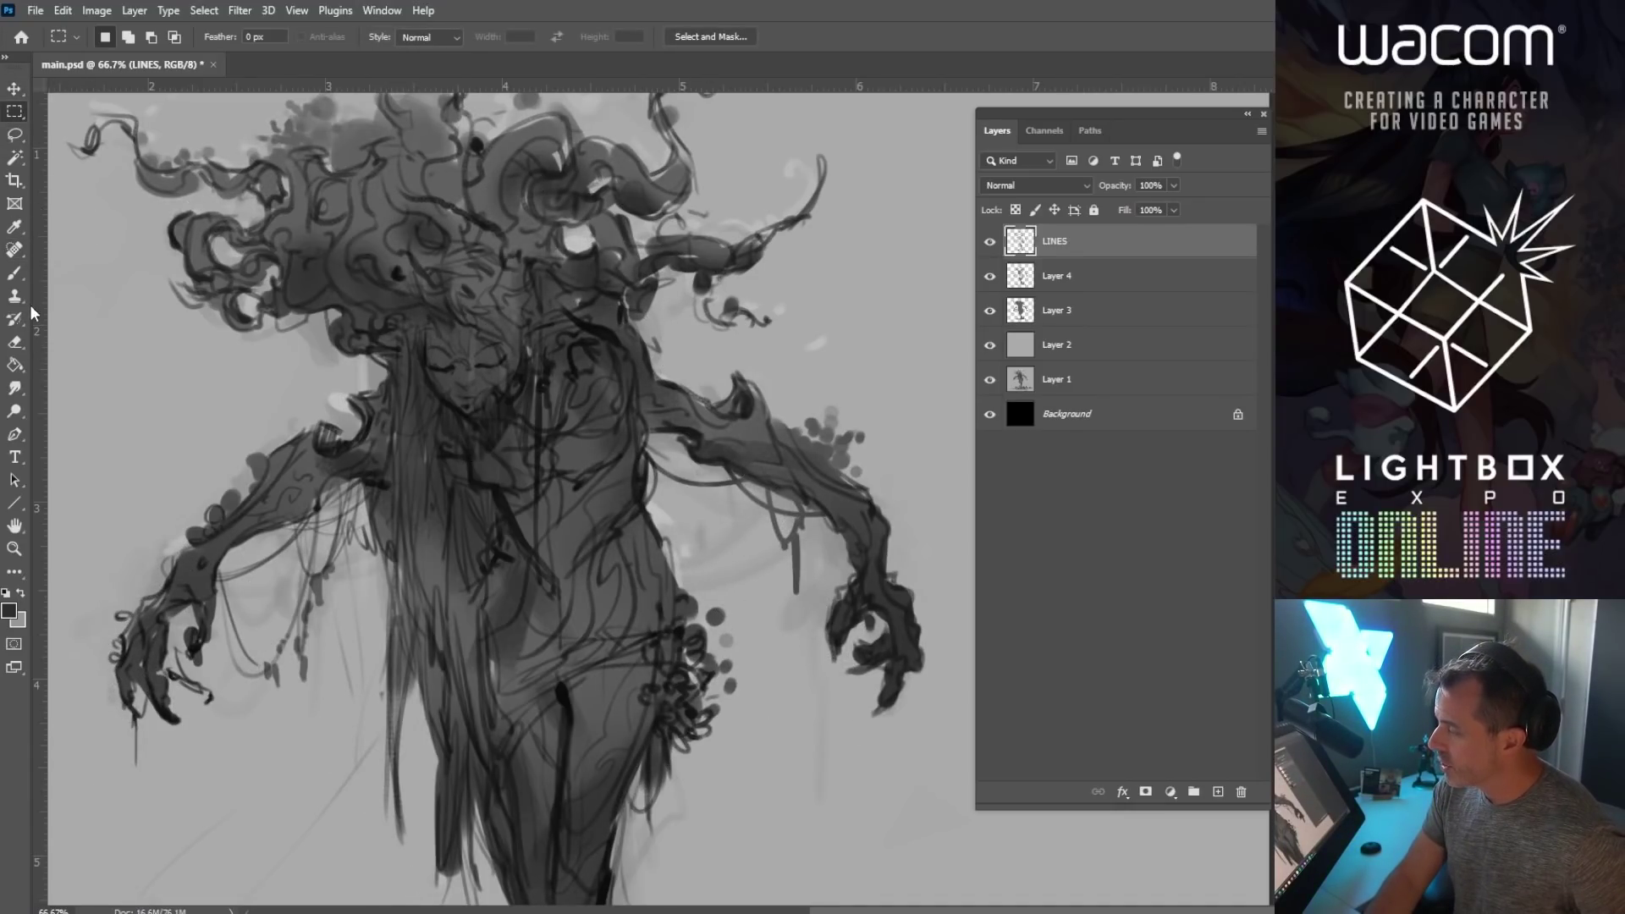
Step: Lasso the line work around the face and put it on its own new layer
click(15, 134)
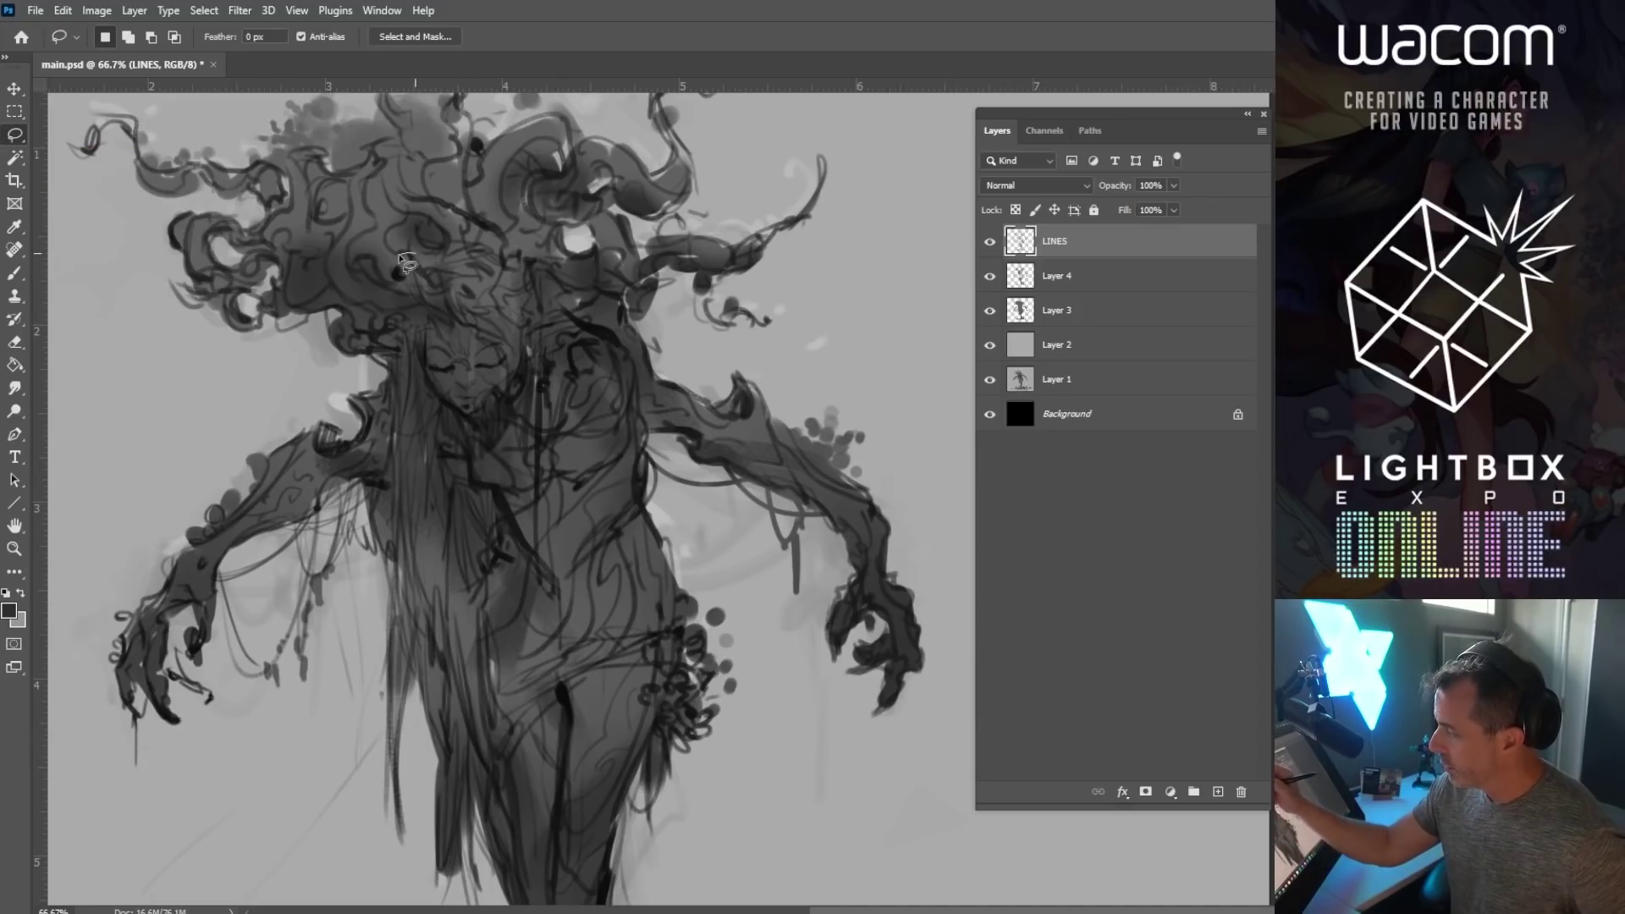
mouse_move(378, 224)
mouse_down()
mouse_move(399, 393)
mouse_move(492, 526)
mouse_move(545, 459)
mouse_move(542, 293)
mouse_up()
key(ctrl+d)
key(ctrl+shift+alt+n)
Step: Free Transform the face lines, scaling them to about 113.5% wide and 102.9% high, rotating about -3.1° and repositioning them
right_click(544, 313)
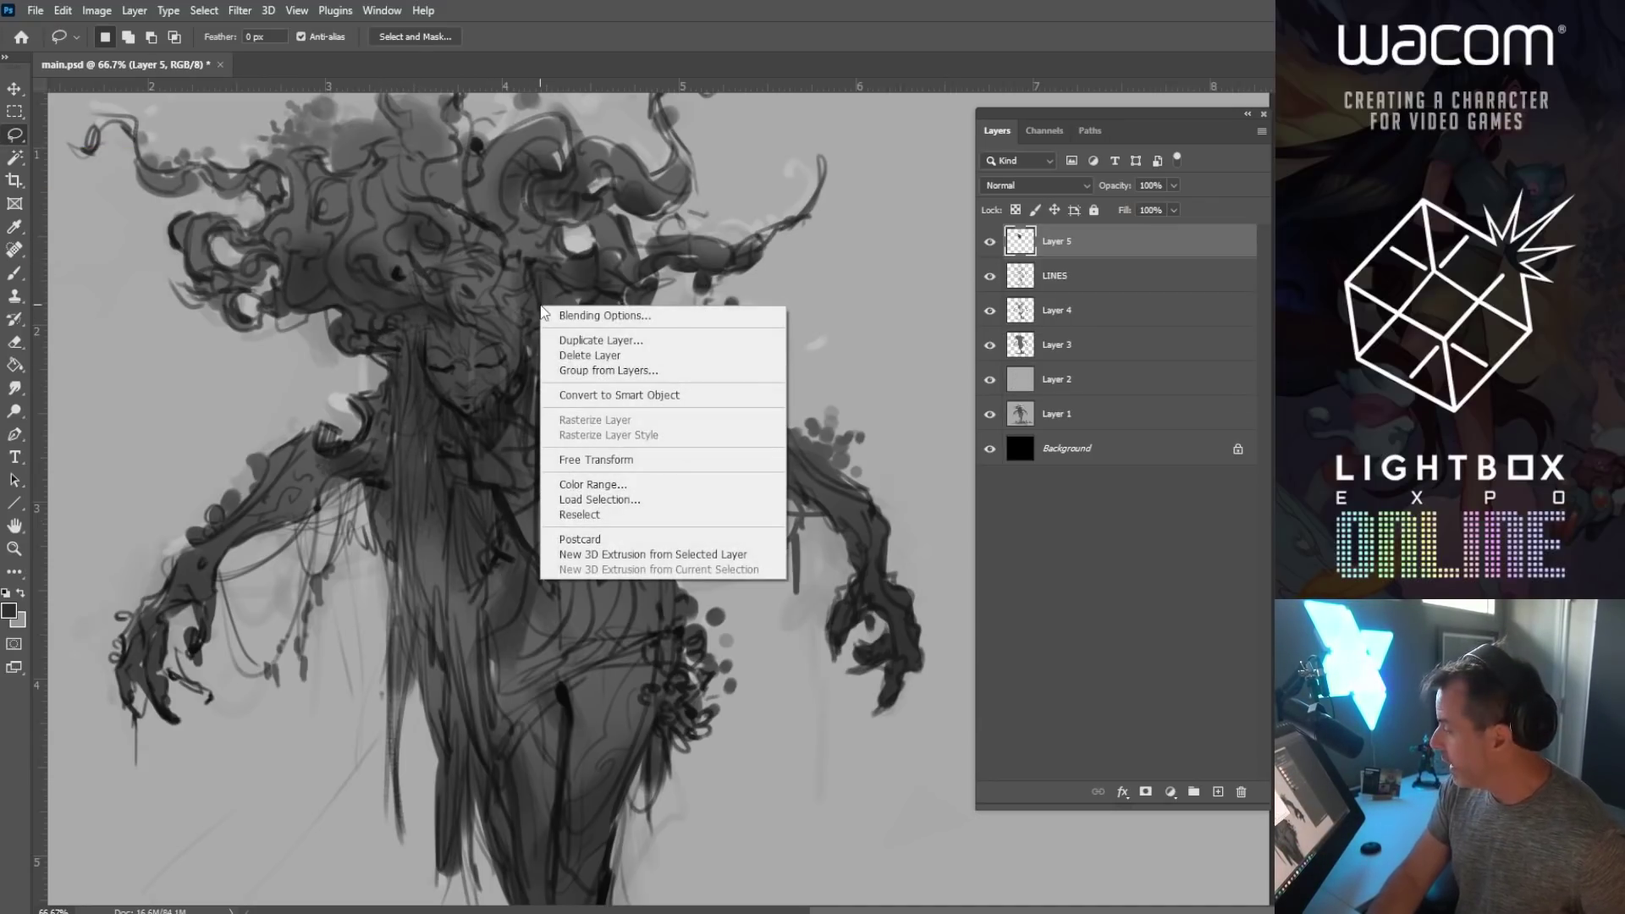
click(597, 459)
drag(571, 335, 576, 315)
drag(650, 596, 669, 582)
drag(591, 350, 604, 350)
drag(377, 362, 368, 361)
drag(482, 193, 481, 184)
drag(521, 380, 519, 386)
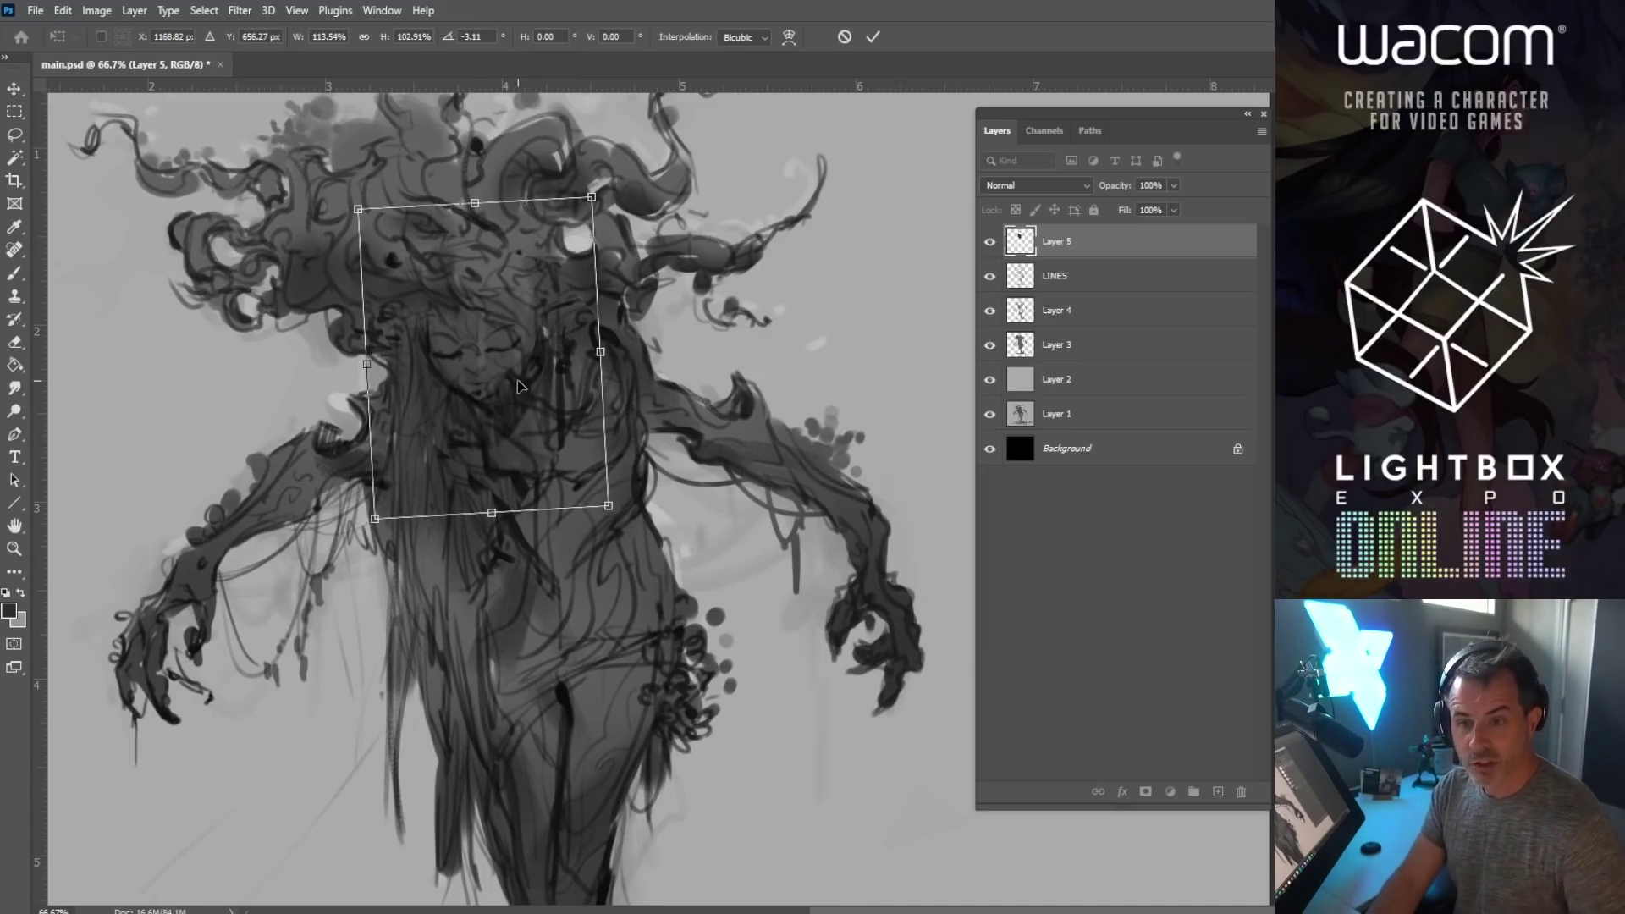
drag(527, 407, 521, 415)
key(Return)
Step: Erase the overlapping lines beside and below the transformed face with a smaller eraser of about 45 px
key(l)
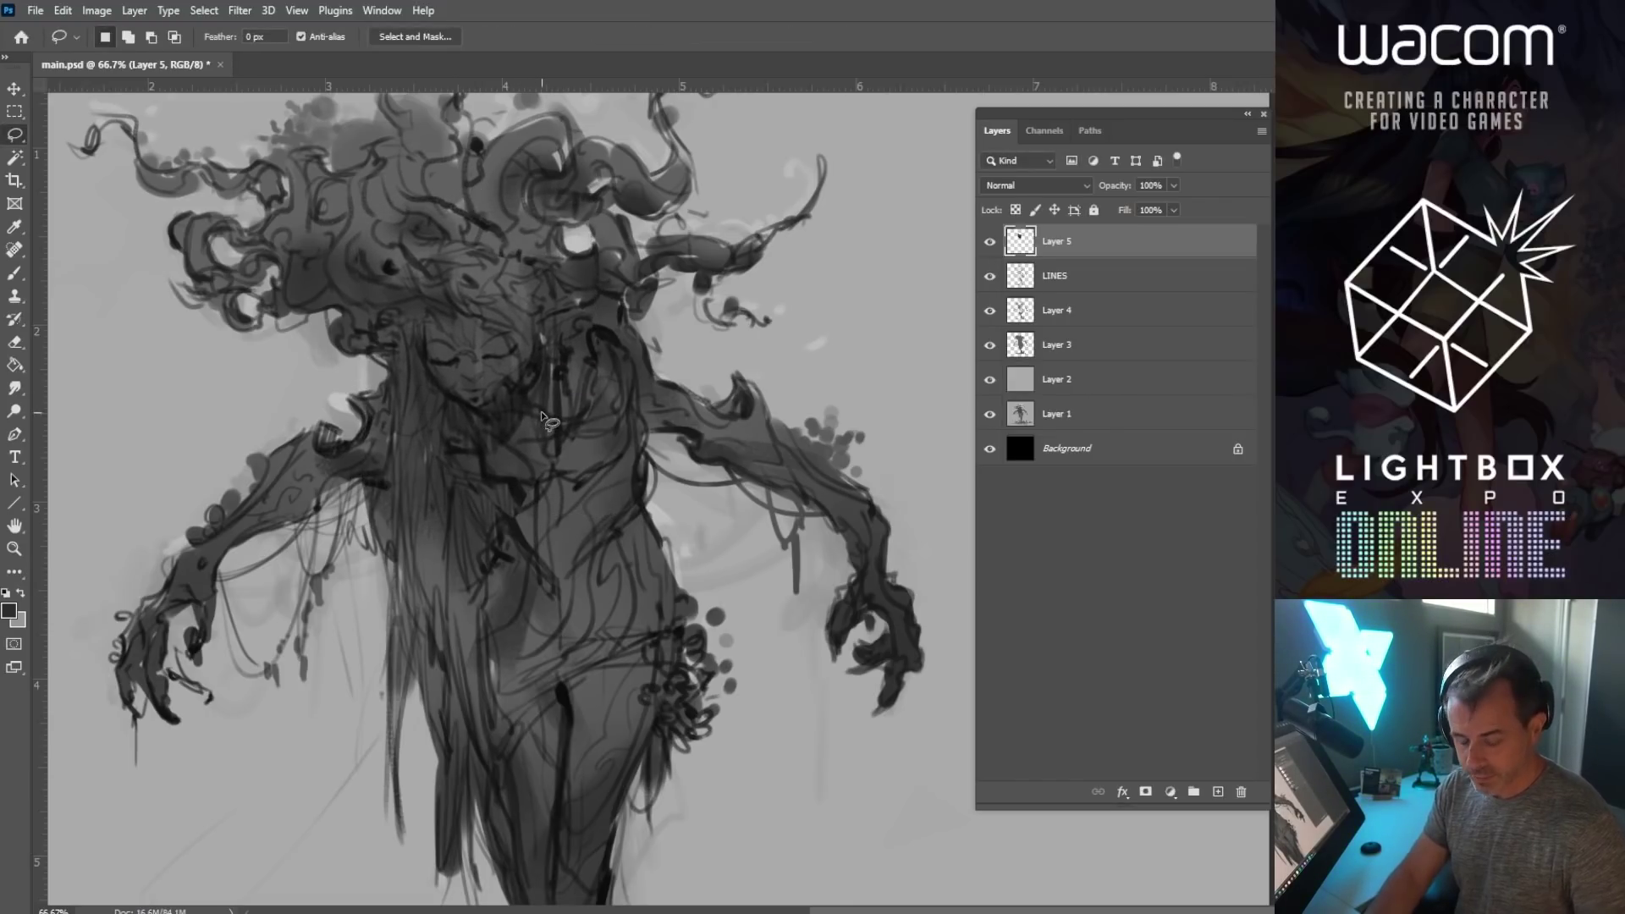
key(e)
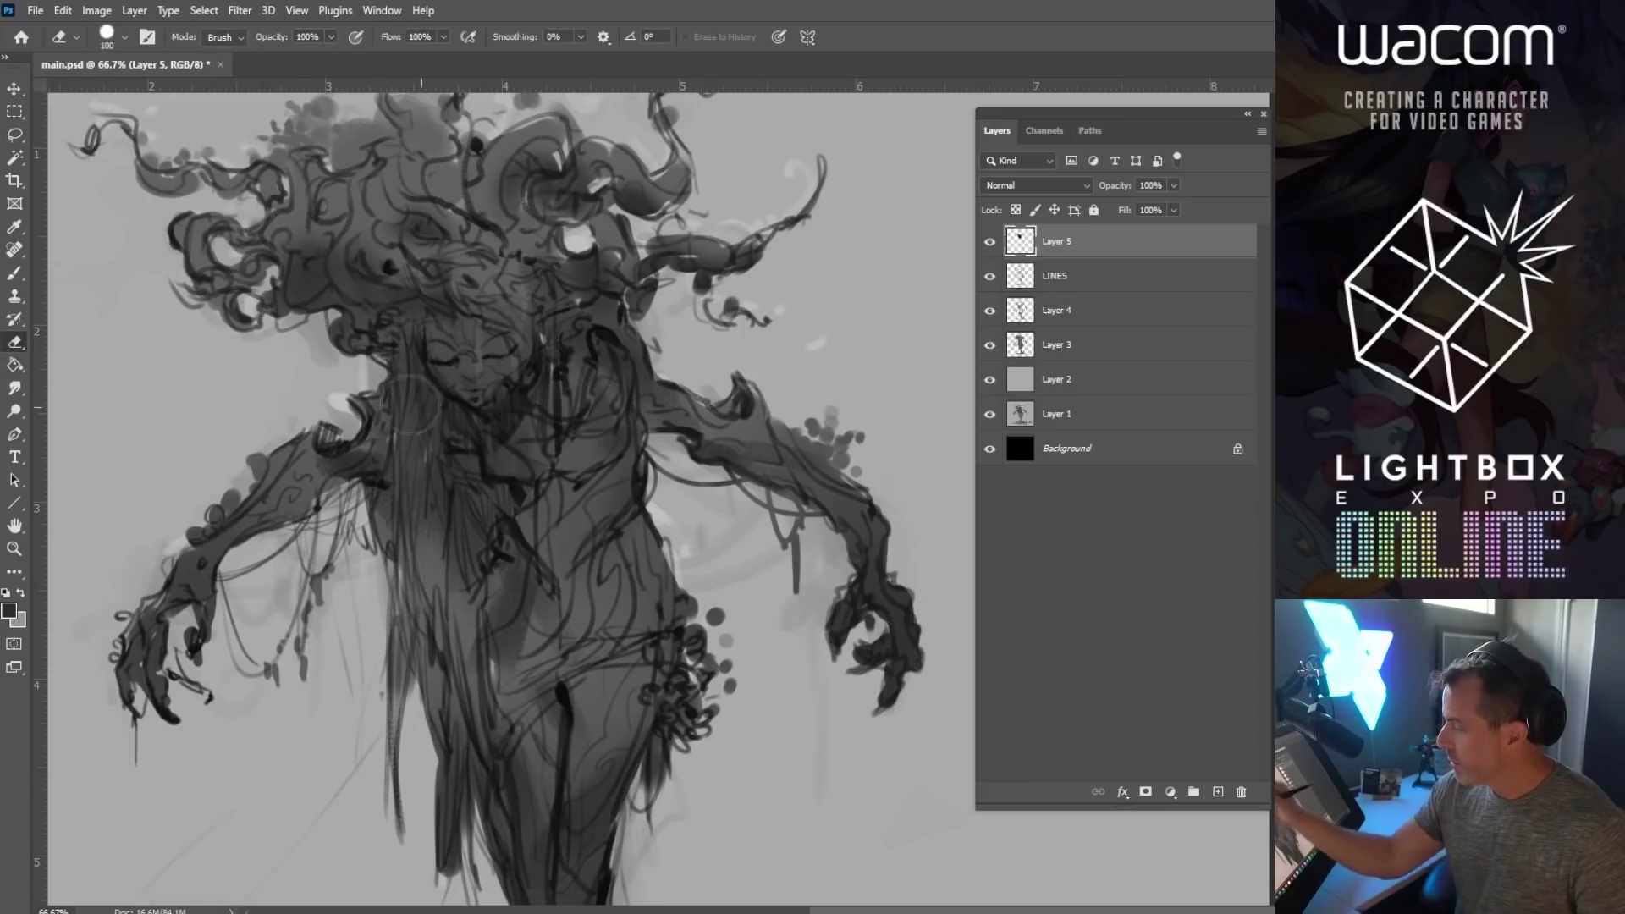
key(bracketleft)
key(bracketleft)
key(bracketleft)
key(bracketleft)
key(bracketleft)
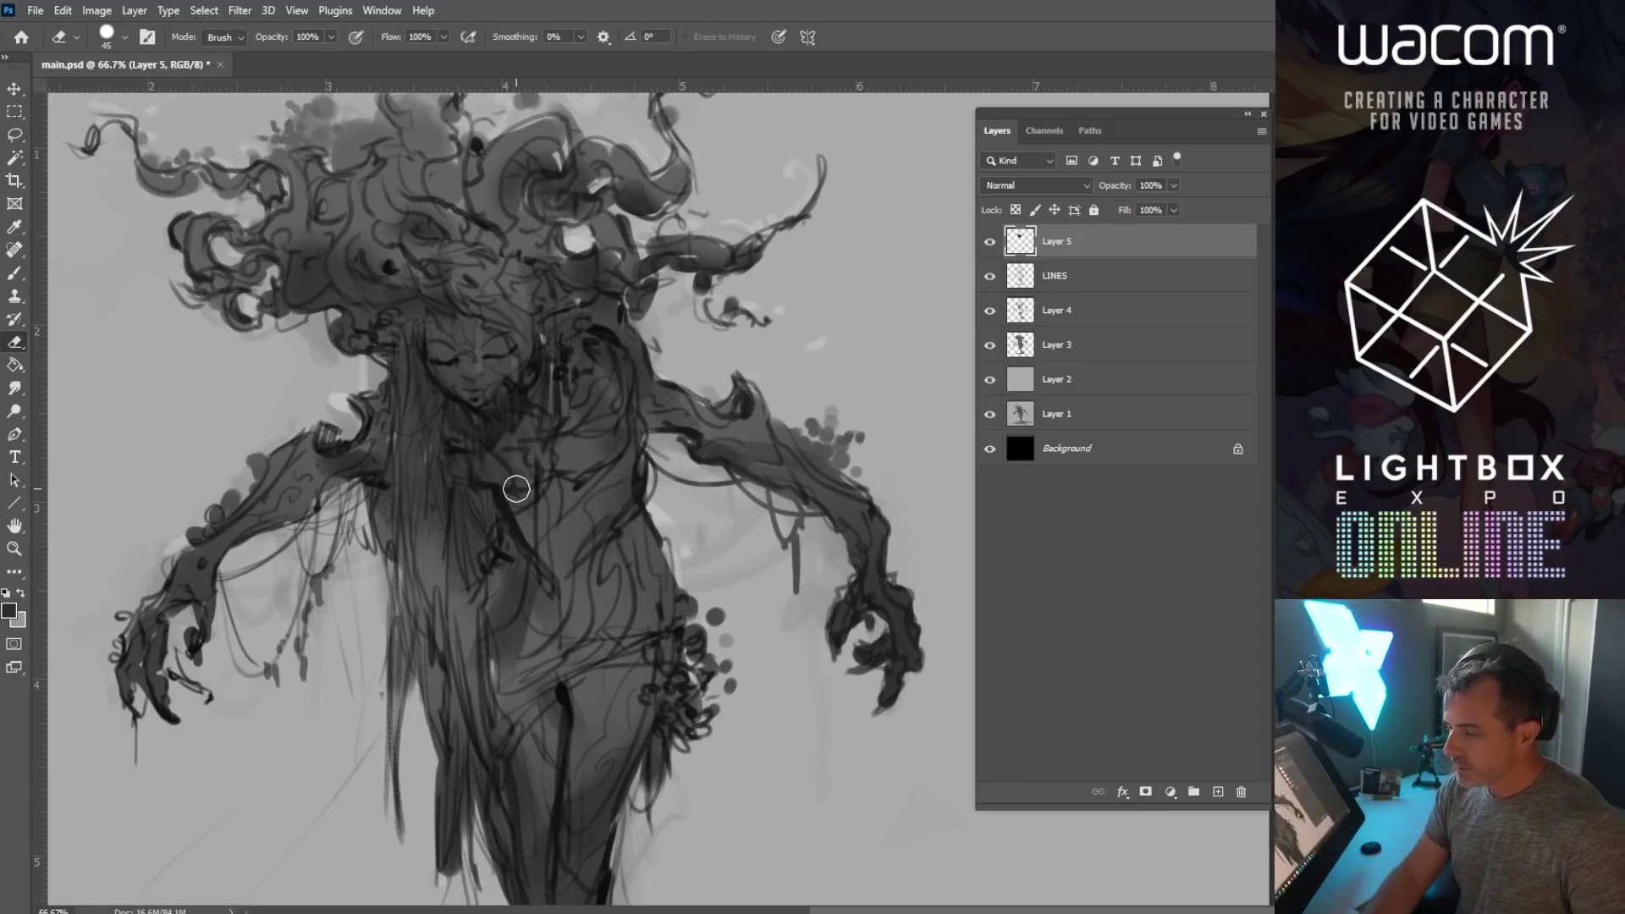
Step: Clear the Layers panel away from the canvas
scroll(508, 474, right, 2)
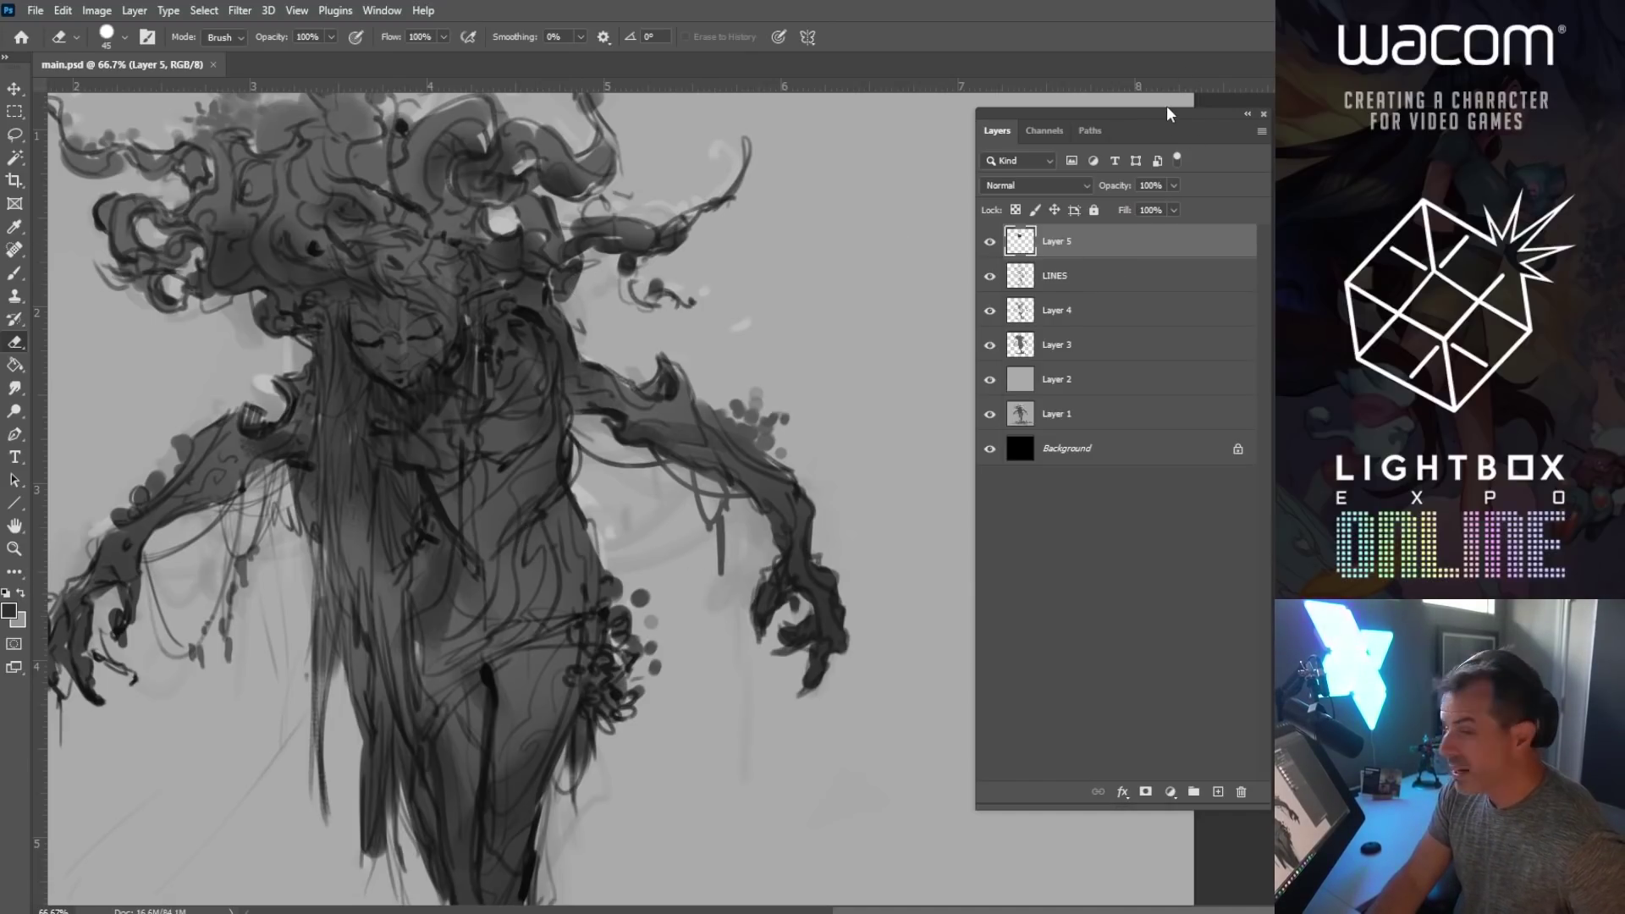
drag(1168, 115, 1269, 127)
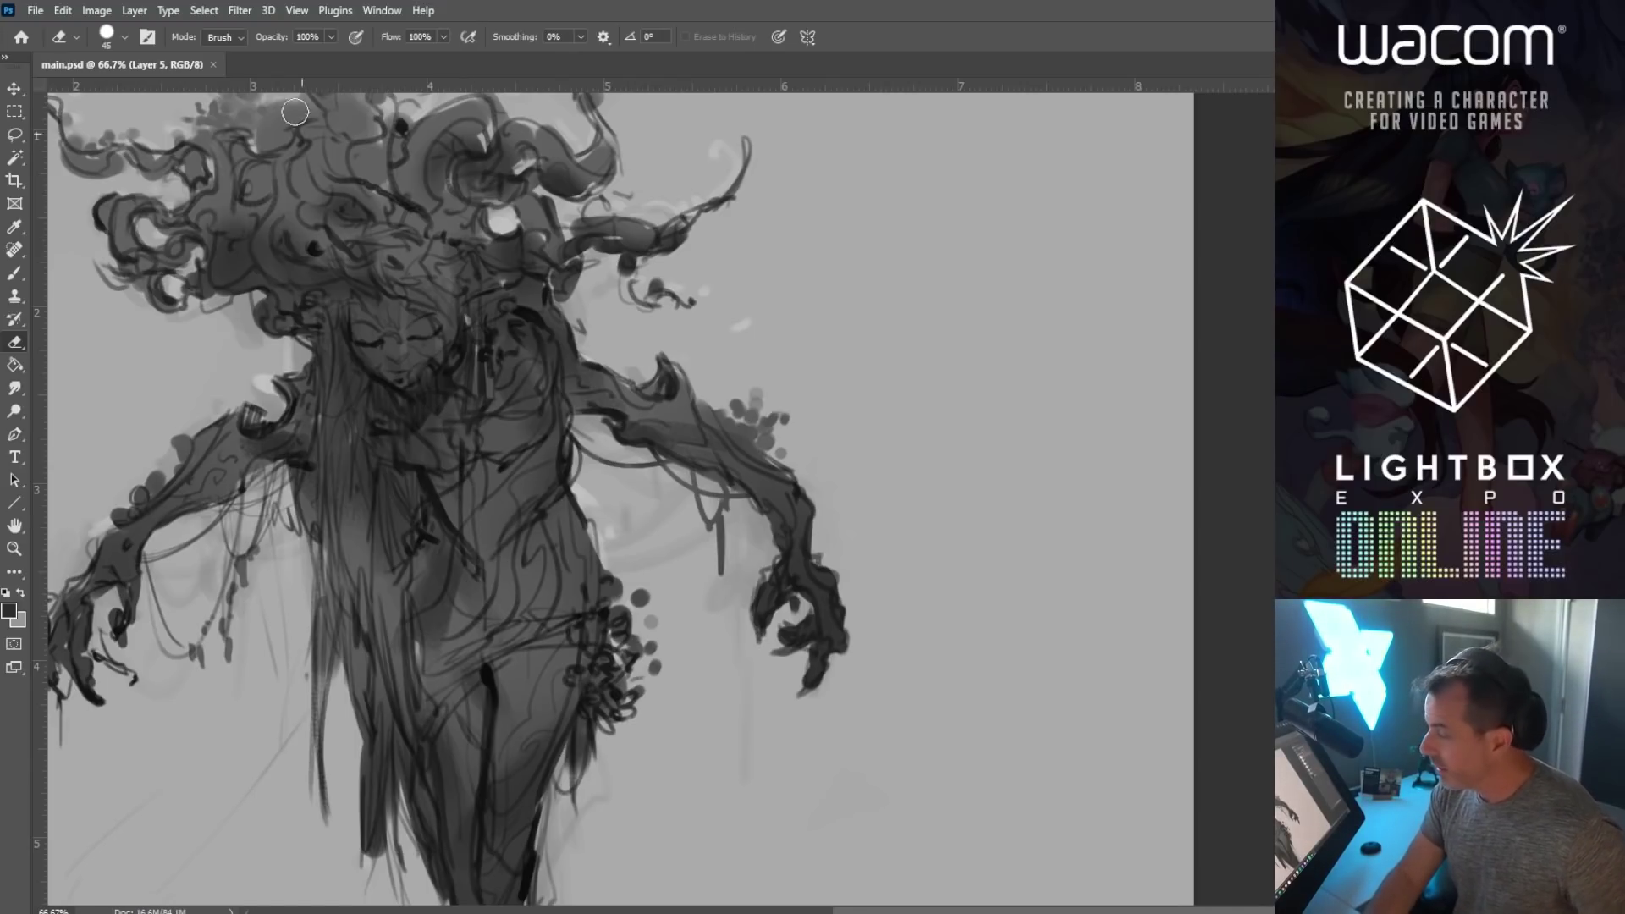
drag(432, 407, 470, 432)
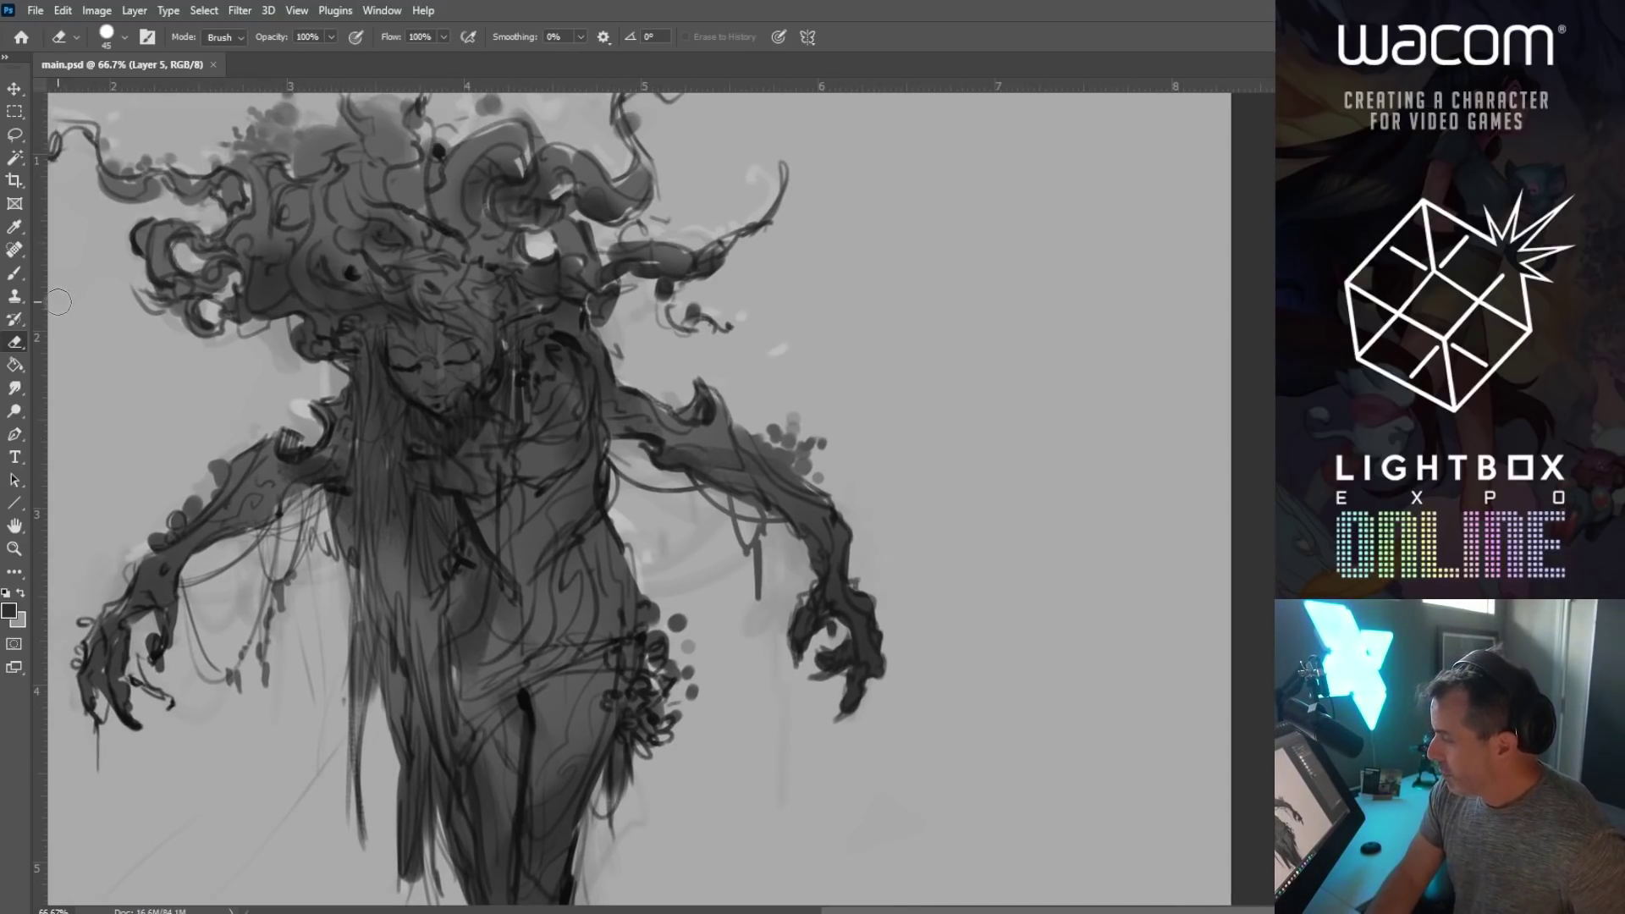
Step: Return to the DG_MAIN brush, add a new layer above the face lines and save the document
click(15, 273)
click(121, 36)
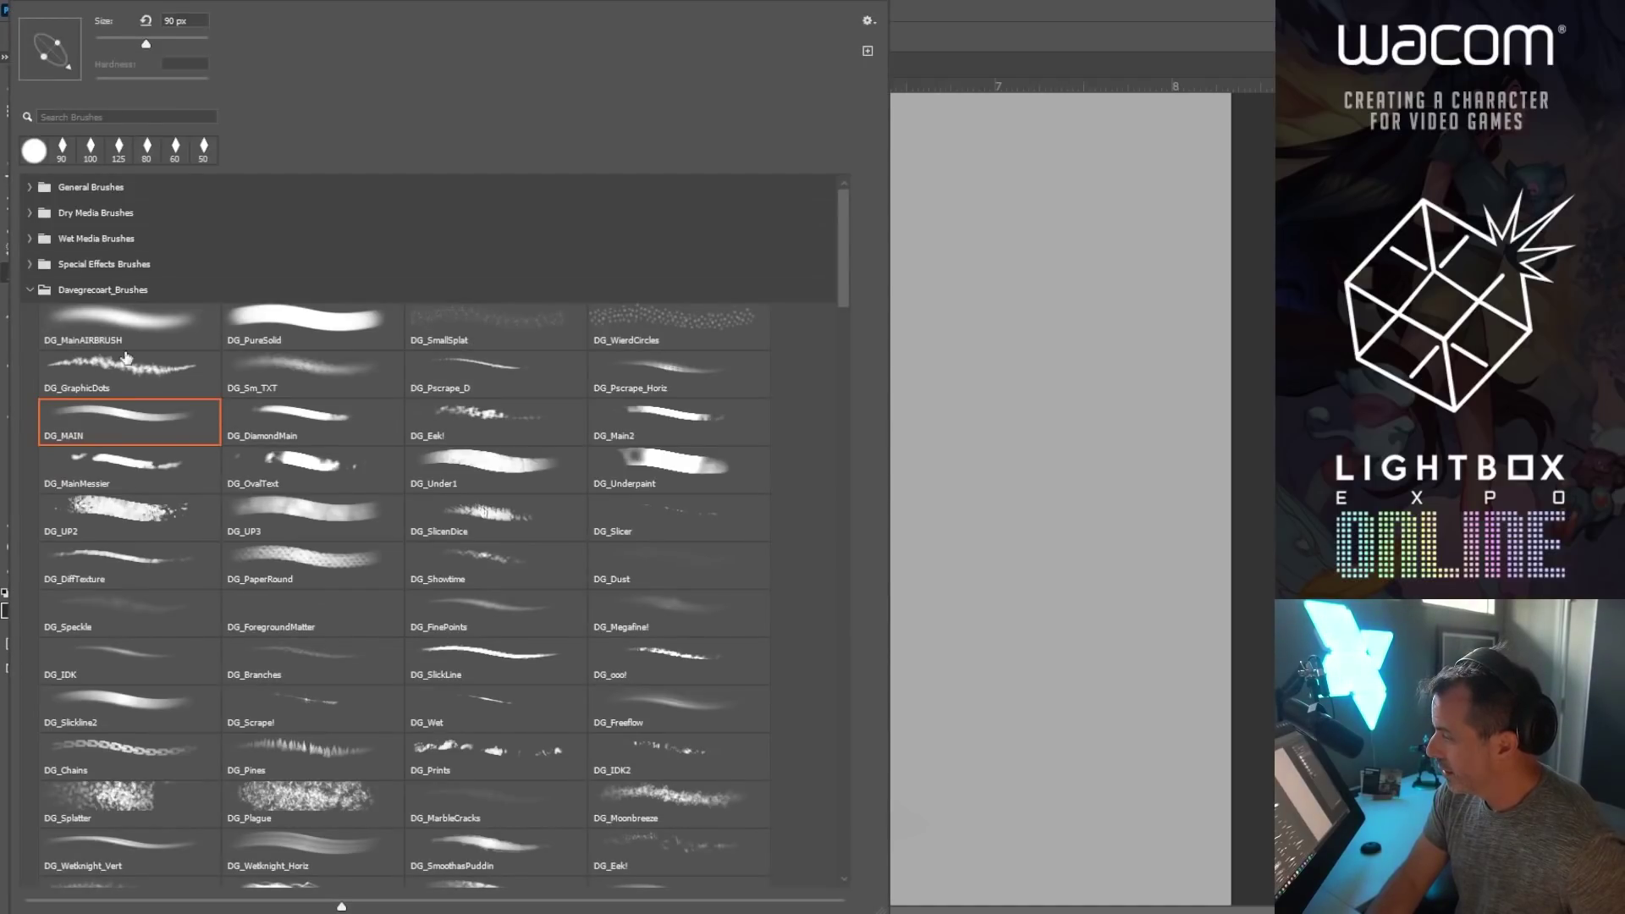
key(Escape)
drag(561, 405, 626, 397)
key(ctrl+shift+alt+n)
key(ctrl+s)
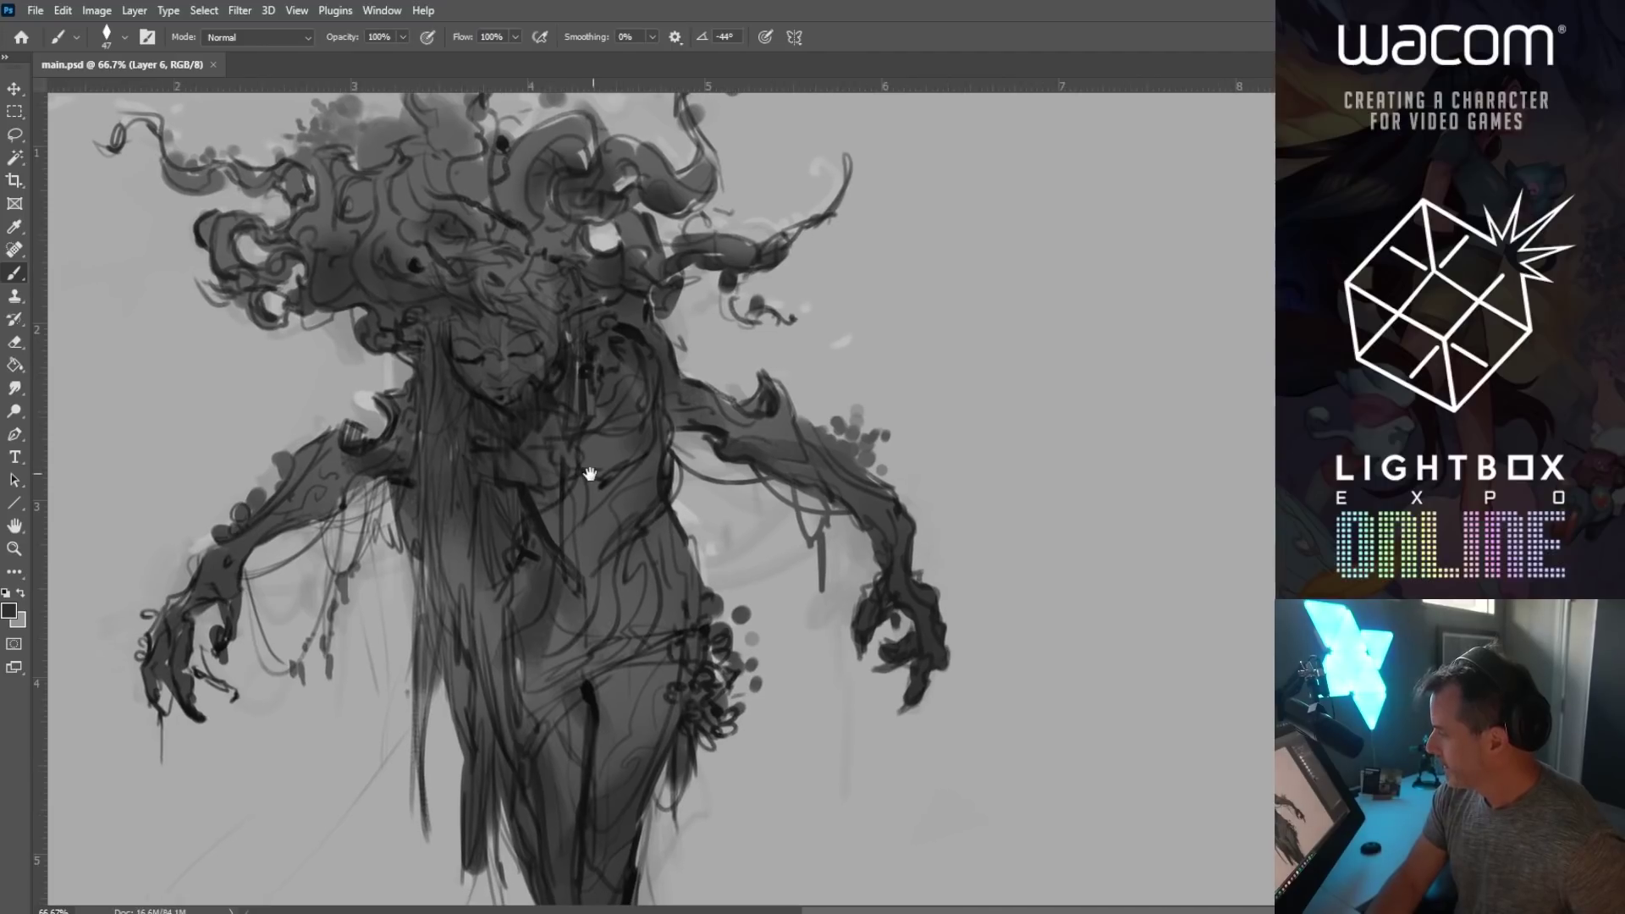
Step: Sample lighter greys and paint light tones on the face's nose, cheeks and forehead, adjusting the brush size
drag(752, 541, 765, 584)
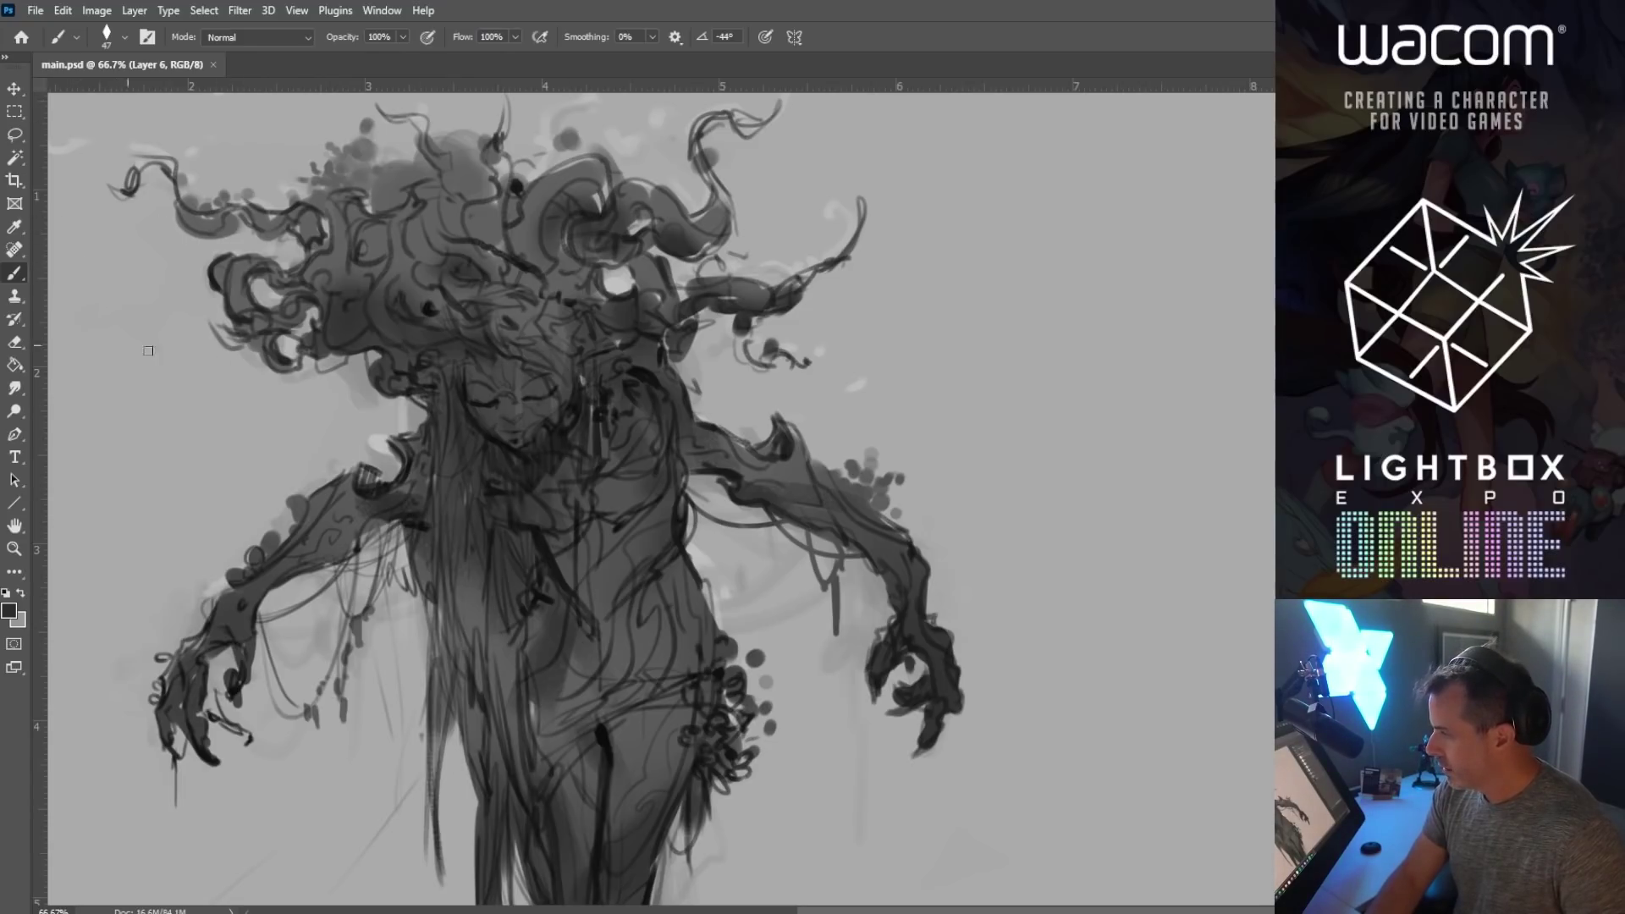
alt+click(154, 151)
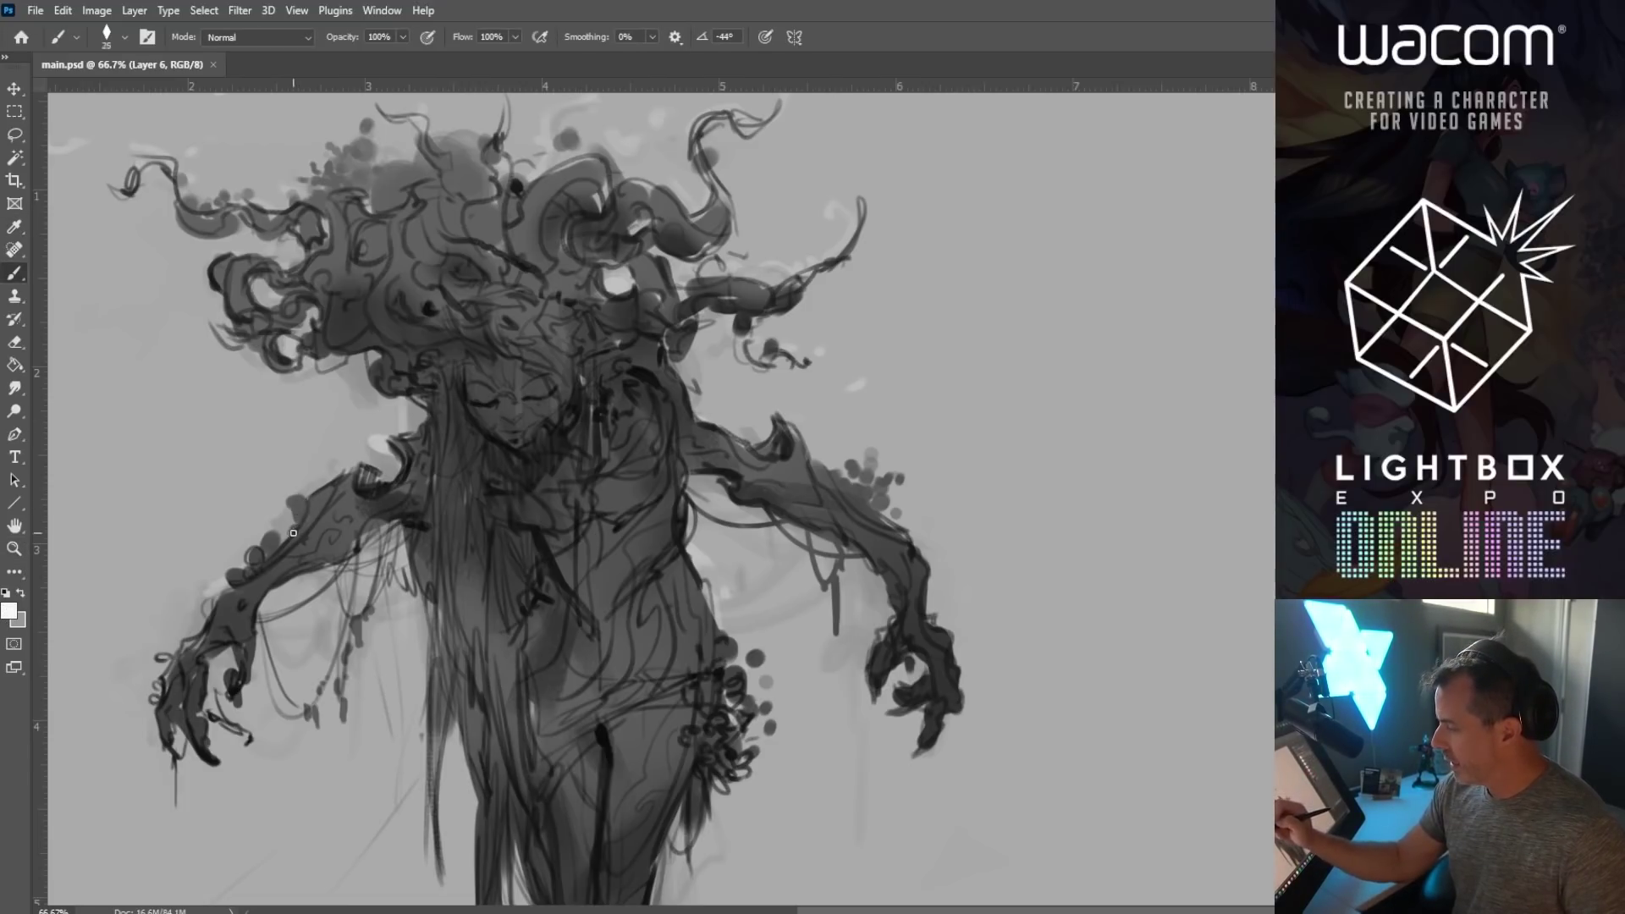
mouse_move(551, 387)
mouse_down()
mouse_move(513, 421)
mouse_move(513, 400)
mouse_up()
key(bracketright)
key(bracketright)
alt+click(507, 374)
alt+click(513, 416)
key(bracketright)
key(bracketleft)
drag(513, 410, 472, 389)
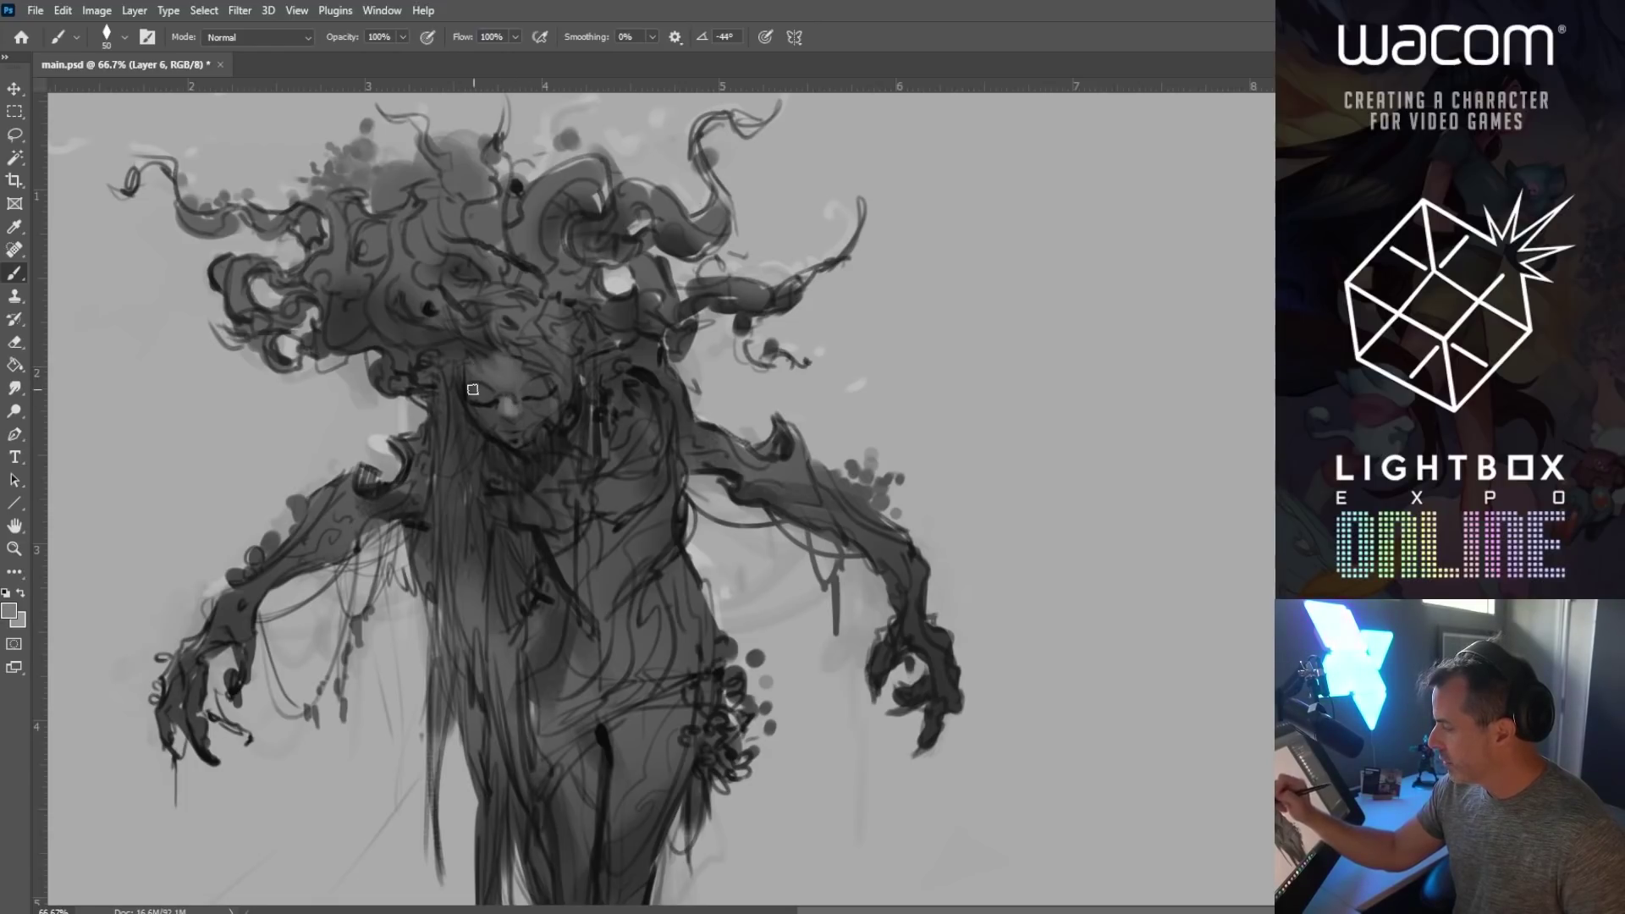
Step: Sample greys and paint lighter tones over the sketch lines on the shoulder beside the face with a brush of about 50 px
key(bracketleft)
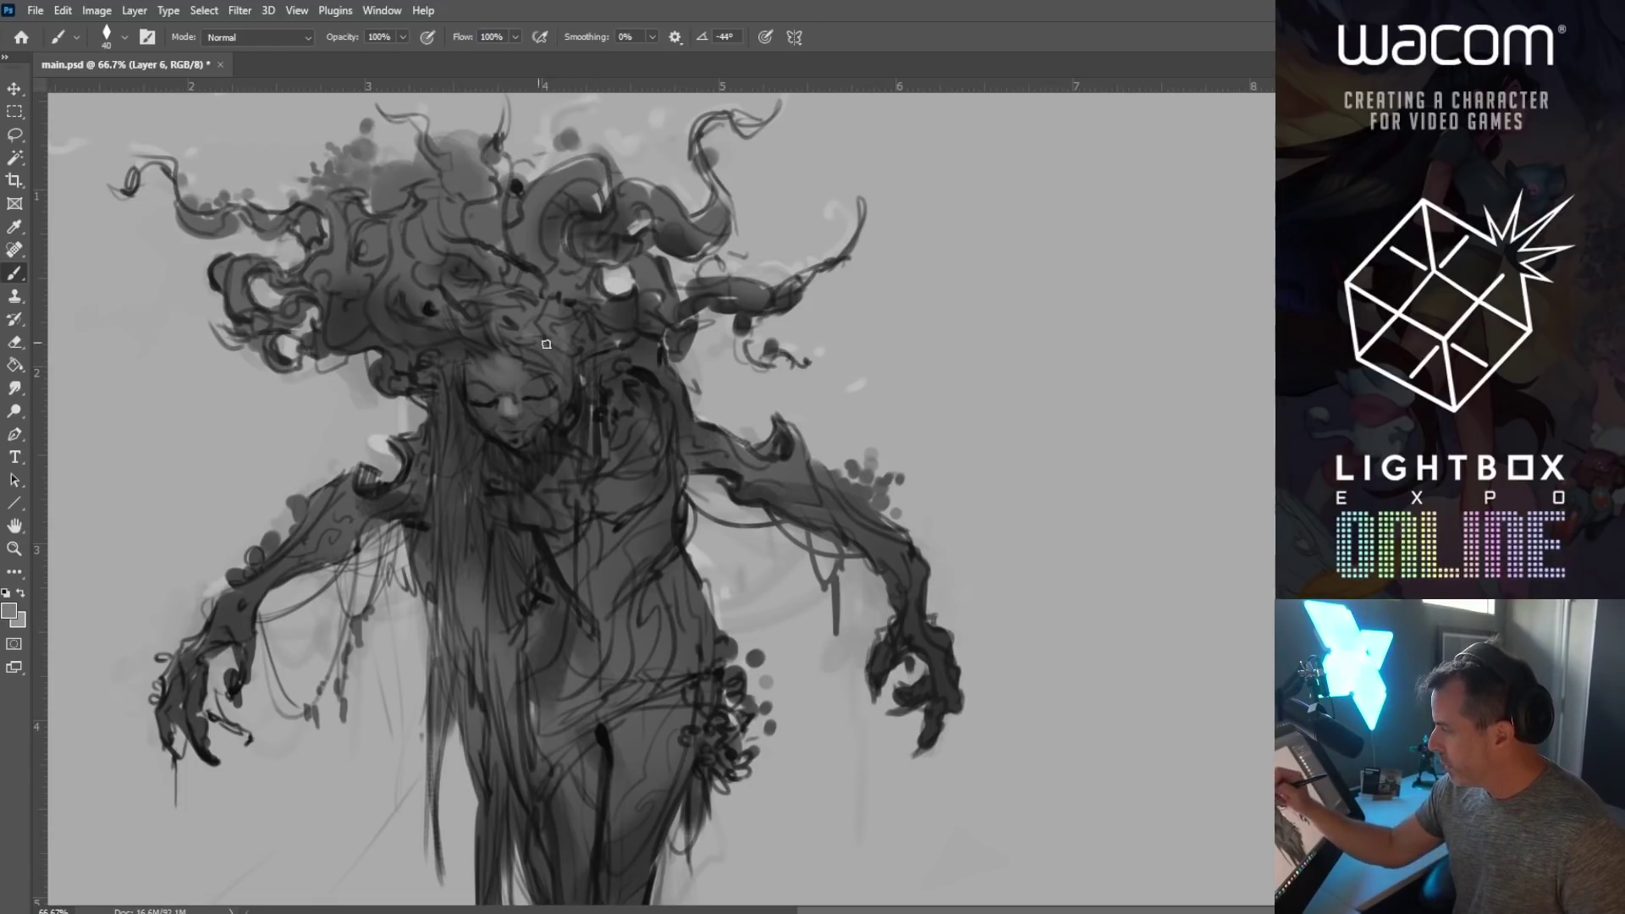
key(bracketright)
mouse_move(652, 389)
mouse_down()
mouse_move(615, 383)
mouse_move(662, 382)
mouse_move(647, 396)
mouse_move(666, 380)
mouse_move(640, 363)
mouse_move(616, 382)
mouse_move(627, 432)
mouse_move(698, 421)
mouse_move(659, 403)
mouse_move(678, 406)
mouse_move(656, 416)
mouse_move(623, 373)
mouse_move(646, 387)
mouse_move(640, 411)
mouse_move(643, 353)
mouse_move(614, 428)
mouse_move(658, 446)
mouse_move(686, 419)
mouse_move(647, 433)
mouse_up()
key(bracketright)
key(bracketright)
key(bracketright)
key(bracketleft)
key(bracketleft)
key(bracketleft)
alt+click(716, 421)
alt+click(606, 313)
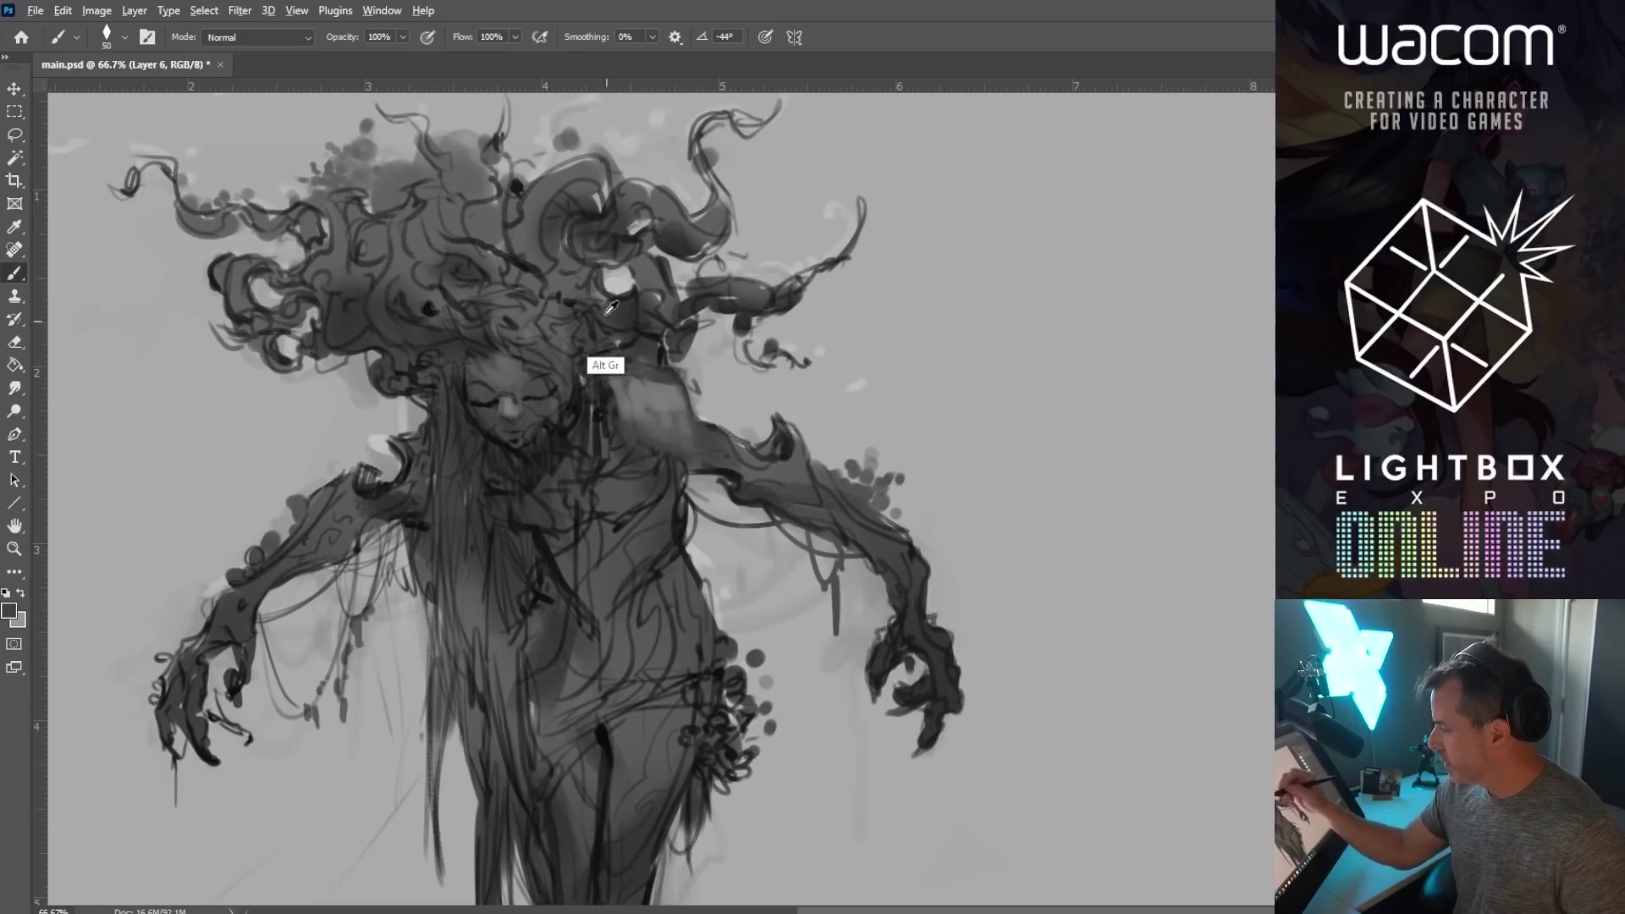
drag(601, 370, 648, 448)
Step: Paint a sampled lighter grey over the upper chest below that shoulder with a brush of about 60 px
alt+click(672, 456)
key(bracketleft)
key(bracketright)
key(bracketright)
key(bracketright)
drag(620, 453, 643, 482)
key(bracketright)
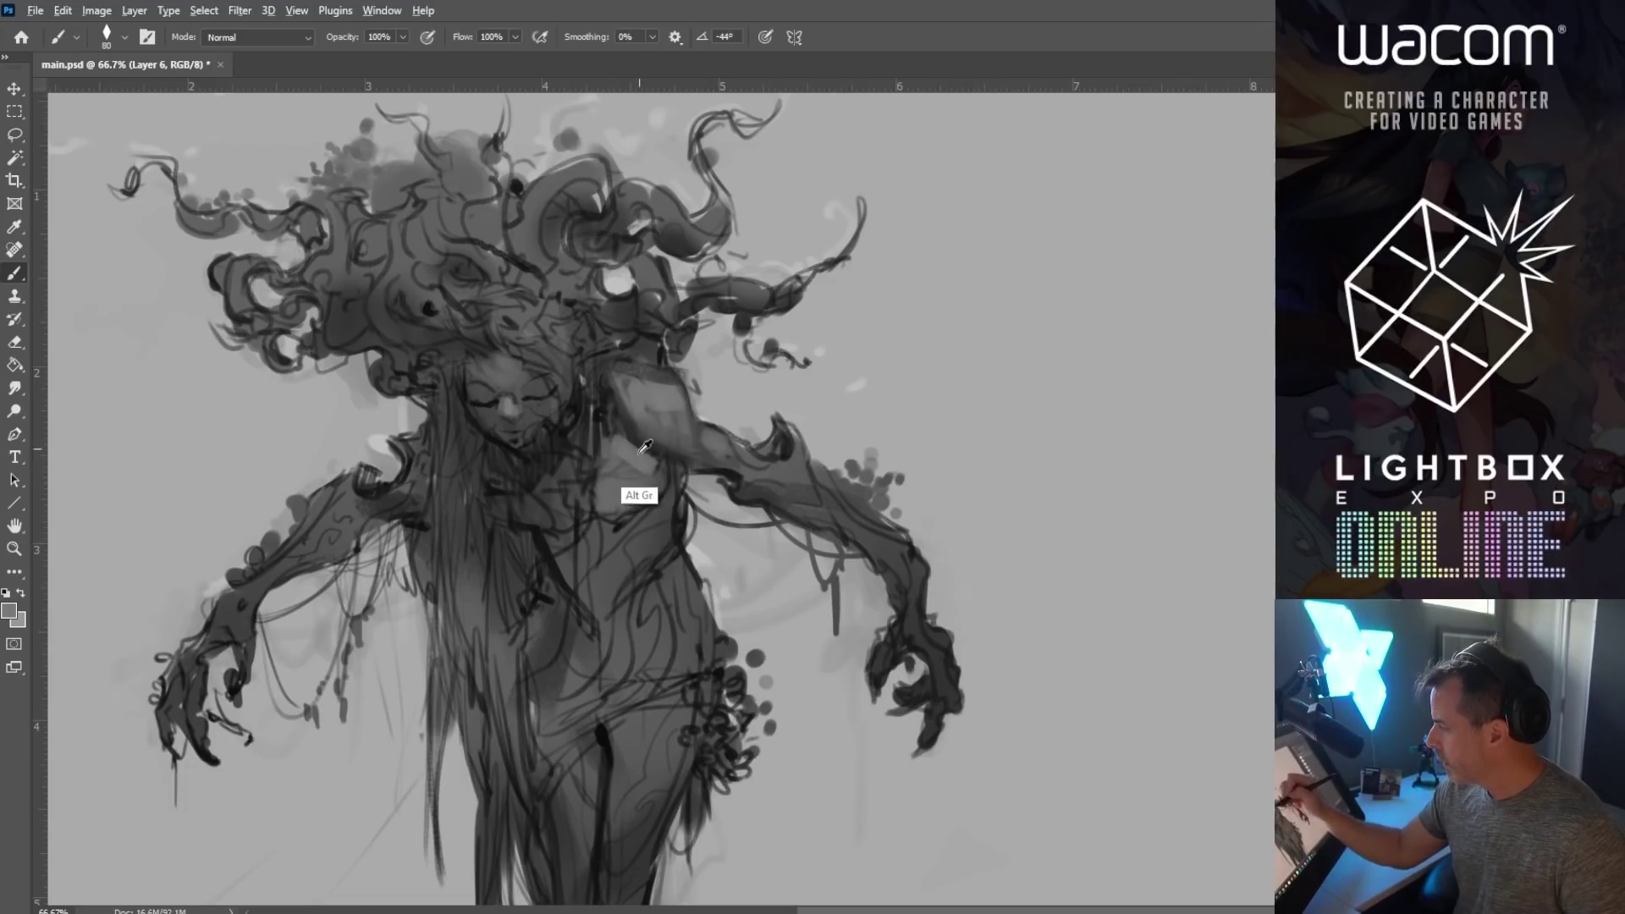
key(bracketleft)
key(bracketleft)
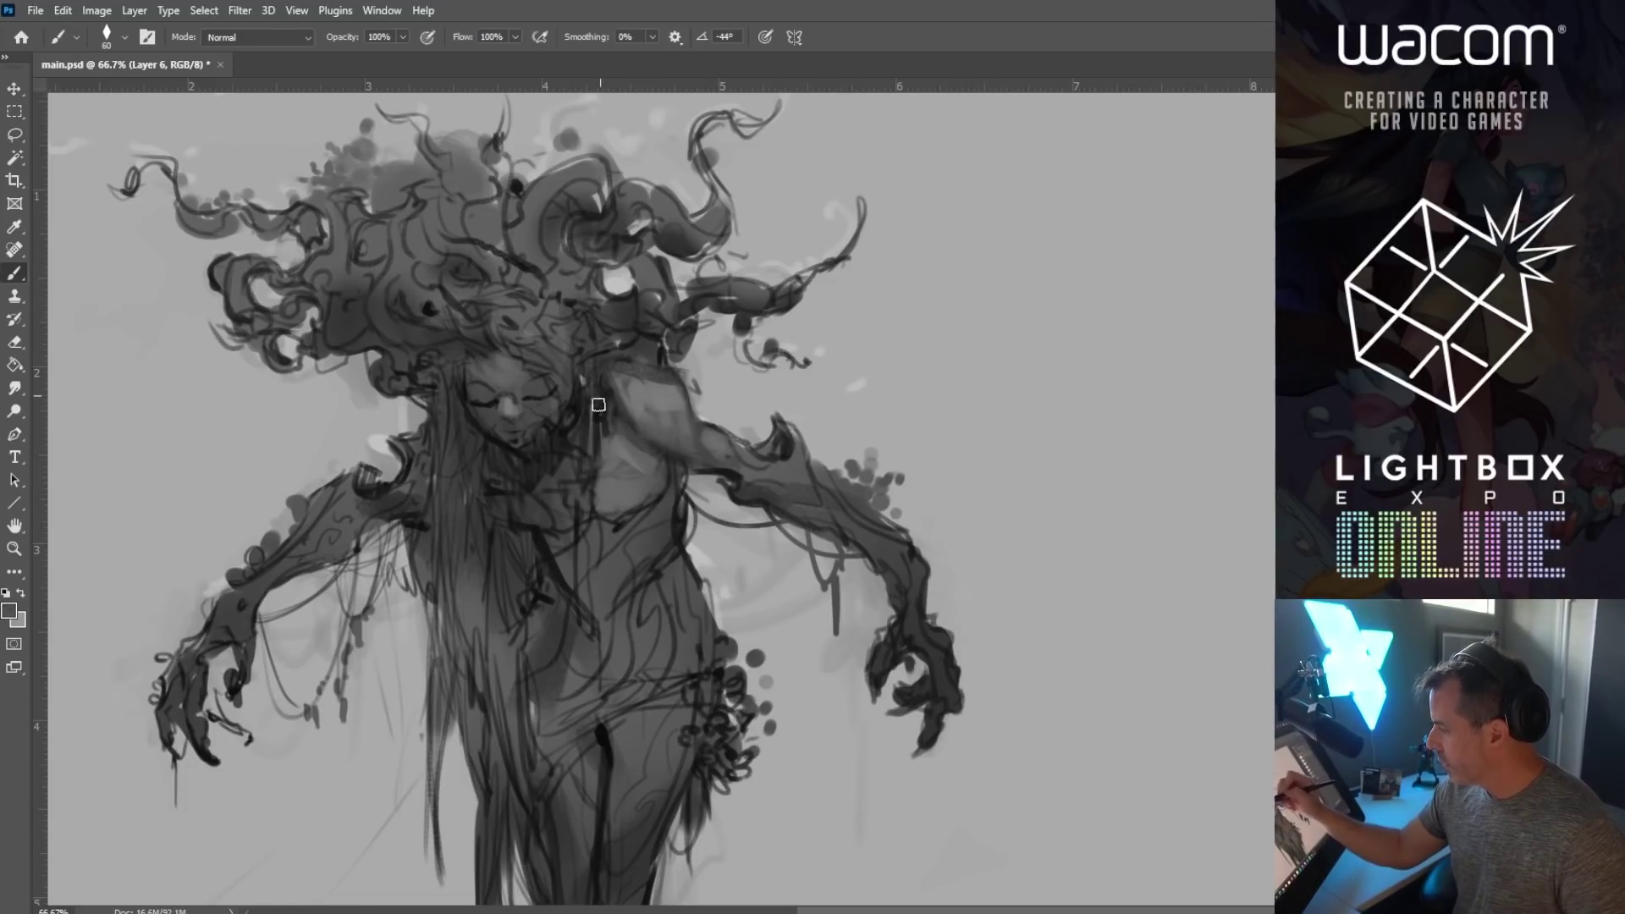
Step: Block in a long grey hair strand hanging from beside the face down to the hips, using progressively smaller brush sizes
alt+click(633, 474)
key(bracketleft)
key(bracketleft)
drag(589, 373, 589, 560)
mouse_move(586, 423)
mouse_down()
mouse_move(592, 572)
mouse_move(584, 555)
mouse_up()
mouse_move(573, 335)
mouse_down()
mouse_move(570, 462)
mouse_move(605, 688)
mouse_up()
key(bracketleft)
drag(596, 430, 604, 607)
drag(590, 339, 593, 432)
drag(590, 368, 589, 427)
drag(600, 617, 603, 711)
Step: Define the hanging strand with sampled greys from face level to the hips and join its upper end to the crown of hair
key(bracketleft)
alt+click(563, 403)
key(bracketleft)
drag(563, 410, 576, 608)
drag(582, 525, 603, 754)
key(bracketright)
drag(593, 347, 604, 766)
drag(614, 706, 618, 755)
key(bracketright)
alt+click(594, 463)
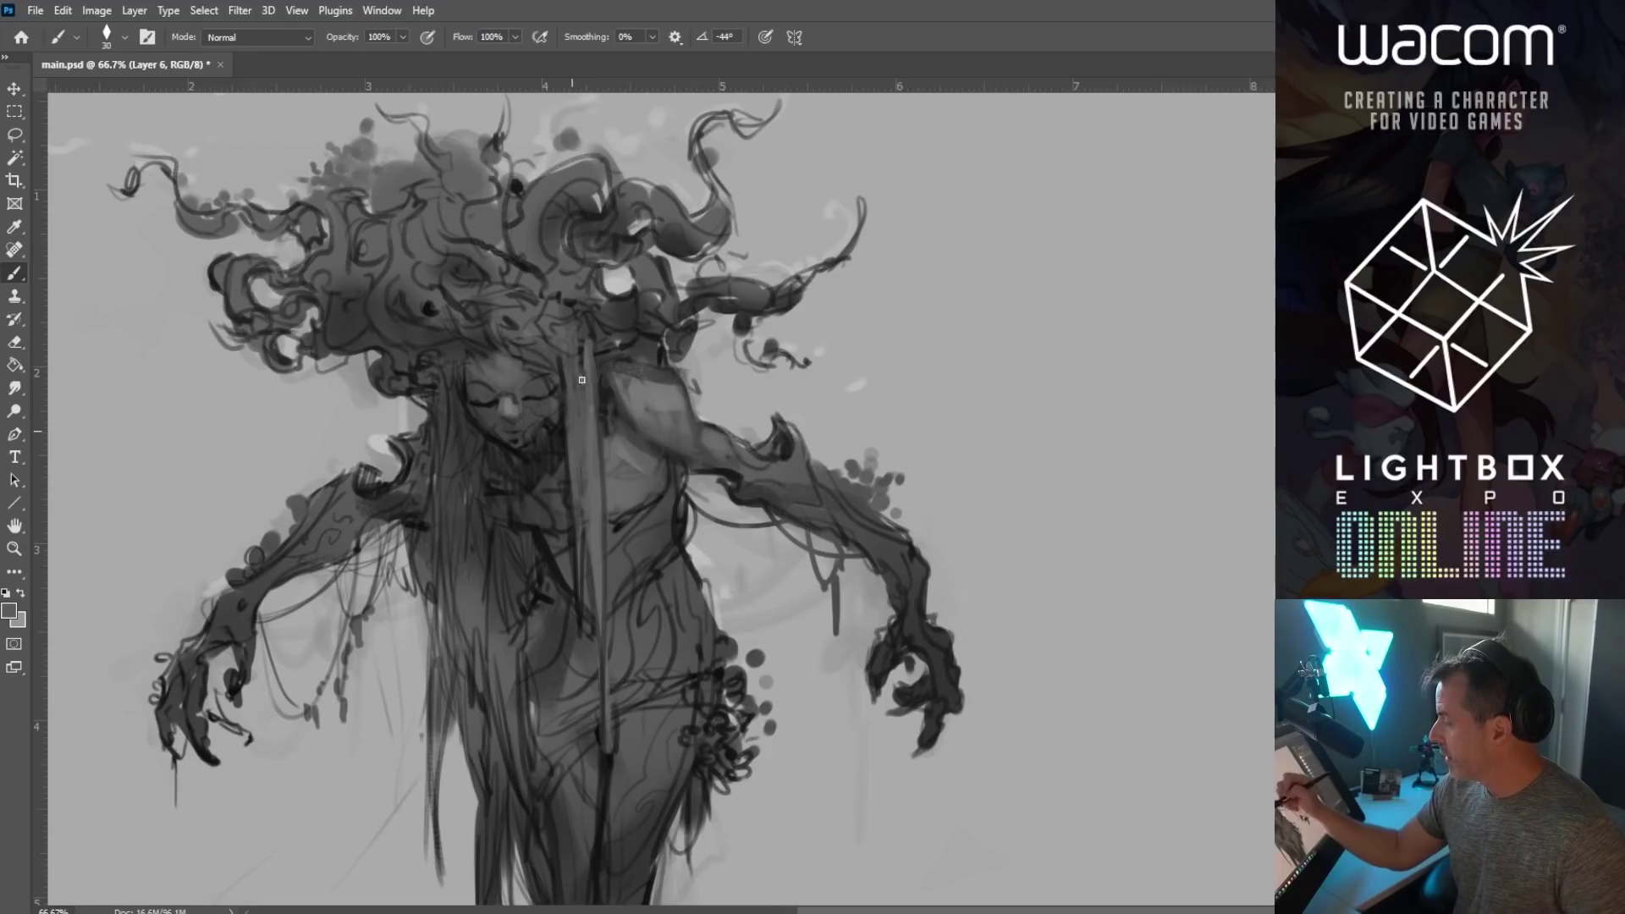
drag(549, 330, 564, 306)
key(bracketright)
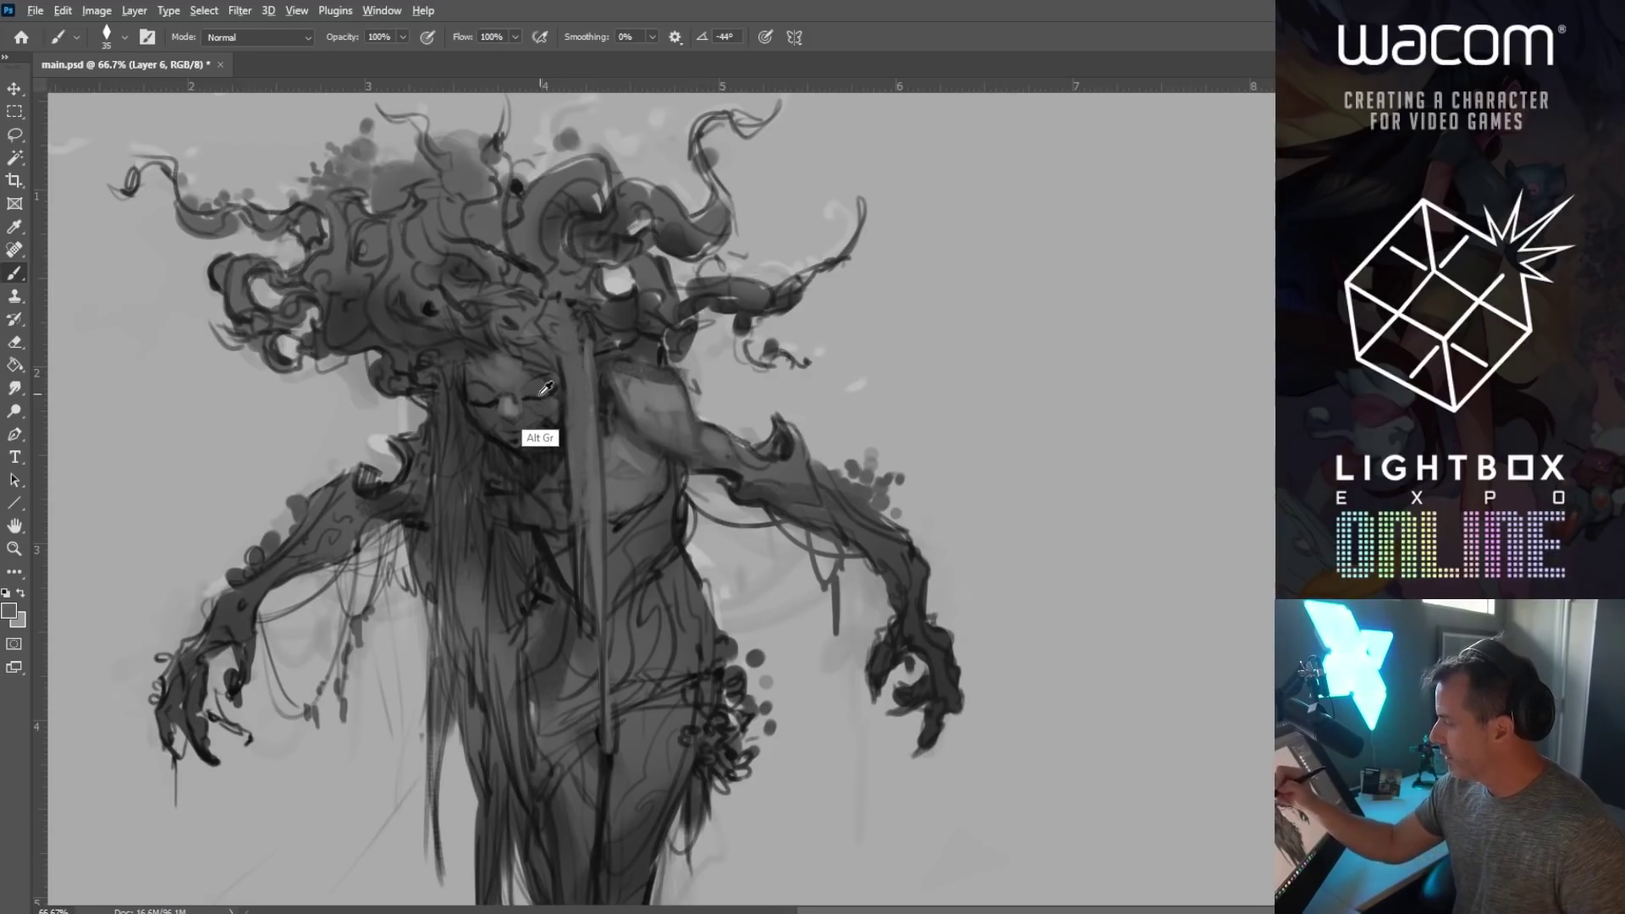
Step: Darken the shadowed side of the face and forehead with sampled greys and touch up the adjoining hair strand
alt+click(531, 385)
mouse_move(530, 385)
mouse_down()
mouse_move(481, 351)
mouse_move(538, 409)
mouse_up()
mouse_move(505, 349)
mouse_down()
mouse_move(525, 396)
mouse_move(557, 410)
mouse_move(555, 326)
mouse_up()
key(bracketright)
key(bracketright)
key(bracketleft)
key(bracketleft)
key(bracketleft)
key(bracketleft)
alt+click(584, 474)
mouse_move(565, 433)
mouse_down()
mouse_move(560, 346)
mouse_move(570, 484)
mouse_move(593, 338)
mouse_move(601, 485)
mouse_up()
key(bracketleft)
alt+click(607, 396)
key(bracketright)
key(bracketright)
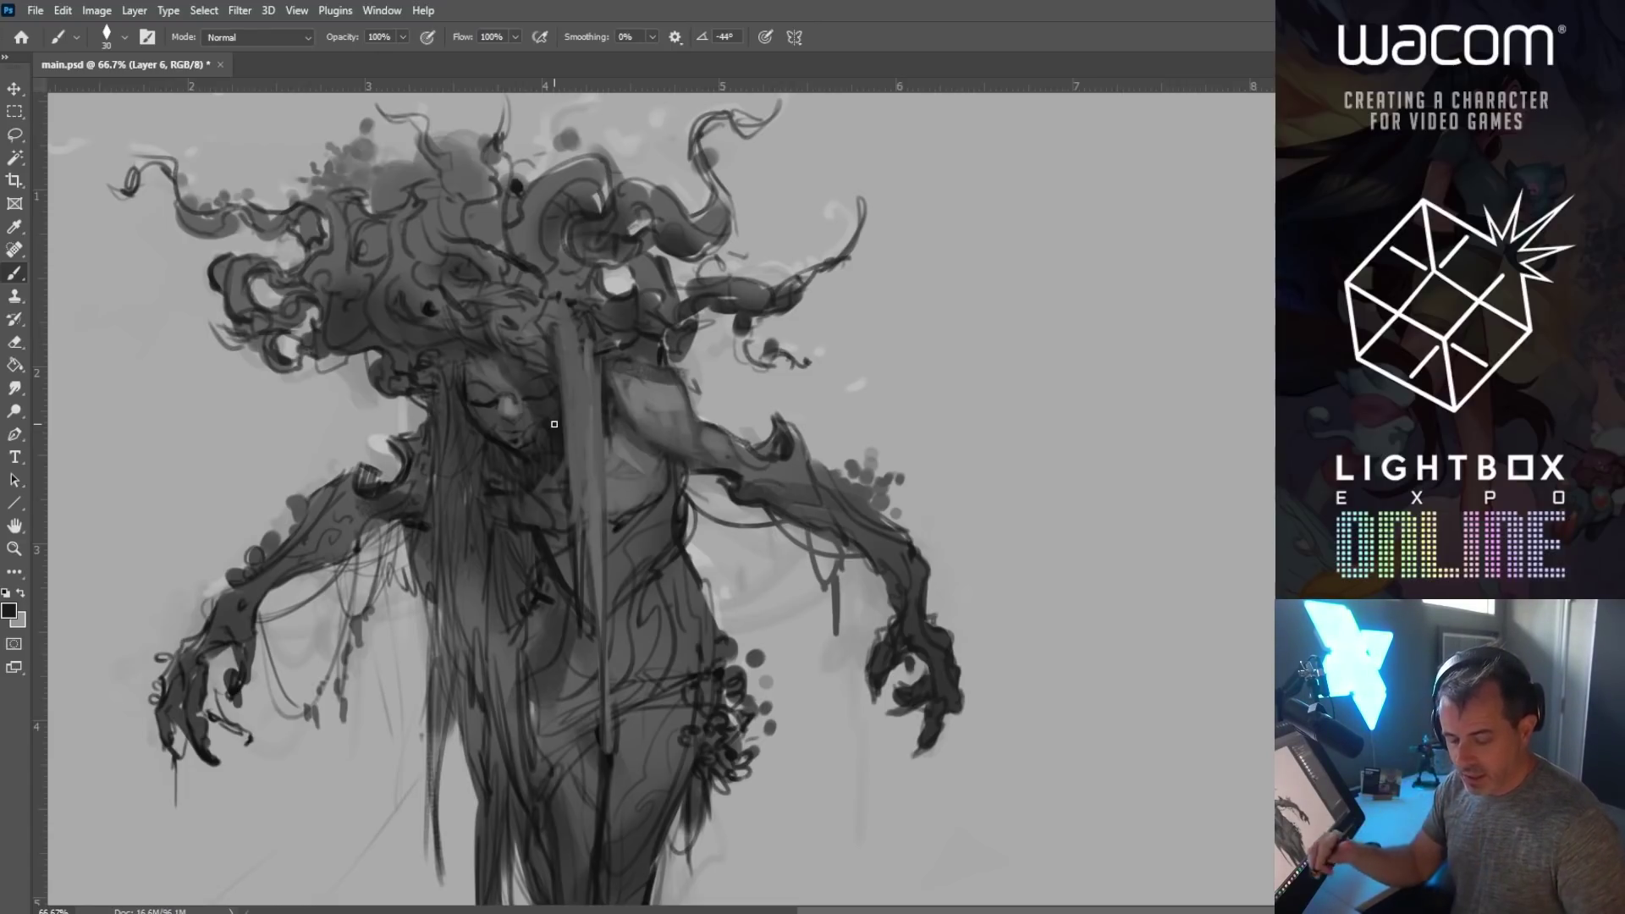
Step: Paint near-black shadows beneath the chin and across the neck, varying the brush between about 20 and 40 px
key(alt)
key(bracketleft)
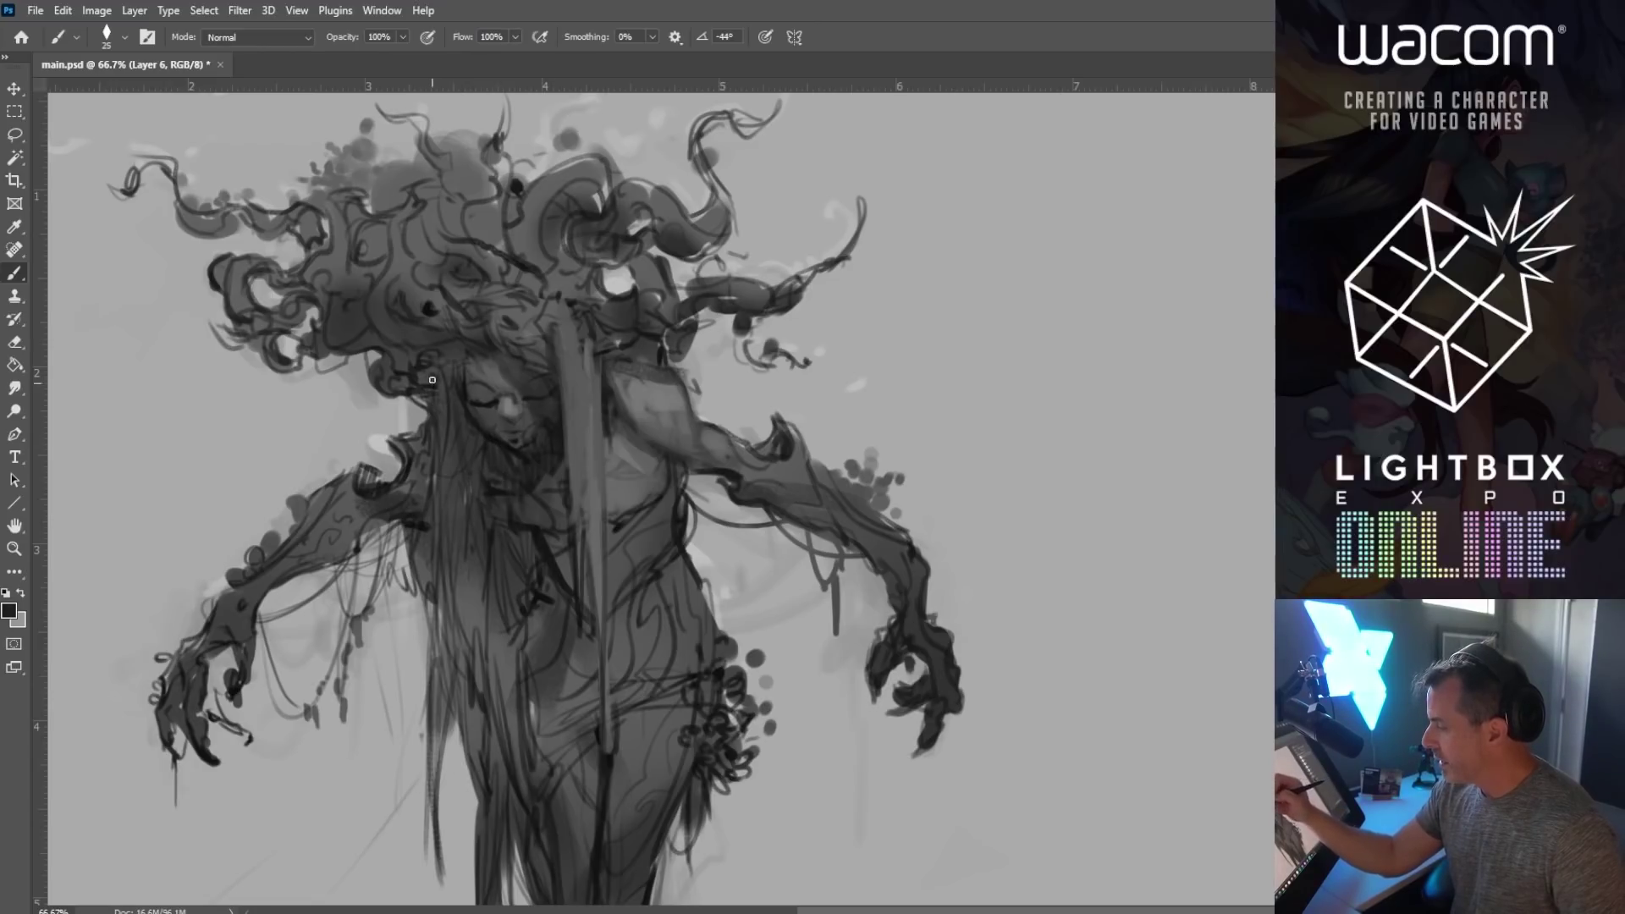
key(bracketleft)
alt+click(478, 413)
key(bracketright)
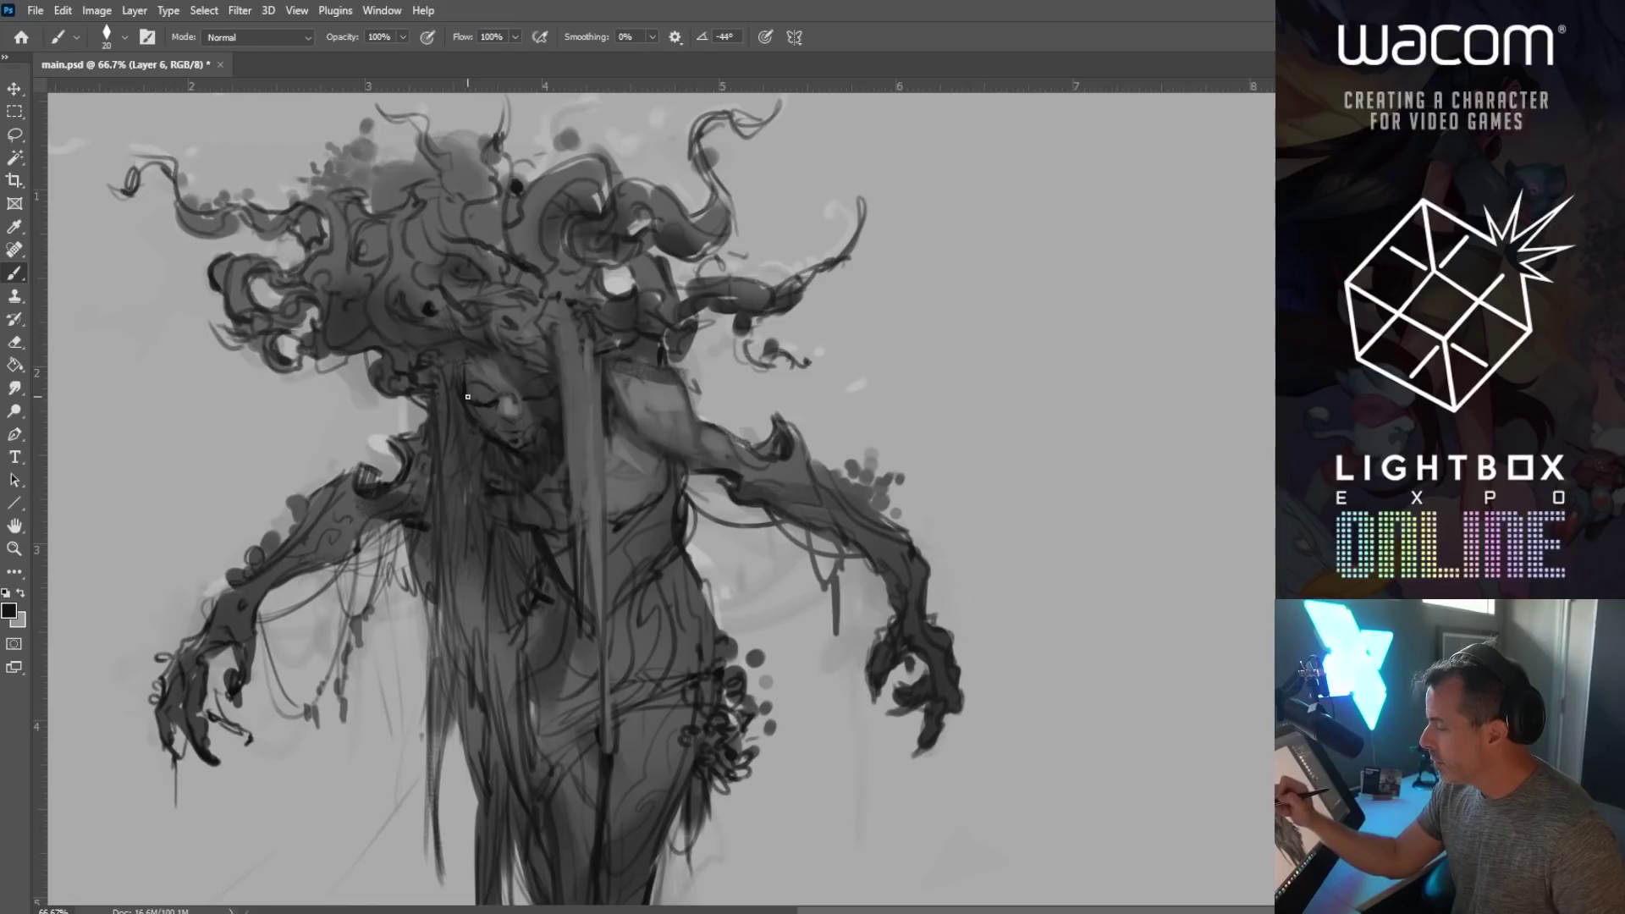
key(bracketright)
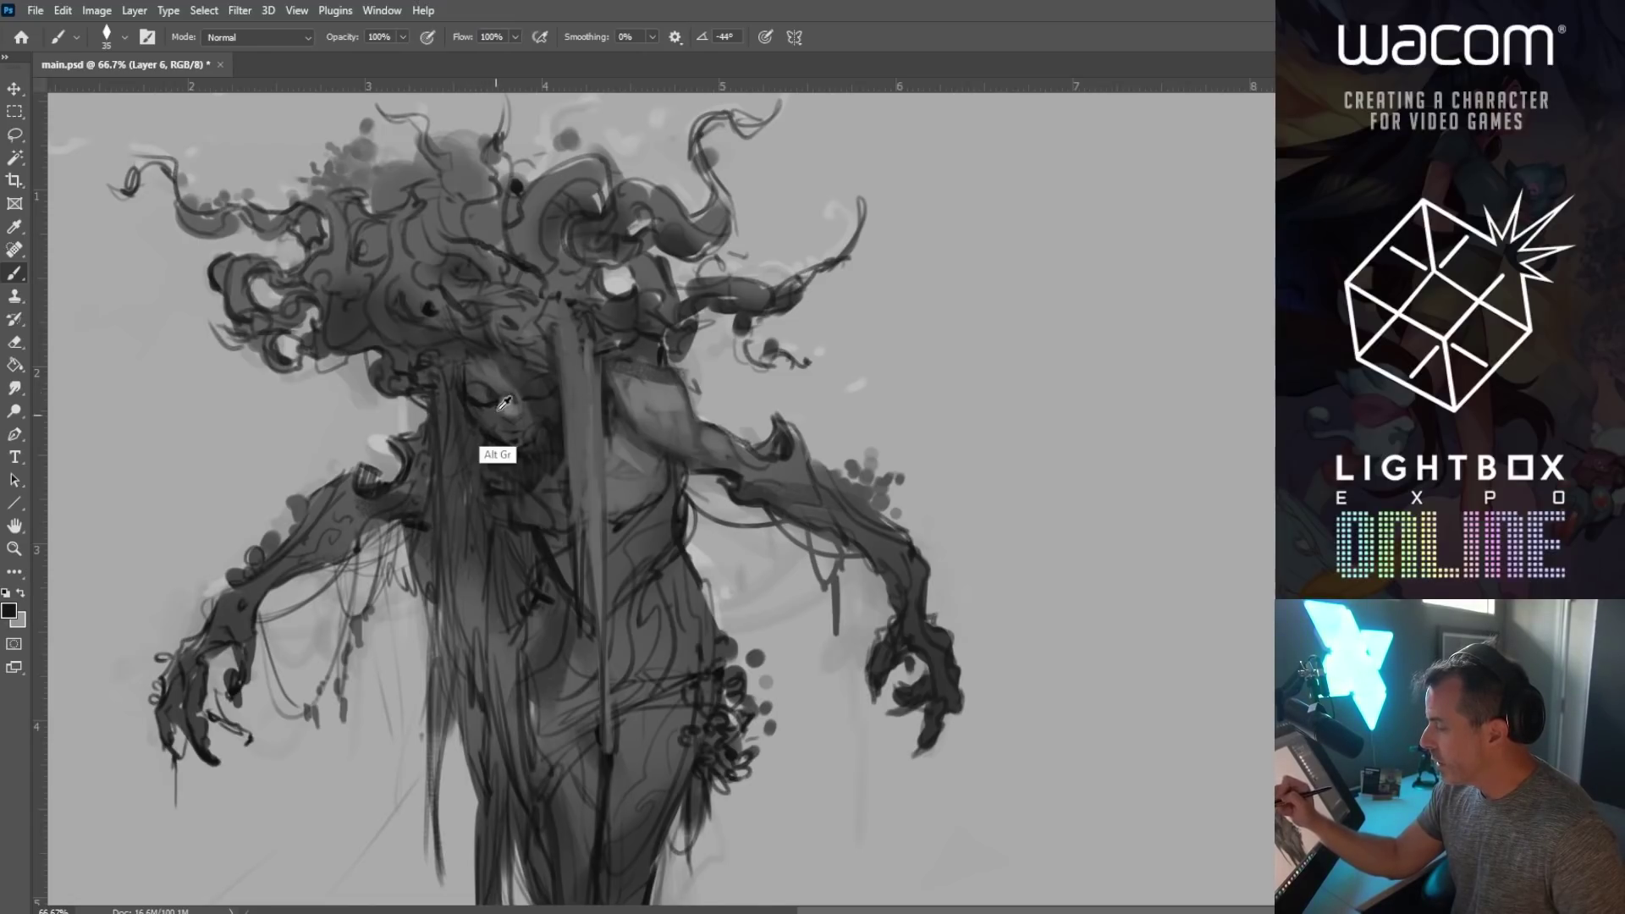
key(bracketleft)
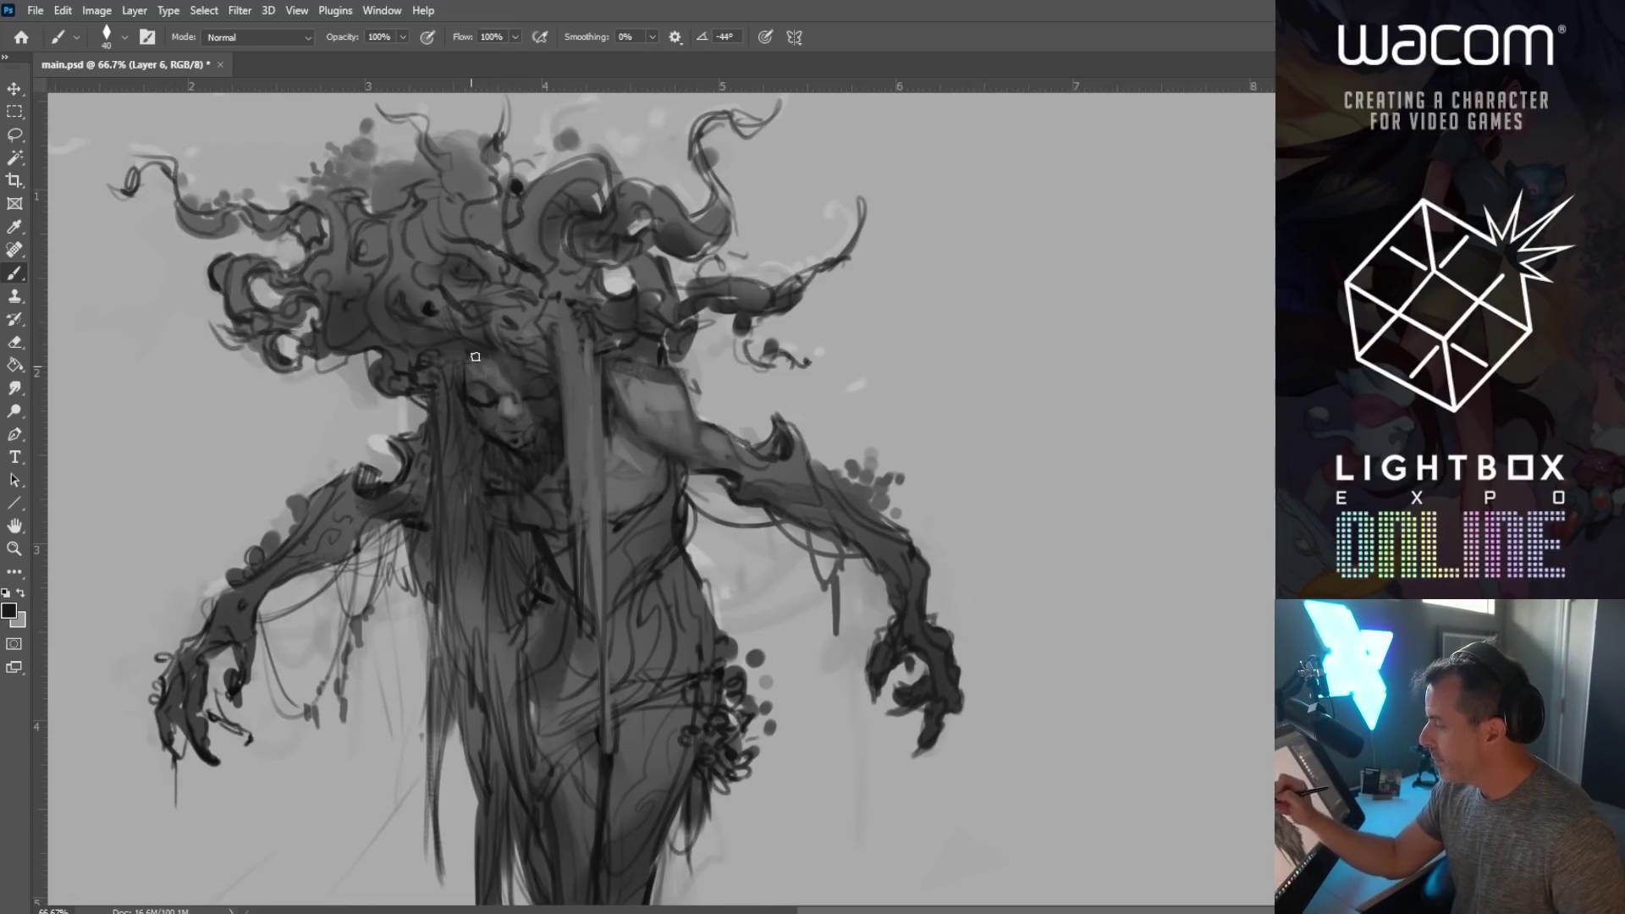
drag(495, 443, 504, 486)
drag(485, 455, 487, 491)
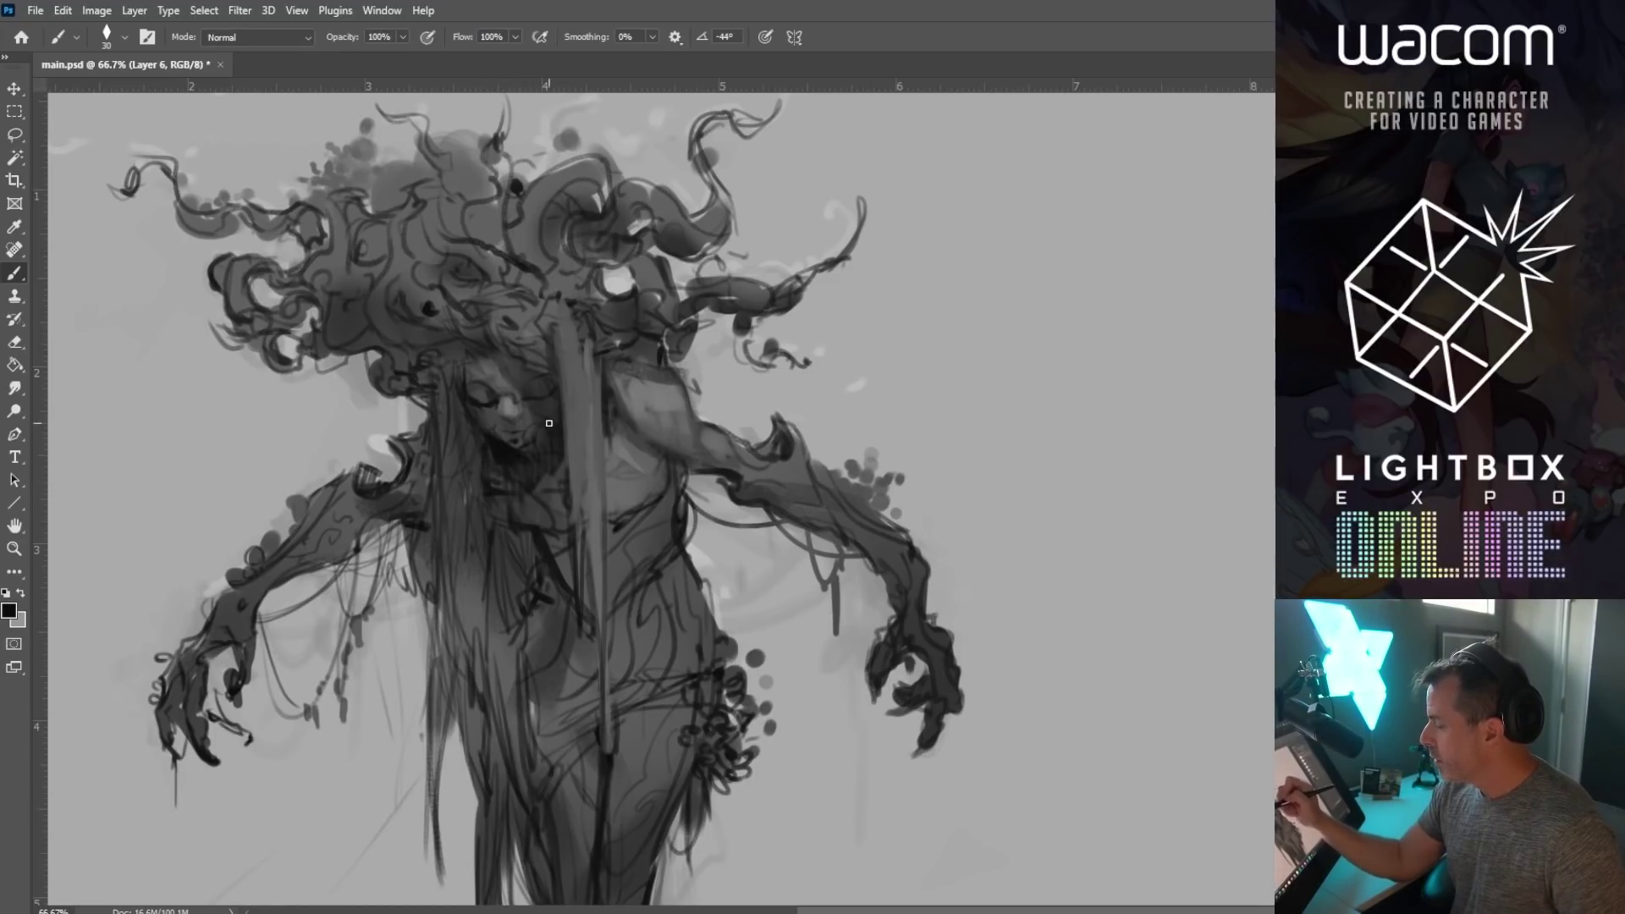
drag(545, 480, 518, 525)
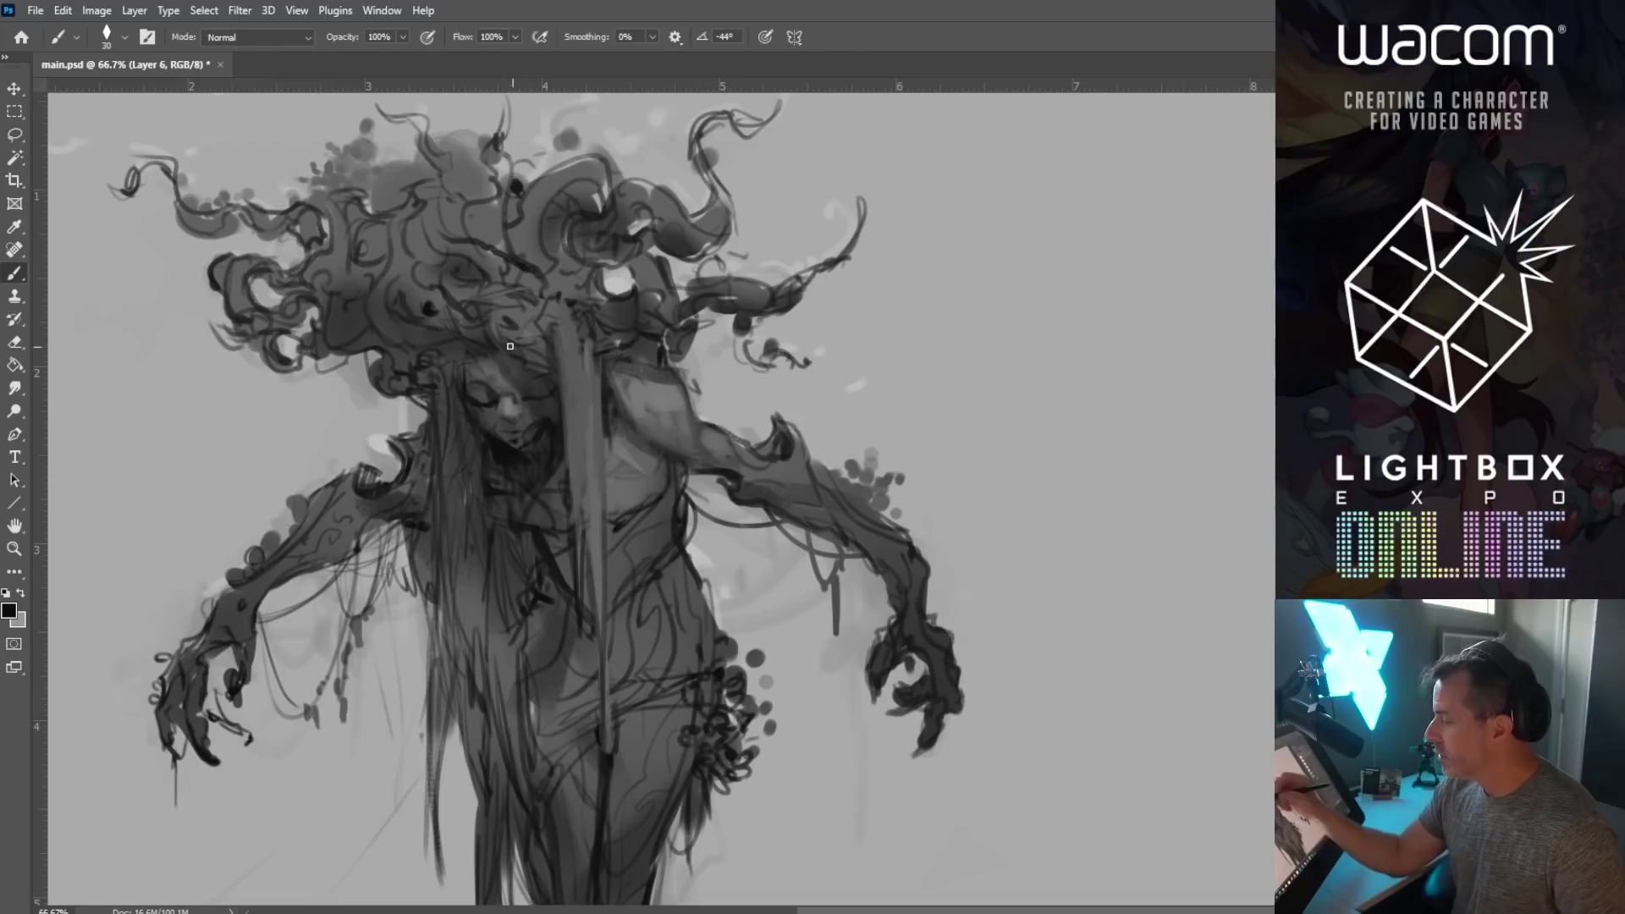
Step: Sample dark greys beside the forehead and paint a thick curl sweeping up from the hairline
alt+click(470, 362)
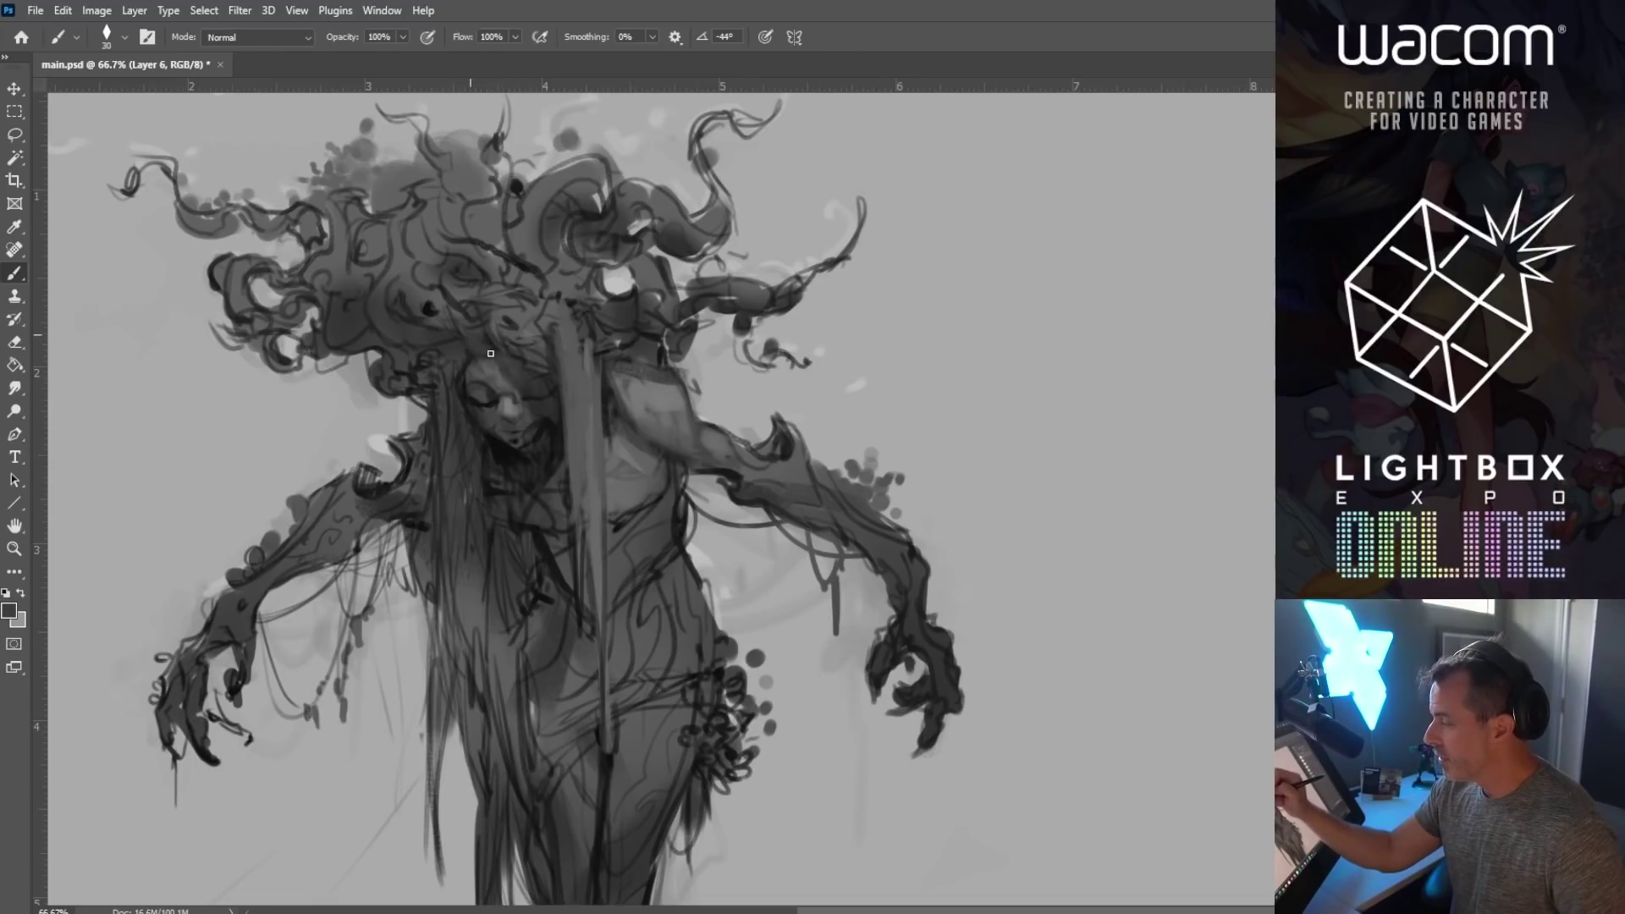
alt+click(465, 384)
key([)
mouse_move(461, 383)
mouse_down()
mouse_move(457, 259)
mouse_move(494, 348)
mouse_move(478, 261)
mouse_up()
alt+click(486, 334)
key(])
key(])
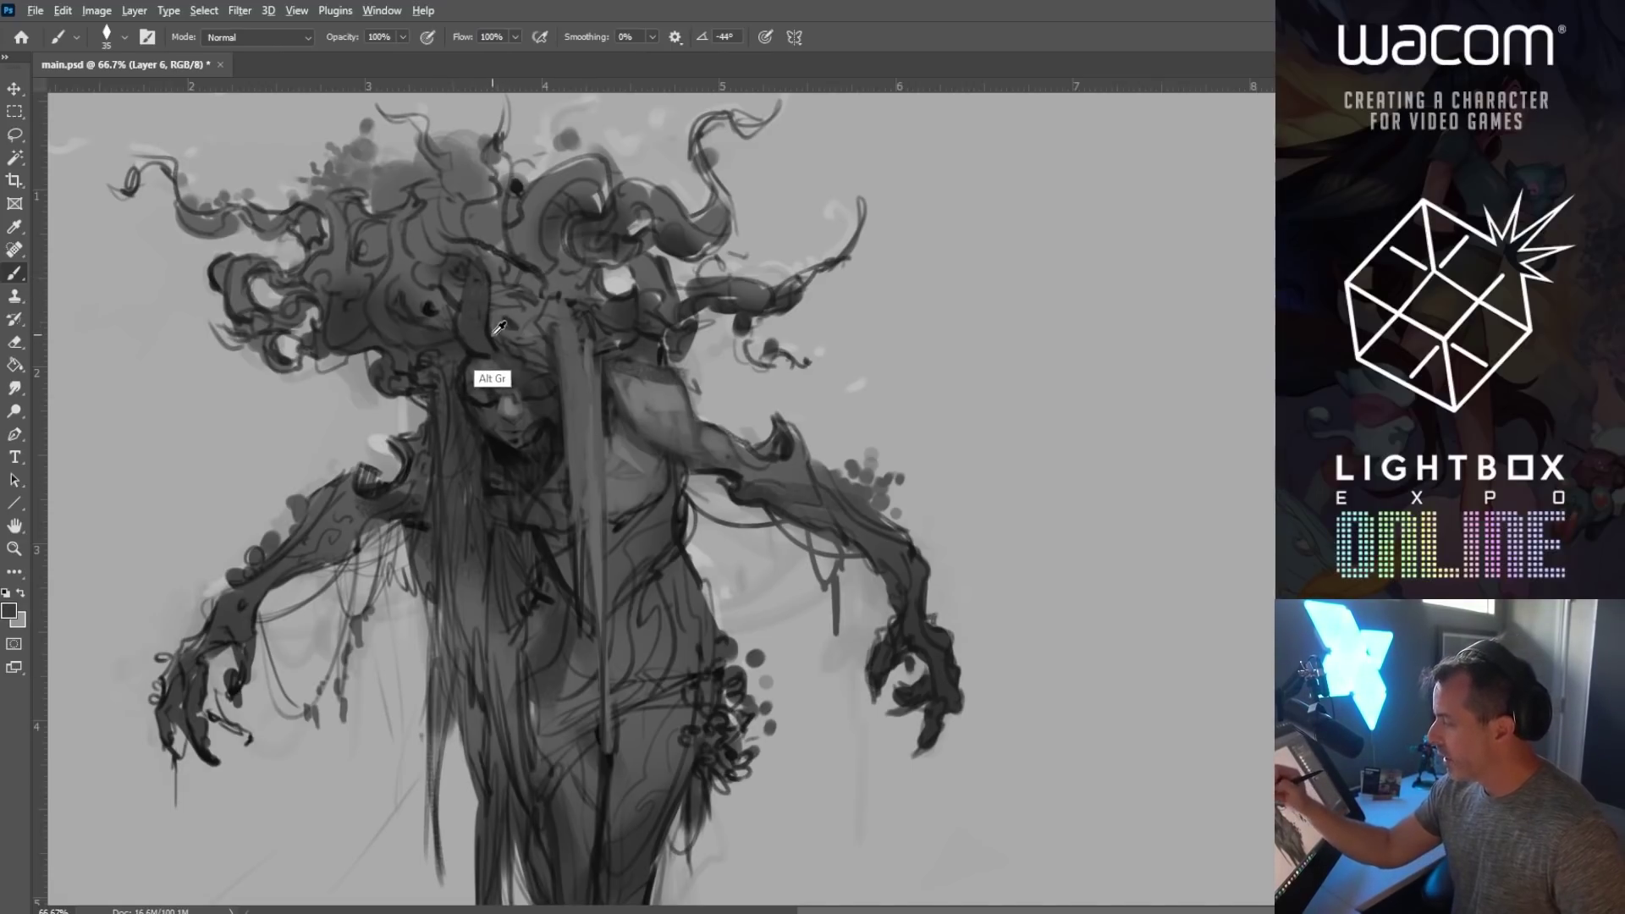
Step: Paint a second curl above the middle of the forehead and darken the gaps between the neighbouring curls
drag(519, 355, 529, 263)
alt+click(503, 333)
key(])
mouse_move(495, 330)
mouse_down()
mouse_move(504, 254)
mouse_move(504, 355)
mouse_up()
alt+click(548, 340)
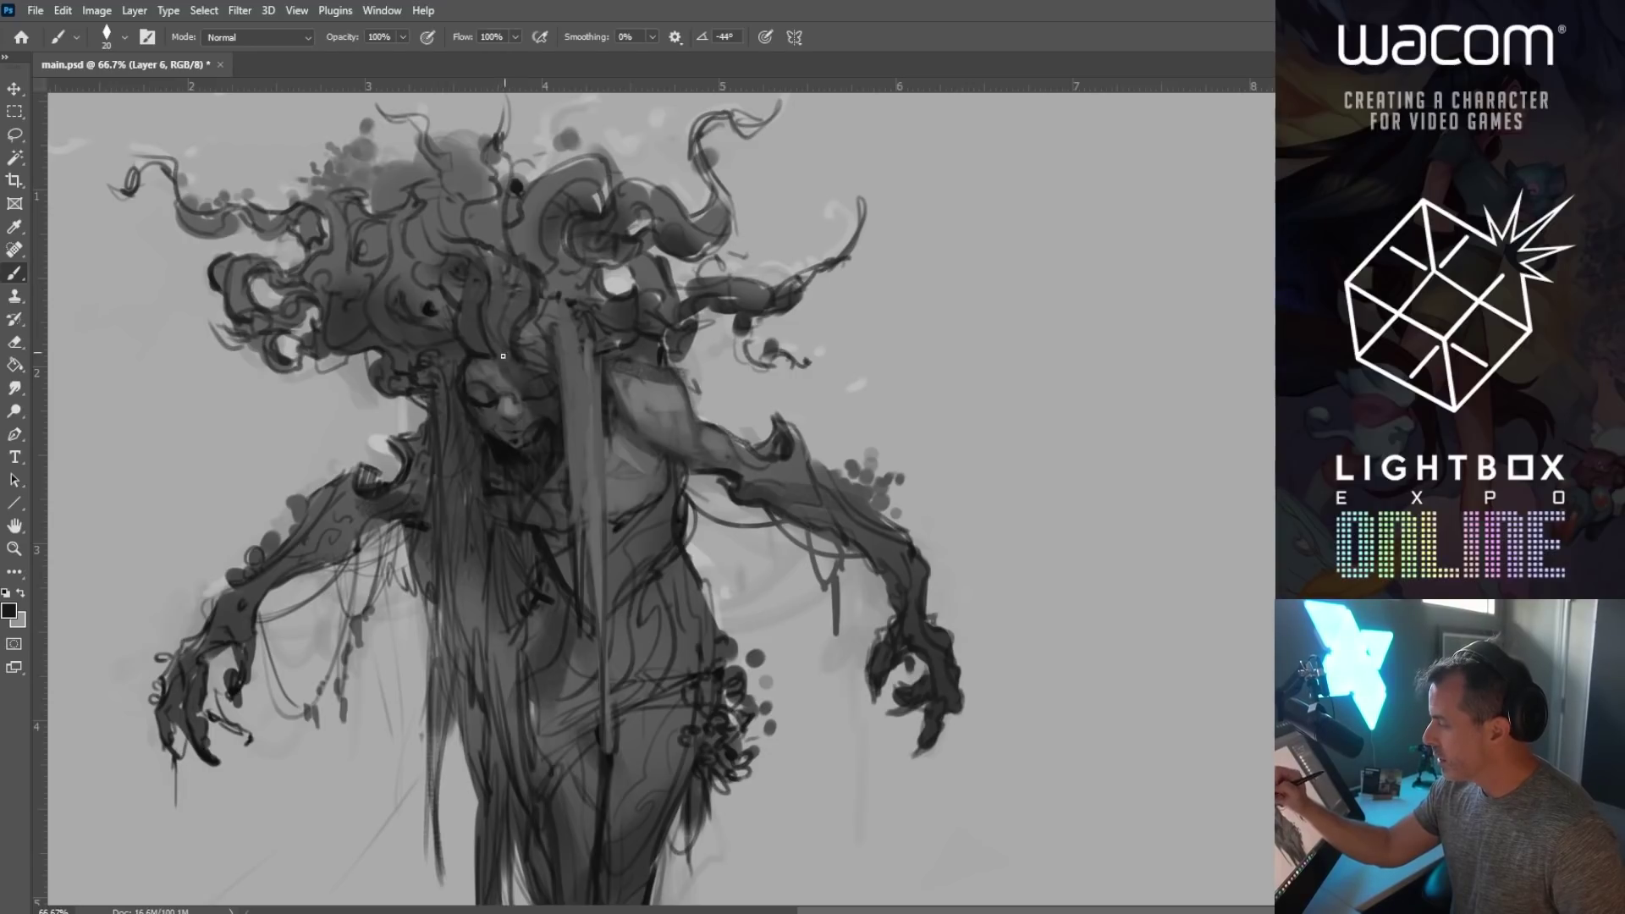
drag(438, 328, 434, 278)
key(])
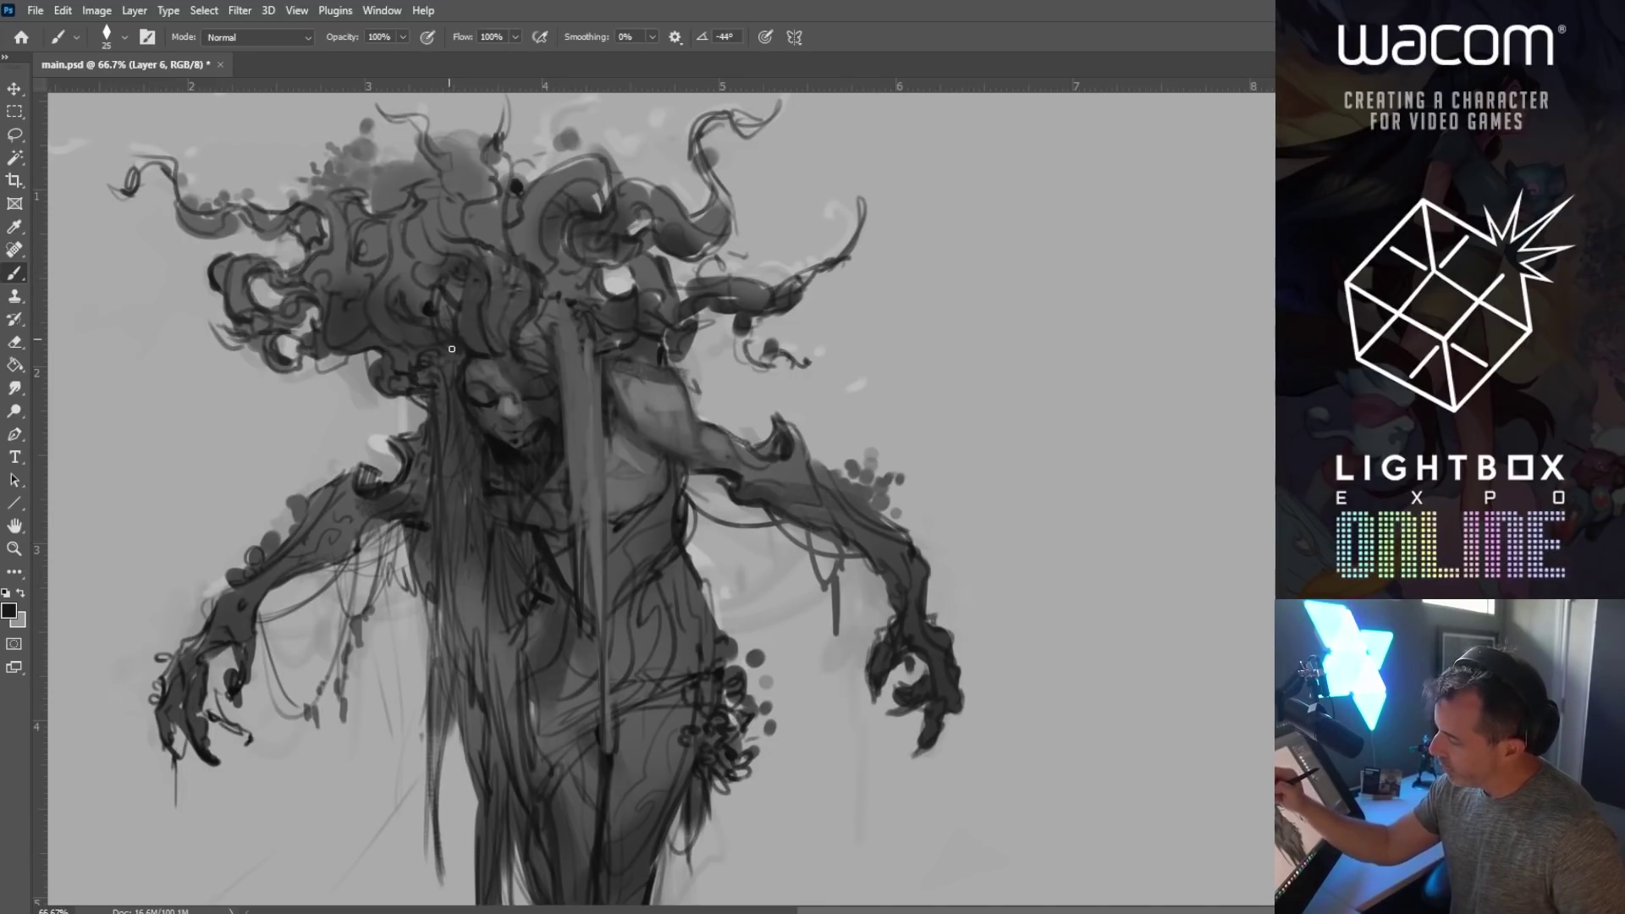
key(])
key([)
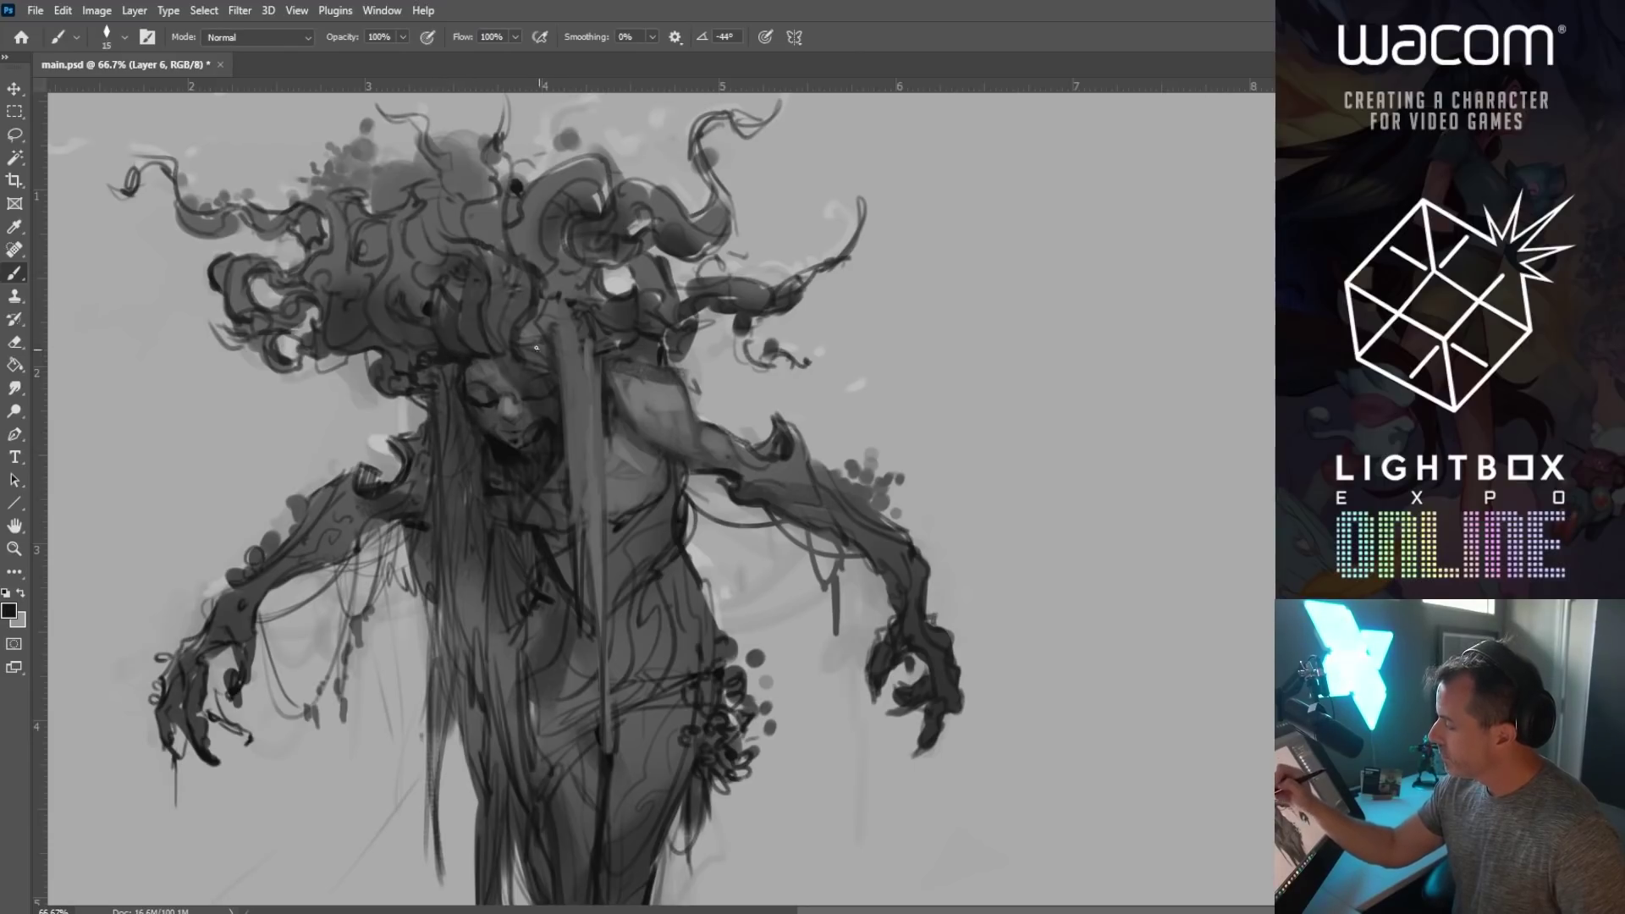
Step: Draw dark strand lines down the long hair on the figure's left-hand side, extending to its lower tips
drag(453, 484, 445, 704)
key(])
drag(437, 631, 441, 884)
key(])
drag(461, 704, 433, 836)
drag(457, 698, 469, 762)
mouse_move(518, 612)
mouse_down()
mouse_move(554, 559)
mouse_move(529, 458)
mouse_move(434, 538)
mouse_move(512, 559)
mouse_up()
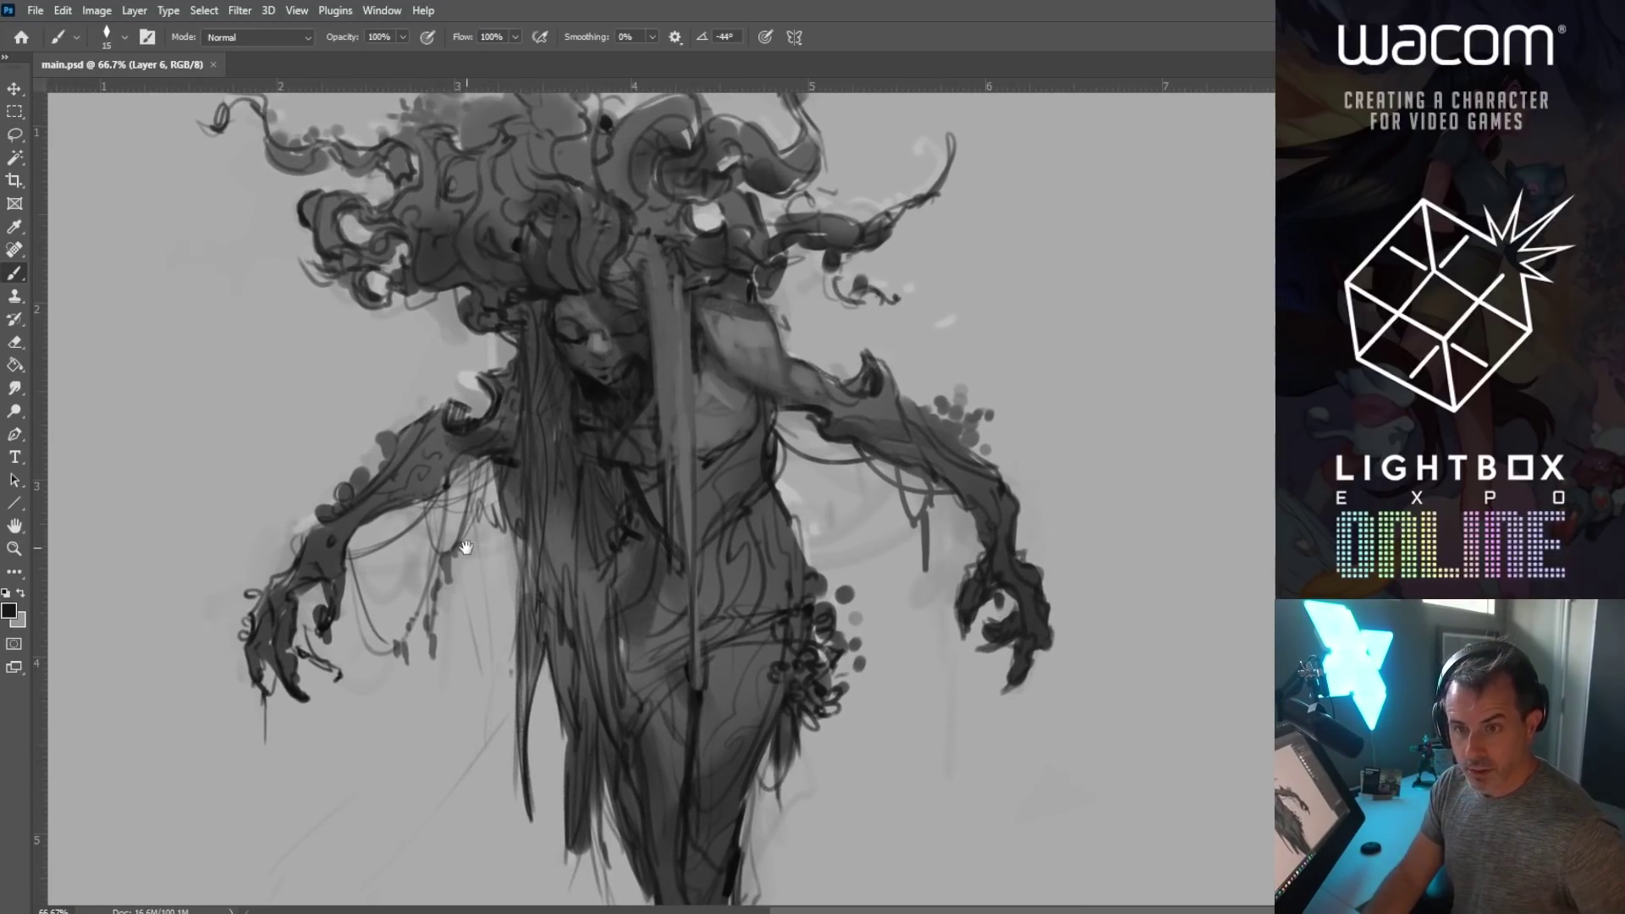
Step: Add fine dark strand lines inside both hanging lengths of hair with a brush of about 15 px
mouse_move(696, 374)
mouse_down()
mouse_move(711, 391)
mouse_move(652, 244)
mouse_move(694, 420)
mouse_up()
drag(650, 254, 669, 445)
mouse_move(666, 320)
mouse_down()
mouse_move(695, 520)
mouse_move(680, 307)
mouse_move(690, 484)
mouse_up()
drag(703, 375, 692, 476)
drag(550, 436, 569, 602)
drag(560, 489, 580, 623)
Step: Fill the gap between the long hair and the torso with near-black shadow, using a brush of about 30 px
key(bracketright)
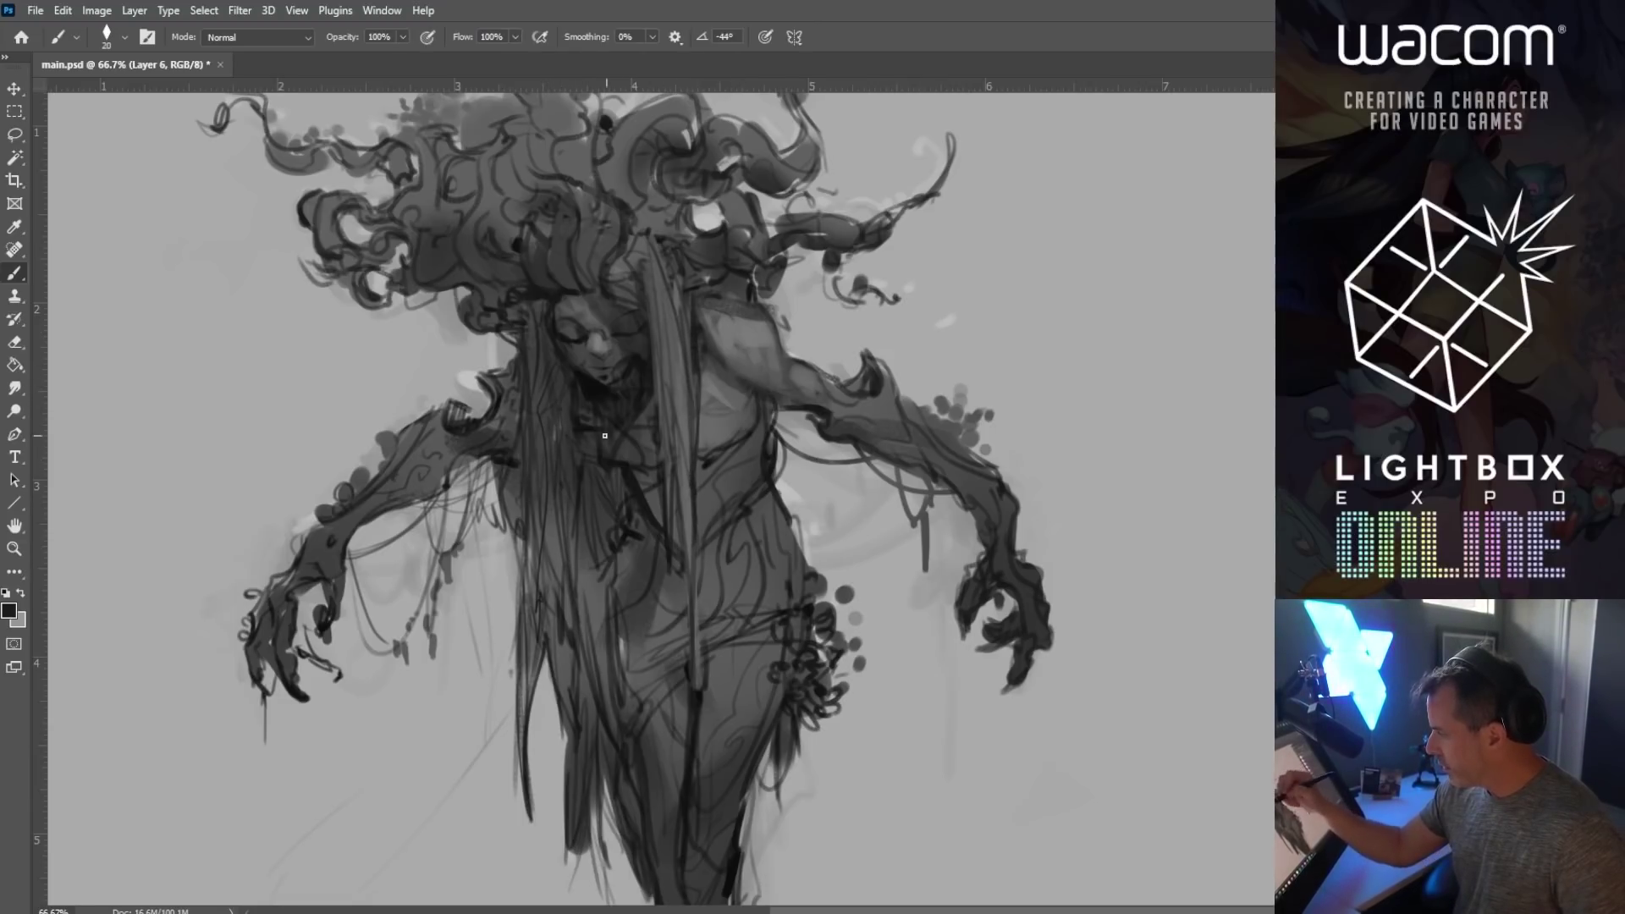
key(ISO_Level3_Shift)
key(bracketright)
mouse_move(600, 433)
mouse_down()
mouse_move(608, 508)
mouse_move(623, 505)
mouse_up()
key(bracketleft)
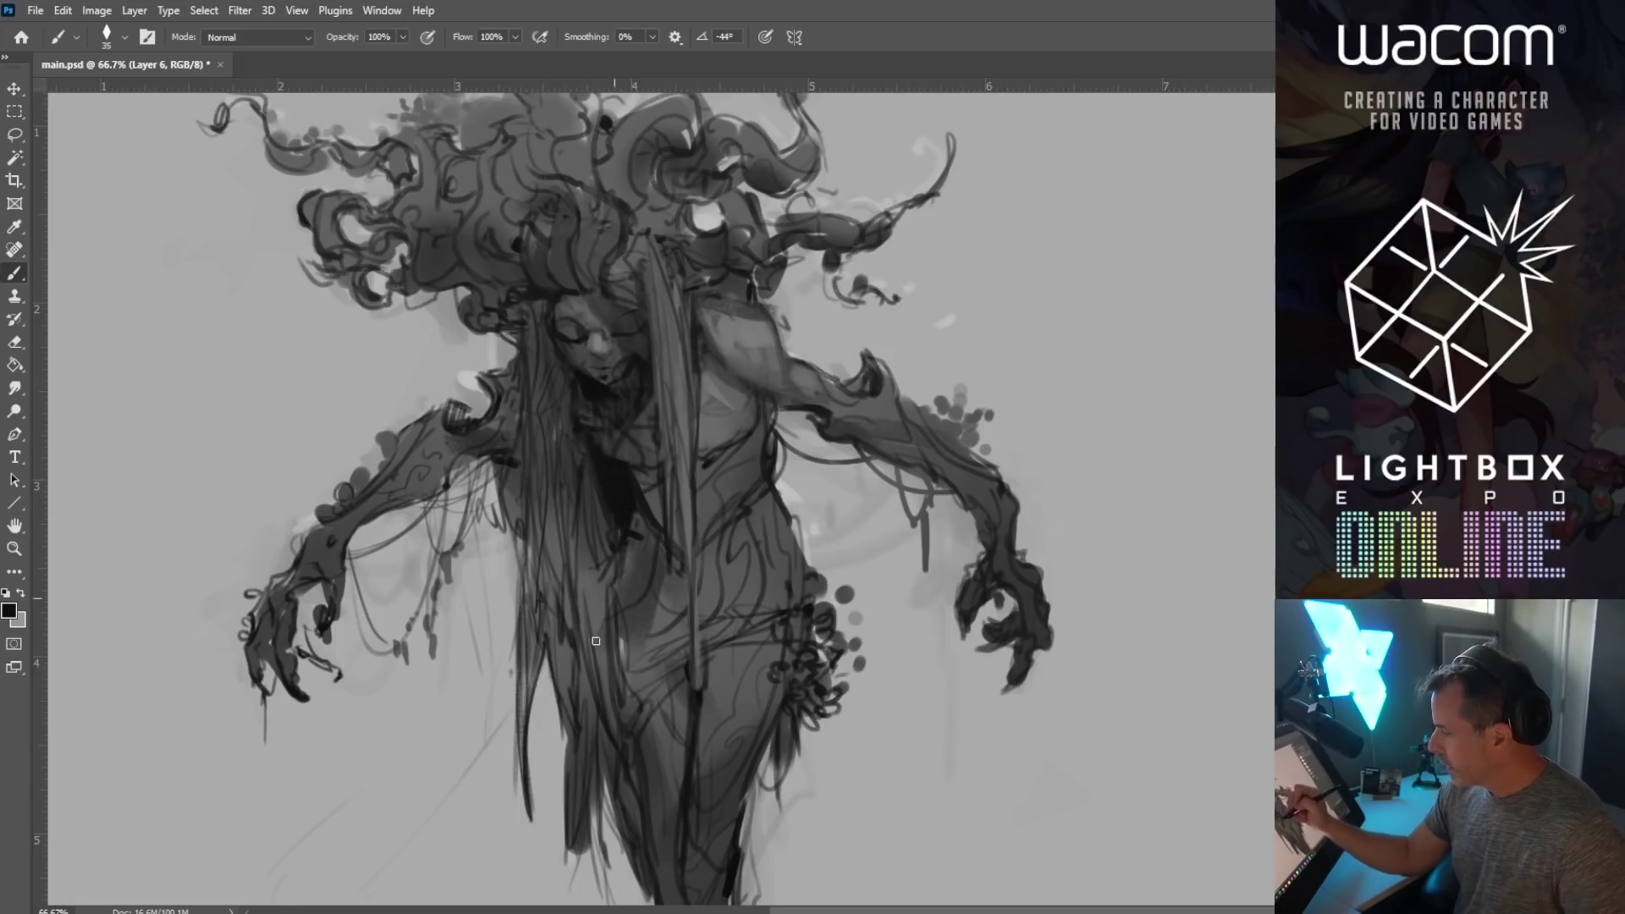
key(bracketleft)
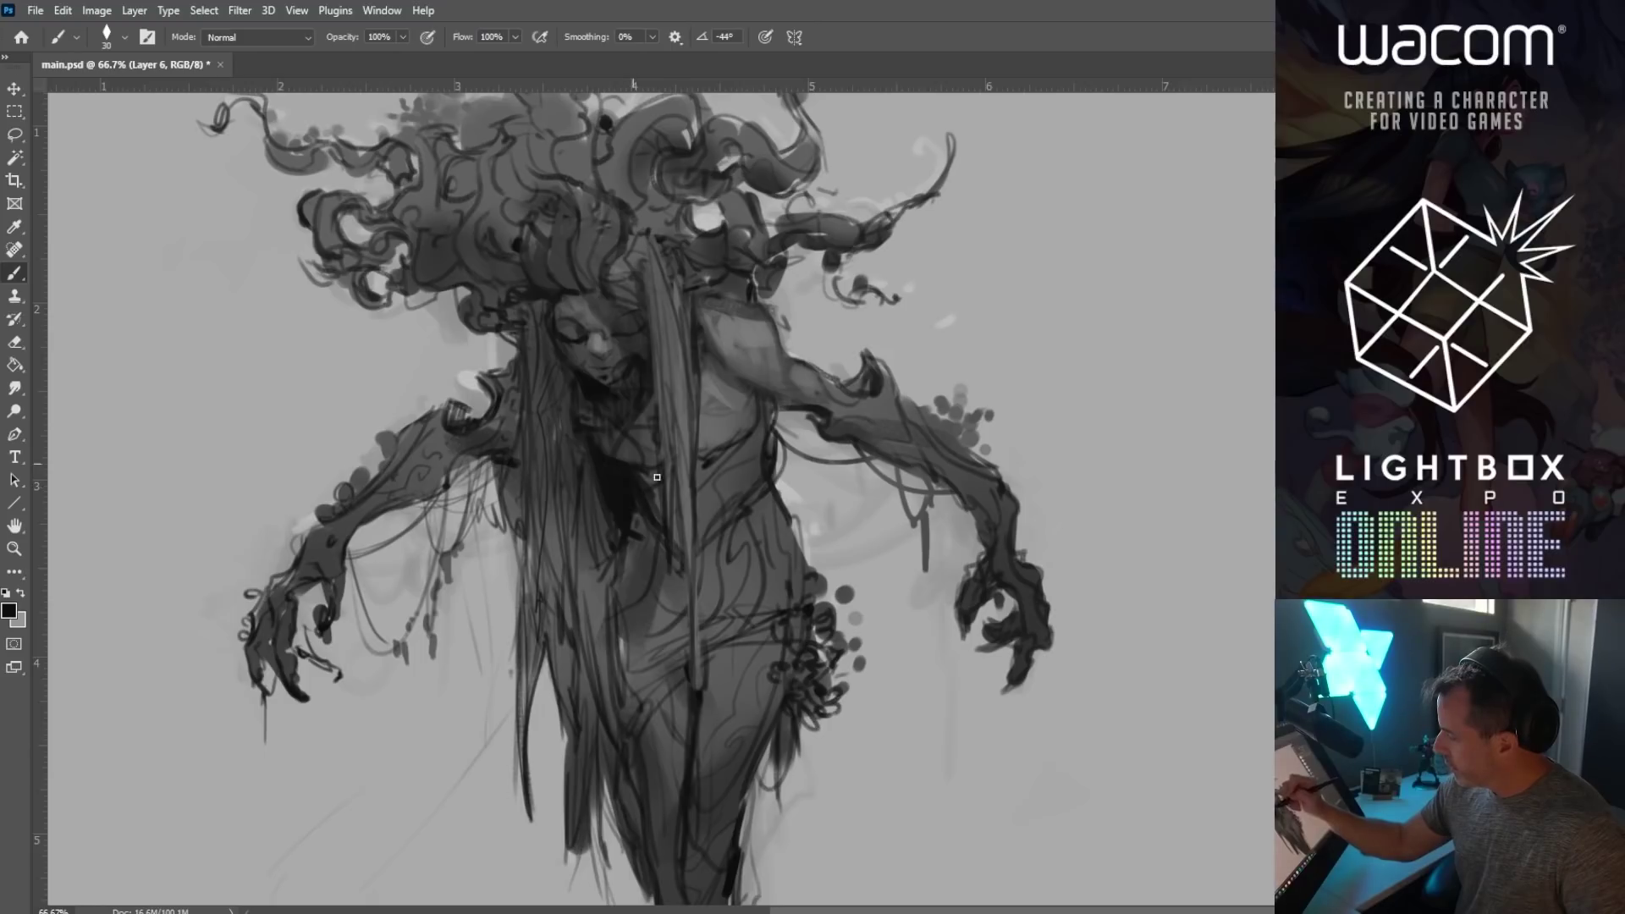
Step: Sample the torso grey and reshape the lower end of the hanging strand in front of the body into tapered points
alt+click(691, 491)
drag(675, 461, 674, 592)
key(bracketleft)
key(bracketleft)
drag(677, 498, 691, 604)
drag(684, 544, 699, 691)
Step: Darken and sharpen the outer tip of the long left-hand hair, sampling tones around its edge
key(bracketright)
key(bracketright)
drag(523, 664, 525, 787)
drag(518, 752, 524, 670)
key(bracketright)
key(bracketright)
key(bracketright)
alt+click(503, 766)
alt+click(521, 729)
key(bracketleft)
drag(525, 614, 531, 821)
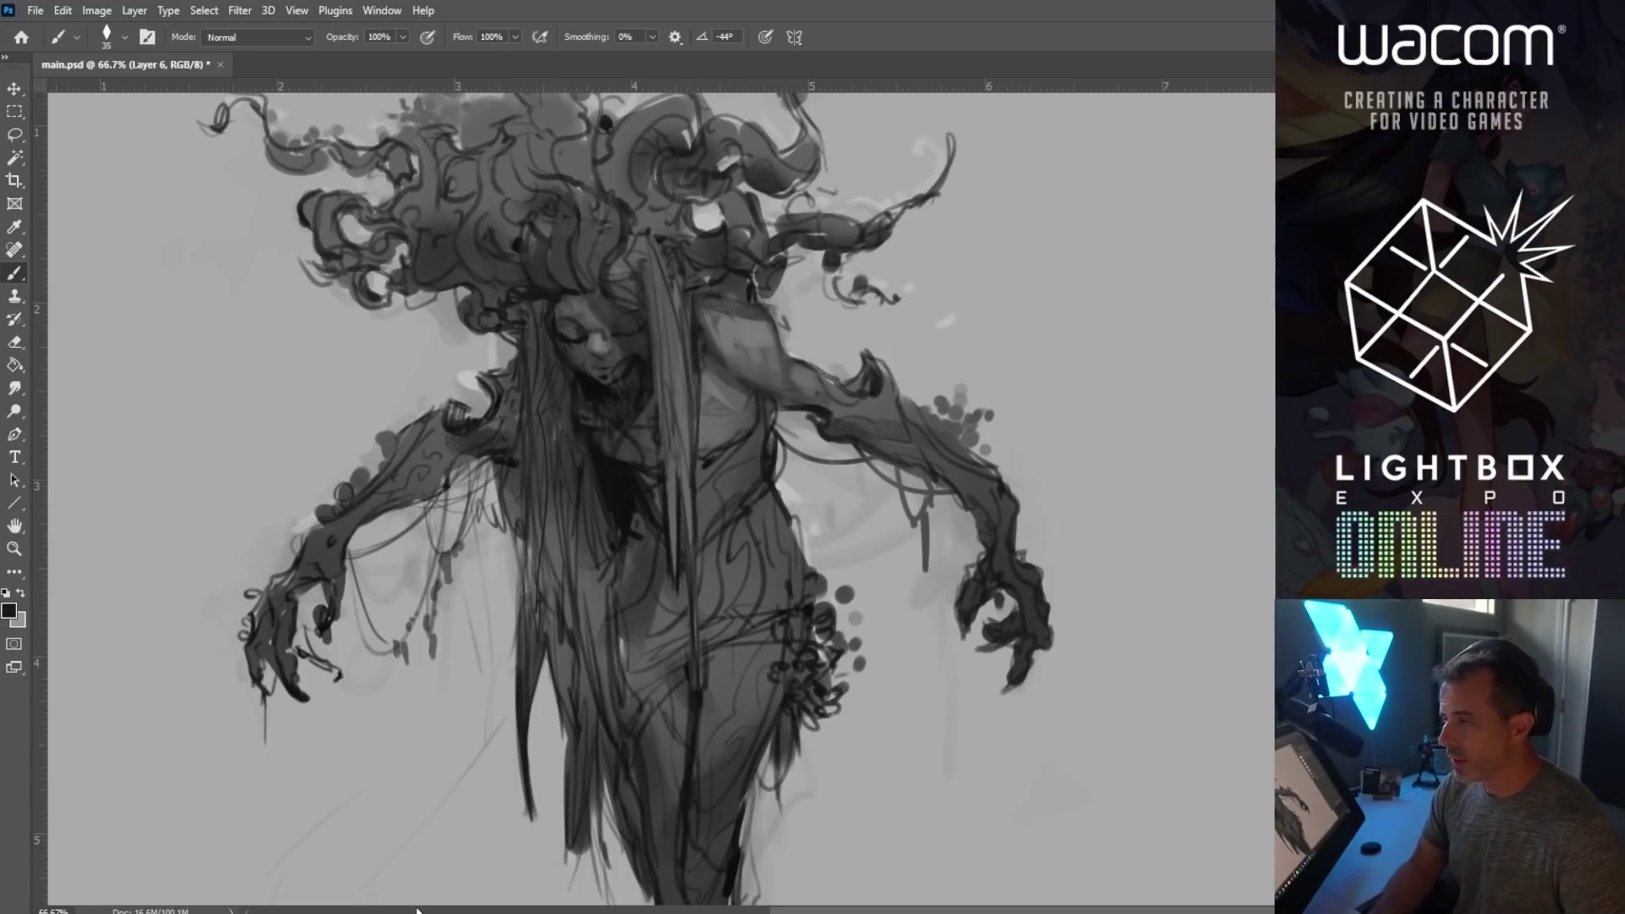
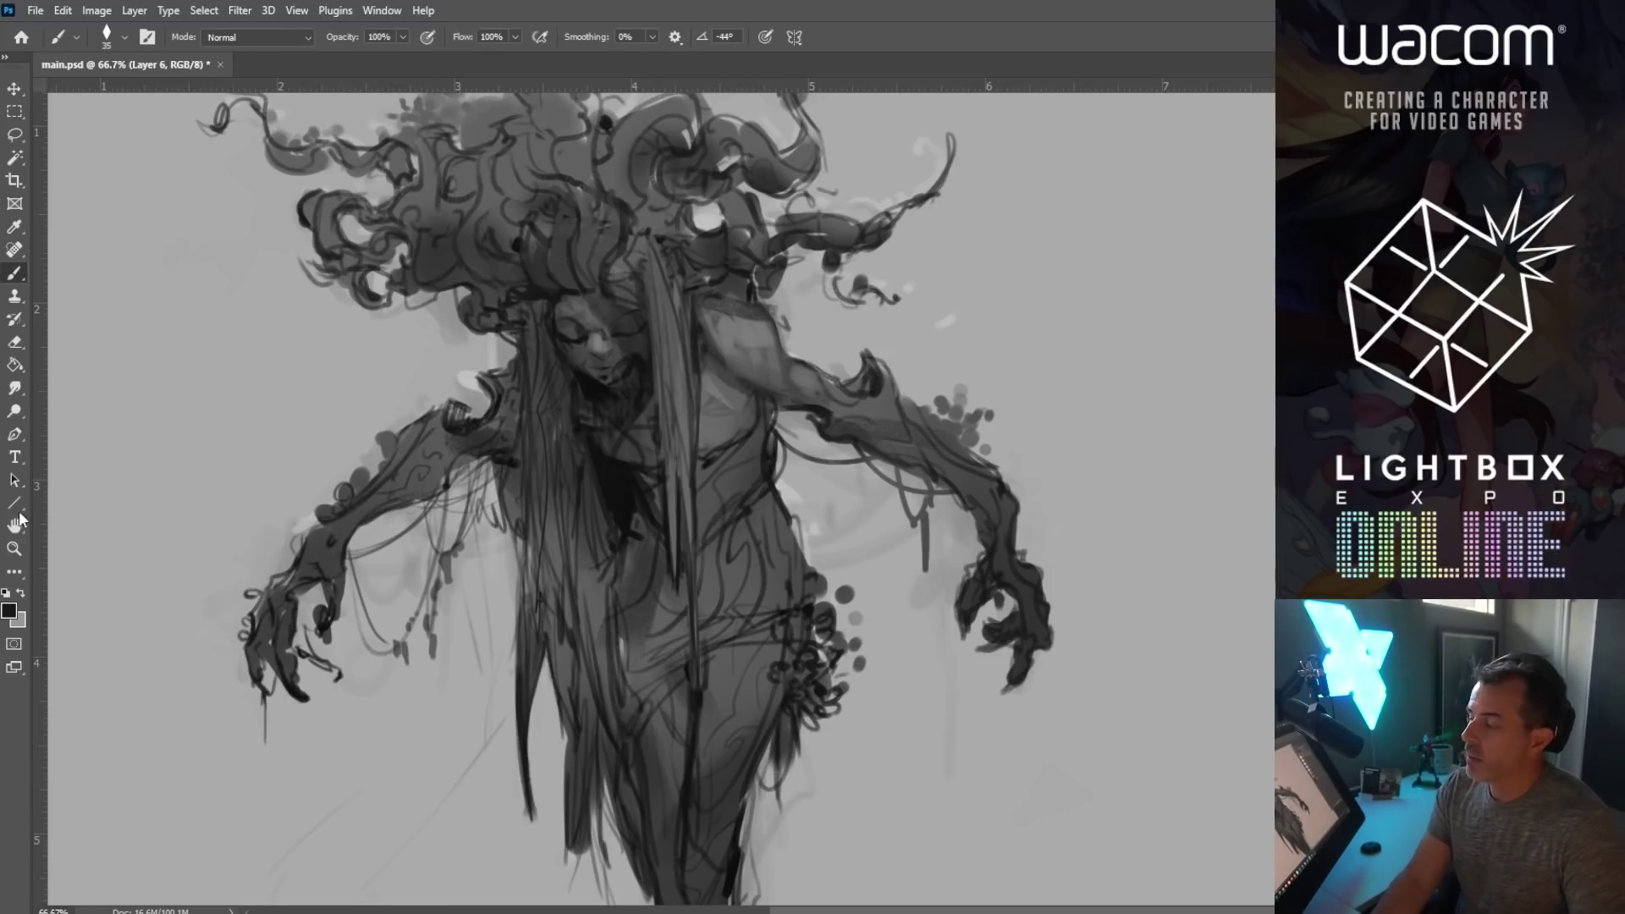
Step: Deepen the black shadow between the hair and the torso with a brush of about 45 px
drag(592, 549, 613, 549)
key(bracketright)
key(bracketleft)
key(bracketleft)
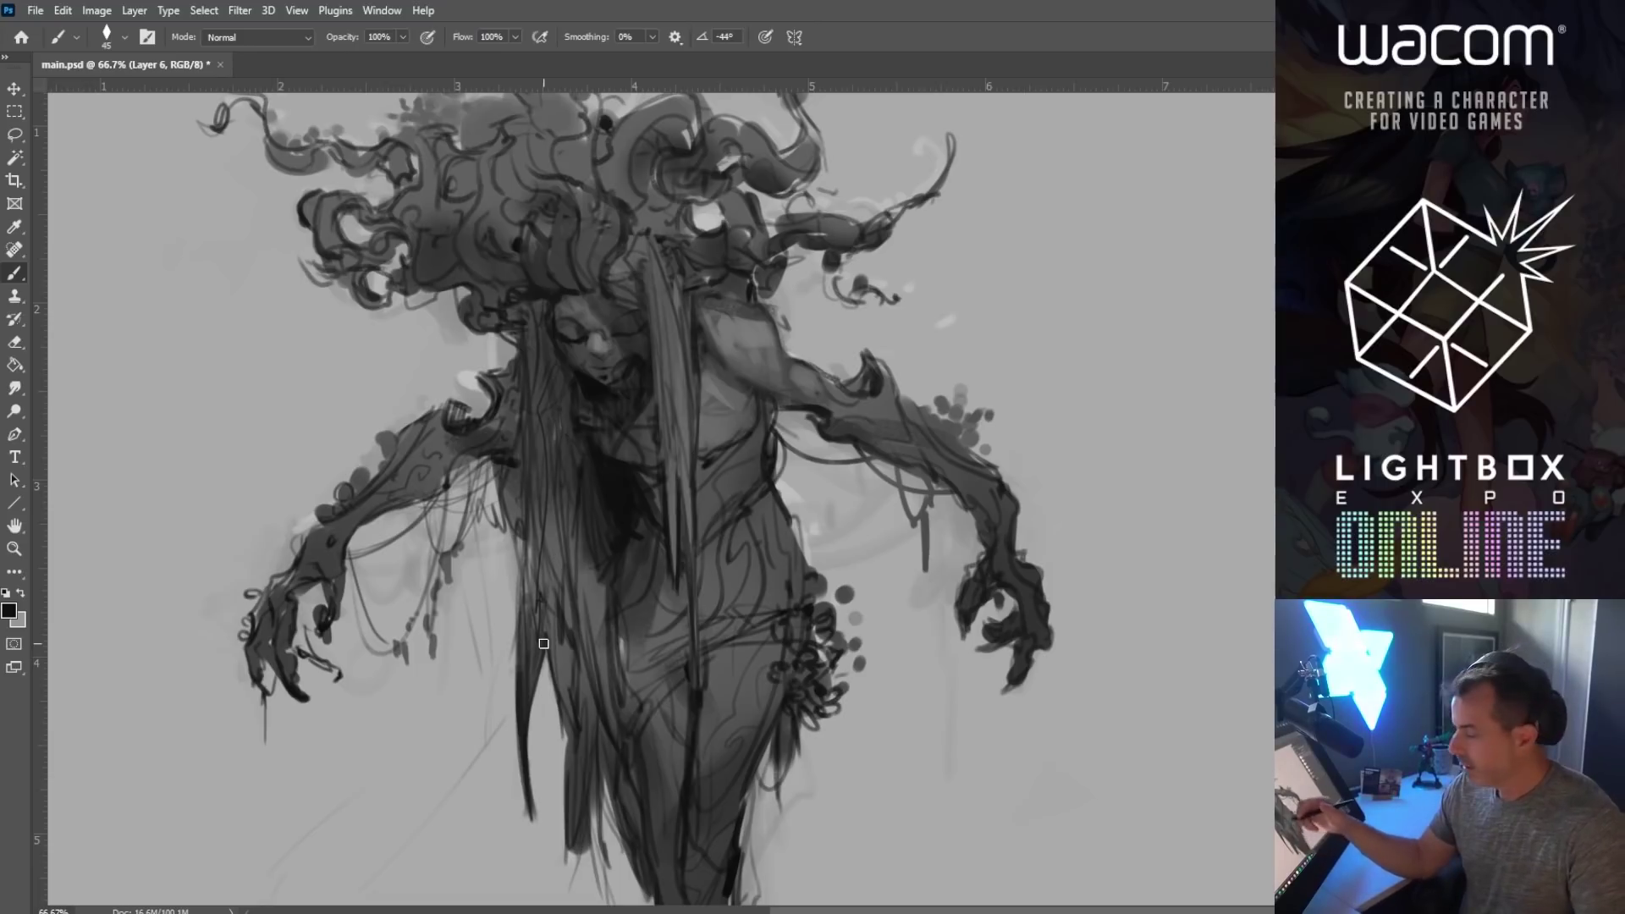
Step: Draw pointed growths along the left-hand forearm and dark contour lines on the front strand, opposite shoulder and chest
key(bracketleft)
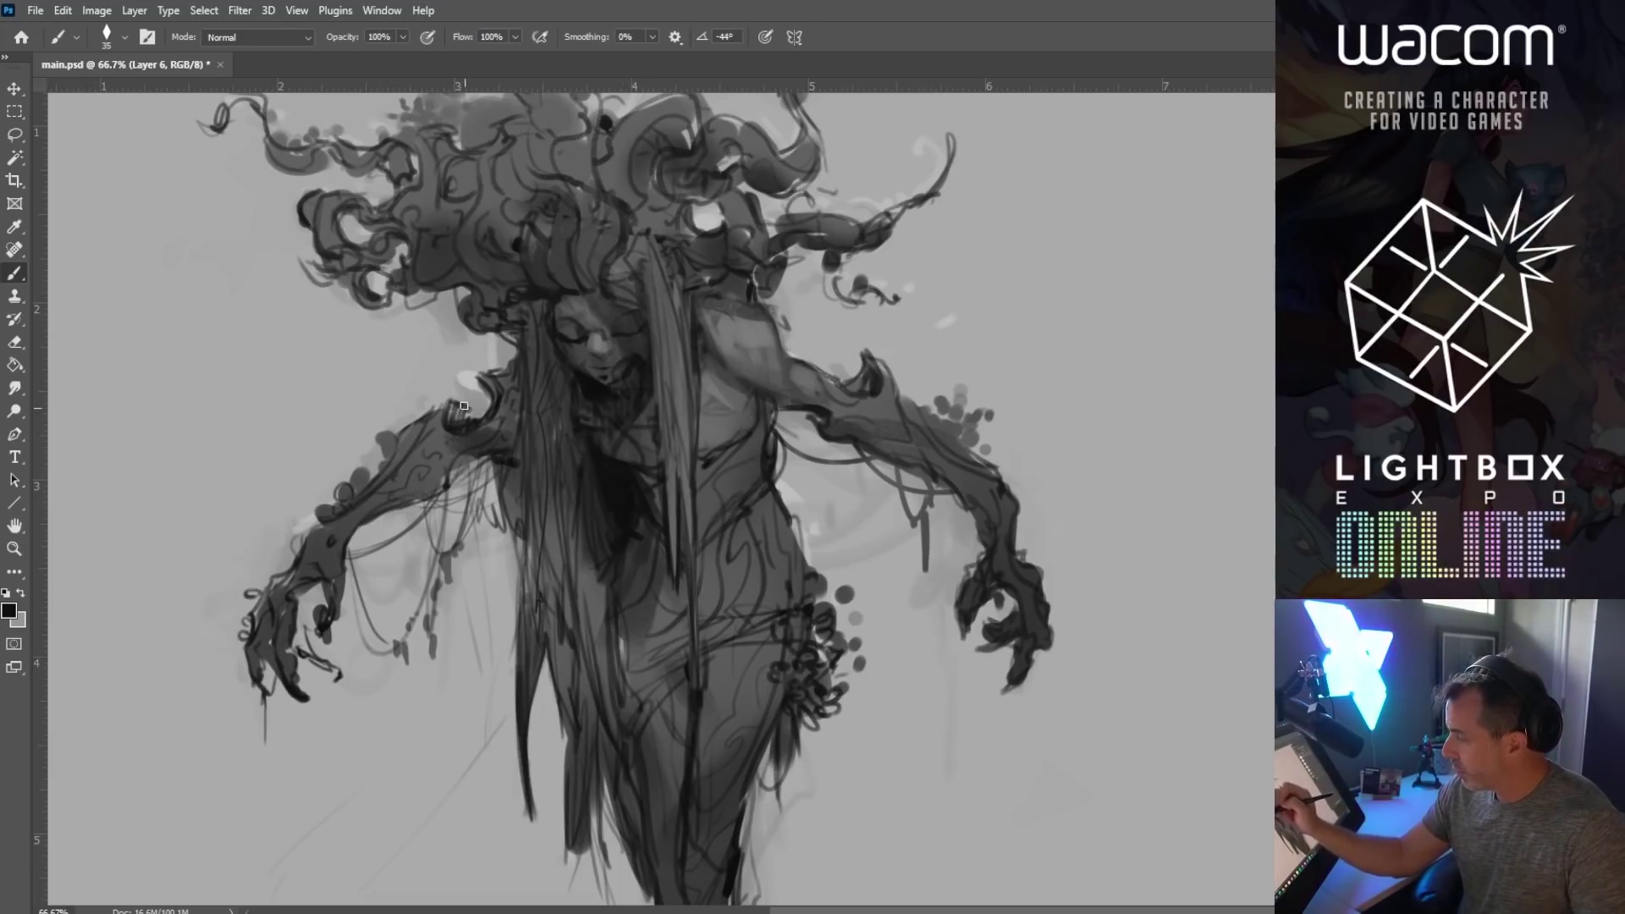
key(bracketleft)
drag(351, 499, 394, 430)
key(bracketleft)
drag(677, 307, 679, 477)
mouse_move(733, 328)
mouse_down()
mouse_move(759, 356)
mouse_move(769, 334)
mouse_move(737, 307)
mouse_move(754, 356)
mouse_move(723, 362)
mouse_move(740, 358)
mouse_move(768, 394)
mouse_move(787, 364)
mouse_move(734, 390)
mouse_move(698, 455)
mouse_move(756, 406)
mouse_move(737, 443)
mouse_move(756, 446)
mouse_move(710, 489)
mouse_move(748, 464)
mouse_up()
Step: Sample the light background grey and paint small highlights on the right-hand shoulder and chest with a brush of about 15 px
key(bracketleft)
key(bracketright)
alt+click(791, 326)
key(bracketleft)
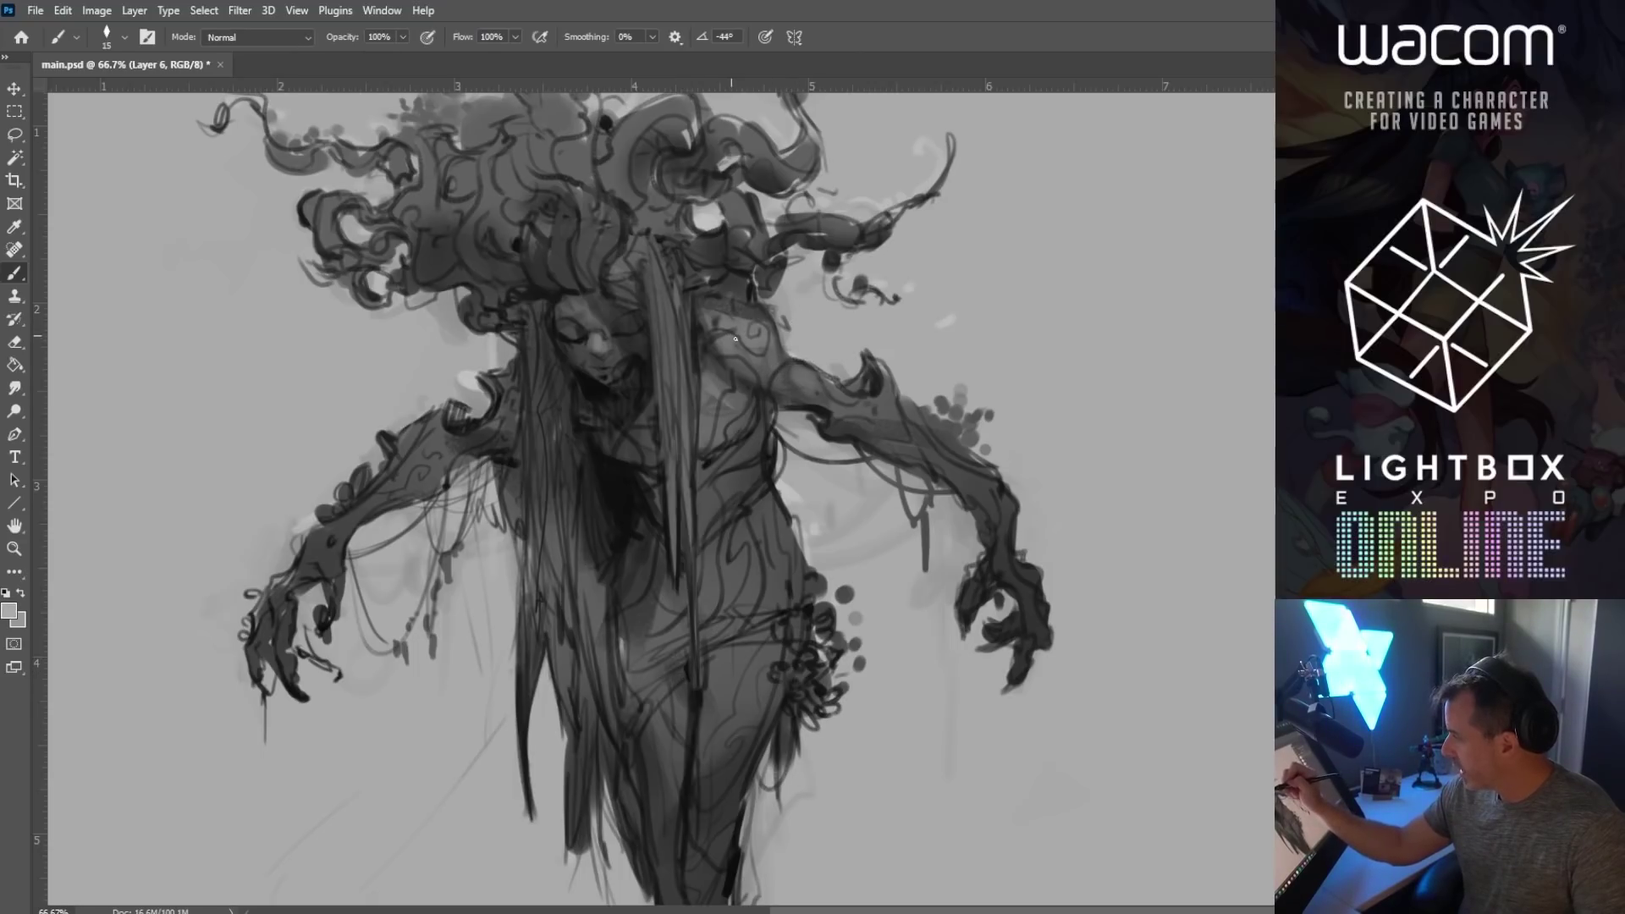
drag(737, 339, 762, 360)
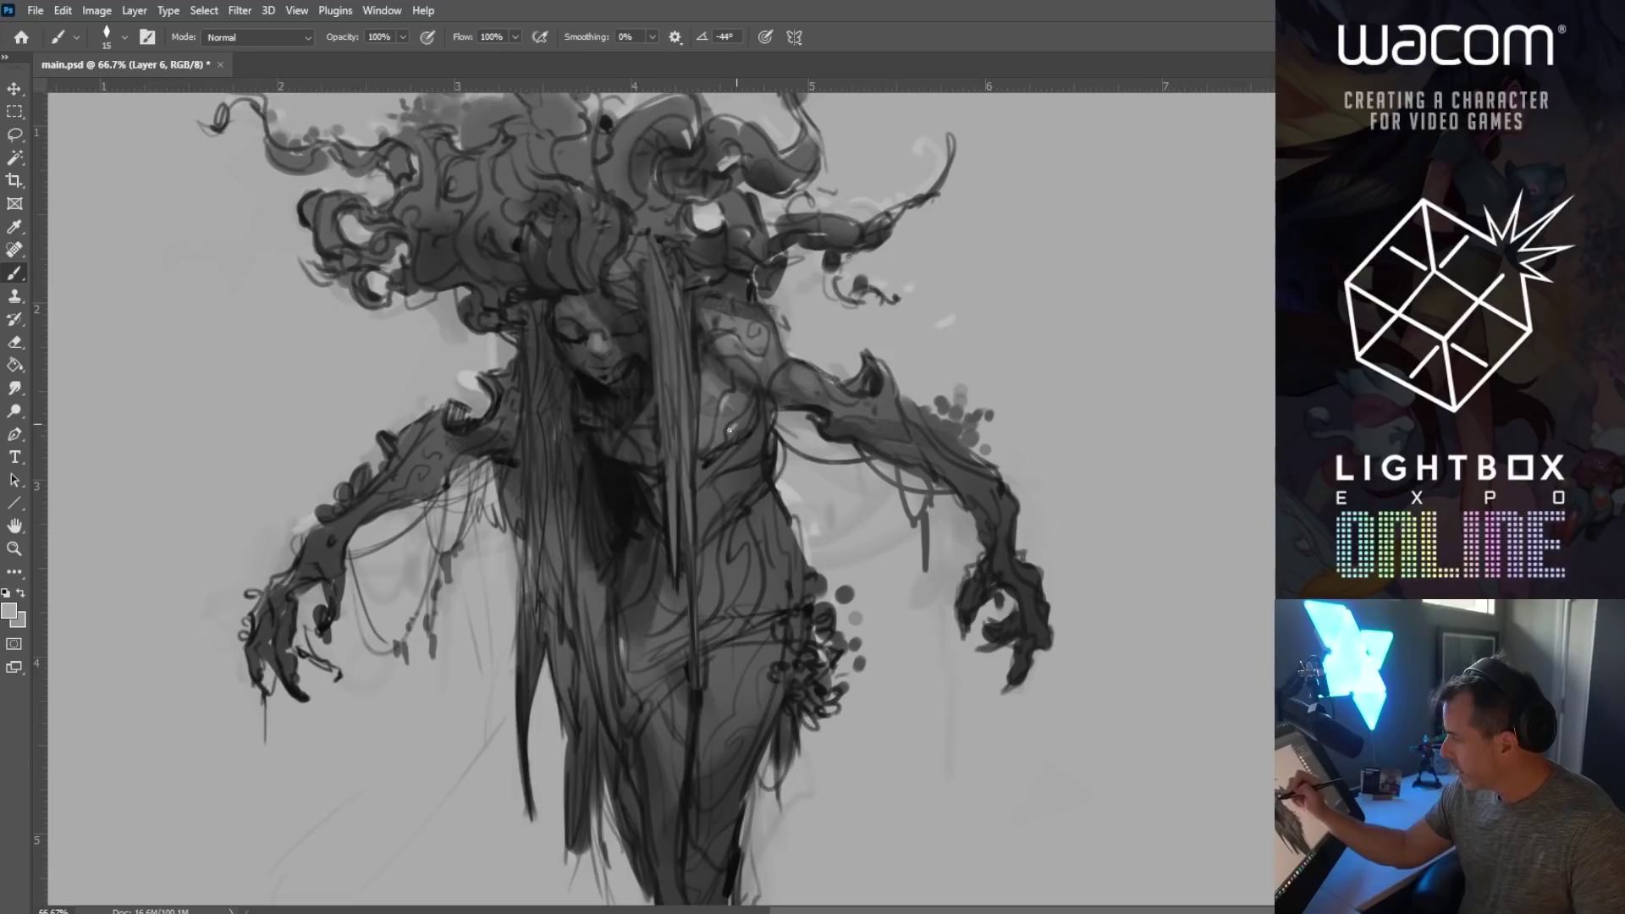
key(bracketright)
key(bracketright)
key(bracketright)
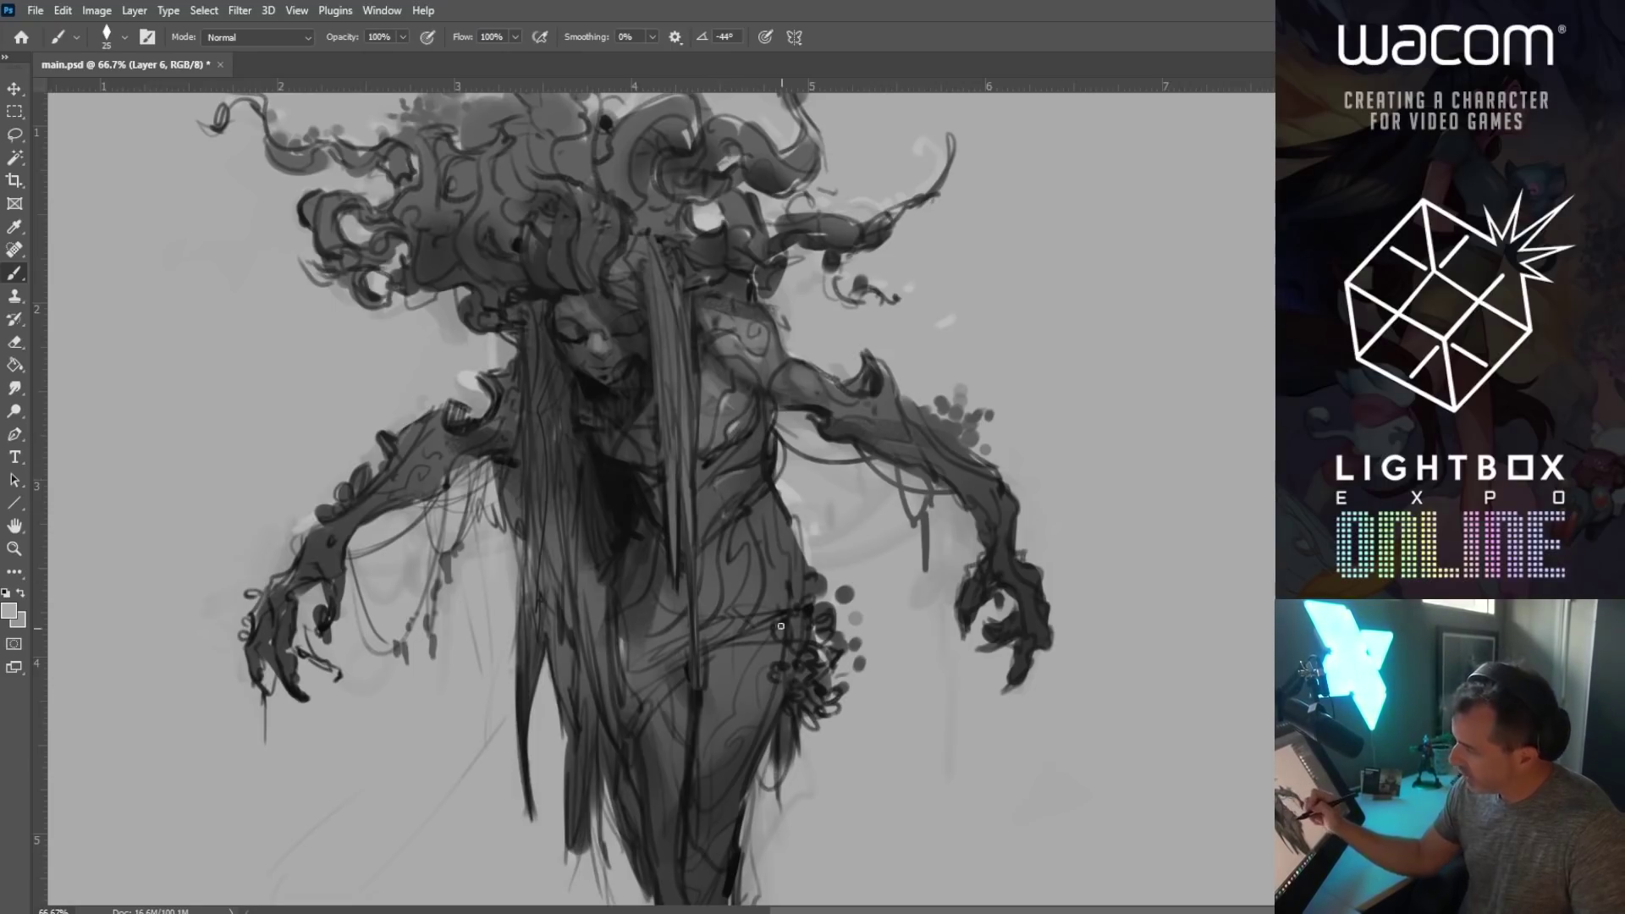
Step: Sample dark greys and refine the shadow beside the torso and the spiked growth on the left-hand shoulder
alt+click(630, 555)
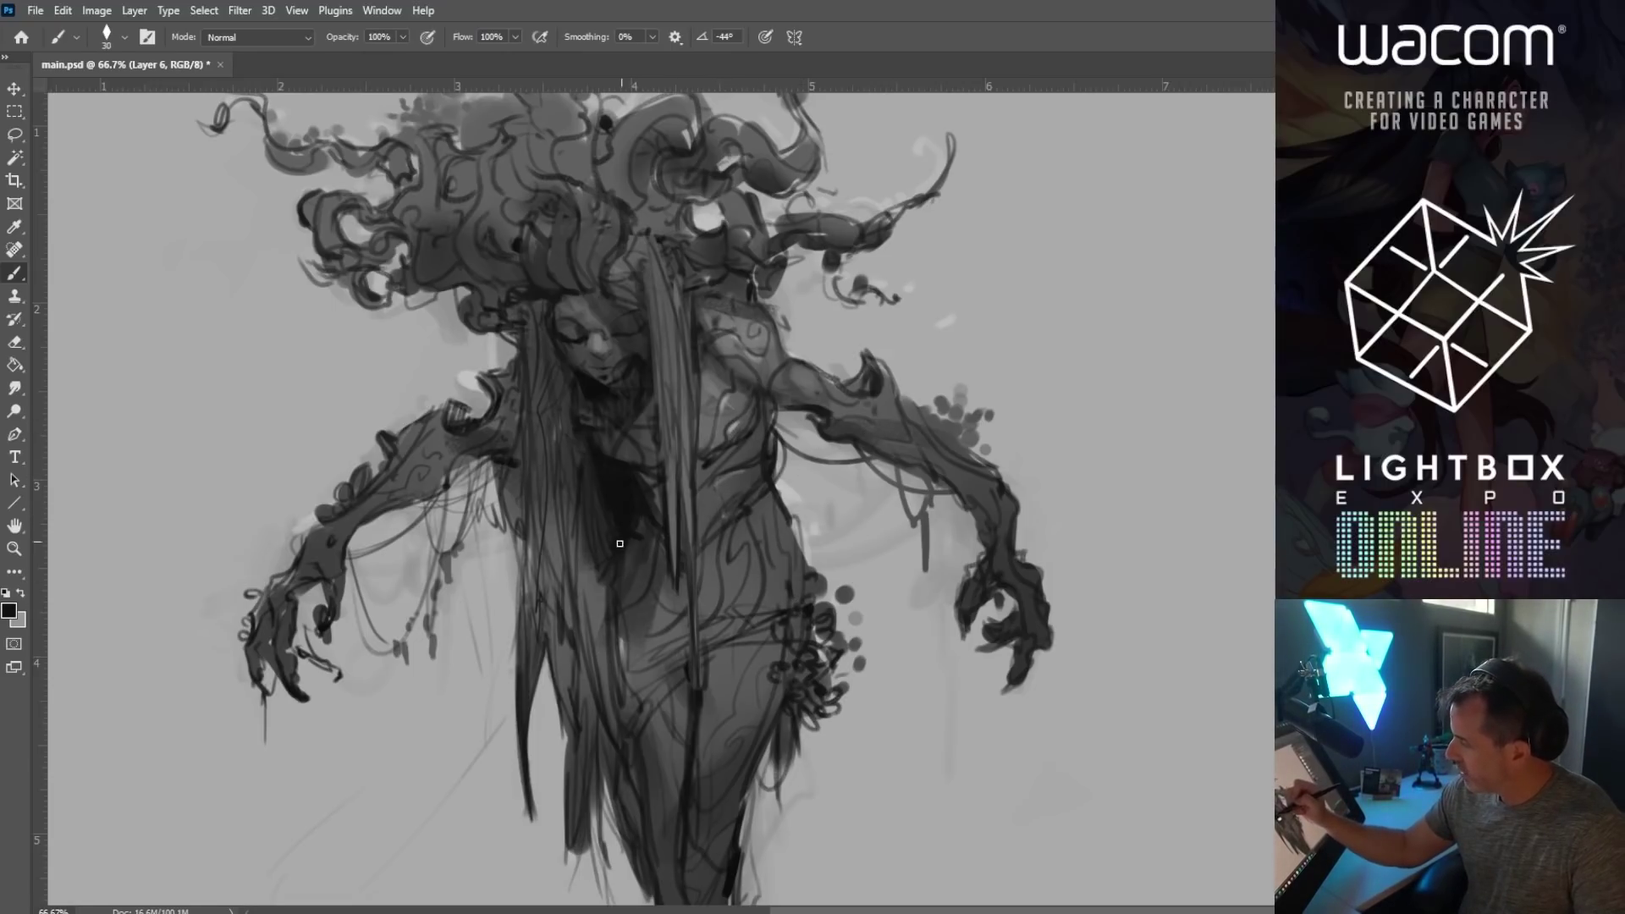
key(bracketleft)
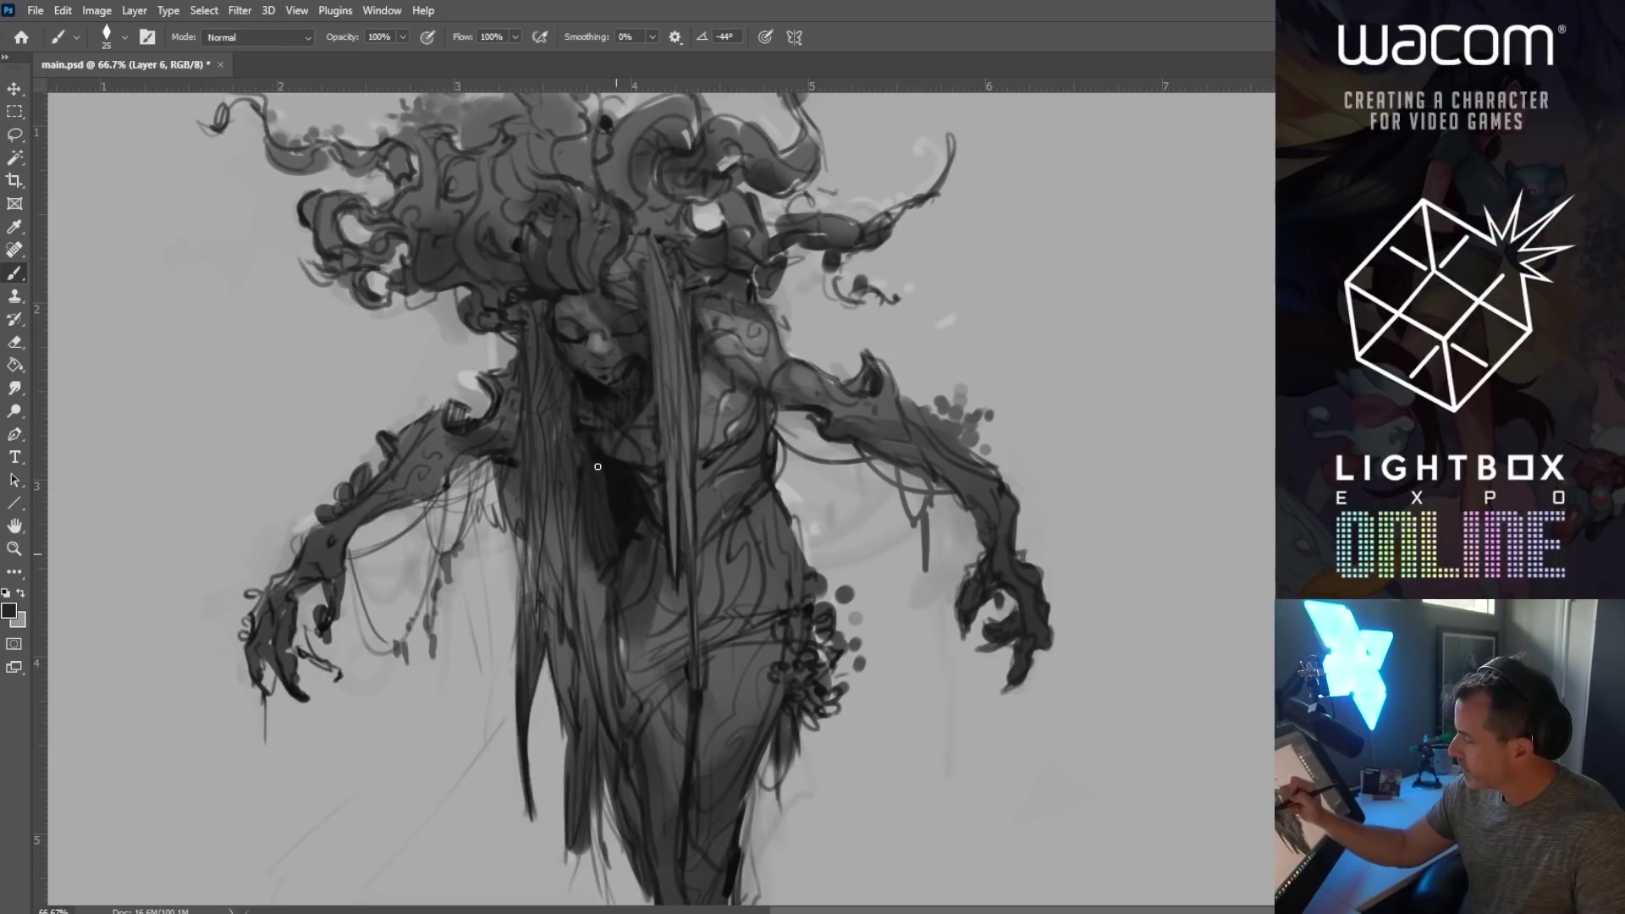
alt+click(466, 436)
key(bracketright)
key(bracketright)
Step: Sample a grey from the lower face and repaint the chin and jaw with a brush of about 50 px
alt+click(600, 368)
key(bracketleft)
key(bracketleft)
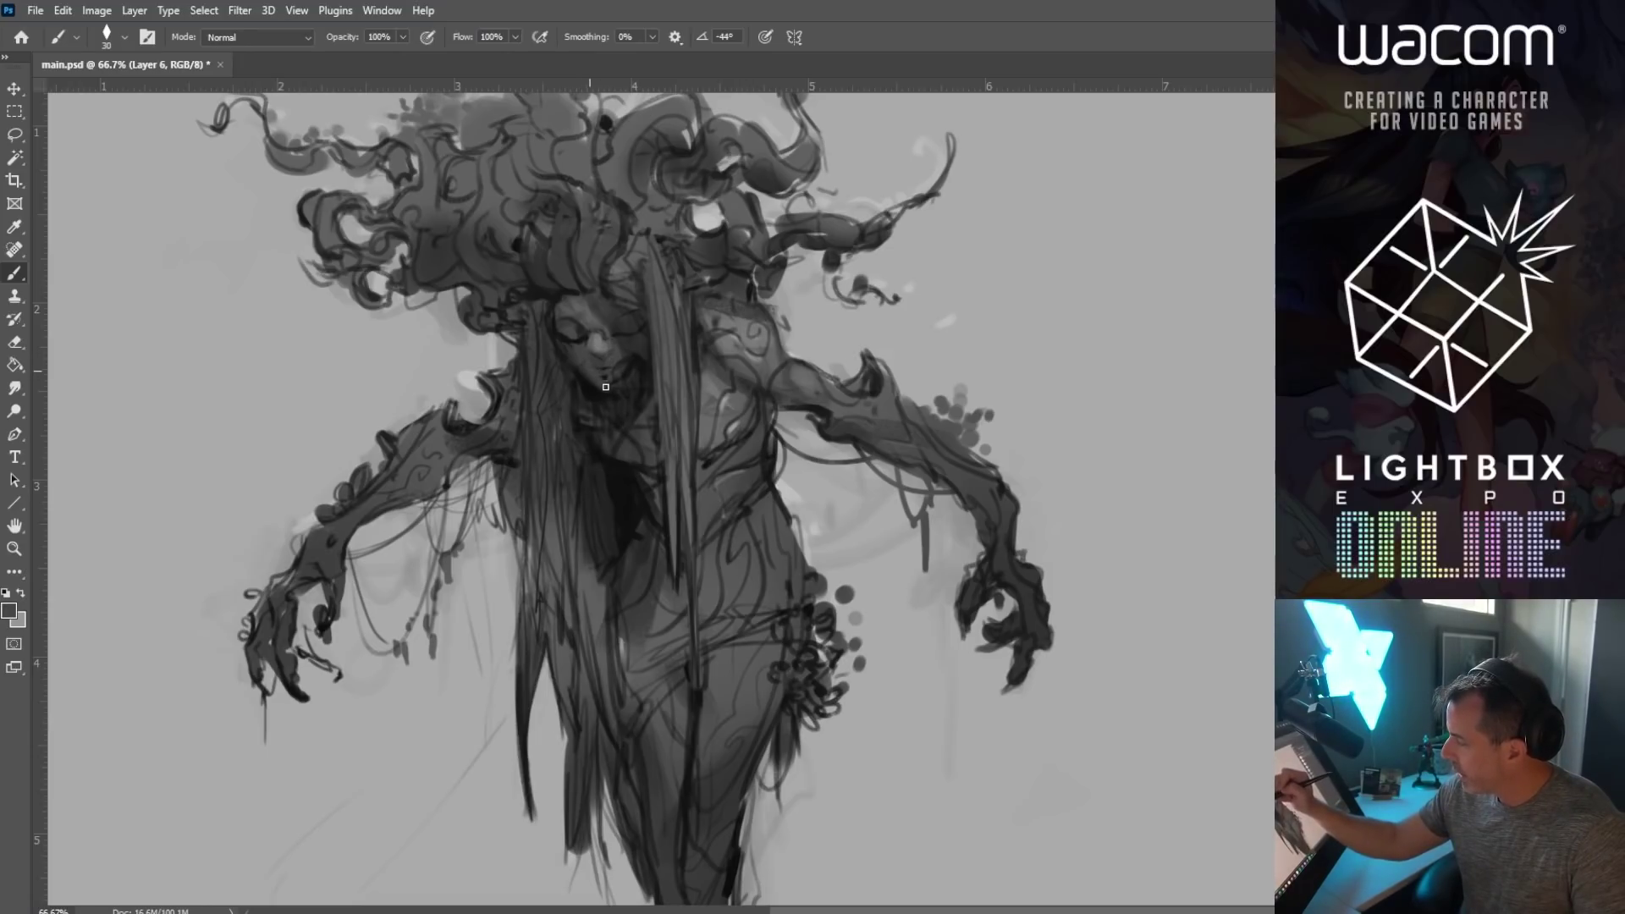
key(bracketright)
key(bracketright)
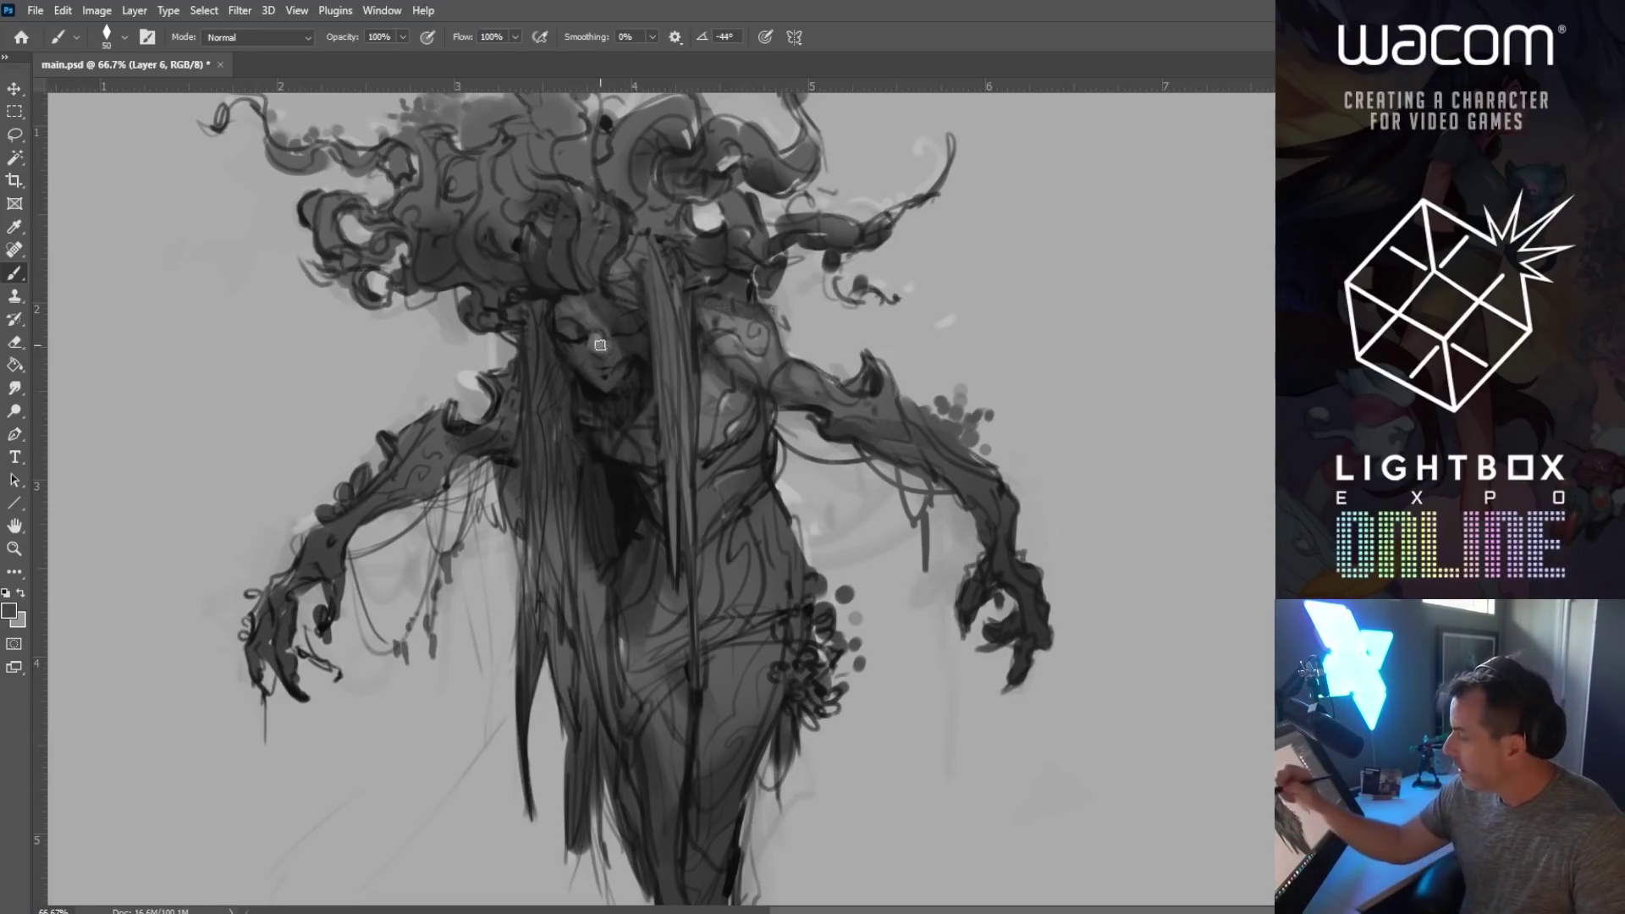
drag(588, 373, 624, 394)
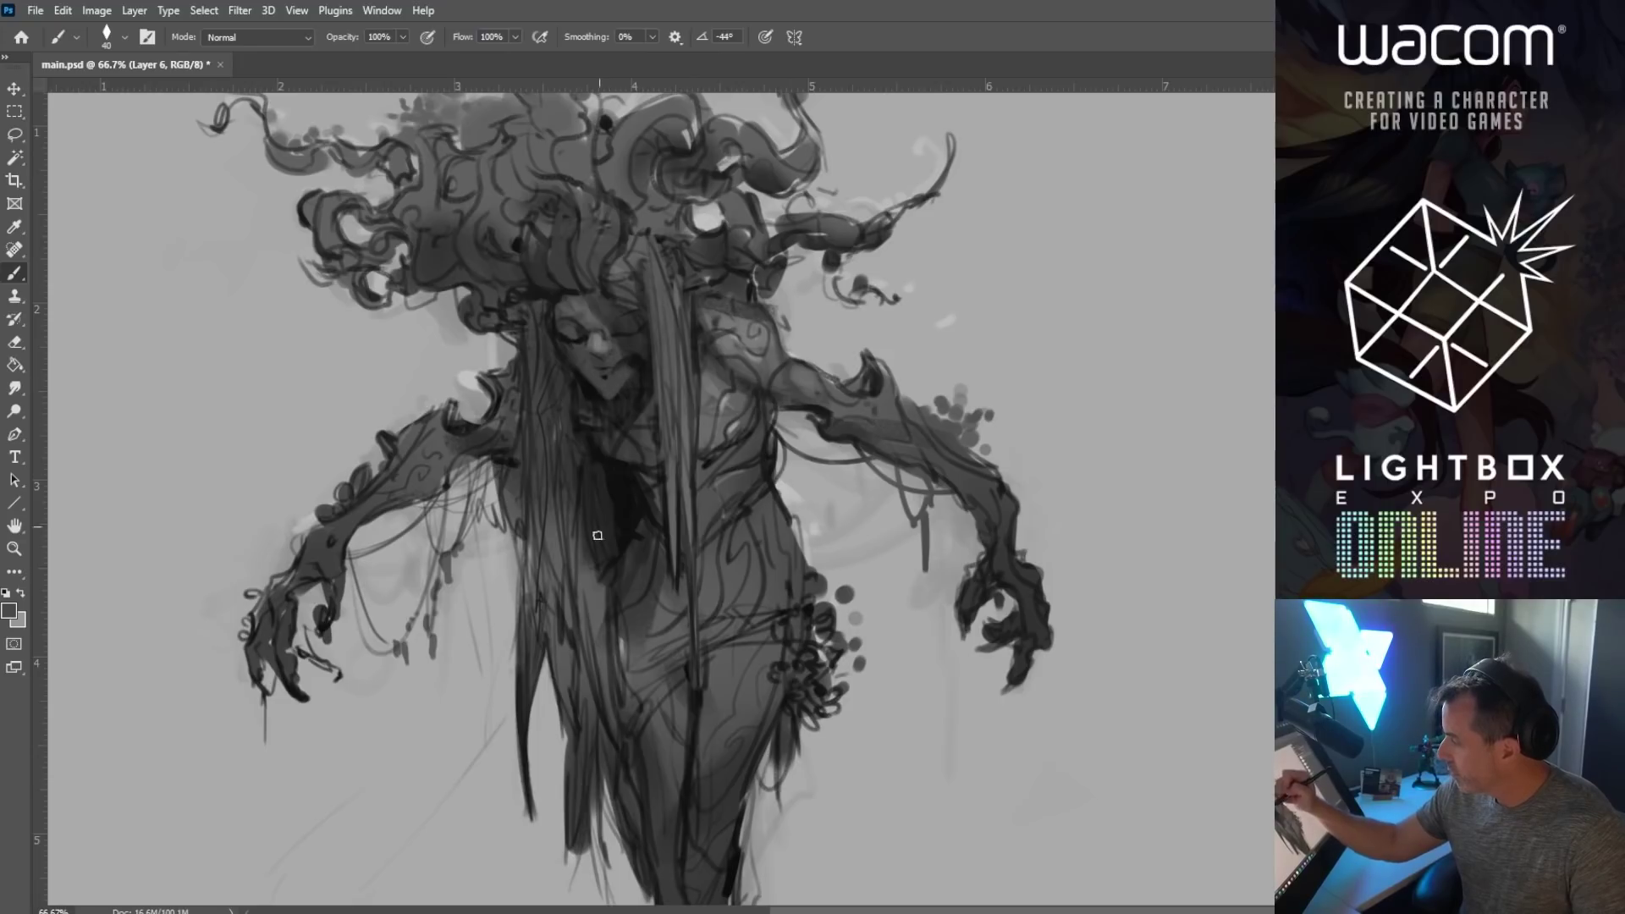
mouse_move(450, 913)
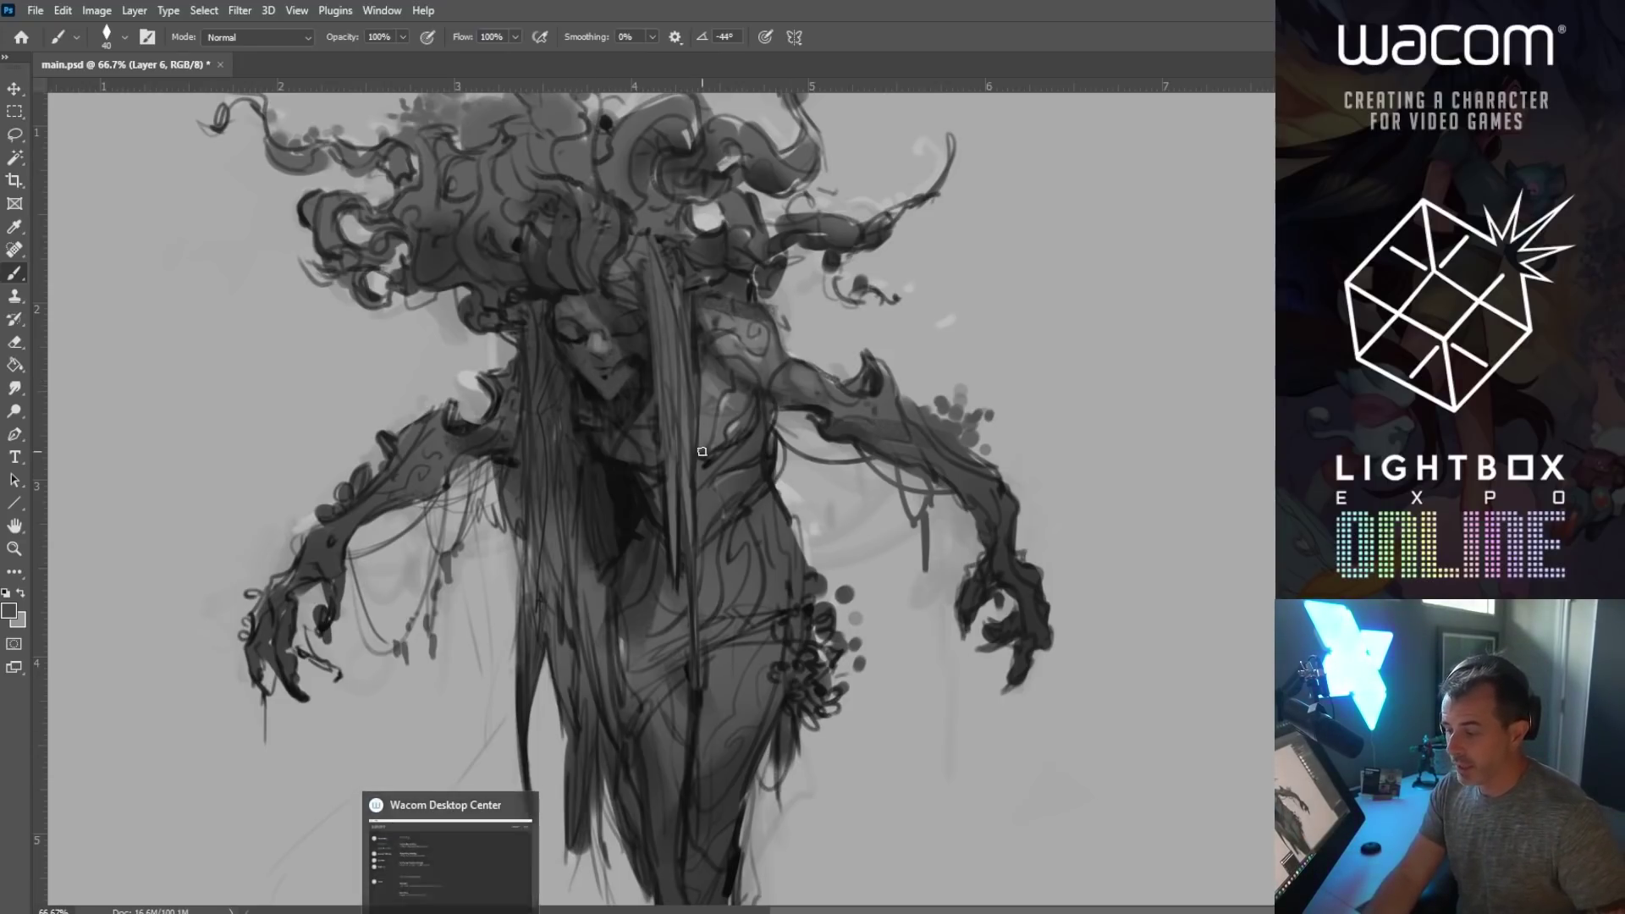
Step: Save the painting and review the whole figure down to the rooted base at 50% zoom
drag(702, 318, 663, 407)
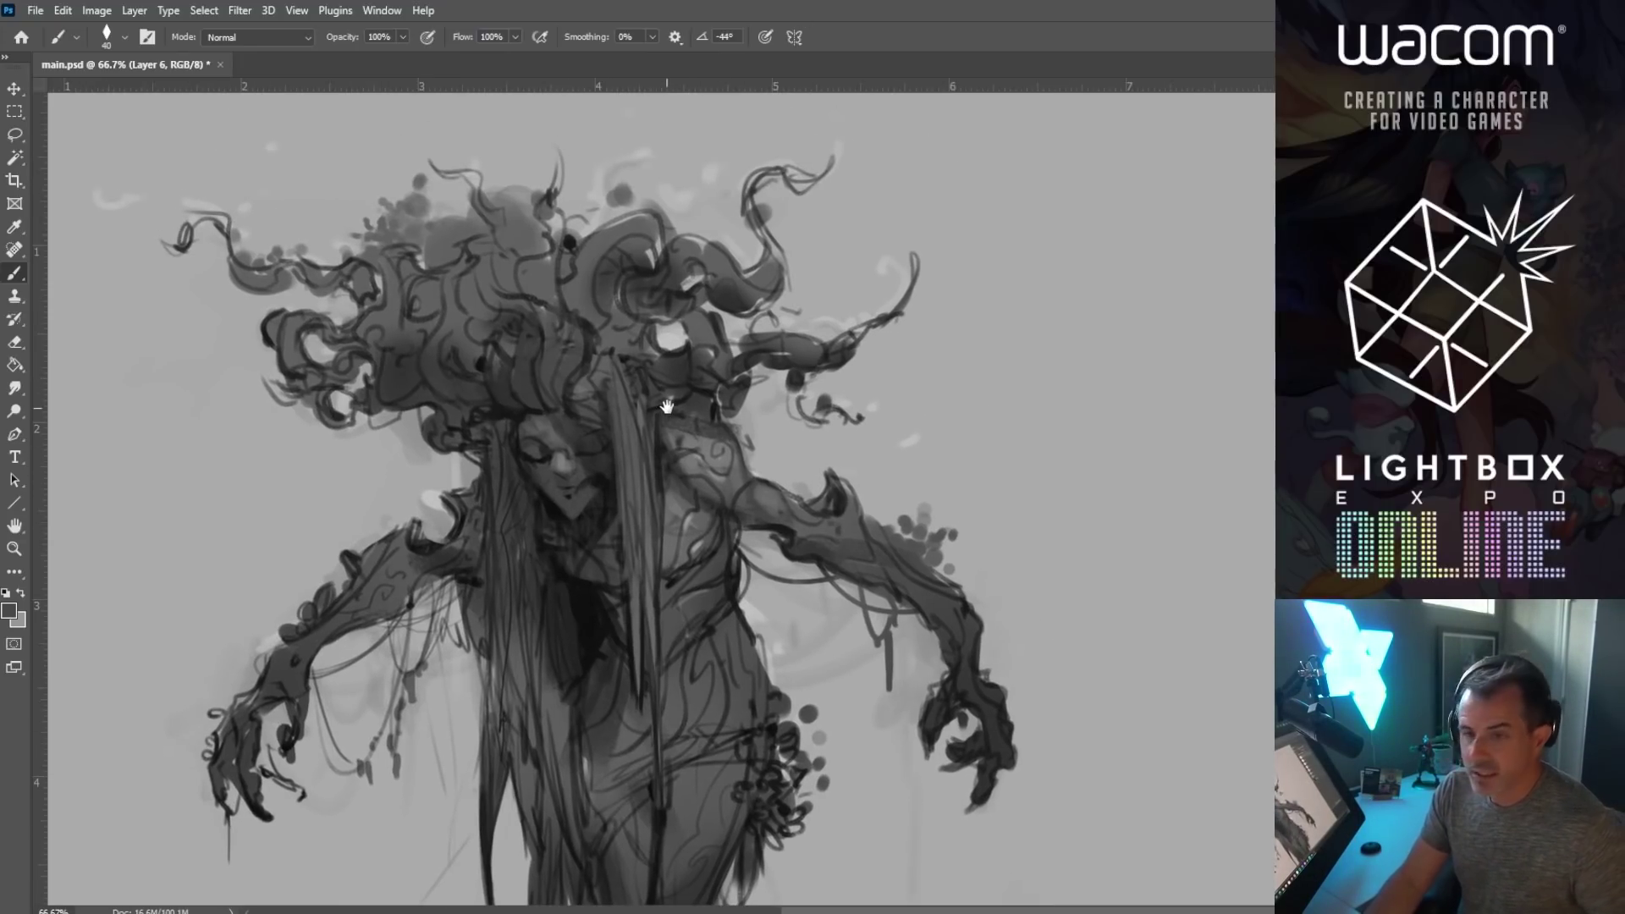
scroll(699, 469, down, 5)
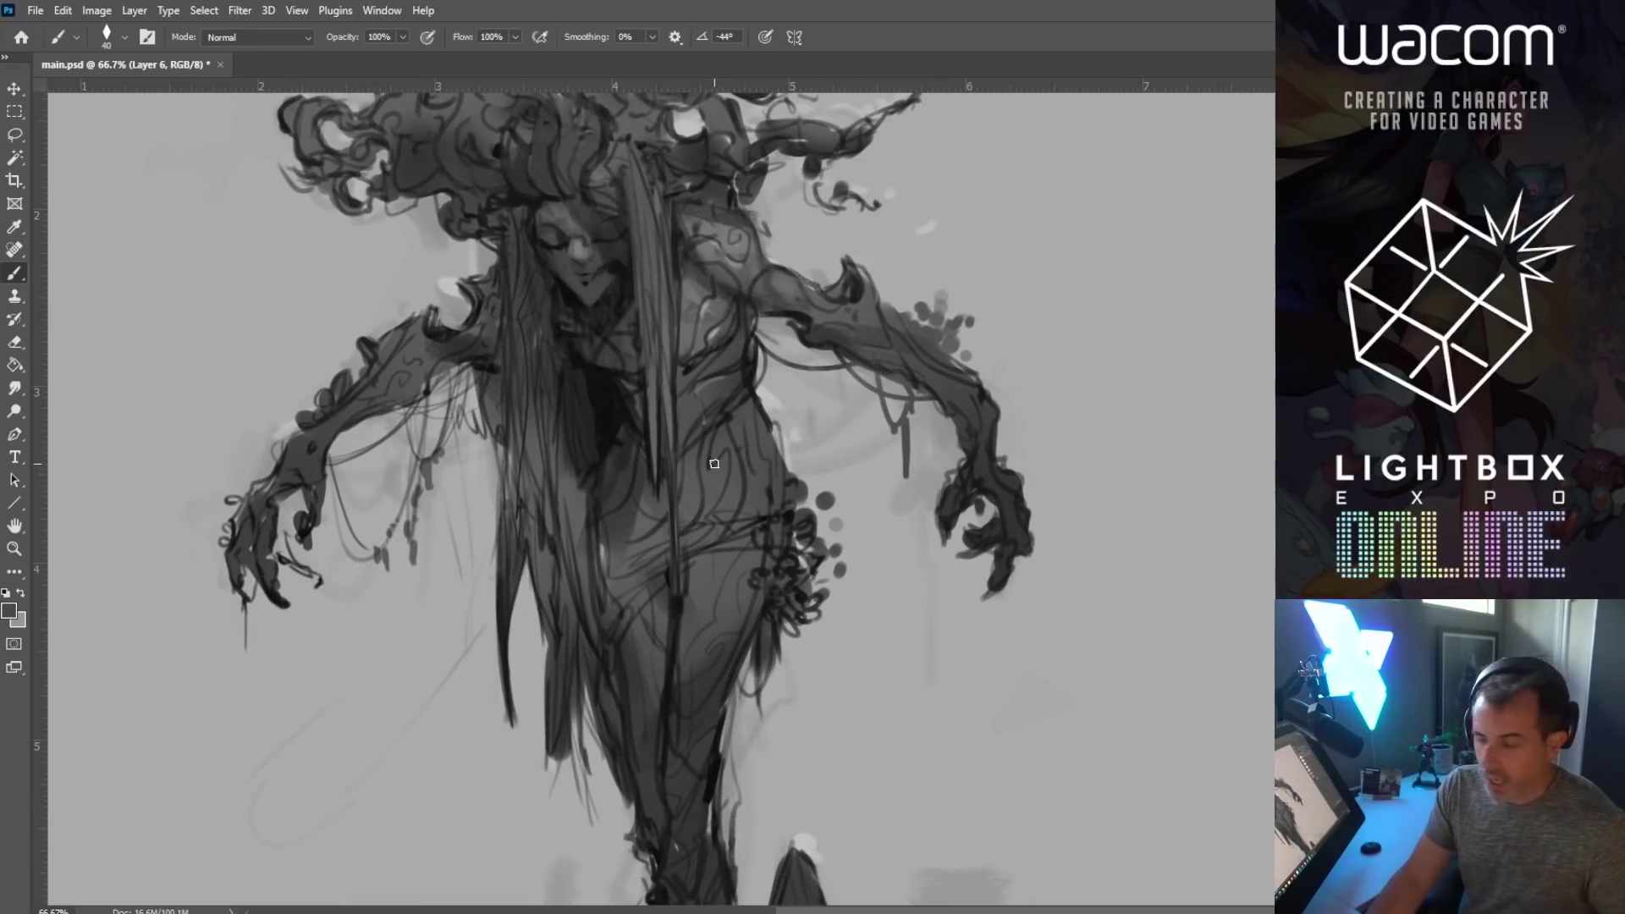
scroll(711, 464, down, 1)
key(ctrl+s)
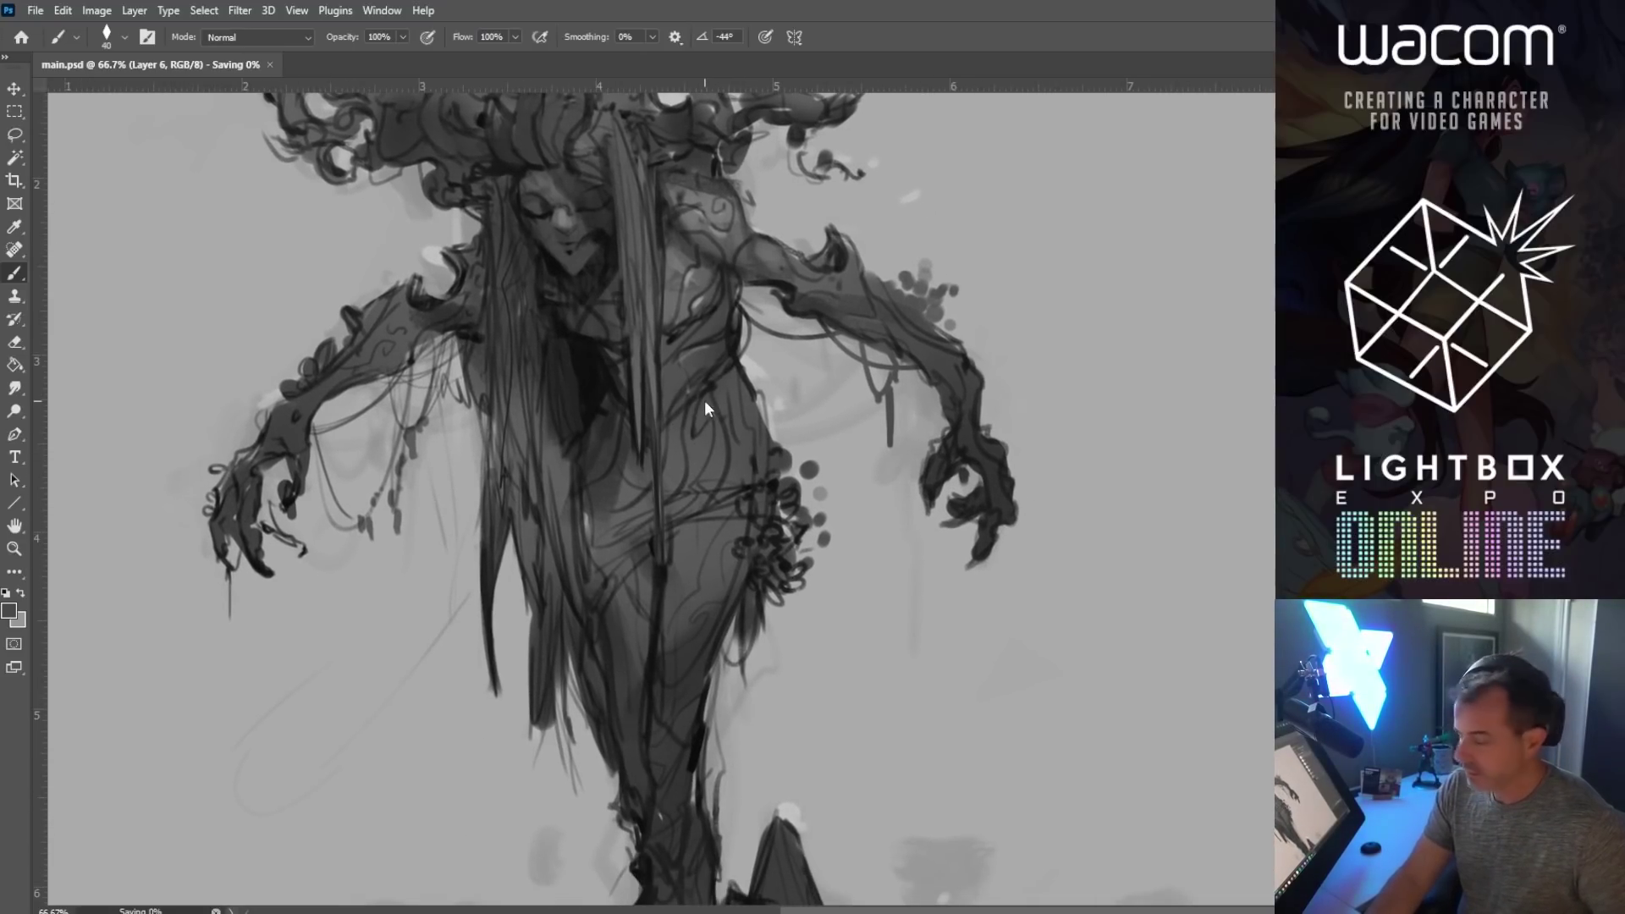
click(17, 548)
key(ctrl+minus)
drag(511, 381, 574, 476)
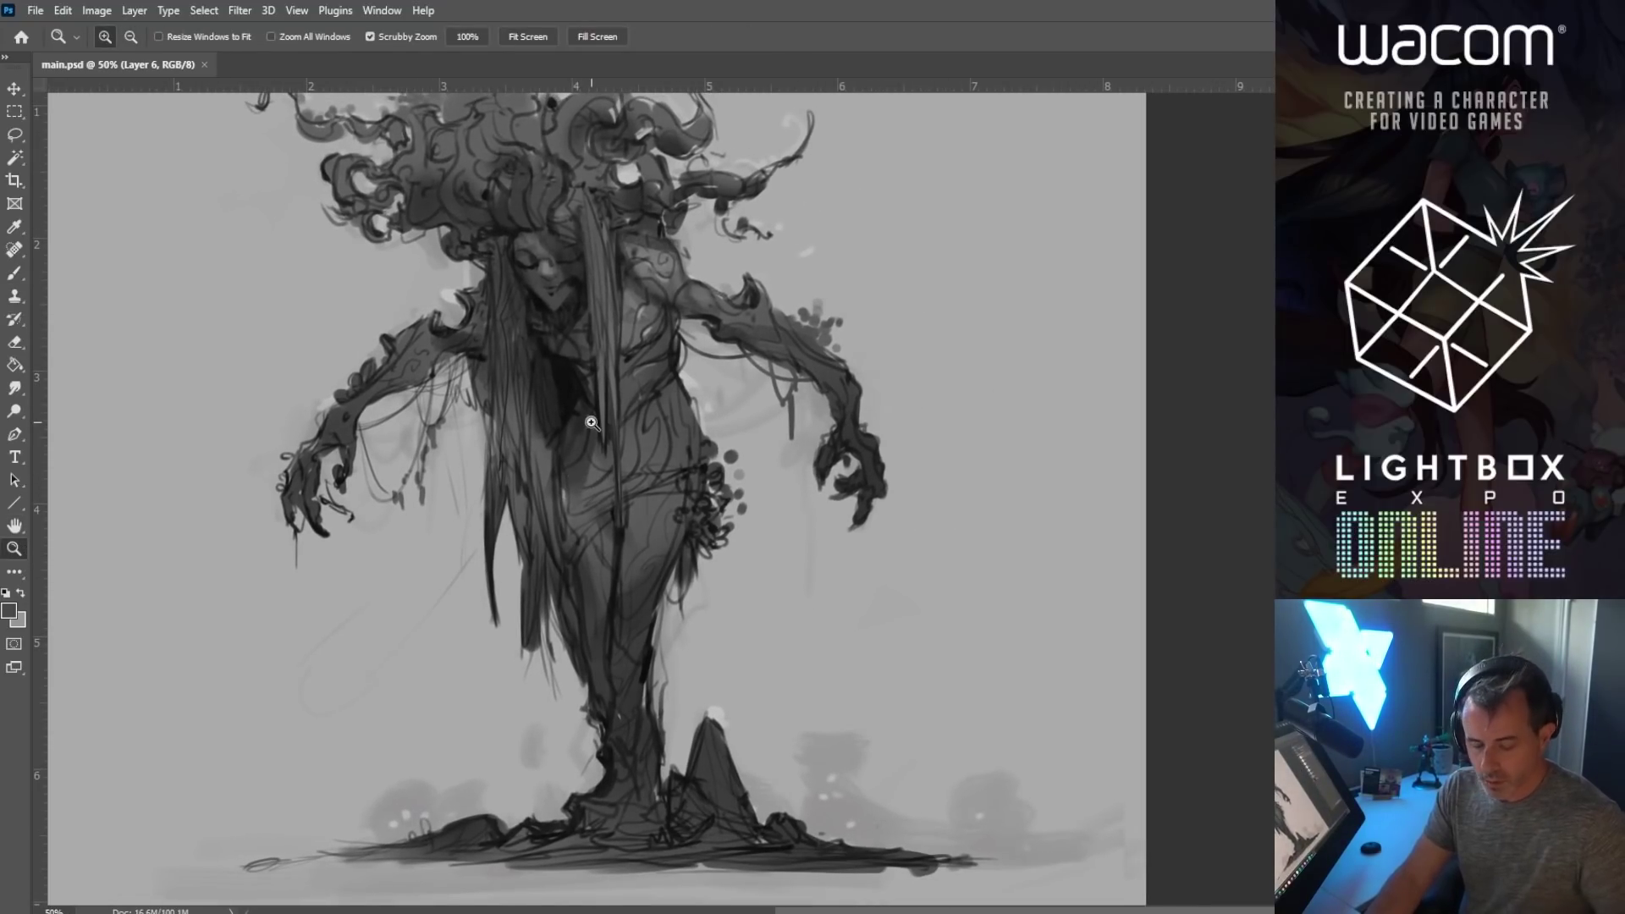
click(16, 270)
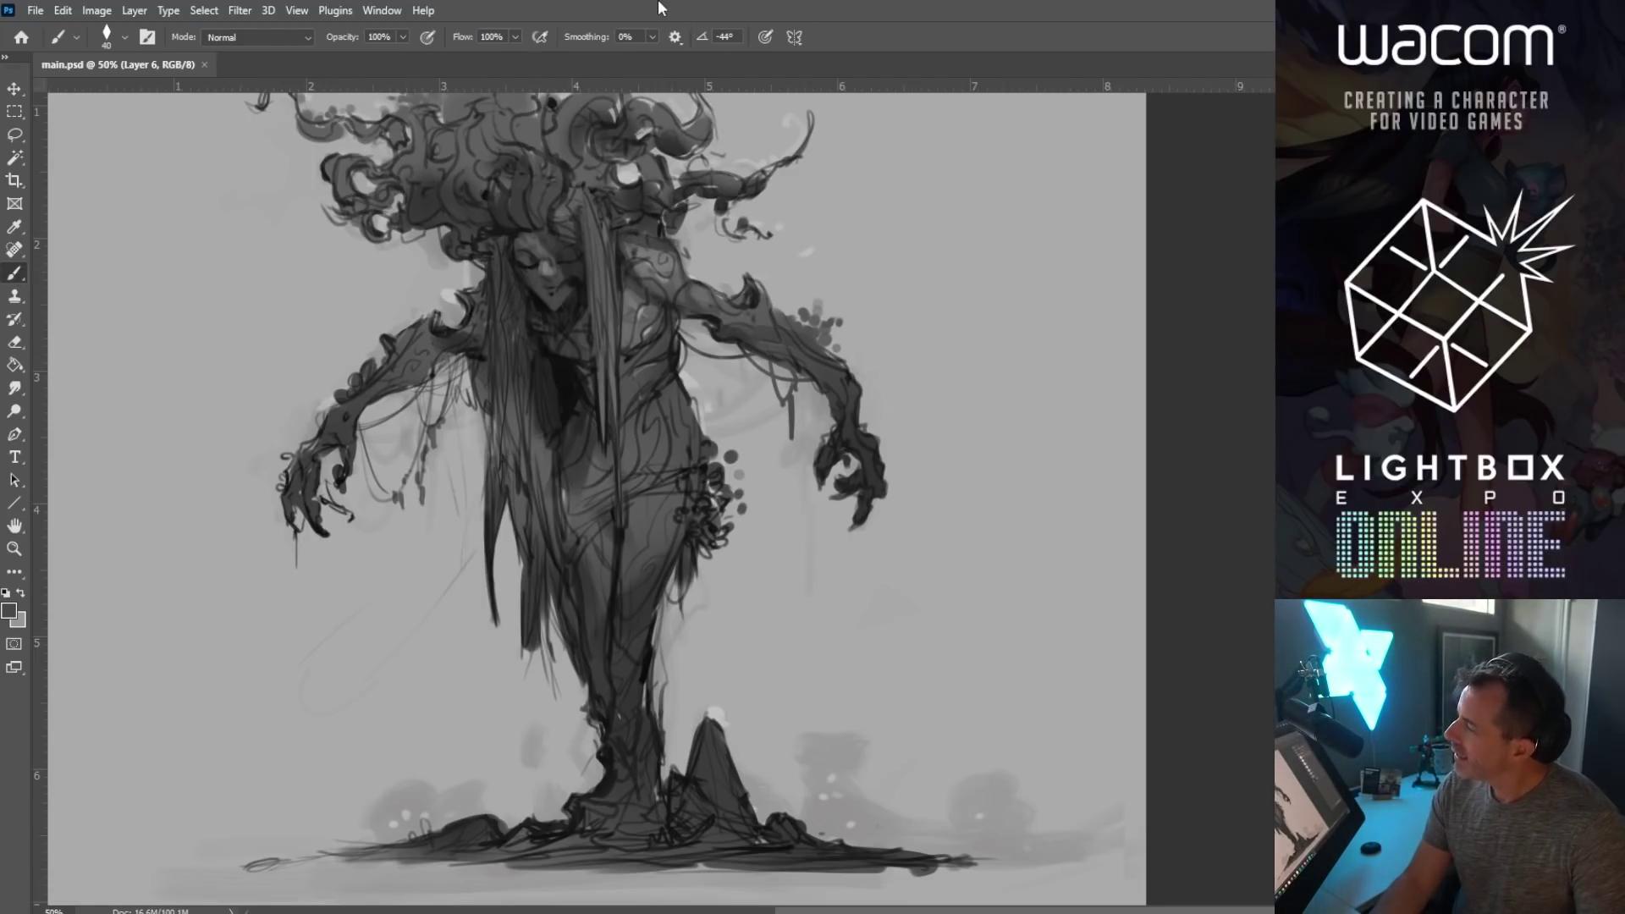
Step: Paint a curling branch rising from the top of the hair with a brush of about 30 px and sample a grey near the trunk's base
drag(555, 136, 532, 255)
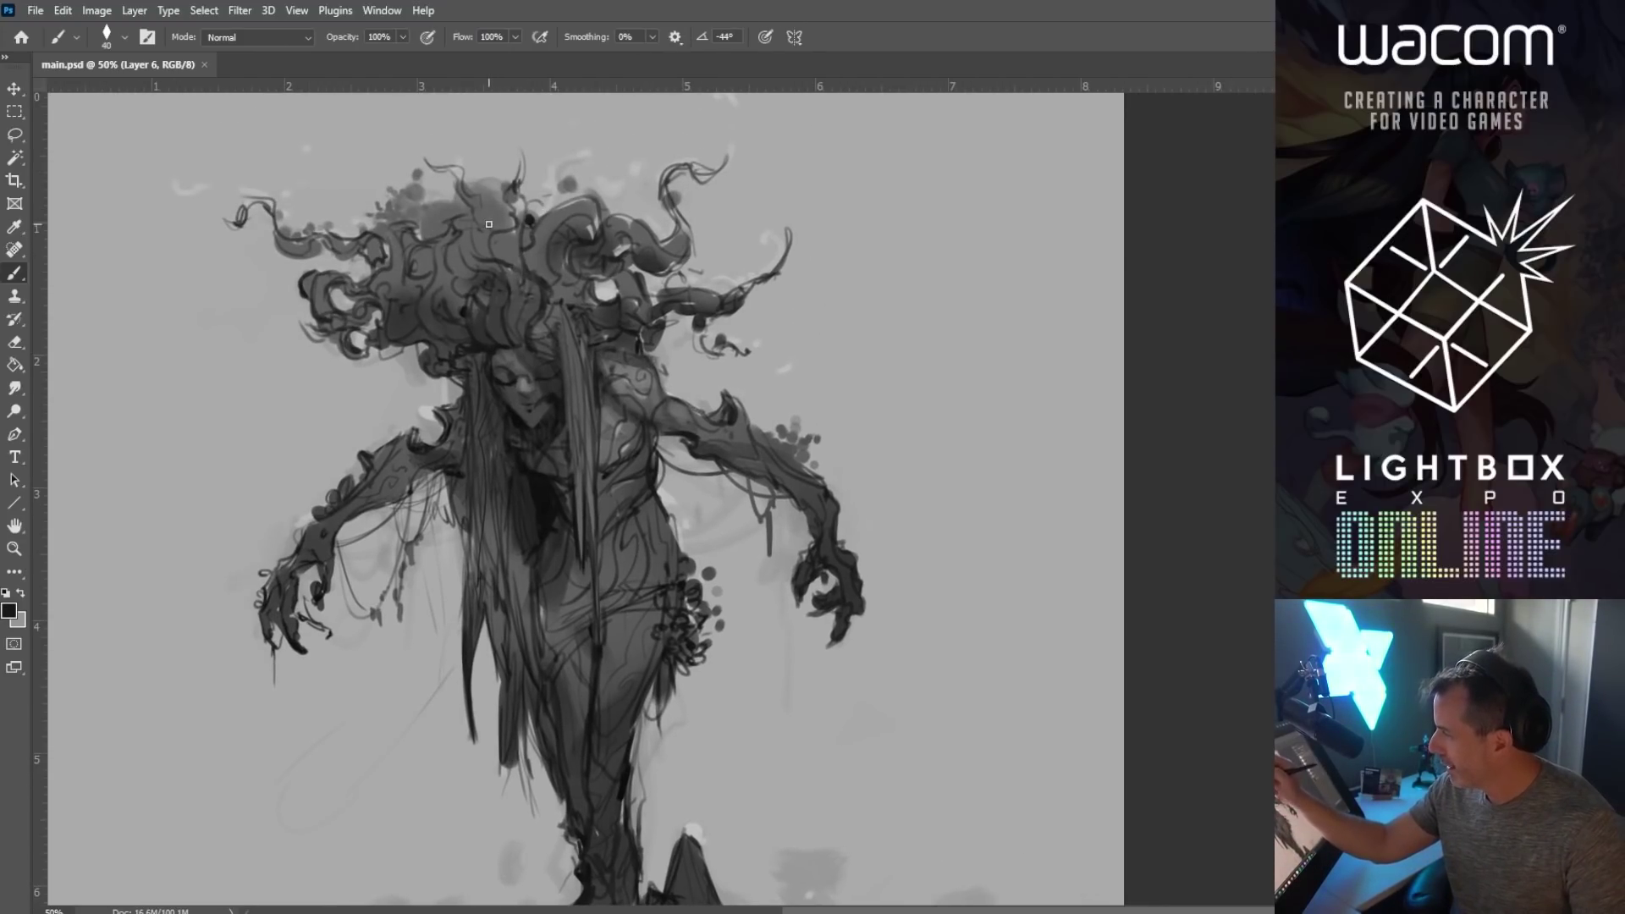
mouse_move(479, 269)
mouse_down()
mouse_move(519, 170)
mouse_move(543, 179)
mouse_move(561, 159)
mouse_move(551, 125)
mouse_move(528, 127)
mouse_move(567, 127)
mouse_move(576, 150)
mouse_move(557, 191)
mouse_move(497, 200)
mouse_move(515, 173)
mouse_move(556, 194)
mouse_move(570, 153)
mouse_move(565, 166)
mouse_move(518, 108)
mouse_up()
key(bracketleft)
key(bracketright)
key(bracketleft)
key(bracketright)
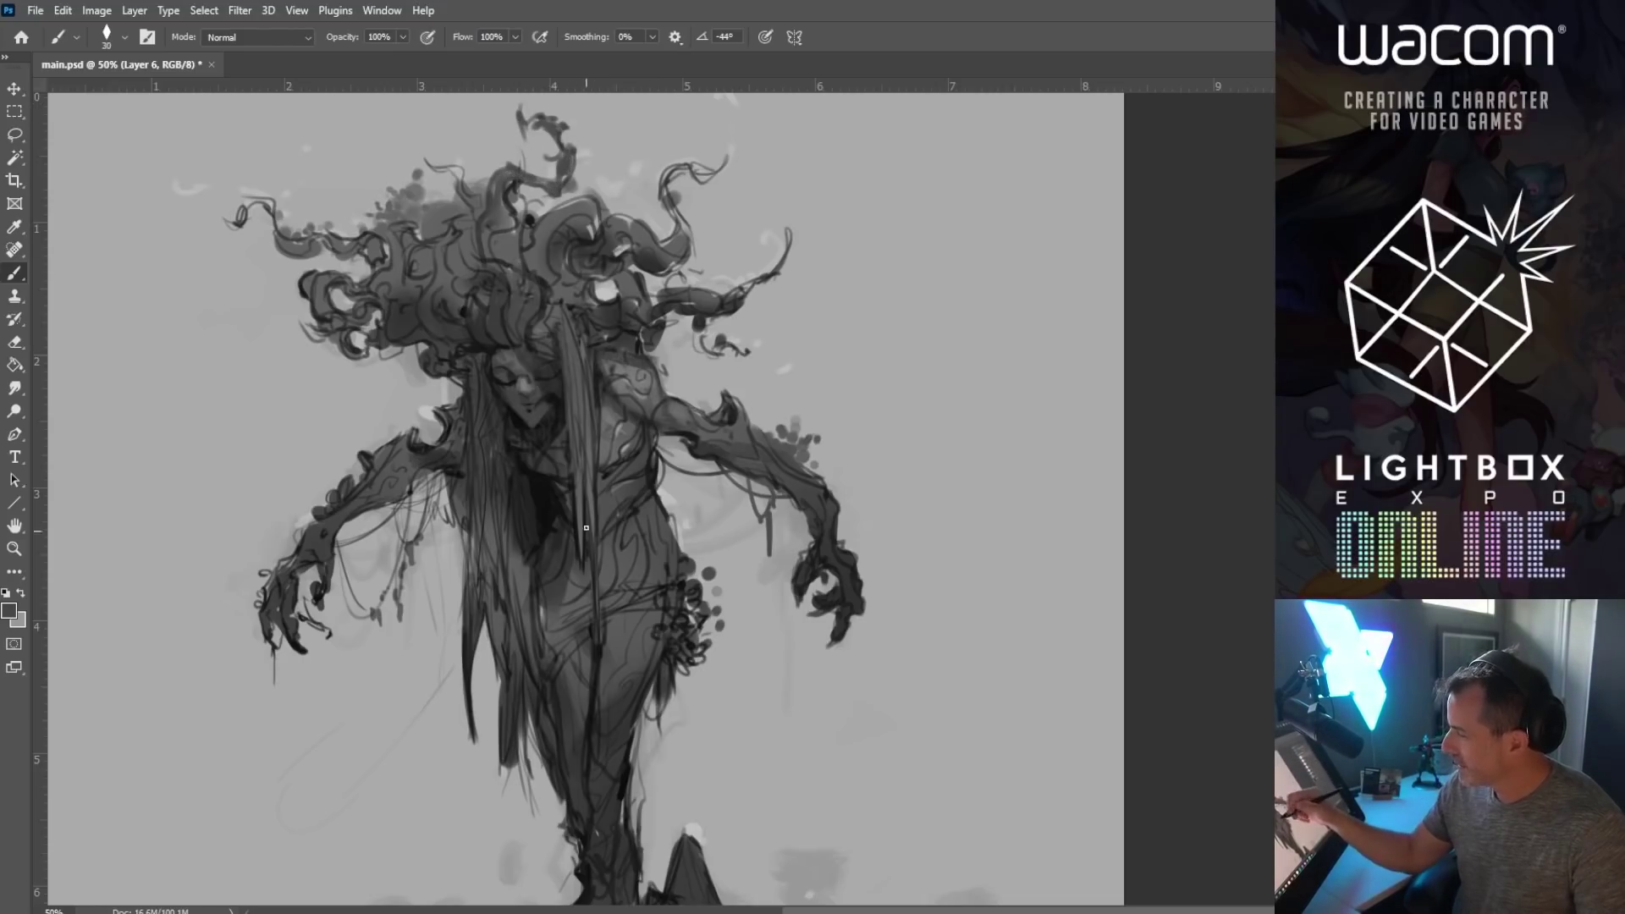
scroll(790, 609, down, 3)
key(bracketright)
alt+click(557, 790)
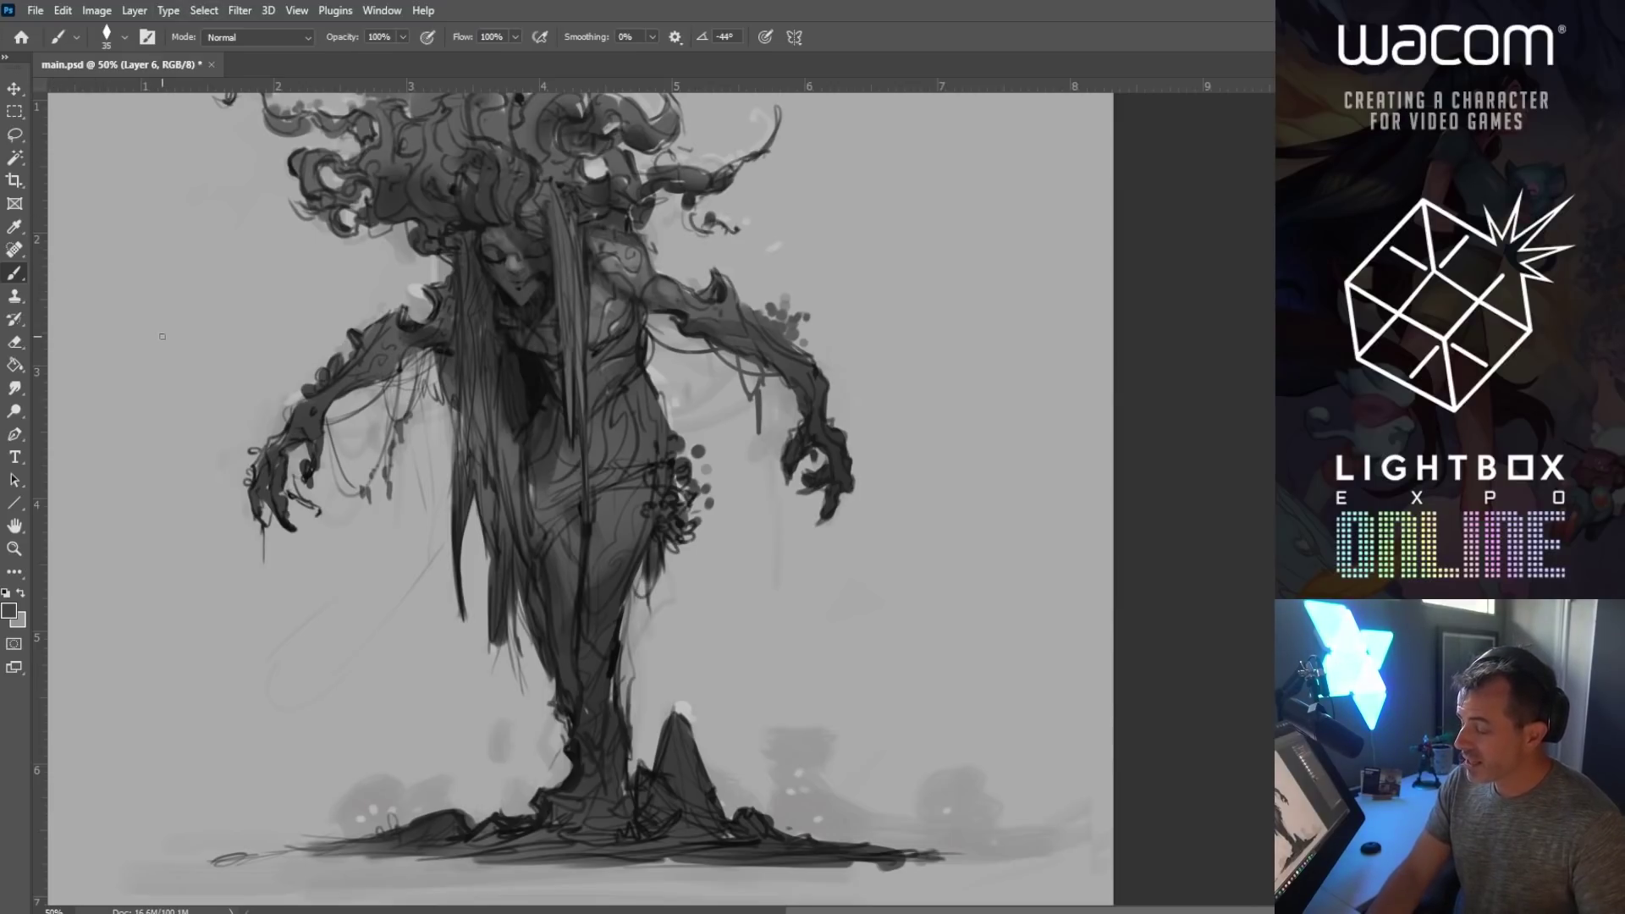
Step: Save the document with the new hair branch and examine the character from the base up to the hair
click(14, 548)
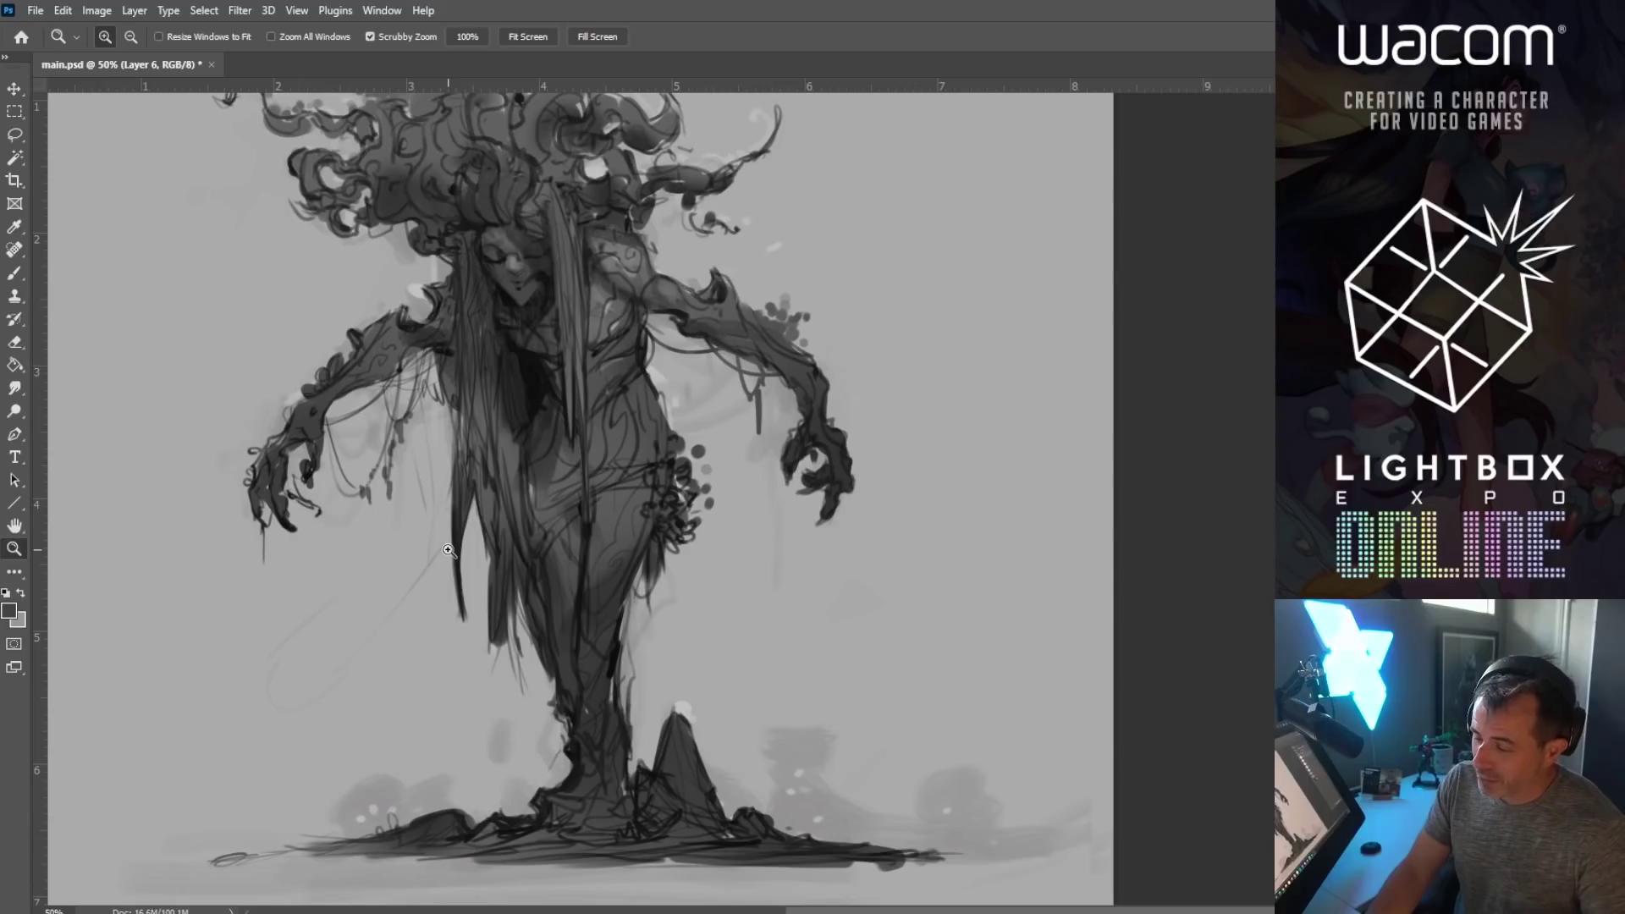
drag(546, 602, 652, 699)
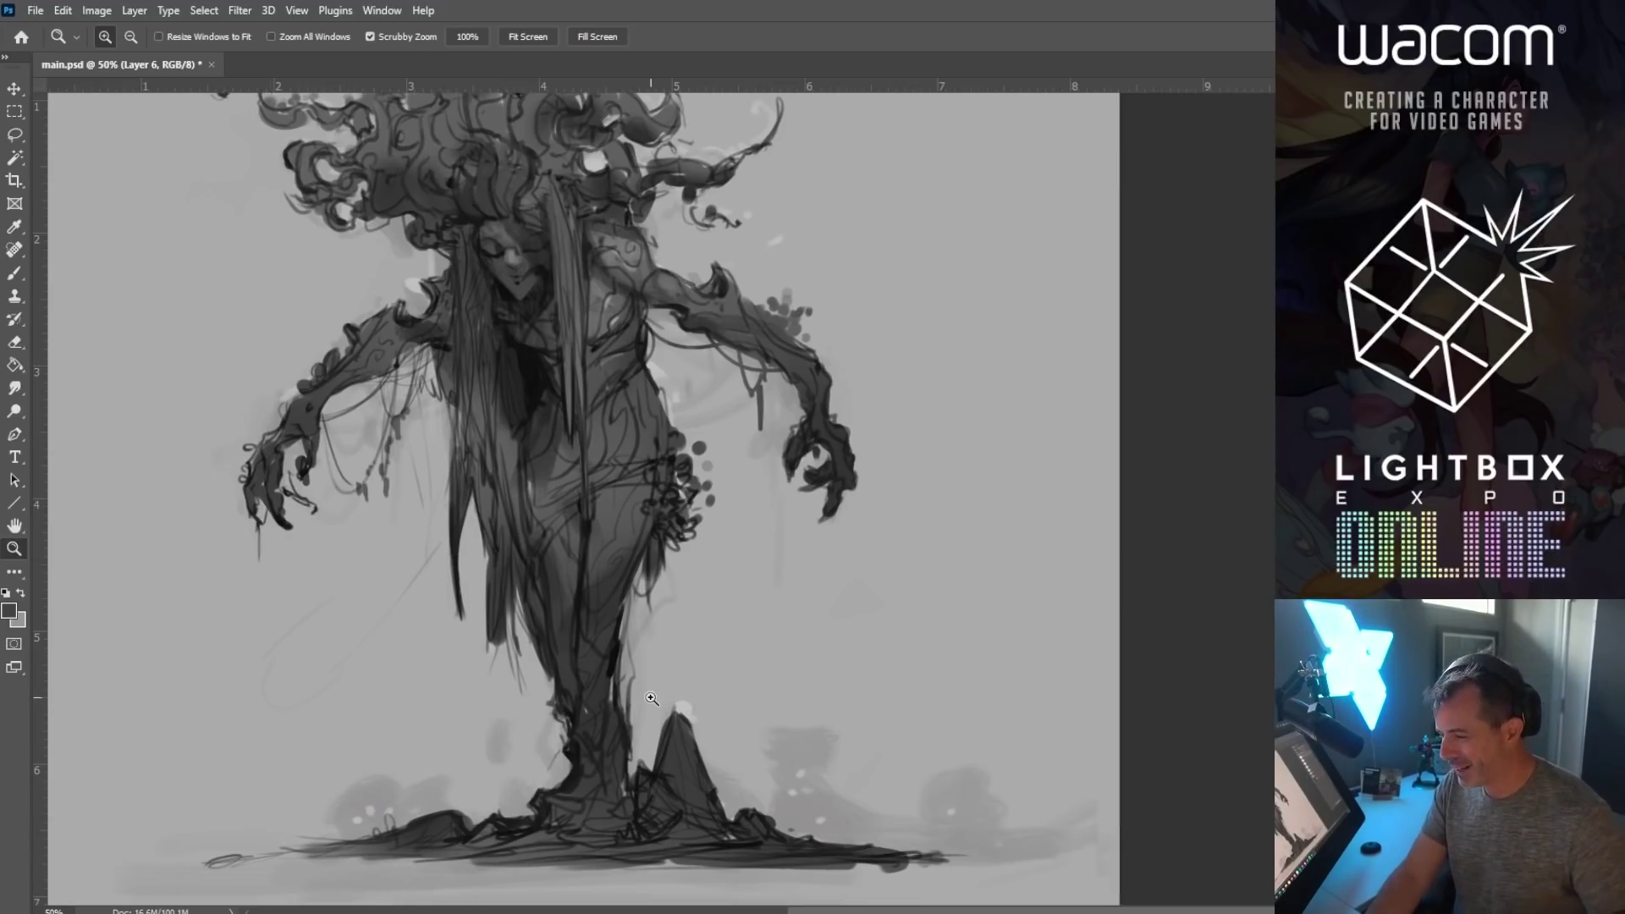
click(652, 698)
key(ctrl+s)
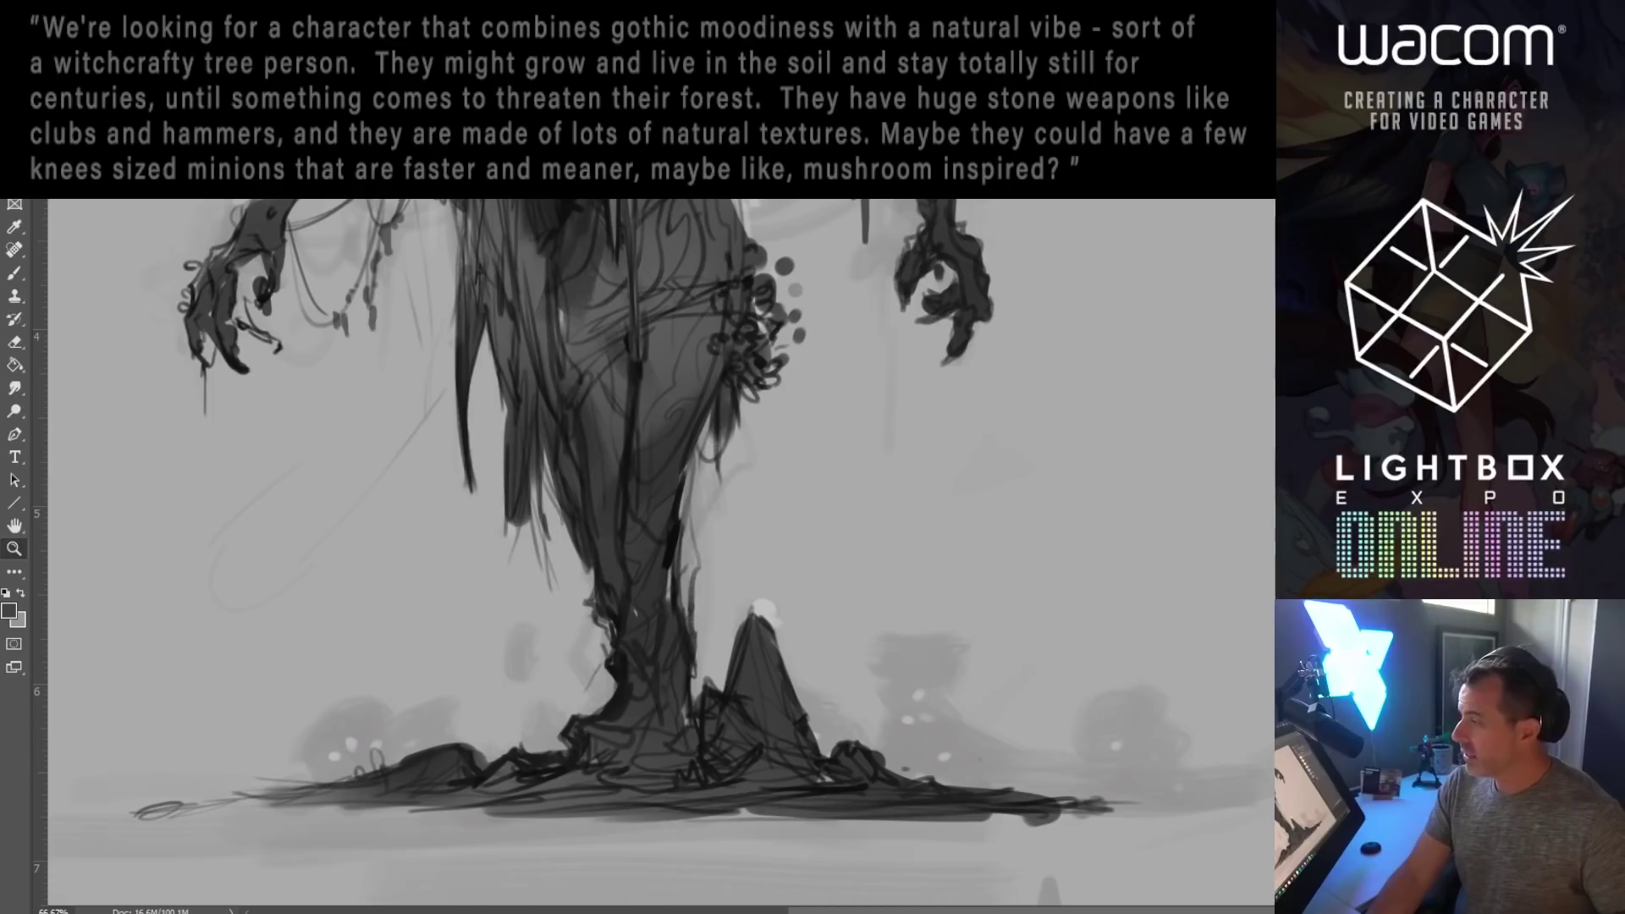
drag(281, 359, 347, 799)
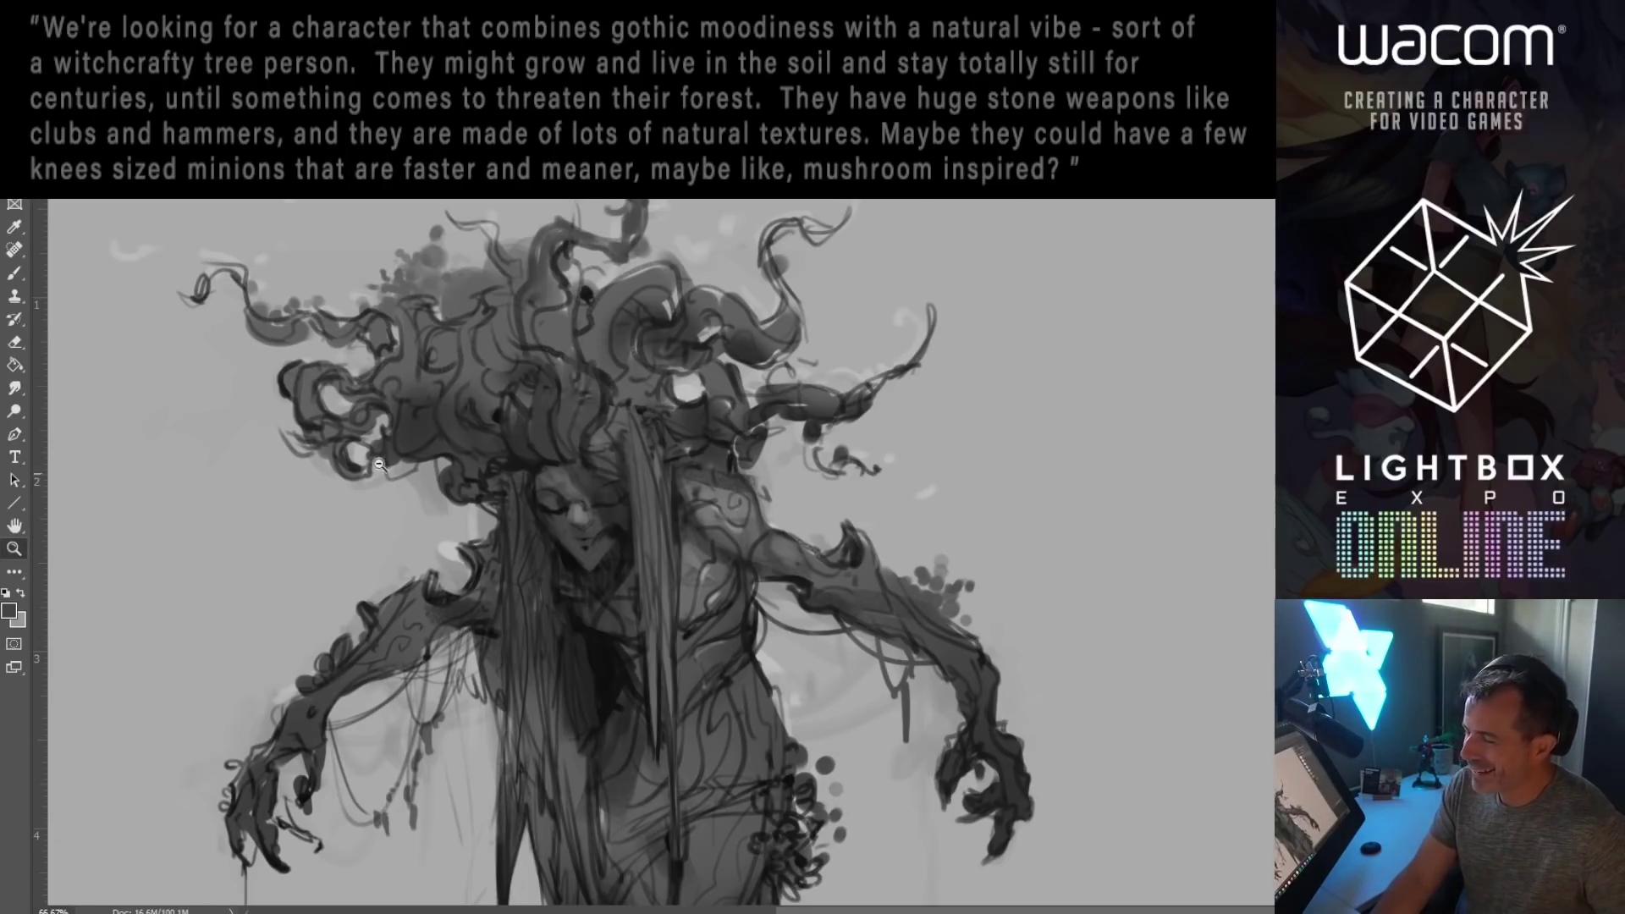
key(ctrl+minus)
drag(733, 477, 765, 434)
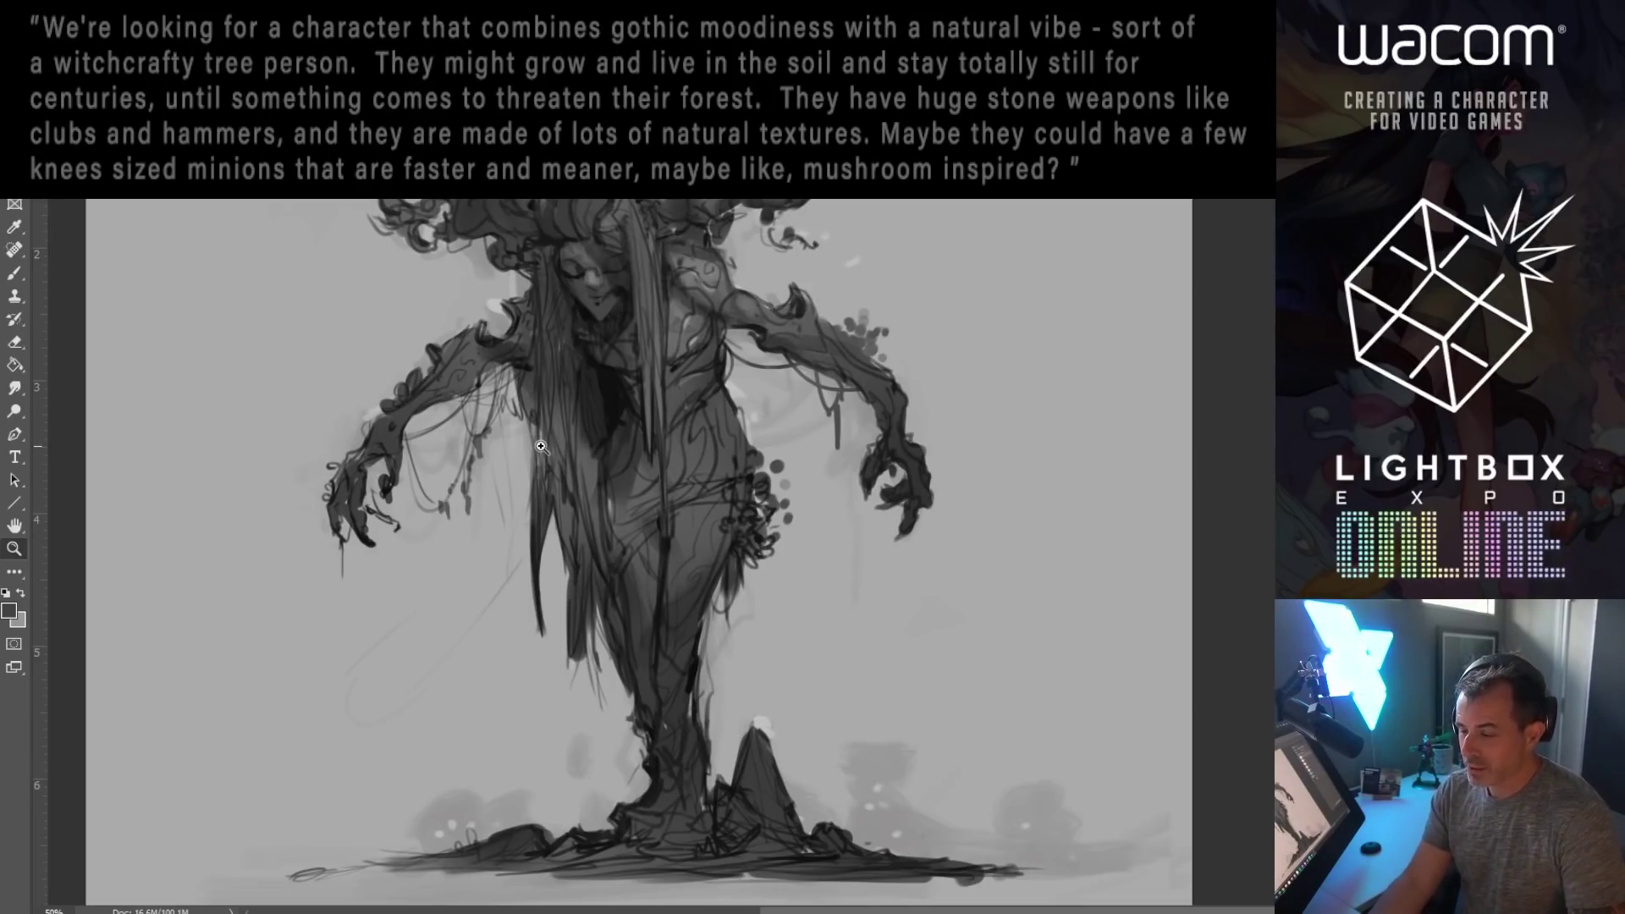
key(b)
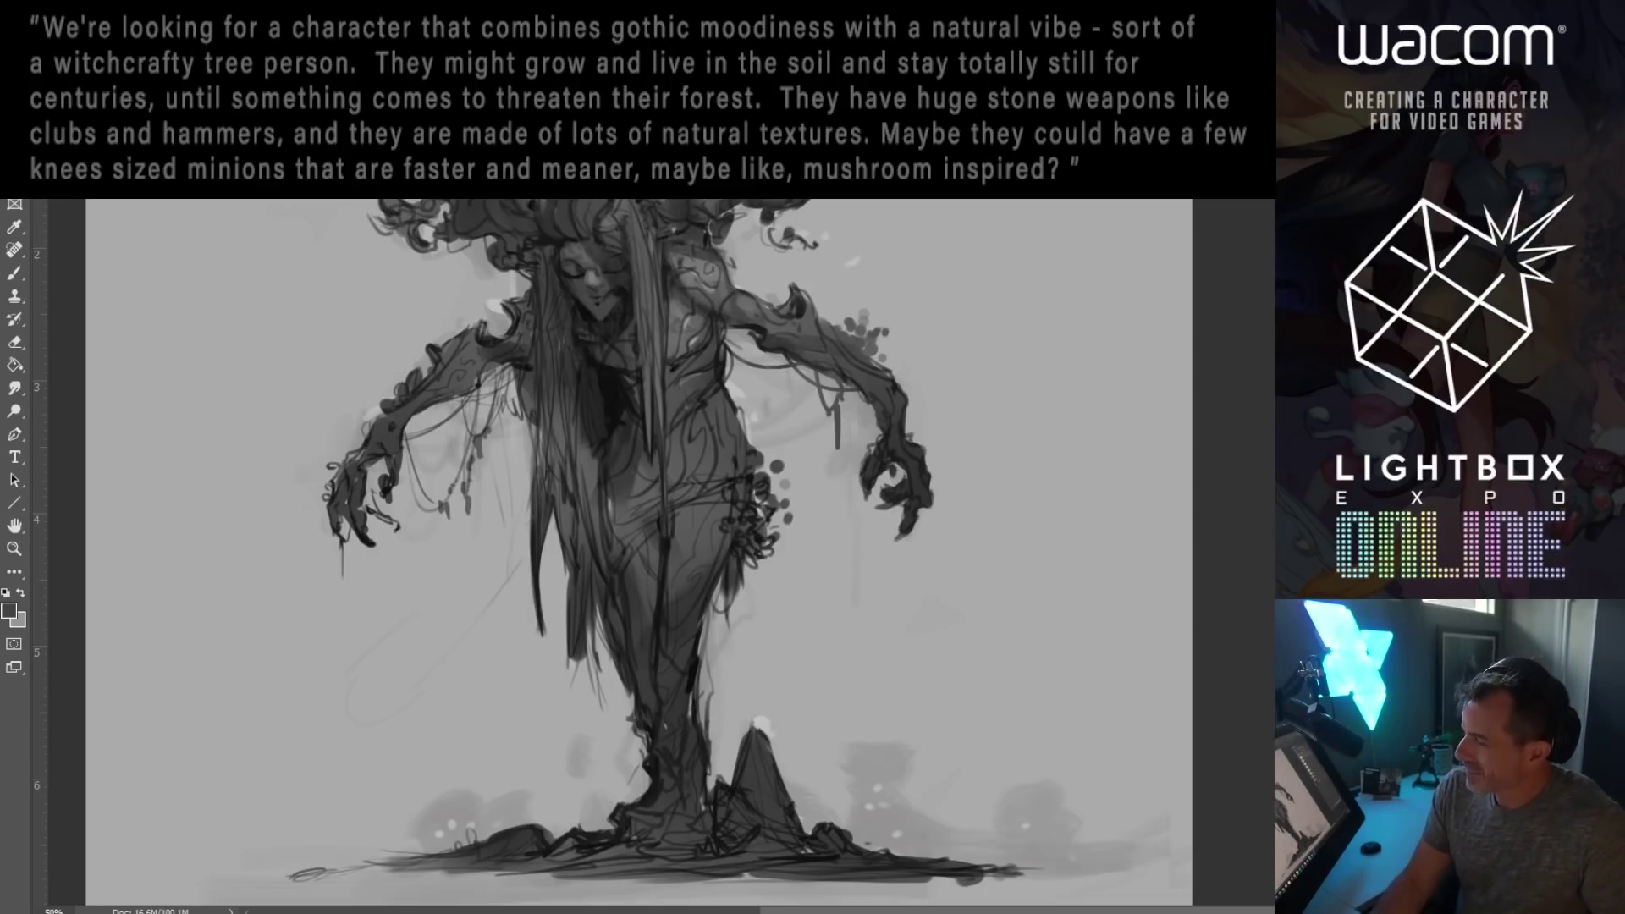
drag(795, 406, 777, 464)
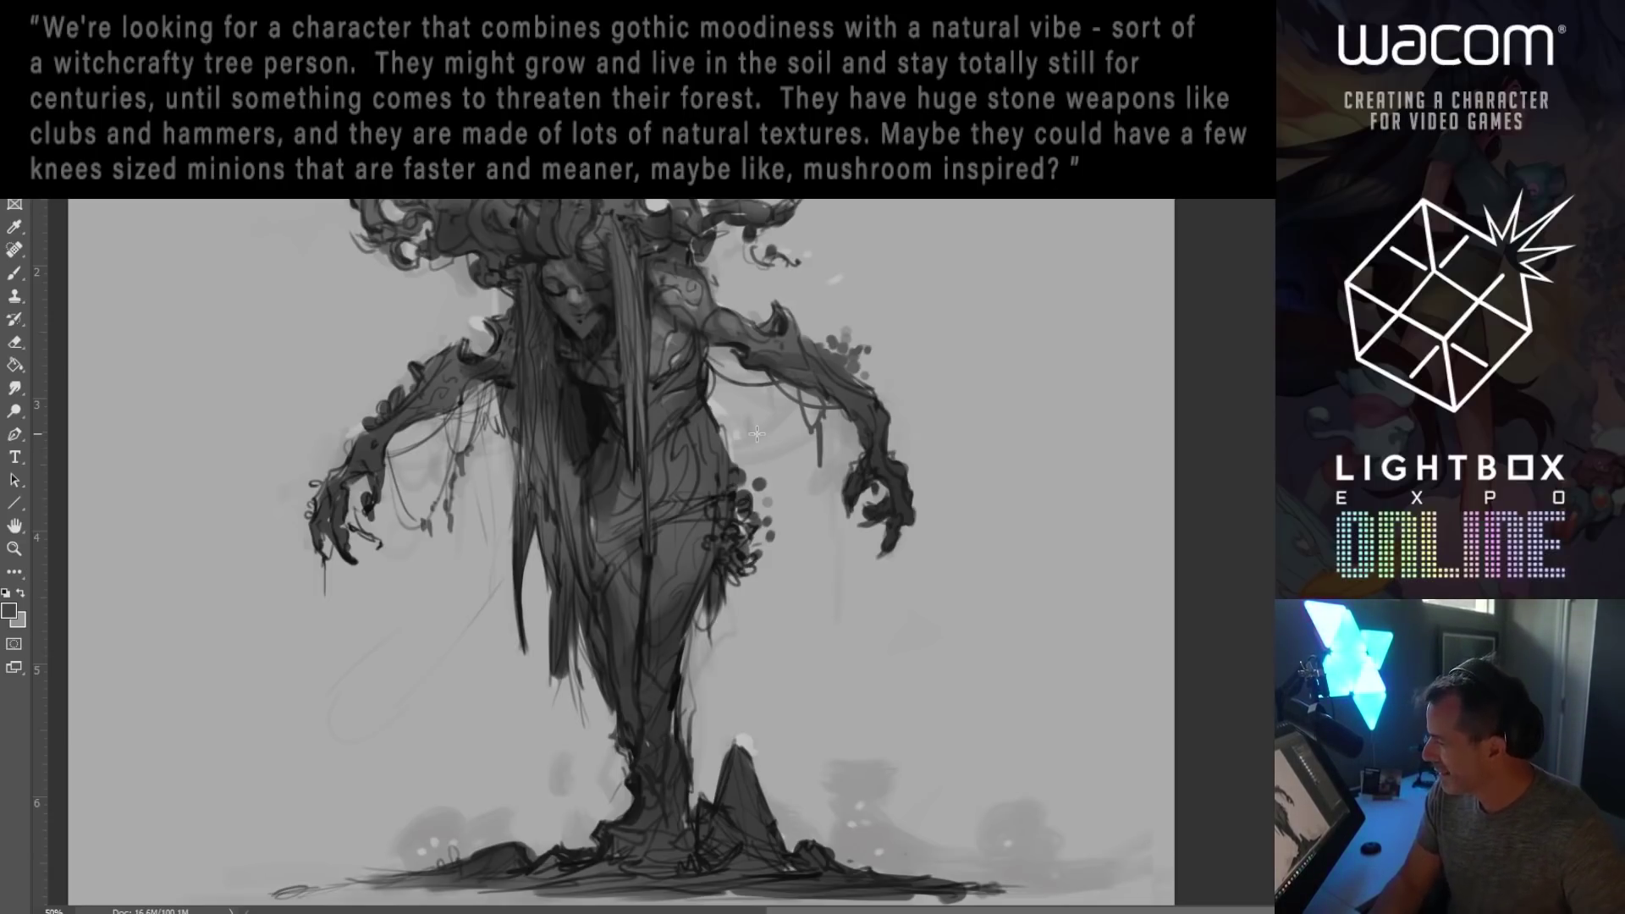
drag(758, 508, 745, 675)
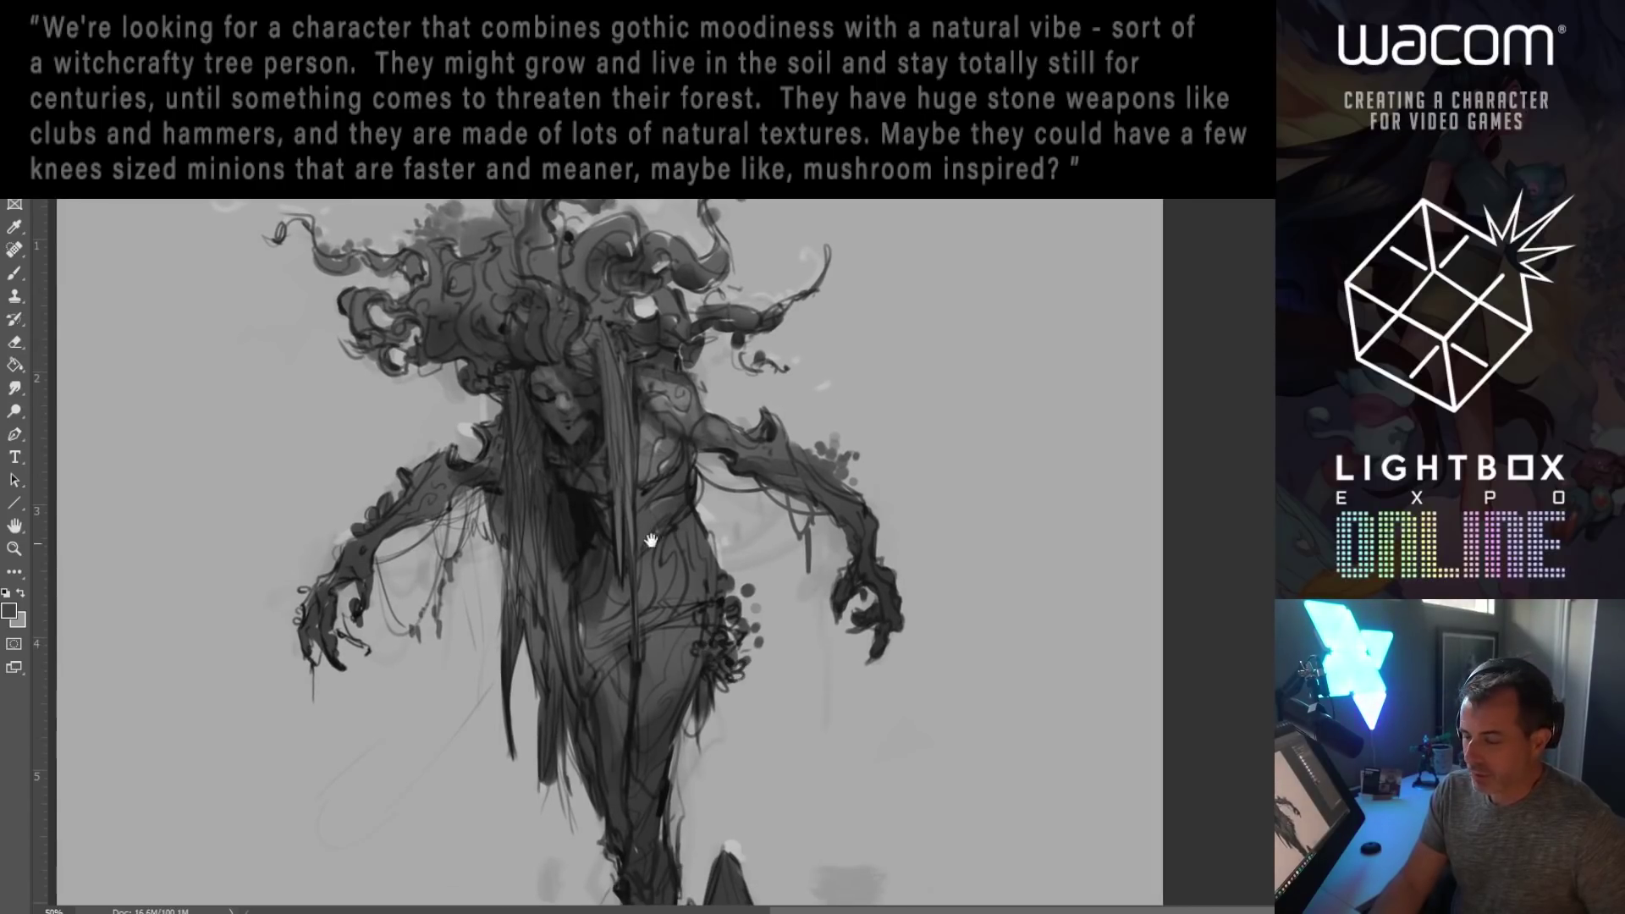
drag(635, 521, 637, 554)
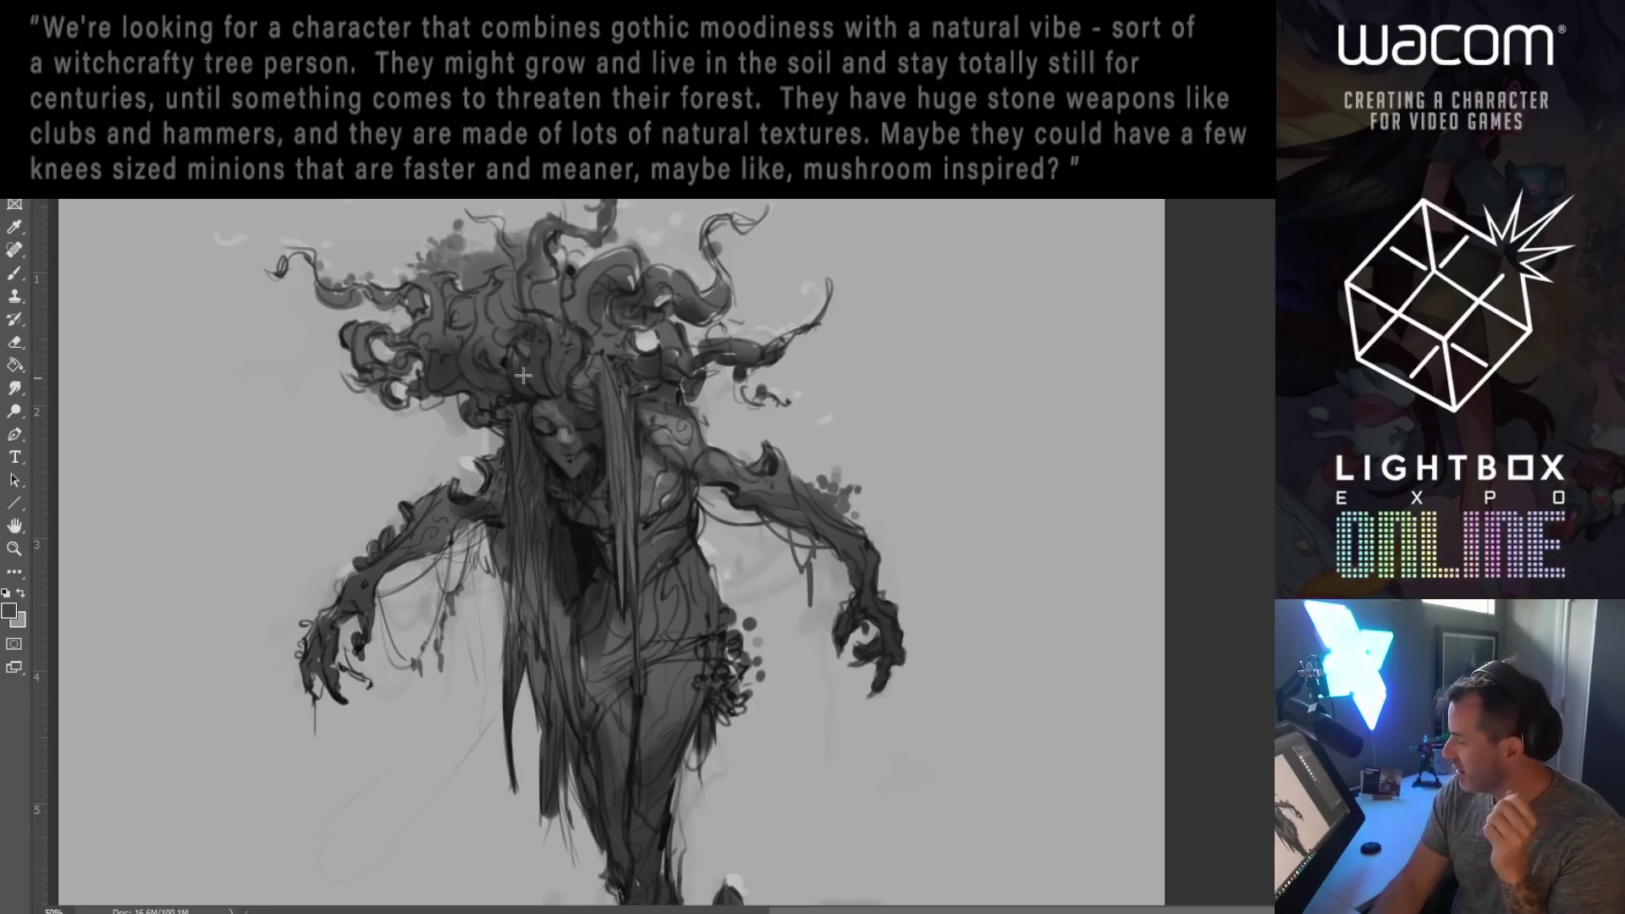
Step: Extend the canvas to a width of 20 inches, anchored at its left edge, with a light grey extension colour
click(92, 10)
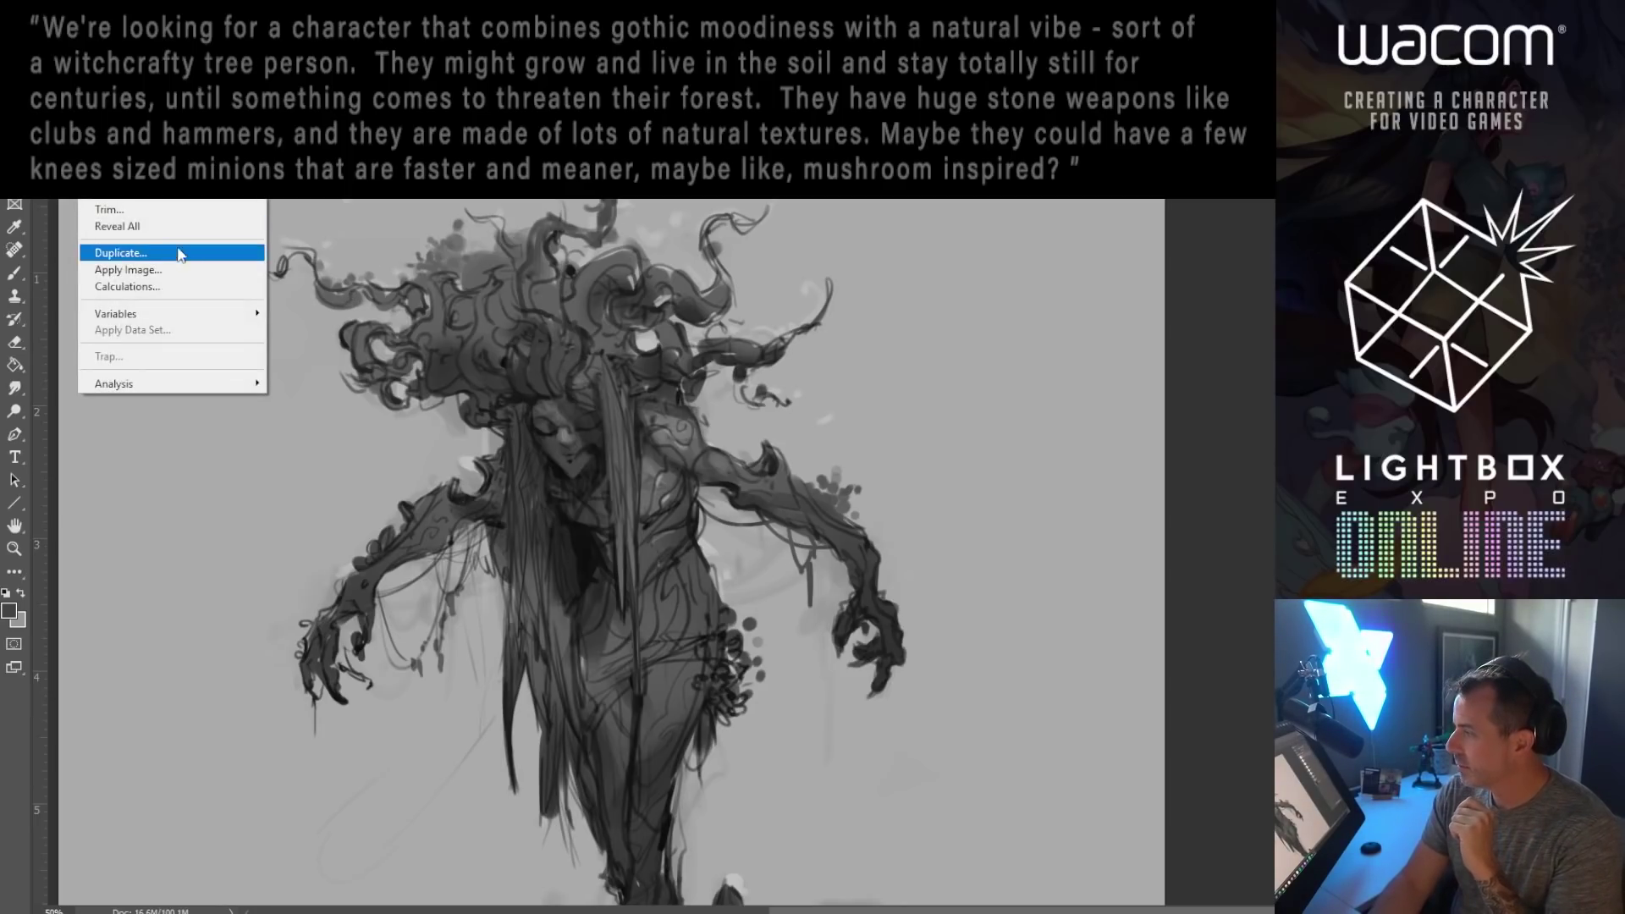
click(161, 154)
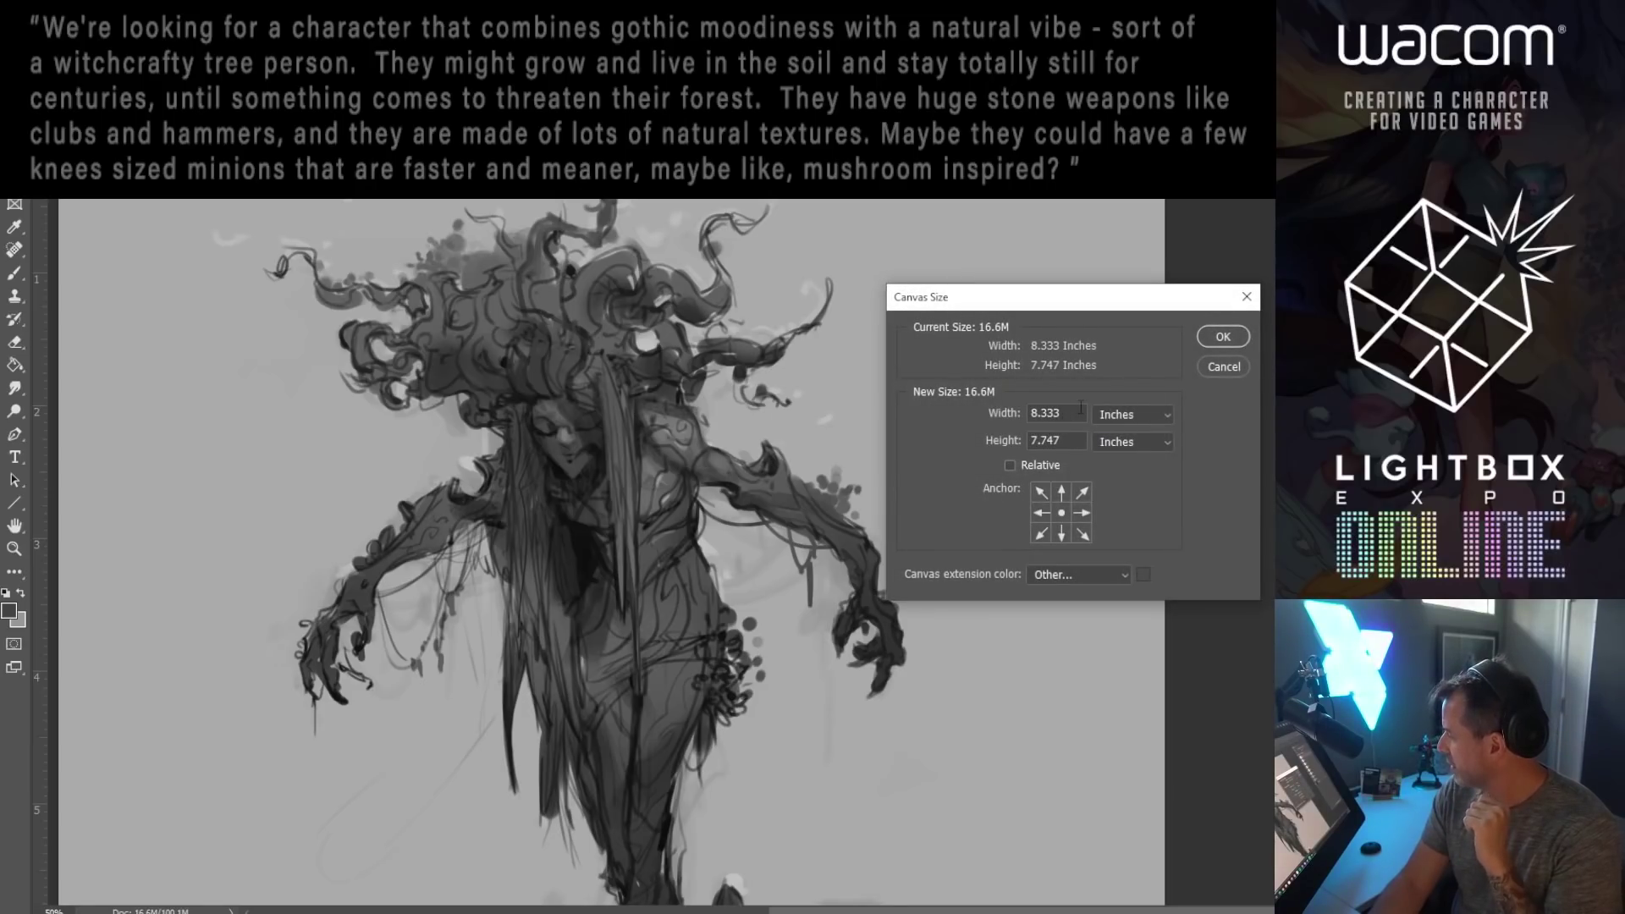
drag(1069, 414, 973, 404)
text(20)
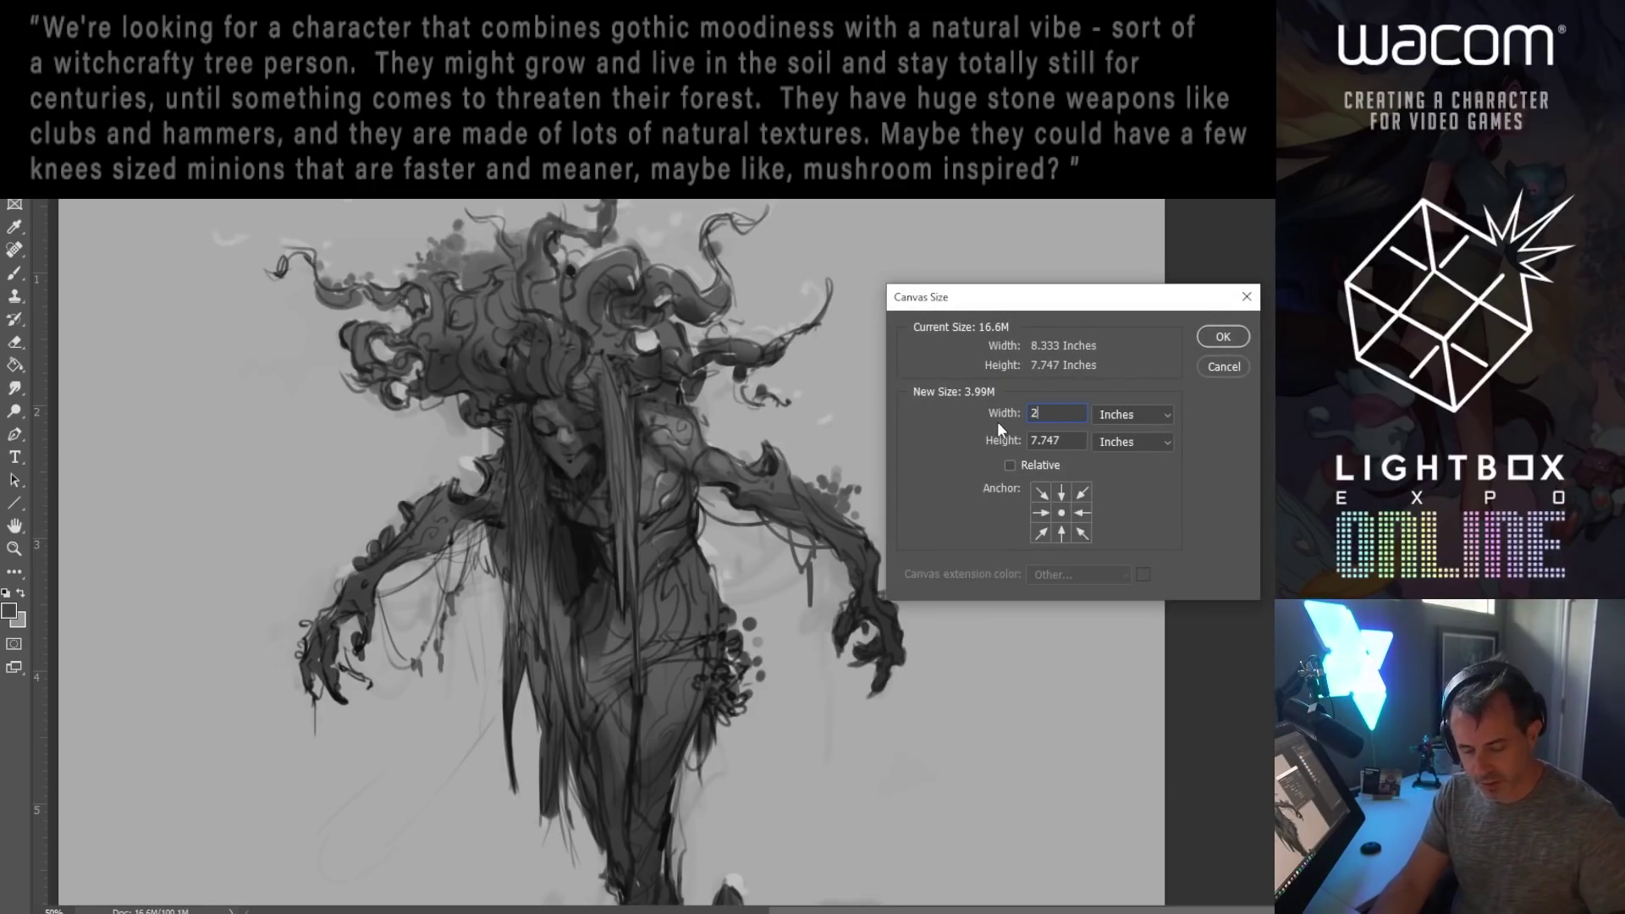
click(1041, 513)
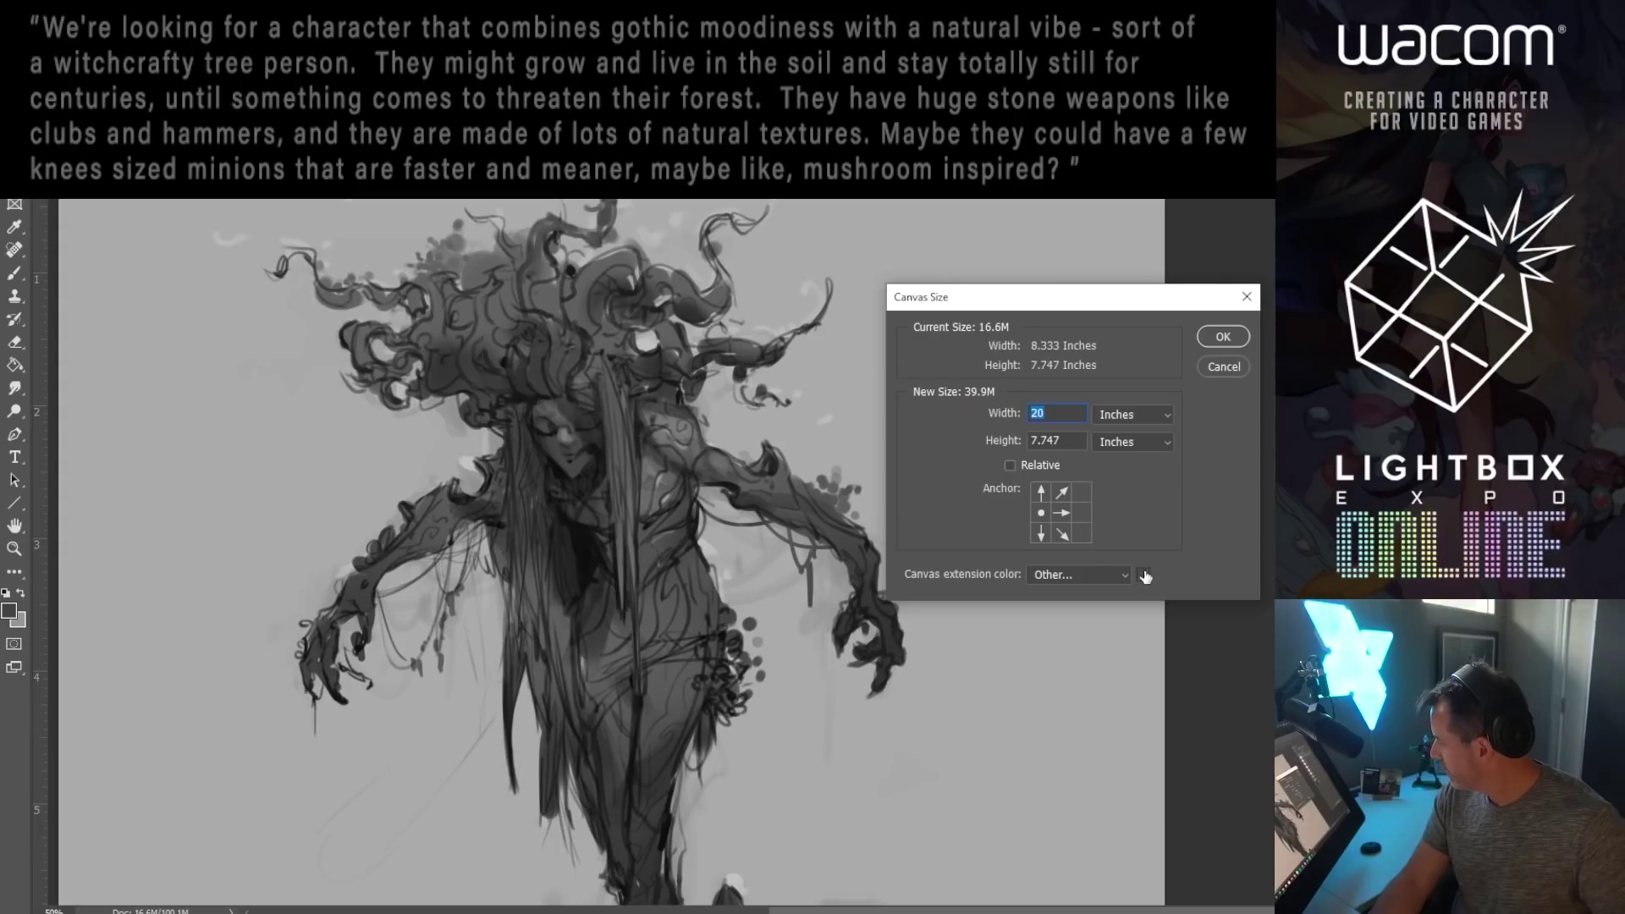
click(1143, 574)
key(Return)
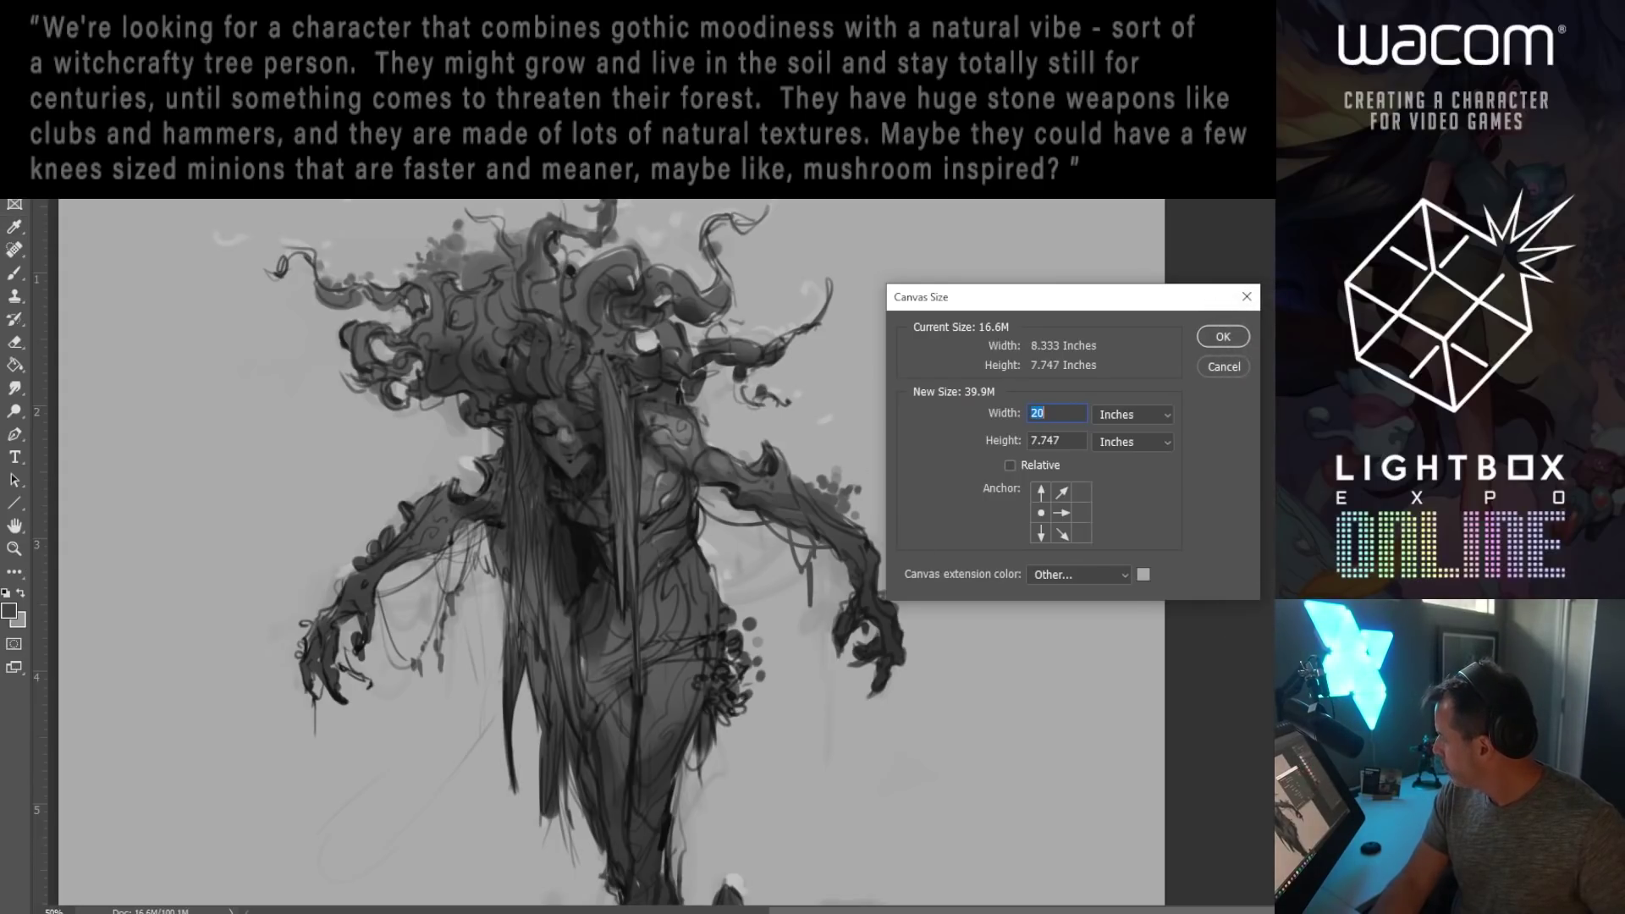
click(1210, 337)
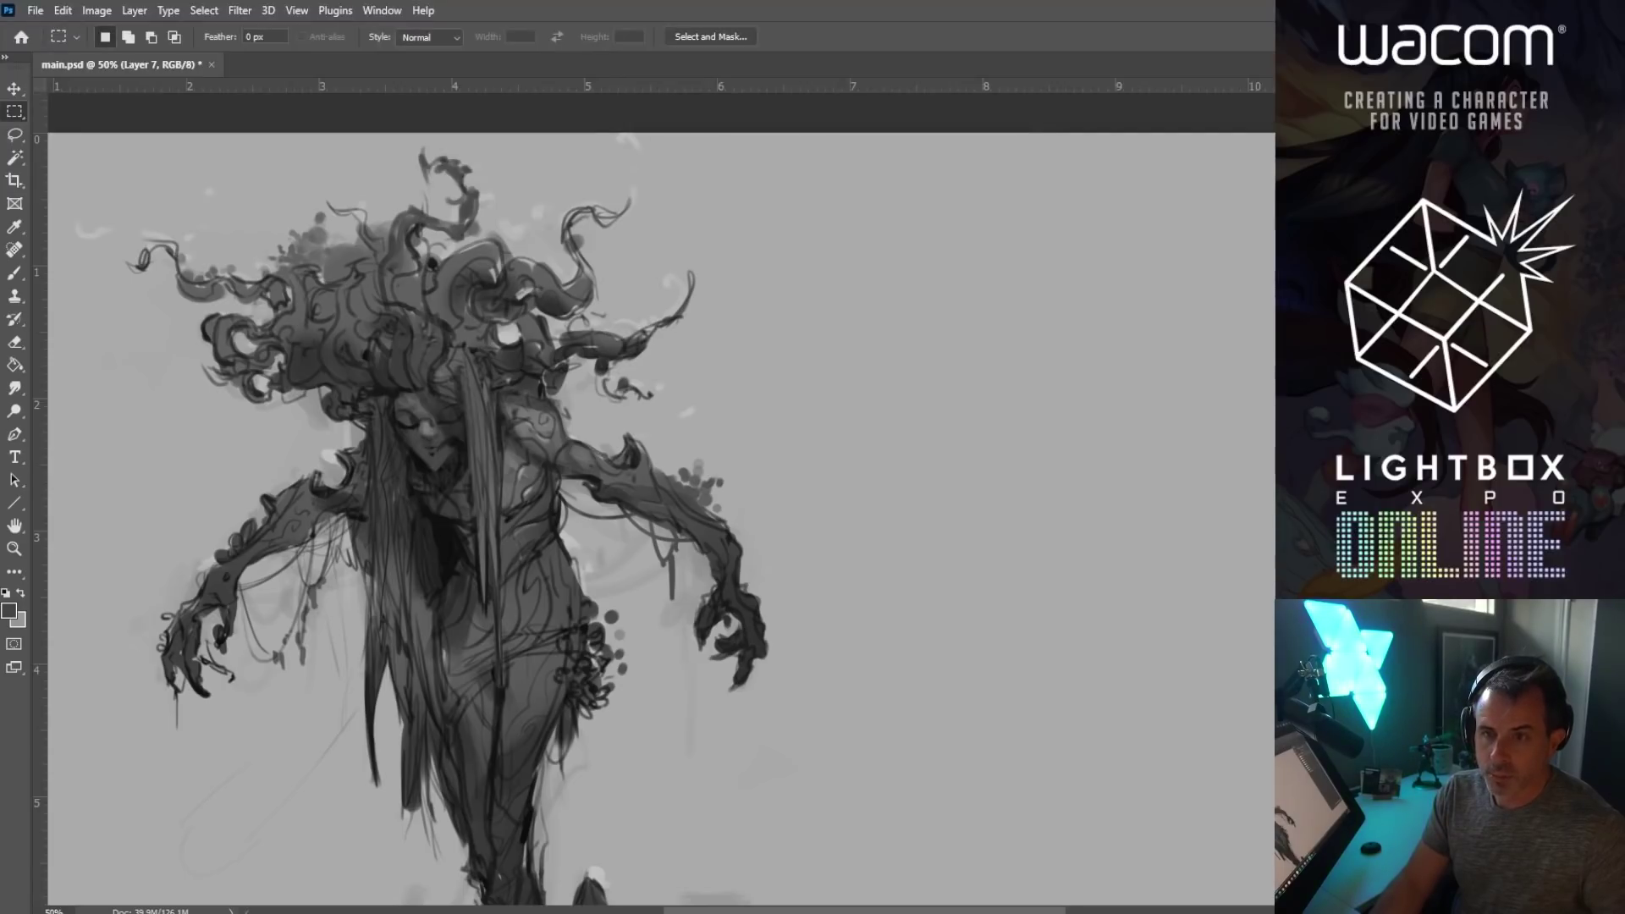
Step: Select the tree-person figure with a rectangular marquee and place a copy beside the original on the extended canvas
key(m)
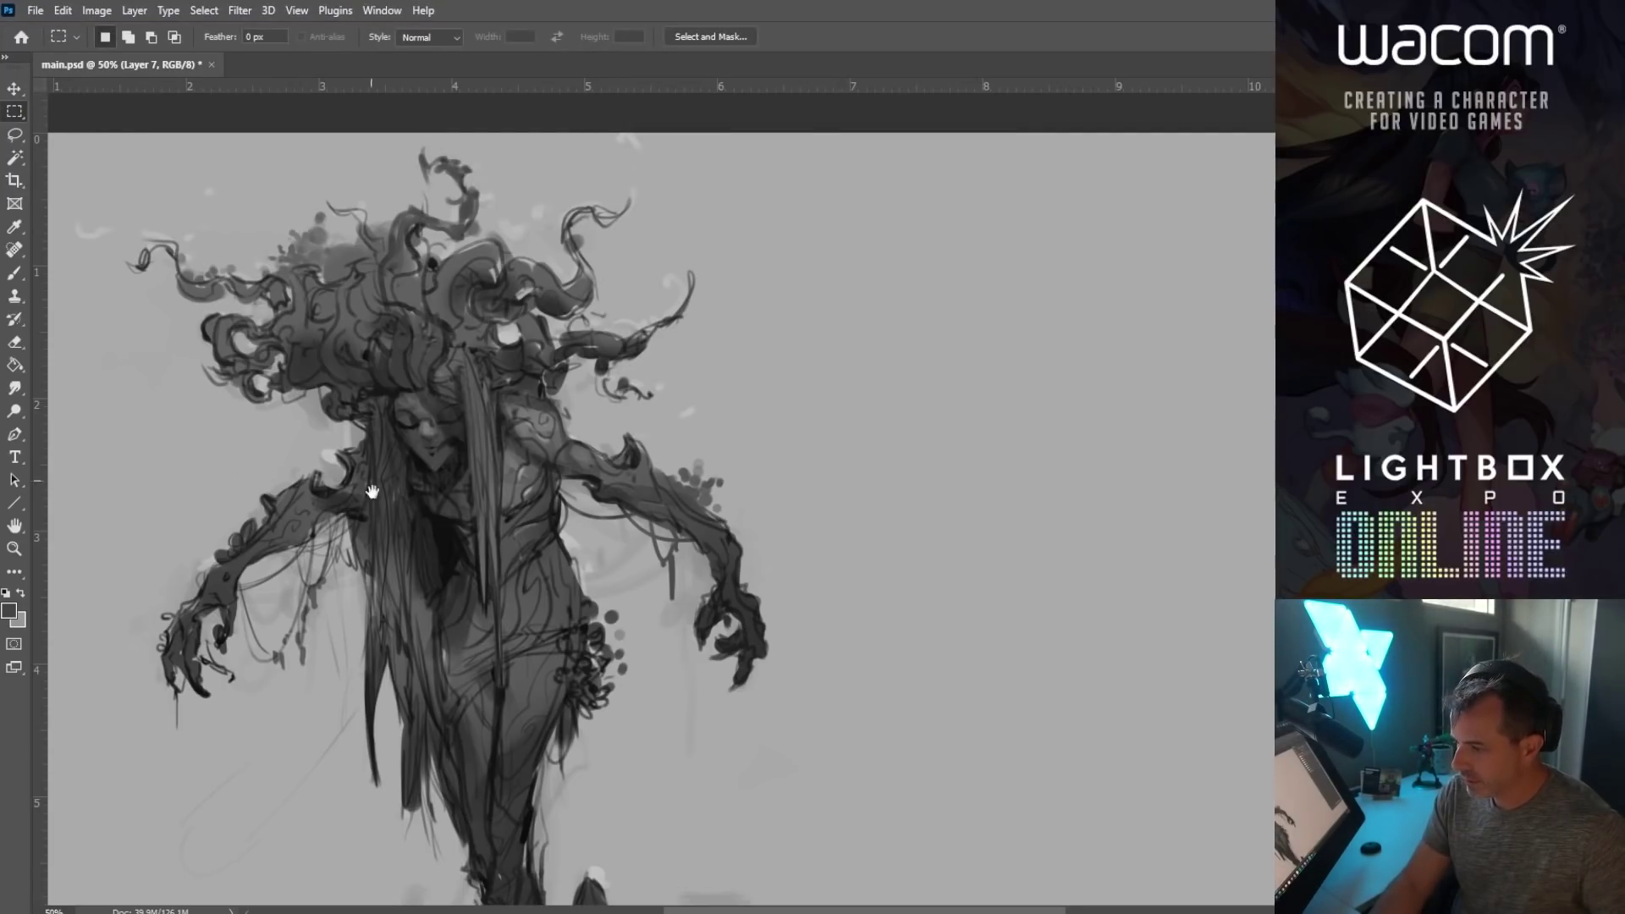
drag(374, 493, 470, 426)
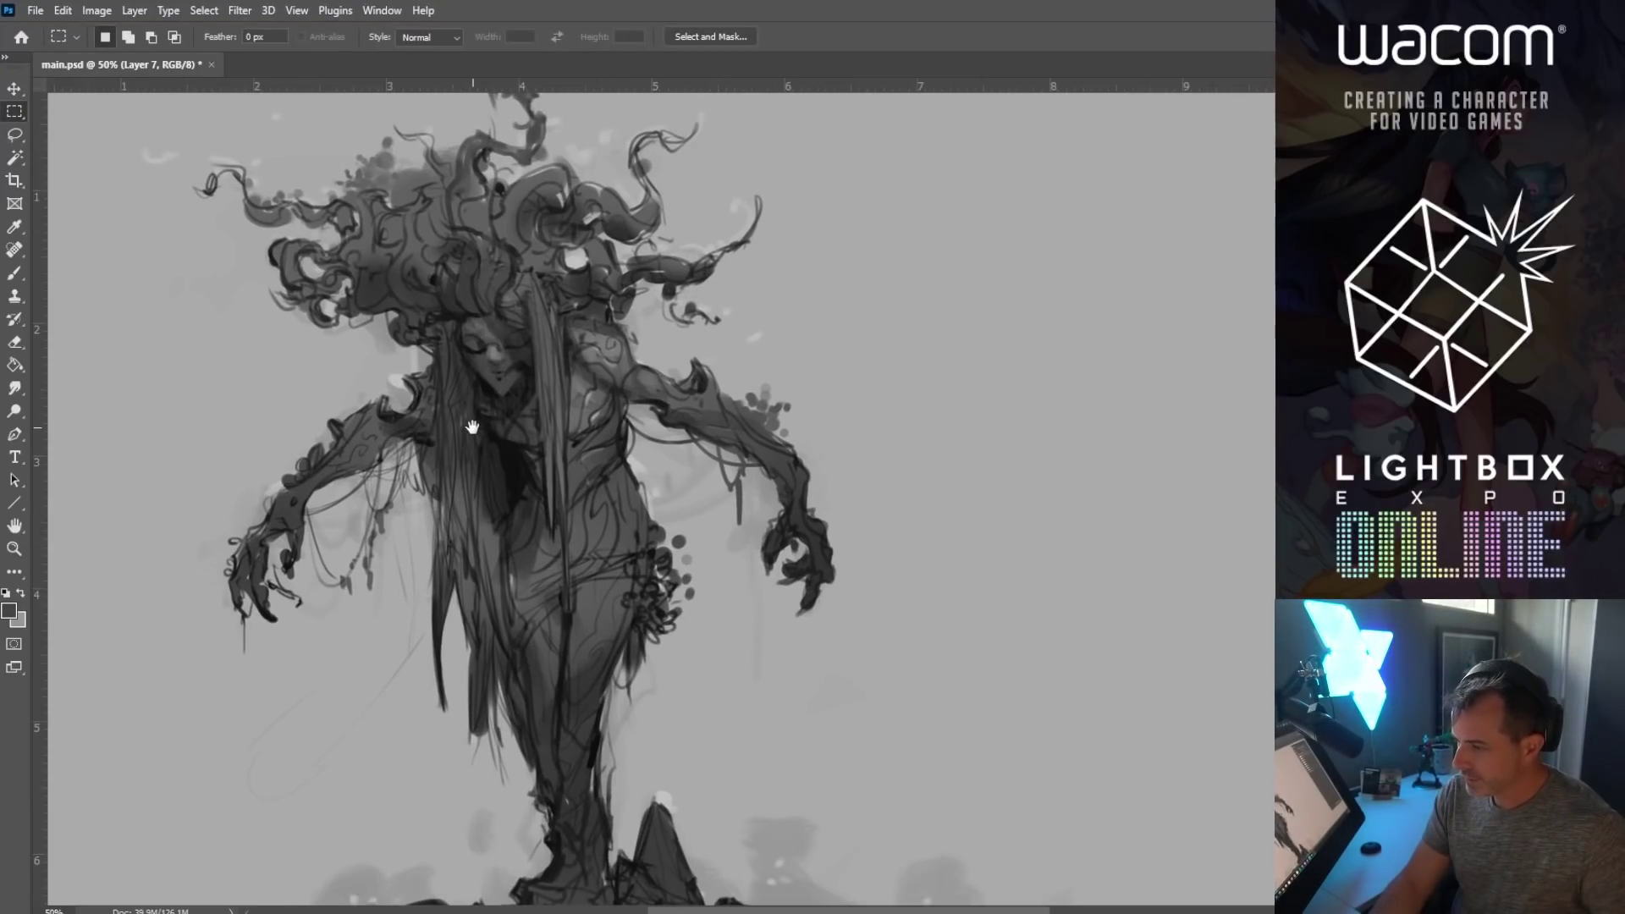
click(23, 546)
alt+click(426, 473)
drag(472, 565, 485, 549)
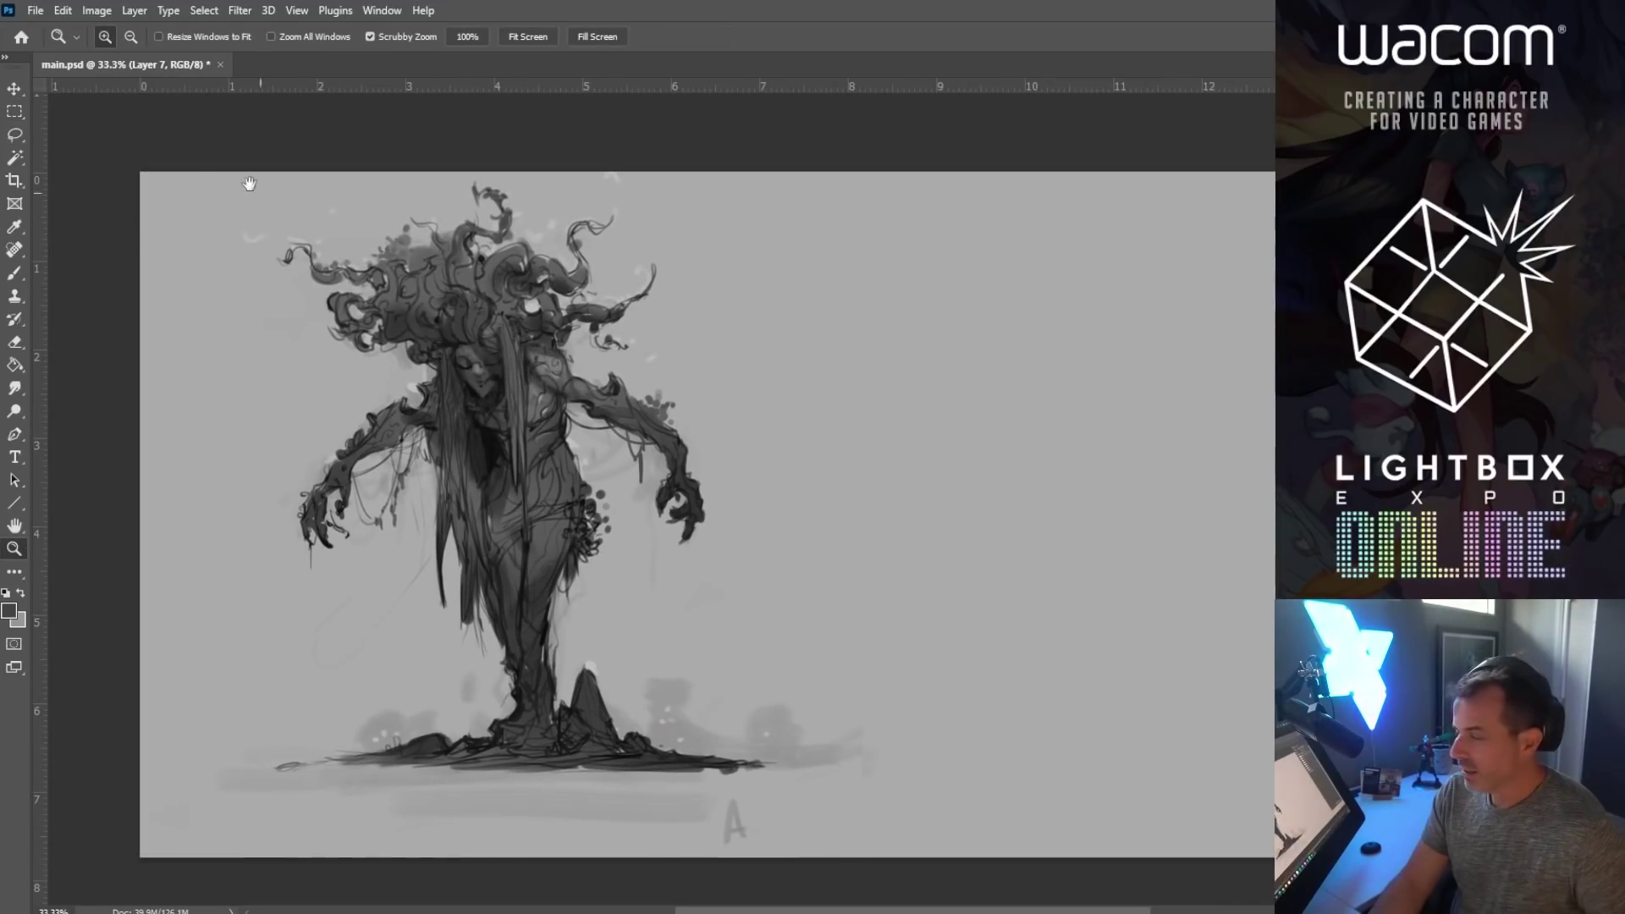
click(15, 113)
drag(351, 276, 340, 297)
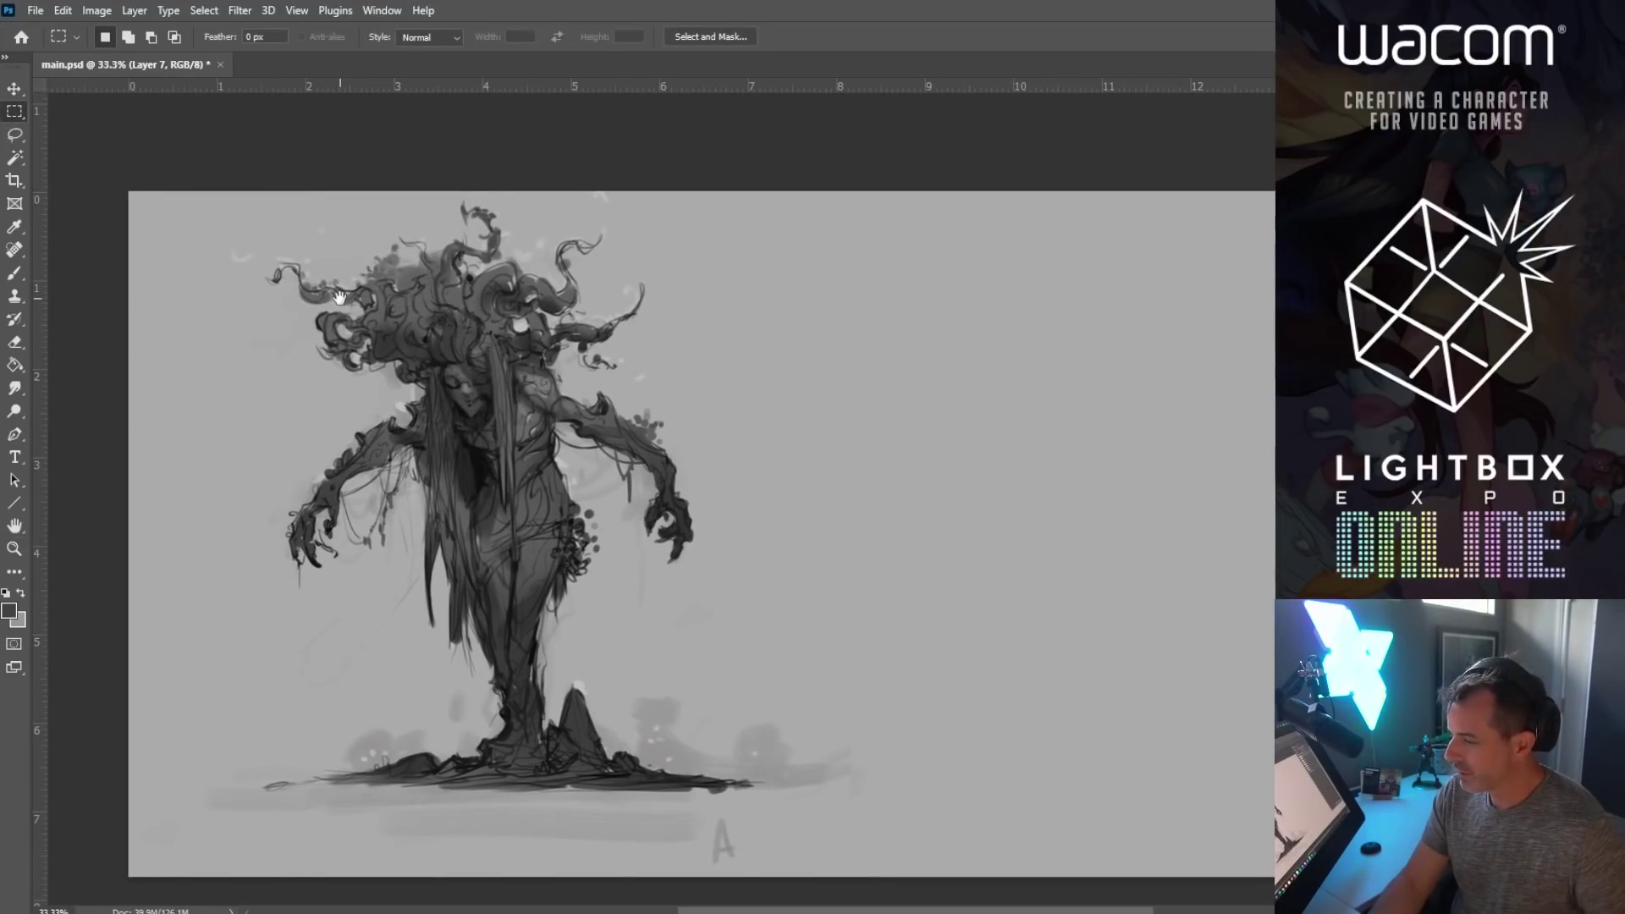
drag(129, 191, 820, 787)
key(ctrl+d)
click(19, 93)
drag(292, 425, 836, 520)
Step: Delete a full-height strip of the copied layer between the two figures to clear the cut-off edge
click(14, 111)
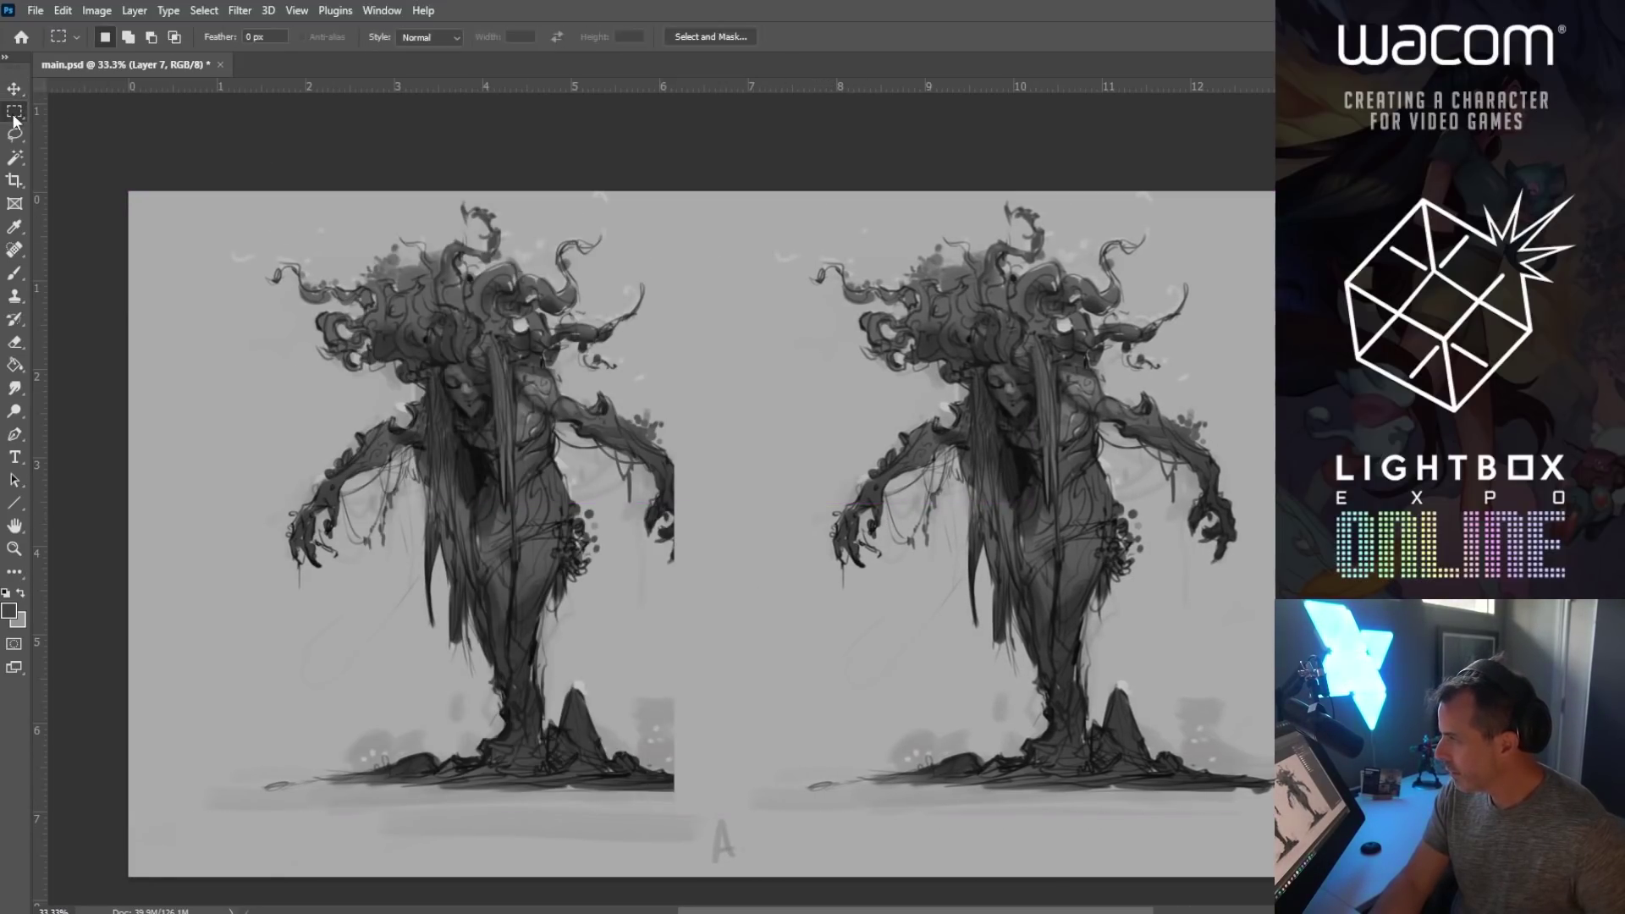
drag(607, 192, 783, 865)
key(Delete)
key(ctrl+d)
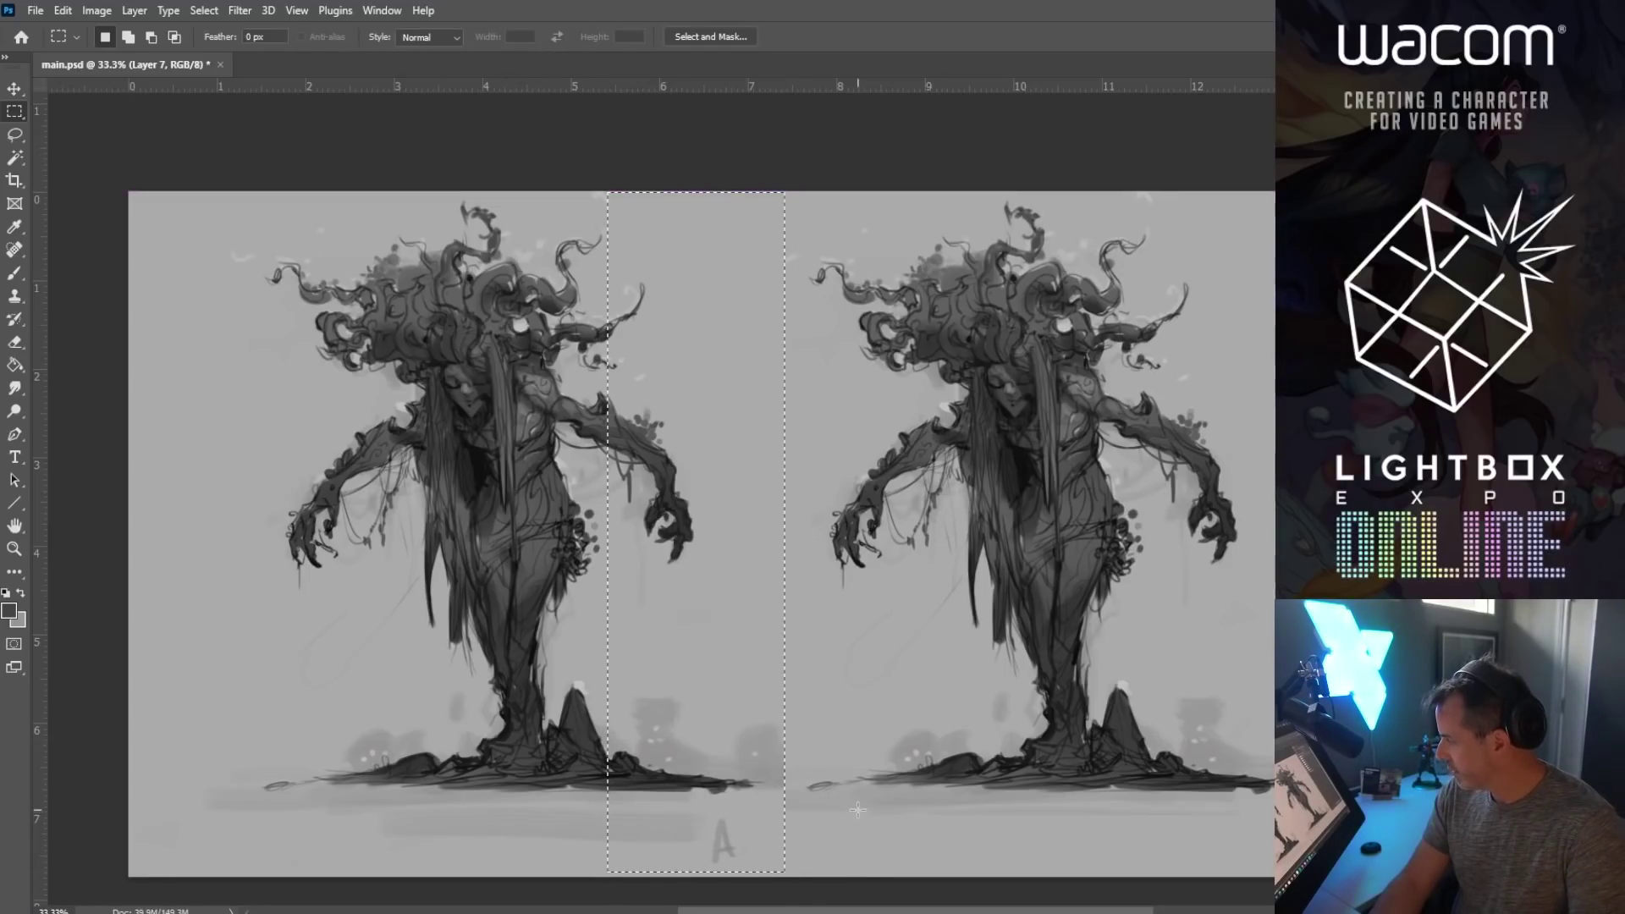
Step: Duplicate the copied figure's layer, place it as a third figure at the far end of the canvas, and merge the two layers
drag(936, 564, 588, 582)
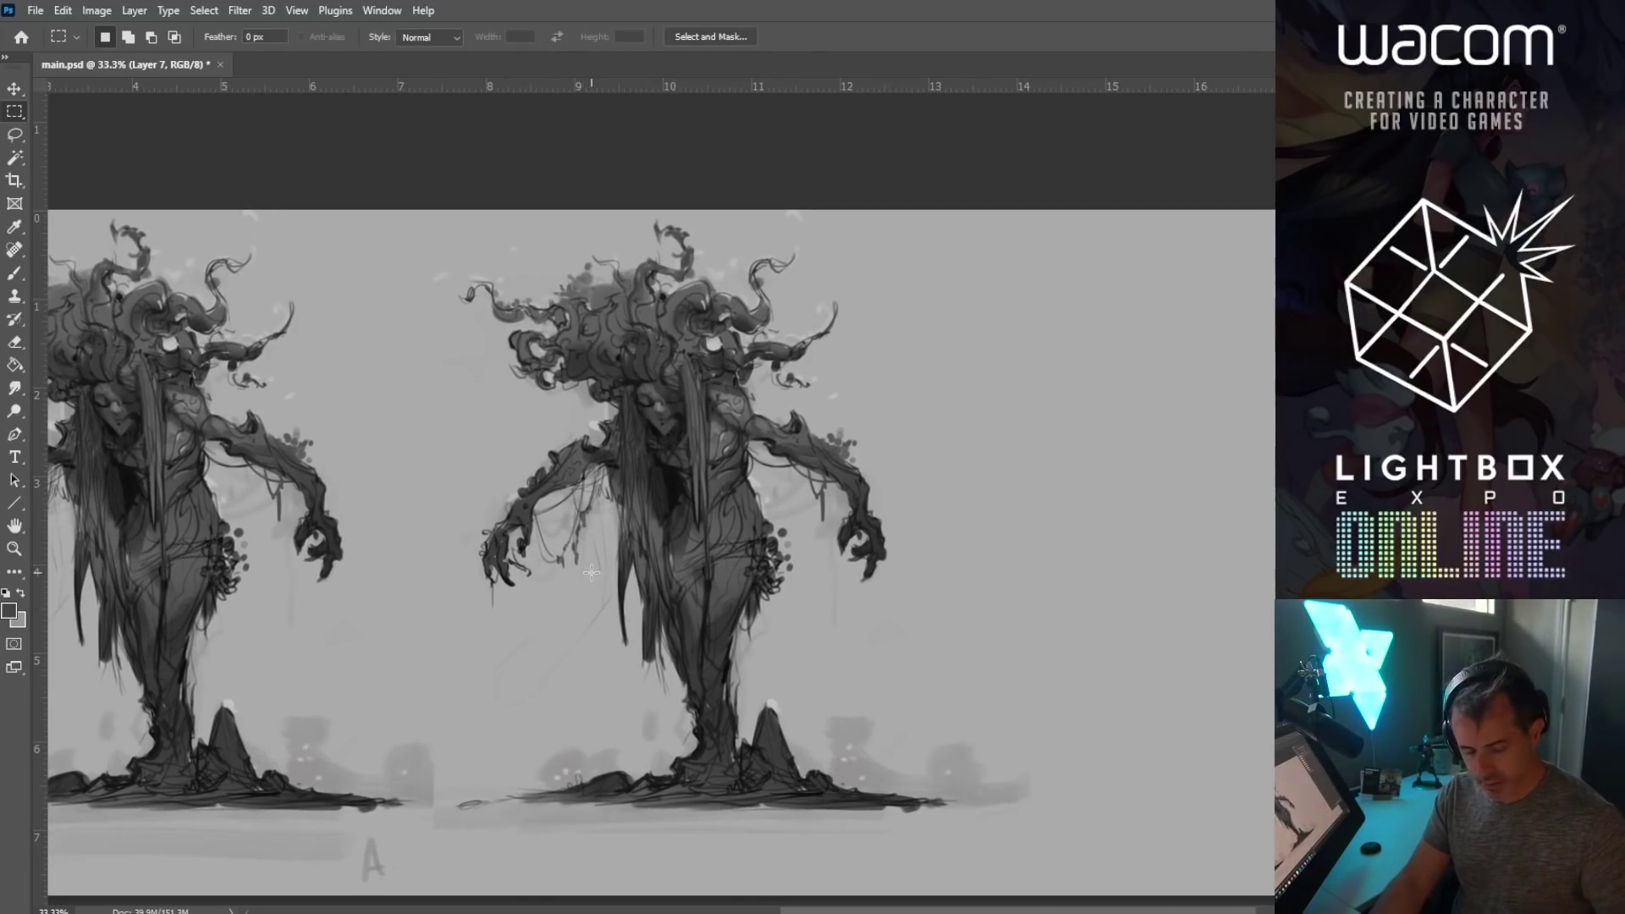
key(ctrl+j)
drag(468, 400, 683, 534)
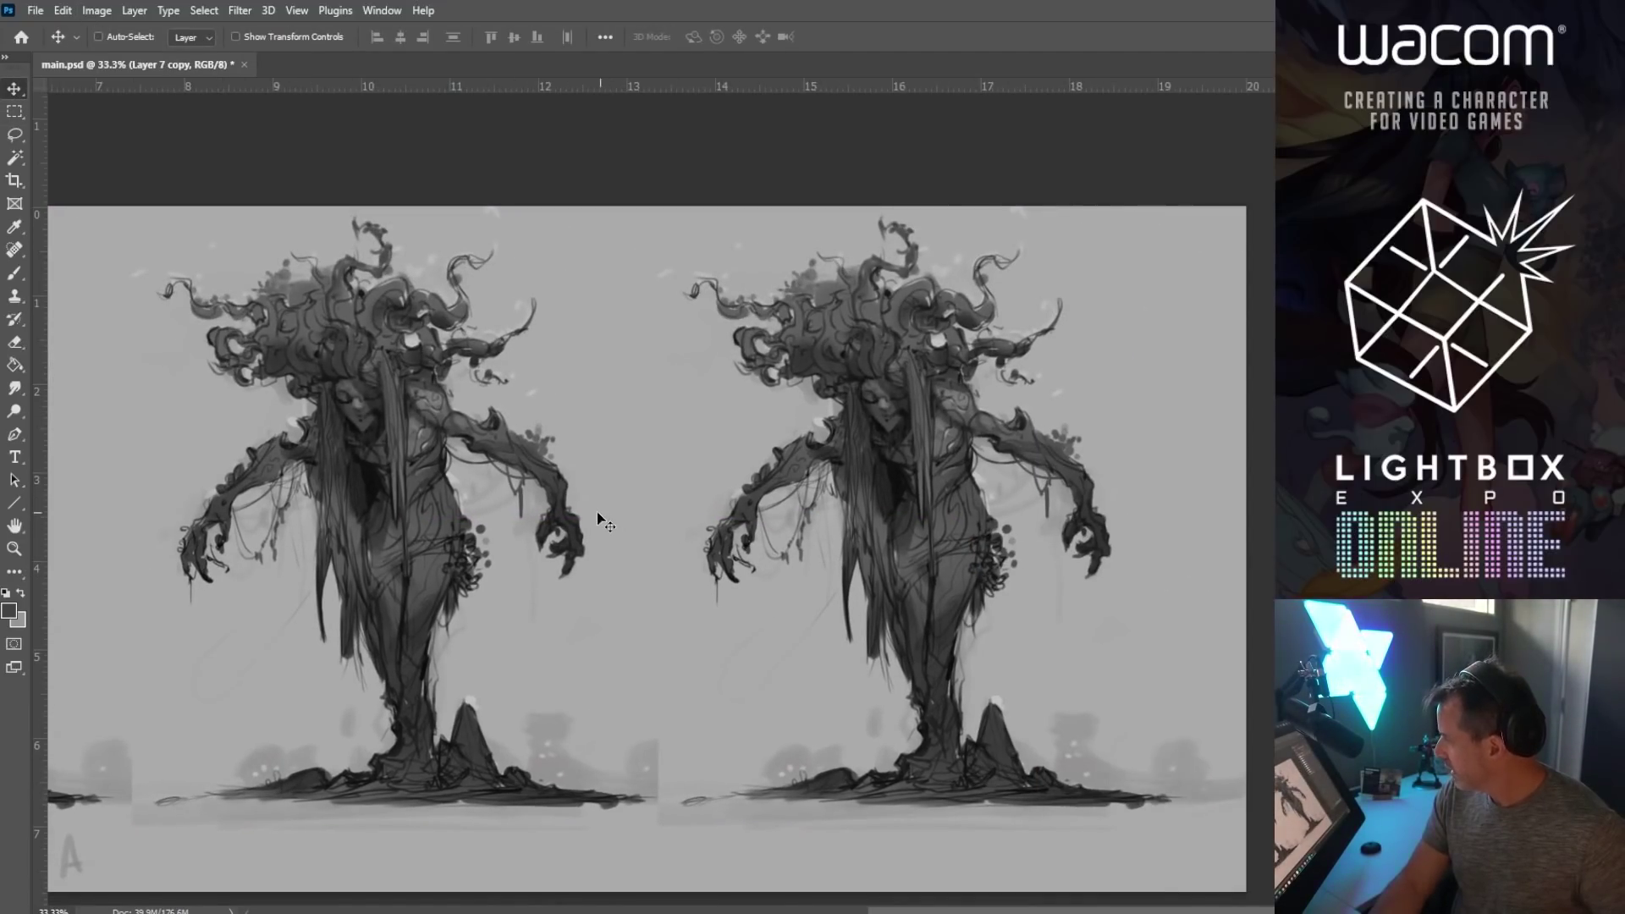
key(ctrl+e)
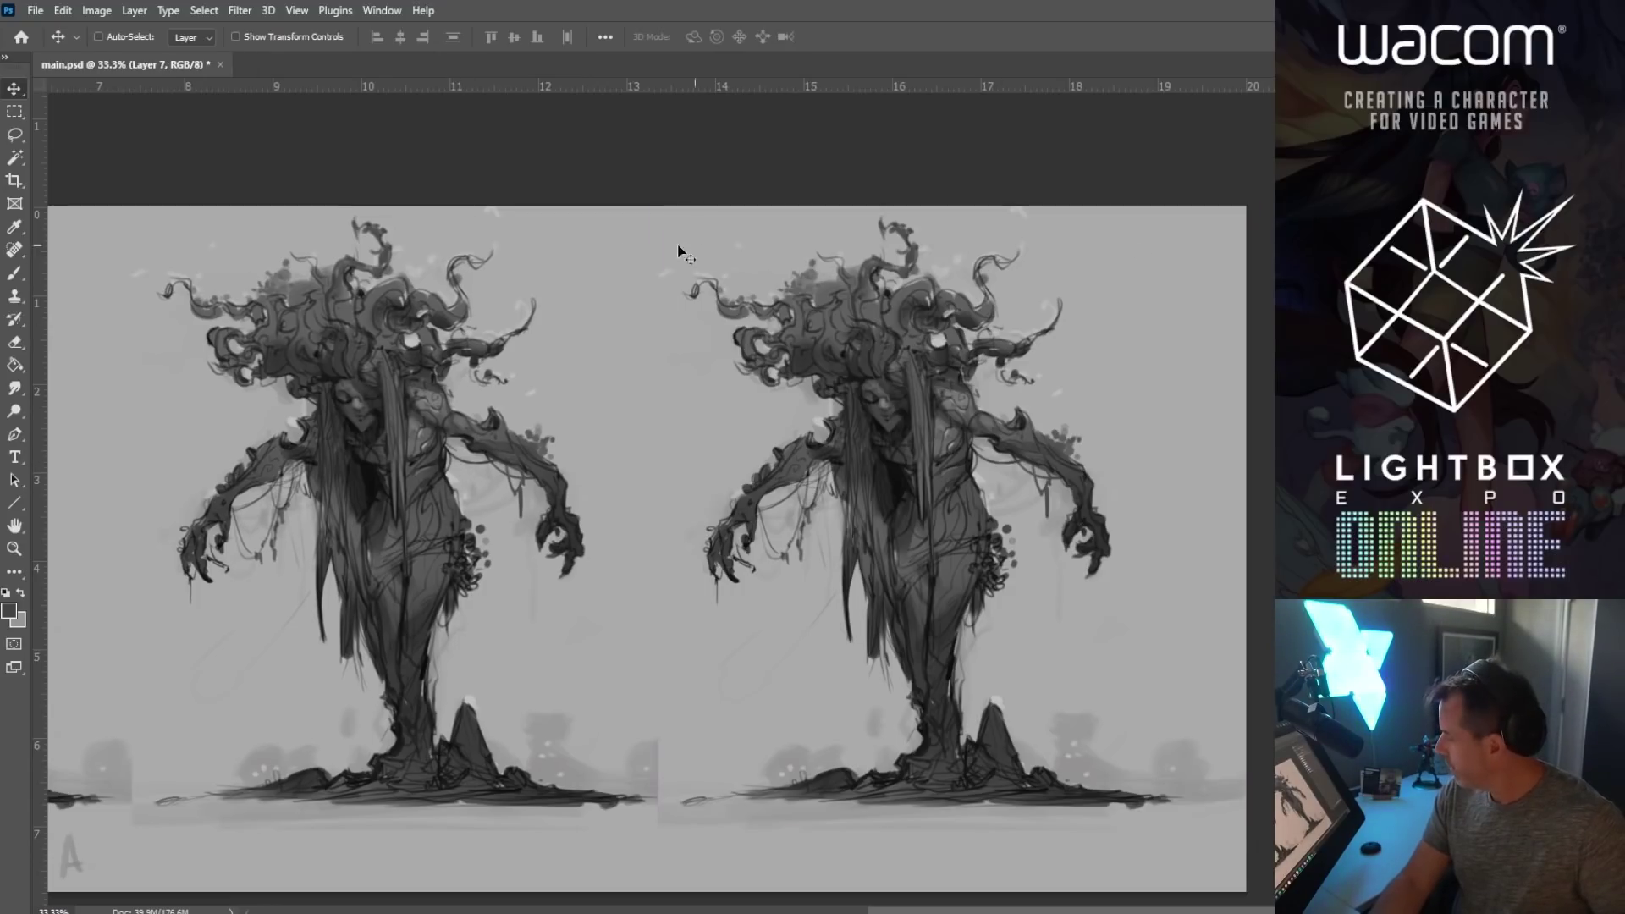
Step: Copy the whole row of figures to a new layer and shift it slightly down to leave room above the hair
key(ctrl+a)
key(ctrl+j)
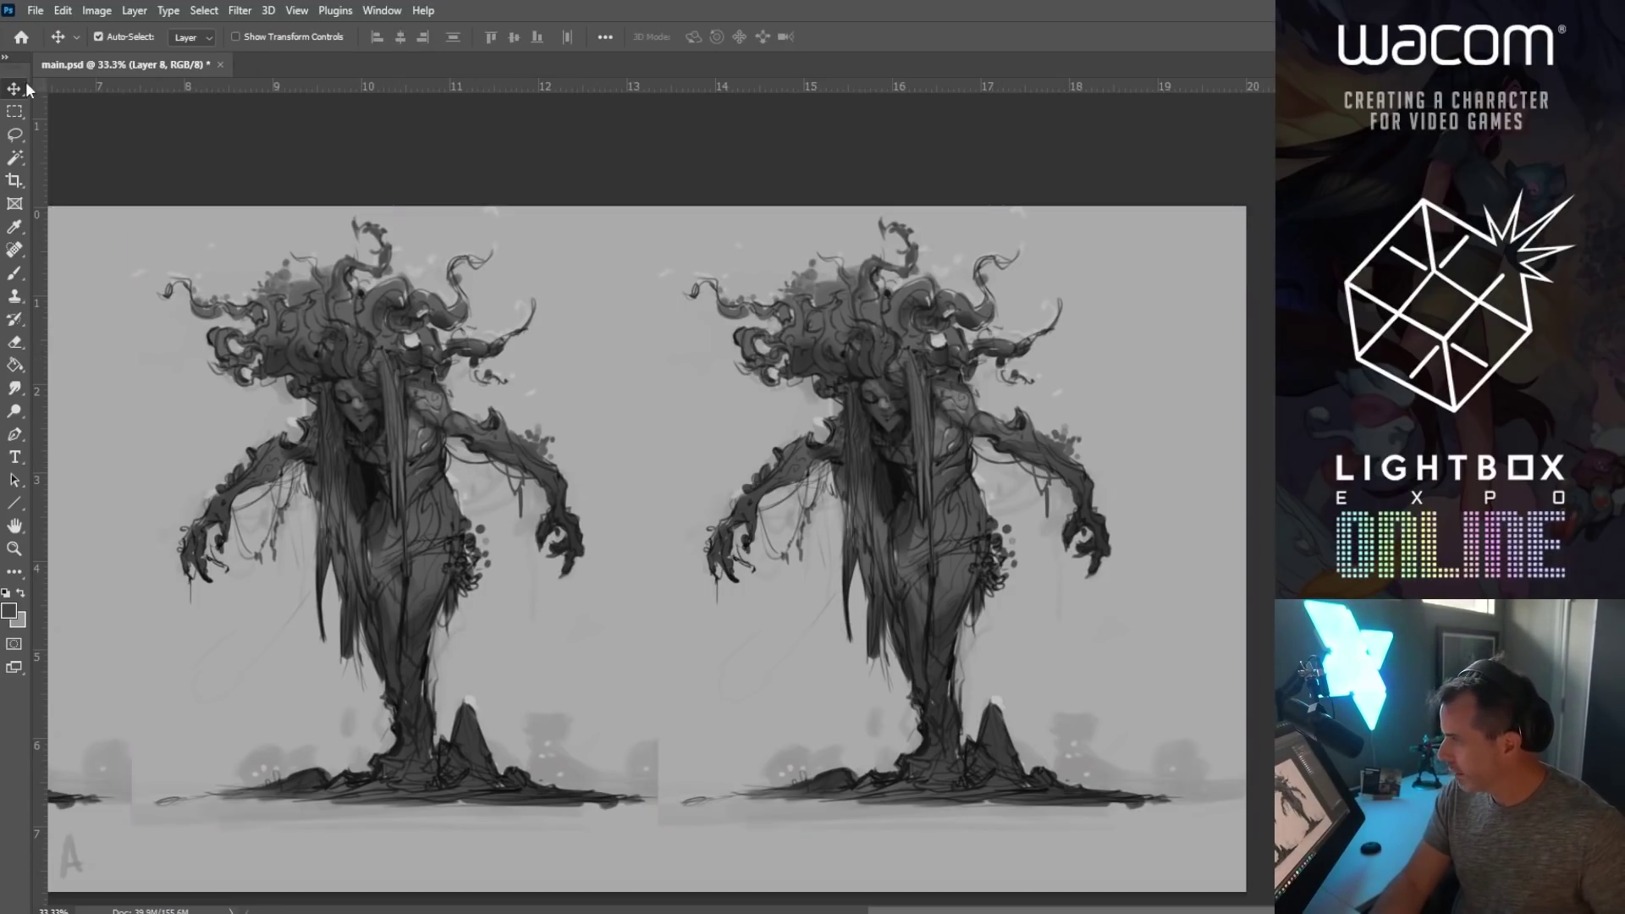
drag(478, 498, 480, 534)
drag(263, 464, 656, 505)
Step: Sample the background grey and paint out the leftover branch tips above the first two figures with a brush of up to 200 px
key(b)
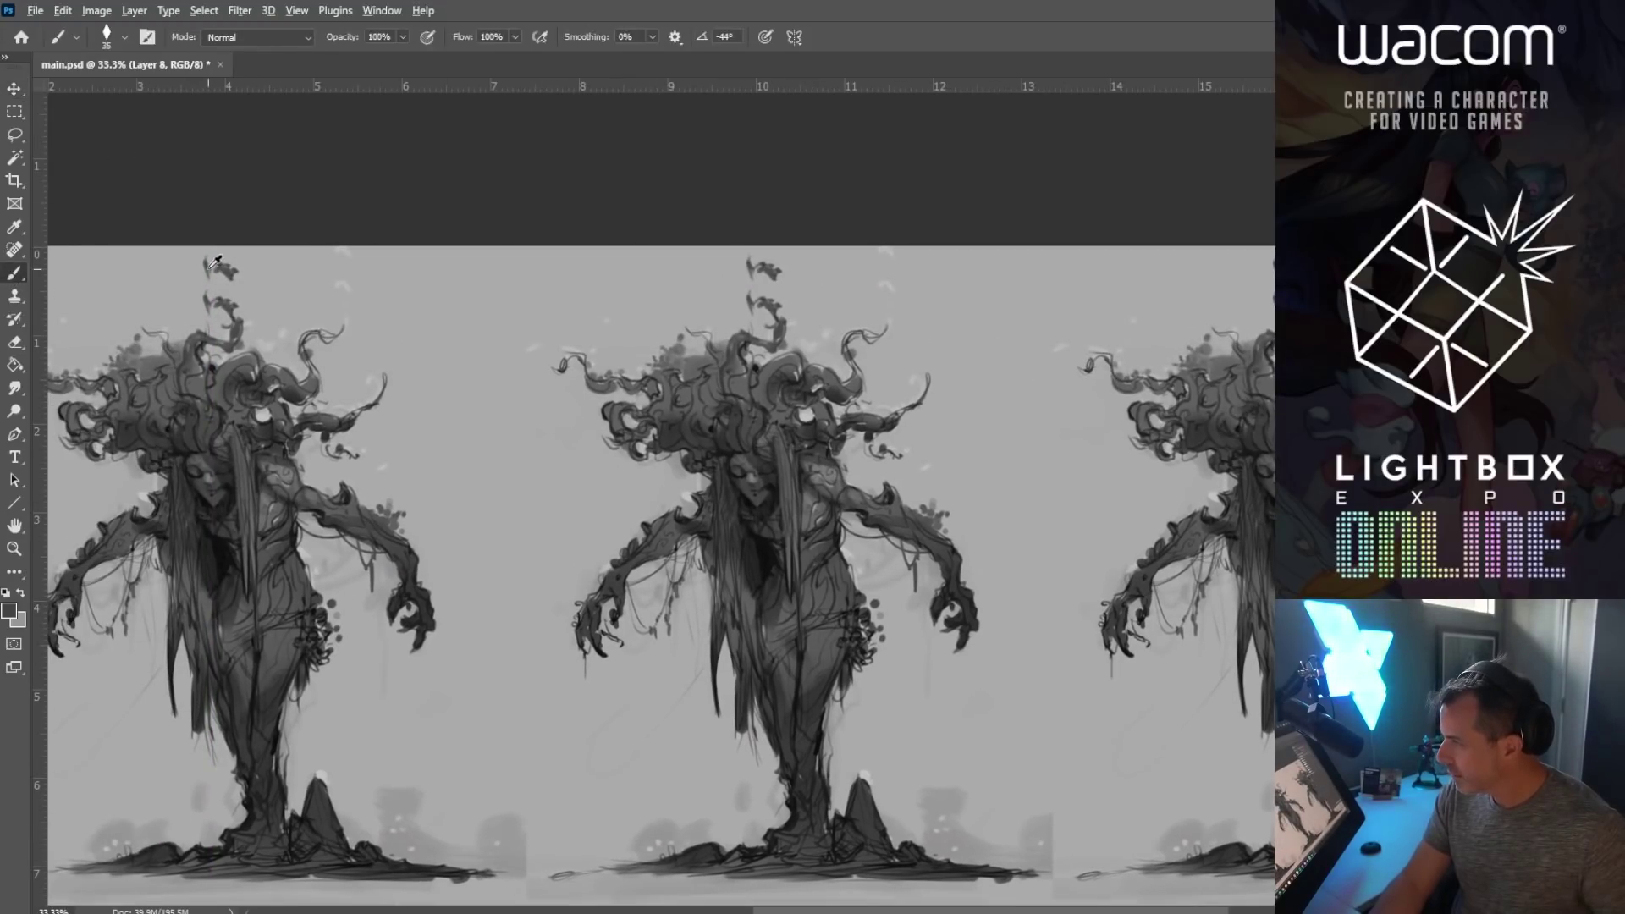
key(bracketright)
key(bracketright)
key(bracketright)
key(bracketright)
key(bracketright)
key(bracketright)
key(bracketright)
key(bracketright)
key(bracketright)
drag(207, 268, 237, 271)
key(bracketright)
key(bracketright)
drag(774, 262, 745, 269)
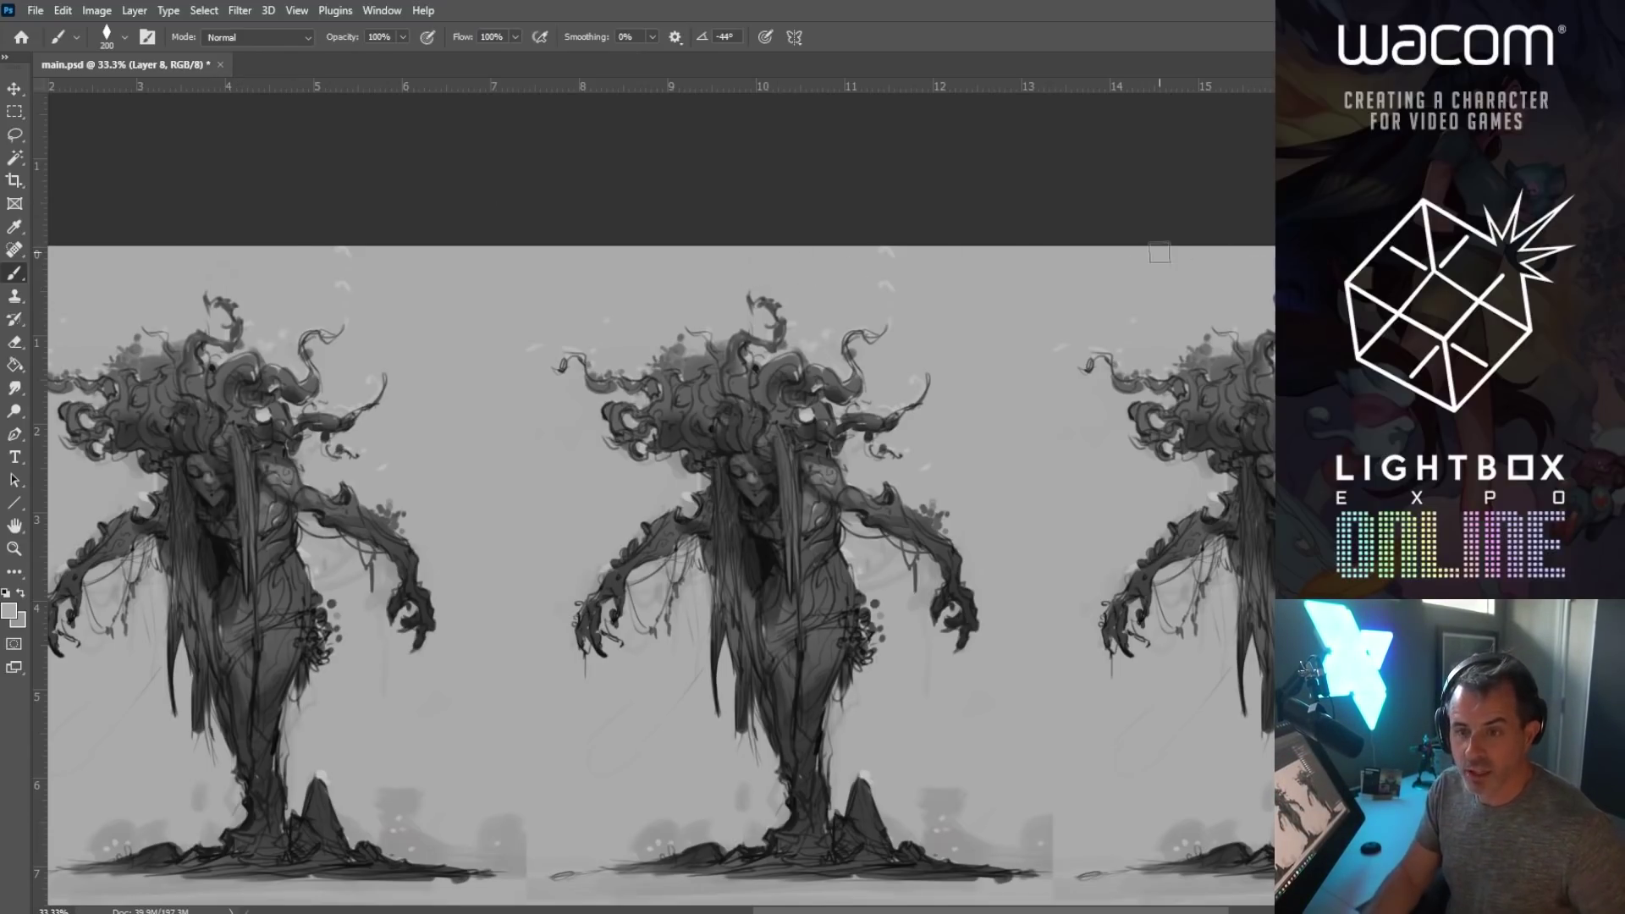
Step: Add a new empty layer above the row of figures for reworking the middle one
click(14, 111)
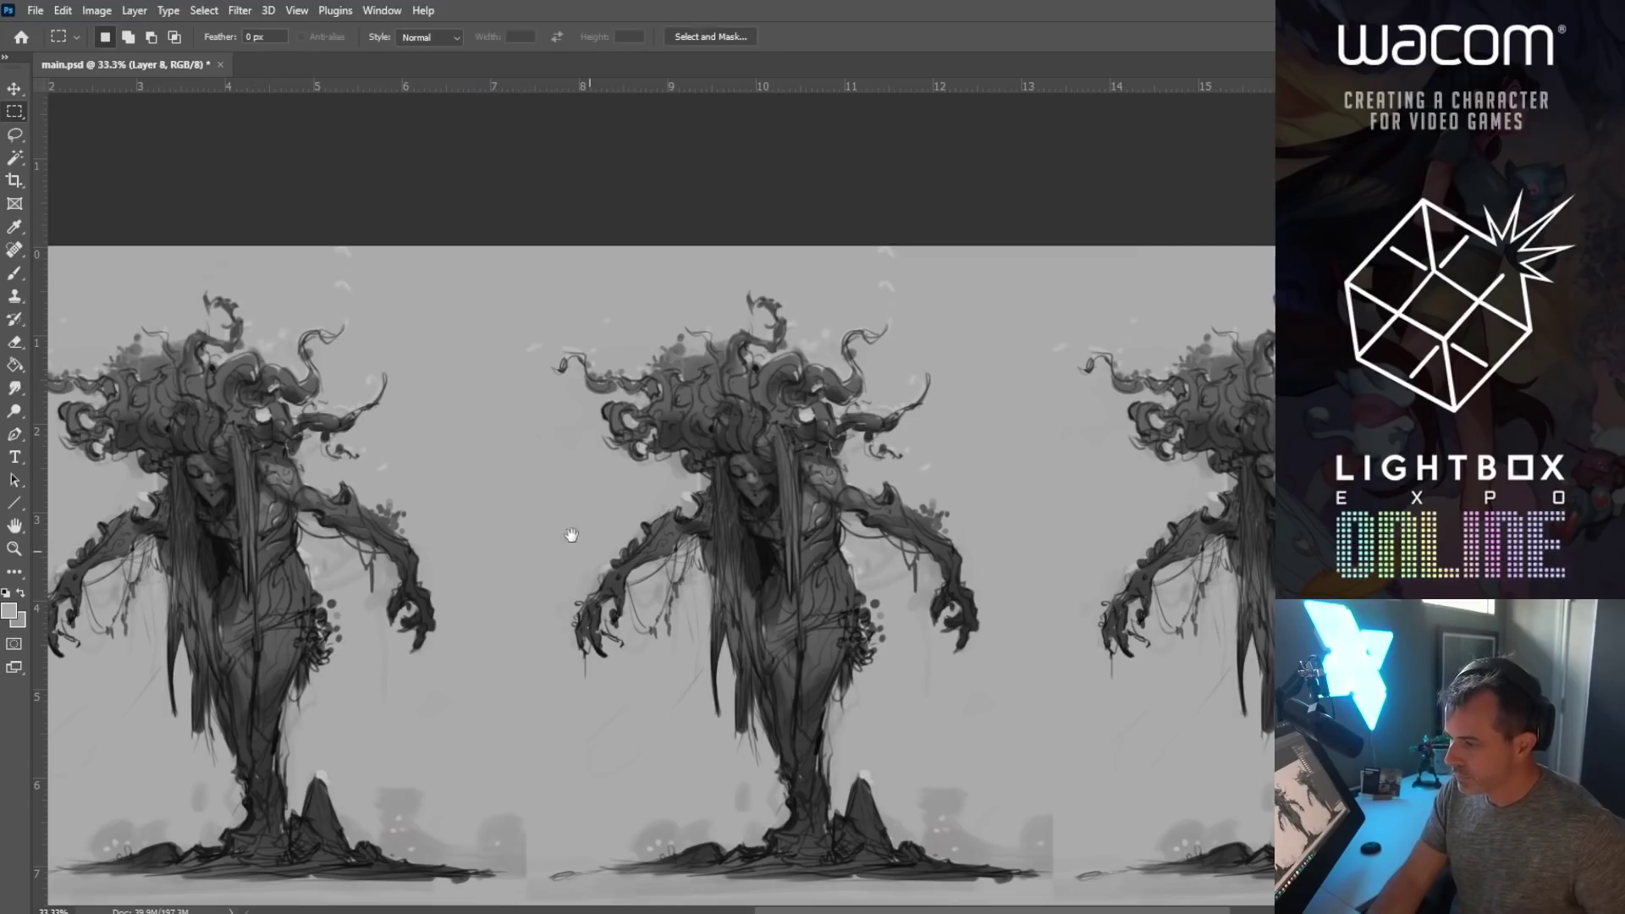
drag(572, 535, 416, 412)
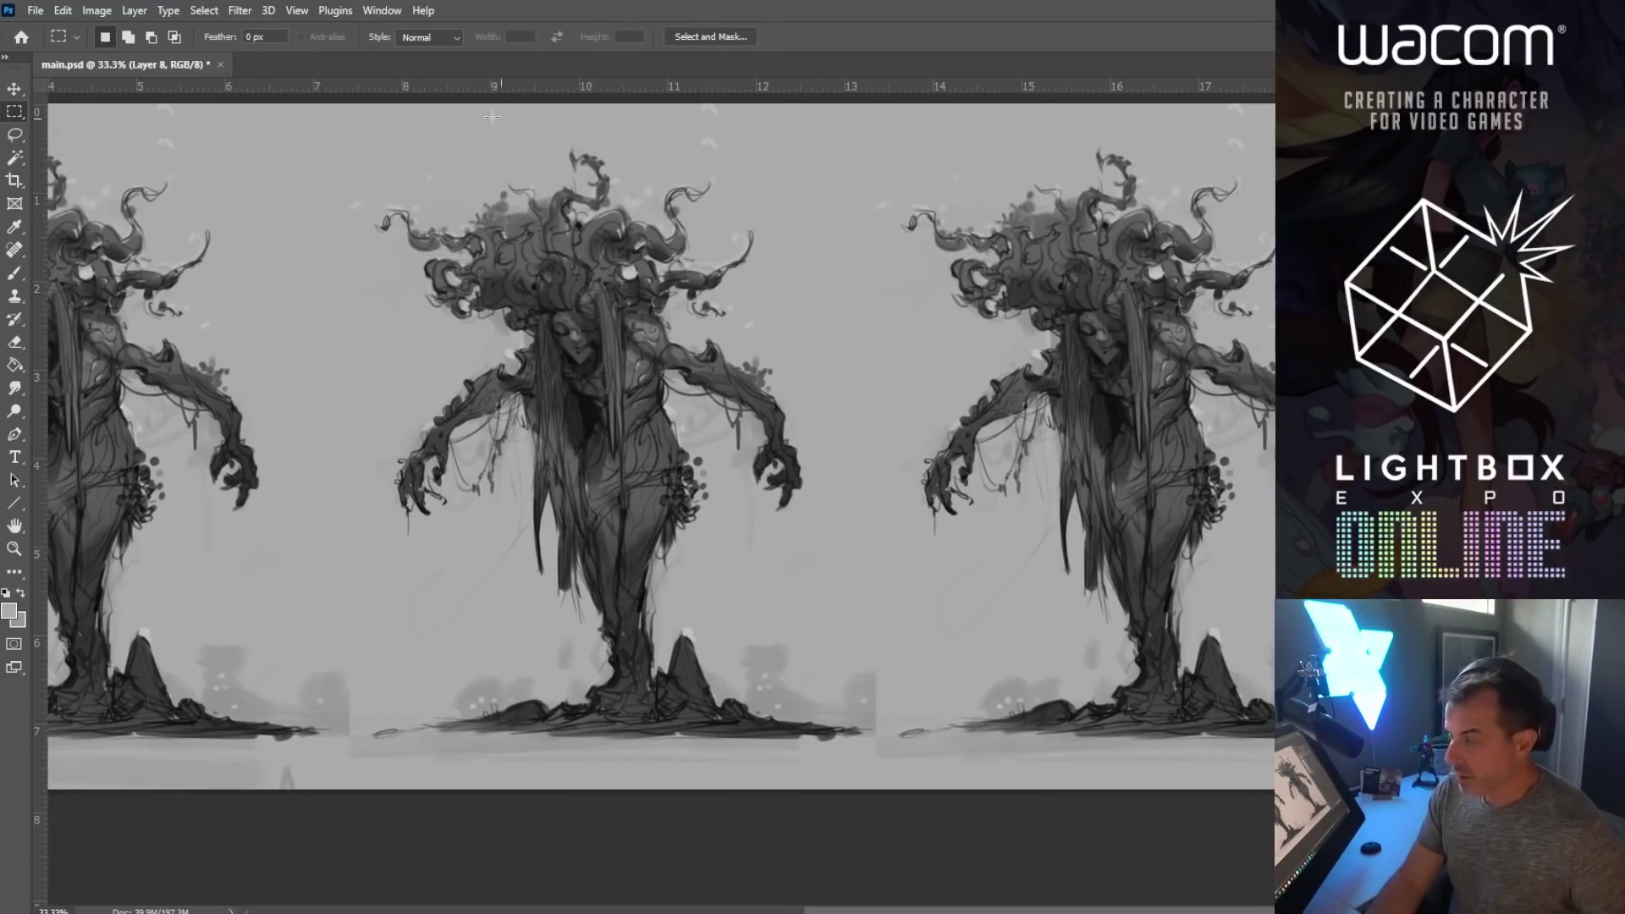
drag(403, 172, 458, 403)
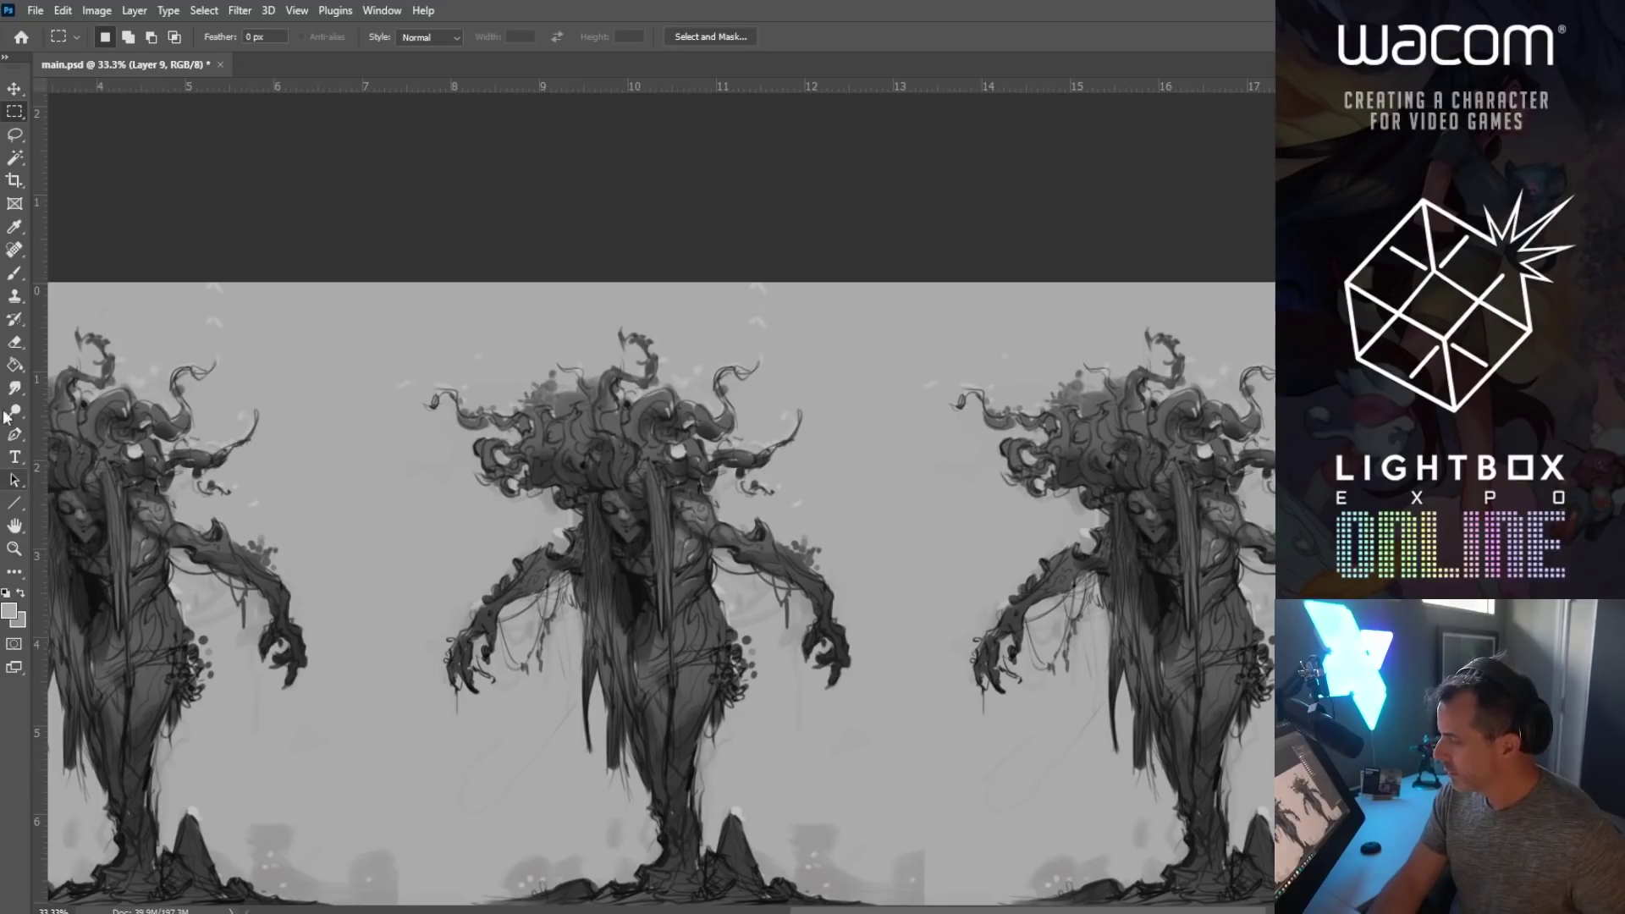
Step: Choose the Hard Elliptical 43 1 brush from the Greg Rutkowski_brushes_2019 set
key(b)
click(119, 47)
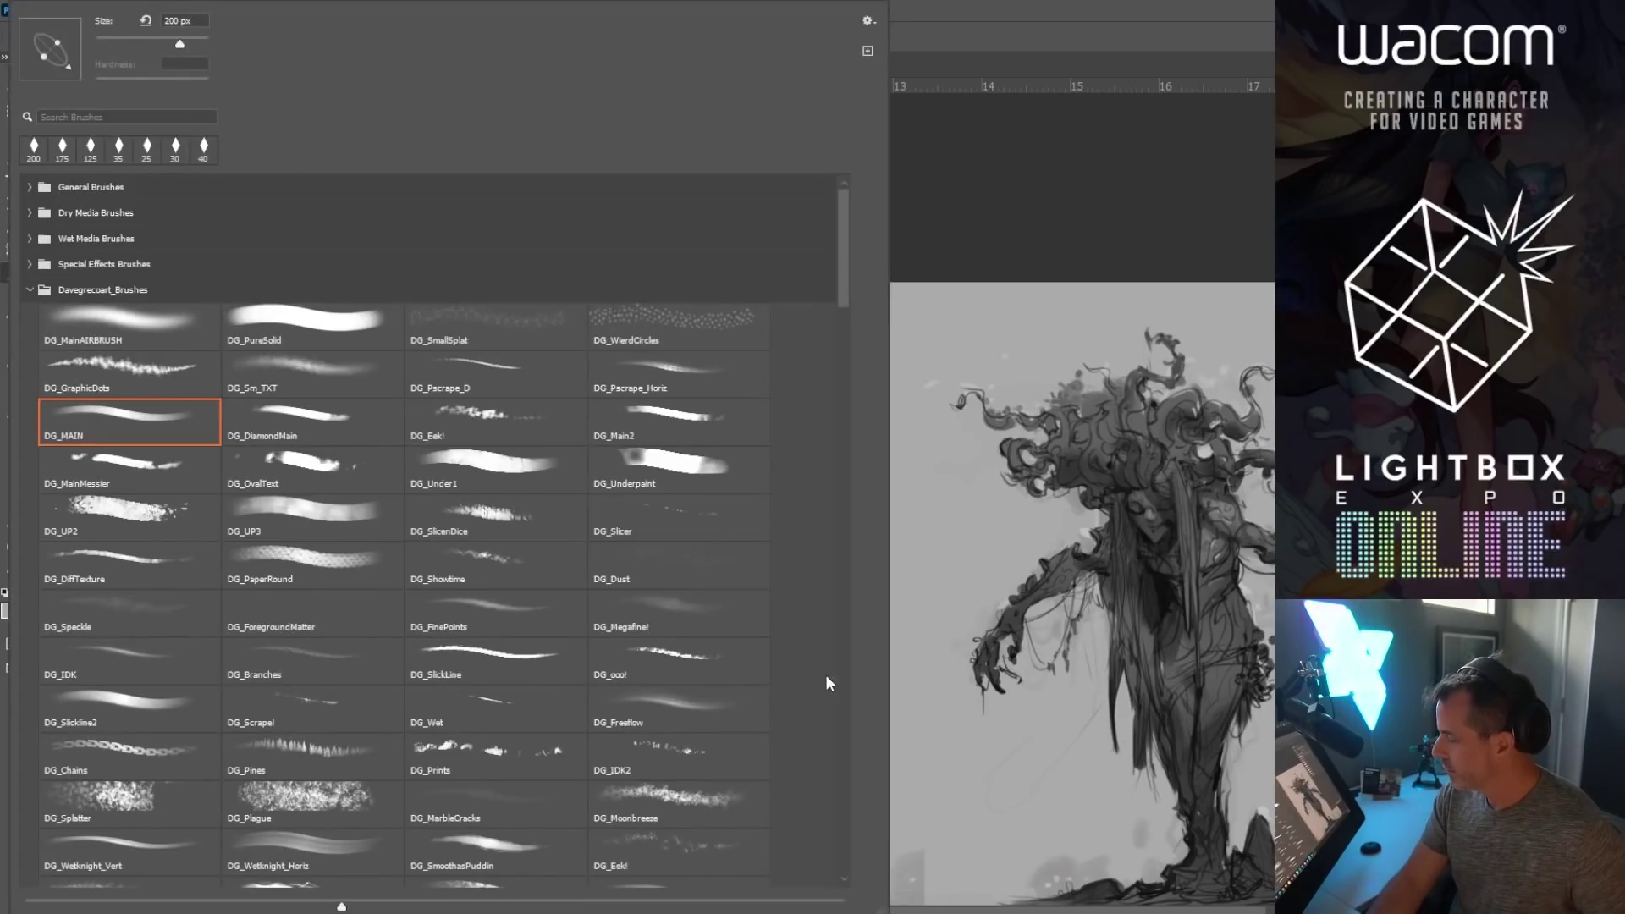
scroll(855, 347, down, 10)
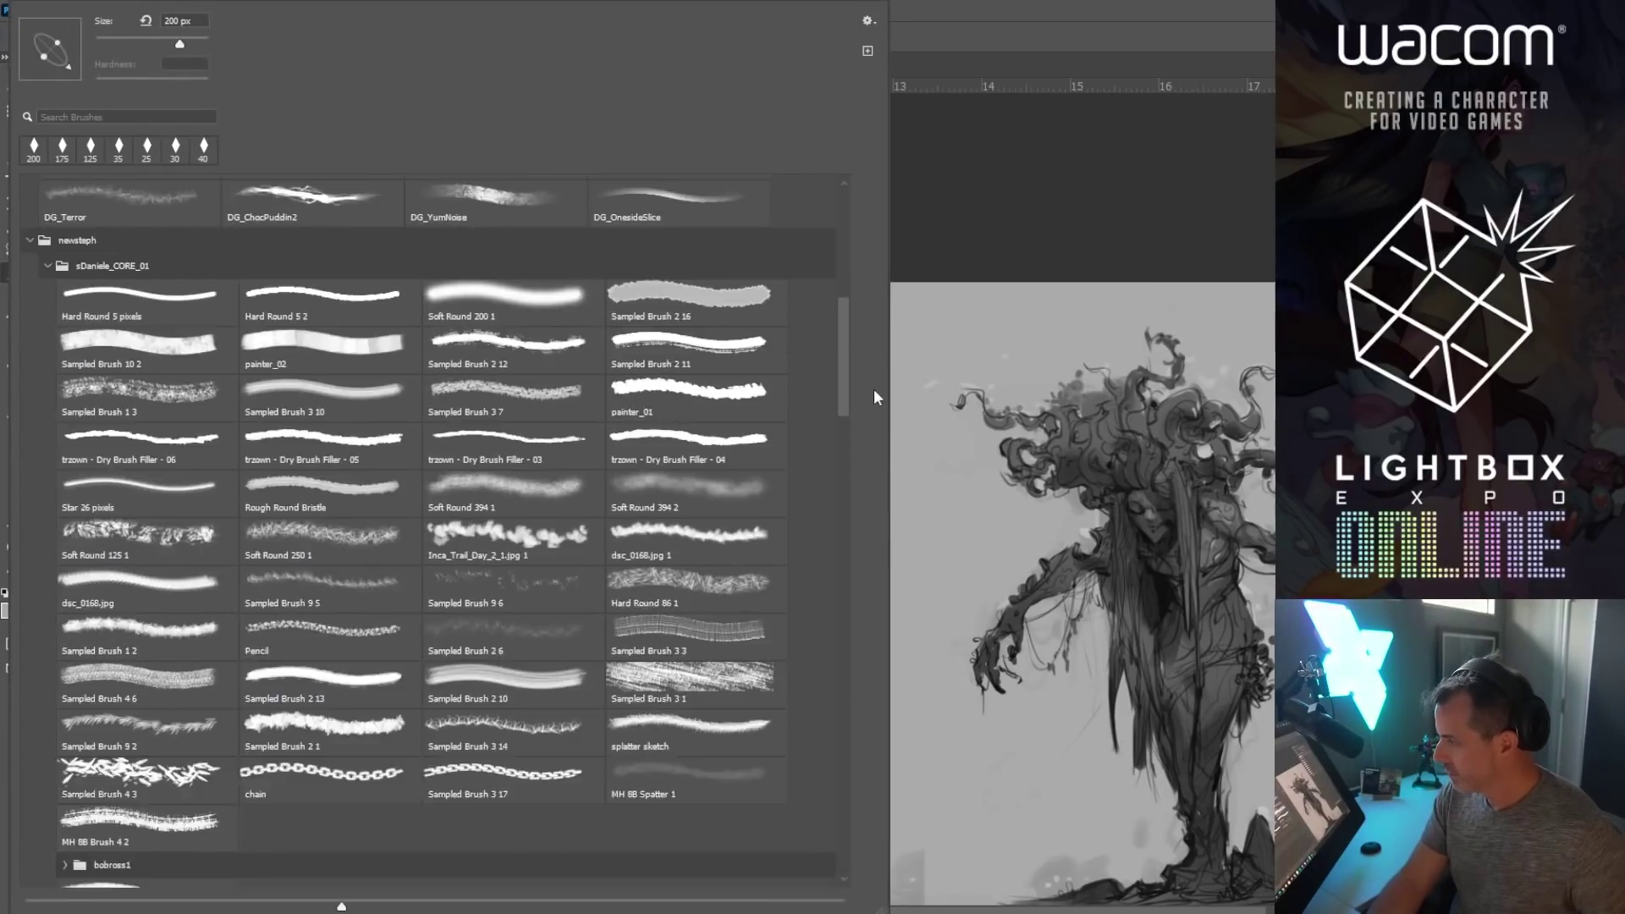
scroll(271, 363, down, 3)
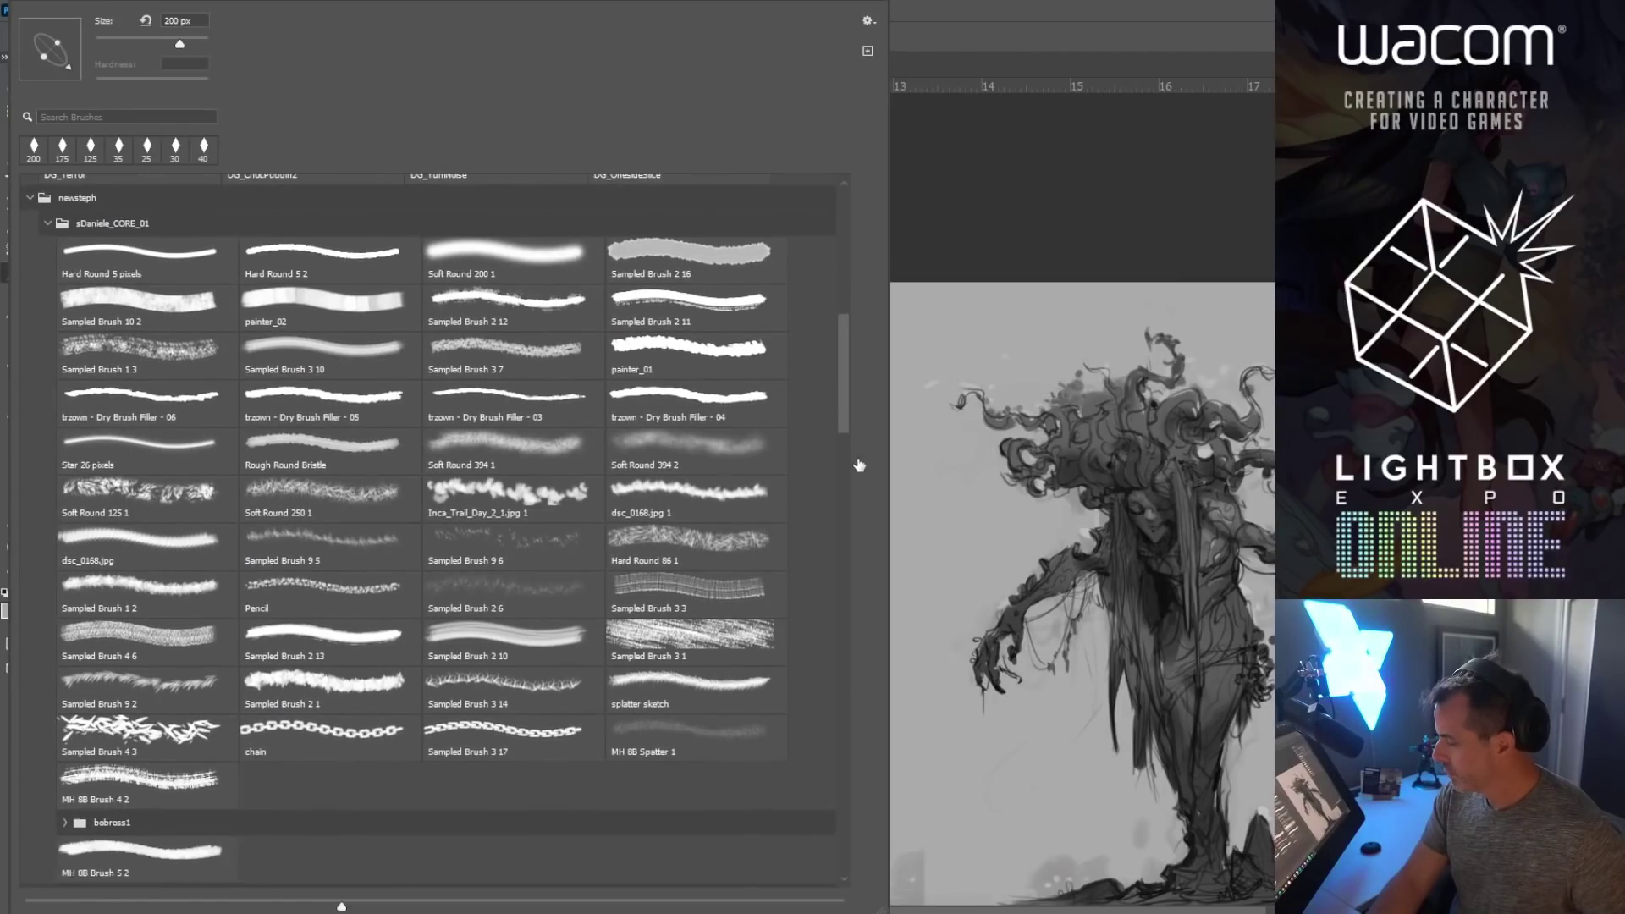
drag(844, 421, 844, 451)
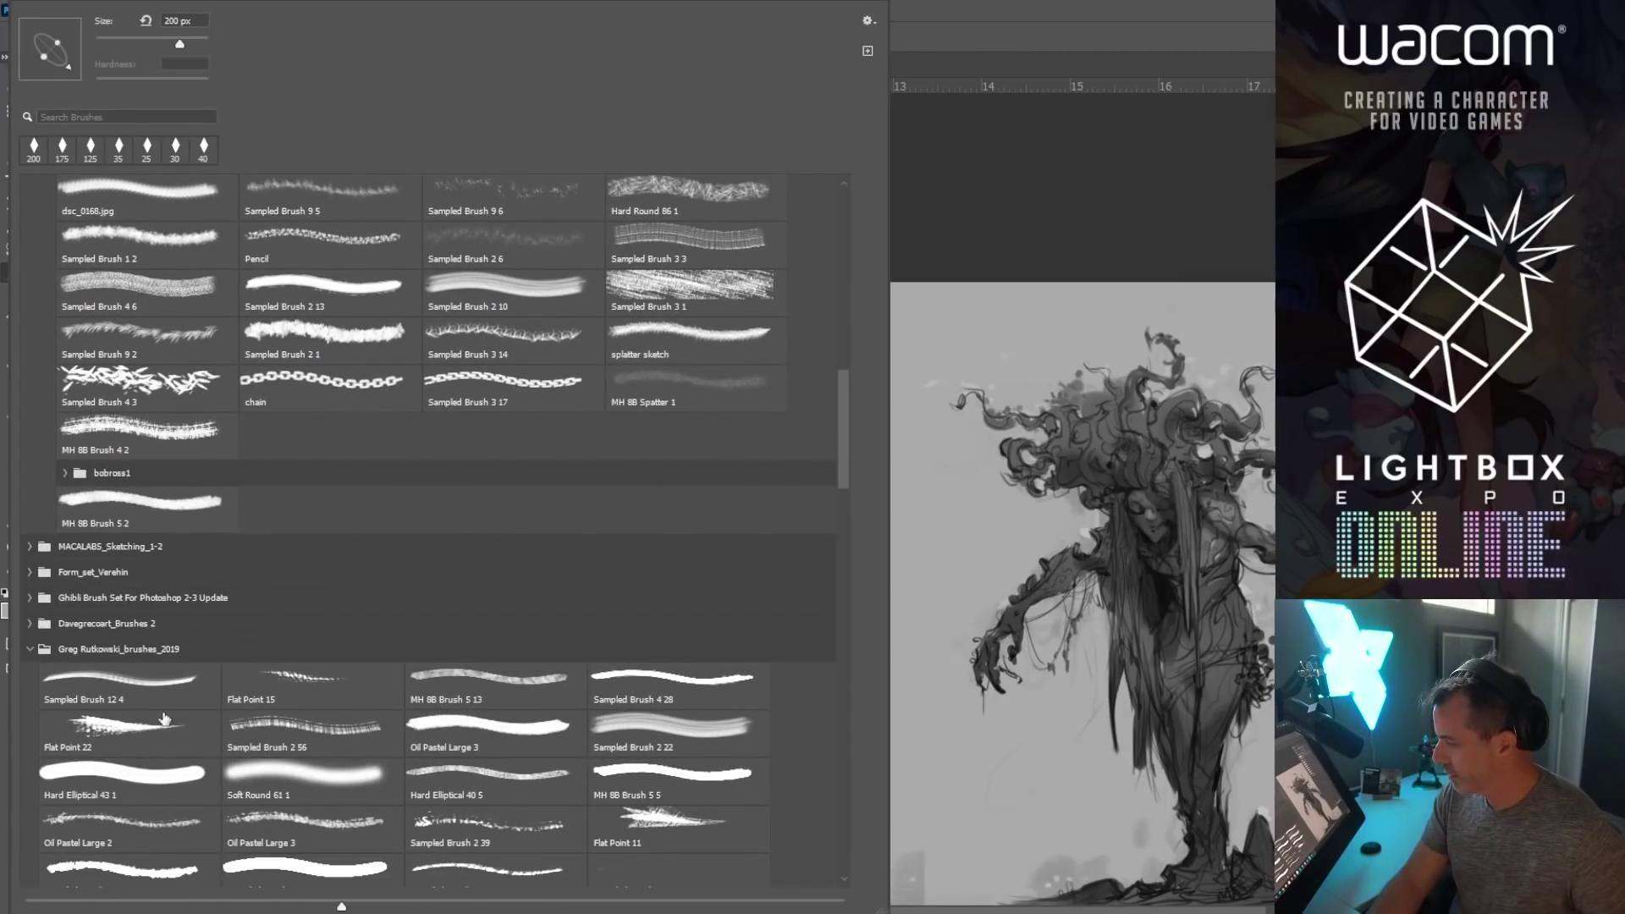
click(144, 785)
click(982, 235)
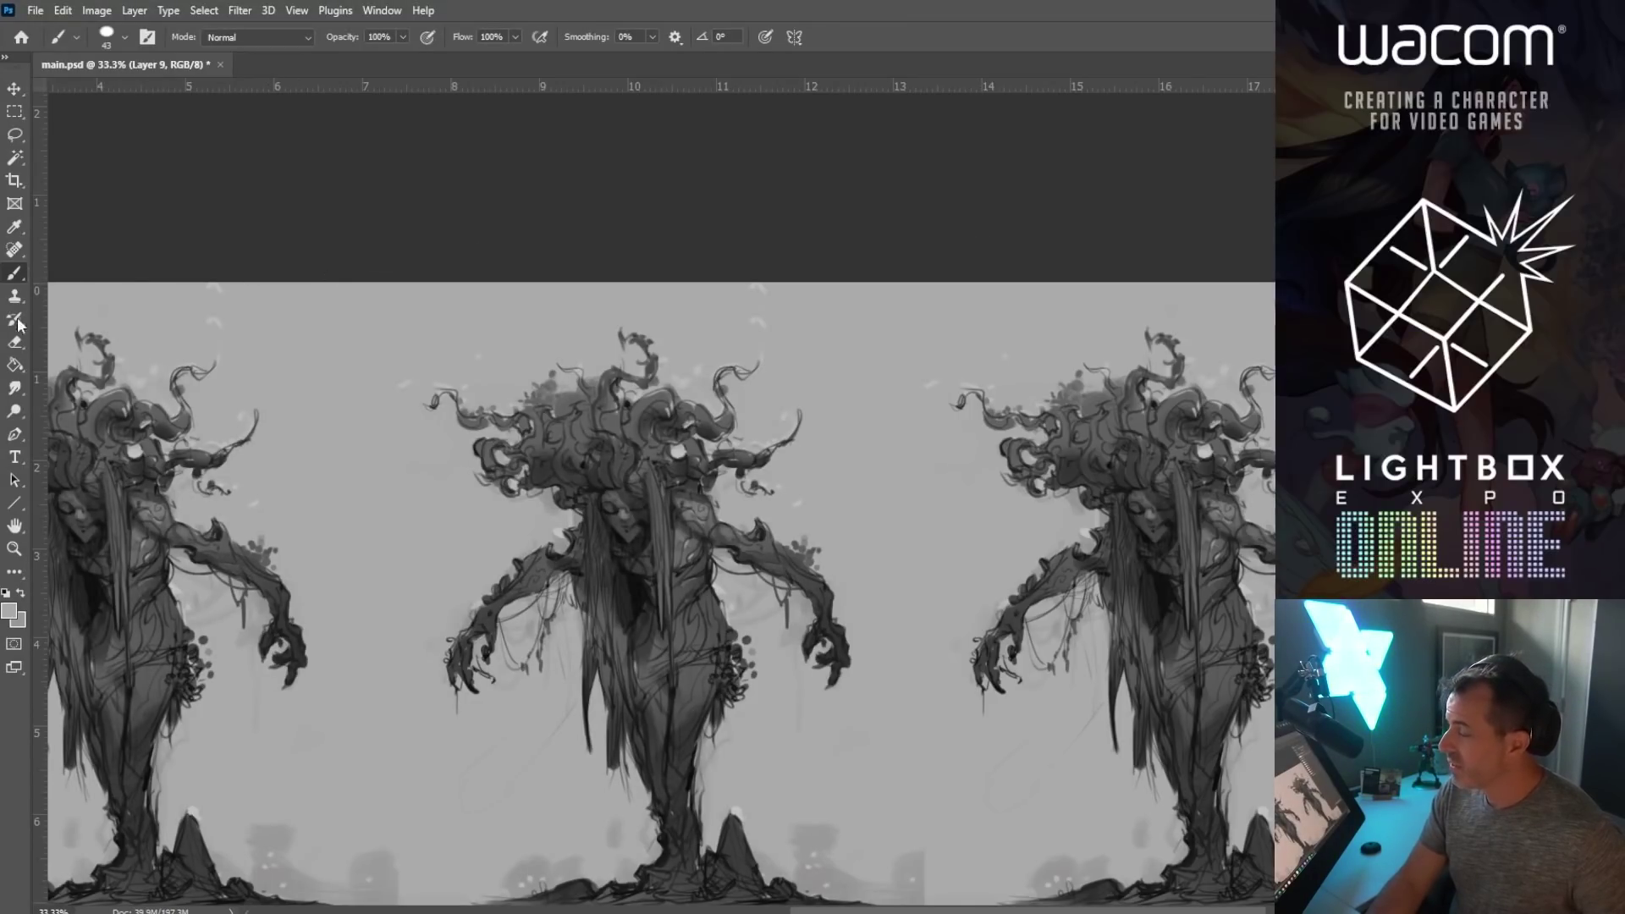
Step: Paint background grey over the tangled branch hair on one side of the middle figure's head with a brush of about 80 px
click(14, 548)
click(631, 395)
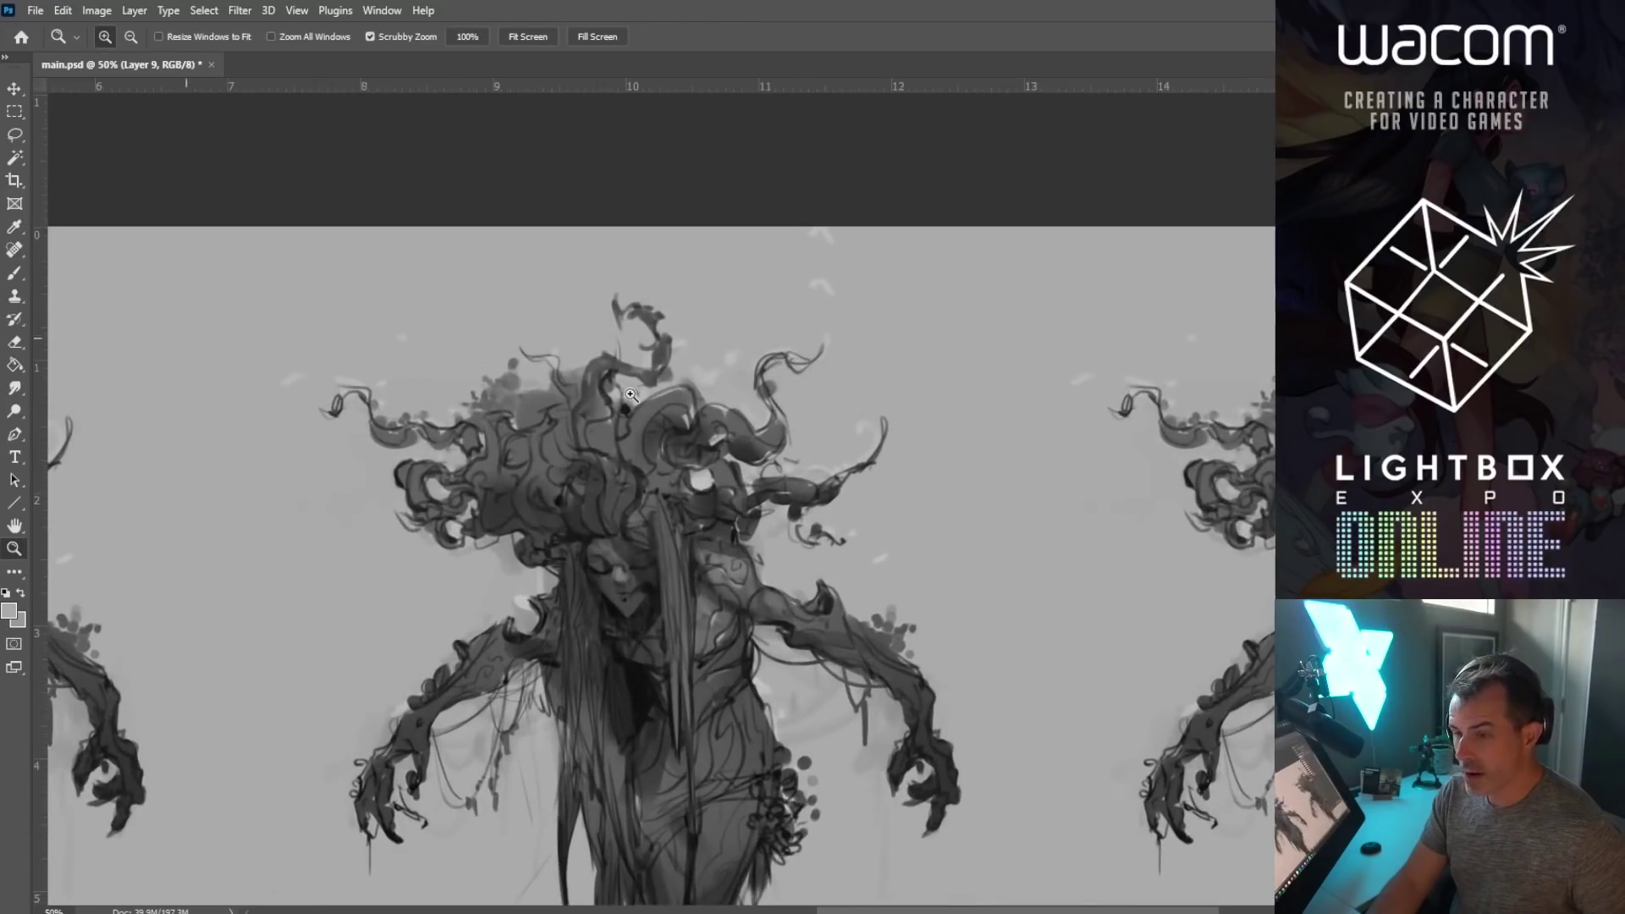
click(12, 271)
key(bracketleft)
key(bracketleft)
mouse_move(351, 397)
mouse_down()
mouse_move(477, 542)
mouse_move(474, 474)
mouse_up()
key(bracketleft)
drag(495, 407, 537, 554)
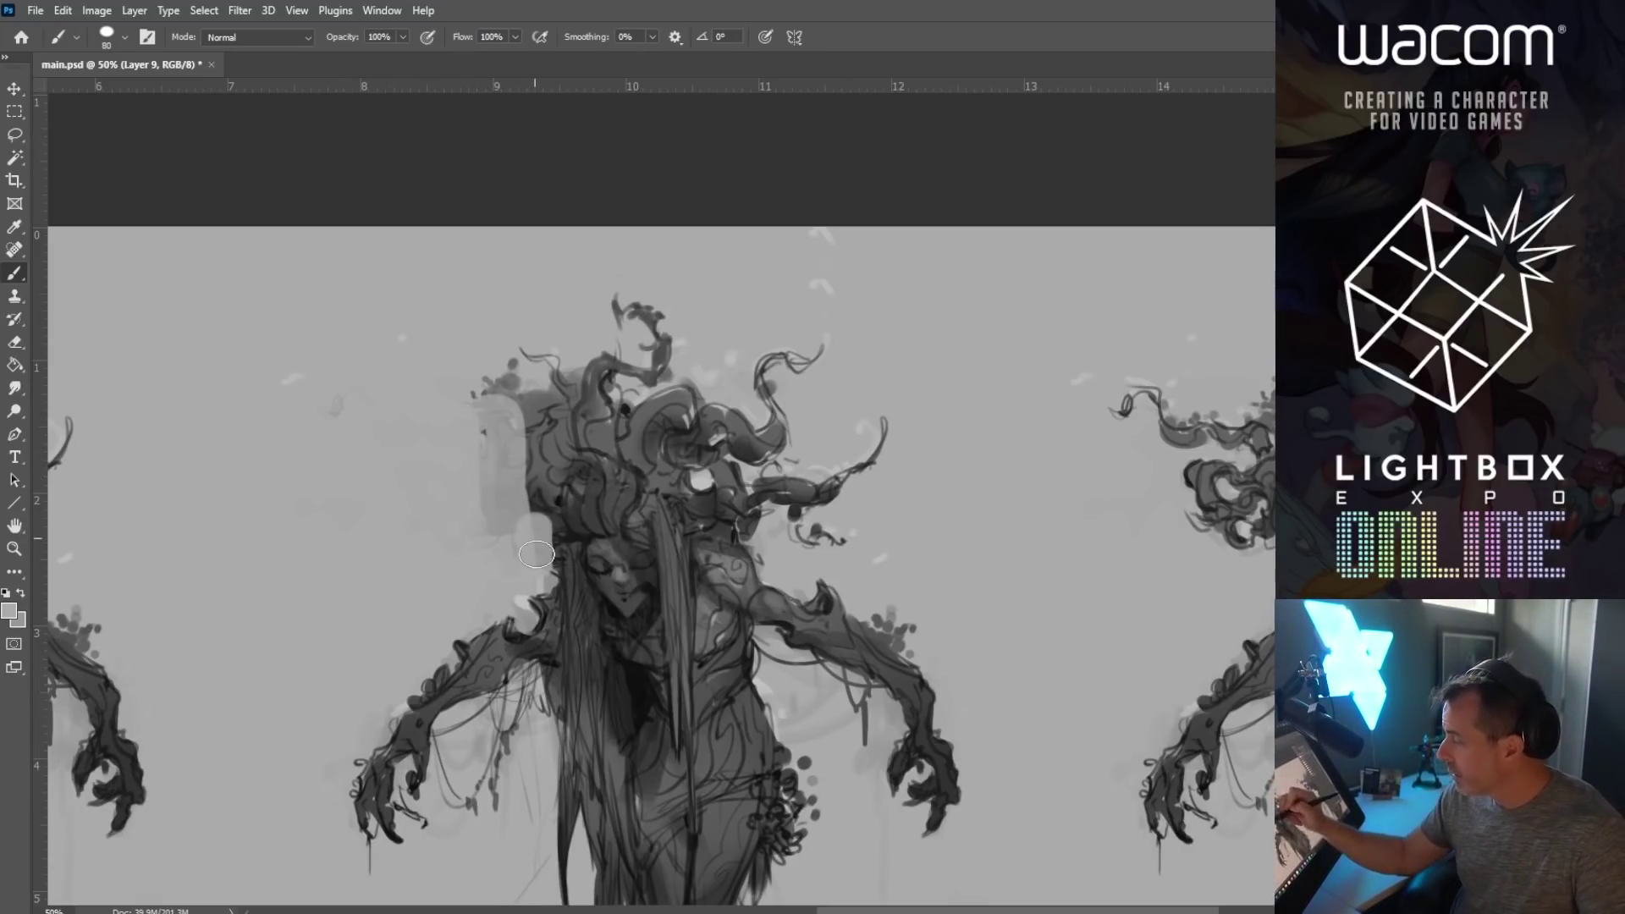
Step: Smooth dark grey over the forehead, then sample the background grey and paint out the rest of the middle figure's branch hair
key(bracketleft)
key(bracketleft)
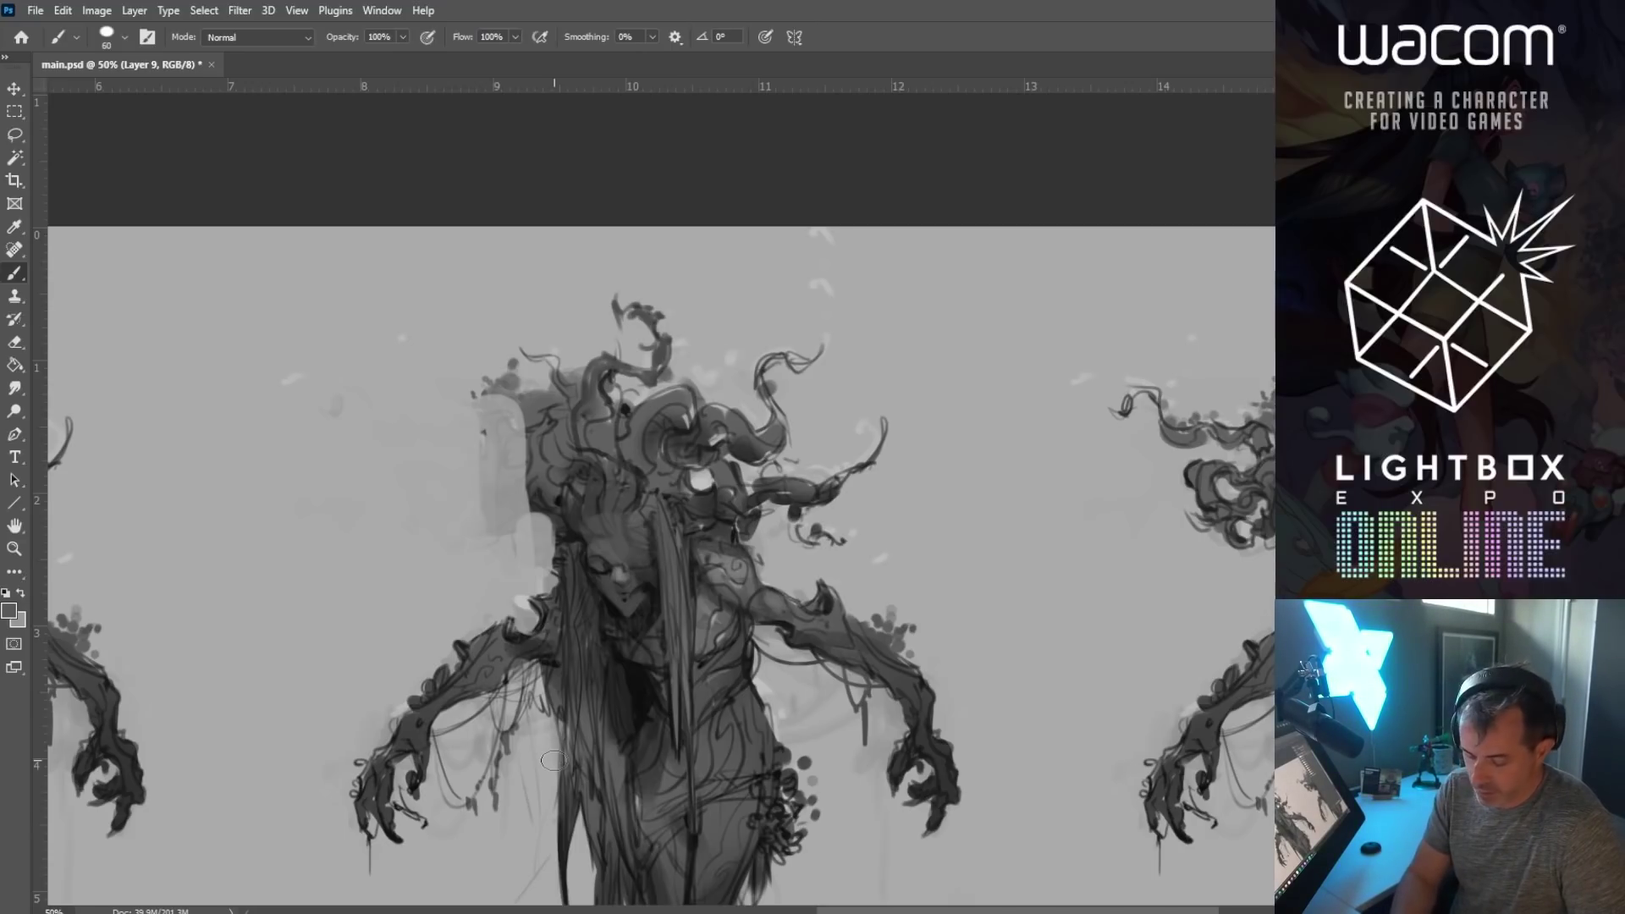
key(bracketright)
alt+click(454, 465)
mouse_move(486, 381)
mouse_down()
mouse_move(484, 529)
mouse_move(509, 341)
mouse_move(529, 470)
mouse_move(779, 345)
mouse_move(766, 454)
mouse_move(788, 488)
mouse_move(896, 395)
mouse_move(795, 531)
mouse_move(699, 504)
mouse_move(693, 428)
mouse_move(658, 461)
mouse_move(612, 399)
mouse_move(505, 452)
mouse_move(531, 429)
mouse_up()
key(bracketright)
key(bracketright)
key(bracketright)
key(bracketright)
key(bracketleft)
key(bracketleft)
key(bracketleft)
Step: Paint over the middle figure's facial features with dark grey, leaving a blank head shape
mouse_move(628, 518)
mouse_down()
mouse_move(602, 545)
mouse_move(624, 593)
mouse_move(653, 488)
mouse_move(639, 596)
mouse_move(617, 547)
mouse_move(627, 610)
mouse_up()
key(bracketleft)
key(bracketleft)
drag(585, 549, 611, 626)
key(bracketleft)
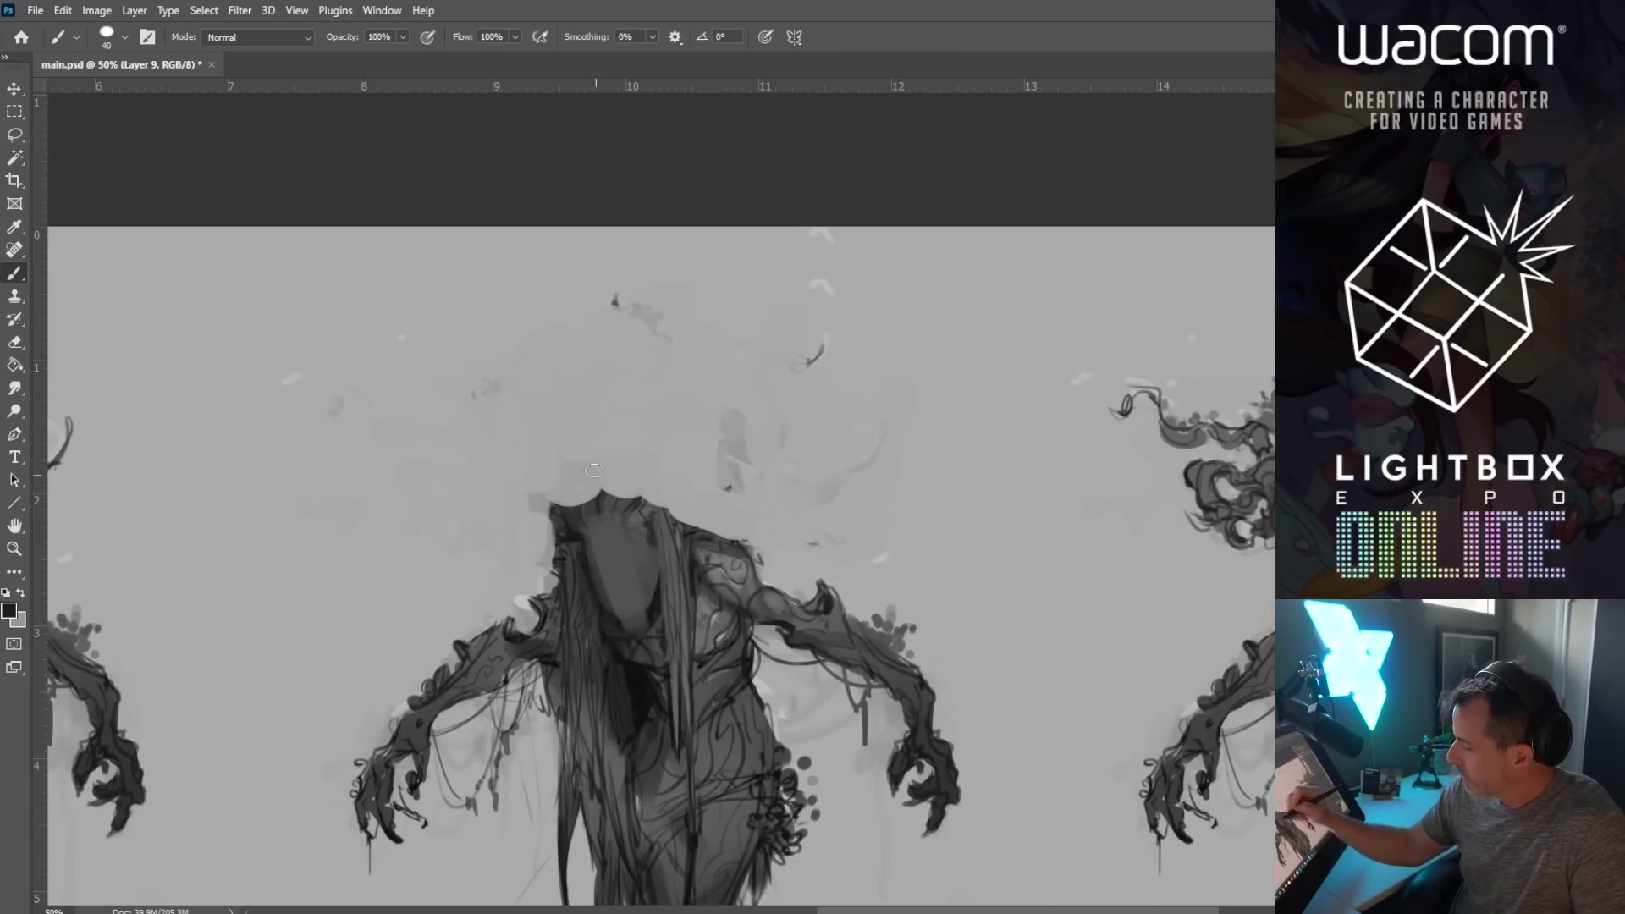
Step: Sketch dark curling horn shapes at the side of the head with a 30 px brush and add rough lines across the blank face
mouse_move(594, 557)
mouse_down()
mouse_move(604, 459)
mouse_move(564, 532)
mouse_move(563, 575)
mouse_move(563, 474)
mouse_move(550, 575)
mouse_move(555, 520)
mouse_move(531, 502)
mouse_move(557, 490)
mouse_move(553, 363)
mouse_move(575, 450)
mouse_move(533, 457)
mouse_move(469, 537)
mouse_move(478, 510)
mouse_move(492, 517)
mouse_move(482, 508)
mouse_move(478, 560)
mouse_move(503, 559)
mouse_move(541, 510)
mouse_move(549, 466)
mouse_move(572, 483)
mouse_move(560, 448)
mouse_move(583, 473)
mouse_move(576, 512)
mouse_move(584, 482)
mouse_move(604, 497)
mouse_move(543, 573)
mouse_up()
key(bracketright)
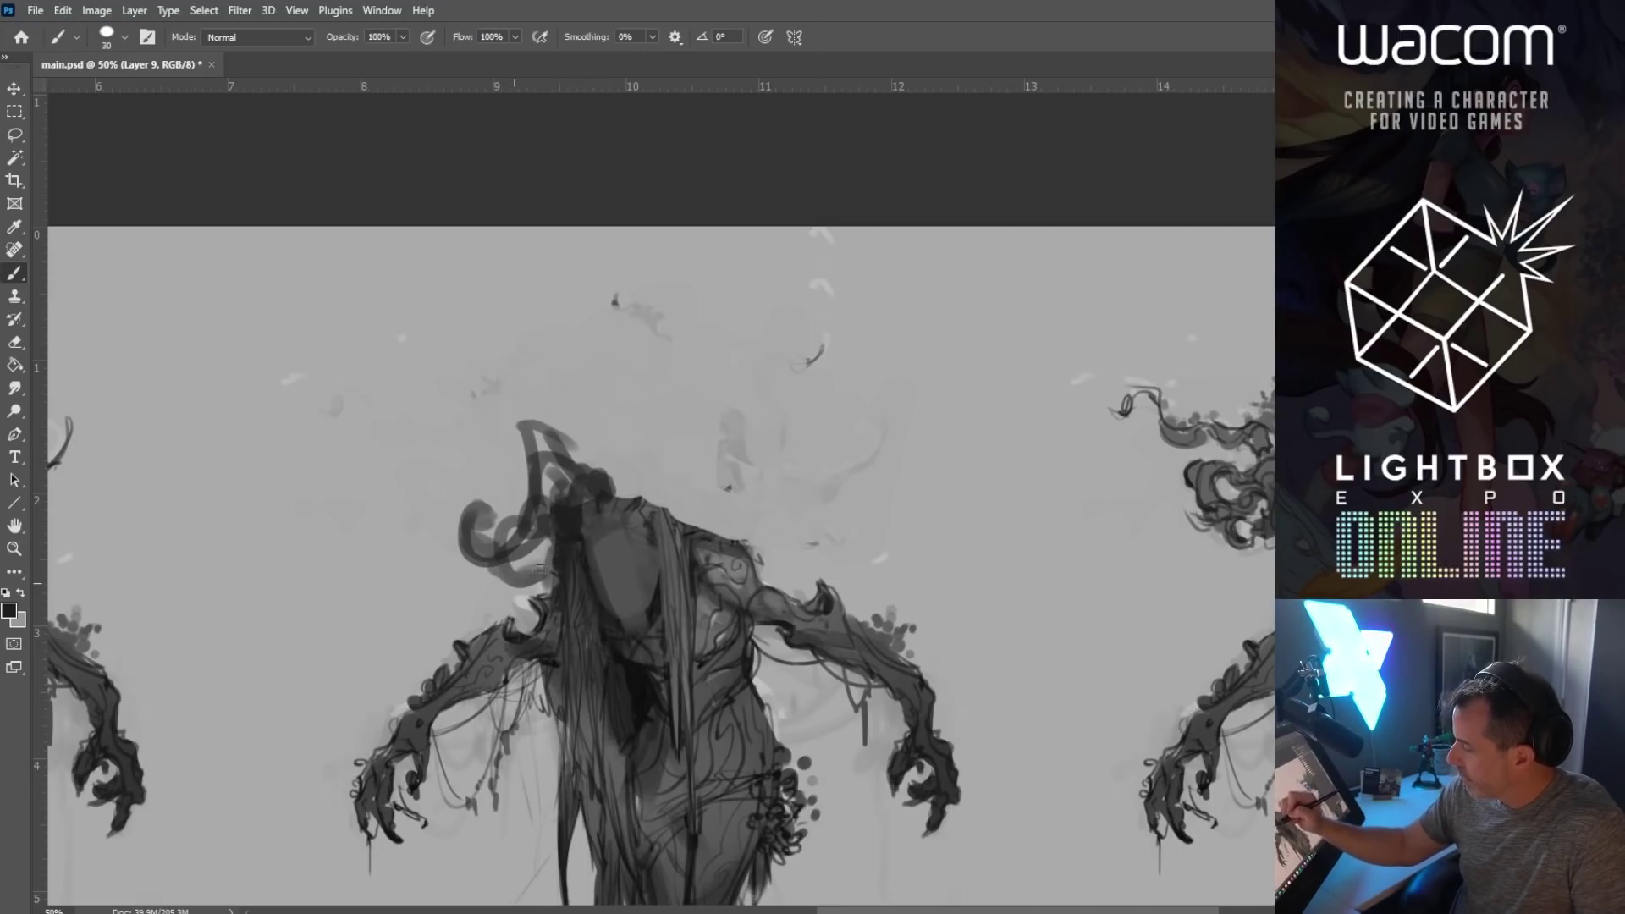
mouse_move(591, 453)
mouse_down()
mouse_move(628, 493)
mouse_move(612, 495)
mouse_move(638, 479)
mouse_move(653, 497)
mouse_move(593, 504)
mouse_move(578, 525)
mouse_move(656, 610)
mouse_up()
key(bracketleft)
key(bracketleft)
key(bracketleft)
key(bracketleft)
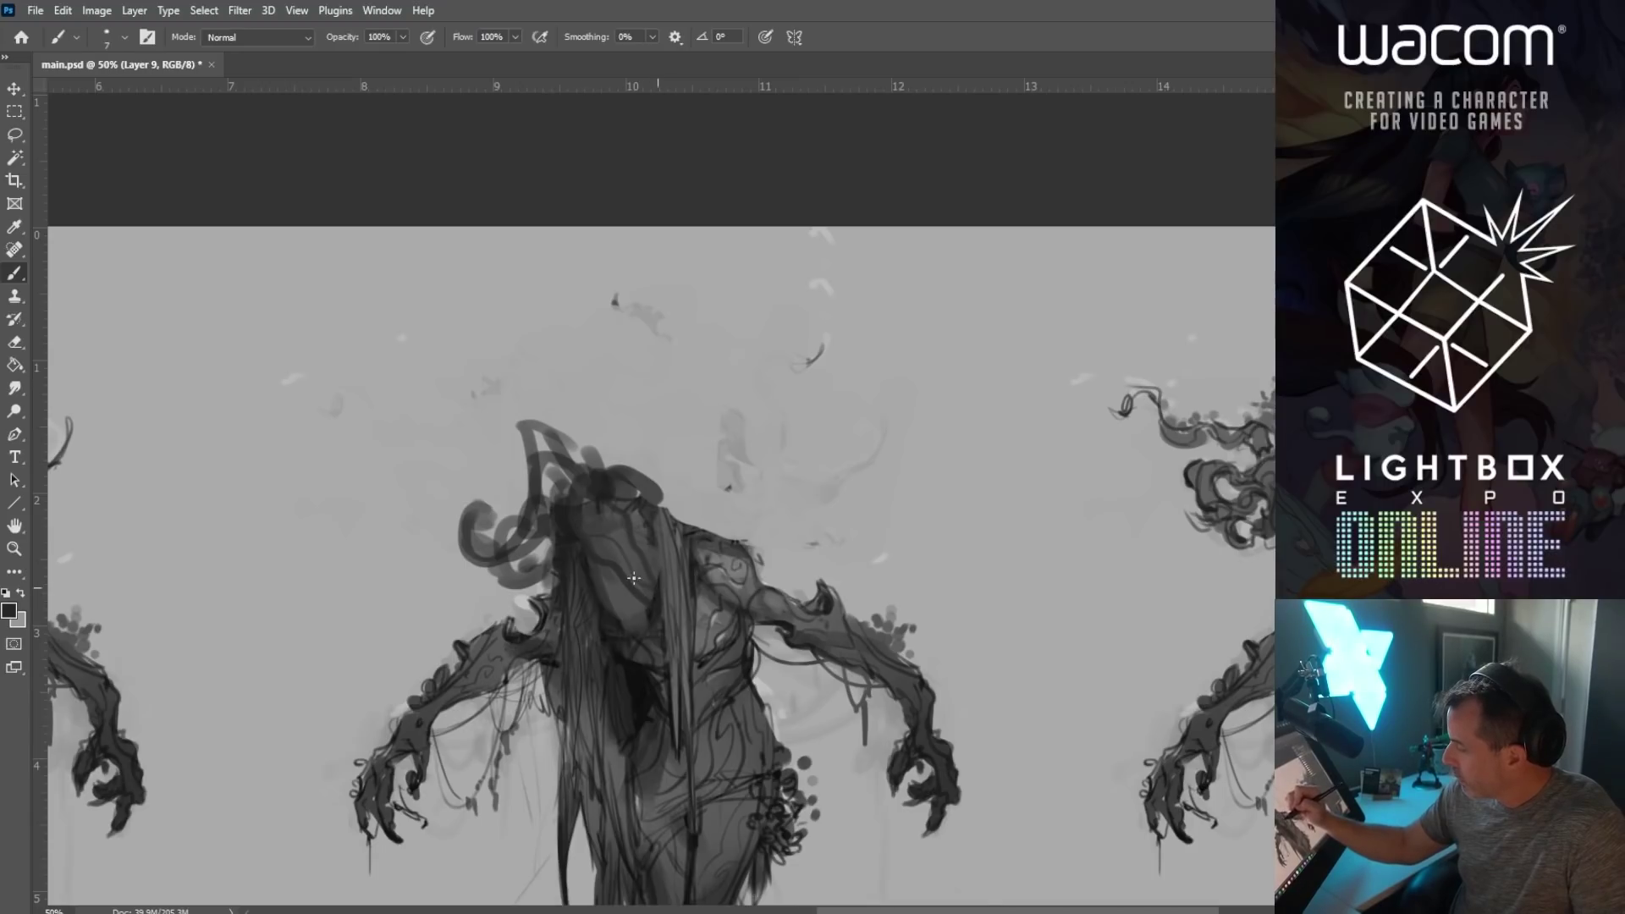
Step: Outline twisting horn shapes on top of the head and fill the whole headdress with dark grey using a 60 px brush
mouse_move(611, 464)
mouse_down()
mouse_move(599, 413)
mouse_move(693, 446)
mouse_move(679, 406)
mouse_move(715, 454)
mouse_move(687, 503)
mouse_up()
key(bracketright)
key(bracketright)
key(bracketright)
key(bracketright)
key(bracketright)
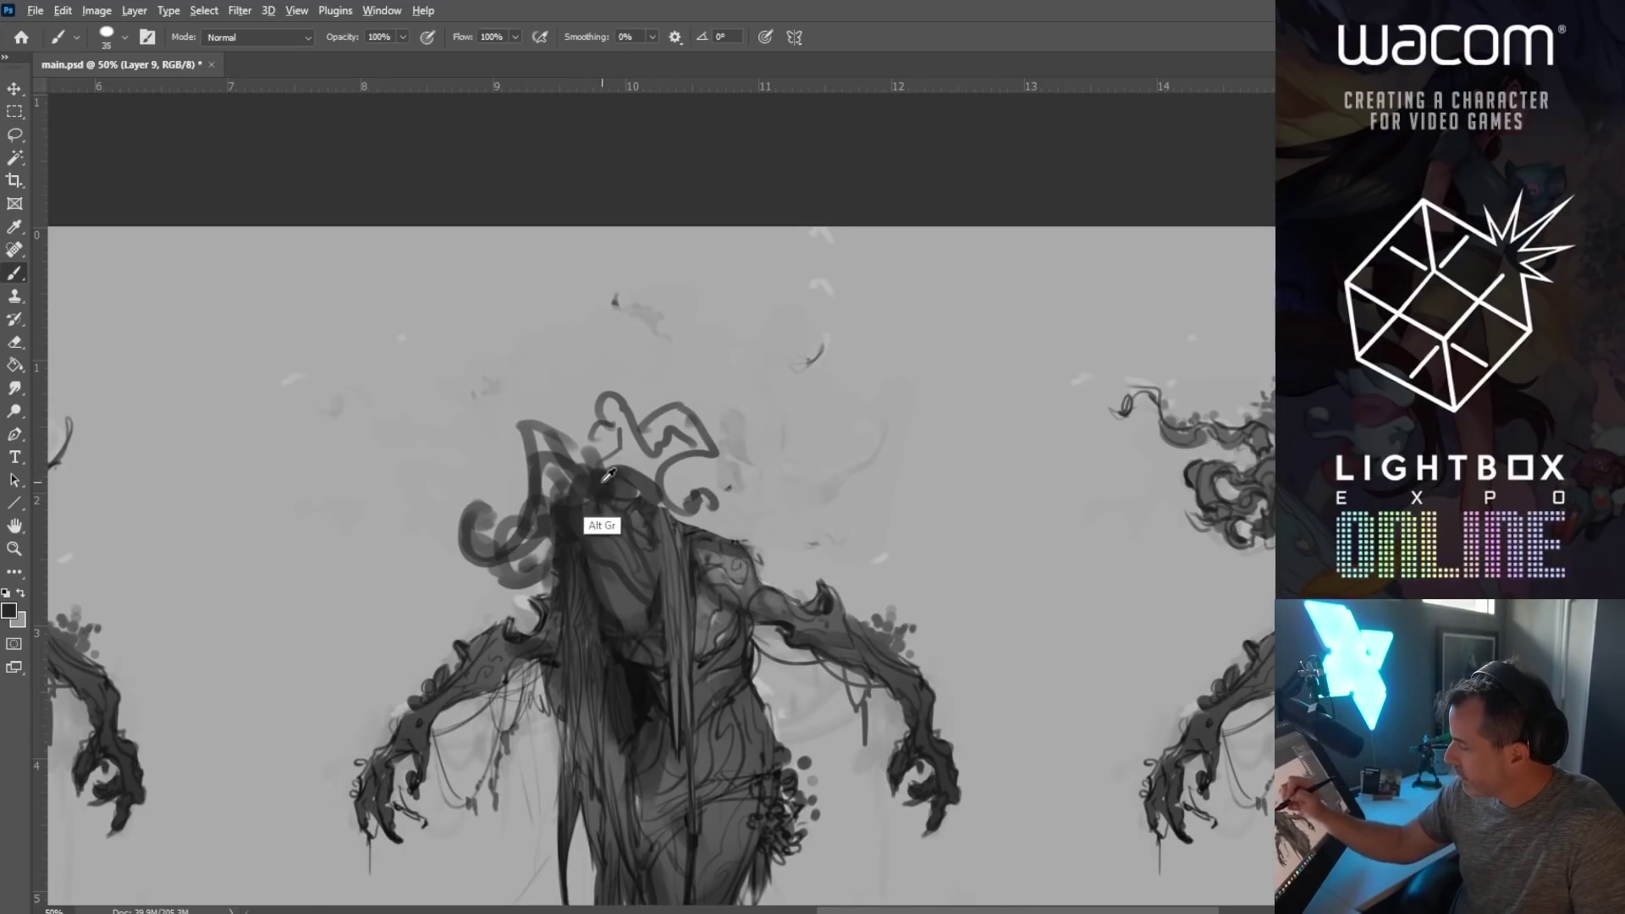
mouse_move(611, 406)
mouse_down()
mouse_move(648, 458)
mouse_move(654, 433)
mouse_move(662, 475)
mouse_move(690, 423)
mouse_up()
key(bracketright)
mouse_move(592, 440)
mouse_down()
mouse_move(542, 457)
mouse_move(509, 554)
mouse_move(545, 537)
mouse_move(537, 552)
mouse_up()
Step: Sample greys from the head and shade the brow, cheek and chin planes of the face with a 10 to 15 px brush
drag(728, 703, 692, 554)
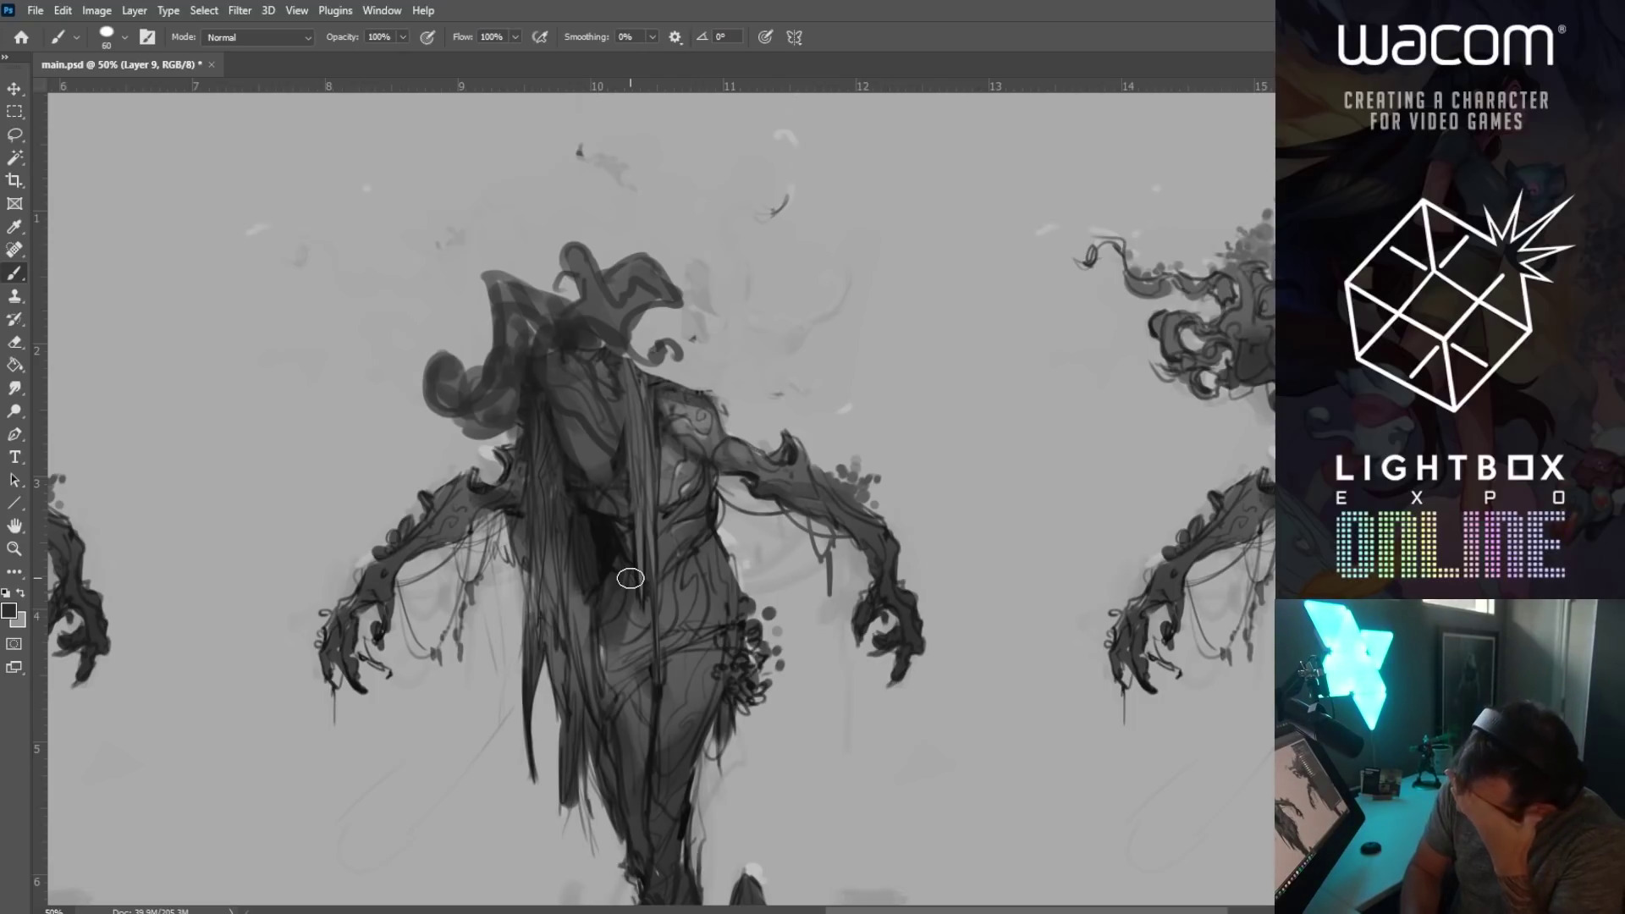
key(bracketleft)
key(bracketleft)
key(bracketleft)
key(bracketleft)
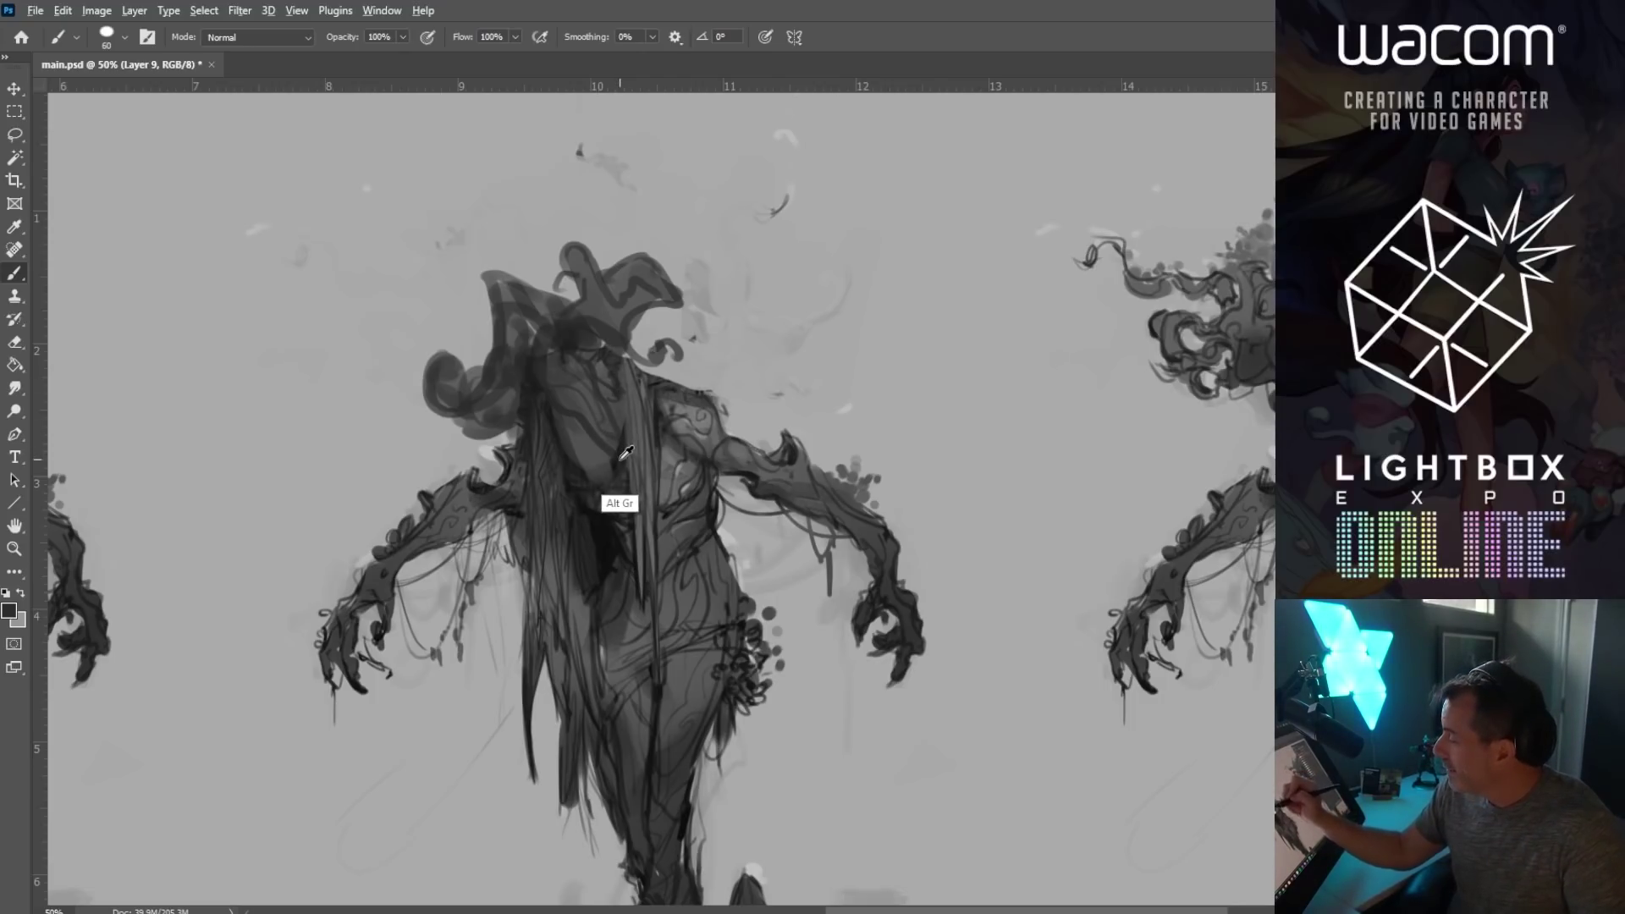
key(bracketleft)
key(alt)
alt+click(579, 438)
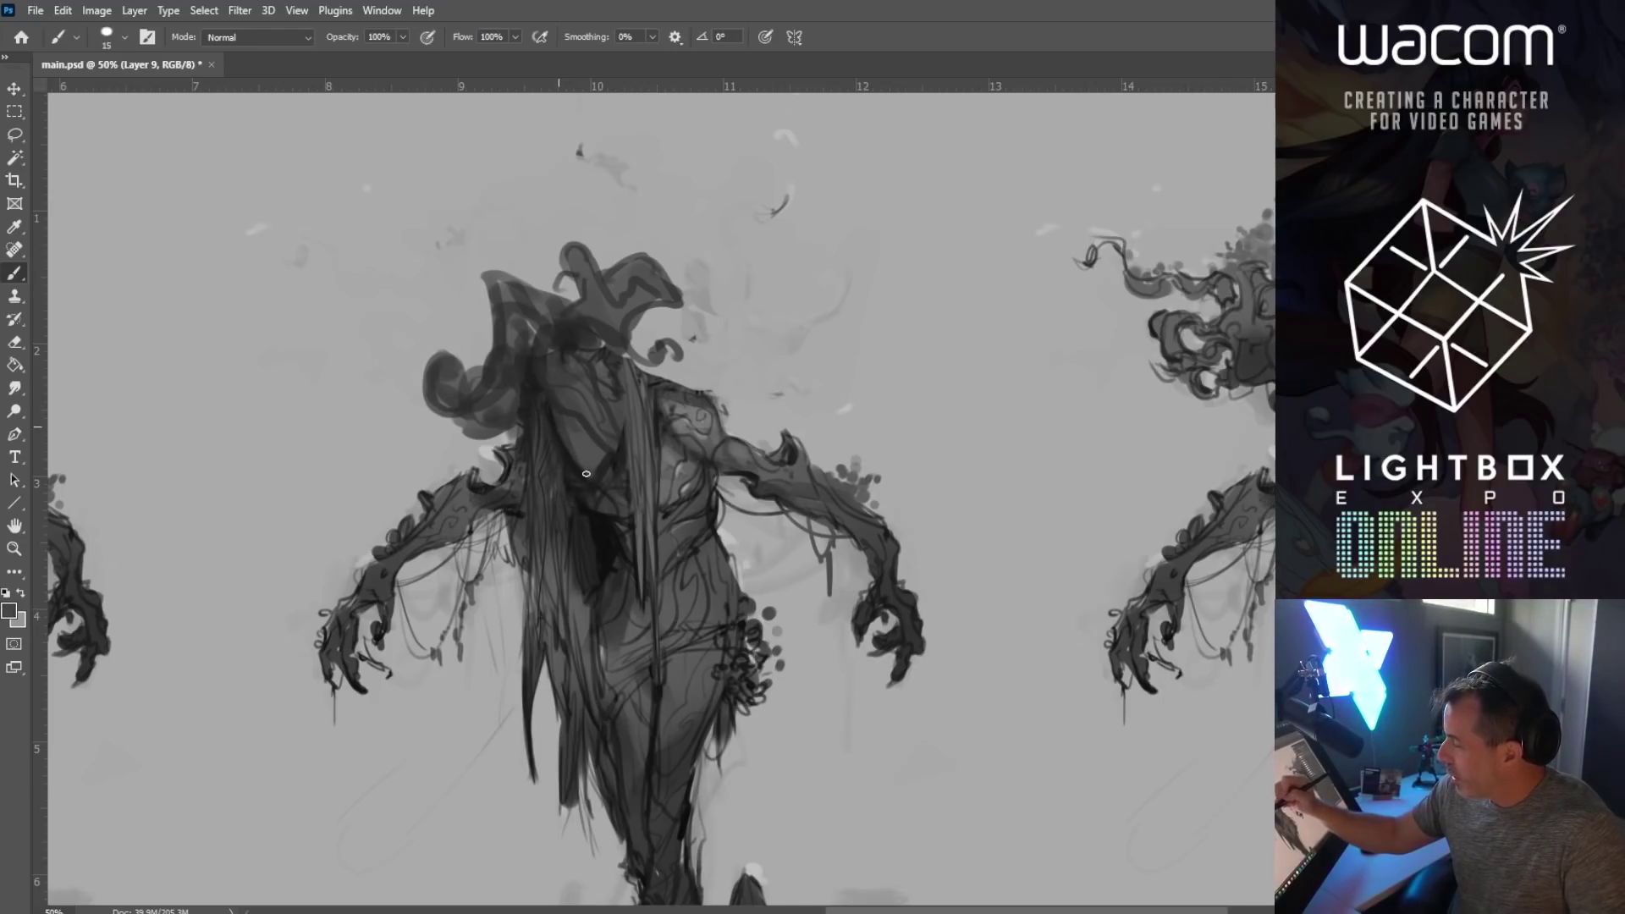
alt+click(554, 414)
key(bracketright)
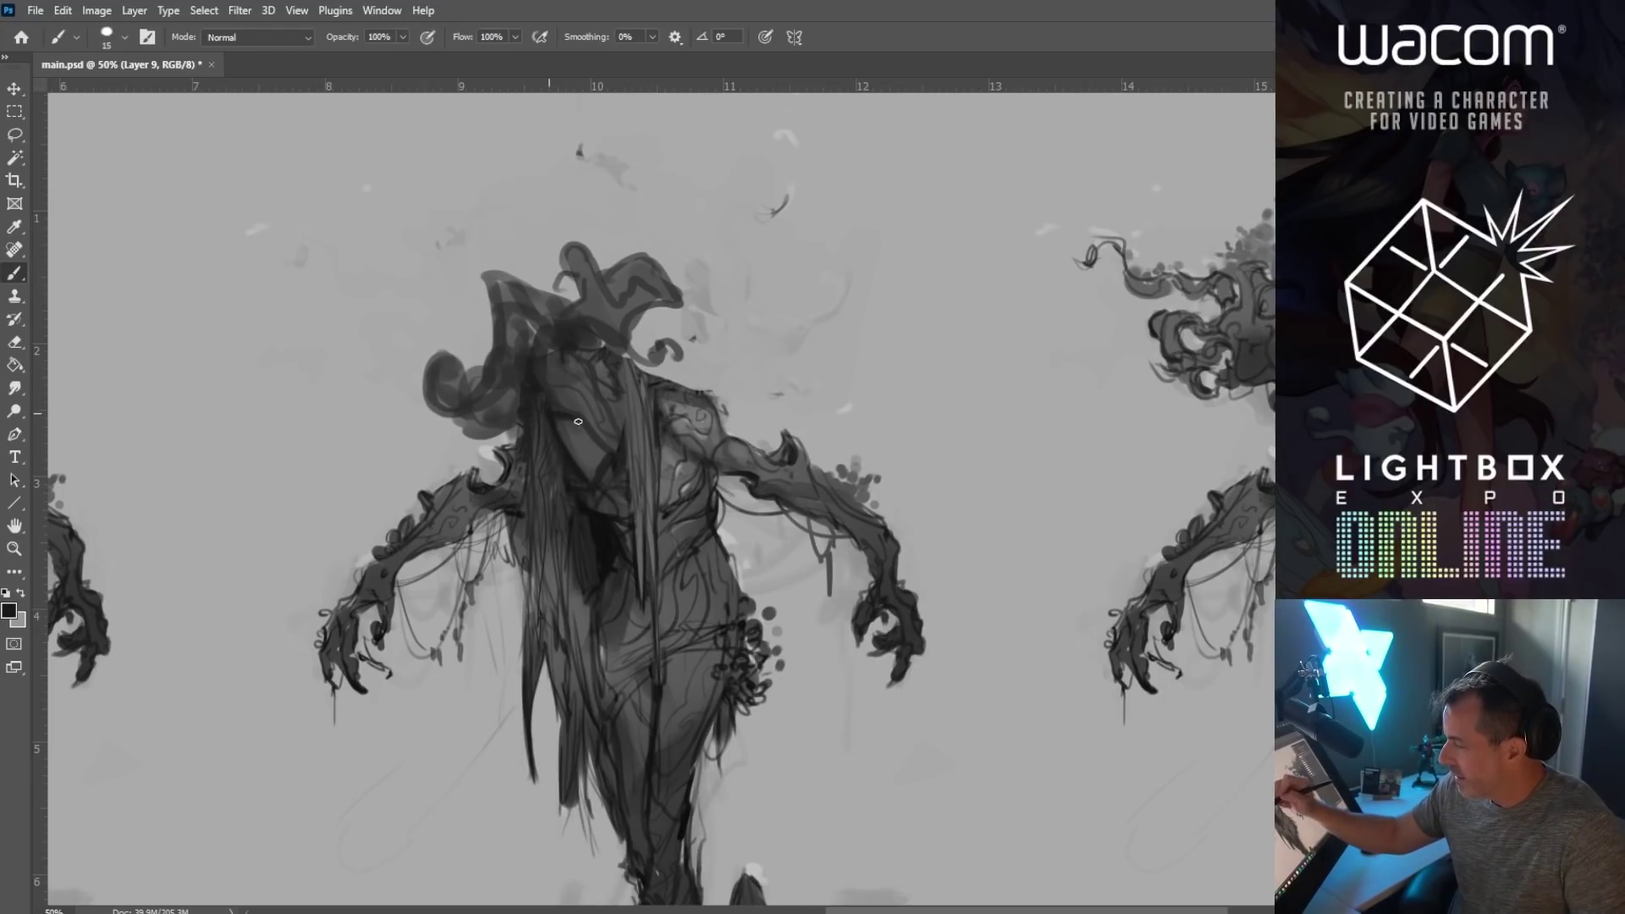
alt+click(581, 440)
drag(576, 419, 622, 466)
alt+click(581, 457)
key(bracketleft)
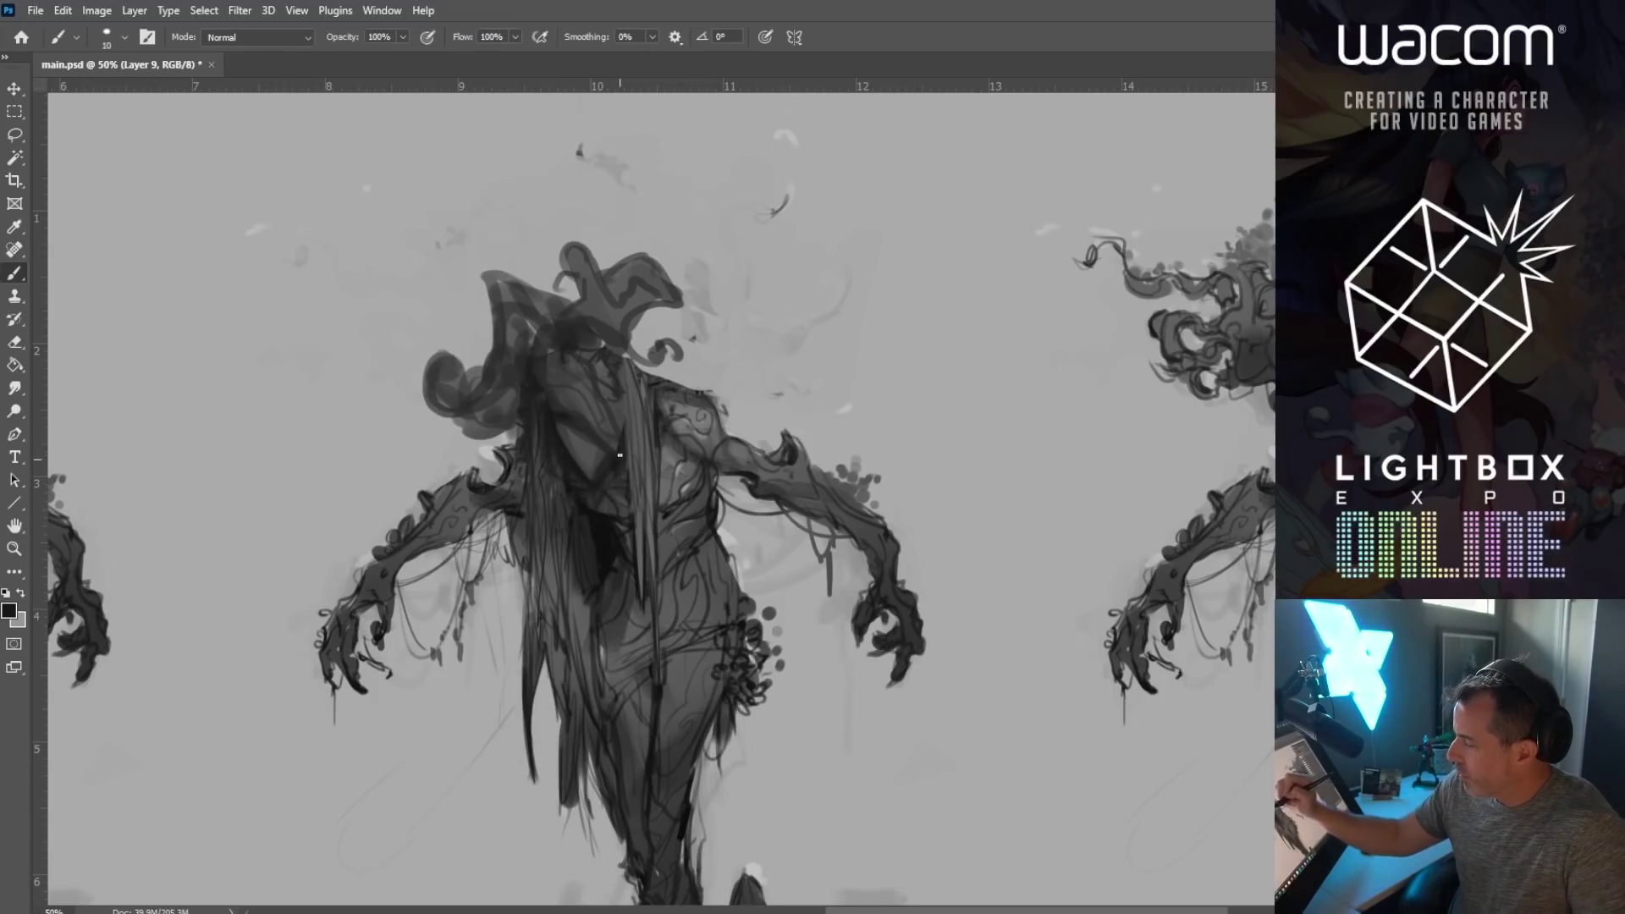
Step: Soften the jaw shading and darken the hairline and the headdress curl with strokes in sampled dark greys
key(bracketright)
key(bracketright)
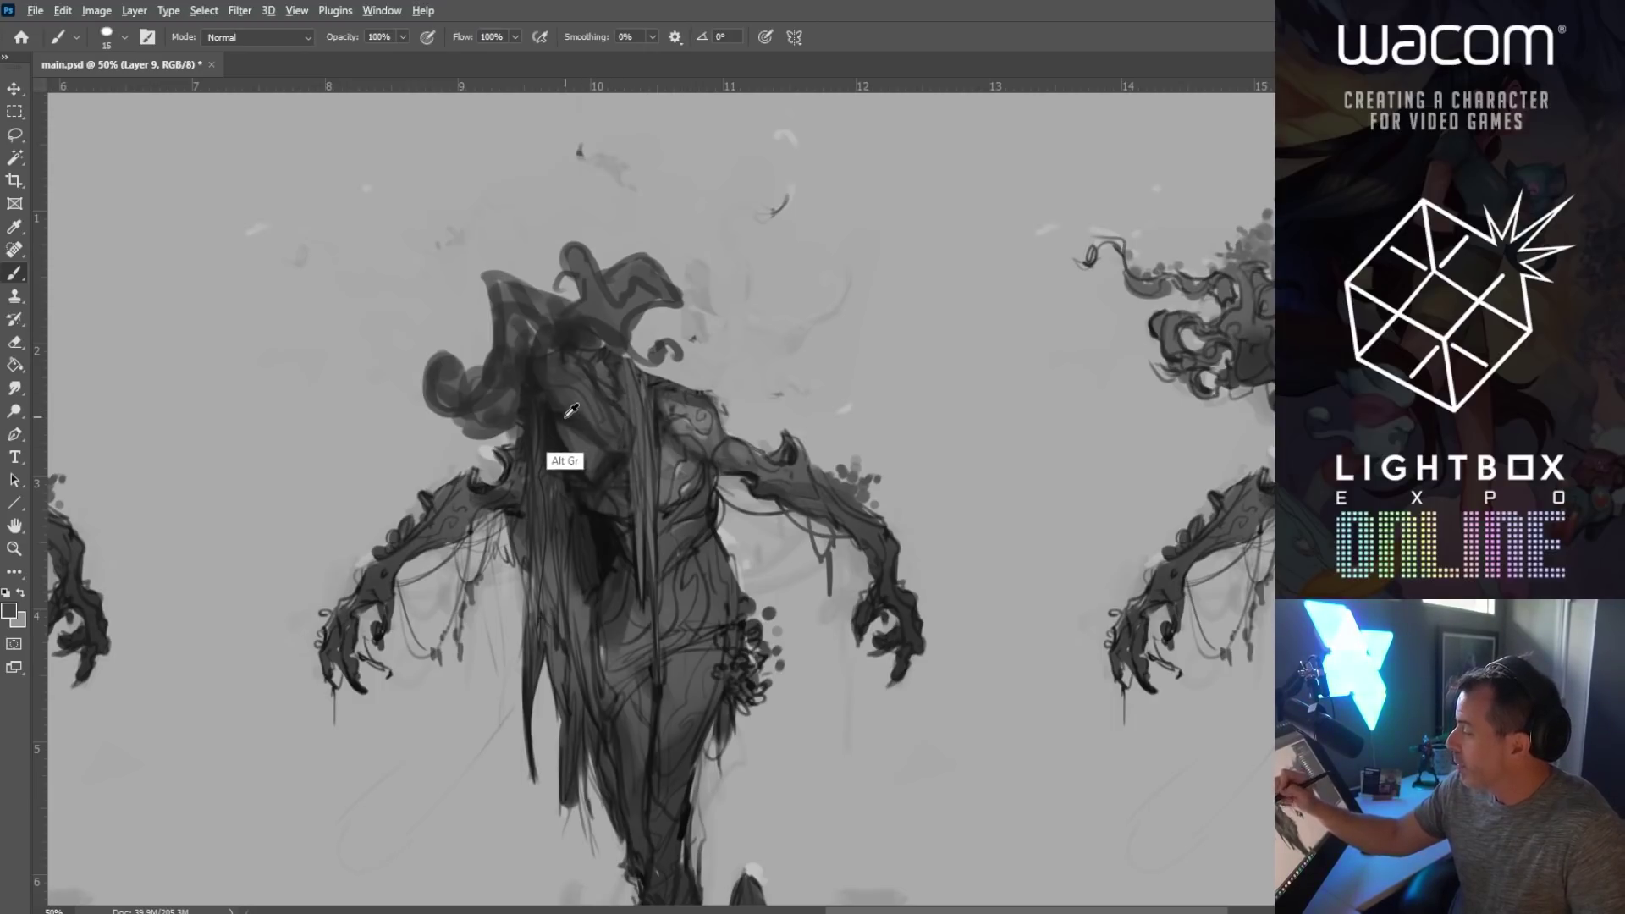
key(bracketleft)
alt+click(545, 412)
mouse_move(541, 347)
mouse_down()
mouse_move(549, 333)
mouse_move(605, 346)
mouse_up()
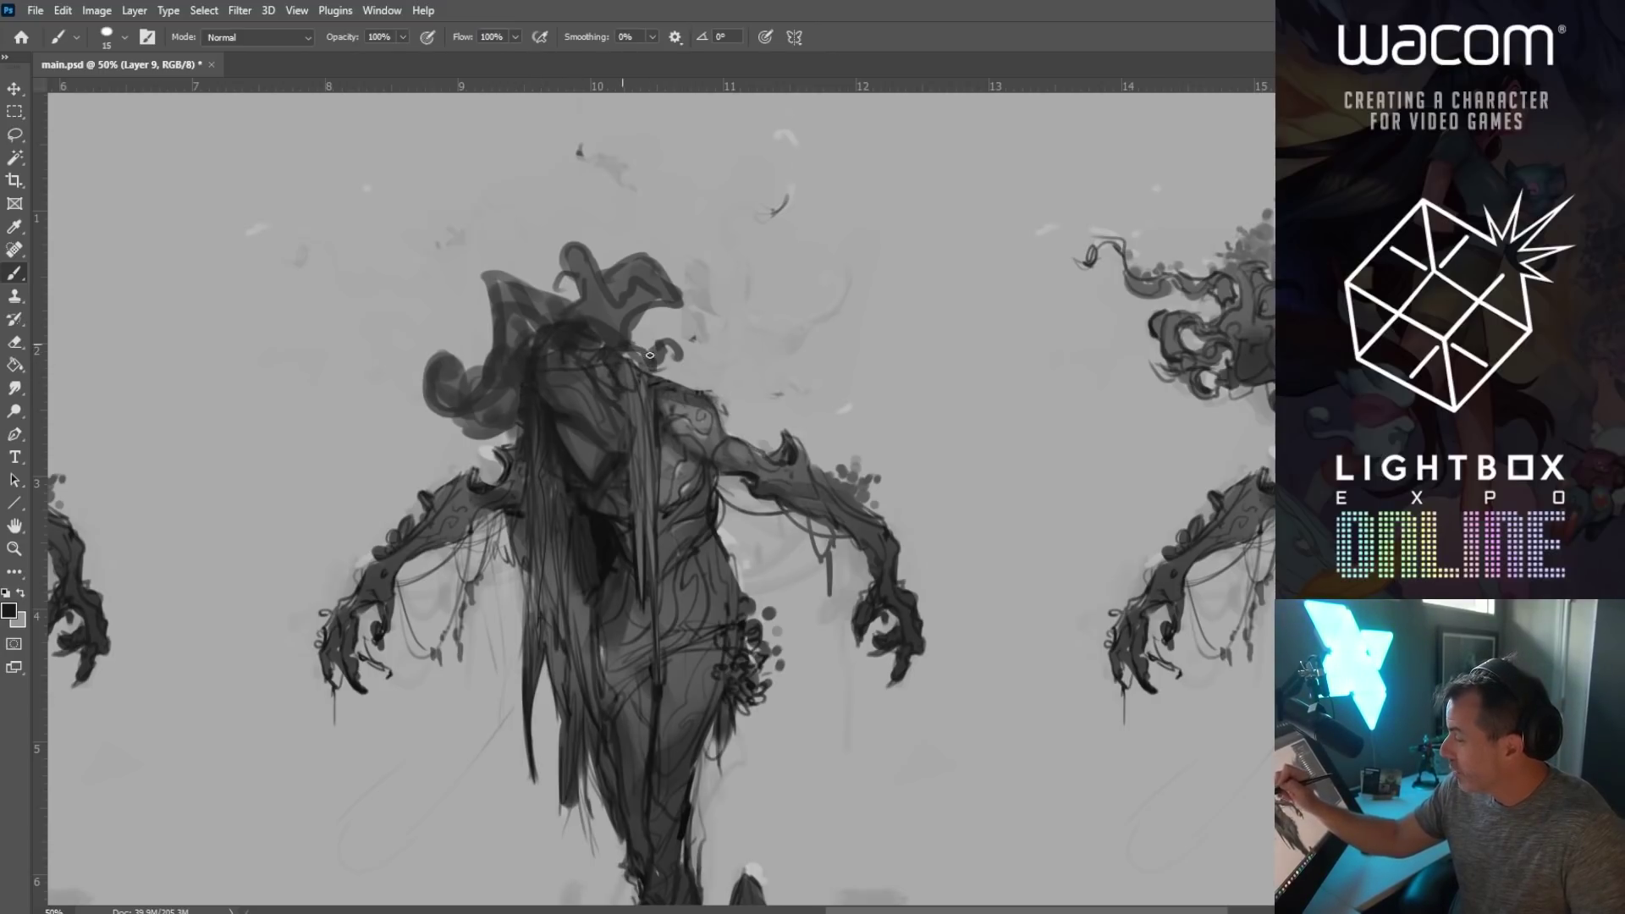
key(bracketleft)
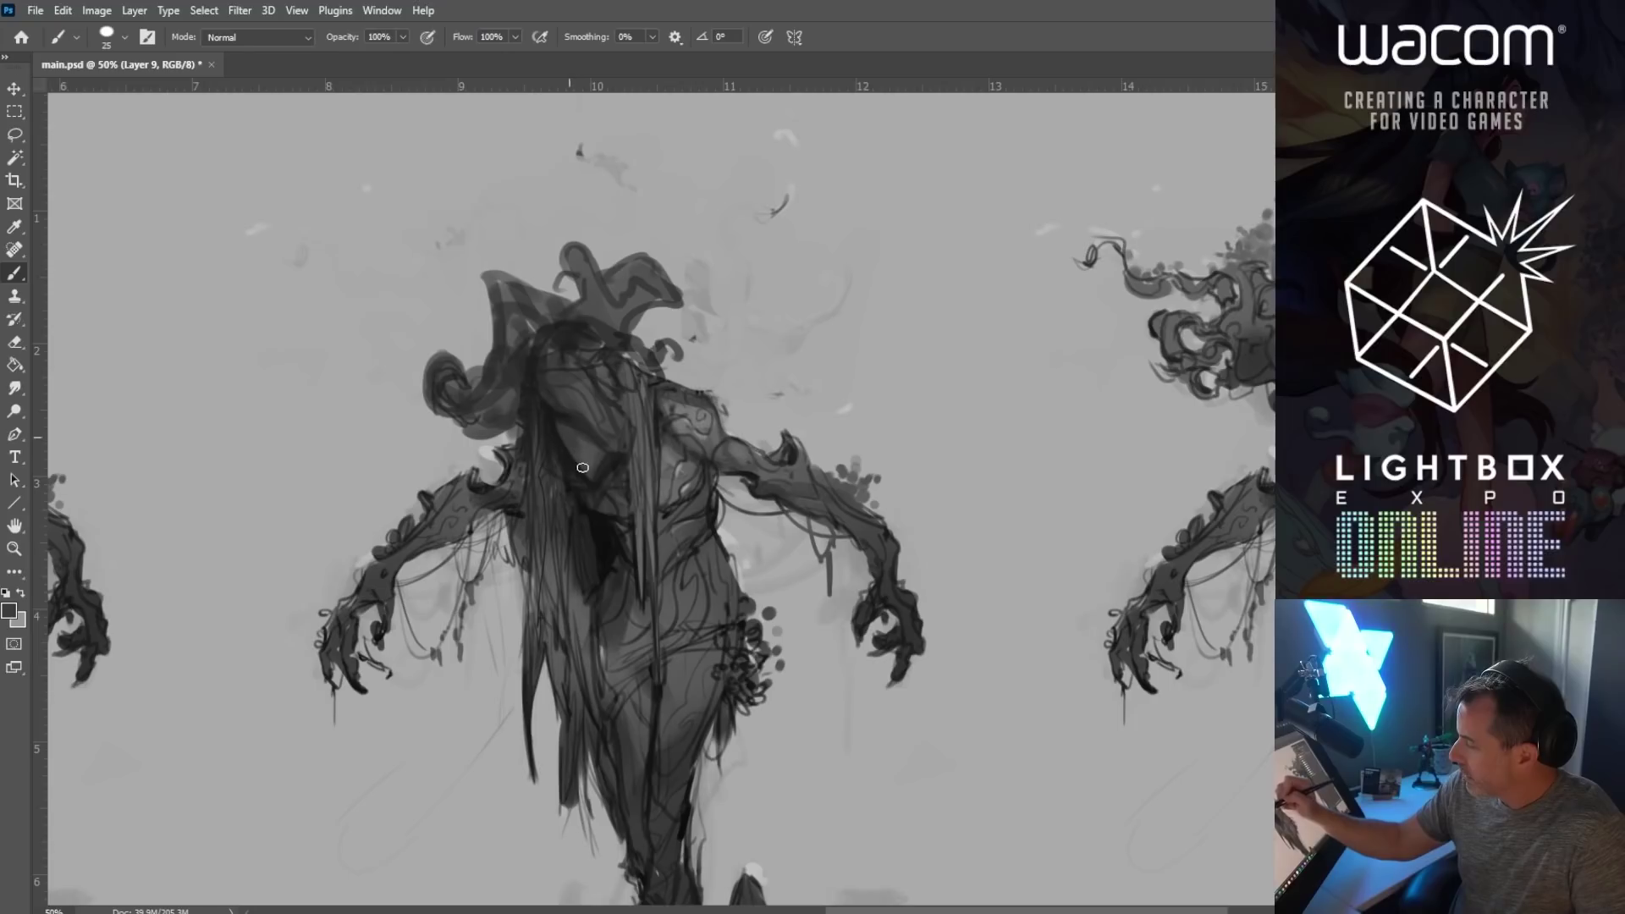
Step: Refine the face's cheek, brow line and adjoining hair edge in close-up with a 20 px brush reduced to about 5 px
key(z)
click(581, 463)
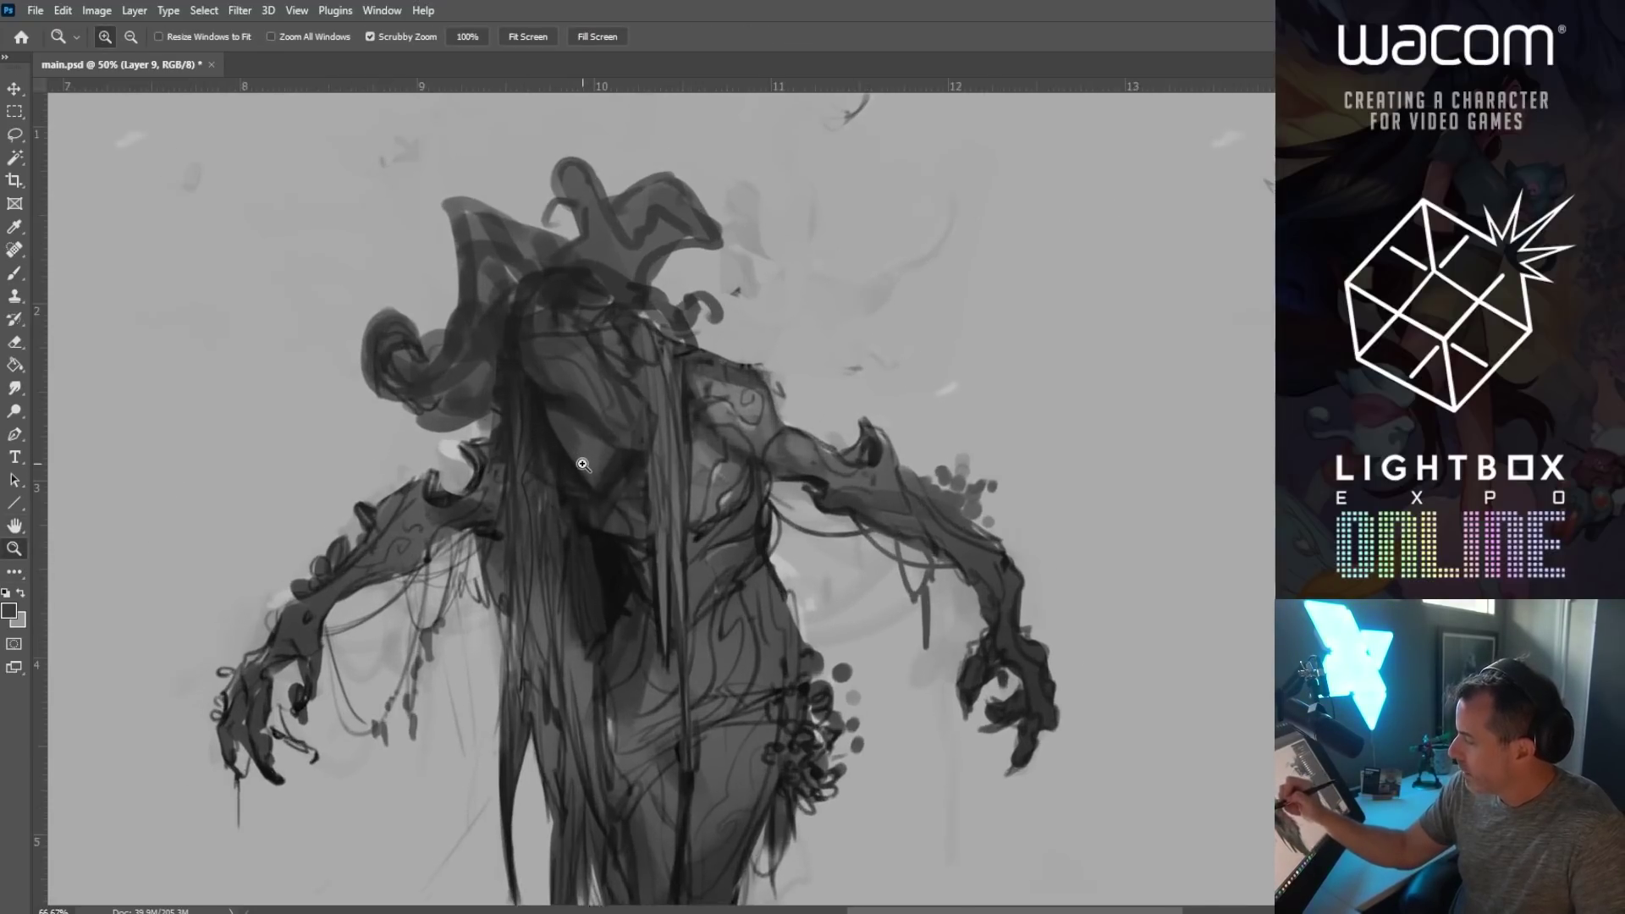
click(582, 464)
key(b)
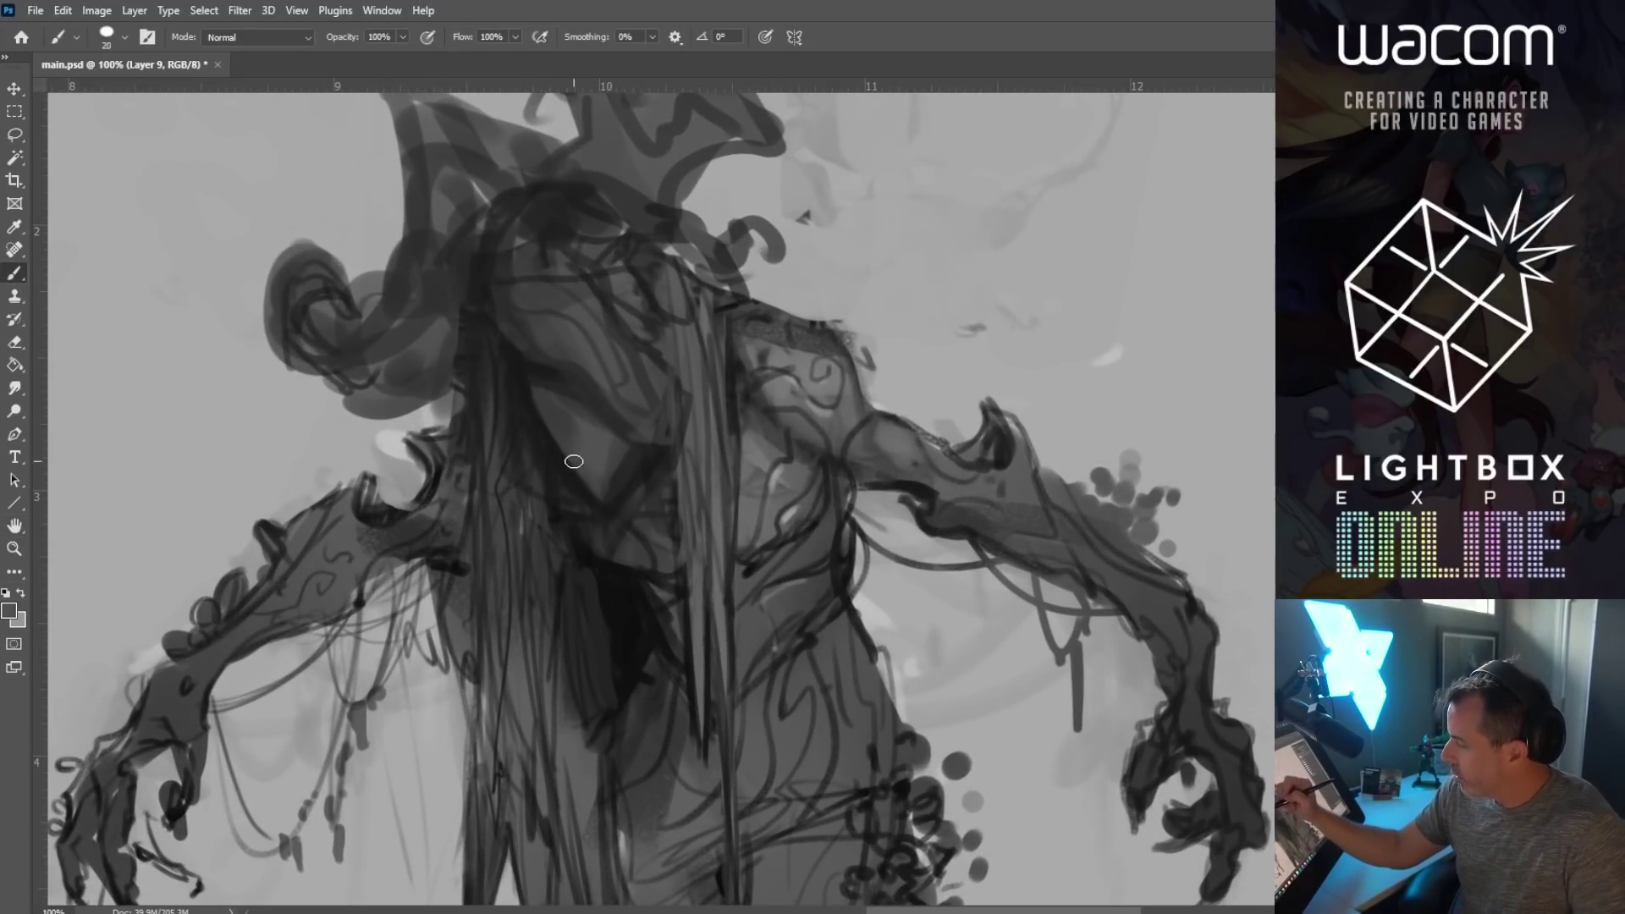
mouse_move(575, 466)
mouse_down()
mouse_move(593, 461)
mouse_move(531, 382)
mouse_up()
mouse_move(593, 457)
mouse_down()
mouse_move(571, 440)
mouse_move(572, 464)
mouse_move(592, 457)
mouse_up()
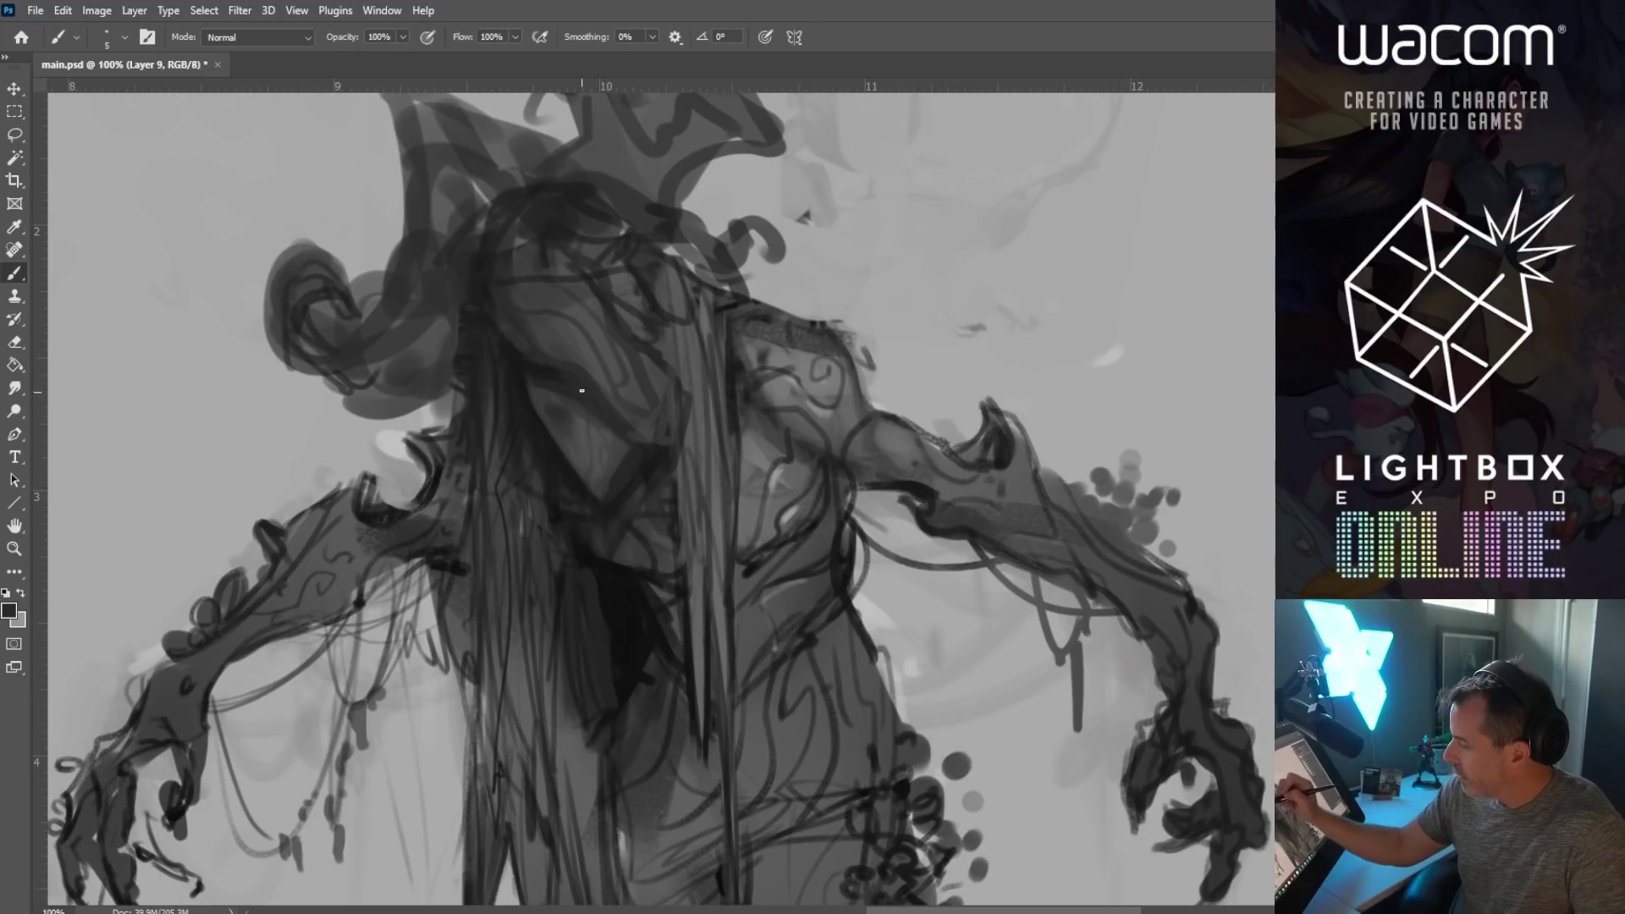
drag(567, 432, 549, 369)
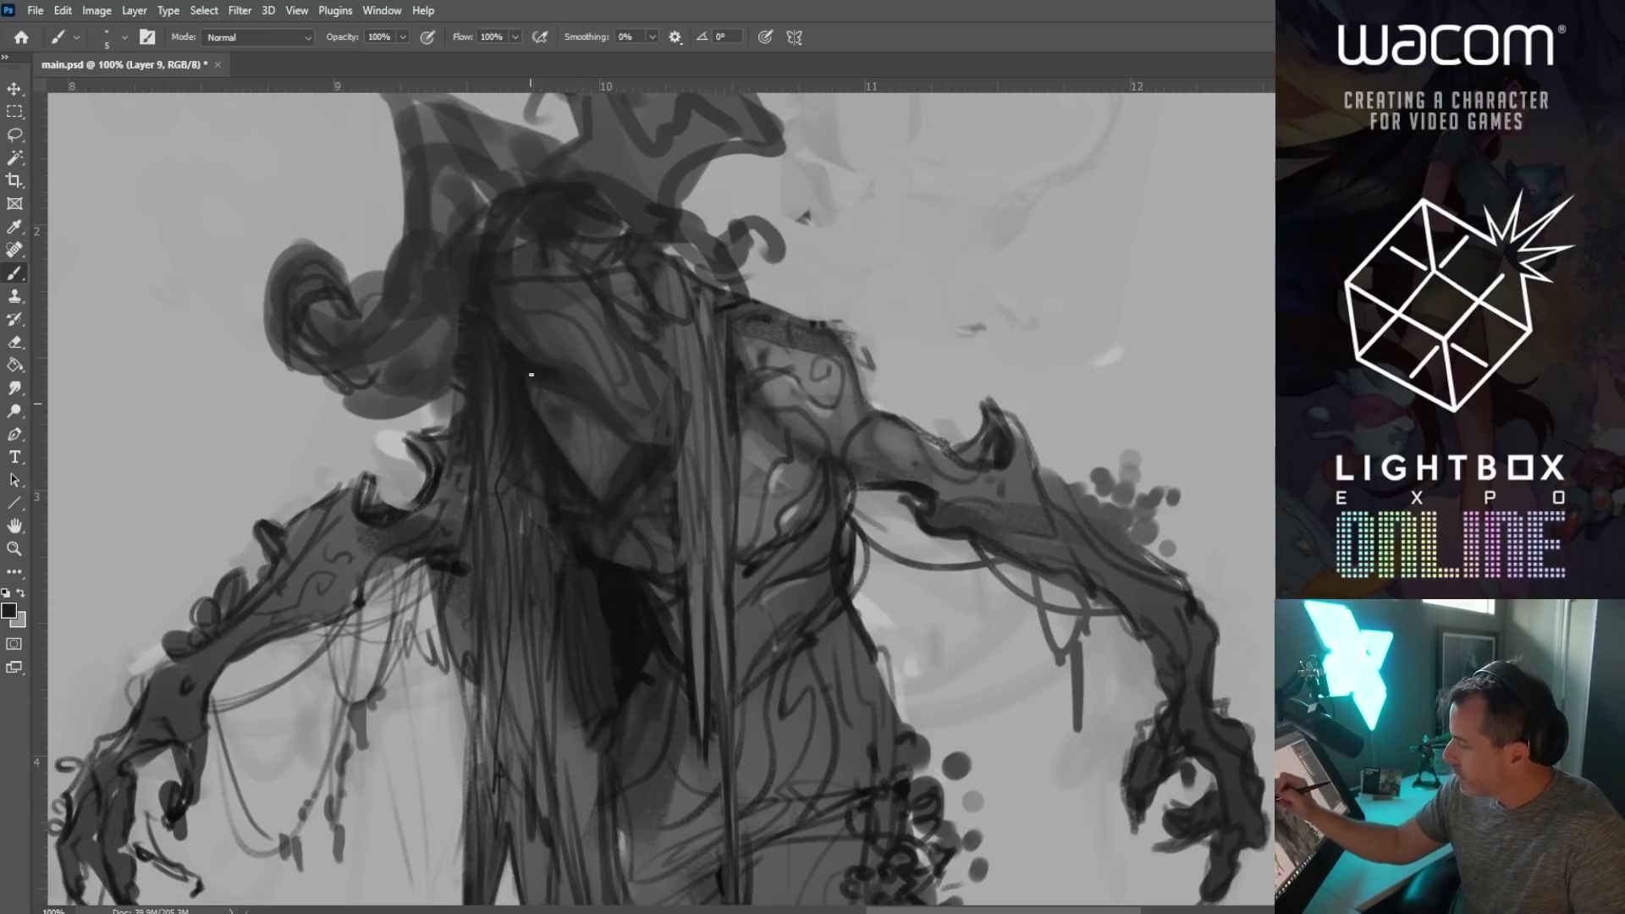
drag(518, 419, 523, 419)
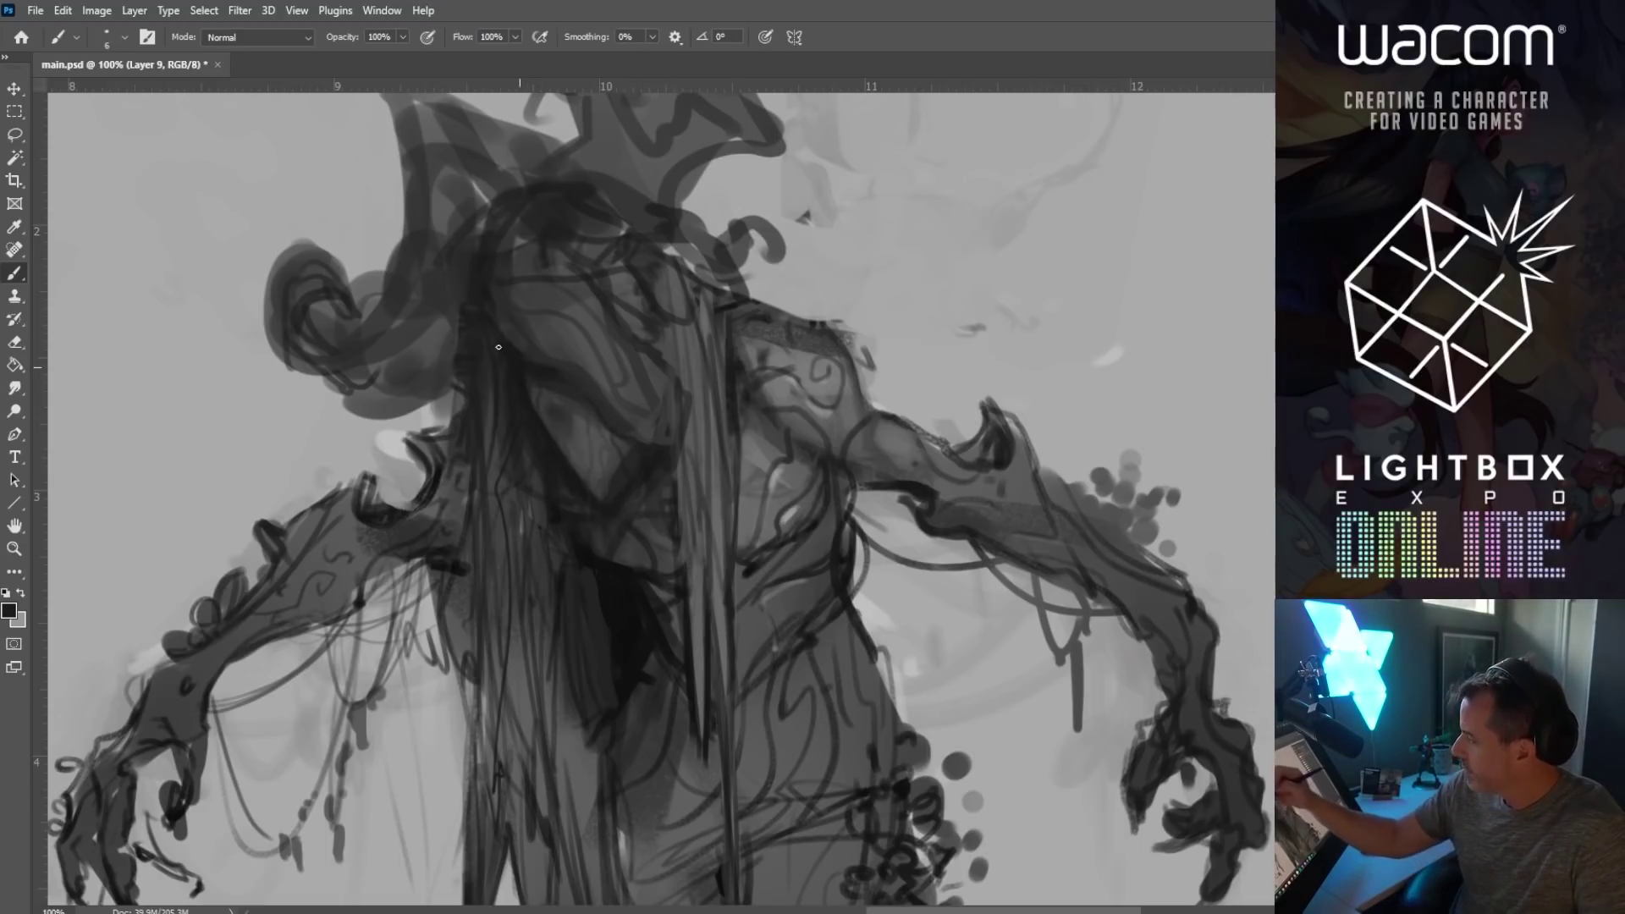
key(bracketright)
key(bracketright)
key(bracketright)
key(bracketright)
key(bracketright)
key(bracketright)
key(bracketright)
key(bracketright)
key(bracketright)
key(bracketright)
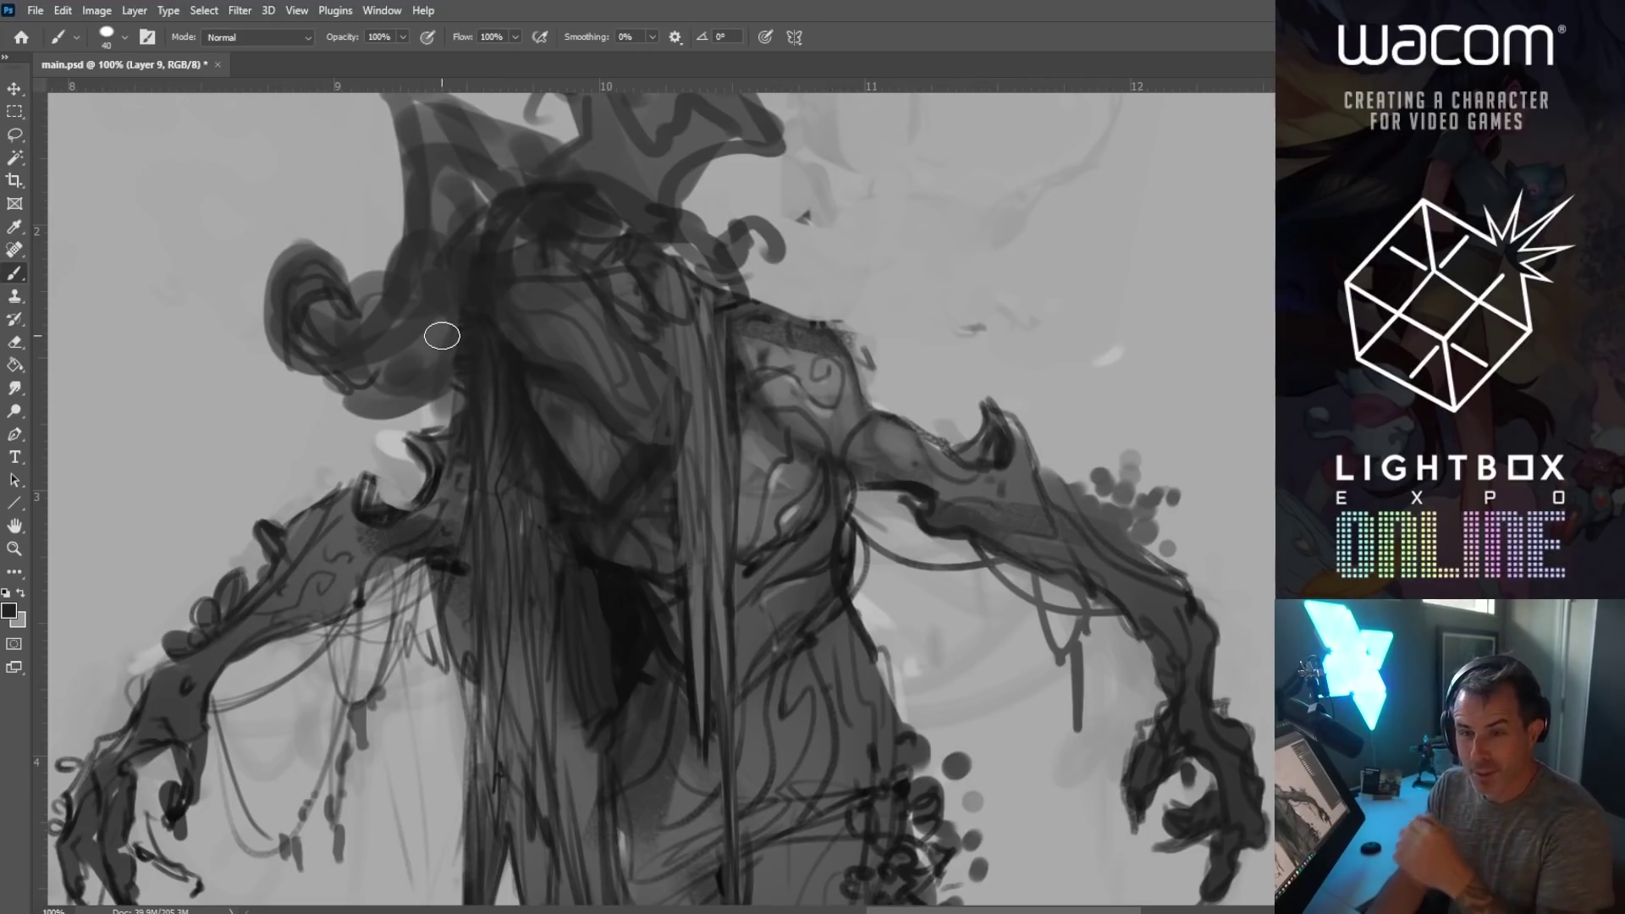
mouse_move(649, 355)
mouse_down()
mouse_move(610, 471)
mouse_move(573, 363)
mouse_move(538, 431)
mouse_move(504, 370)
mouse_move(465, 381)
mouse_move(431, 460)
mouse_move(440, 511)
mouse_up()
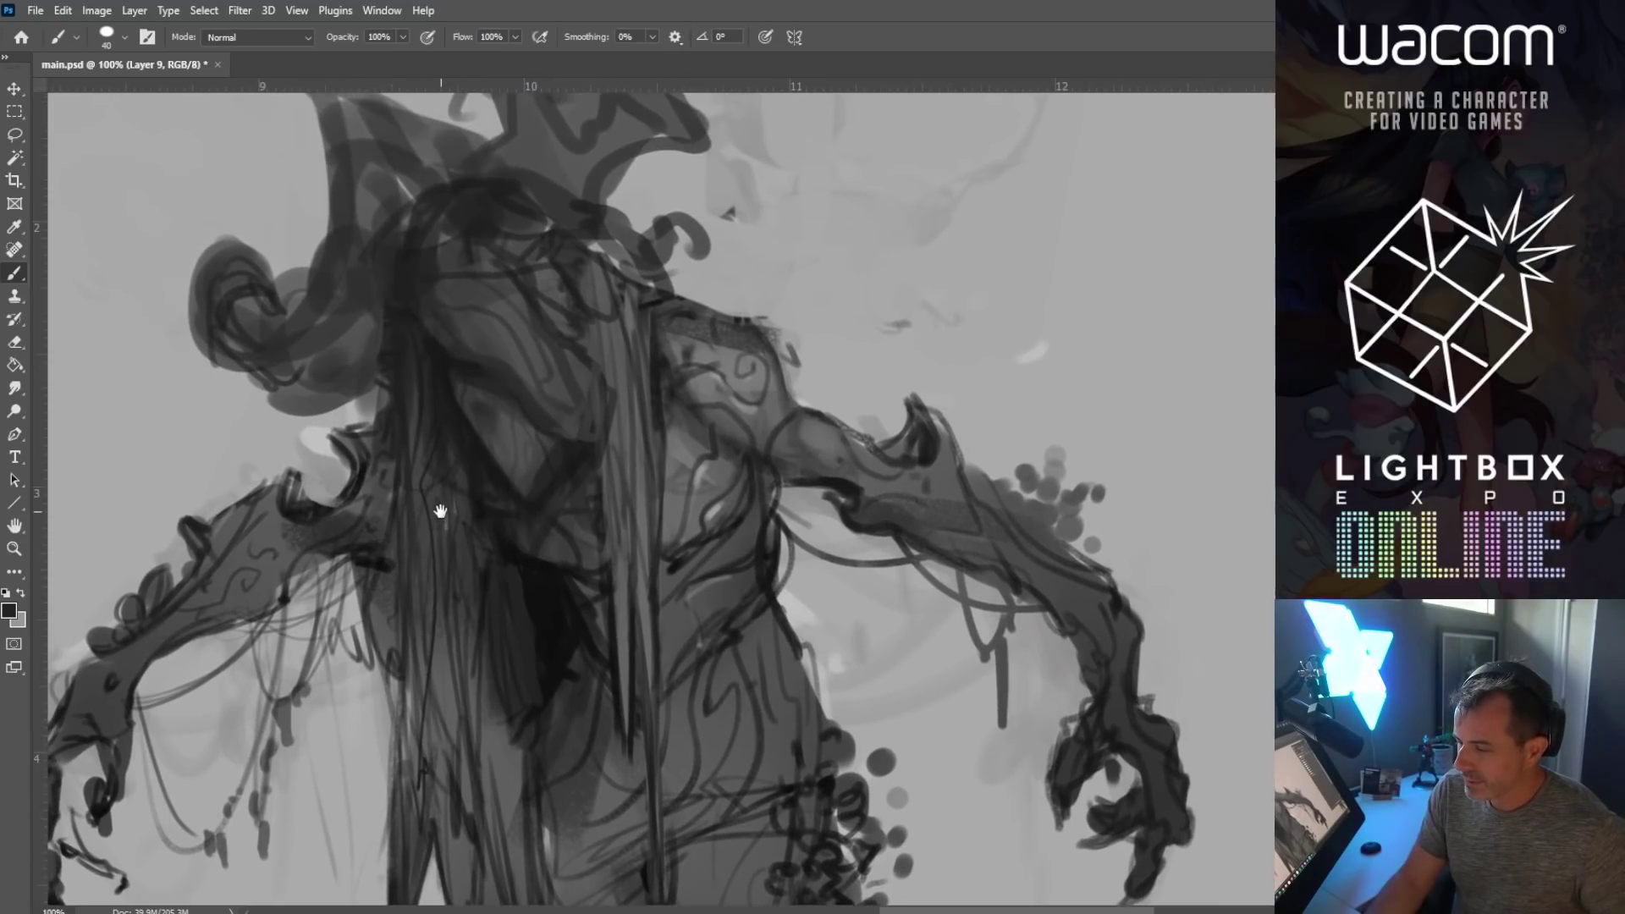
click(6, 548)
alt+click(329, 468)
click(334, 427)
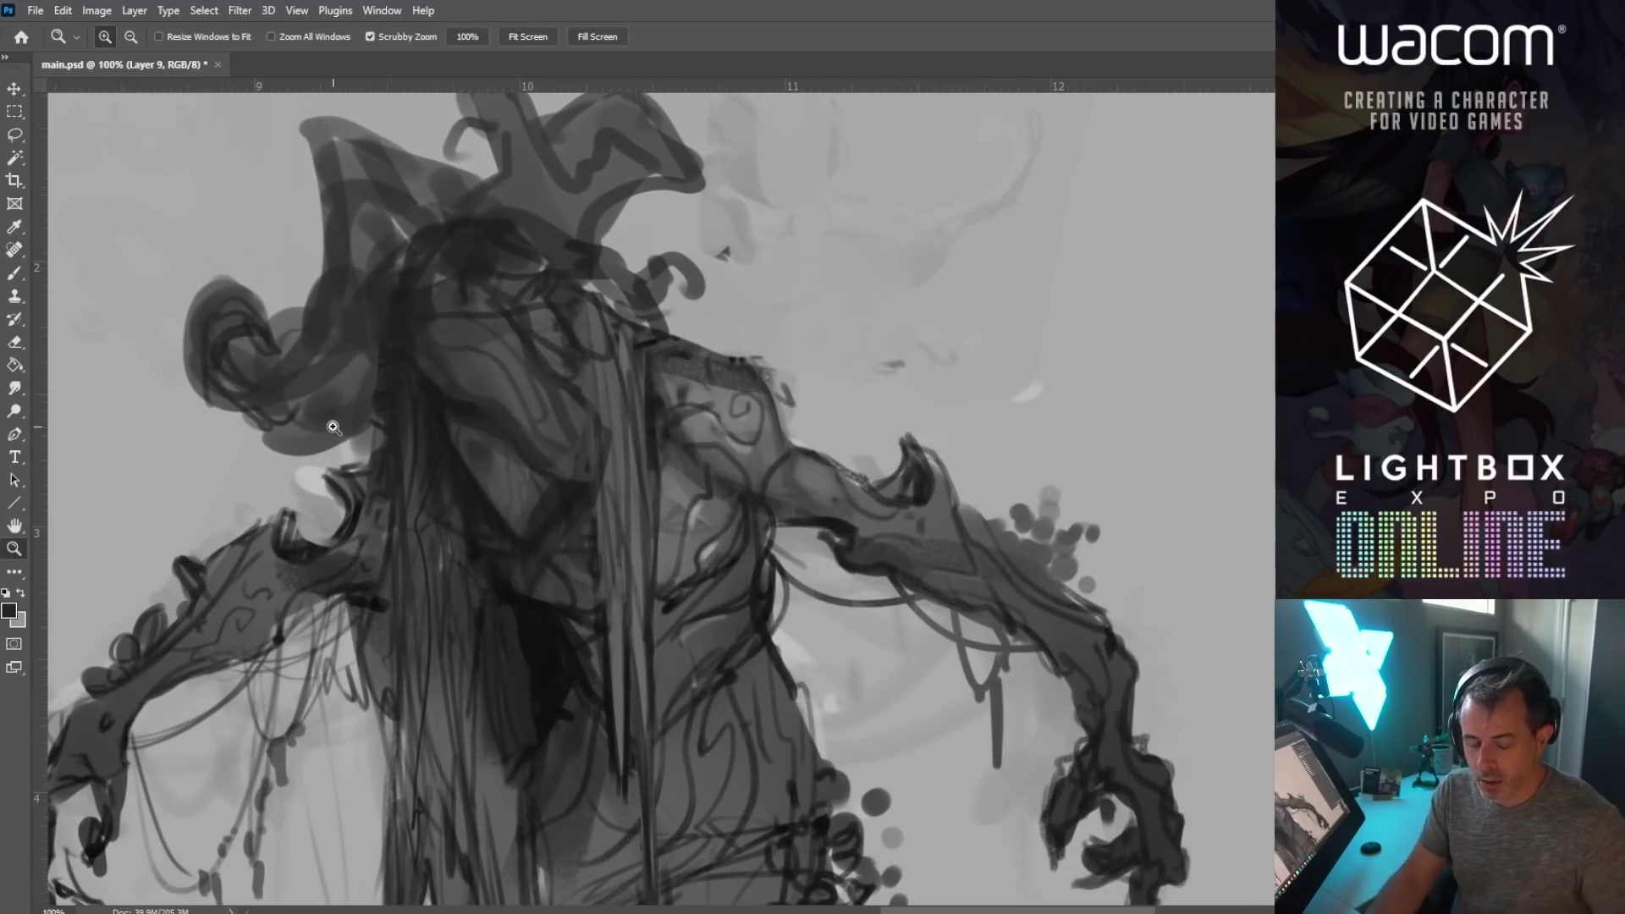
Step: Paint a near-black eye socket on the face with a 30 px brush and refine its edge with a brush of about 7 px
drag(542, 563, 508, 555)
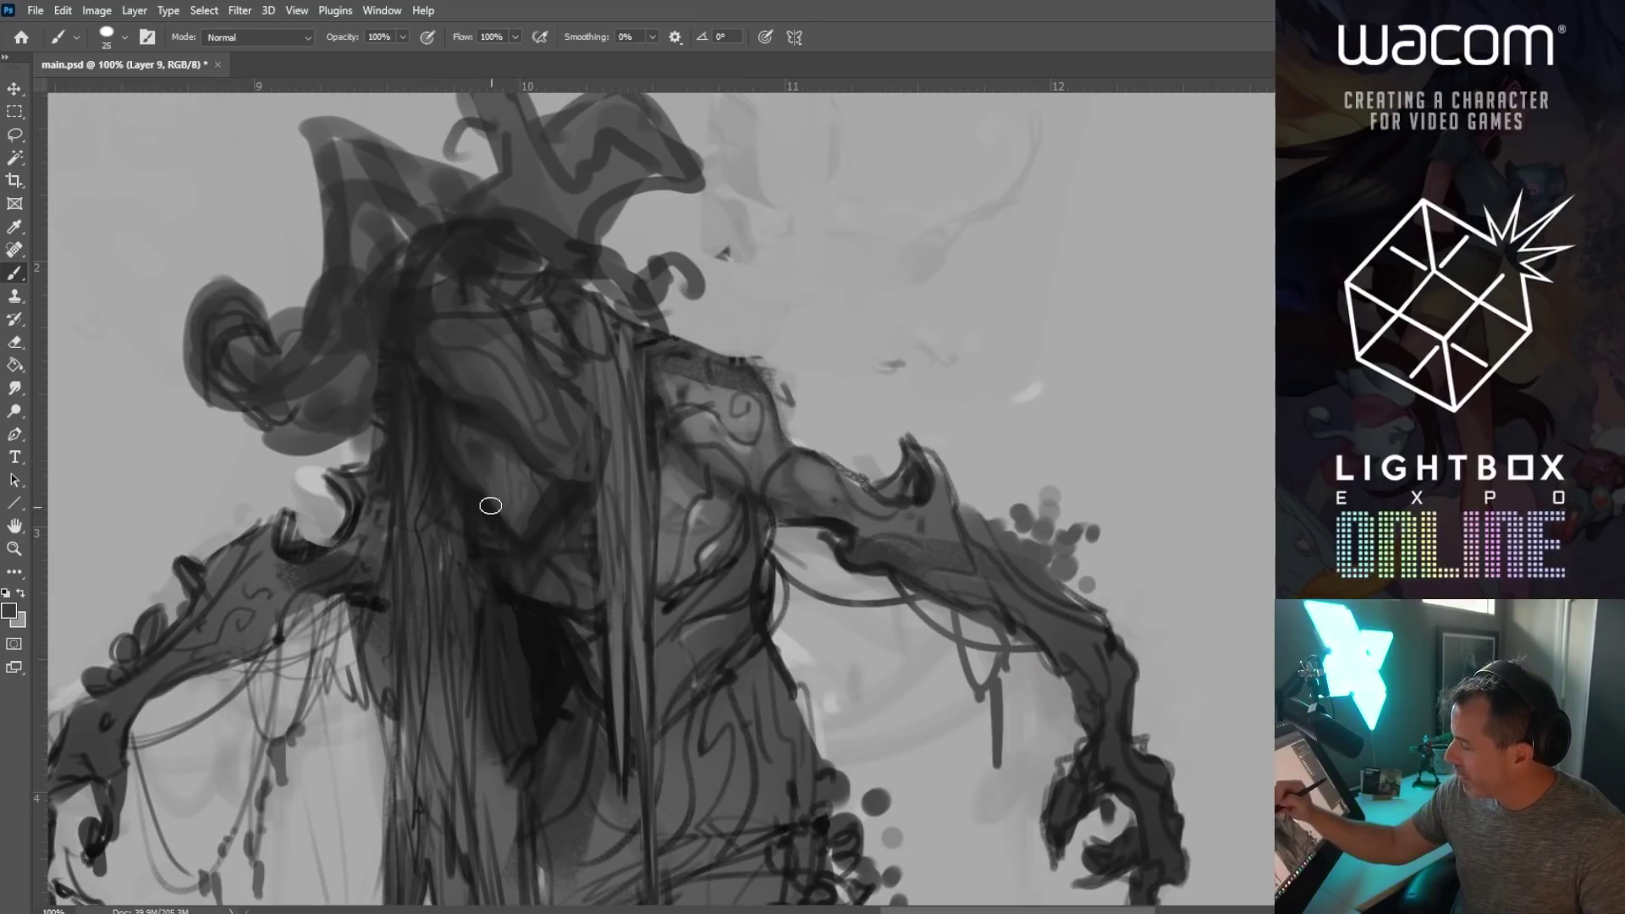
drag(491, 505, 476, 504)
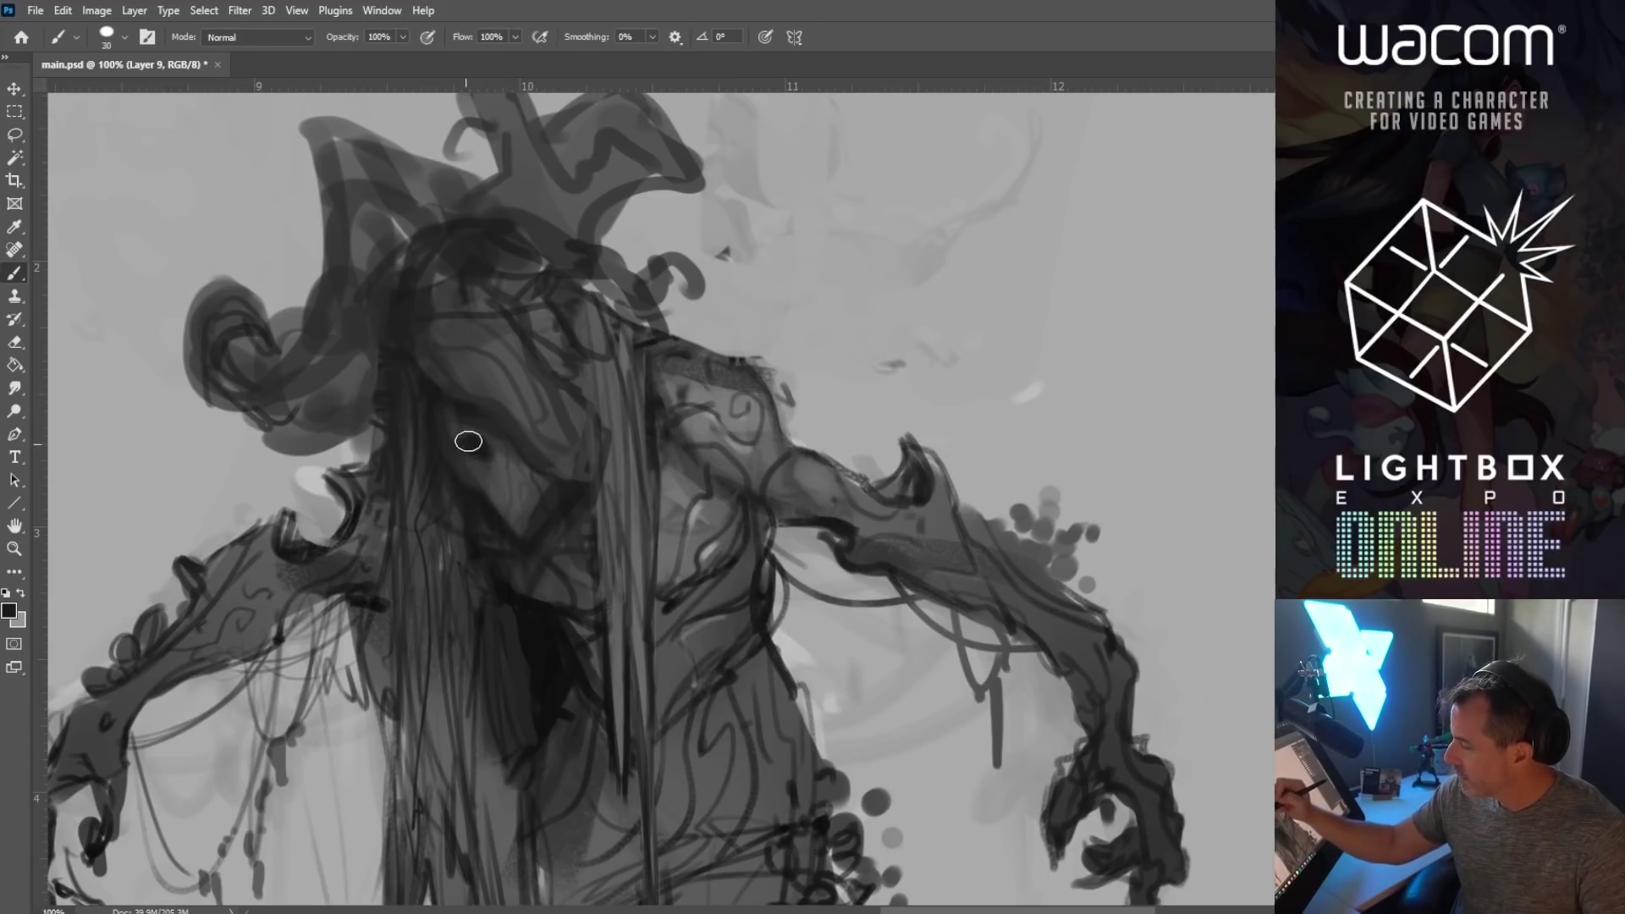
drag(499, 464, 495, 470)
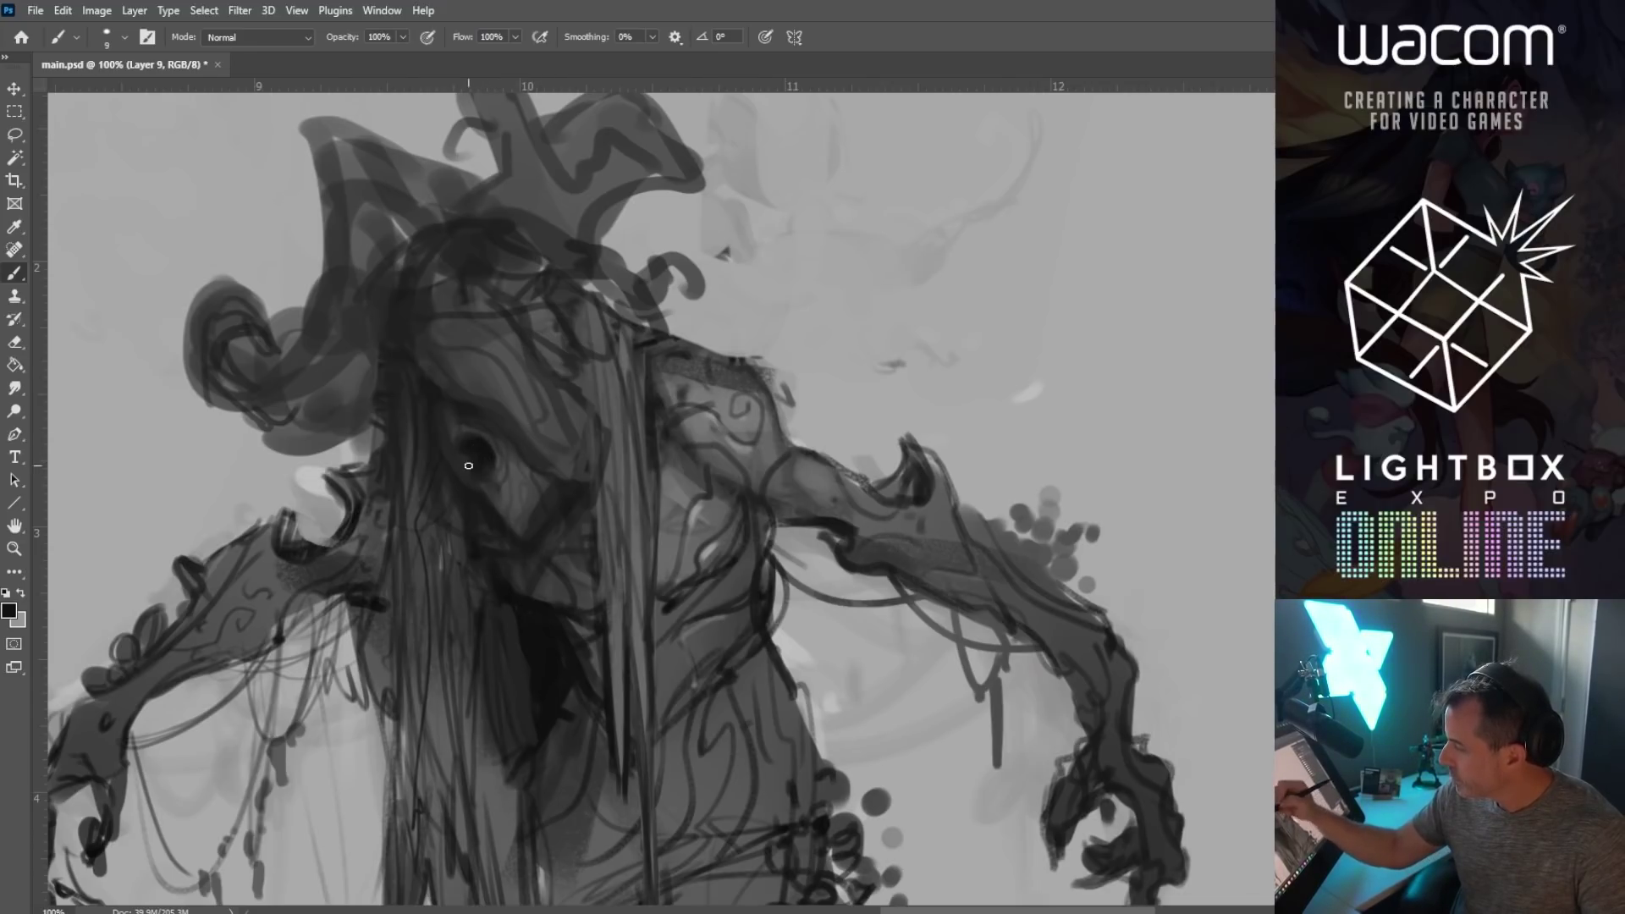
key(bracketleft)
key(bracketleft)
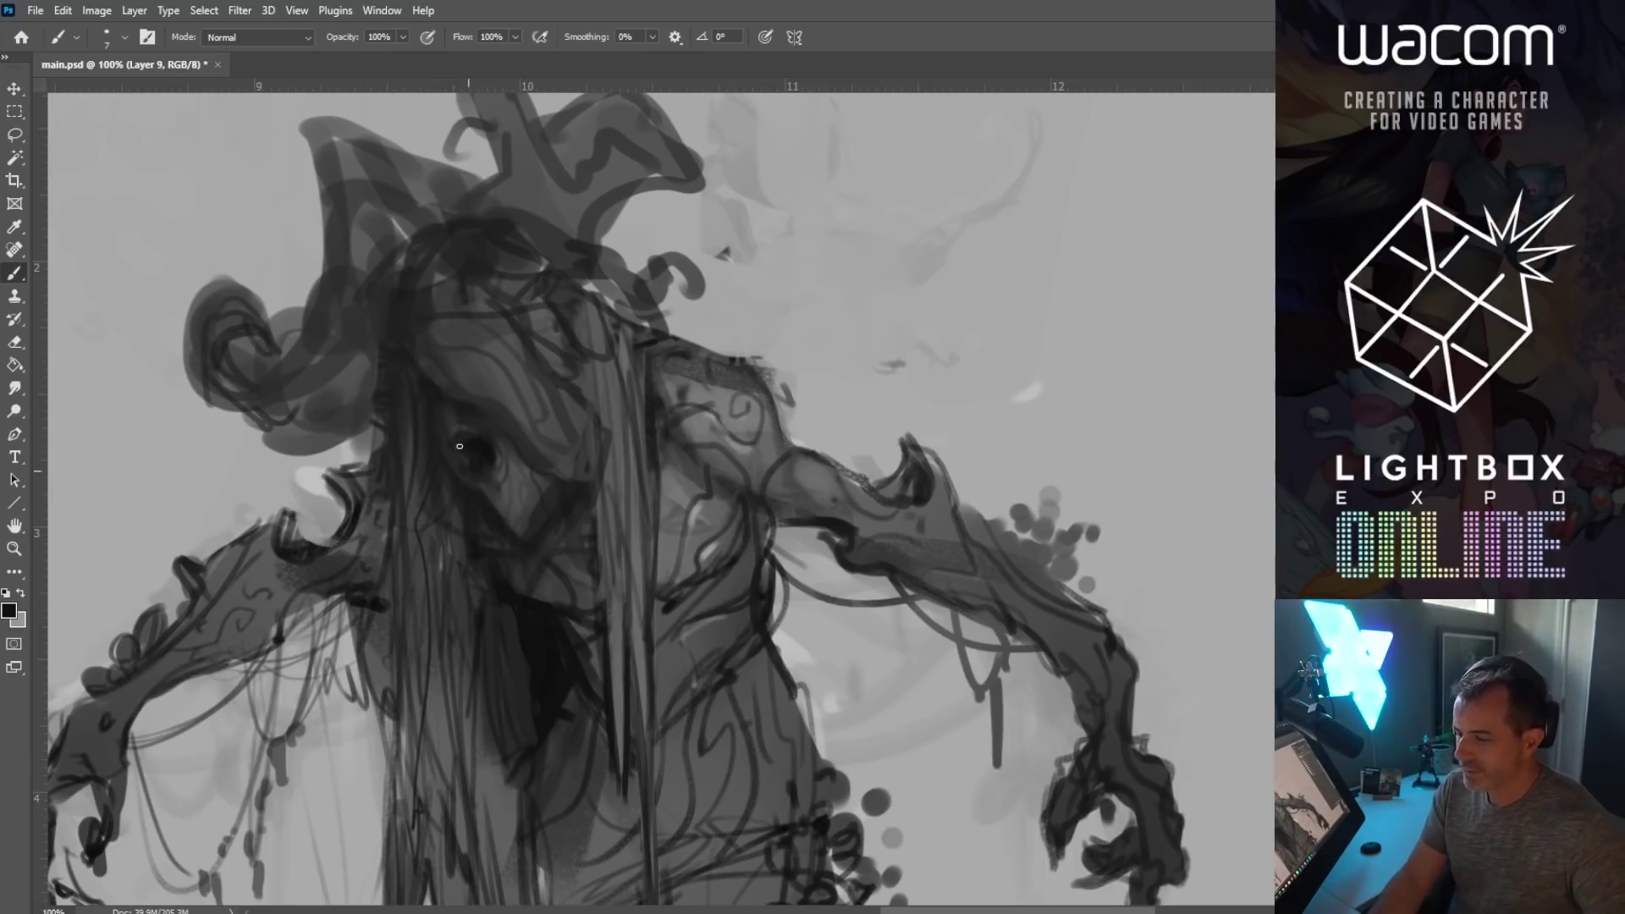
Step: Paint over the sketch lines on the forehead with a dark grey sampled from the head and an enlarged brush
scroll(397, 416, up, 2)
scroll(398, 416, left, 1)
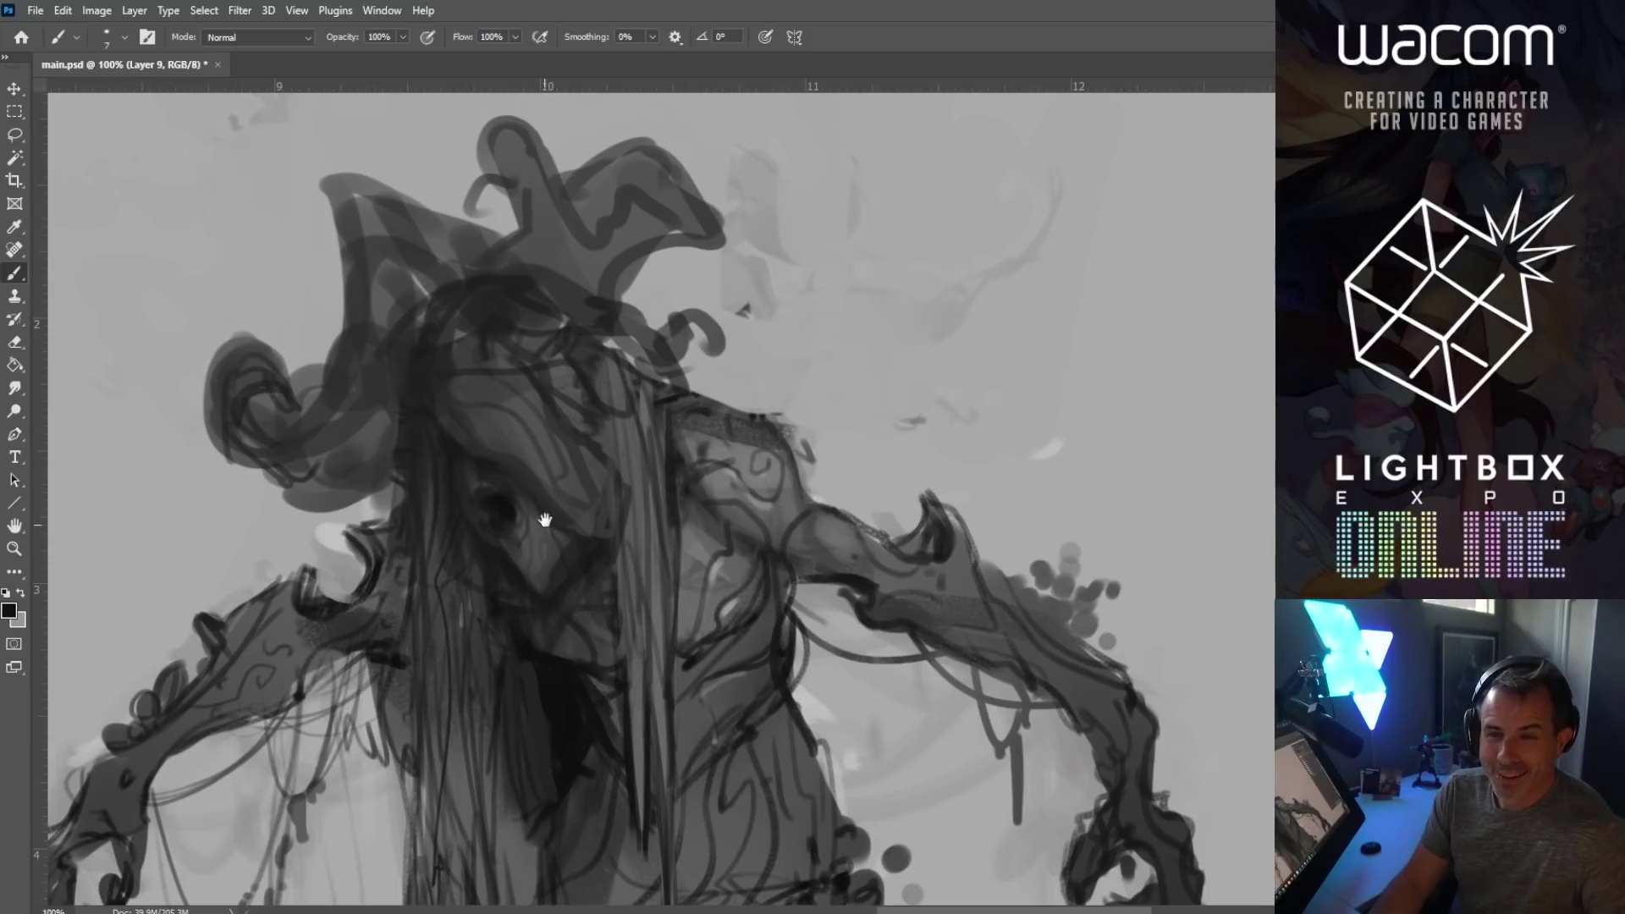
scroll(501, 593, up, 2)
scroll(501, 594, right, 1)
key(bracketright)
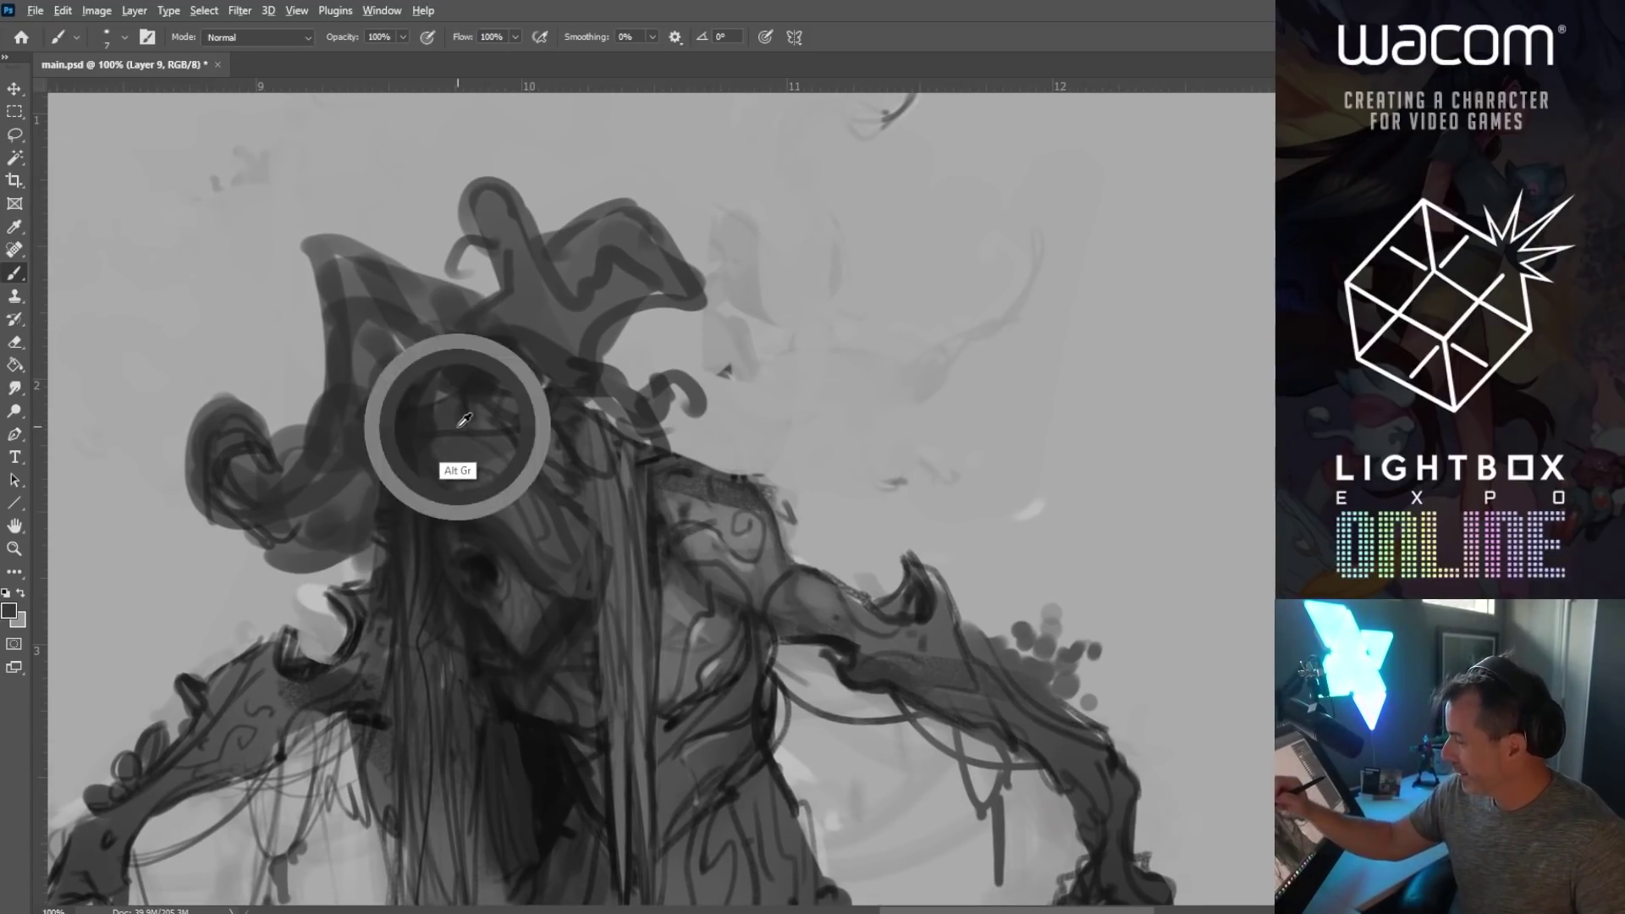
mouse_move(501, 444)
mouse_down()
mouse_move(479, 392)
mouse_move(480, 428)
mouse_move(503, 429)
mouse_move(420, 407)
mouse_move(567, 415)
mouse_move(526, 390)
mouse_move(570, 378)
mouse_up()
key(bracketleft)
Step: Sample near-black from the eye socket and darken the underside of the headdress curl with a small brush of about 8 px
key(alt)
alt+click(494, 560)
key(bracketleft)
key(bracketleft)
key(bracketleft)
key(bracketleft)
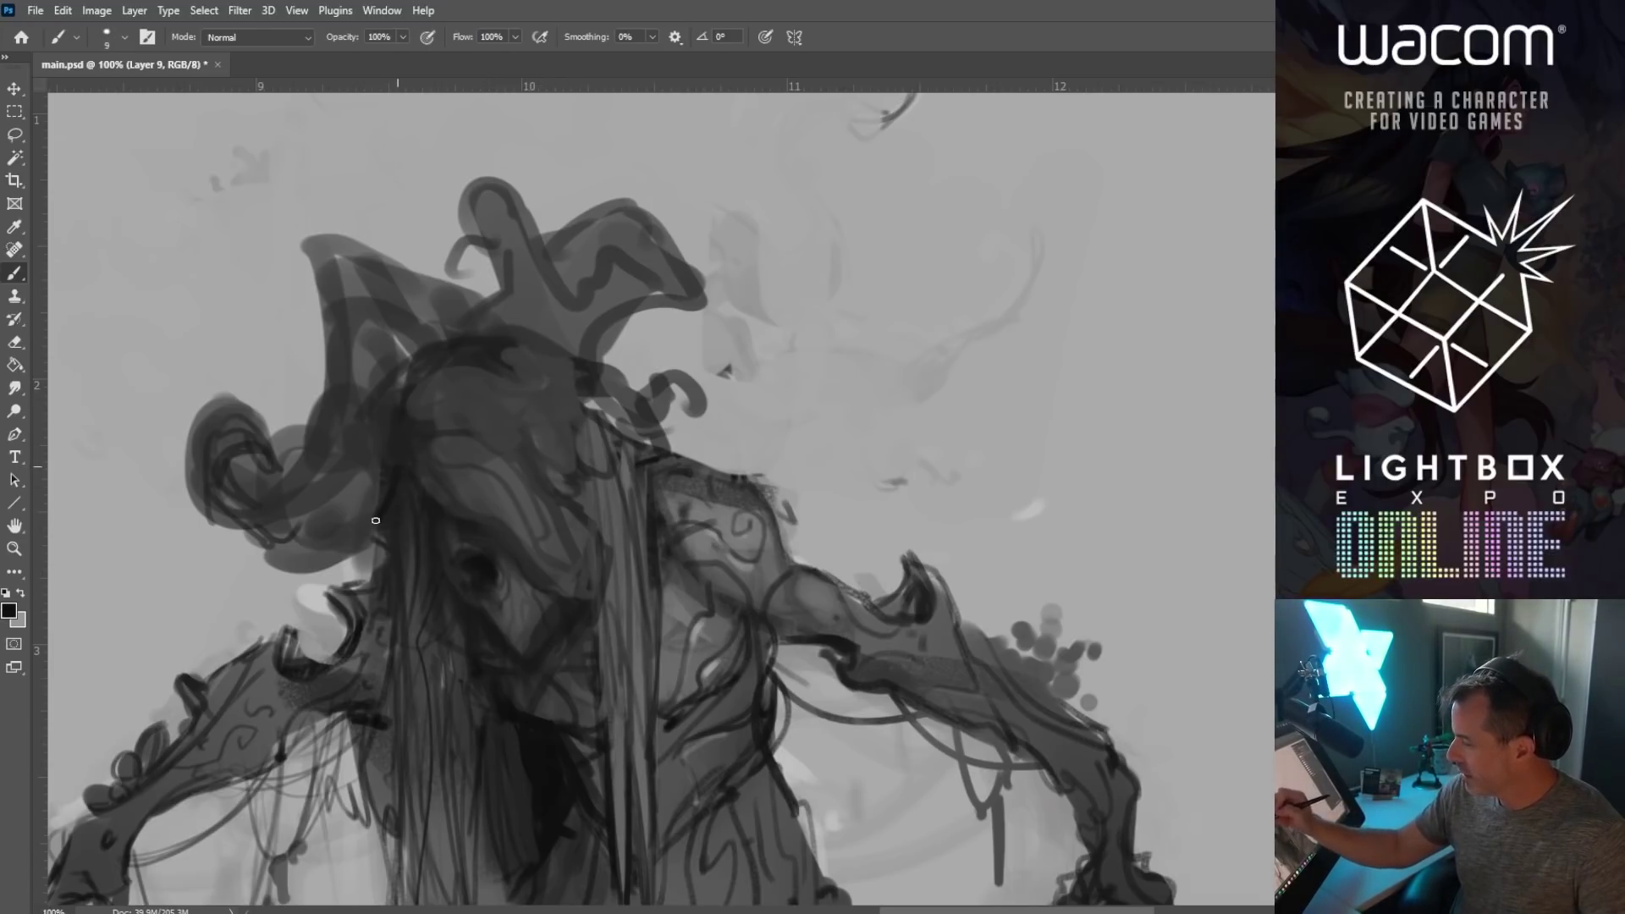
drag(338, 502, 366, 525)
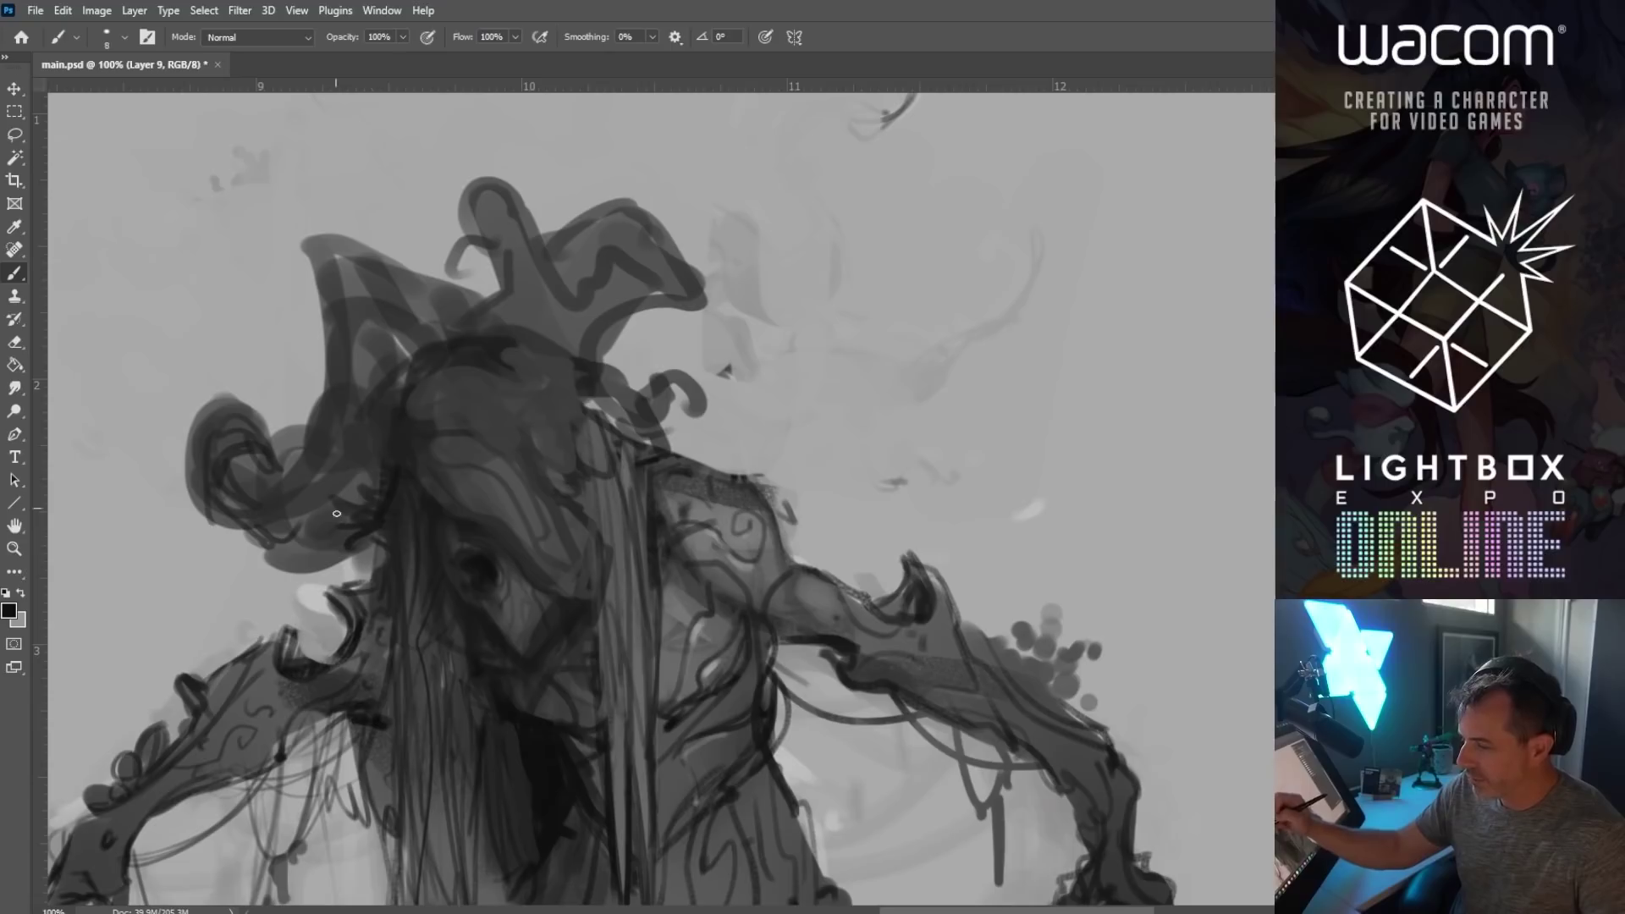
key(bracketleft)
key(bracketleft)
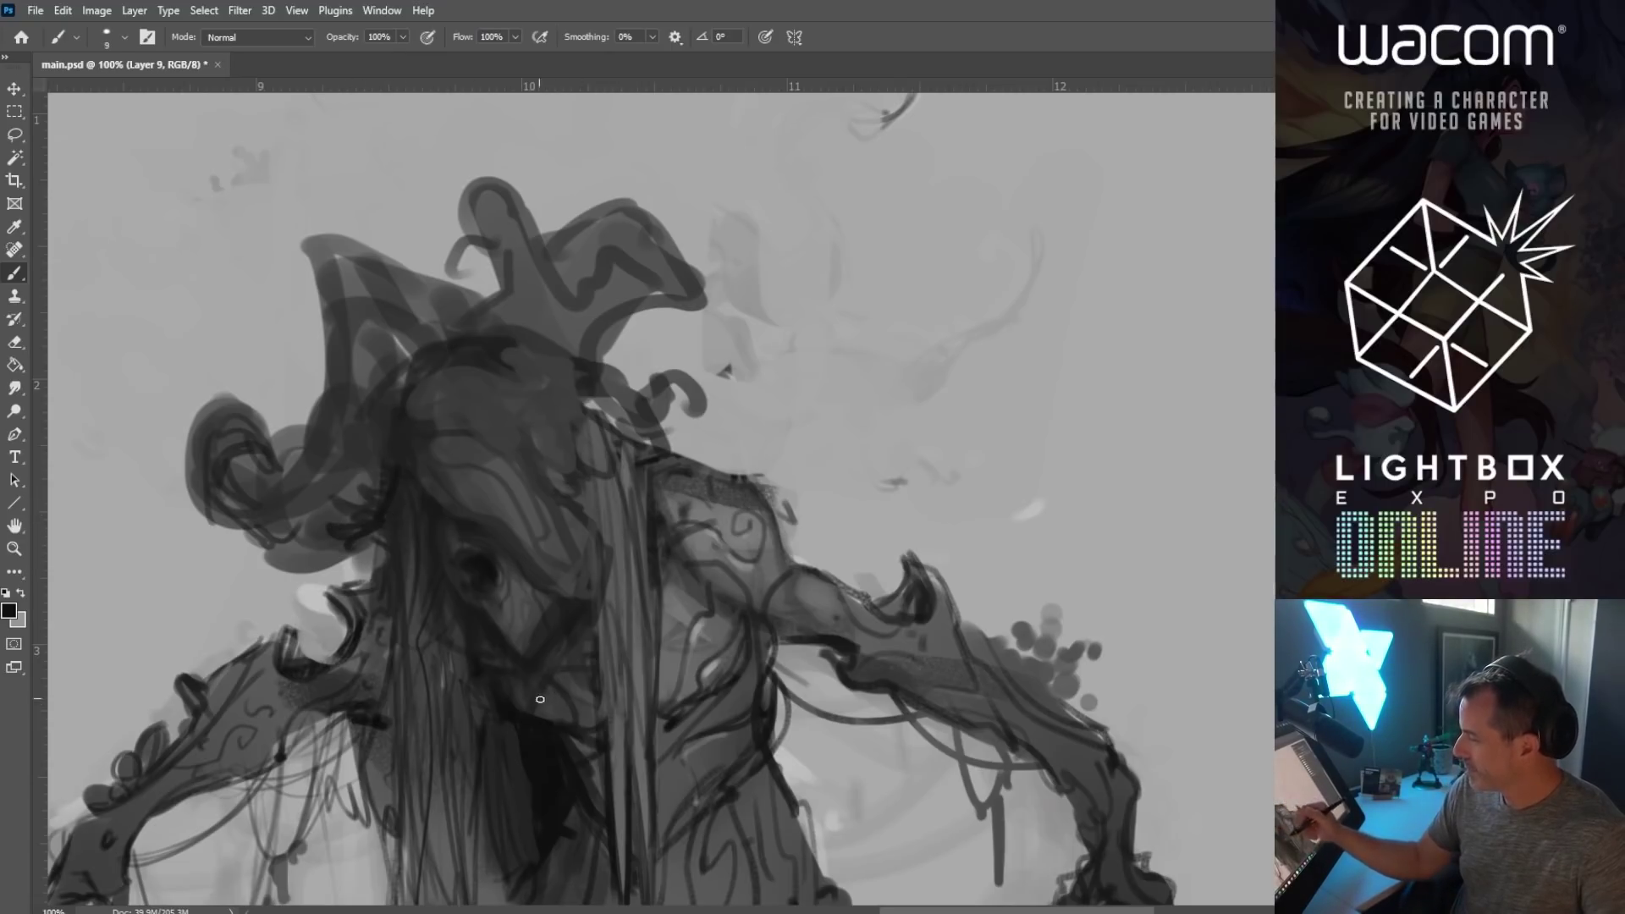
Step: Draw dark crease lines across the forehead and strengthen the hairline under the headdress with a brush of about 10 px
drag(432, 445, 479, 420)
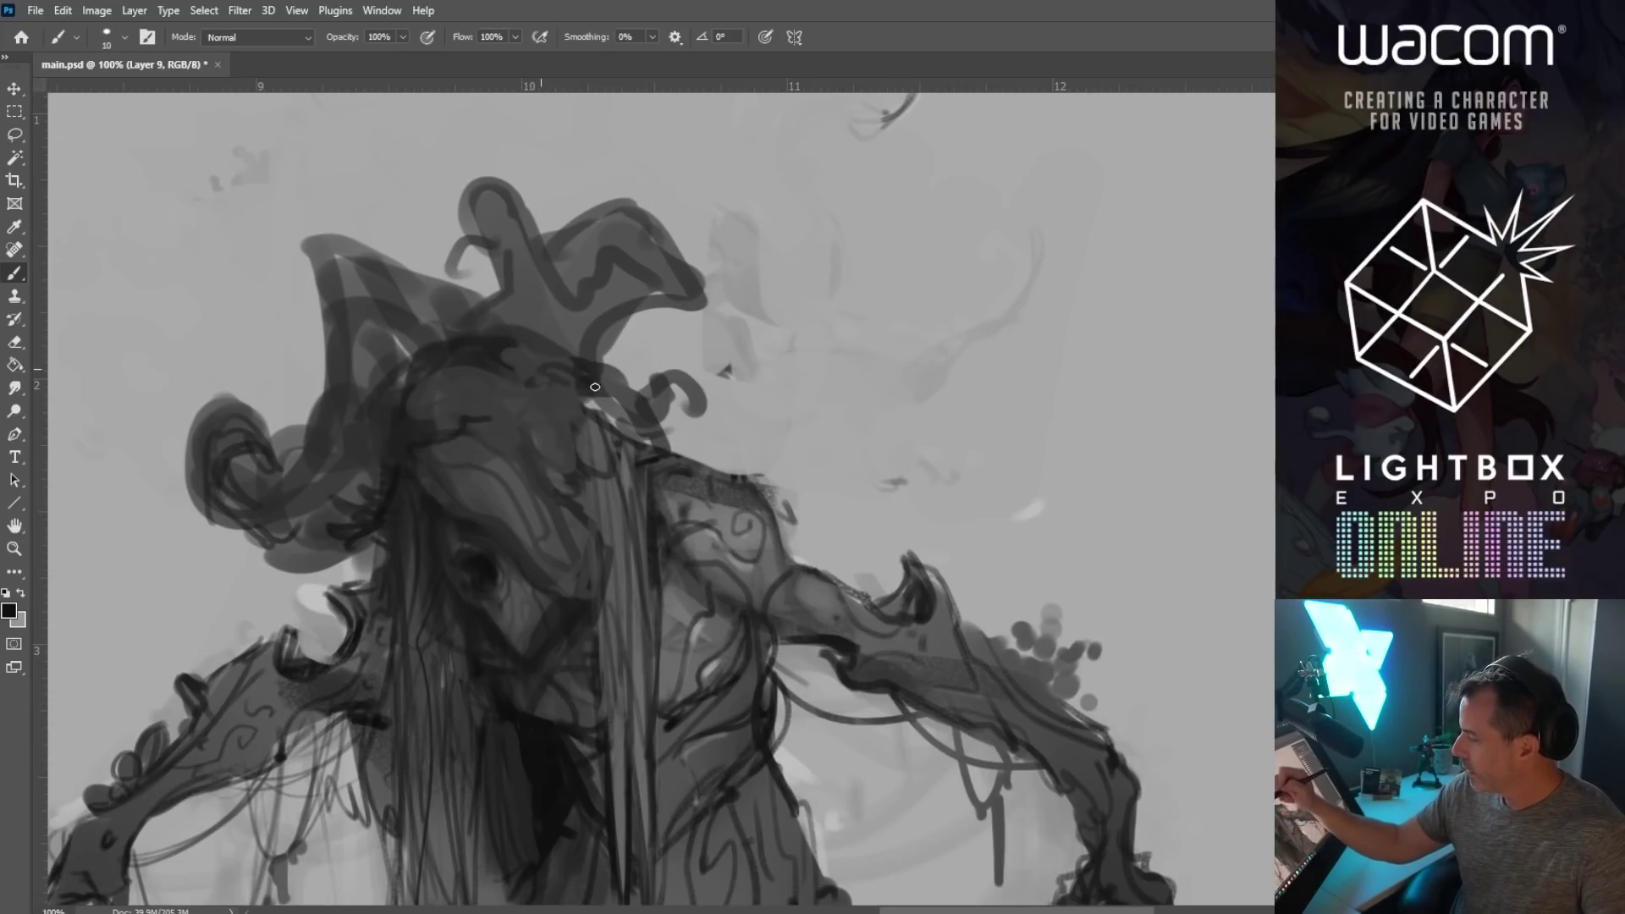
drag(442, 398, 563, 387)
key(bracketright)
key(bracketright)
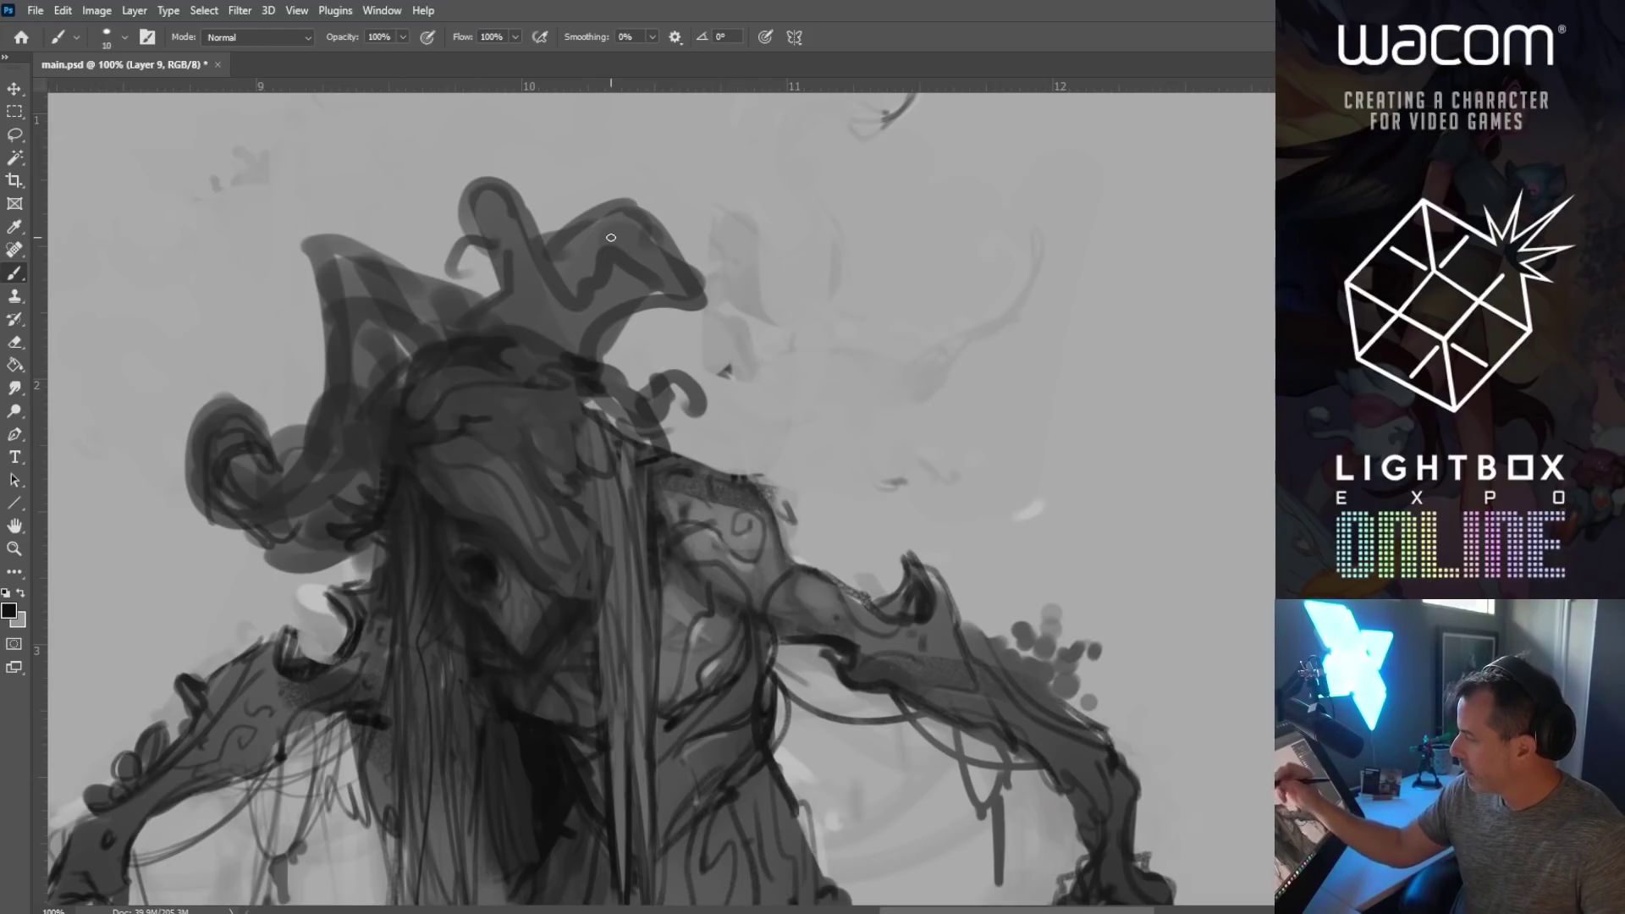
mouse_move(562, 337)
mouse_down()
mouse_move(588, 313)
mouse_move(608, 365)
mouse_move(607, 312)
mouse_move(613, 364)
mouse_move(635, 286)
mouse_move(650, 377)
mouse_move(627, 381)
mouse_move(660, 340)
mouse_move(690, 431)
mouse_move(561, 346)
mouse_move(533, 349)
mouse_move(592, 212)
mouse_move(512, 320)
mouse_move(563, 235)
mouse_move(555, 282)
mouse_move(580, 332)
mouse_up()
Step: Dab dark leaf clumps at the base of the horns and draw thin twigs reaching outward with a 7 px brush
alt+click(584, 364)
key(bracketright)
key(bracketleft)
key(bracketleft)
key(bracketleft)
key(bracketleft)
key(bracketleft)
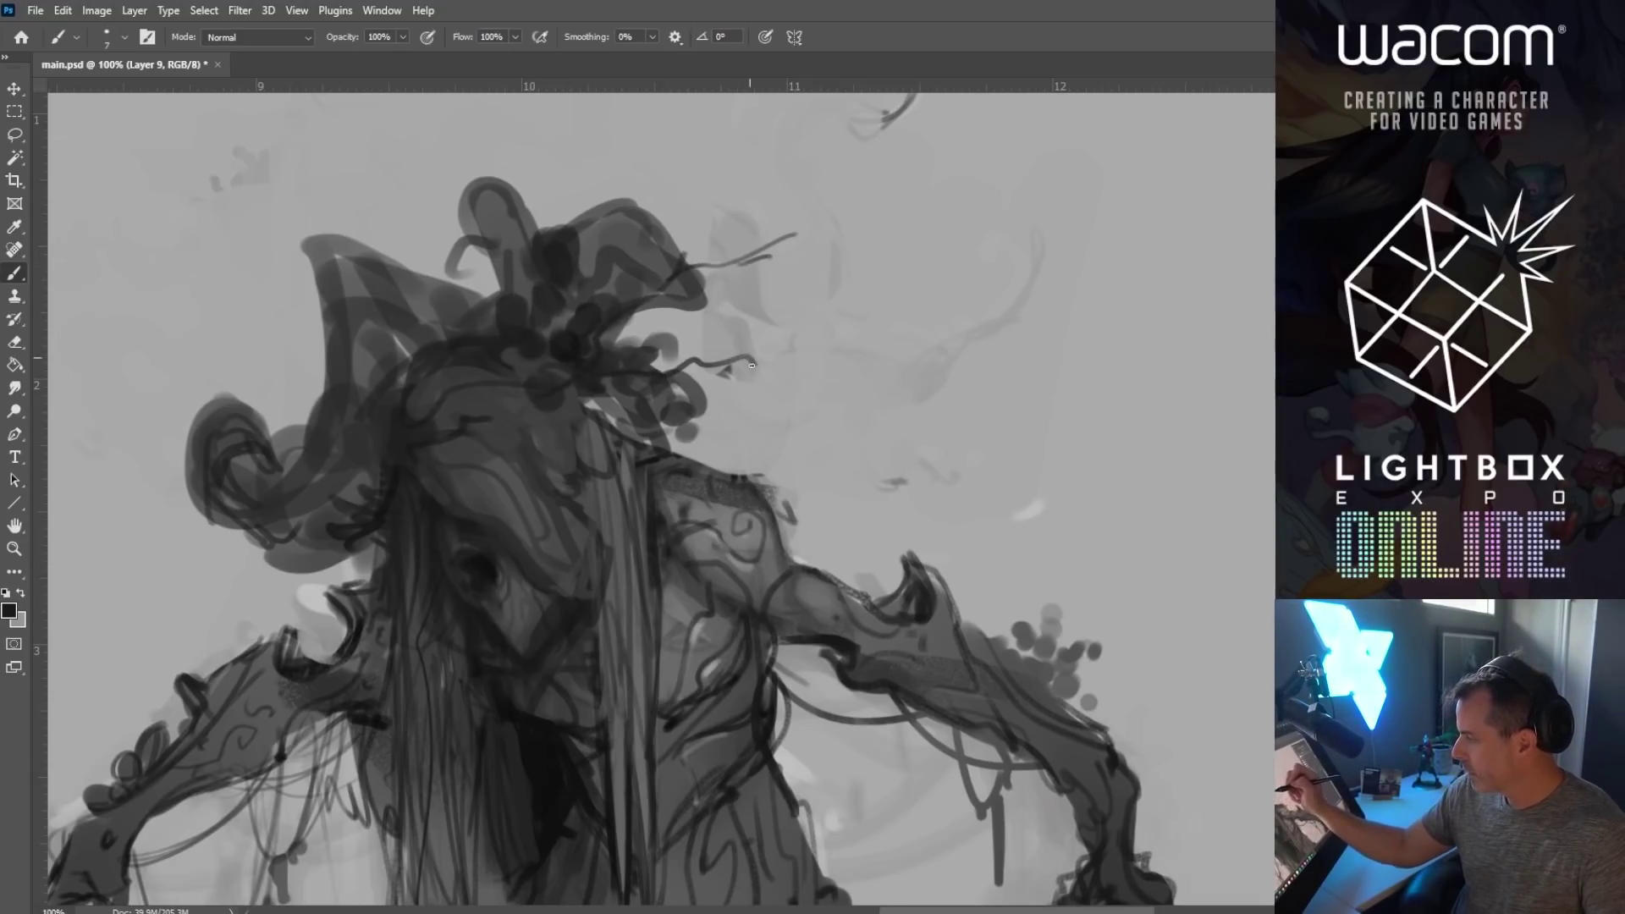
Step: Thicken the headdress twigs with dark strokes and rounded leaf clumps using an enlarged brush of about 15 px
key(bracketright)
key(bracketright)
key(bracketright)
mouse_move(685, 359)
mouse_down()
mouse_move(707, 389)
mouse_move(736, 351)
mouse_move(749, 373)
mouse_up()
mouse_move(677, 263)
mouse_down()
mouse_move(713, 288)
mouse_move(735, 268)
mouse_move(731, 240)
mouse_move(726, 272)
mouse_up()
key(bracketleft)
key(bracketleft)
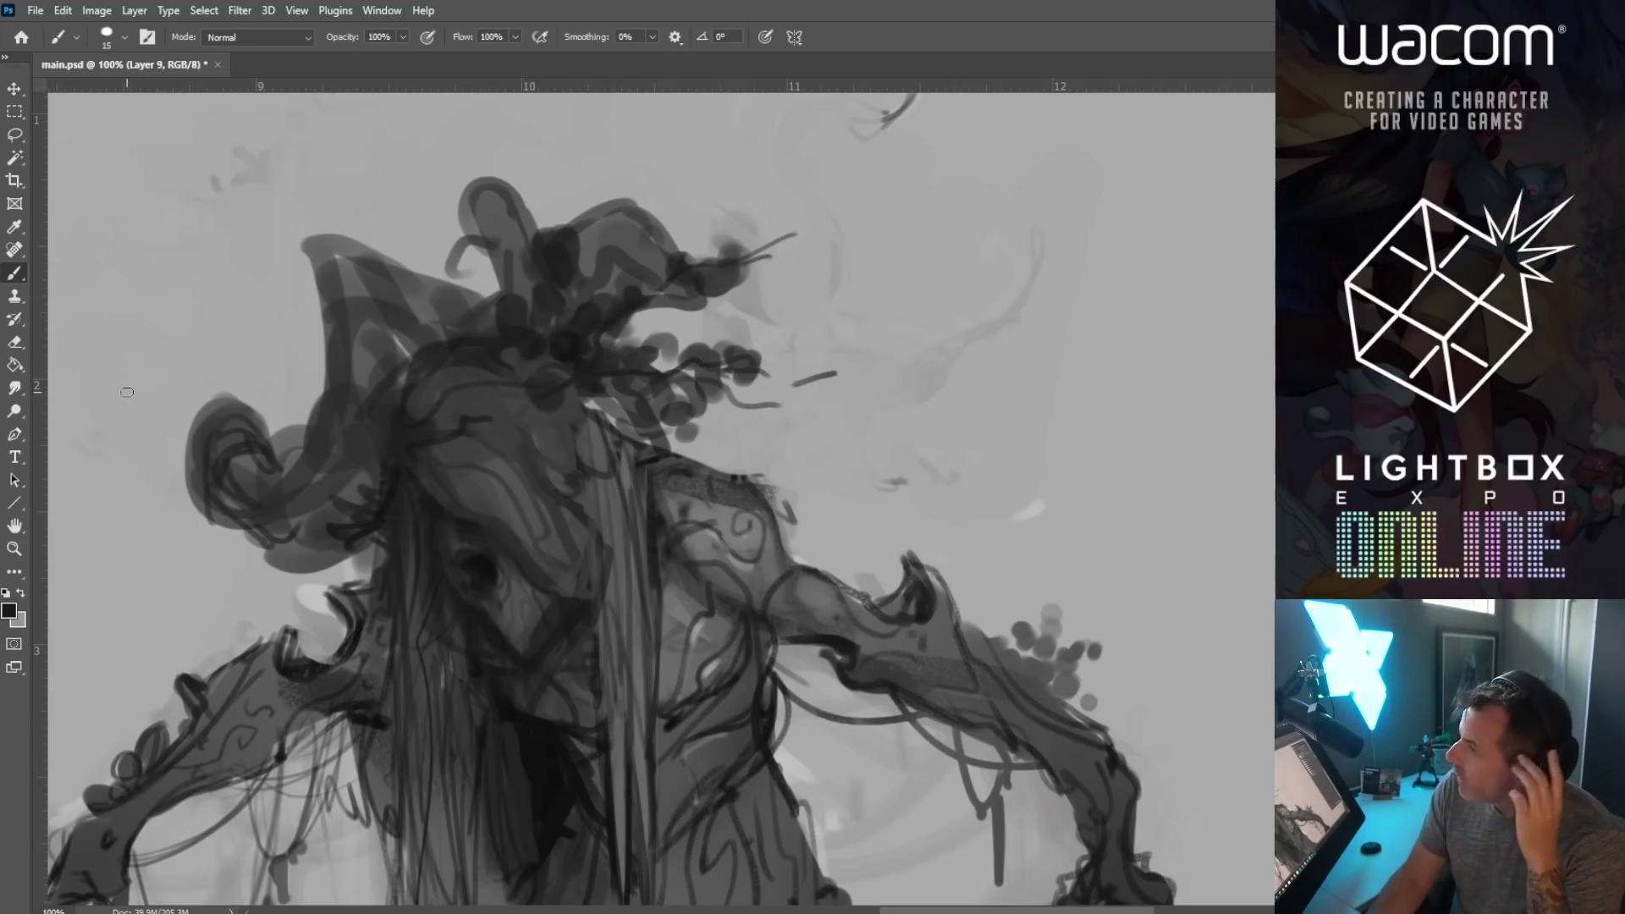
Step: Save the document and check the repainted figure at 66.7% zoom
click(14, 549)
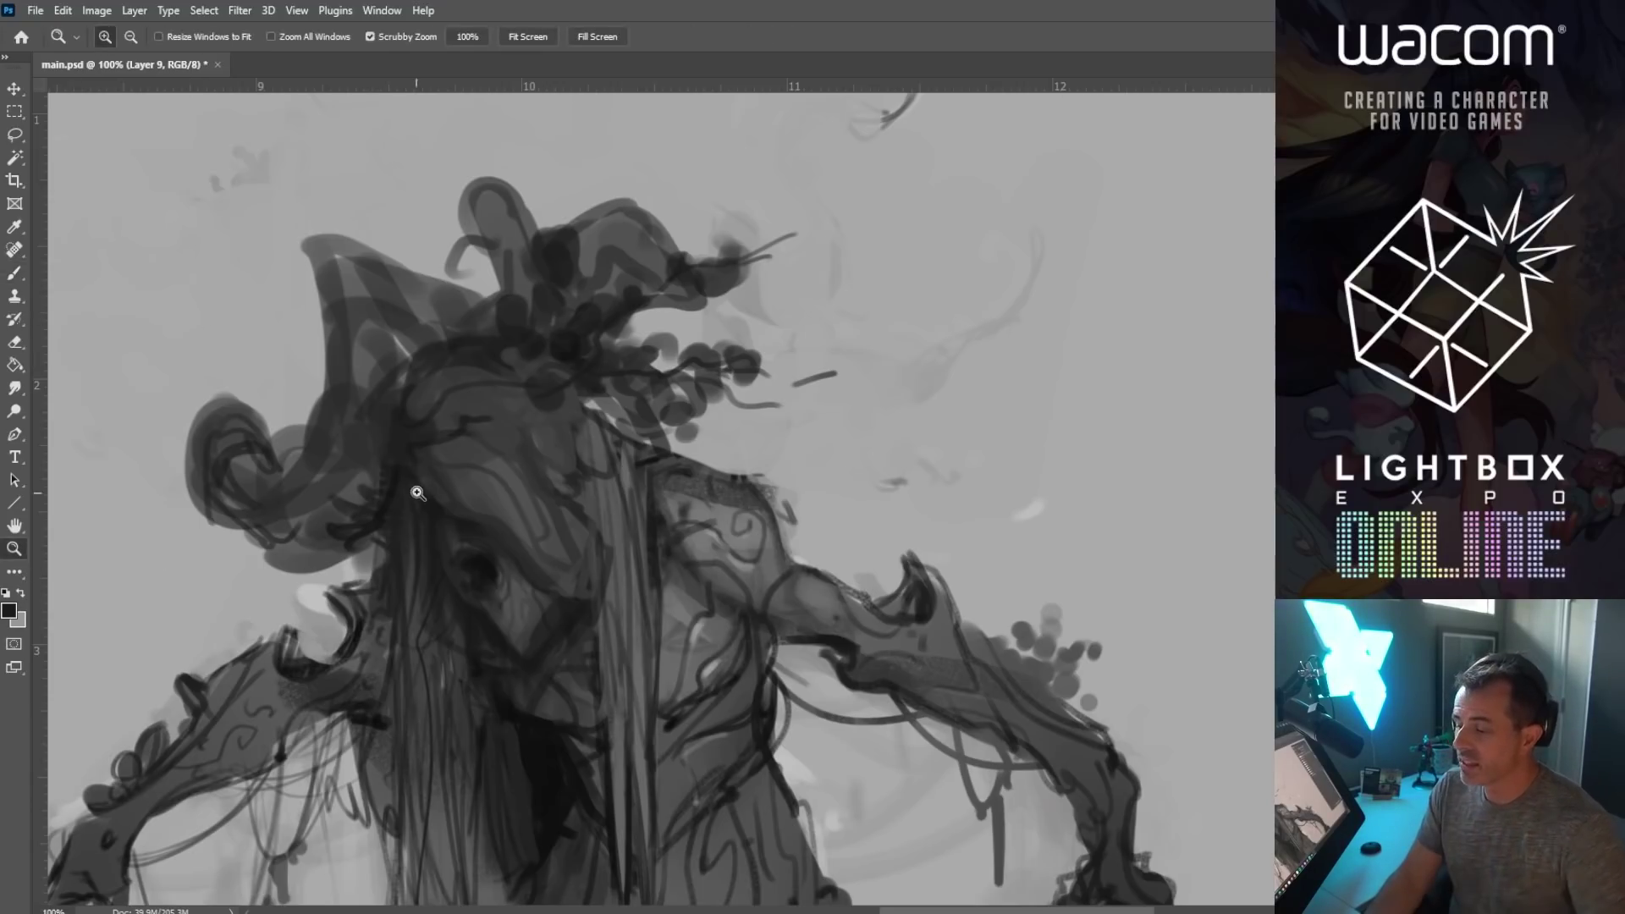
alt+click(460, 469)
drag(330, 508, 371, 458)
mouse_move(543, 361)
mouse_down()
mouse_move(505, 493)
mouse_move(509, 565)
mouse_up()
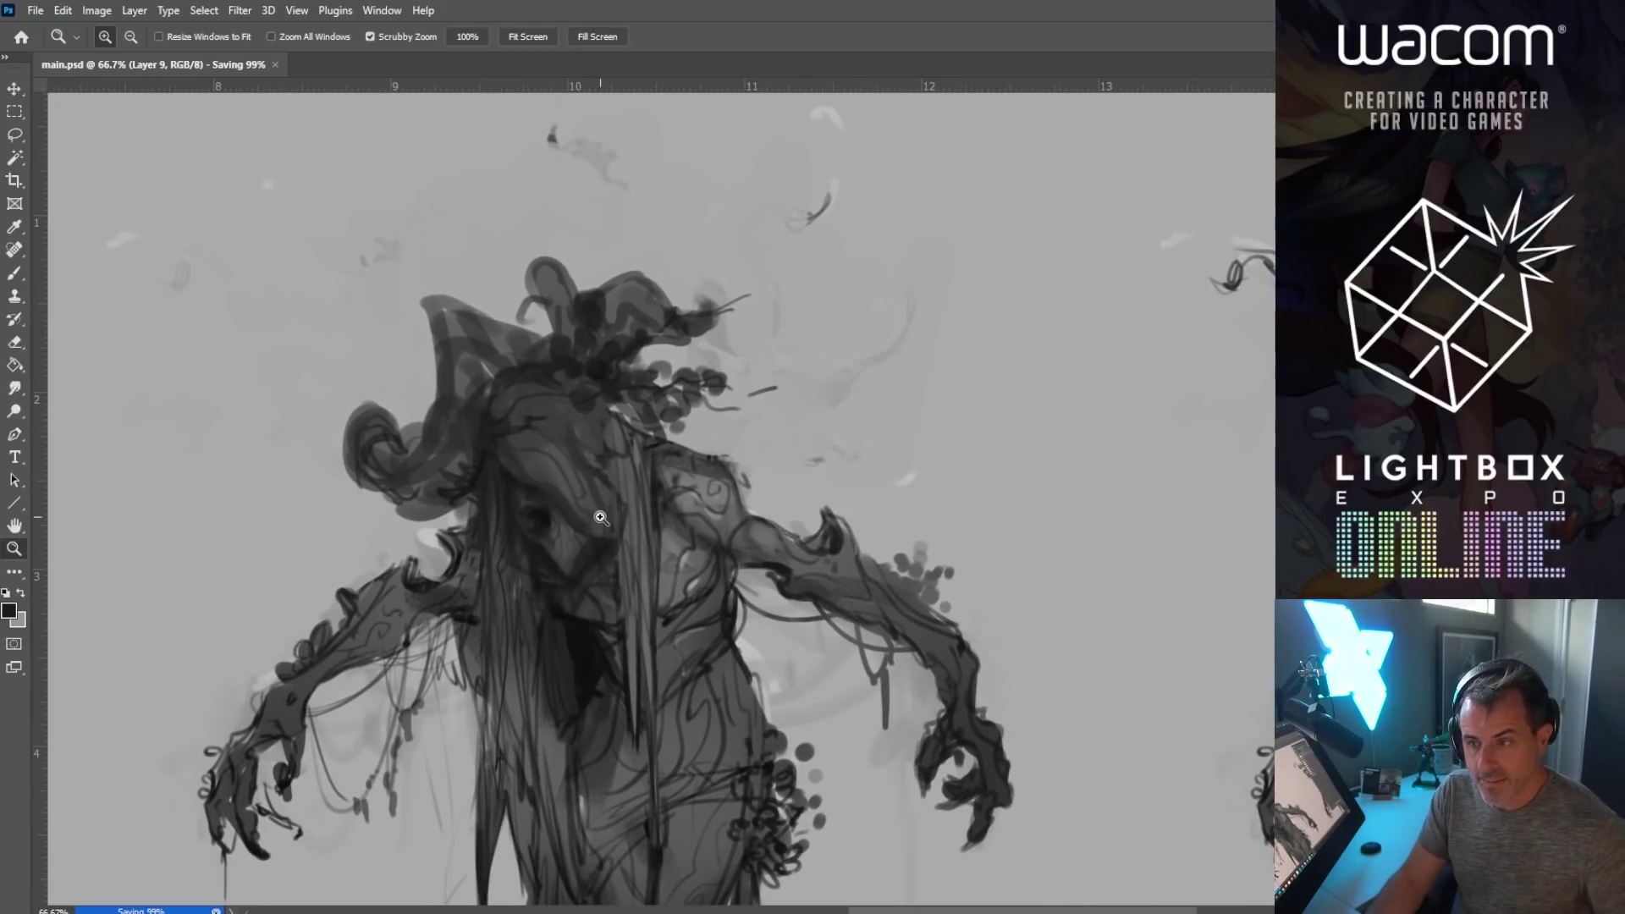
drag(597, 518, 586, 374)
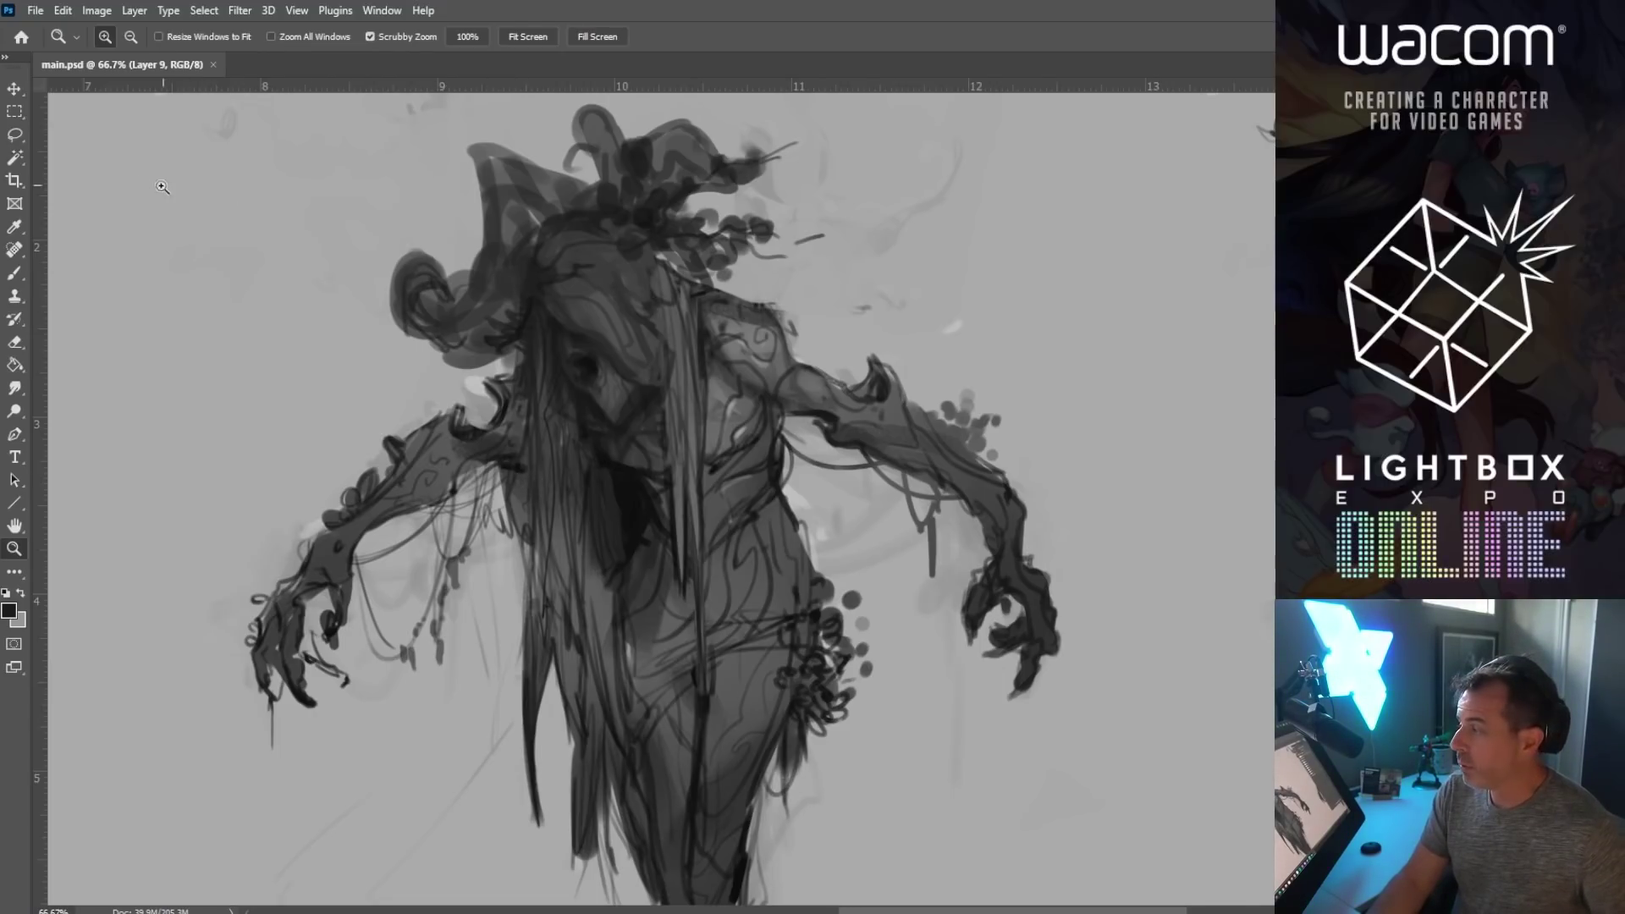
key(m)
drag(464, 299, 444, 382)
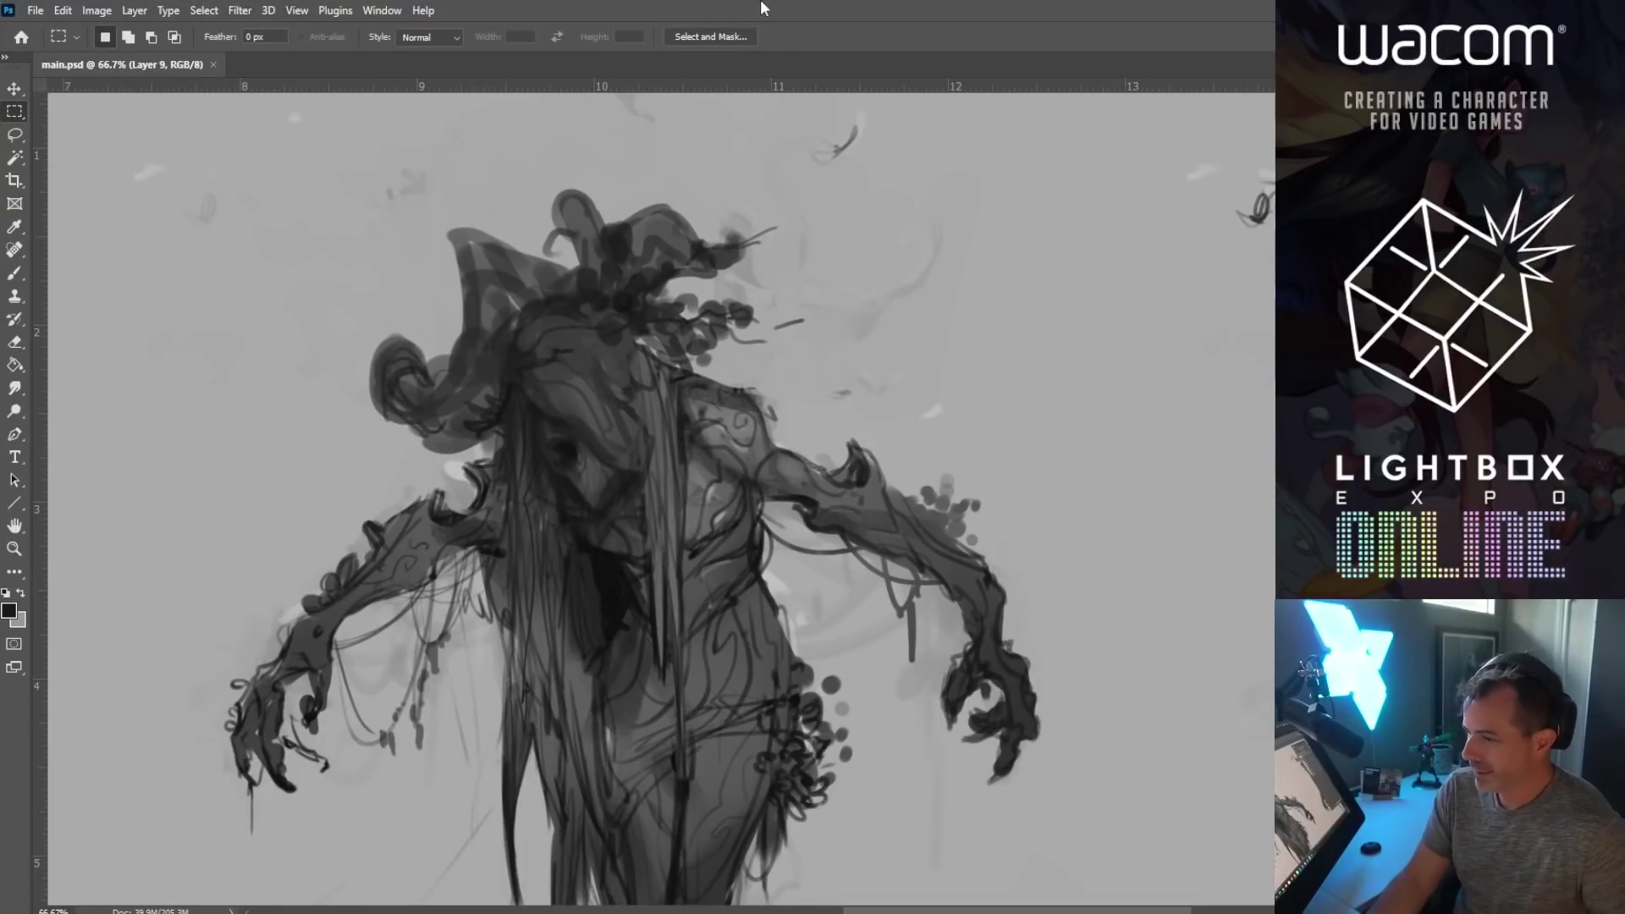
drag(652, 367, 606, 411)
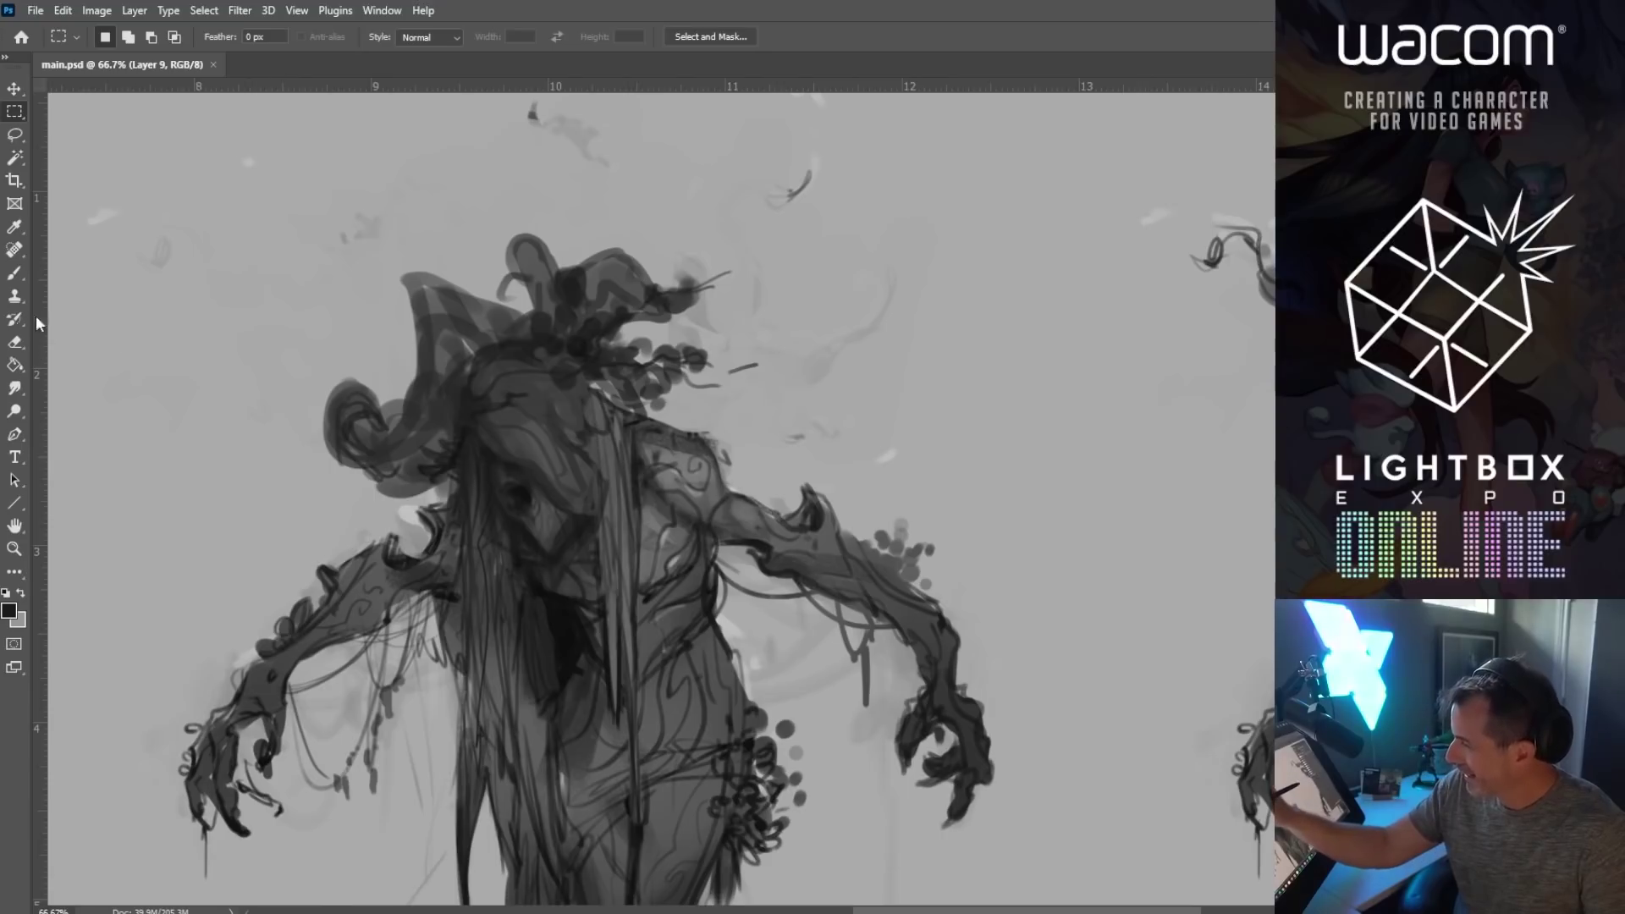
Step: Dab dark leaf clumps between the headdress curl and the pointed horn
key(b)
key(bracketleft)
key(bracketright)
key(bracketright)
mouse_move(408, 371)
mouse_down()
mouse_move(390, 373)
mouse_move(413, 410)
mouse_up()
key(bracketleft)
key(bracketleft)
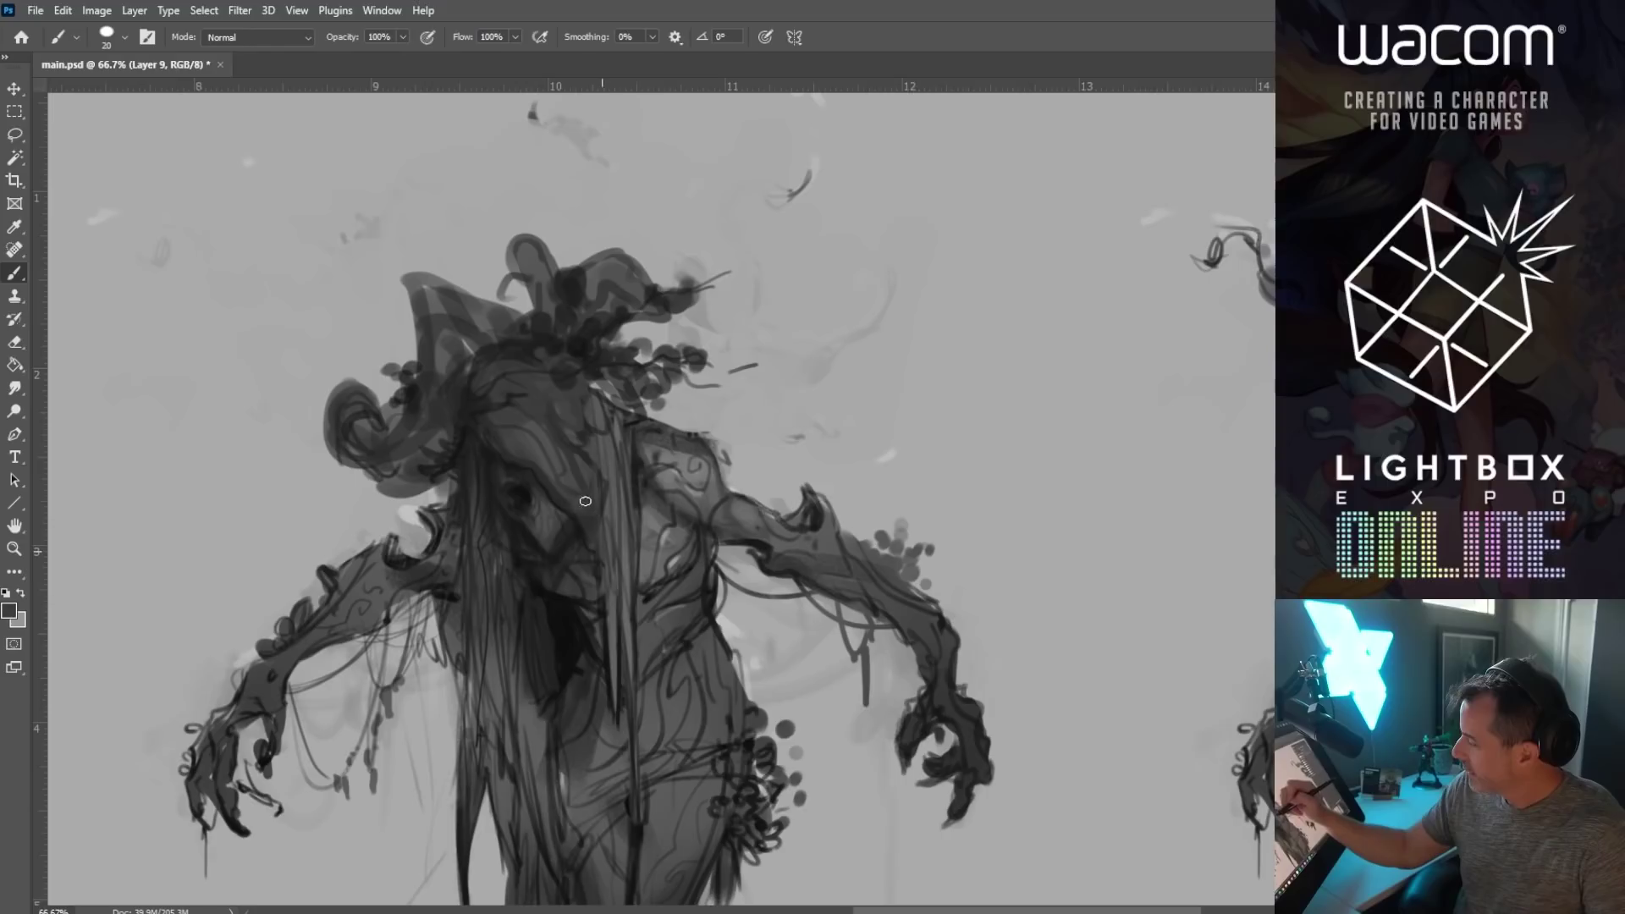
Step: Paint over the sketchy hair strands beside the face in dark grey with a 20 px brush
drag(614, 462, 631, 562)
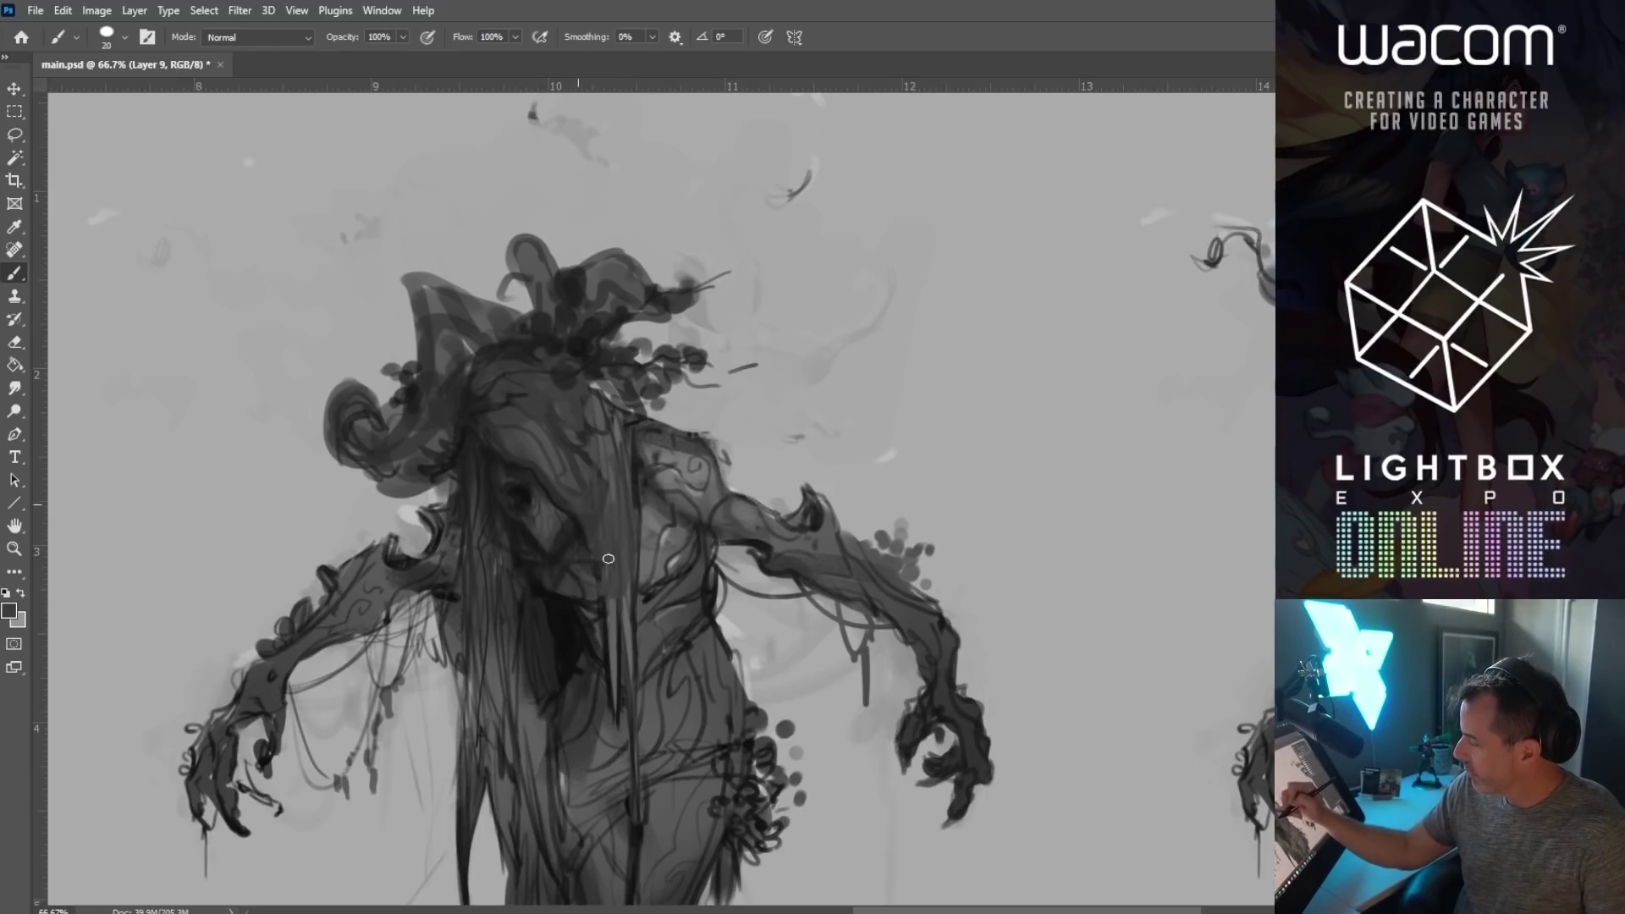
drag(629, 479, 631, 508)
mouse_move(630, 582)
mouse_down()
mouse_move(656, 630)
mouse_move(652, 415)
mouse_up()
Step: Sample a dark grey from the neck shadow and shade the chest beside the hair with an enlarged brush
alt+click(557, 598)
key(bracketleft)
key(bracketright)
key(bracketright)
key(bracketright)
drag(644, 508, 669, 517)
key(bracketleft)
key(bracketleft)
key(bracketleft)
key(bracketleft)
Step: Redraw the shoulder's upper edge as a dark angular shape, sampling grey from the shoulder
drag(707, 431, 726, 490)
drag(651, 427, 710, 432)
alt+click(701, 478)
key(bracketright)
key(bracketright)
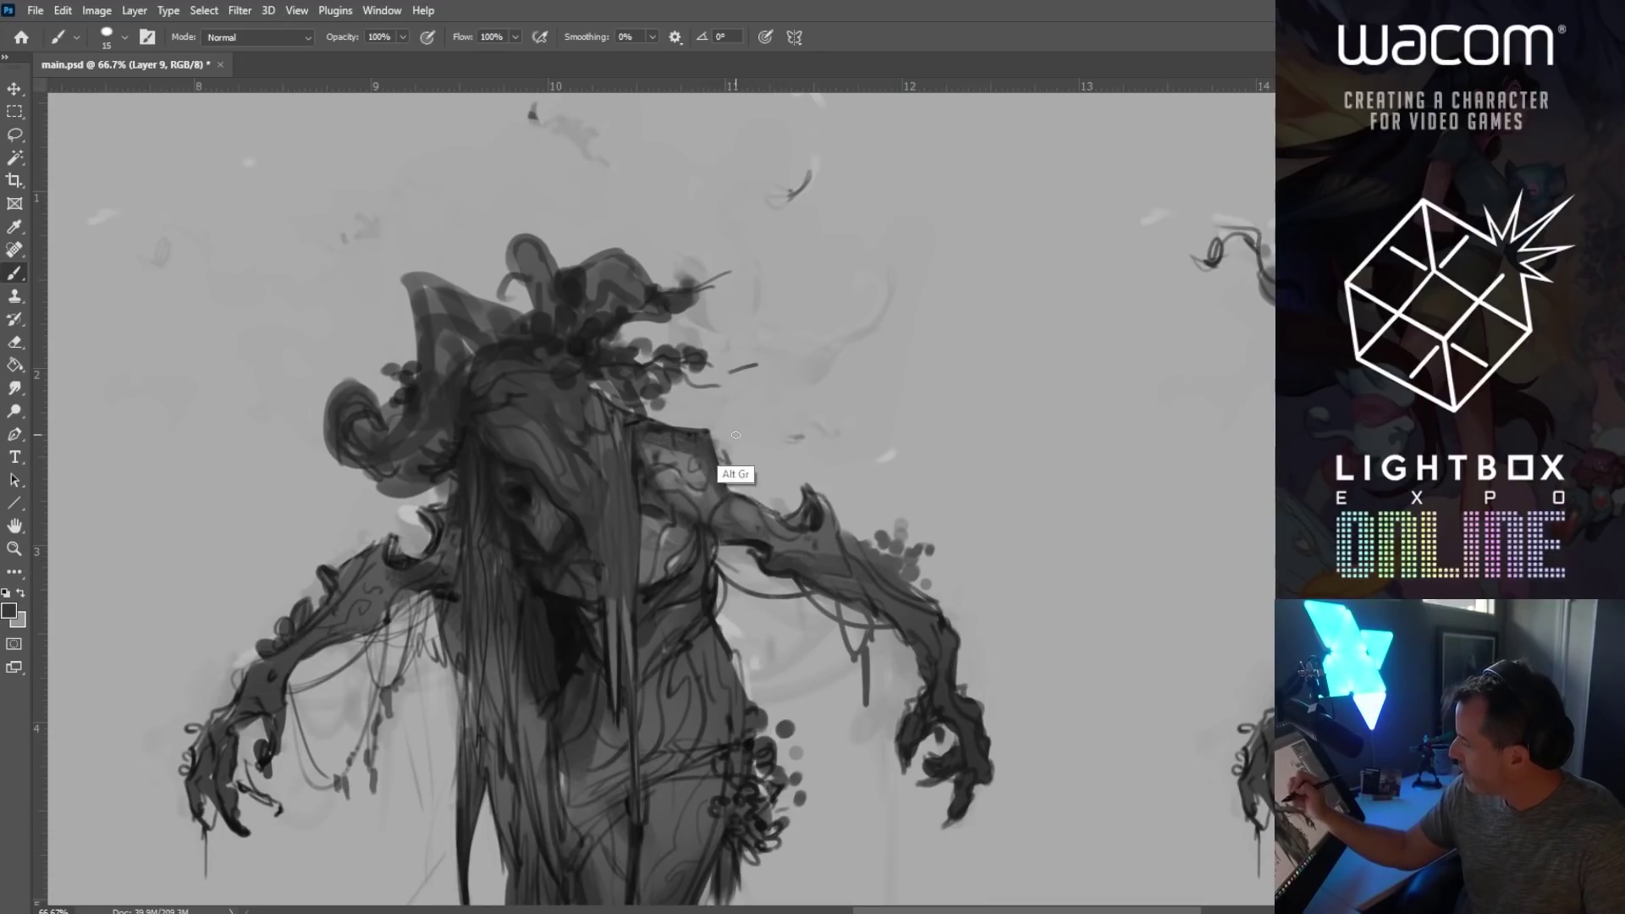
Step: Sample near-black from the arm and deepen the shadows under the chest and on the belly with brushes of 15 to 25 px
alt+click(780, 526)
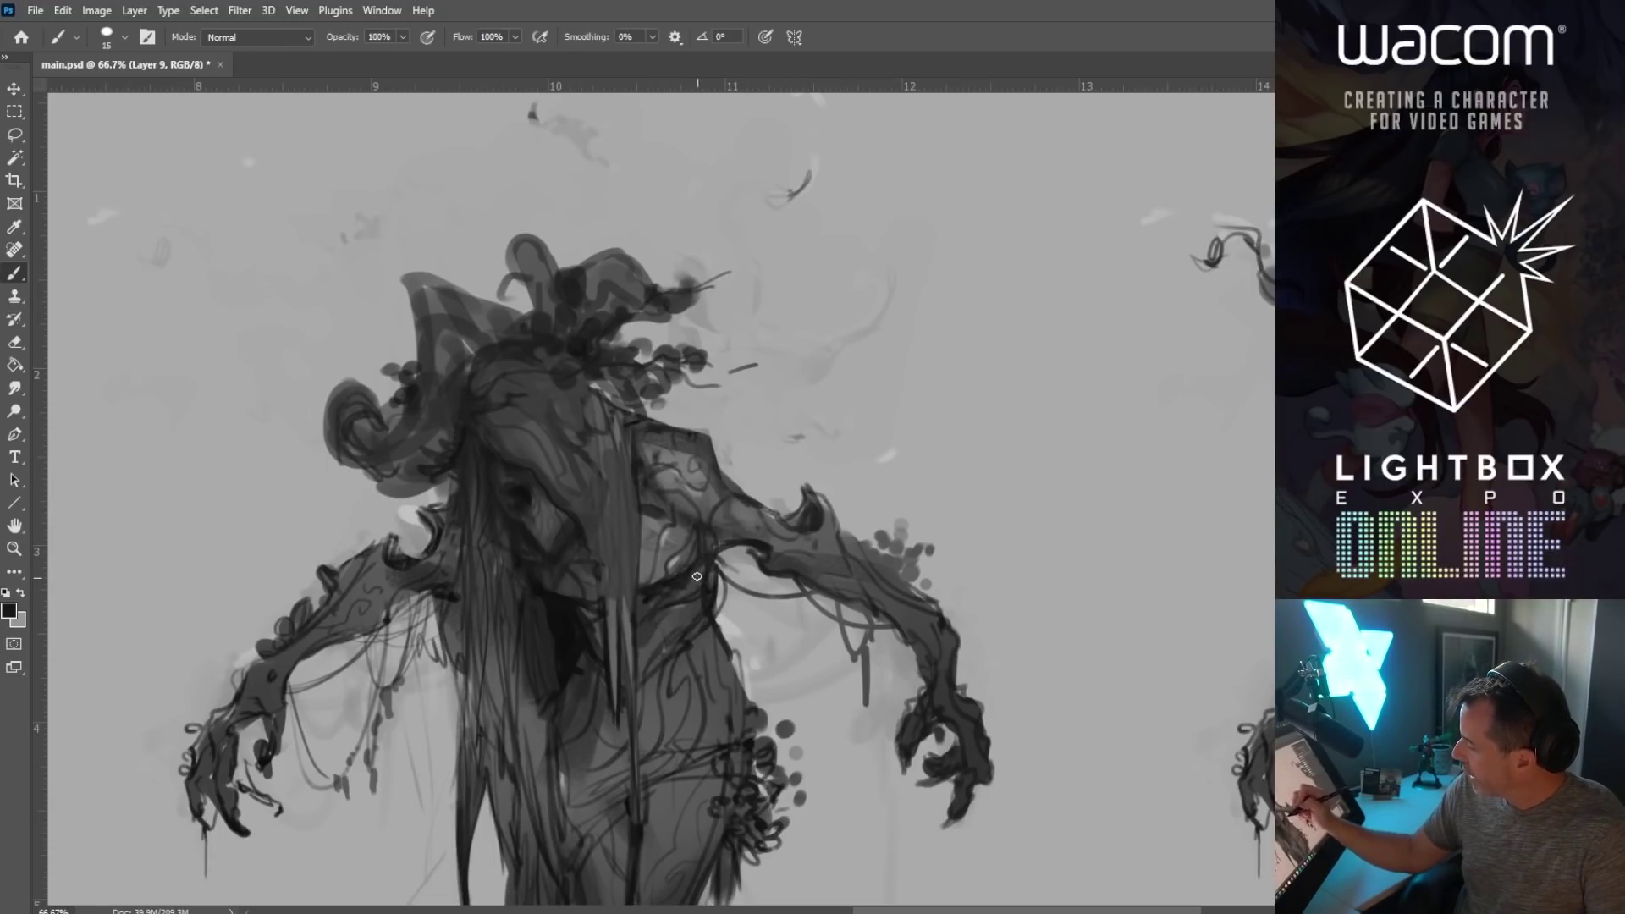
key(bracketright)
key(bracketright)
key(bracketleft)
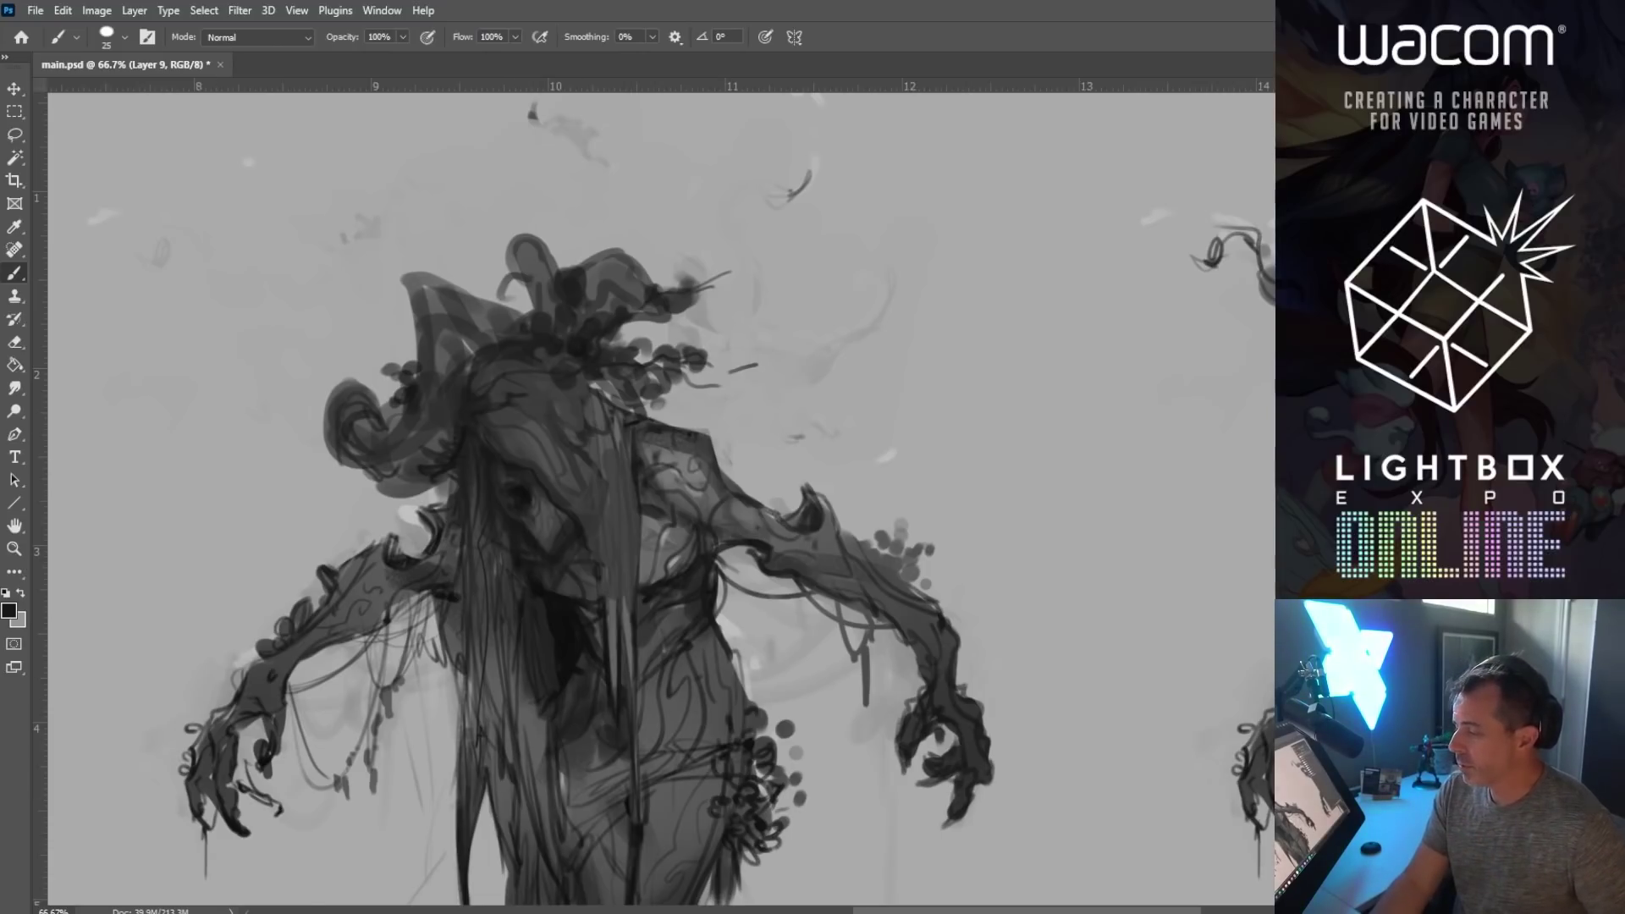
Step: Save the document and compare the figure with the neighbouring variations at 50% zoom
click(12, 550)
alt+click(254, 610)
drag(474, 693, 571, 425)
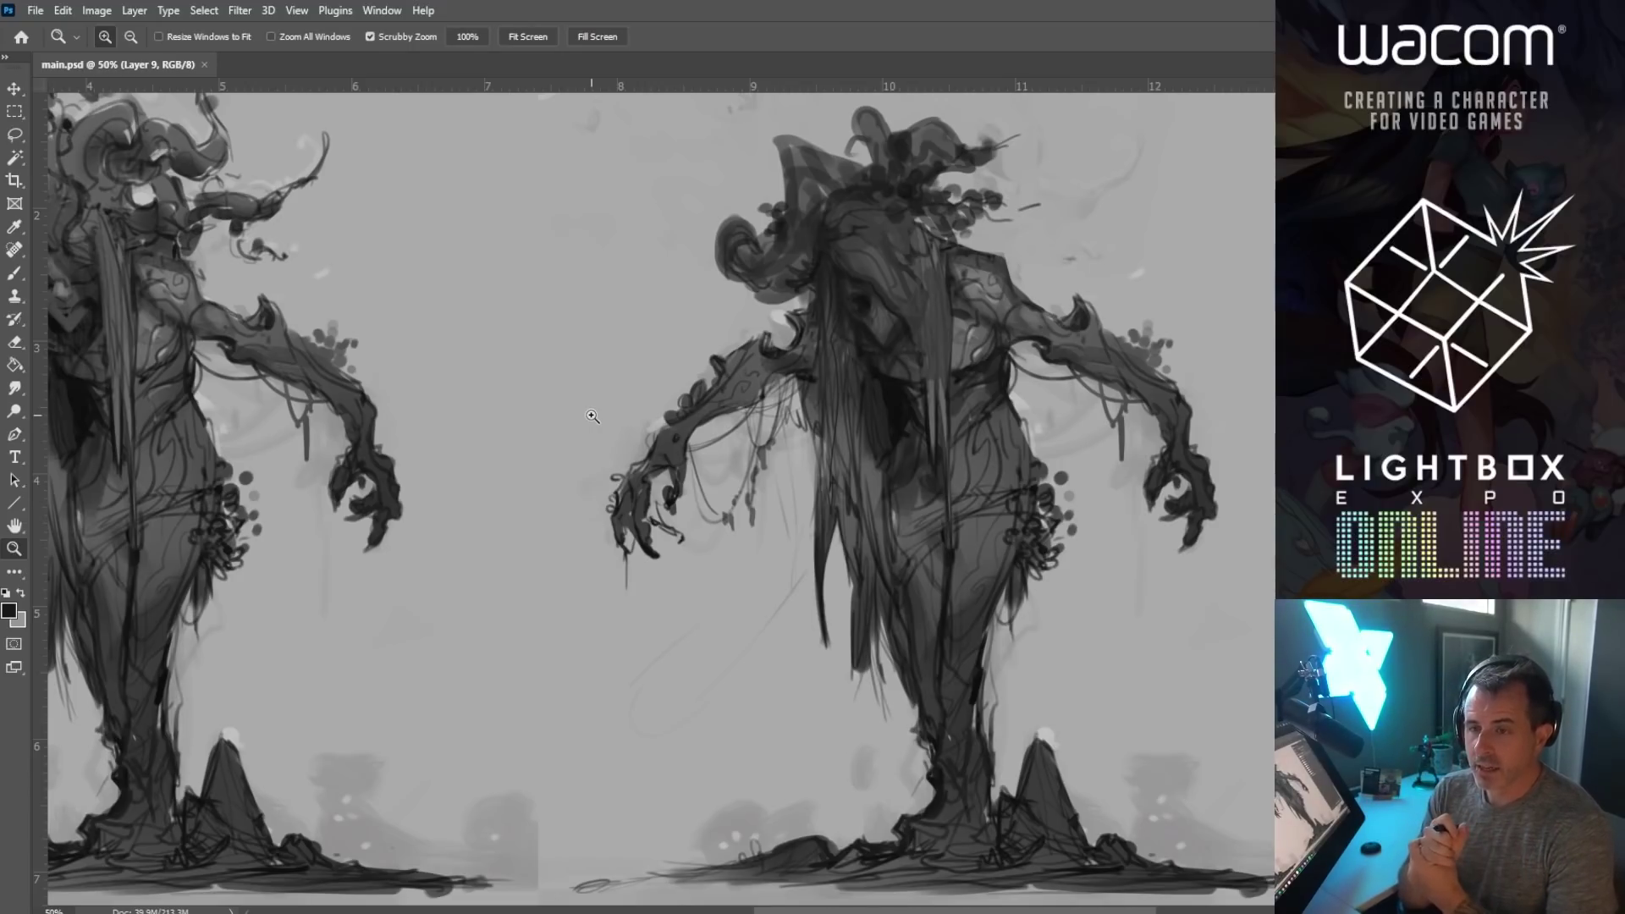
drag(749, 565, 540, 662)
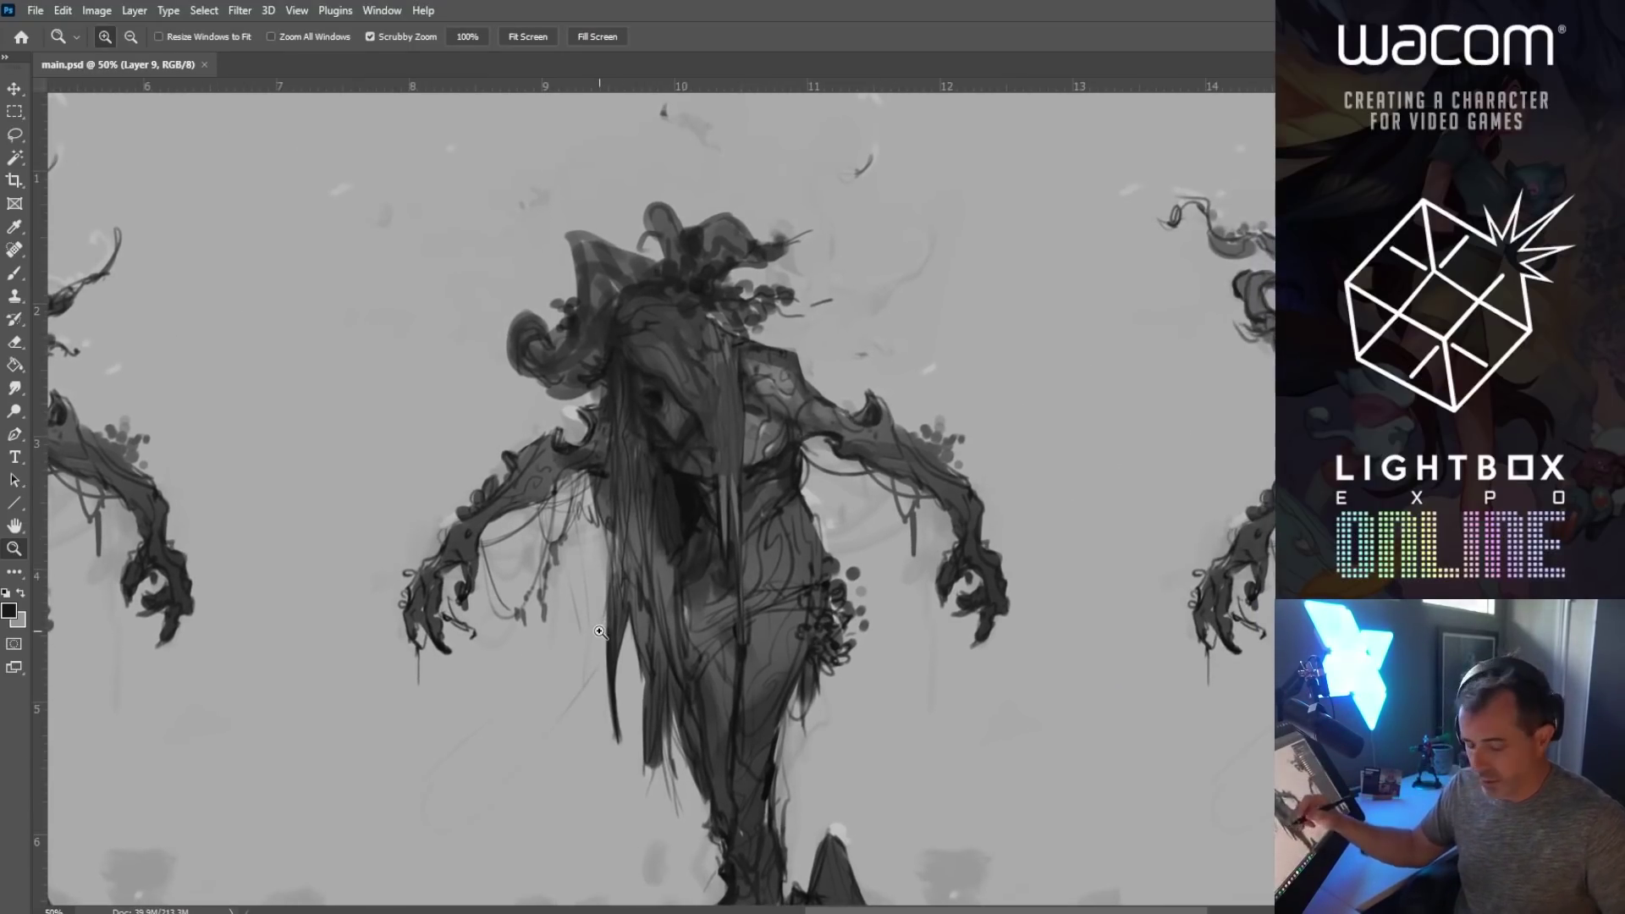
Step: Paint a lighter grey sheen over the crown of the hair with a tone sampled from the figure's chest
key(b)
alt+click(775, 441)
mouse_move(652, 354)
mouse_down()
mouse_move(695, 369)
mouse_move(668, 325)
mouse_move(690, 297)
mouse_move(724, 347)
mouse_up()
key(bracketleft)
key(bracketleft)
key(bracketleft)
key(bracketleft)
key(bracketleft)
Step: Draw fine dark hair strands through the crown highlight with a 6 px brush and a dark grey sampled from the hair
alt+click(653, 347)
key(bracketleft)
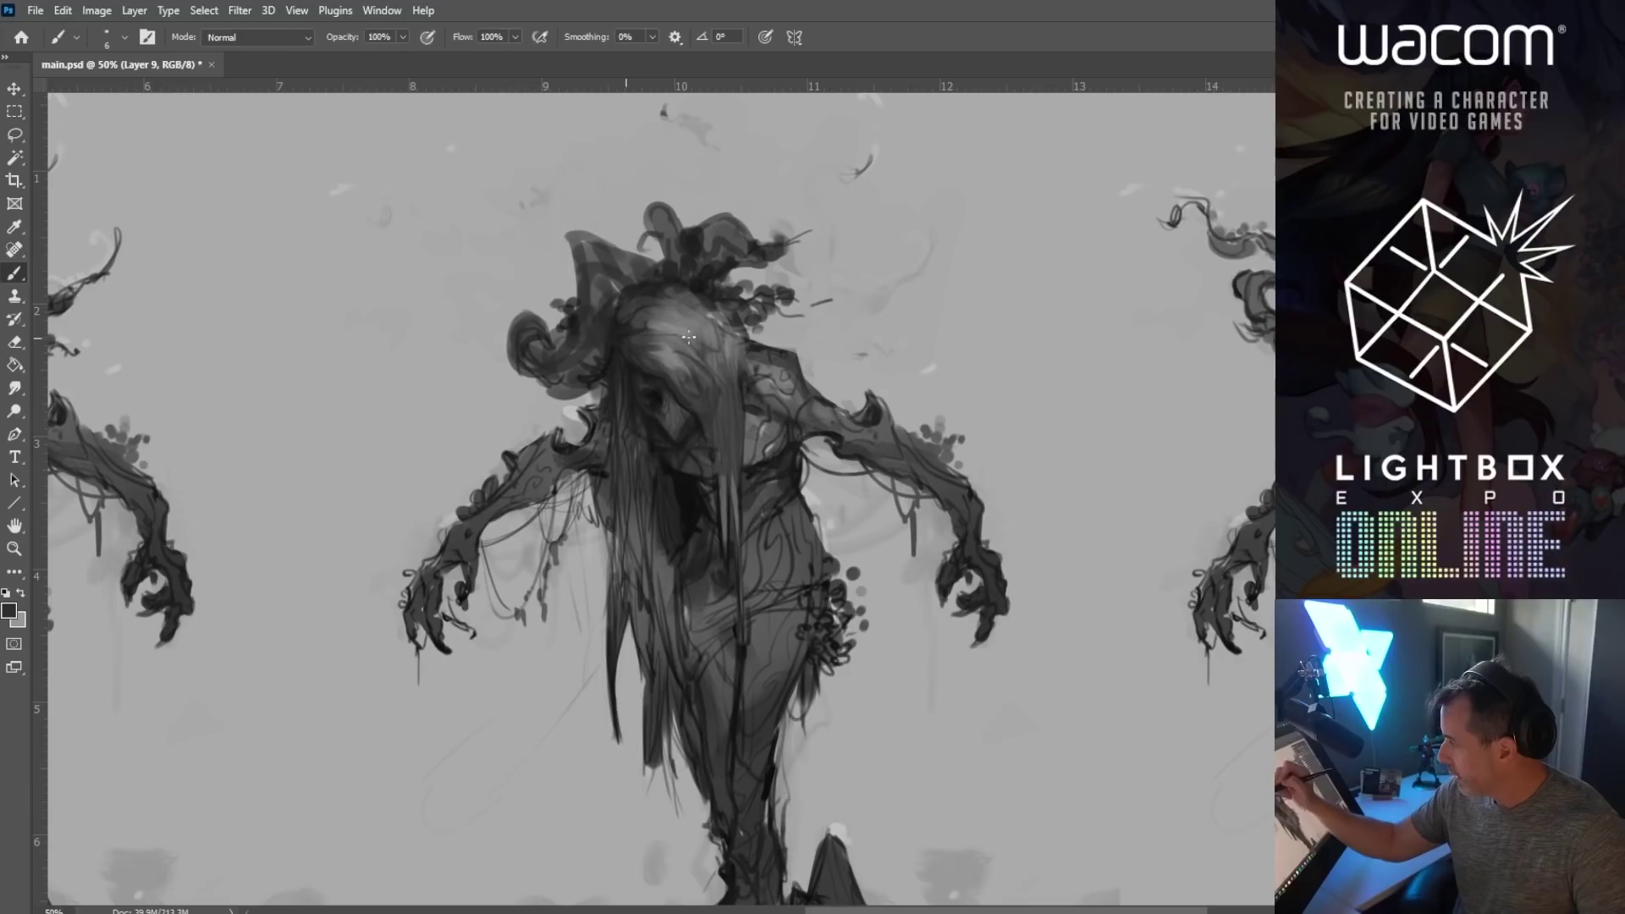
mouse_move(690, 343)
mouse_down()
mouse_move(711, 331)
mouse_move(742, 376)
mouse_up()
drag(724, 320, 737, 359)
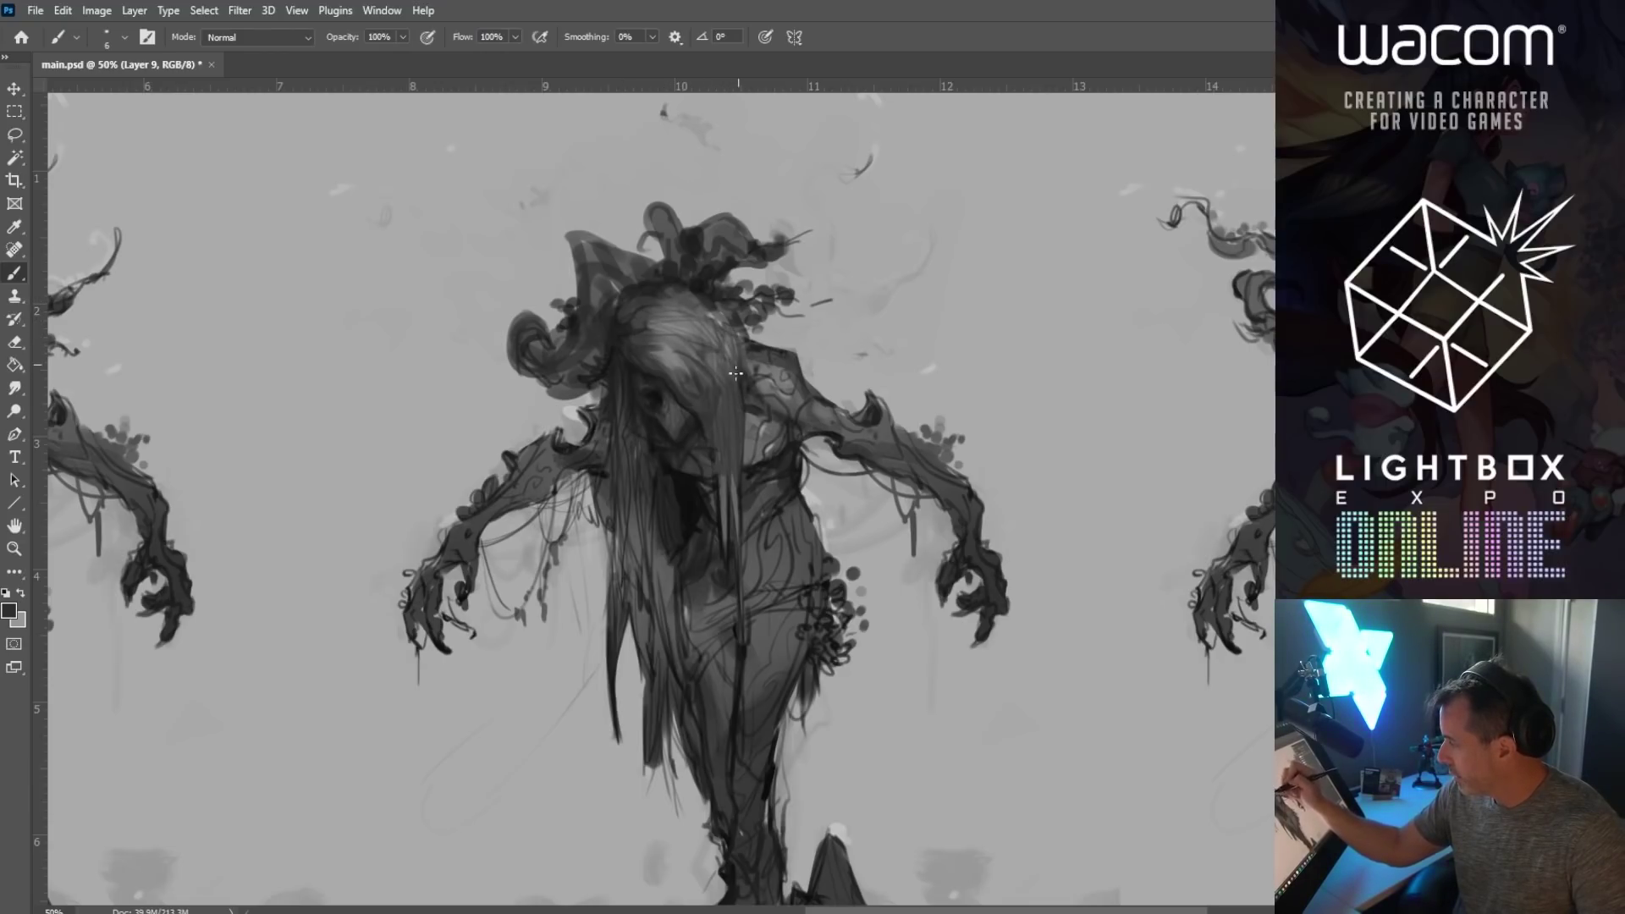
key(alt)
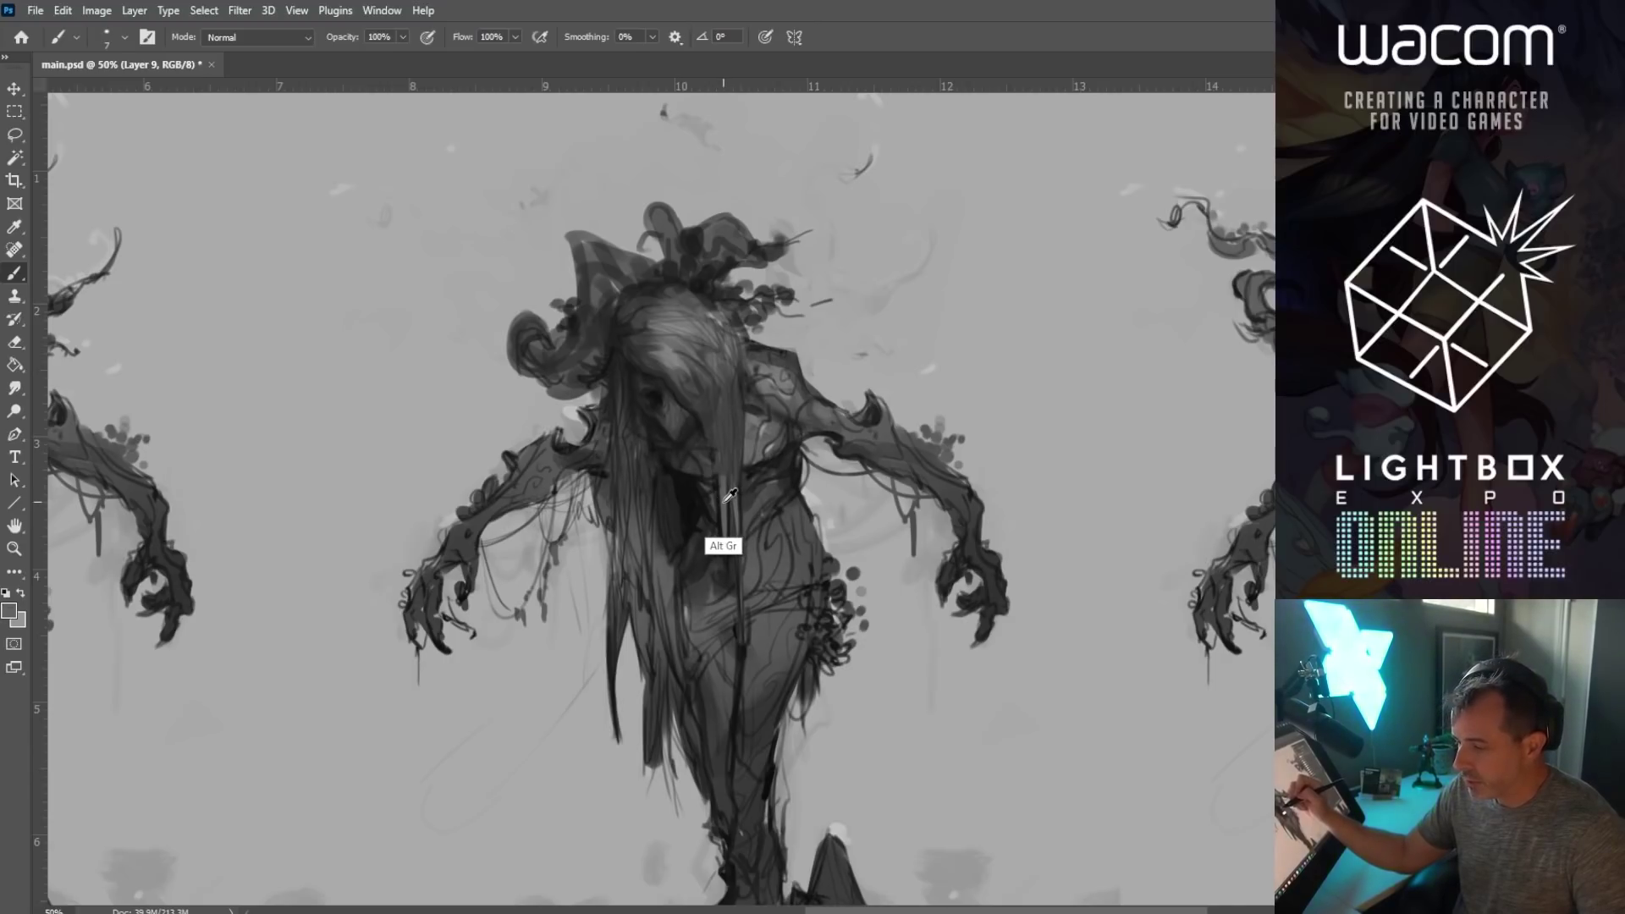
Step: Paint a long mid-grey lock of hair down the torso with a 30 px brush and a tone sampled from the existing strand
alt+click(730, 491)
key(bracketright)
key(bracketright)
key(bracketright)
key(bracketright)
key(bracketright)
mouse_move(727, 485)
mouse_down()
mouse_move(730, 529)
mouse_move(732, 469)
mouse_move(725, 632)
mouse_up()
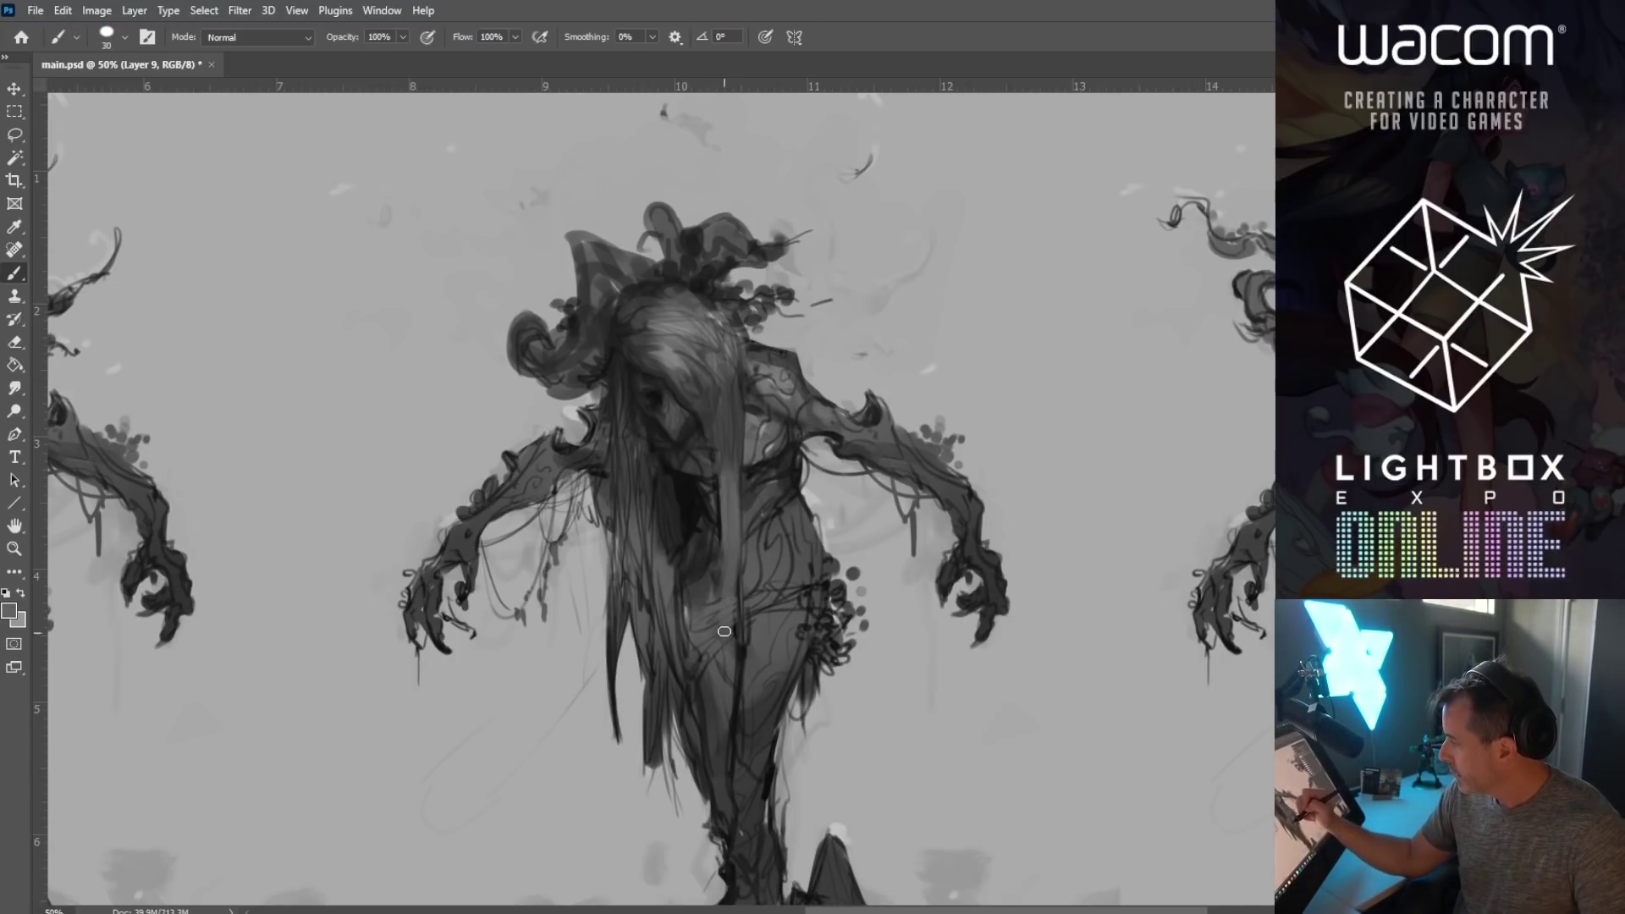
Step: Shape the lower tip of the long hair lock with a sampled darker tone and a progressively smaller brush
alt+click(718, 488)
key(bracketleft)
mouse_move(724, 627)
mouse_down()
mouse_move(722, 521)
mouse_move(733, 643)
mouse_up()
key(bracketleft)
key(bracketleft)
key(bracketleft)
key(bracketleft)
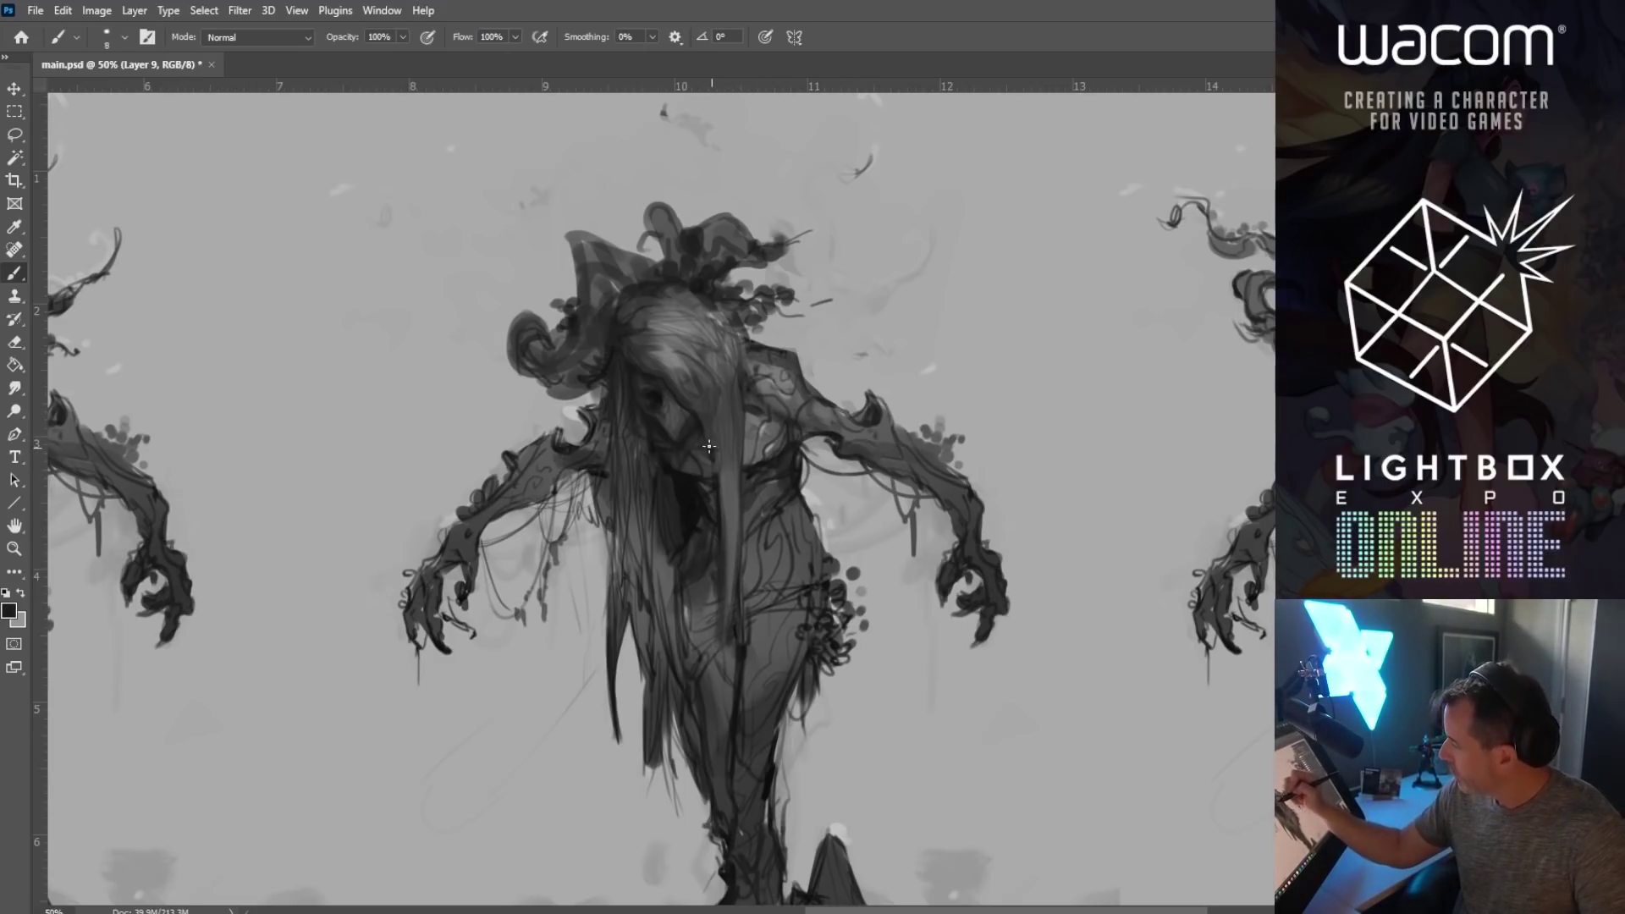
Step: Sample dark grey beside the shoulder and define the edges of the long hair lock with a brush of about 8 px
alt+click(751, 353)
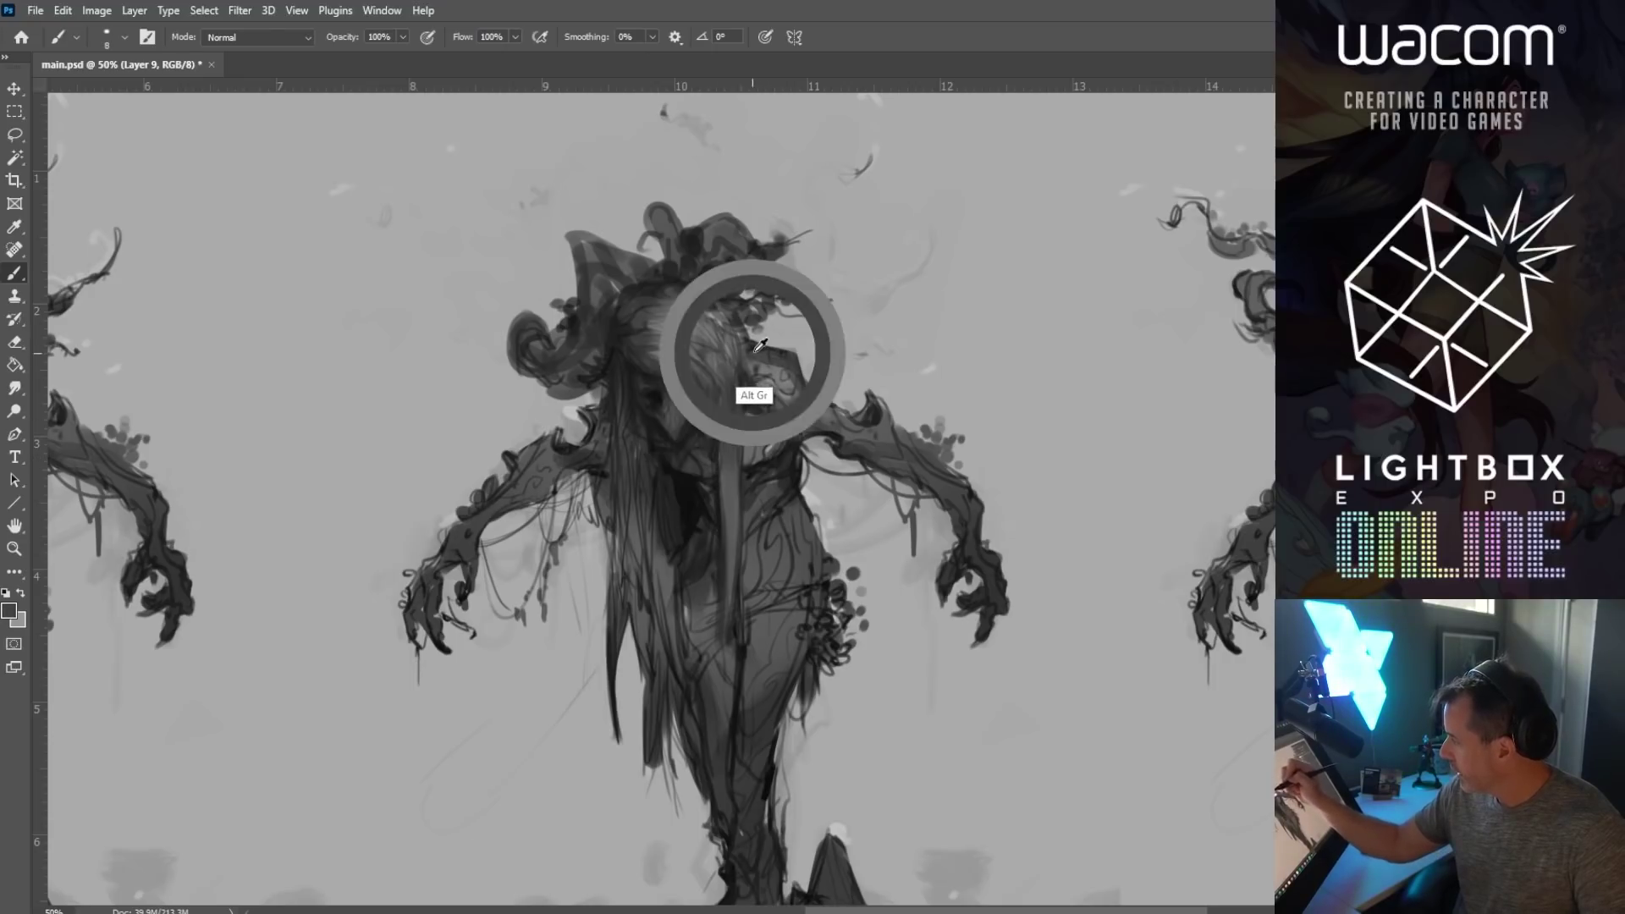
alt+click(760, 349)
key(bracketright)
key(bracketright)
key(bracketleft)
key(bracketleft)
drag(738, 494, 714, 650)
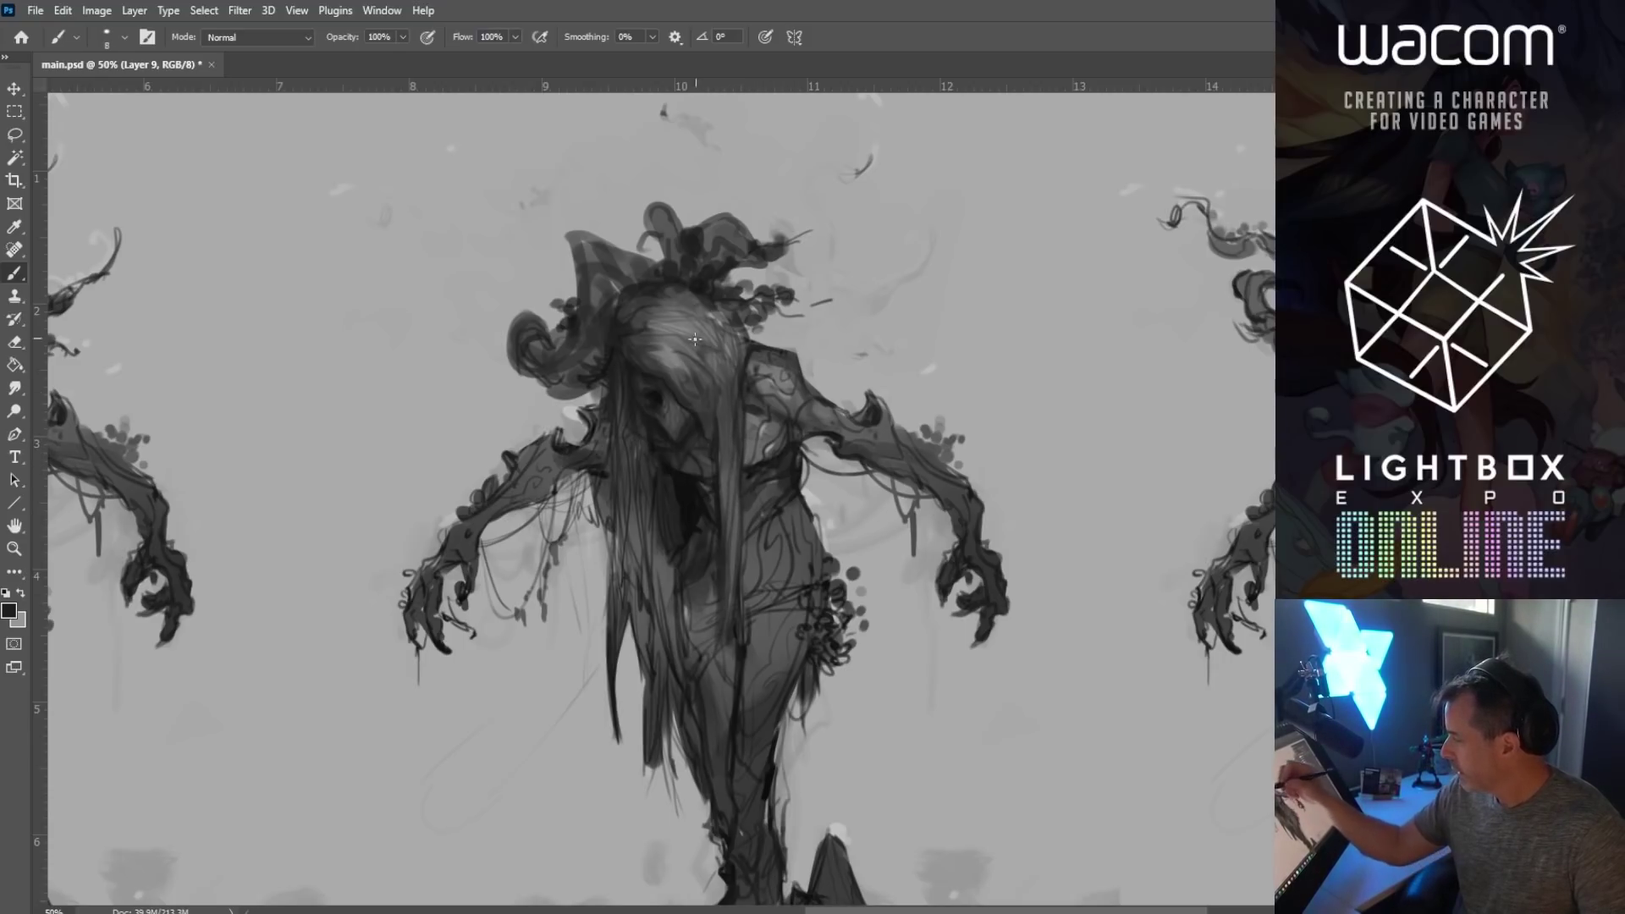
Step: Sample the light background grey and add bright highlights to the crown of the hair with a 20 px brush
alt+click(810, 496)
key(bracketright)
key(bracketright)
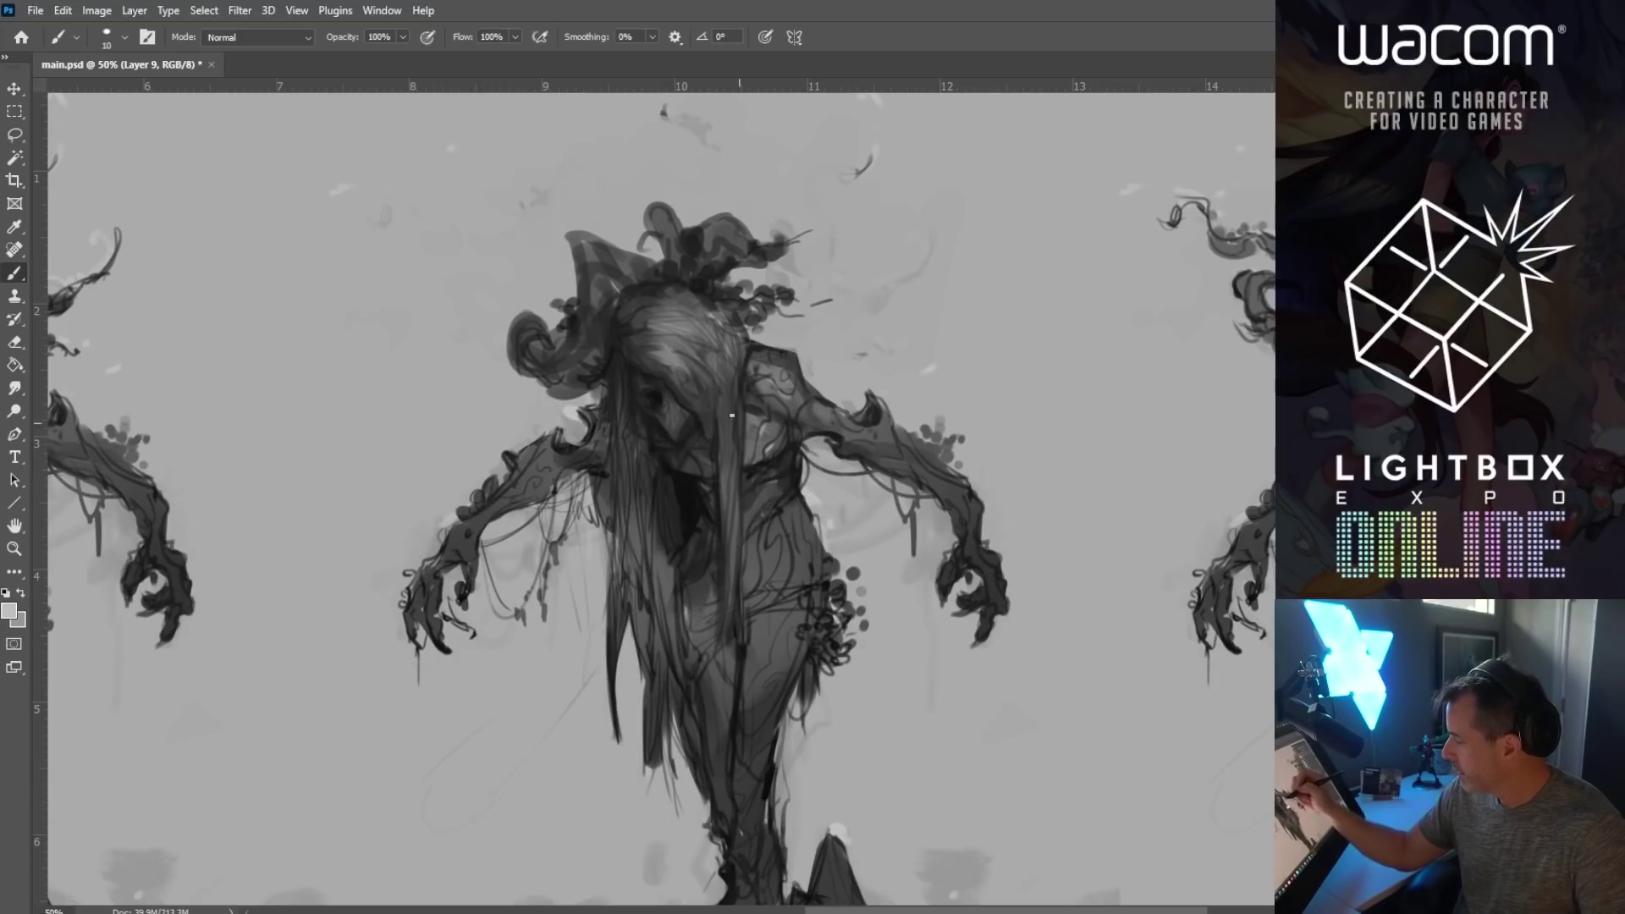
key(bracketright)
key(bracketright)
drag(676, 354, 684, 318)
key(bracketleft)
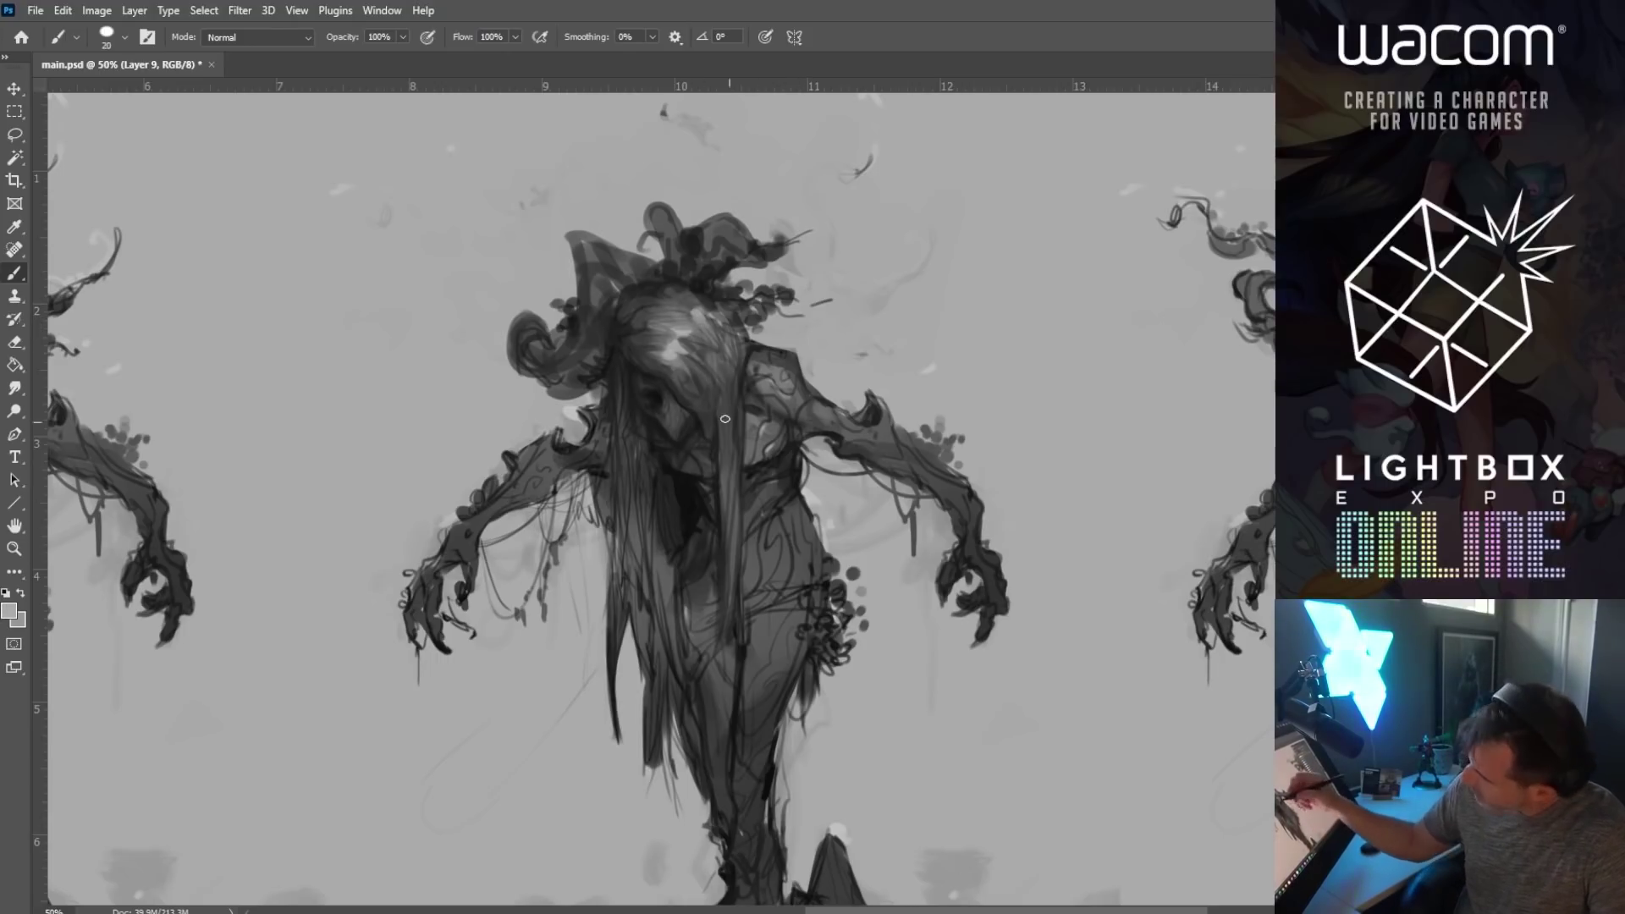
key(bracketleft)
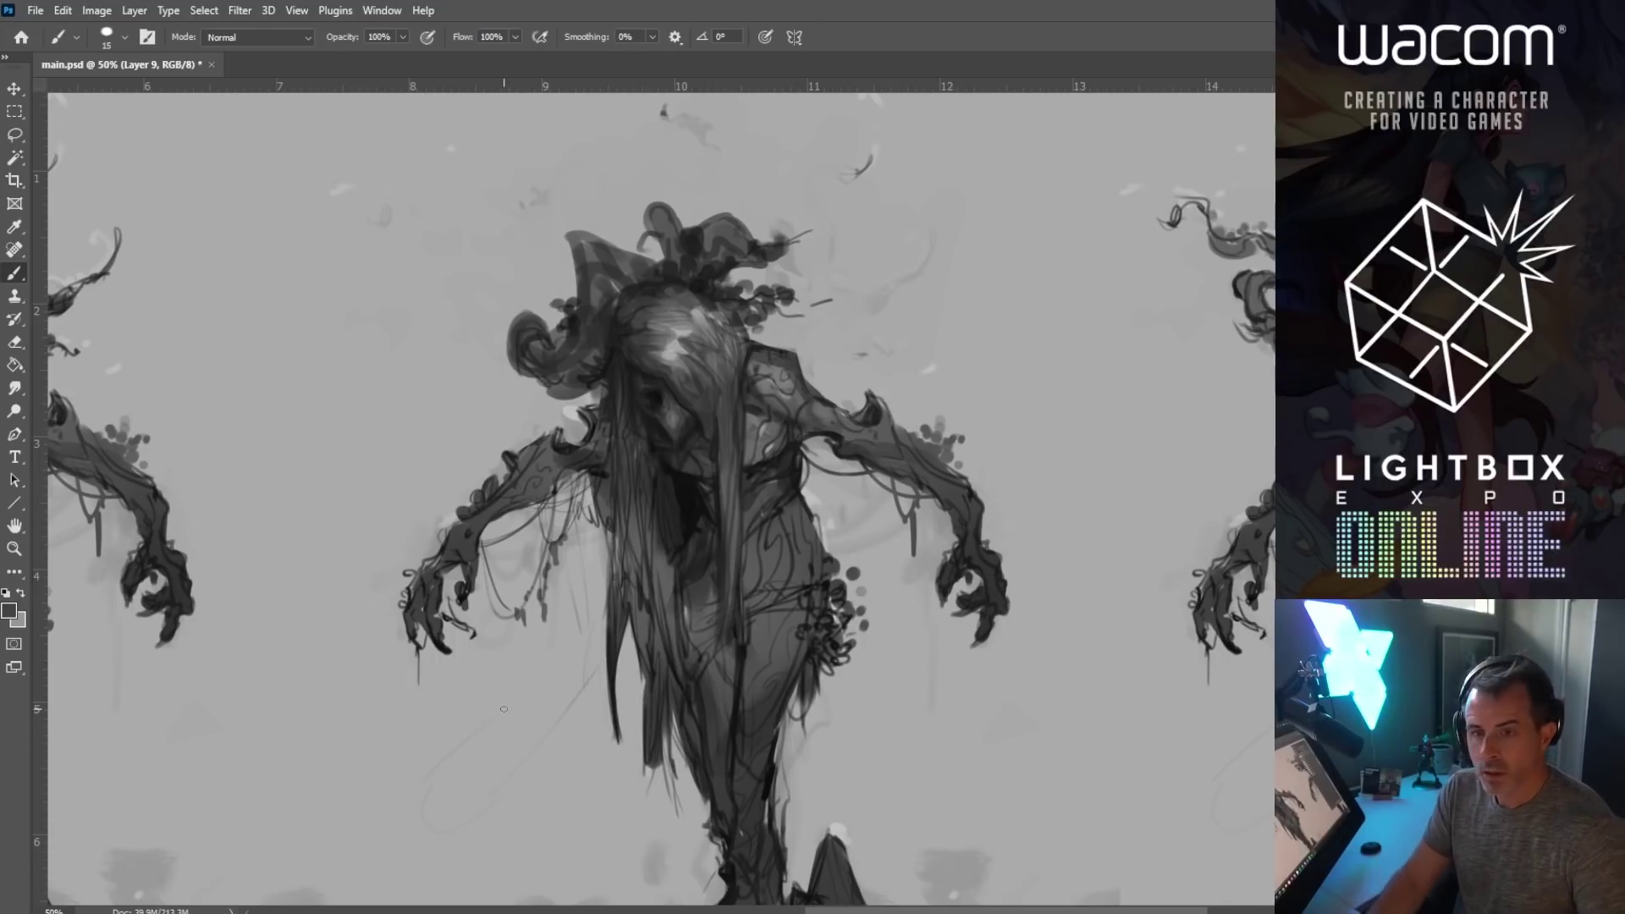
Step: Save the document and review the whole figure down to its rooted base
scroll(816, 541, down, 3)
key(ctrl+s)
drag(816, 542, 667, 579)
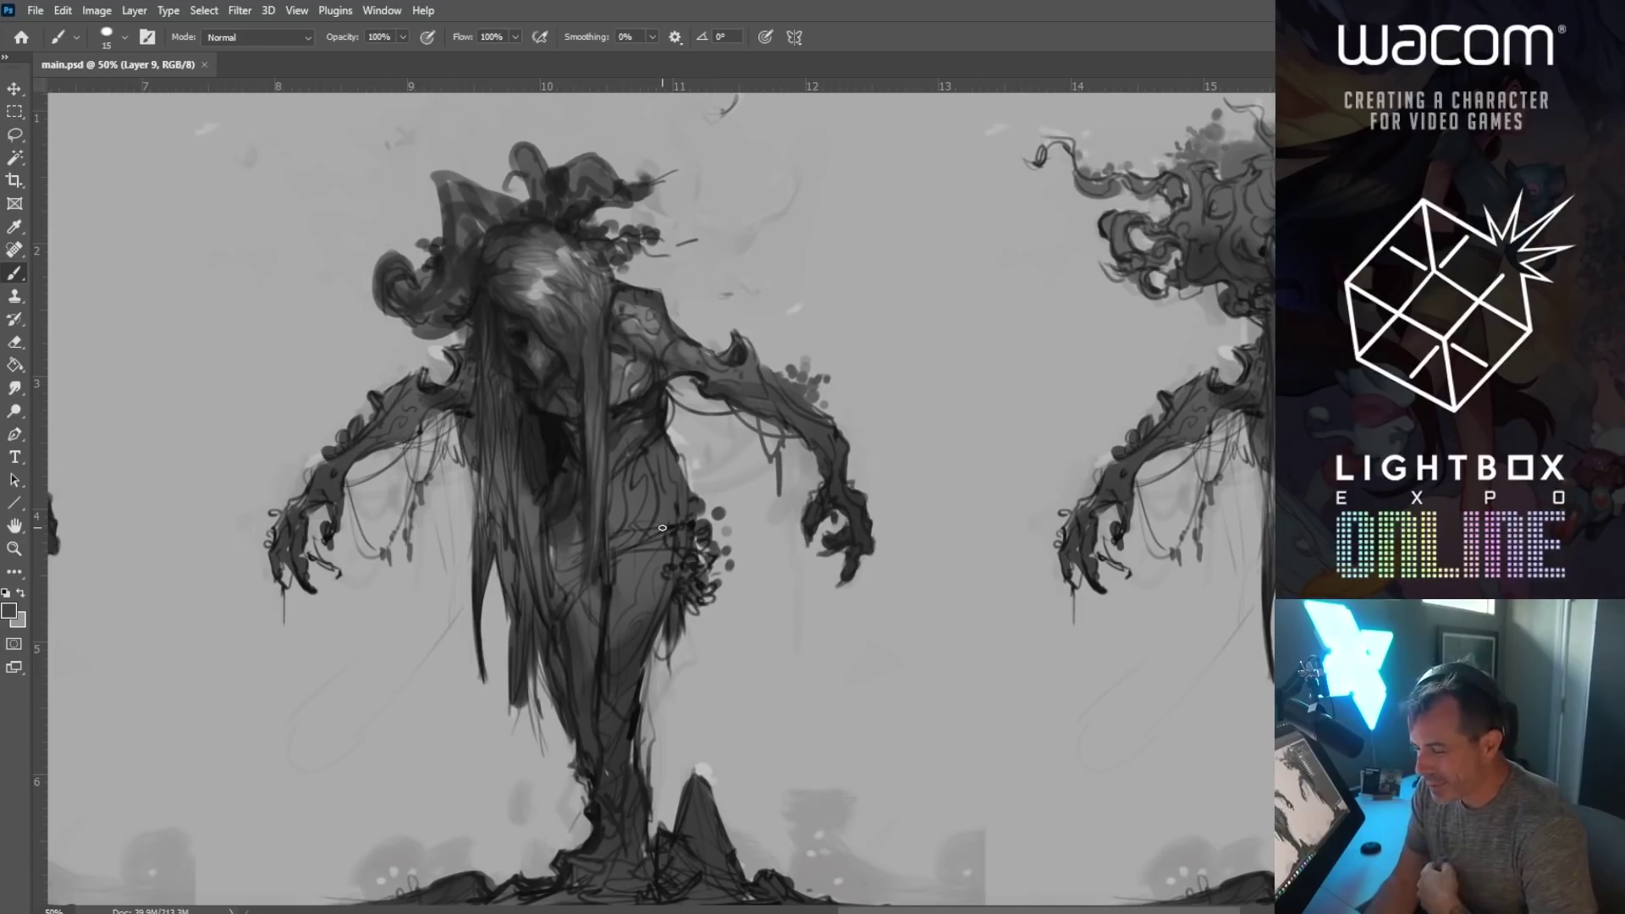
drag(662, 527, 645, 556)
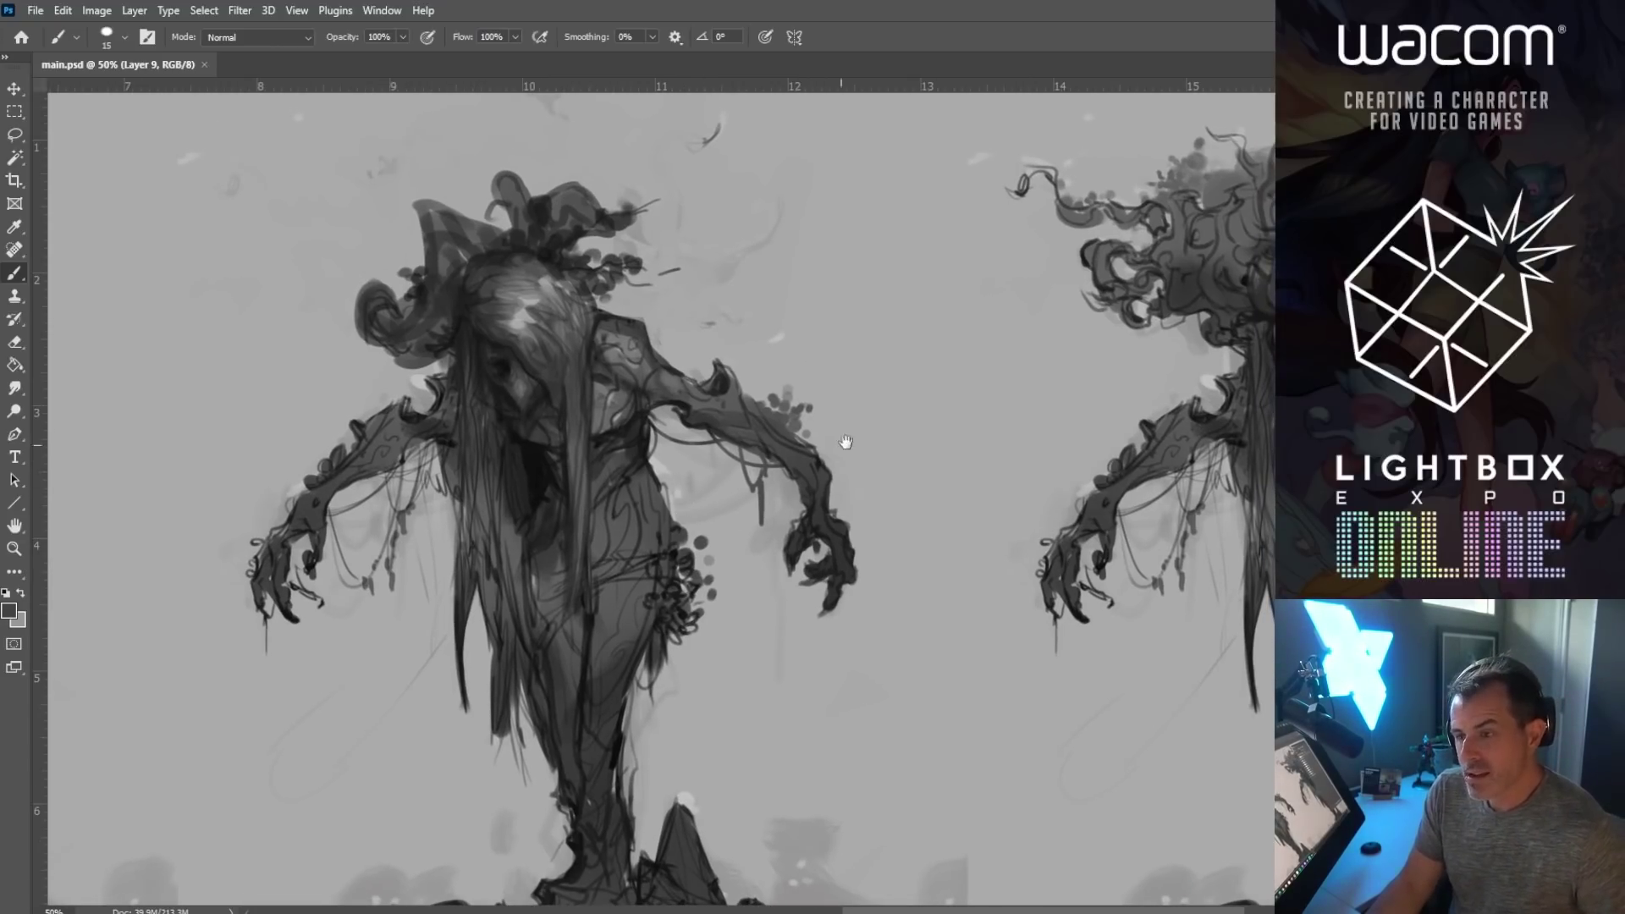
drag(734, 532, 737, 453)
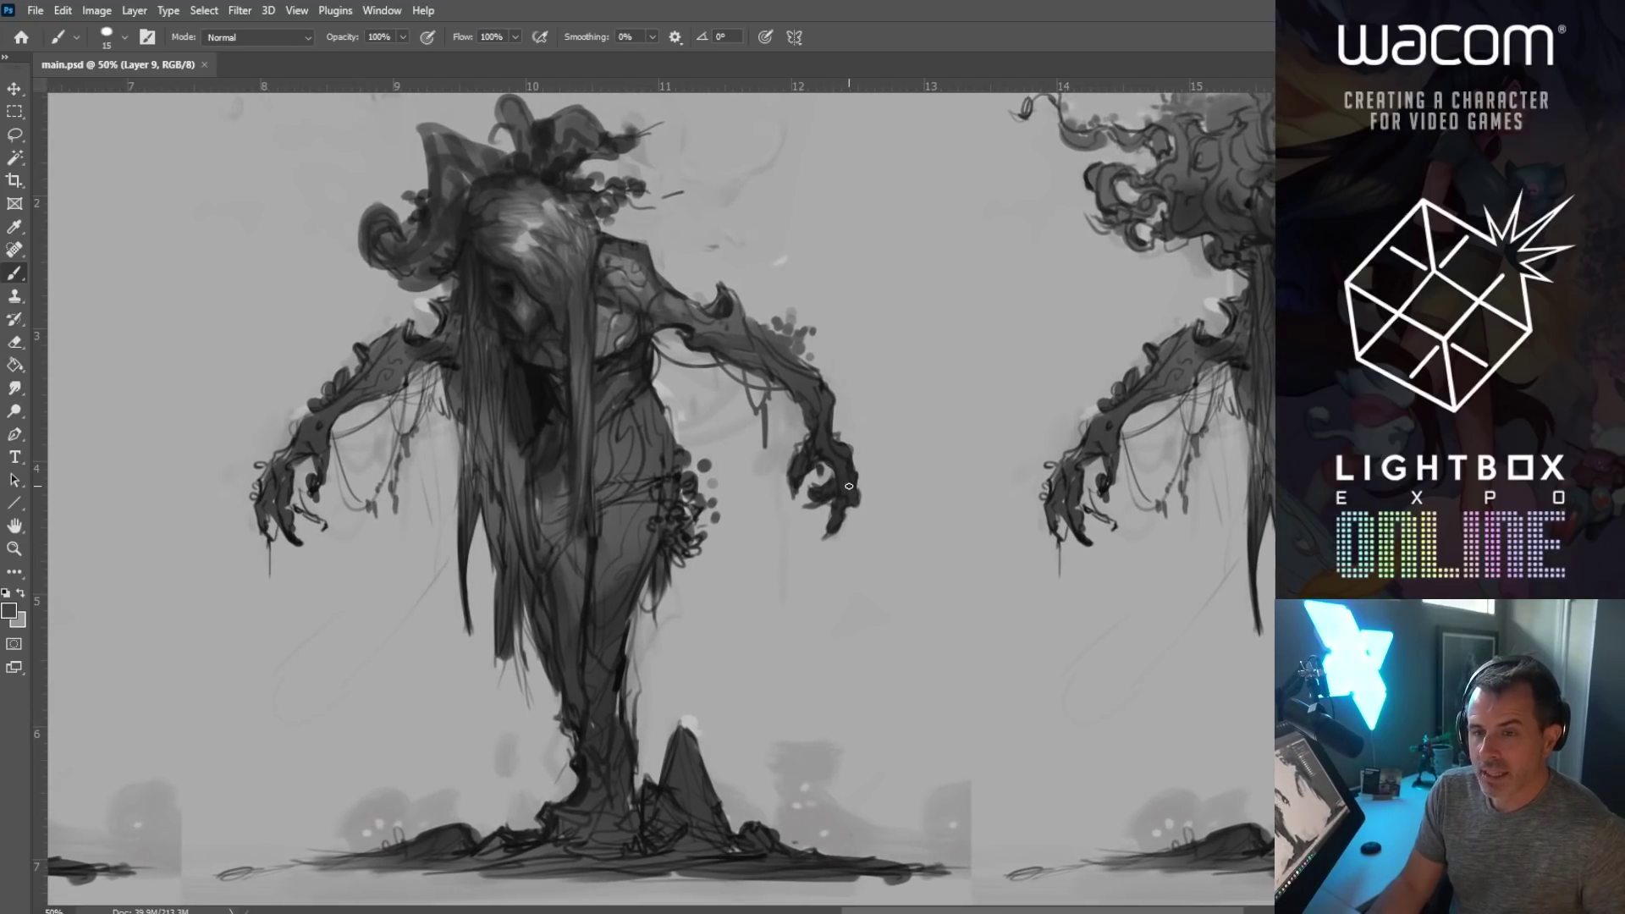
drag(649, 302, 657, 328)
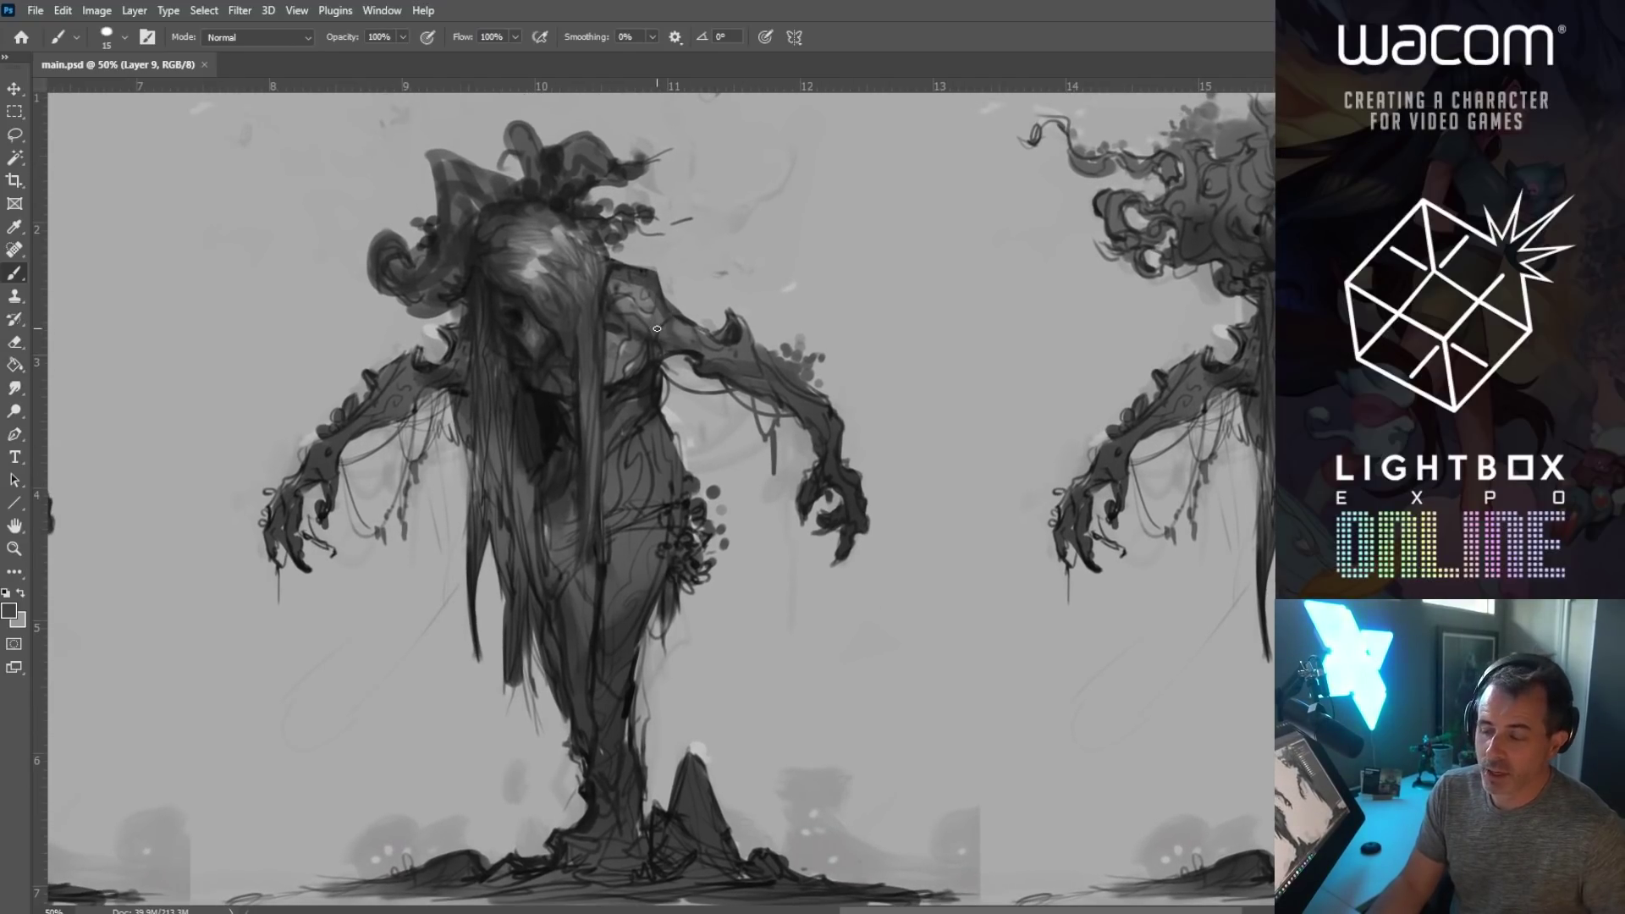
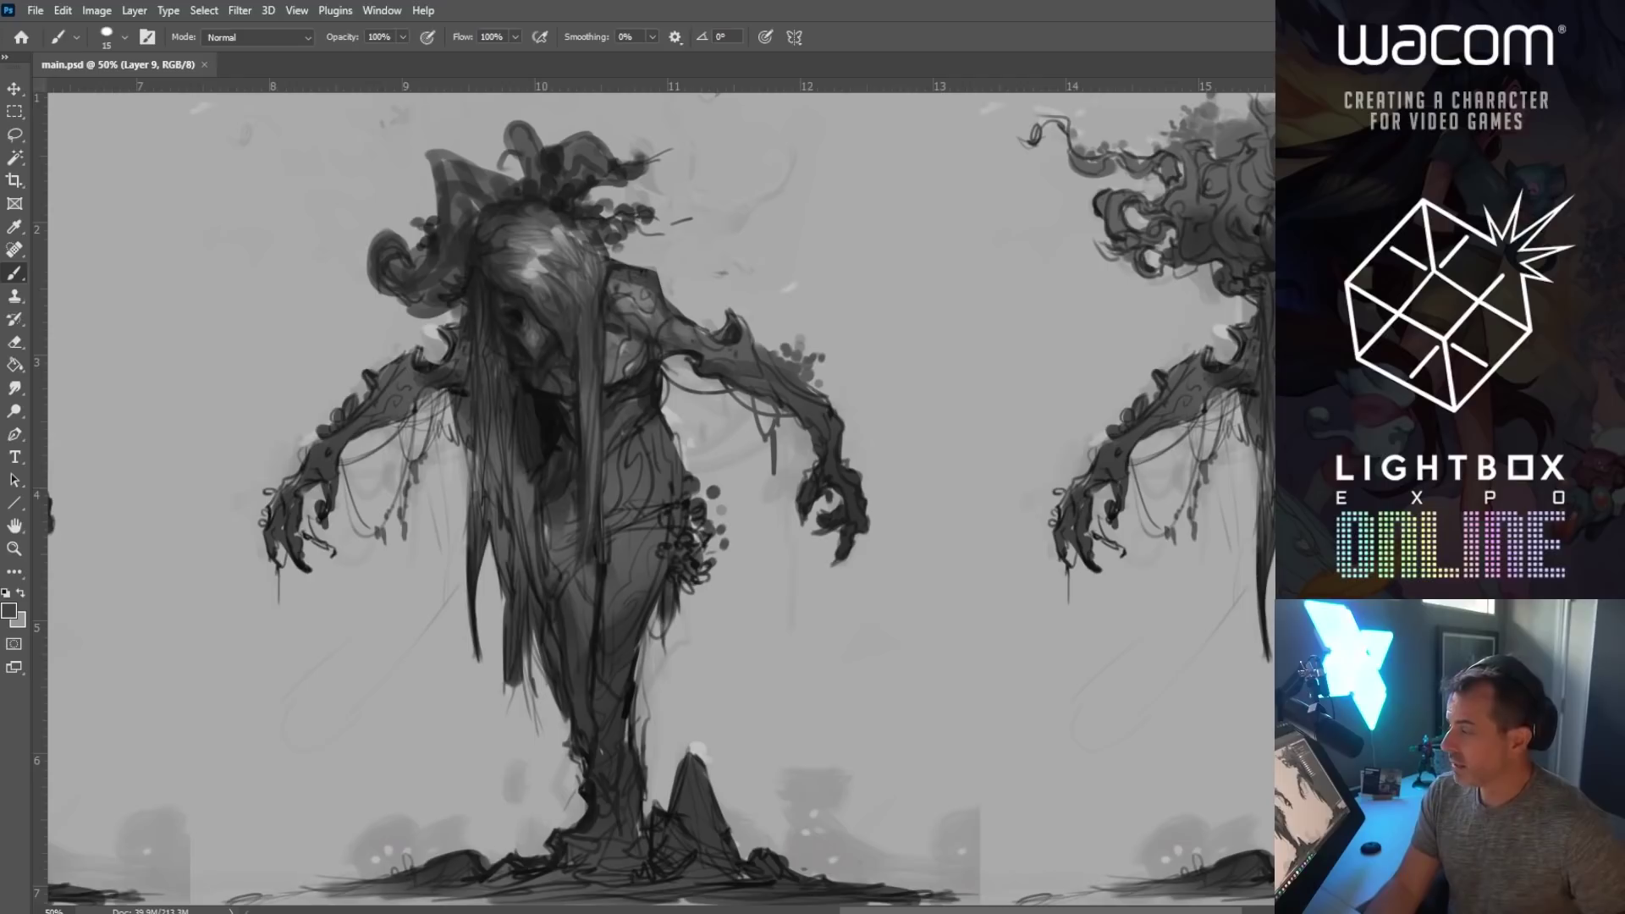
Step: Examine the repainted middle figure from its horned headdress down to its rooted base and compare it with the neighbouring figures
click(14, 111)
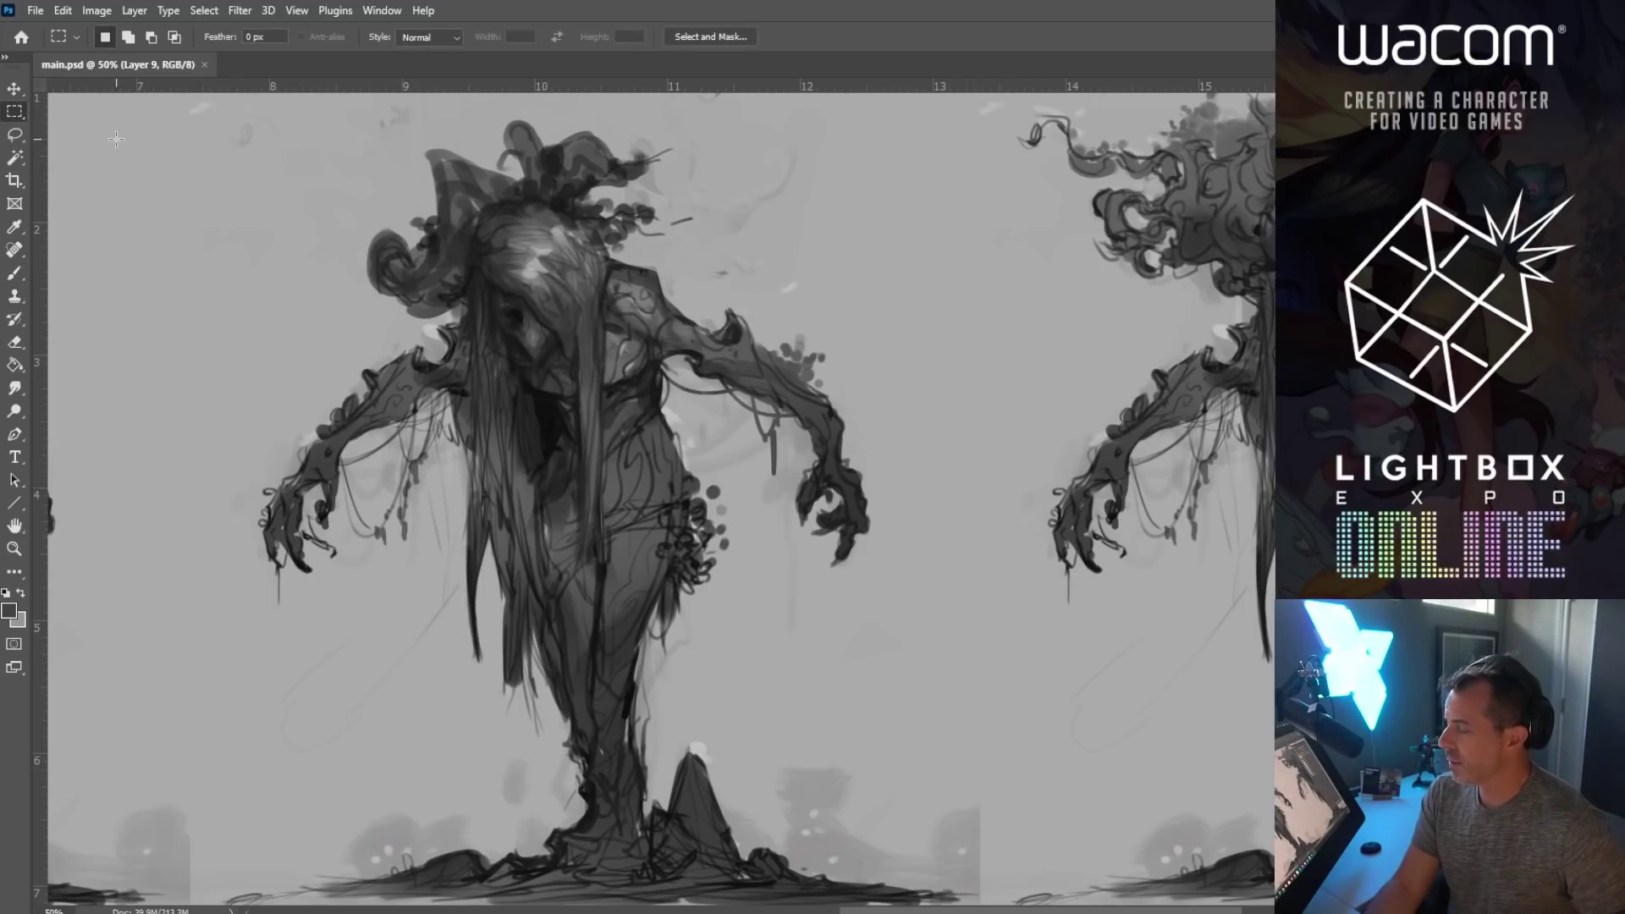
drag(377, 286, 364, 321)
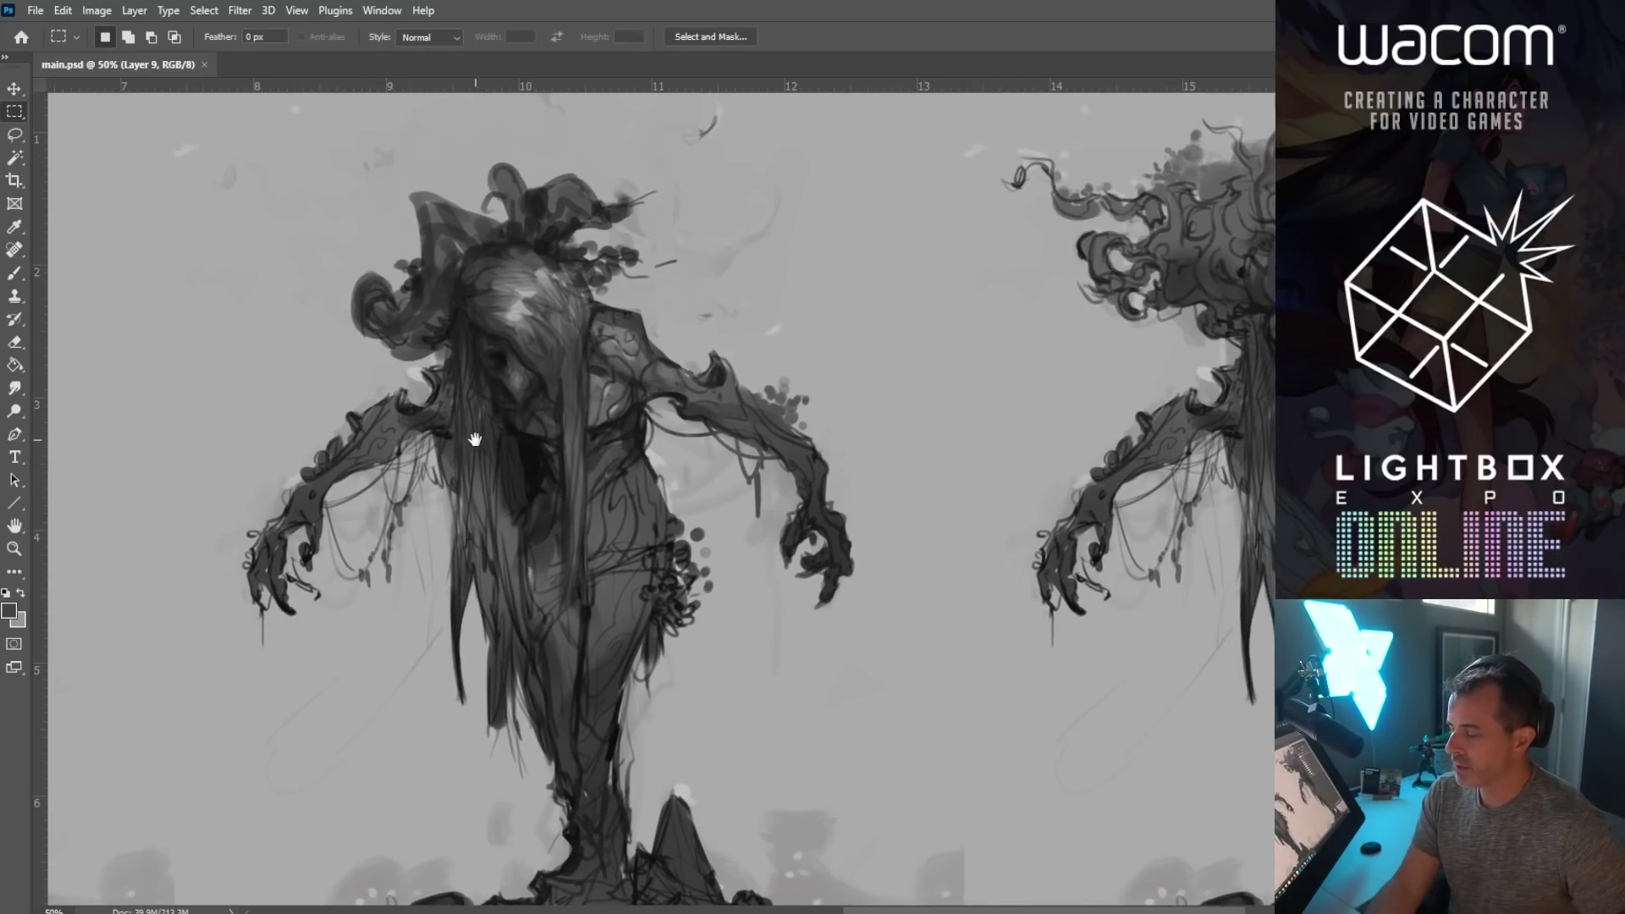
drag(551, 485, 518, 357)
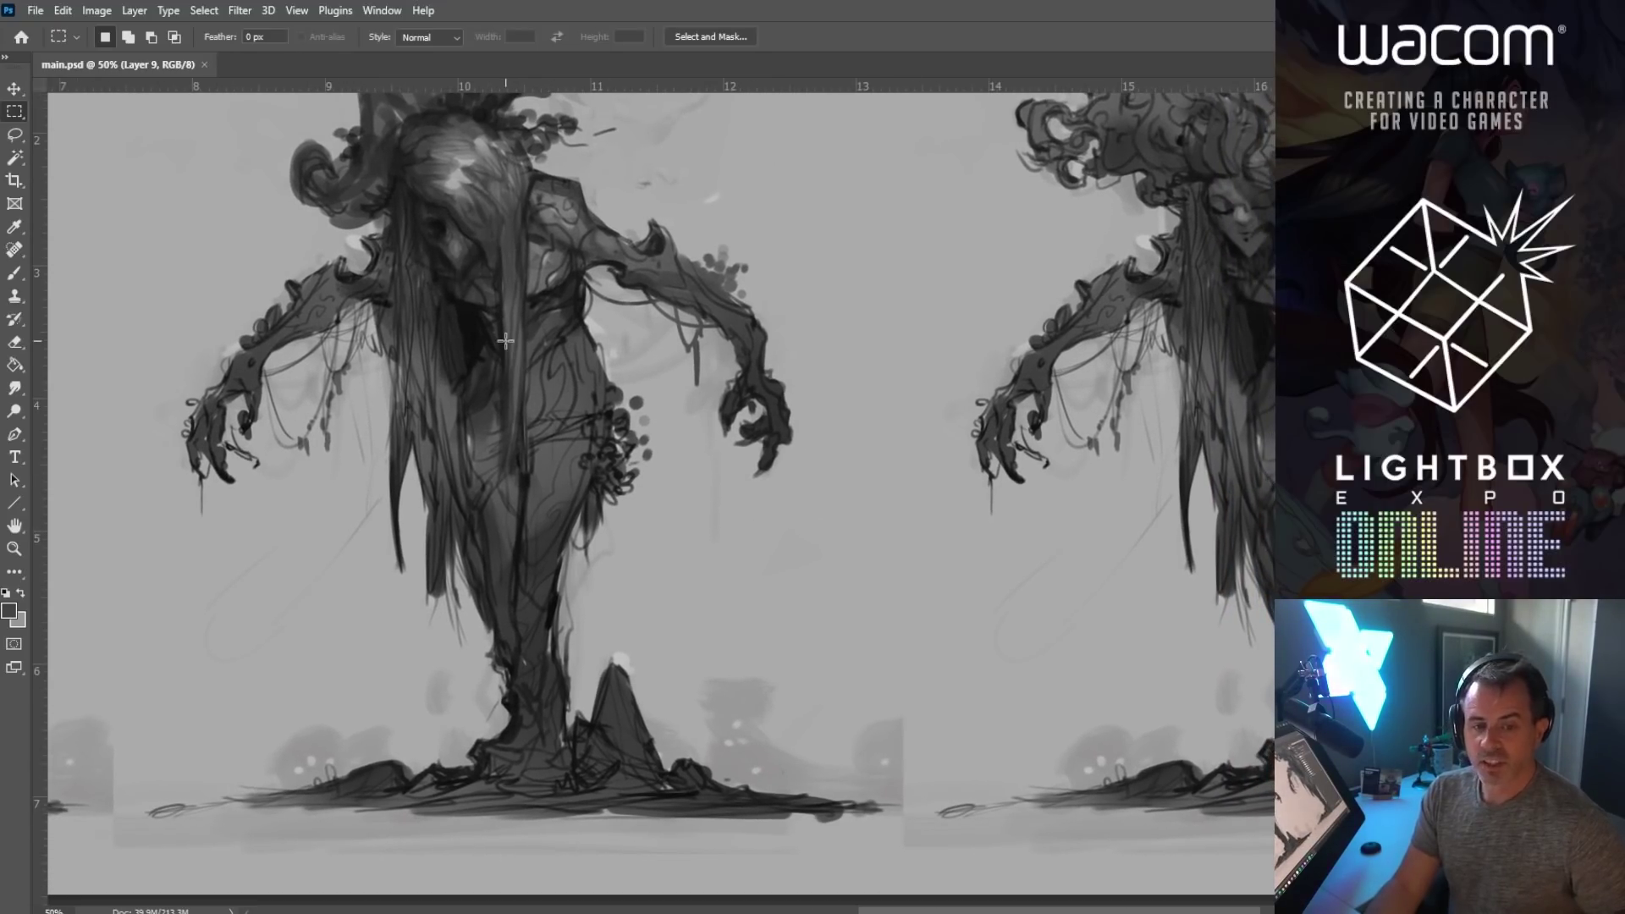
drag(494, 368, 491, 384)
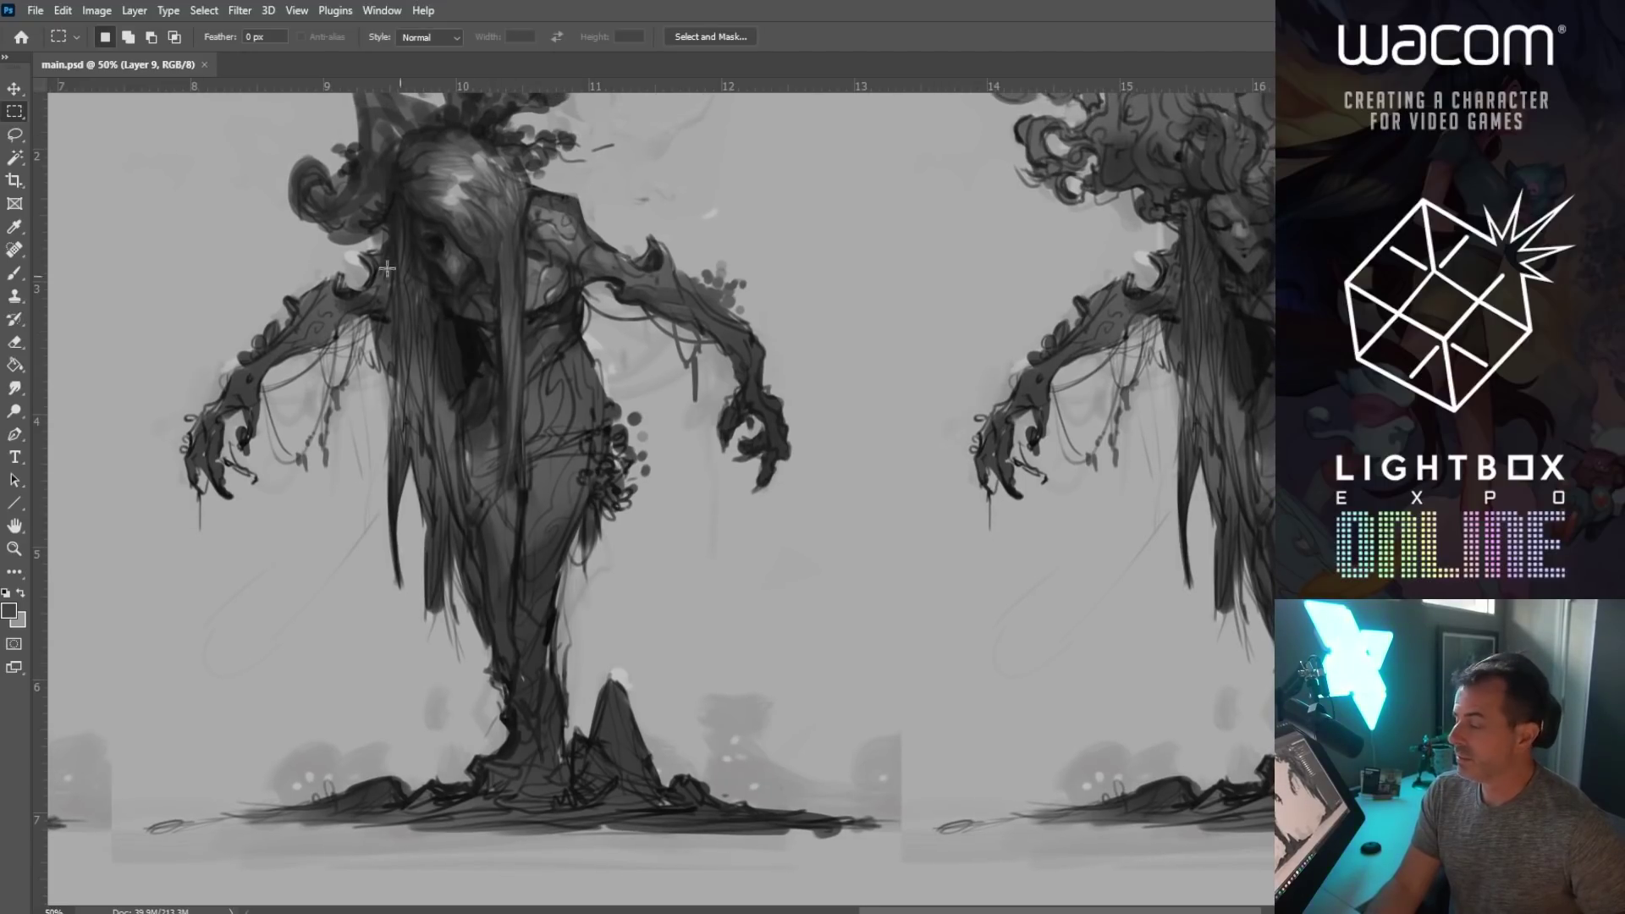
click(14, 272)
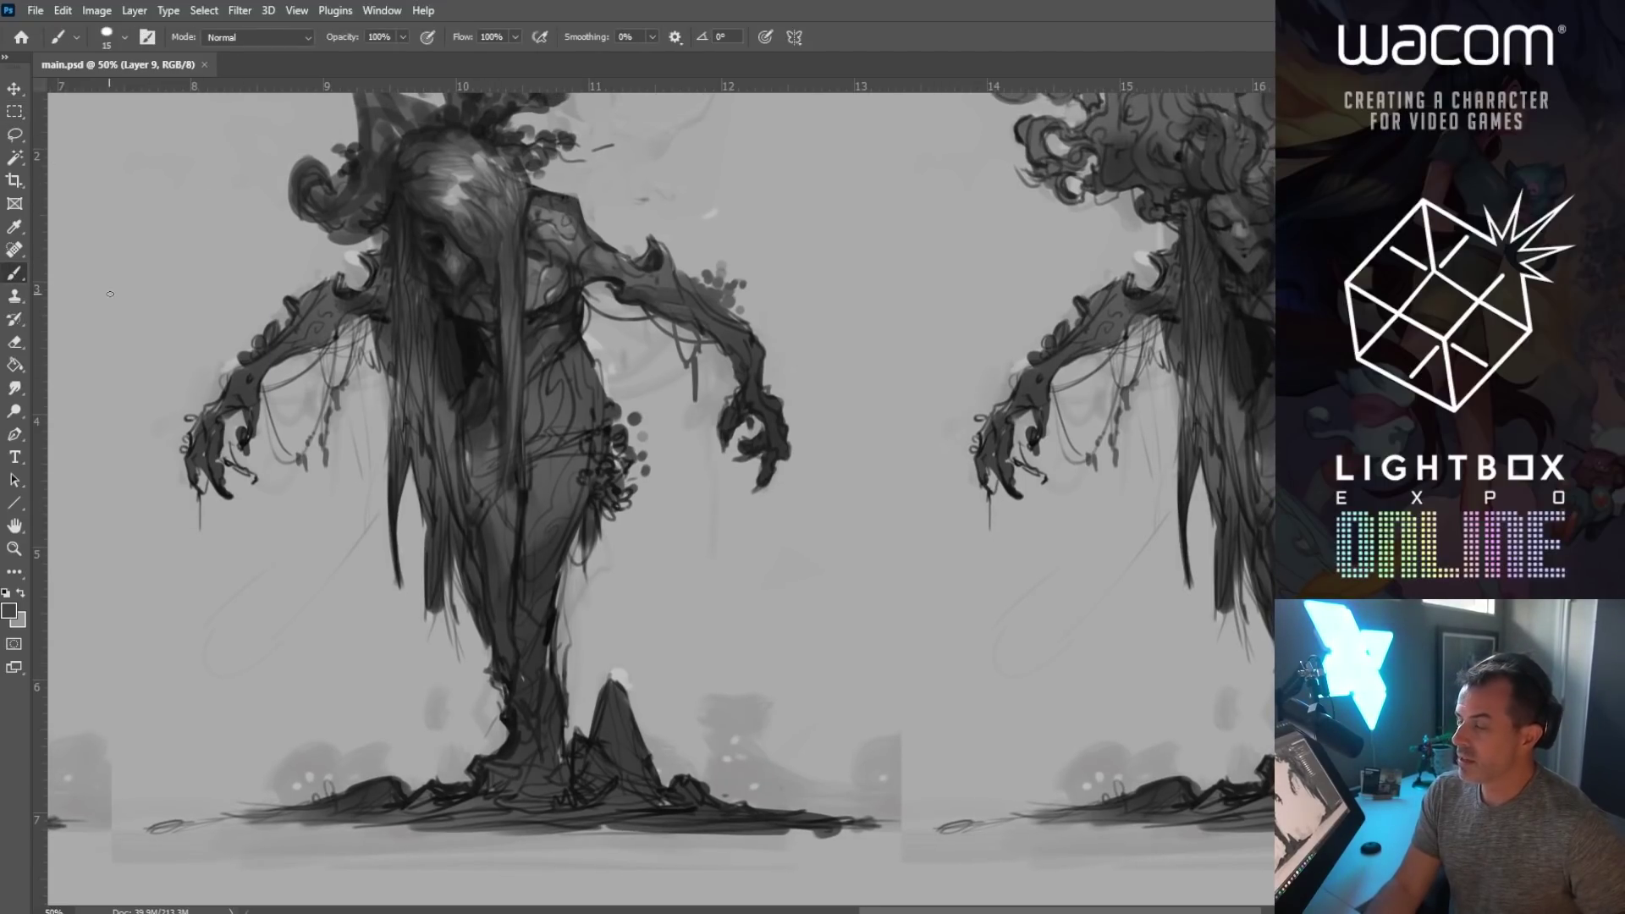
drag(355, 324, 372, 369)
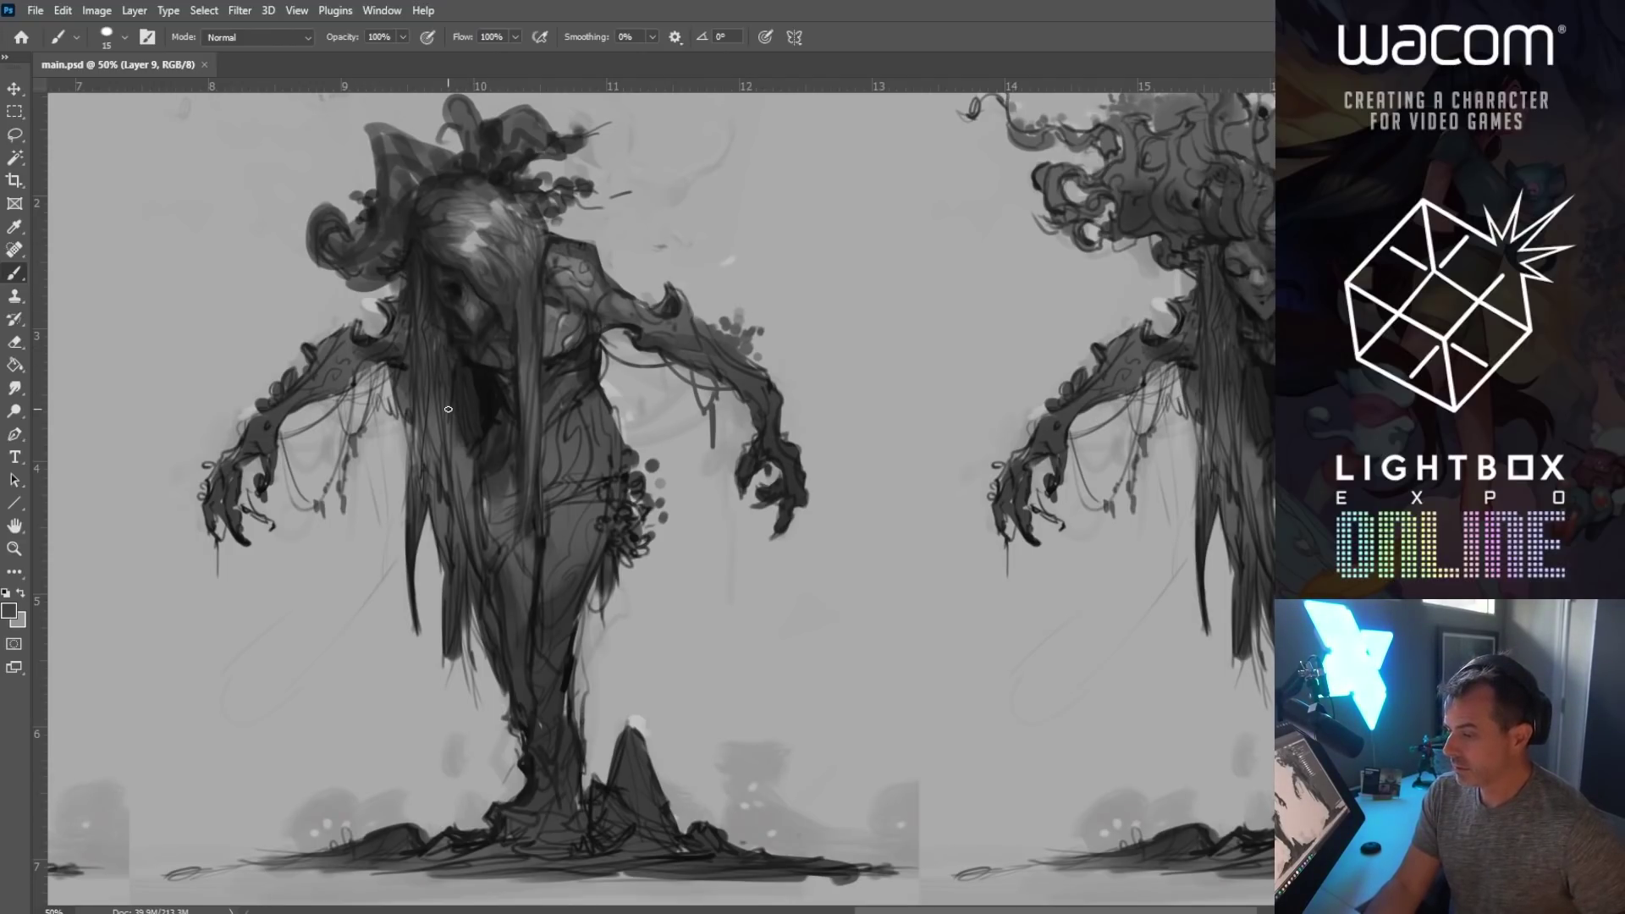
scroll(449, 409, down, 1)
scroll(449, 409, right, 1)
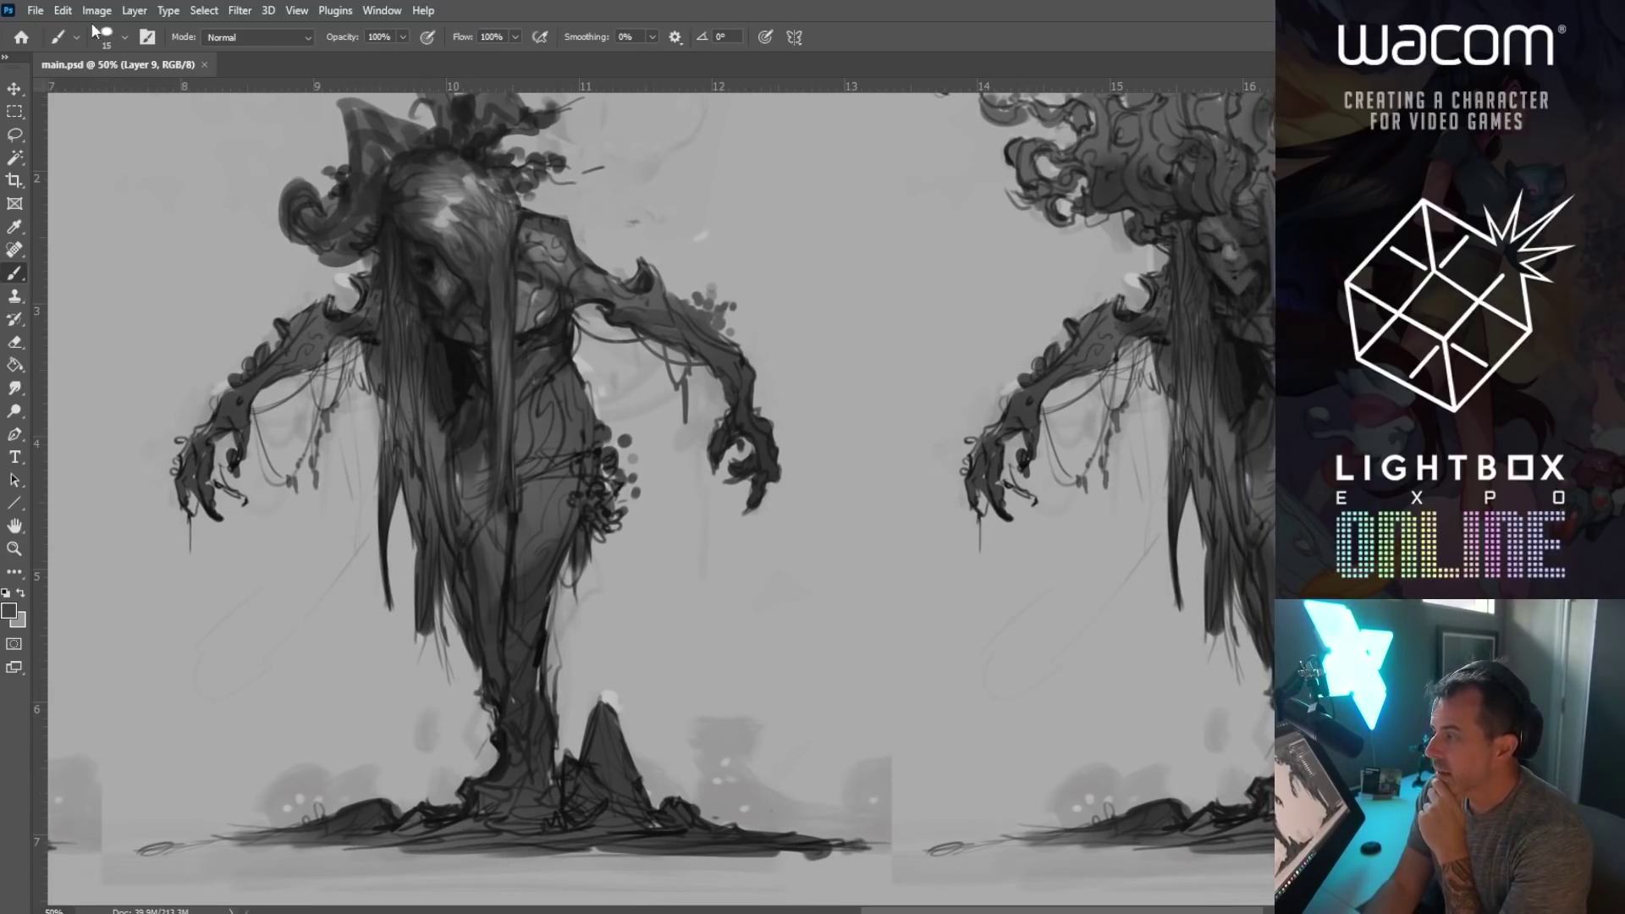
click(14, 112)
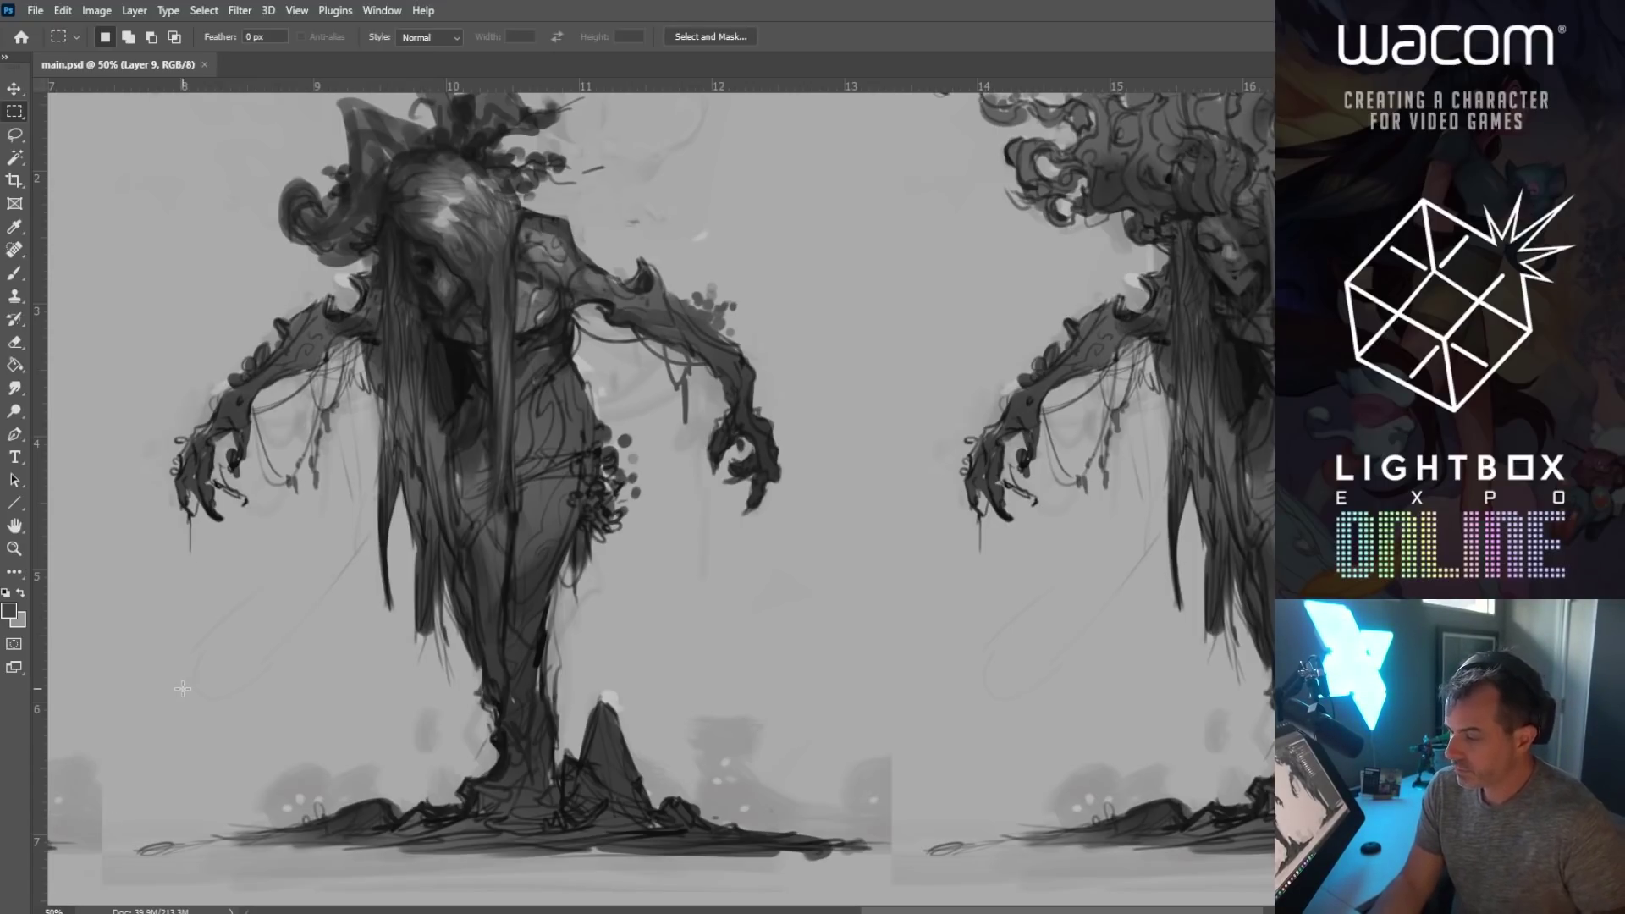
click(14, 548)
alt+click(339, 460)
scroll(585, 511, left, 2)
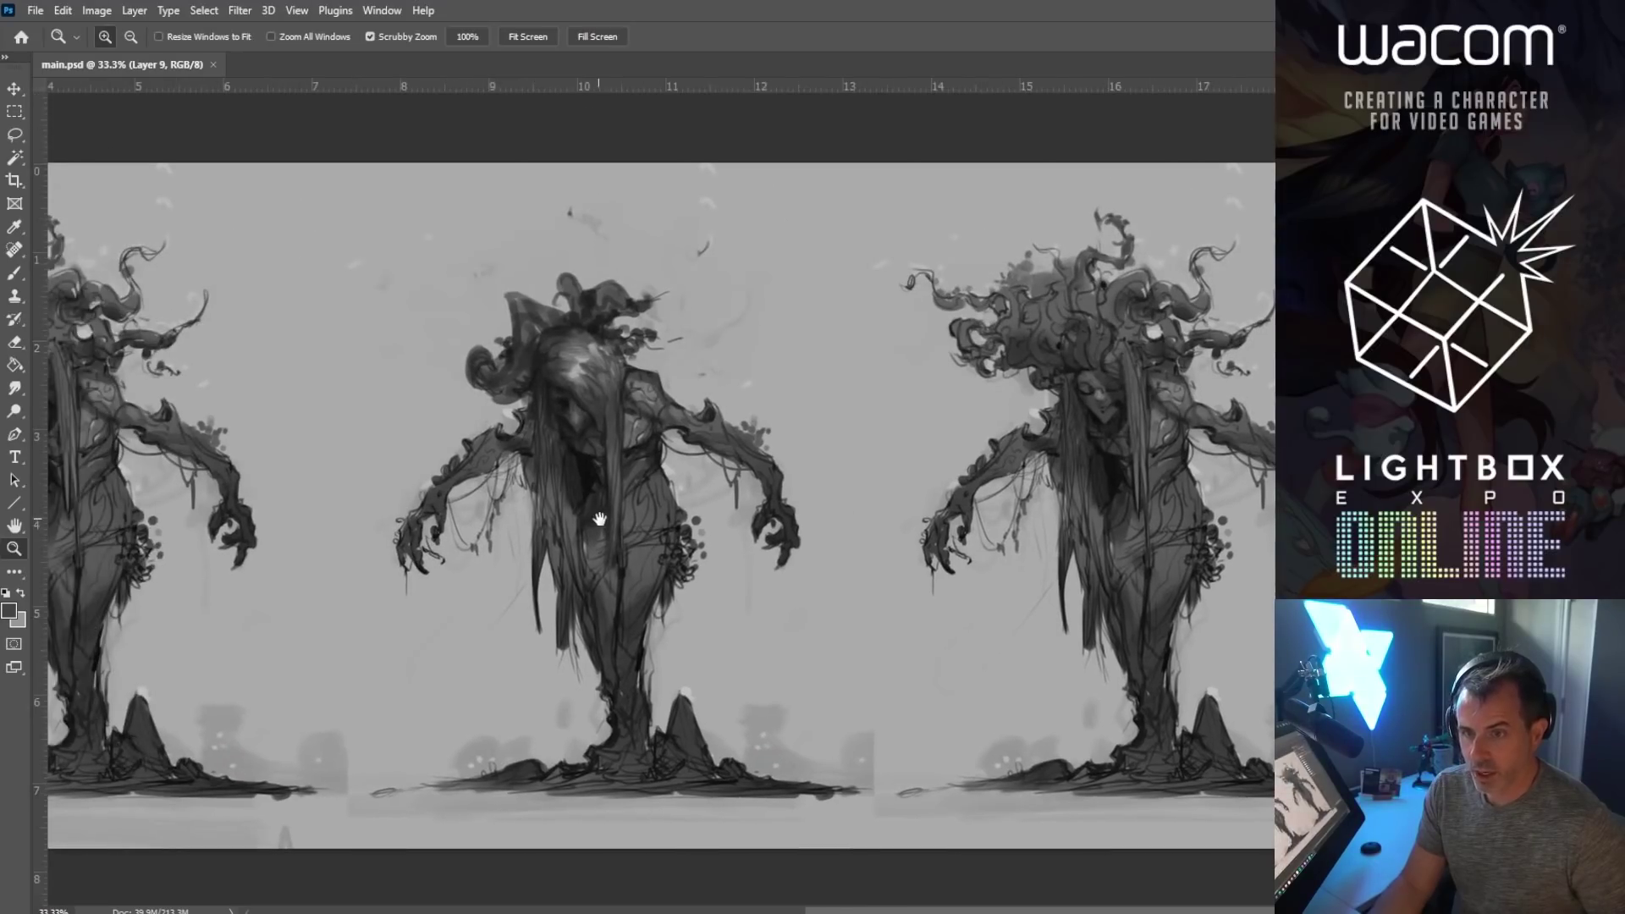
click(585, 510)
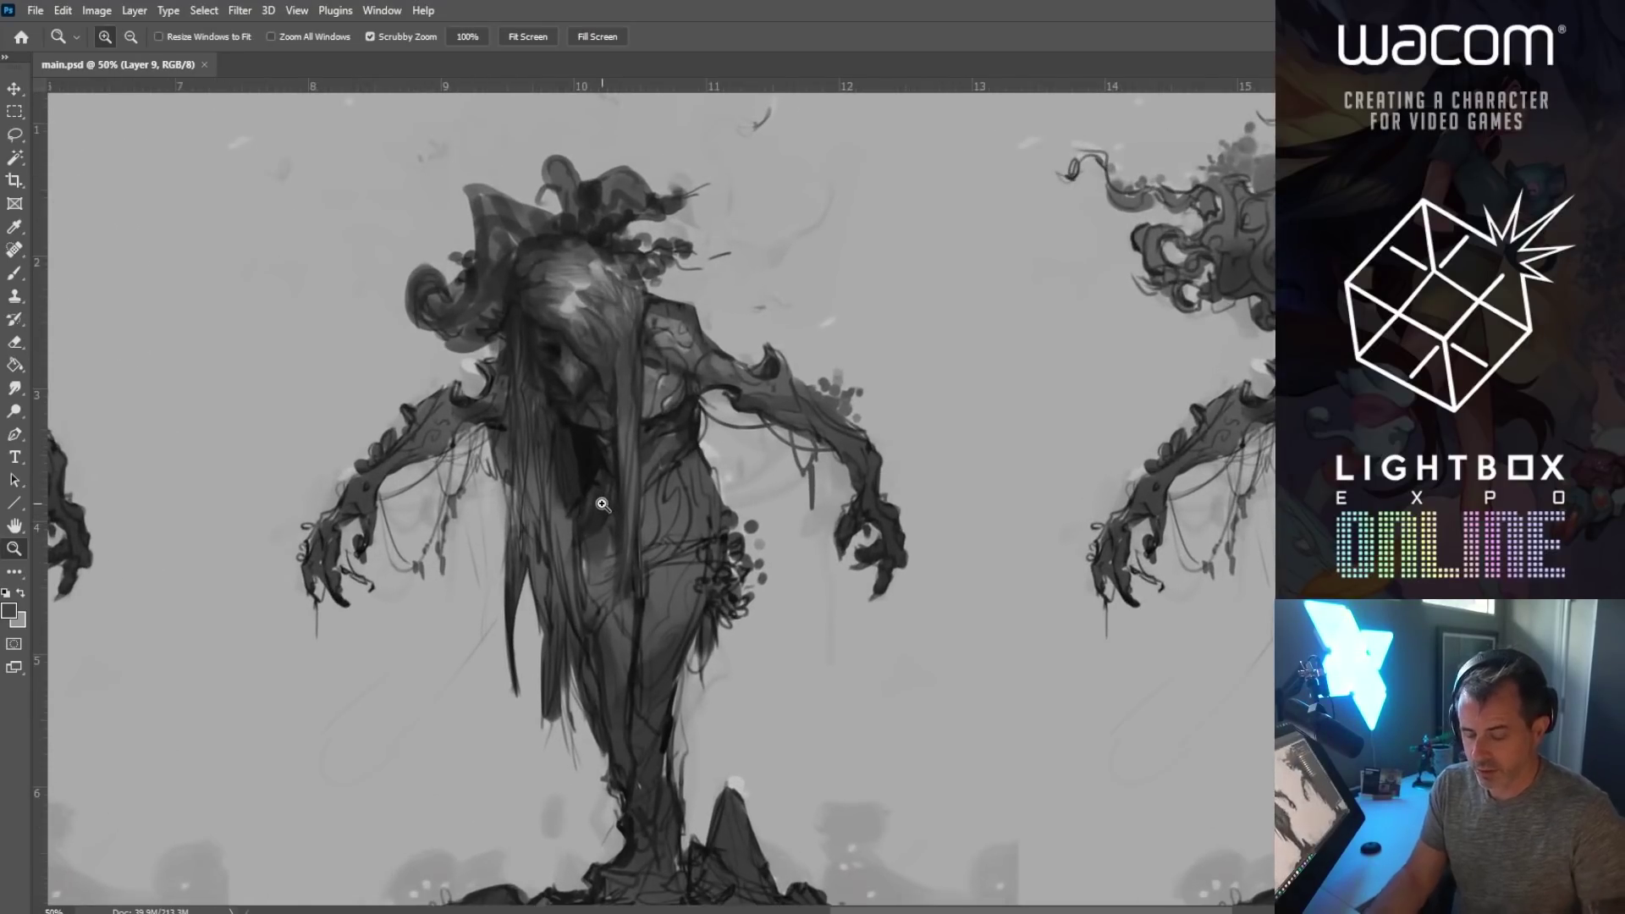
Step: Fill in the pointed horn of the middle figure's headdress with an even dark grey using a 20 px brush
click(16, 273)
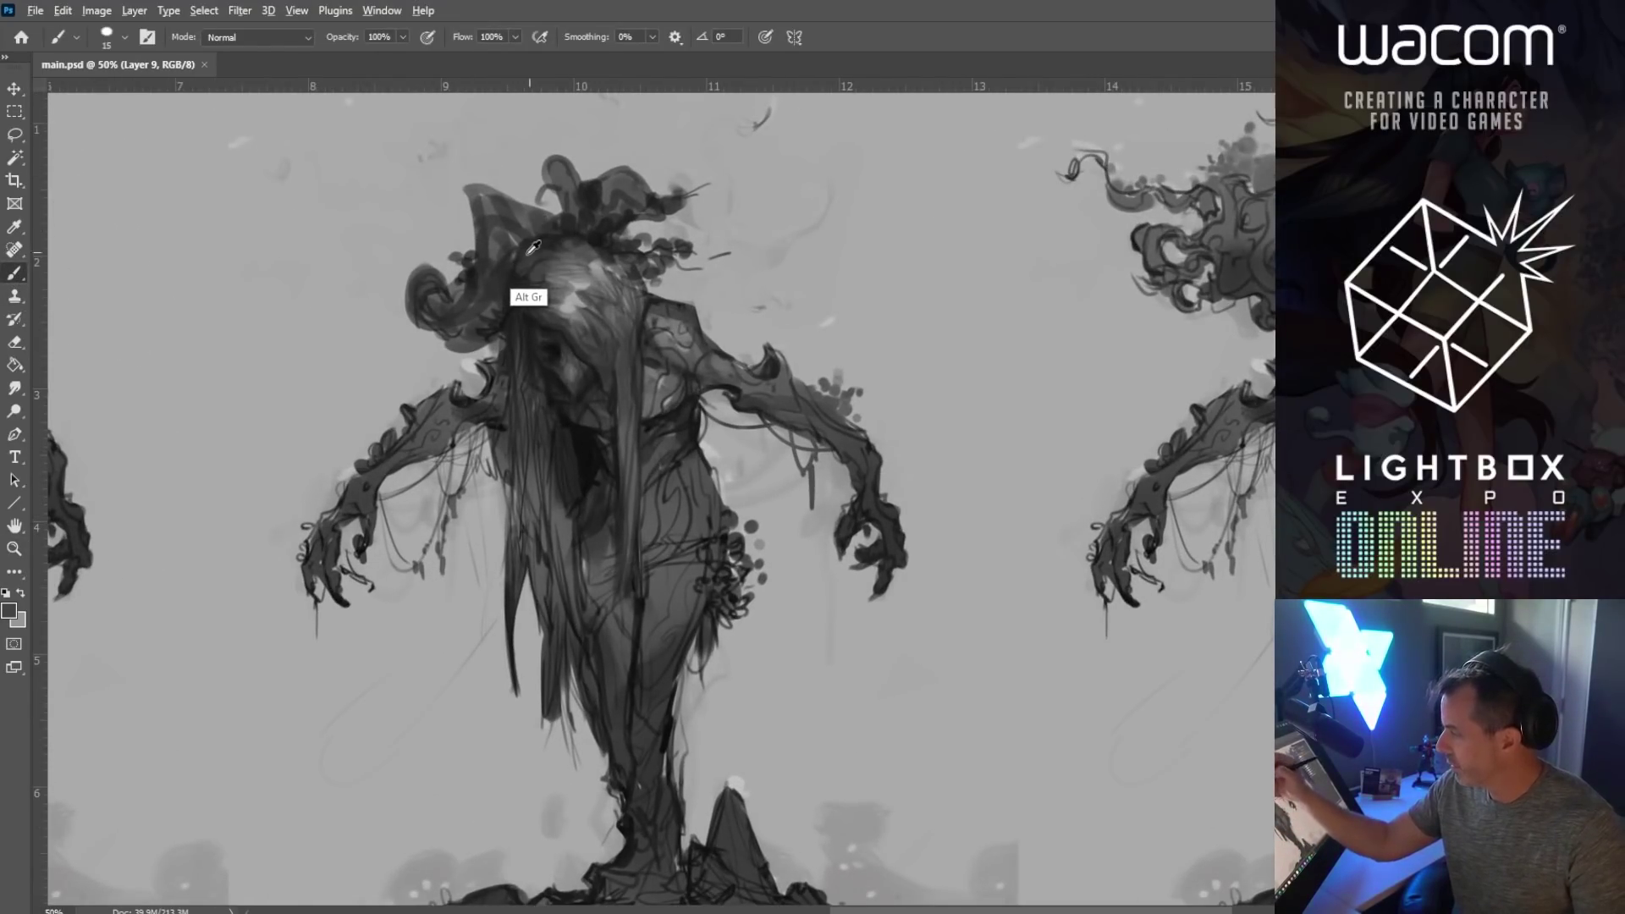
key(bracketright)
key(bracketright)
key(bracketright)
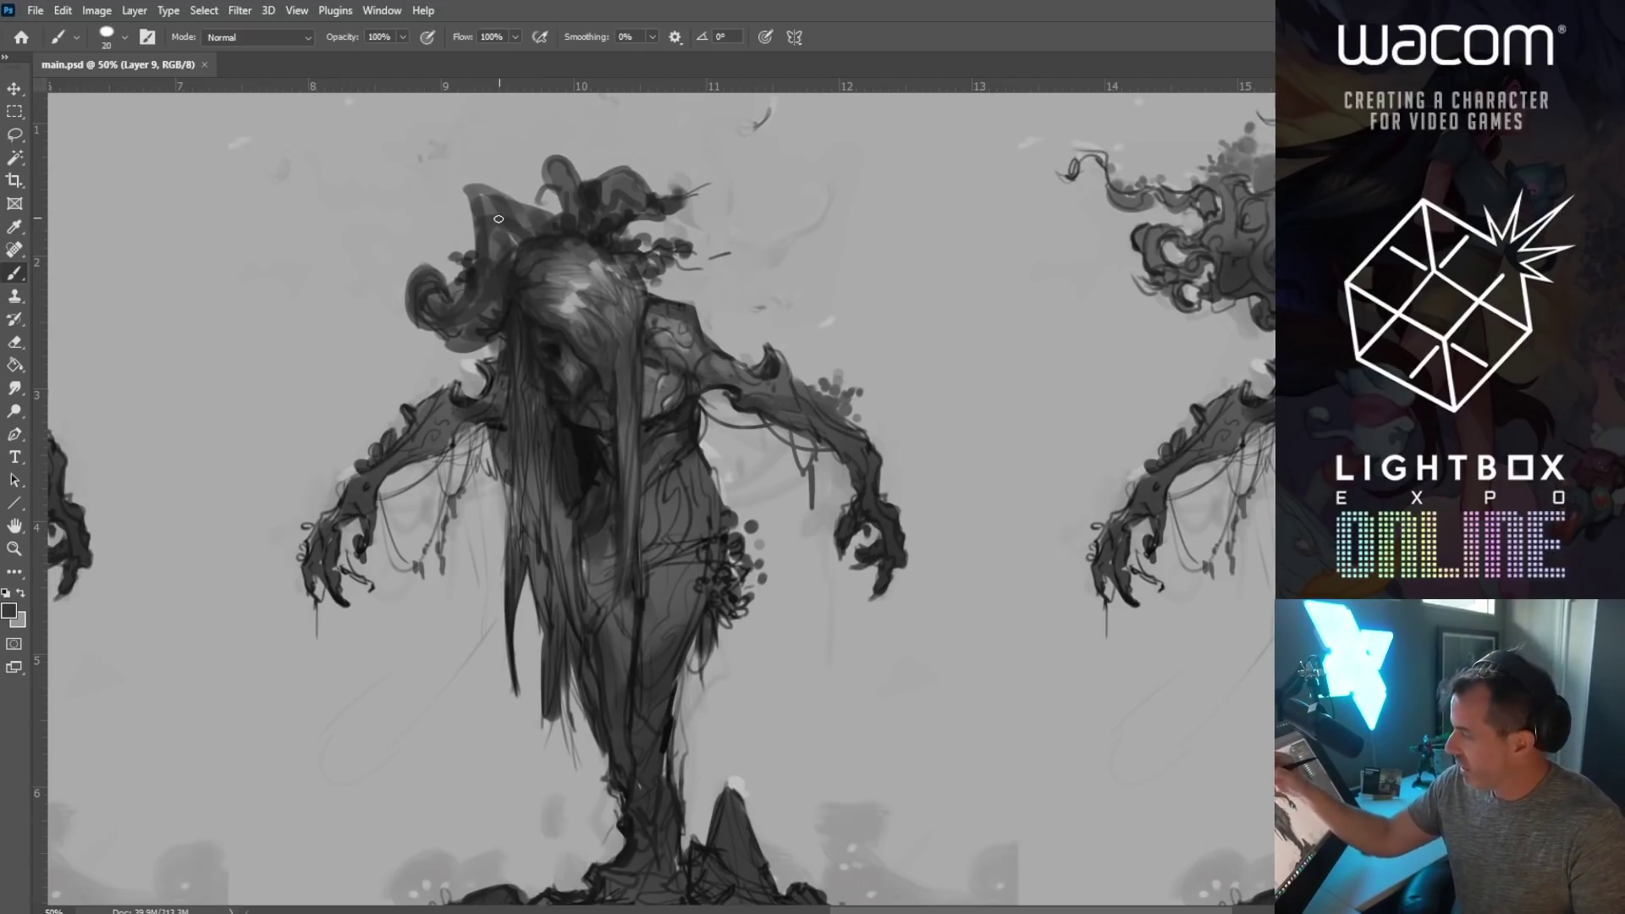
mouse_move(482, 215)
mouse_down()
mouse_move(535, 250)
mouse_move(512, 220)
mouse_move(542, 231)
mouse_move(488, 197)
mouse_move(532, 210)
mouse_move(490, 174)
mouse_move(482, 258)
mouse_move(513, 245)
mouse_move(498, 248)
mouse_up()
key(bracketleft)
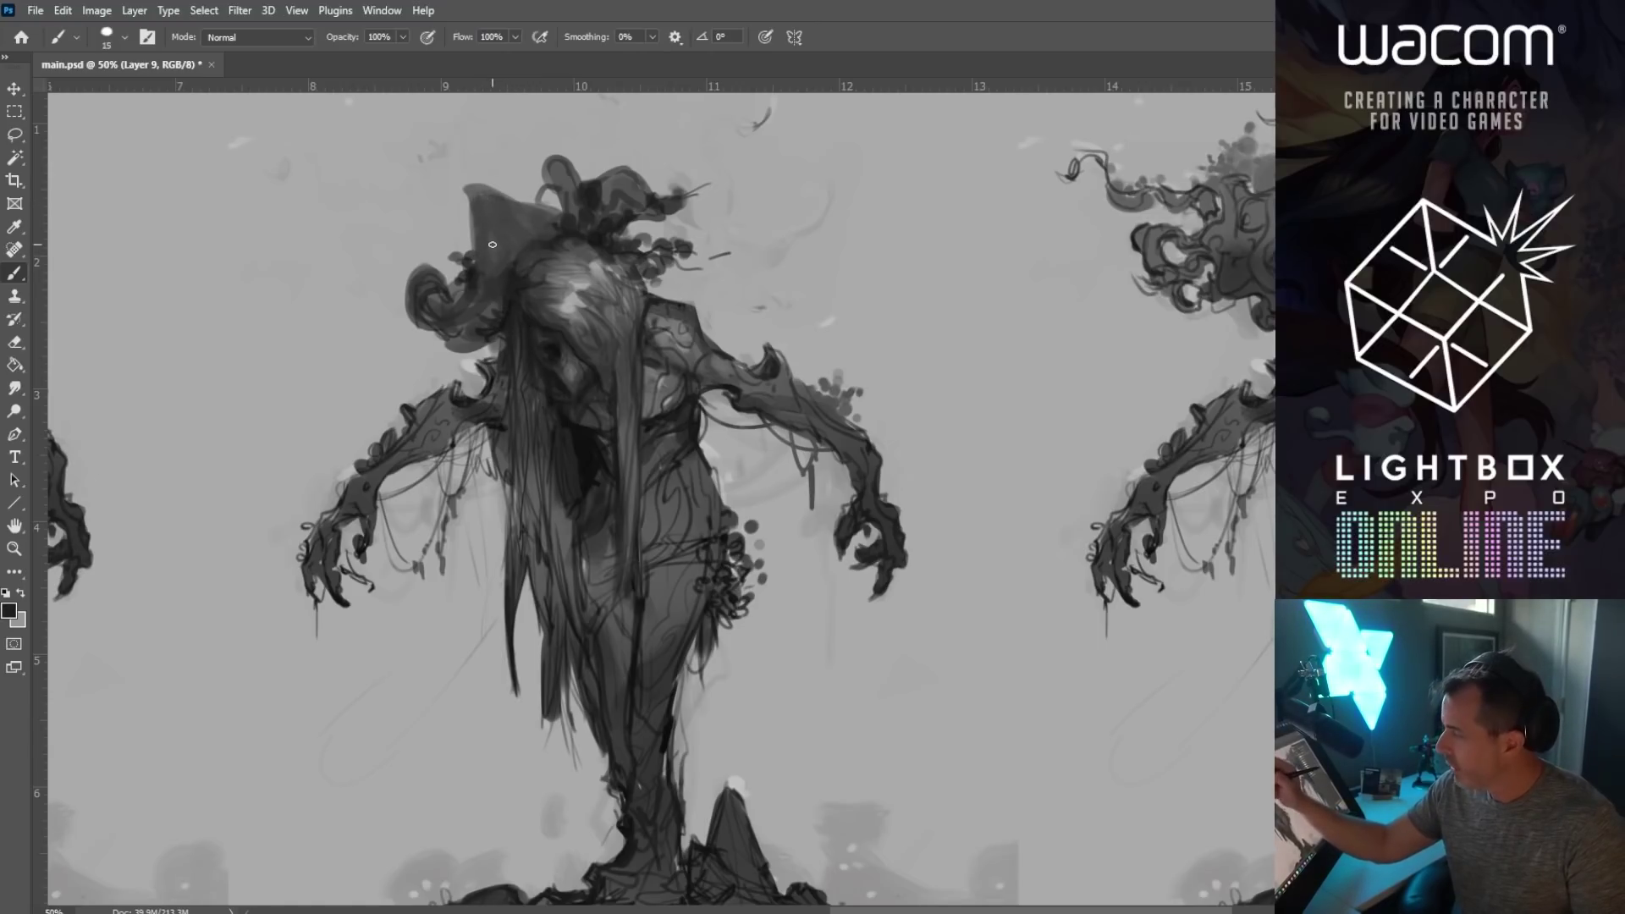
Step: Darken the contours and lower folds of the headdress's pointed horn with a finer brush of about 9 px
key(bracketright)
key(bracketright)
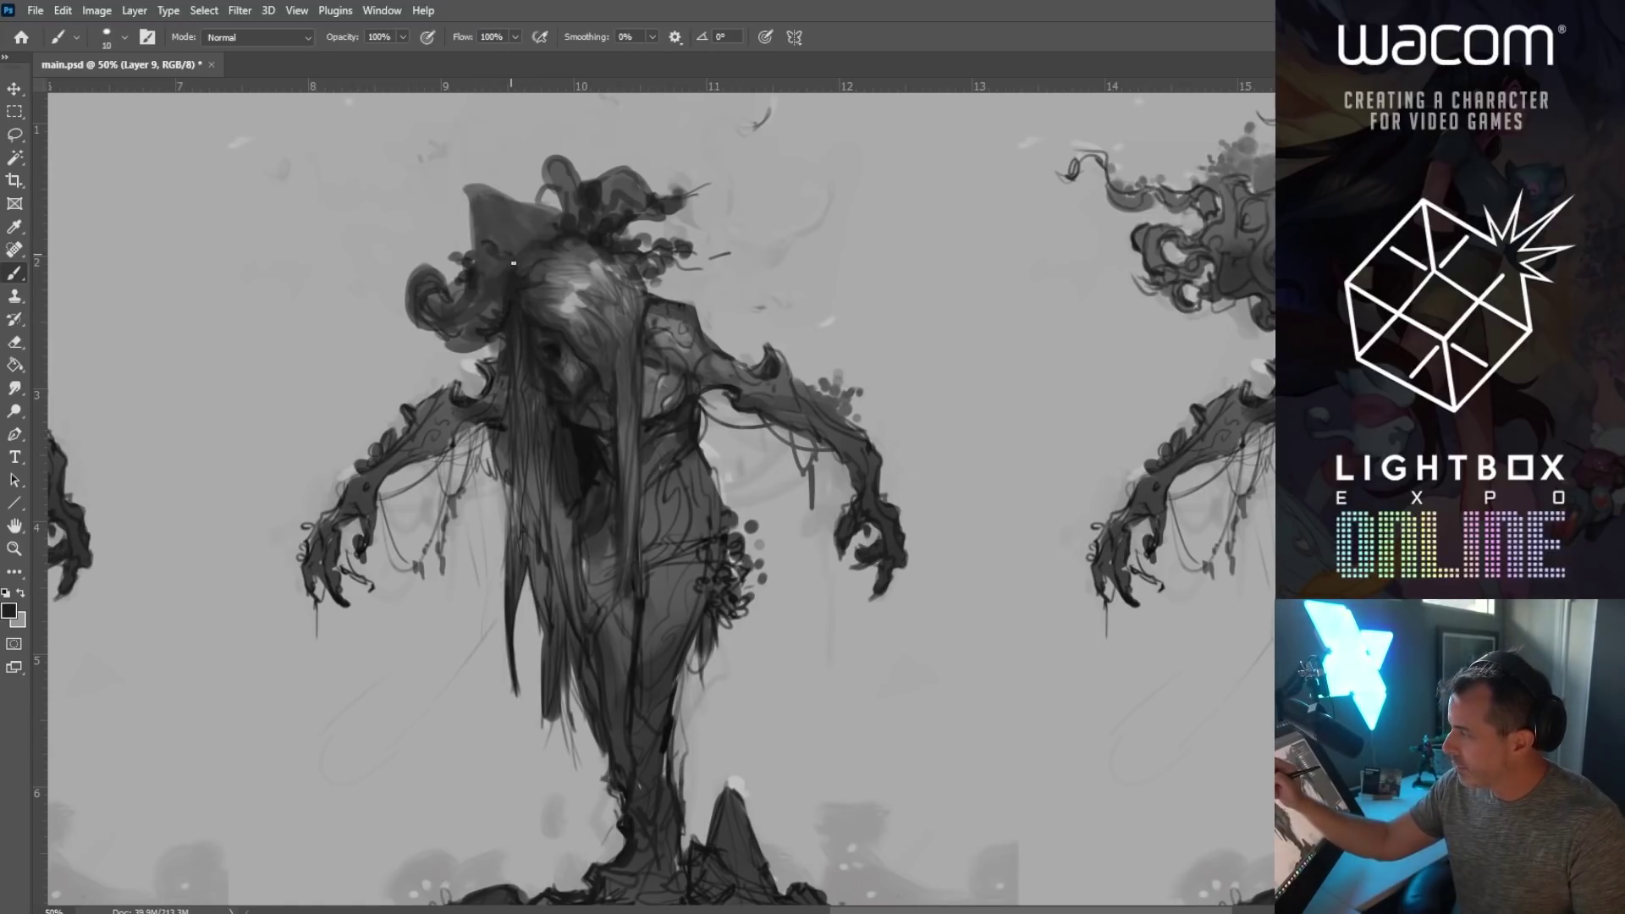
key(bracketleft)
key(bracketleft)
key(bracketleft)
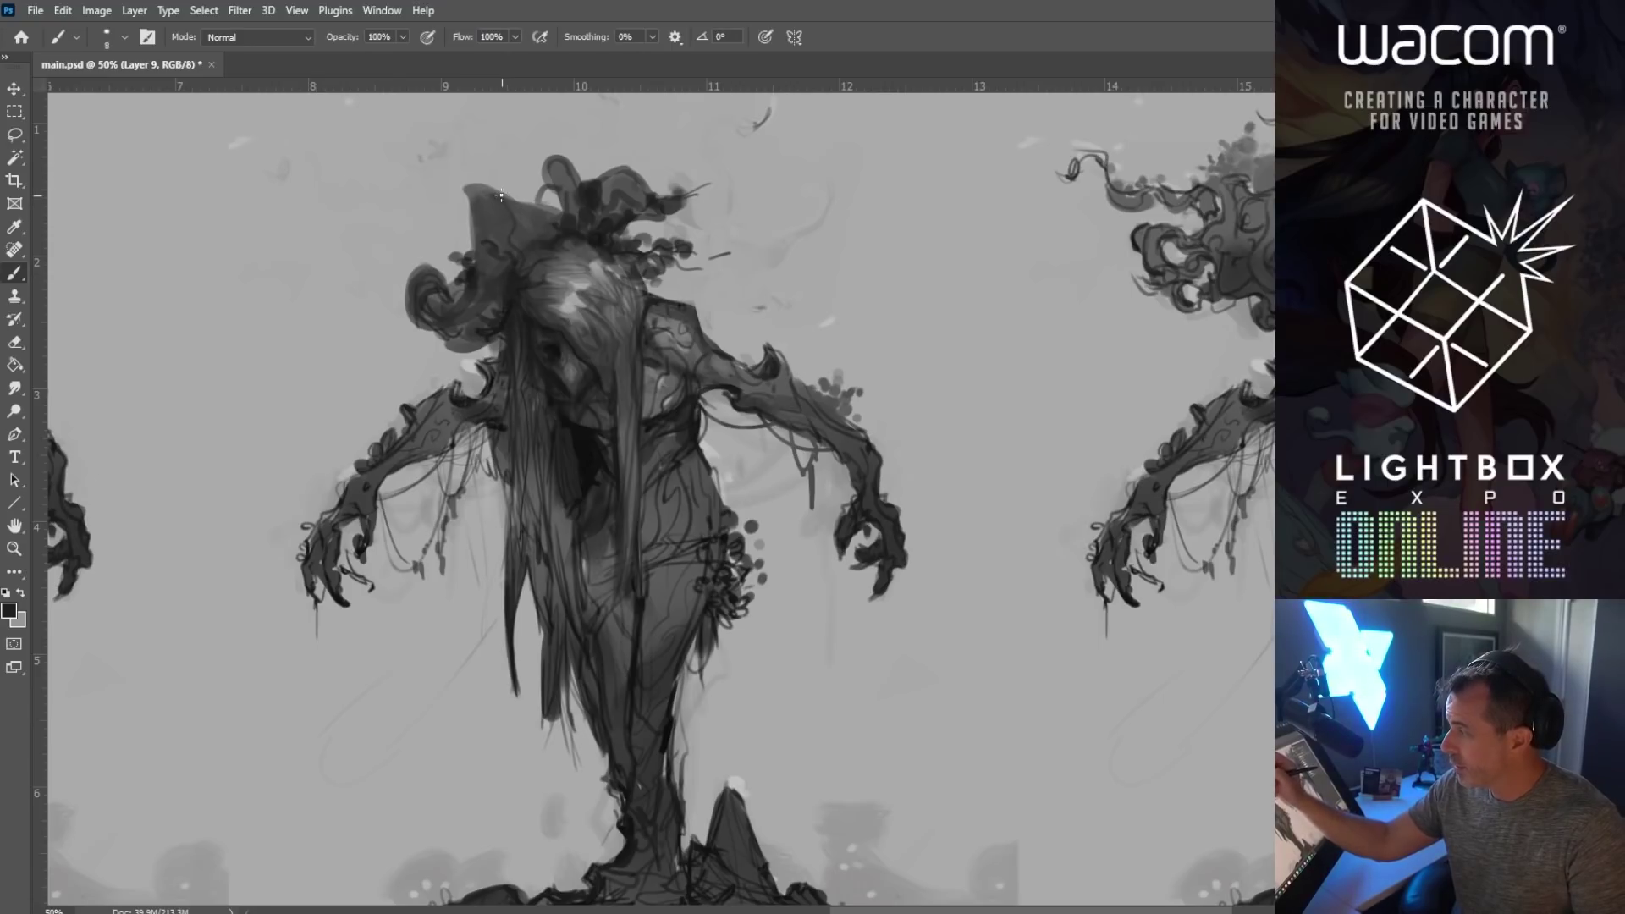
key(bracketright)
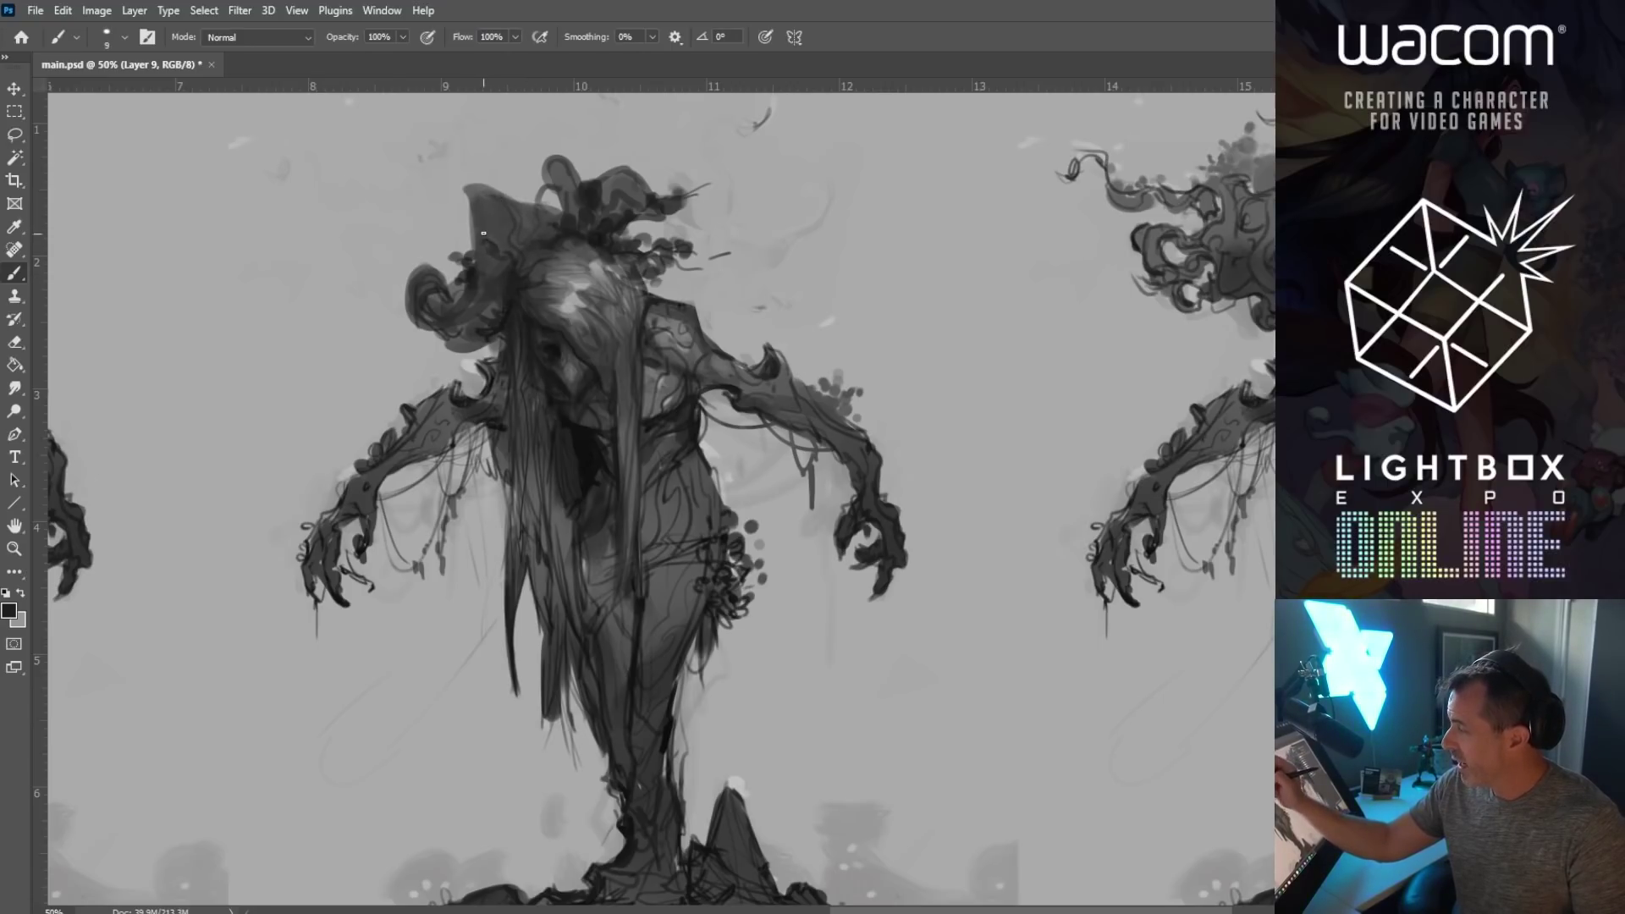
mouse_move(468, 193)
mouse_down()
mouse_move(535, 205)
mouse_move(471, 189)
mouse_move(480, 255)
mouse_up()
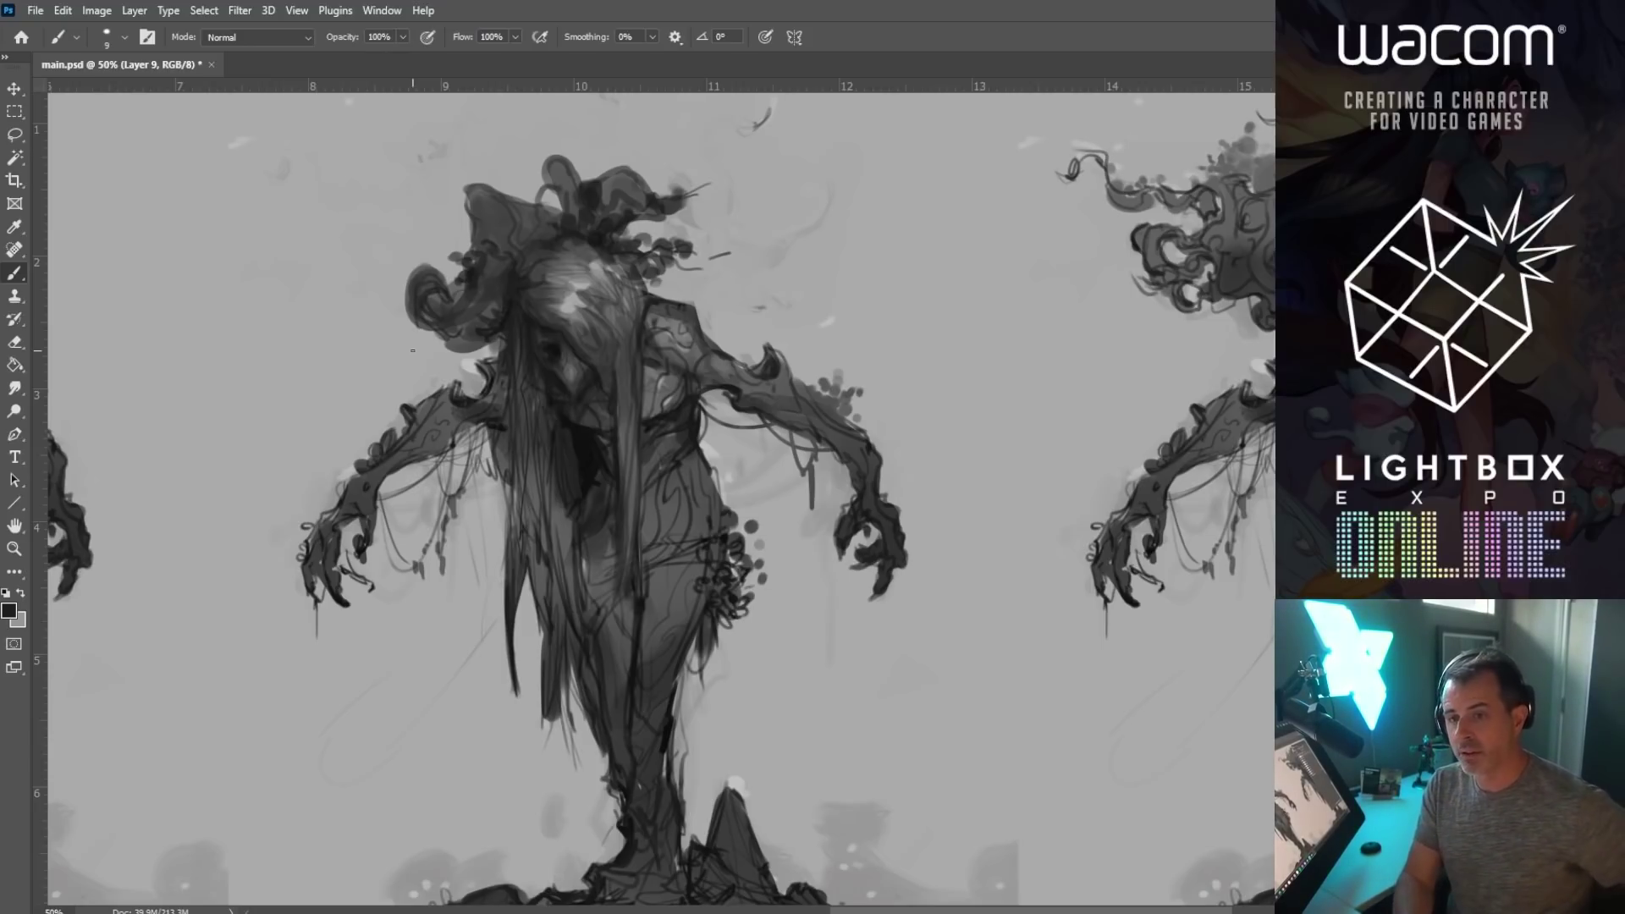
Step: Sample grey tones from the crown and hair and paint lighter strokes down the long lock falling over the chest
drag(682, 359, 615, 315)
drag(641, 427, 502, 407)
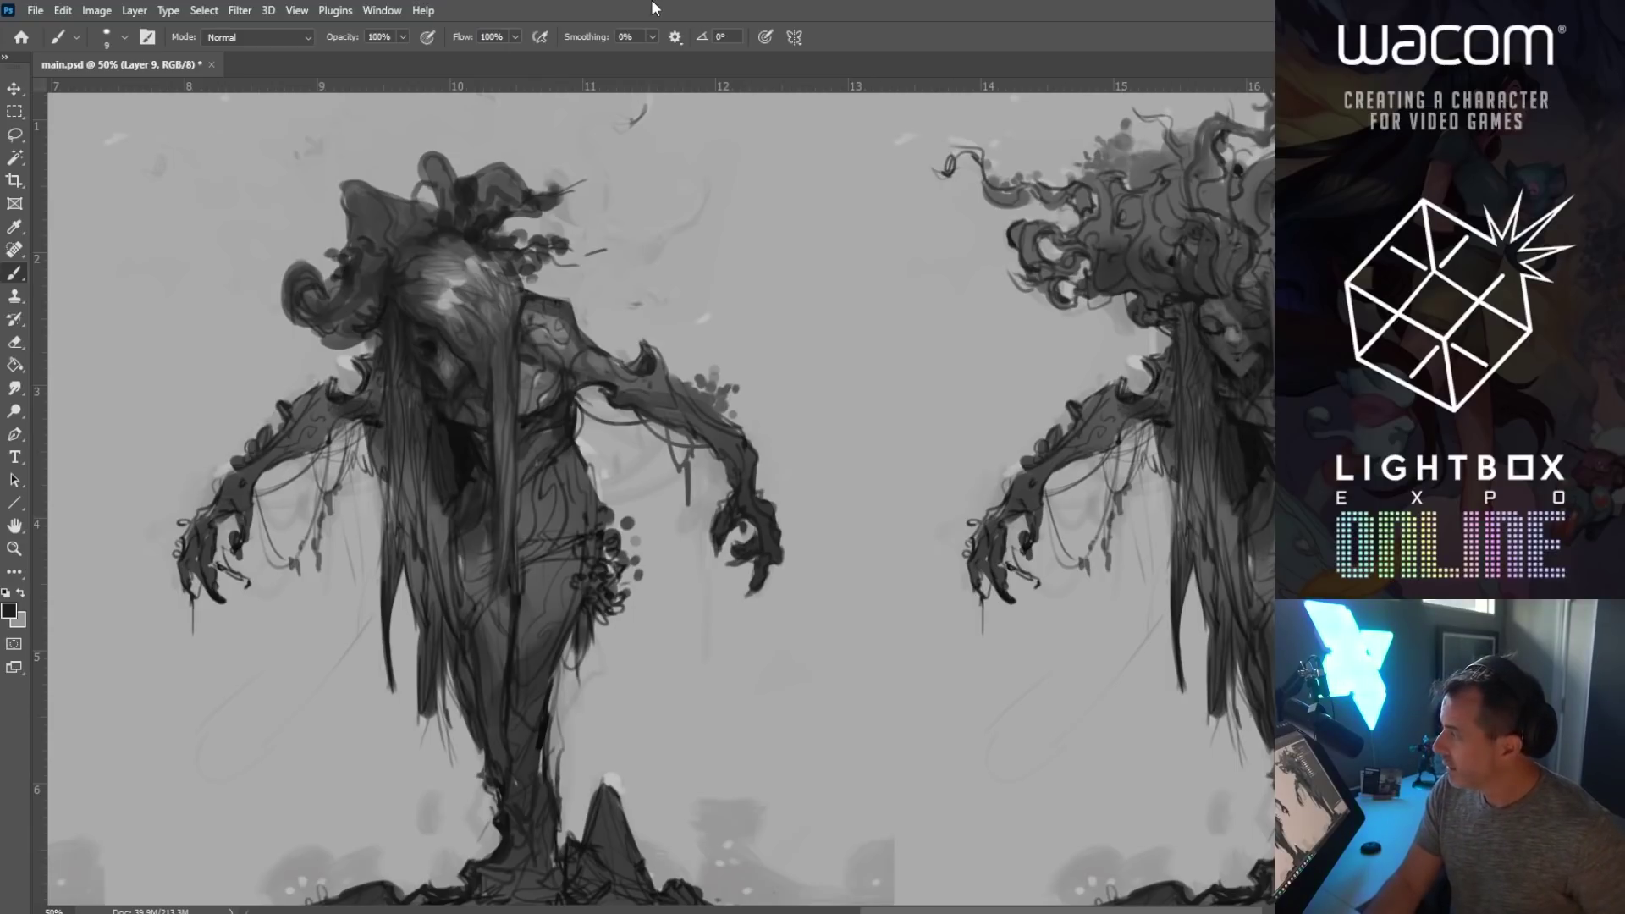
drag(369, 231, 373, 265)
drag(300, 383, 320, 374)
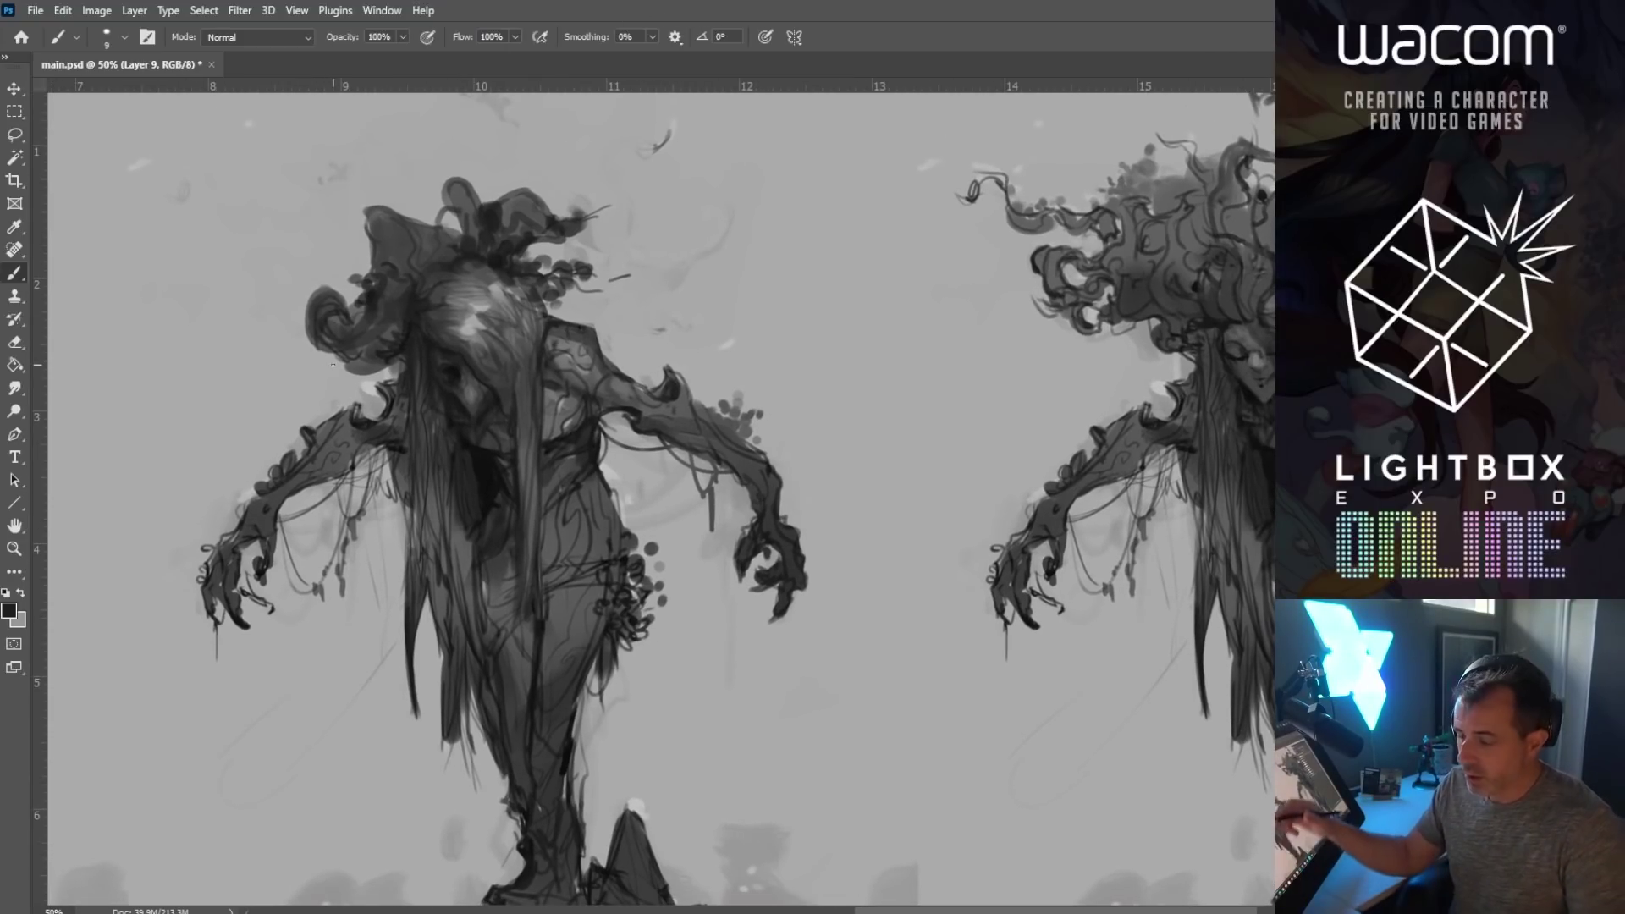
alt+click(476, 315)
key(bracketright)
drag(523, 405, 526, 471)
alt+click(513, 402)
key(bracketright)
drag(525, 381, 527, 546)
Step: Paint near-black strands and gaps into the long hair mass beside the torso, down to its tips, with a 10 px brush
key(bracketleft)
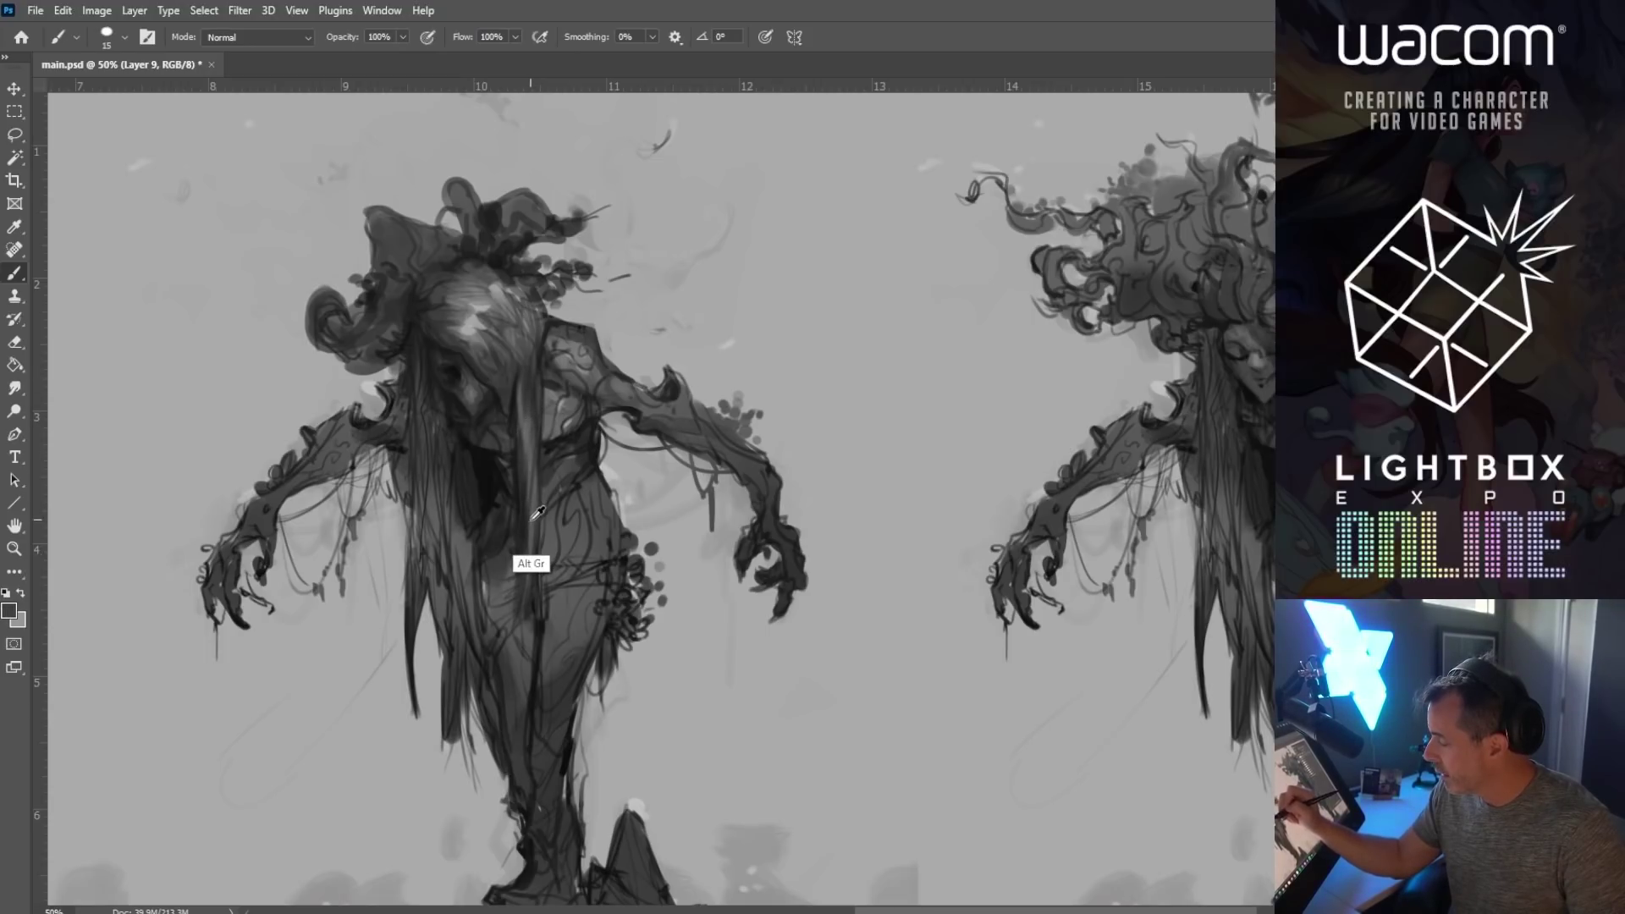
key(bracketleft)
key(bracketleft)
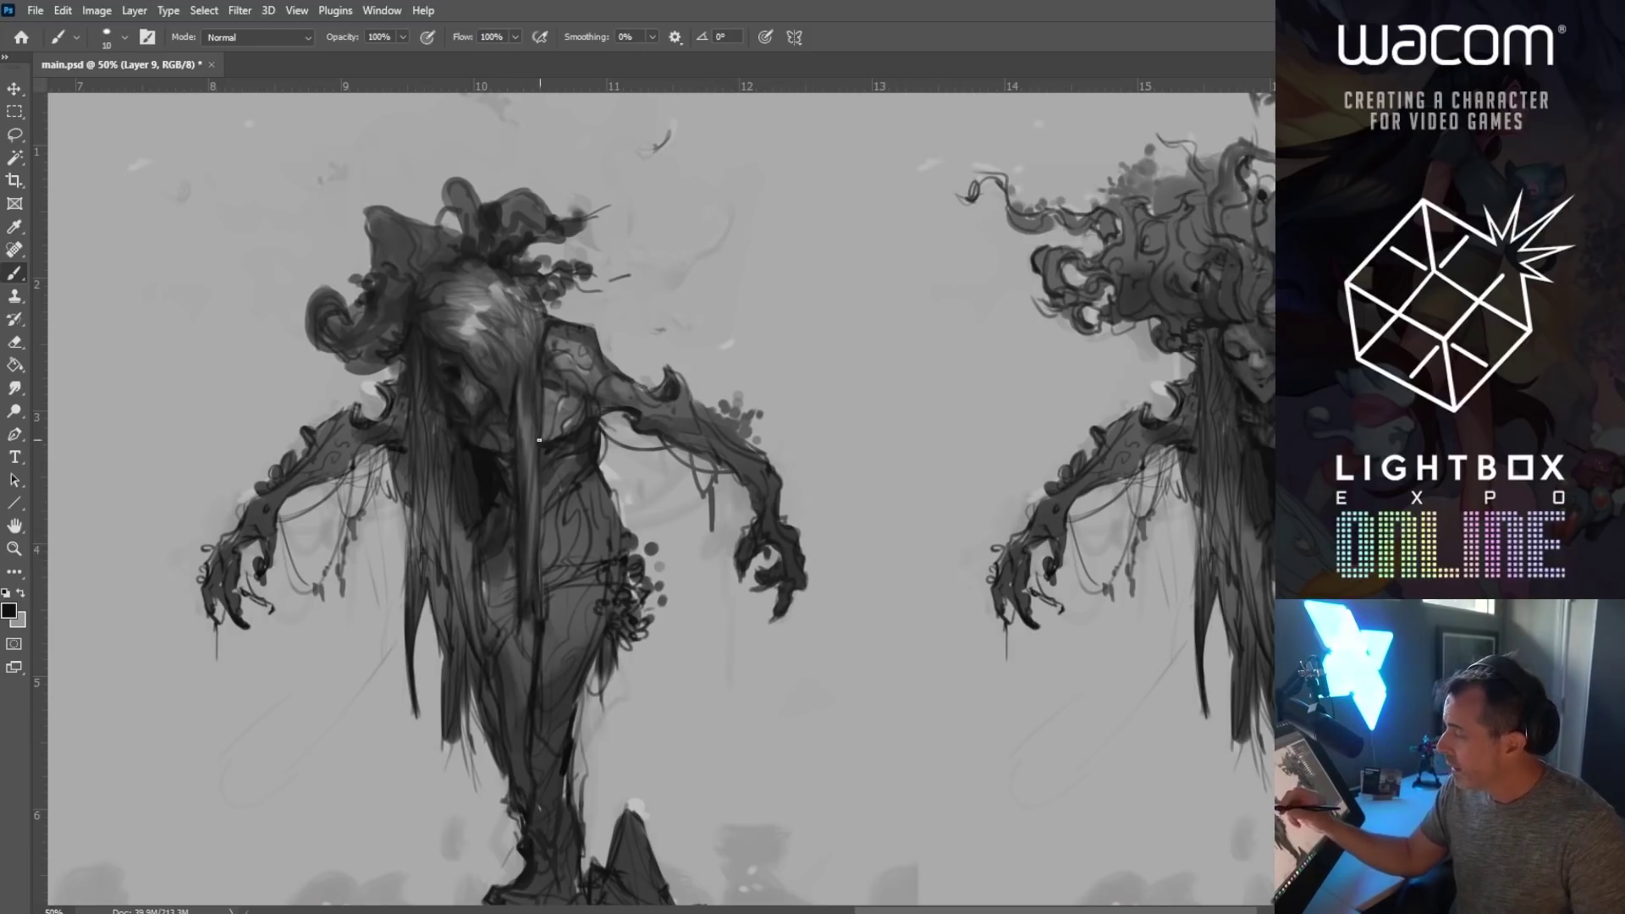
drag(440, 496, 463, 608)
key(bracketright)
mouse_move(462, 527)
mouse_down()
mouse_move(476, 622)
mouse_move(472, 606)
mouse_up()
drag(441, 575, 449, 661)
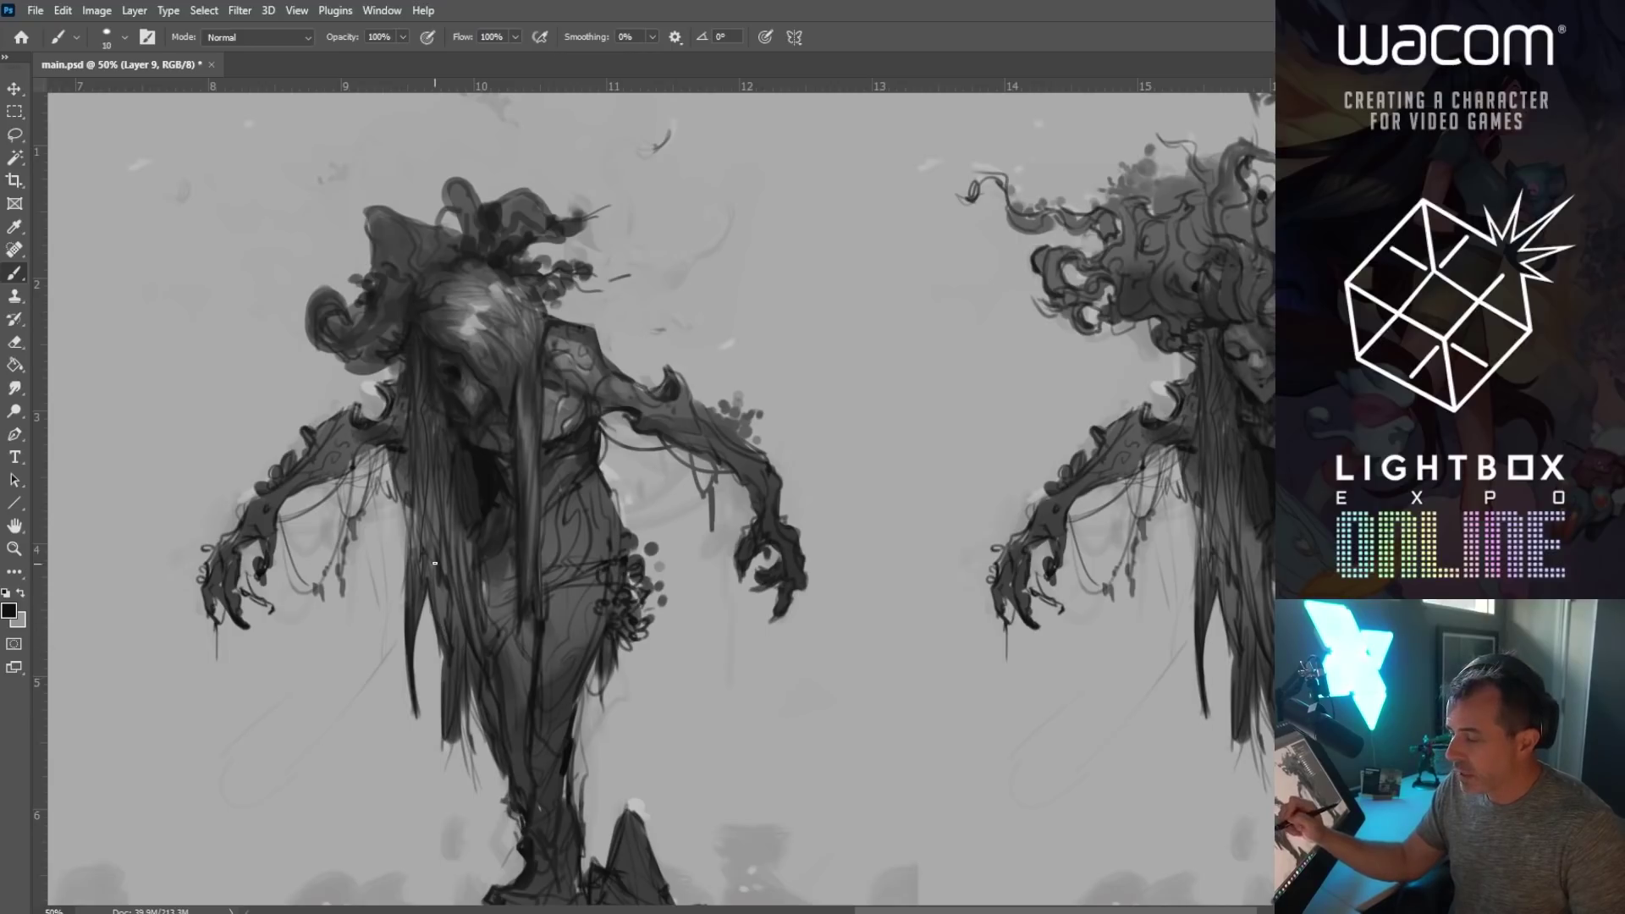
drag(435, 563, 445, 623)
key(bracketleft)
key(bracketleft)
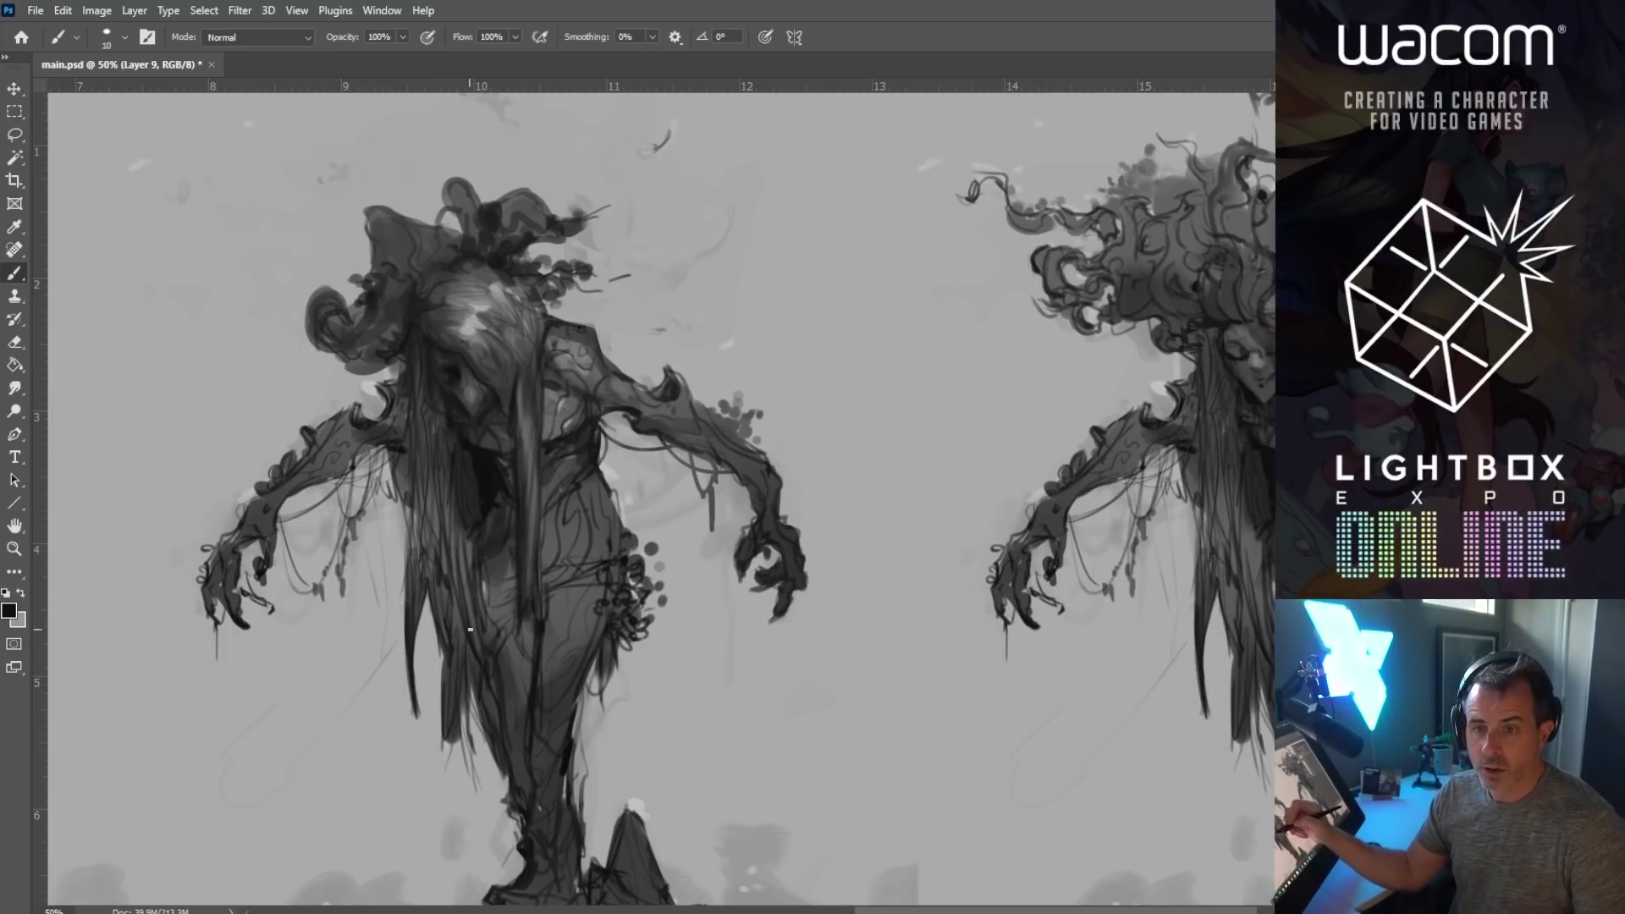
mouse_move(453, 657)
mouse_down()
mouse_move(446, 748)
mouse_move(470, 700)
mouse_move(470, 746)
mouse_move(479, 679)
mouse_move(489, 745)
mouse_up()
Step: Set the brush size to 25 px
key(bracketright)
key(bracketright)
key(bracketright)
key(bracketright)
key(bracketright)
key(bracketright)
key(bracketright)
key(bracketleft)
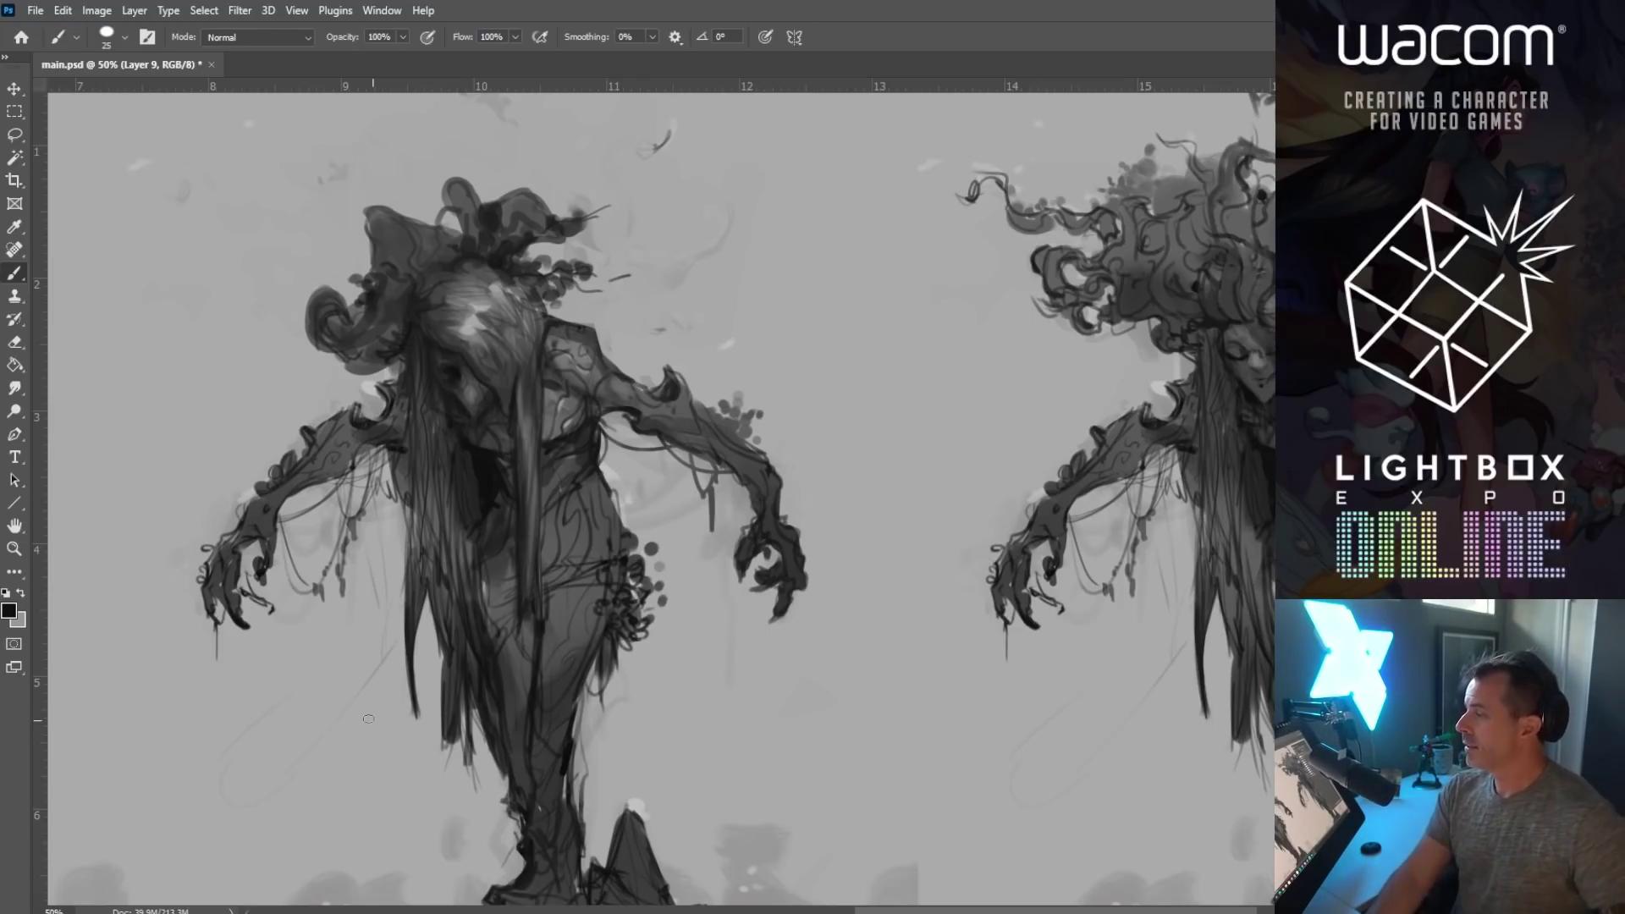
Step: Compare the silhouette of the repainted middle figure with the original curly-haired figure at 33.3% zoom
click(14, 111)
drag(375, 434, 341, 356)
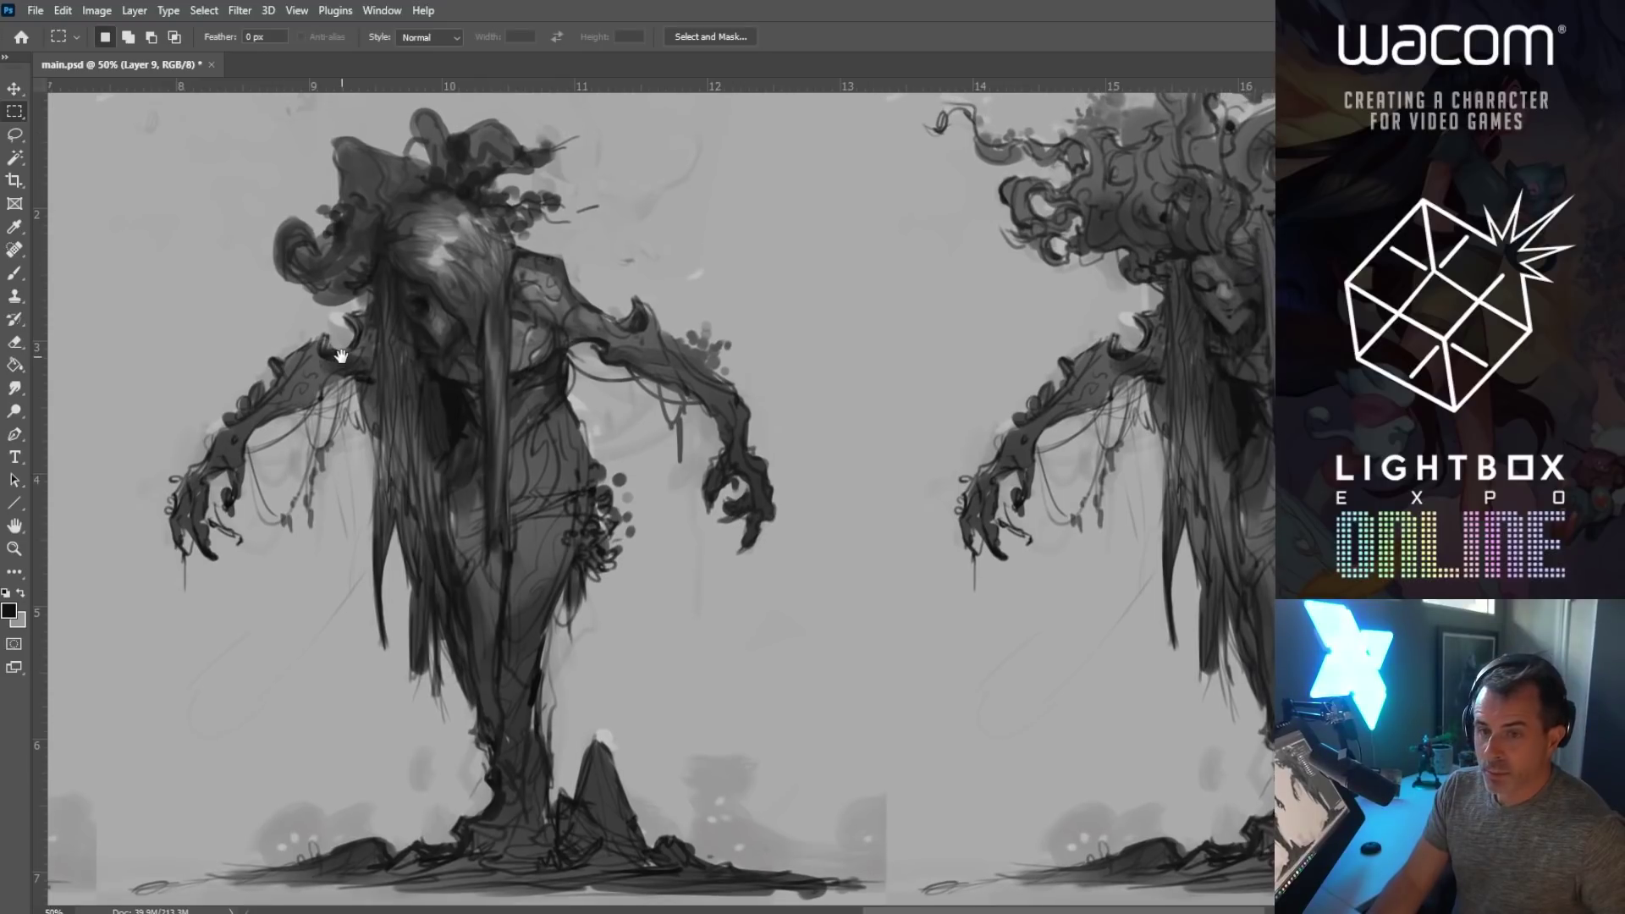
click(14, 548)
alt+click(236, 562)
alt+click(236, 562)
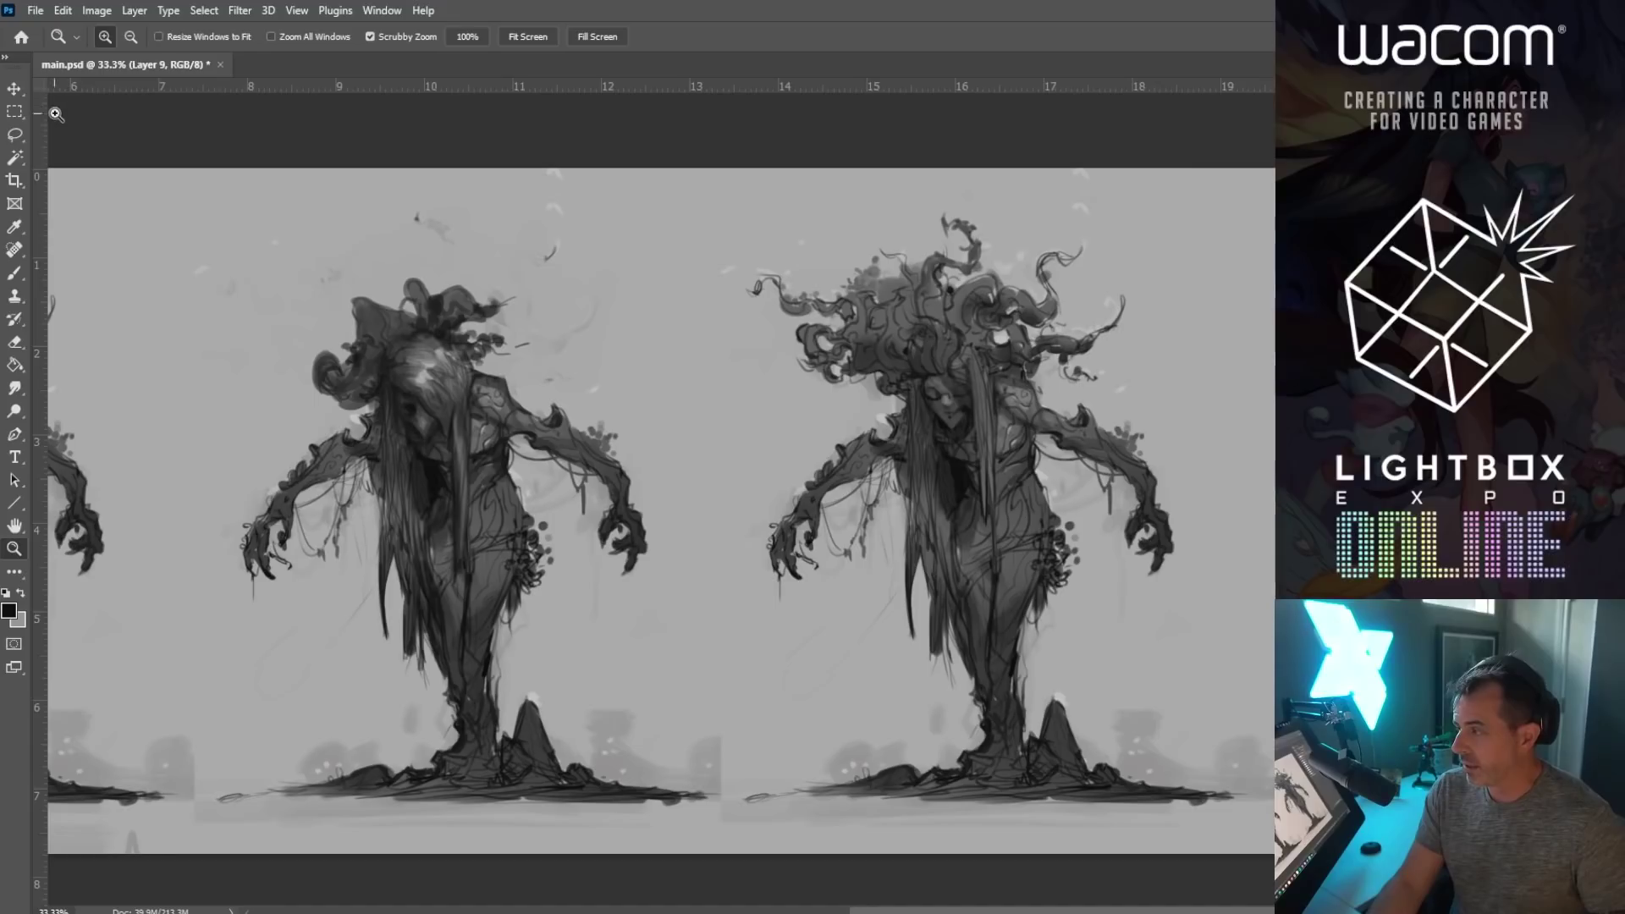
click(14, 111)
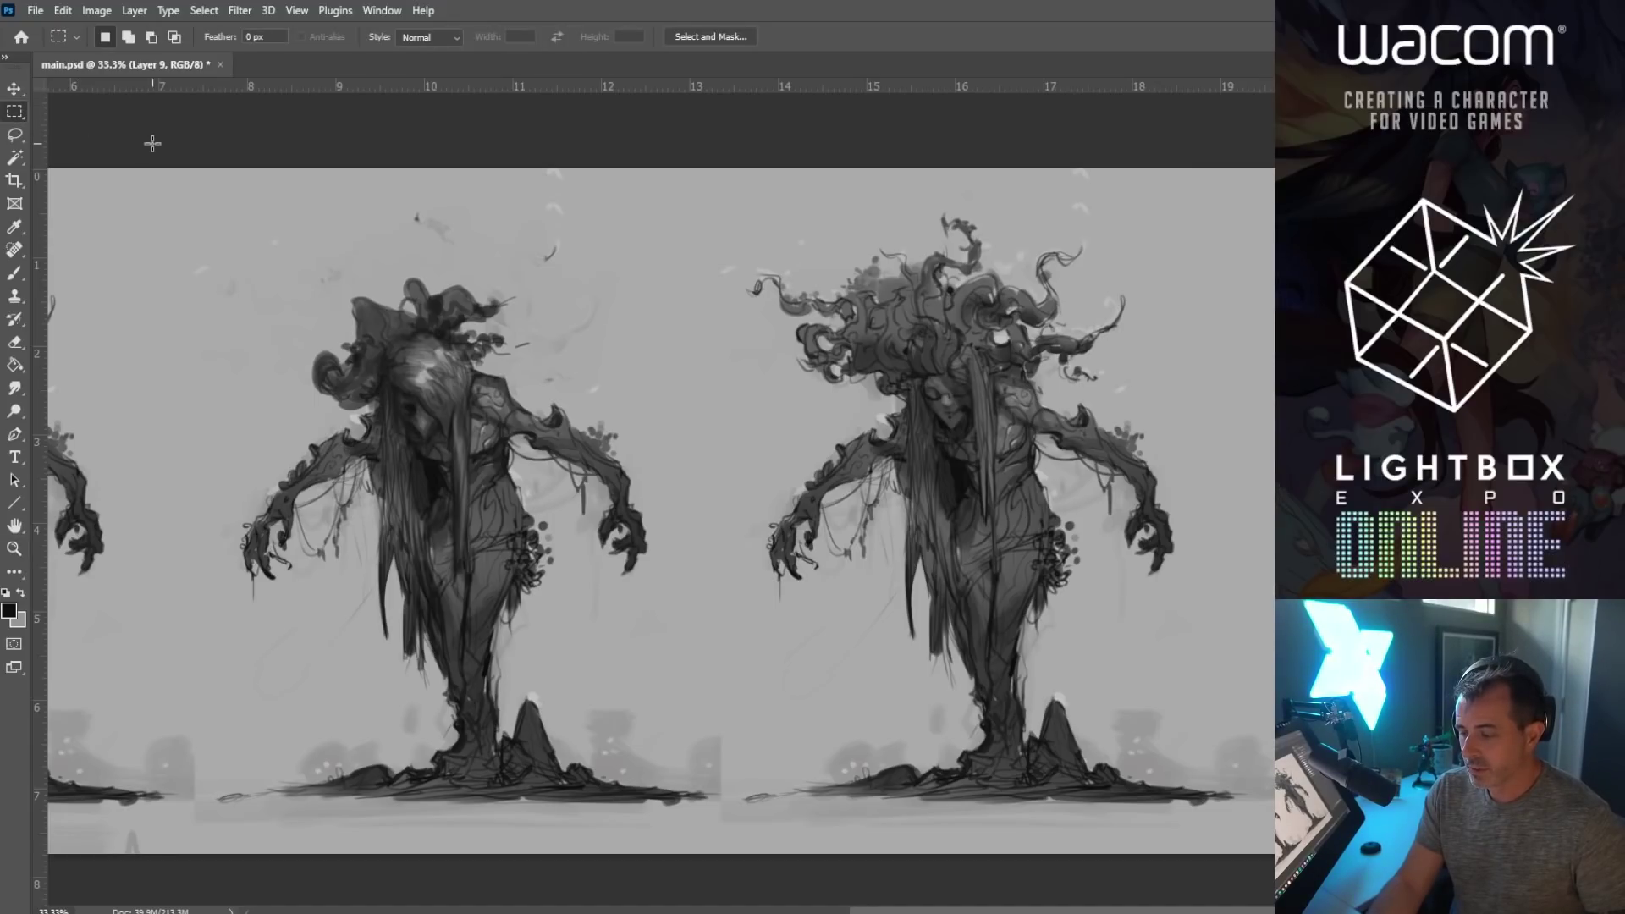
drag(161, 150, 222, 143)
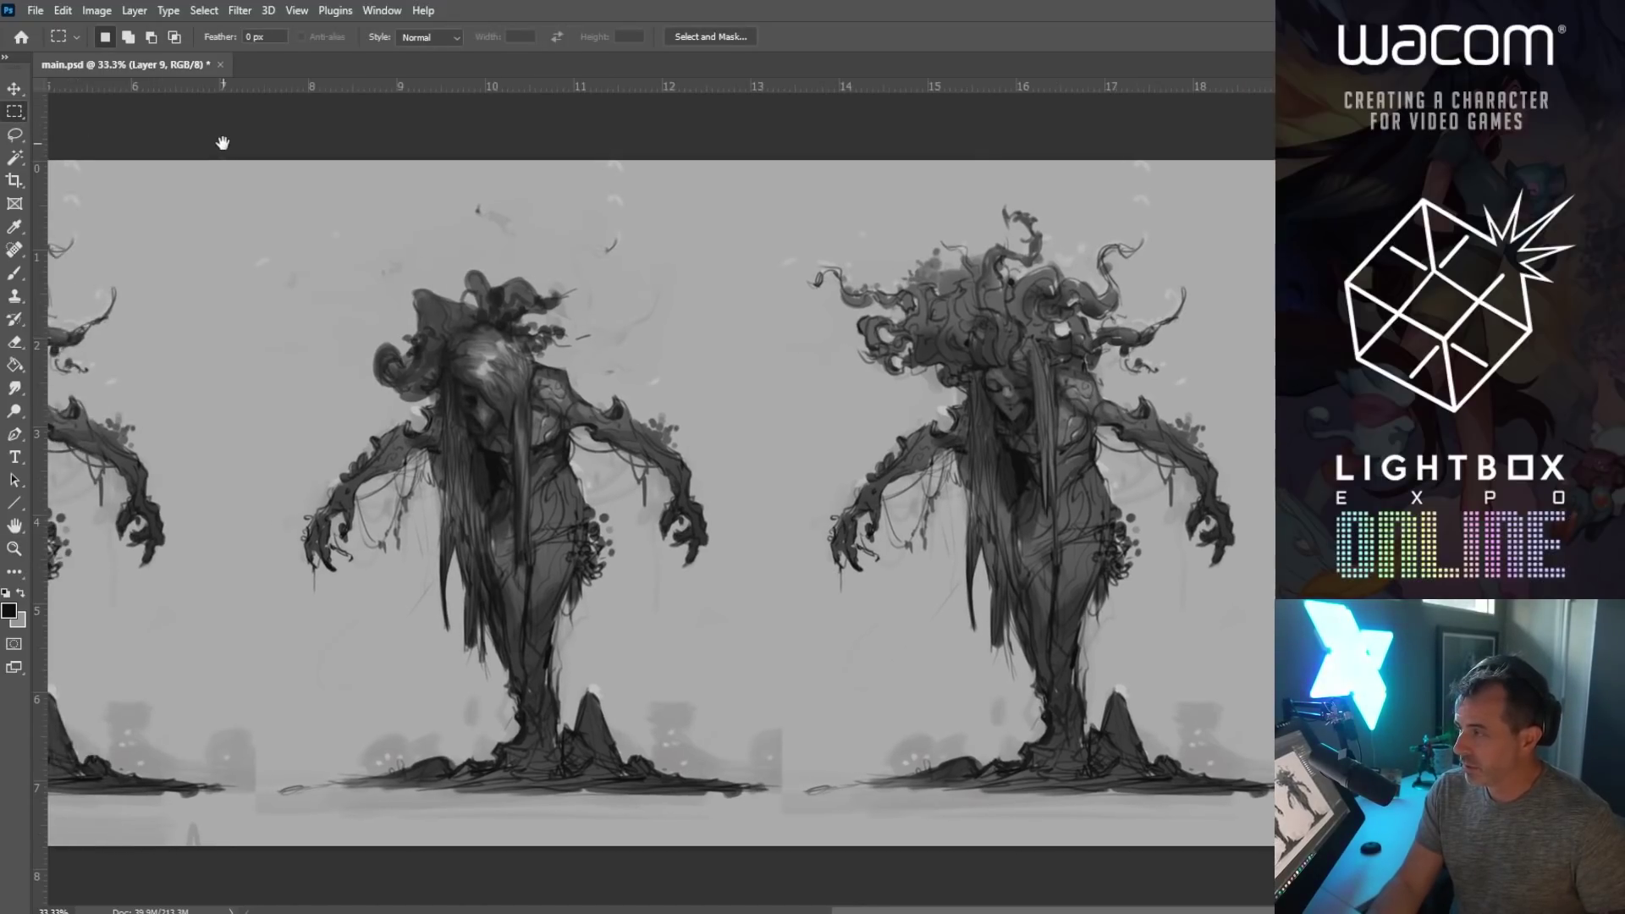
scroll(327, 161, down, 2)
scroll(327, 160, right, 2)
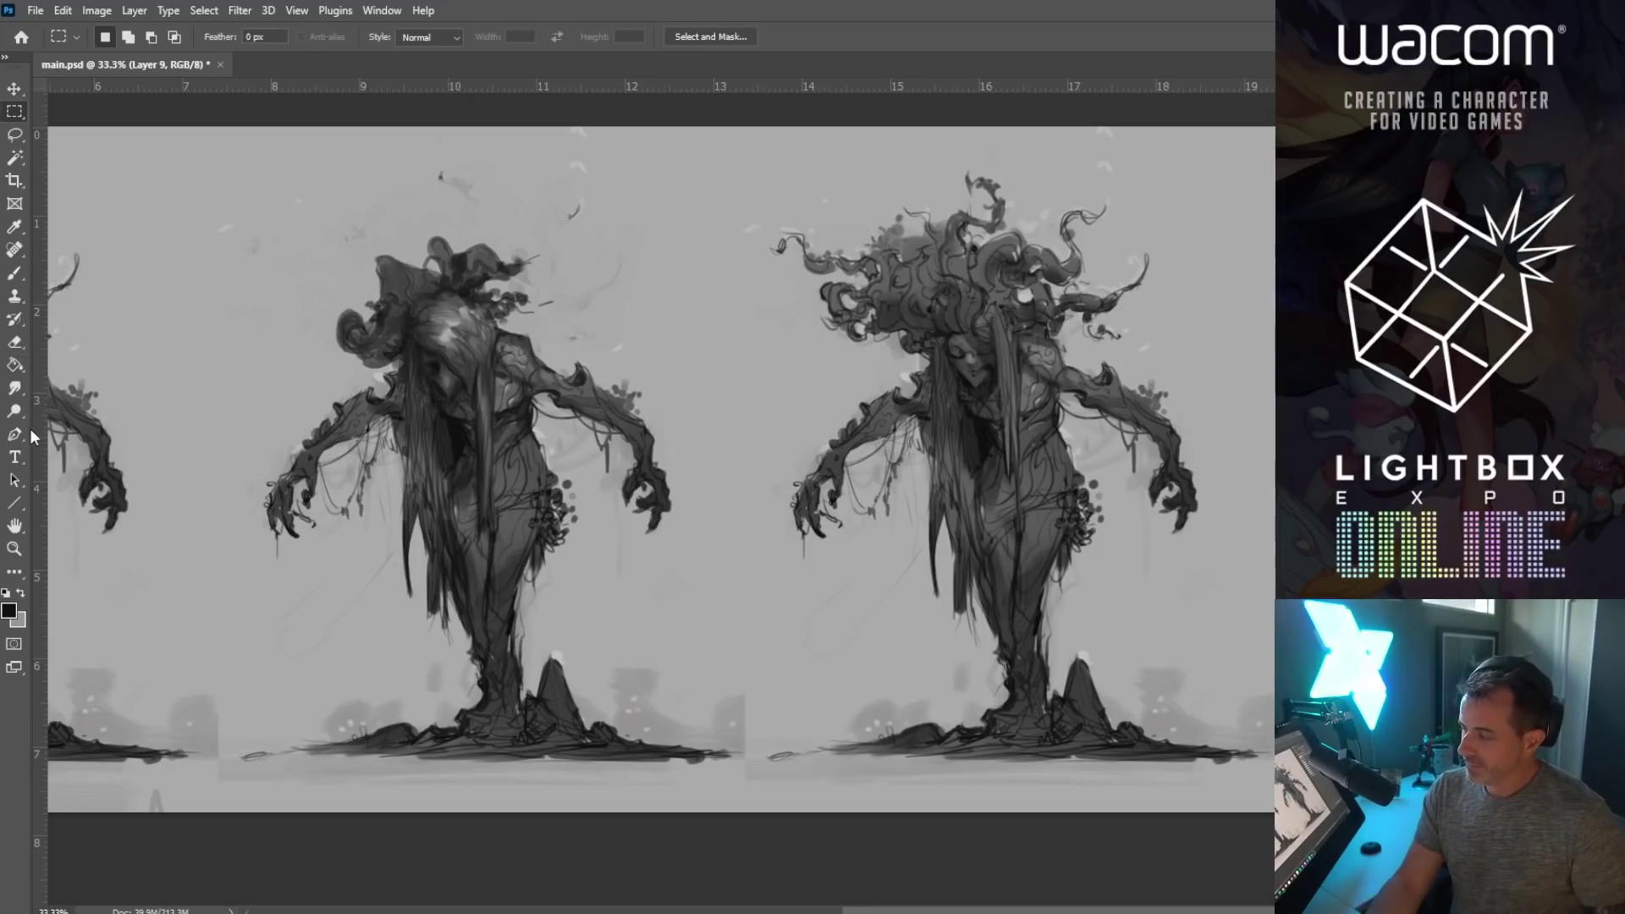
Step: Inspect the middle figure's headdress, face and hair at 50% zoom and check it between both neighbouring figures
click(14, 548)
click(301, 269)
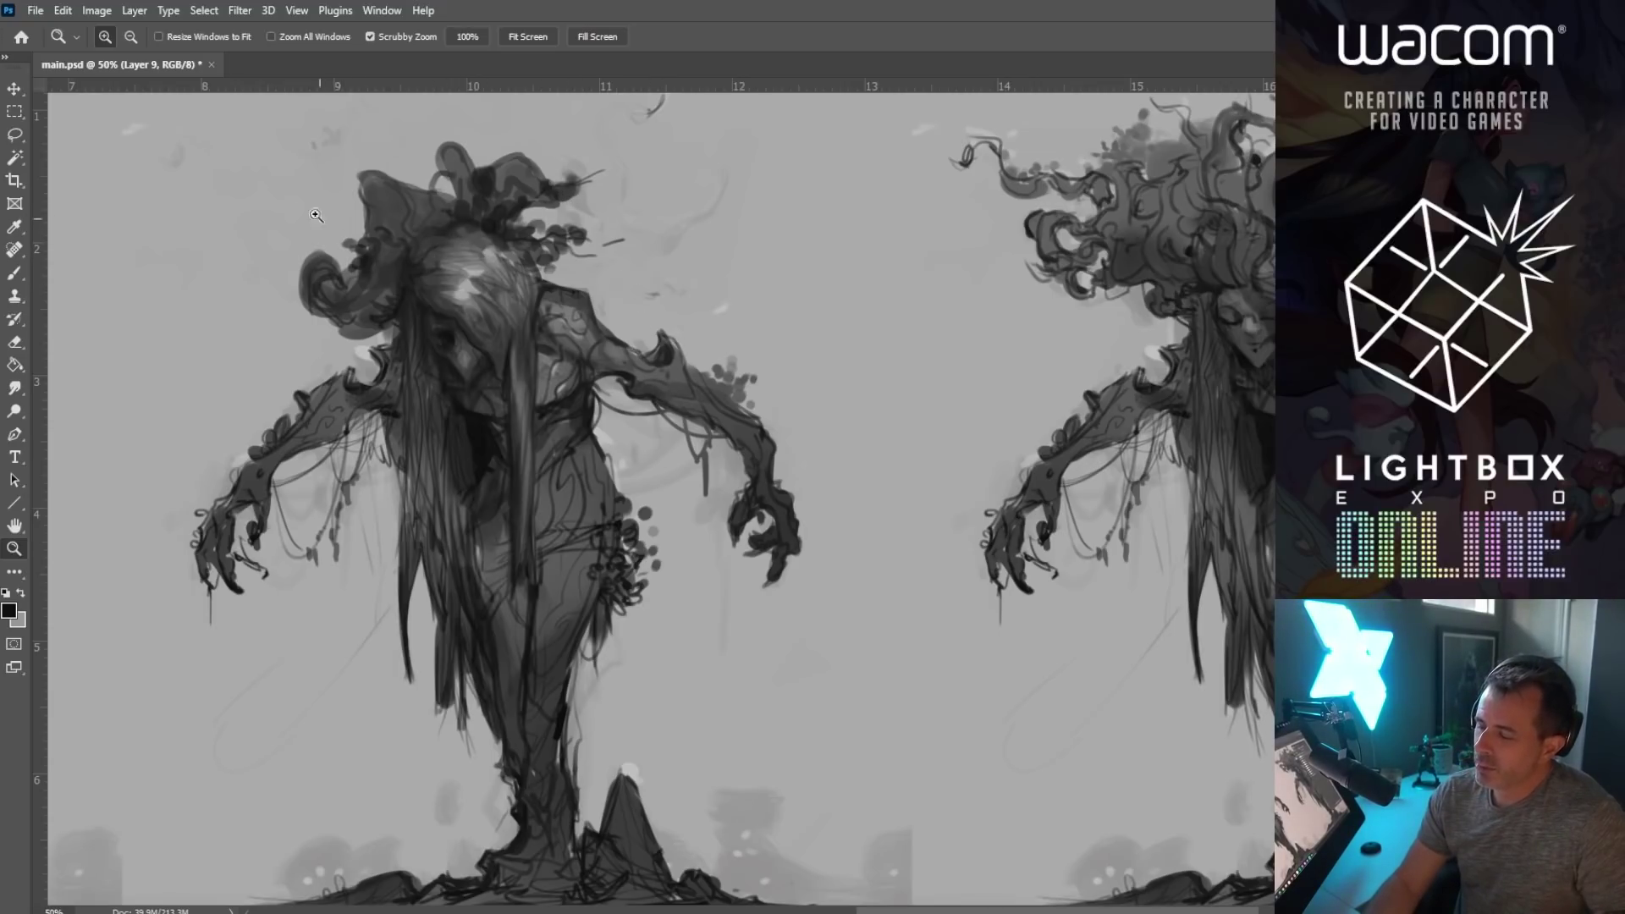
click(14, 114)
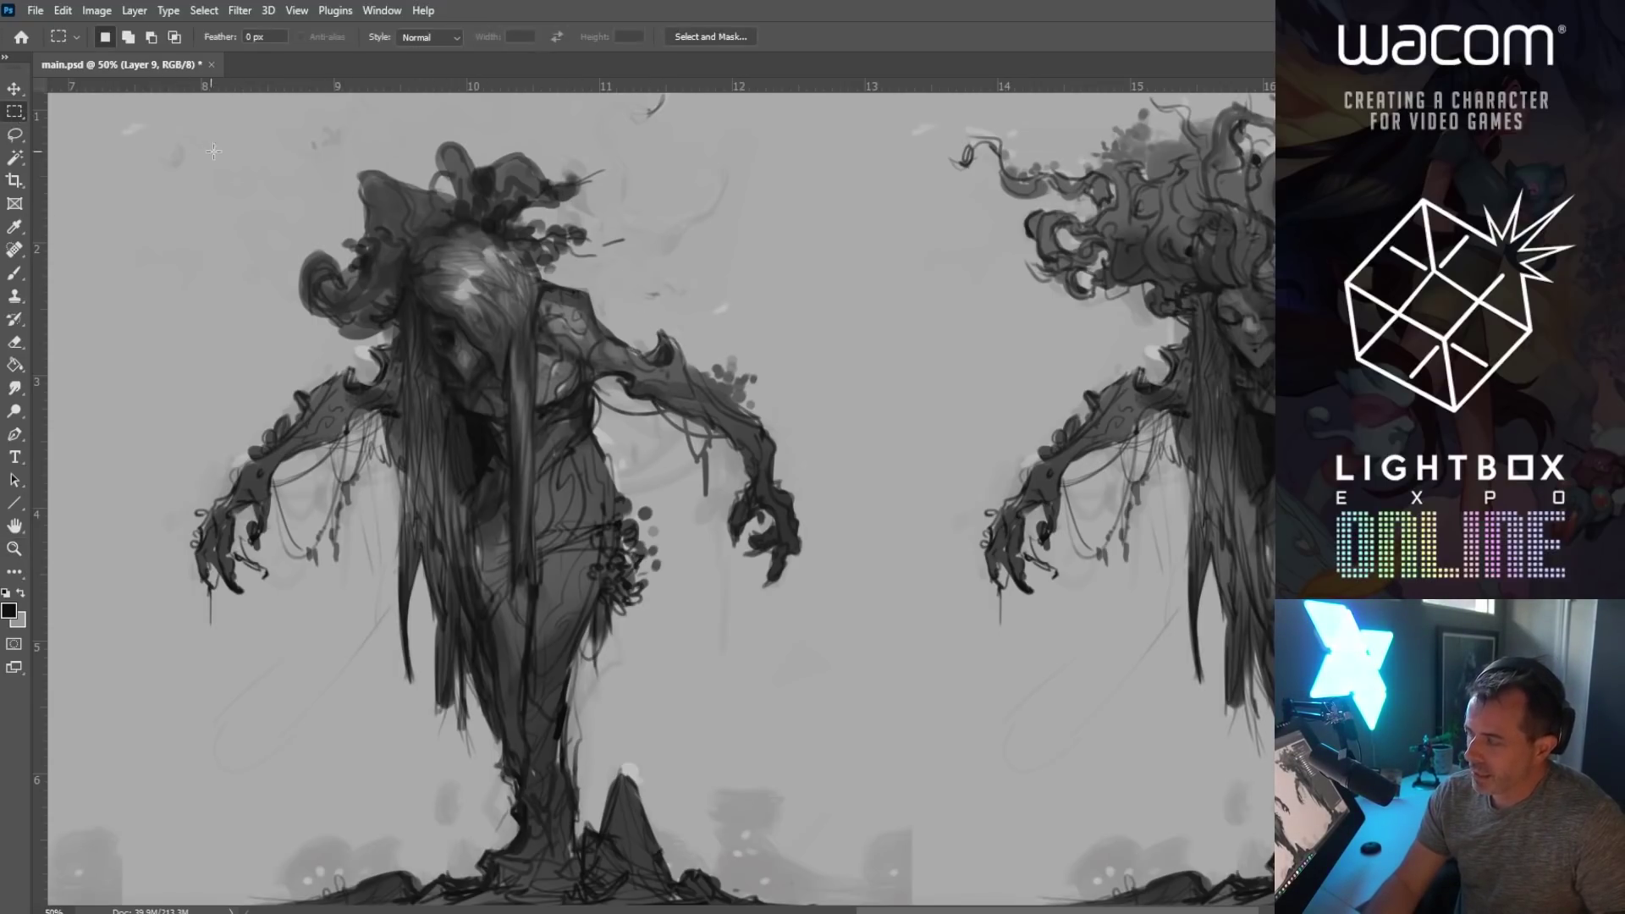
drag(276, 163, 262, 181)
drag(305, 247, 261, 252)
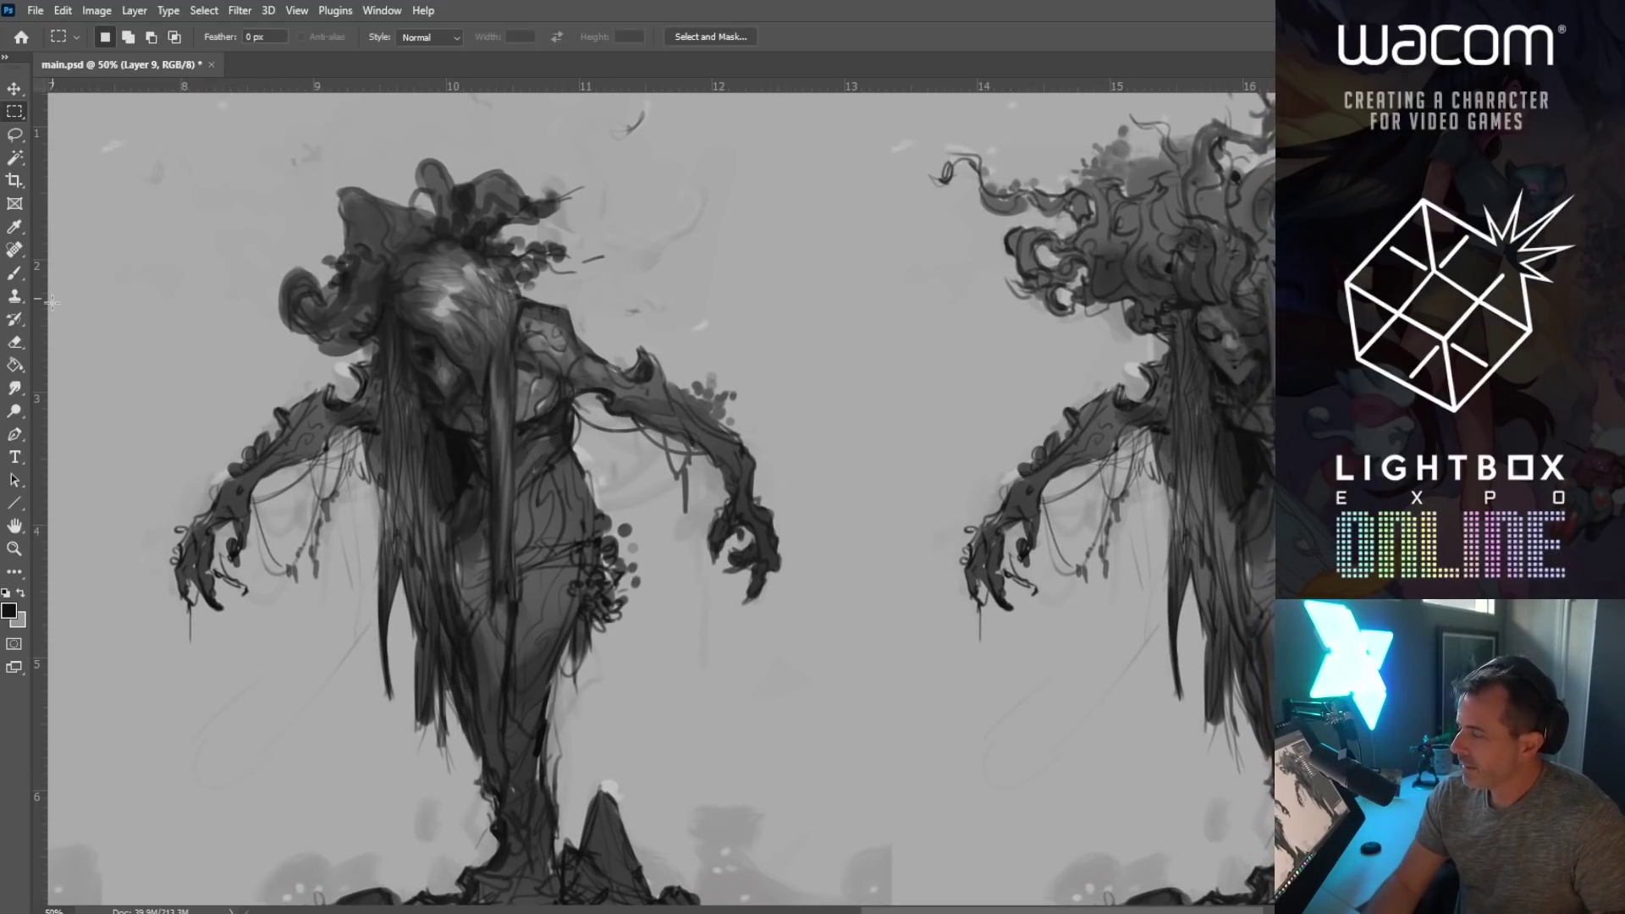
click(15, 275)
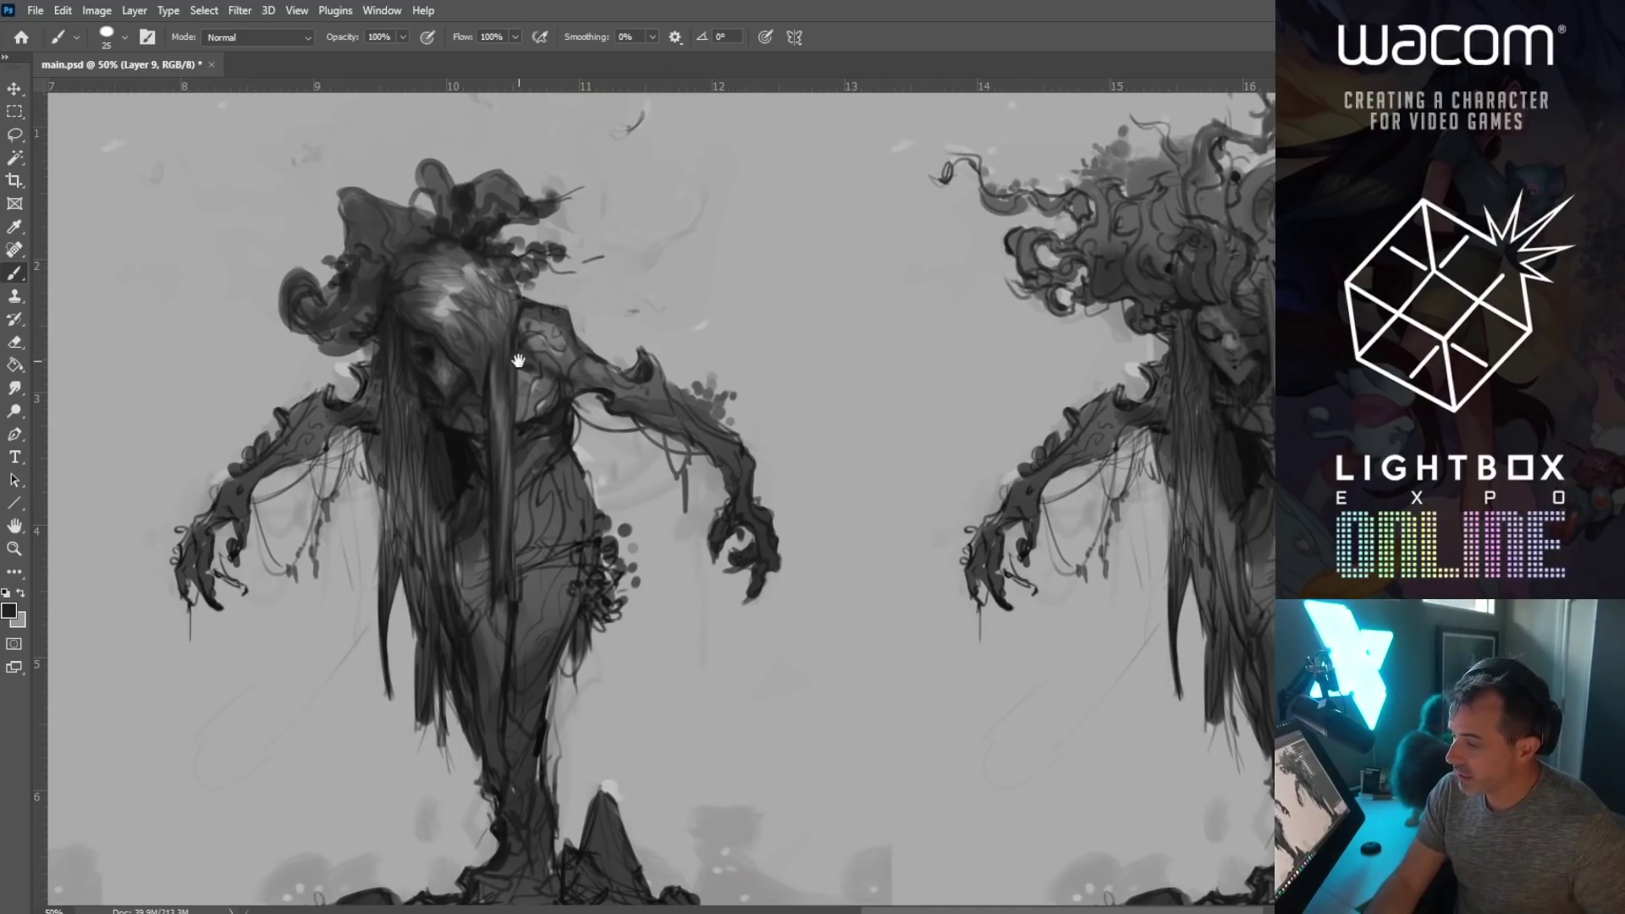
drag(470, 367, 474, 324)
click(19, 546)
alt+click(450, 526)
drag(479, 529, 628, 542)
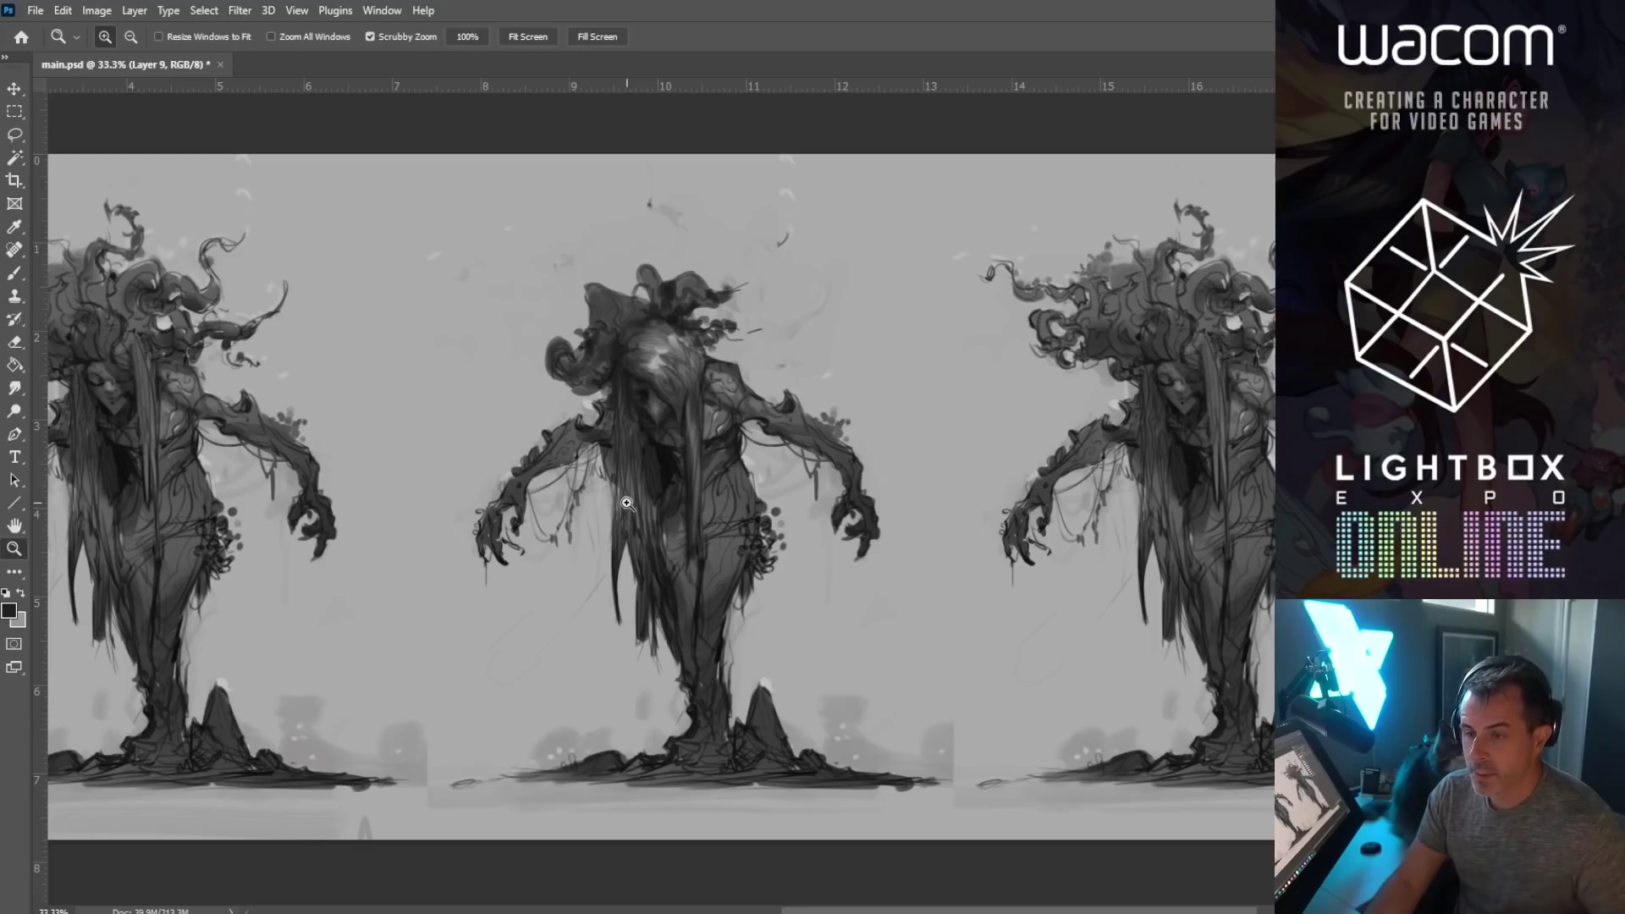
click(599, 501)
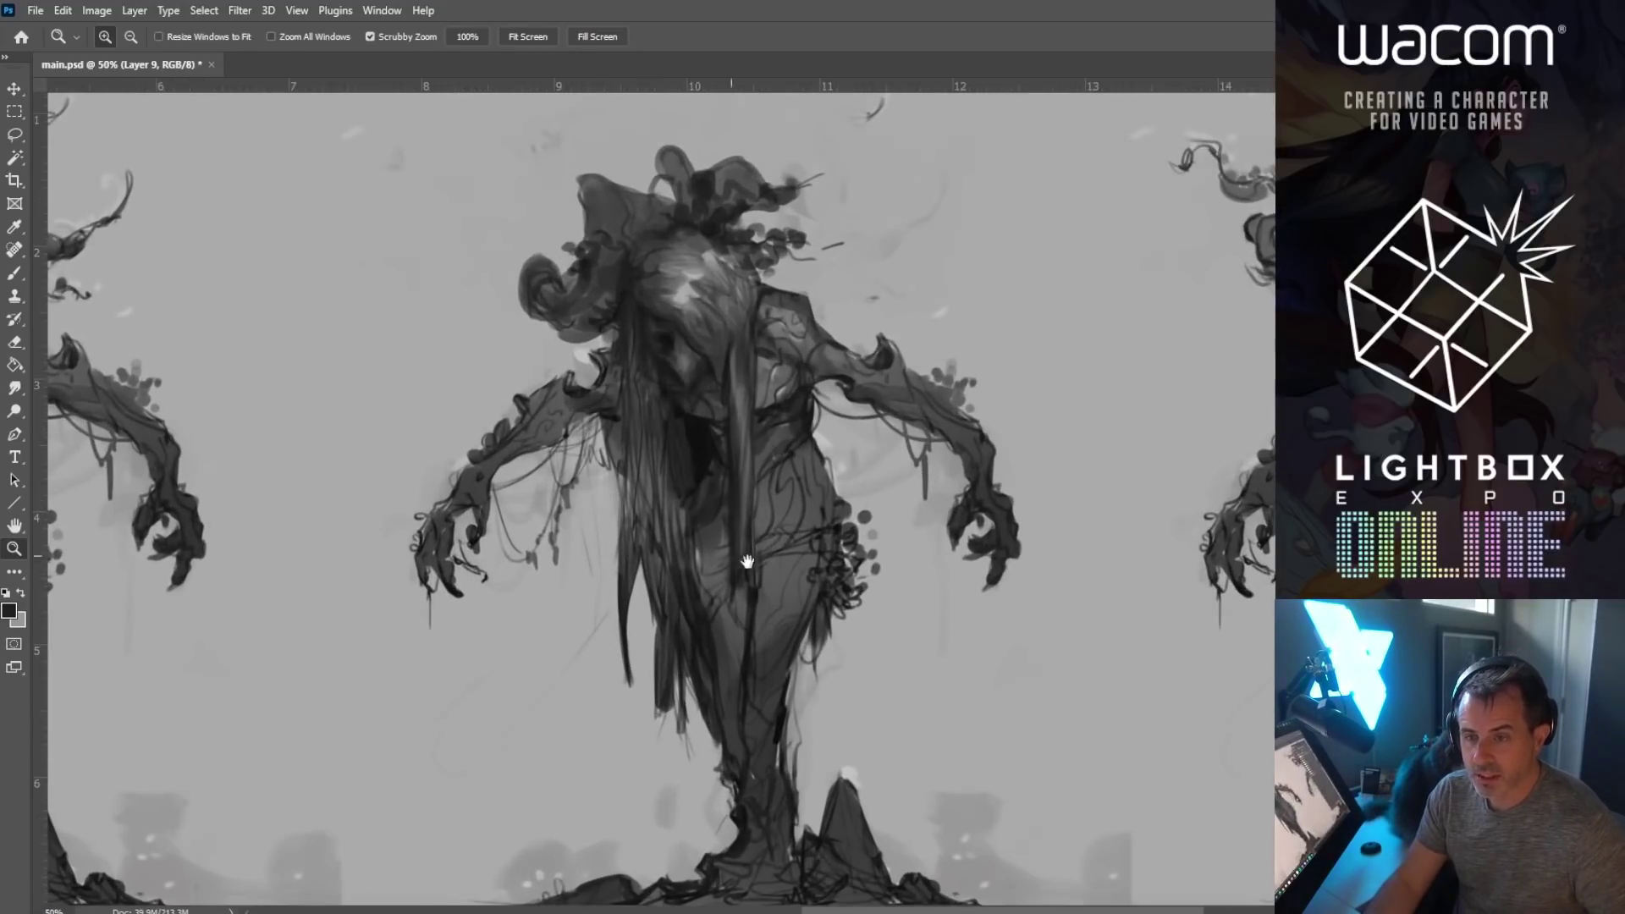
drag(650, 589, 577, 509)
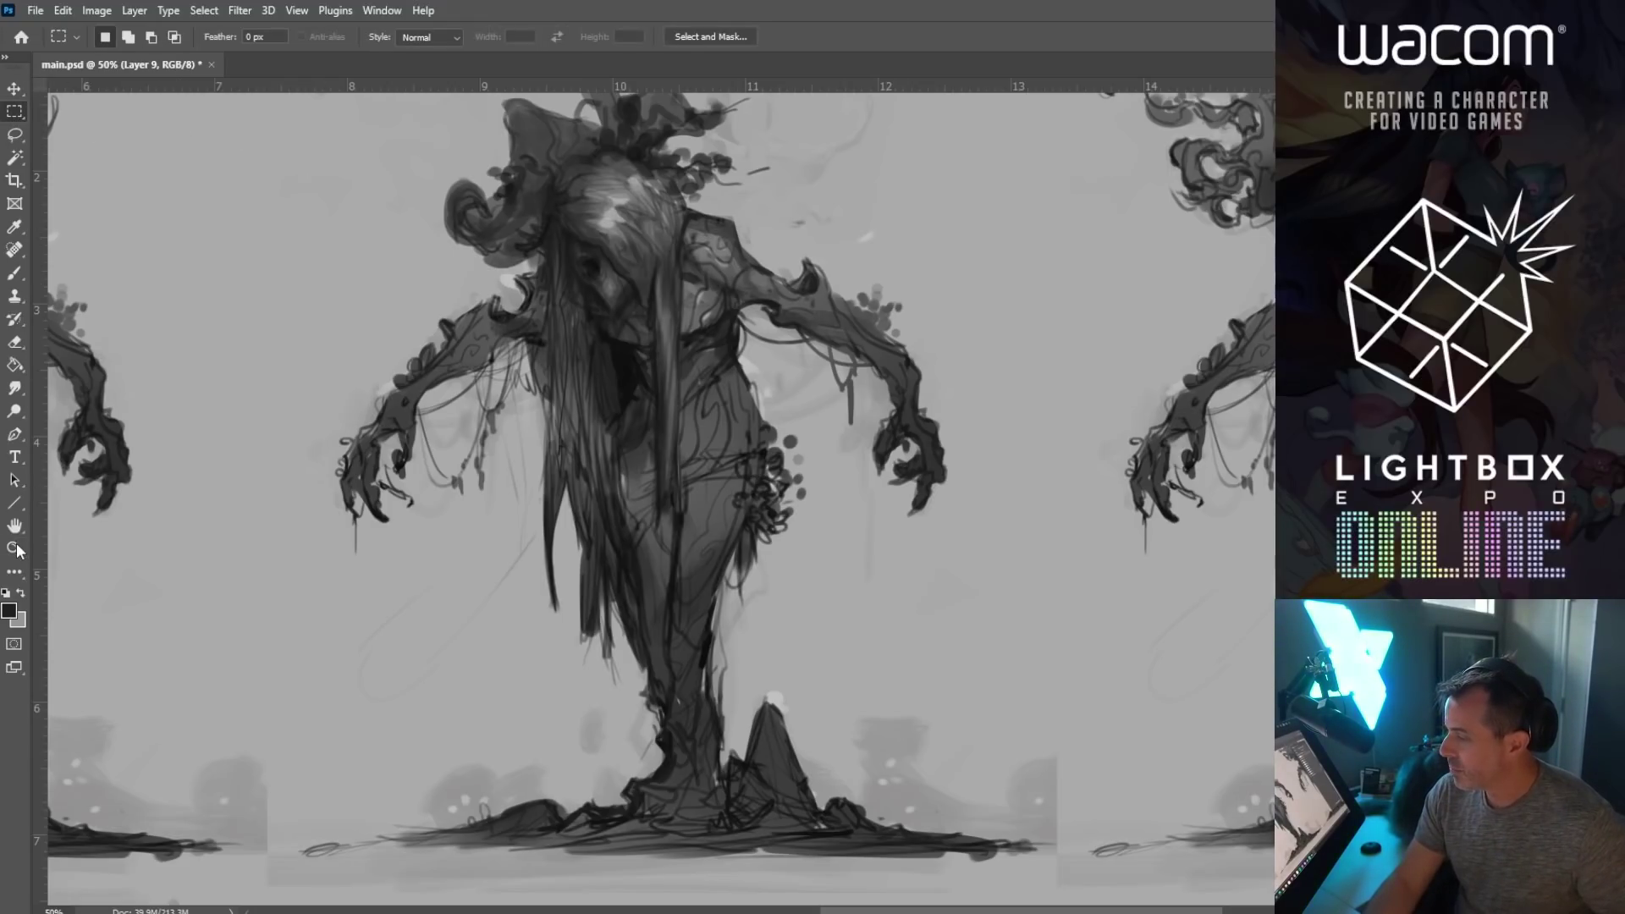
alt+click(203, 513)
alt+click(202, 512)
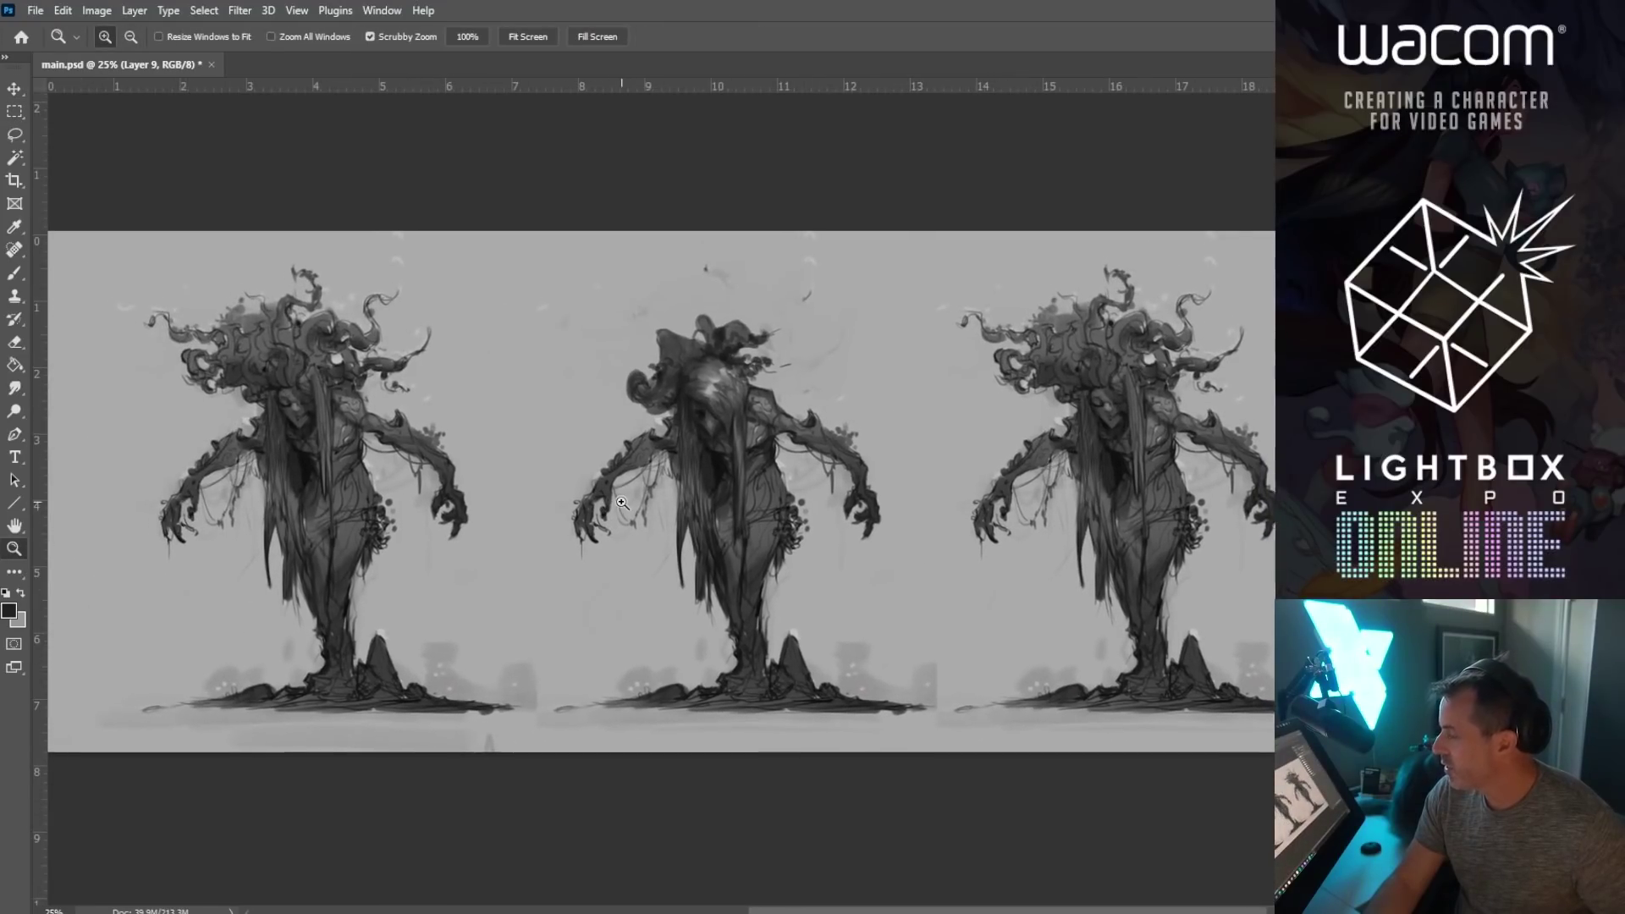
Step: Draw a horizontal arrow pointing from the original curly-haired figure to the middle variation, using a 15 px brush
click(651, 517)
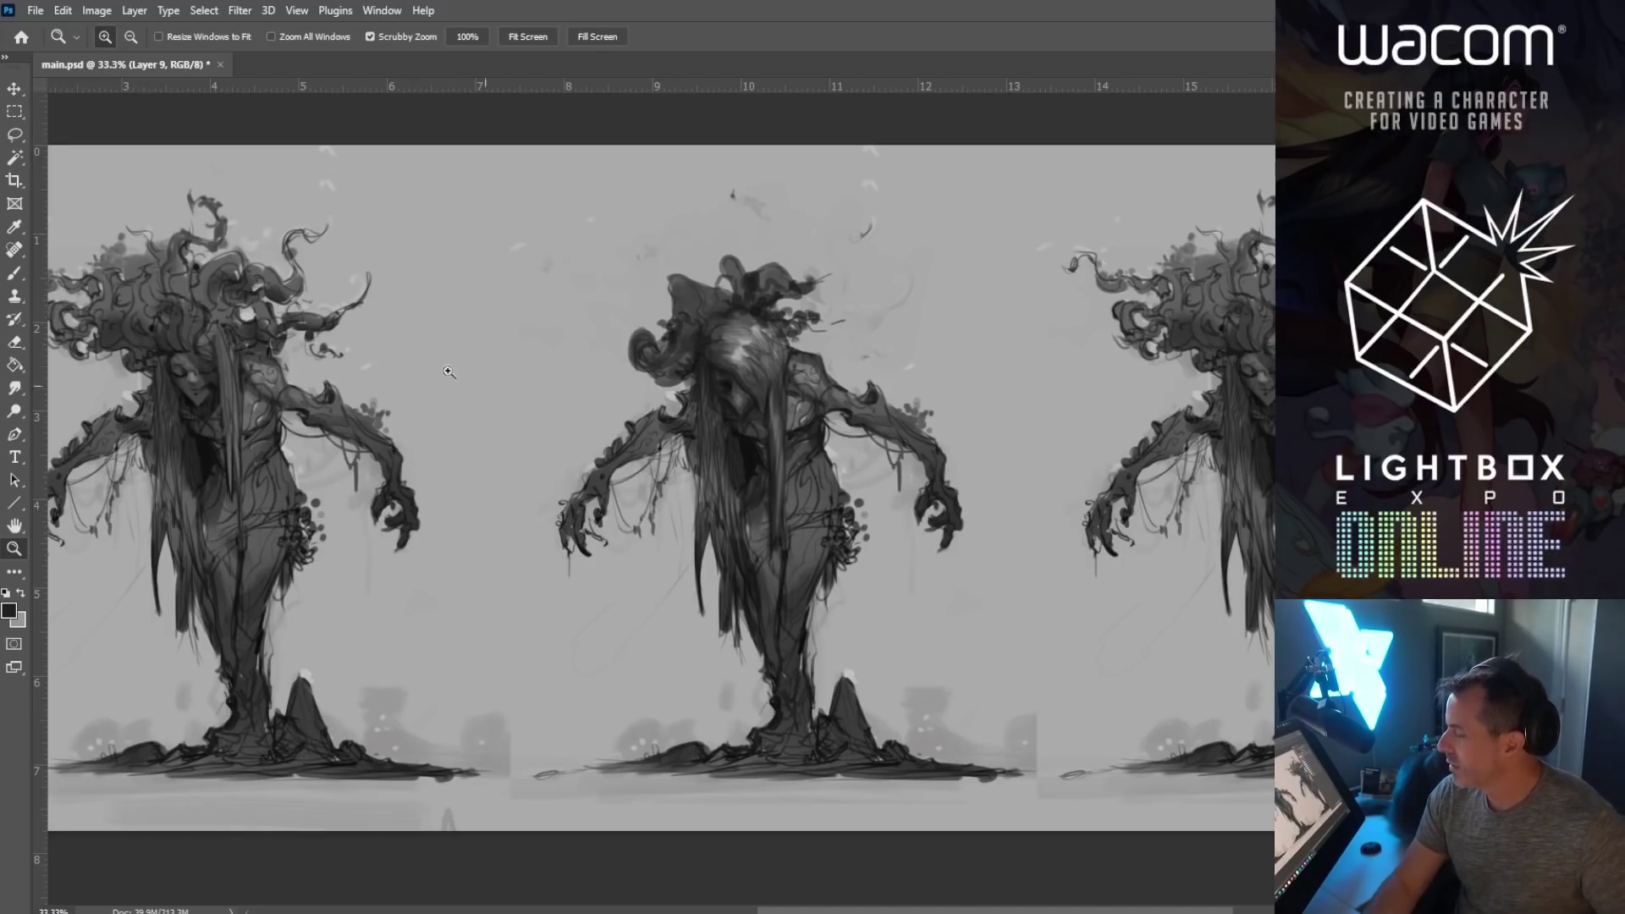
click(322, 438)
key(b)
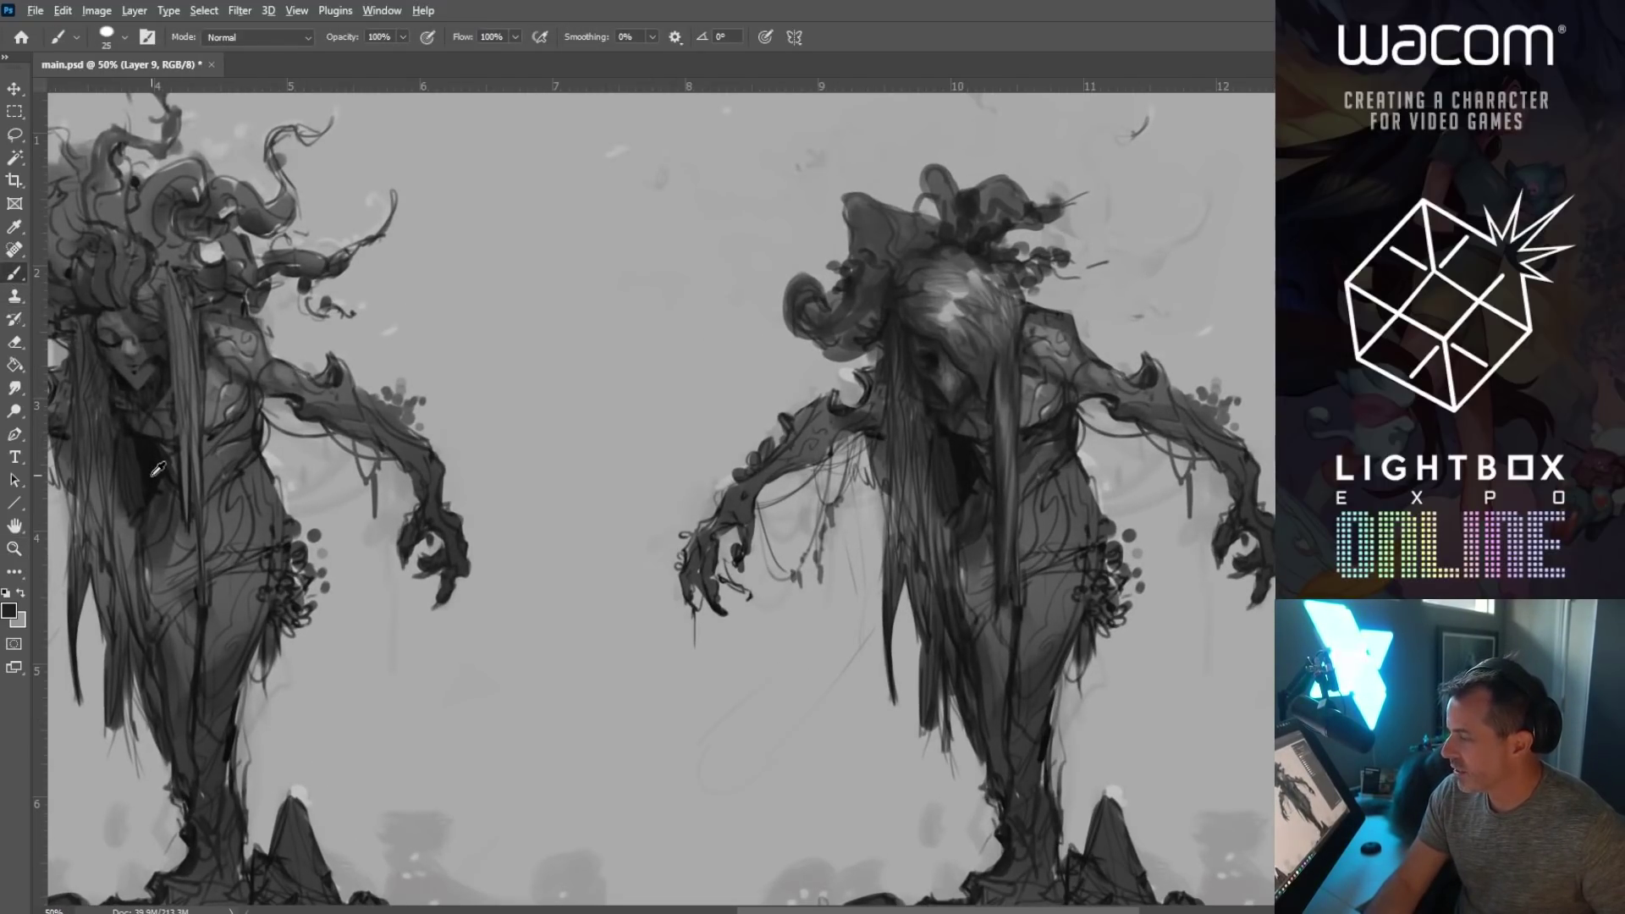
key(bracketleft)
key(bracketleft)
key(bracketleft)
drag(436, 336, 621, 344)
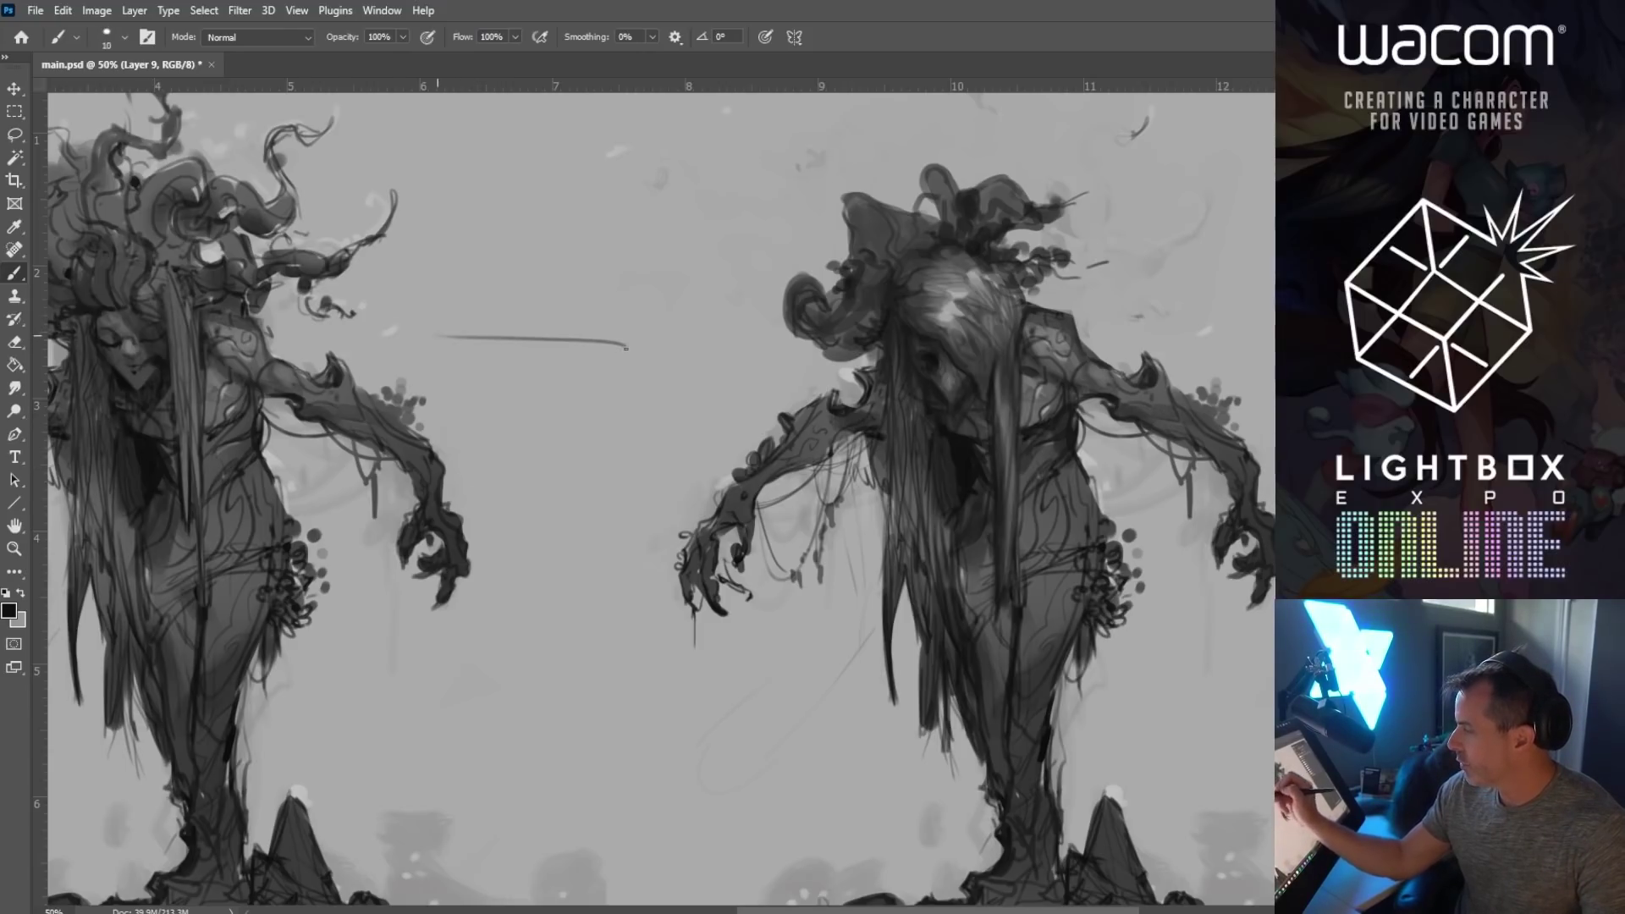
key(bracketright)
drag(430, 340, 638, 339)
mouse_move(618, 325)
mouse_down()
mouse_move(645, 340)
mouse_move(621, 351)
mouse_up()
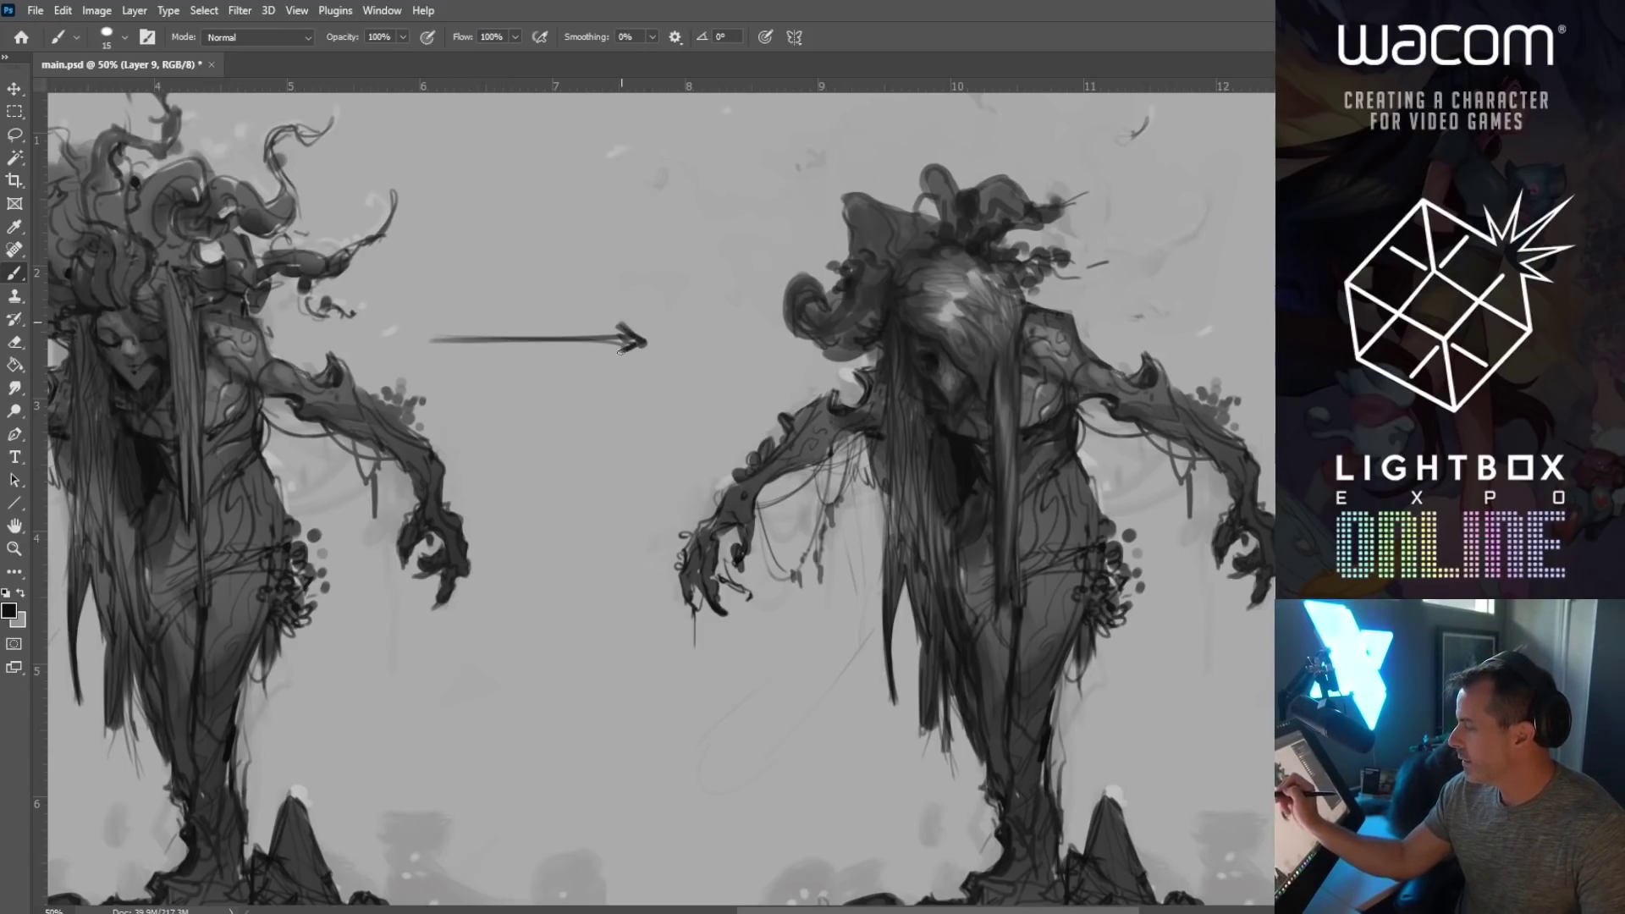
key(bracketright)
mouse_move(964, 586)
mouse_down()
mouse_move(987, 576)
mouse_move(914, 517)
mouse_move(902, 546)
mouse_up()
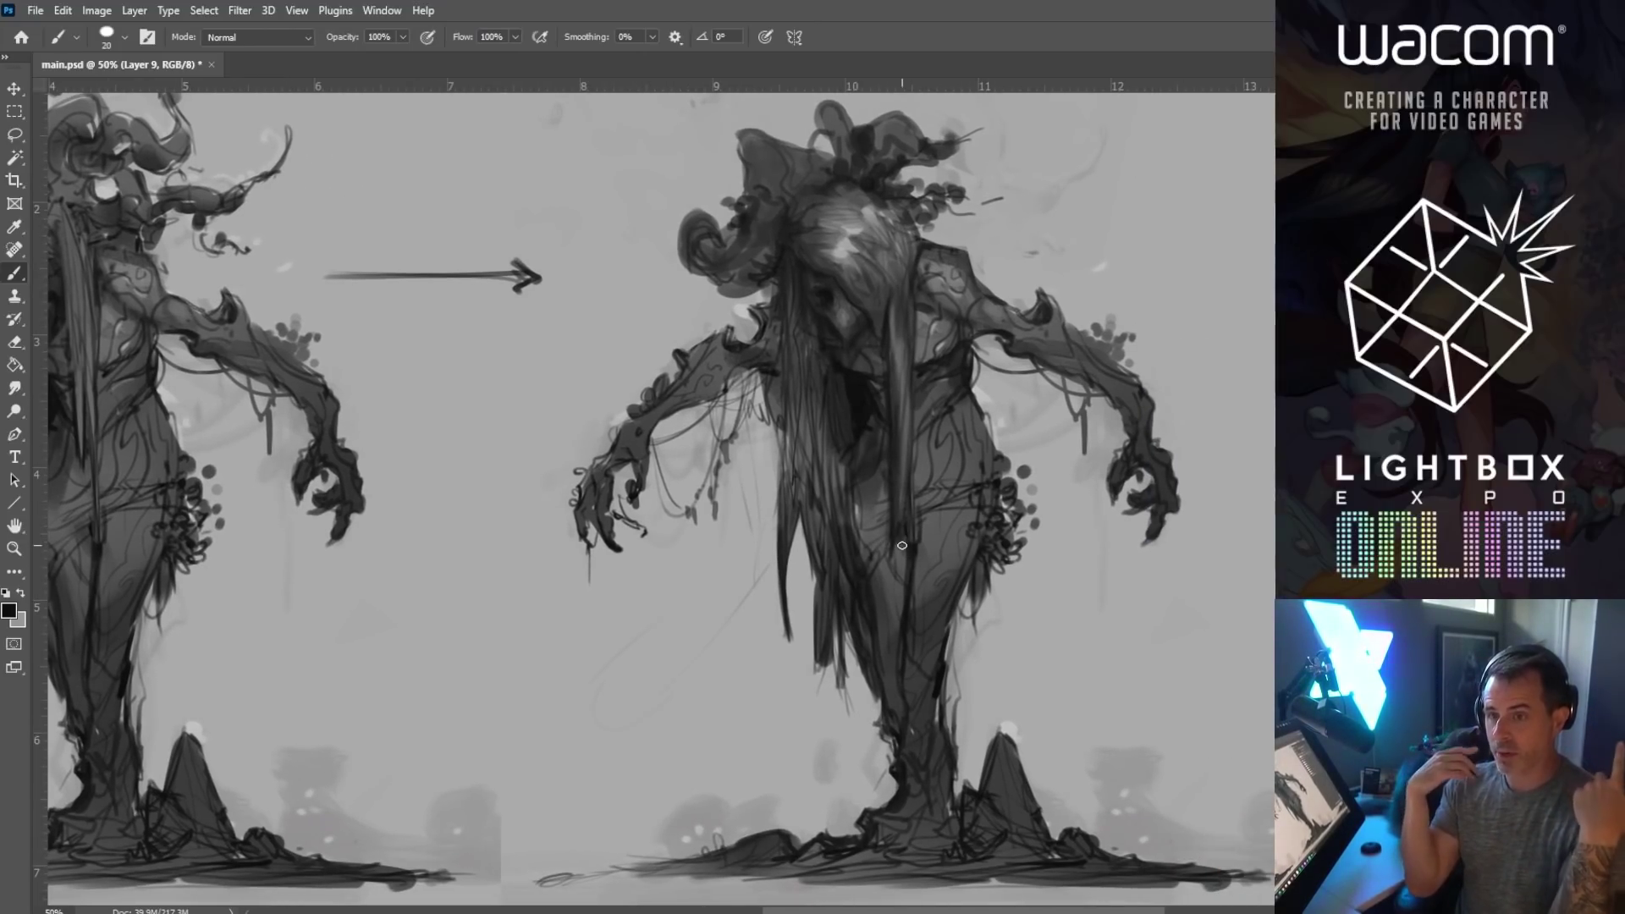
drag(903, 546, 849, 569)
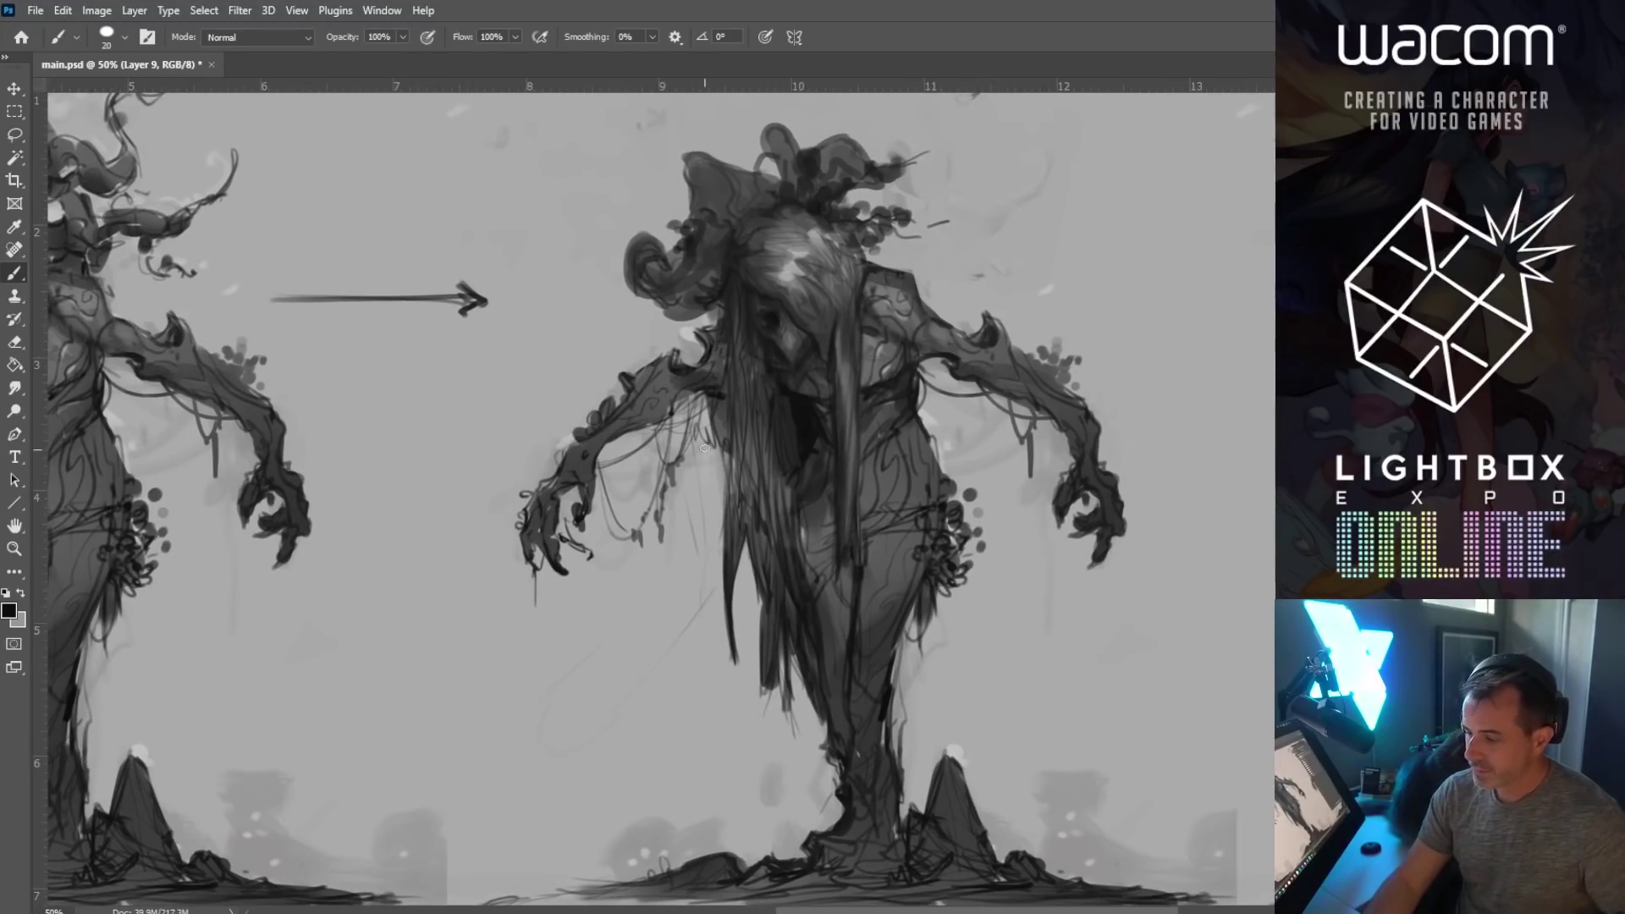
key(z)
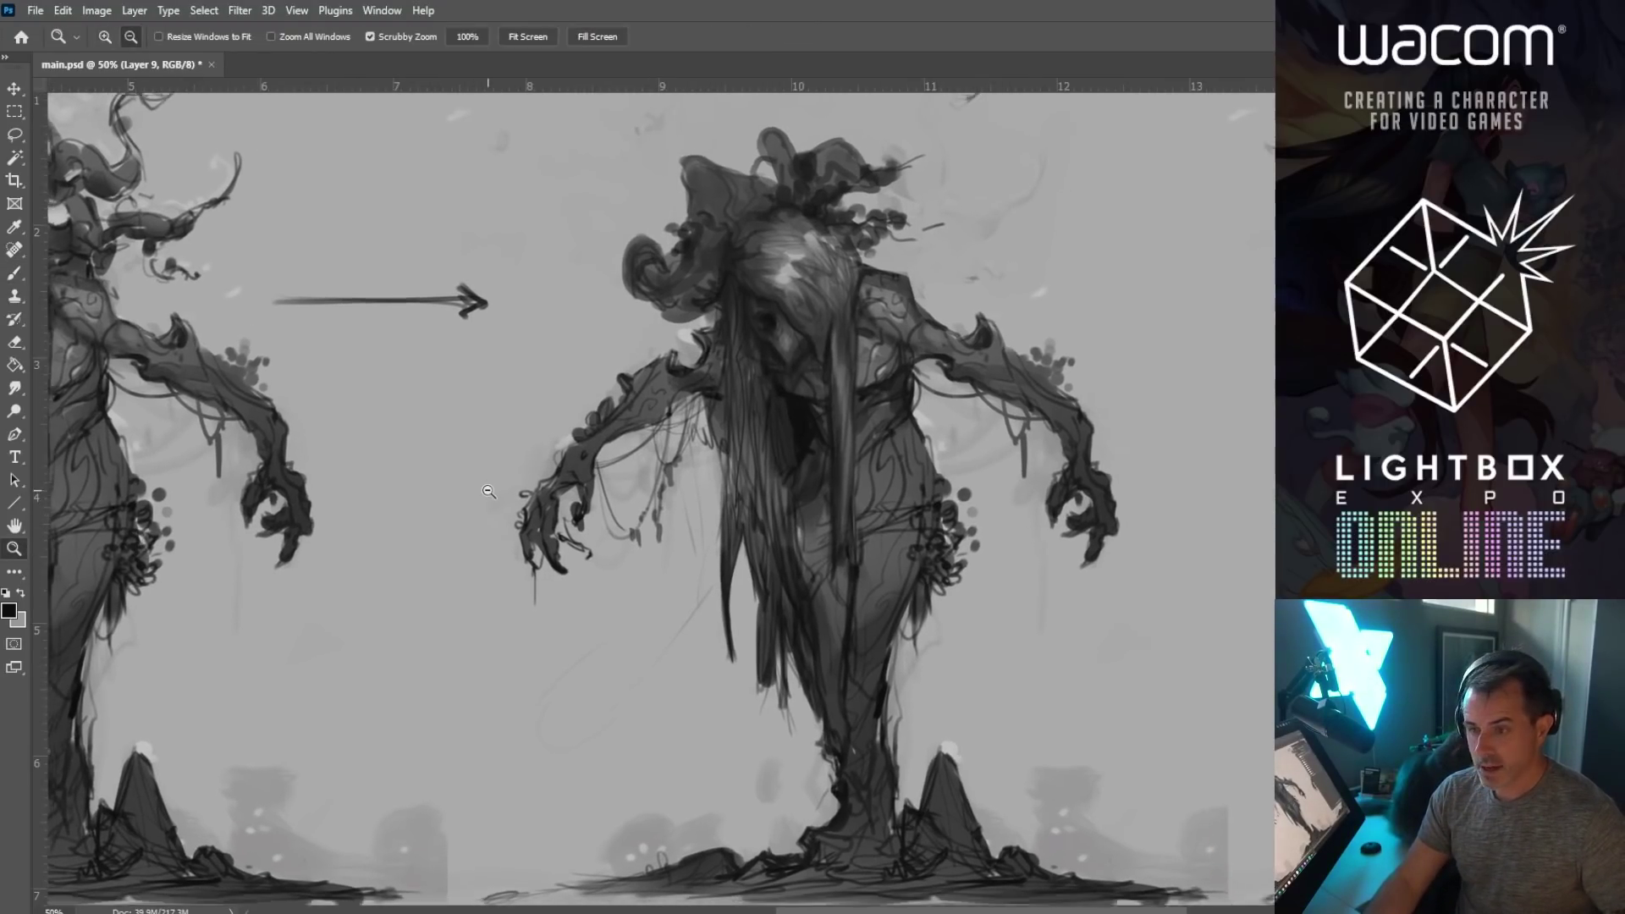
alt+click(470, 490)
drag(680, 463, 655, 470)
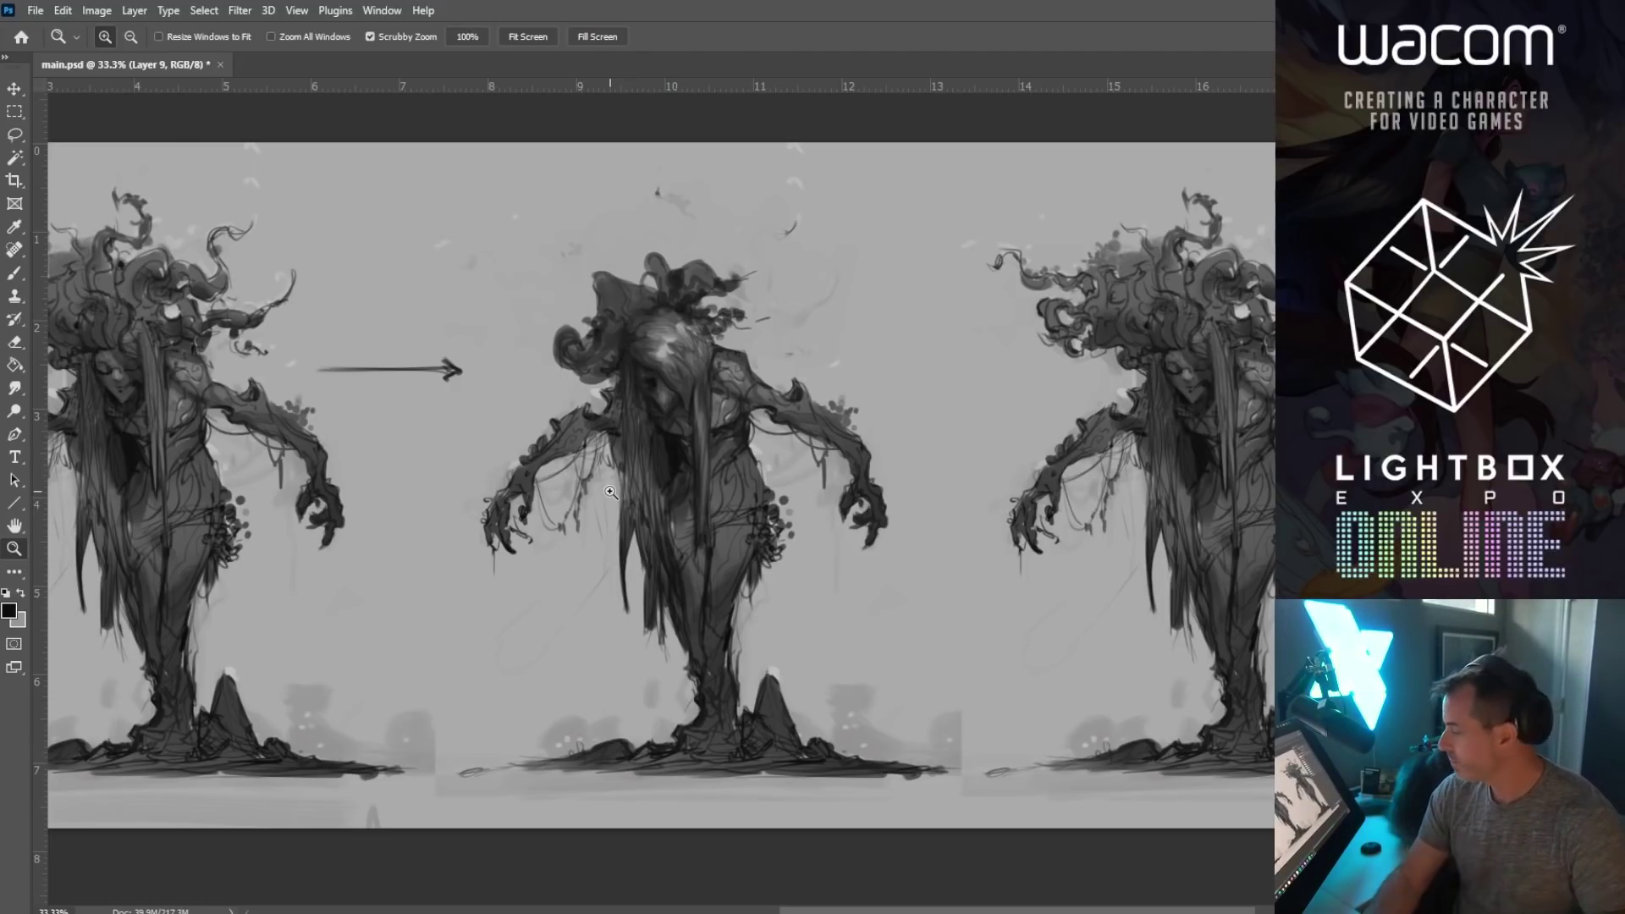
Step: On a new layer, paint a small dark mushroom with a rounded cap and short stem on the right end of the middle figure's base
click(776, 706)
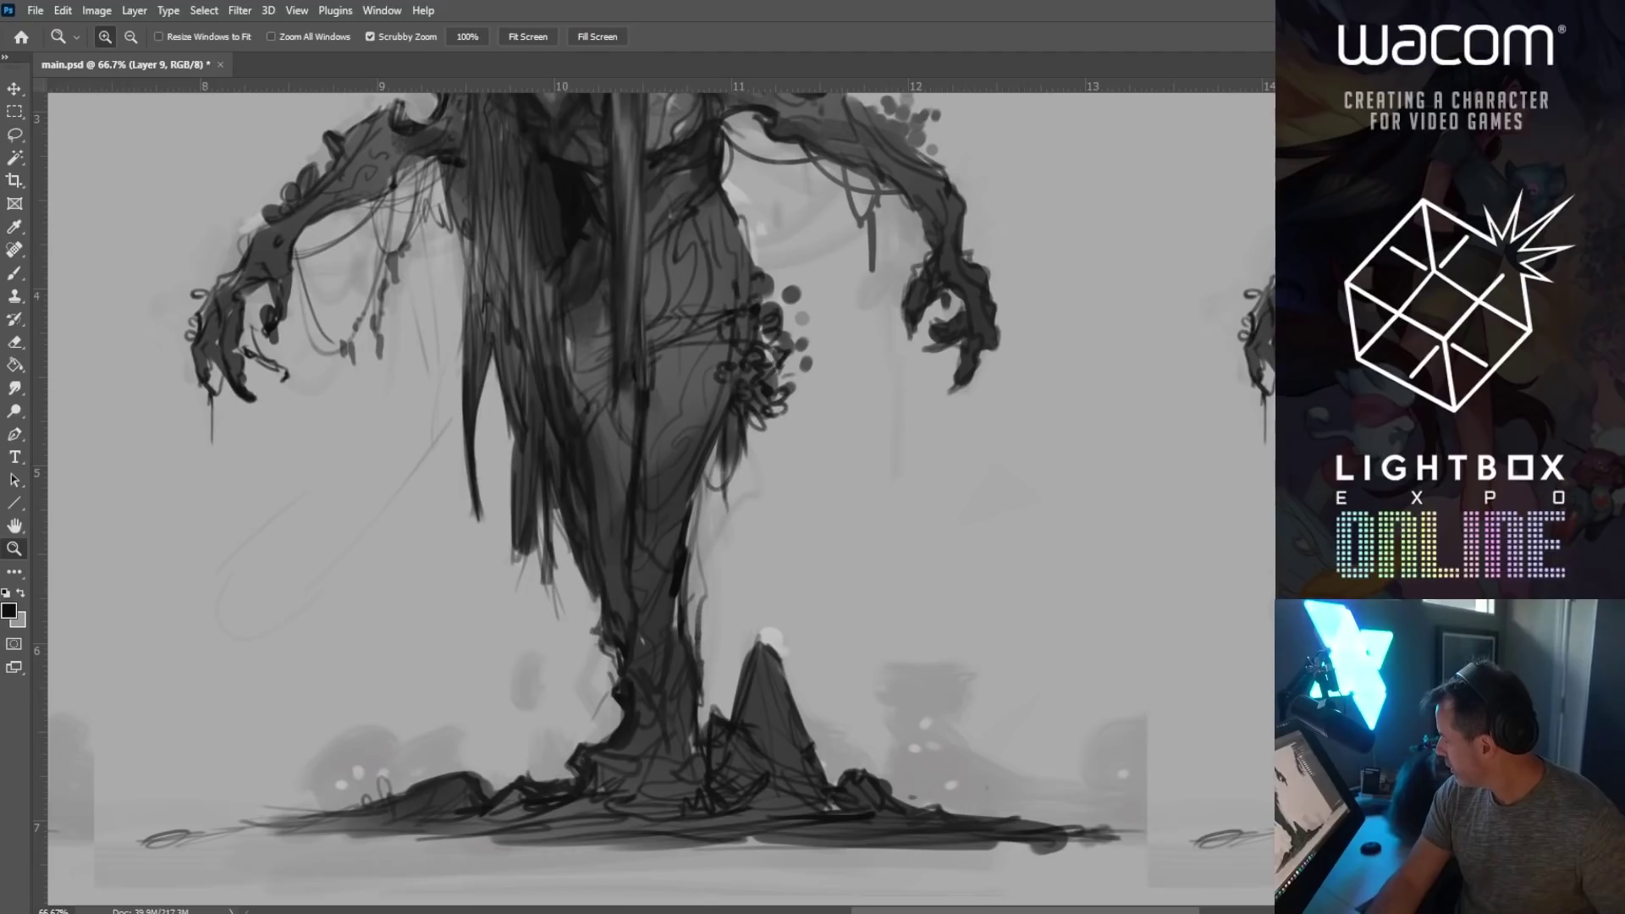
key(ctrl+shift+alt+n)
key(b)
drag(598, 514, 471, 398)
key(bracketleft)
key(bracketright)
mouse_move(863, 677)
mouse_down()
mouse_move(870, 710)
mouse_move(872, 678)
mouse_move(910, 704)
mouse_move(862, 683)
mouse_move(904, 704)
mouse_move(888, 666)
mouse_move(907, 691)
mouse_move(877, 708)
mouse_move(886, 721)
mouse_move(868, 716)
mouse_move(893, 737)
mouse_move(878, 740)
mouse_move(884, 711)
mouse_move(869, 744)
mouse_move(864, 710)
mouse_move(895, 733)
mouse_up()
key(bracketleft)
key(bracketleft)
key(bracketleft)
key(bracketright)
key(bracketright)
key(bracketright)
key(bracketright)
key(bracketright)
key(bracketright)
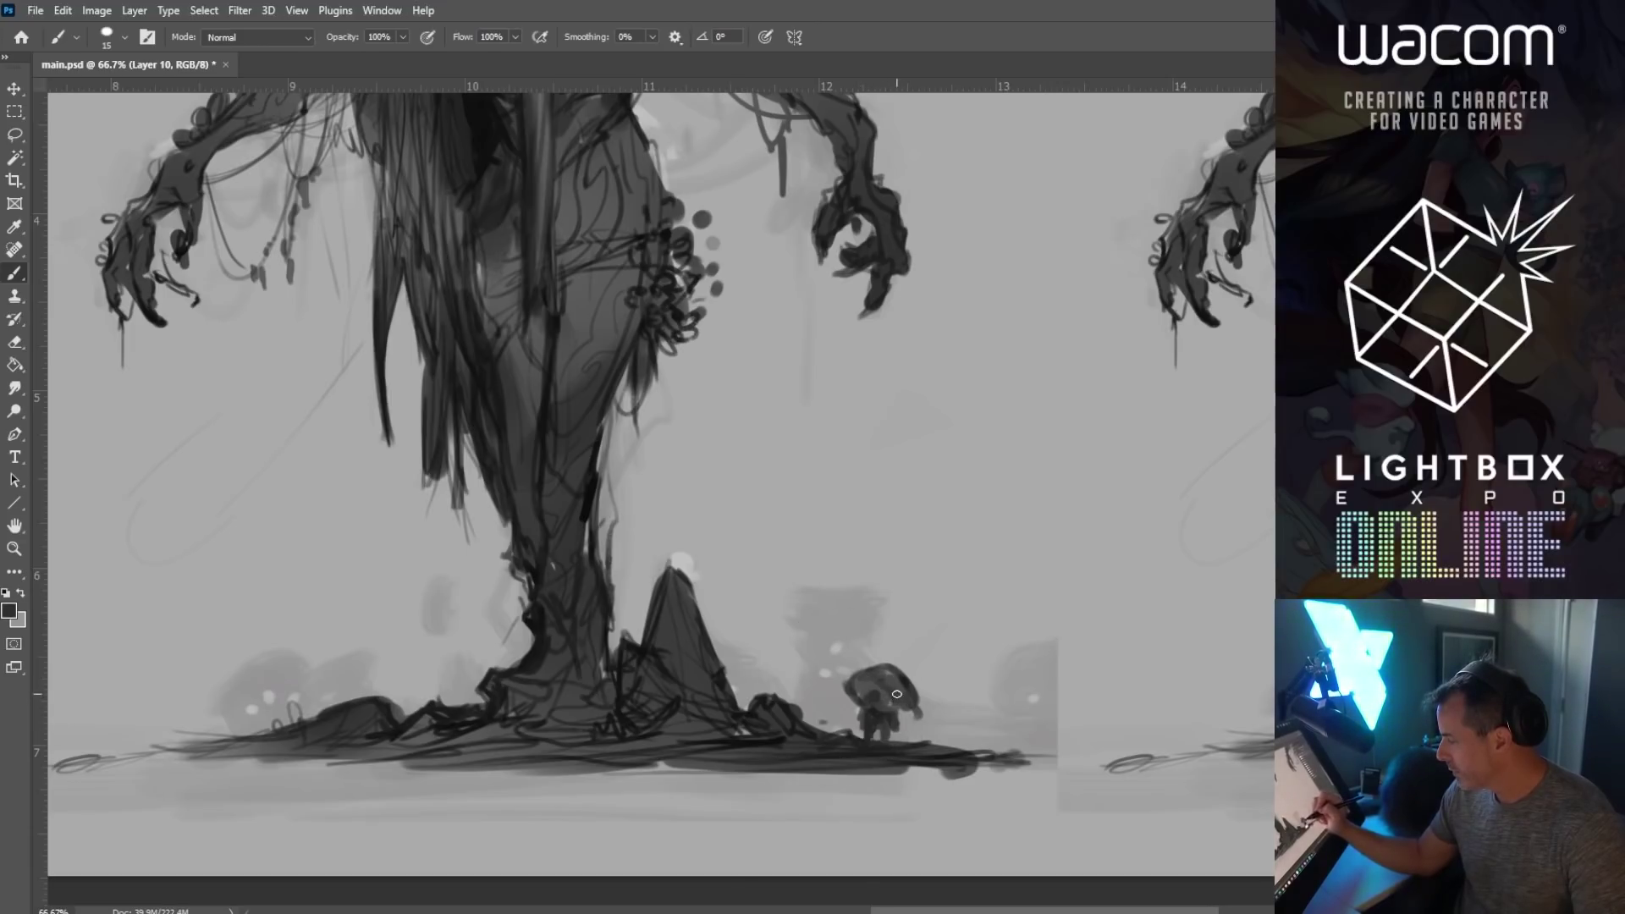
Step: Paint two smaller mushrooms beside the first one, towards the outer tip of the ground, using sampled greys
alt+click(903, 710)
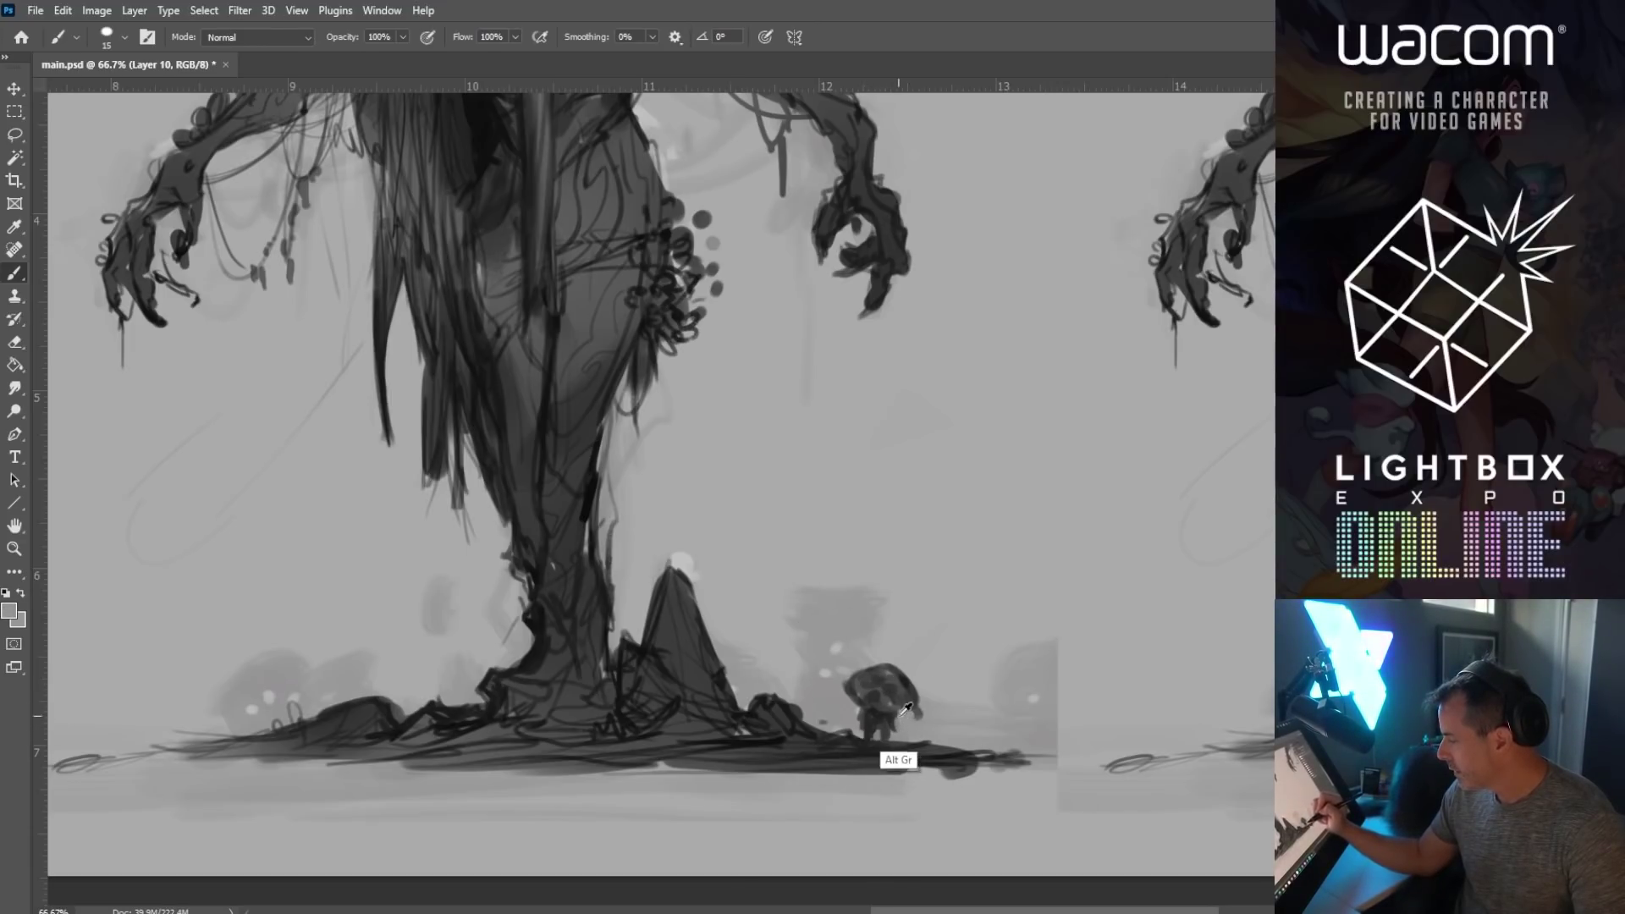
mouse_move(934, 728)
mouse_down()
mouse_move(959, 708)
mouse_move(971, 729)
mouse_move(946, 715)
mouse_move(952, 745)
mouse_move(1031, 749)
mouse_up()
alt+click(944, 756)
key(bracketleft)
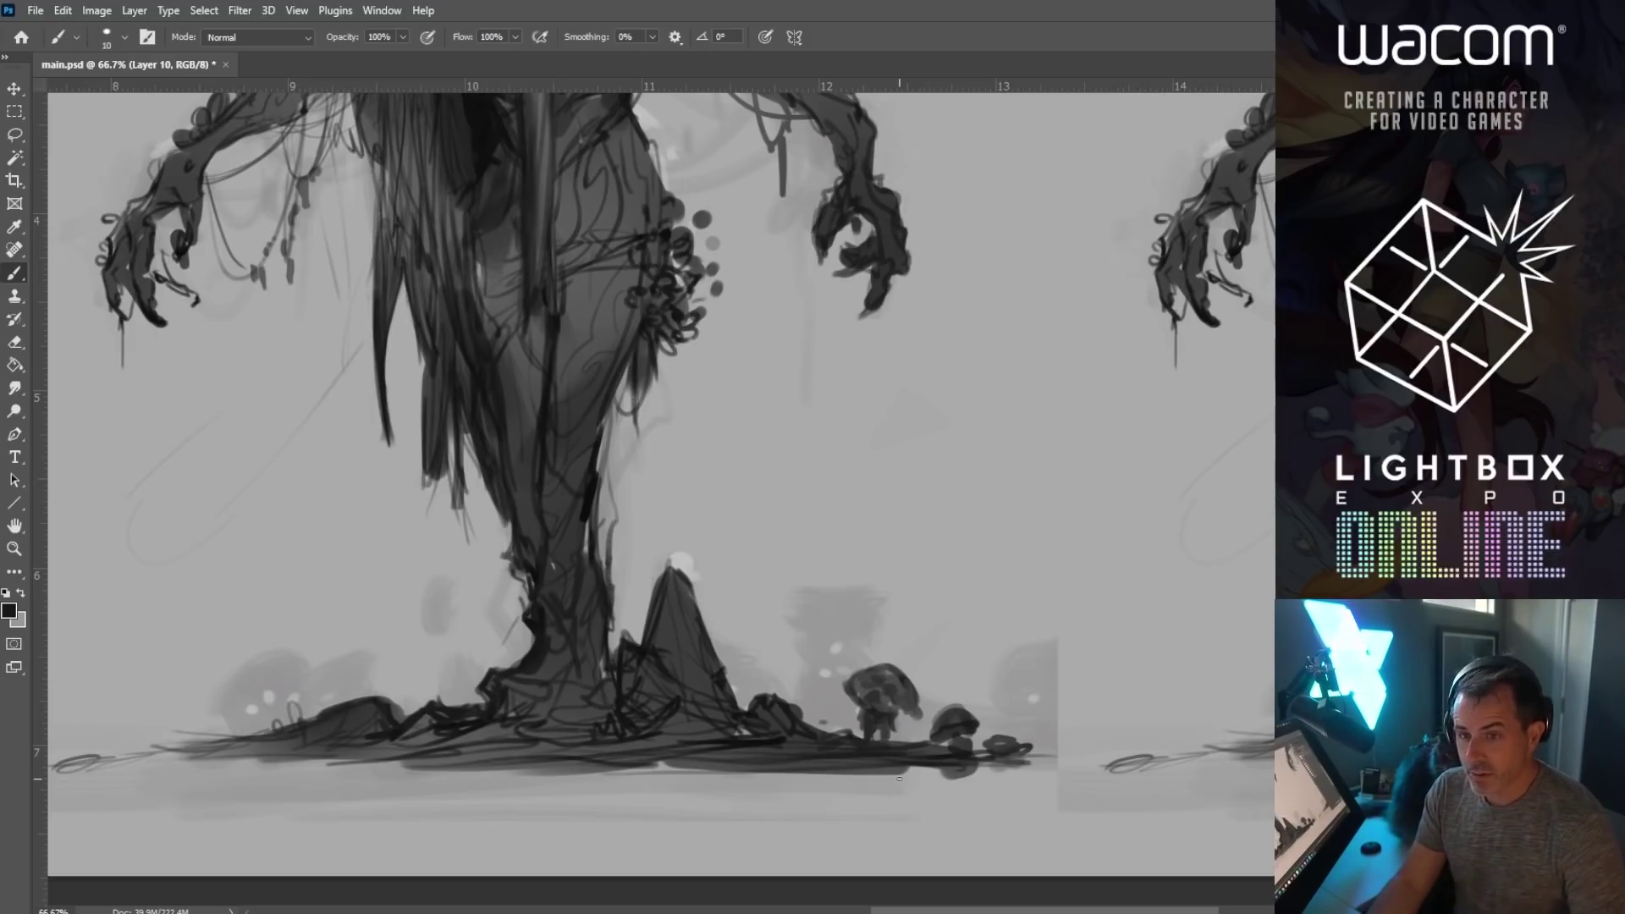
Step: Paint another mushroom on the mound left of the trunk, shading its cap and stem with greys sampled from the painting
key(bracketright)
key(bracketright)
key(bracketright)
mouse_move(453, 665)
mouse_down()
mouse_move(417, 682)
mouse_move(448, 673)
mouse_move(419, 690)
mouse_move(432, 660)
mouse_move(432, 707)
mouse_move(427, 687)
mouse_move(464, 713)
mouse_move(467, 672)
mouse_move(405, 673)
mouse_move(453, 655)
mouse_up()
alt+click(478, 659)
alt+click(431, 728)
key(bracketleft)
key(bracketleft)
alt+click(439, 686)
alt+click(447, 682)
key(bracketleft)
alt+click(456, 691)
alt+click(433, 699)
alt+click(442, 662)
Step: Touch up the cap of the largest mushroom on the right side of the base and set the brush size to 25 px
key(bracketright)
key(bracketright)
drag(858, 690, 897, 708)
key(bracketright)
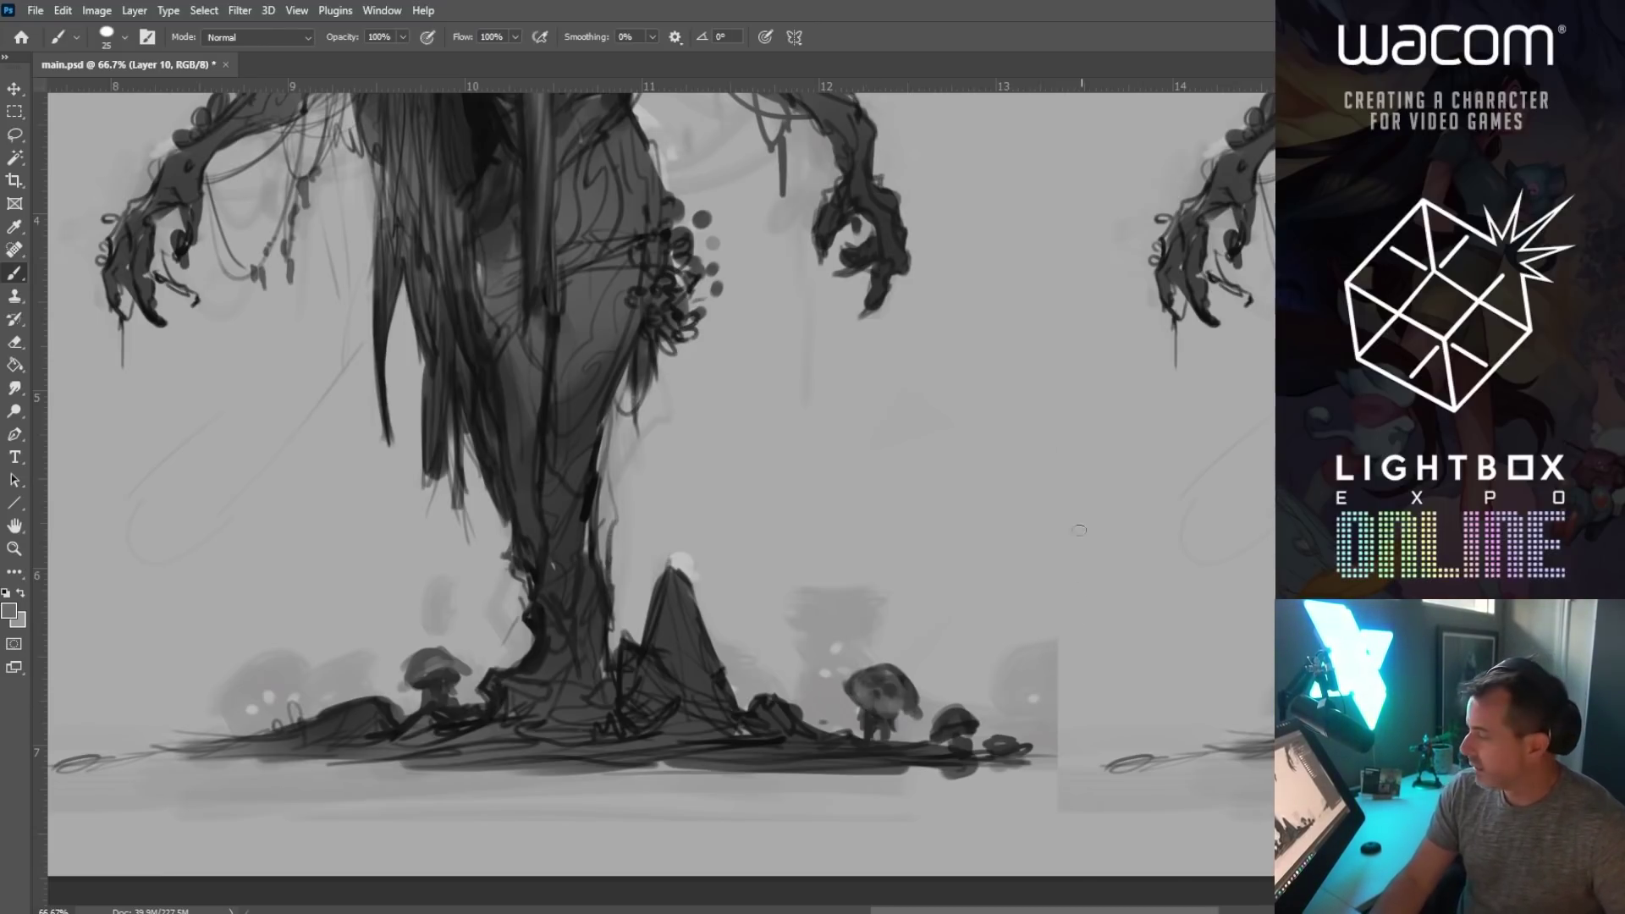
Step: Repaint the right edge of the lower trunk with sampled dark greys, reducing the brush to 15 px
drag(407, 277, 432, 388)
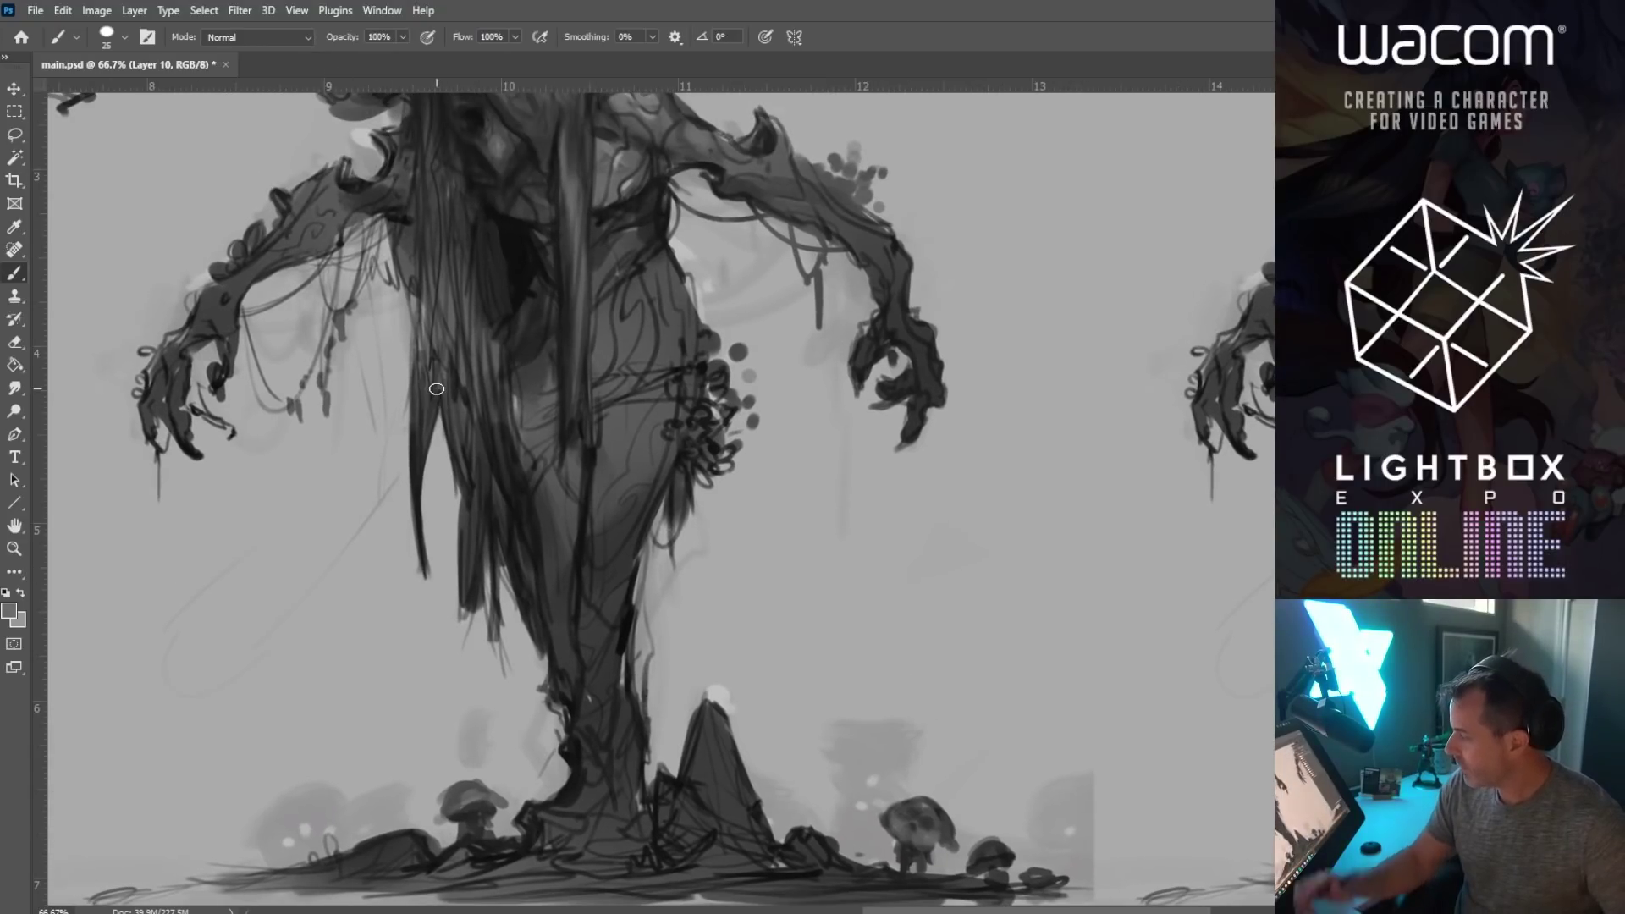
key(alt)
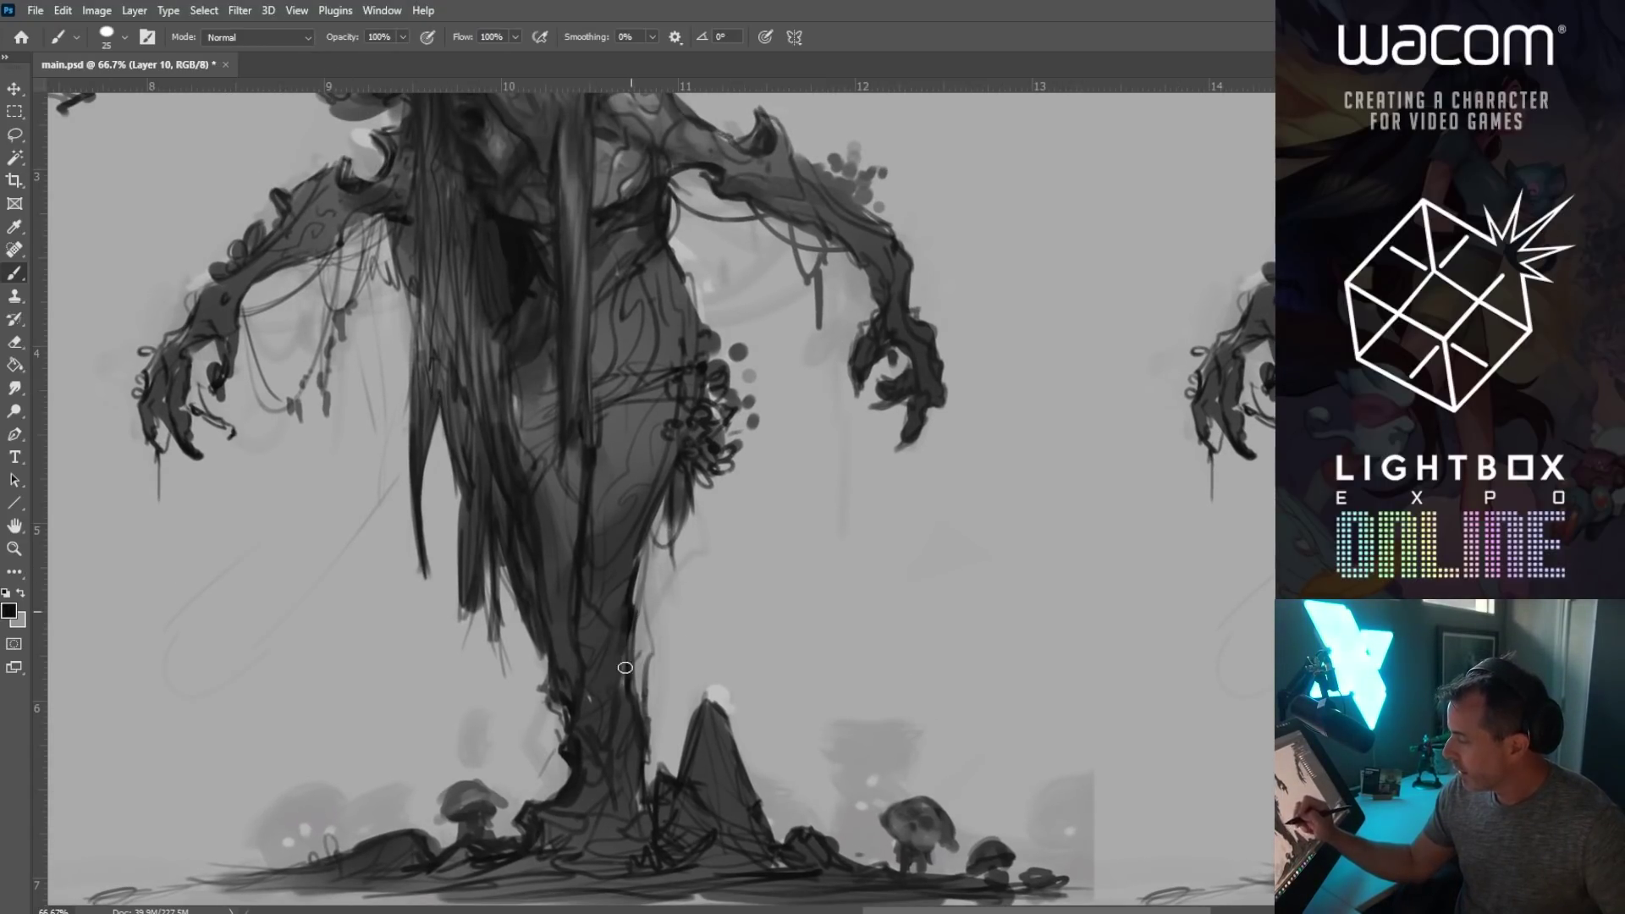
key(alt)
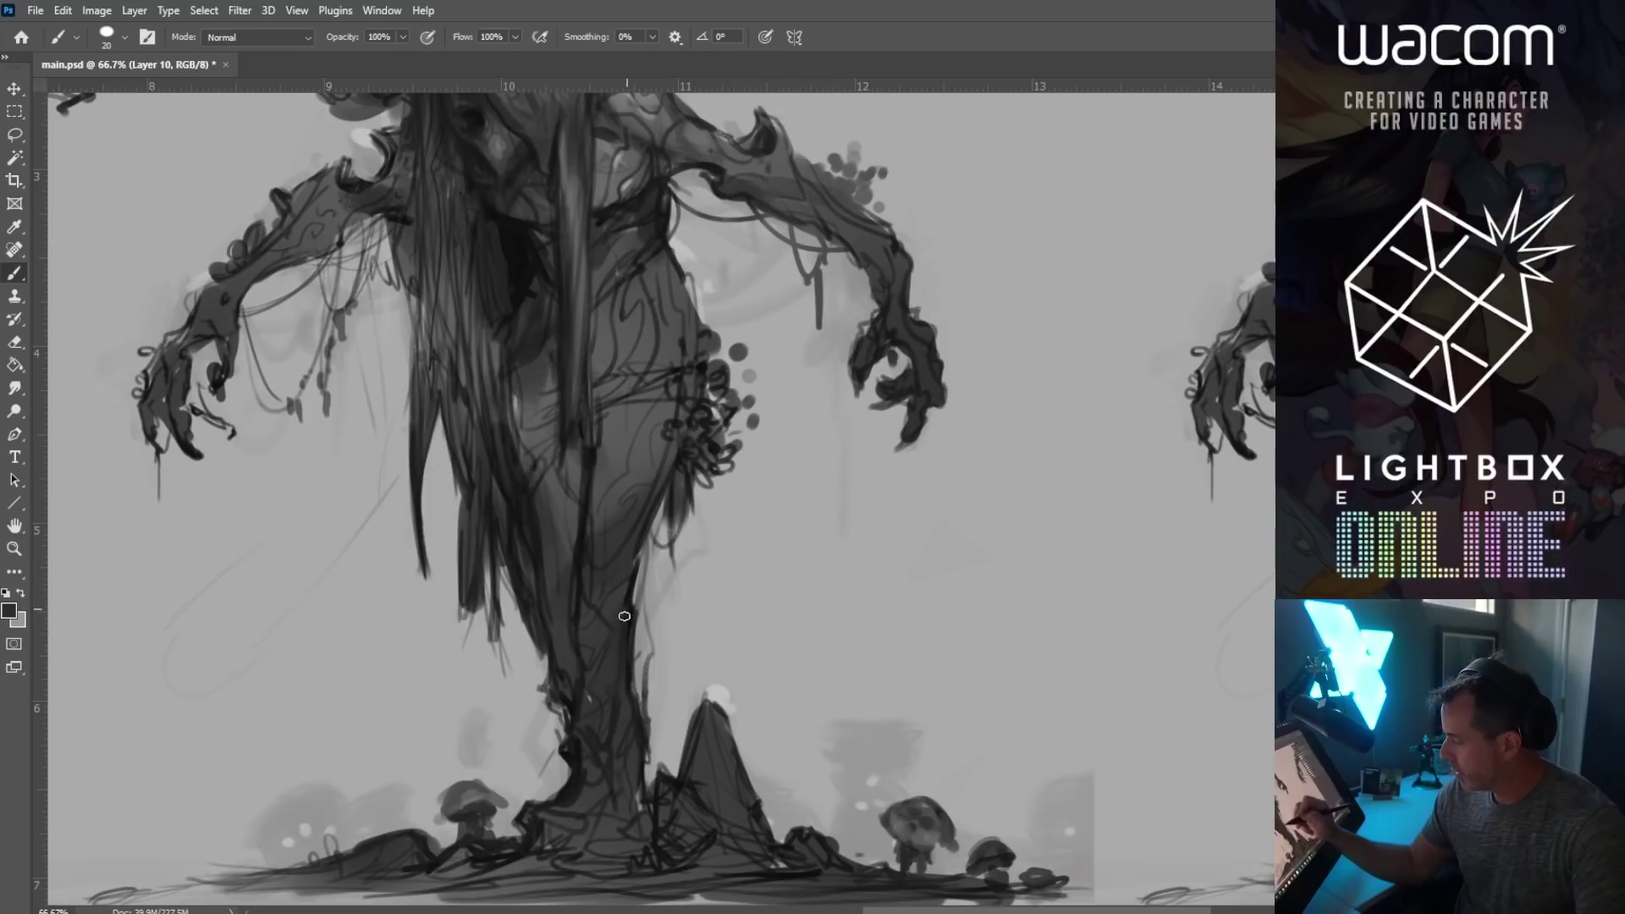
key(alt+bracketleft)
key(bracketleft)
key(alt+bracketright)
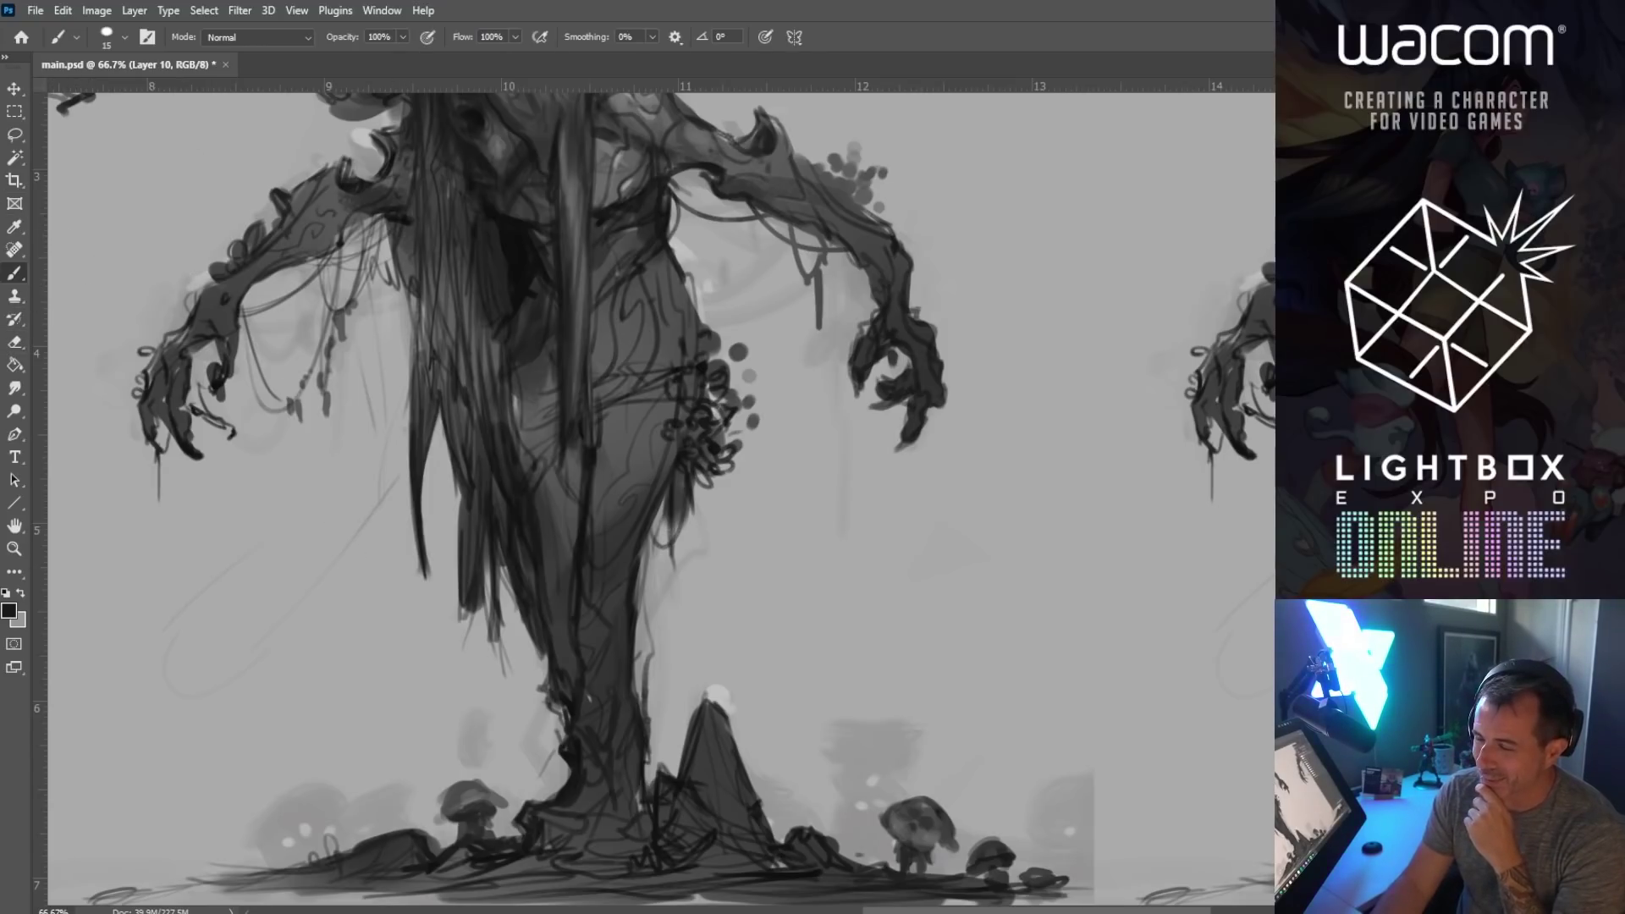
Step: Compare the middle variation and its new mushrooms with the neighbouring original figures at 50% and 33.3% zoom
click(14, 112)
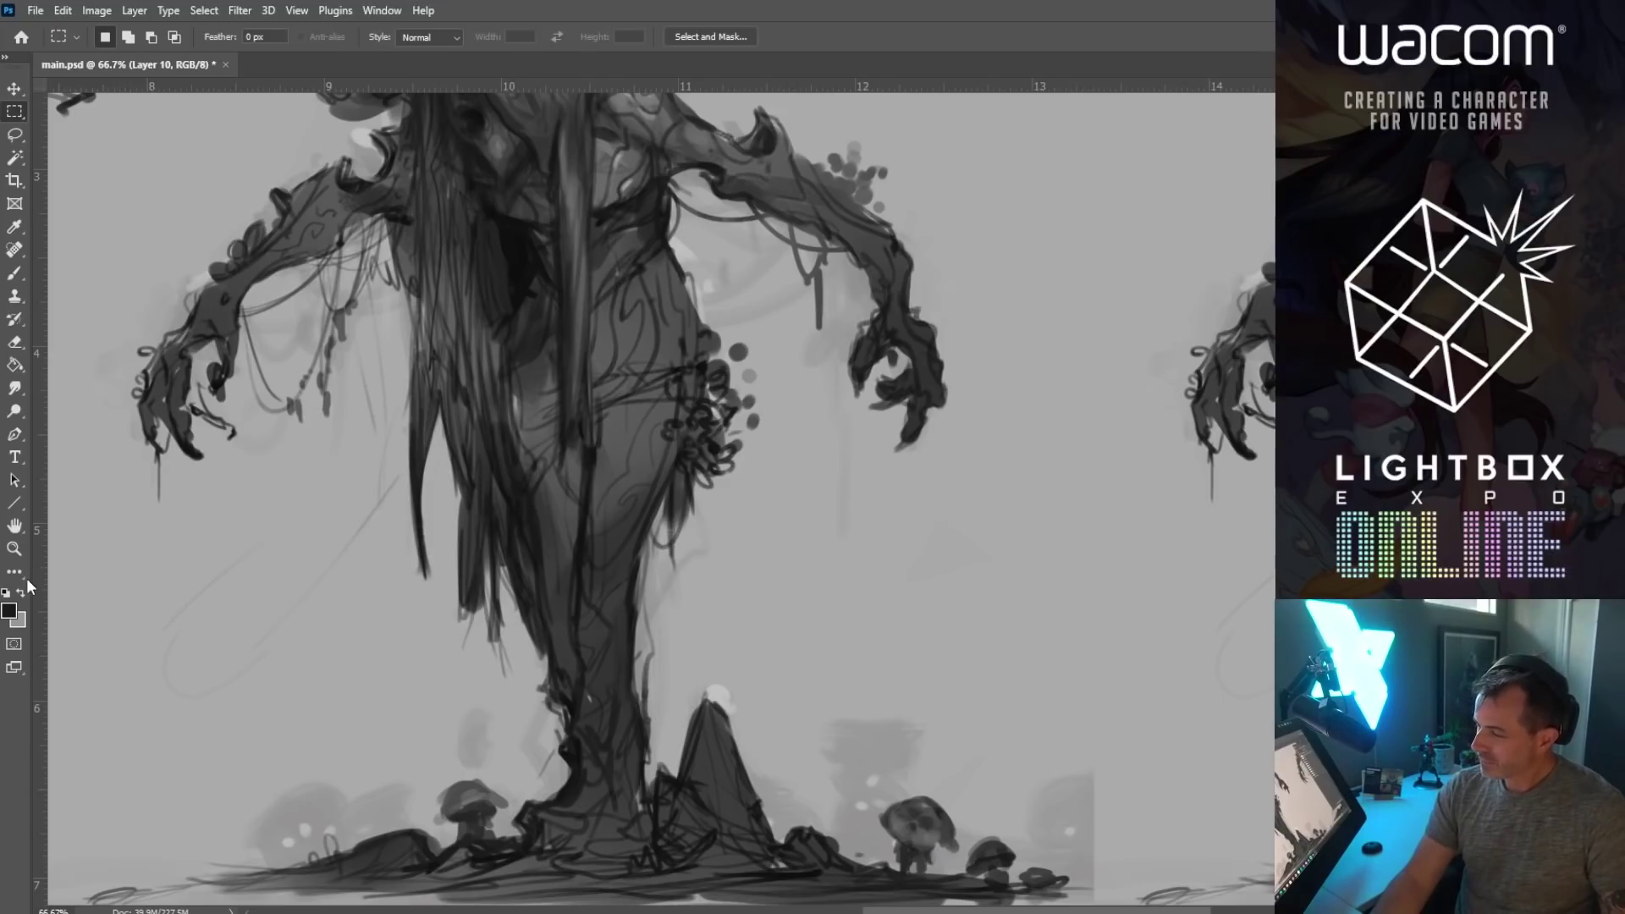
click(15, 548)
alt+click(293, 410)
scroll(384, 501, up, 2)
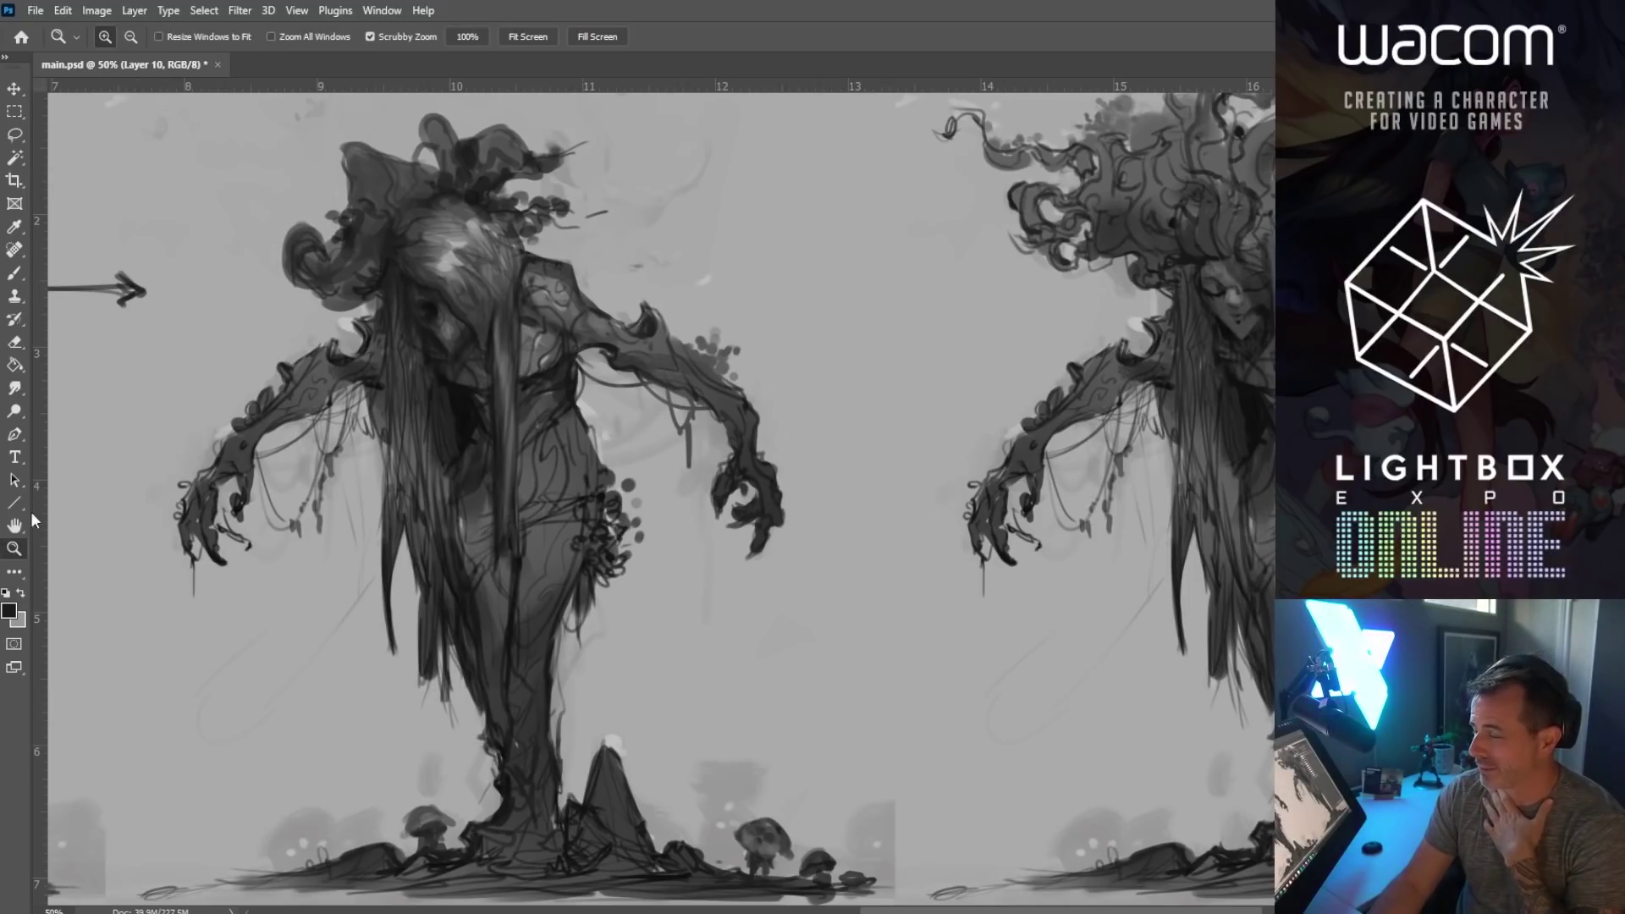
key(alt)
alt+click(482, 535)
drag(176, 469, 592, 521)
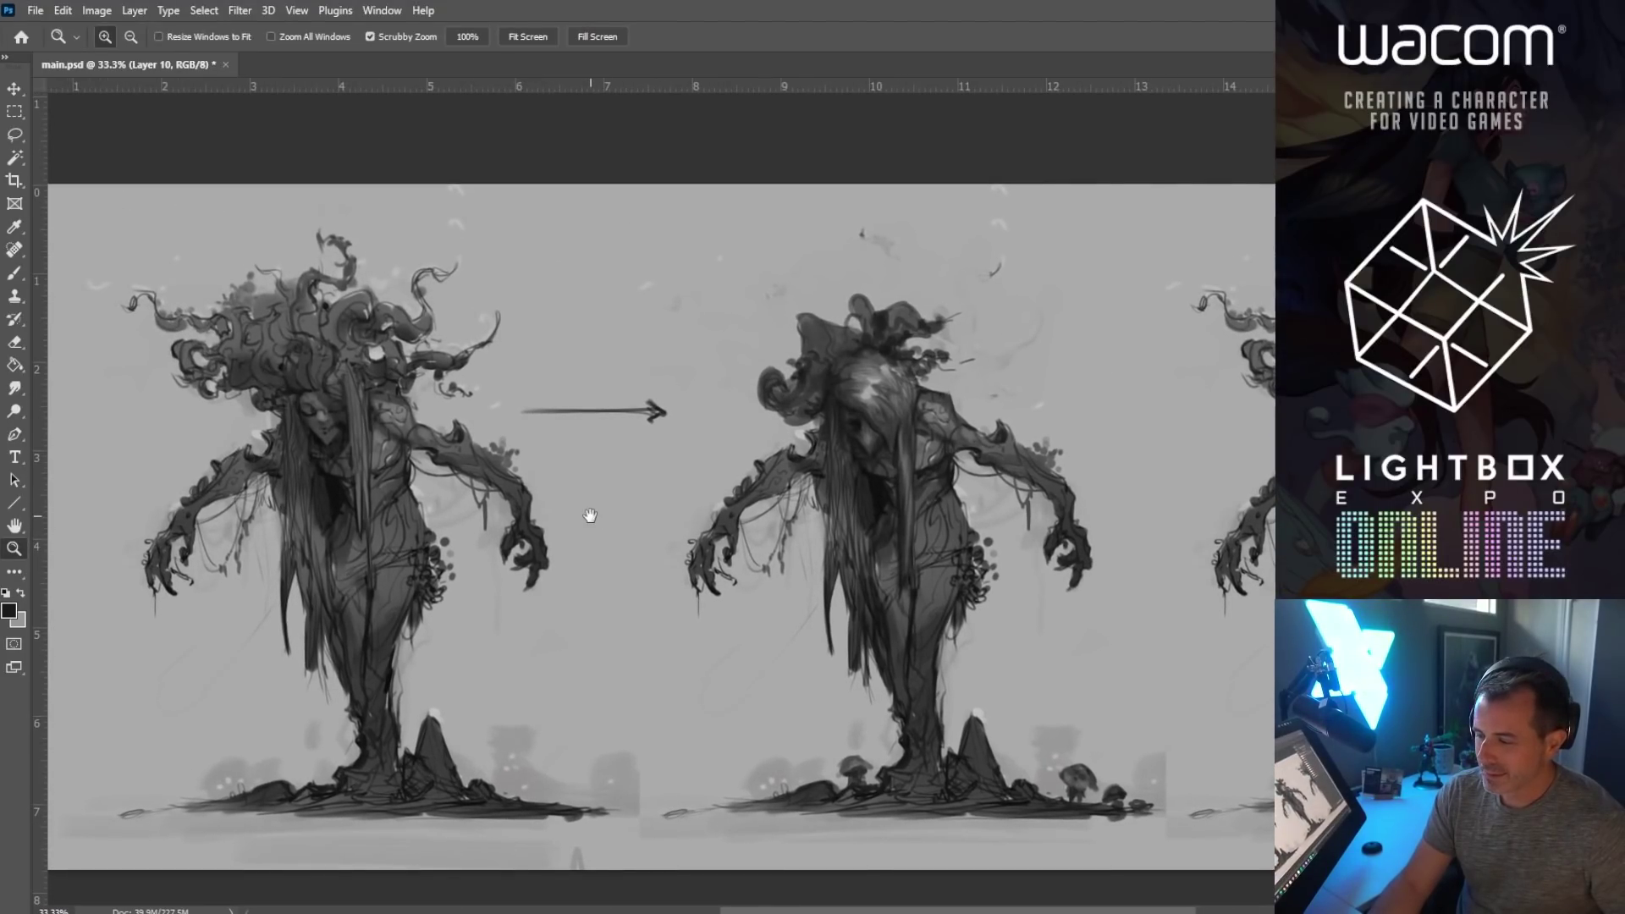